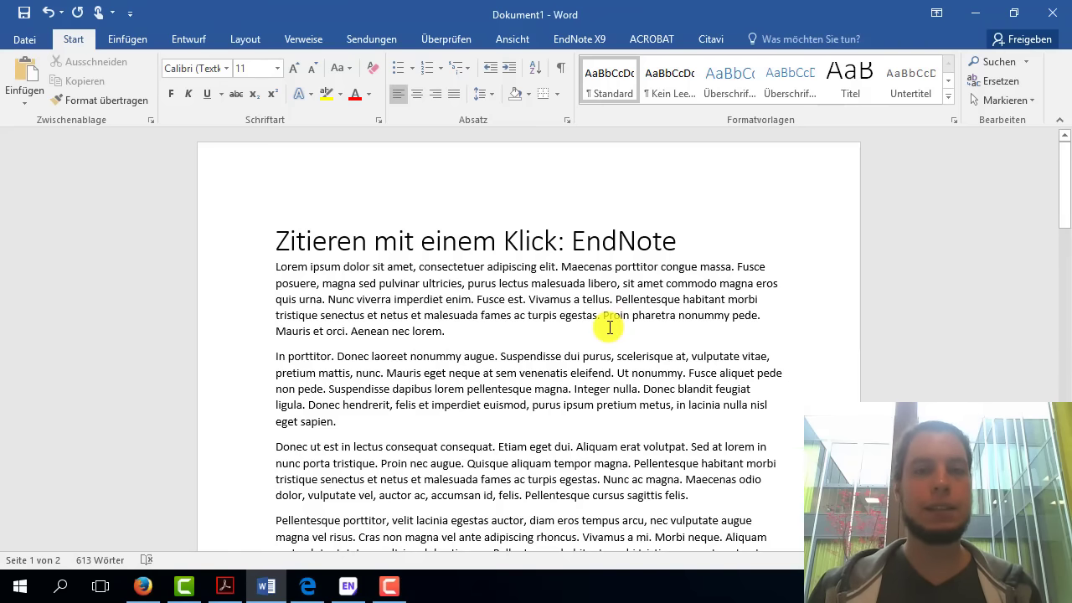
- Place the cursor after 'lorem.' in the first paragraph and show the EndNote X9 ribbon tab
{"action": "mouse_move", "coordinate": [1063, 193]}
{"action": "left_mouse_down"}
{"action": "mouse_move", "coordinate": [1065, 385]}
{"action": "mouse_move", "coordinate": [1068, 198]}
{"action": "mouse_move", "coordinate": [1033, 199]}
{"action": "left_mouse_up"}
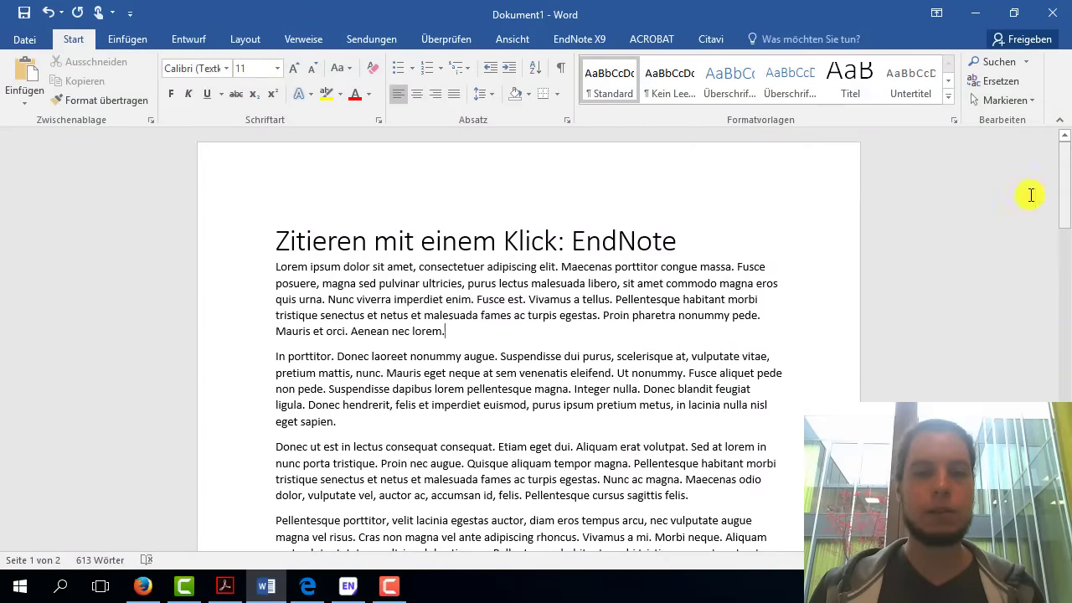
{"action": "left_click", "coordinate": [479, 337]}
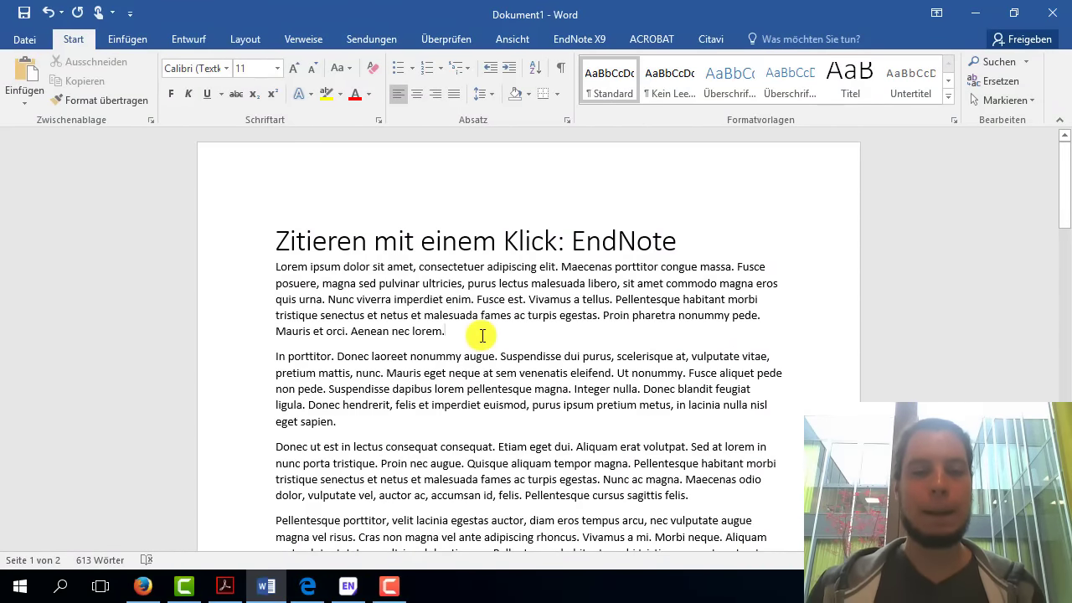
{"action": "left_click", "coordinate": [585, 42]}
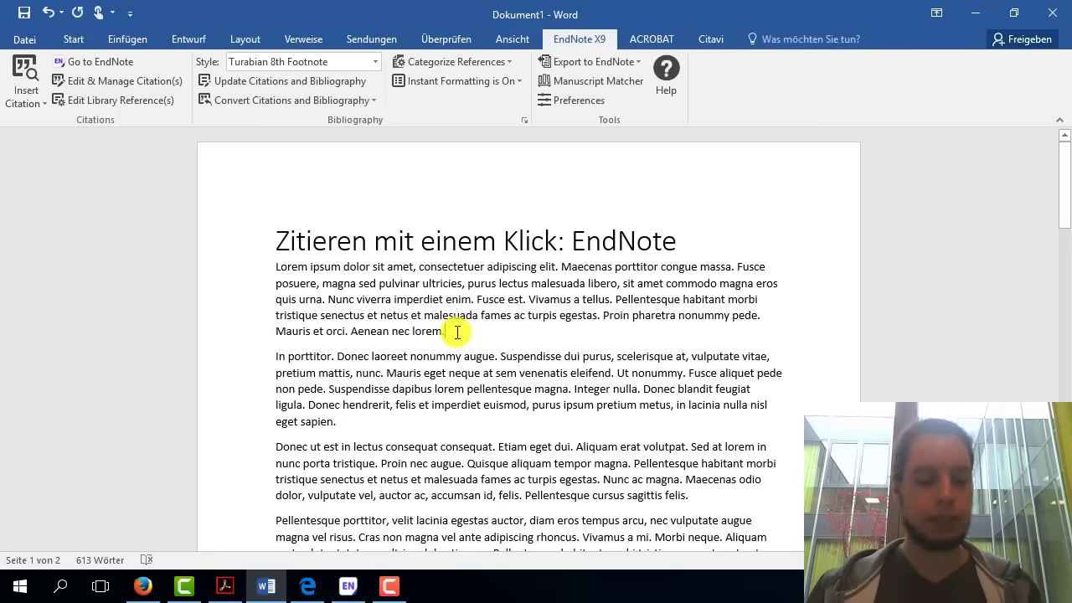
- Insert footnote 1 citing Bliemel's 2014 Entrepreneurship Research Journal article
{"action": "key", "text": "ctrl+alt+f"}
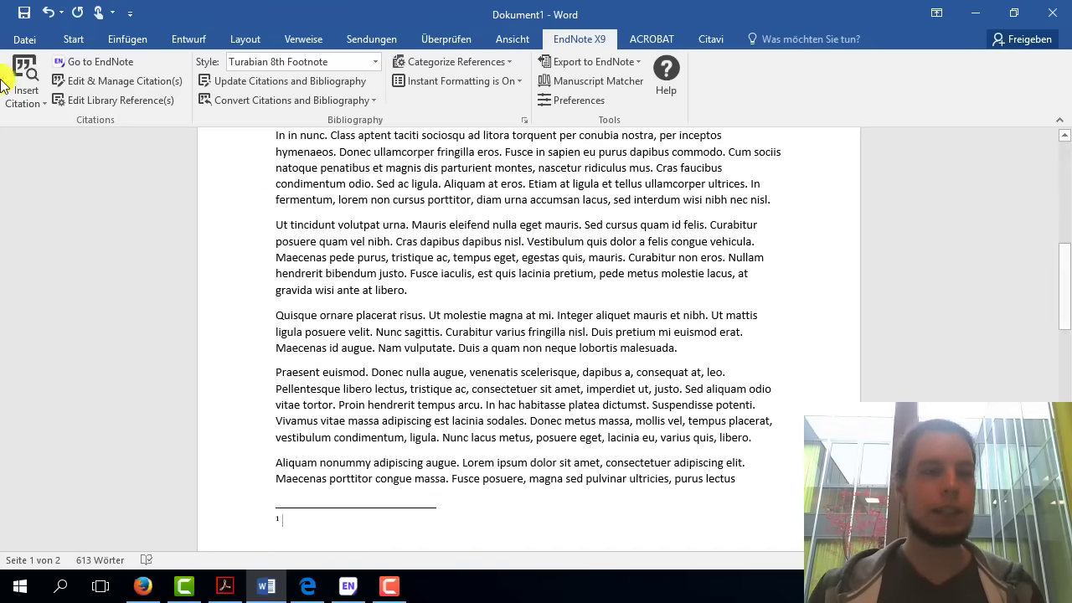
{"action": "left_click", "coordinate": [21, 92]}
{"action": "left_click", "coordinate": [56, 142]}
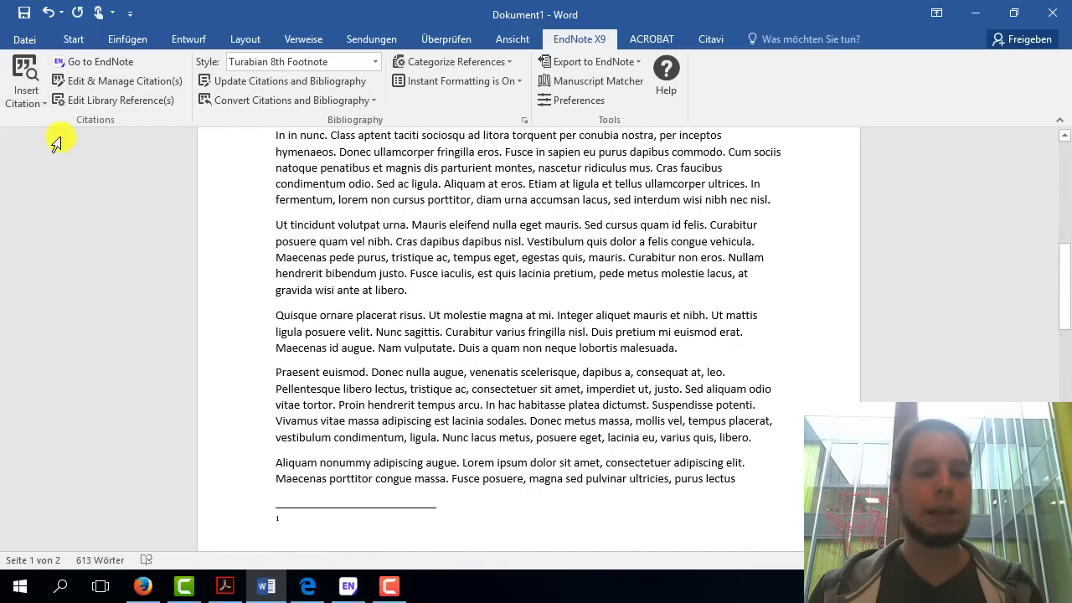
{"action": "scroll", "coordinate": [438, 402], "scroll_direction": "down", "scroll_amount": 3}
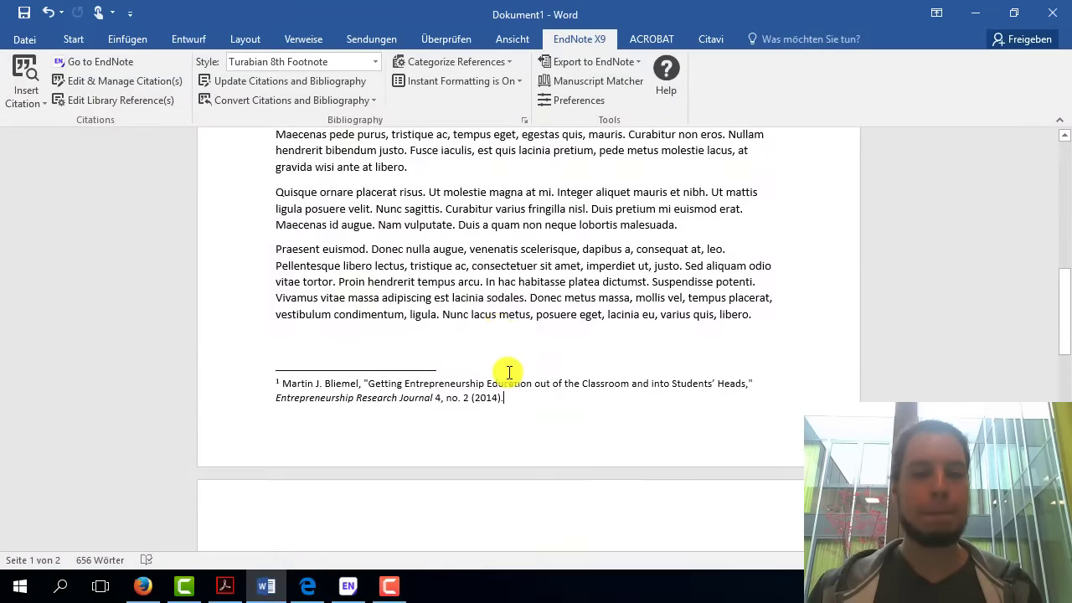
{"action": "scroll", "coordinate": [509, 372], "scroll_direction": "down", "scroll_amount": 3}
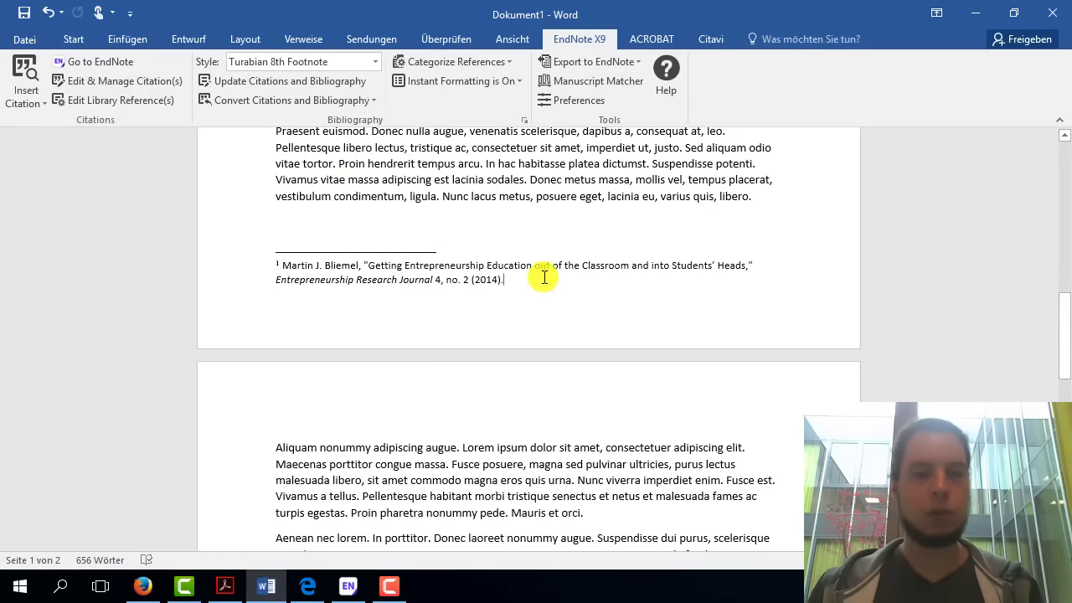
{"action": "scroll", "coordinate": [544, 277], "scroll_direction": "up", "scroll_amount": 3}
{"action": "scroll", "coordinate": [538, 256], "scroll_direction": "up", "scroll_amount": 3}
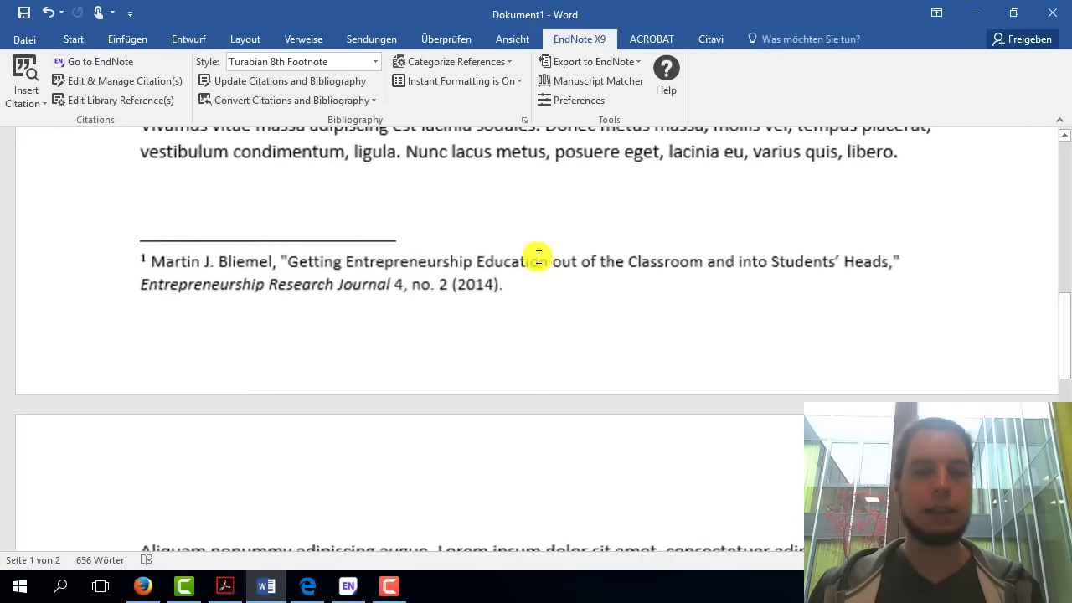
- Check the footnote citation and the matching bibliography entry on page 2
{"action": "left_click", "coordinate": [355, 262]}
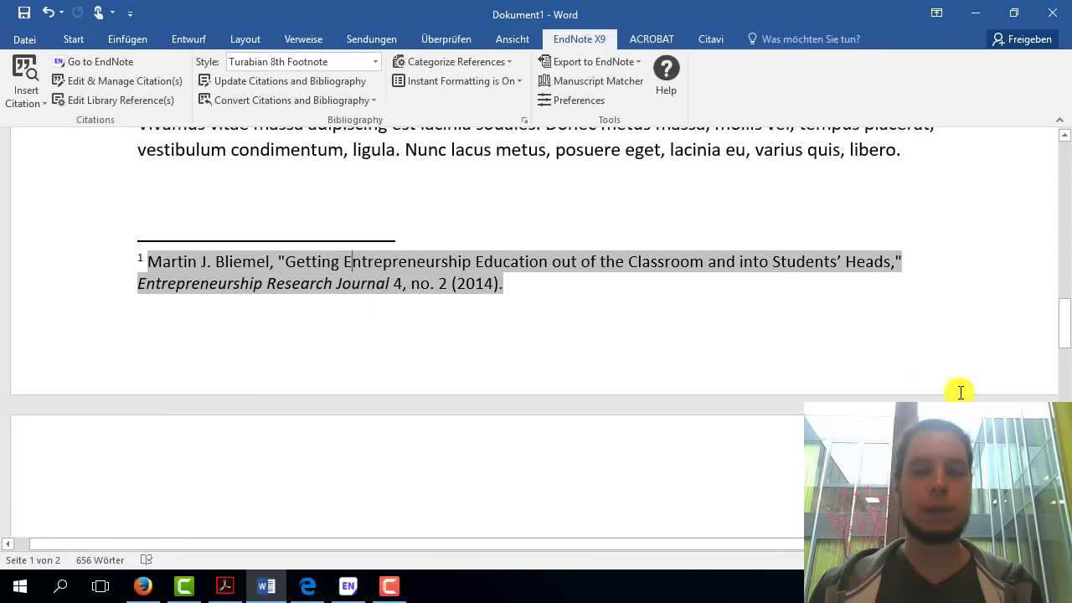
{"action": "left_click_drag", "start_coordinate": [1063, 322], "coordinate": [1061, 393]}
{"action": "left_click", "coordinate": [510, 251]}
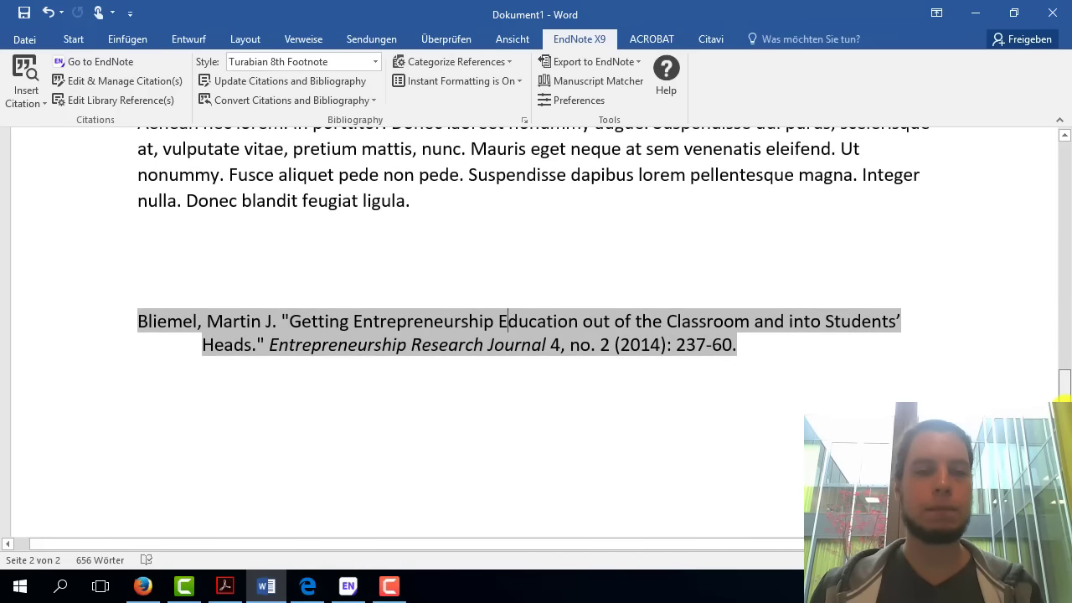
{"action": "scroll", "coordinate": [1062, 335], "scroll_direction": "up", "scroll_amount": 10}
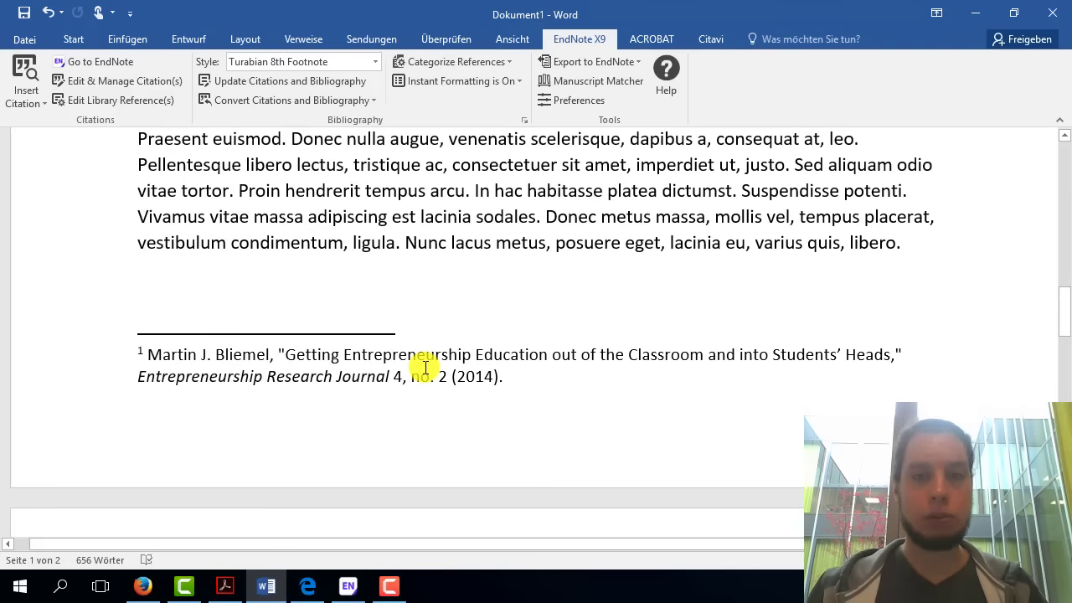
- Apply the HNU-Basic_Fußnoten__Version_1-0 citation style and check the shortened footnote
{"action": "left_click", "coordinate": [302, 65]}
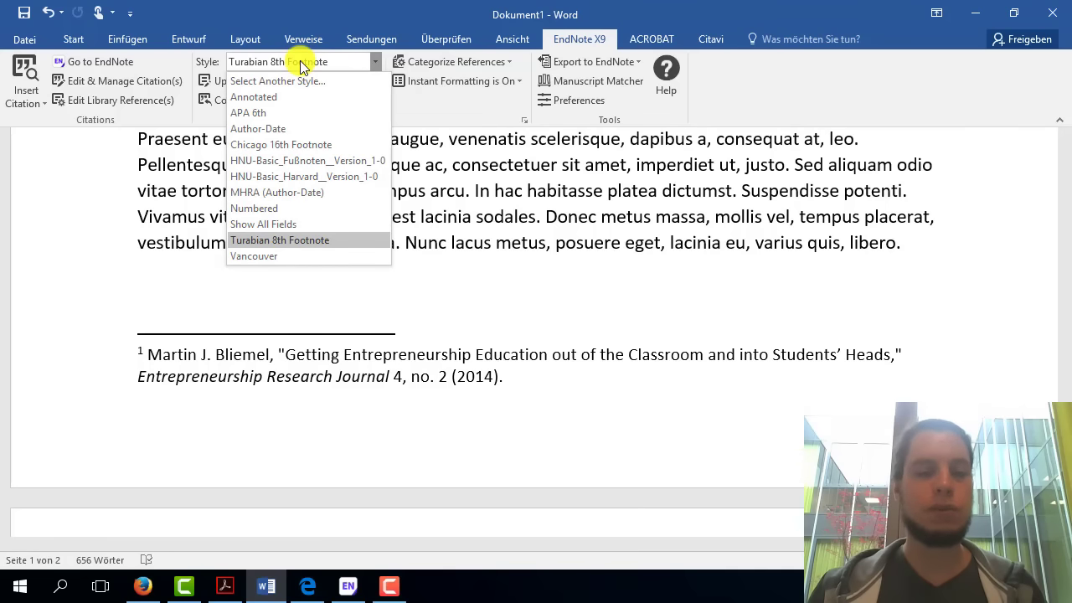
{"action": "left_click", "coordinate": [280, 161]}
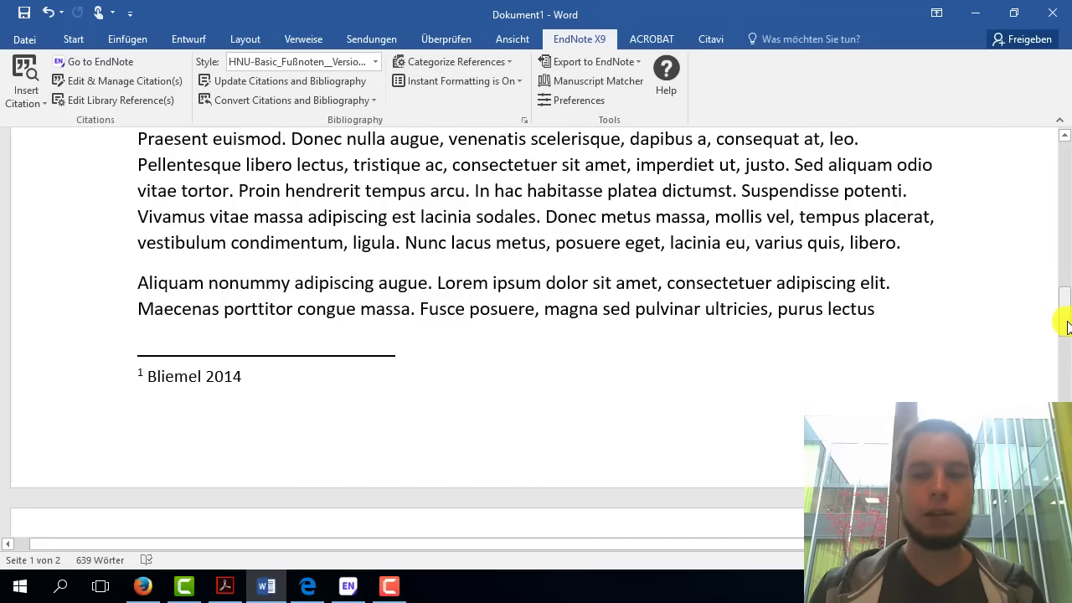
{"action": "left_click_drag", "start_coordinate": [1065, 325], "coordinate": [1066, 398]}
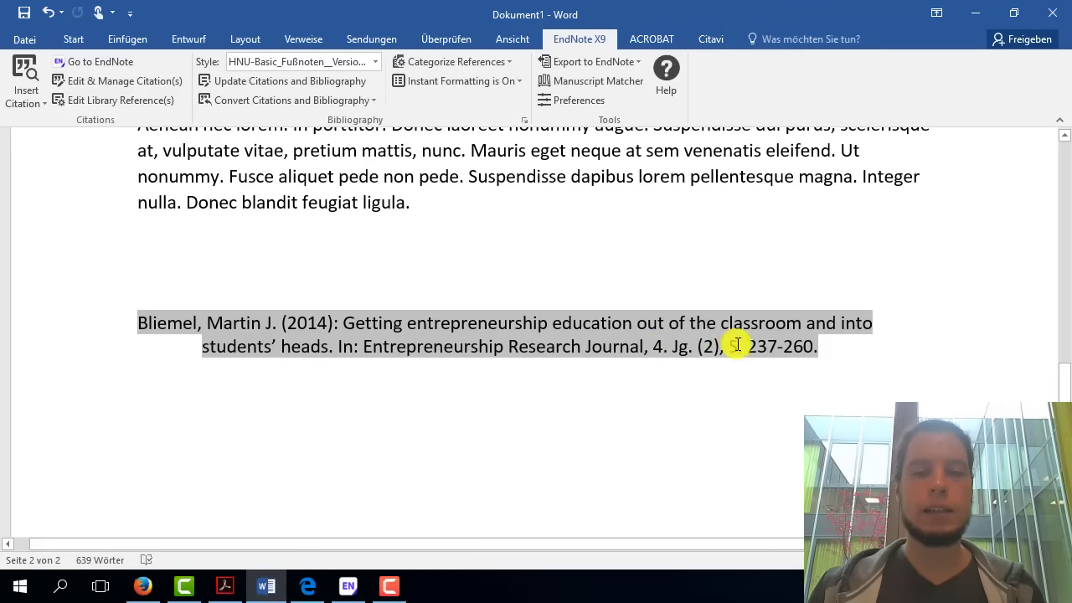
- Compare with Turabian 8th Footnote, then reapply HNU-Basic_Fußnoten__Version_1-0
{"action": "left_click", "coordinate": [374, 63]}
{"action": "left_click", "coordinate": [282, 240]}
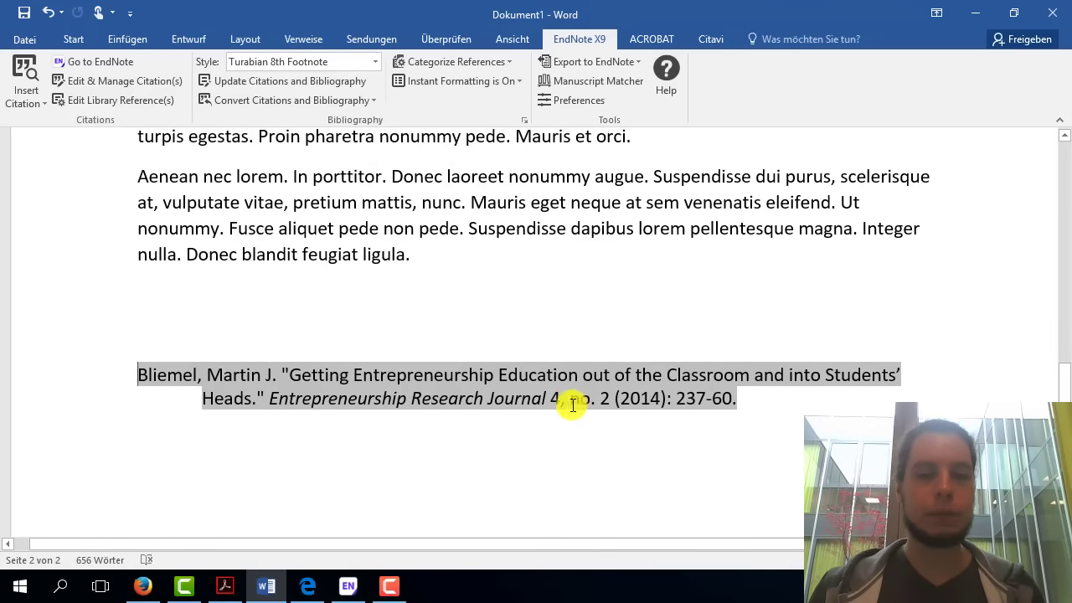
{"action": "left_click", "coordinate": [375, 64]}
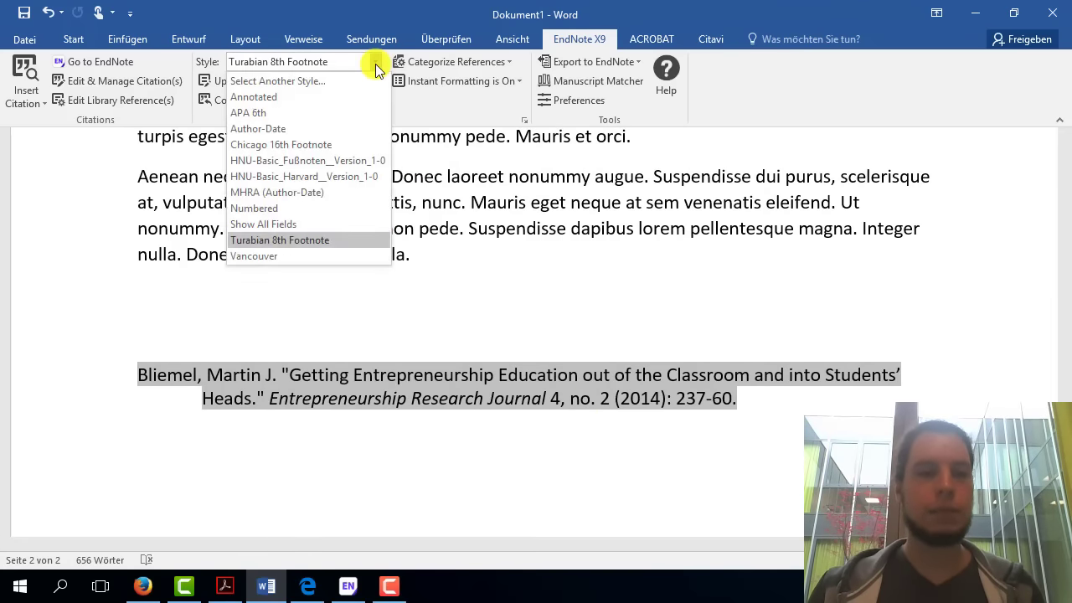
{"action": "left_click", "coordinate": [305, 159]}
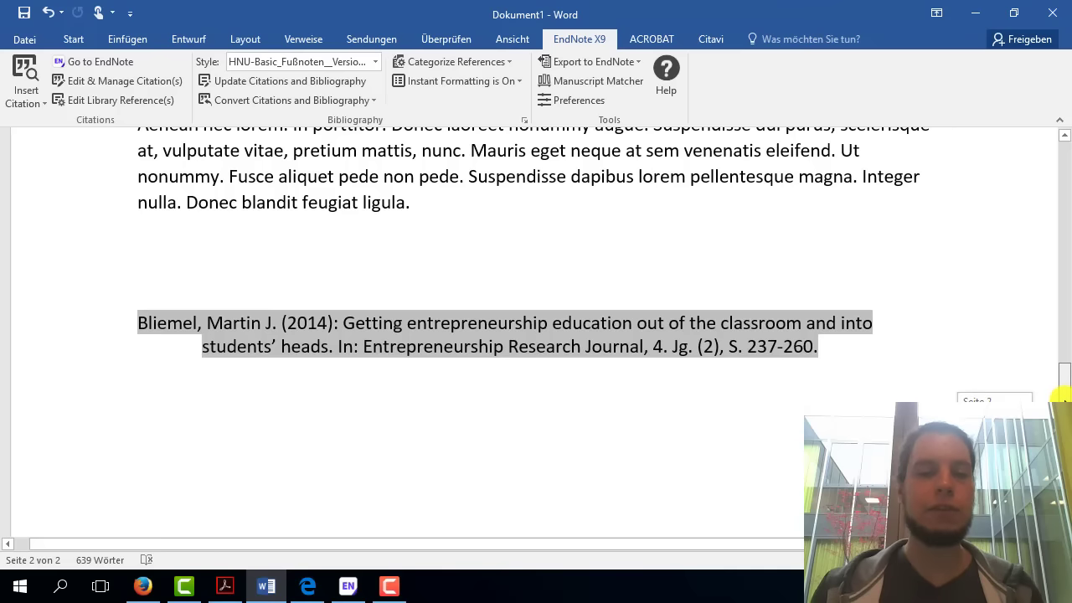
{"action": "left_click_drag", "start_coordinate": [1061, 397], "coordinate": [1057, 330]}
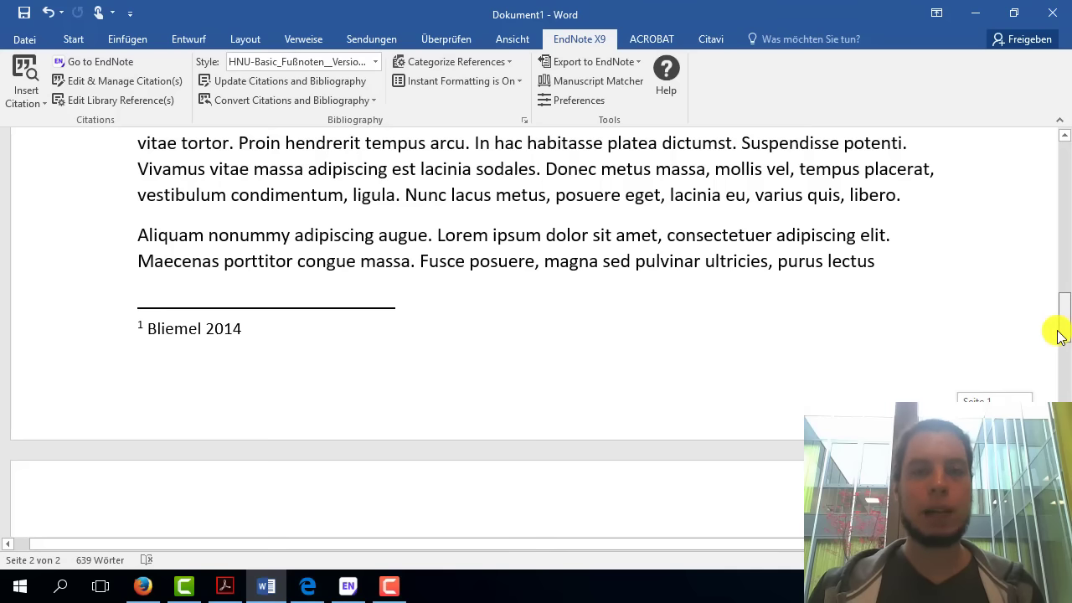
{"action": "left_click", "coordinate": [192, 328]}
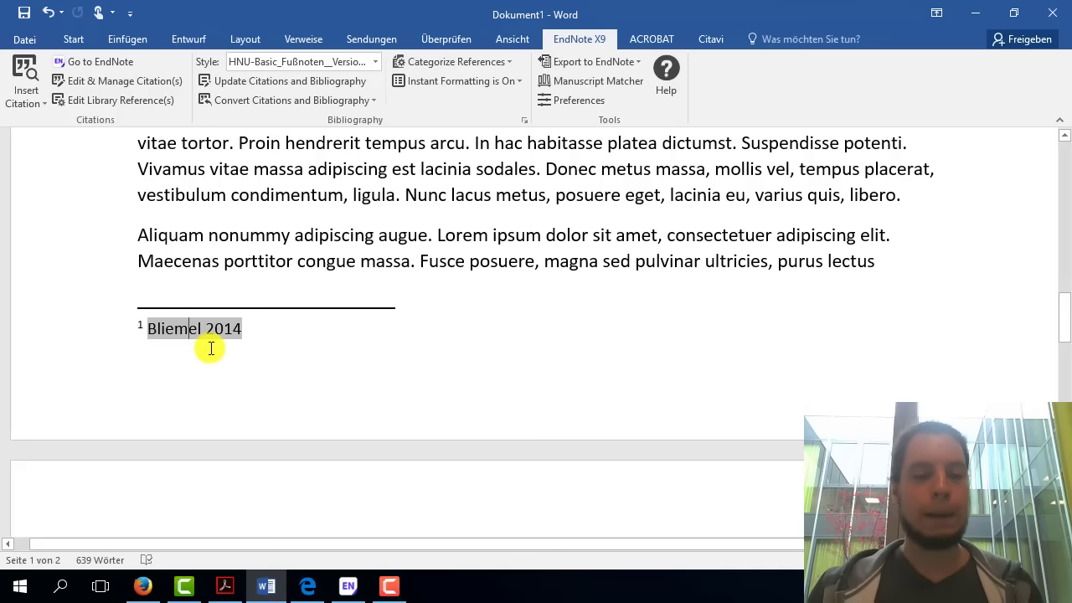
- In the EndNote library, preview each reference and reselect Bliemel 2014
{"action": "left_click", "coordinate": [348, 588]}
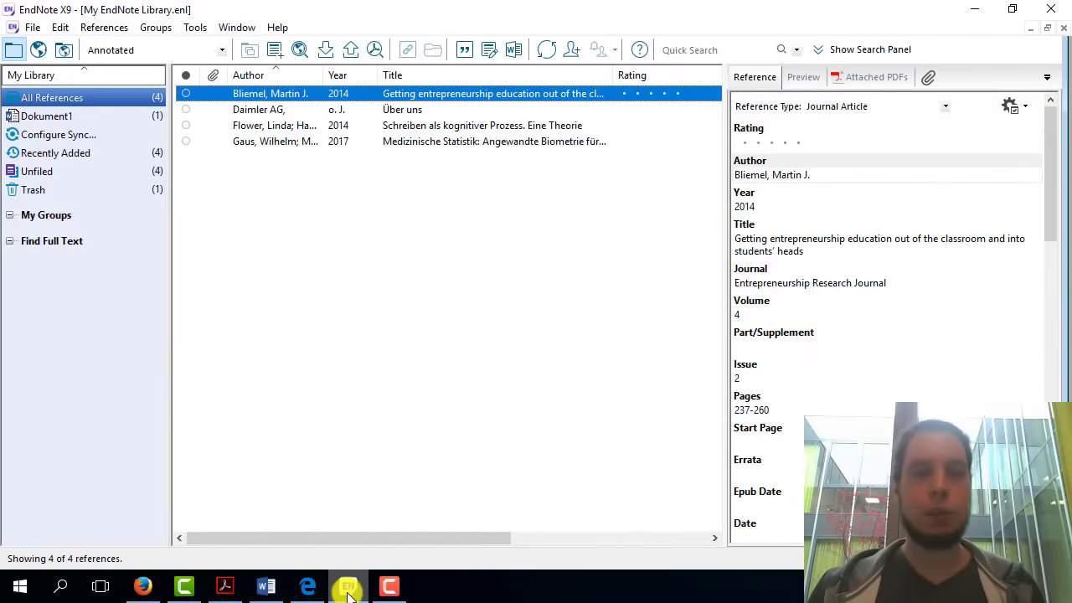
{"action": "left_click", "coordinate": [262, 110]}
{"action": "left_click", "coordinate": [262, 125]}
{"action": "left_click", "coordinate": [261, 141]}
{"action": "left_click", "coordinate": [258, 125]}
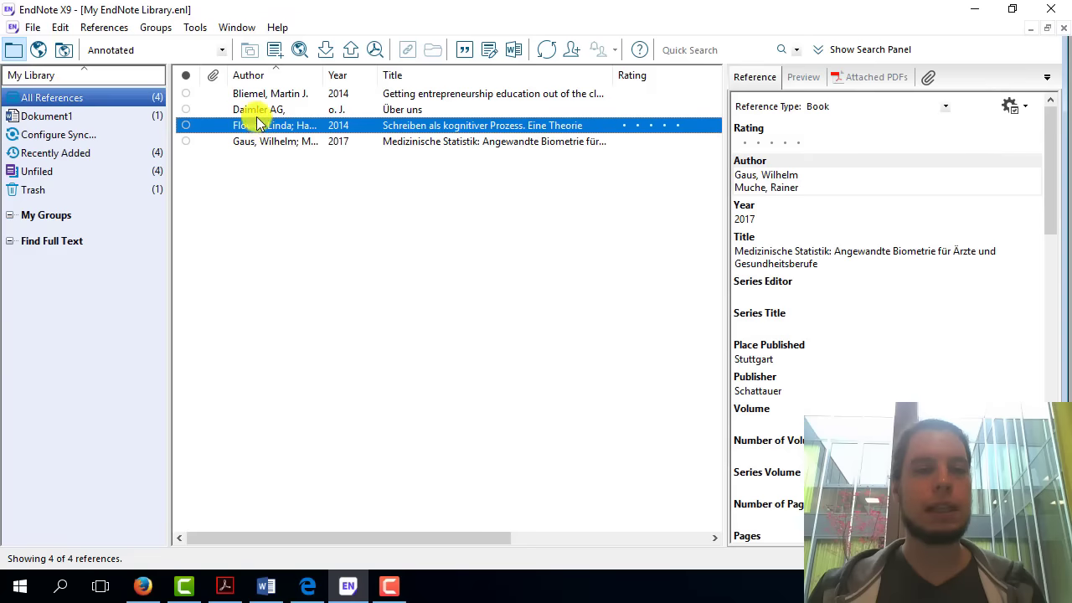
{"action": "left_click", "coordinate": [251, 109]}
{"action": "left_click", "coordinate": [248, 93]}
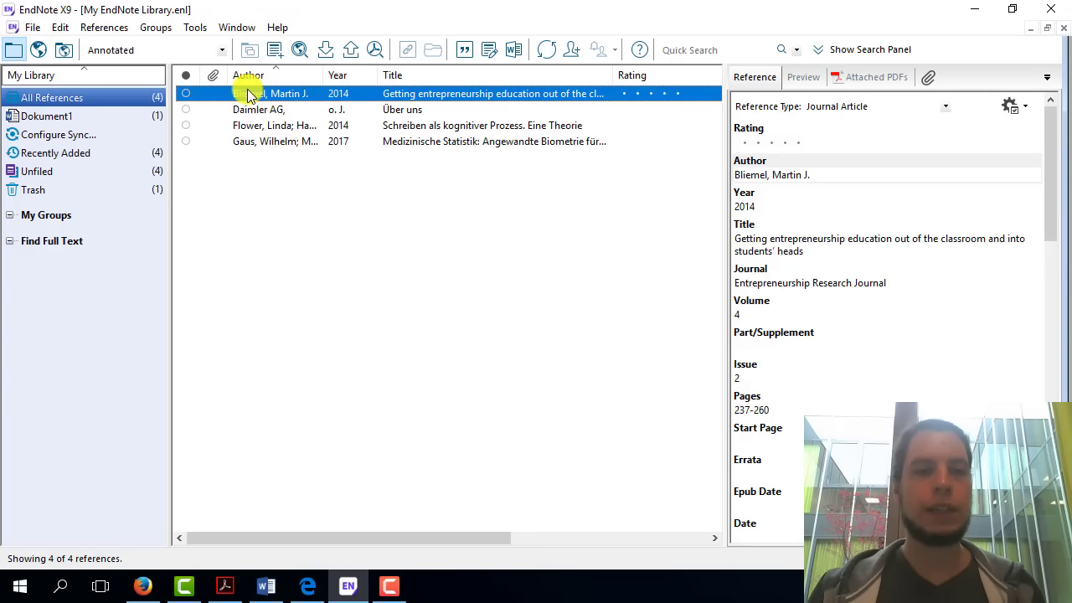
- Add extra e's to the Bliemel reference's author surname and save the record
{"action": "double_click", "coordinate": [308, 93]}
{"action": "type", "text": "eeeeee"}
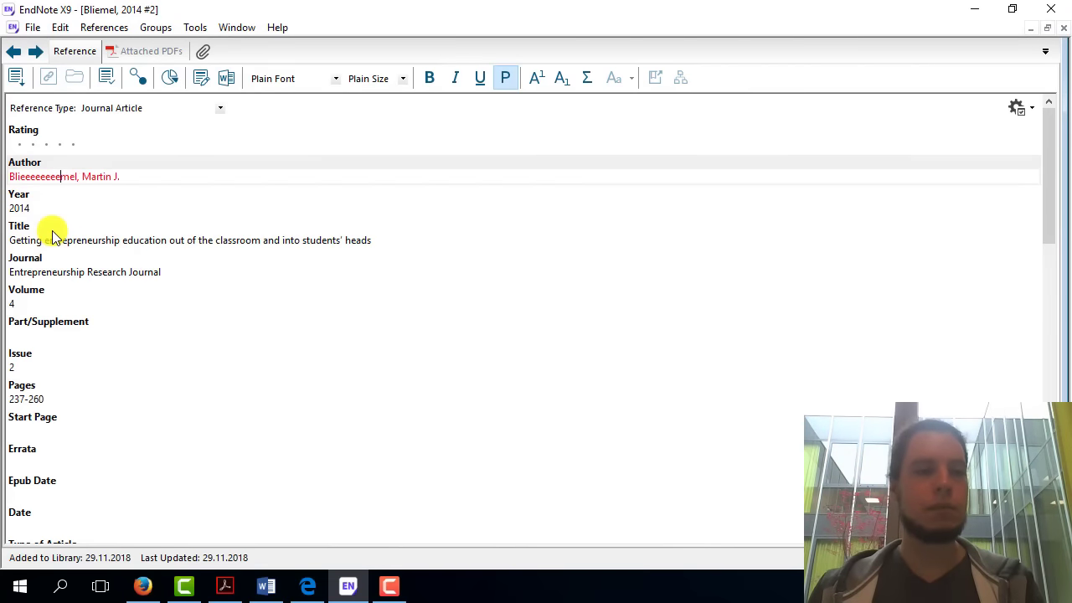
{"action": "type", "text": "e"}
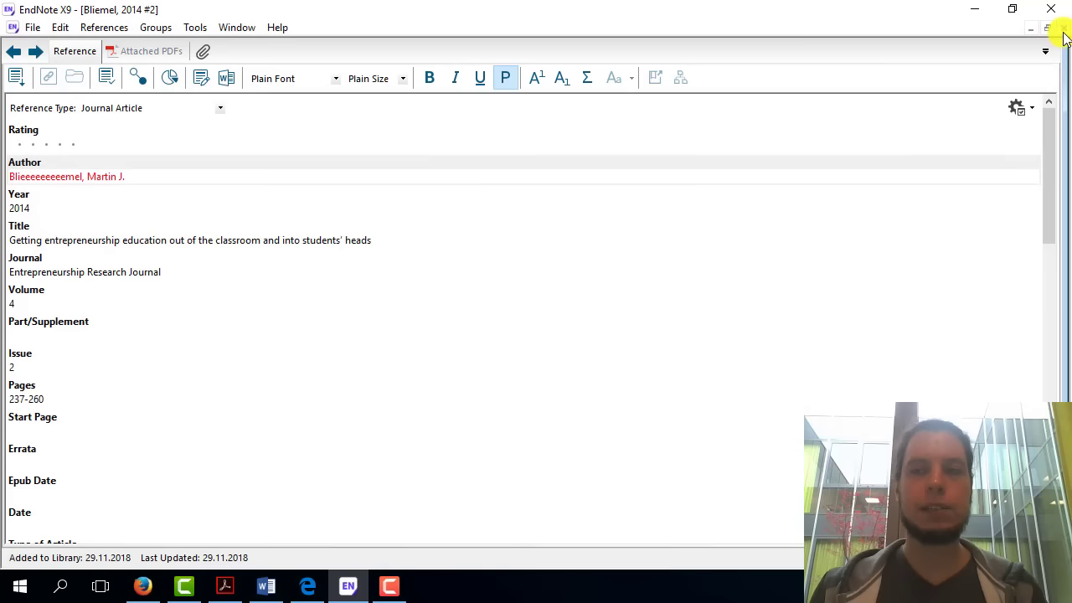
{"action": "left_click", "coordinate": [1063, 27]}
{"action": "left_click", "coordinate": [460, 338]}
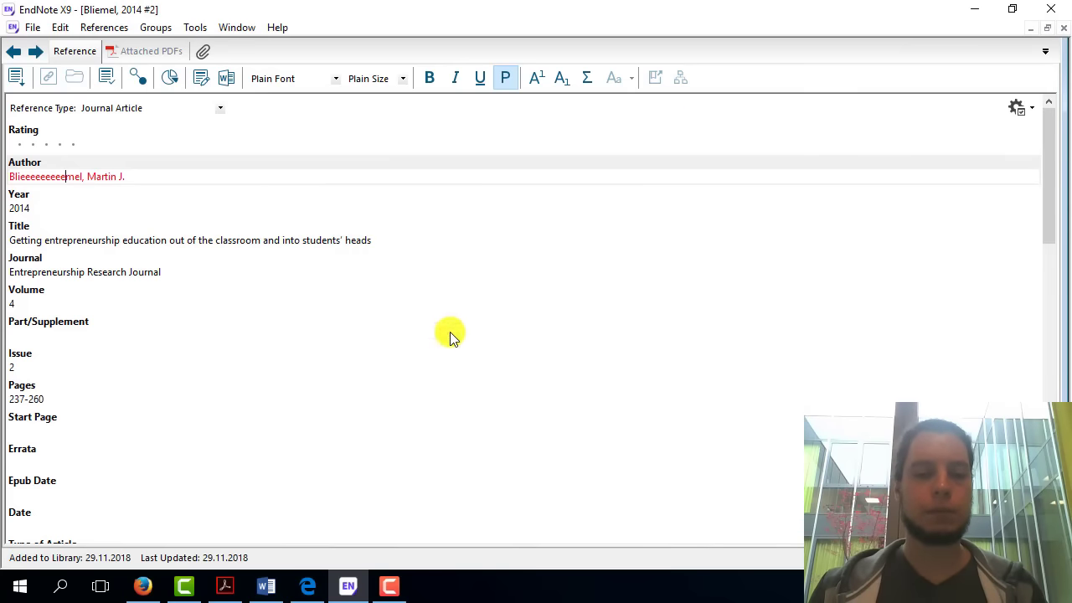
{"action": "left_click", "coordinate": [265, 586]}
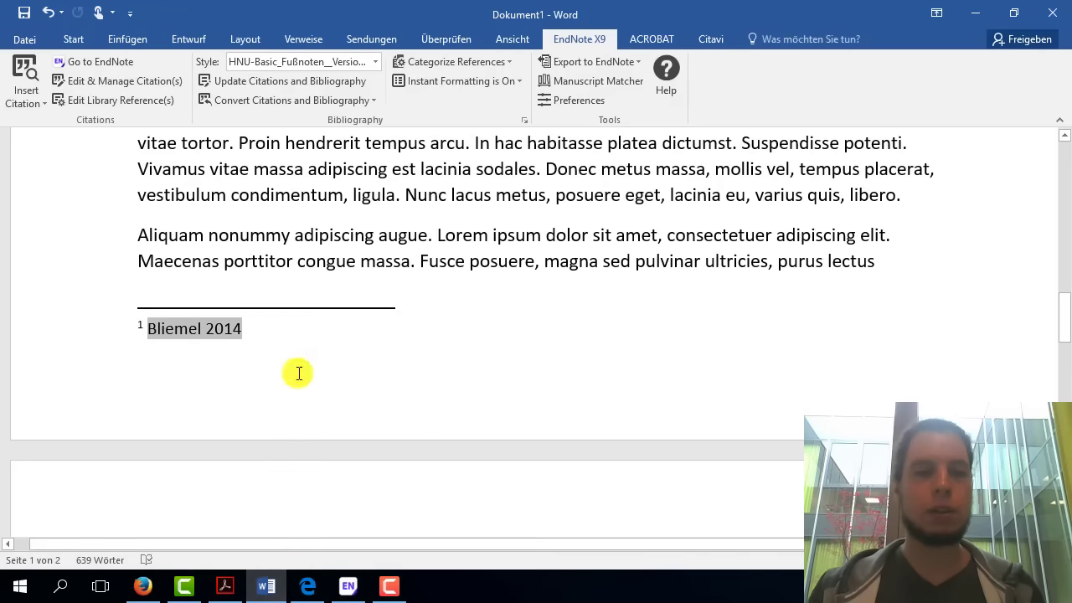
- Update citations and bibliography, verifying the misspelt surname in footnote and bibliography entry
{"action": "left_click", "coordinate": [256, 81]}
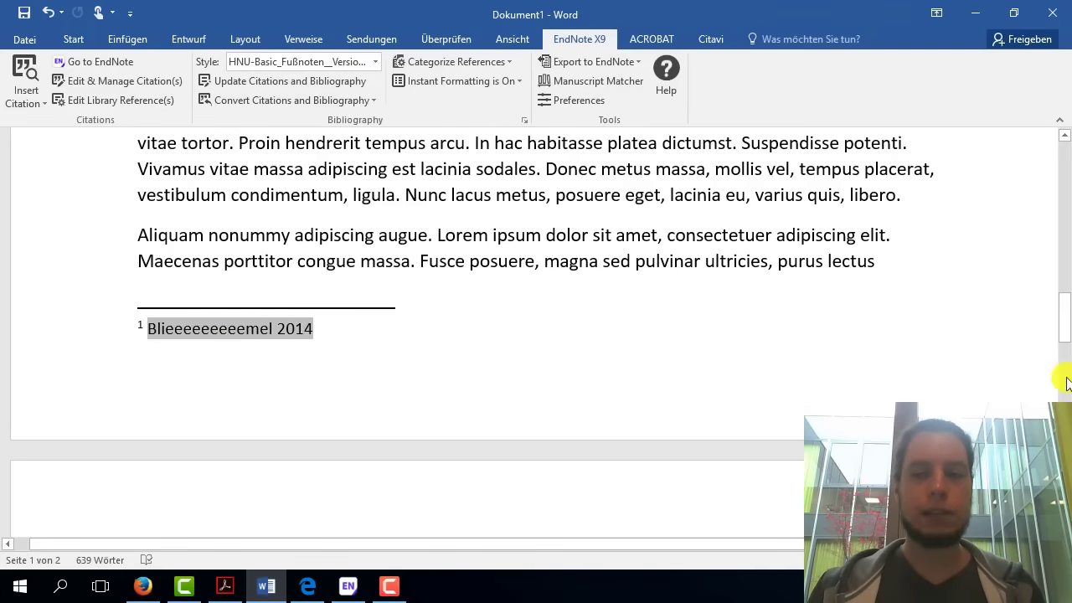
{"action": "left_click_drag", "start_coordinate": [1064, 322], "coordinate": [1068, 400]}
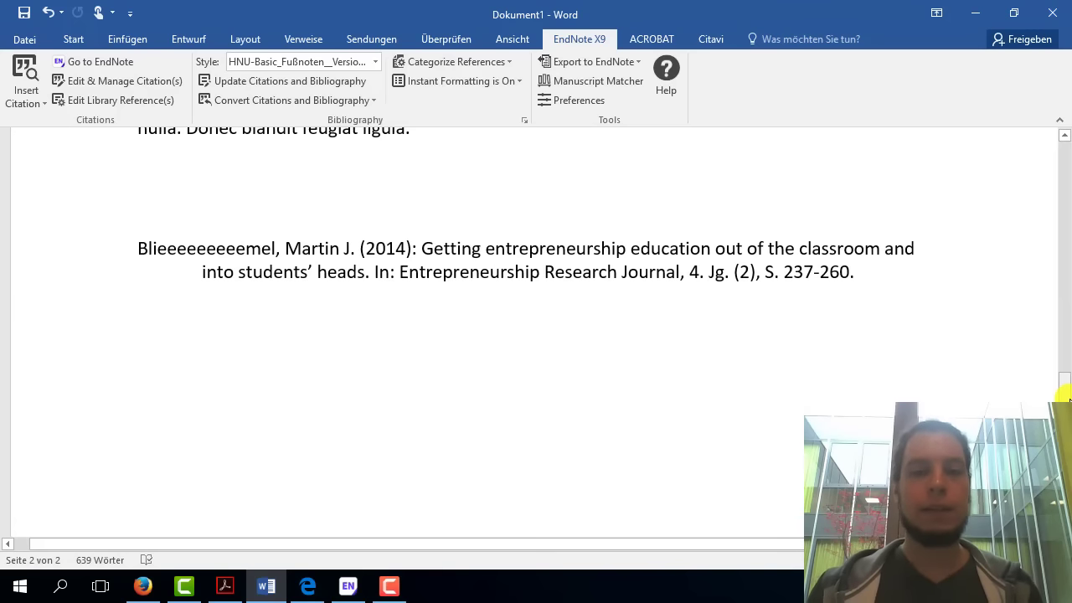
{"action": "triple_click", "coordinate": [655, 274]}
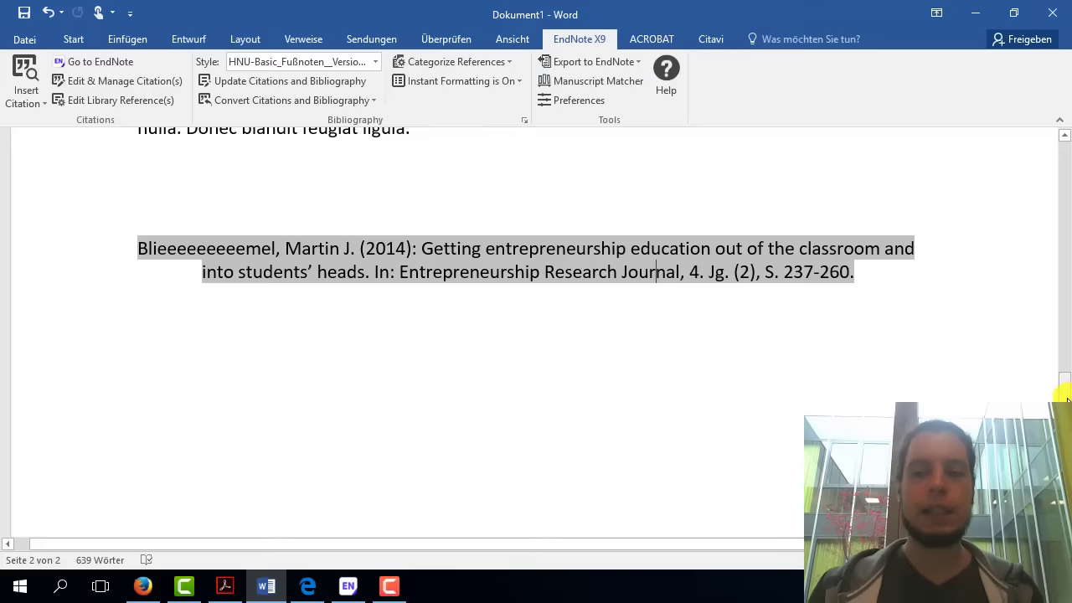
{"action": "left_click_drag", "start_coordinate": [1065, 401], "coordinate": [1053, 311]}
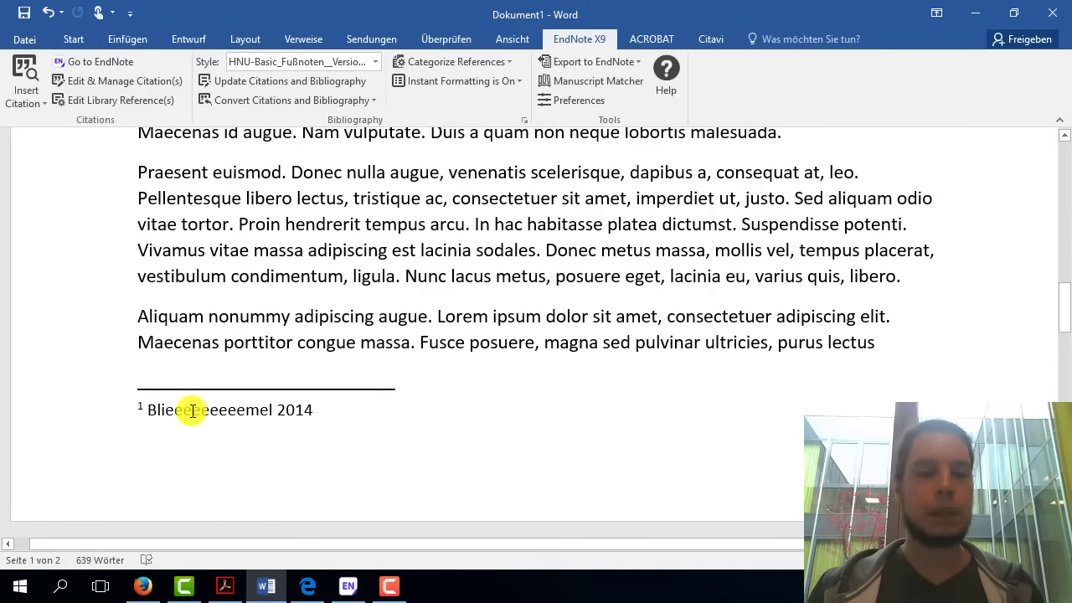
{"action": "left_click", "coordinate": [192, 410]}
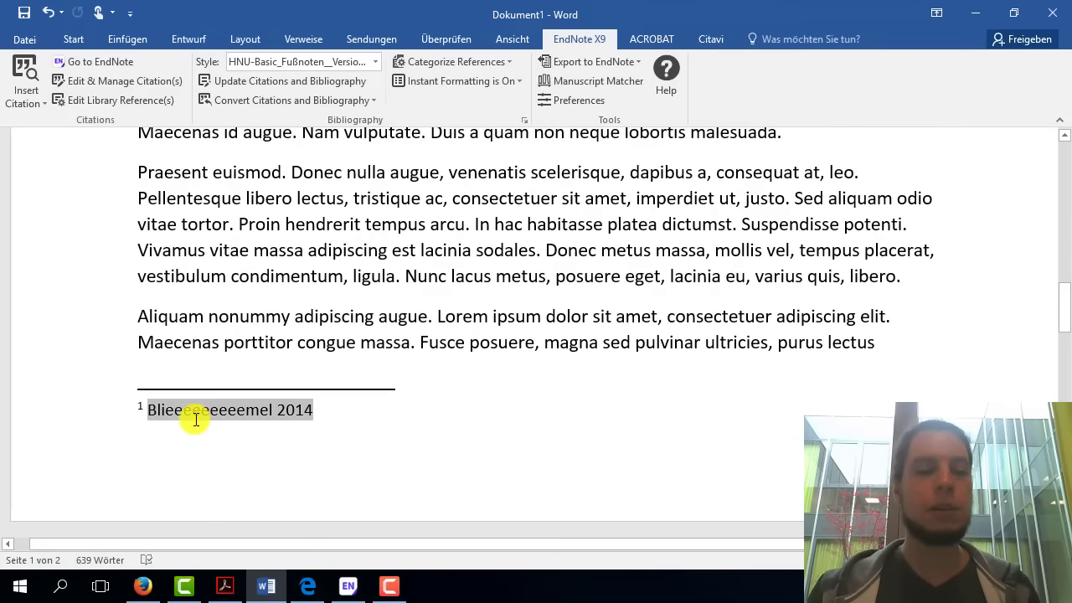
{"action": "left_click", "coordinate": [348, 586]}
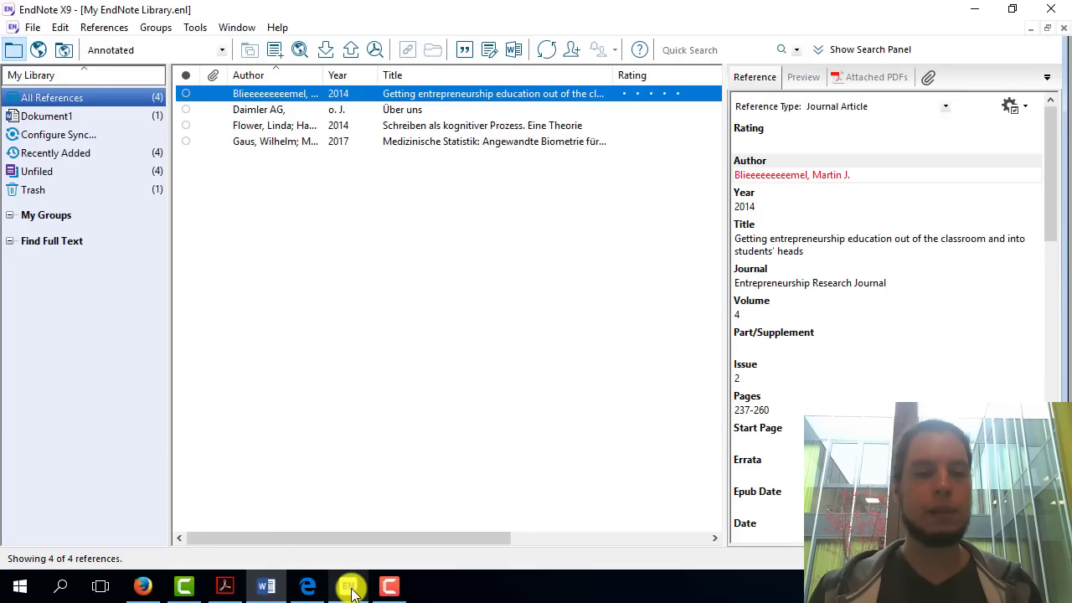
- Remove the extra e's so the author reads Bliemel, Martin J., and save the reference
{"action": "double_click", "coordinate": [293, 99]}
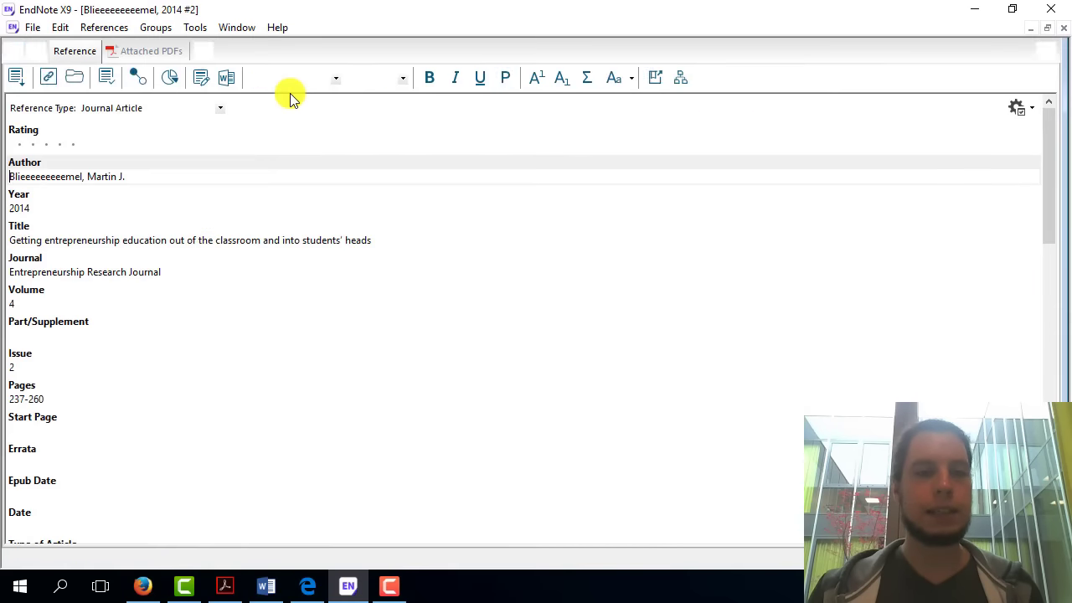
{"action": "left_click", "coordinate": [66, 177]}
{"action": "key", "text": "BackSpace"}
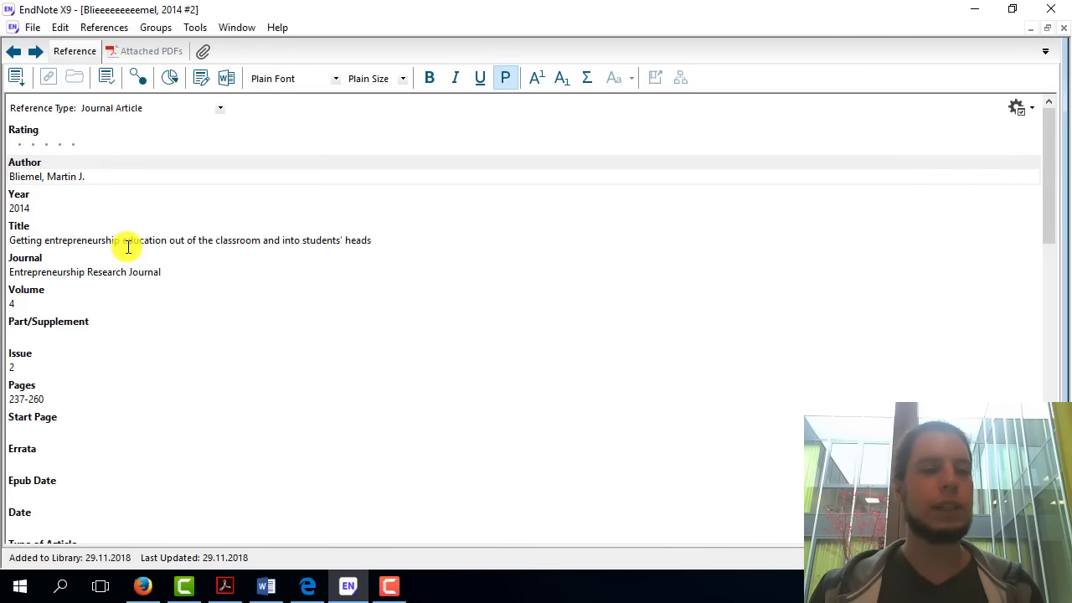
{"action": "left_click", "coordinate": [1063, 27]}
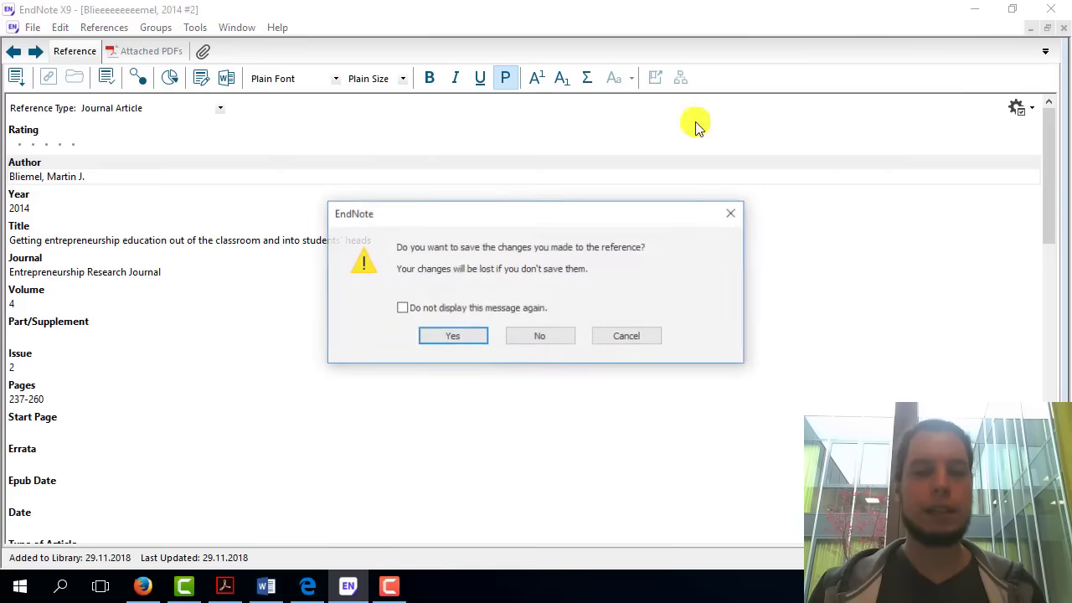
{"action": "left_click", "coordinate": [453, 335]}
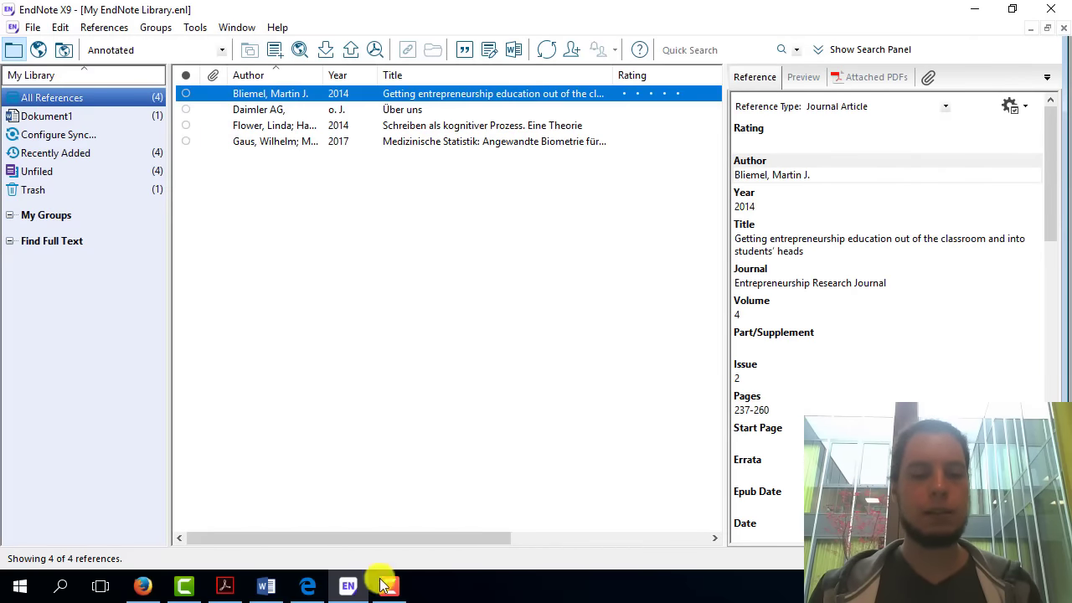
{"action": "left_click", "coordinate": [270, 585]}
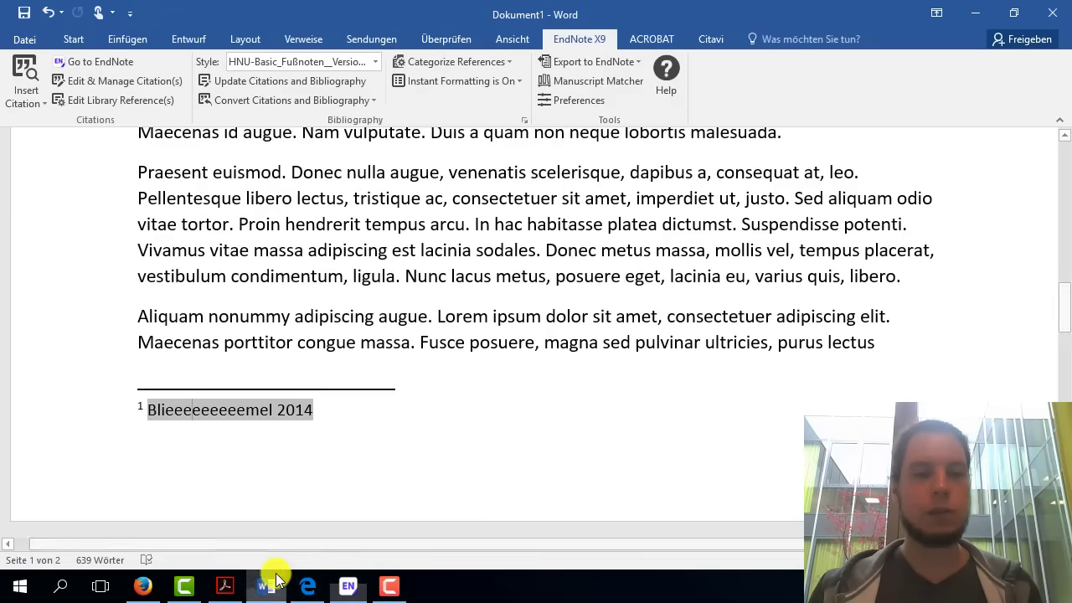
- Update the citations and confirm footnote 1 again reads 'Bliemel 2014'
{"action": "left_click", "coordinate": [269, 83]}
{"action": "left_click", "coordinate": [746, 369]}
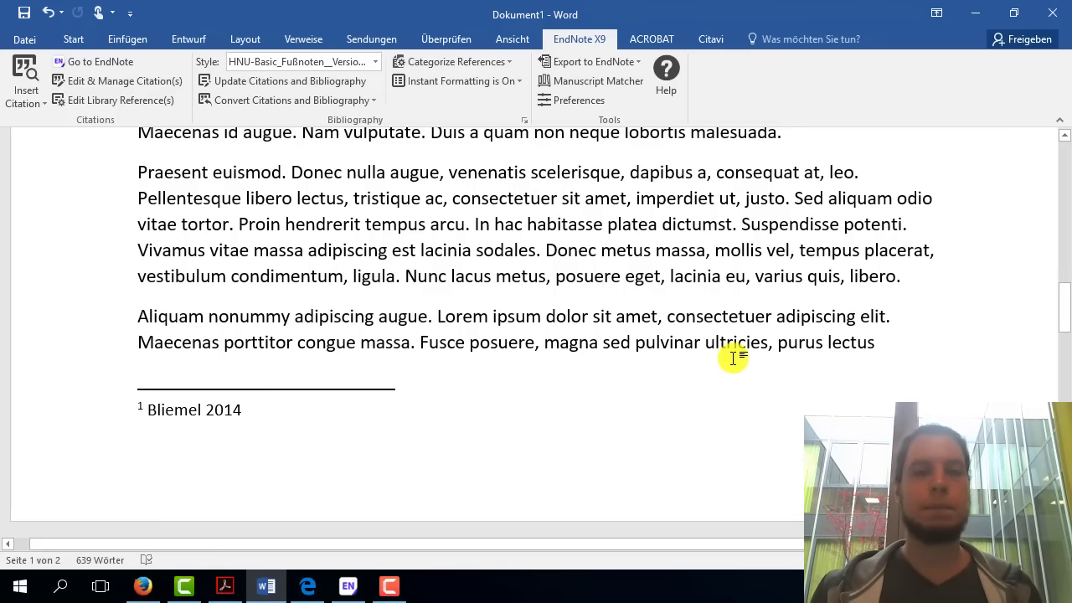
{"action": "left_click", "coordinate": [263, 408]}
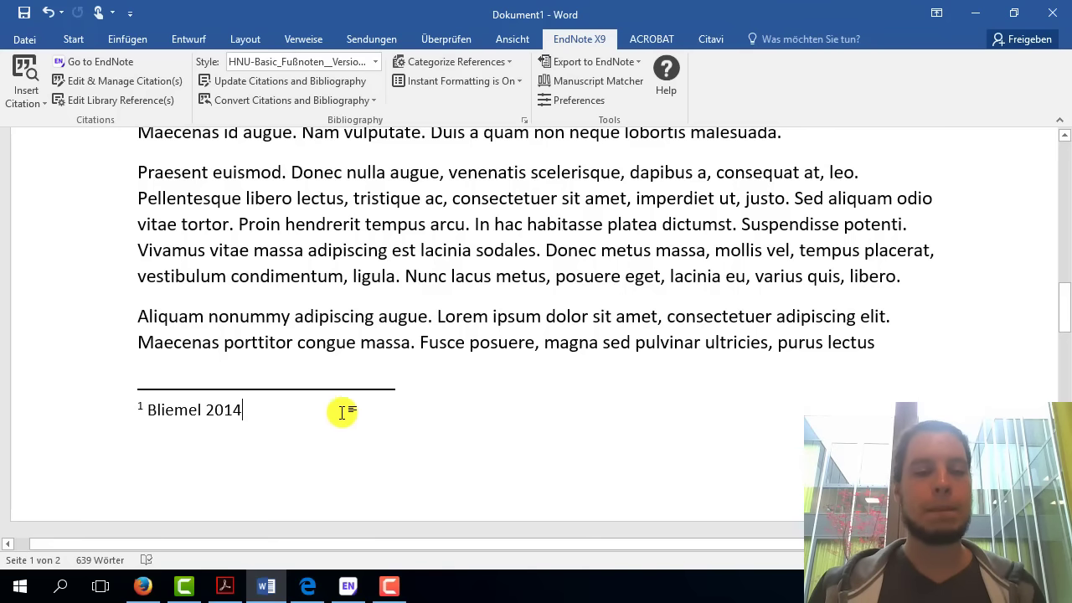
{"action": "double_click", "coordinate": [167, 411]}
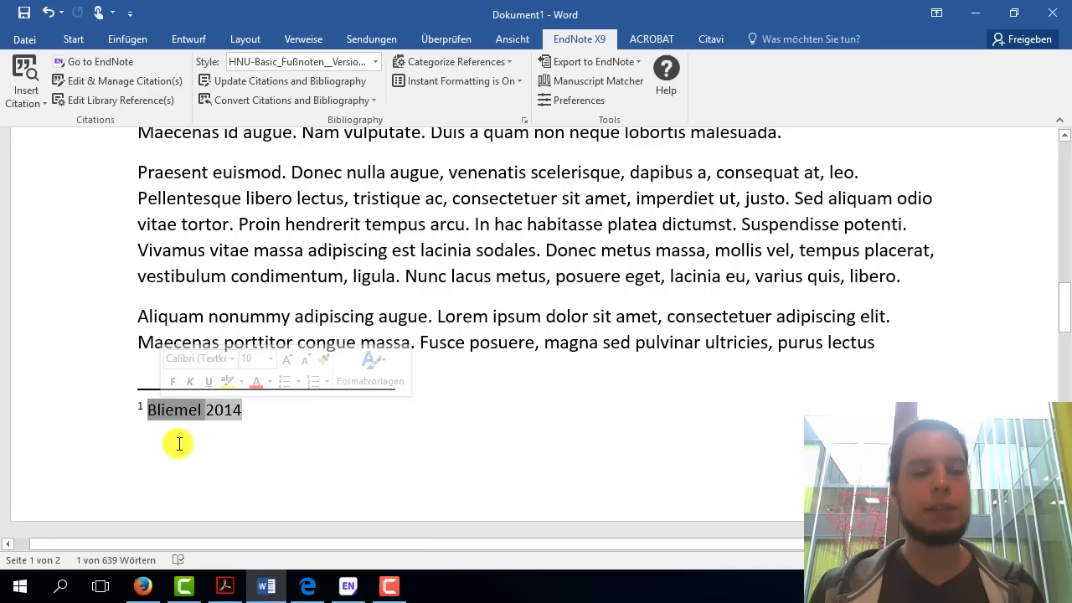
{"action": "double_click", "coordinate": [223, 411]}
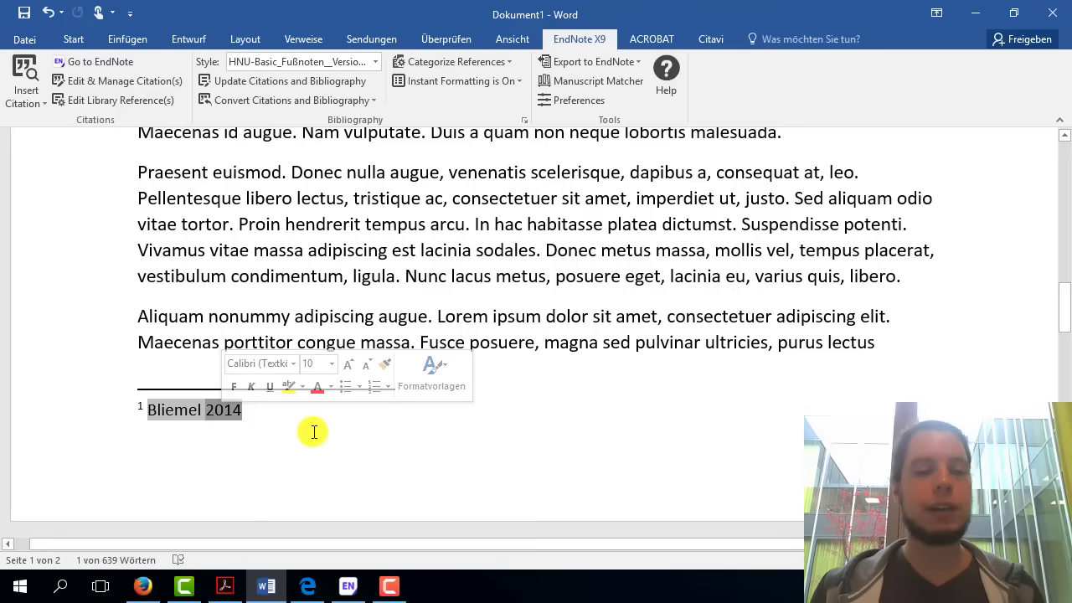
{"action": "left_click", "coordinate": [349, 431]}
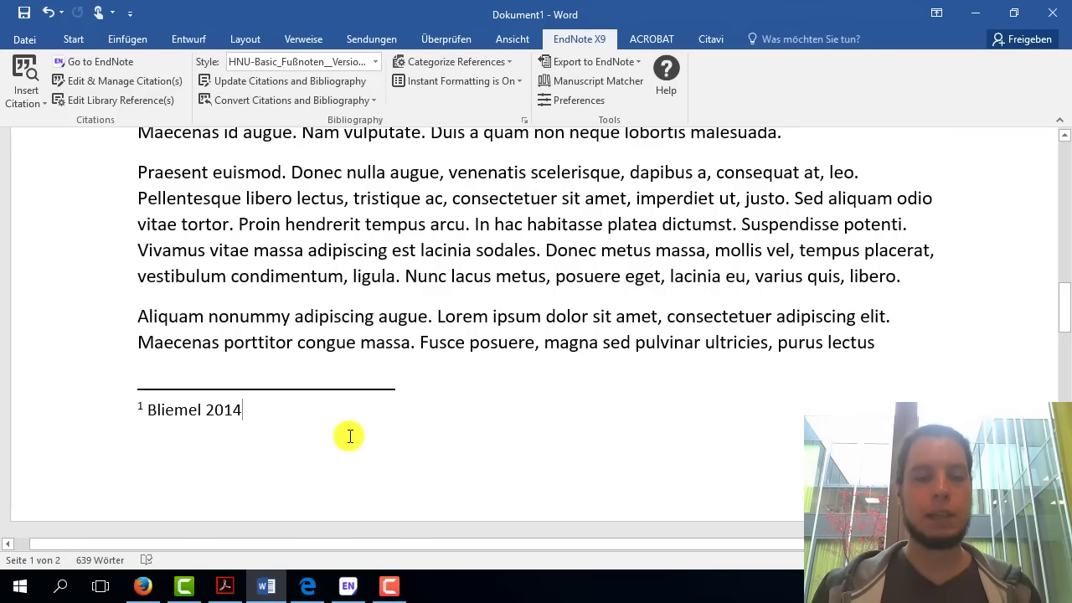
{"action": "left_click", "coordinate": [350, 586]}
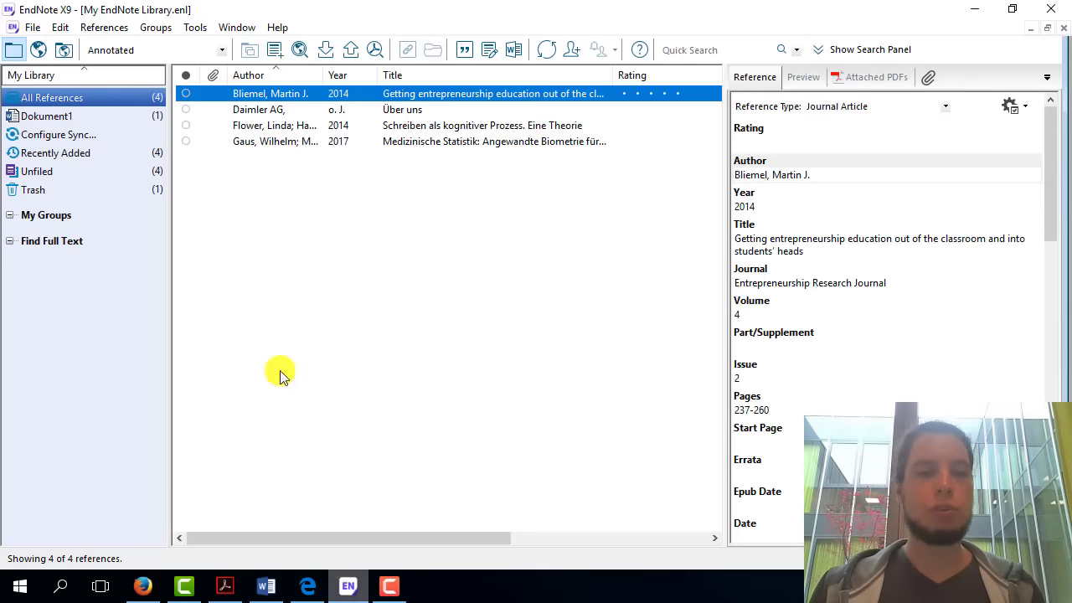
- View the Daimler AG, Flower, Gaus book and Bliemel references in the Reference panel
{"action": "left_click", "coordinate": [268, 110]}
{"action": "left_click", "coordinate": [280, 127]}
{"action": "left_click", "coordinate": [284, 142]}
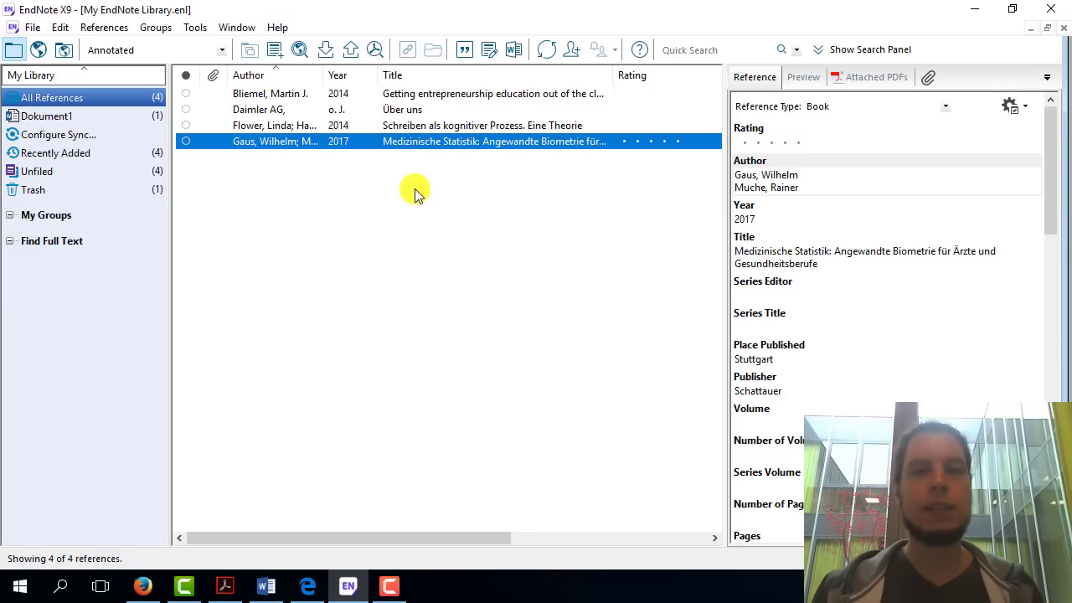
{"action": "left_click", "coordinate": [402, 94]}
{"action": "left_click", "coordinate": [406, 110]}
{"action": "left_click", "coordinate": [407, 128]}
{"action": "left_click", "coordinate": [407, 142]}
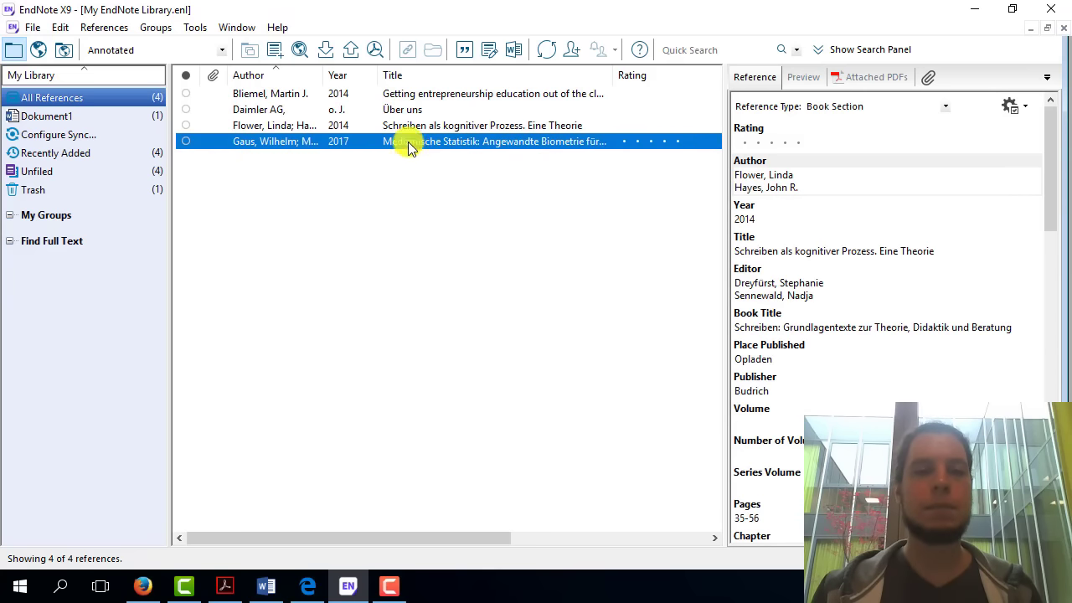
{"action": "left_click", "coordinate": [492, 228]}
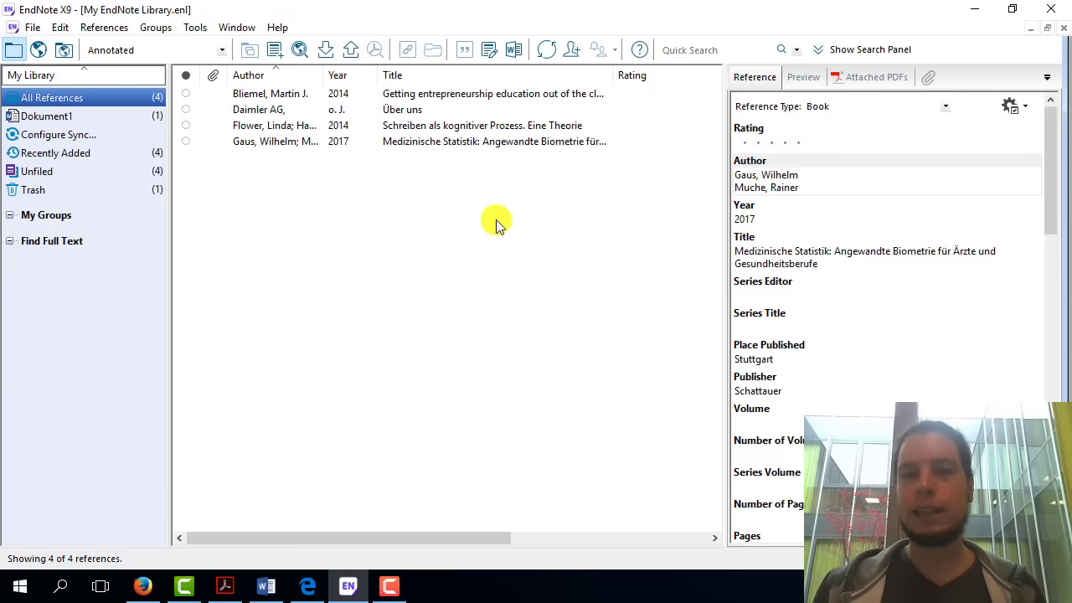
{"action": "left_click", "coordinate": [266, 586]}
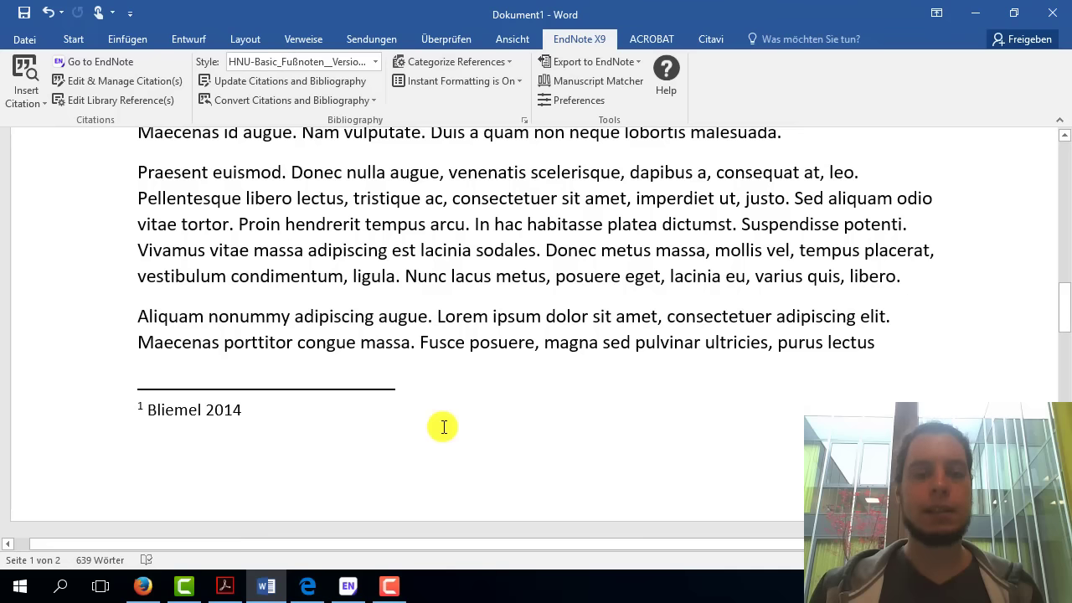
- Minimize Word, close EndNote, show the desktop and move the EndNote shortcut above Citavi 6
{"action": "left_click", "coordinate": [976, 11]}
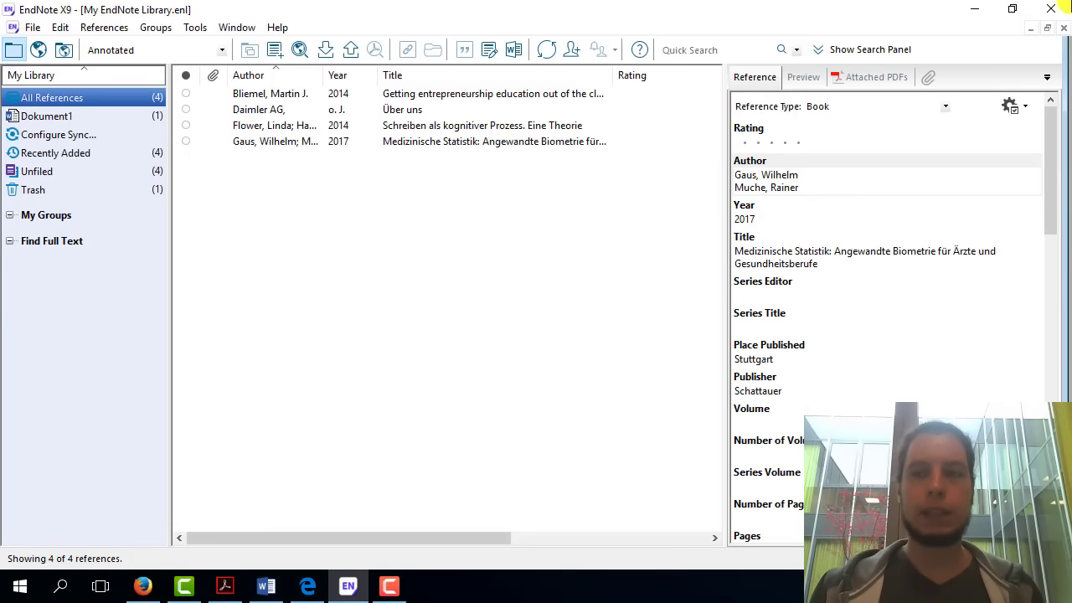
{"action": "left_click", "coordinate": [1059, 8]}
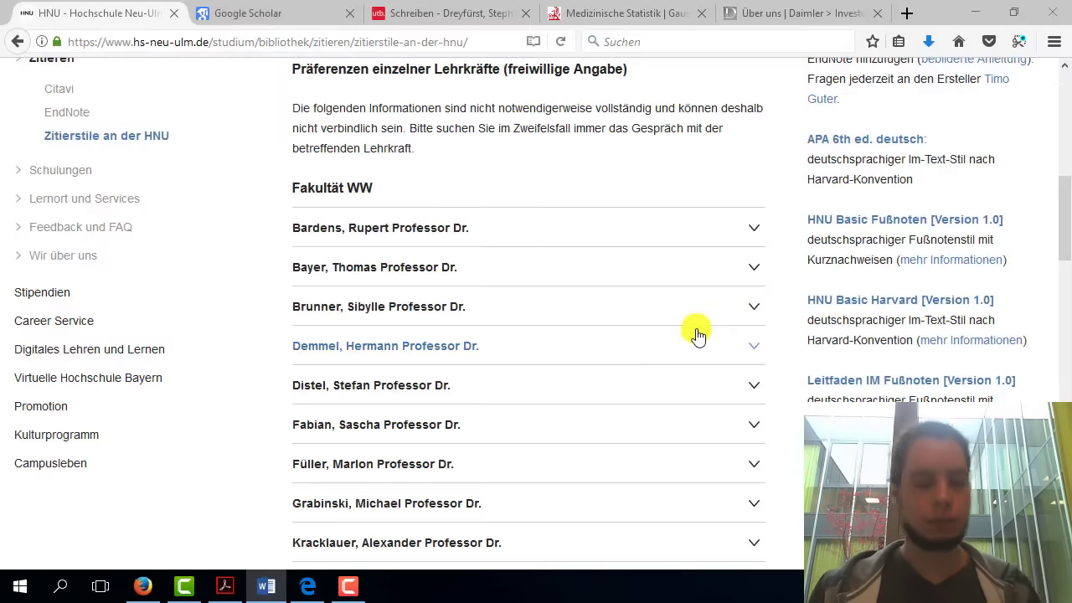
{"action": "key", "text": "super+d"}
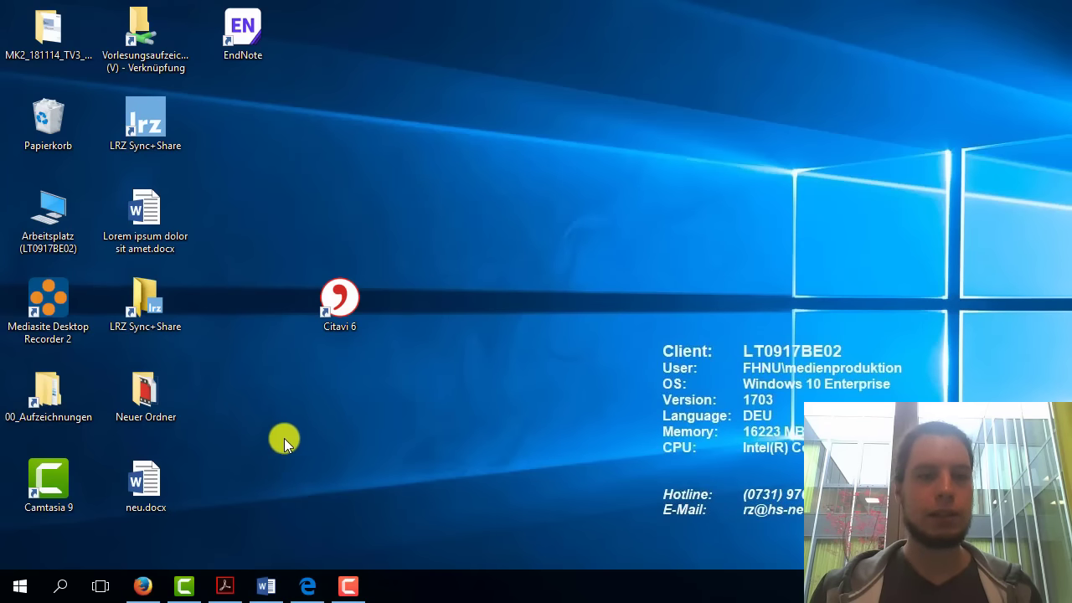
{"action": "left_click_drag", "start_coordinate": [243, 37], "coordinate": [345, 205]}
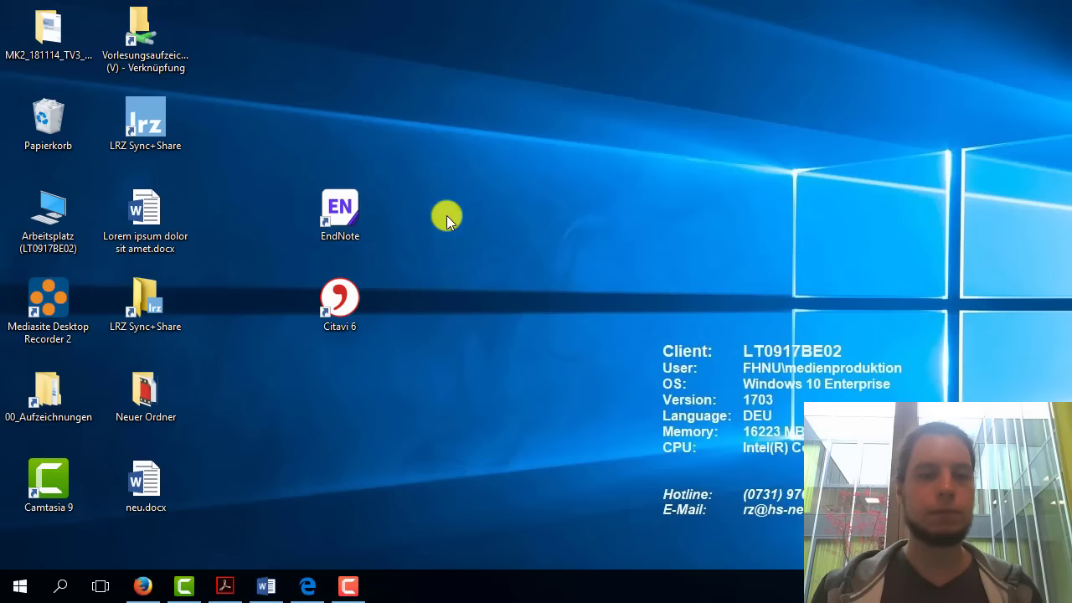
- Launch EndNote from the desktop shortcut and select the Gaus, Wilhelm book reference
{"action": "double_click", "coordinate": [344, 217]}
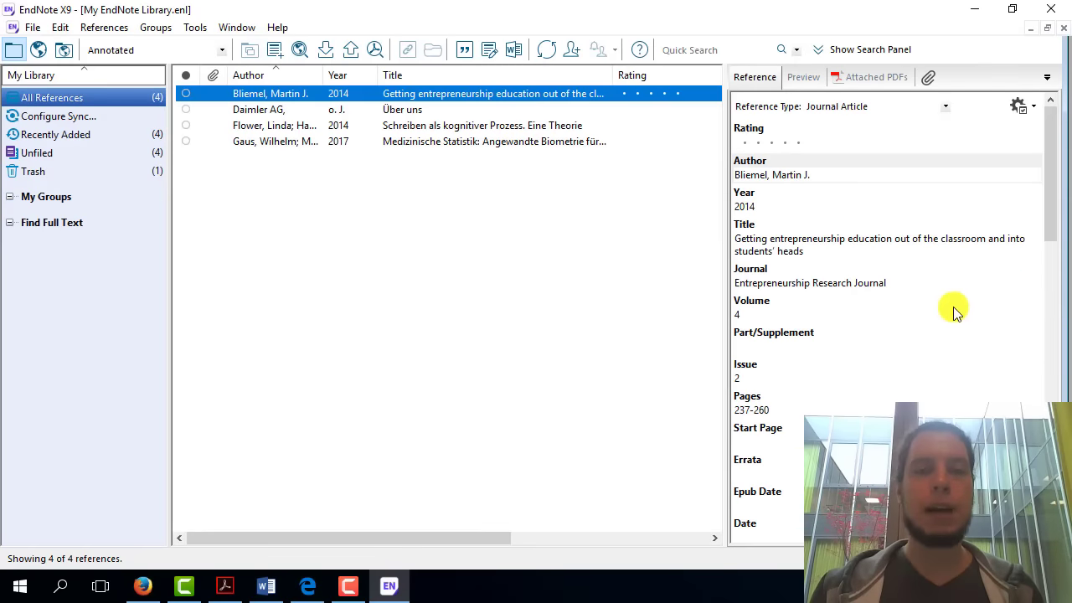
{"action": "left_click", "coordinate": [382, 110]}
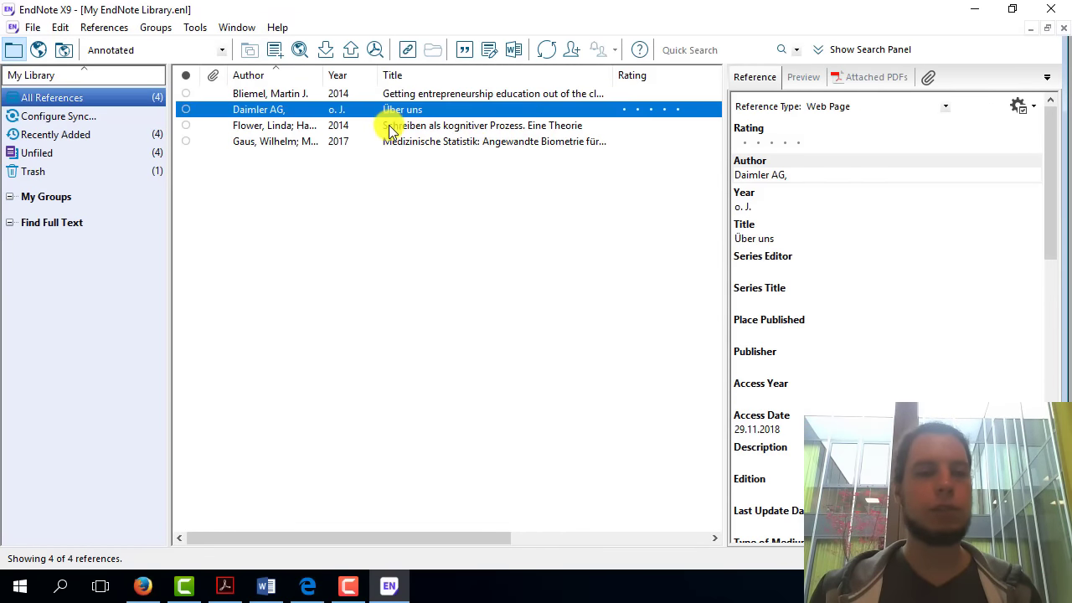
{"action": "left_click", "coordinate": [386, 126]}
{"action": "left_click", "coordinate": [391, 142]}
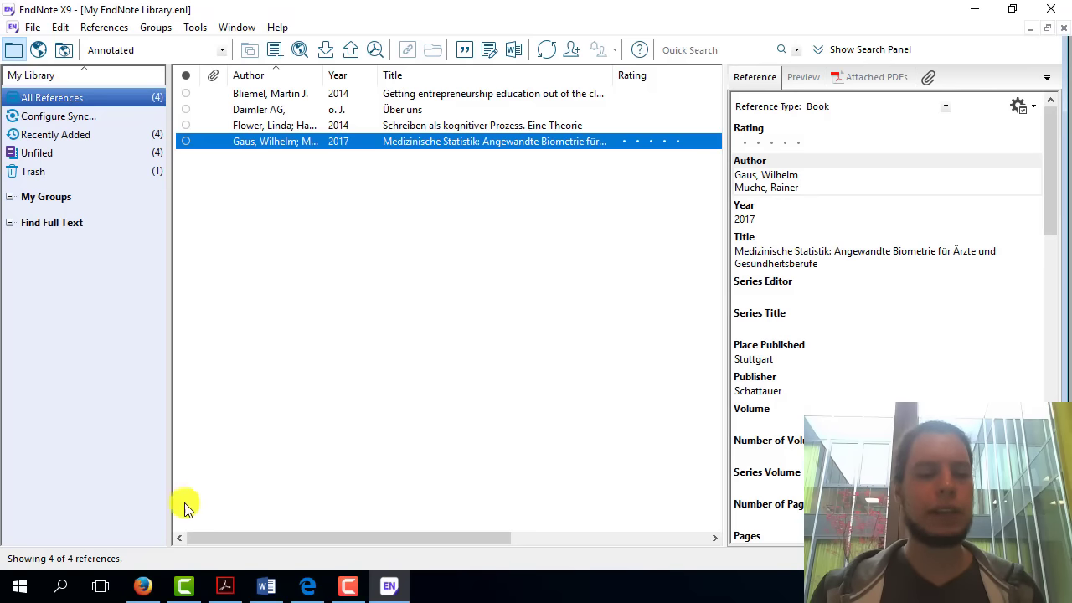
- In Firefox, open the HNU library's EndNote page and expand 'Wie installiere ich EndNote?'
{"action": "left_click", "coordinate": [147, 589]}
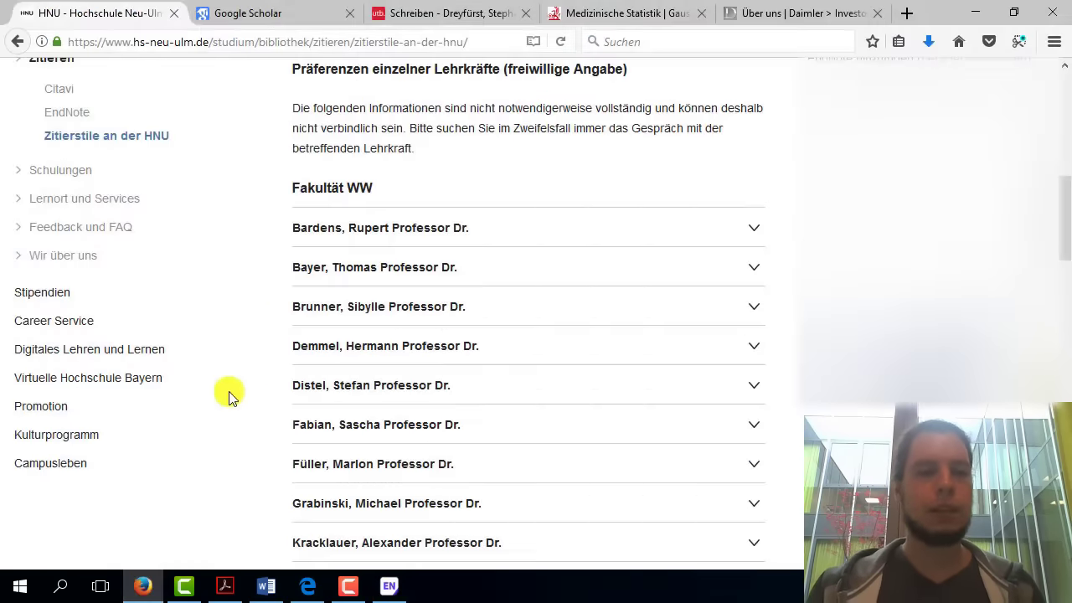
{"action": "scroll", "coordinate": [233, 381], "scroll_direction": "up", "scroll_amount": 5}
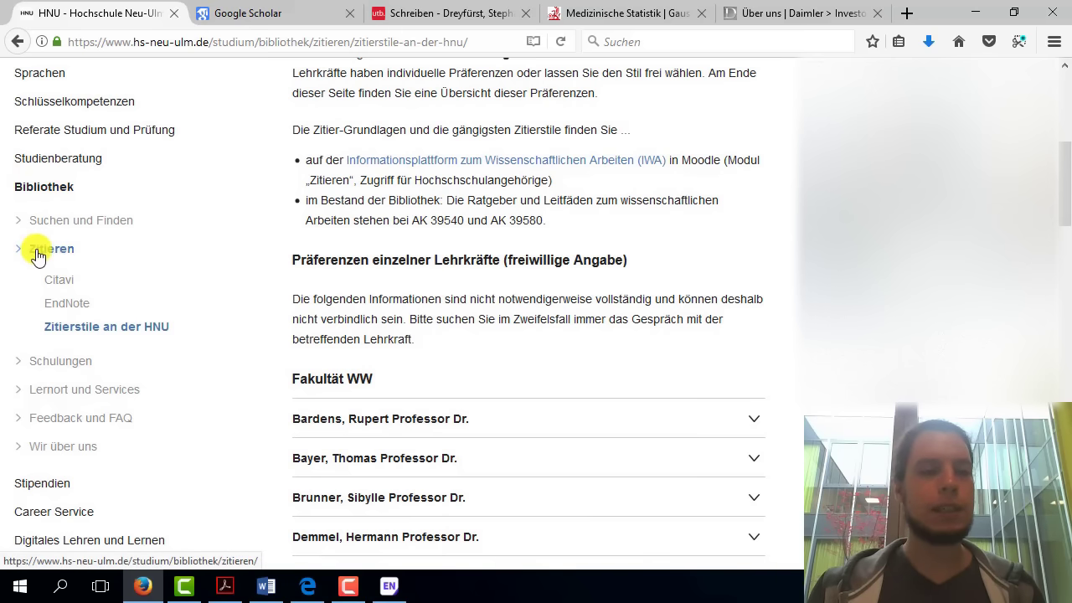
{"action": "left_click", "coordinate": [64, 308]}
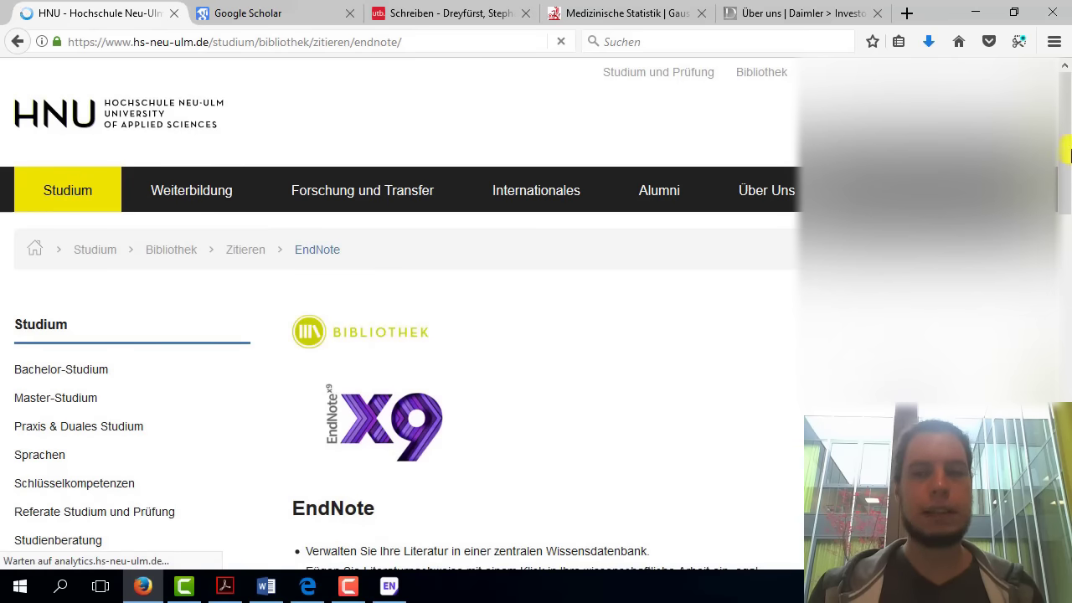
{"action": "left_click_drag", "start_coordinate": [1066, 151], "coordinate": [1068, 314]}
{"action": "left_click", "coordinate": [406, 283]}
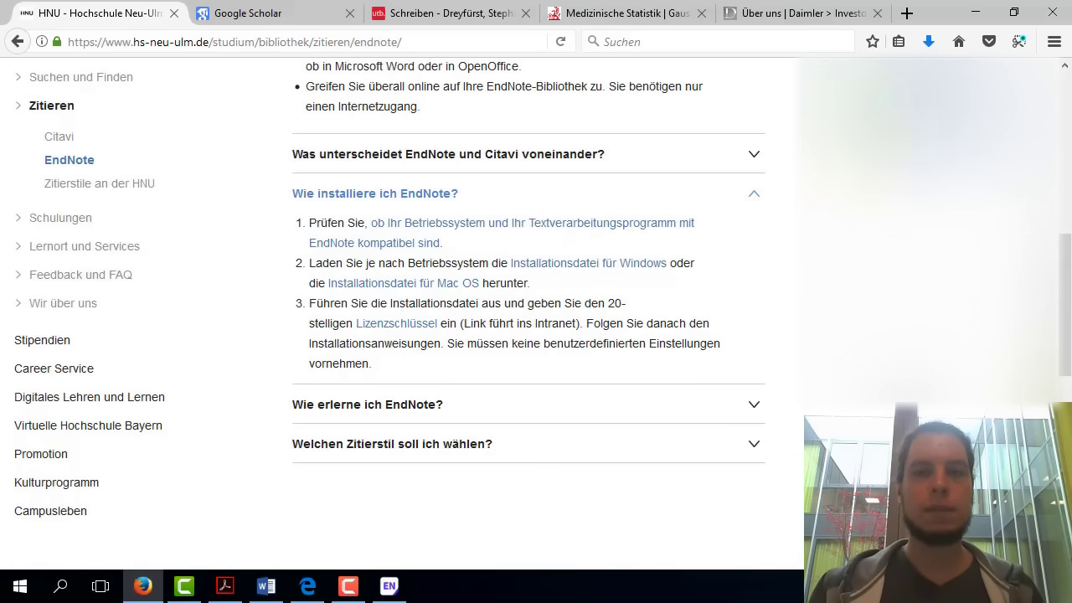
- In a new tab, go through the HNU intranet's Rechenzentrum to its Software page
{"action": "left_click", "coordinate": [905, 14]}
{"action": "type", "text": "in"}
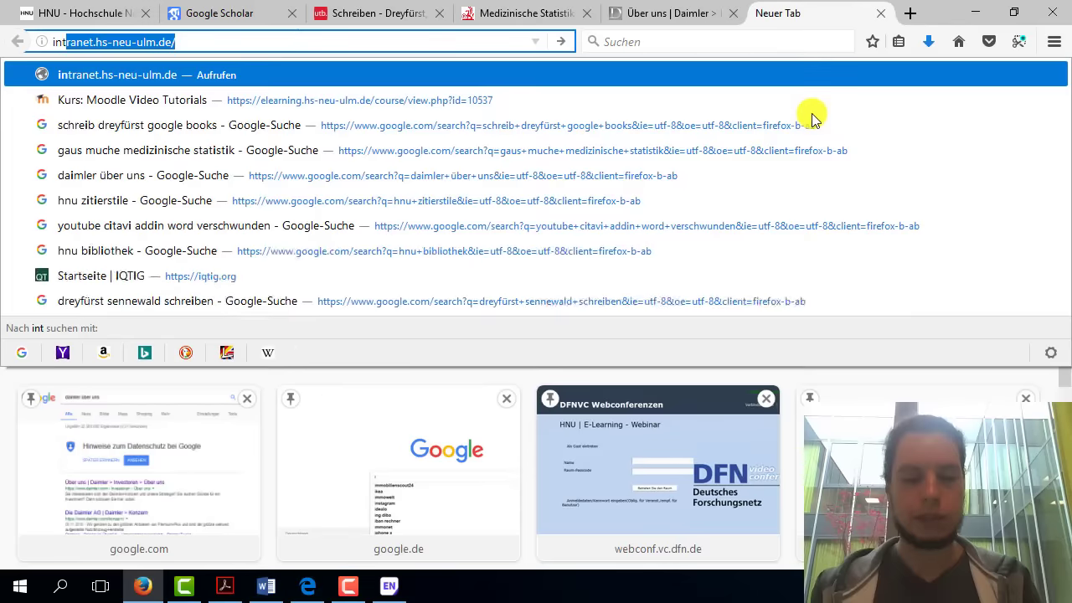
{"action": "type", "text": "tr"}
{"action": "key", "text": "Return"}
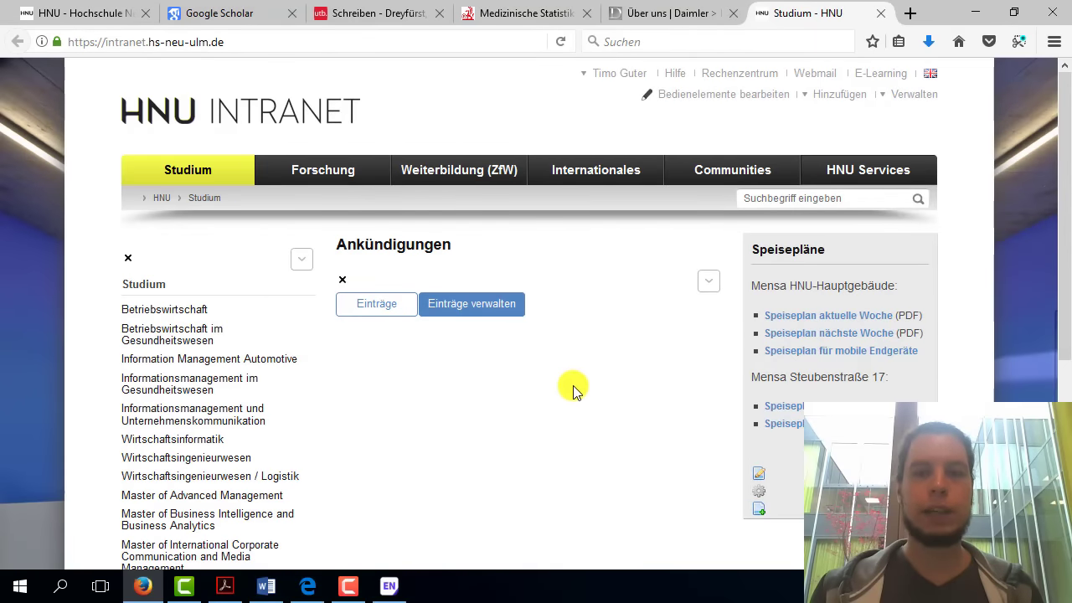
{"action": "left_click", "coordinate": [738, 79]}
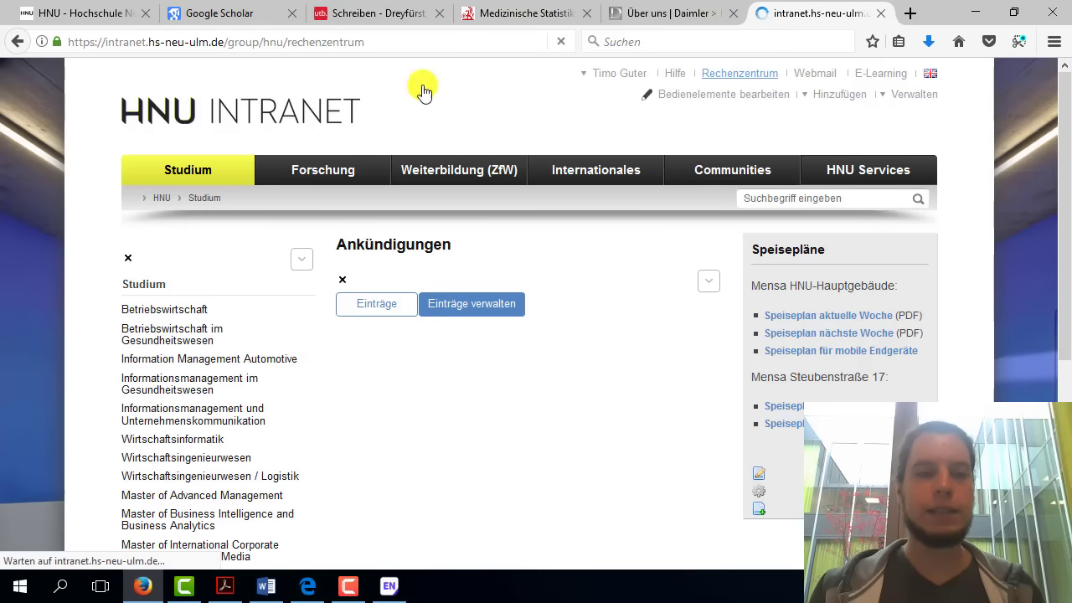
{"action": "scroll", "coordinate": [91, 287], "scroll_direction": "down", "scroll_amount": 6}
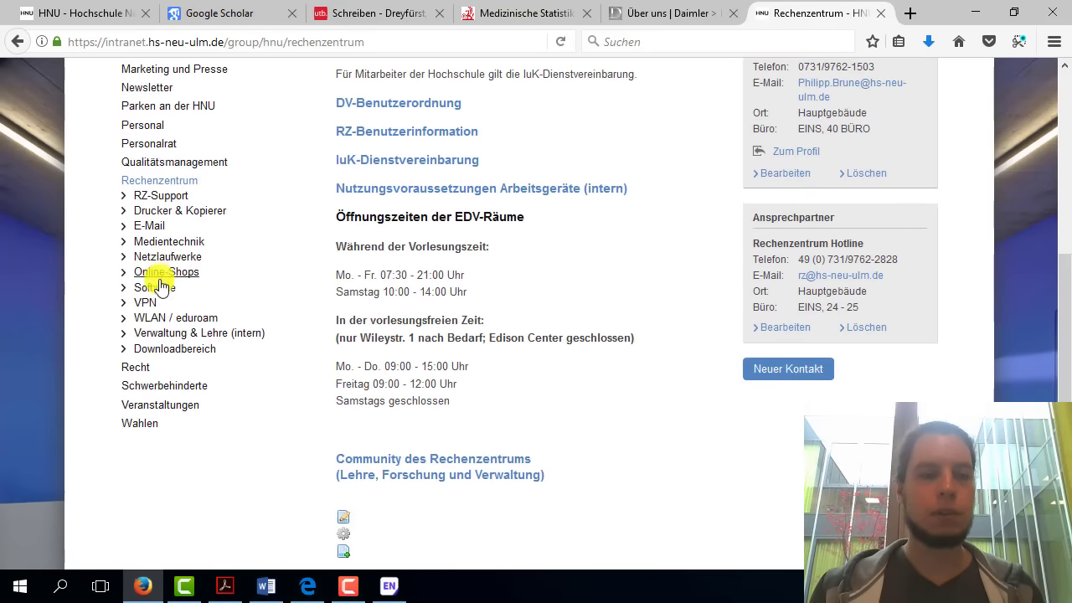
{"action": "left_click", "coordinate": [156, 288]}
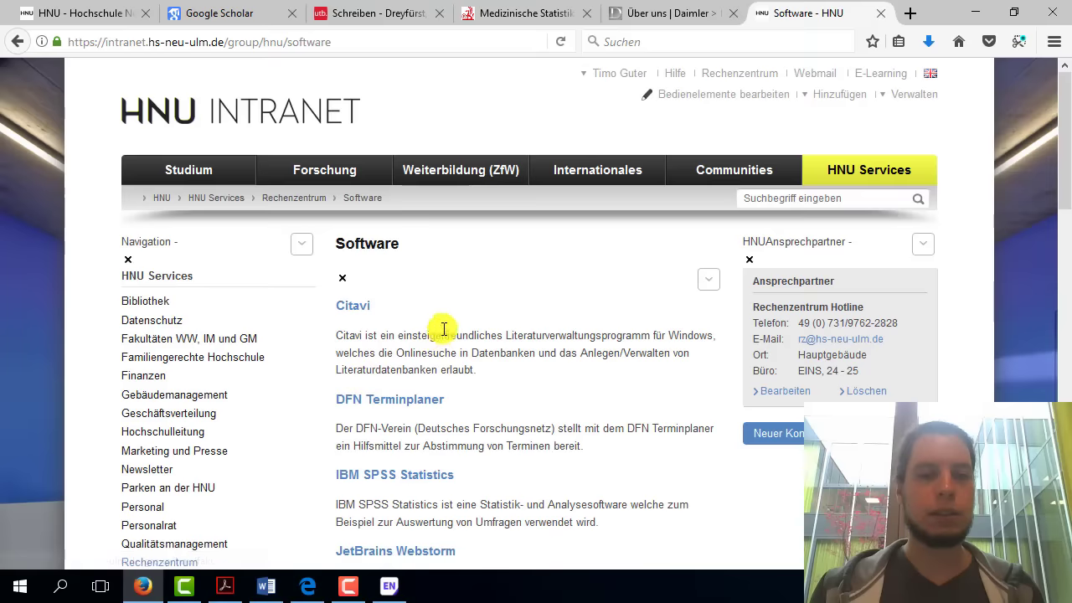
- Open the Microsoft Office 365 page and scroll to its student offer flyer
{"action": "scroll", "coordinate": [442, 329], "scroll_direction": "down", "scroll_amount": 2}
{"action": "scroll", "coordinate": [502, 383], "scroll_direction": "down", "scroll_amount": 2}
{"action": "scroll", "coordinate": [570, 290], "scroll_direction": "down", "scroll_amount": 1}
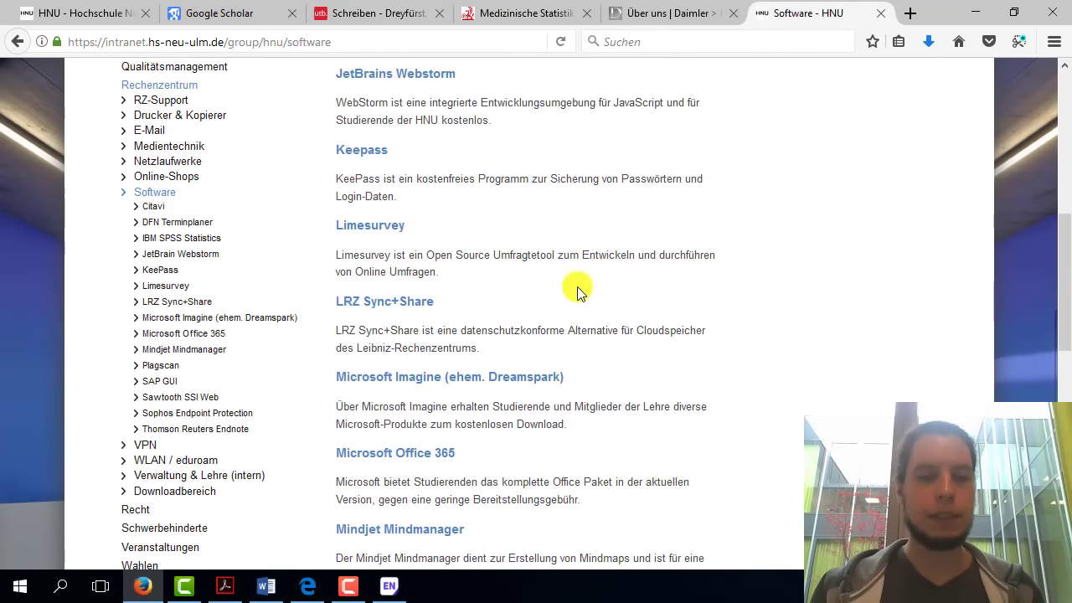
{"action": "scroll", "coordinate": [575, 287], "scroll_direction": "down", "scroll_amount": 1}
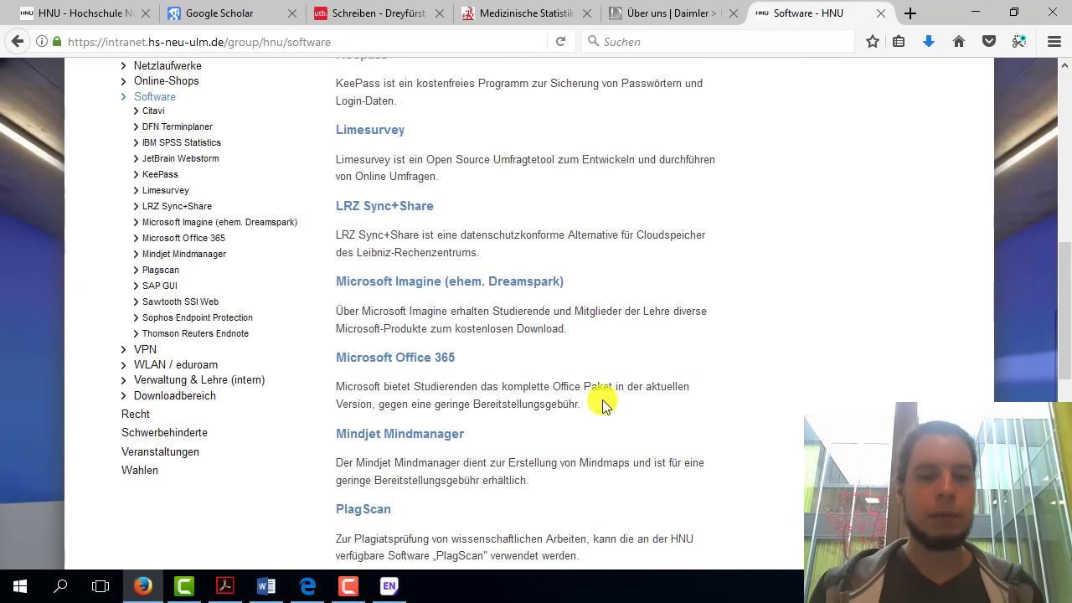
{"action": "left_click", "coordinate": [427, 362]}
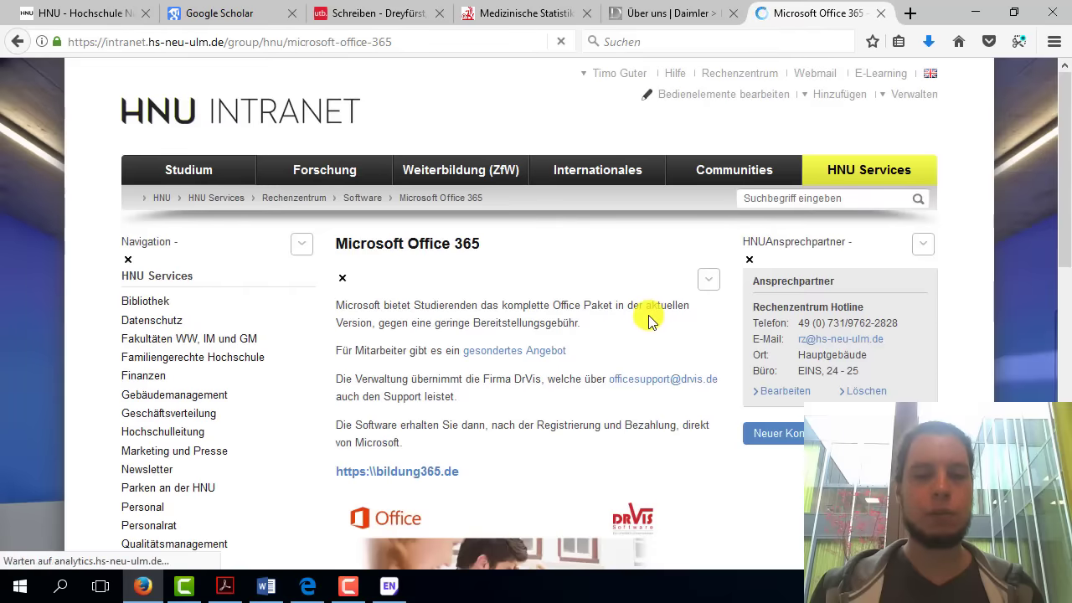
{"action": "scroll", "coordinate": [649, 318], "scroll_direction": "down", "scroll_amount": 4}
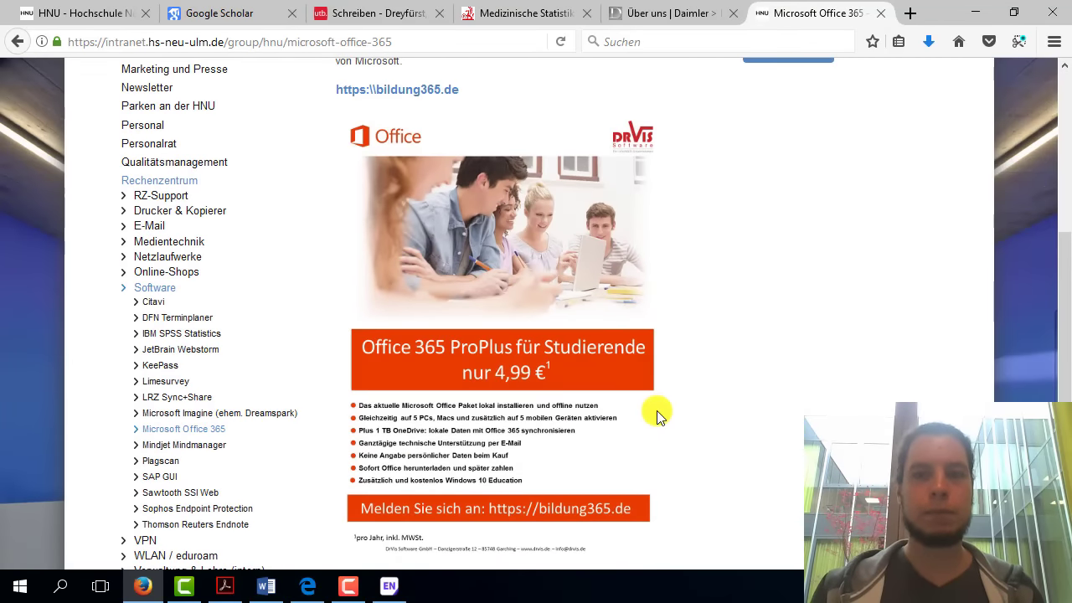
- Close the Office 365 tab, collapse 'Wie installiere ich EndNote?', and minimize Firefox
{"action": "left_click", "coordinate": [880, 12]}
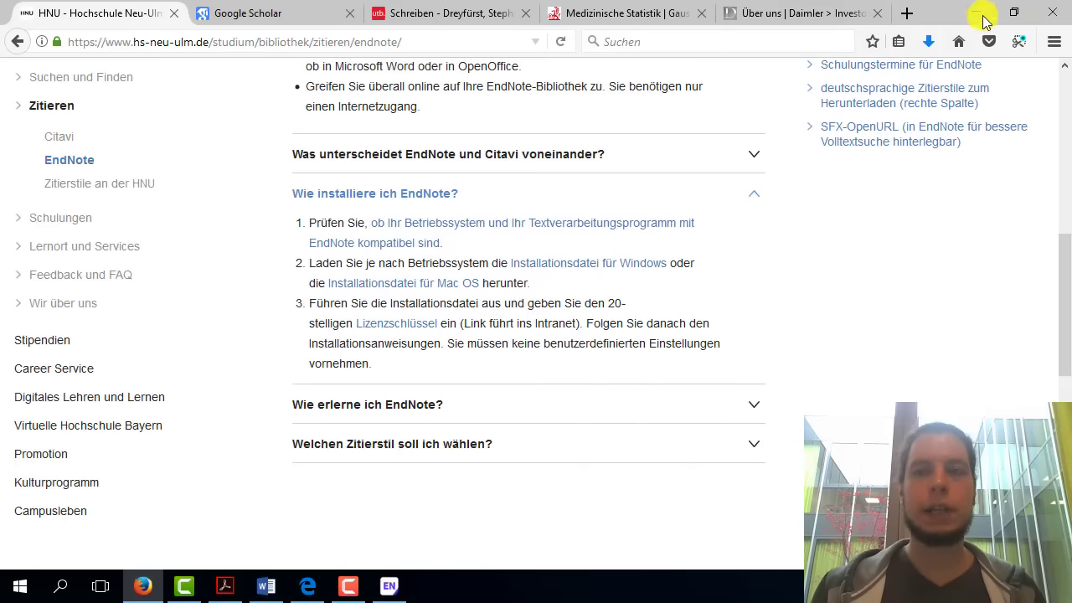
{"action": "left_click", "coordinate": [515, 367]}
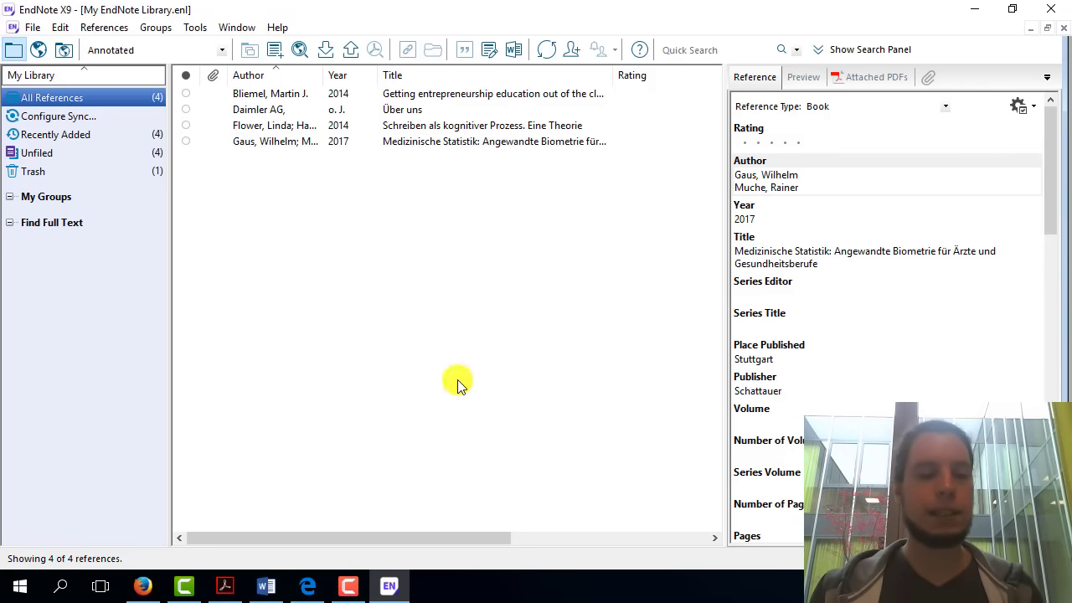
{"action": "left_click", "coordinate": [142, 585]}
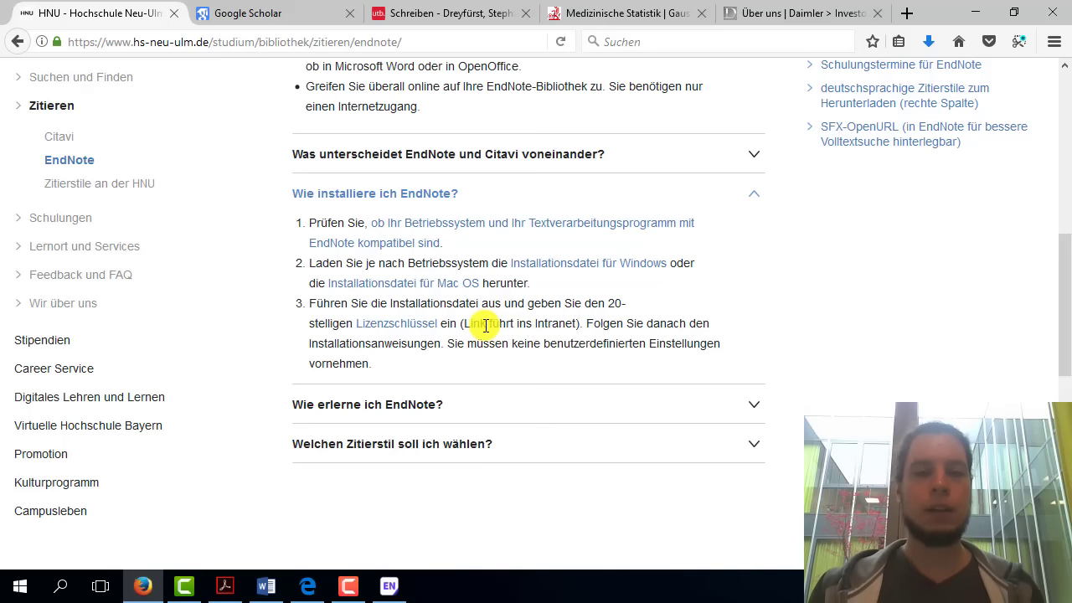
{"action": "left_click", "coordinate": [755, 195]}
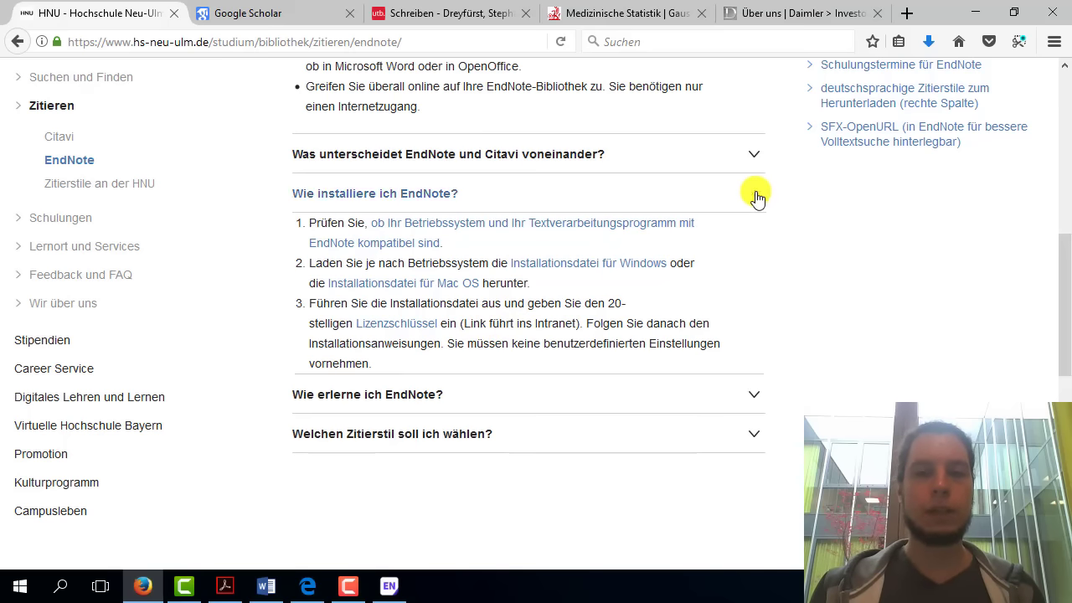
{"action": "left_click", "coordinate": [975, 12]}
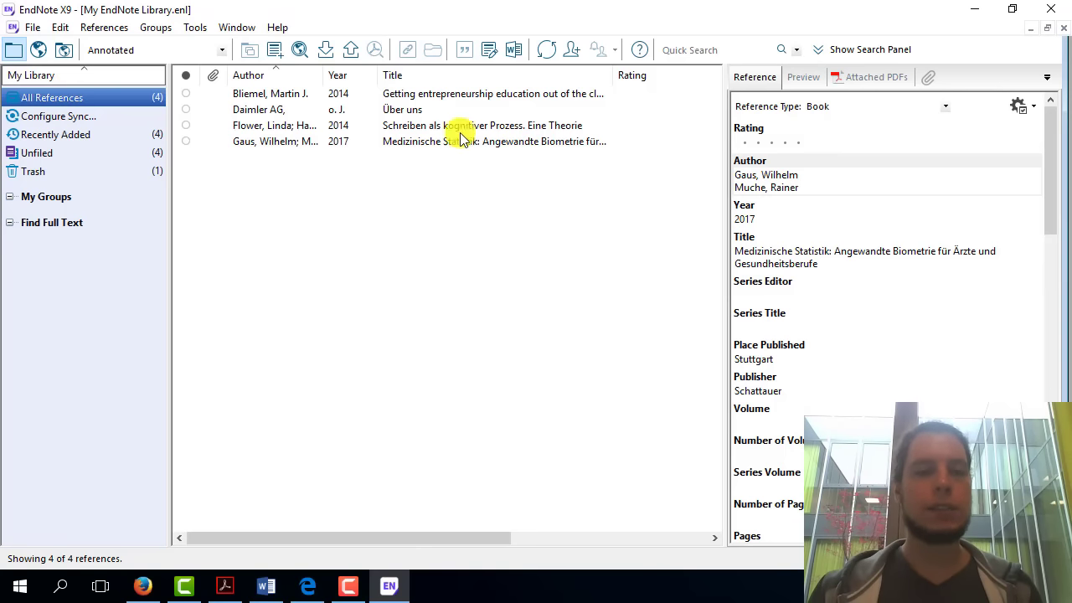
- View the Sync preferences' e-mail field, cancel without changes, and minimize EndNote to the desktop
{"action": "left_click", "coordinate": [62, 27]}
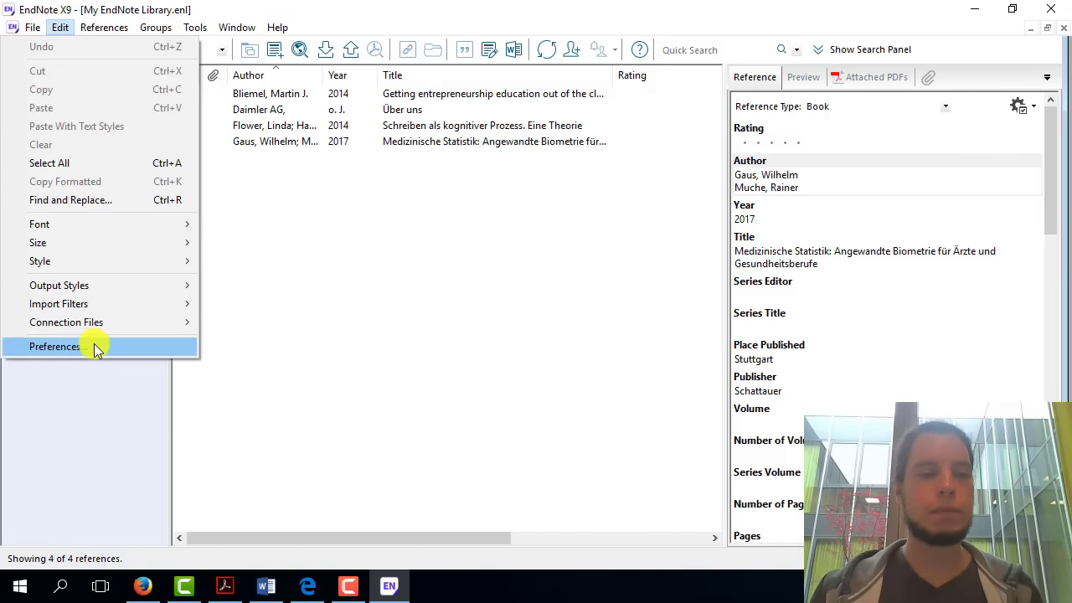
{"action": "left_click", "coordinate": [95, 346]}
{"action": "left_click", "coordinate": [335, 300]}
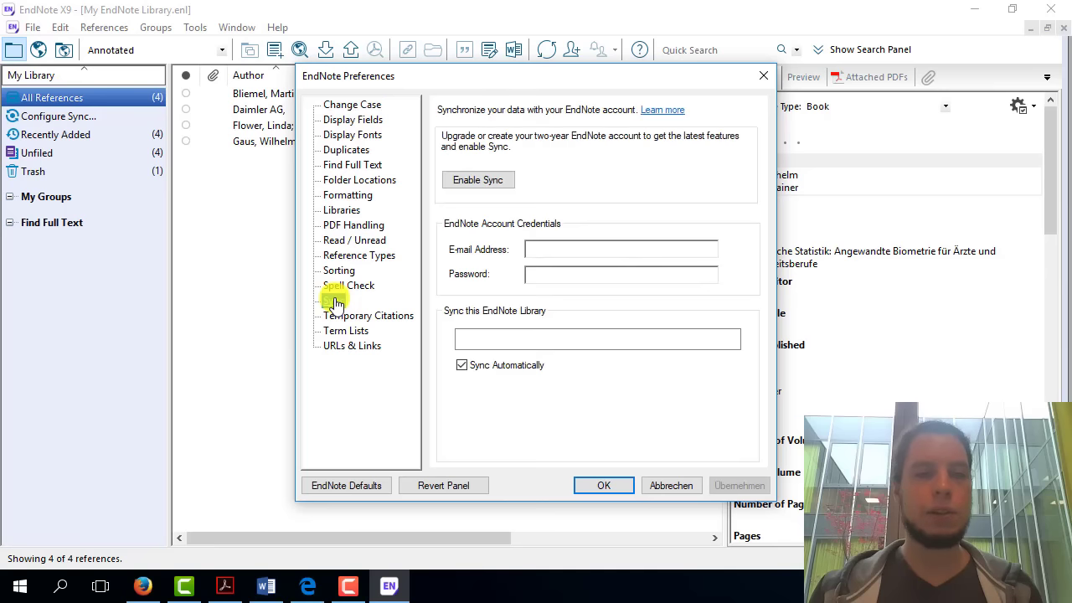
{"action": "left_click", "coordinate": [567, 248]}
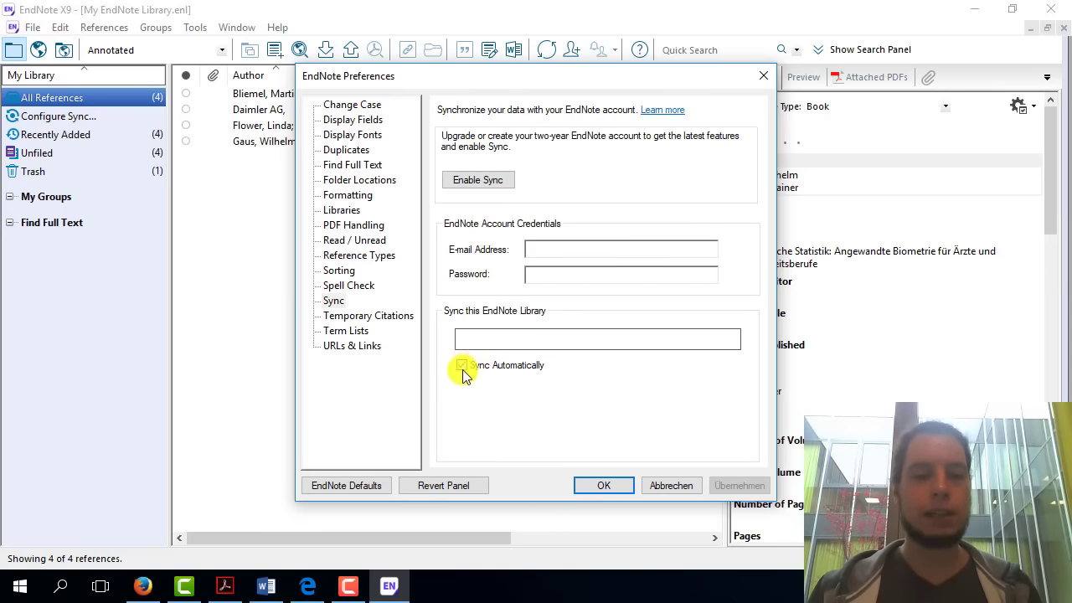
{"action": "left_click", "coordinate": [674, 486]}
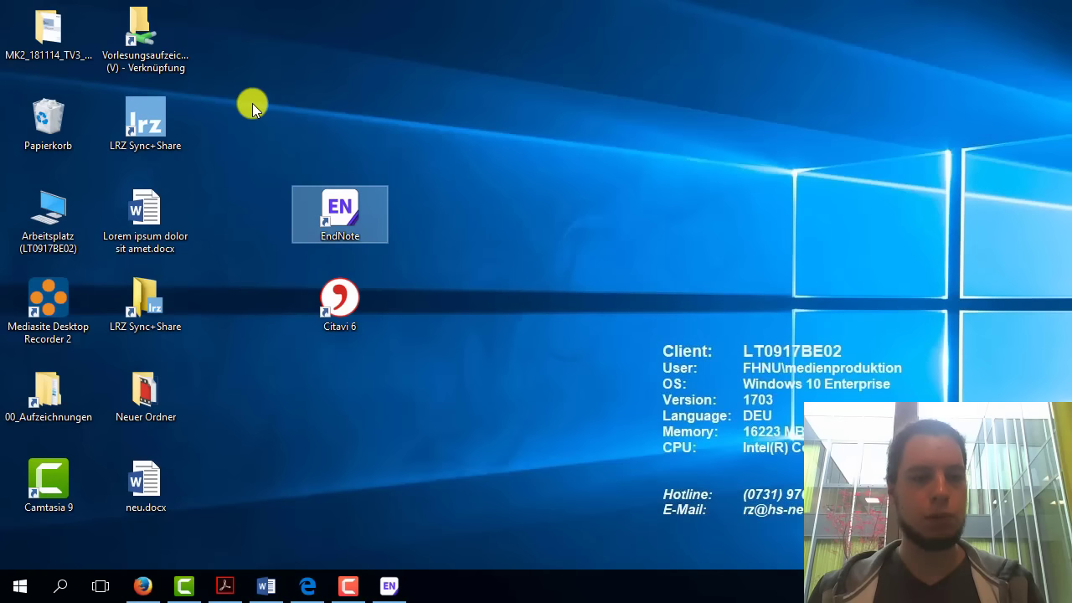
{"action": "left_click", "coordinate": [252, 103]}
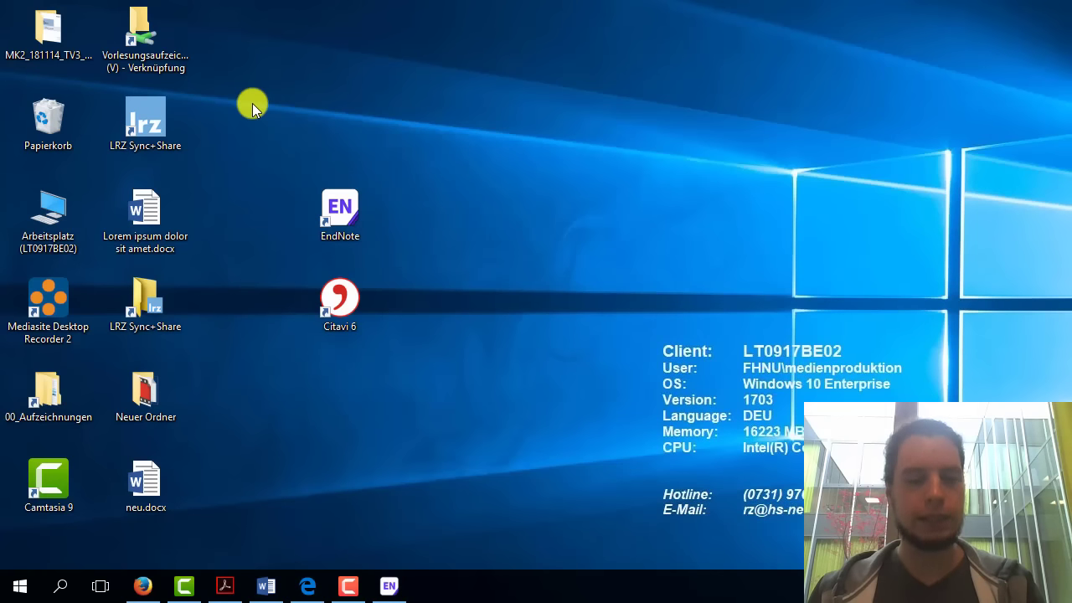
- Open H:\EndNote in File Explorer and select My EndNote Library.enl with its .Data folder
{"action": "key", "text": "super+e"}
{"action": "left_click", "coordinate": [270, 234]}
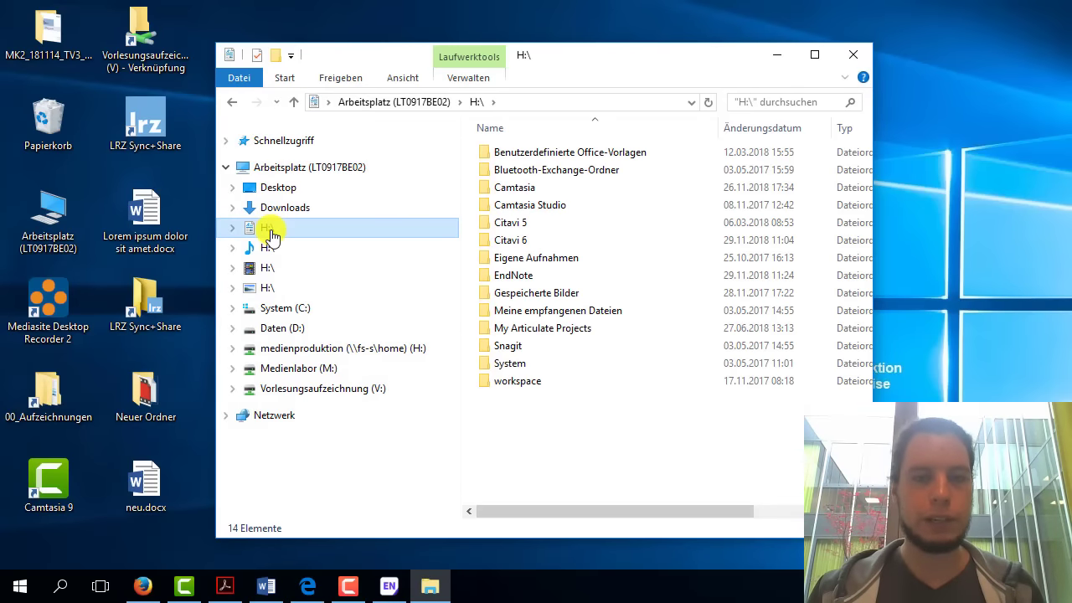
{"action": "double_click", "coordinate": [509, 277]}
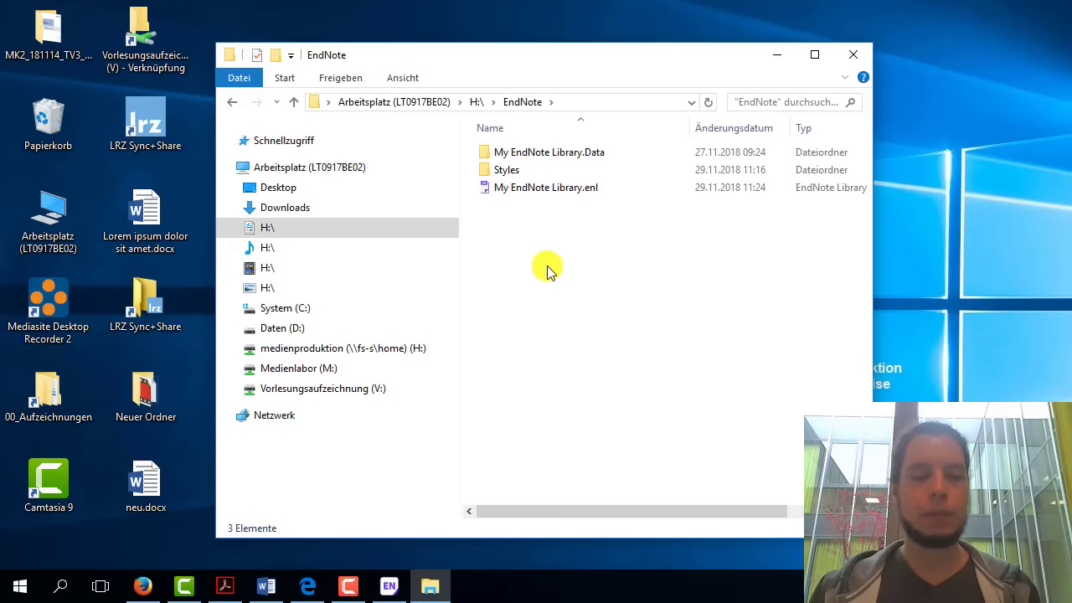
{"action": "left_click", "coordinate": [557, 187]}
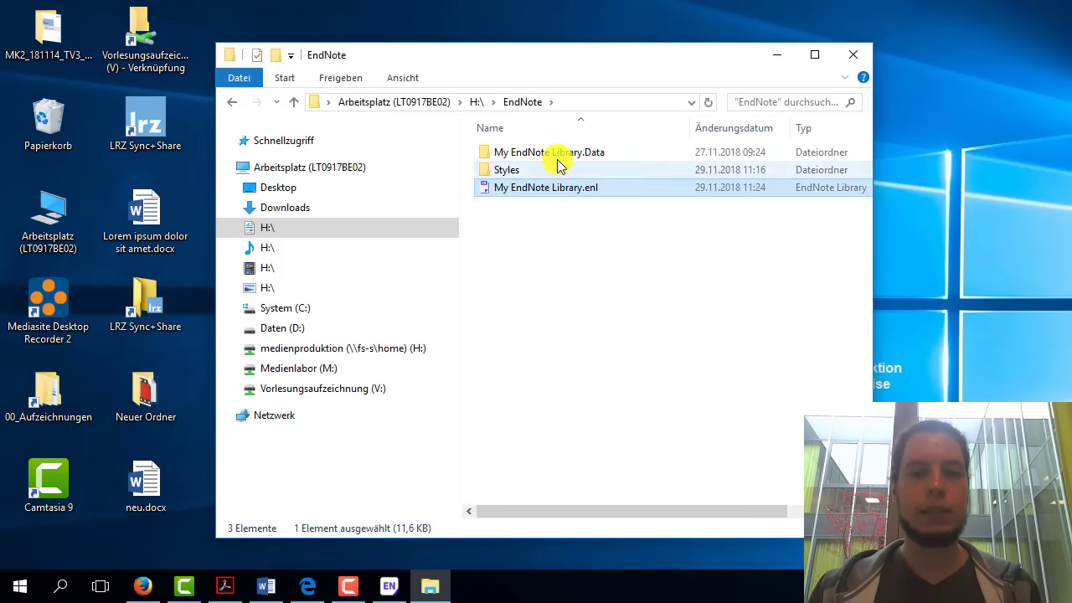
{"action": "left_click", "coordinate": [558, 157]}
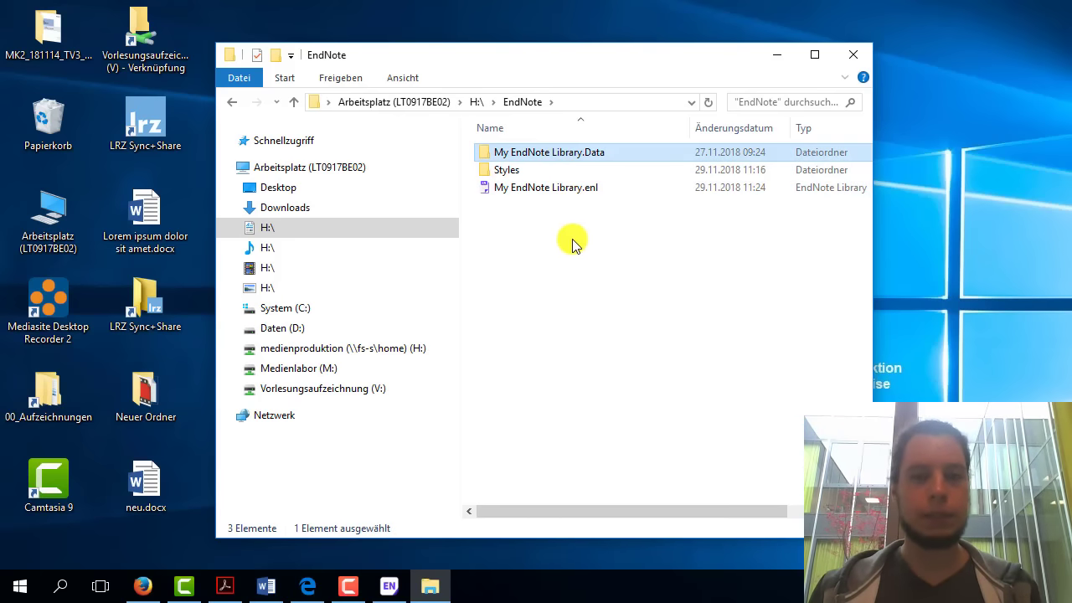
{"action": "left_click", "coordinate": [552, 188], "text": "ctrl"}
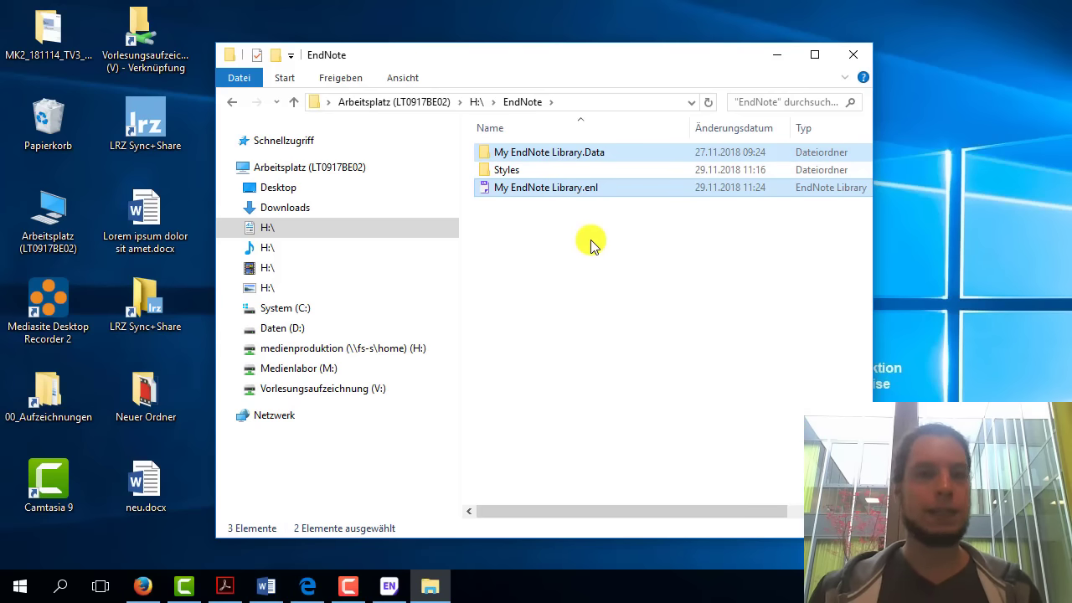
- Select the .enl file and .Data folder individually, then together again, and minimize Explorer
{"action": "left_click", "coordinate": [548, 152]}
{"action": "left_click", "coordinate": [535, 191]}
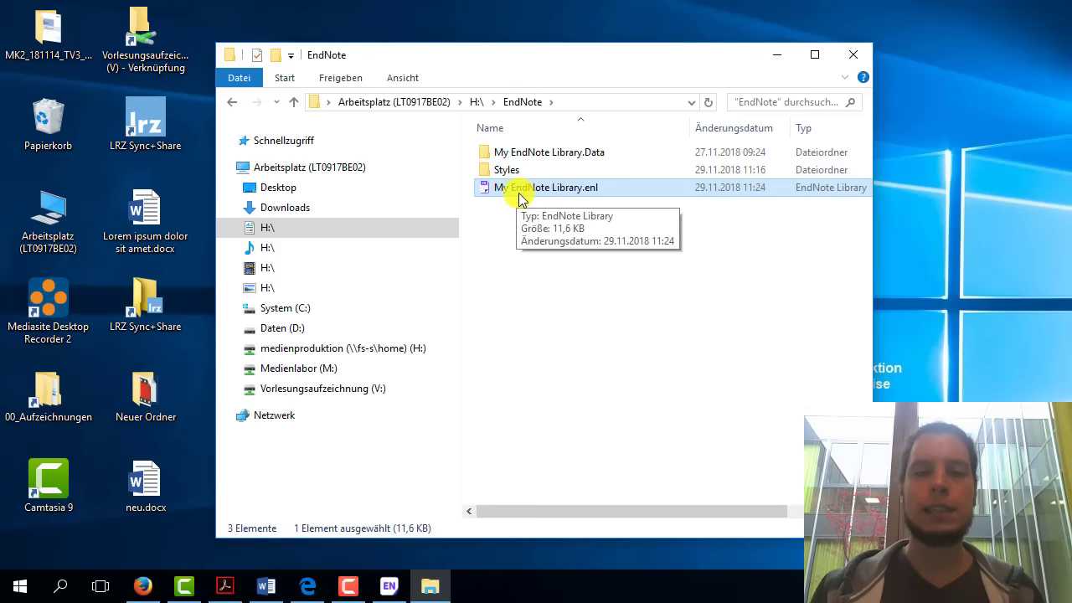
{"action": "mouse_move", "coordinate": [540, 190]}
{"action": "left_mouse_down"}
{"action": "mouse_move", "coordinate": [540, 151]}
{"action": "mouse_move", "coordinate": [541, 187]}
{"action": "left_mouse_up"}
{"action": "left_click", "coordinate": [564, 268]}
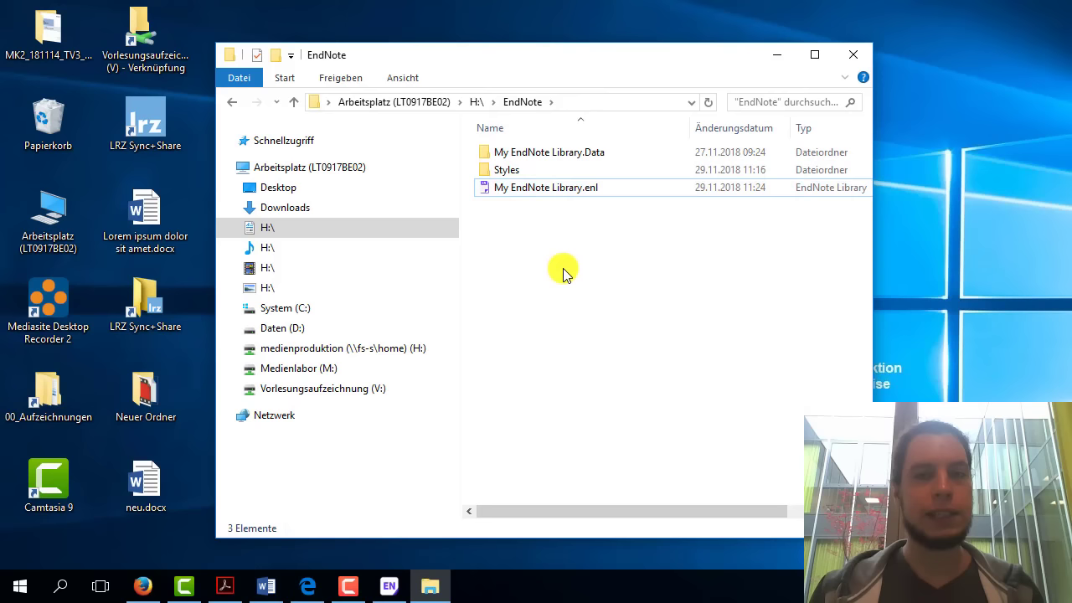
{"action": "left_click", "coordinate": [507, 152]}
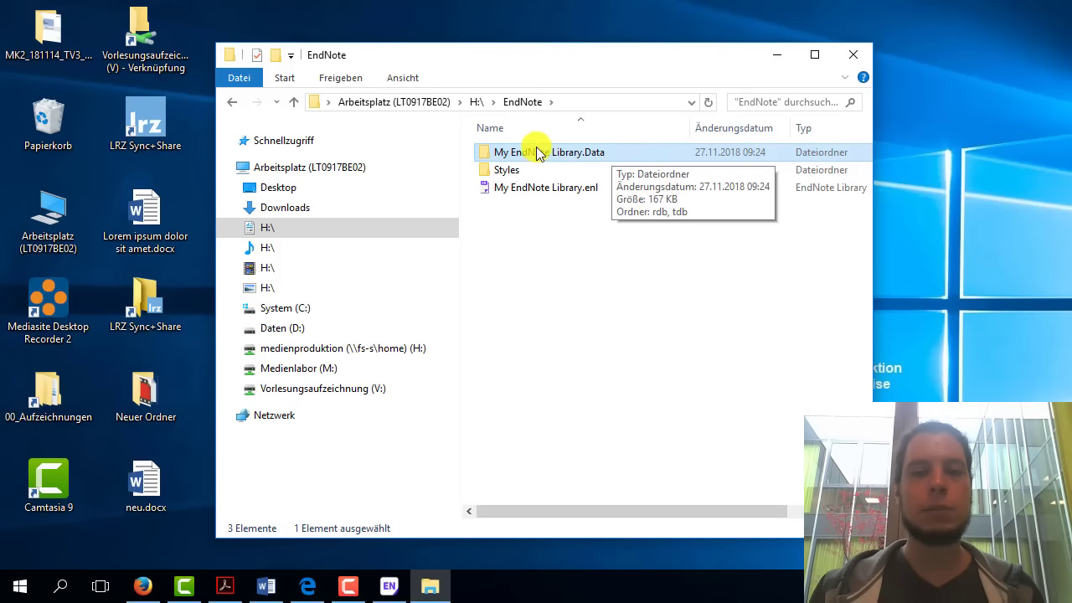
{"action": "left_click", "coordinate": [522, 186]}
{"action": "left_click", "coordinate": [527, 156]}
{"action": "left_click", "coordinate": [574, 248]}
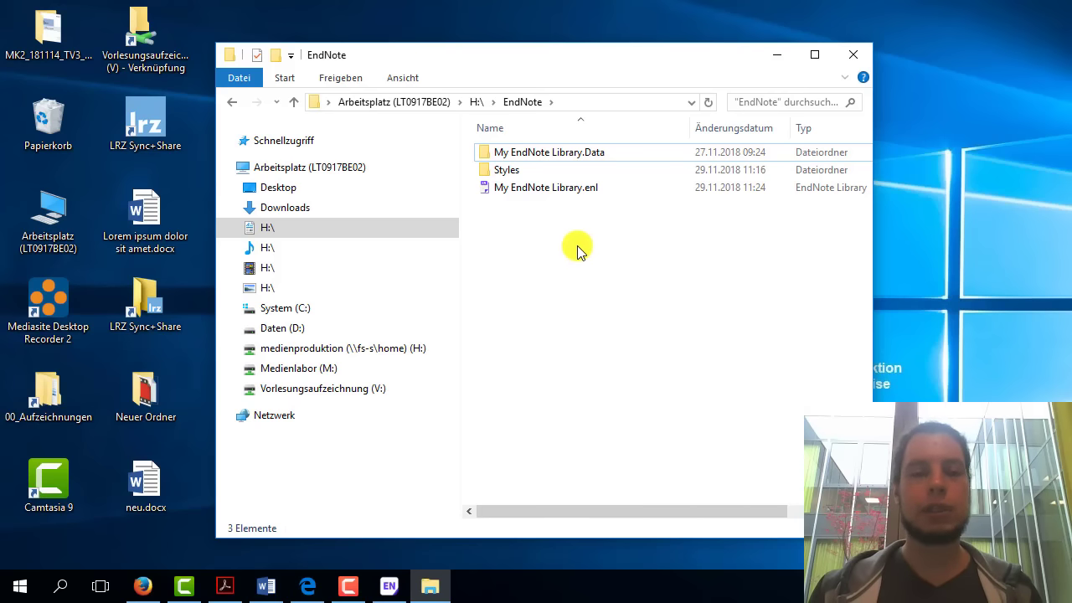
{"action": "left_click", "coordinate": [567, 187]}
{"action": "left_click", "coordinate": [586, 154]}
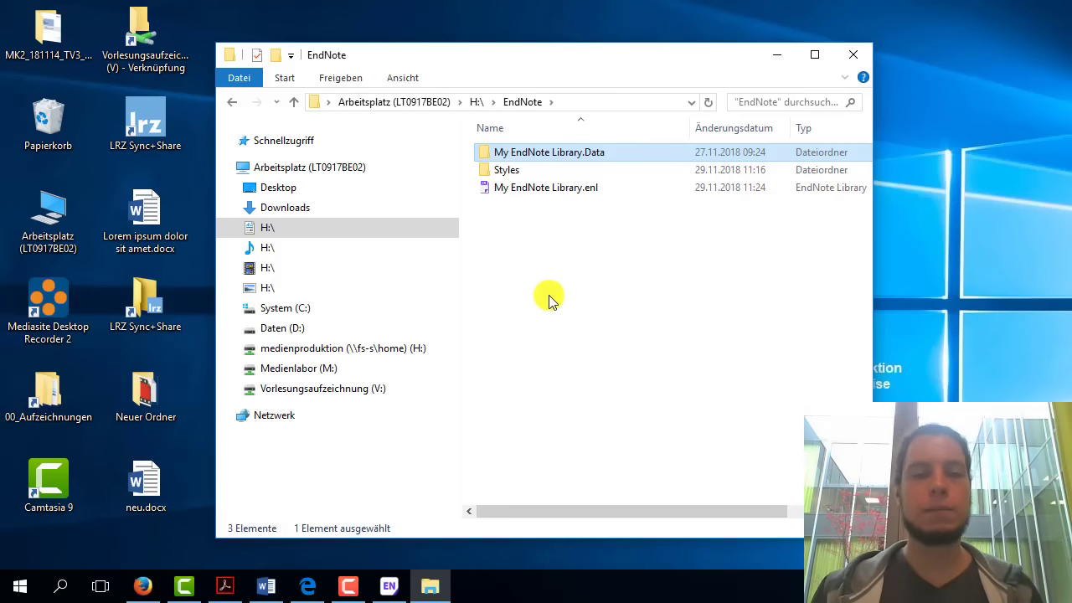
{"action": "left_click", "coordinate": [555, 188], "text": "ctrl"}
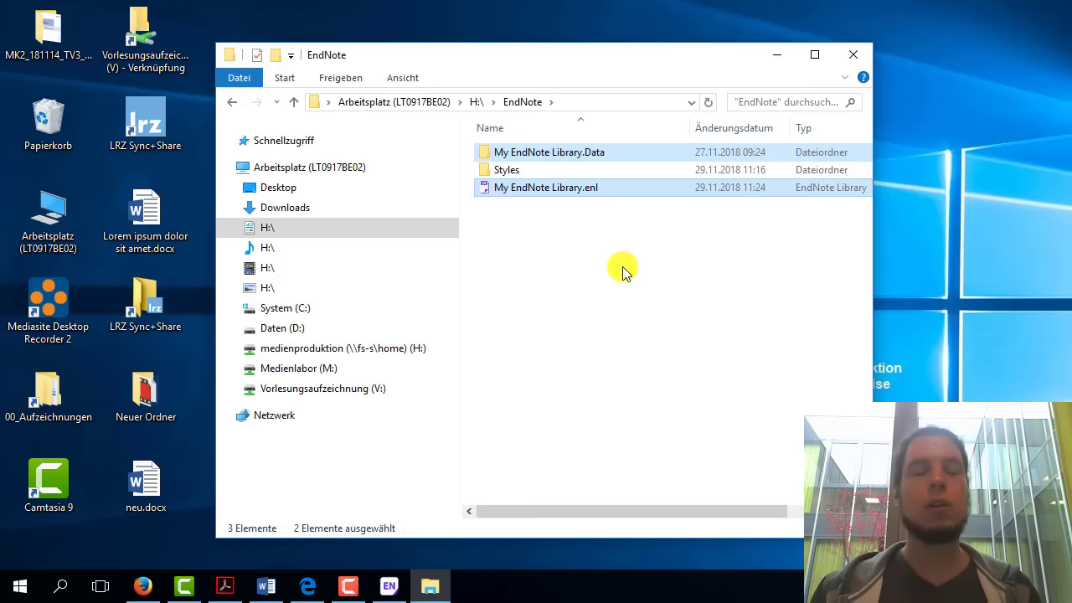
{"action": "left_click", "coordinate": [776, 56]}
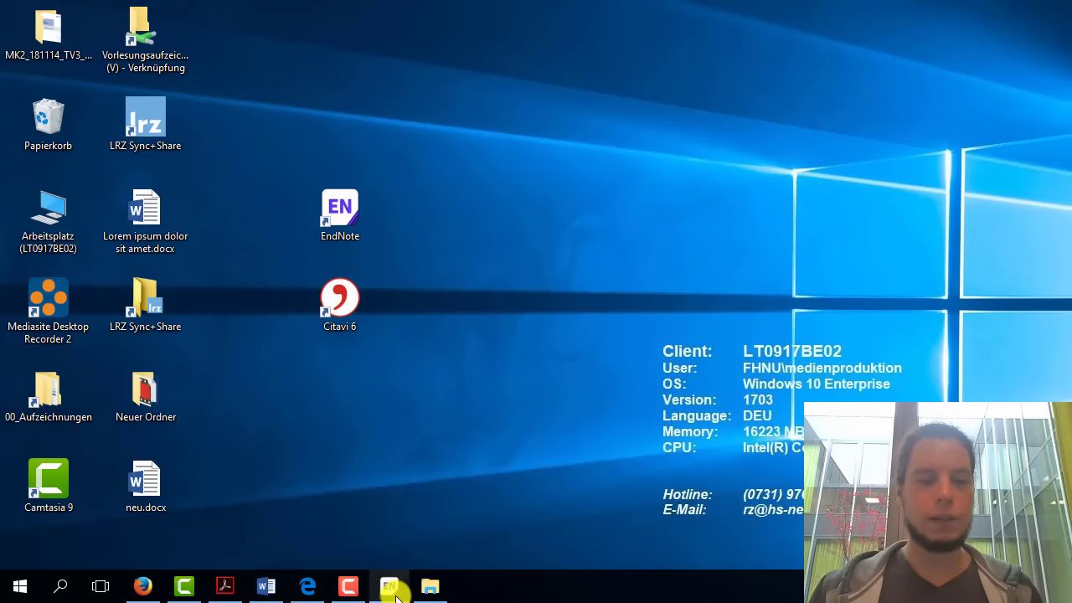
- Return to EndNote, look over the four references, and display the empty My Groups set
{"action": "left_click", "coordinate": [391, 586]}
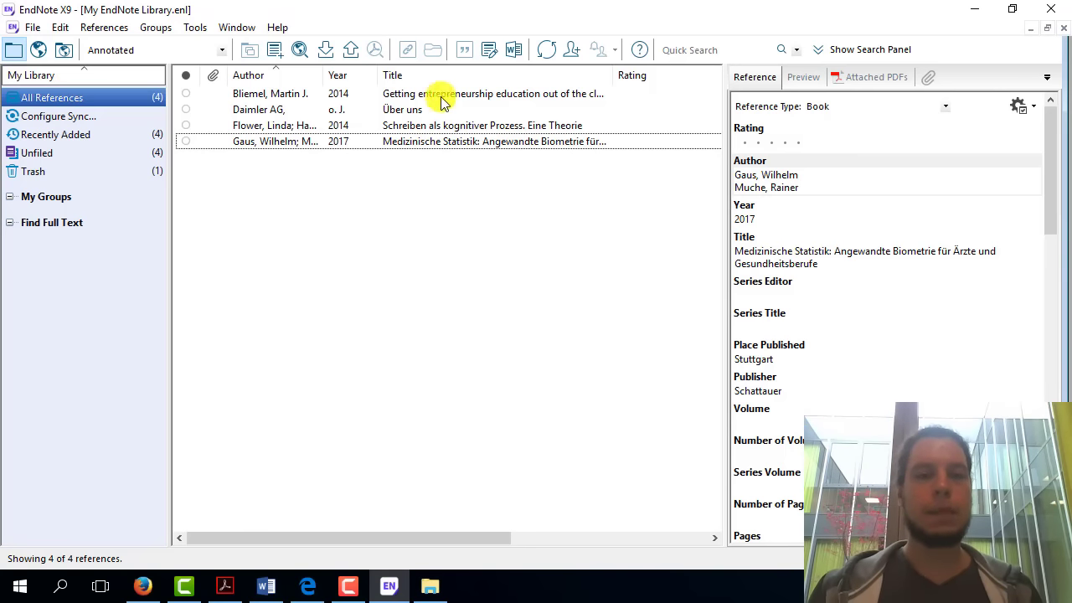
{"action": "mouse_move", "coordinate": [442, 100]}
{"action": "left_mouse_down"}
{"action": "mouse_move", "coordinate": [430, 108]}
{"action": "mouse_move", "coordinate": [442, 148]}
{"action": "mouse_move", "coordinate": [505, 248]}
{"action": "left_mouse_up"}
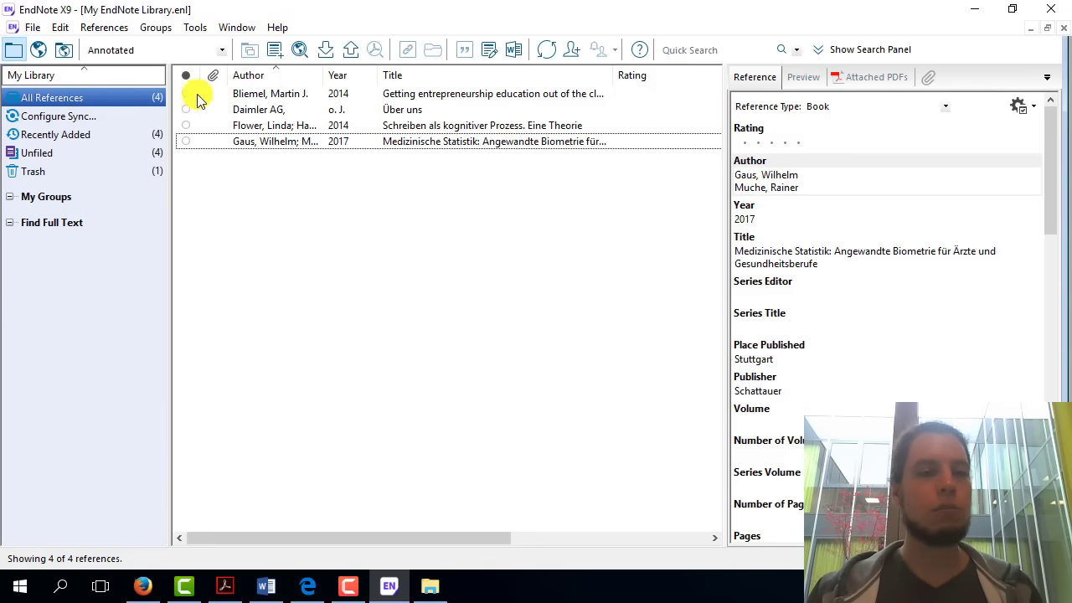
{"action": "left_click", "coordinate": [13, 201]}
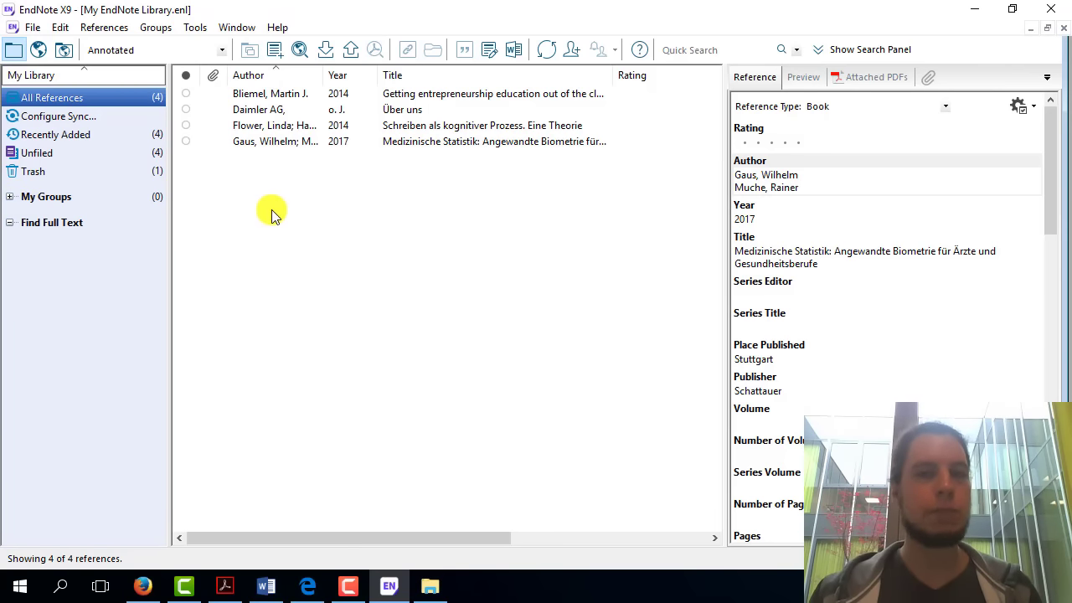
{"action": "left_click", "coordinate": [31, 29]}
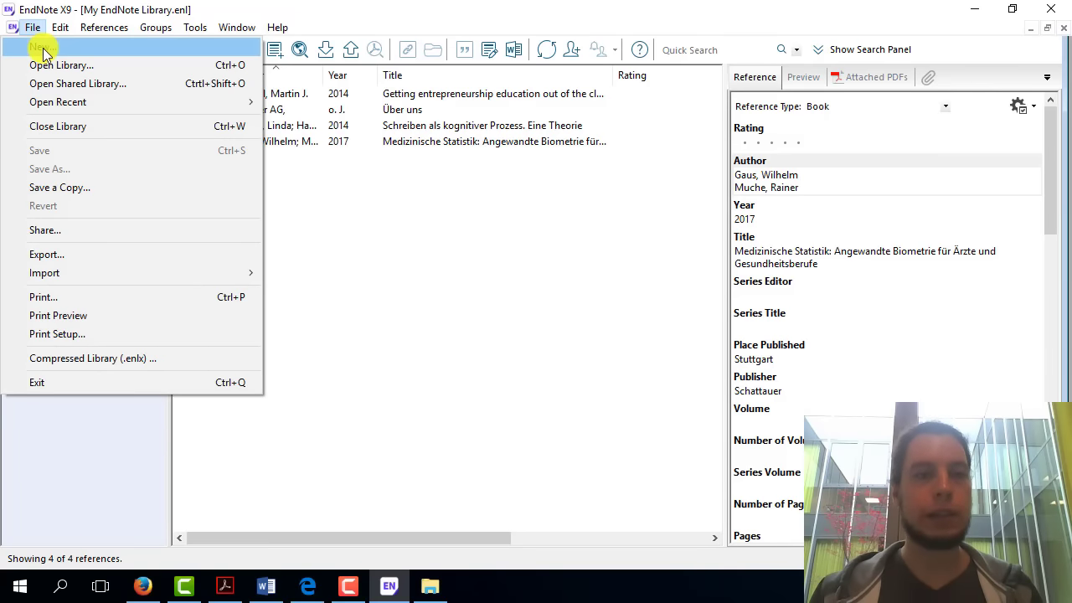
{"action": "left_click", "coordinate": [479, 226]}
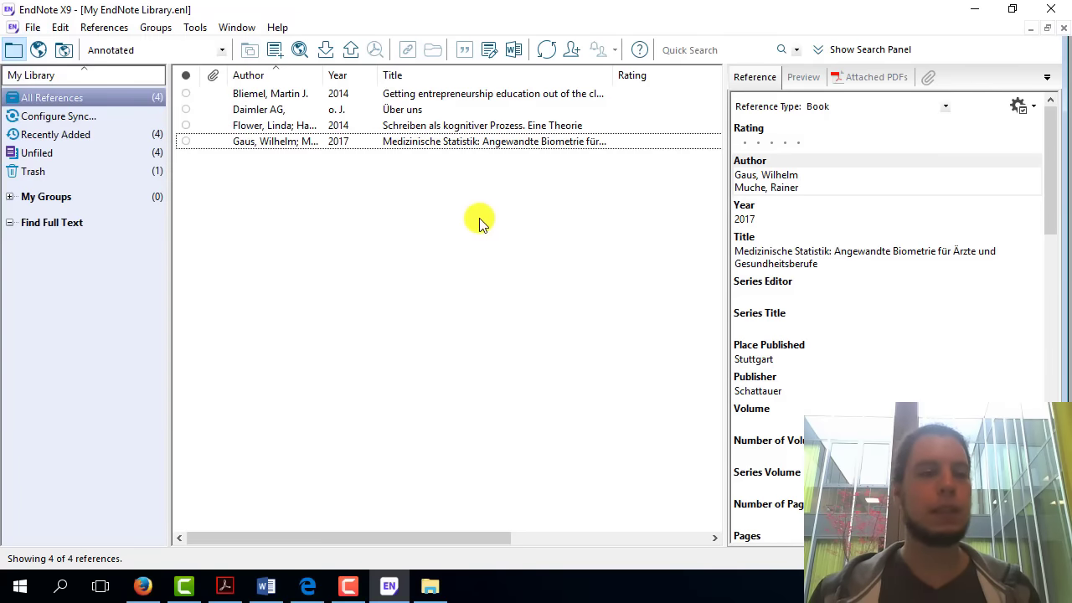
{"action": "left_click", "coordinate": [54, 198]}
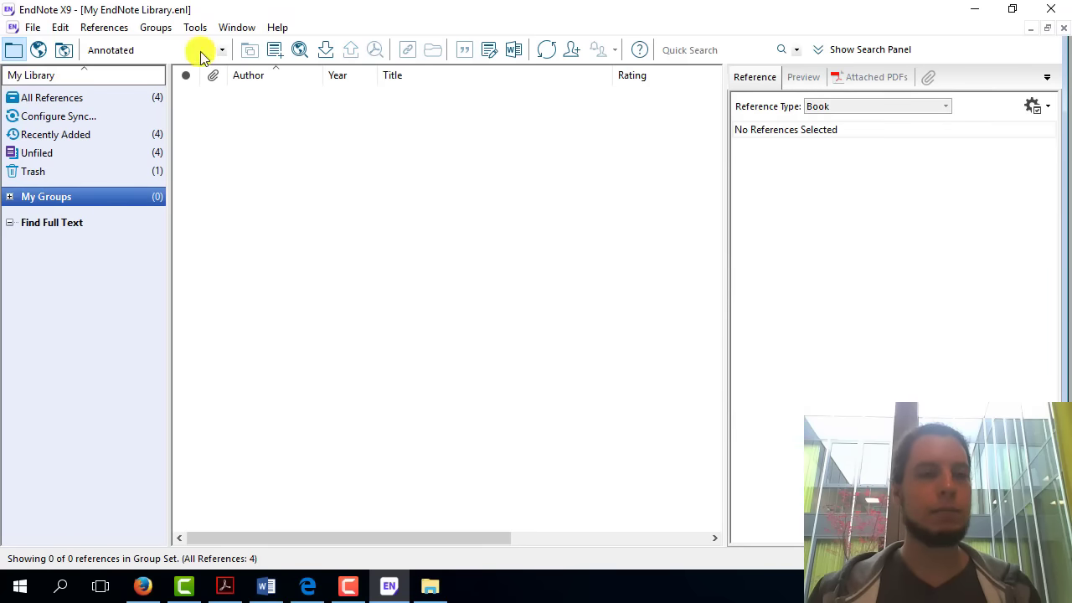
- Create a new group named 'Neue Gruppe' under My Groups
{"action": "left_click", "coordinate": [159, 27]}
{"action": "mouse_move", "coordinate": [104, 27]}
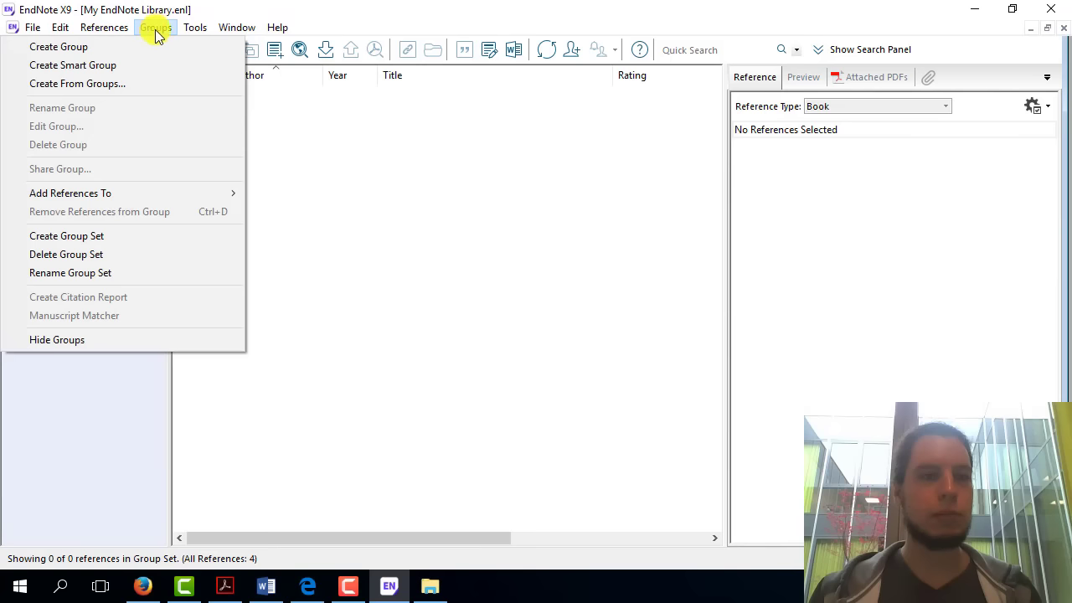
{"action": "left_click", "coordinate": [159, 48]}
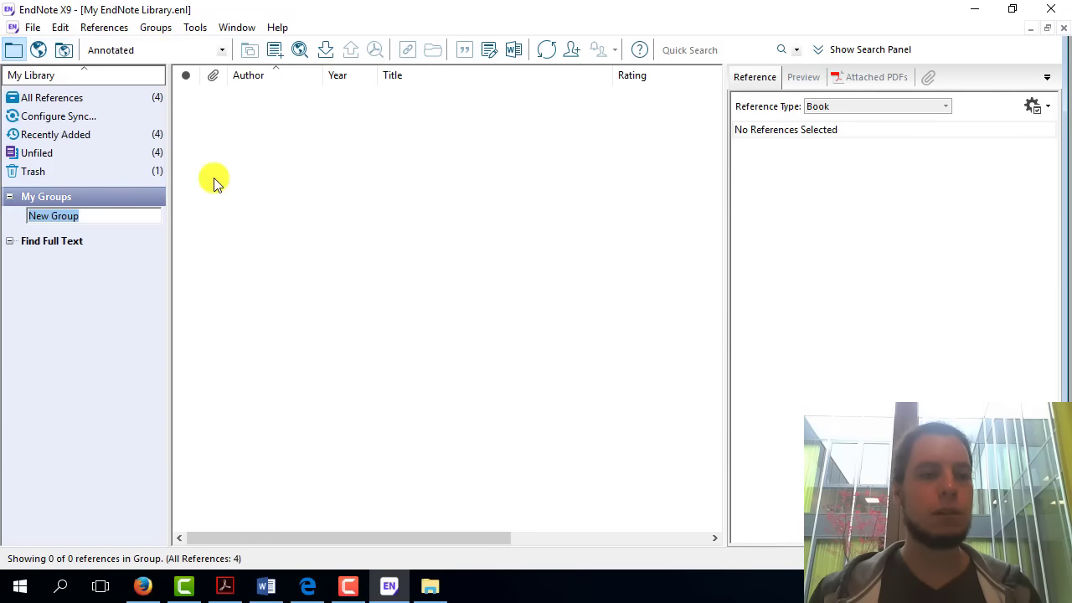
{"action": "type", "text": "Neue Gru"}
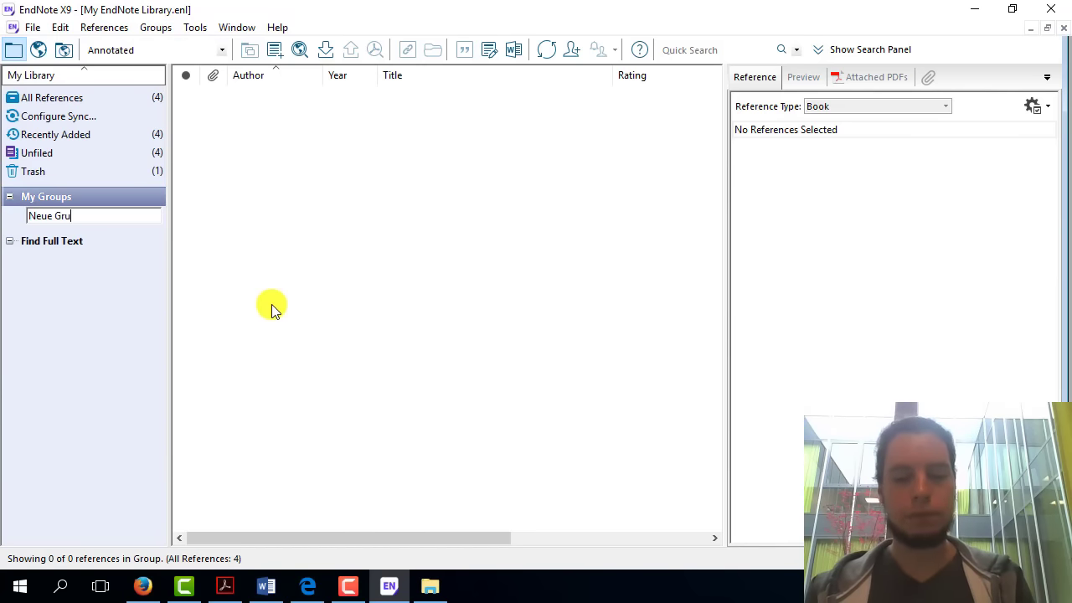
{"action": "type", "text": "ppe"}
{"action": "key", "text": "Return"}
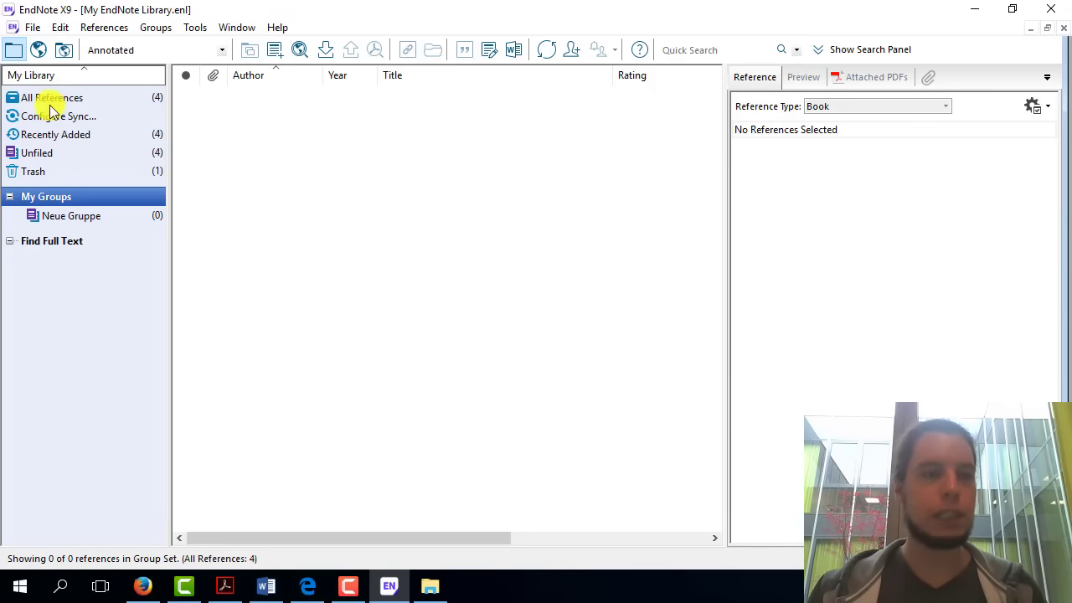
- Drag the Bliemel 2014 article and Flower 2014 book section into Neue Gruppe and check it
{"action": "left_click", "coordinate": [46, 98]}
{"action": "left_click", "coordinate": [277, 94]}
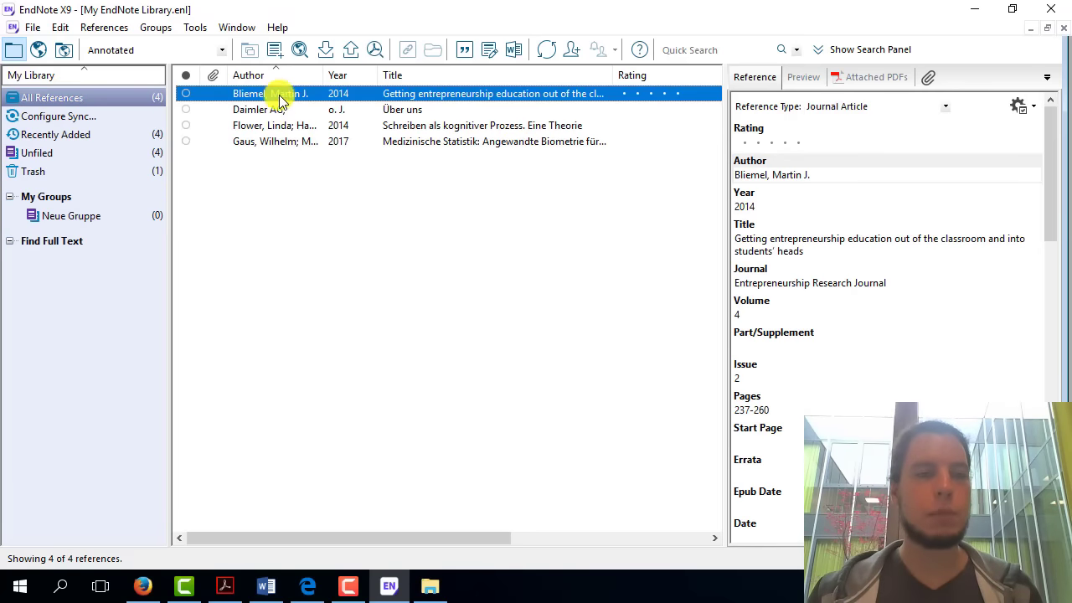
{"action": "left_click_drag", "start_coordinate": [292, 98], "coordinate": [84, 223]}
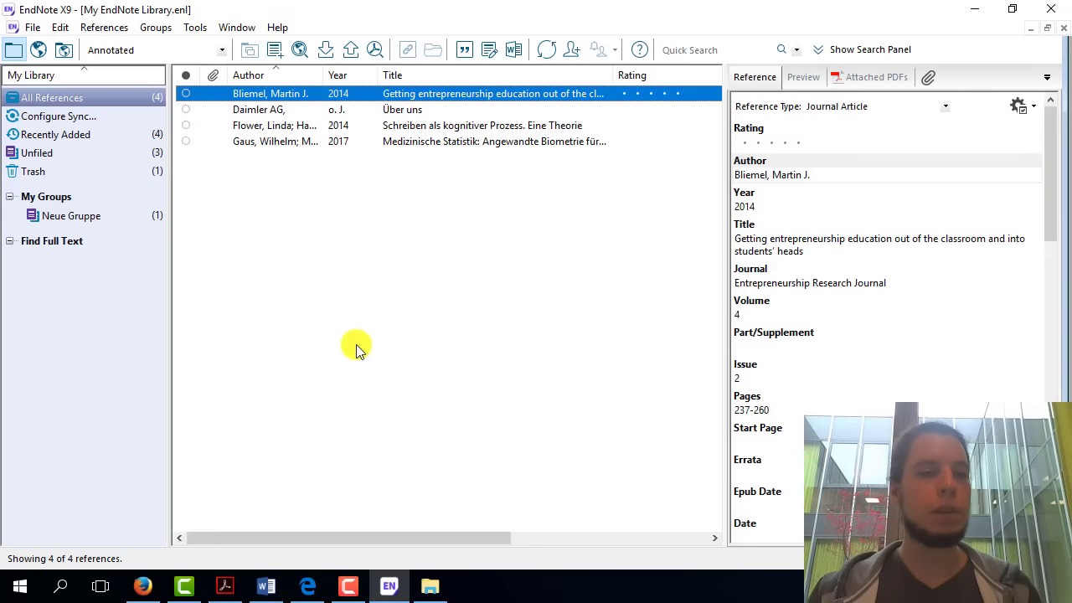
{"action": "left_click", "coordinate": [268, 125]}
{"action": "left_click_drag", "start_coordinate": [268, 126], "coordinate": [84, 216]}
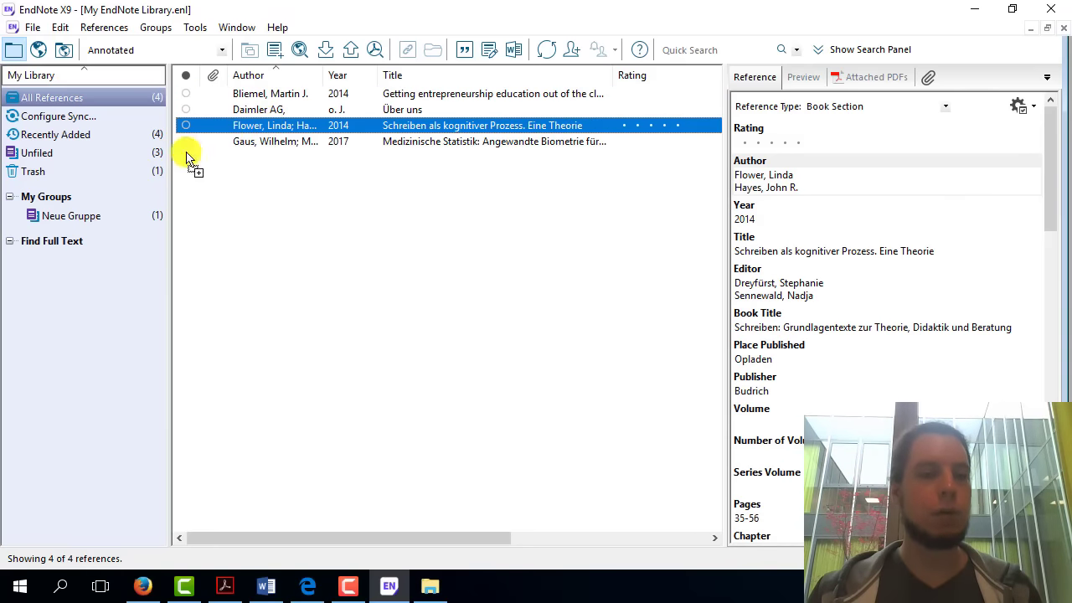
{"action": "left_click", "coordinate": [84, 216]}
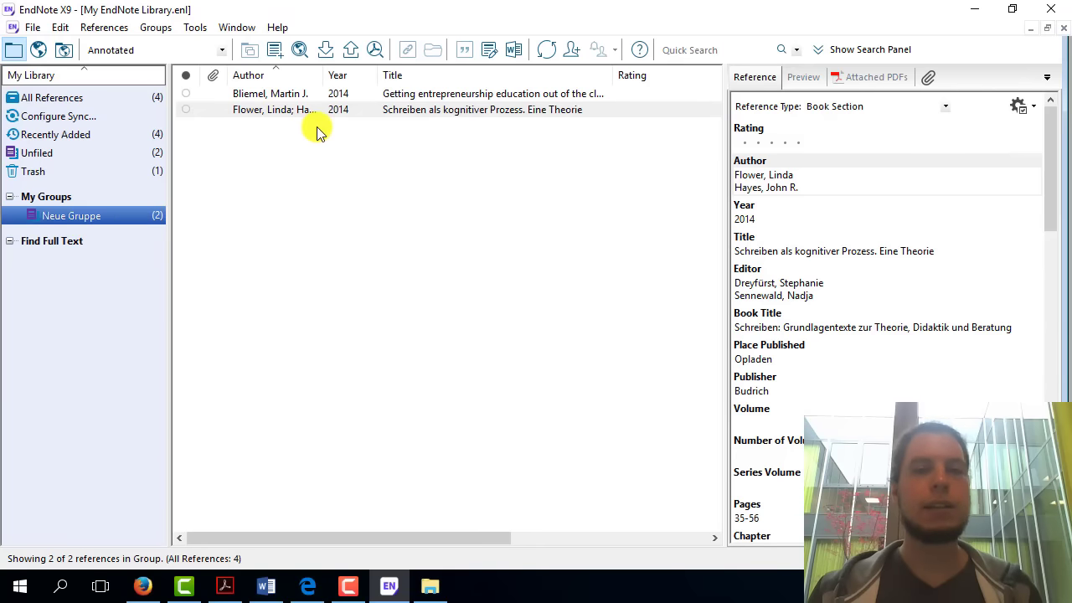
{"action": "left_click", "coordinate": [46, 101]}
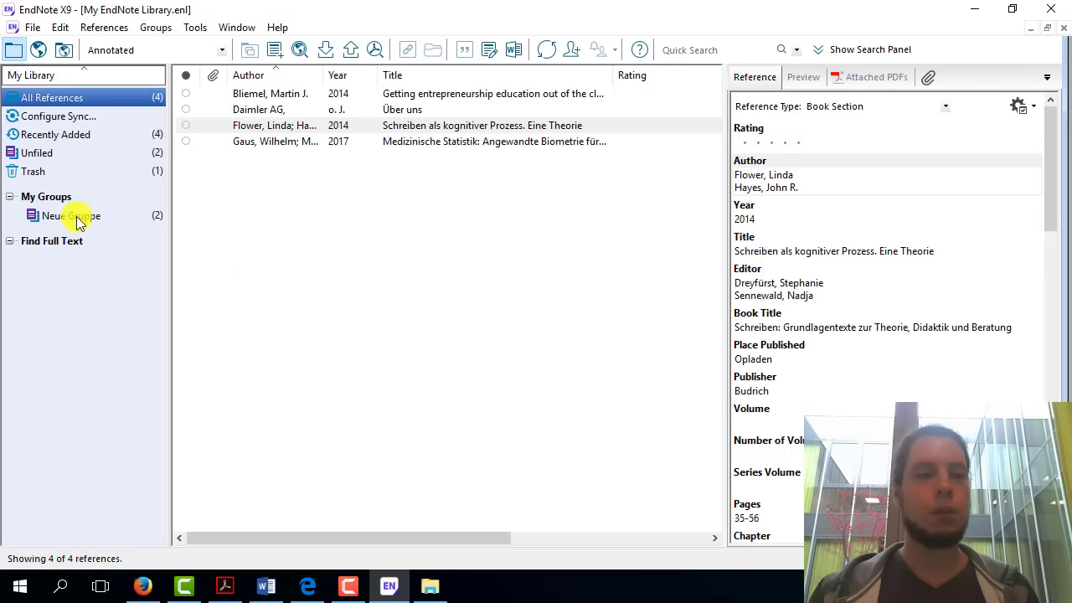
{"action": "left_click", "coordinate": [155, 28]}
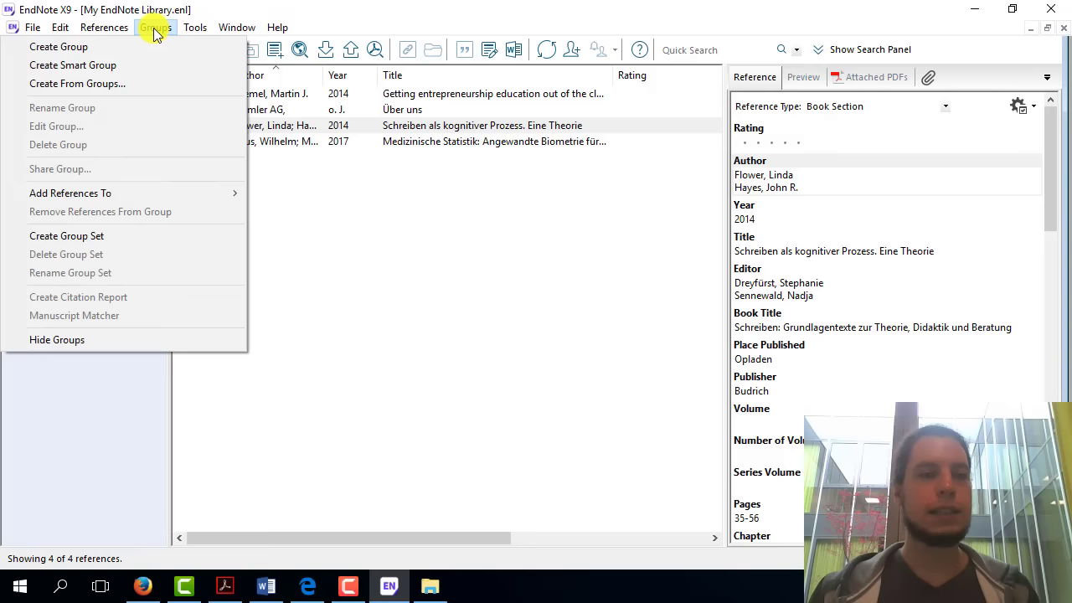
- Create a group set named 'Bachelorarbeit'
{"action": "left_click", "coordinate": [95, 238]}
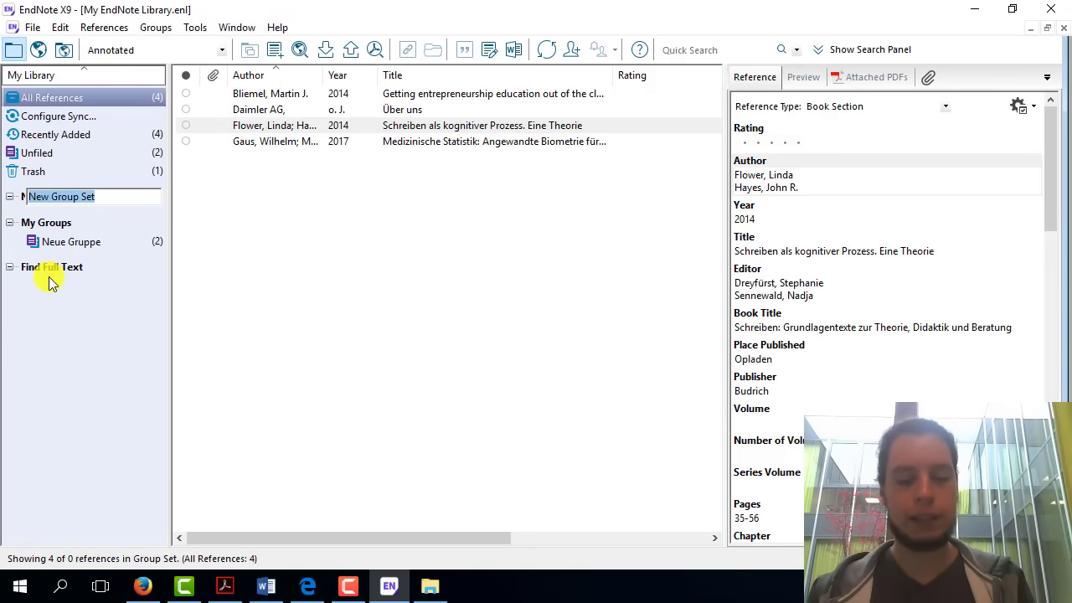
{"action": "type", "text": "Bachelorarbeit"}
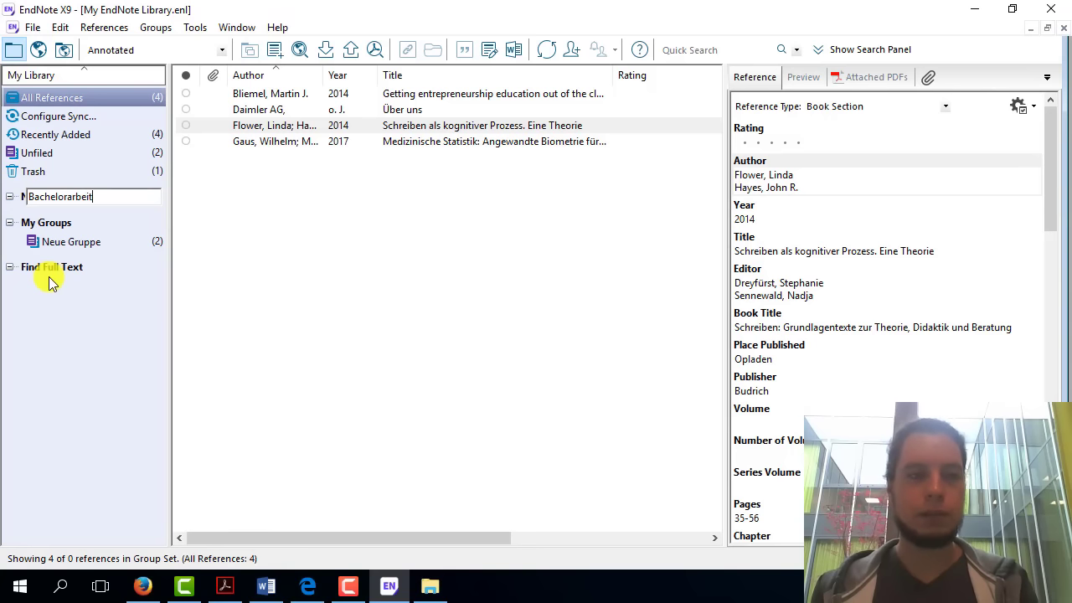
{"action": "key", "text": "Return"}
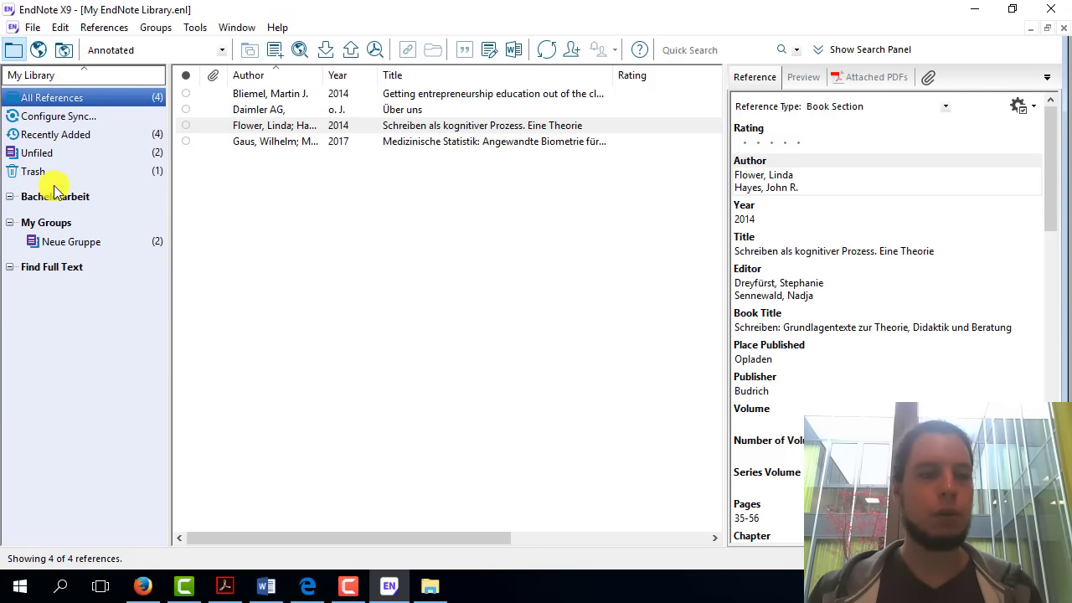
{"action": "left_click", "coordinate": [55, 195]}
- Add two groups, 'Definitionen' and 'Kapitel 1', inside Bachelorarbeit
{"action": "left_click", "coordinate": [62, 28]}
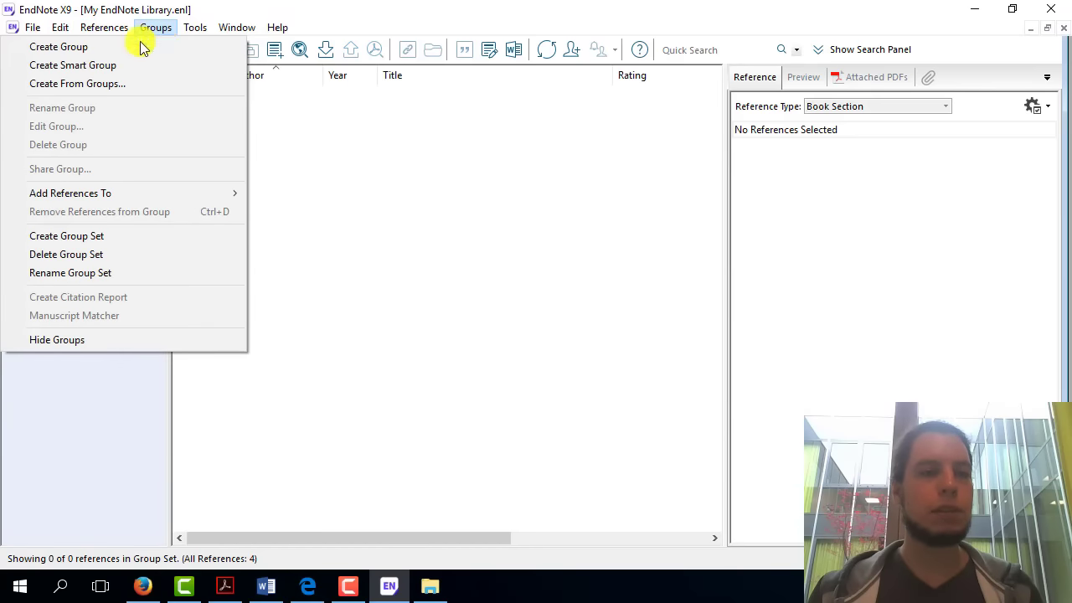
{"action": "left_click", "coordinate": [134, 47]}
{"action": "type", "text": "Definitionen"}
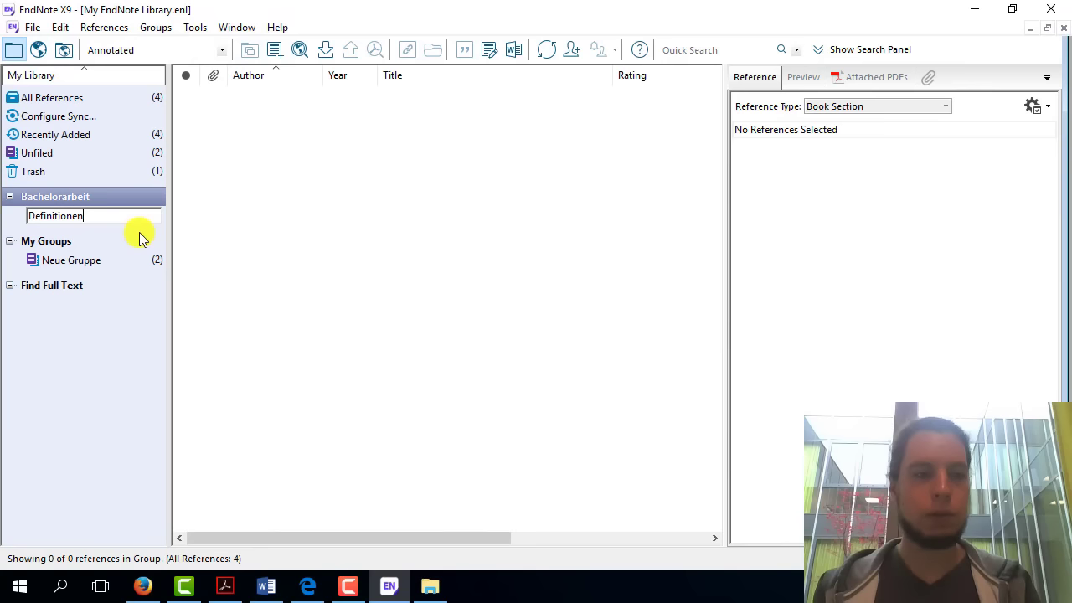
{"action": "key", "text": "Return"}
{"action": "left_click", "coordinate": [152, 27]}
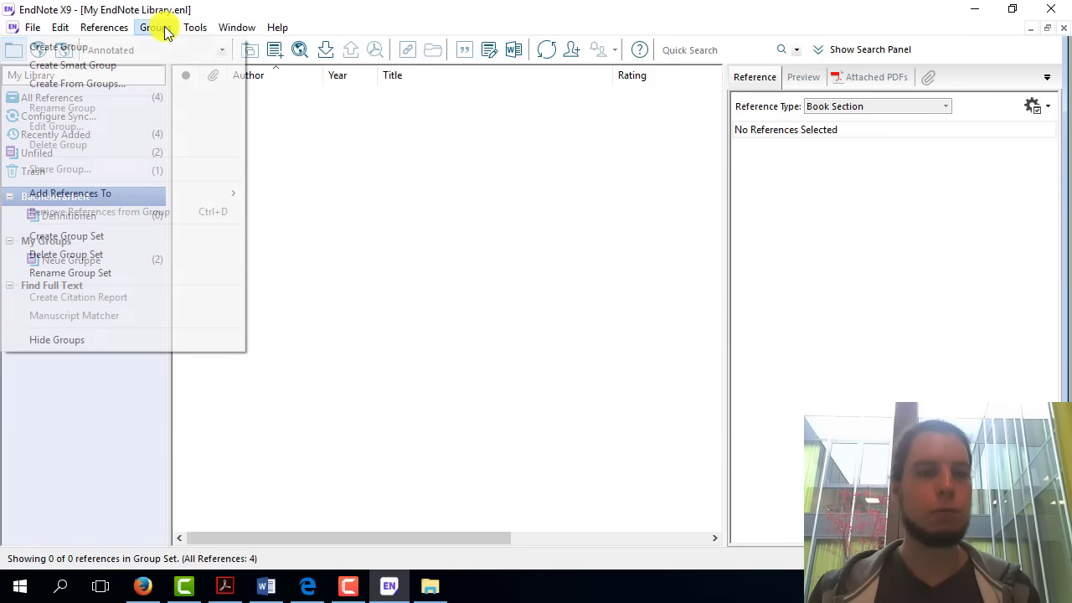
{"action": "left_click", "coordinate": [134, 48]}
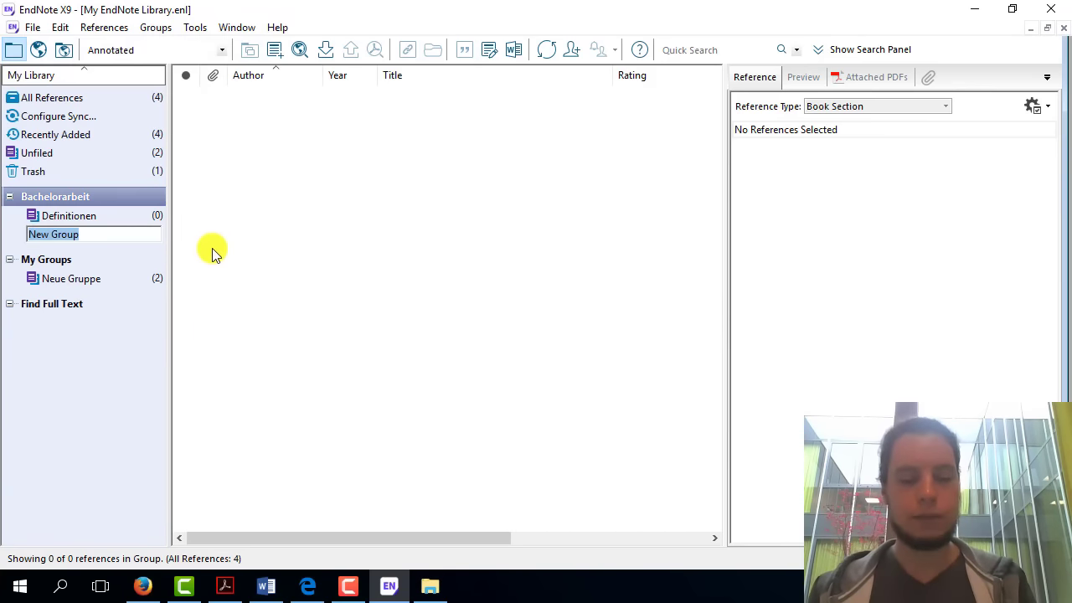
{"action": "type", "text": "Kaptiel 1"}
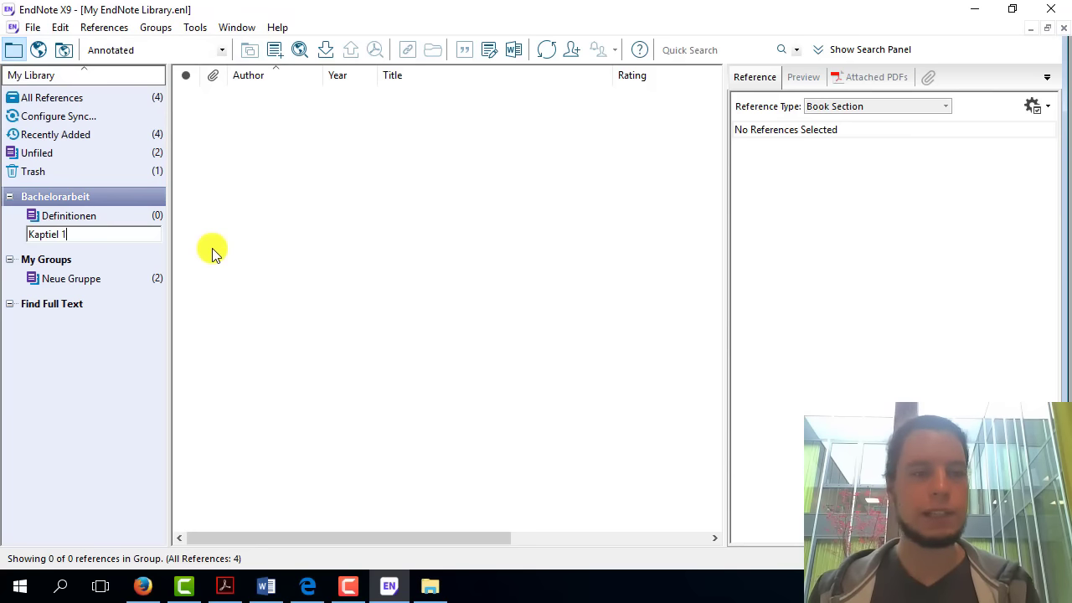
{"action": "key", "text": "BackSpace"}
{"action": "key", "text": "BackSpace"}
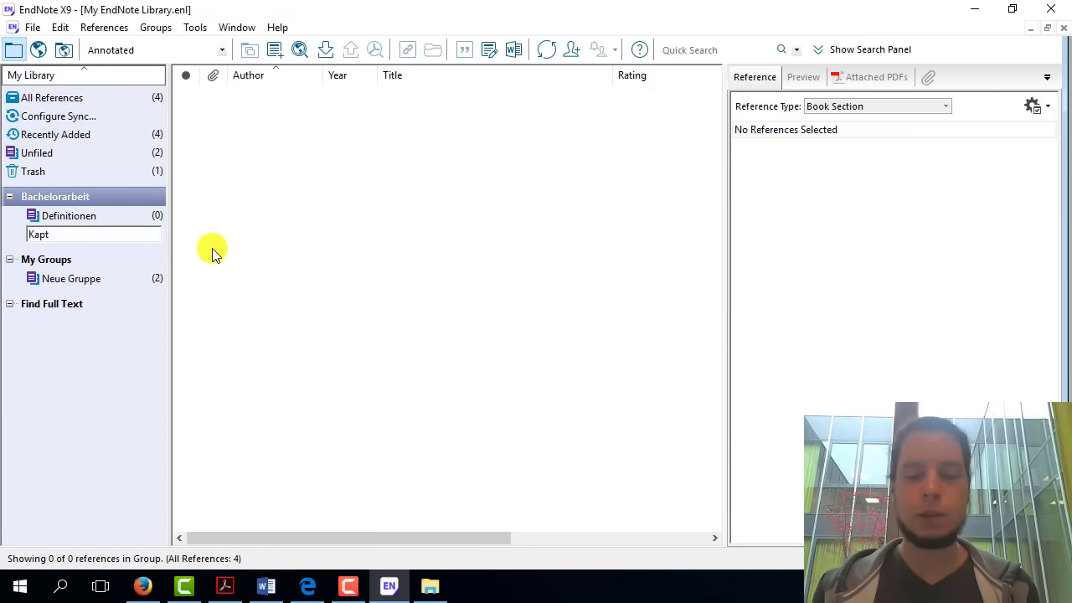
{"action": "key", "text": "BackSpace"}
{"action": "type", "text": "itel "}
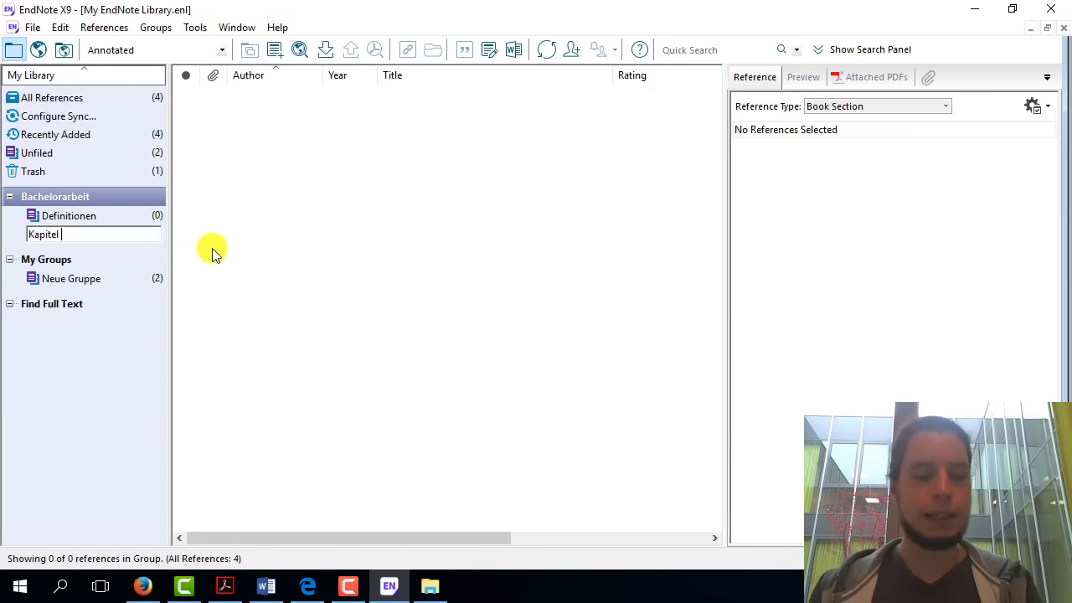
{"action": "type", "text": "1"}
{"action": "key", "text": "Return"}
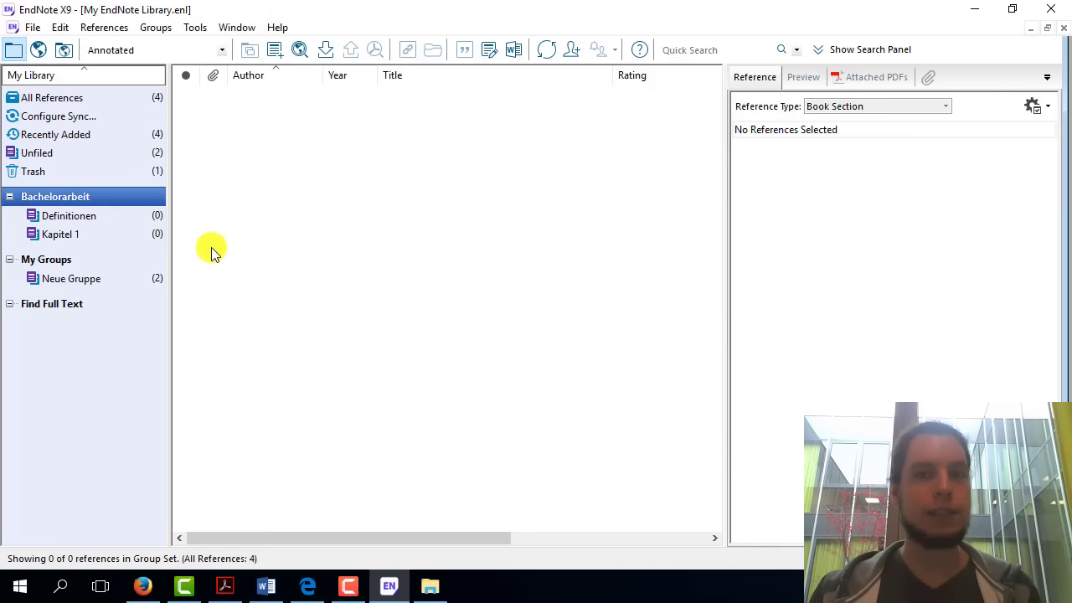
- Drag the Bliemel 2014 article onto the new groups and check Definitionen and Kapitel 1
{"action": "left_click", "coordinate": [67, 97]}
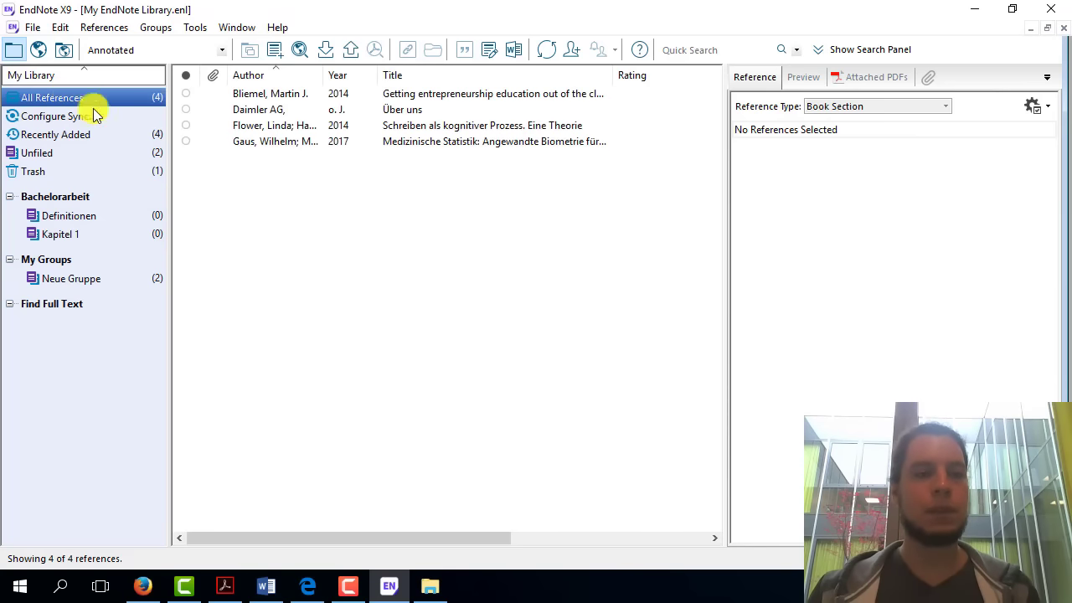
{"action": "left_click", "coordinate": [292, 95]}
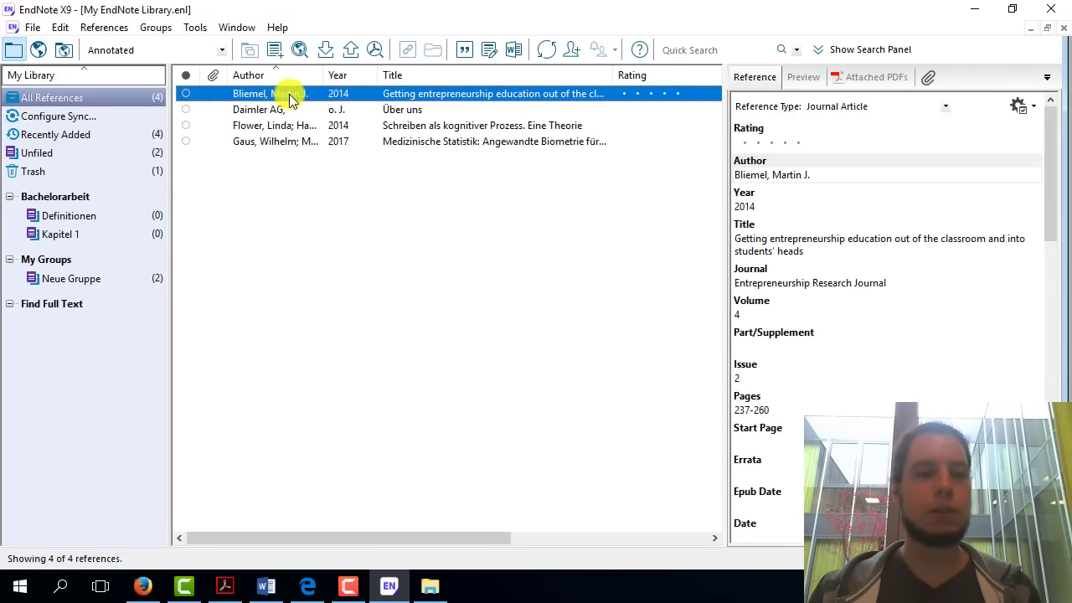
{"action": "mouse_move", "coordinate": [292, 99]}
{"action": "left_mouse_down"}
{"action": "mouse_move", "coordinate": [77, 215]}
{"action": "mouse_move", "coordinate": [77, 233]}
{"action": "left_mouse_up"}
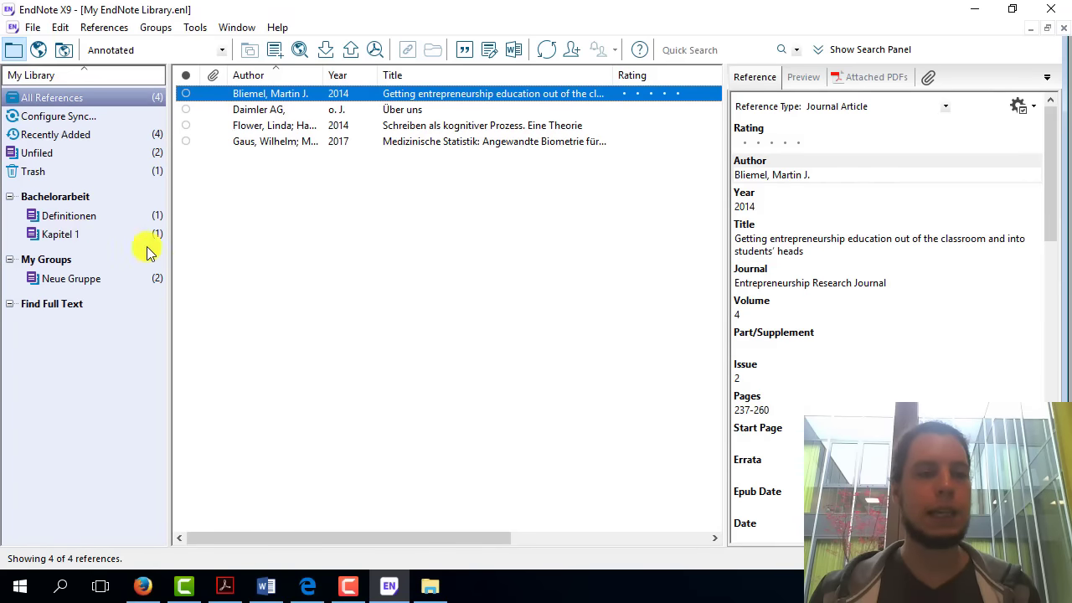
{"action": "left_click", "coordinate": [115, 216]}
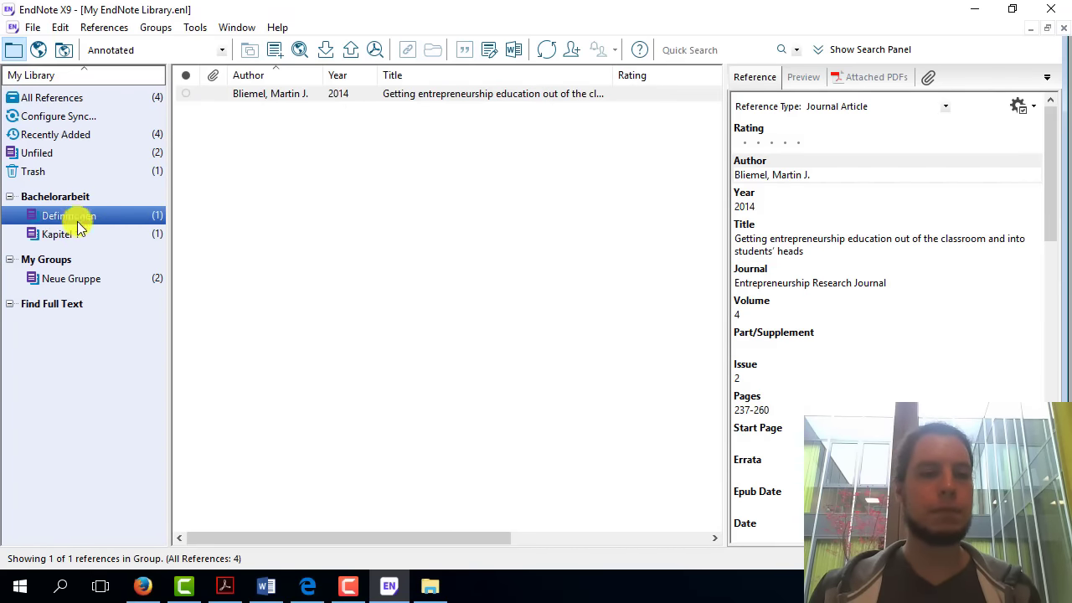
{"action": "left_click", "coordinate": [84, 233]}
- Remove the Bliemel article from Definitionen, leaving it only in Kapitel 1
{"action": "left_click", "coordinate": [83, 216]}
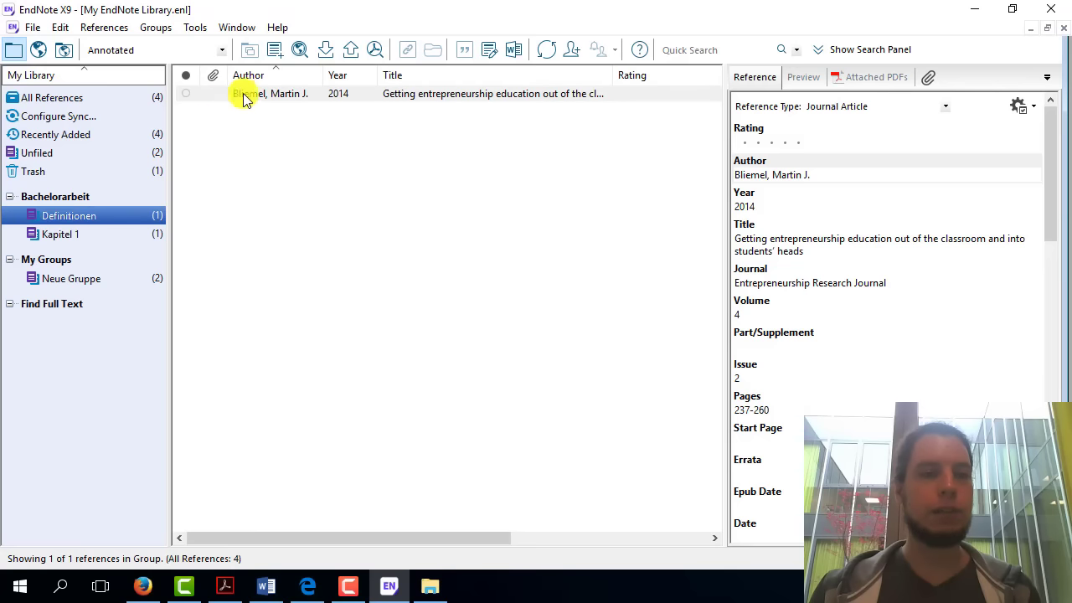
{"action": "left_click", "coordinate": [248, 95]}
{"action": "key", "text": "Delete"}
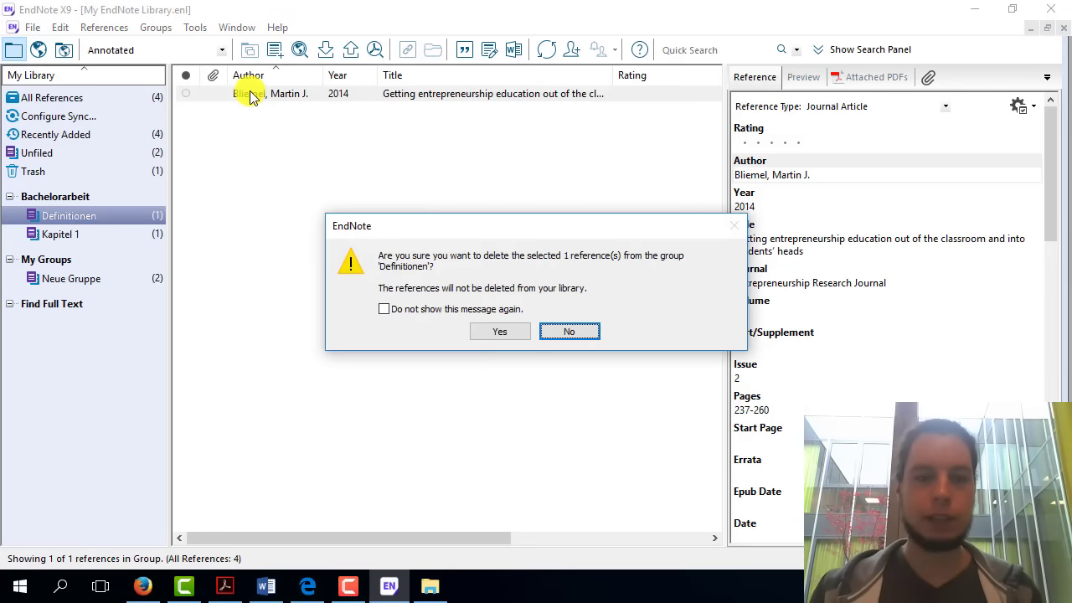
{"action": "left_click", "coordinate": [486, 332]}
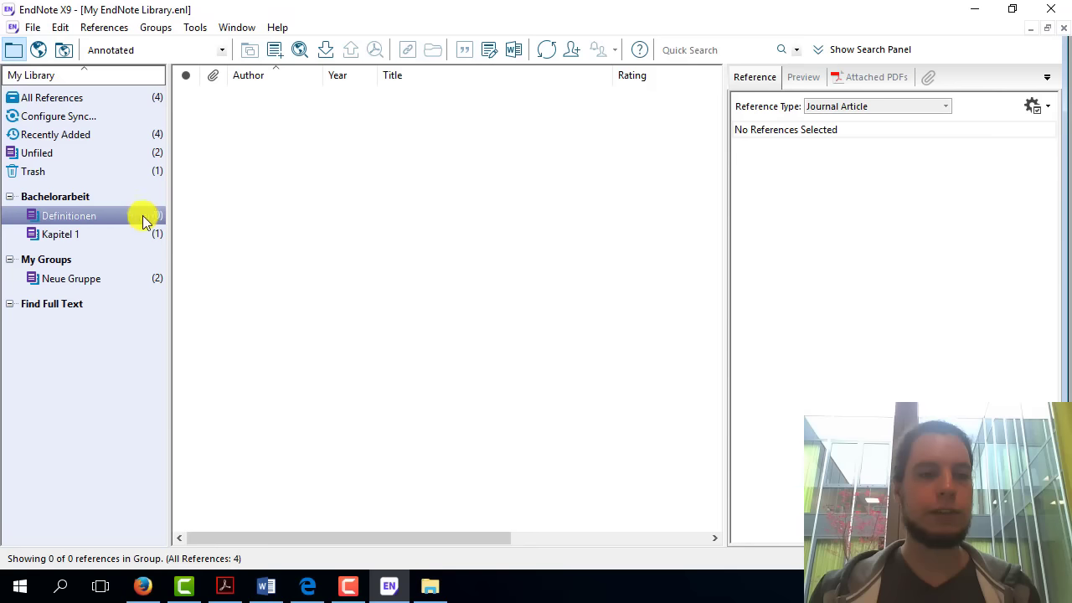
{"action": "left_click", "coordinate": [52, 97]}
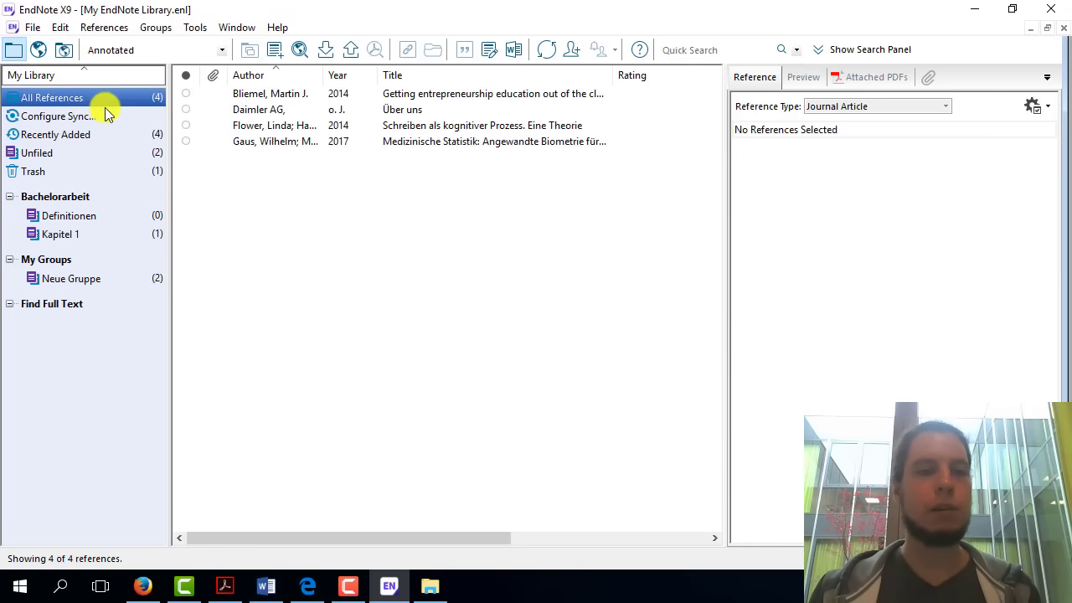
{"action": "left_click", "coordinate": [281, 97]}
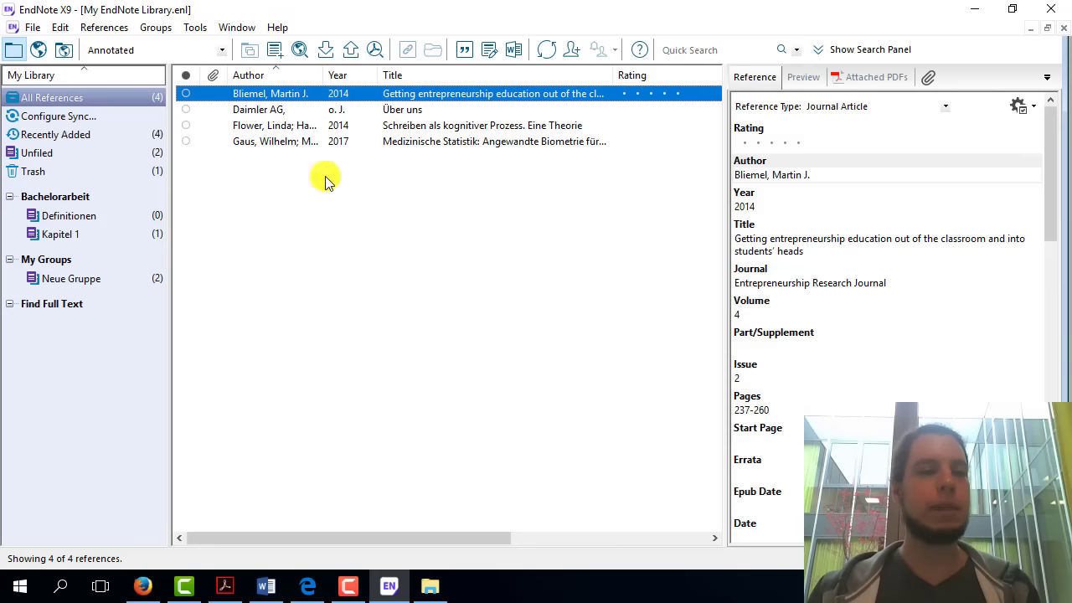
{"action": "left_click", "coordinate": [52, 216]}
{"action": "left_click", "coordinate": [56, 234]}
- Show all references, view the Gaus 2017 book, and sort by Year then Author
{"action": "left_click", "coordinate": [54, 100]}
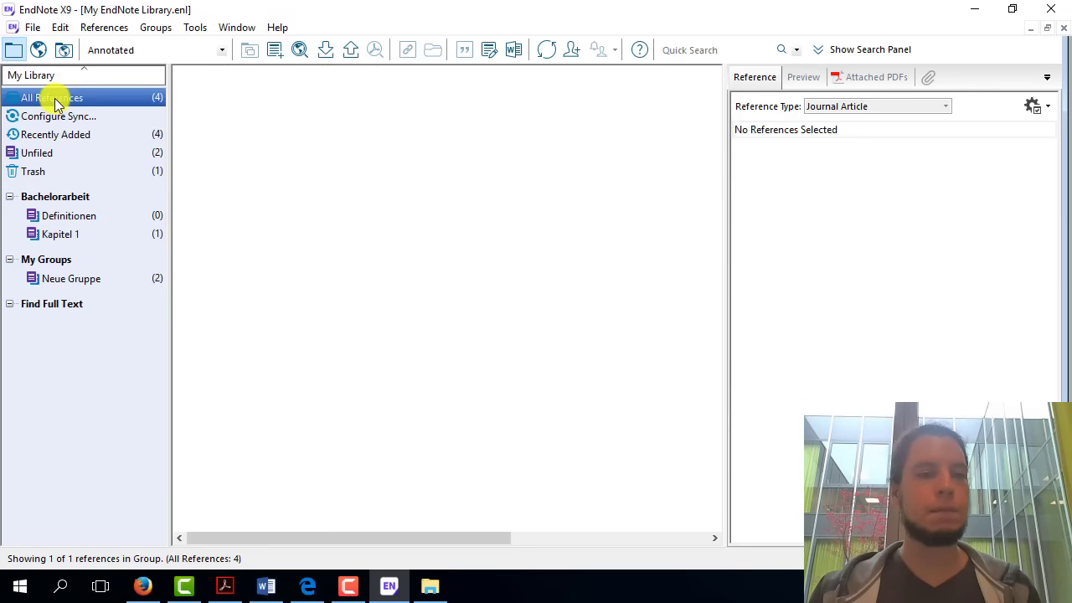
{"action": "left_click", "coordinate": [391, 114]}
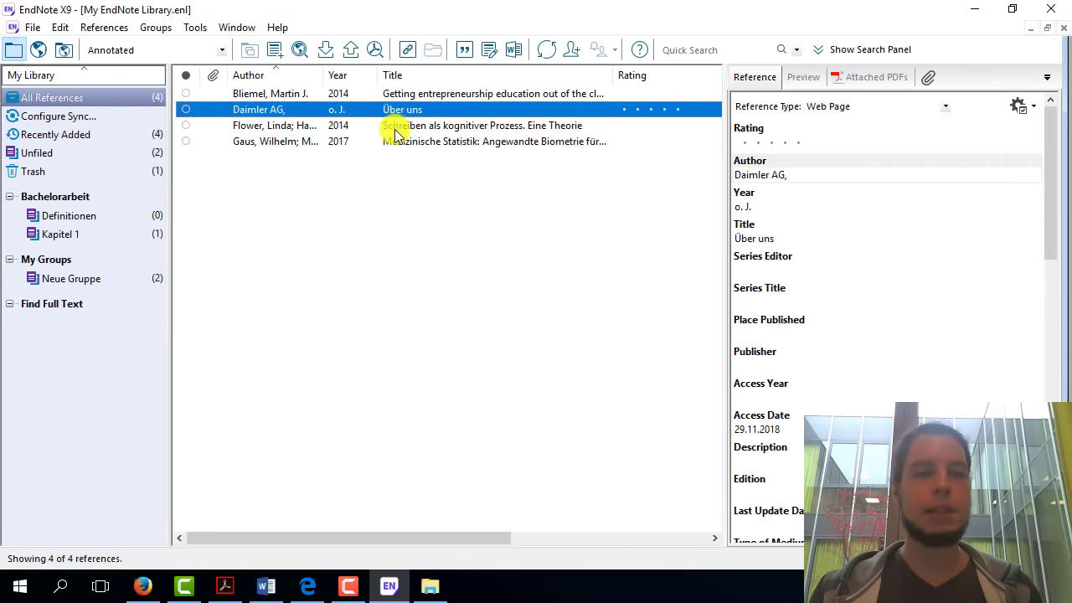
{"action": "left_click", "coordinate": [393, 127]}
{"action": "left_click", "coordinate": [395, 142]}
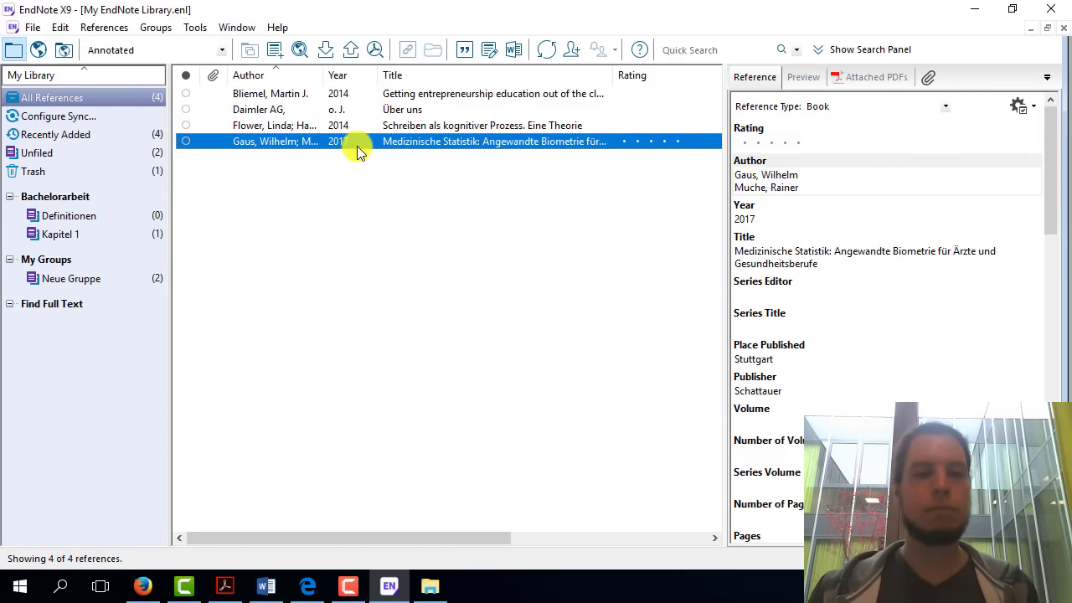
{"action": "left_click", "coordinate": [336, 74]}
{"action": "left_click", "coordinate": [282, 75]}
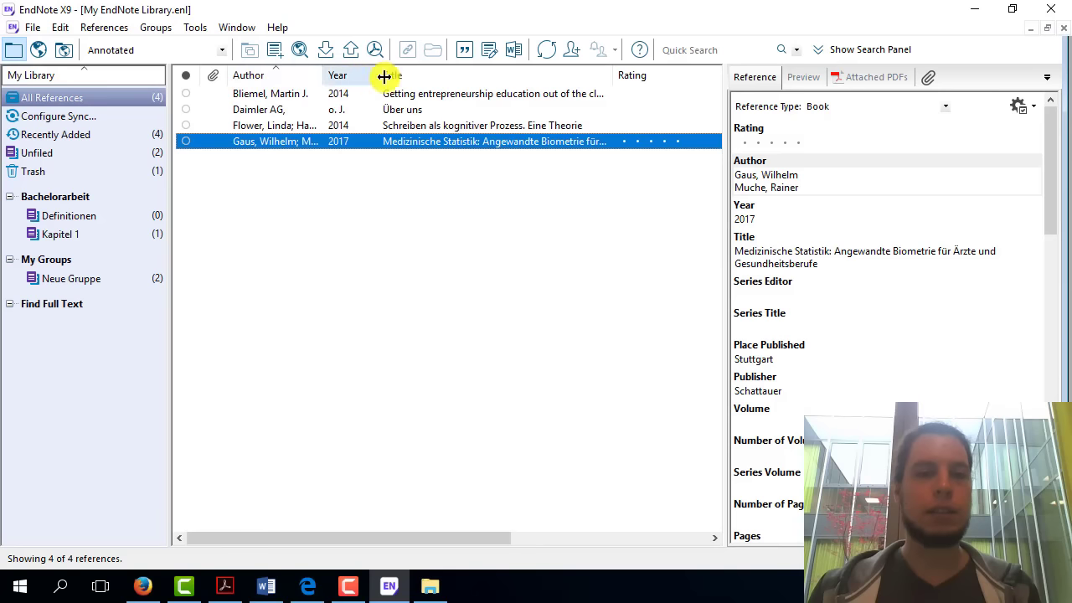
- Hide the Rating column and narrow the Title column so Journal and Last Updated fit
{"action": "left_click_drag", "start_coordinate": [425, 537], "coordinate": [627, 533]}
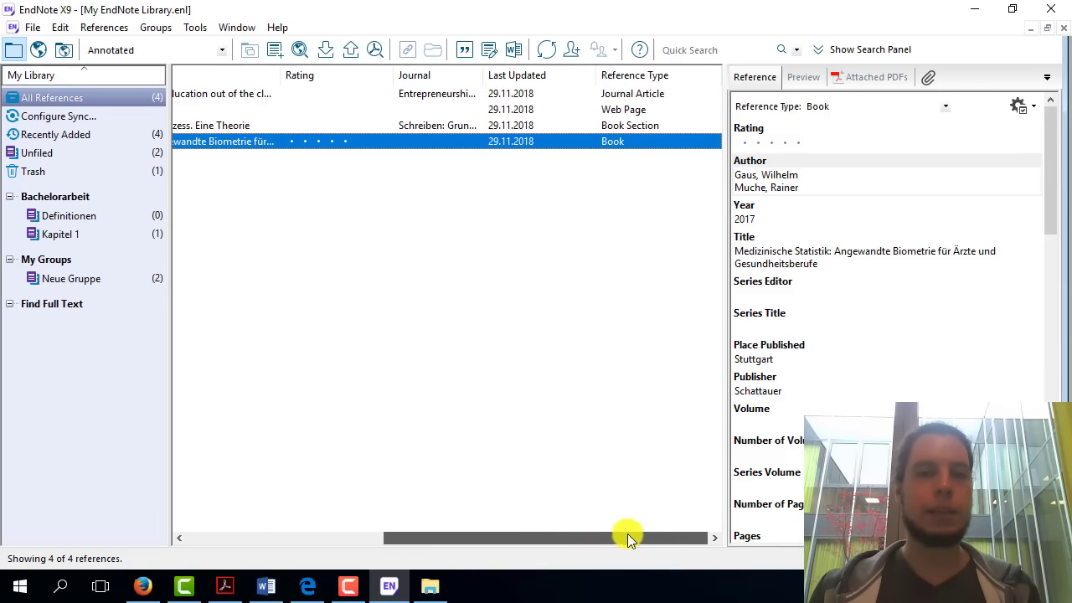
{"action": "right_click", "coordinate": [515, 78]}
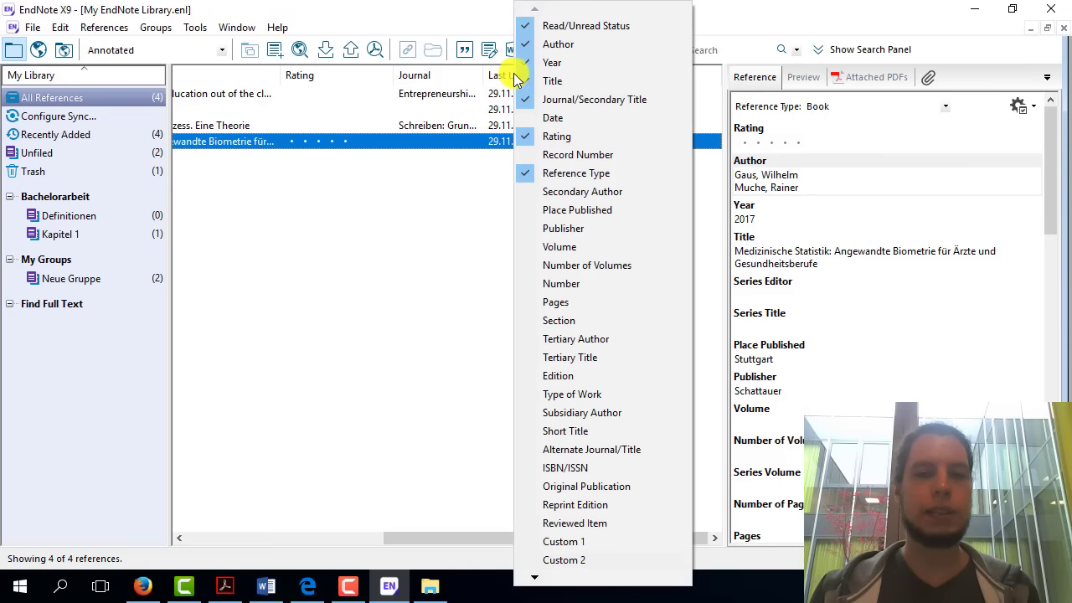
{"action": "left_click", "coordinate": [556, 137]}
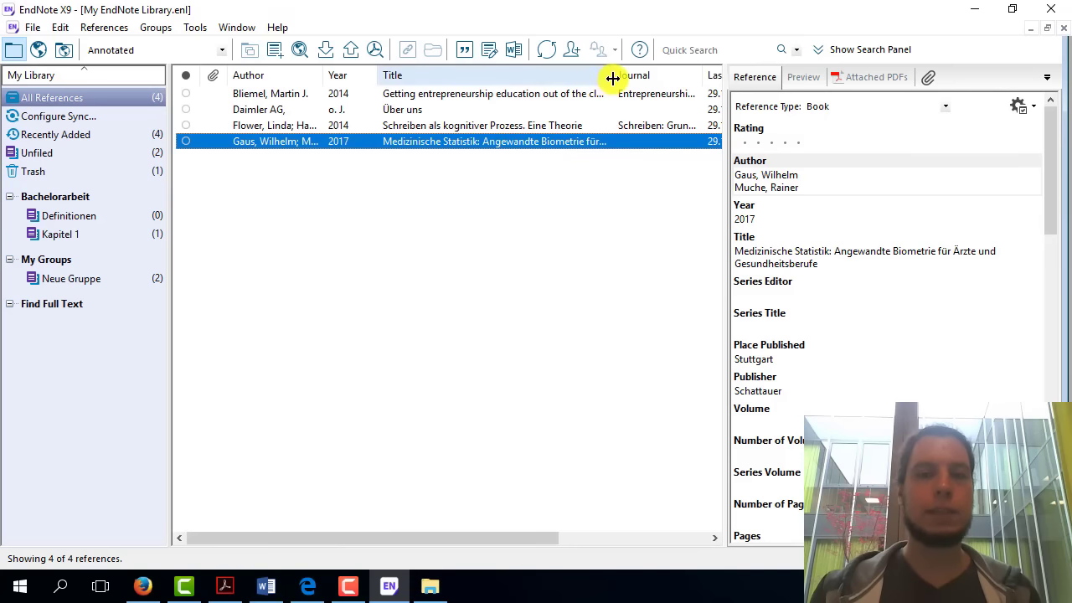
{"action": "left_click_drag", "start_coordinate": [615, 78], "coordinate": [591, 78]}
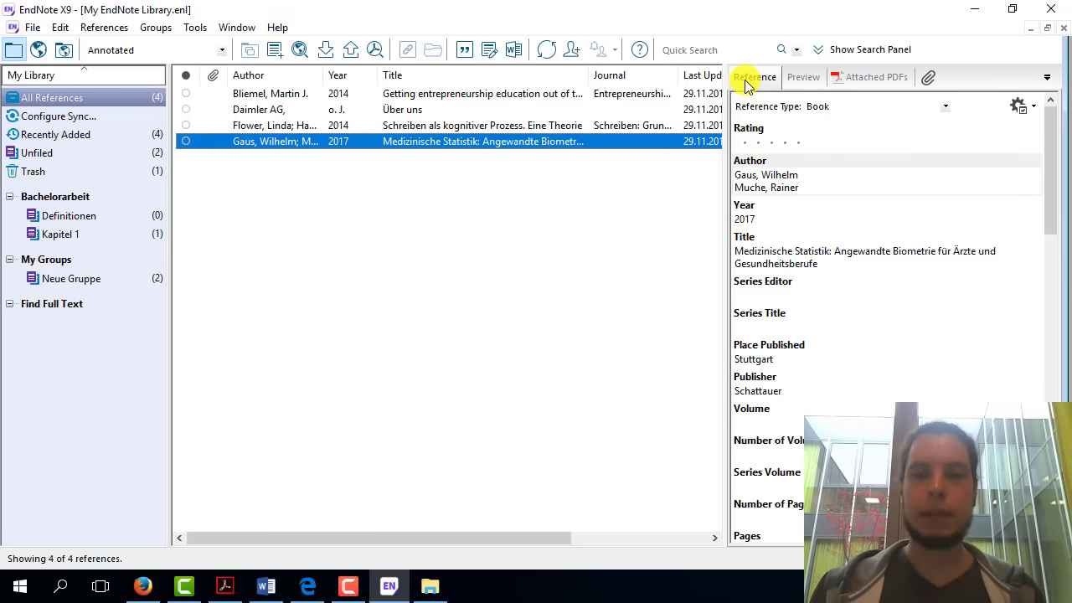
- Review the Gaus and Muche book's formatted citation in Preview, then confirm Attached PDFs shows none
{"action": "left_click", "coordinate": [800, 218]}
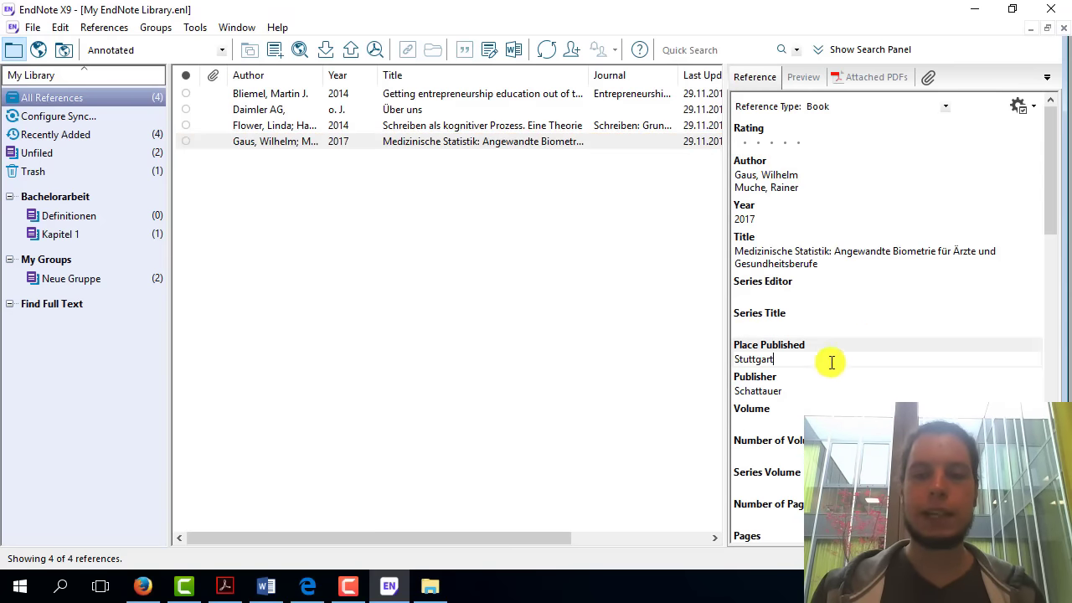
{"action": "left_click", "coordinate": [817, 263]}
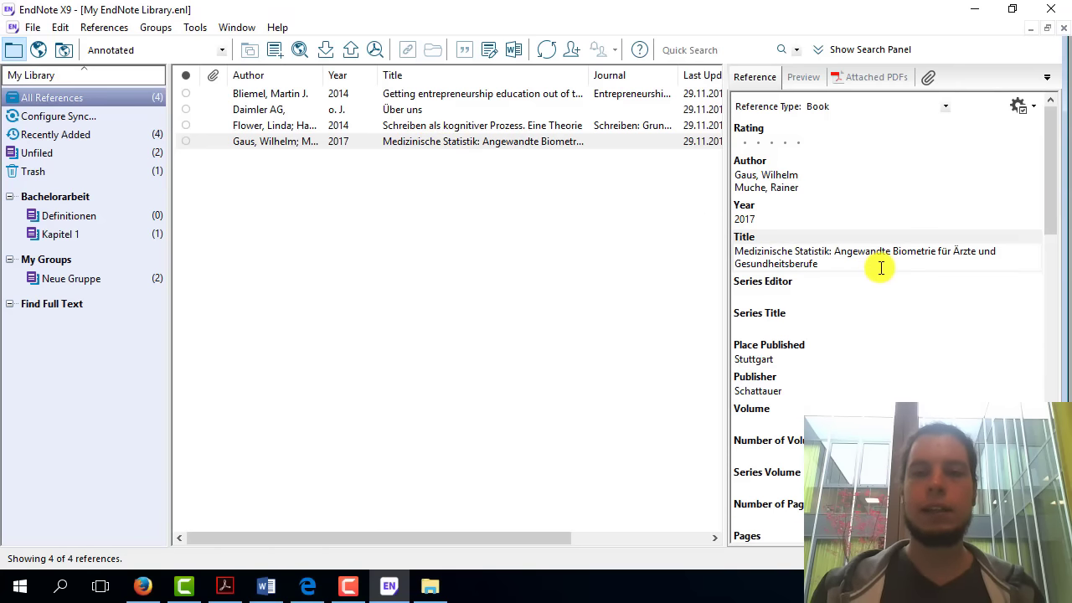
{"action": "left_click", "coordinate": [798, 78]}
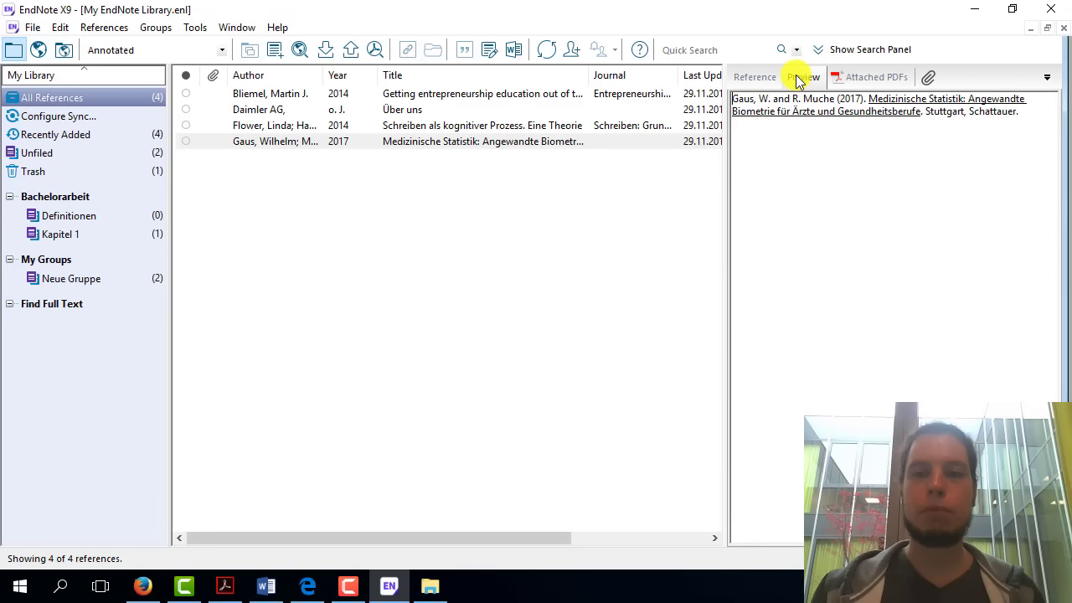
{"action": "left_click_drag", "start_coordinate": [1031, 113], "coordinate": [737, 95]}
{"action": "left_click", "coordinate": [1007, 113]}
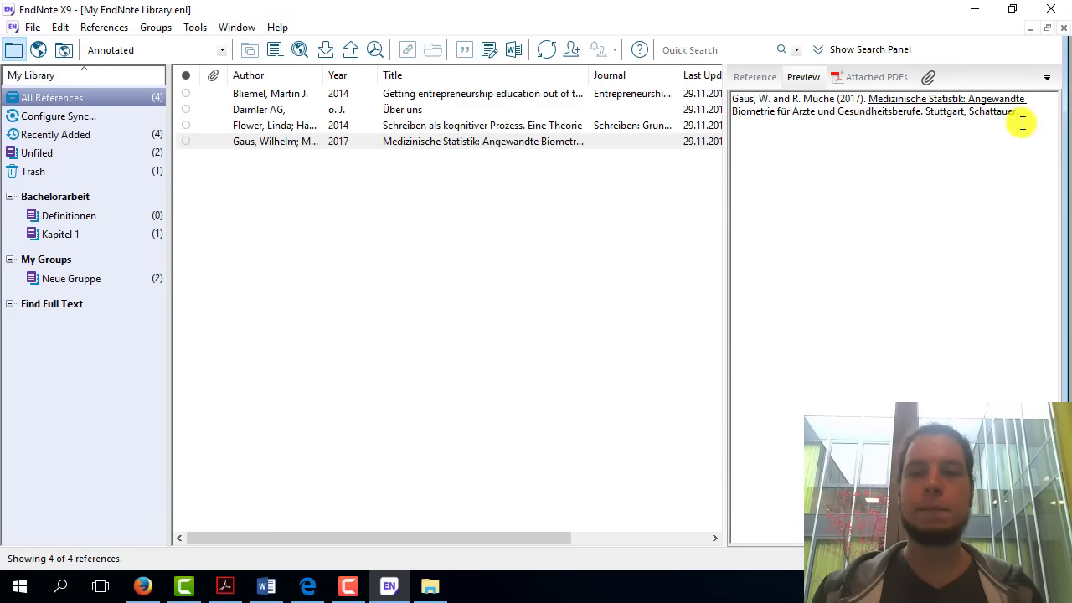
{"action": "left_click", "coordinate": [868, 79]}
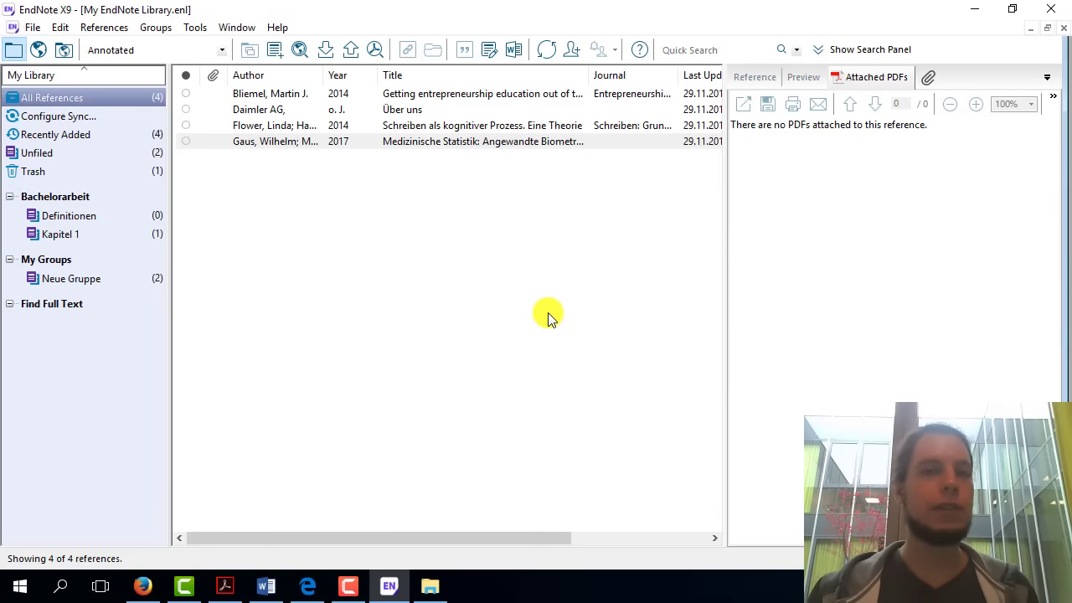
{"action": "left_click", "coordinate": [240, 143]}
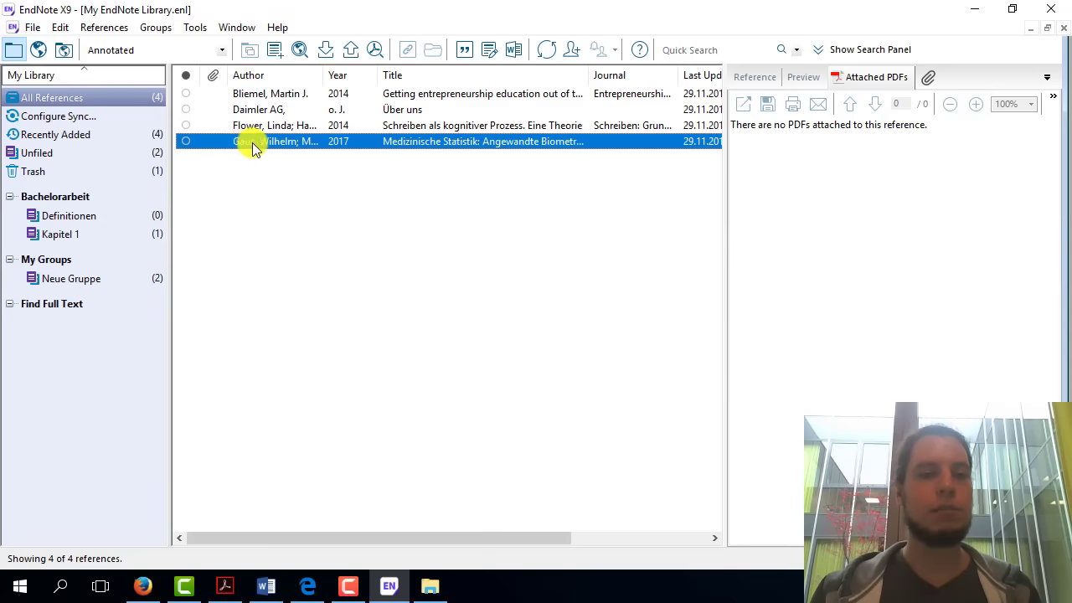
{"action": "right_click", "coordinate": [252, 142]}
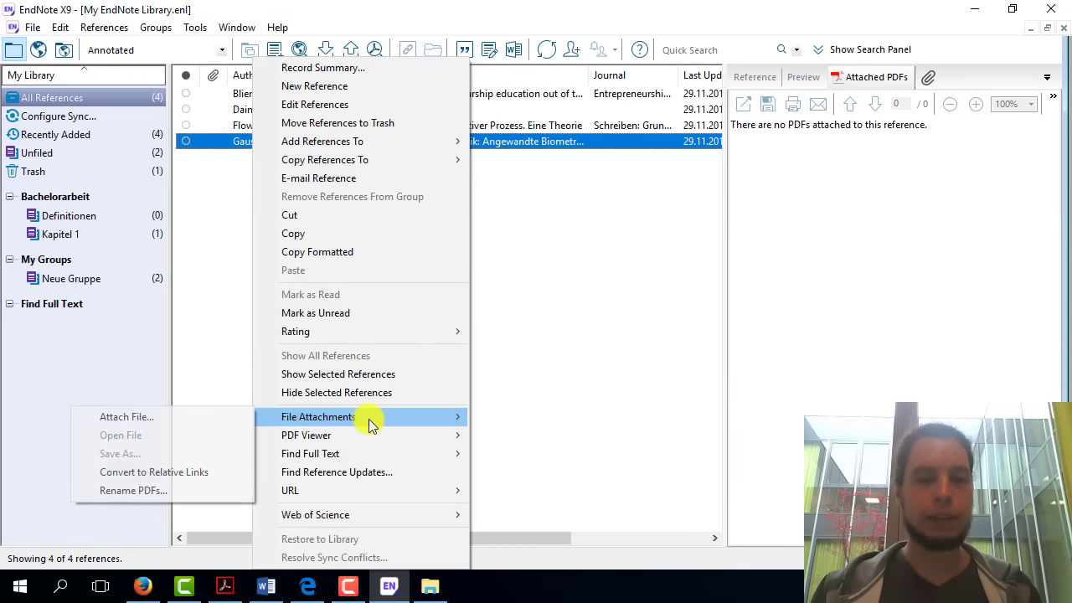
{"action": "mouse_move", "coordinate": [319, 417]}
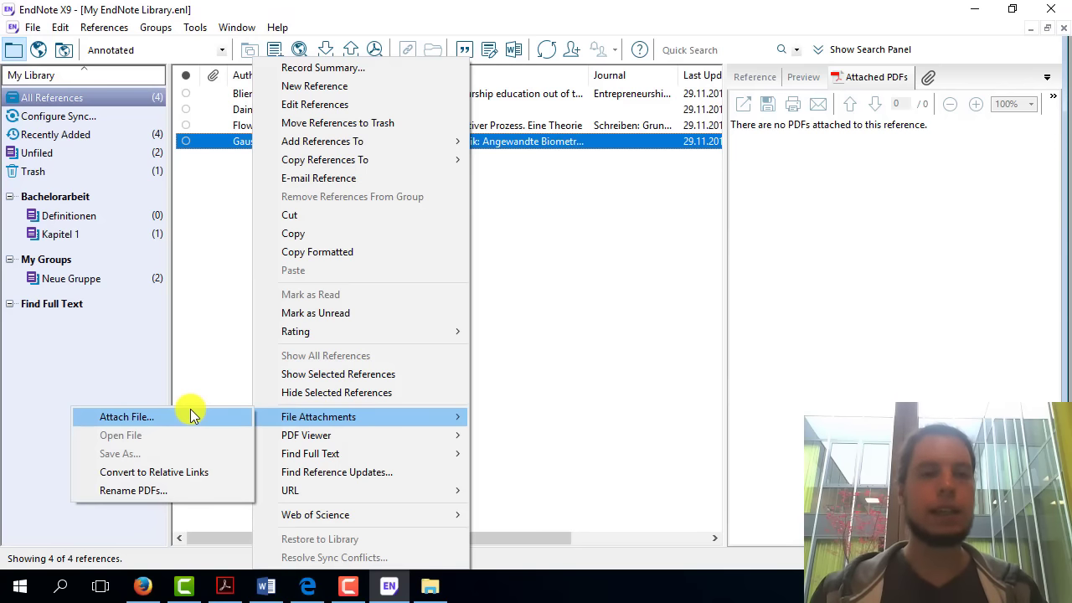
{"action": "left_click", "coordinate": [984, 174]}
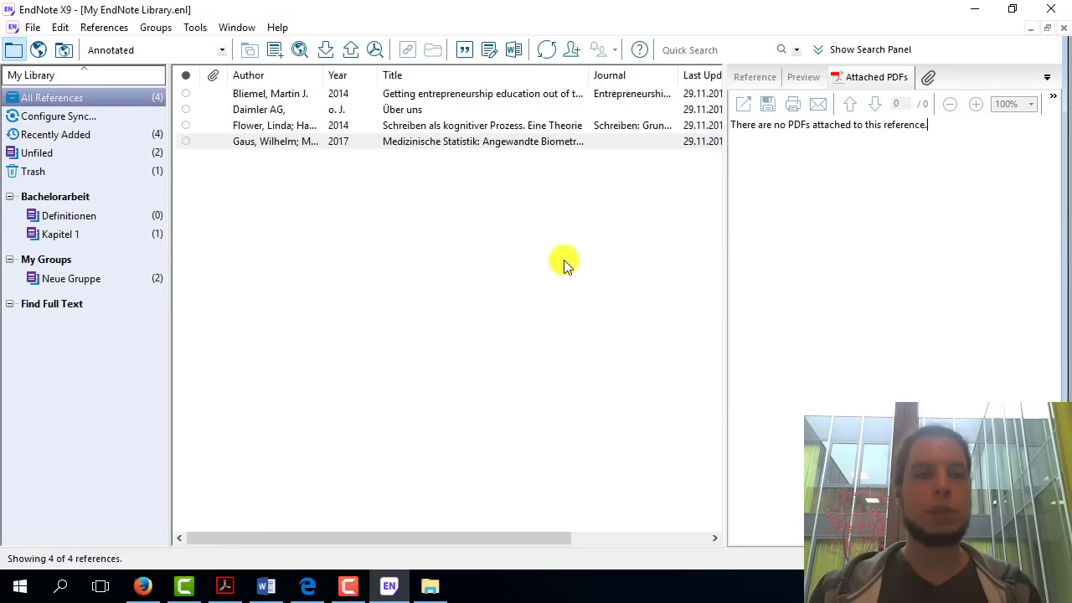
- Switch to online mode, then back to the local library showing all references
{"action": "left_click", "coordinate": [491, 126]}
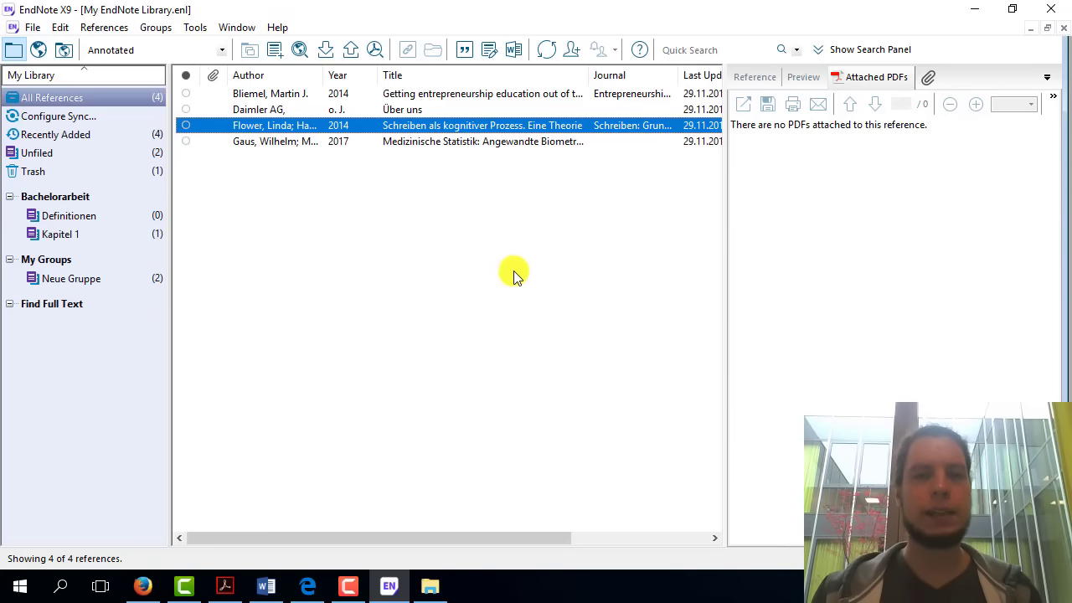
{"action": "left_click", "coordinate": [38, 50]}
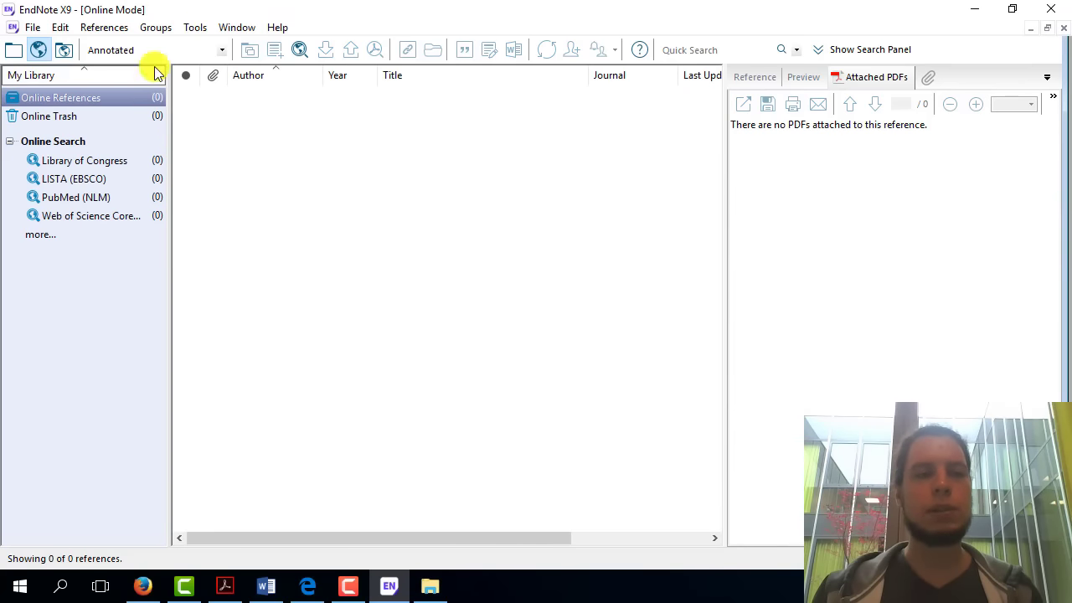
{"action": "left_click", "coordinate": [14, 51]}
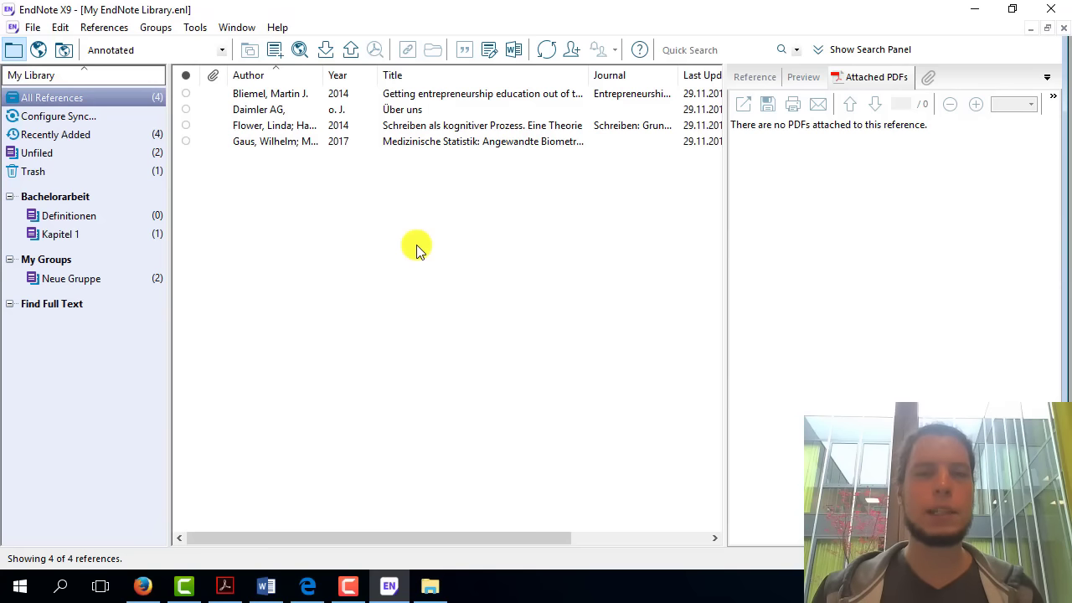
{"action": "left_click", "coordinate": [158, 98]}
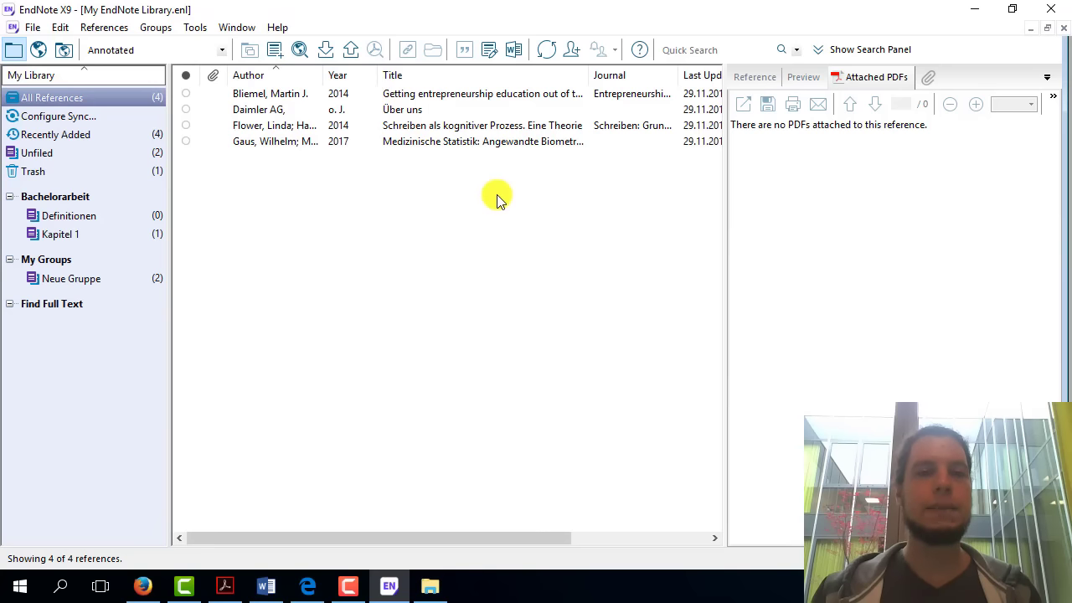
- Step through the Bliemel, Daimler AG, Flower and Gaus references, then bring up the HNU EndNote page in Firefox
{"action": "left_click", "coordinate": [341, 95]}
{"action": "left_click", "coordinate": [347, 111]}
{"action": "left_click", "coordinate": [350, 127]}
{"action": "left_click", "coordinate": [355, 143]}
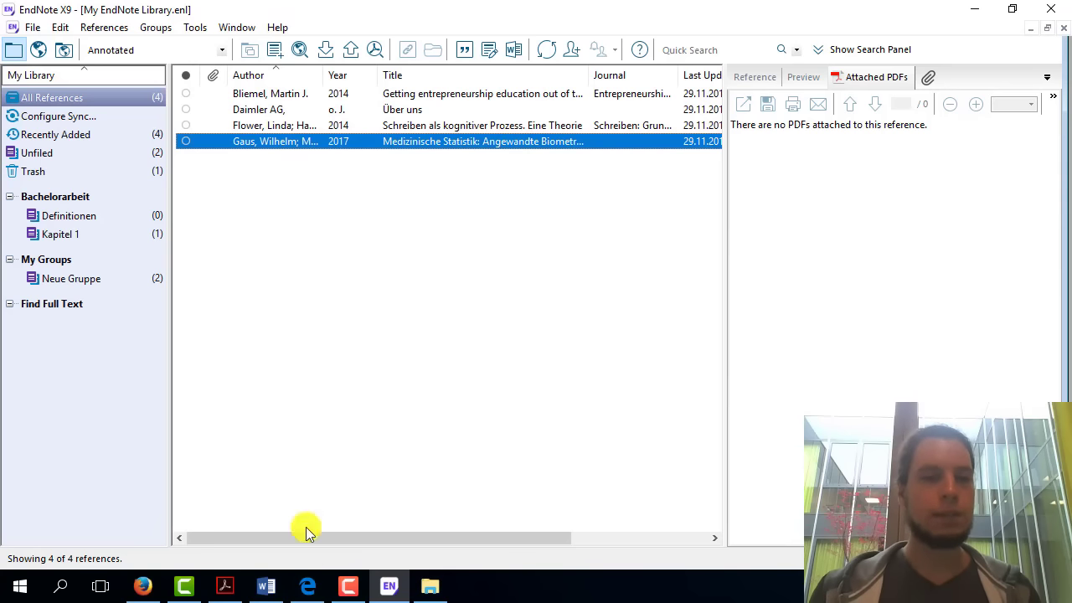
{"action": "left_click", "coordinate": [140, 588]}
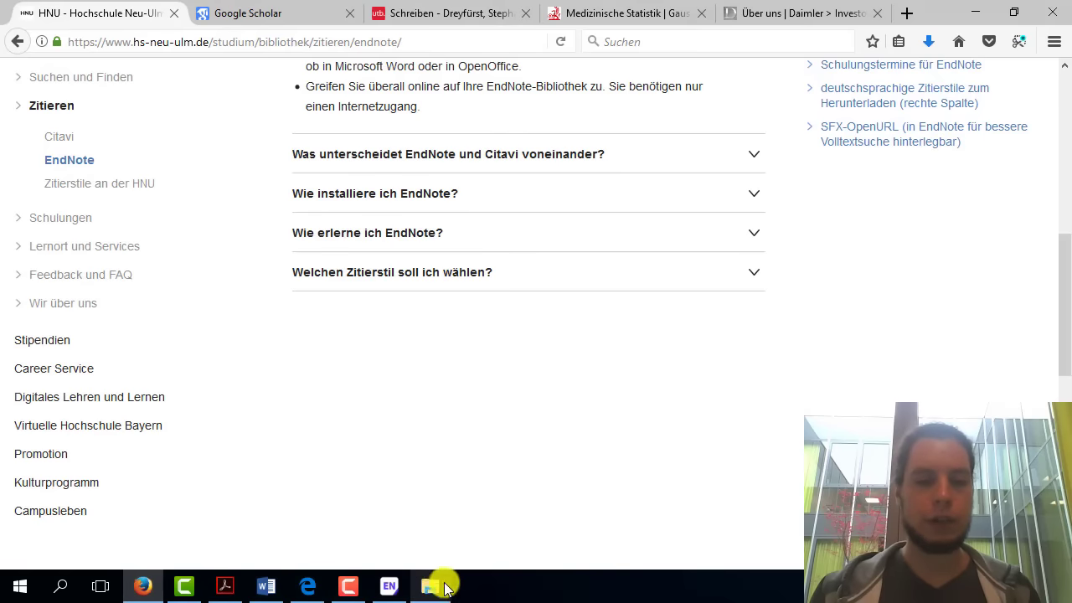
- Read the Book, Web Page and Journal Article field tables in 'EndNote-Datensätze_von_Hand.pdf', then return to EndNote
{"action": "left_click", "coordinate": [309, 588]}
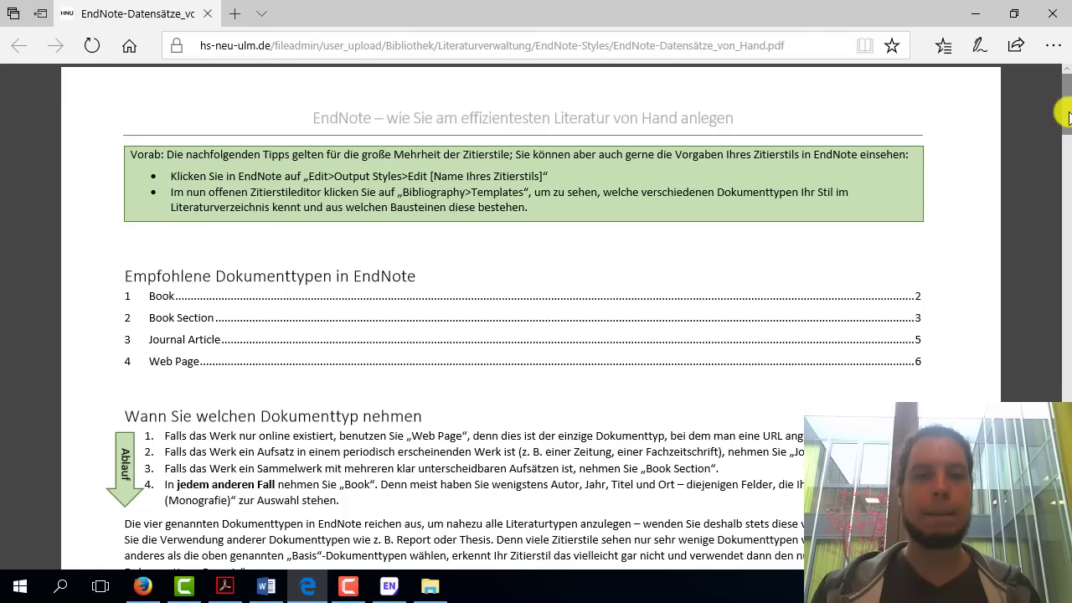
{"action": "scroll", "coordinate": [1067, 117], "scroll_direction": "down", "scroll_amount": 2}
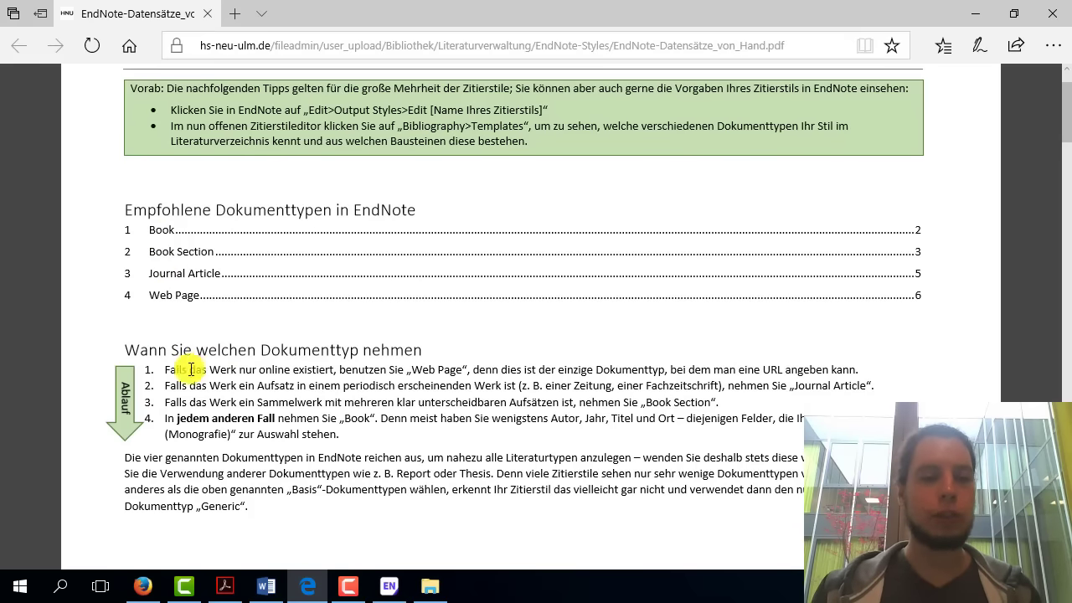
{"action": "left_click_drag", "start_coordinate": [1067, 103], "coordinate": [1065, 193]}
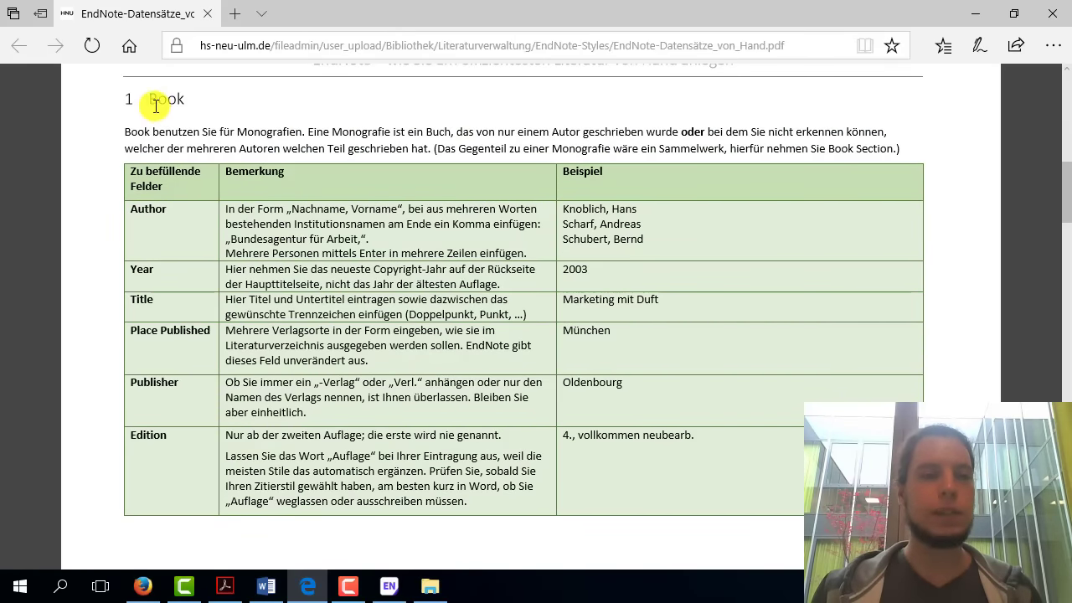
{"action": "left_click_drag", "start_coordinate": [148, 99], "coordinate": [188, 99]}
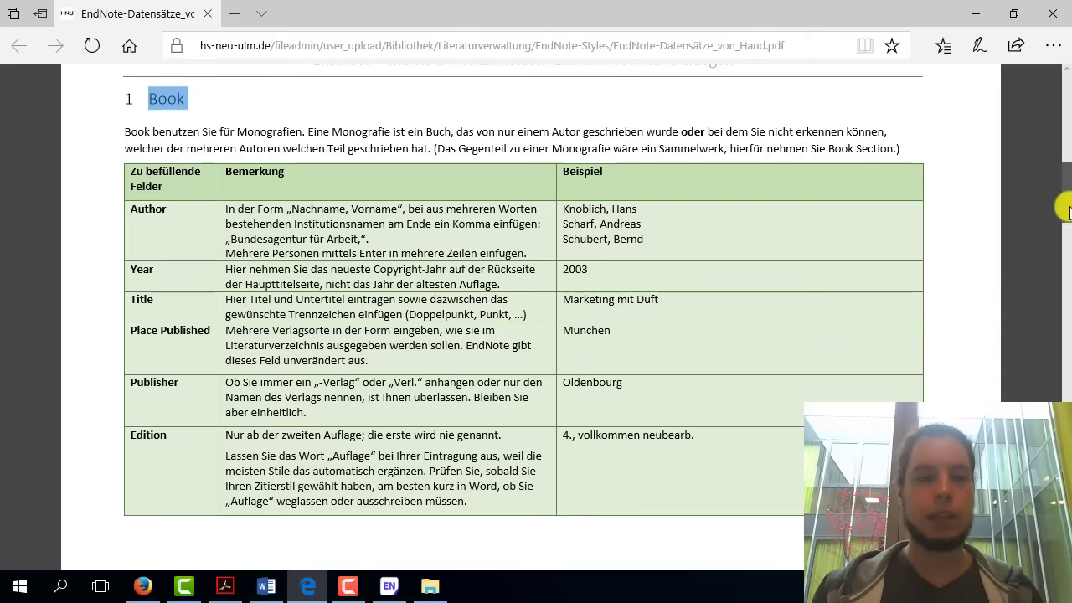
{"action": "left_click_drag", "start_coordinate": [1064, 189], "coordinate": [1065, 419]}
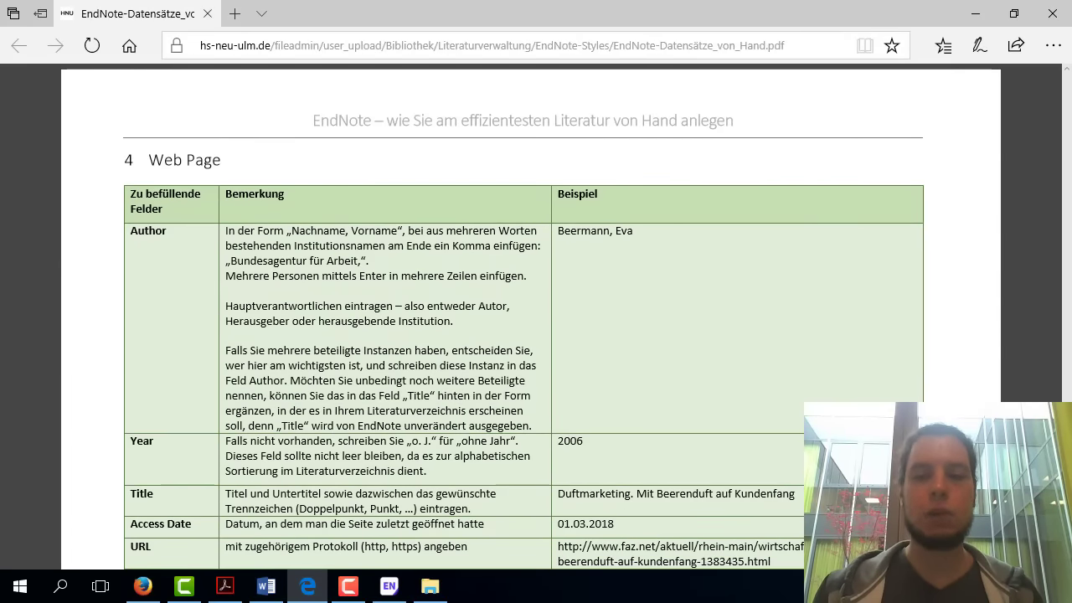
{"action": "left_click_drag", "start_coordinate": [1065, 418], "coordinate": [1065, 109]}
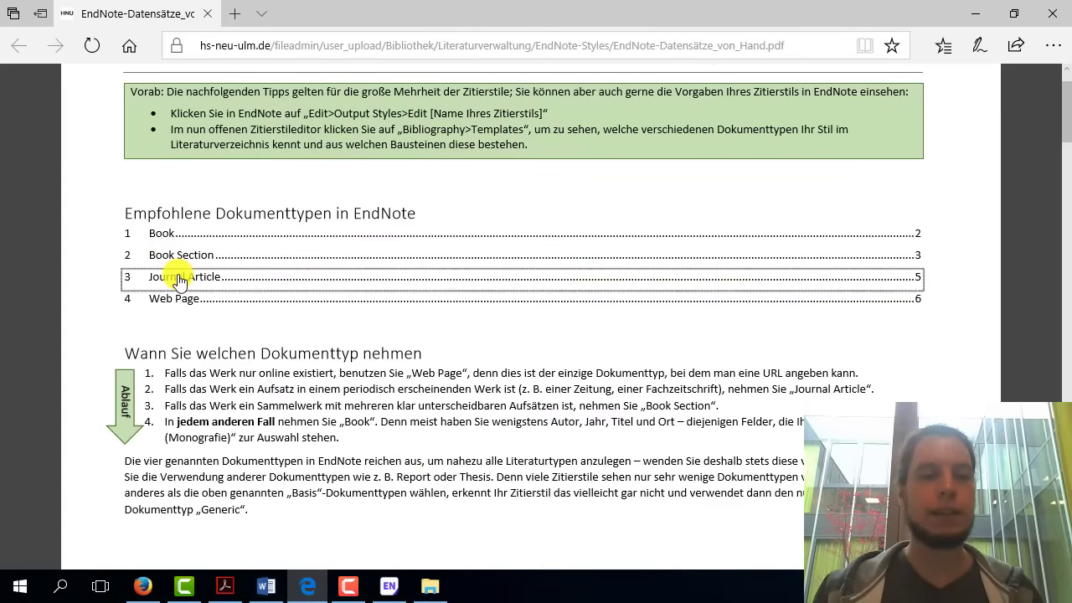
{"action": "left_click", "coordinate": [173, 276]}
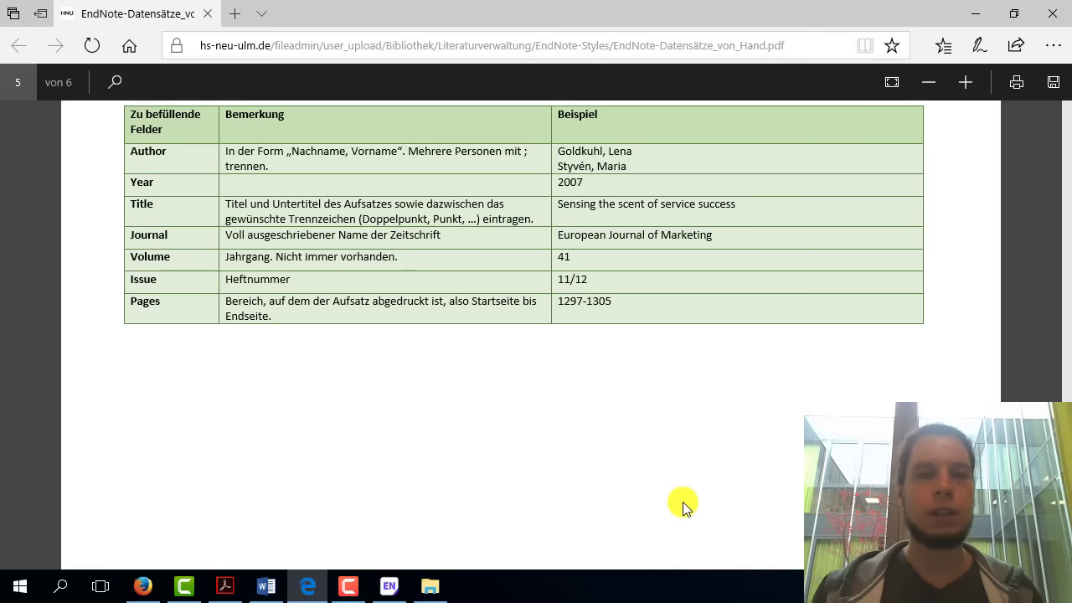
{"action": "left_click", "coordinate": [979, 16]}
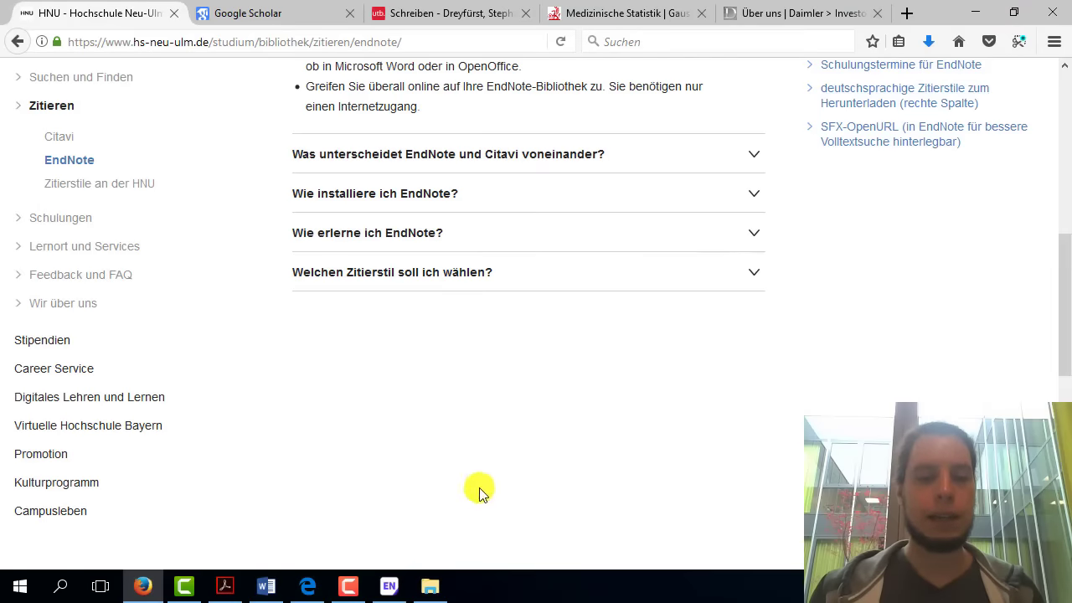
{"action": "left_click", "coordinate": [389, 586]}
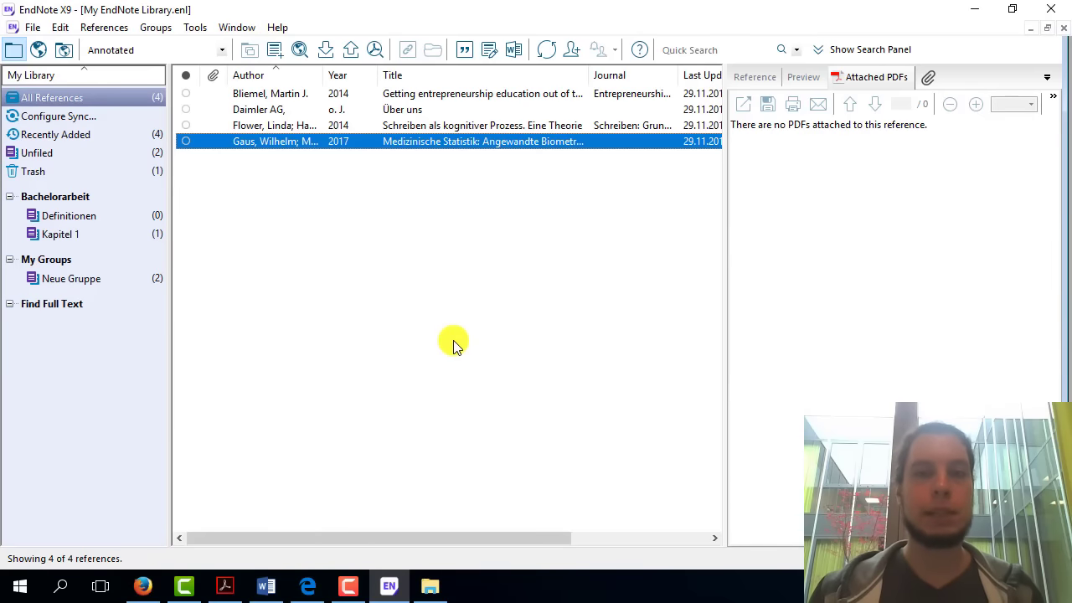
- Step through the Daimler AG, Flower and Gaus references
{"action": "left_click", "coordinate": [413, 110]}
{"action": "left_click", "coordinate": [413, 125]}
{"action": "left_click", "coordinate": [414, 141]}
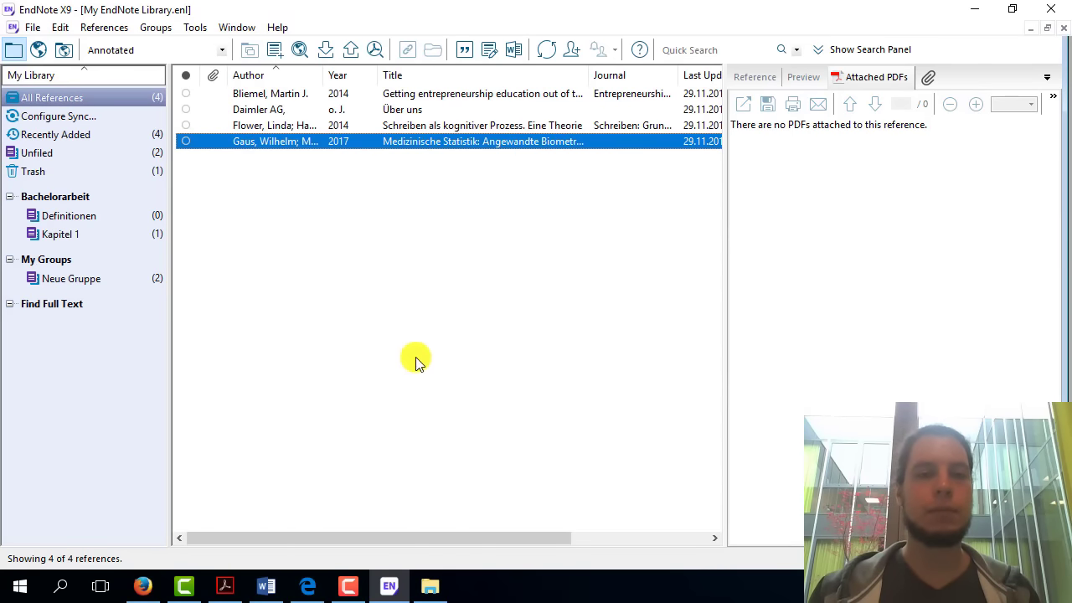
- Create a new reference, browse the Reference Type list, and discard it unsaved
{"action": "left_click", "coordinate": [274, 51]}
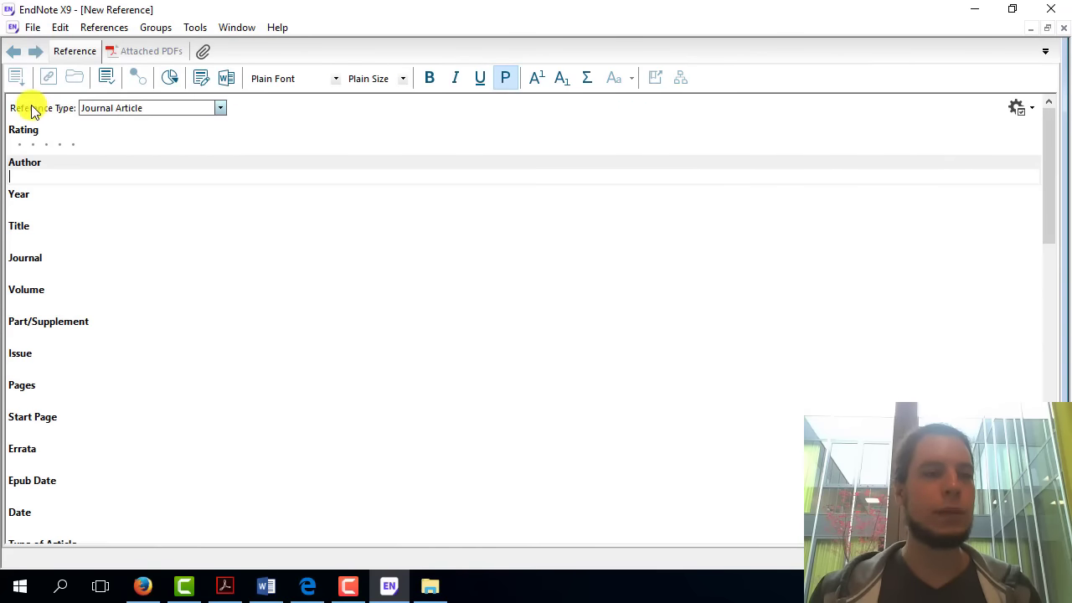
{"action": "left_click", "coordinate": [188, 112]}
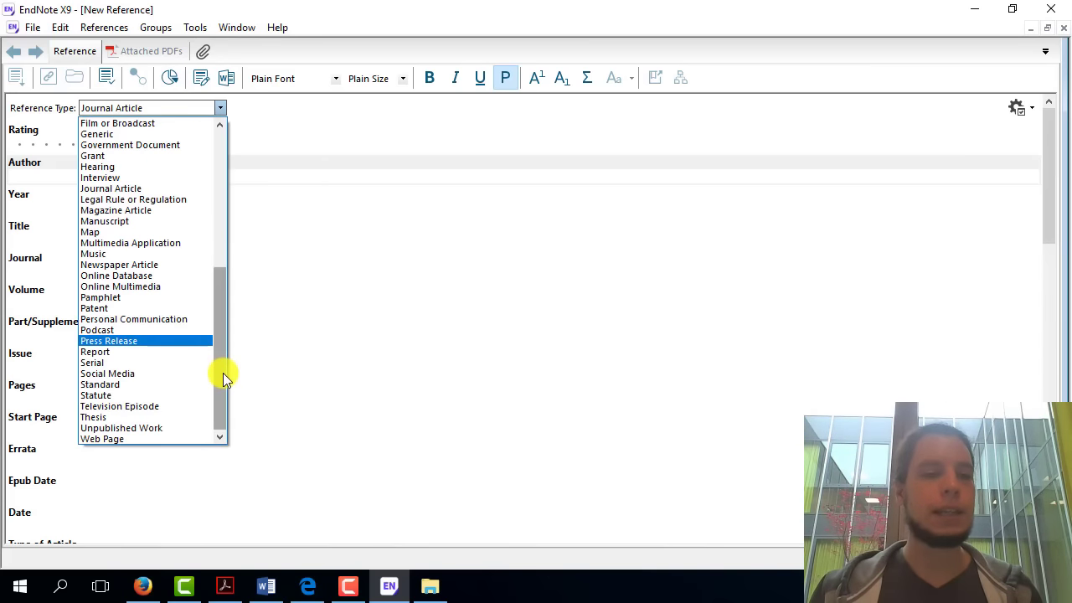
{"action": "left_click_drag", "start_coordinate": [223, 372], "coordinate": [212, 225]}
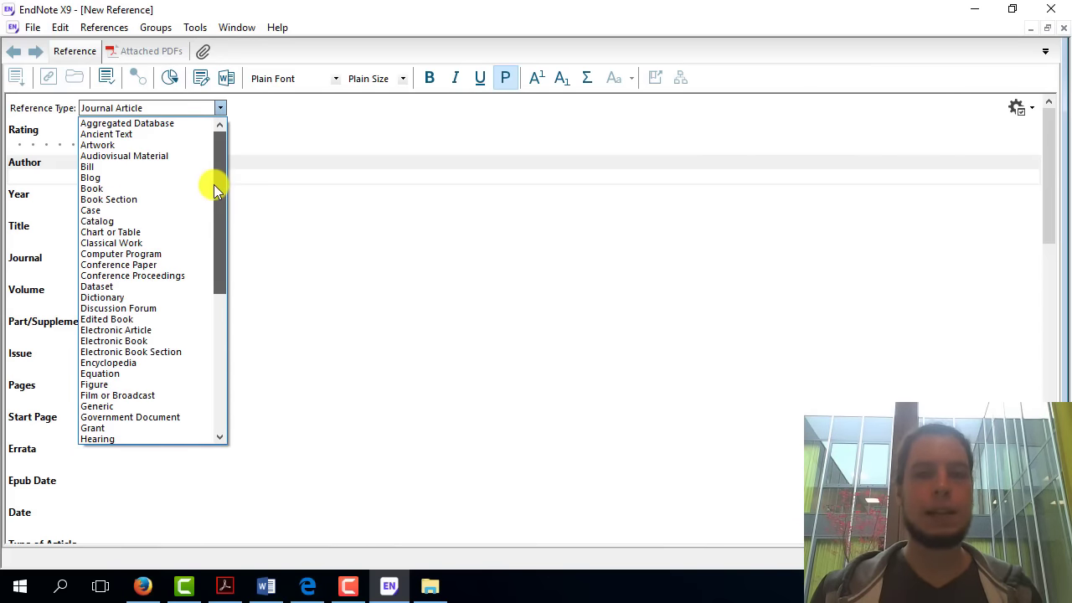
{"action": "left_click_drag", "start_coordinate": [215, 232], "coordinate": [217, 380]}
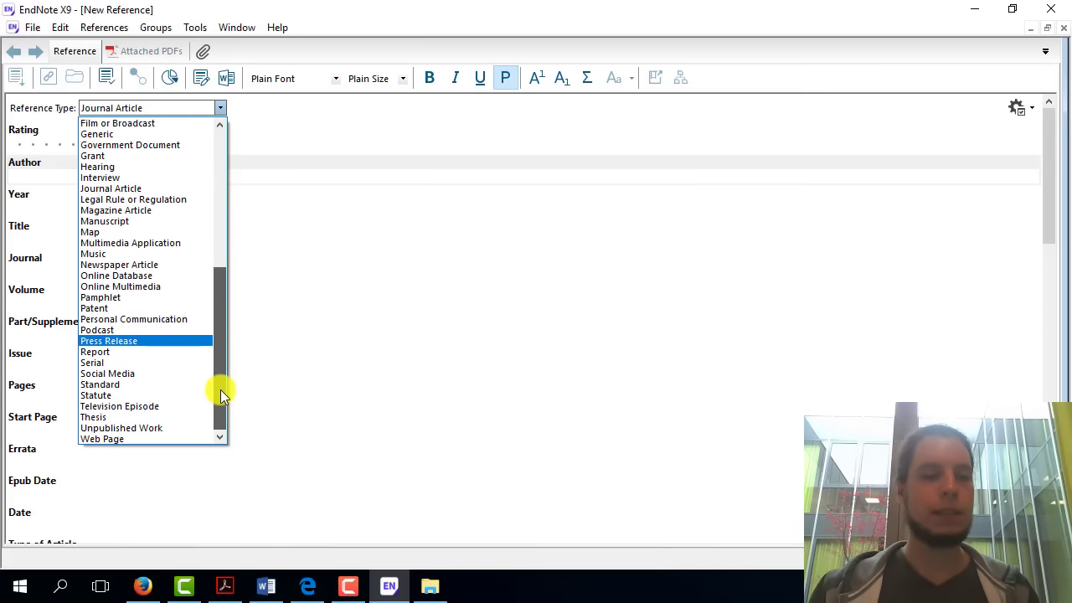
{"action": "left_click_drag", "start_coordinate": [223, 396], "coordinate": [221, 196]}
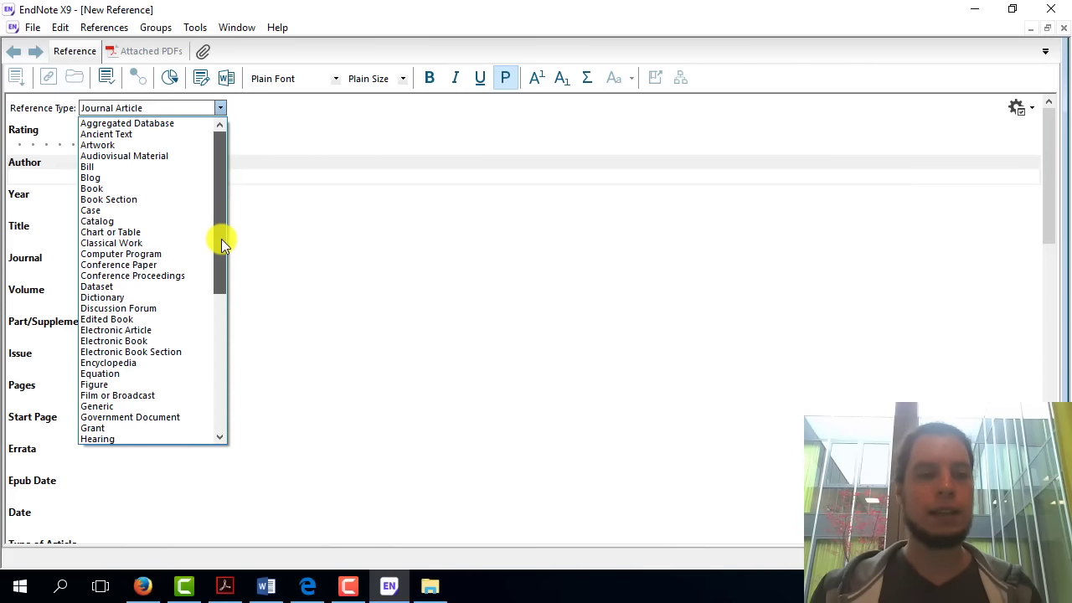
{"action": "left_click_drag", "start_coordinate": [221, 238], "coordinate": [231, 381]}
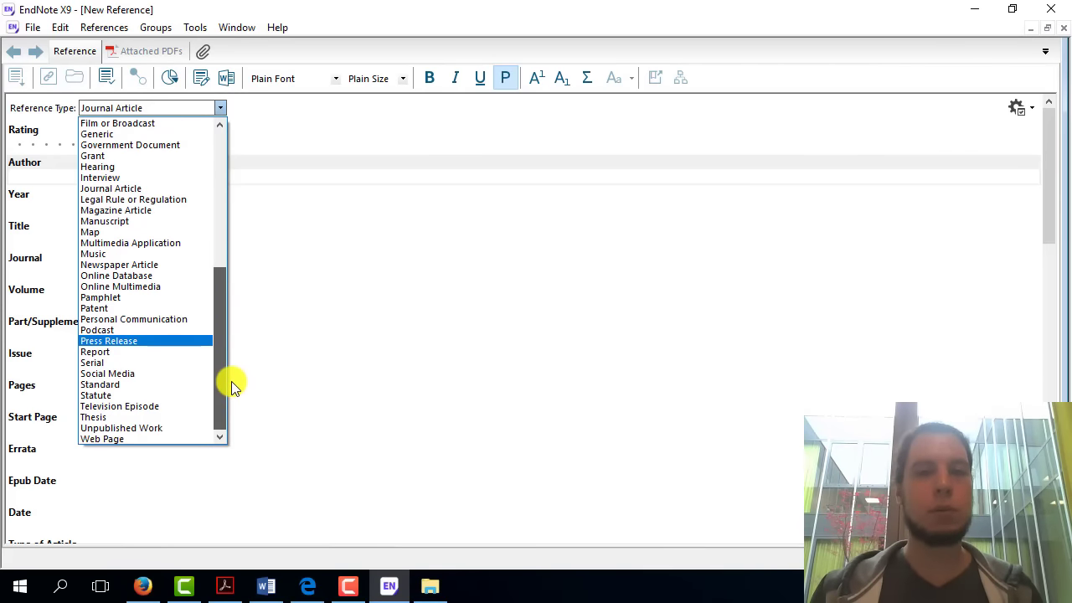
{"action": "left_click", "coordinate": [645, 281]}
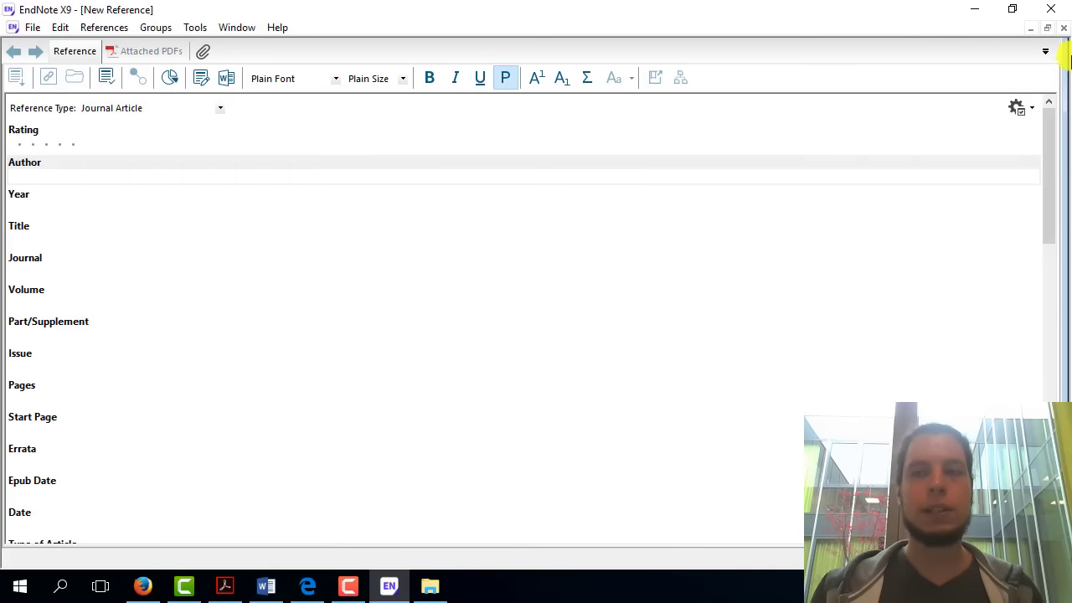
{"action": "left_click", "coordinate": [1064, 29]}
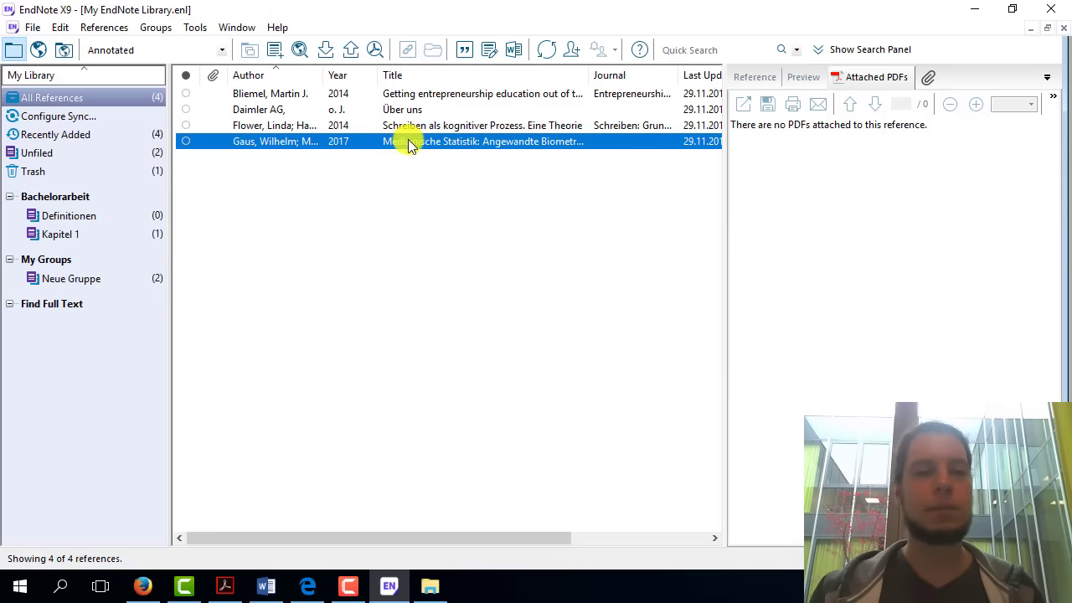
- Open the Gaus 2017 reference and show the beck-shop 'Medizinische Statistik' page in Firefox
{"action": "double_click", "coordinate": [294, 142]}
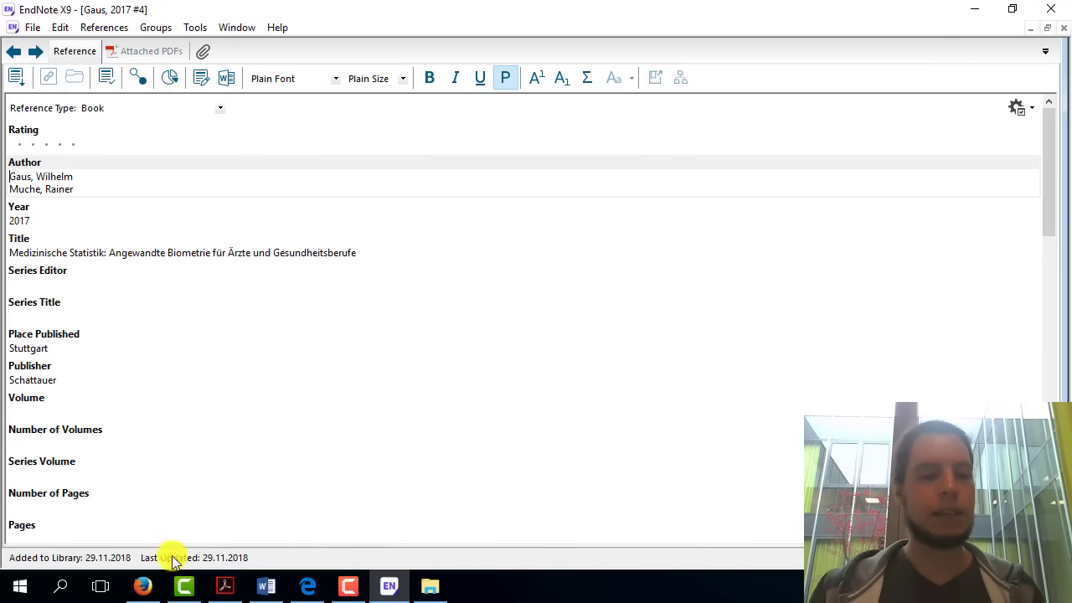
{"action": "left_click", "coordinate": [144, 586]}
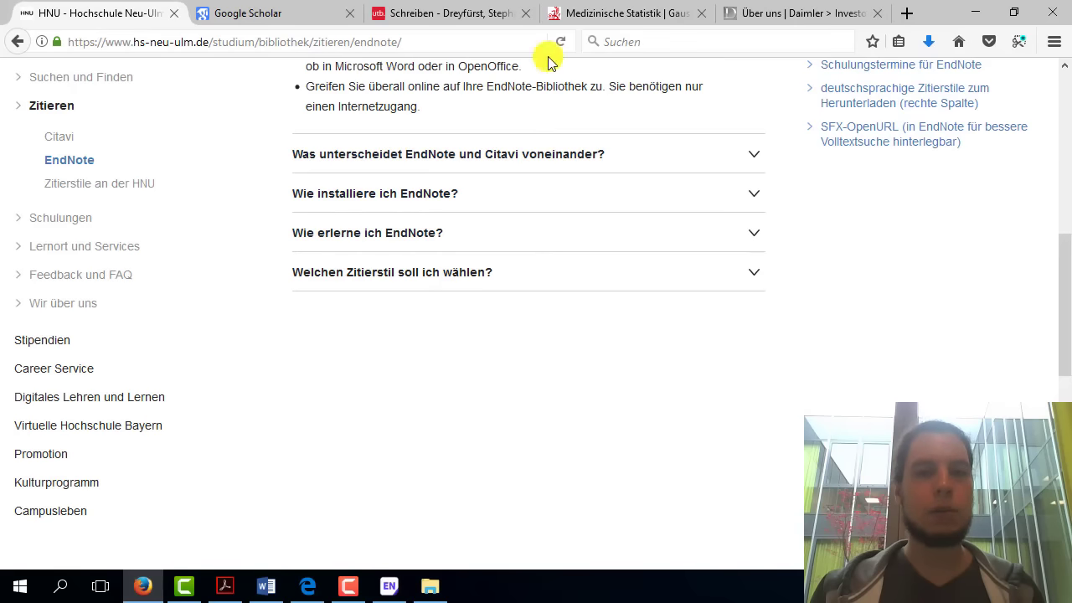
{"action": "left_click", "coordinate": [622, 15]}
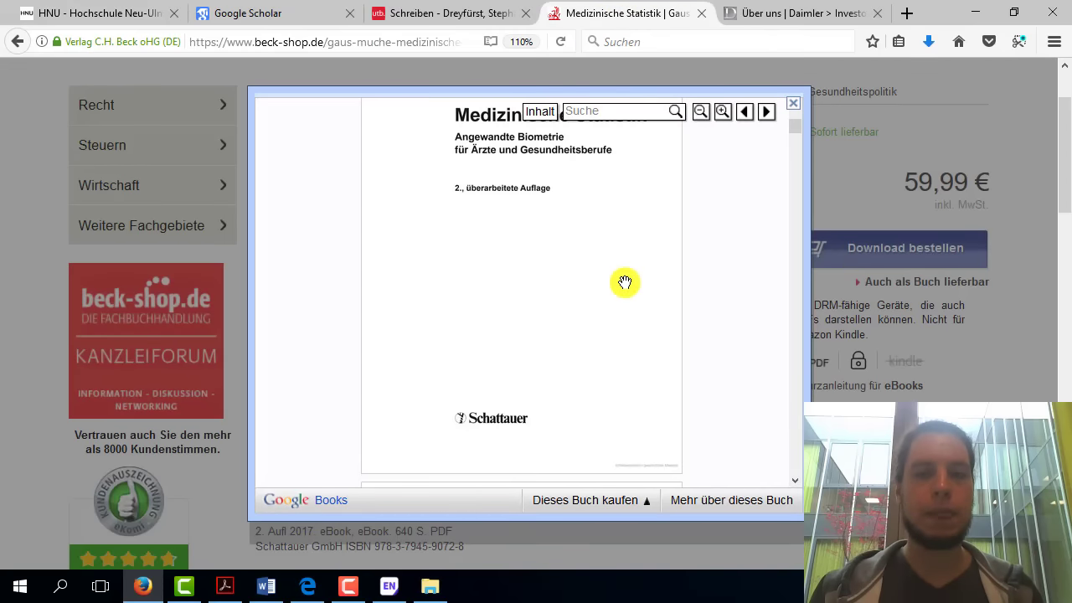
- Check the Google Books title and imprint pages (Stuttgart, Schattauer), then return to the Gaus reference in EndNote
{"action": "scroll", "coordinate": [625, 282], "scroll_direction": "up", "scroll_amount": 3}
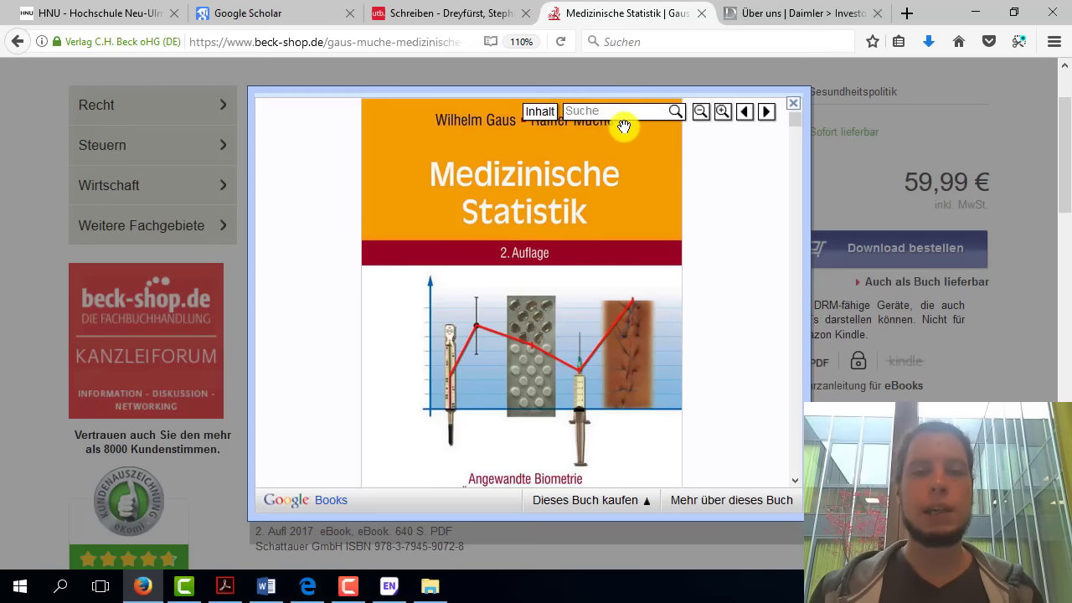
{"action": "scroll", "coordinate": [546, 195], "scroll_direction": "down", "scroll_amount": 1}
{"action": "scroll", "coordinate": [546, 194], "scroll_direction": "down", "scroll_amount": 5}
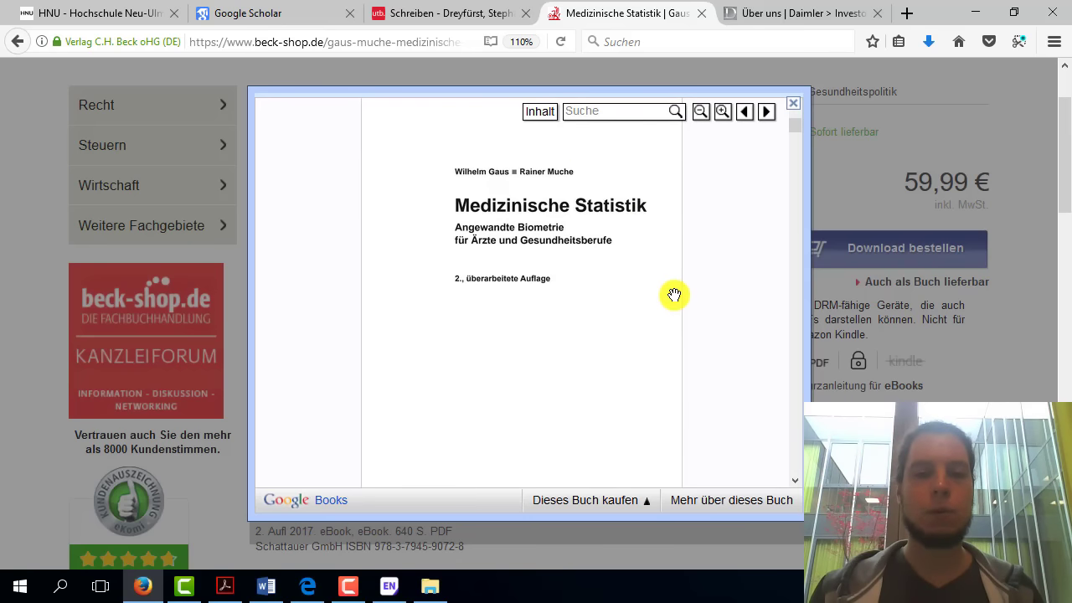
{"action": "scroll", "coordinate": [673, 295], "scroll_direction": "down", "scroll_amount": 3}
{"action": "scroll", "coordinate": [673, 295], "scroll_direction": "down", "scroll_amount": 5}
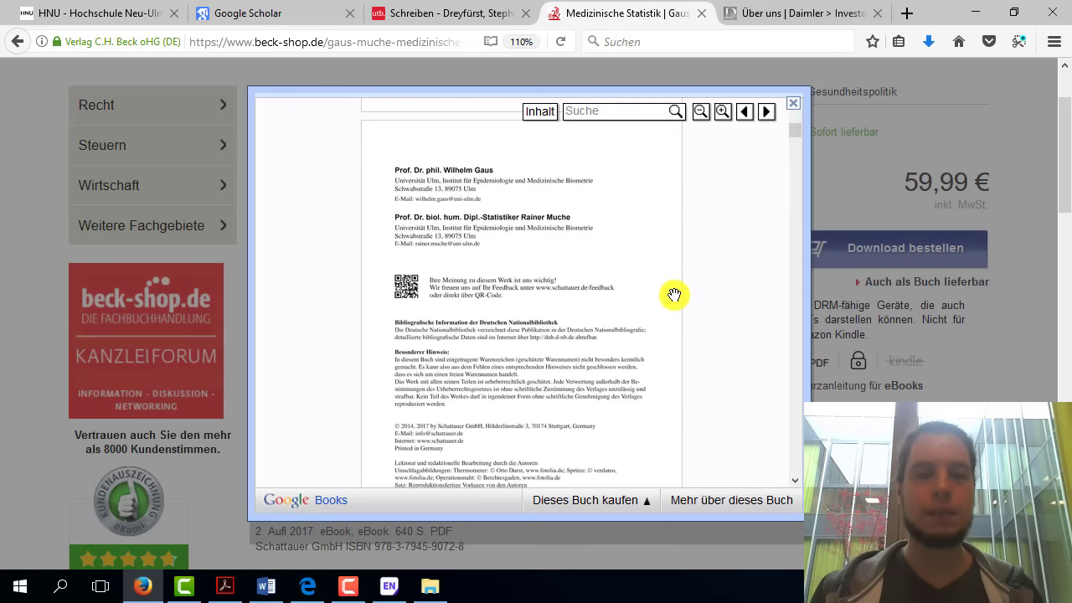
{"action": "scroll", "coordinate": [674, 295], "scroll_direction": "up", "scroll_amount": 4}
{"action": "scroll", "coordinate": [674, 295], "scroll_direction": "up", "scroll_amount": 2}
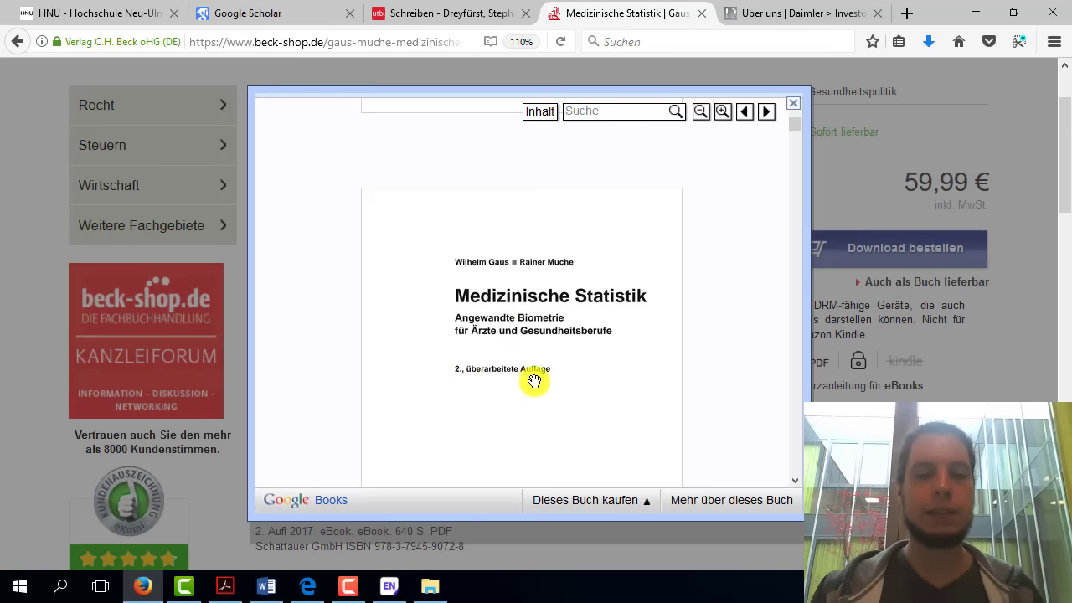
{"action": "scroll", "coordinate": [575, 369], "scroll_direction": "down", "scroll_amount": 3}
{"action": "scroll", "coordinate": [588, 304], "scroll_direction": "down", "scroll_amount": 3}
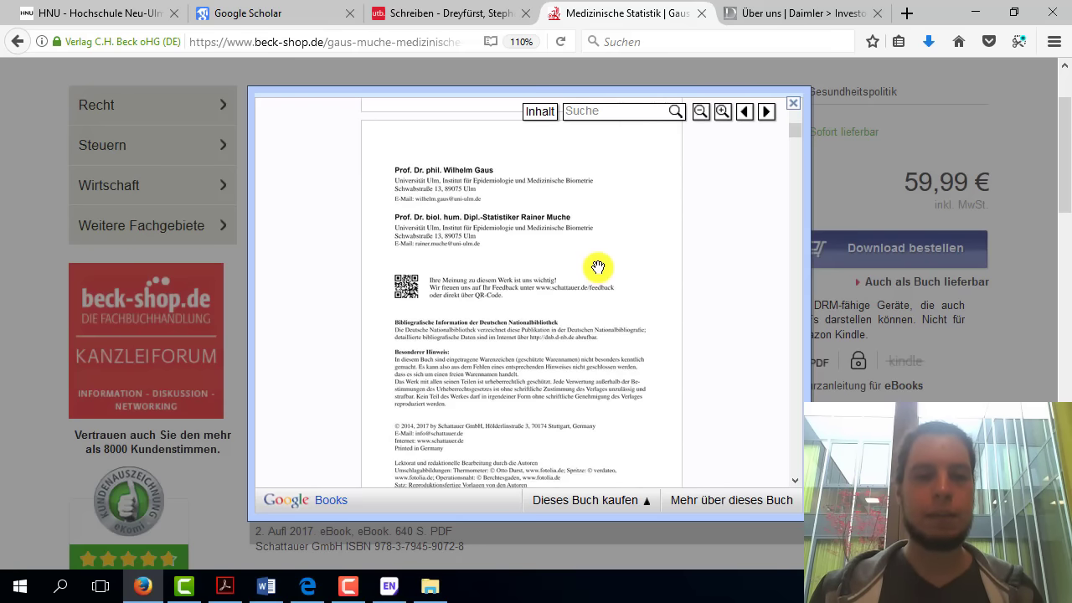
{"action": "scroll", "coordinate": [622, 248], "scroll_direction": "down", "scroll_amount": 2}
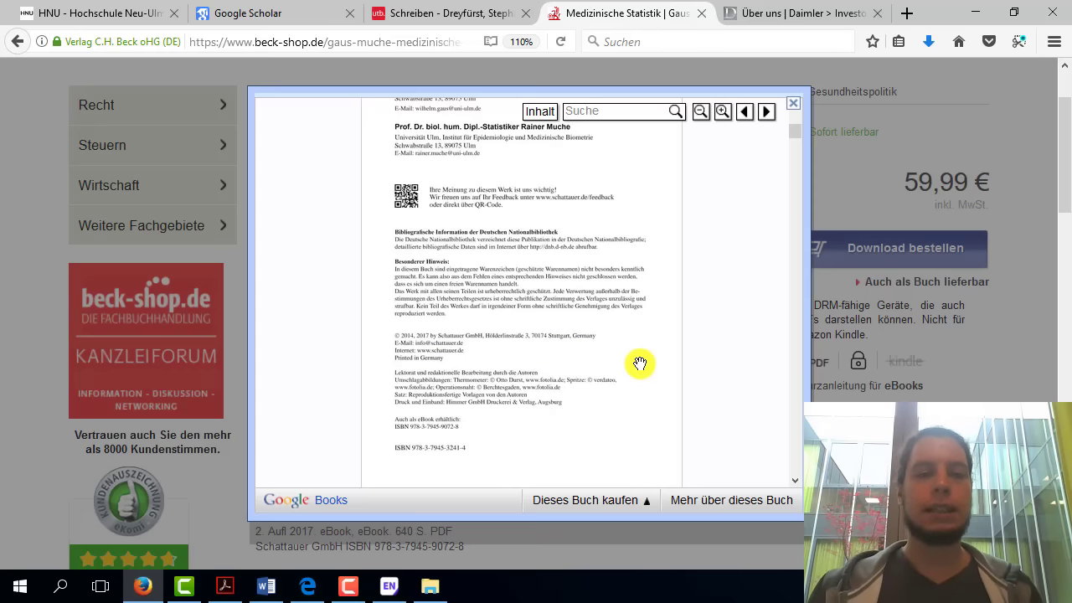
{"action": "scroll", "coordinate": [640, 363], "scroll_direction": "up", "scroll_amount": 2}
{"action": "scroll", "coordinate": [639, 363], "scroll_direction": "up", "scroll_amount": 5}
{"action": "scroll", "coordinate": [640, 364], "scroll_direction": "up", "scroll_amount": 2}
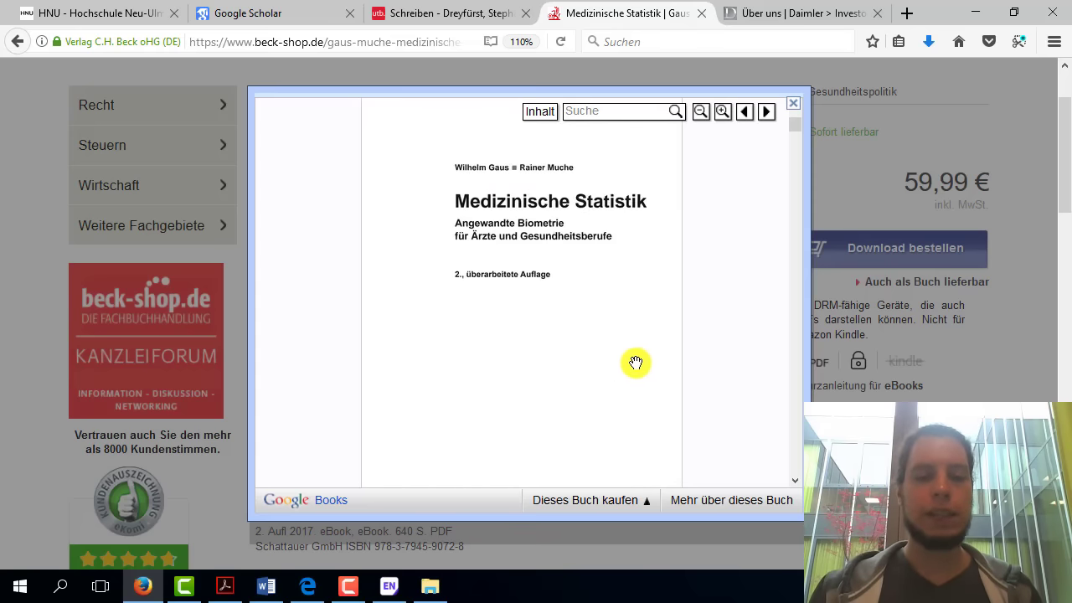
{"action": "left_click", "coordinate": [388, 585]}
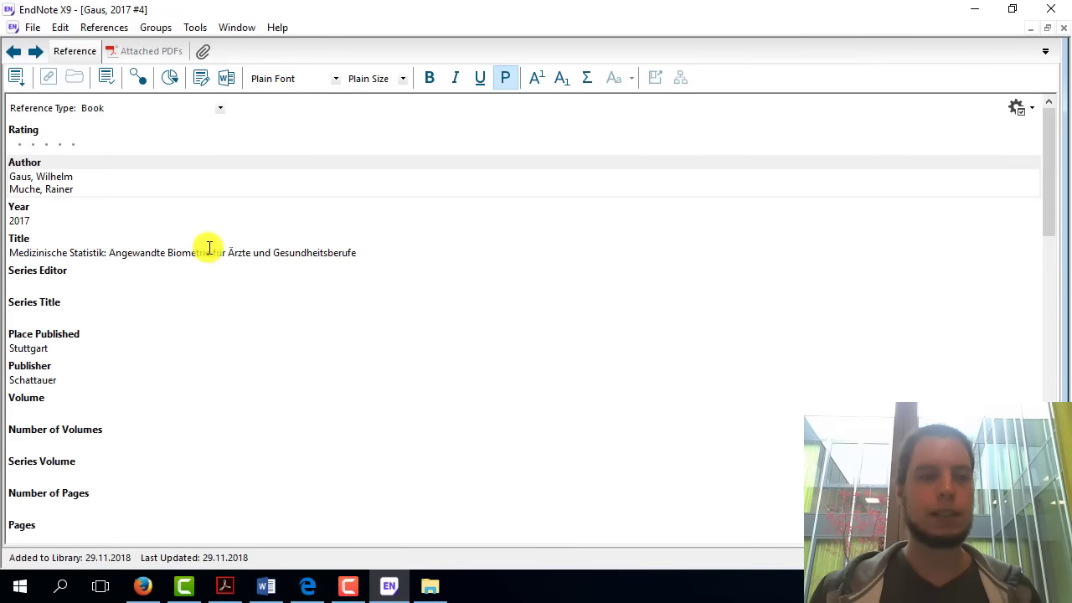
{"action": "left_click", "coordinate": [99, 175]}
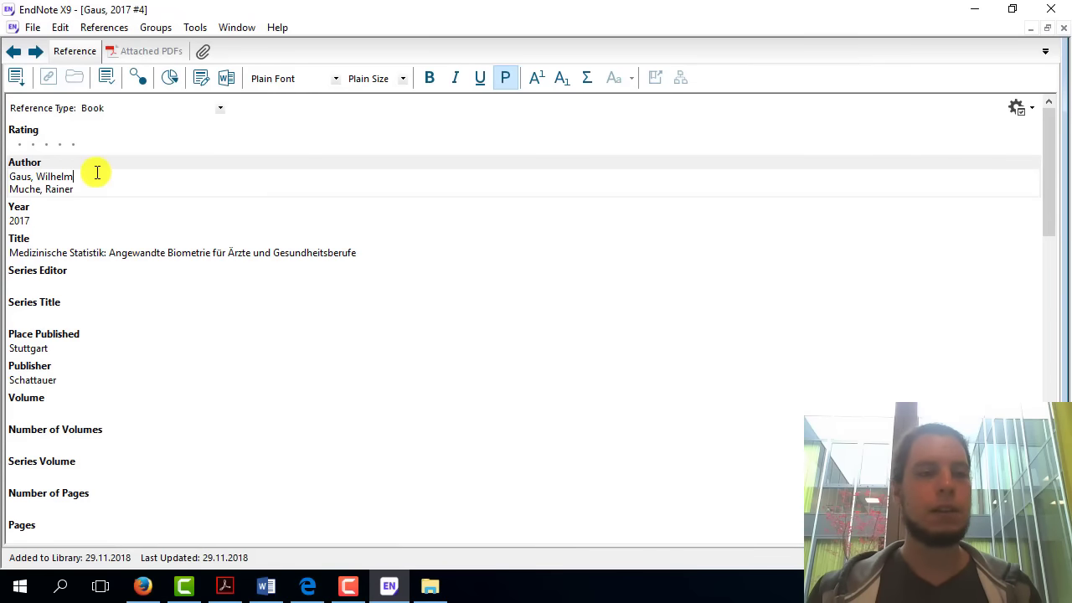
{"action": "left_click", "coordinate": [105, 108]}
{"action": "left_click", "coordinate": [109, 109]}
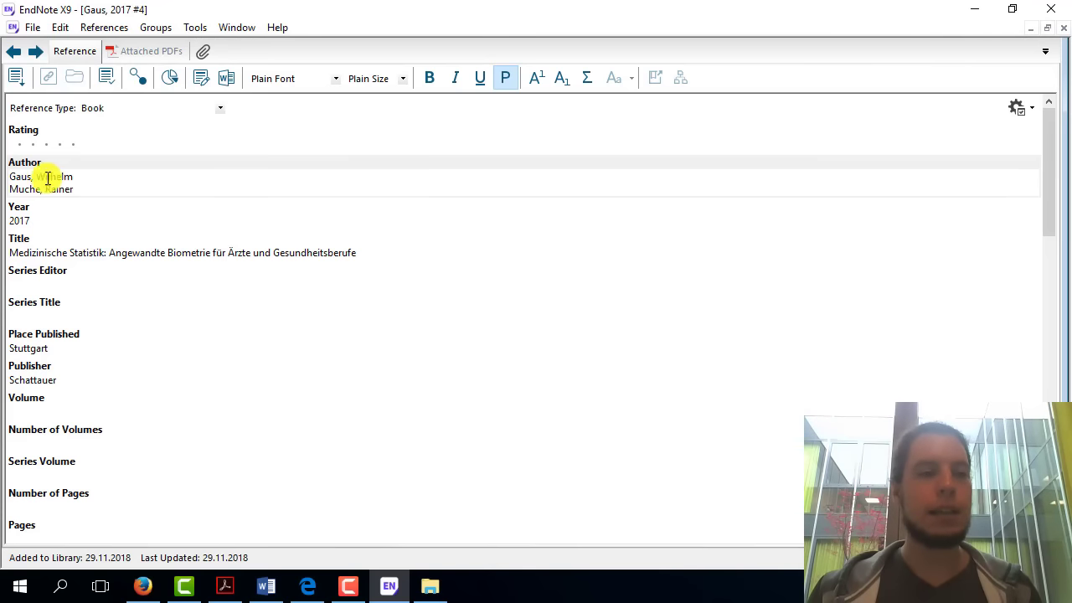
{"action": "double_click", "coordinate": [22, 176]}
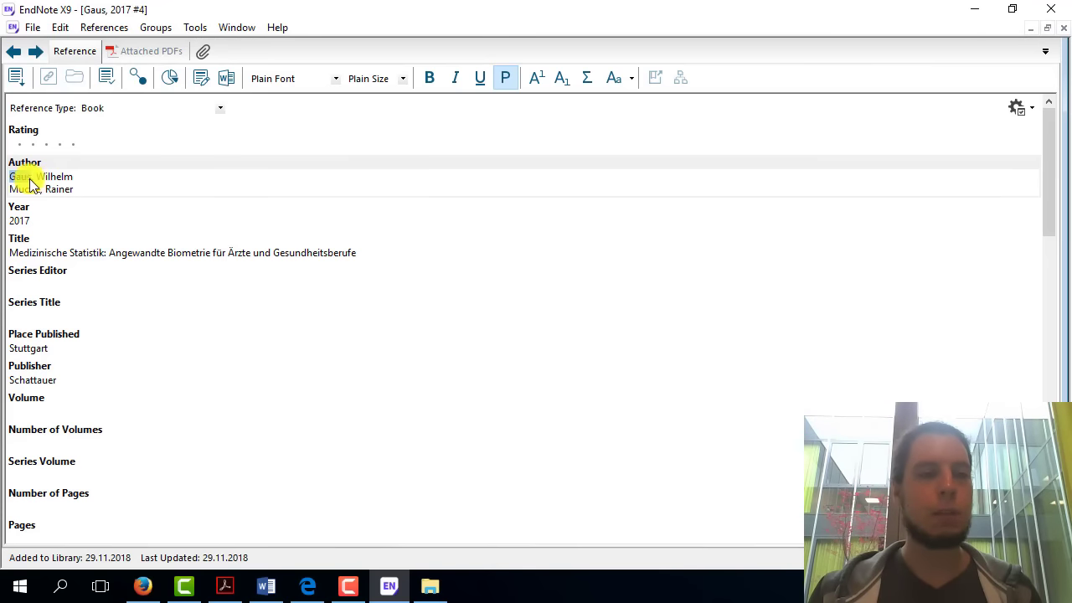
{"action": "left_click", "coordinate": [40, 177]}
{"action": "double_click", "coordinate": [41, 179]}
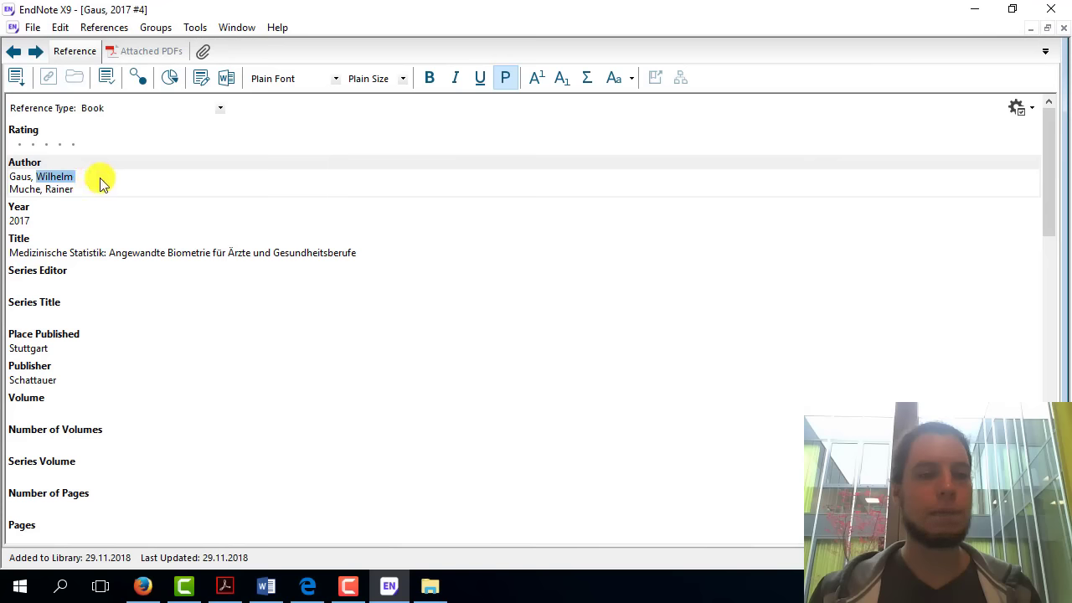
{"action": "left_click", "coordinate": [143, 183]}
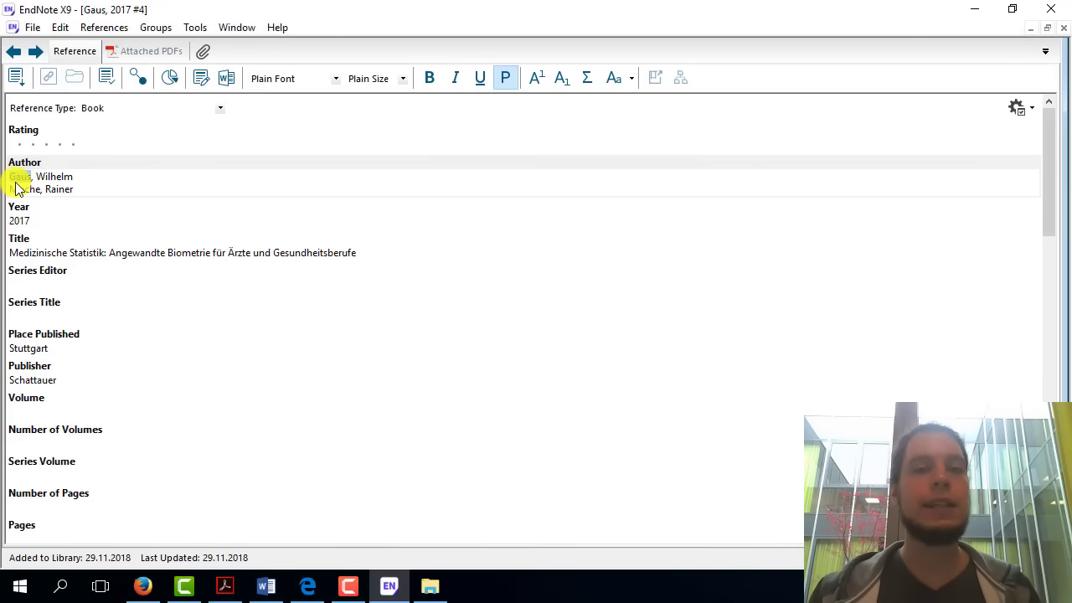
{"action": "double_click", "coordinate": [17, 177]}
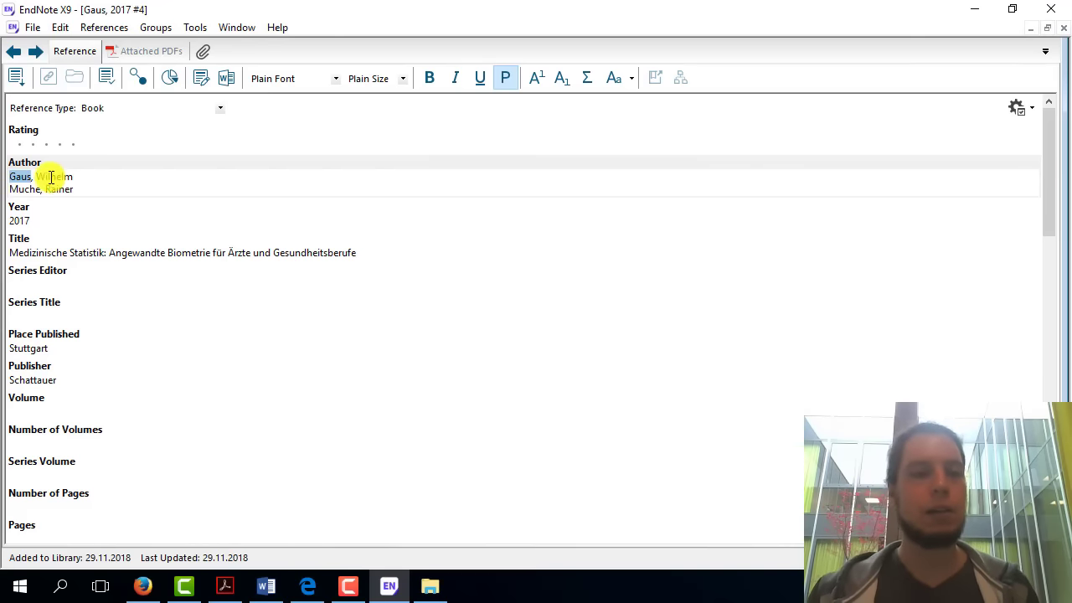
{"action": "double_click", "coordinate": [51, 177]}
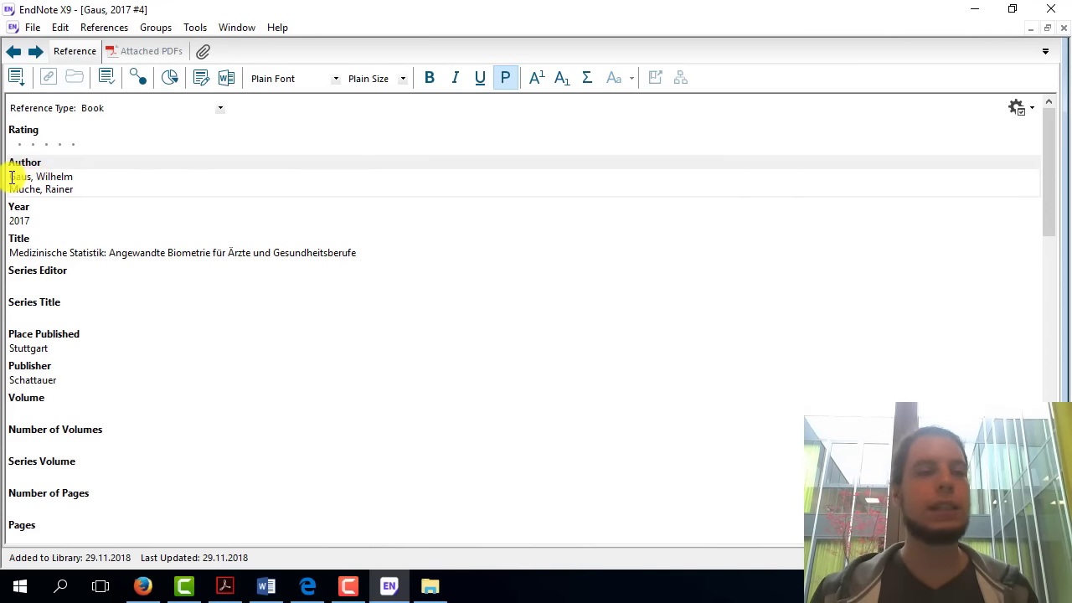
{"action": "left_click_drag", "start_coordinate": [7, 176], "coordinate": [85, 176]}
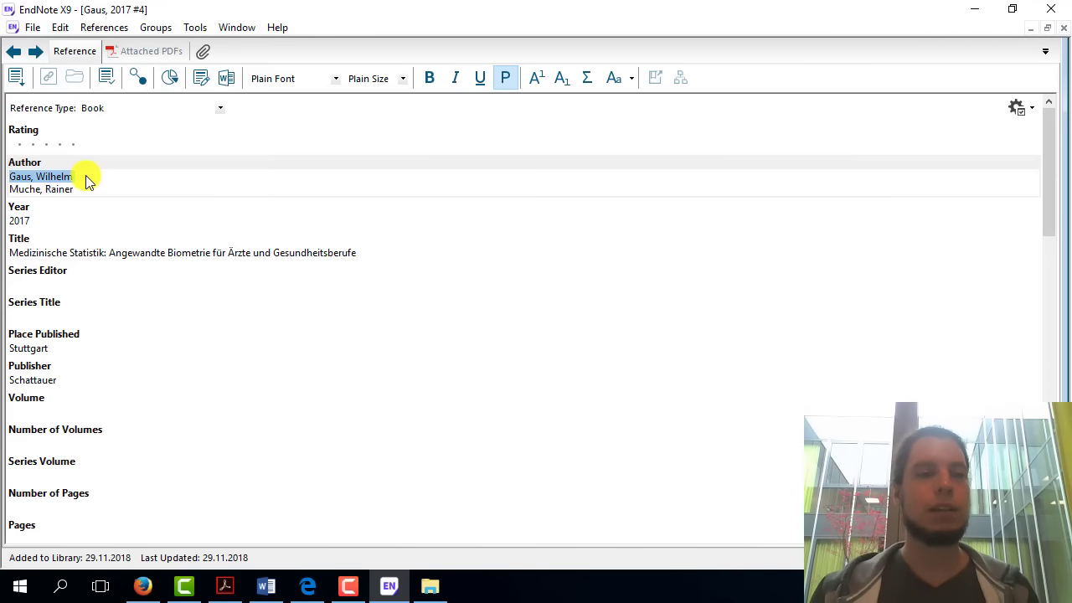
{"action": "left_click", "coordinate": [85, 177]}
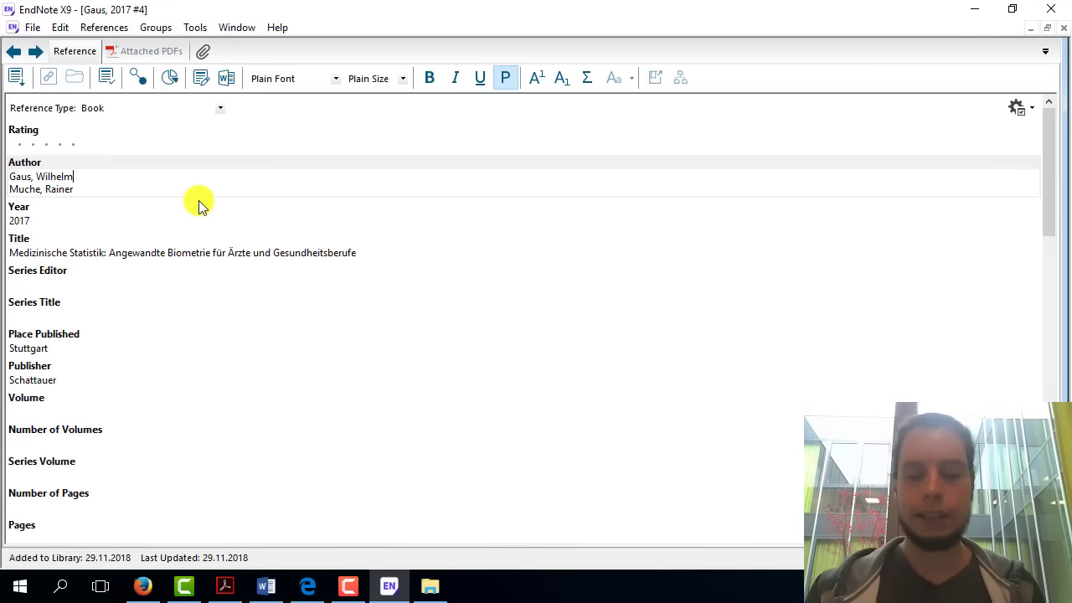
- Start a new Author line for an extra author and clear the duplicated Gaus entry
{"action": "key", "text": "Return"}
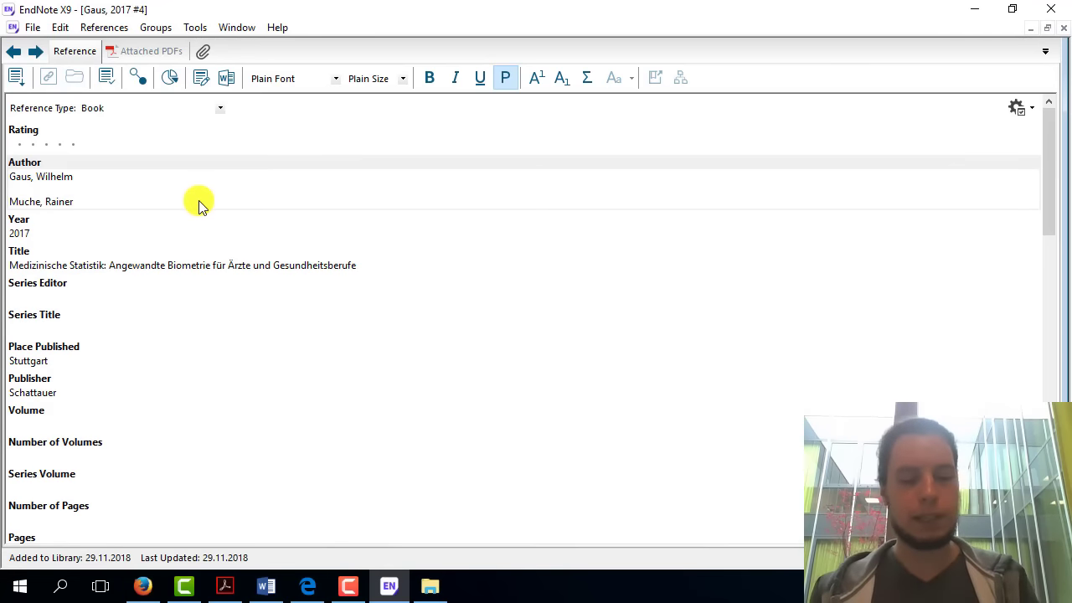
{"action": "type", "text": "Timo G"}
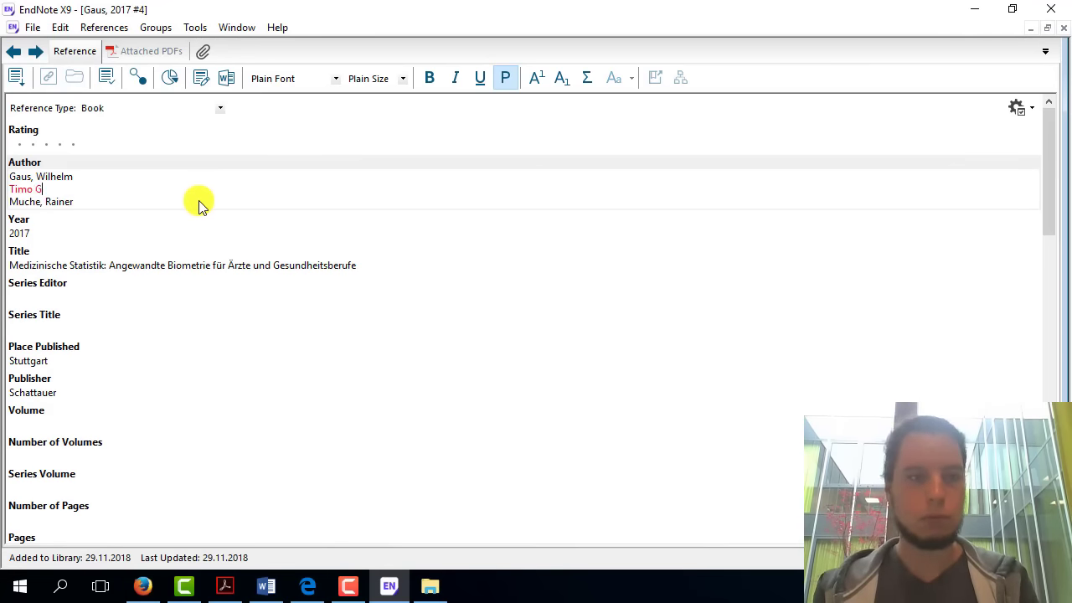
{"action": "type", "text": "uter"}
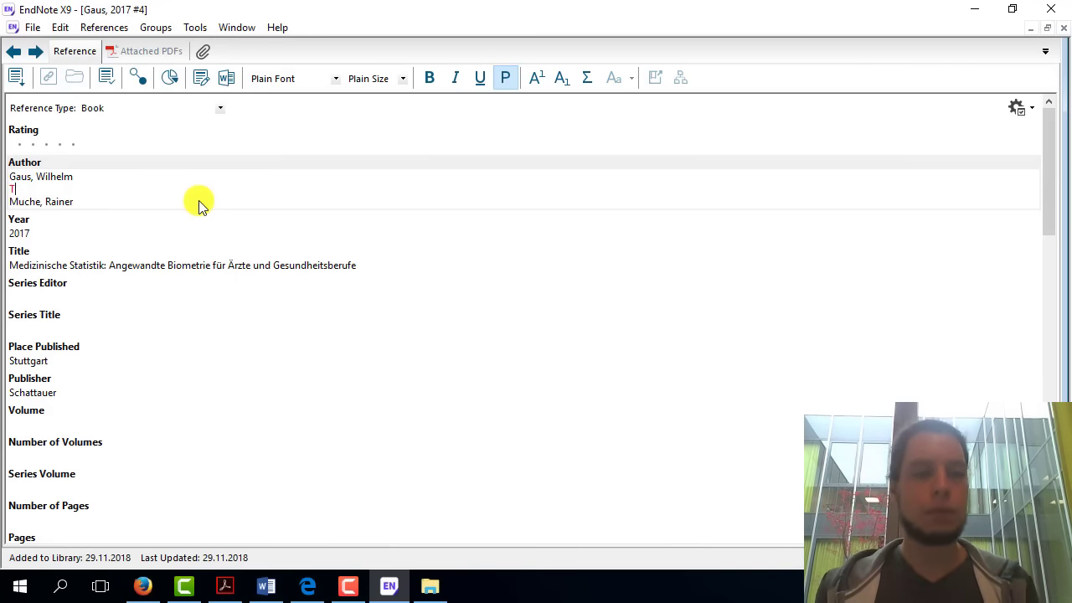
{"action": "key", "text": "BackSpace"}
{"action": "type", "text": "Gau"}
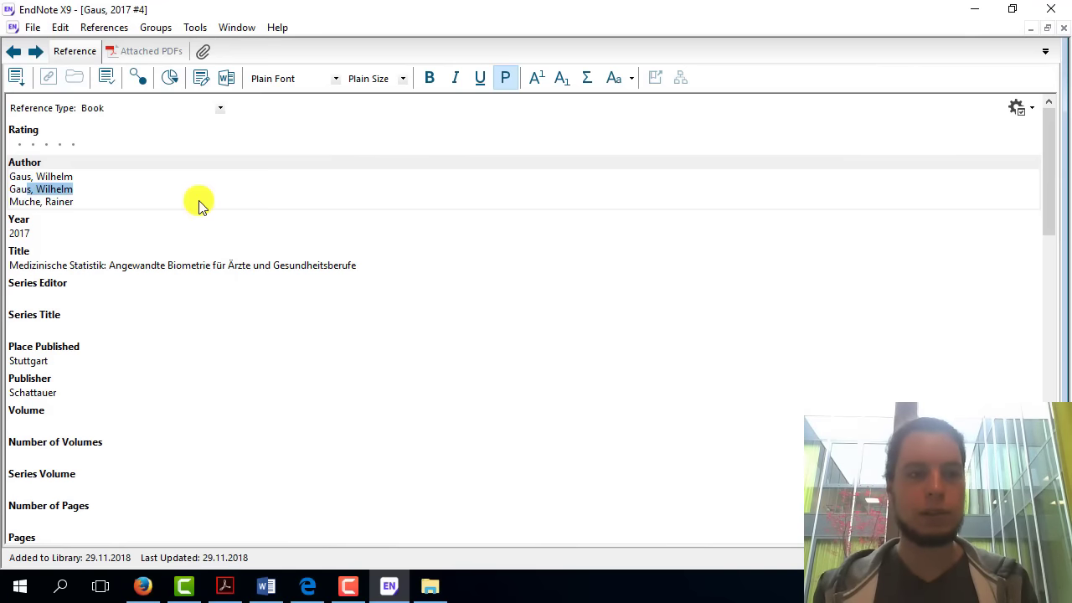
{"action": "type", "text": "s, Wilhelm"}
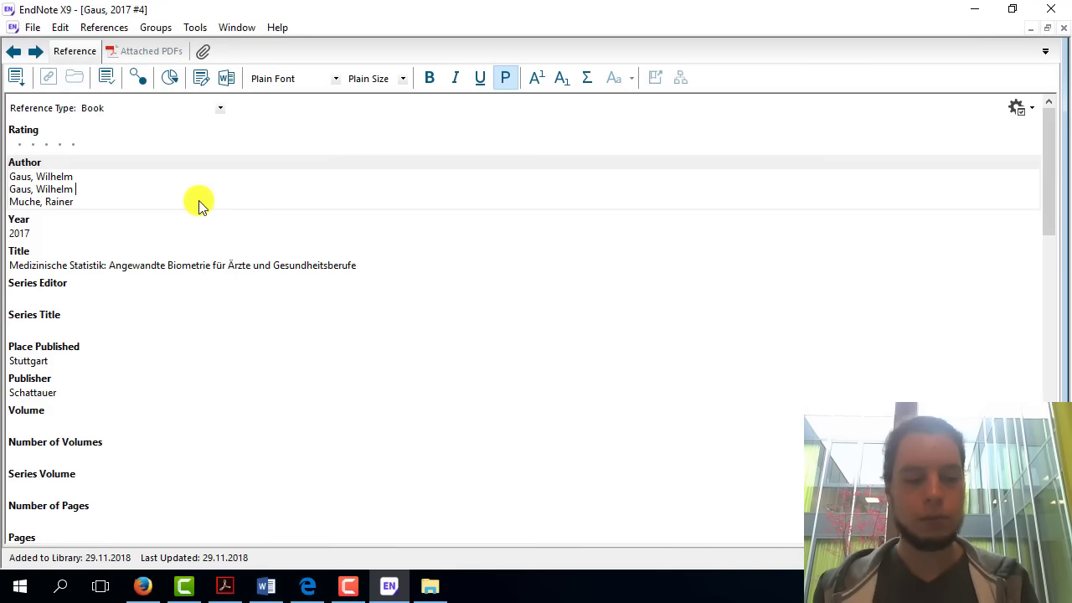
{"action": "type", "text": " Fr"}
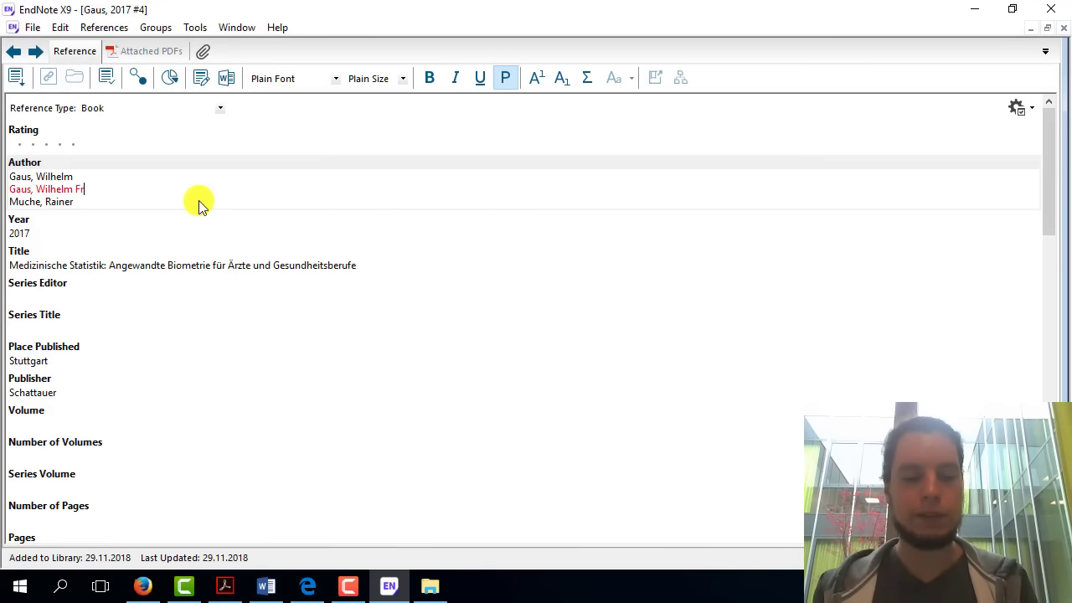
{"action": "type", "text": "anz"}
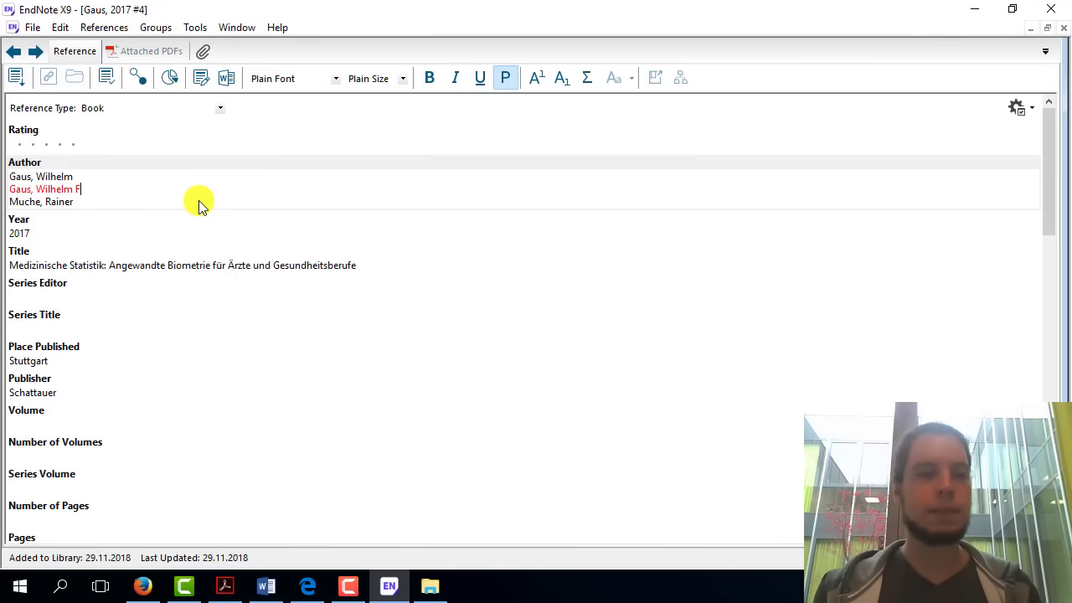
{"action": "key", "text": "BackSpace"}
{"action": "key", "text": "BackSpace"}
{"action": "key", "text": "BackSpace"}
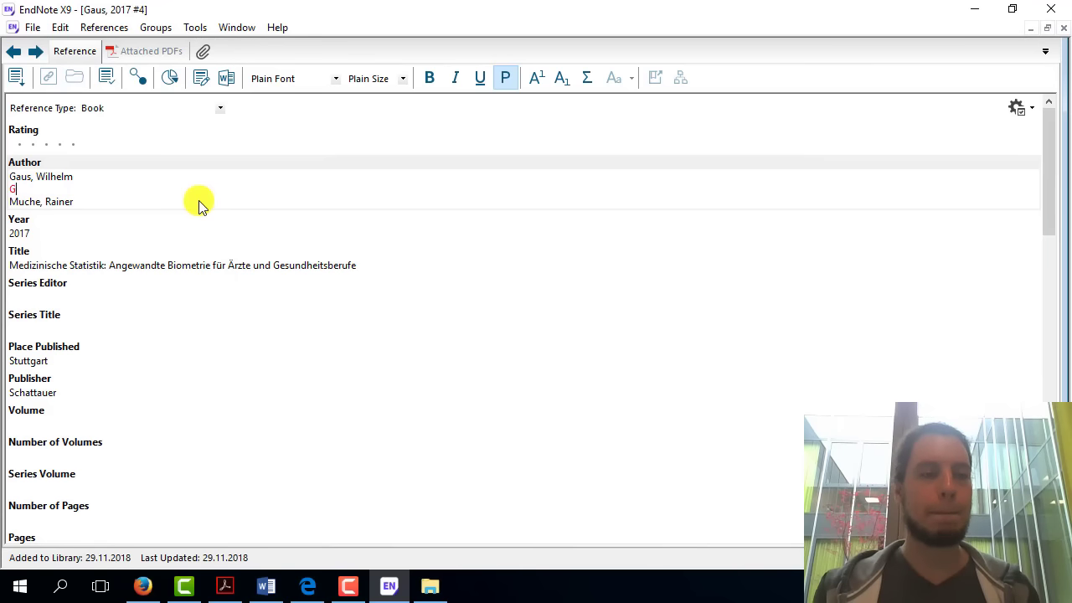
{"action": "key", "text": "BackSpace"}
- Type the new author's given name first, then extend and correct the surname
{"action": "type", "text": "Timo Guter"}
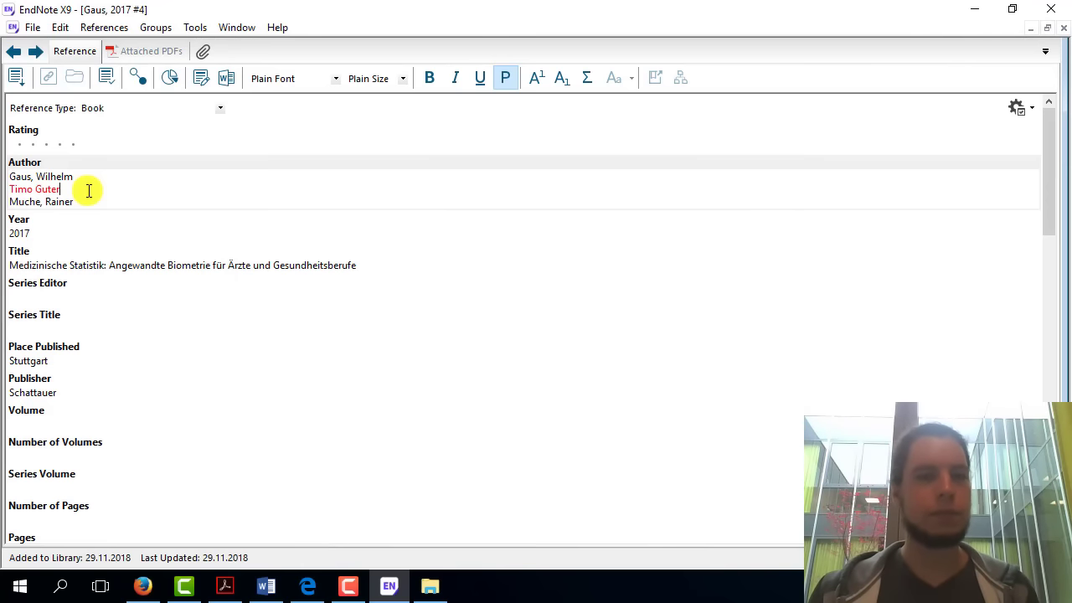
{"action": "key", "text": "BackSpace"}
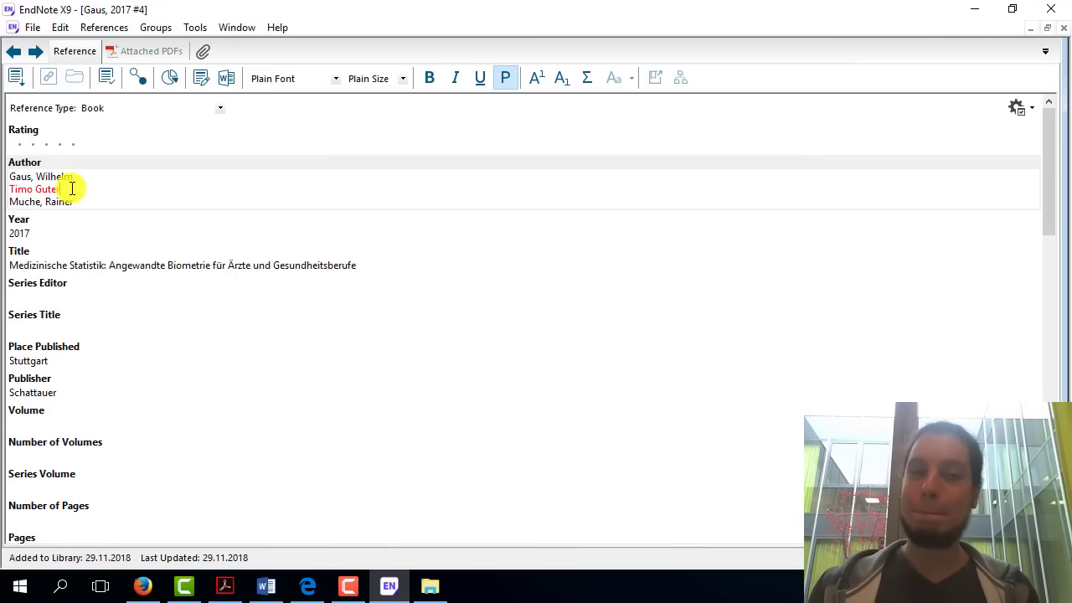
{"action": "type", "text": "r"}
{"action": "double_click", "coordinate": [83, 190]}
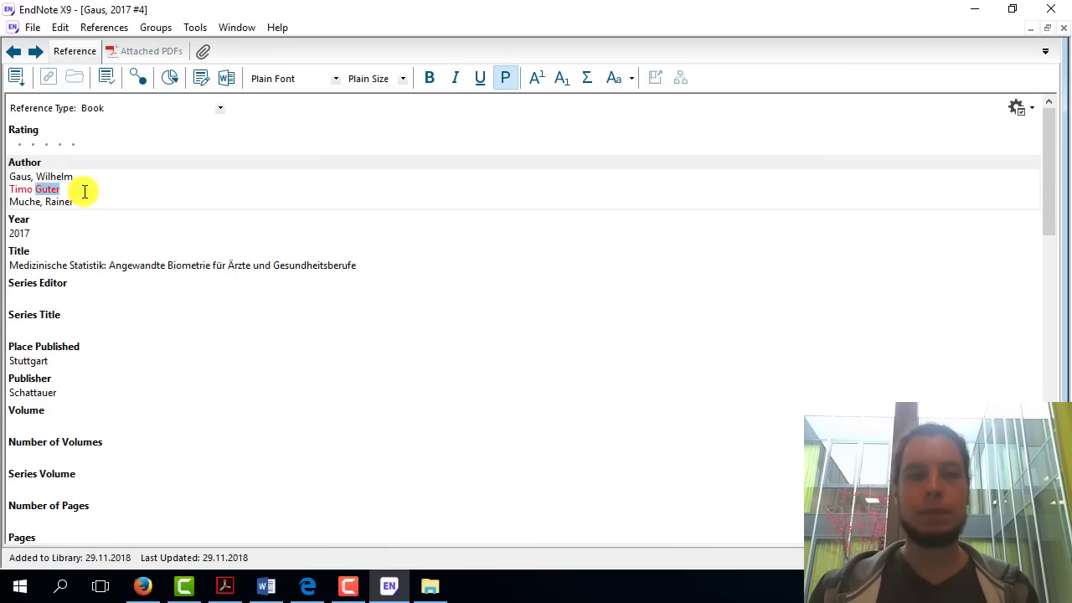
{"action": "left_click", "coordinate": [89, 191]}
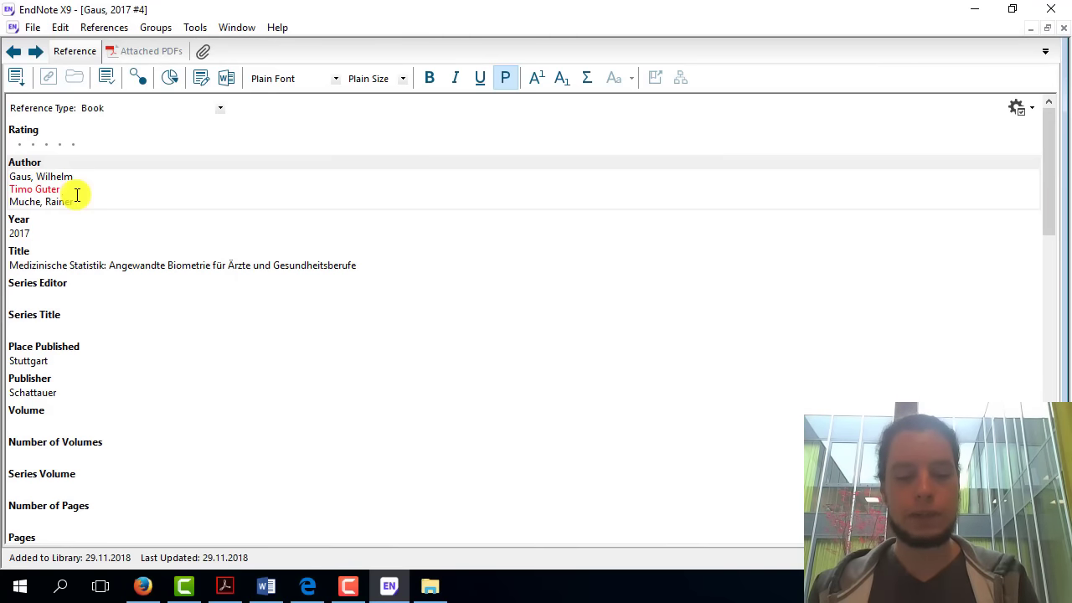
{"action": "type", "text": "mann"}
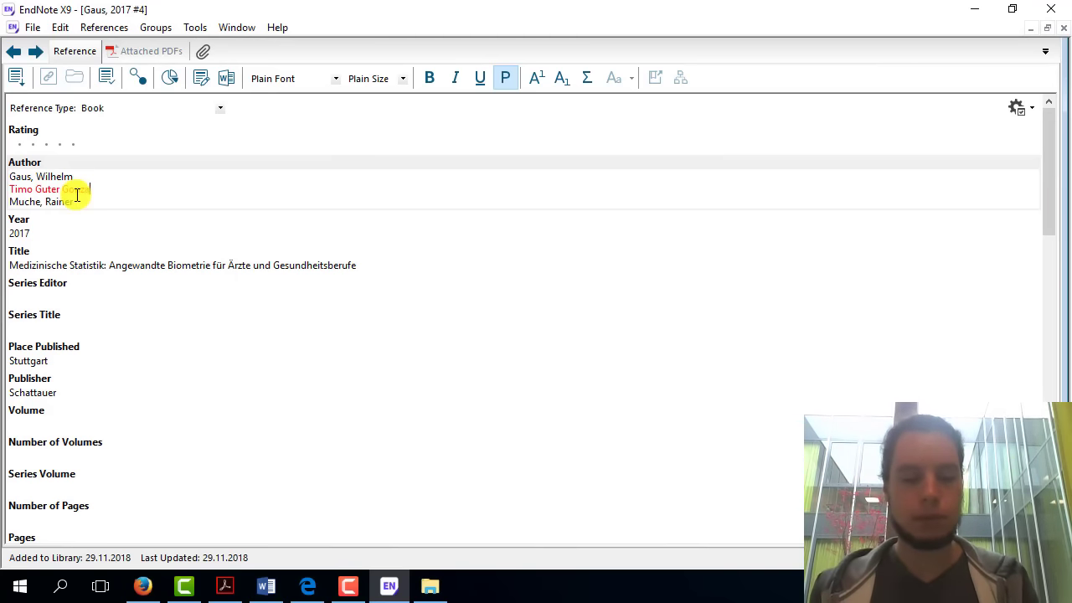
{"action": "type", "text": "le"}
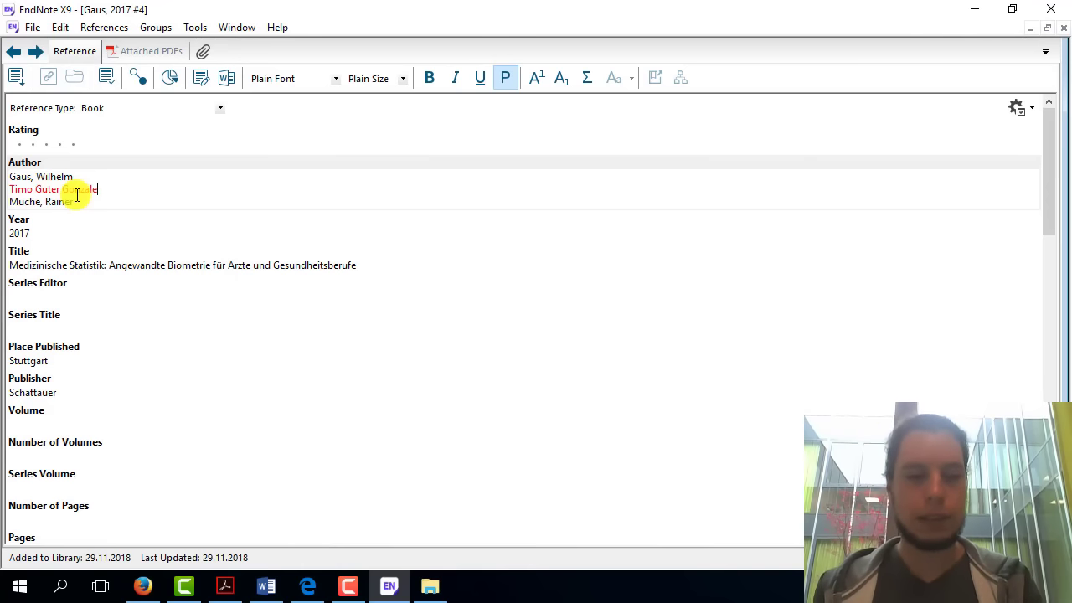
{"action": "type", "text": "z"}
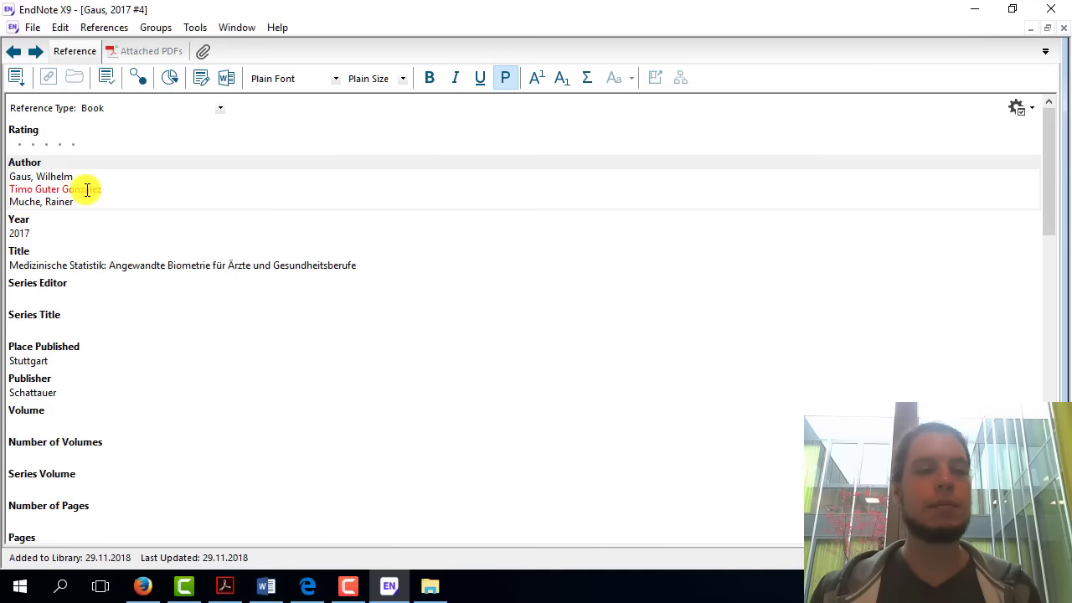
{"action": "double_click", "coordinate": [87, 189]}
{"action": "left_click", "coordinate": [86, 190]}
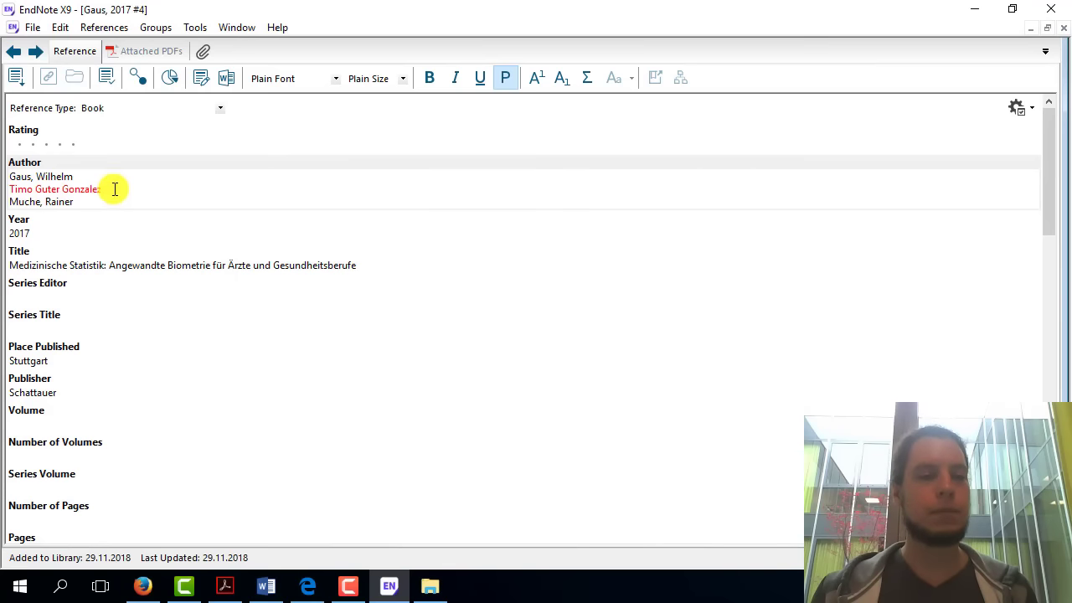
- Retype the inserted author as 'Surname, Given names' and begin 'Bundesag' on a new line below
{"action": "left_click_drag", "start_coordinate": [115, 189], "coordinate": [10, 189]}
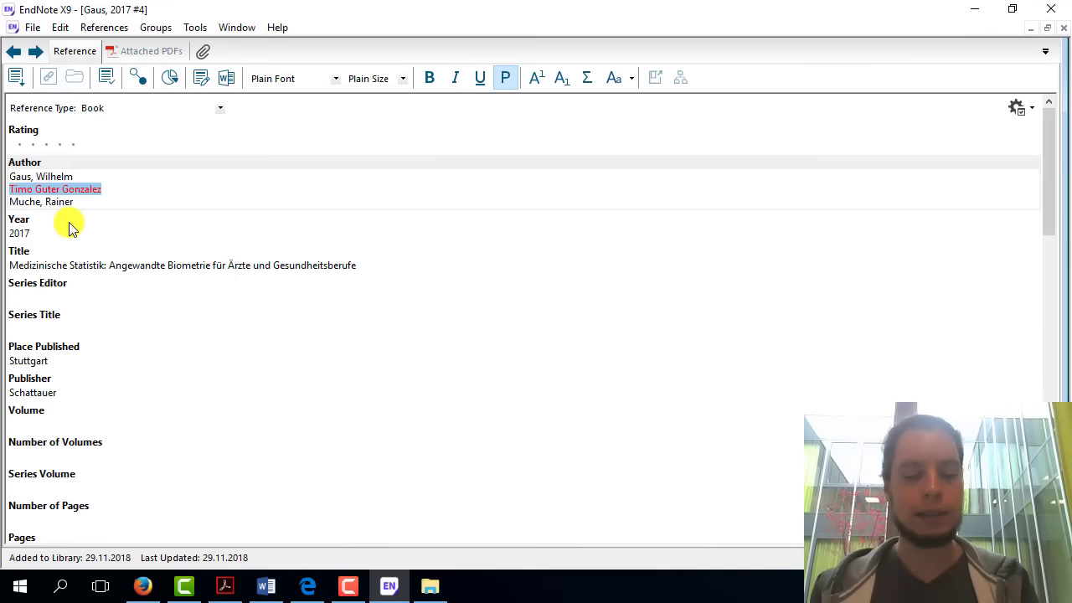
{"action": "type", "text": "Guter Gonz"}
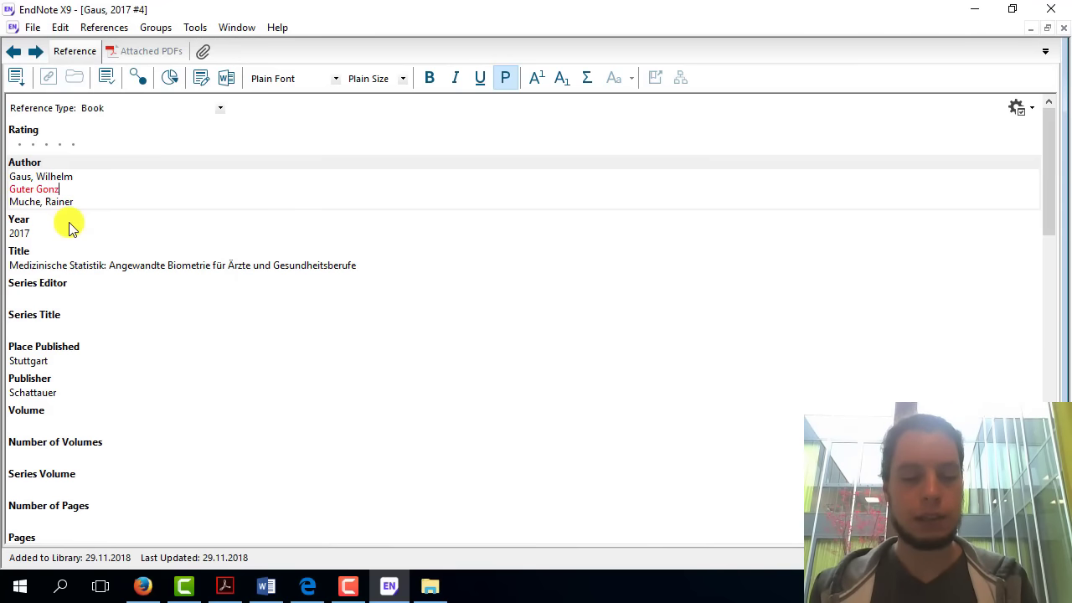
{"action": "type", "text": "alez, "}
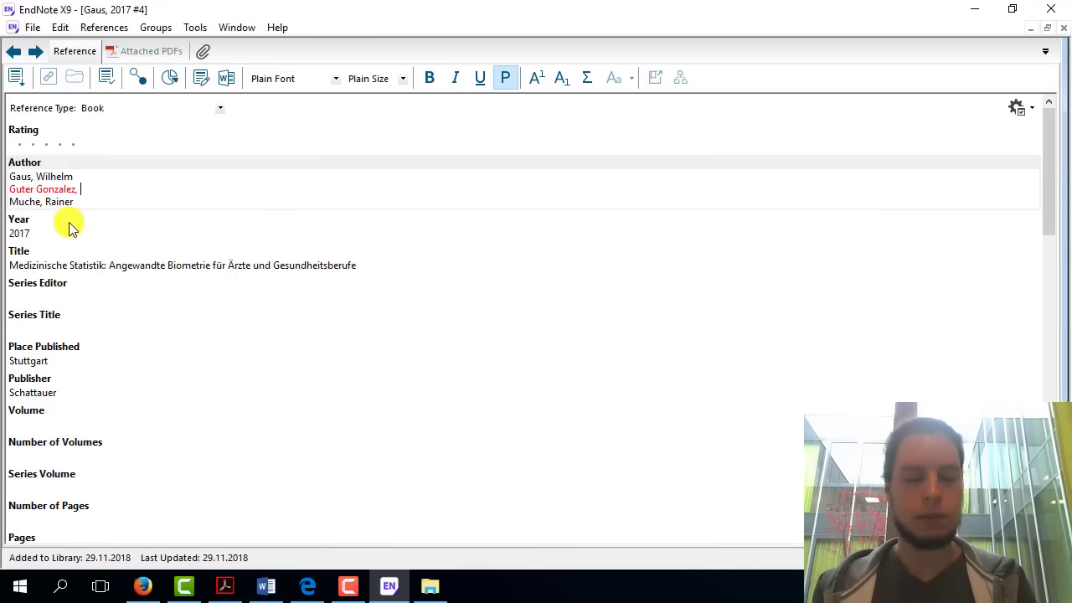
{"action": "type", "text": "Timo Herbert "}
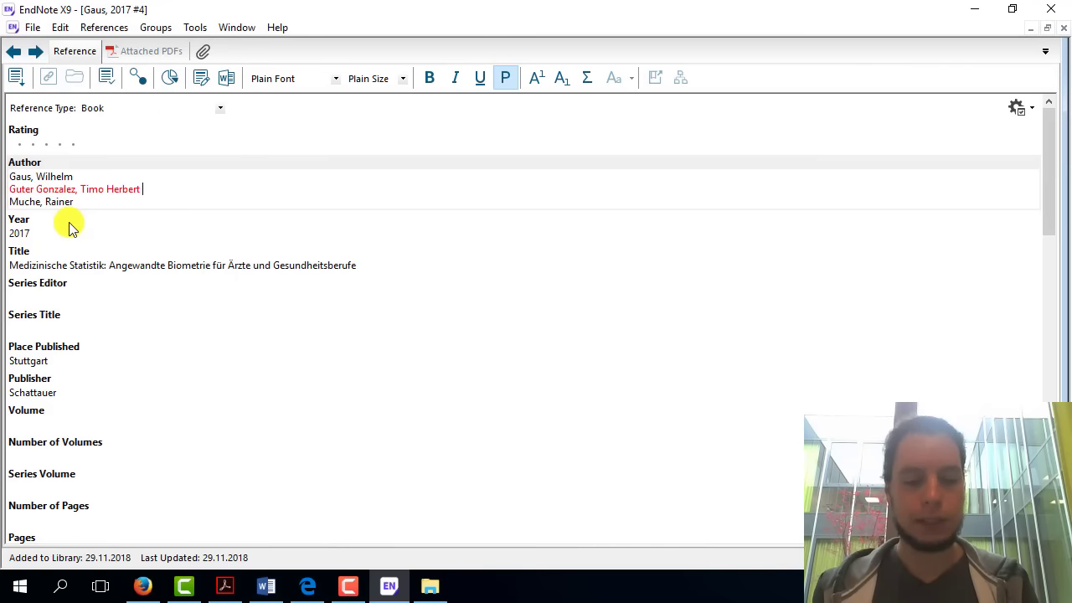
{"action": "type", "text": "Friedrich"}
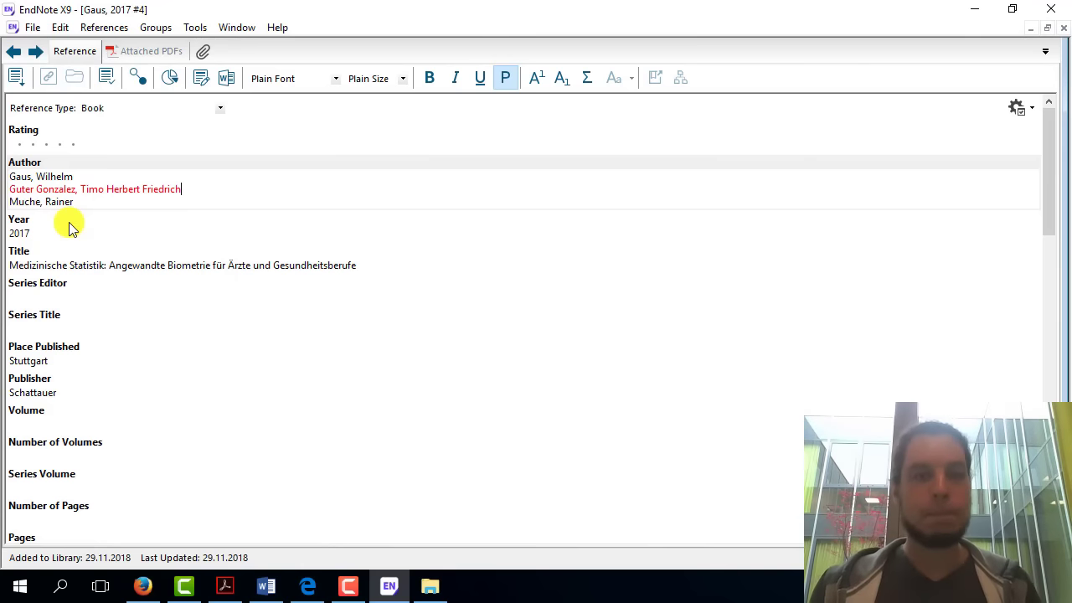
{"action": "left_click_drag", "start_coordinate": [76, 189], "coordinate": [7, 188]}
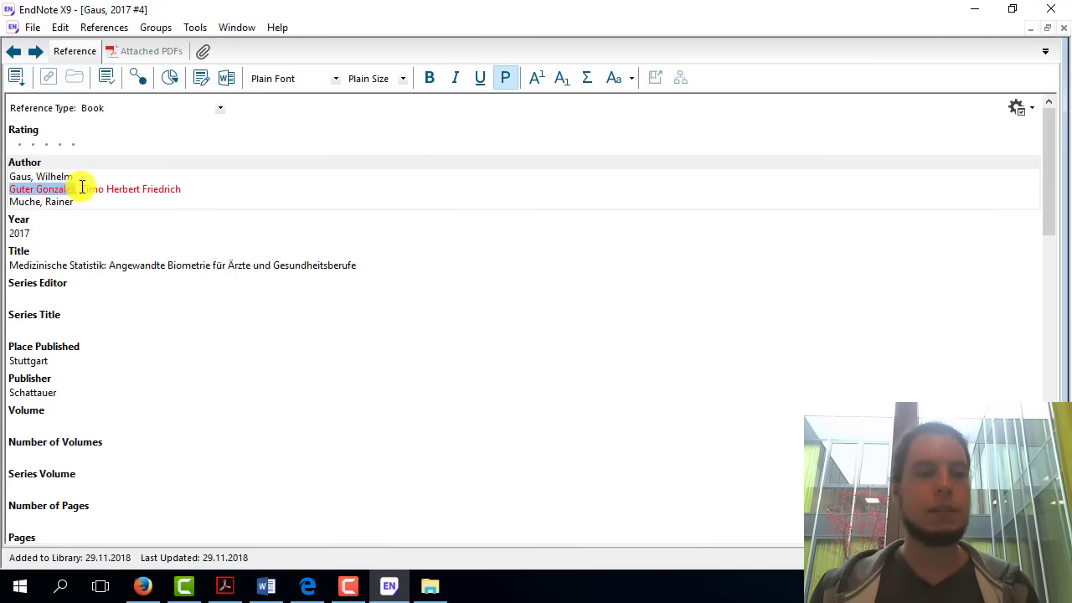
{"action": "left_click_drag", "start_coordinate": [80, 190], "coordinate": [186, 189]}
{"action": "left_click", "coordinate": [205, 191]}
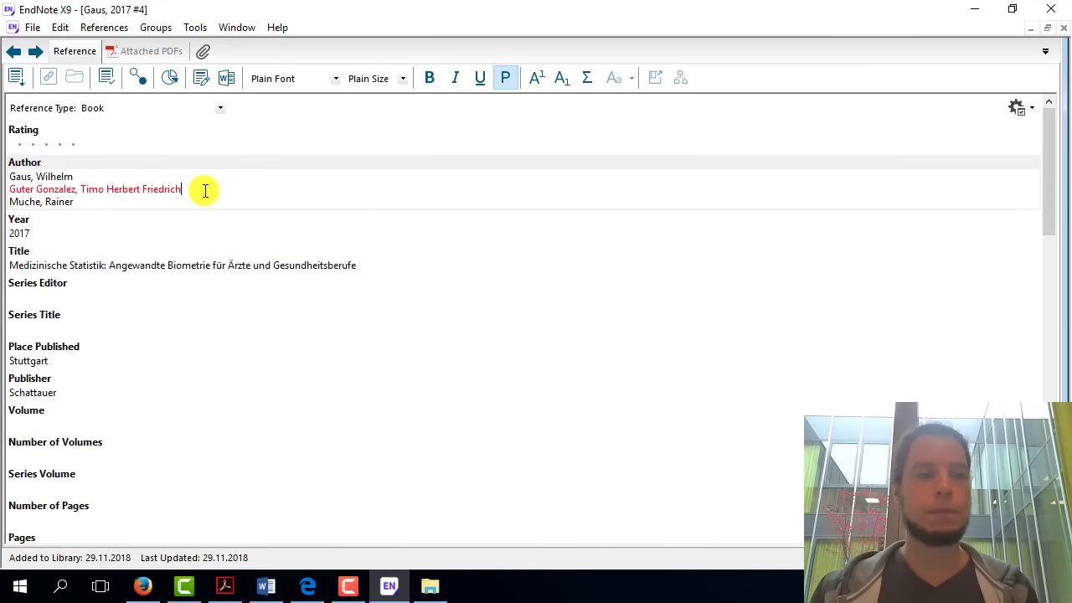
{"action": "key", "text": "Return"}
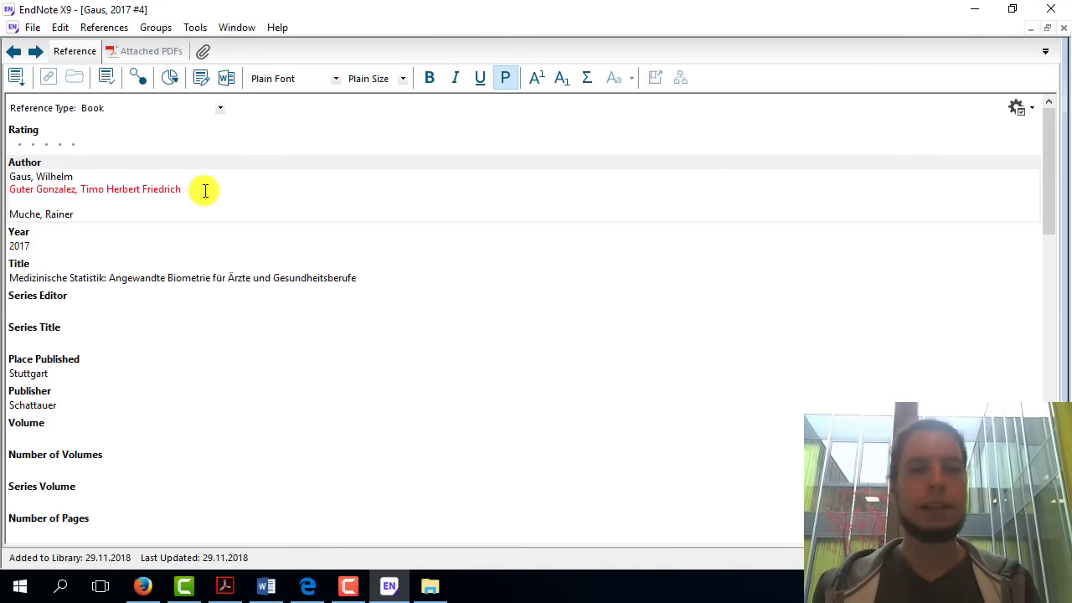
{"action": "type", "text": "Bunde"}
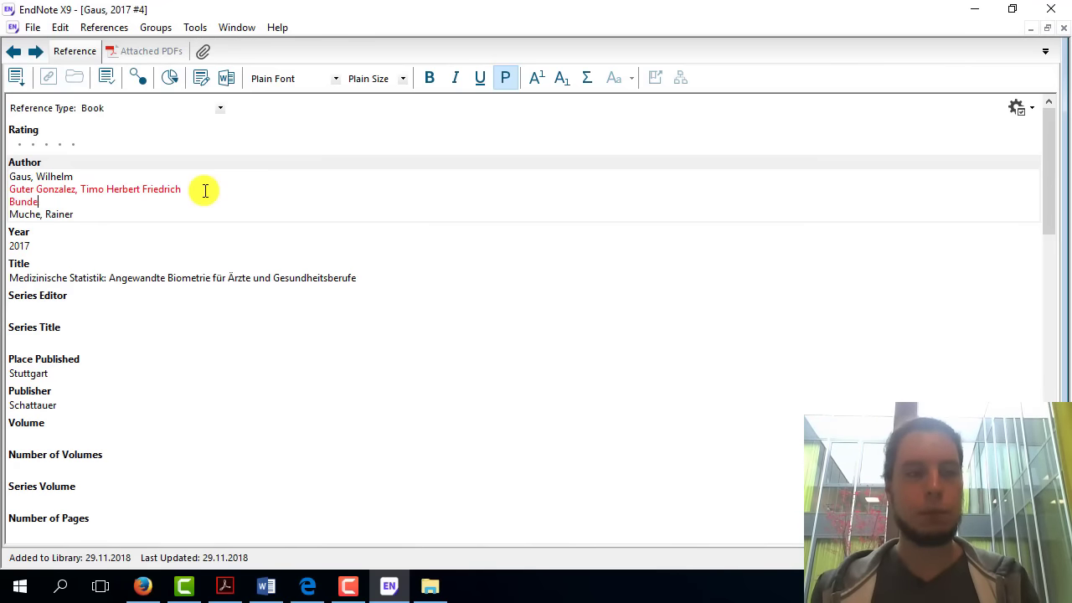
{"action": "type", "text": "sagentur für Arbeit"}
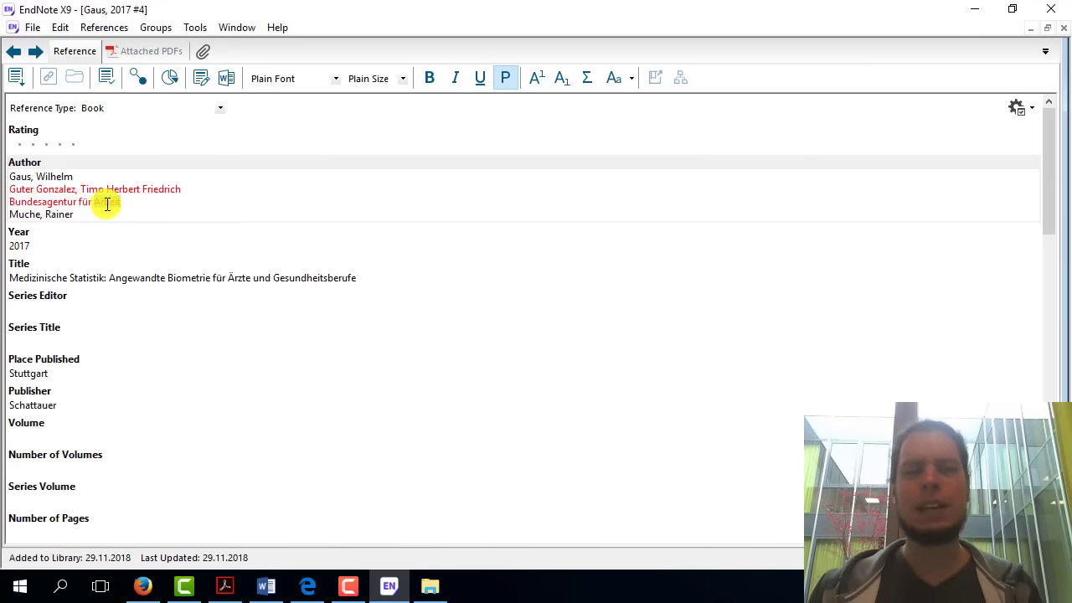
- Complete 'Bundesagentur für Arbeit' with a trailing comma, then select both added author lines
{"action": "double_click", "coordinate": [108, 203]}
{"action": "left_click", "coordinate": [145, 203]}
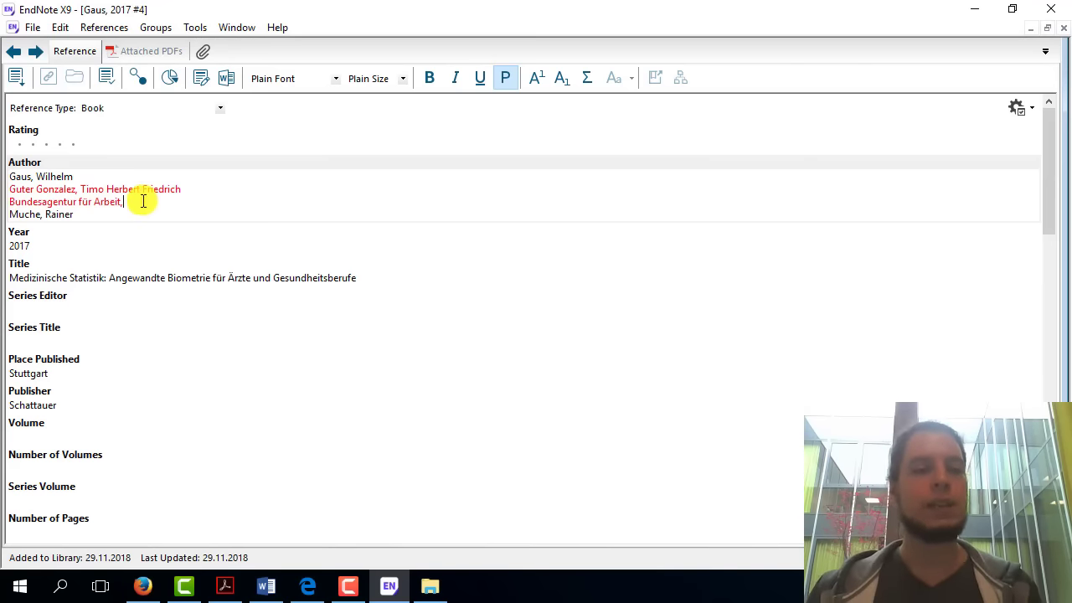
{"action": "left_click_drag", "start_coordinate": [122, 202], "coordinate": [9, 204]}
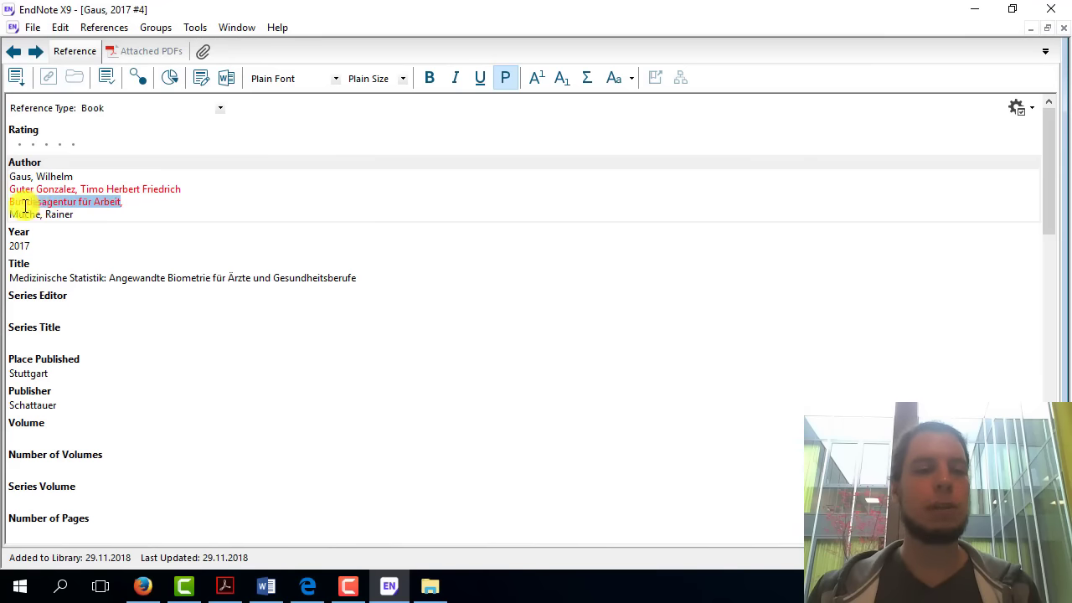
{"action": "left_click", "coordinate": [135, 204]}
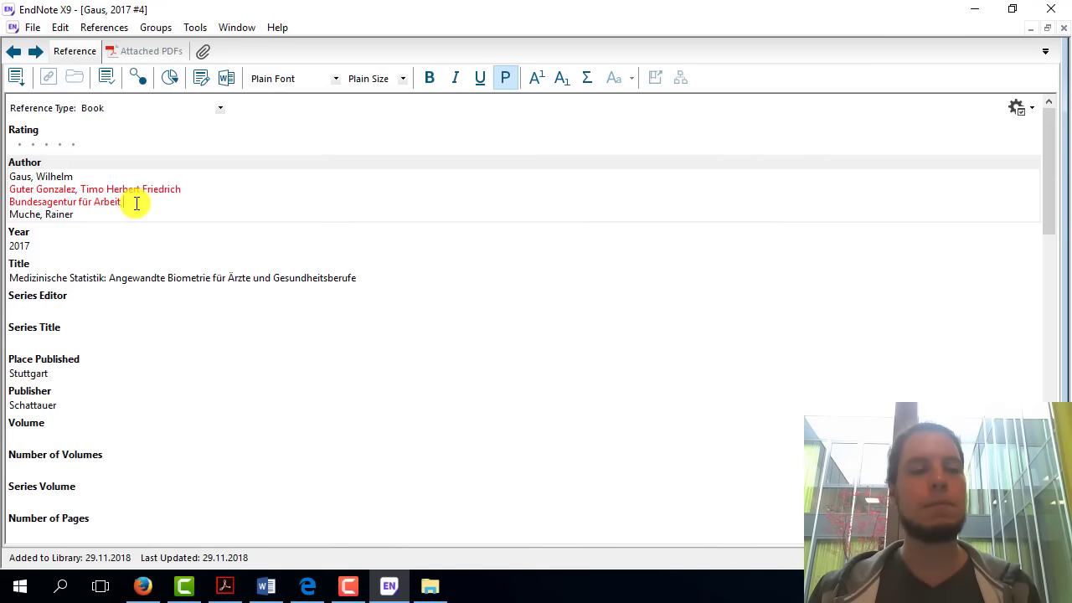
{"action": "type", "text": ","}
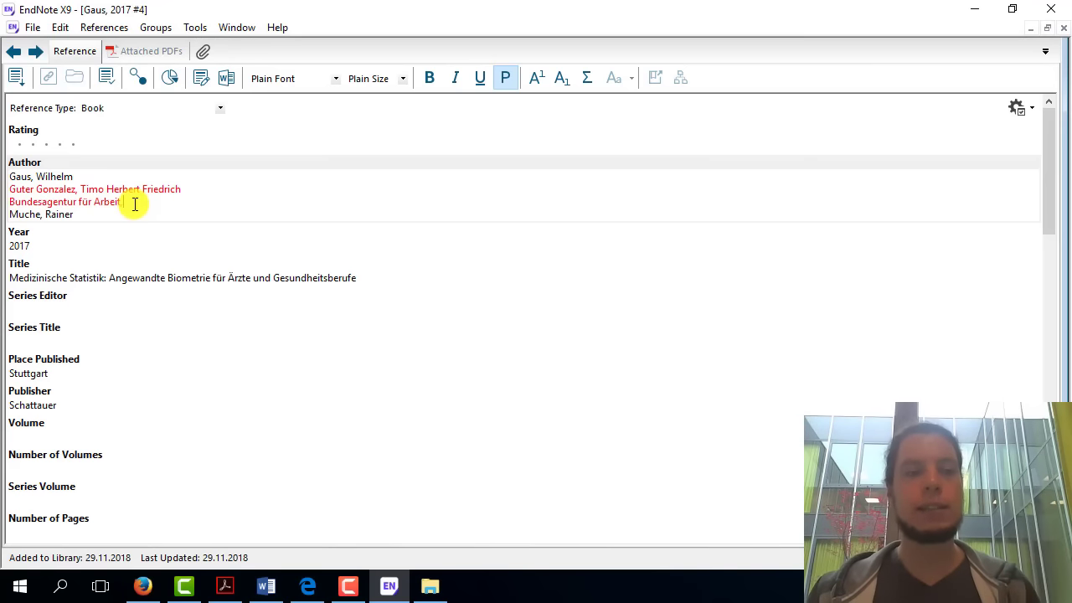
{"action": "left_click_drag", "start_coordinate": [106, 203], "coordinate": [130, 204]}
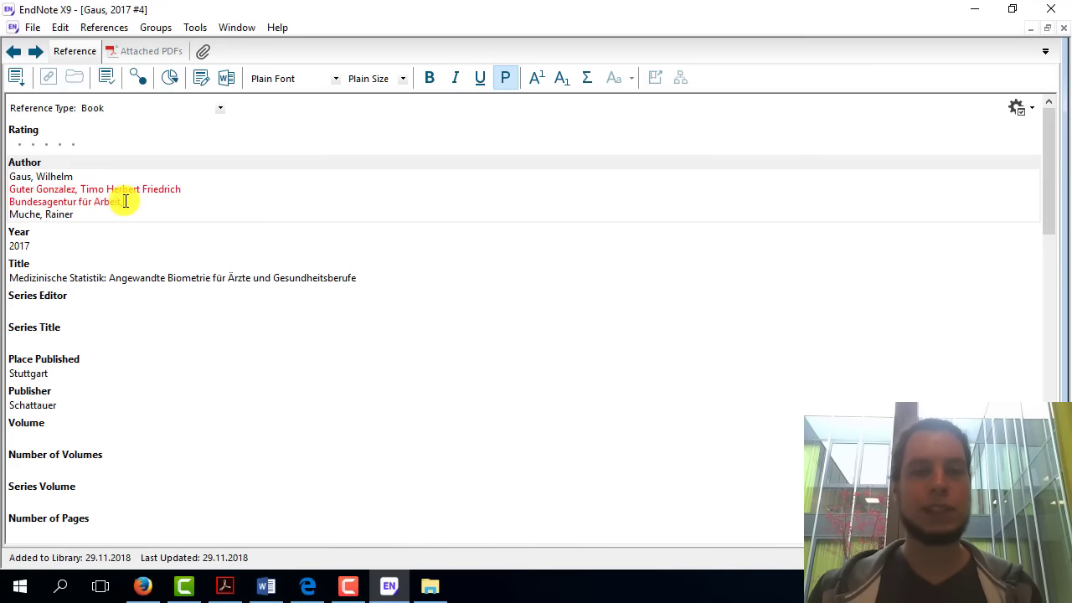
{"action": "left_click_drag", "start_coordinate": [159, 204], "coordinate": [12, 186]}
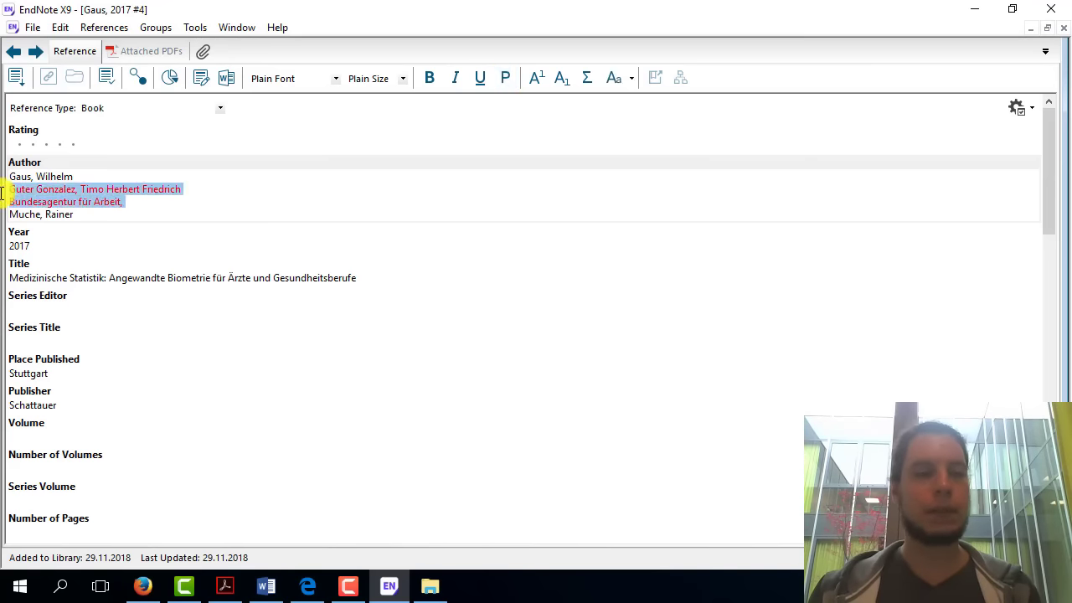
- Delete the two added author lines and type a third author followed by '/ Muche, Rainer'
{"action": "key", "text": "Delete"}
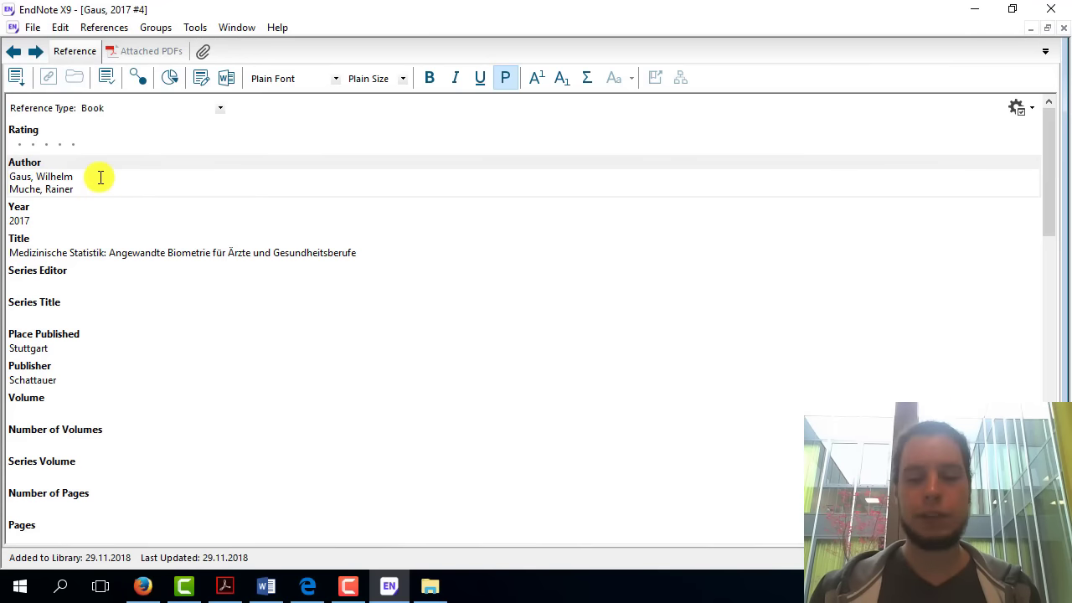
{"action": "key", "text": "Return"}
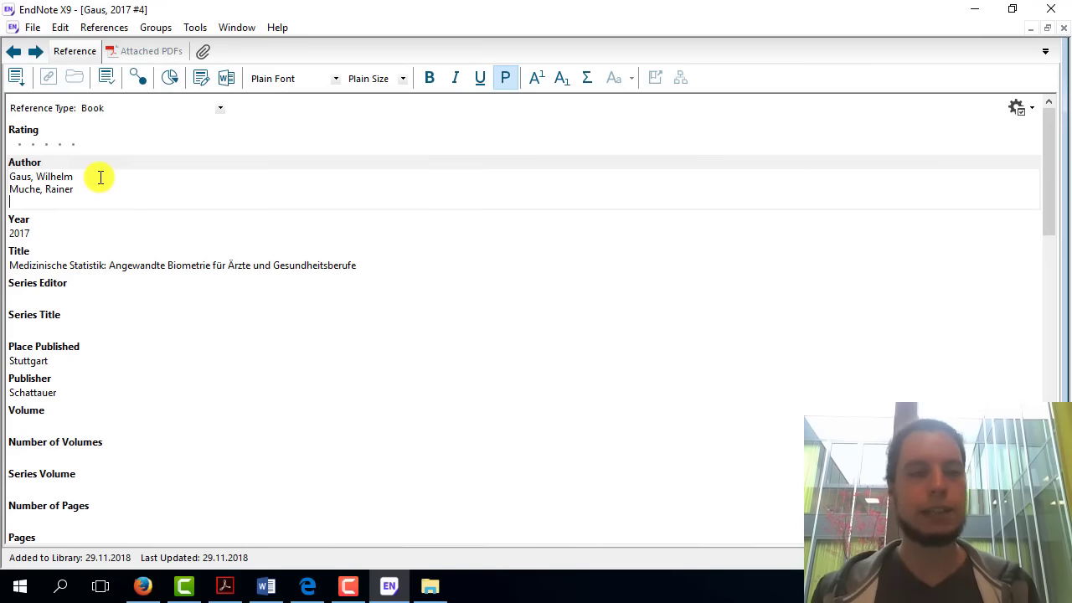
{"action": "type", "text": "Guter, Tim"}
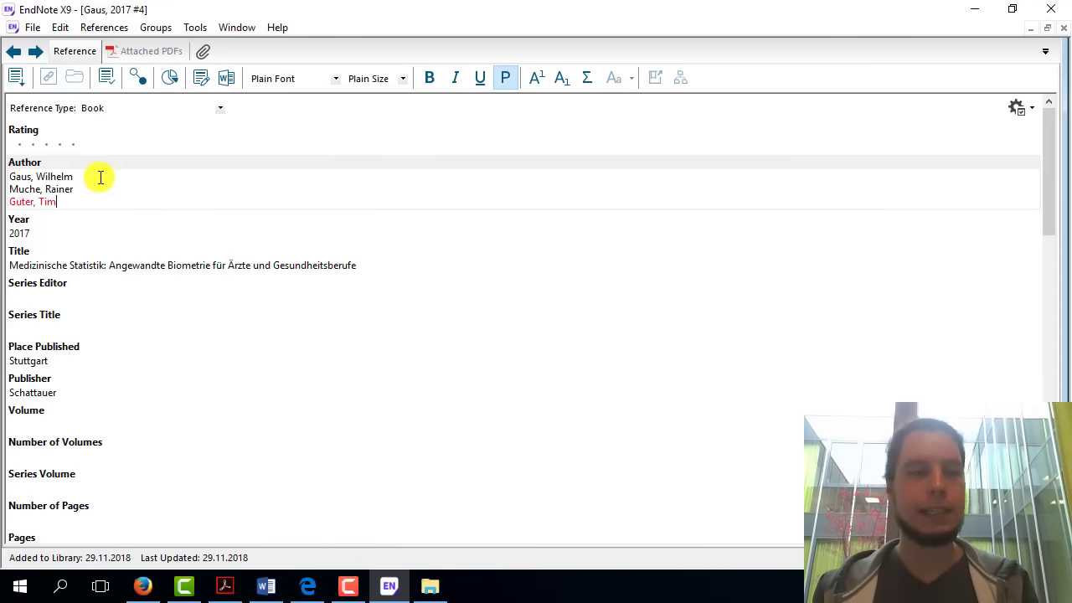
{"action": "type", "text": "o"}
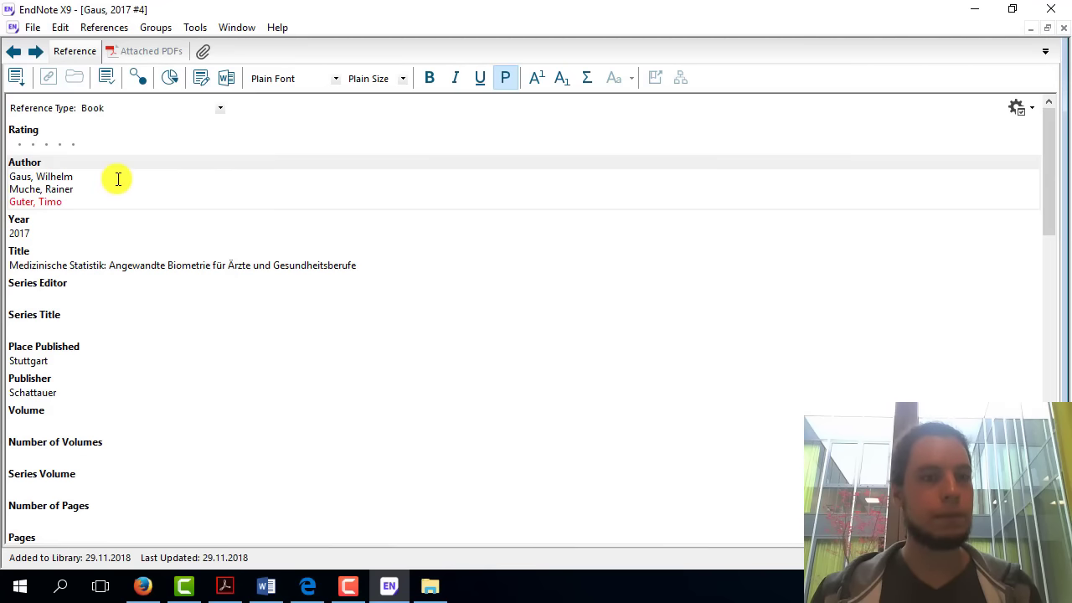
{"action": "type", "text": "/ "}
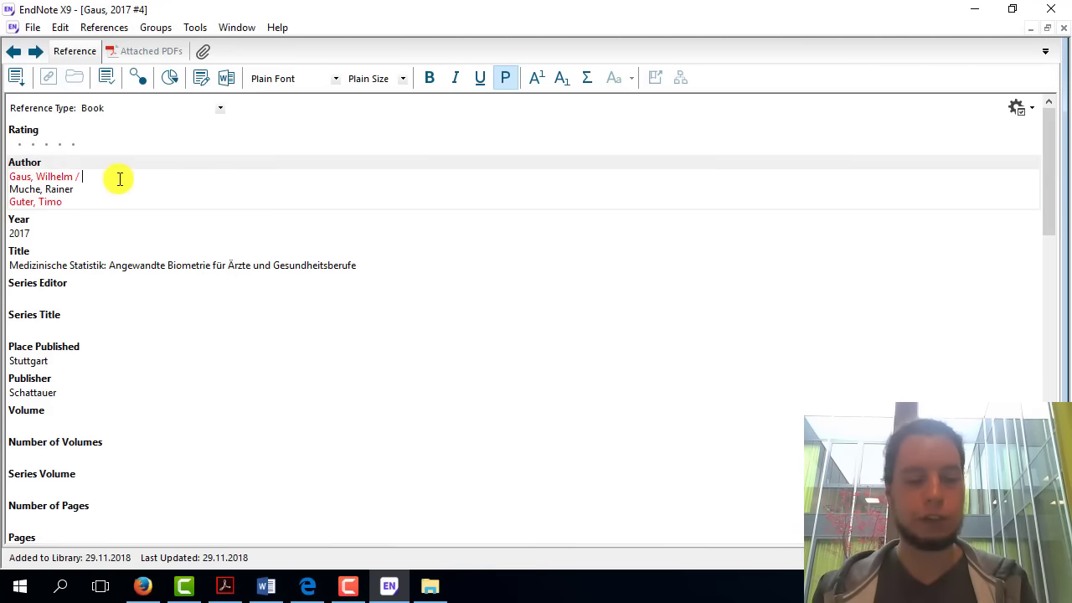
{"action": "type", "text": "Muche, Rainer"}
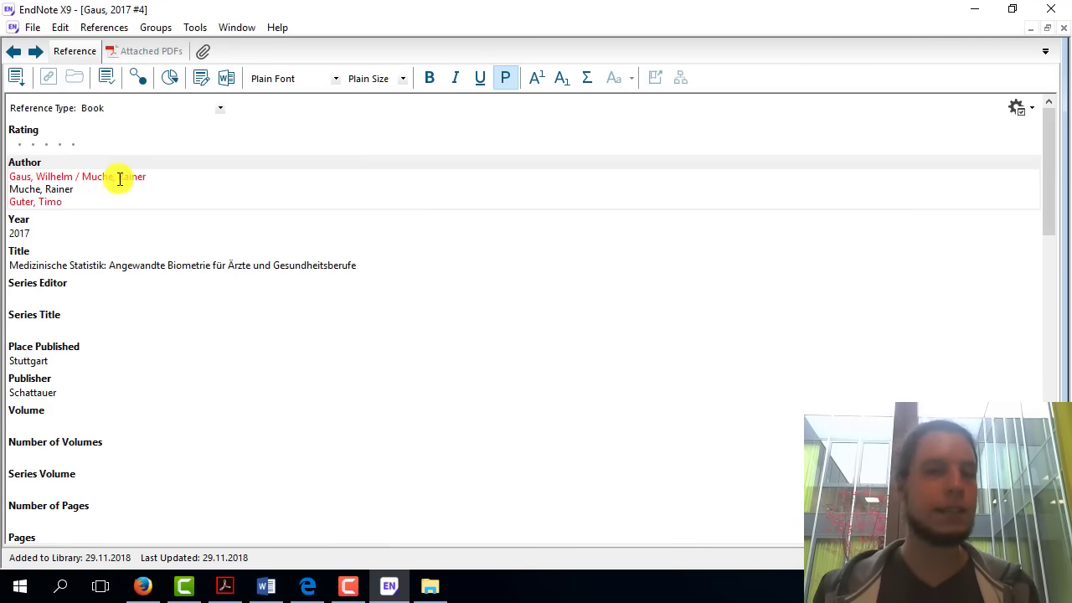
- Strip the stray Muche text and slash after Gaus, Wilhelm, and delete the third author
{"action": "key", "text": "BackSpace"}
{"action": "key", "text": "BackSpace"}
{"action": "key", "text": "BackSpace"}
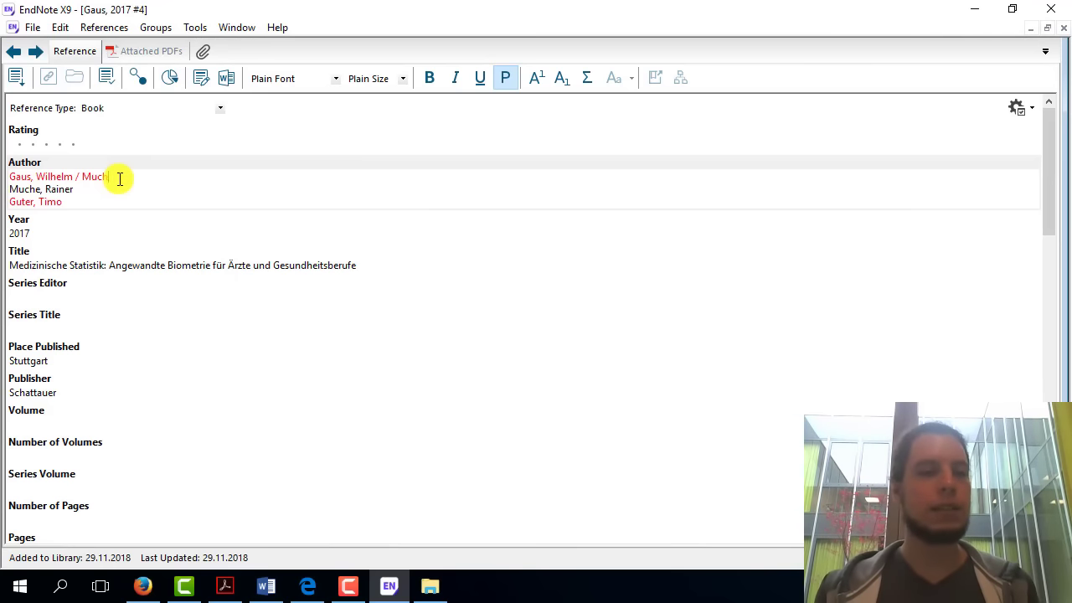
{"action": "key", "text": "BackSpace"}
{"action": "key", "text": "BackSpace"}
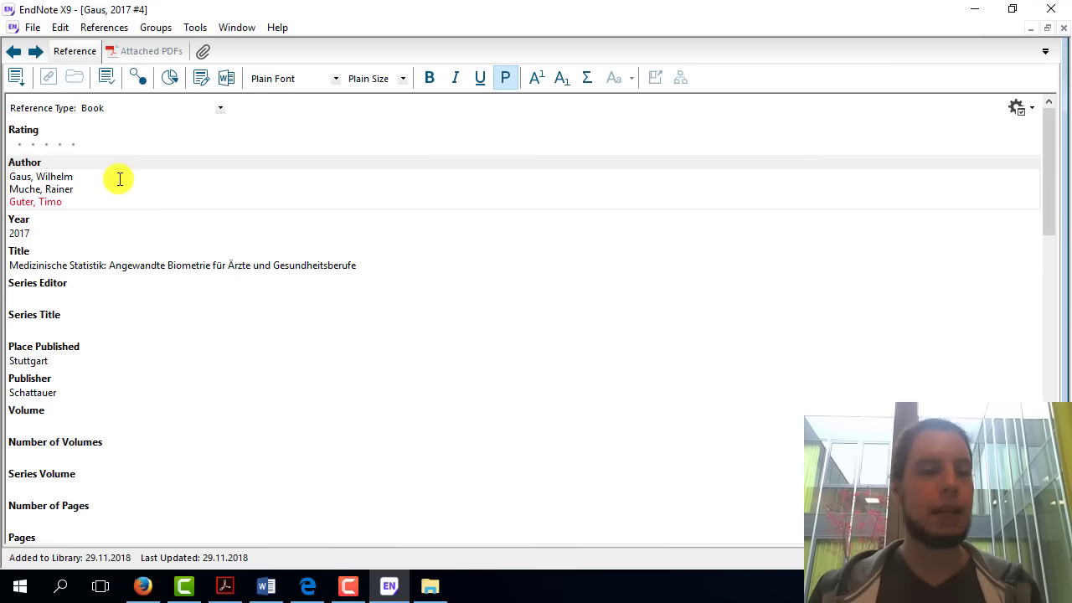
{"action": "left_click_drag", "start_coordinate": [61, 202], "coordinate": [10, 202]}
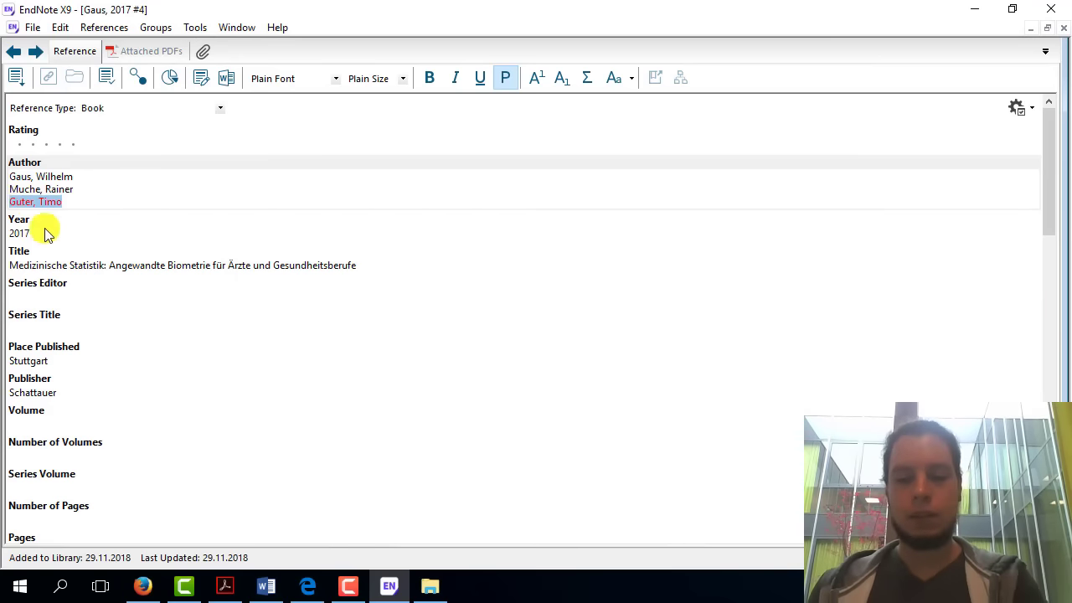
{"action": "key", "text": "BackSpace"}
{"action": "key", "text": "BackSpace"}
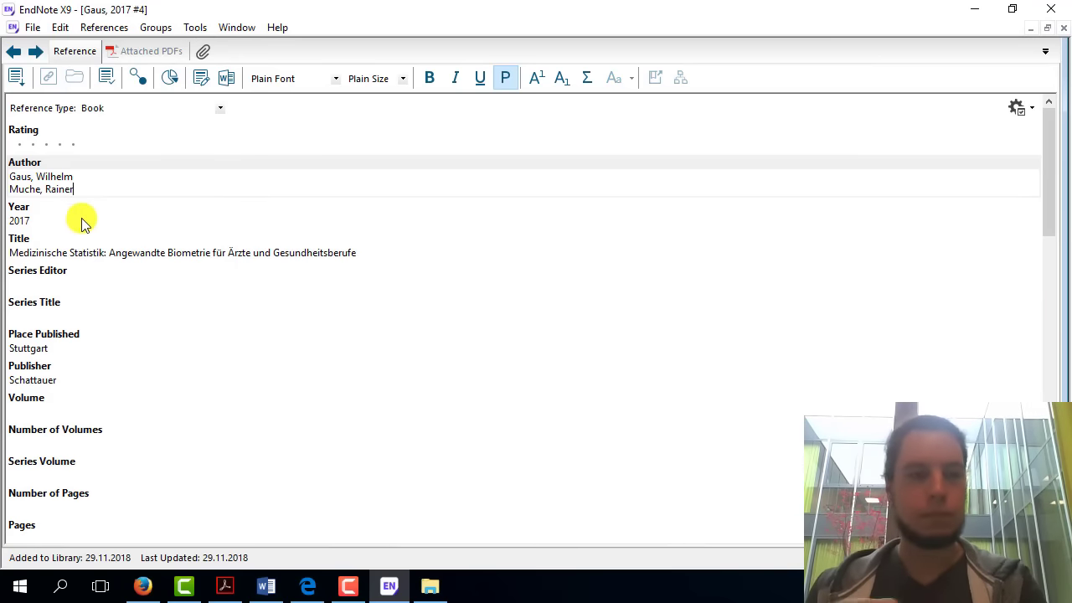
{"action": "left_click", "coordinate": [7, 189]}
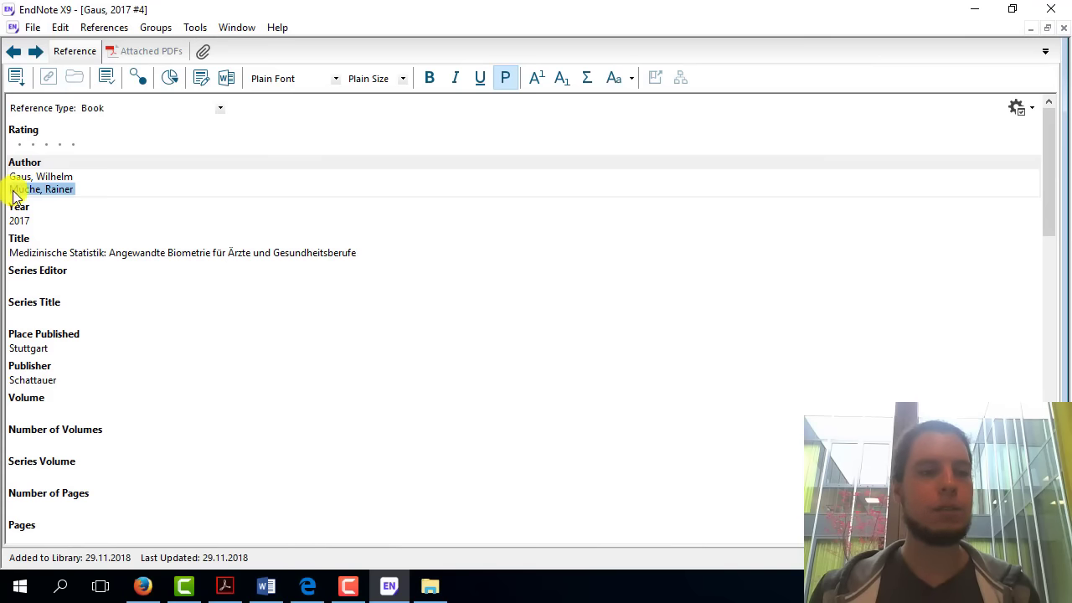
{"action": "left_click", "coordinate": [62, 211]}
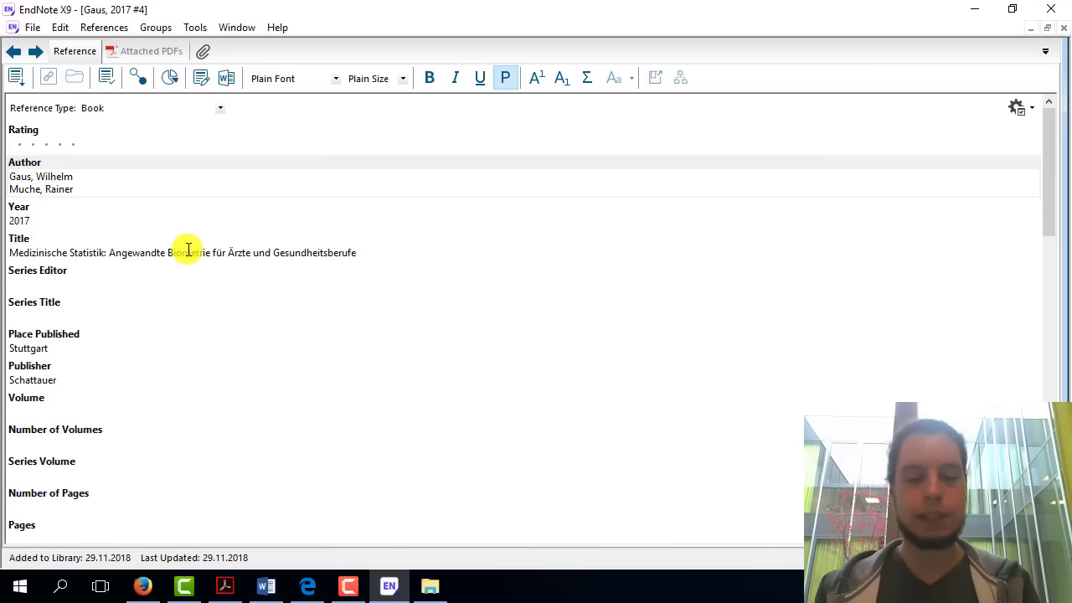
{"action": "type", "text": "Prof. "}
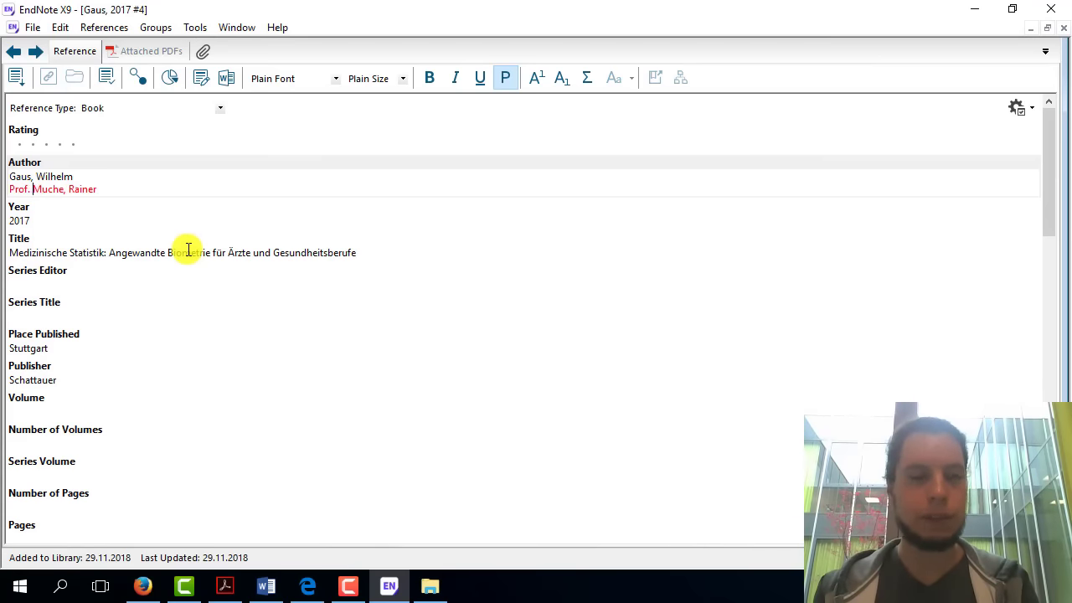
{"action": "type", "text": "Dr."}
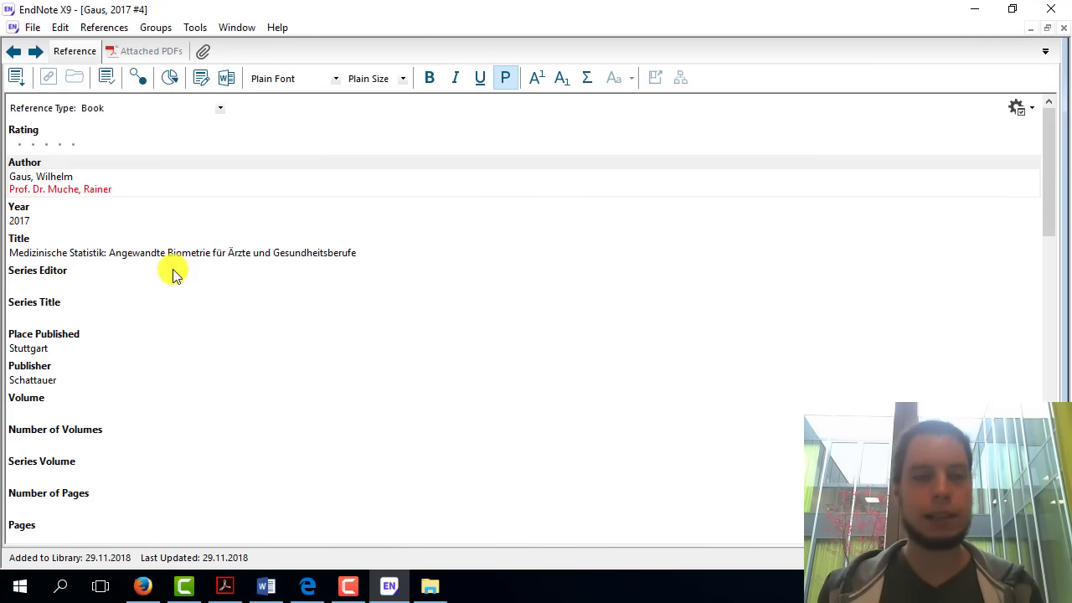
{"action": "key", "text": "BackSpace"}
{"action": "key", "text": "BackSpace"}
{"action": "key", "text": "BackSpace"}
{"action": "key", "text": "BackSpace"}
{"action": "key", "text": "BackSpace"}
{"action": "key", "text": "BackSpace"}
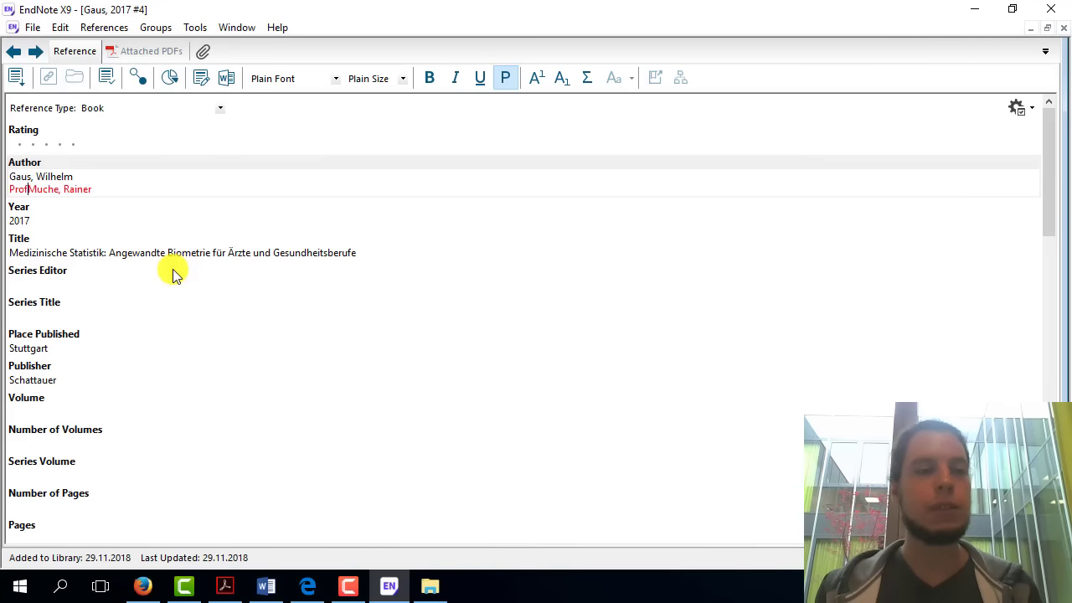
{"action": "key", "text": "BackSpace"}
{"action": "key", "text": "BackSpace"}
{"action": "key", "text": "BackSpace"}
{"action": "key", "text": "BackSpace"}
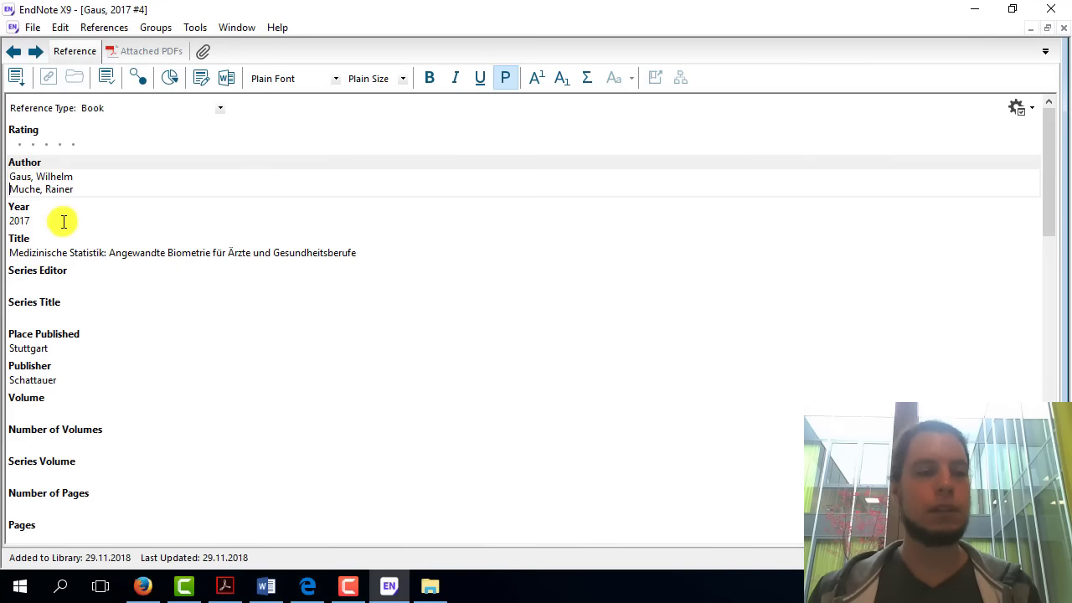
{"action": "left_click", "coordinate": [63, 221]}
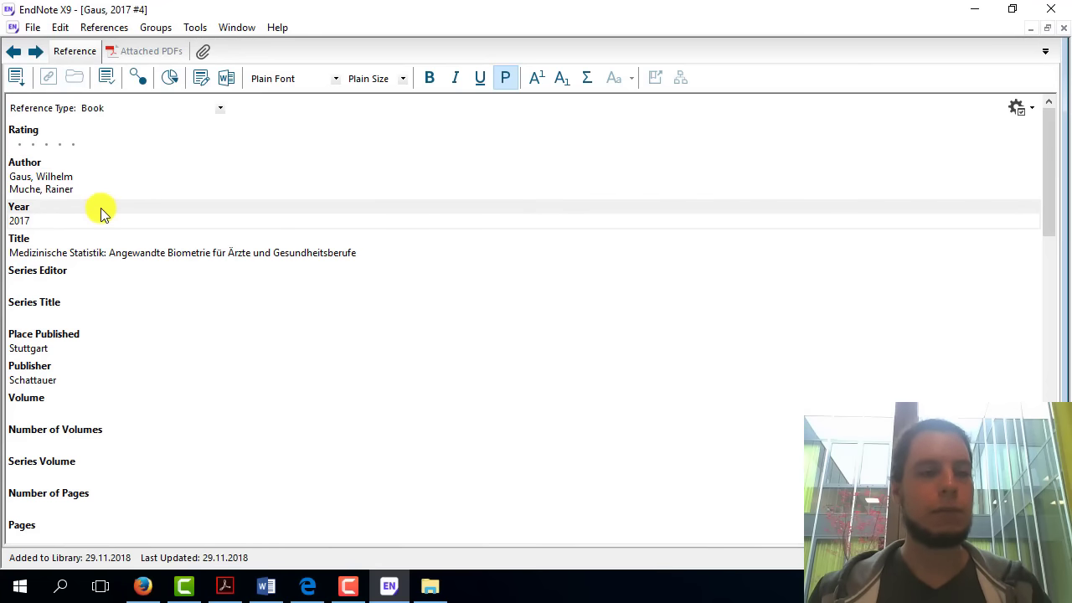
{"action": "left_click_drag", "start_coordinate": [96, 189], "coordinate": [6, 175]}
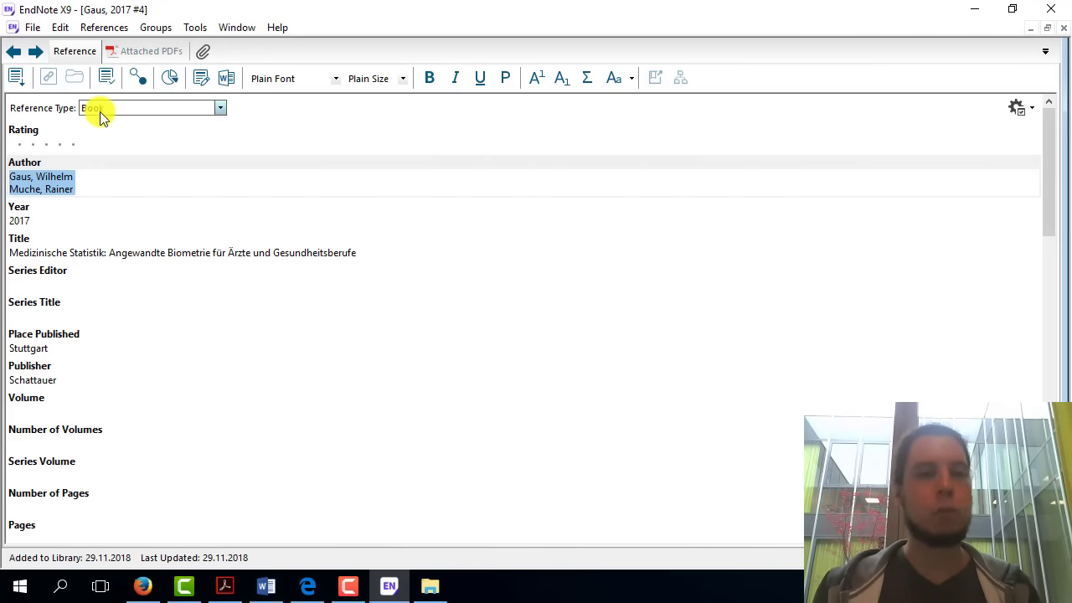
{"action": "left_click", "coordinate": [90, 189]}
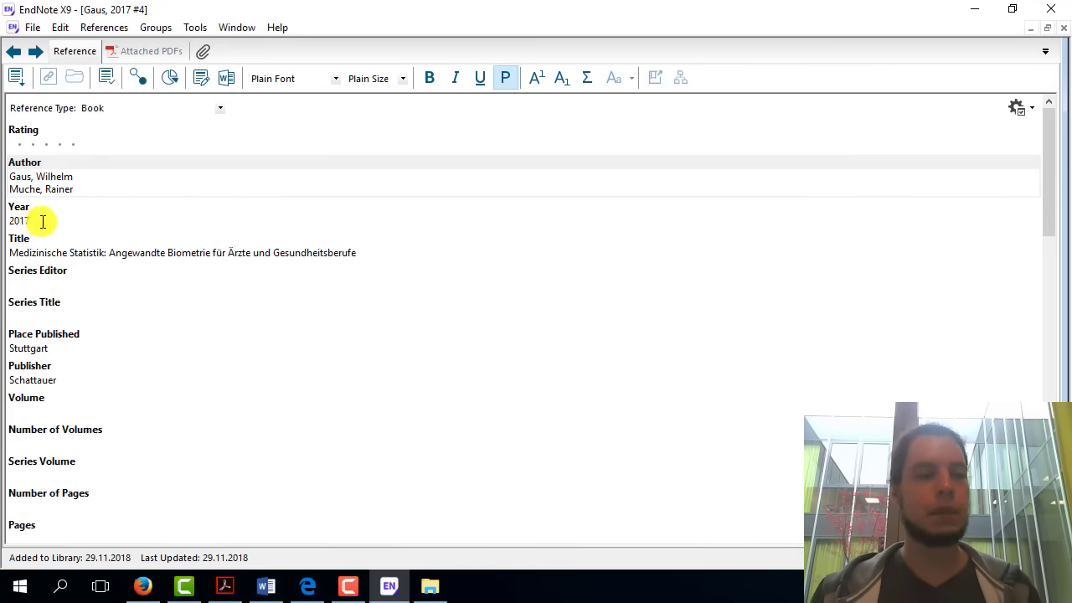
{"action": "left_click_drag", "start_coordinate": [42, 221], "coordinate": [7, 221]}
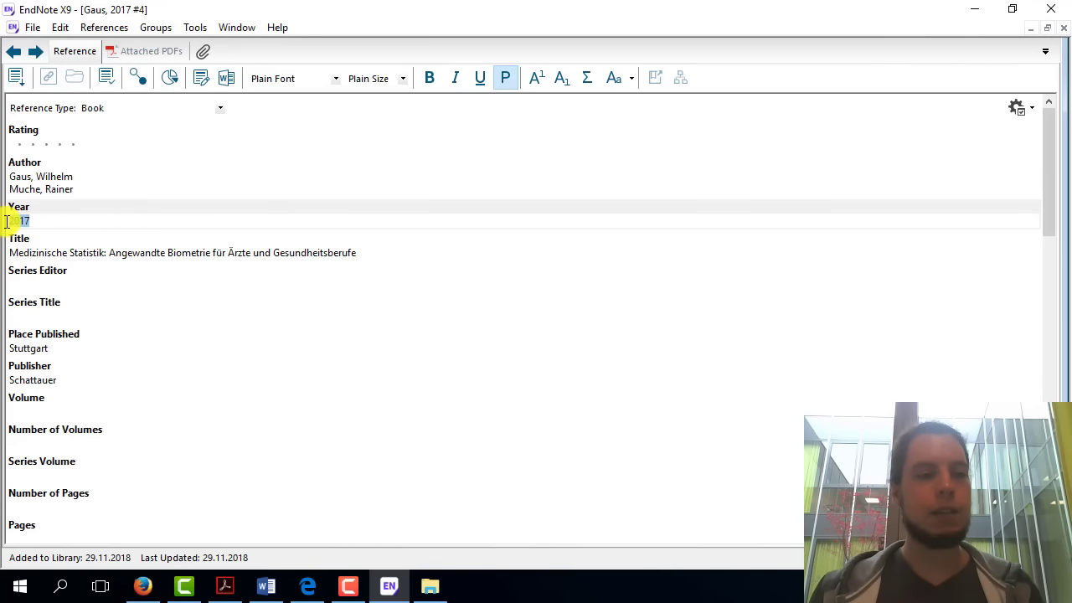
{"action": "left_click", "coordinate": [38, 220]}
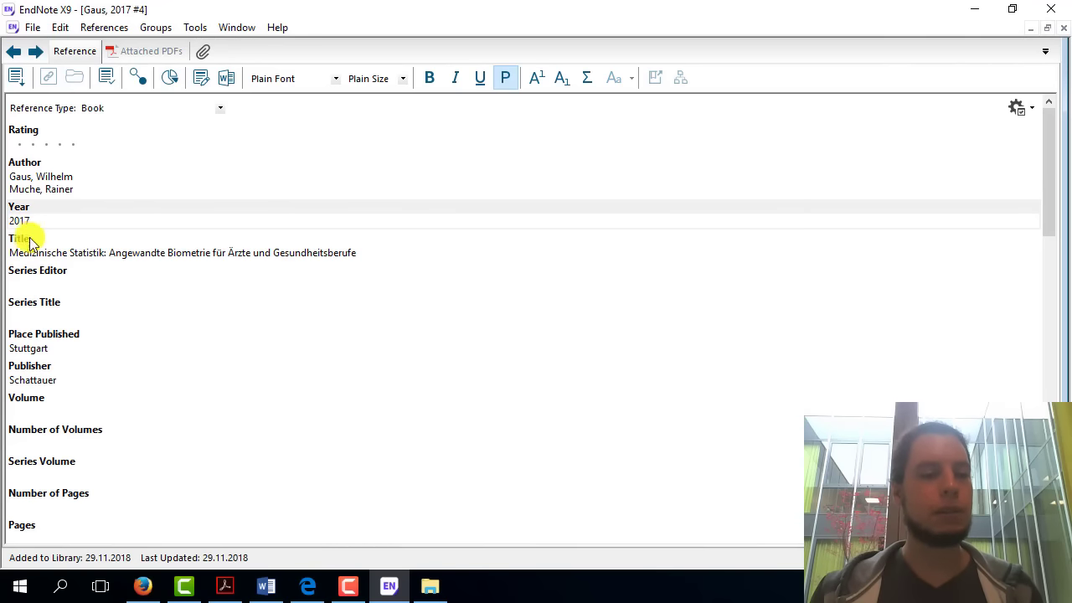
{"action": "left_click_drag", "start_coordinate": [8, 252], "coordinate": [374, 265]}
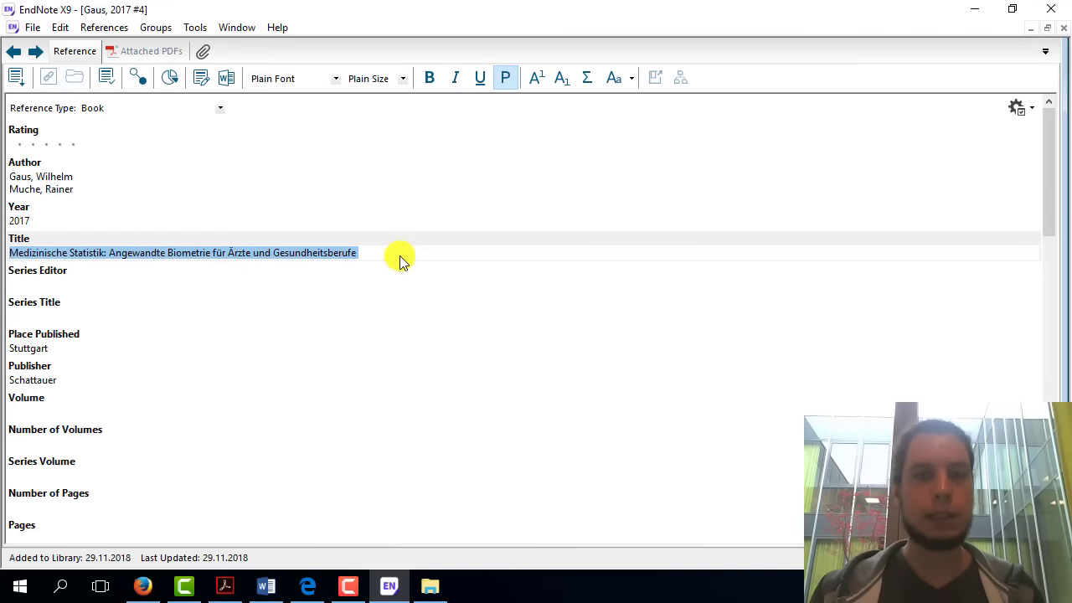
{"action": "left_click", "coordinate": [126, 252]}
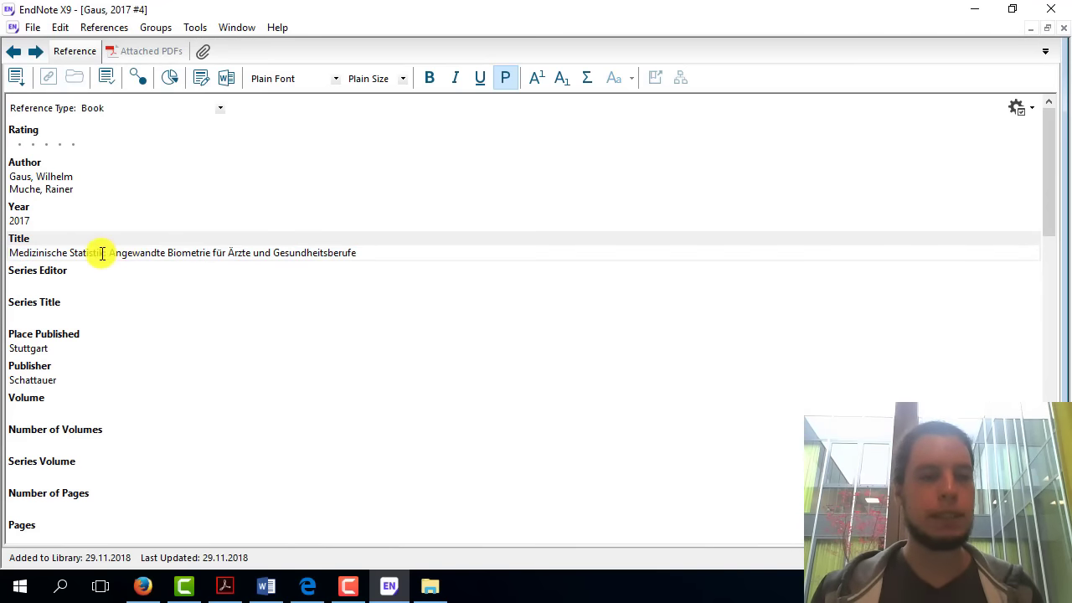
{"action": "left_click_drag", "start_coordinate": [101, 254], "coordinate": [122, 252]}
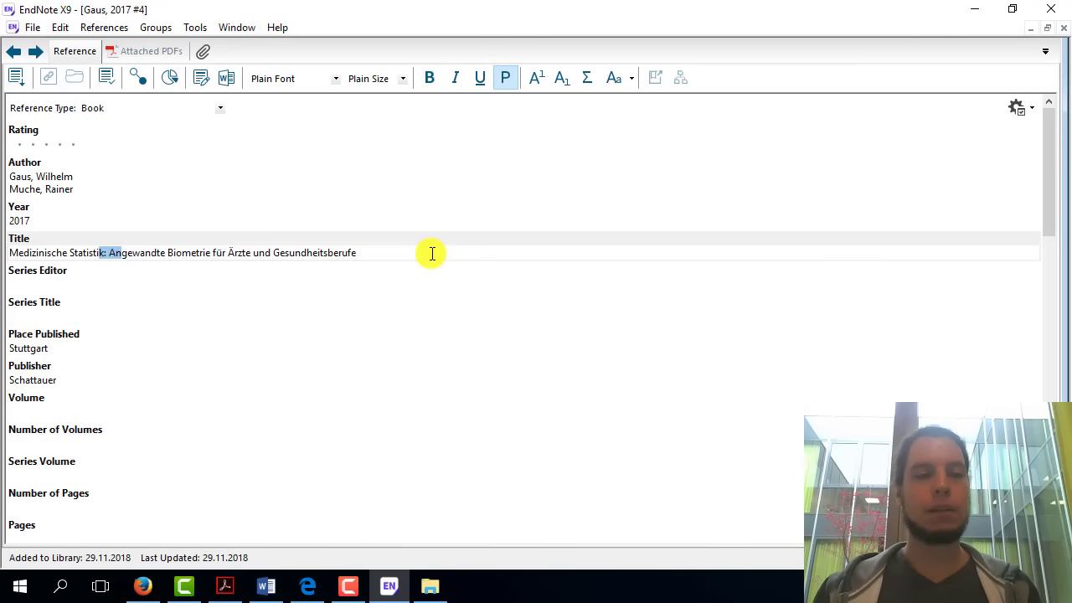
{"action": "left_click", "coordinate": [105, 261]}
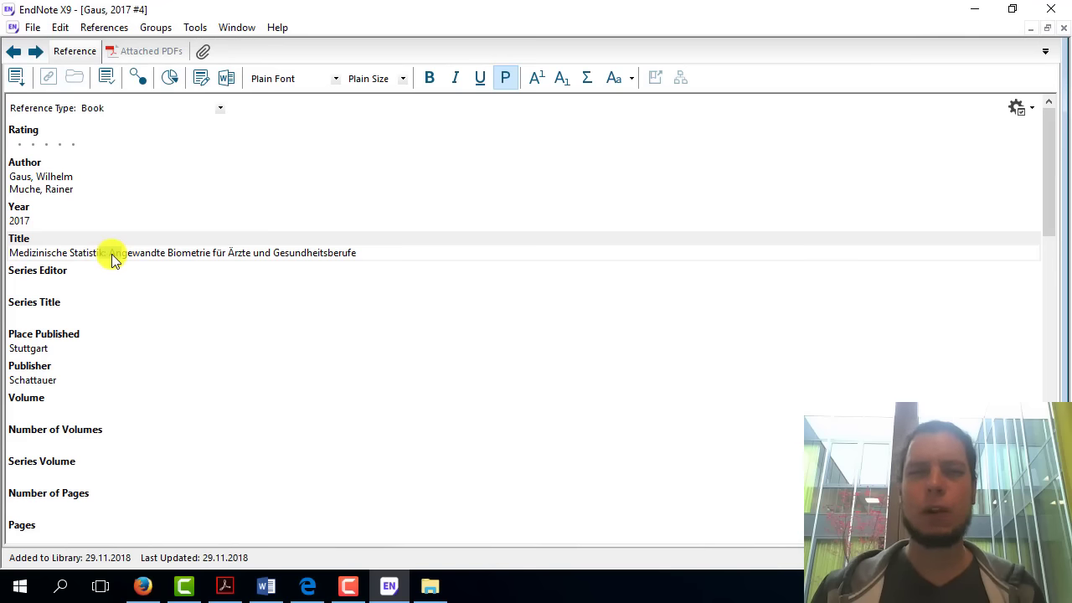
{"action": "left_click", "coordinate": [109, 255]}
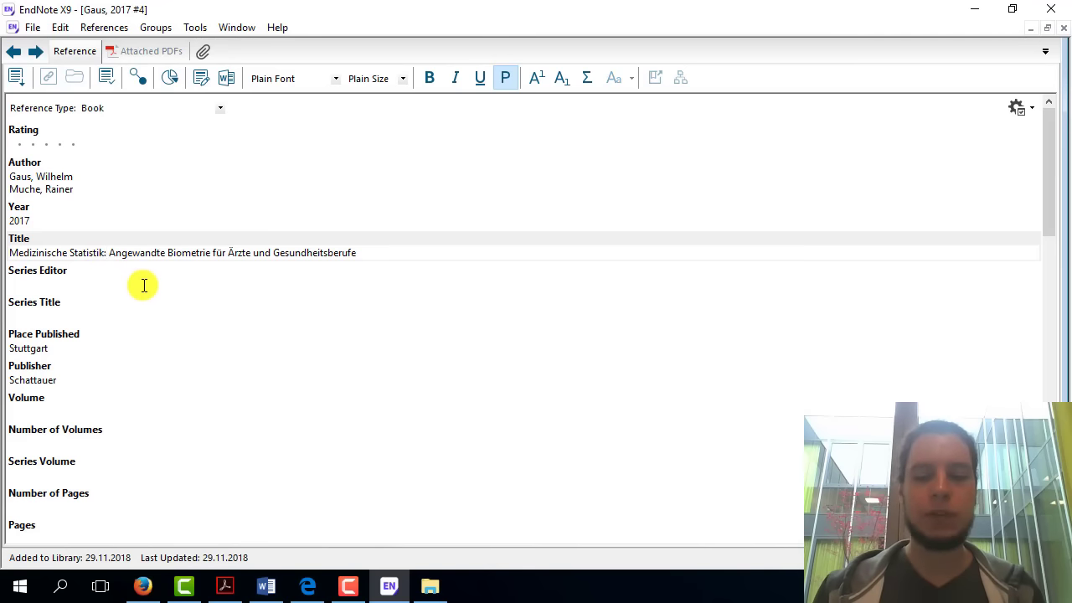
{"action": "key", "text": "BackSpace"}
{"action": "type", "text": "."}
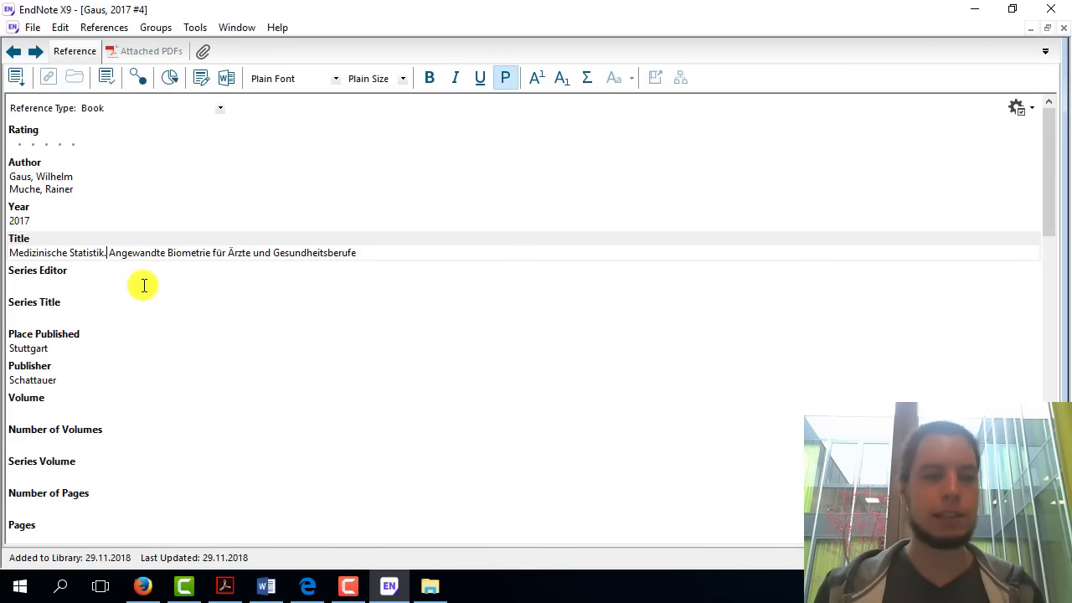
{"action": "key", "text": "BackSpace"}
{"action": "key", "text": "BackSpace"}
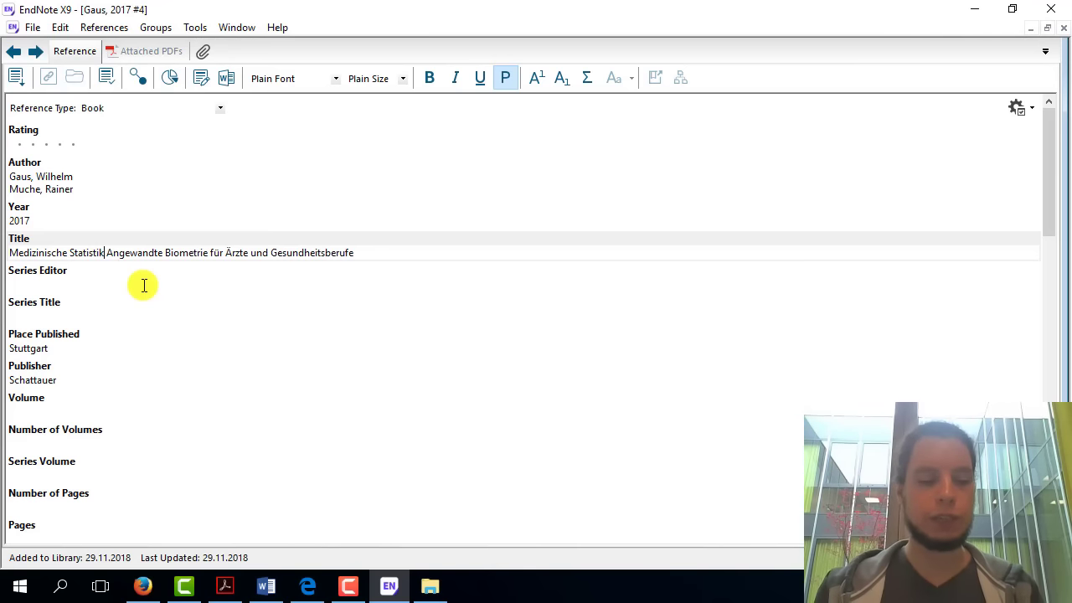
{"action": "type", "text": ":"}
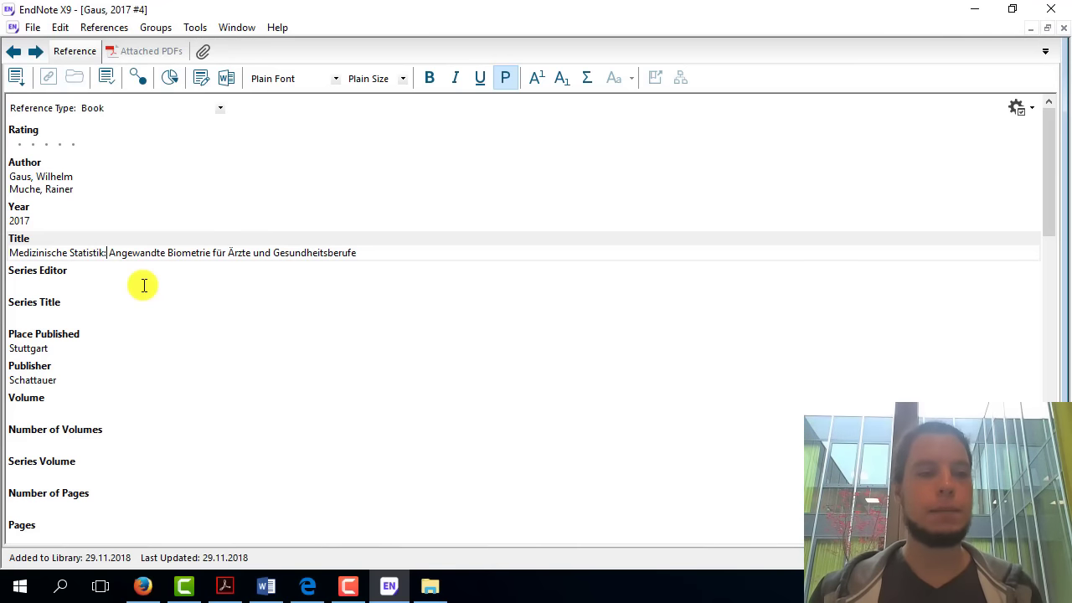
{"action": "left_click", "coordinate": [62, 351]}
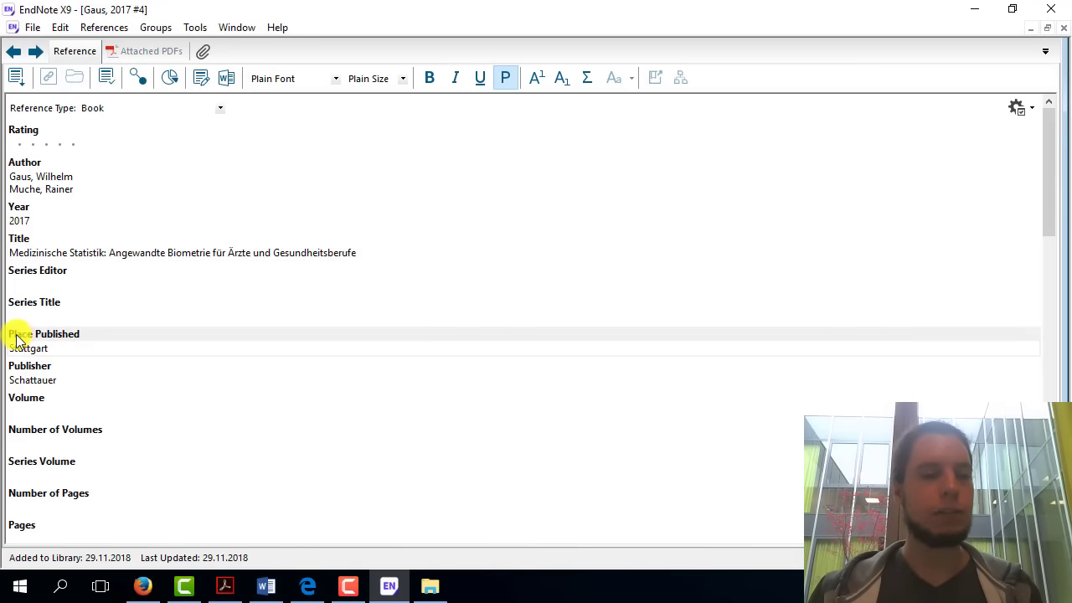
{"action": "left_click_drag", "start_coordinate": [49, 350], "coordinate": [3, 351]}
{"action": "left_click", "coordinate": [62, 353]}
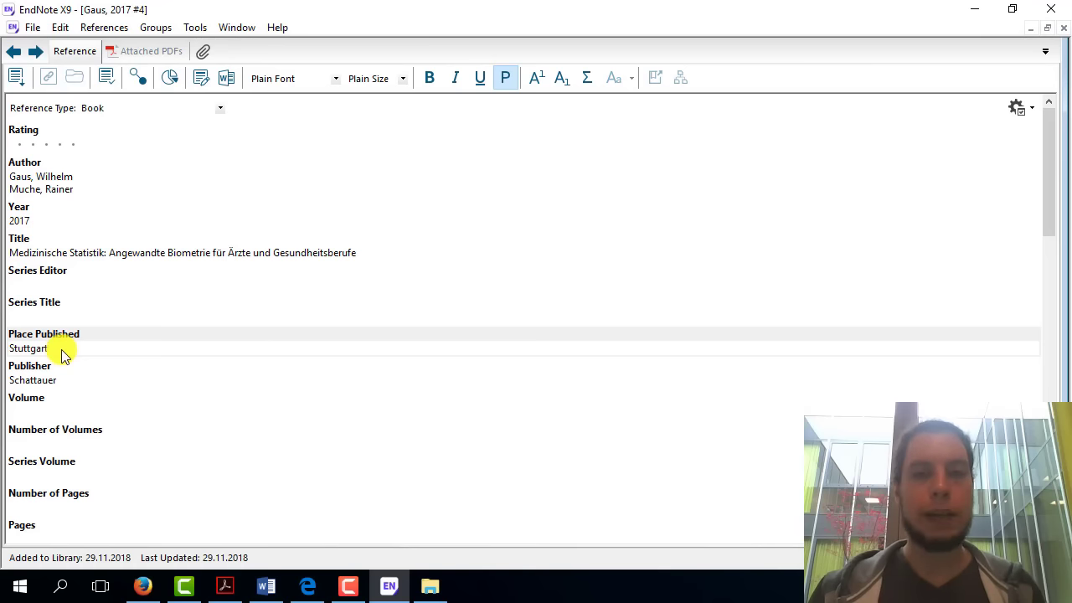
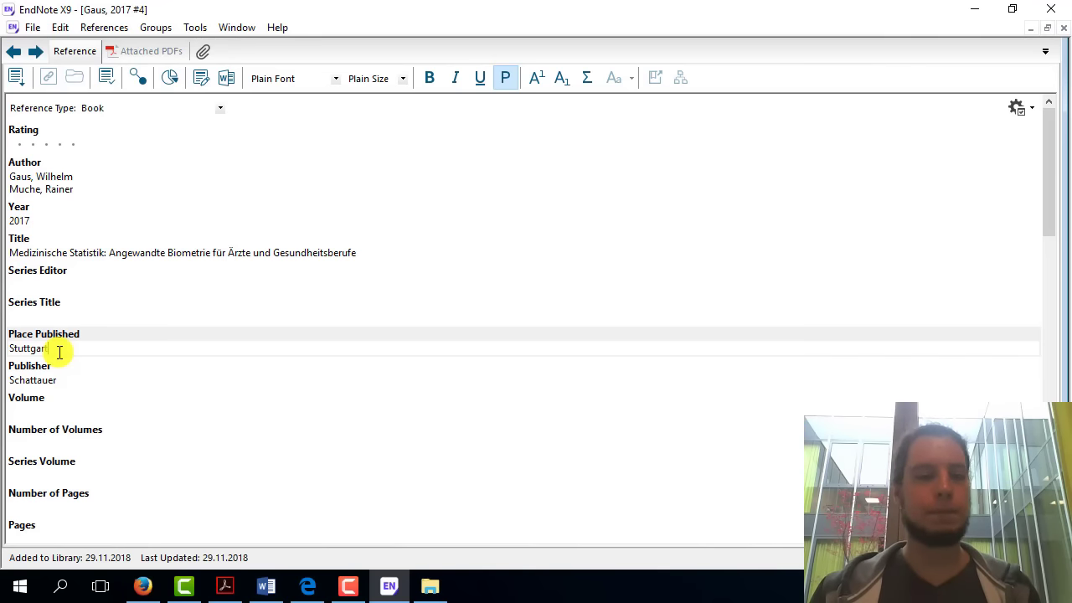
- Keep the Gaus 2017 publisher as plain Schattauer and move to the Edition field showing 2
{"action": "left_click", "coordinate": [74, 380]}
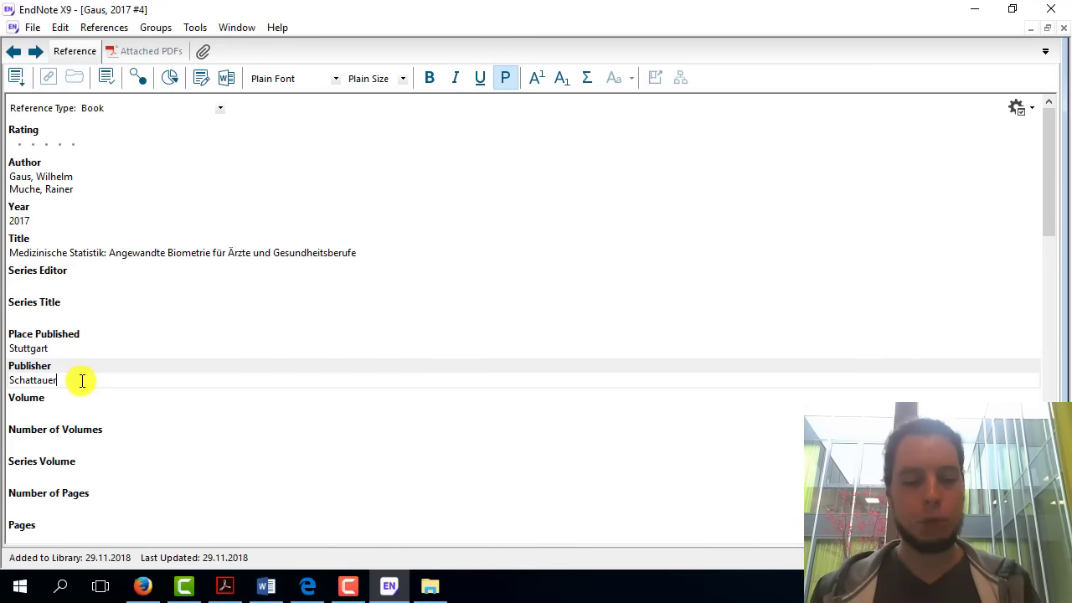
{"action": "type", "text": "-V"}
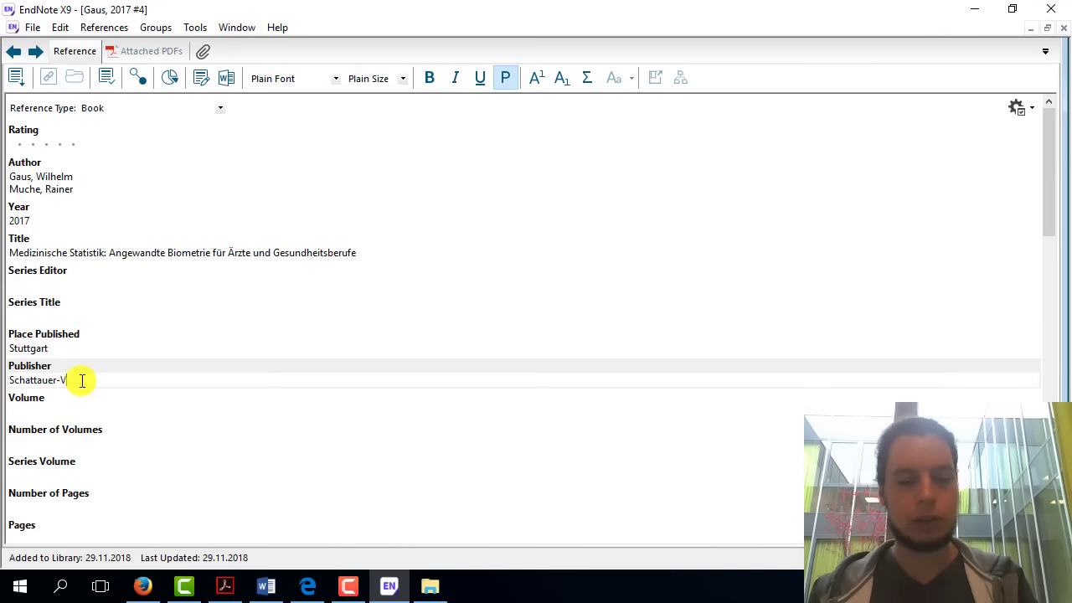
{"action": "type", "text": "erlag"}
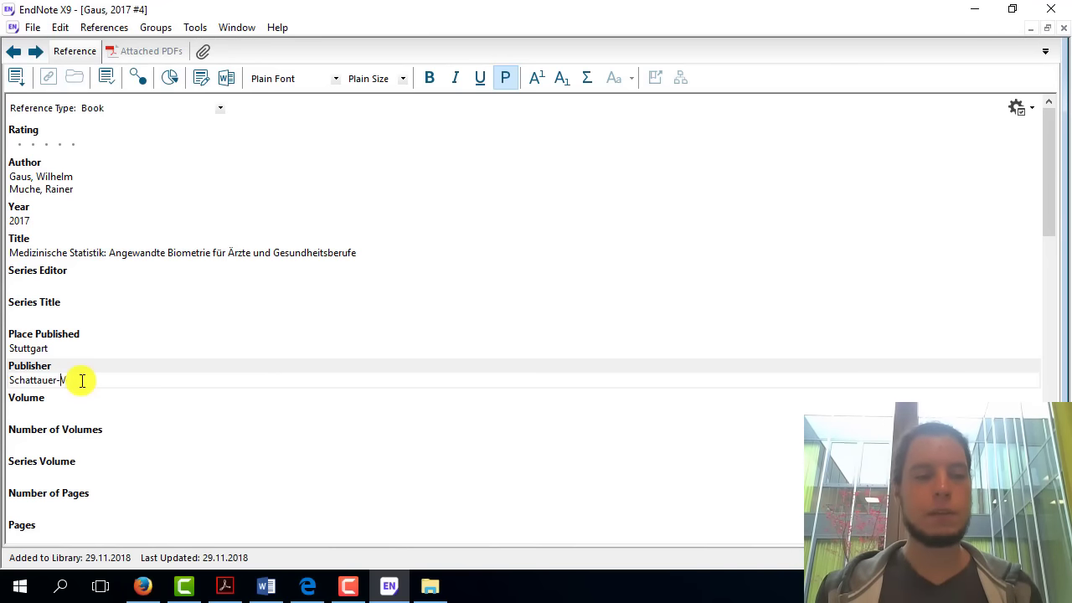
{"action": "key", "text": "BackSpace"}
{"action": "key", "text": "BackSpace"}
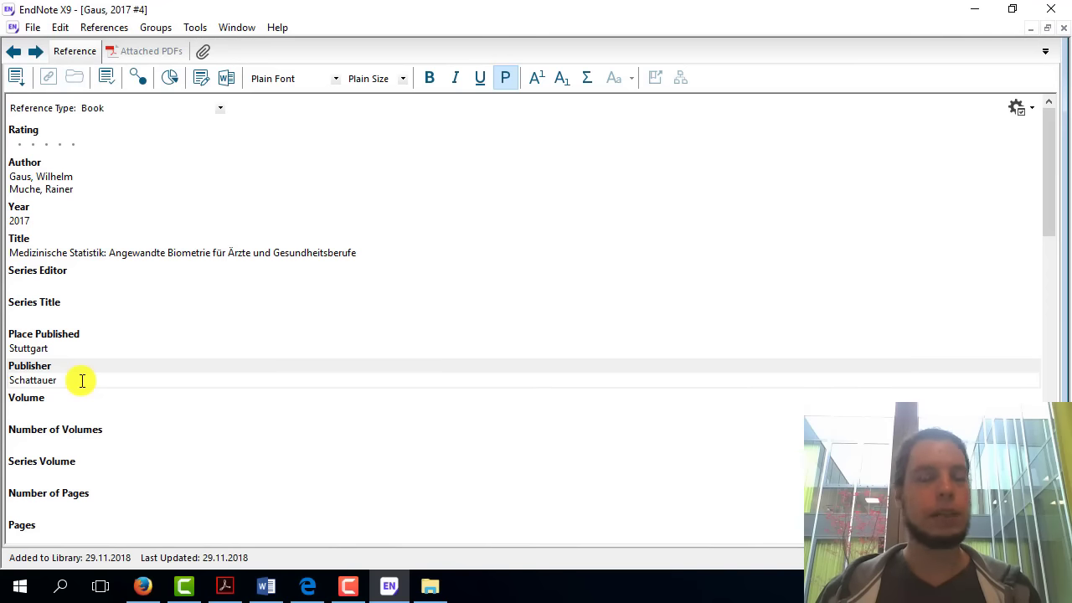
{"action": "left_click", "coordinate": [69, 380]}
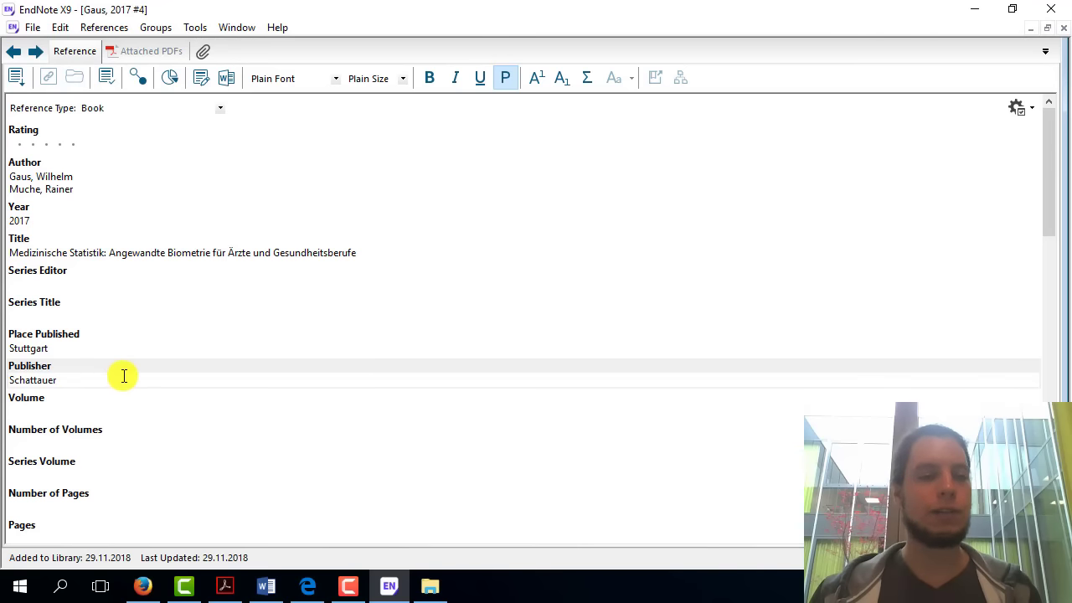
{"action": "left_click_drag", "start_coordinate": [1049, 138], "coordinate": [1053, 242]}
{"action": "left_click", "coordinate": [36, 254]}
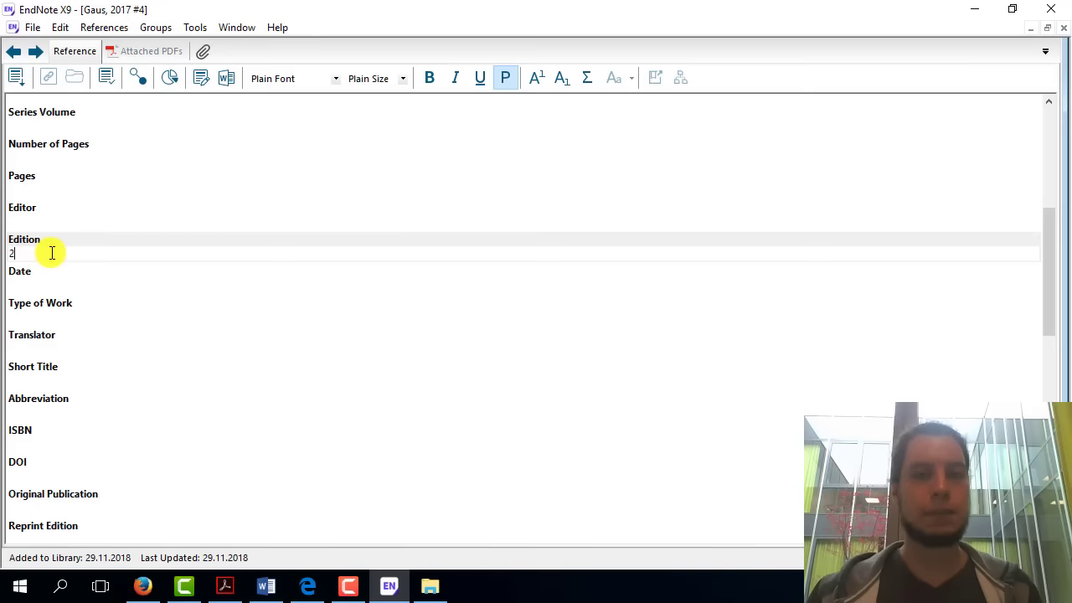
- In the Word document, insert a new footnote right after 'libero.'
{"action": "left_click", "coordinate": [268, 586]}
{"action": "scroll", "coordinate": [447, 299], "scroll_direction": "down", "scroll_amount": 5}
{"action": "scroll", "coordinate": [412, 254], "scroll_direction": "down", "scroll_amount": 3}
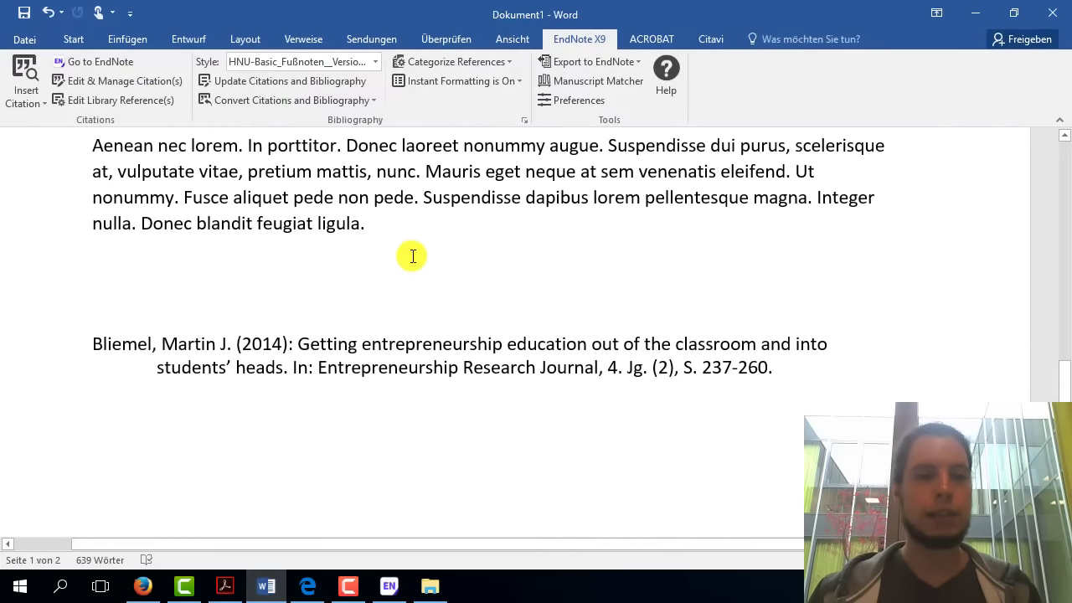
{"action": "scroll", "coordinate": [412, 256], "scroll_direction": "up", "scroll_amount": 1}
{"action": "scroll", "coordinate": [412, 257], "scroll_direction": "up", "scroll_amount": 2}
{"action": "scroll", "coordinate": [411, 256], "scroll_direction": "up", "scroll_amount": 4}
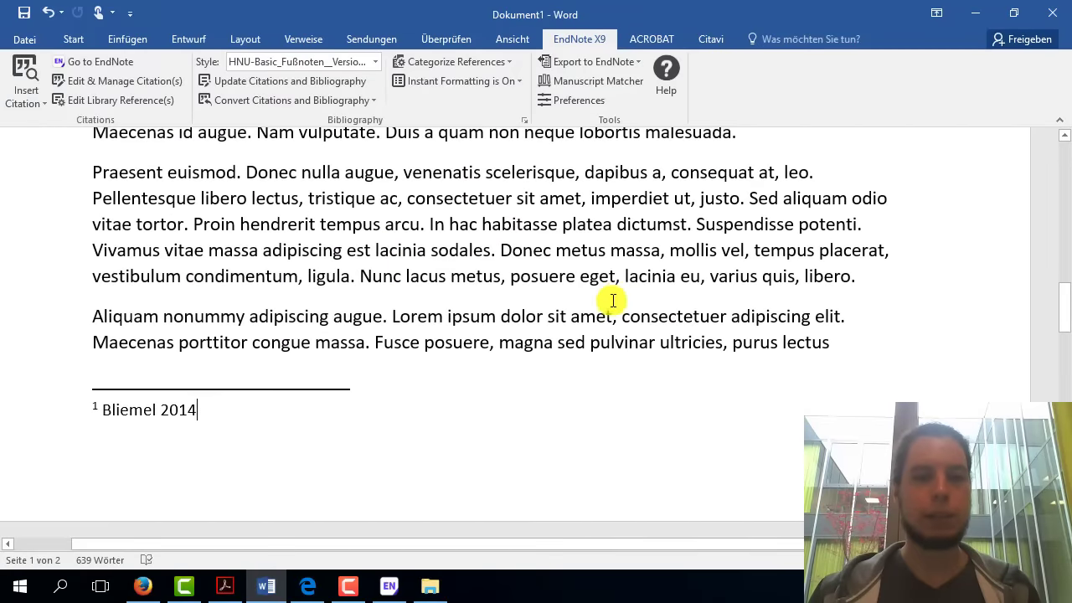
{"action": "left_click", "coordinate": [873, 277]}
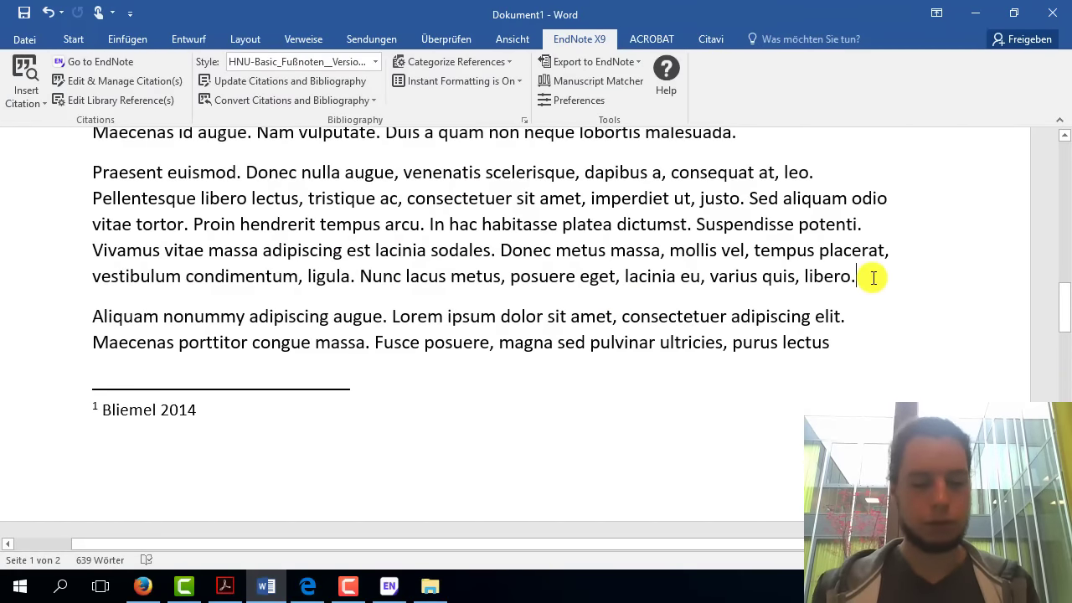
{"action": "key", "text": "ctrl+alt+f"}
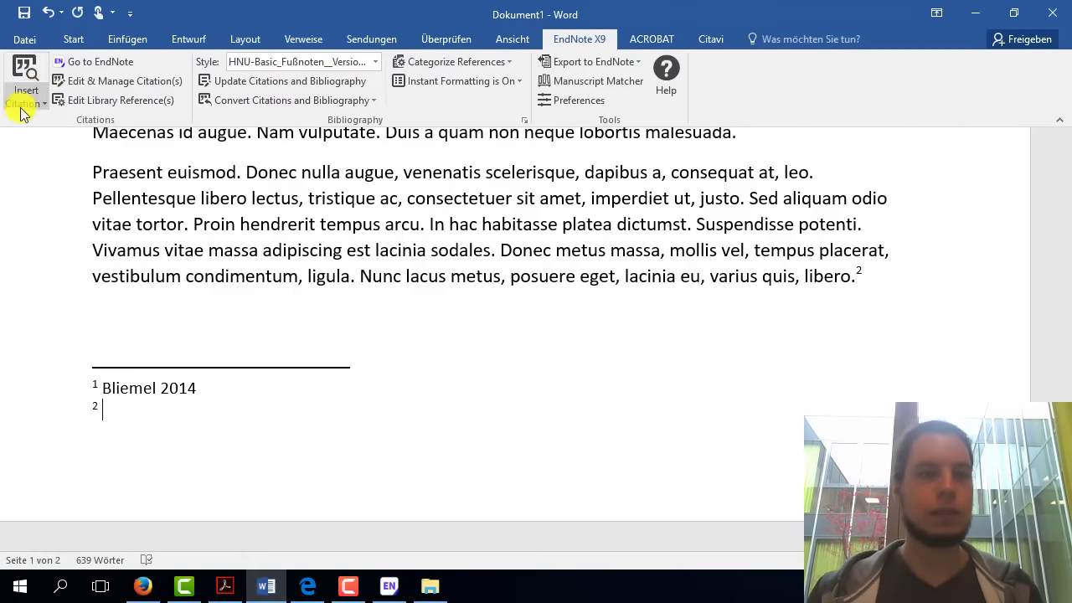
- Search the EndNote library for 'gaus' and cite the Gaus 2017 book in the footnote
{"action": "left_click", "coordinate": [26, 75]}
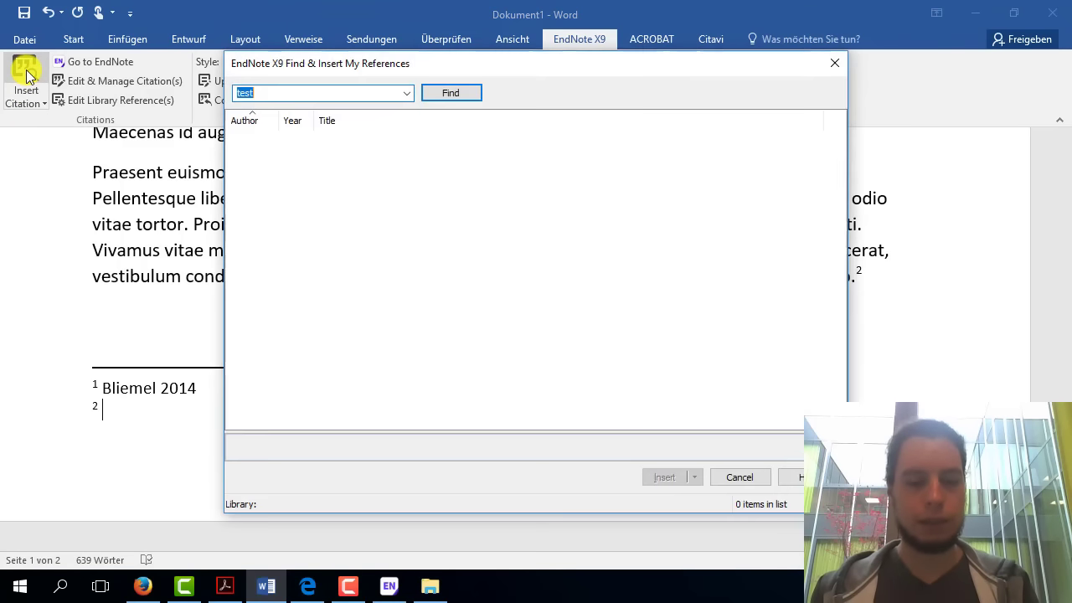
{"action": "type", "text": "gaus"}
{"action": "key", "text": "Return"}
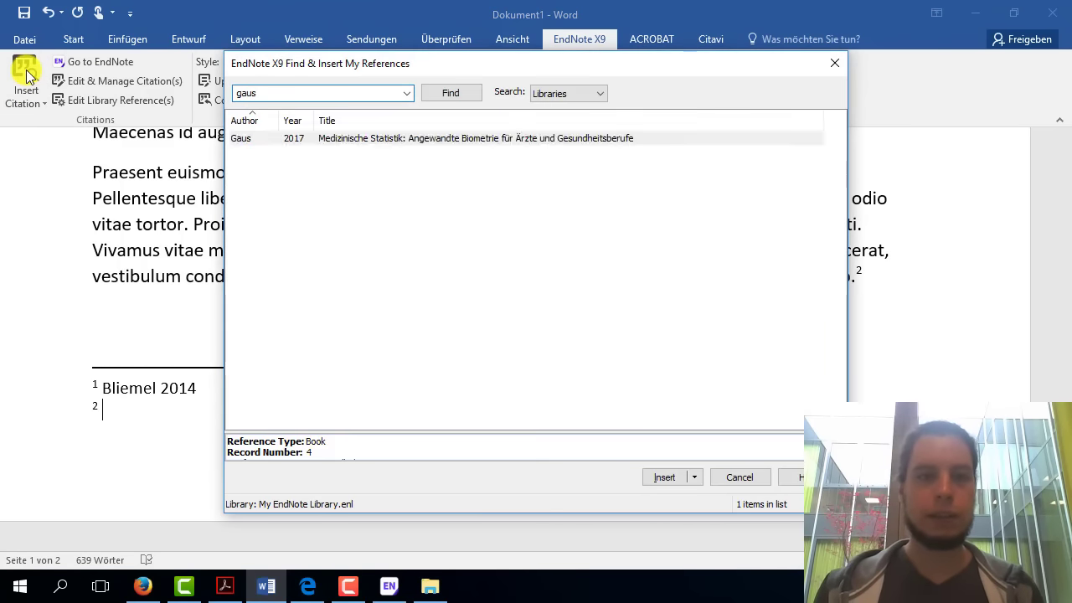
{"action": "key", "text": "Return"}
{"action": "scroll", "coordinate": [435, 293], "scroll_direction": "down", "scroll_amount": 10}
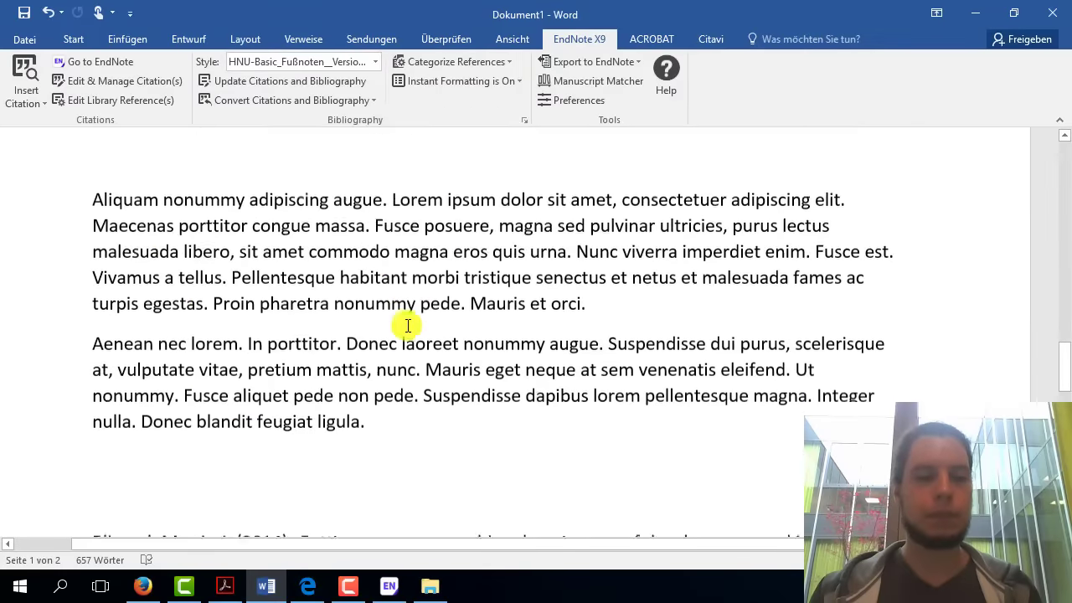
{"action": "scroll", "coordinate": [403, 327], "scroll_direction": "down", "scroll_amount": 5}
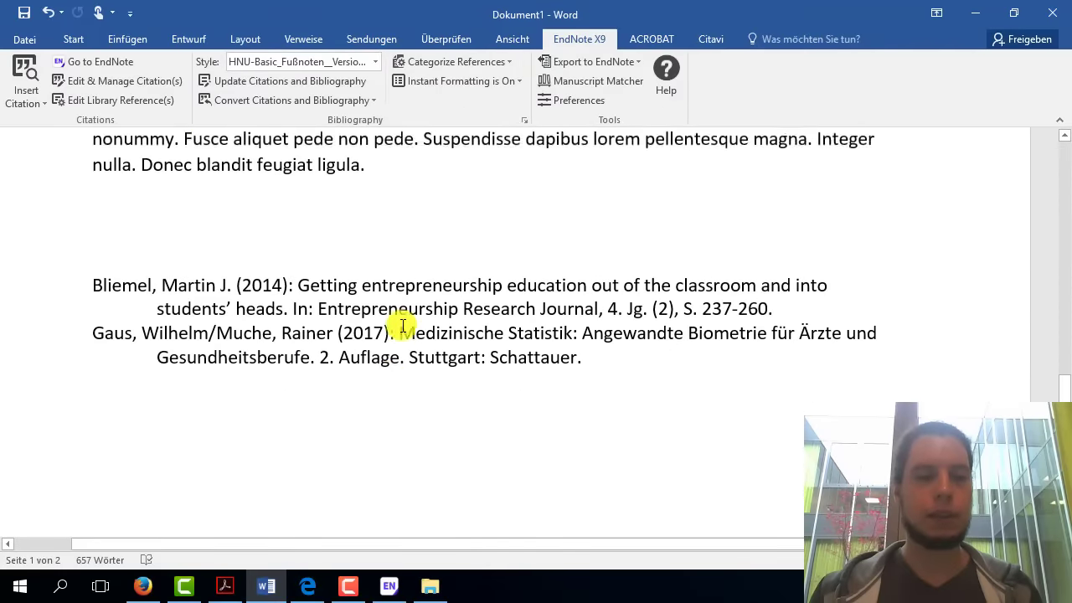
- Switch the document's citation style to Turabian 8th Footnote
{"action": "left_click", "coordinate": [324, 345]}
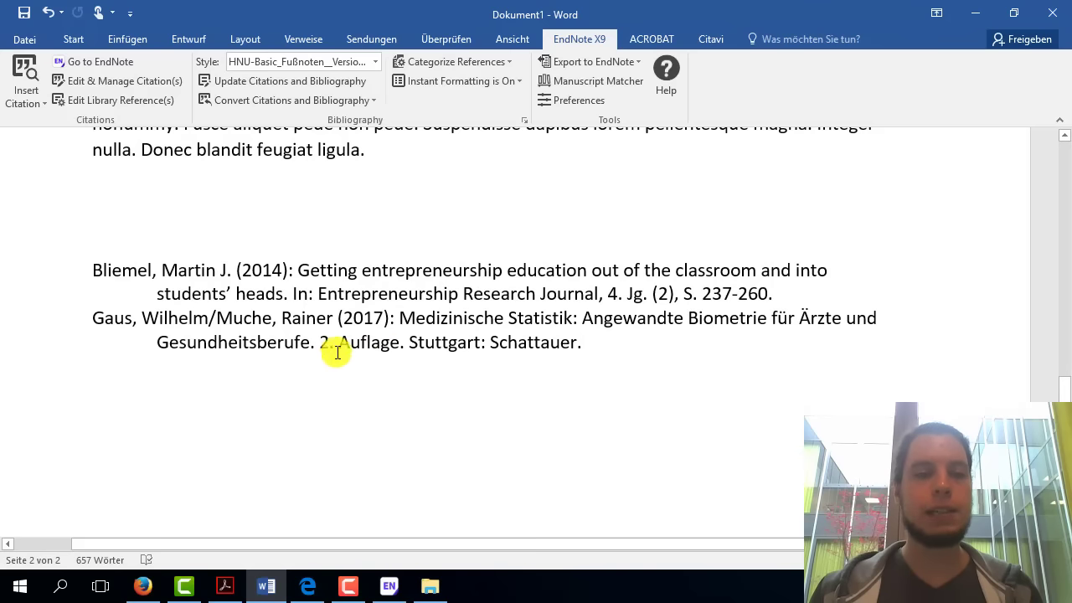
{"action": "left_click", "coordinate": [375, 63]}
{"action": "left_click", "coordinate": [299, 240]}
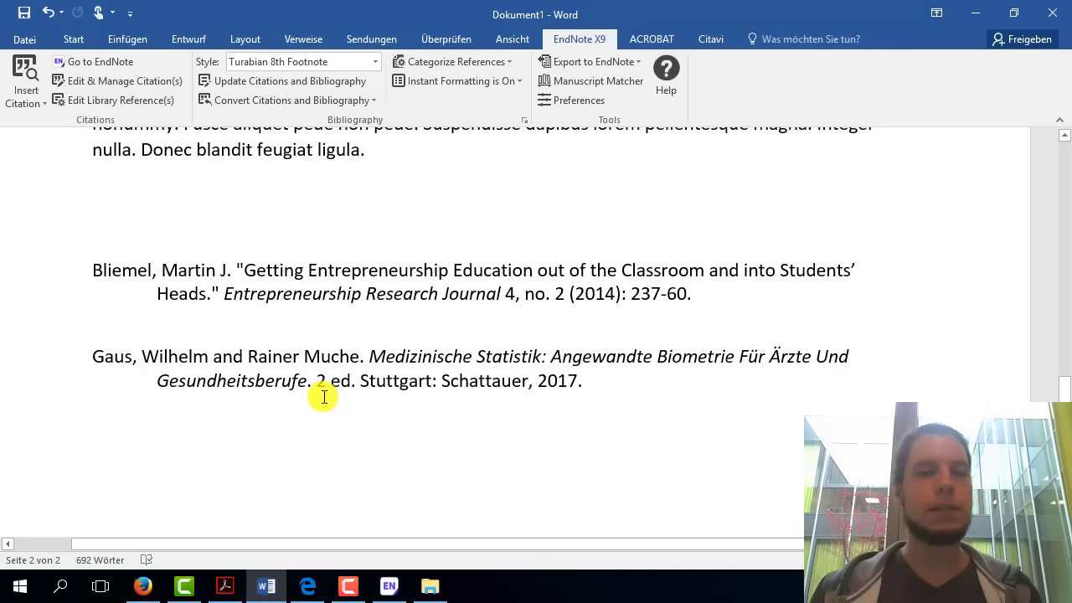
{"action": "left_click", "coordinate": [390, 586]}
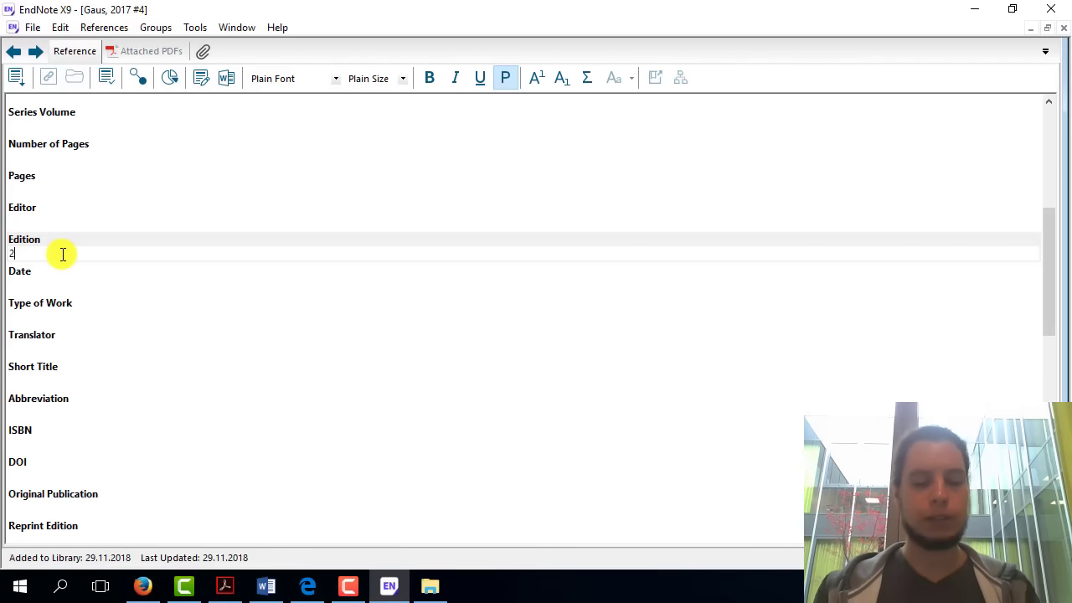
{"action": "type", "text": "nd"}
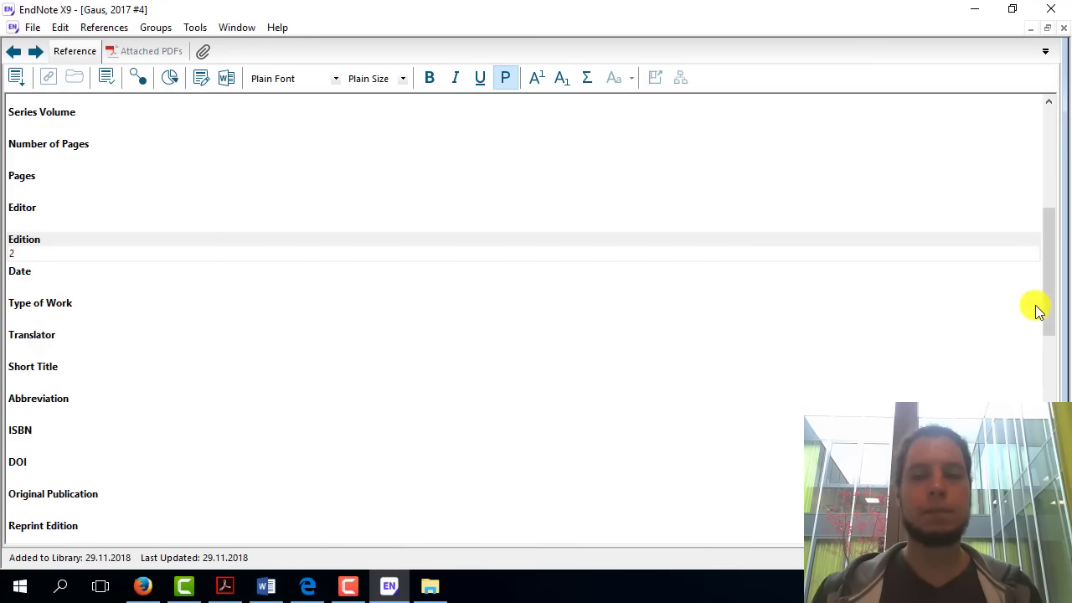
{"action": "mouse_move", "coordinate": [1048, 256]}
{"action": "left_mouse_down"}
{"action": "mouse_move", "coordinate": [1062, 283]}
{"action": "mouse_move", "coordinate": [1061, 452]}
{"action": "mouse_move", "coordinate": [1068, 155]}
{"action": "left_mouse_up"}
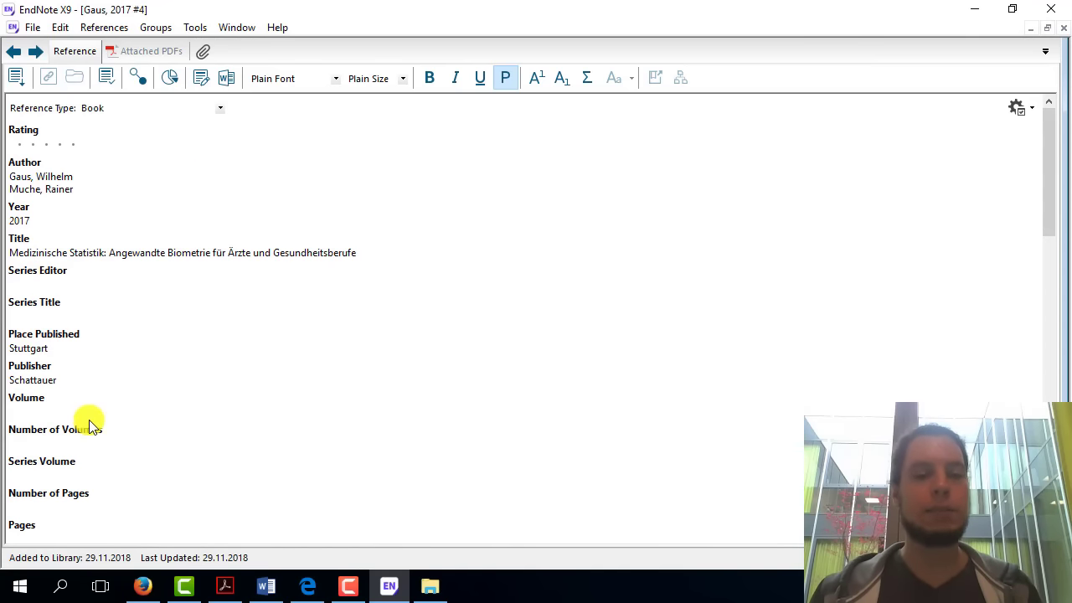
{"action": "left_click", "coordinate": [308, 589]}
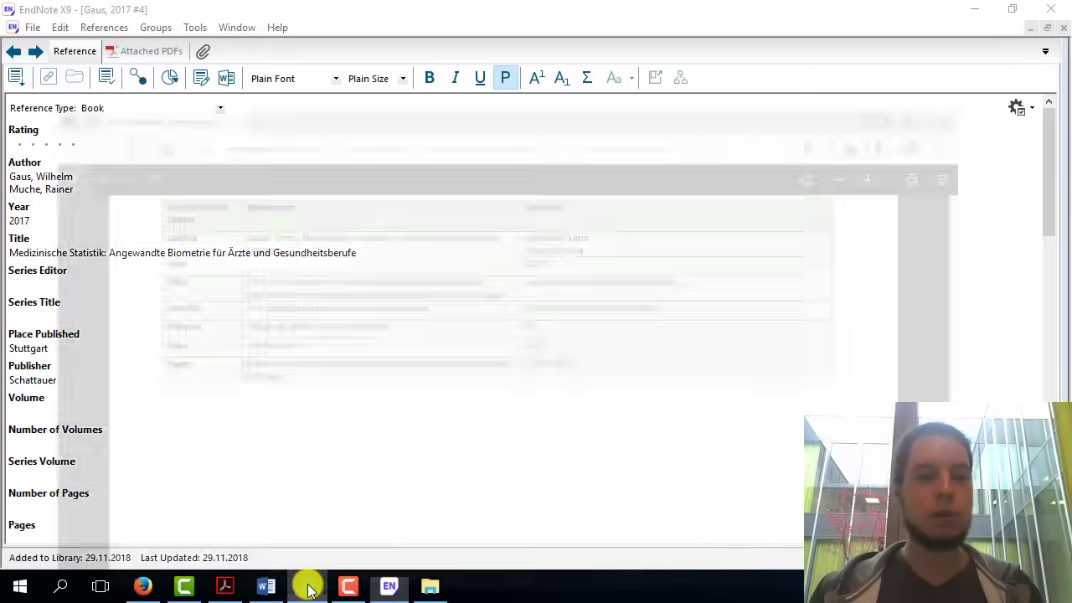
{"action": "left_click_drag", "start_coordinate": [1062, 360], "coordinate": [1061, 102]}
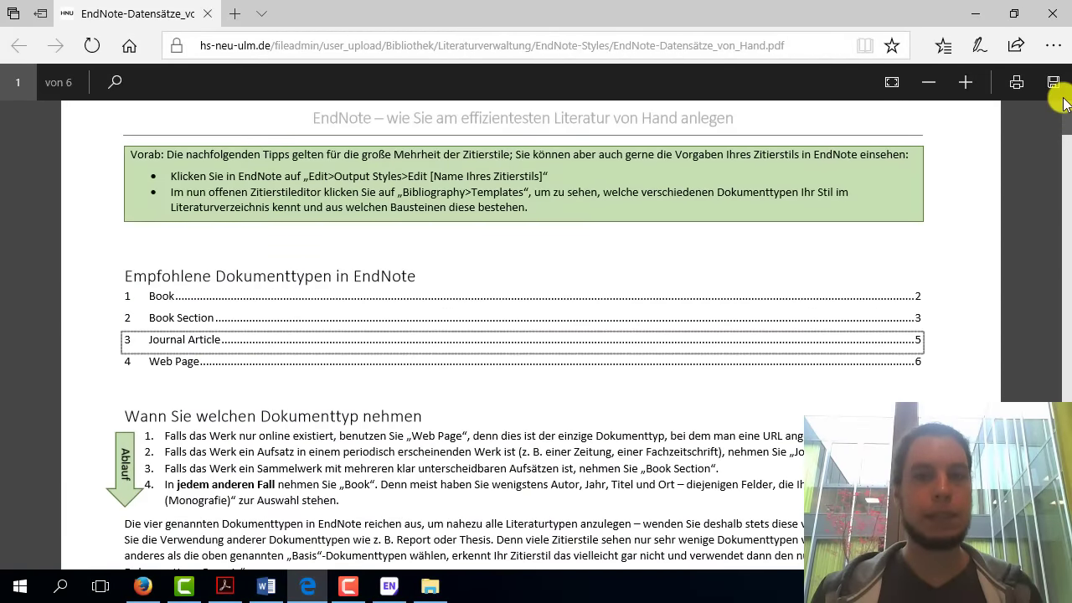
{"action": "left_click_drag", "start_coordinate": [1064, 120], "coordinate": [1064, 174]}
{"action": "scroll", "coordinate": [1063, 174], "scroll_direction": "down", "scroll_amount": 3}
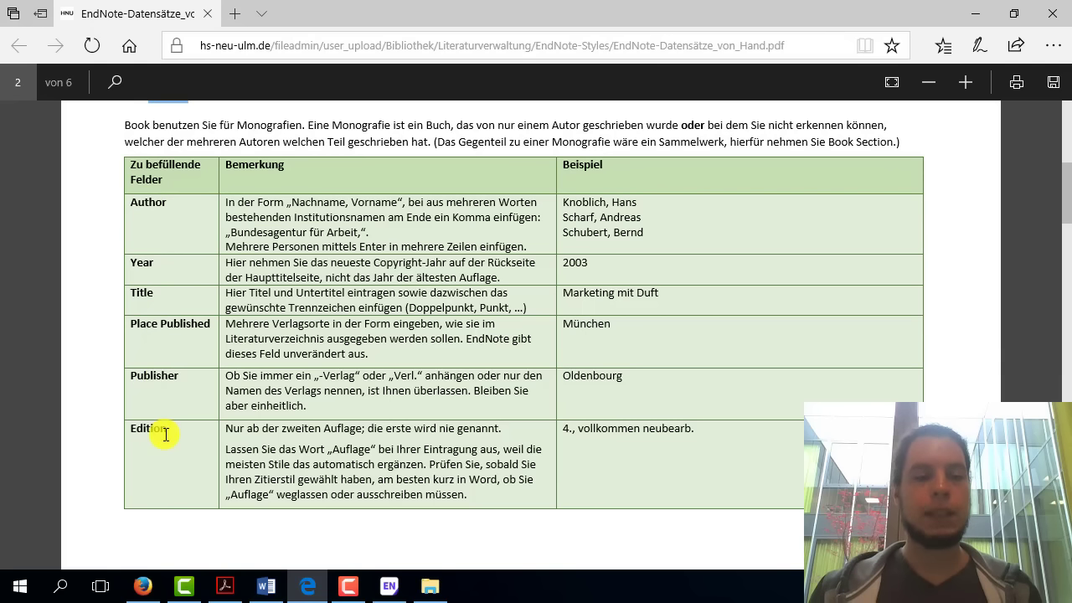
{"action": "left_click", "coordinate": [390, 587]}
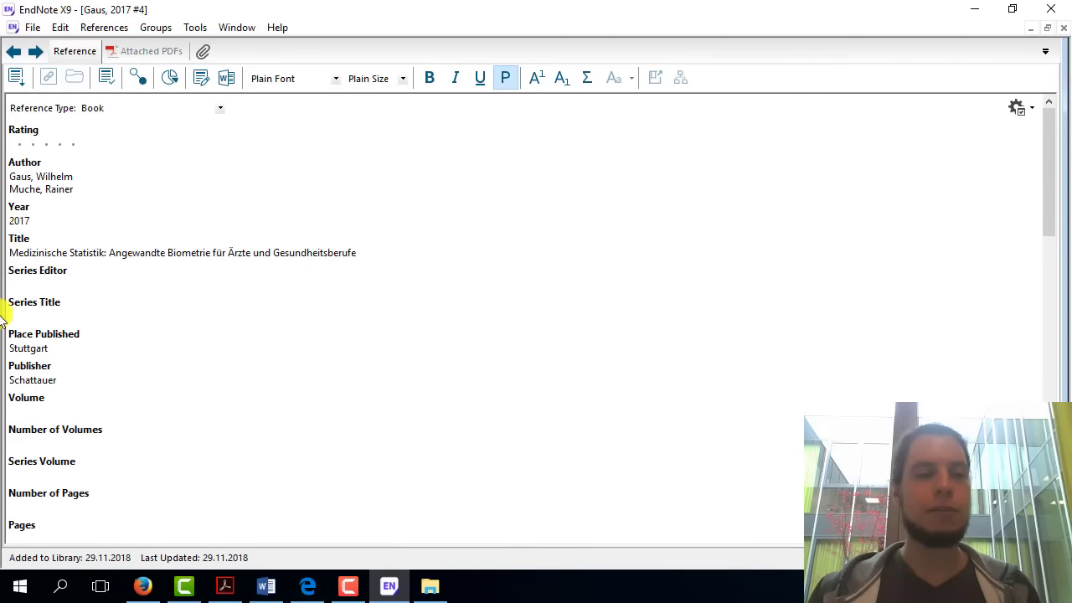
- Enter edition 2 for the Gaus 2017 book, then move past Number of Pages to the ISBN field
{"action": "scroll", "coordinate": [279, 414], "scroll_direction": "down", "scroll_amount": 1}
{"action": "type", "text": "2"}
{"action": "scroll", "coordinate": [246, 392], "scroll_direction": "down", "scroll_amount": 1}
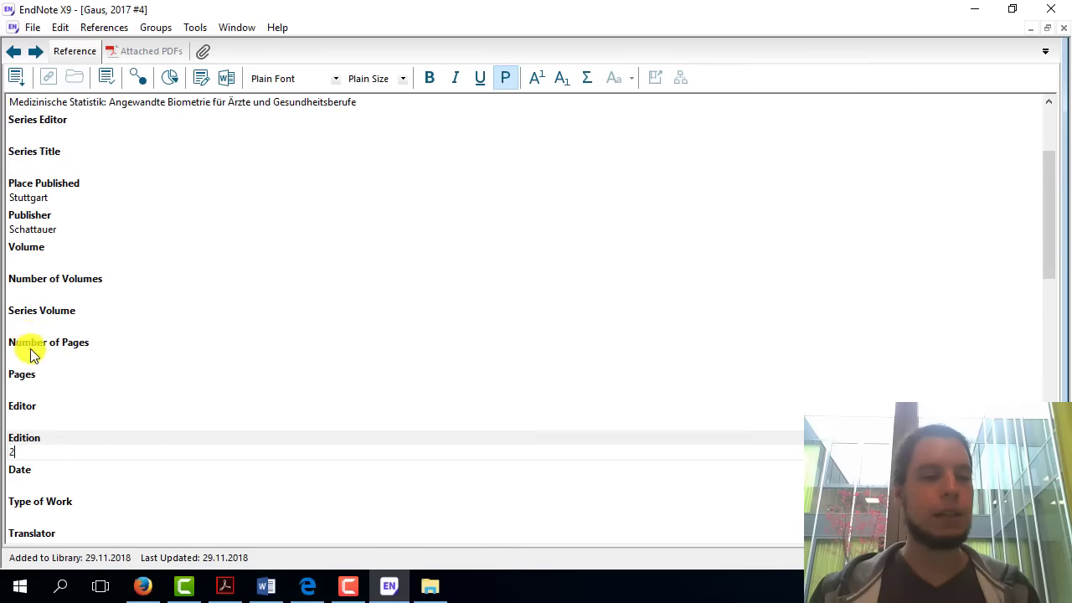
{"action": "left_click", "coordinate": [33, 357]}
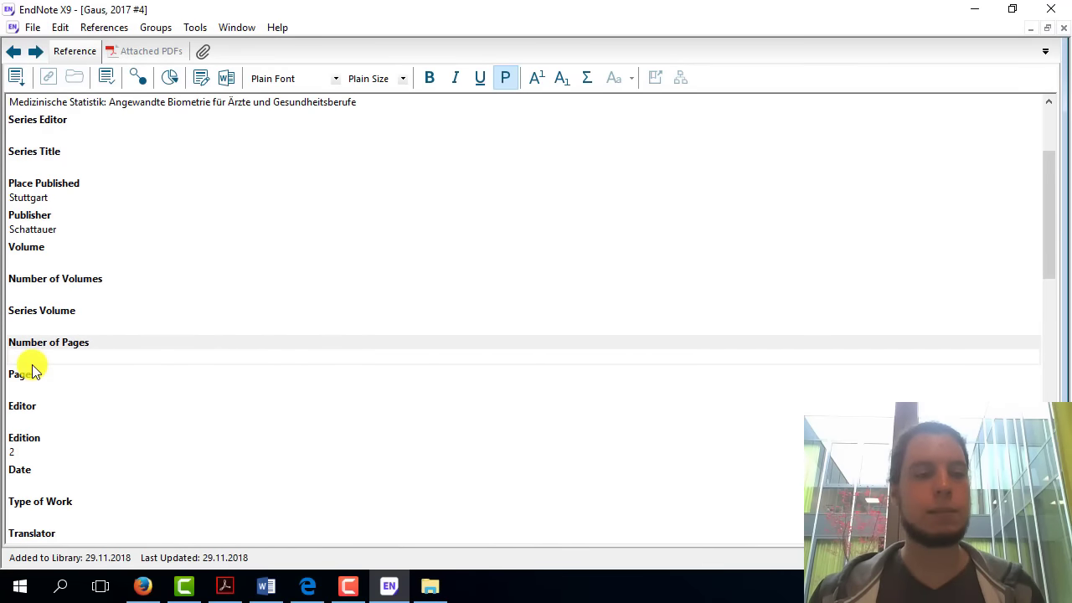
{"action": "scroll", "coordinate": [34, 368], "scroll_direction": "down", "scroll_amount": 2}
{"action": "scroll", "coordinate": [205, 362], "scroll_direction": "down", "scroll_amount": 1}
{"action": "scroll", "coordinate": [205, 362], "scroll_direction": "down", "scroll_amount": 1}
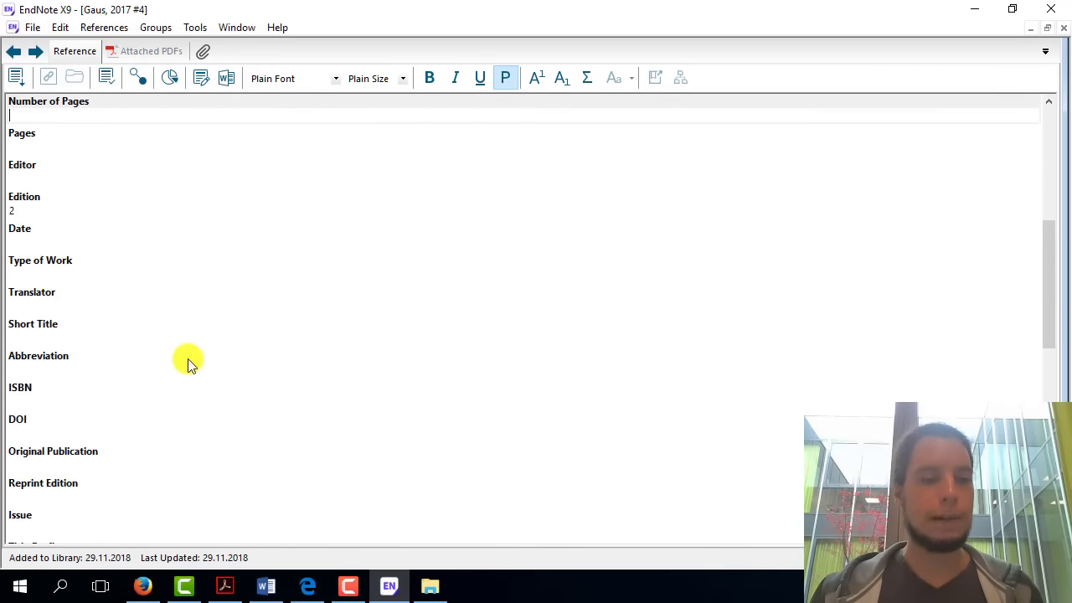
{"action": "left_click", "coordinate": [24, 389]}
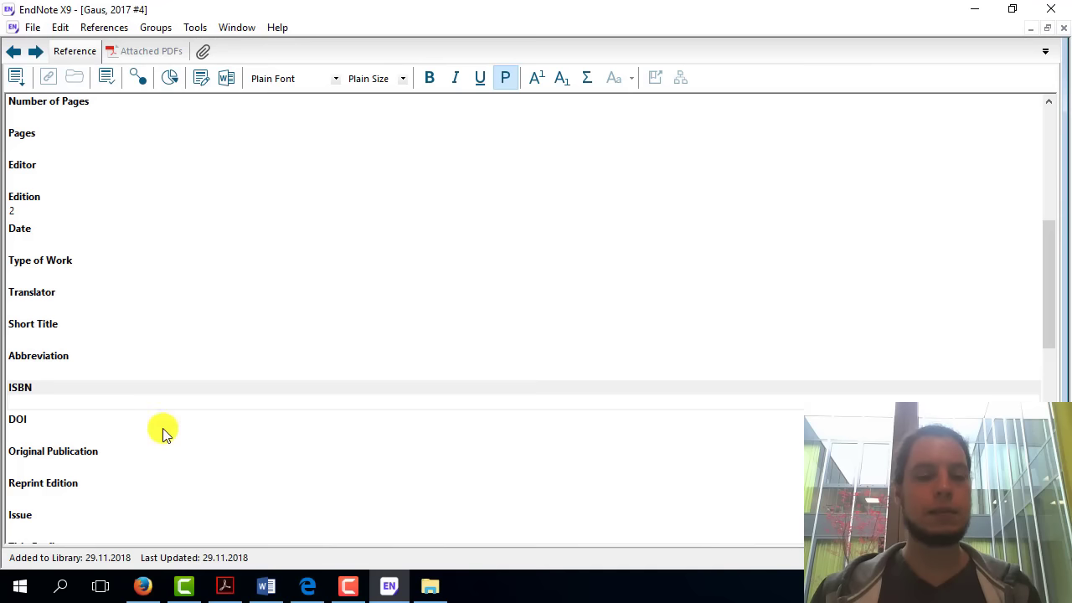
- After checking the PDF guide, place the caret in ISBN and scroll the fields back to the top
{"action": "left_click", "coordinate": [308, 590]}
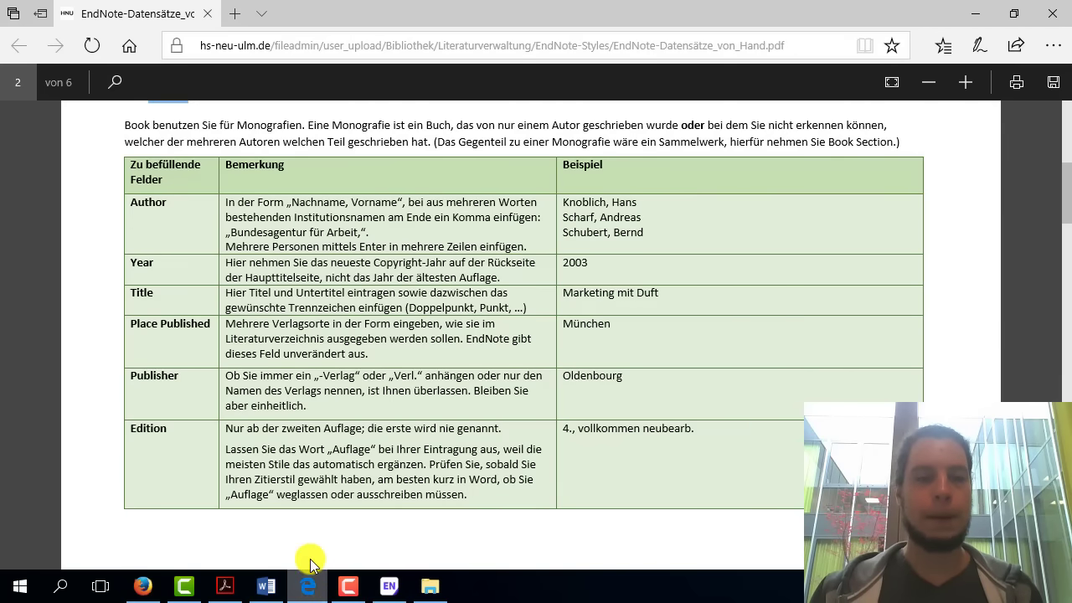
{"action": "left_click", "coordinate": [312, 590]}
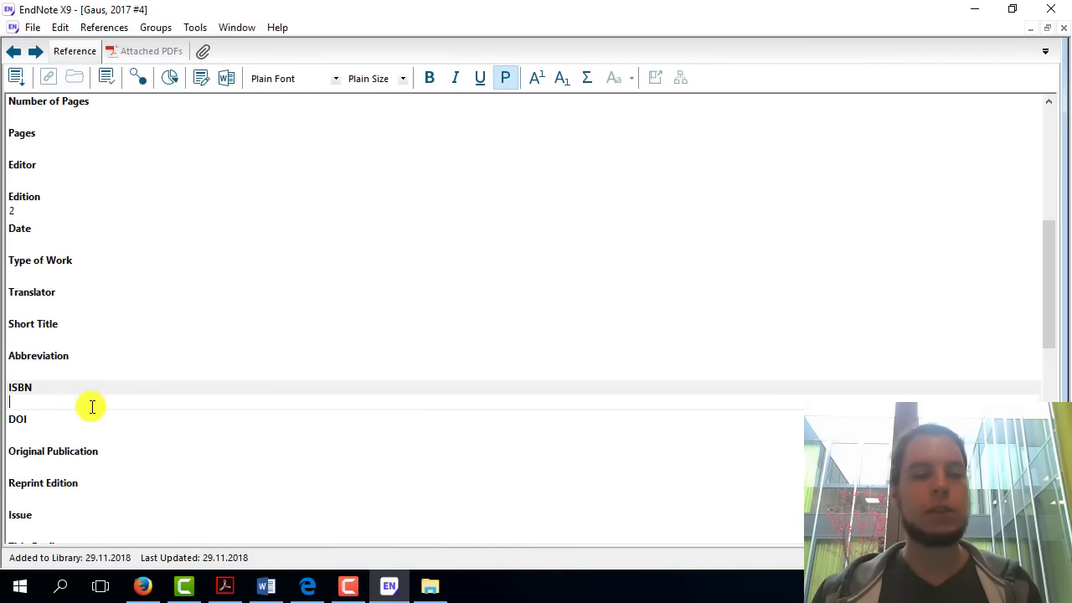
{"action": "left_click", "coordinate": [8, 400]}
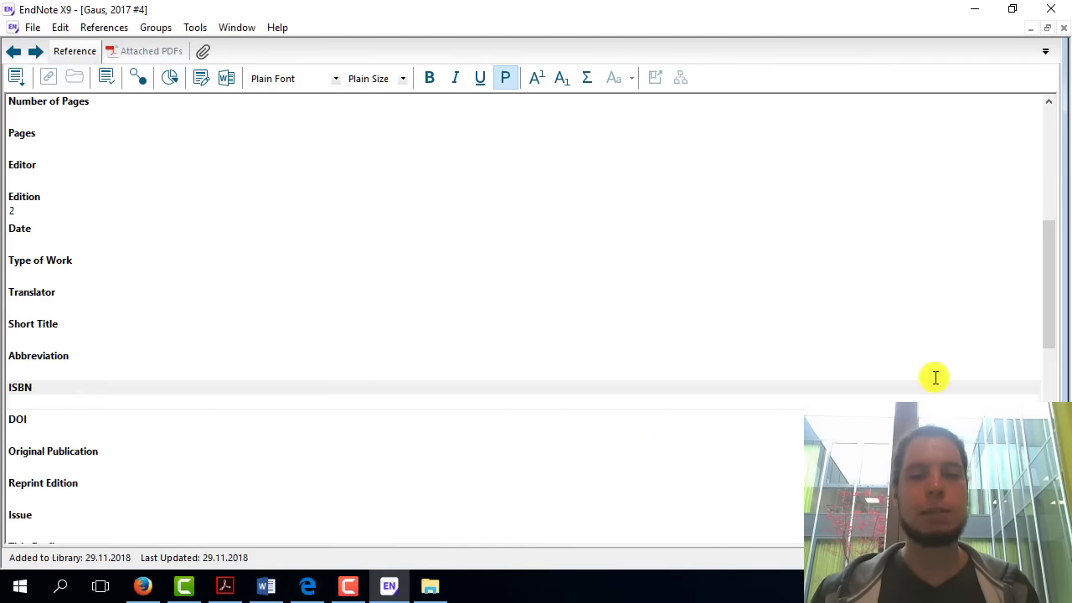
{"action": "left_click_drag", "start_coordinate": [1052, 311], "coordinate": [1053, 175]}
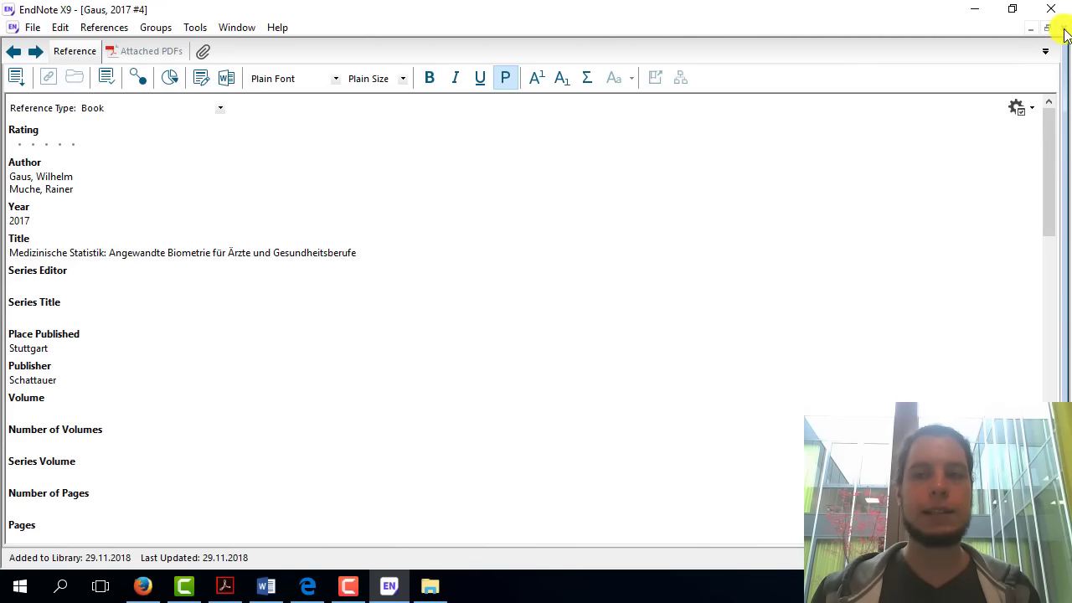
- Close the Gaus 2017 reference, saving its changes, and glance at the Word bibliography
{"action": "left_click", "coordinate": [1063, 29]}
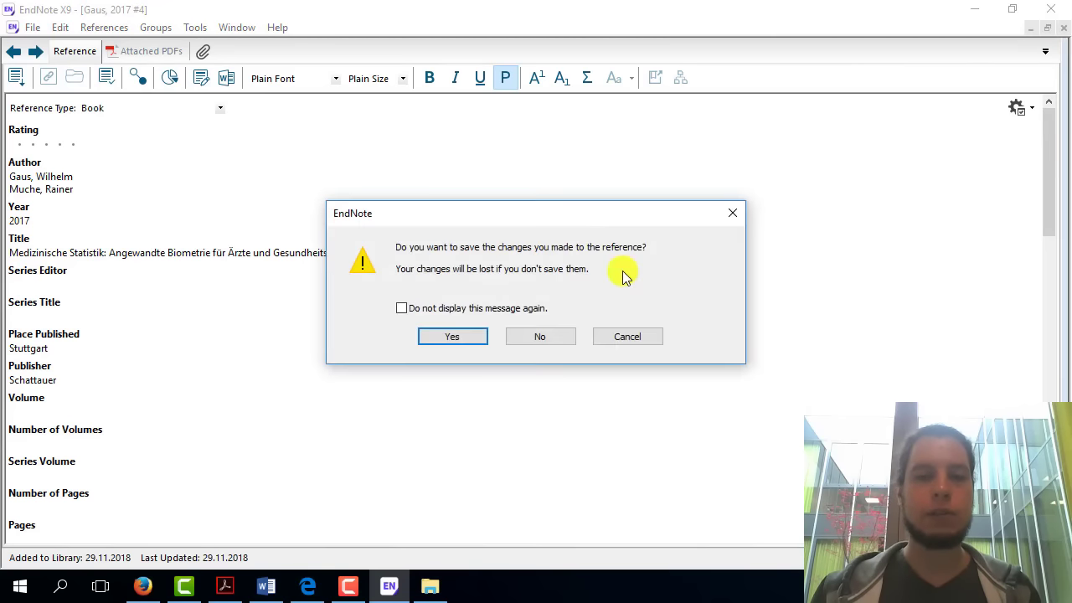
{"action": "left_click", "coordinate": [452, 340]}
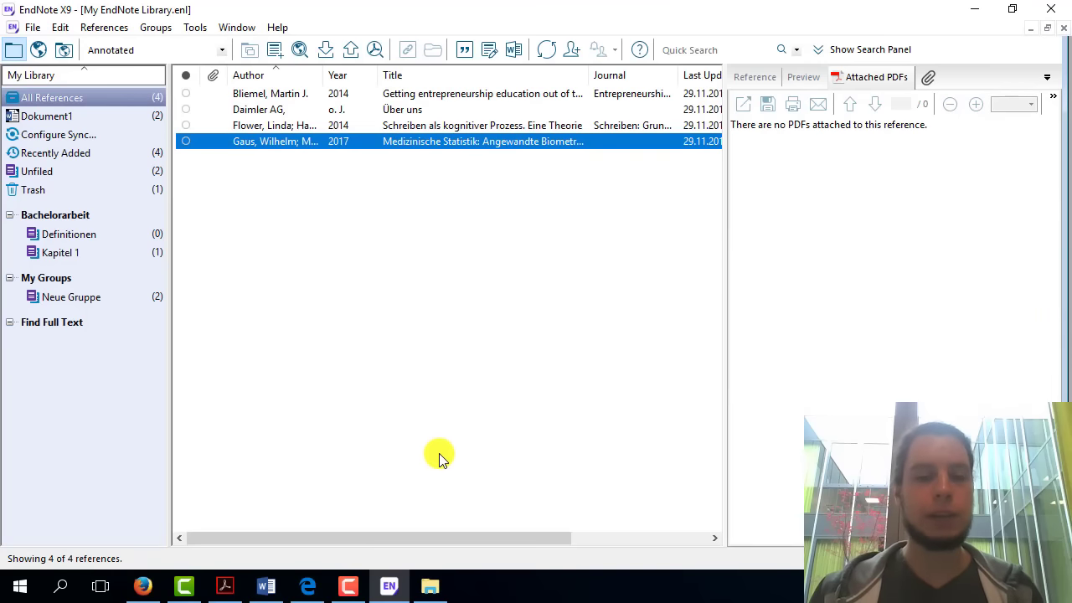
{"action": "left_click", "coordinate": [267, 590]}
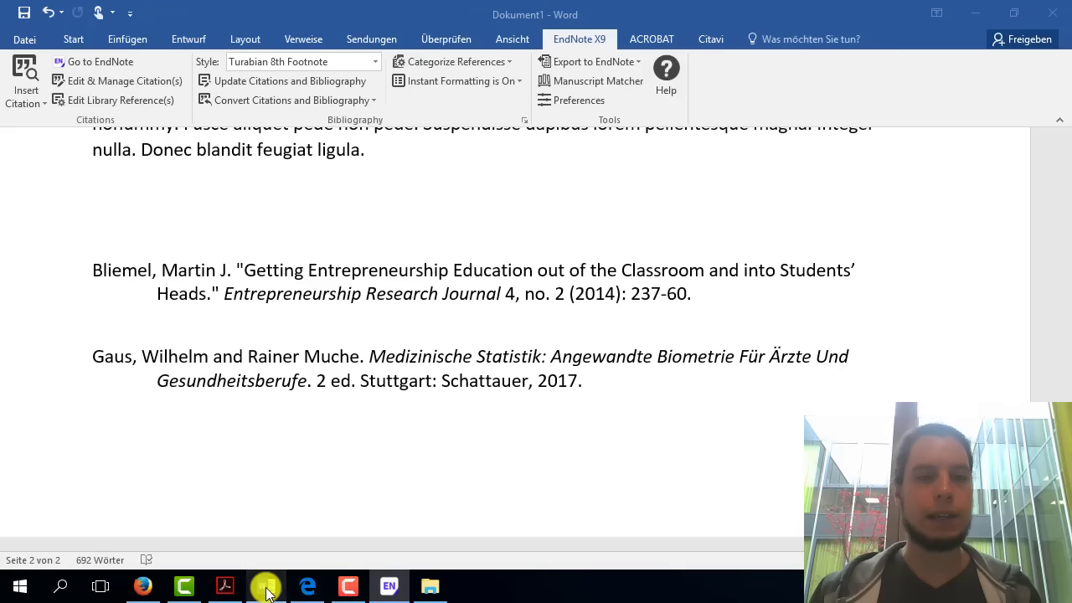
{"action": "left_click", "coordinate": [975, 13]}
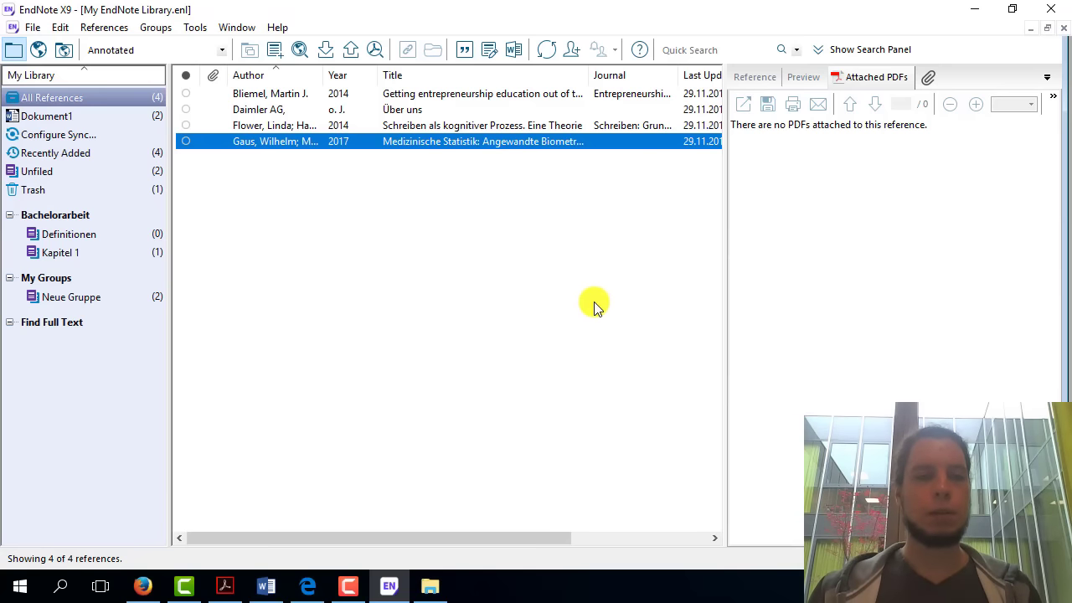
- Reopen the Gaus 2017 reference and close it again without saving, keeping the save prompt enabled
{"action": "double_click", "coordinate": [400, 140]}
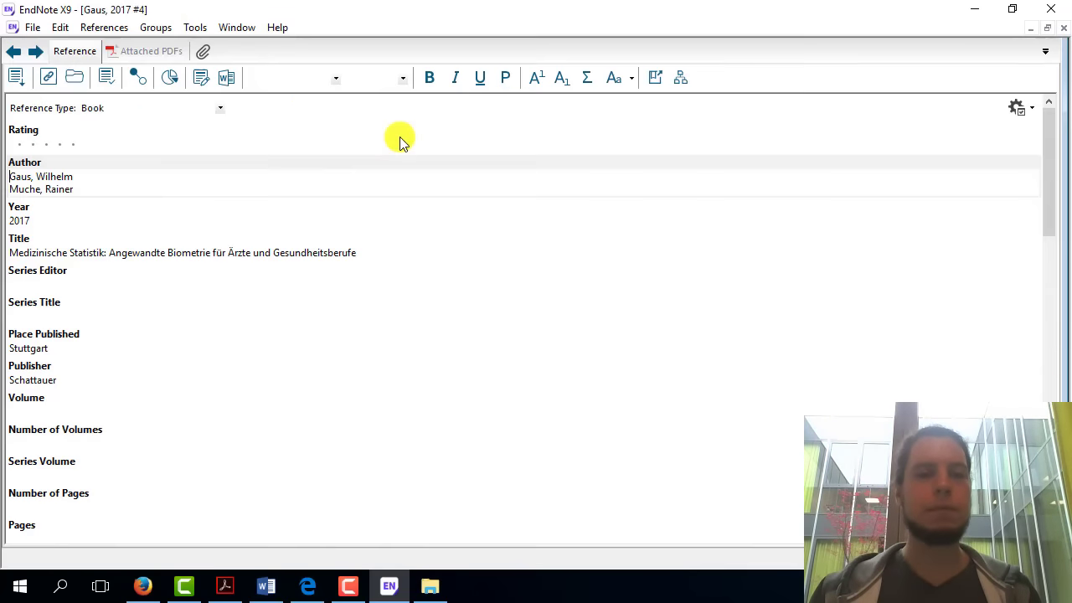
{"action": "left_click", "coordinate": [389, 250]}
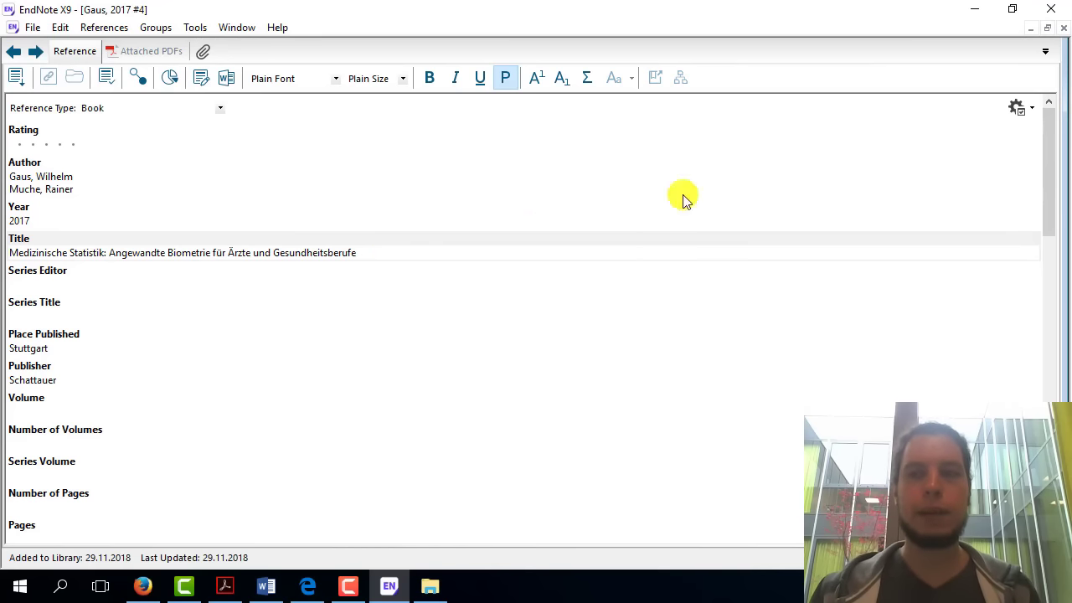
{"action": "left_click", "coordinate": [1063, 28]}
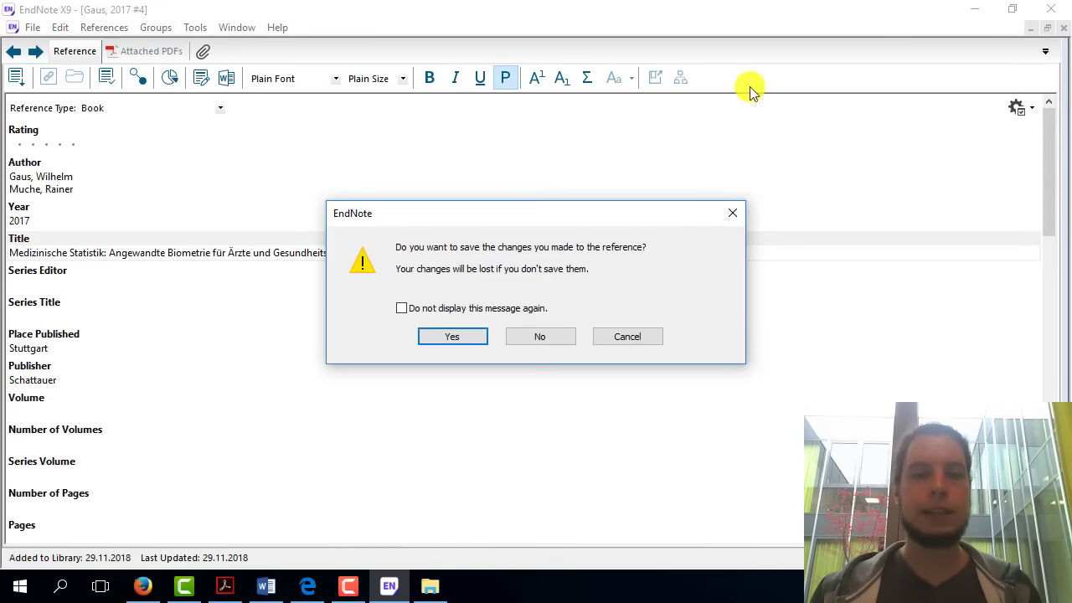
{"action": "left_click", "coordinate": [401, 309]}
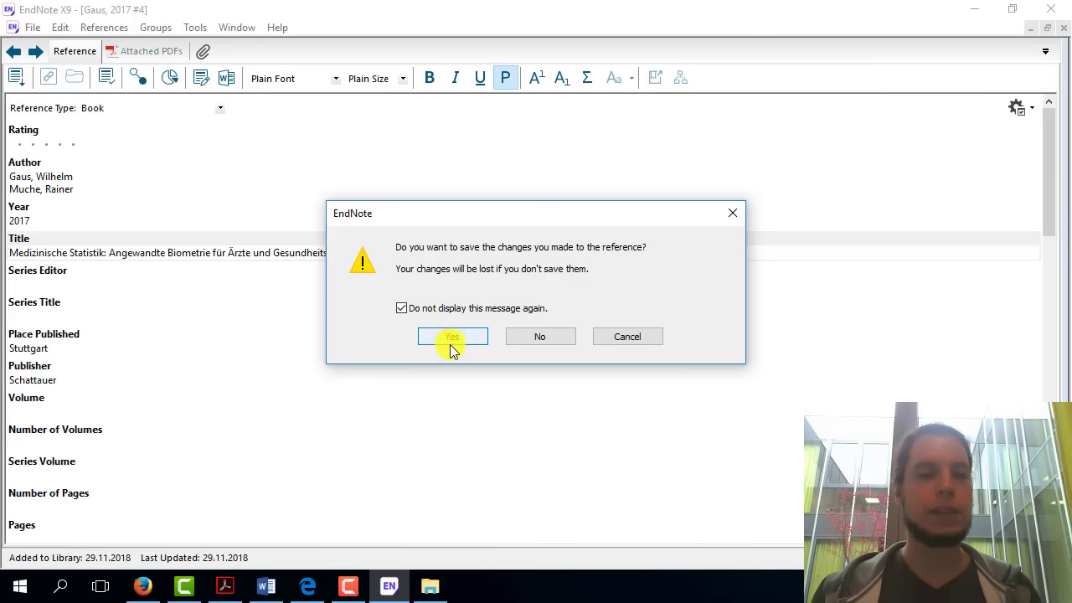
{"action": "left_click", "coordinate": [402, 309]}
{"action": "left_click_drag", "start_coordinate": [556, 218], "coordinate": [550, 217]}
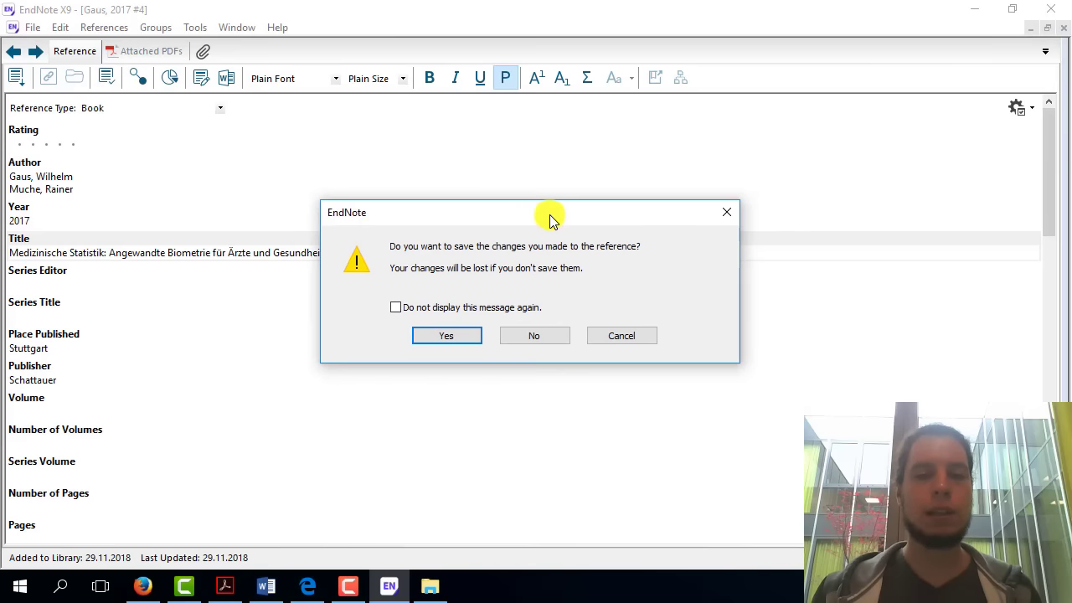
{"action": "left_click", "coordinate": [540, 337]}
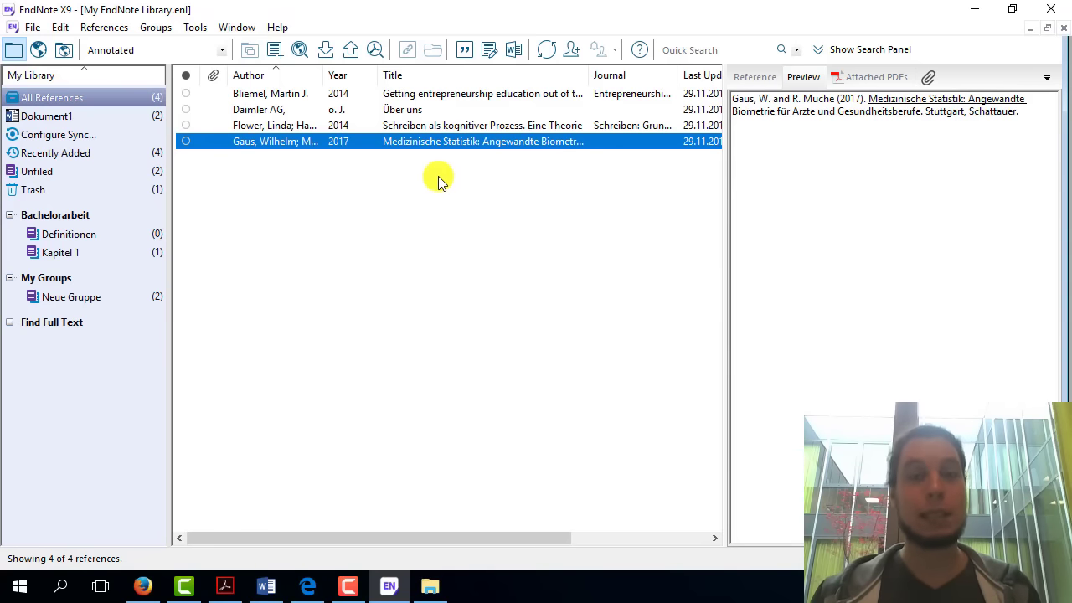
- In Firefox's 'Schreiben - Dreyfürst' tab, page the Leseprobe from the cover to the table of contents
{"action": "left_click", "coordinate": [143, 584]}
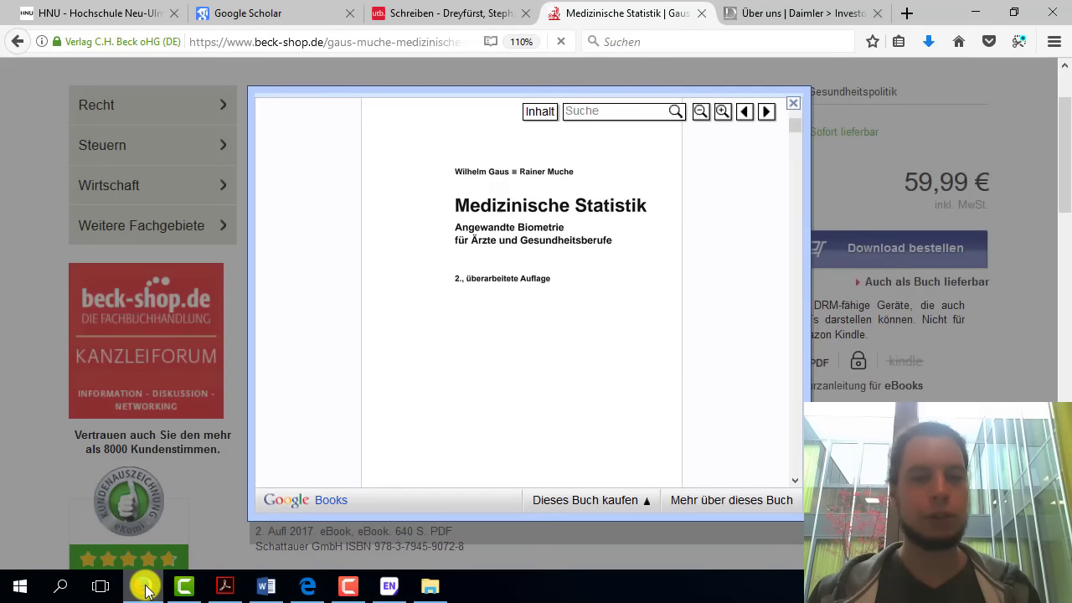
{"action": "left_click", "coordinate": [452, 14]}
{"action": "left_click", "coordinate": [295, 335]}
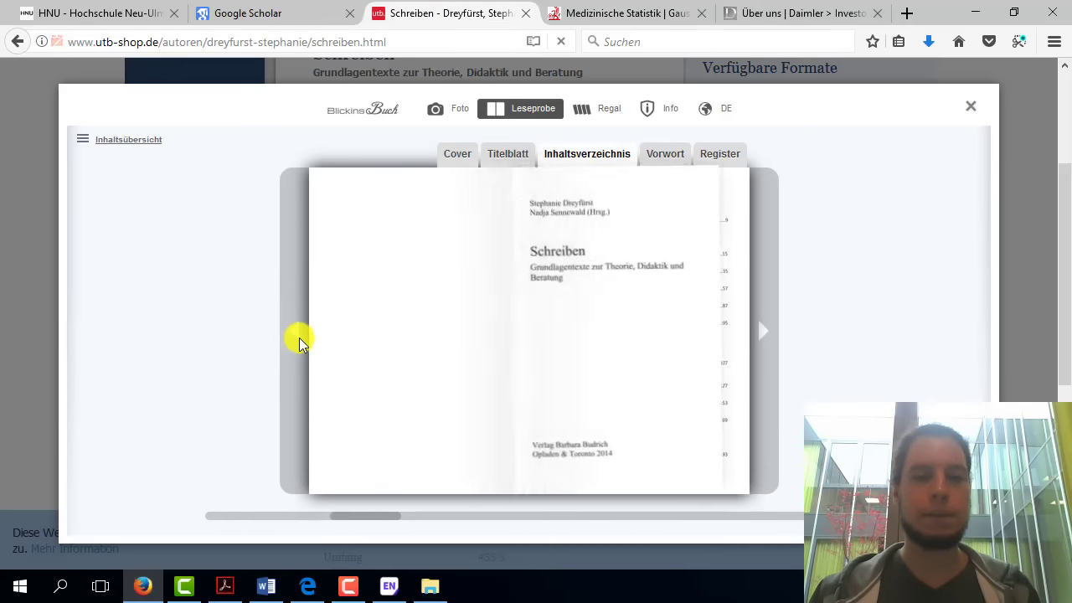
{"action": "left_click", "coordinate": [294, 335]}
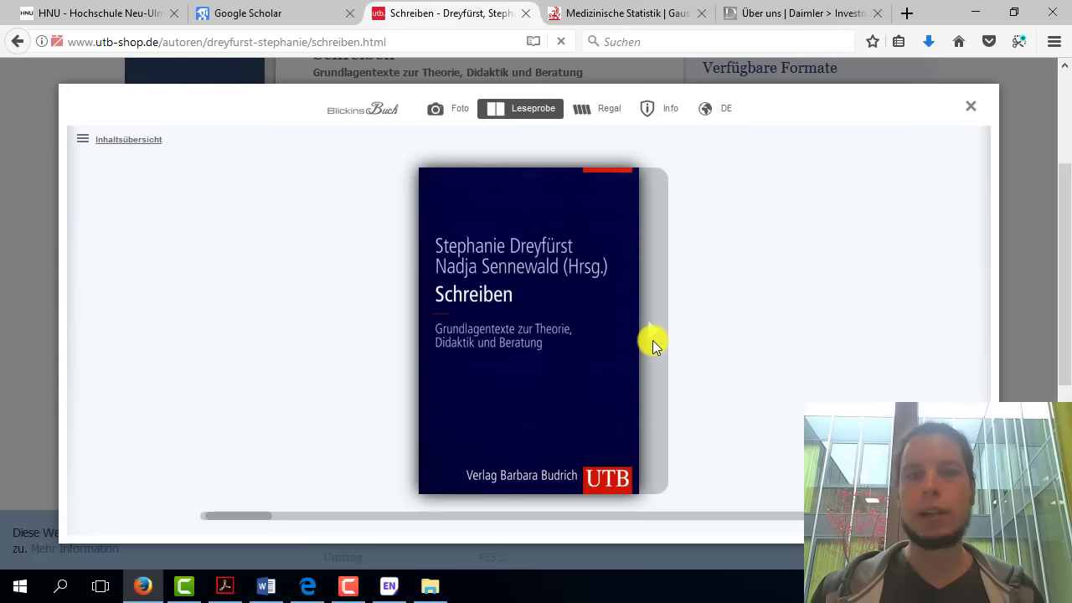
{"action": "left_click", "coordinate": [655, 332]}
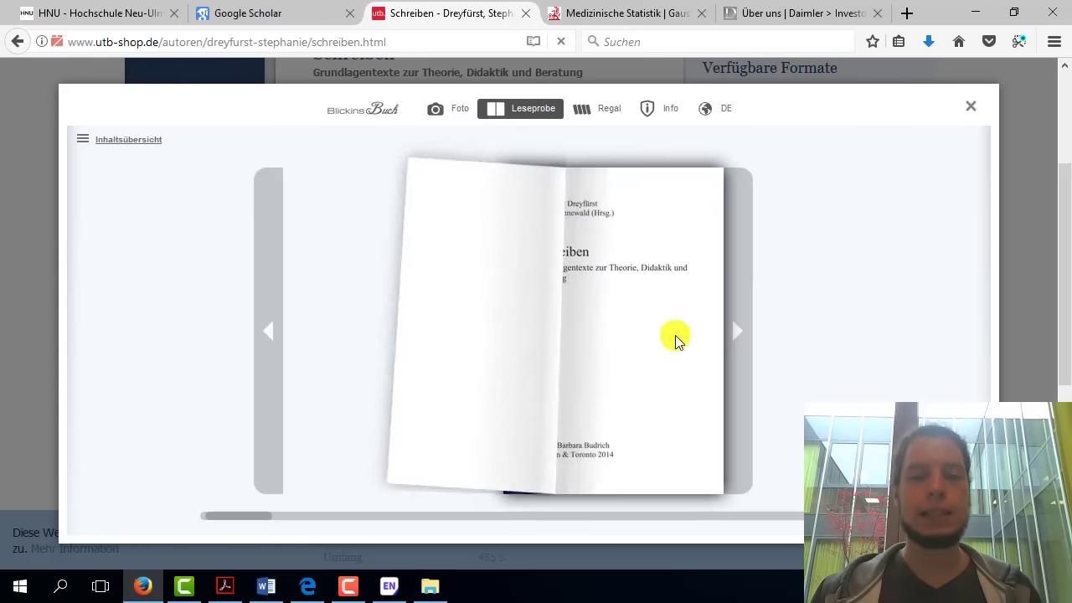
{"action": "left_click", "coordinate": [772, 335]}
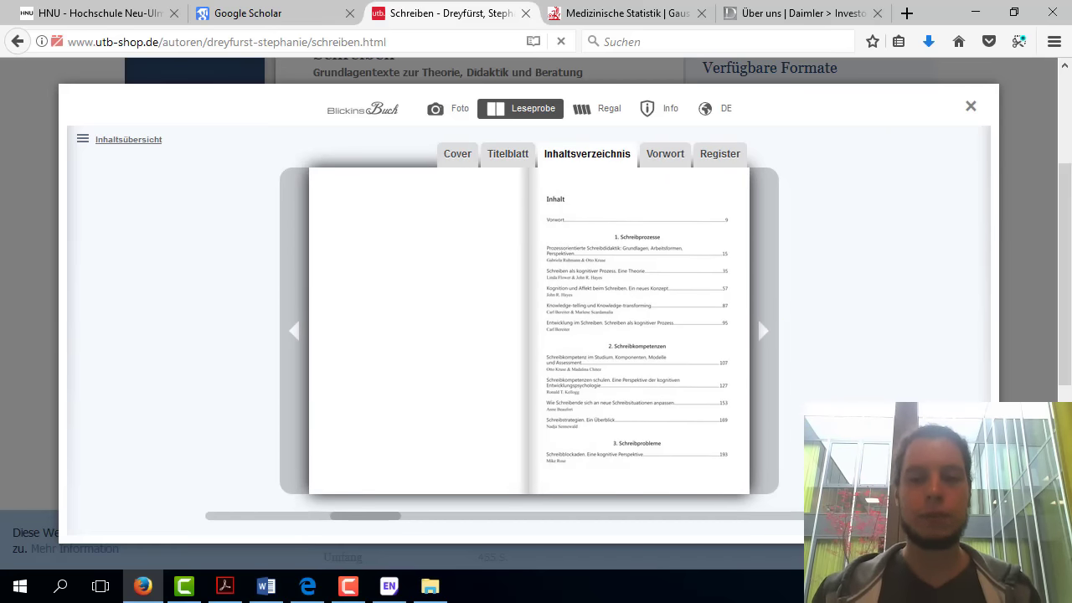
- Zoom in and out on the Inhaltsverzeichnis, then page back and enlarge the contents page to read it
{"action": "left_click", "coordinate": [637, 277]}
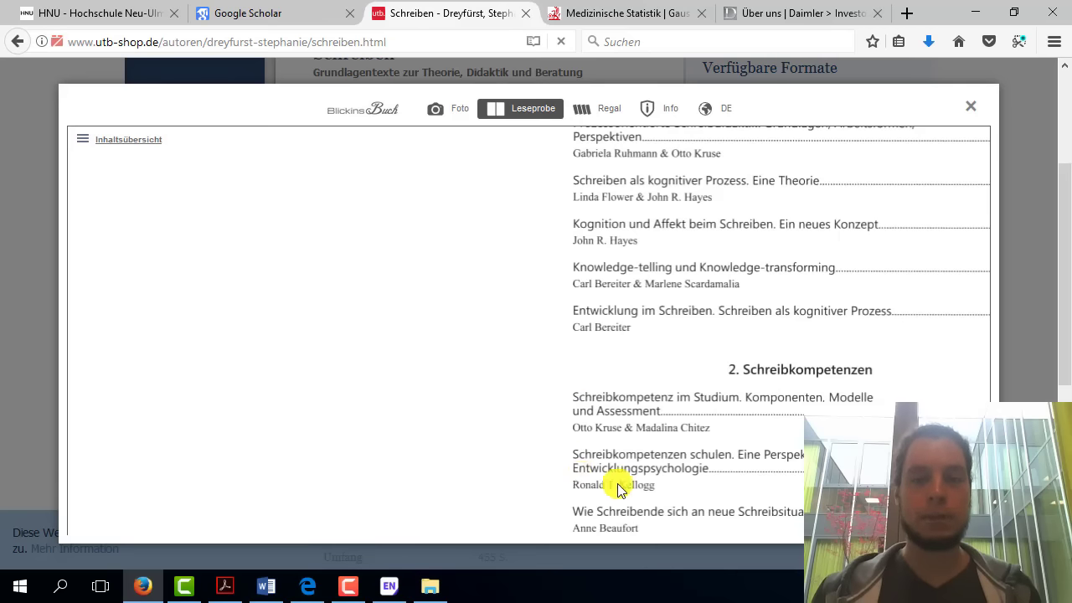
{"action": "left_click", "coordinate": [846, 469]}
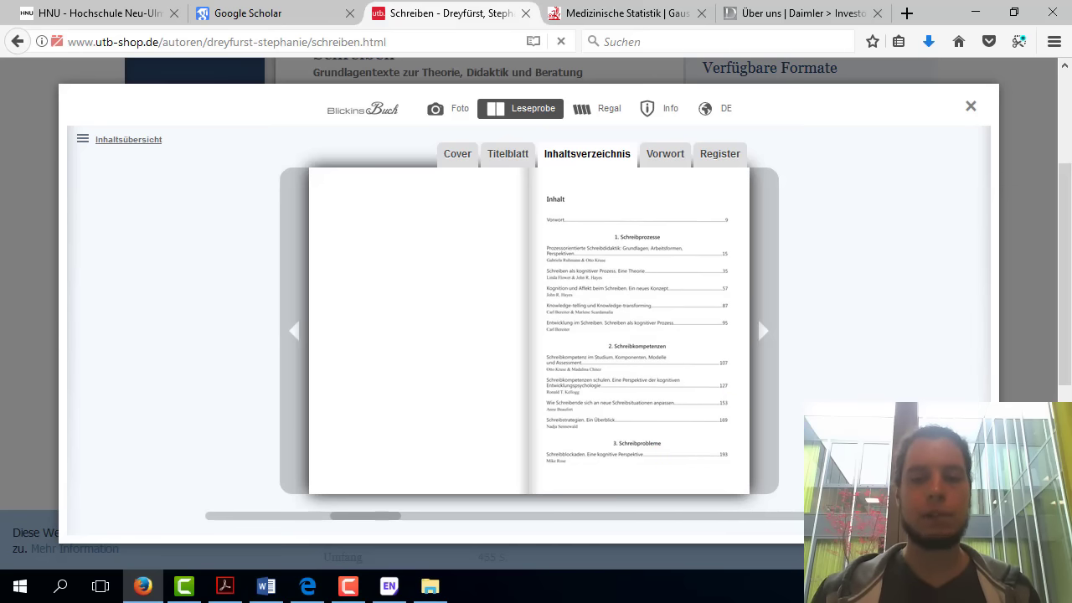
{"action": "left_click", "coordinate": [757, 317]}
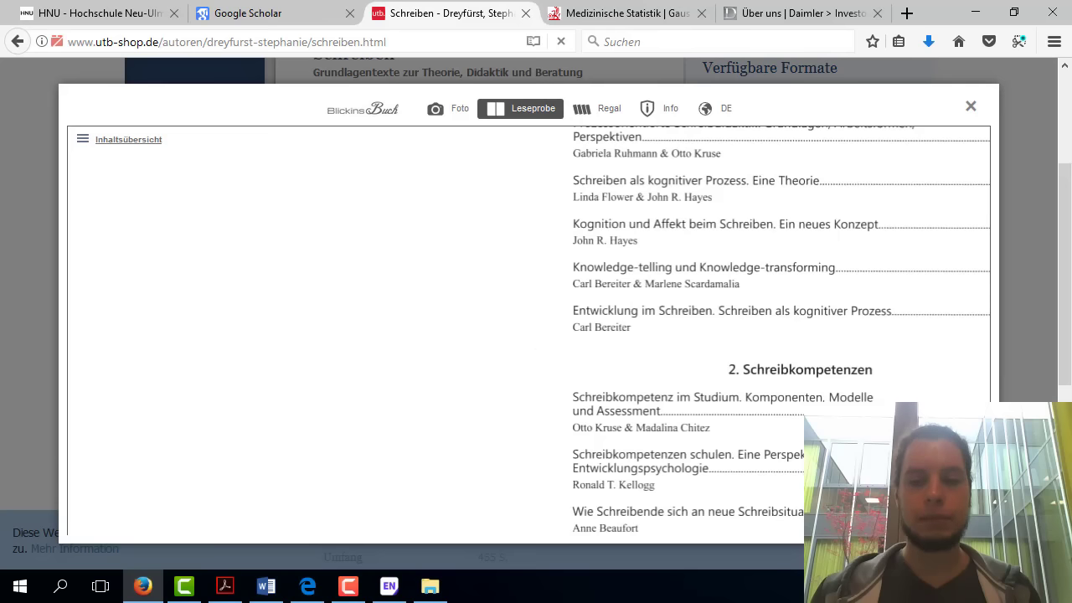
{"action": "left_click", "coordinate": [227, 179]}
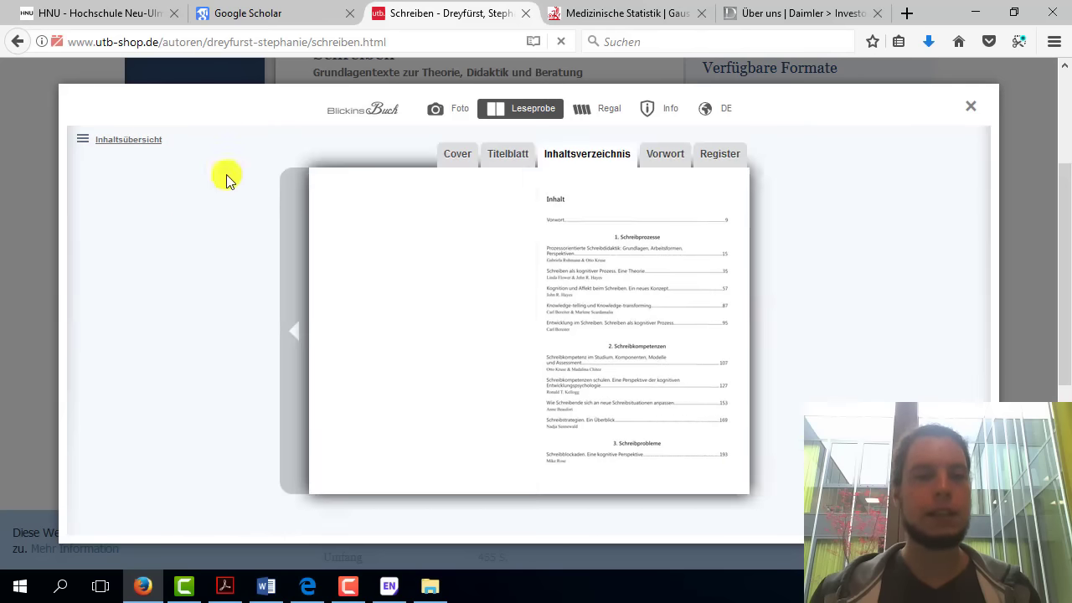
{"action": "left_click", "coordinate": [294, 339]}
{"action": "left_click", "coordinate": [293, 337]}
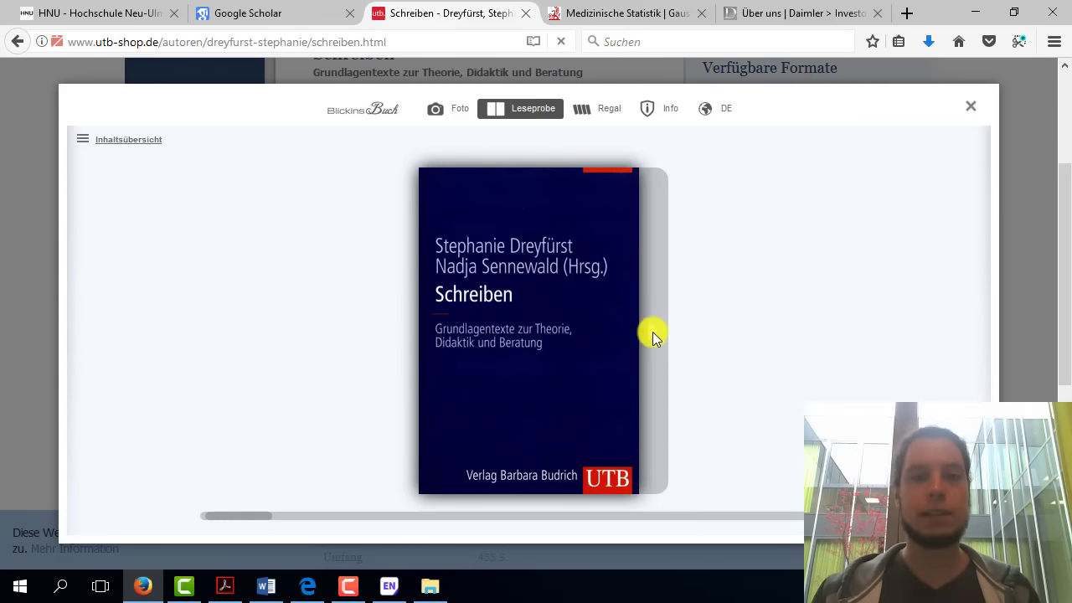
{"action": "left_click", "coordinate": [652, 332]}
{"action": "left_click", "coordinate": [763, 333]}
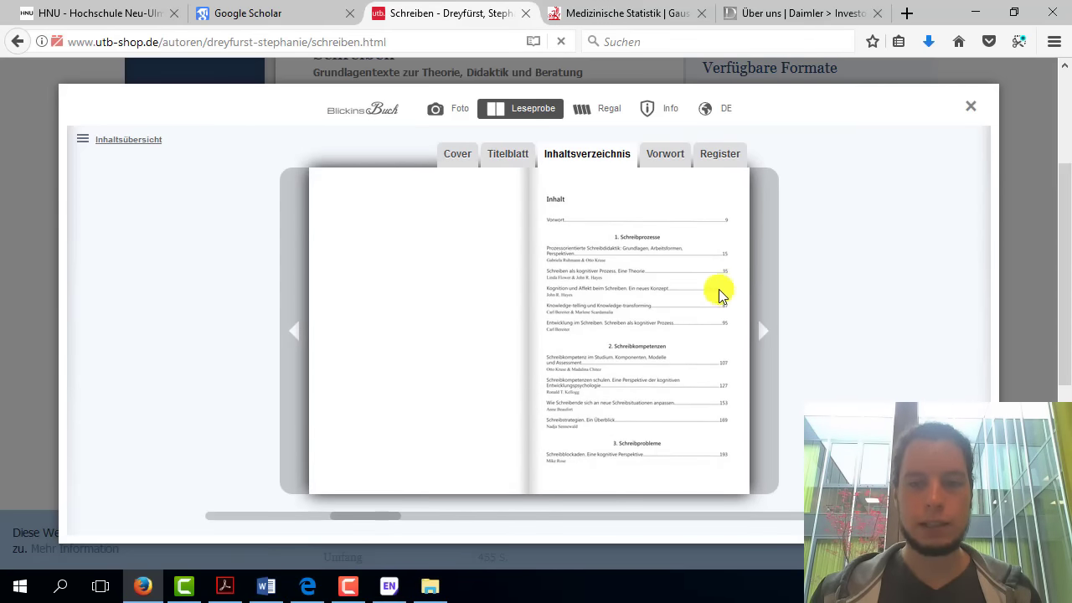
{"action": "left_click", "coordinate": [603, 295]}
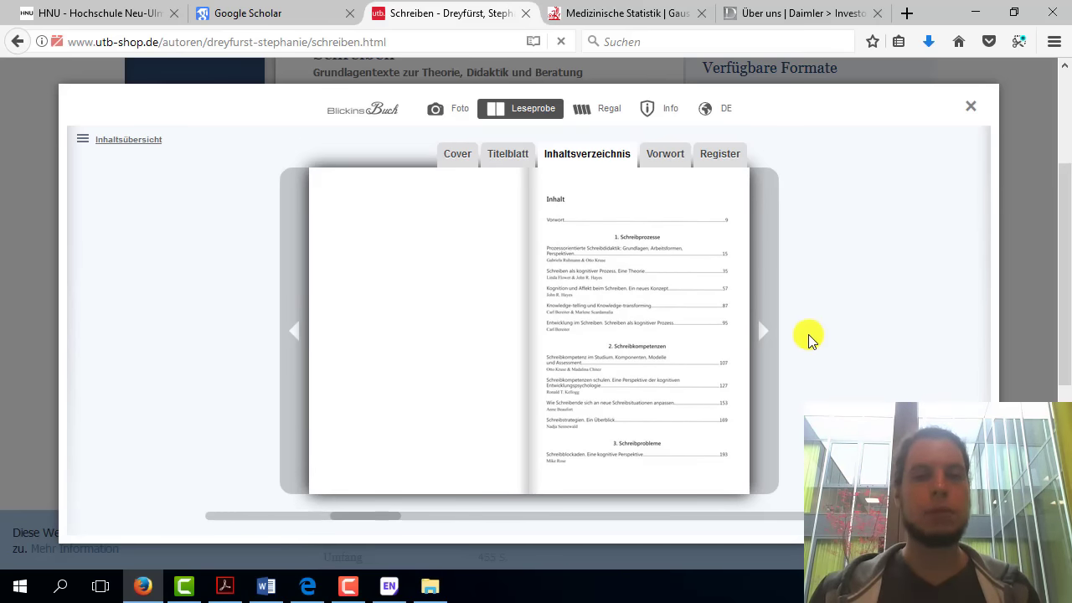
- Flip the reading sample back to the cover and forward again to the table of contents
{"action": "left_click", "coordinate": [295, 344]}
{"action": "left_click", "coordinate": [294, 343]}
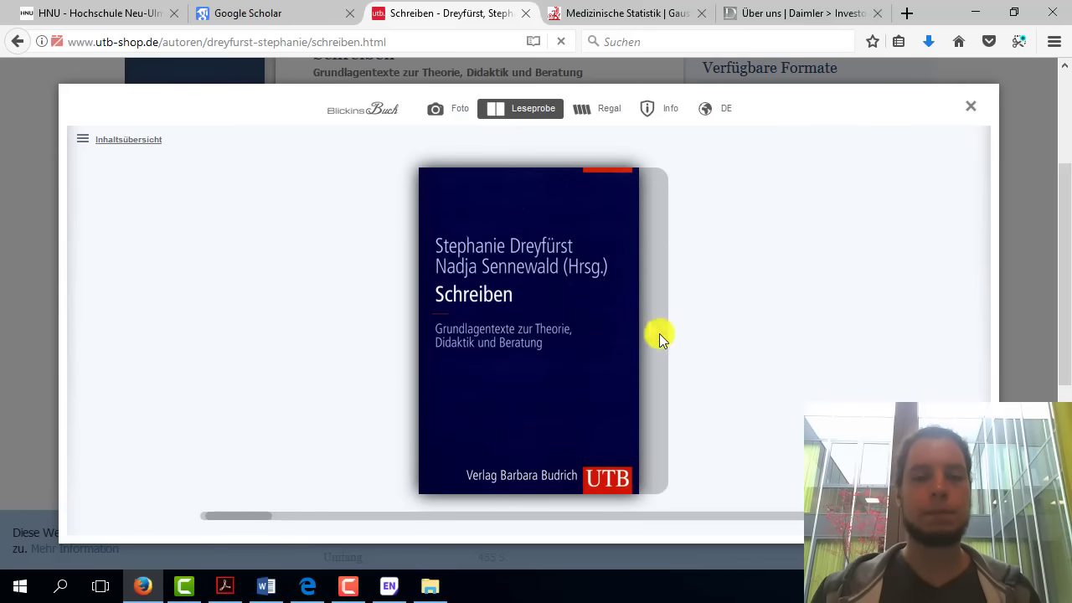
{"action": "left_click", "coordinate": [655, 331]}
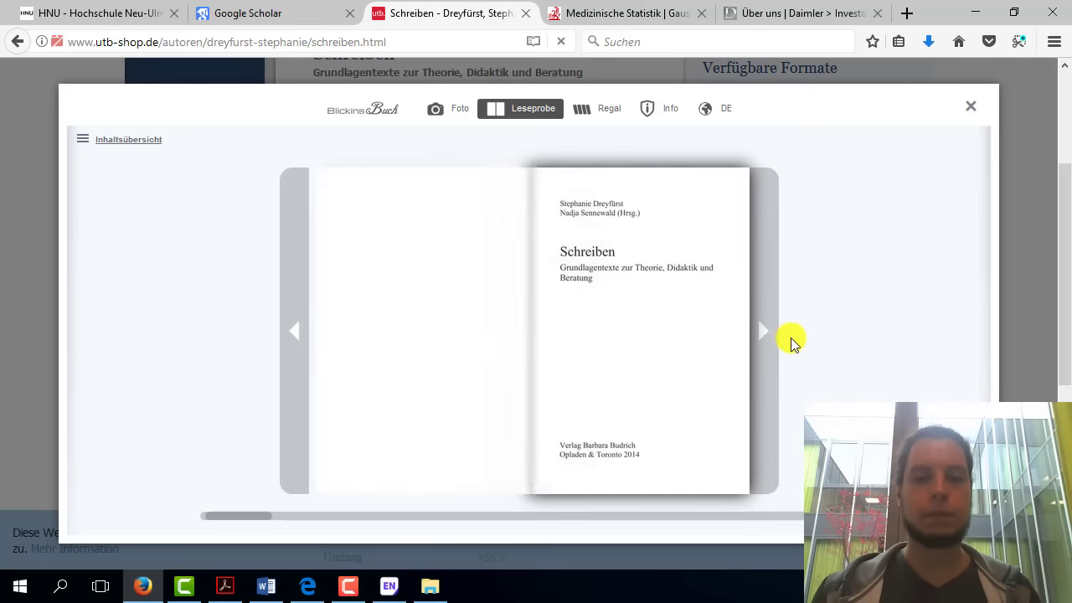
{"action": "left_click", "coordinate": [770, 337]}
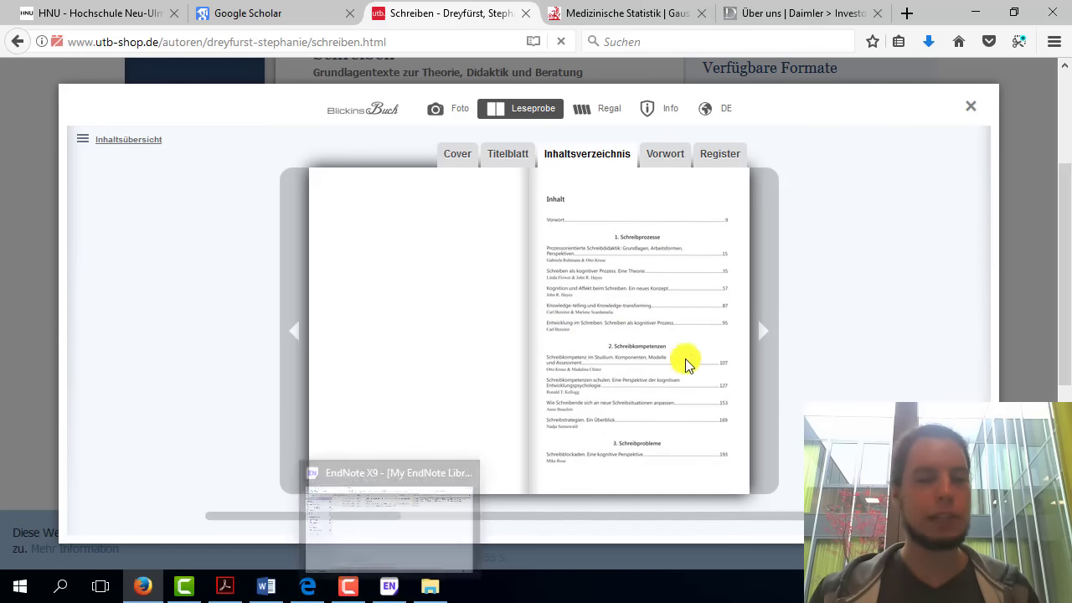
{"action": "left_click", "coordinate": [398, 590]}
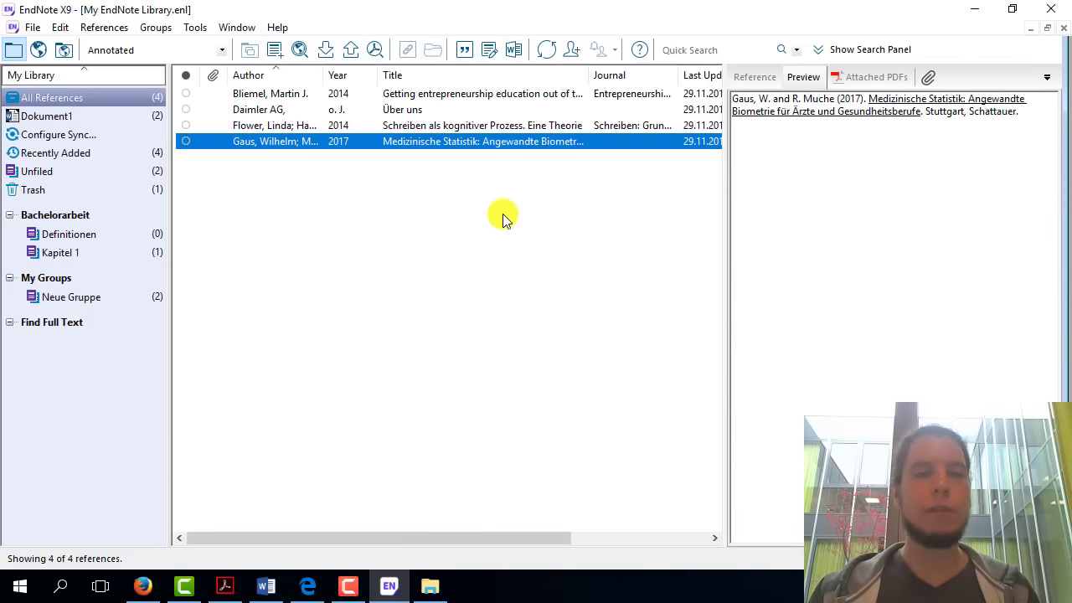
{"action": "left_click", "coordinate": [279, 126]}
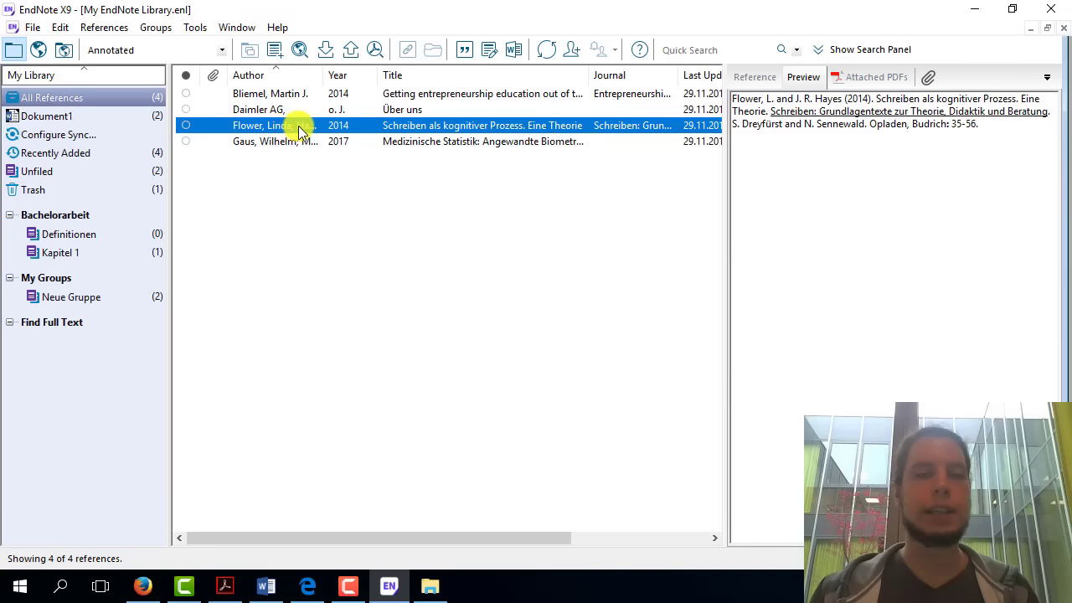
{"action": "double_click", "coordinate": [299, 132]}
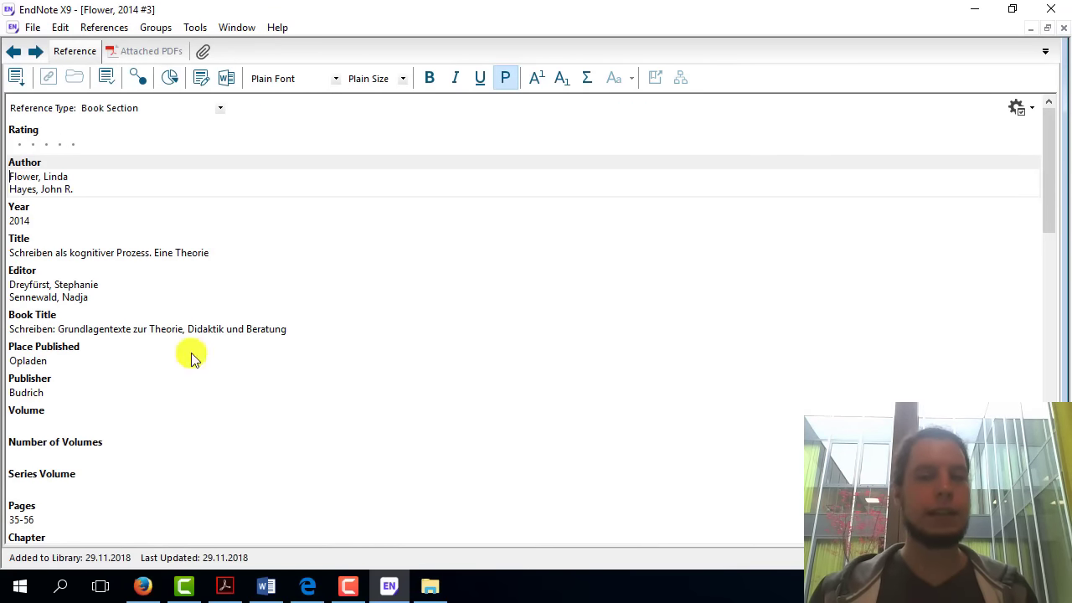
{"action": "left_click_drag", "start_coordinate": [1052, 159], "coordinate": [1053, 150]}
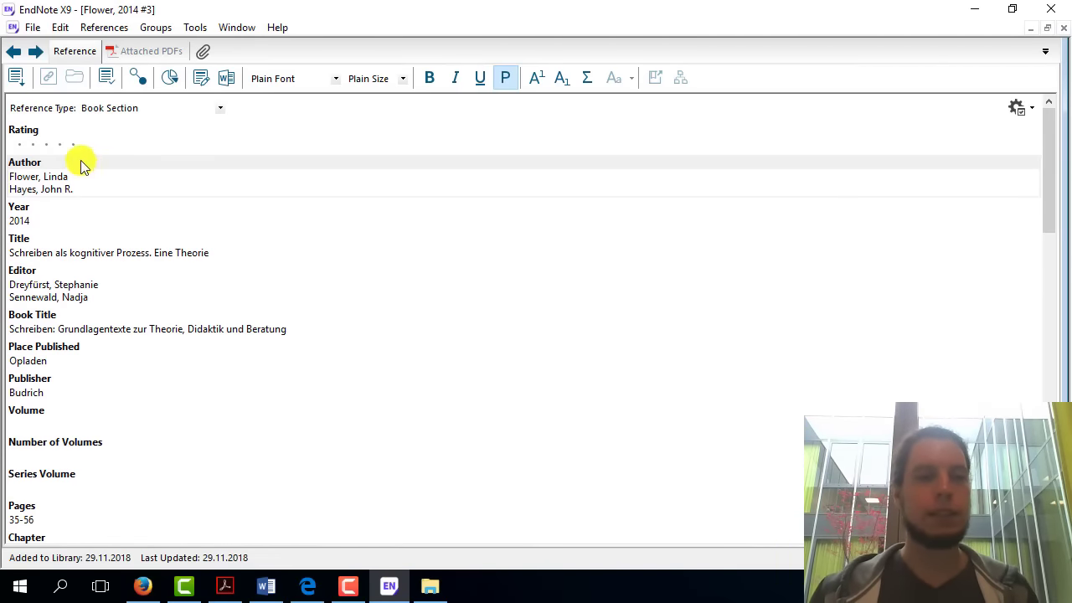
{"action": "left_click", "coordinate": [98, 108]}
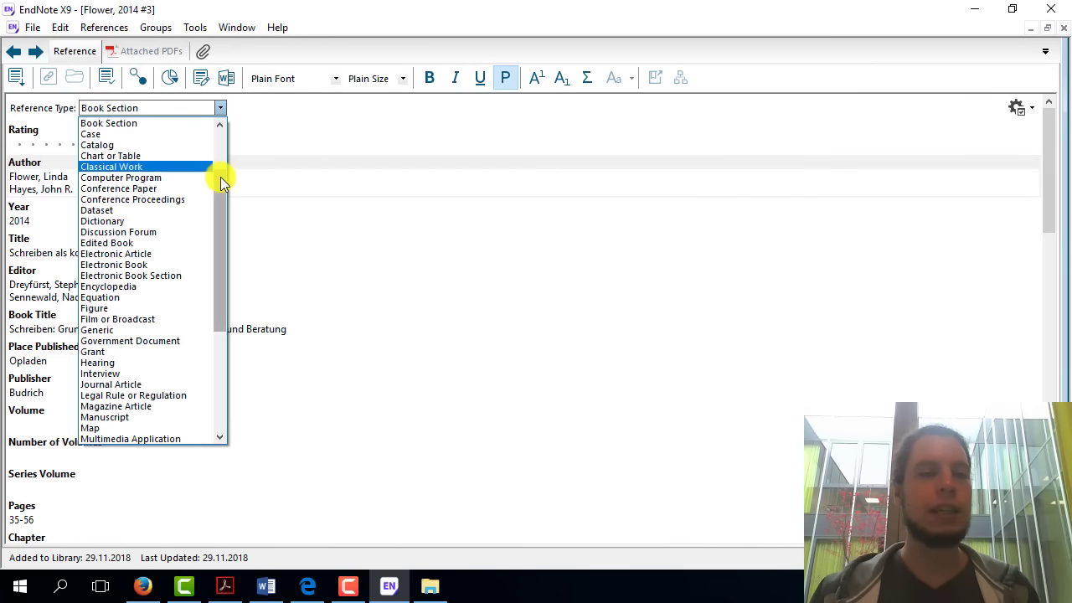
{"action": "left_click_drag", "start_coordinate": [220, 176], "coordinate": [218, 165]}
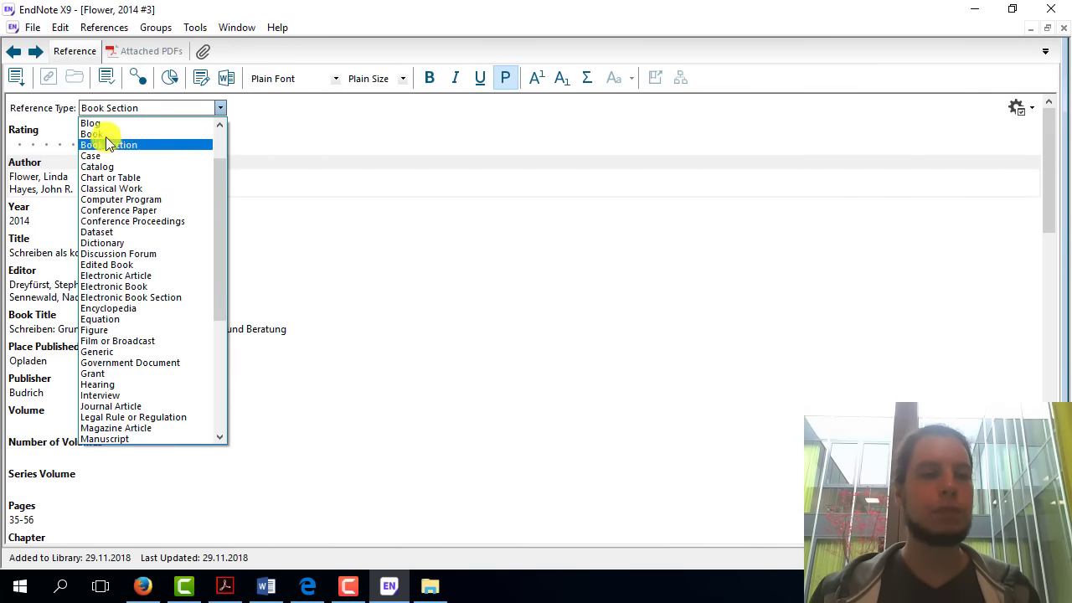
{"action": "left_click", "coordinate": [299, 126]}
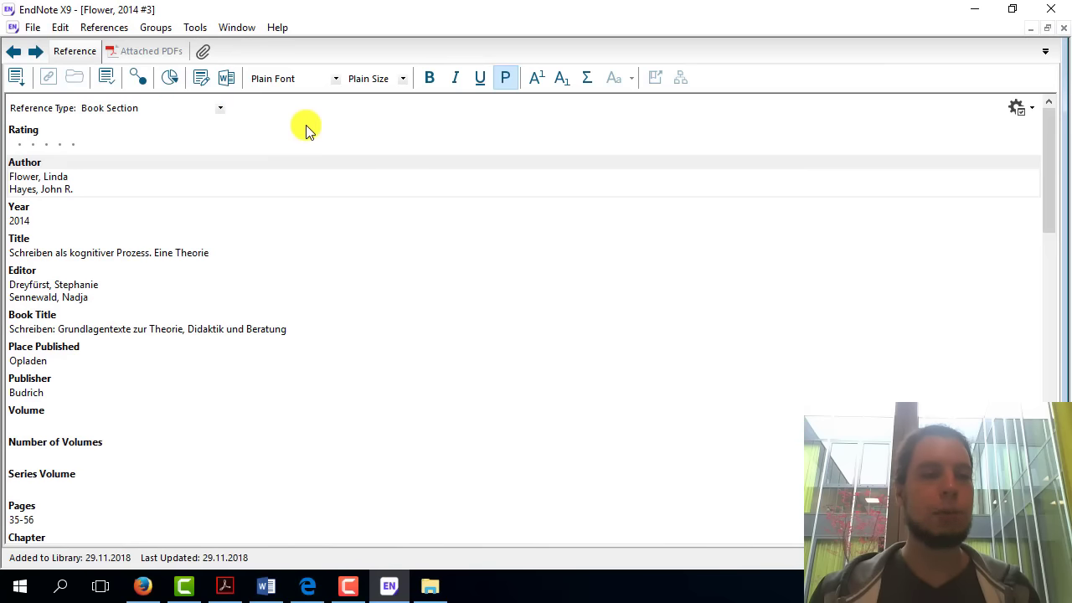
{"action": "left_click_drag", "start_coordinate": [1047, 163], "coordinate": [1047, 177]}
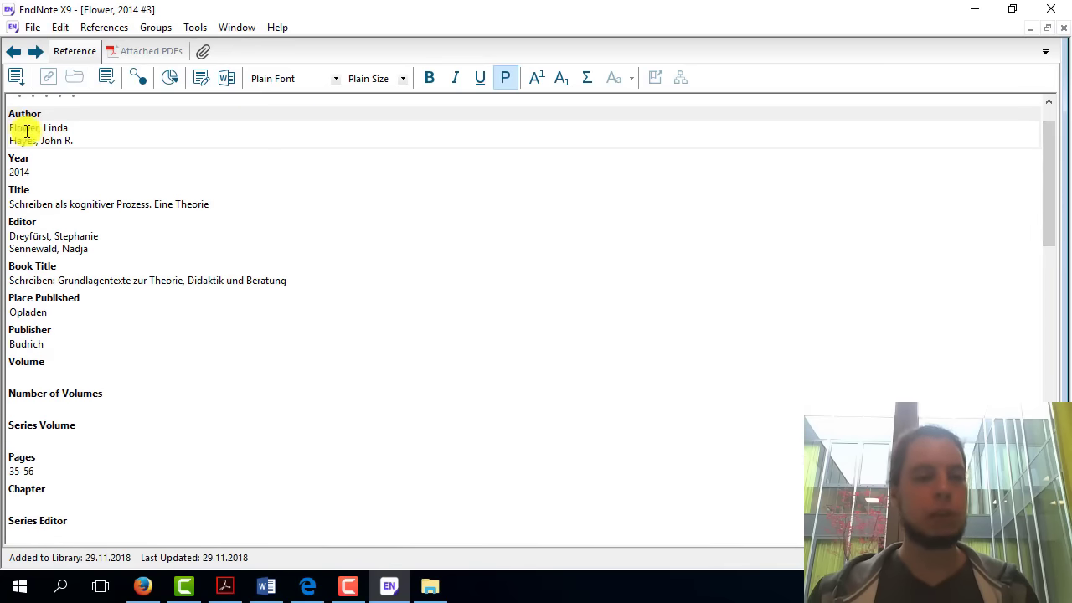
{"action": "left_click_drag", "start_coordinate": [10, 127], "coordinate": [100, 137]}
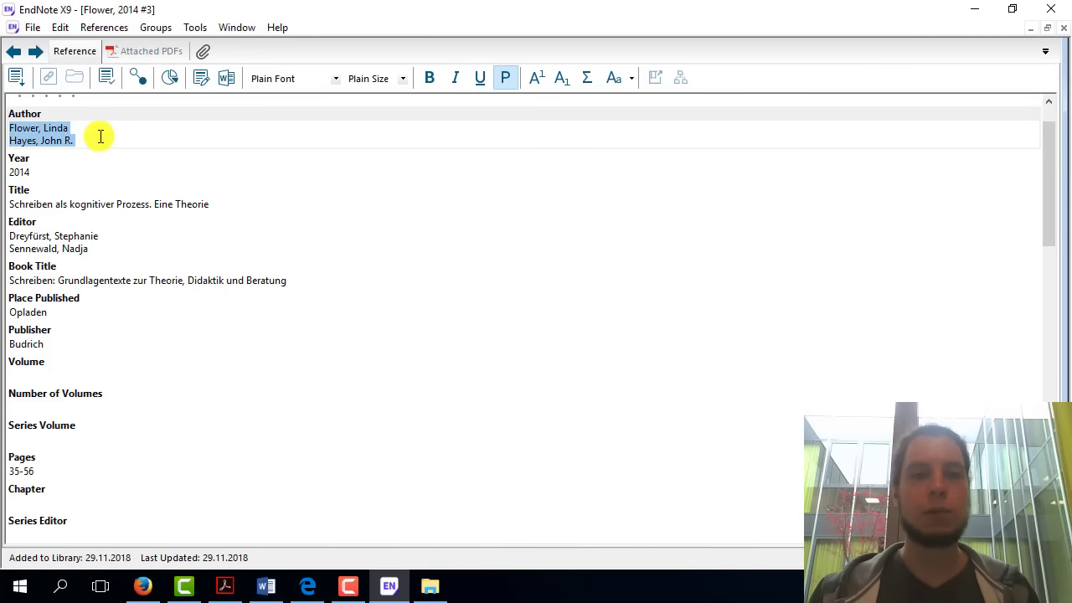
{"action": "left_click", "coordinate": [12, 171]}
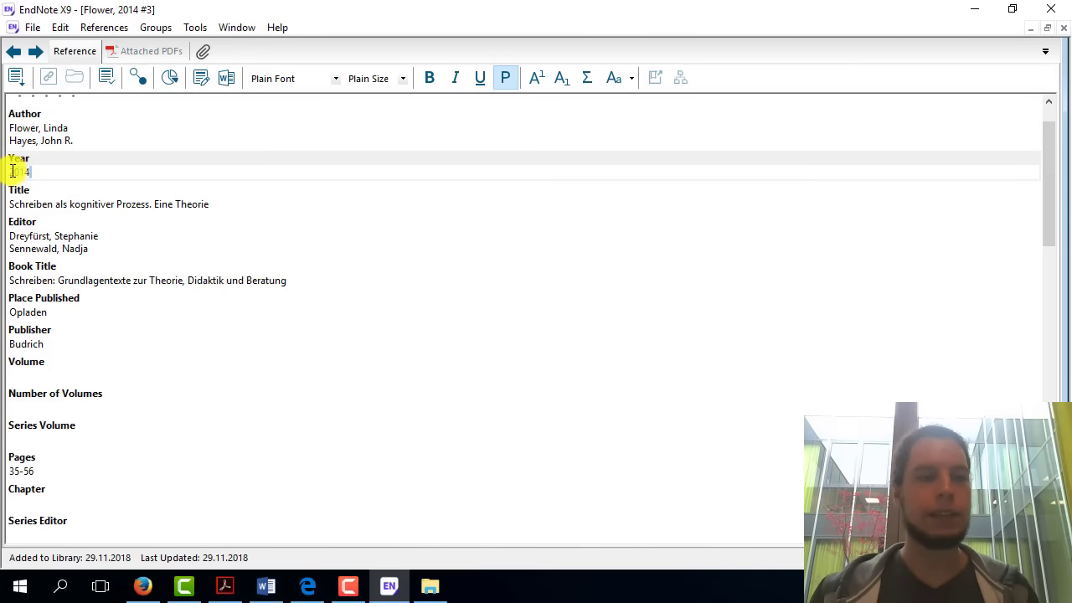
{"action": "left_click_drag", "start_coordinate": [216, 203], "coordinate": [3, 203]}
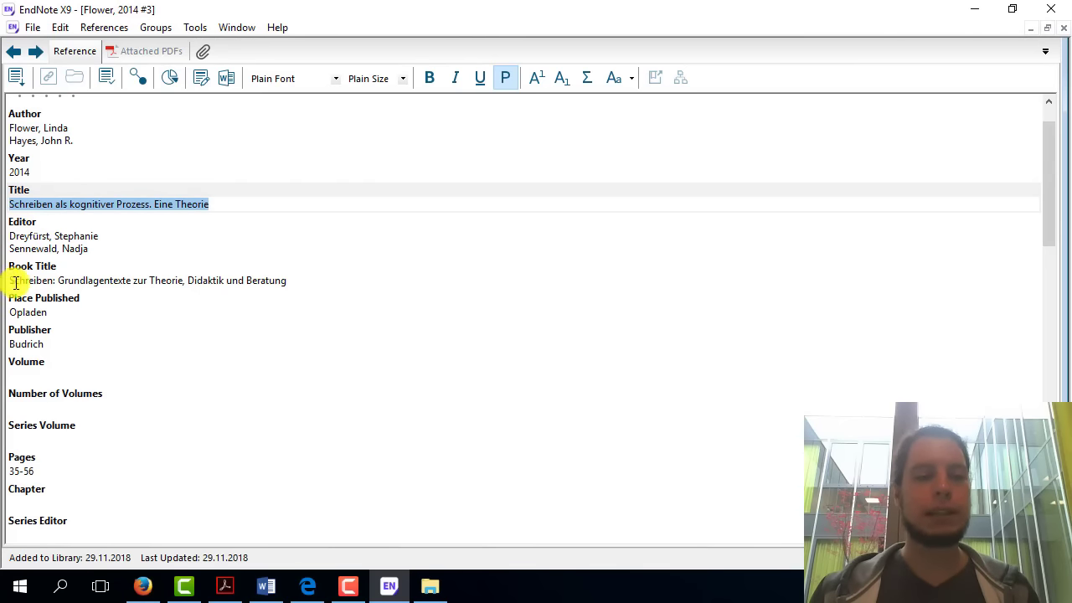
{"action": "left_click_drag", "start_coordinate": [15, 282], "coordinate": [359, 300]}
{"action": "left_click", "coordinate": [201, 210]}
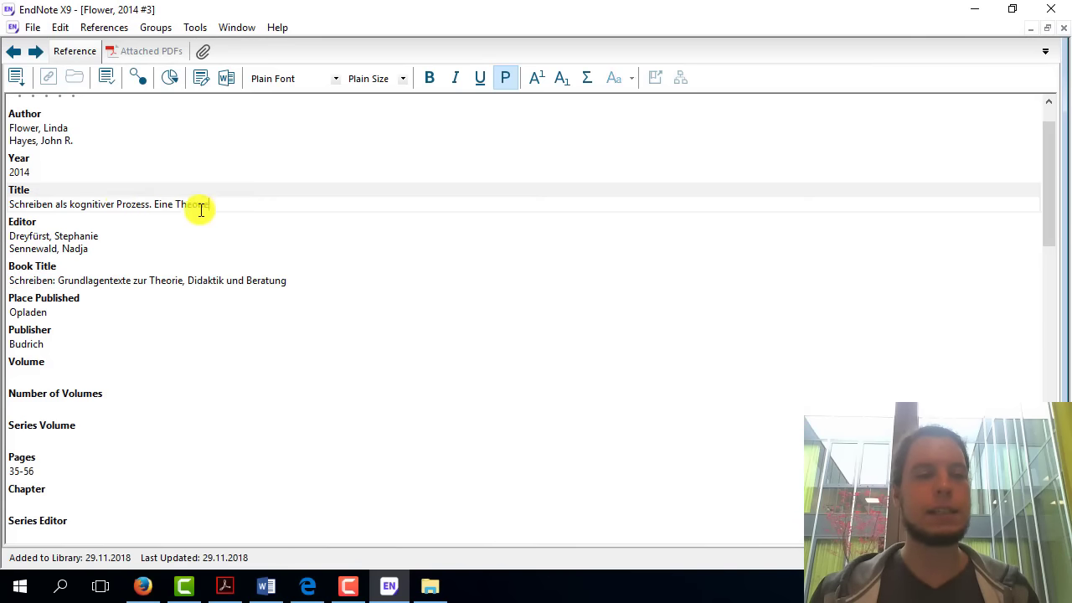
{"action": "left_click_drag", "start_coordinate": [201, 209], "coordinate": [15, 208]}
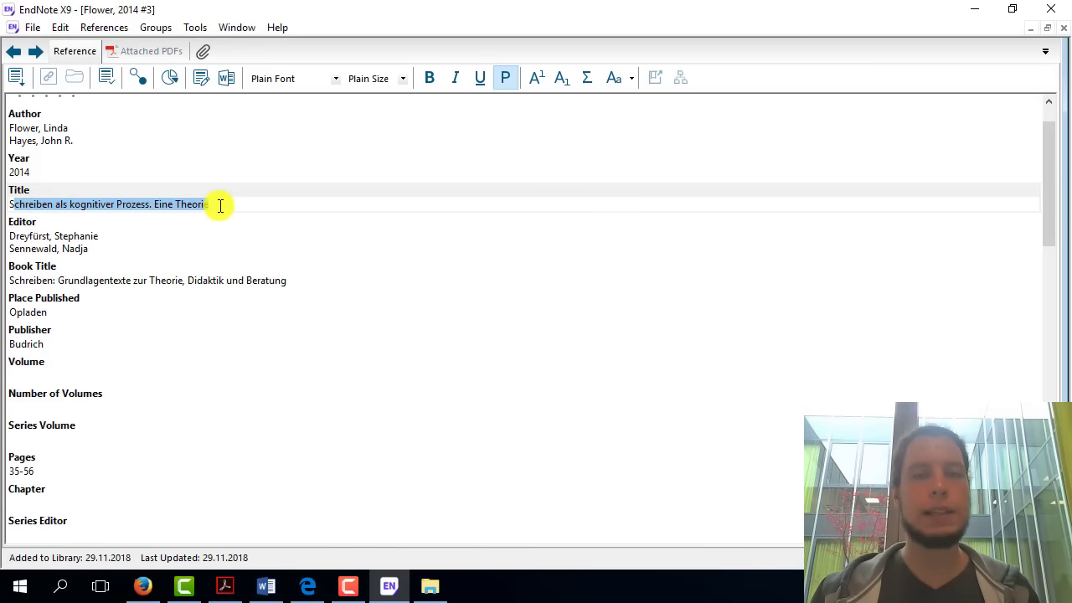
{"action": "left_click_drag", "start_coordinate": [289, 280], "coordinate": [30, 278]}
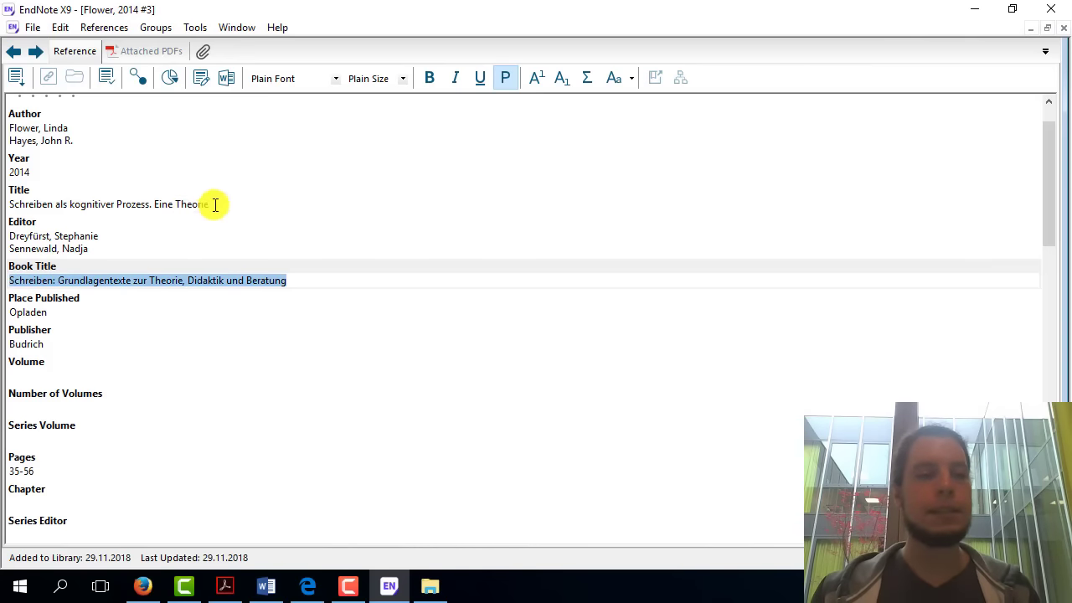
{"action": "left_click_drag", "start_coordinate": [216, 205], "coordinate": [3, 202]}
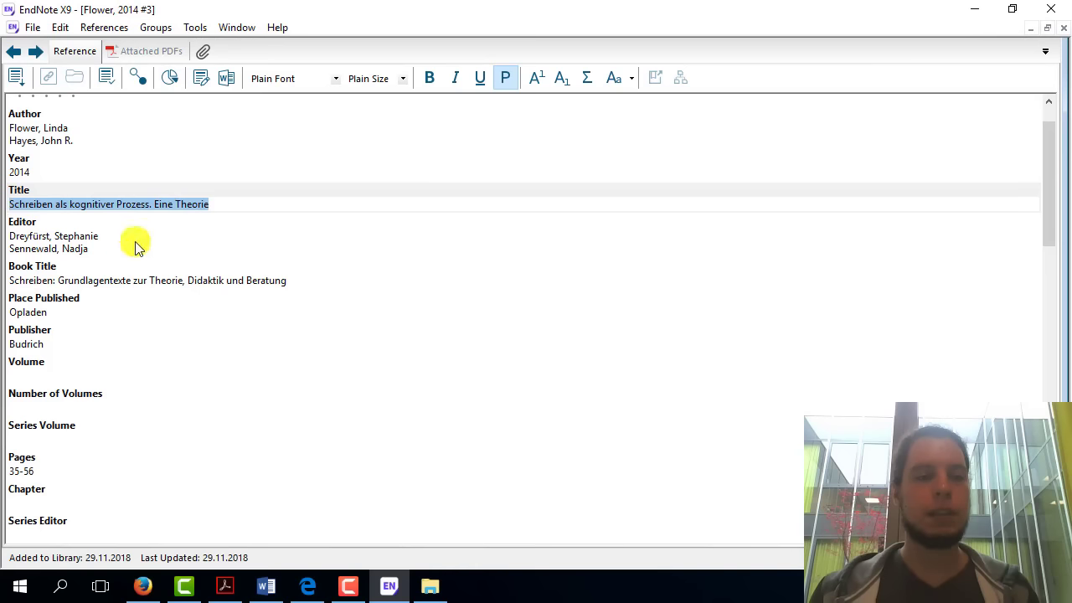
{"action": "left_click_drag", "start_coordinate": [112, 254], "coordinate": [11, 234]}
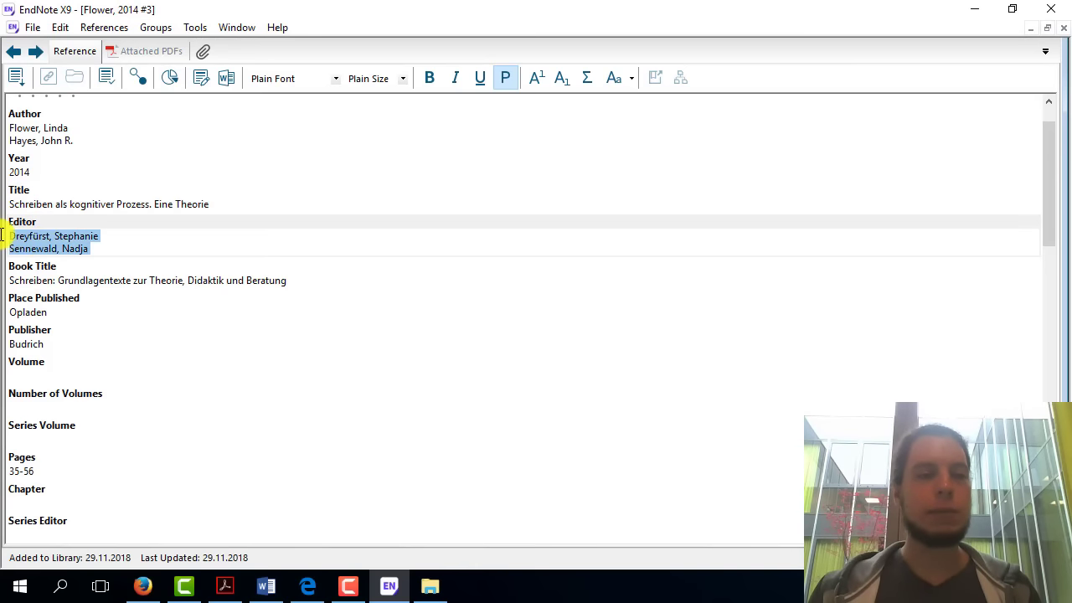
{"action": "left_click", "coordinate": [72, 315]}
{"action": "left_click_drag", "start_coordinate": [72, 311], "coordinate": [5, 312]}
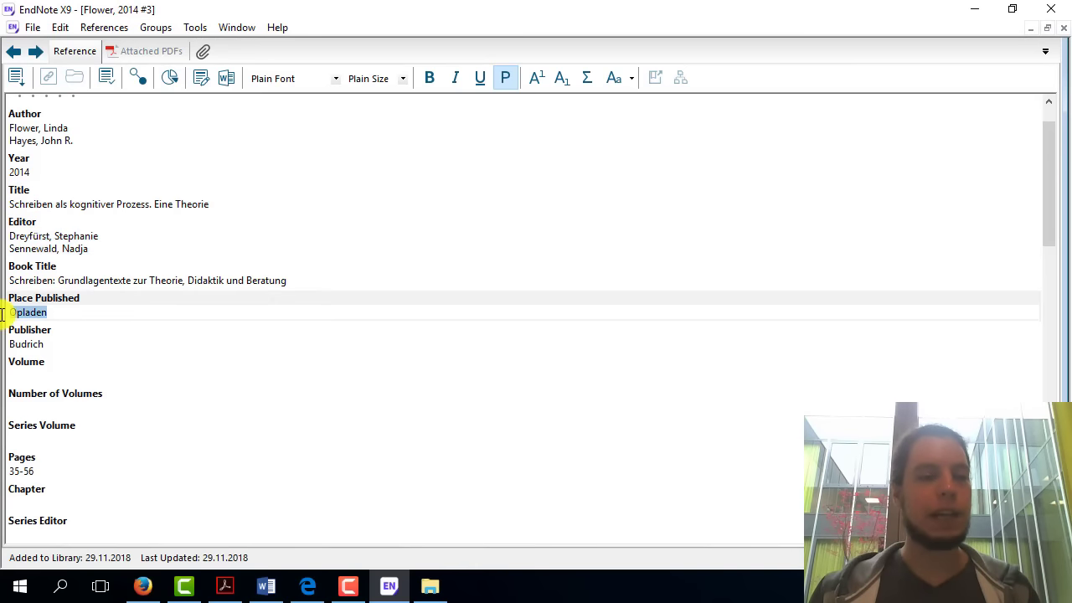
{"action": "left_click_drag", "start_coordinate": [46, 346], "coordinate": [3, 345]}
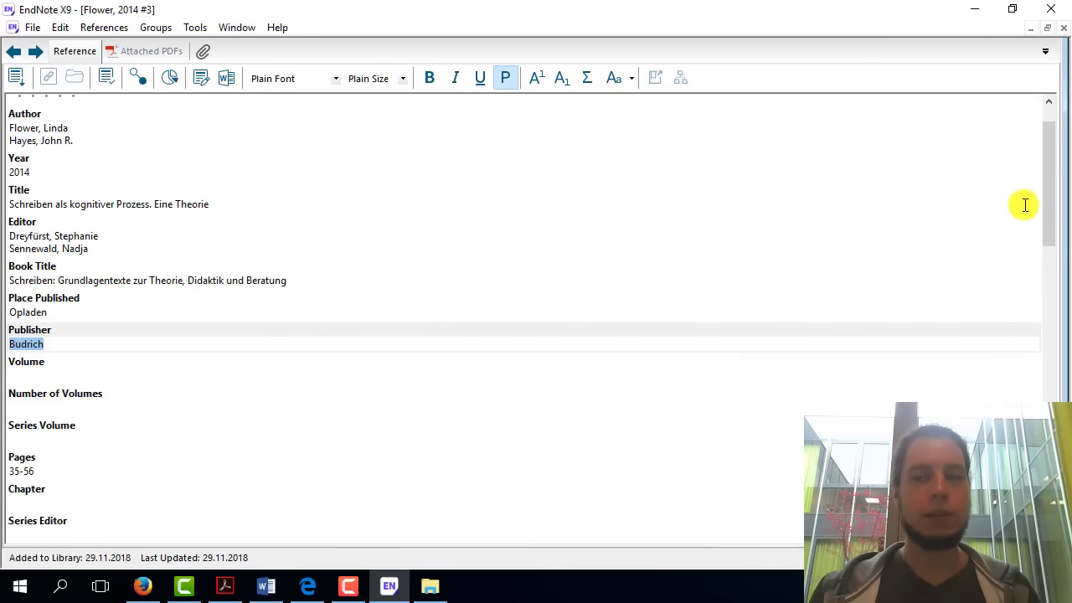
{"action": "left_click_drag", "start_coordinate": [1049, 167], "coordinate": [1028, 263]}
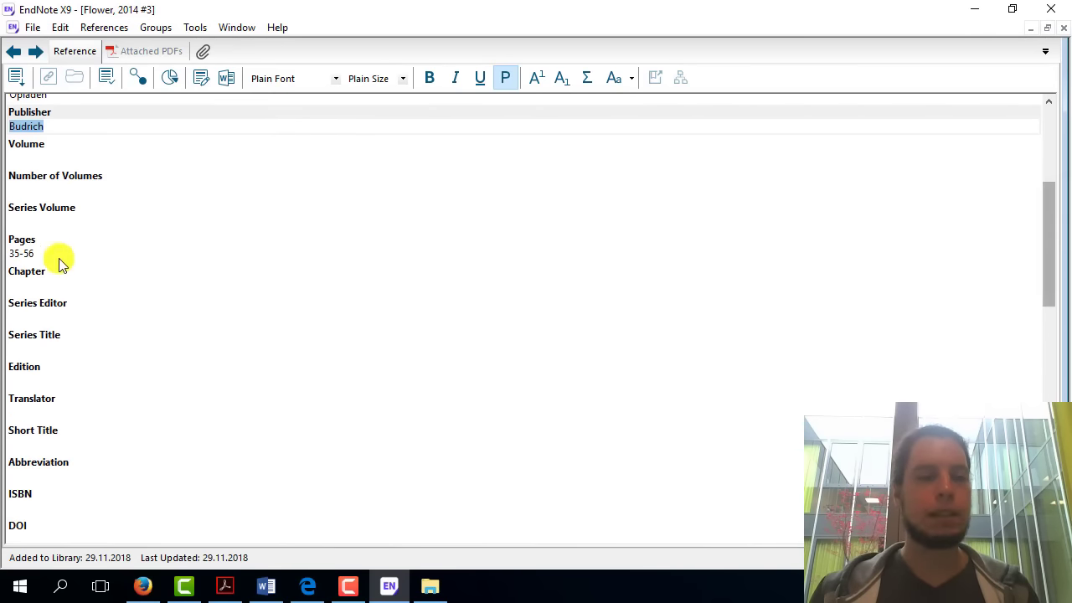
{"action": "left_click", "coordinate": [10, 252]}
{"action": "left_click_drag", "start_coordinate": [14, 260], "coordinate": [83, 248]}
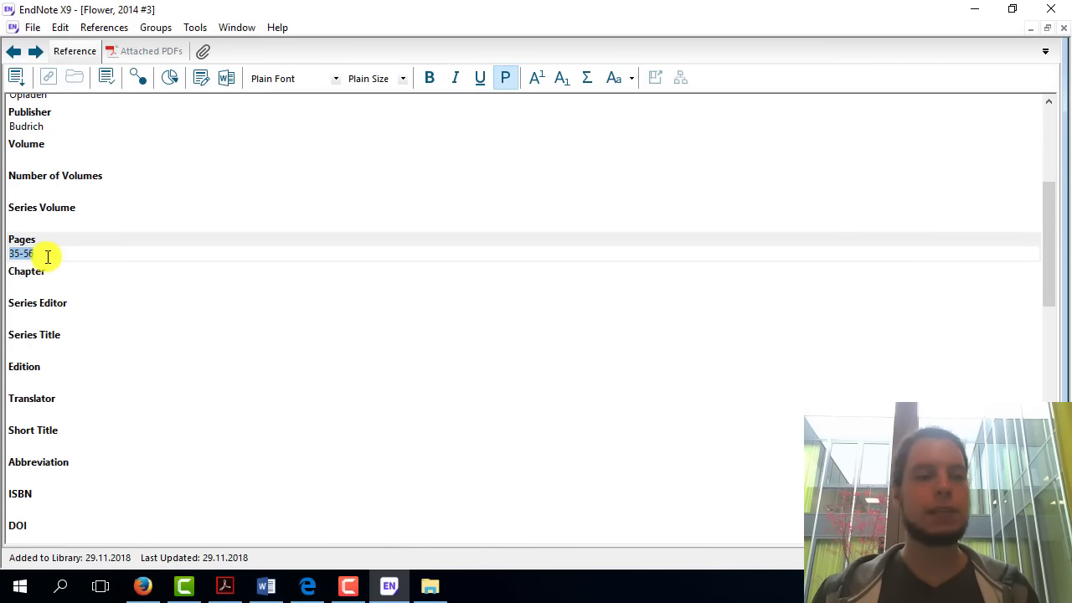
{"action": "left_click_drag", "start_coordinate": [11, 254], "coordinate": [76, 259]}
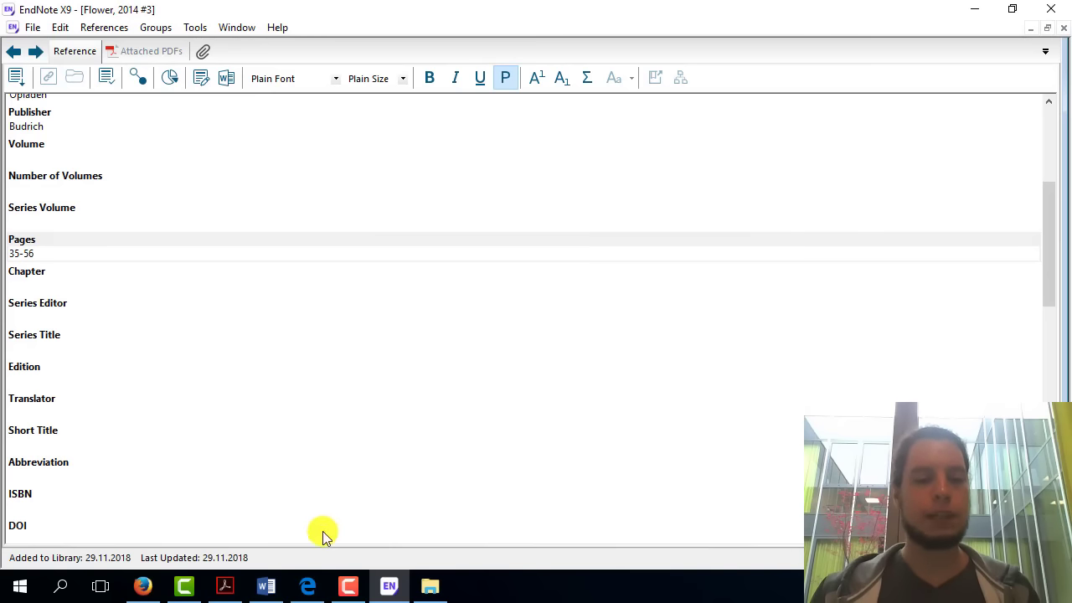
{"action": "left_click", "coordinate": [143, 590]}
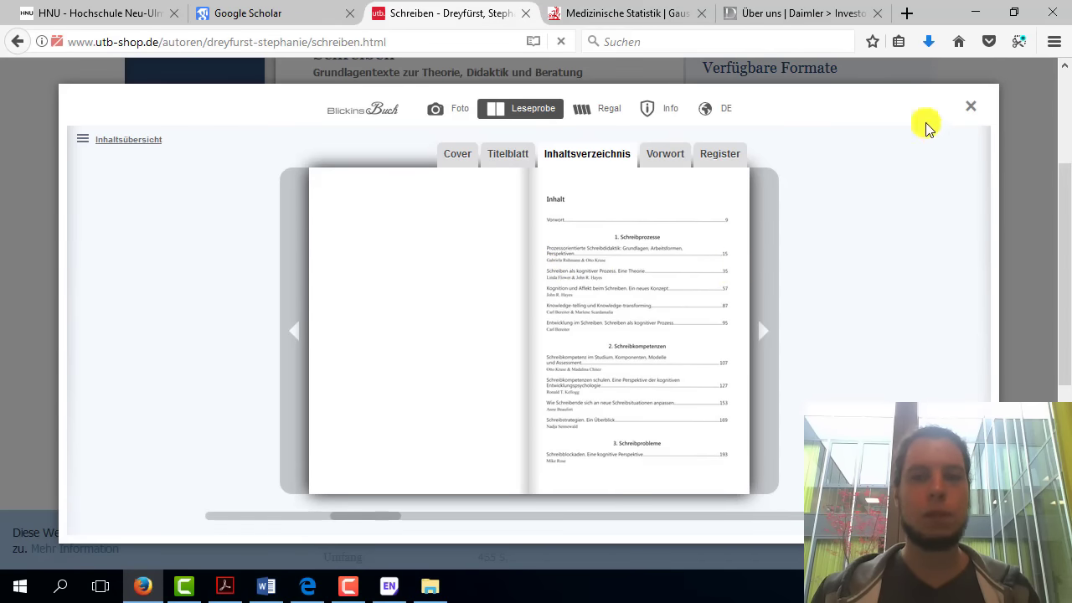
{"action": "left_click", "coordinate": [976, 10]}
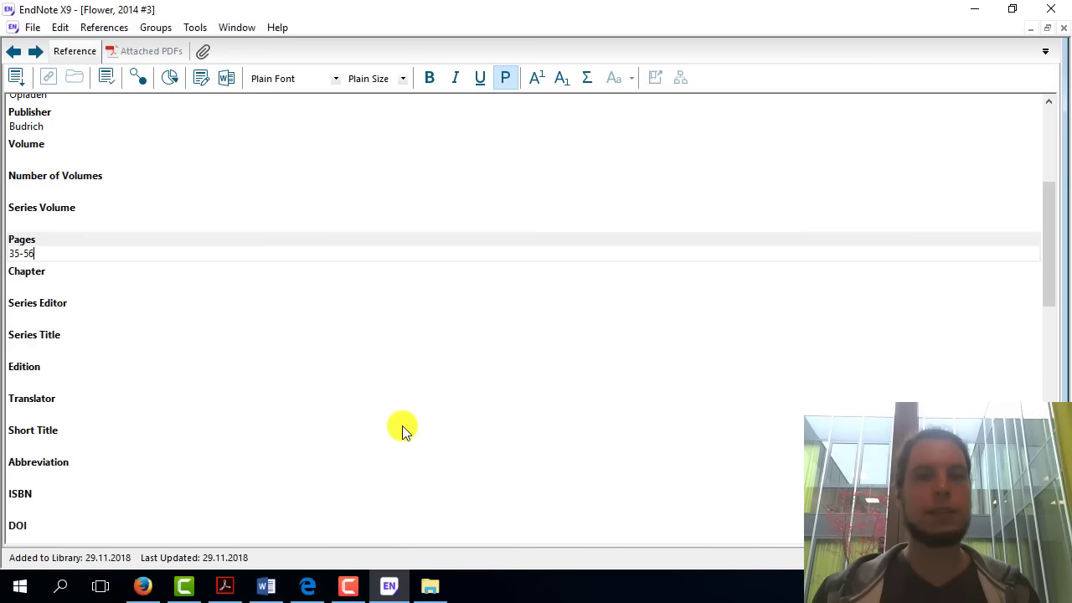
{"action": "scroll", "coordinate": [1052, 272], "scroll_direction": "down", "scroll_amount": 1}
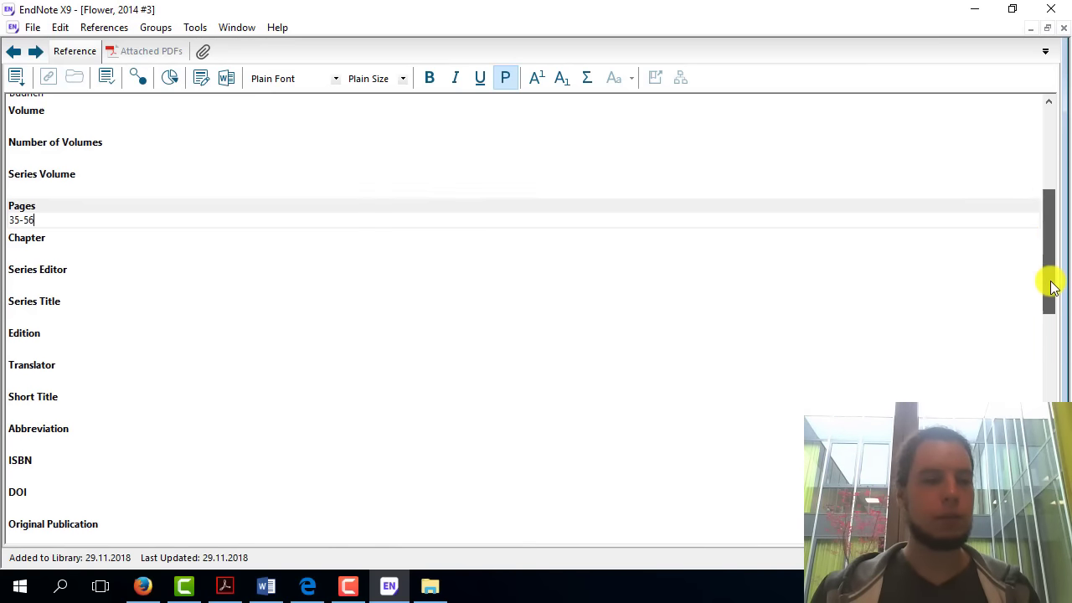
{"action": "scroll", "coordinate": [1050, 282], "scroll_direction": "down", "scroll_amount": 1}
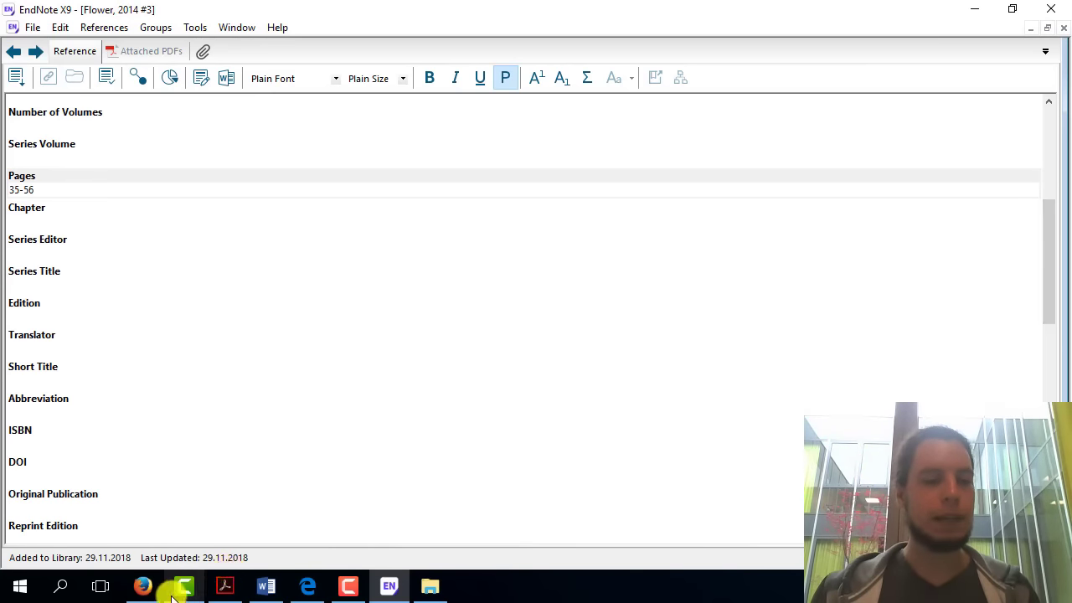
- Check the Author, Edition and Pages (example 41-63) rows in the PDF guide, then return to EndNote
{"action": "left_click", "coordinate": [307, 590]}
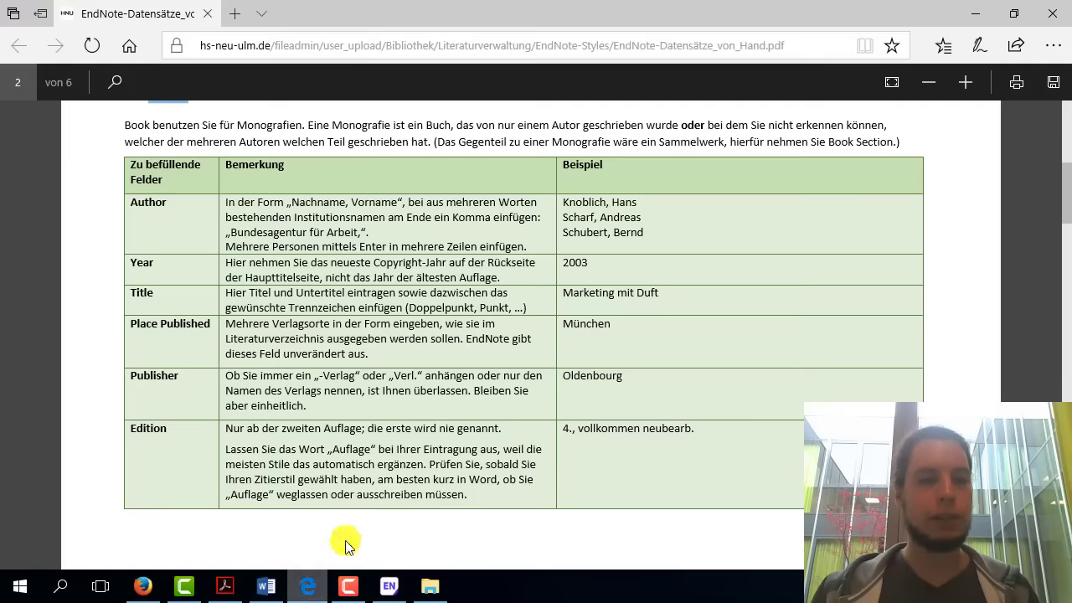
{"action": "scroll", "coordinate": [606, 406], "scroll_direction": "down", "scroll_amount": 2}
{"action": "scroll", "coordinate": [677, 376], "scroll_direction": "down", "scroll_amount": 3}
{"action": "scroll", "coordinate": [675, 342], "scroll_direction": "down", "scroll_amount": 2}
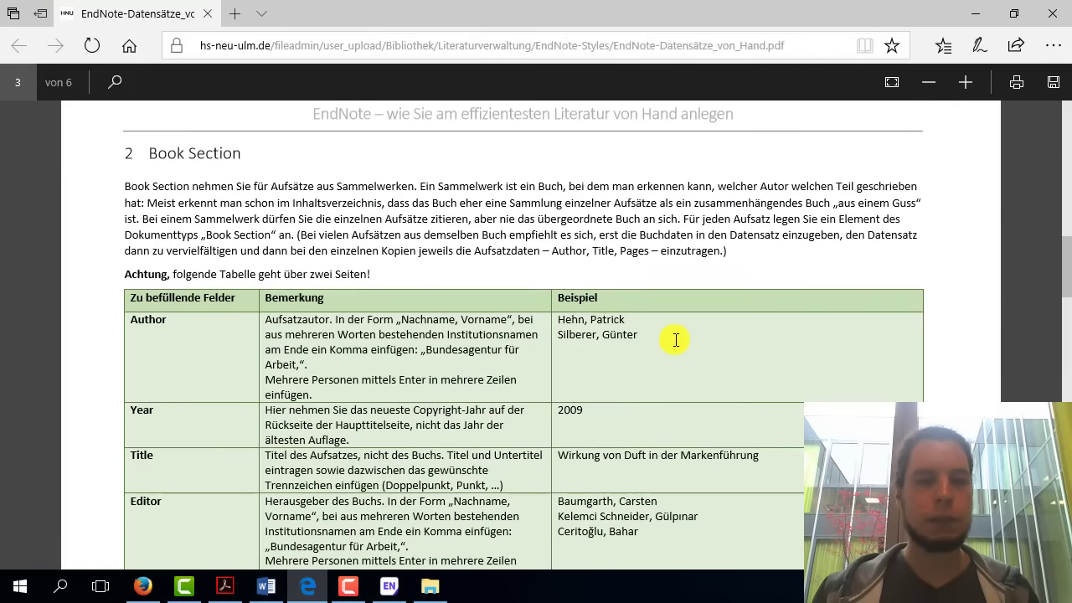
{"action": "scroll", "coordinate": [677, 340], "scroll_direction": "down", "scroll_amount": 2}
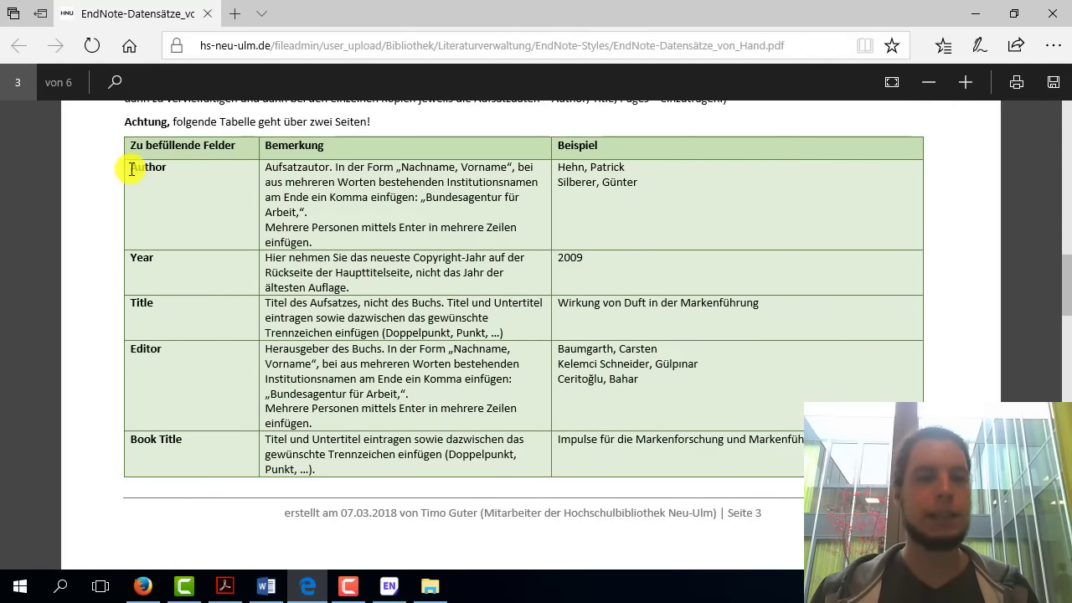
{"action": "left_click_drag", "start_coordinate": [115, 168], "coordinate": [184, 171]}
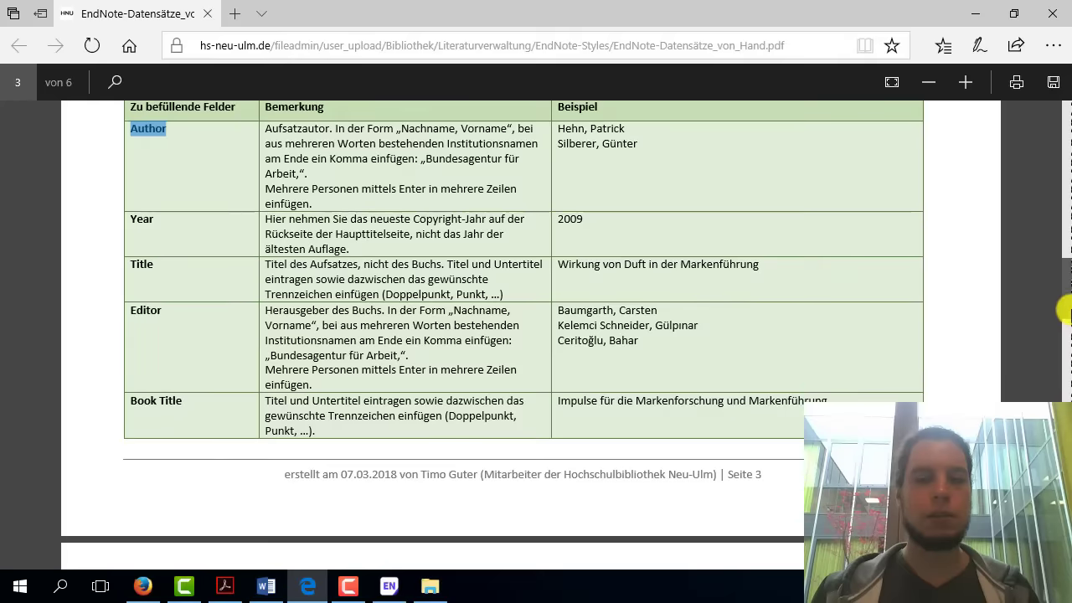
{"action": "left_click_drag", "start_coordinate": [1063, 307], "coordinate": [1064, 362]}
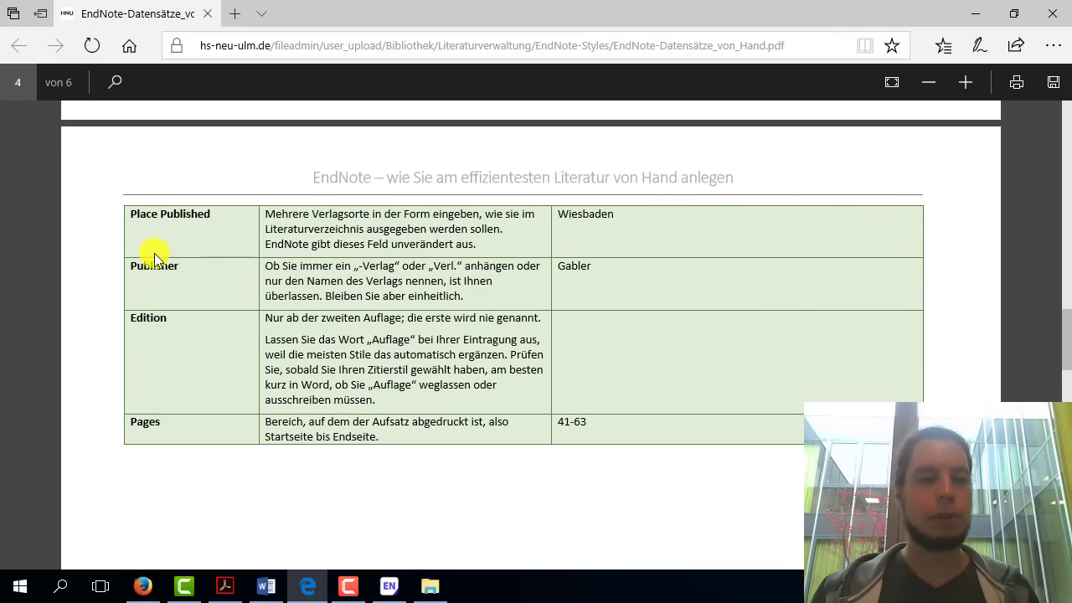
{"action": "left_click_drag", "start_coordinate": [130, 319], "coordinate": [179, 318]}
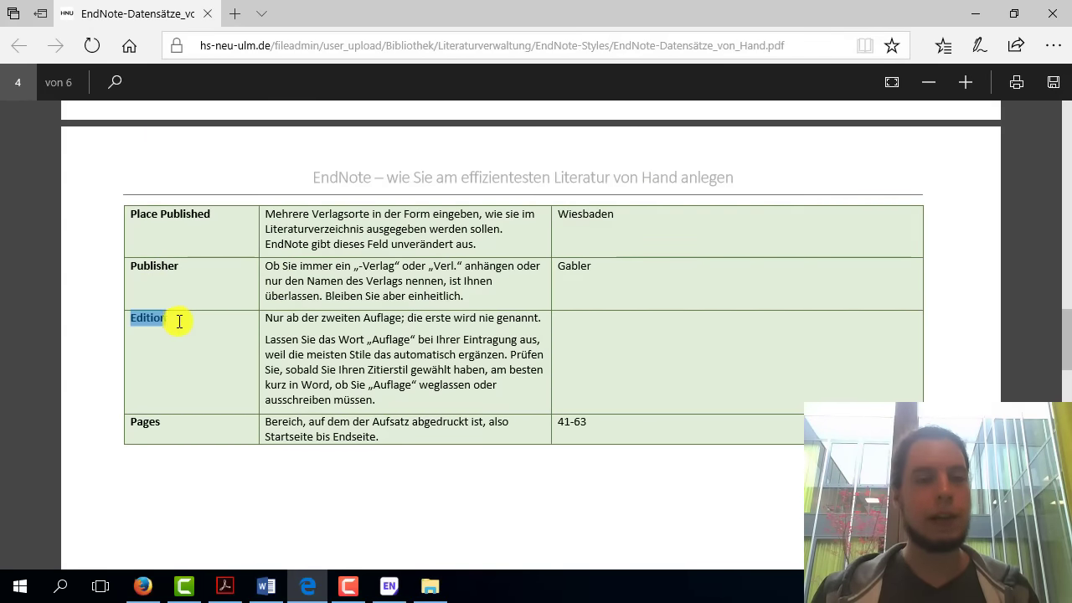
{"action": "left_click_drag", "start_coordinate": [178, 425], "coordinate": [132, 423]}
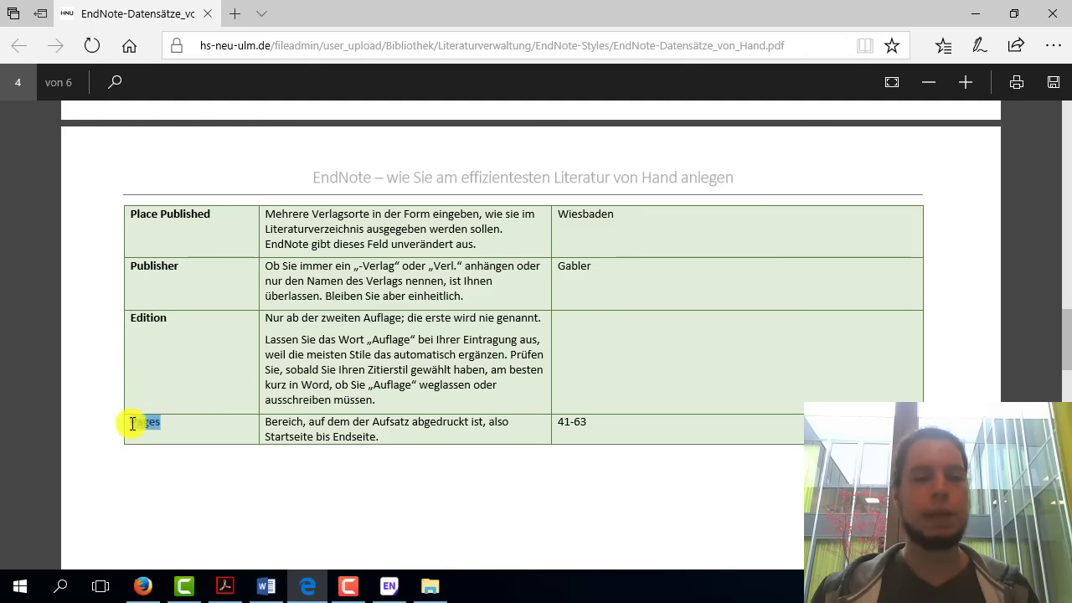
{"action": "left_click", "coordinate": [165, 432]}
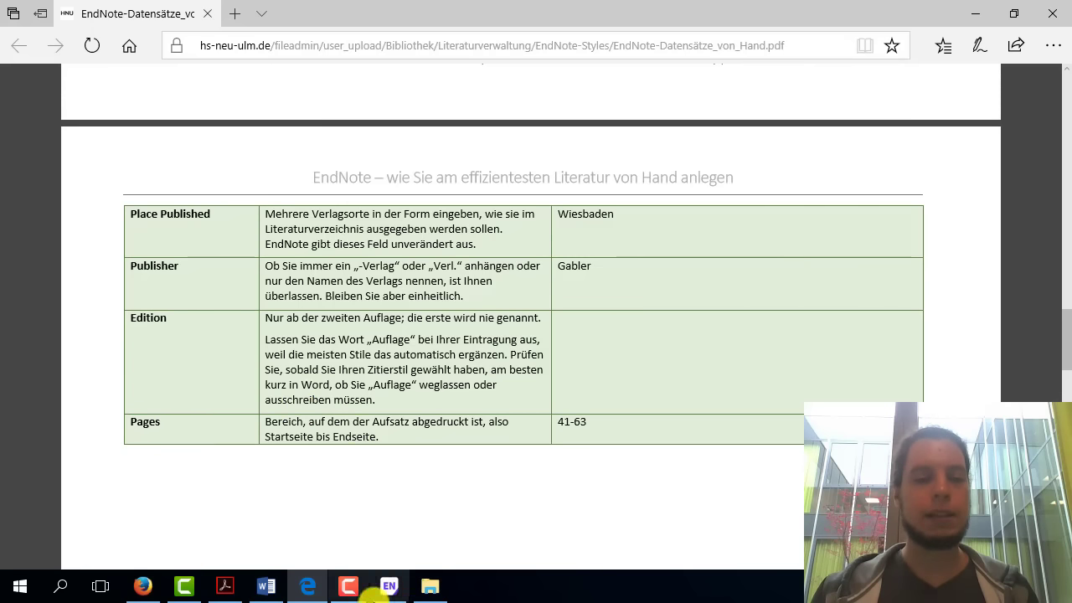
{"action": "left_click", "coordinate": [389, 586]}
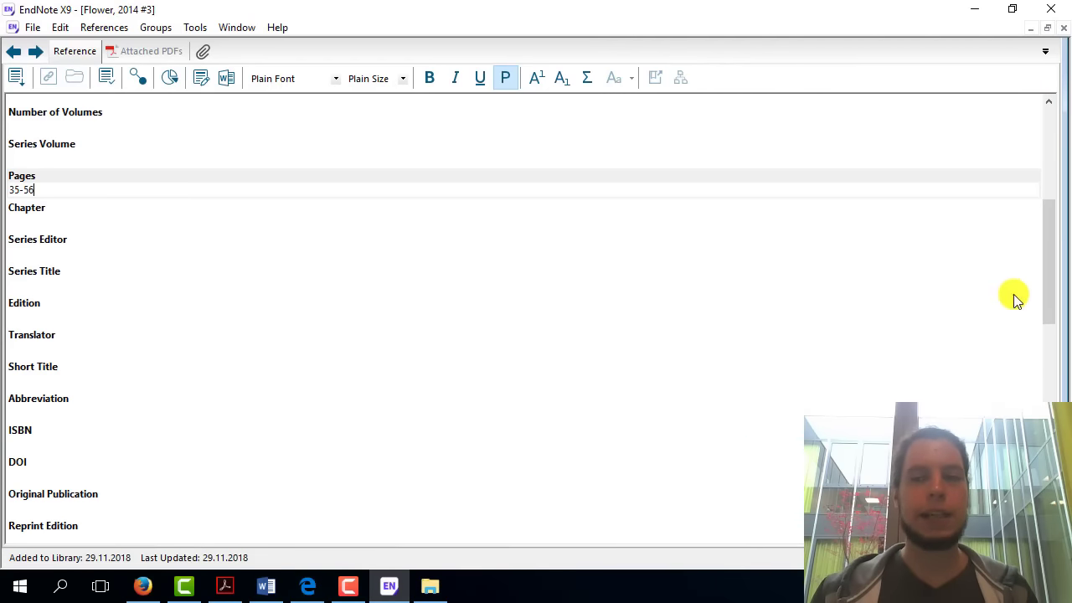
- Close the Flower editor, duplicate the Flower 2014 book section, and open the new copy #6
{"action": "left_click_drag", "start_coordinate": [1053, 303], "coordinate": [1051, 201]}
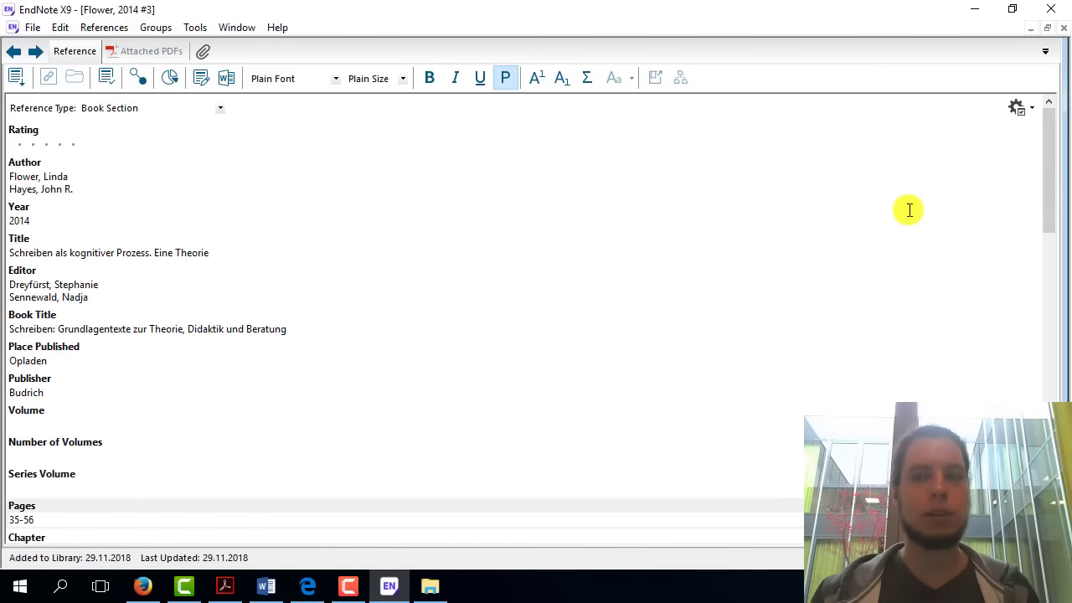
{"action": "left_click", "coordinate": [1054, 32]}
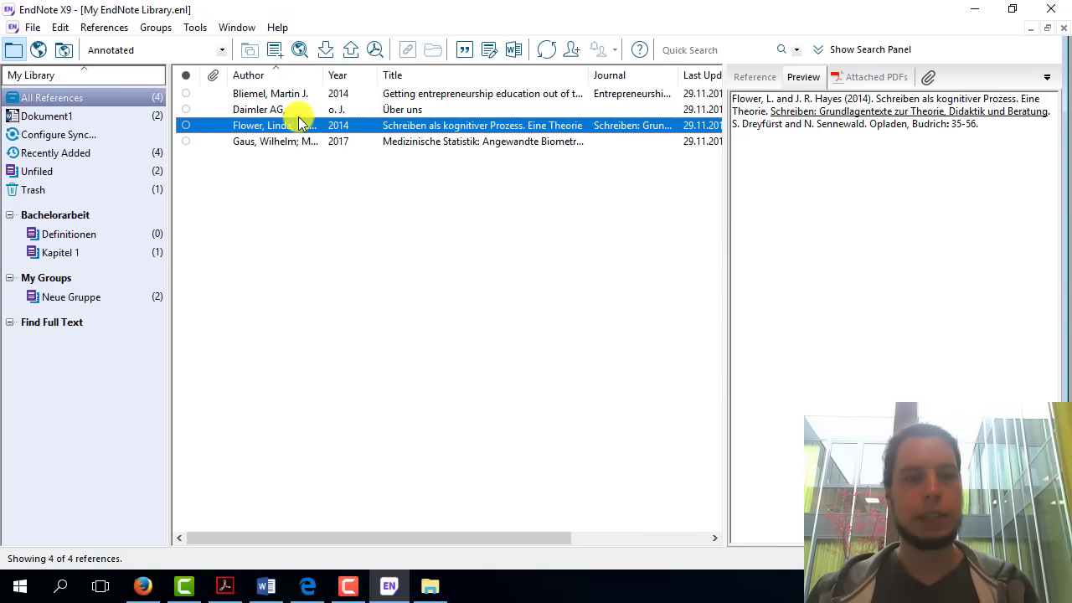
{"action": "key", "text": "ctrl+v"}
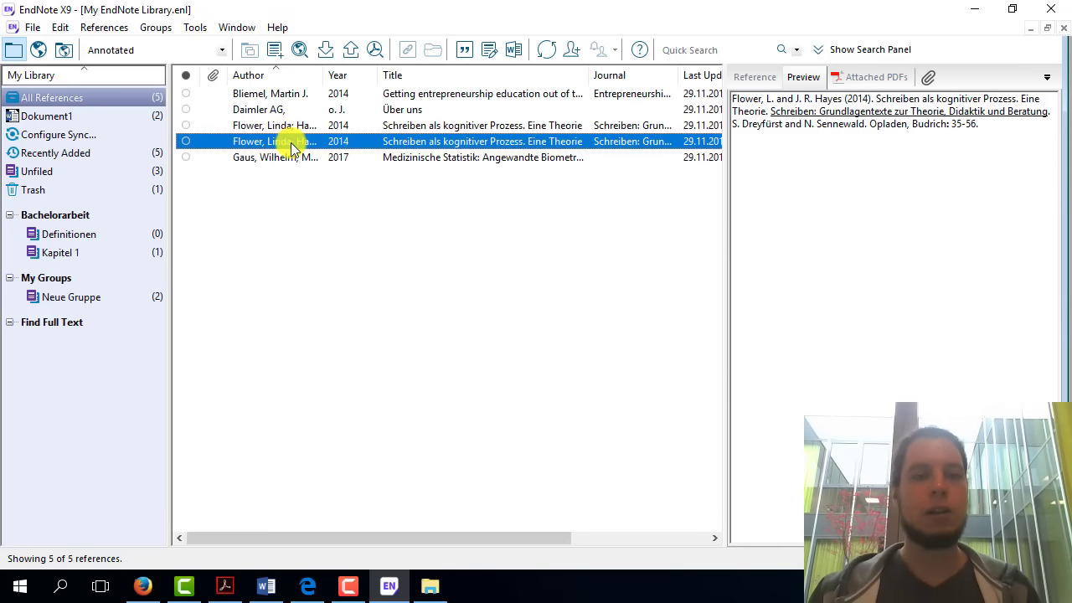
{"action": "left_click", "coordinate": [292, 130]}
{"action": "left_click", "coordinate": [295, 139]}
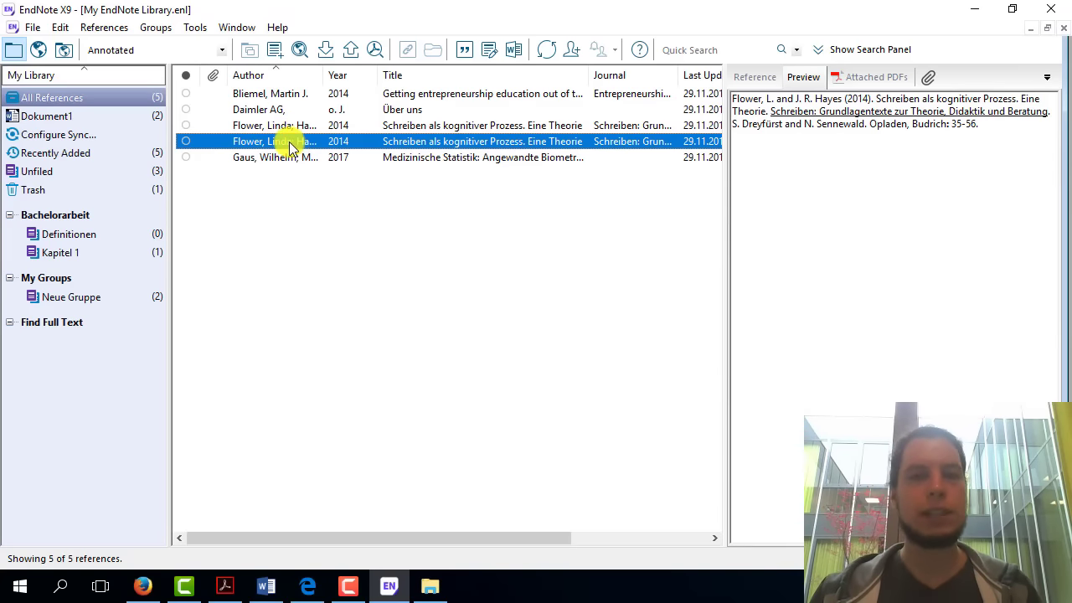
{"action": "double_click", "coordinate": [289, 144]}
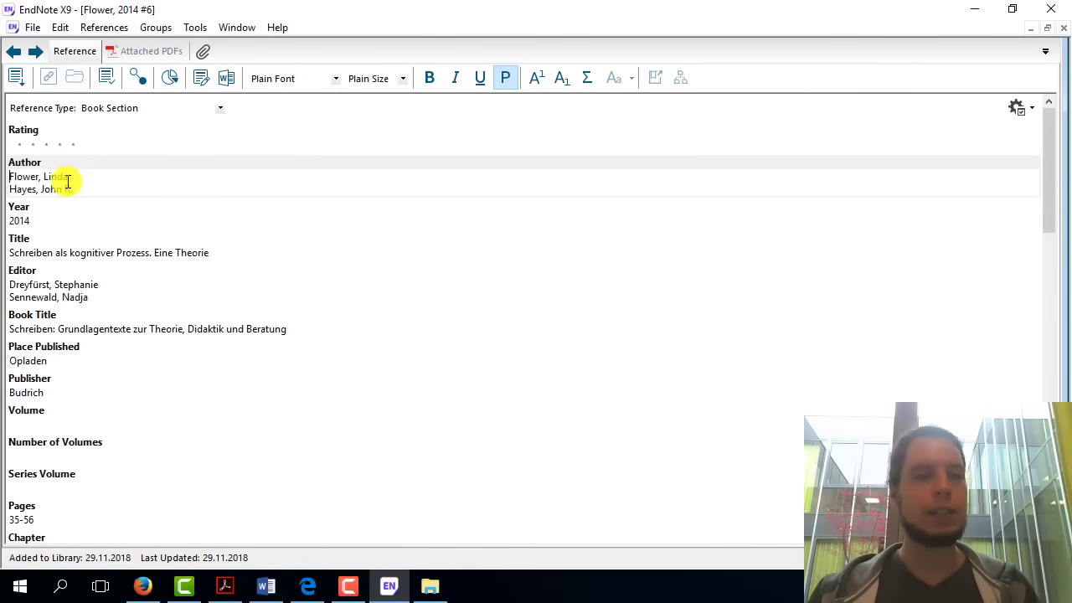
- Replace the copy's authors with 'Vorlage', its Title and Pages with x's, and save it
{"action": "left_click_drag", "start_coordinate": [83, 186], "coordinate": [4, 172]}
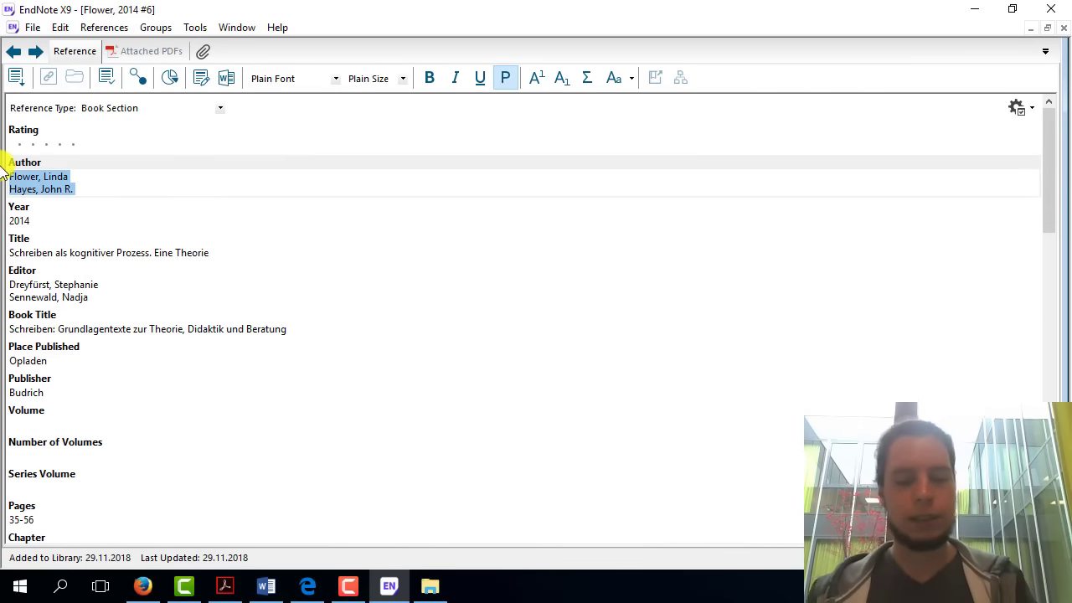
{"action": "type", "text": "Vorla"}
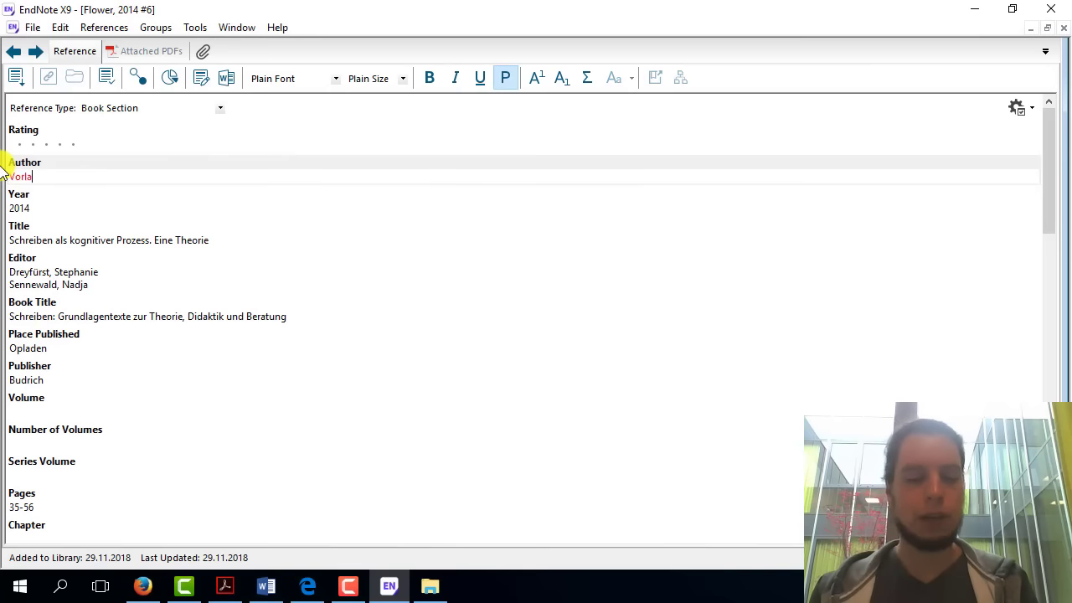
{"action": "type", "text": "ge"}
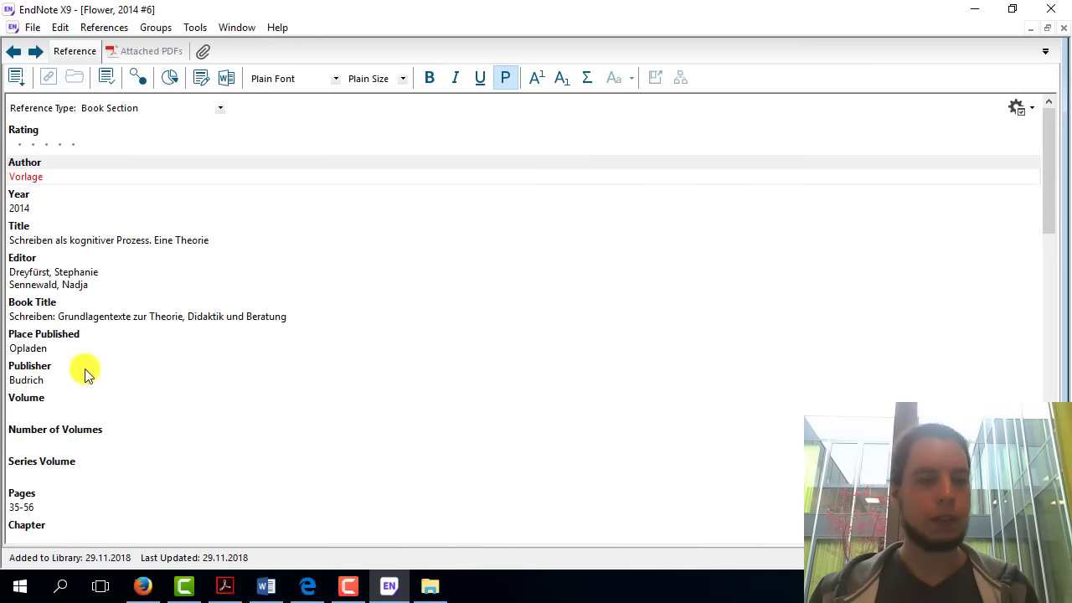
{"action": "left_click_drag", "start_coordinate": [259, 241], "coordinate": [7, 235]}
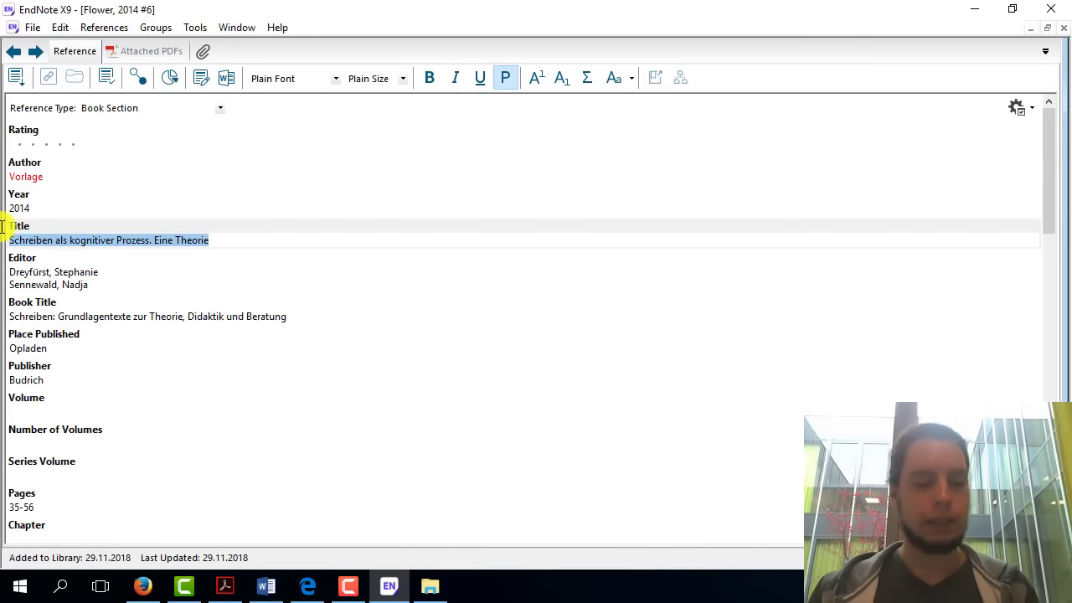
{"action": "type", "text": "xxxxxxxxxxxxxxxxxxxxxxxxxxxxxxxxxxxxxxxxxxx"}
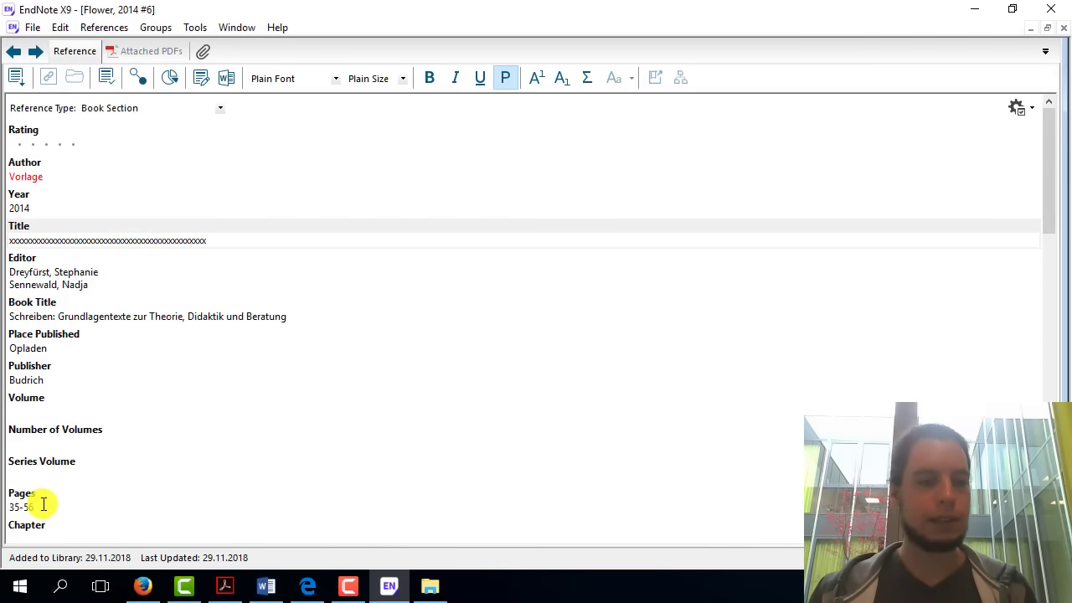
{"action": "left_click_drag", "start_coordinate": [37, 507], "coordinate": [2, 507]}
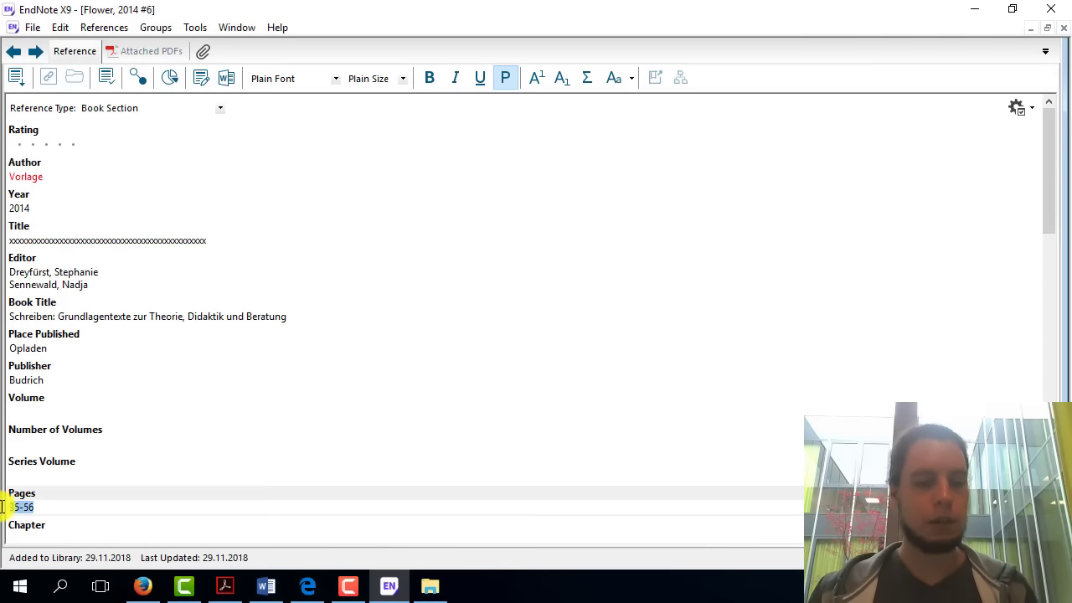
{"action": "type", "text": "xxxxxxxxxxxxxxxxxxxxxxxxxx"}
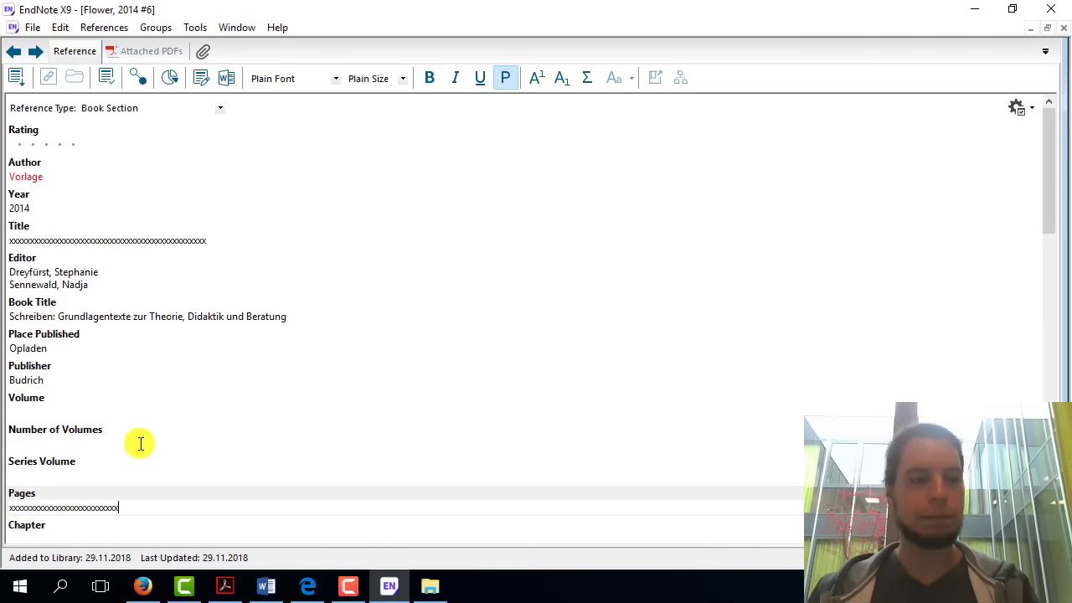
{"action": "left_click", "coordinate": [1063, 28]}
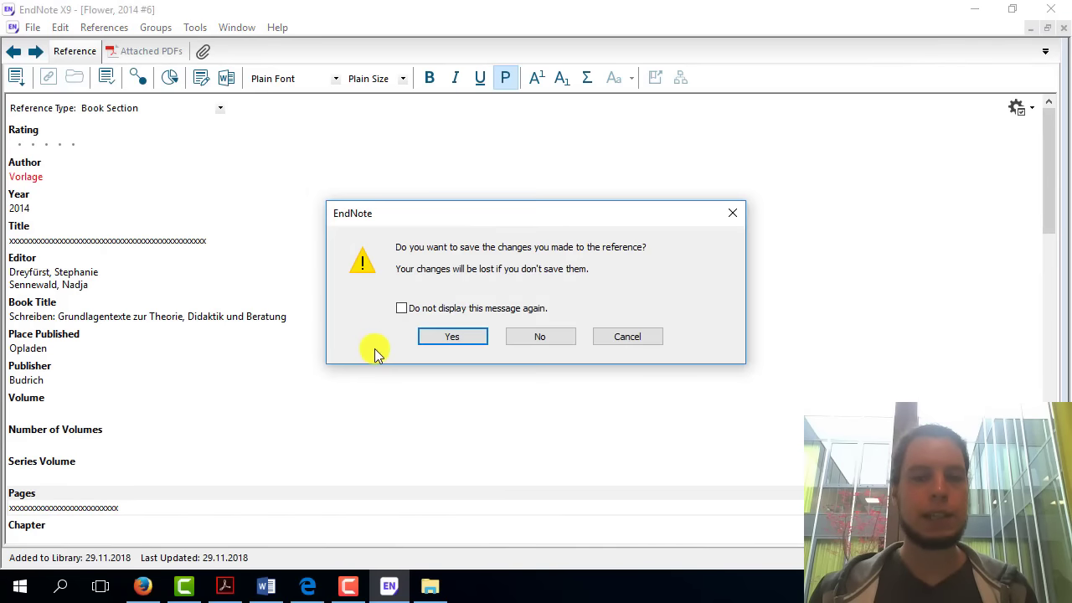
{"action": "left_click", "coordinate": [447, 333]}
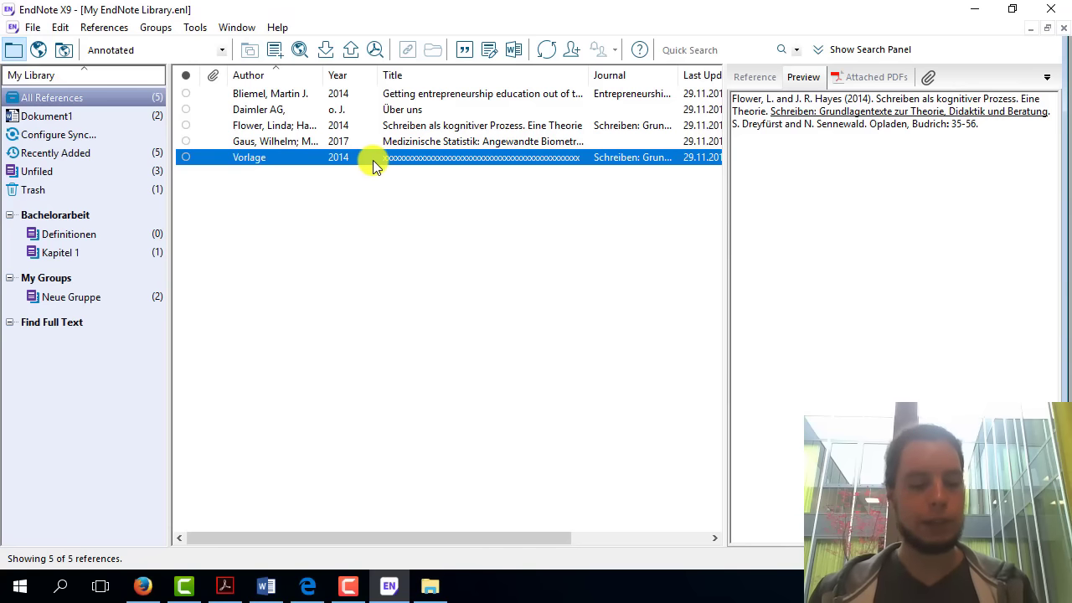
- Select the Vorlage copies and open one to inspect its Author, Title and Pages placeholders
{"action": "left_click", "coordinate": [372, 160]}
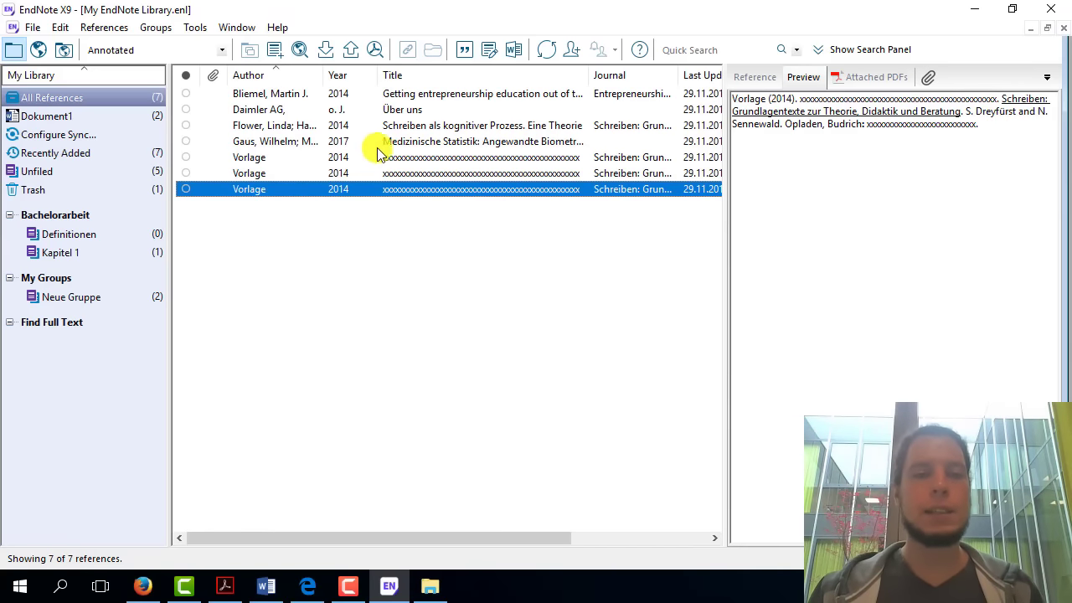
{"action": "left_click", "coordinate": [388, 172]}
{"action": "left_click", "coordinate": [393, 189]}
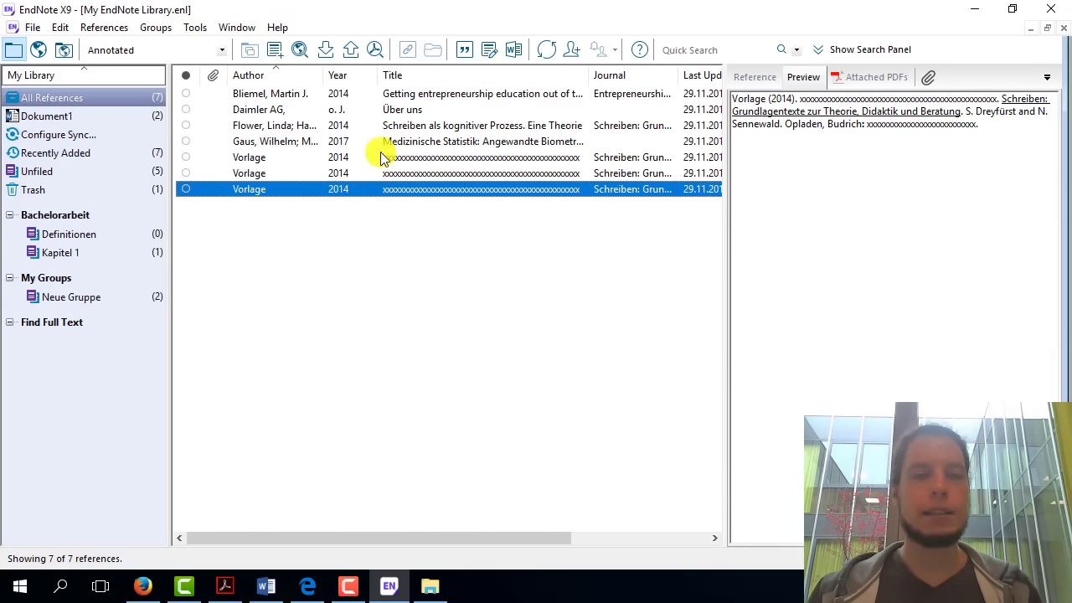
{"action": "double_click", "coordinate": [418, 157]}
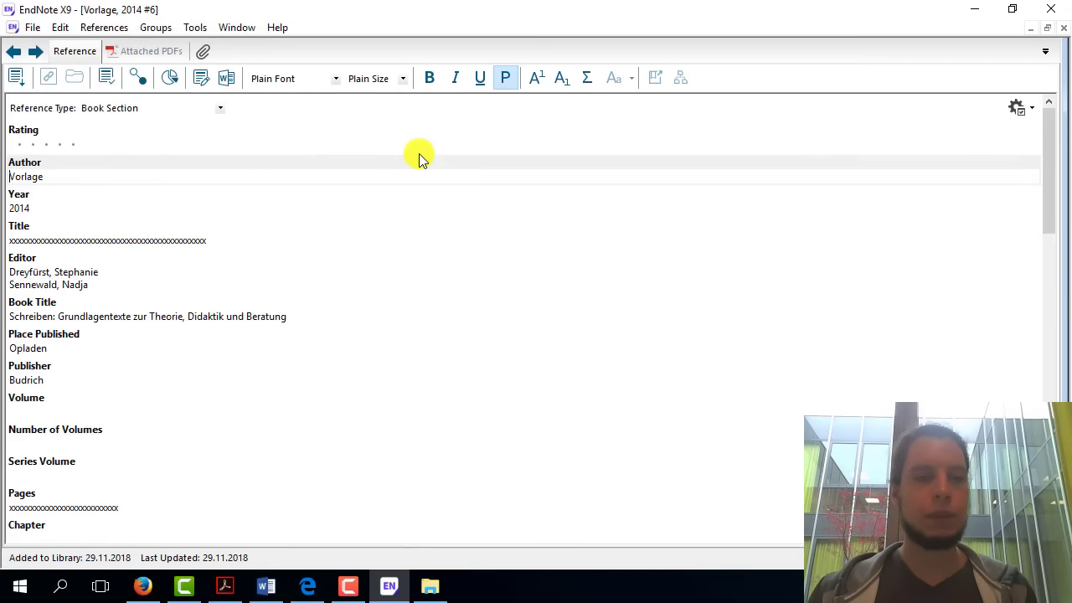
{"action": "left_click_drag", "start_coordinate": [93, 176], "coordinate": [8, 176]}
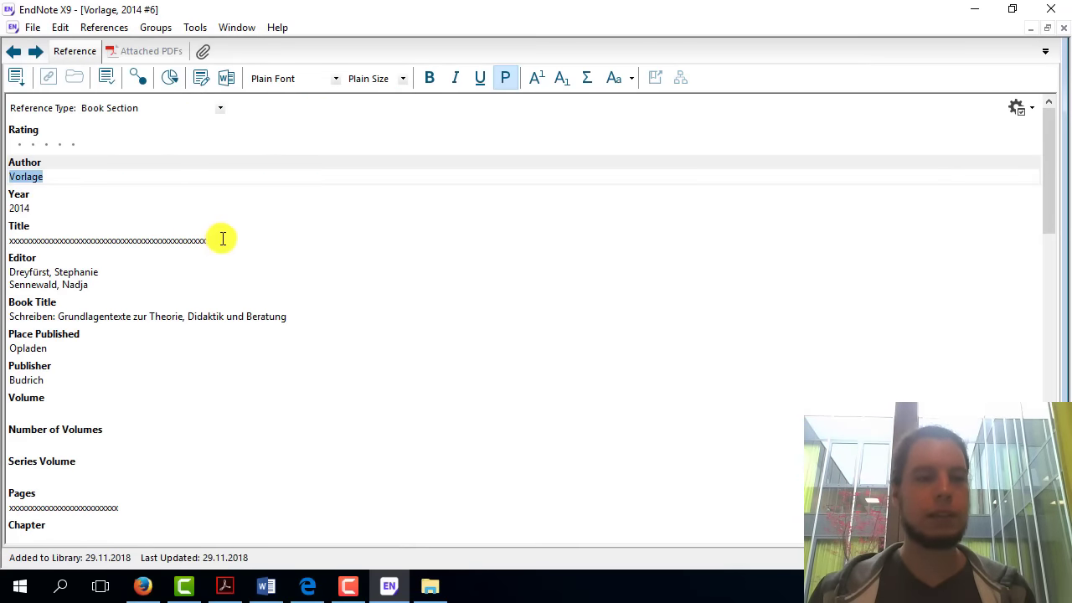
{"action": "left_click_drag", "start_coordinate": [223, 240], "coordinate": [2, 241]}
{"action": "left_click_drag", "start_coordinate": [143, 508], "coordinate": [3, 509]}
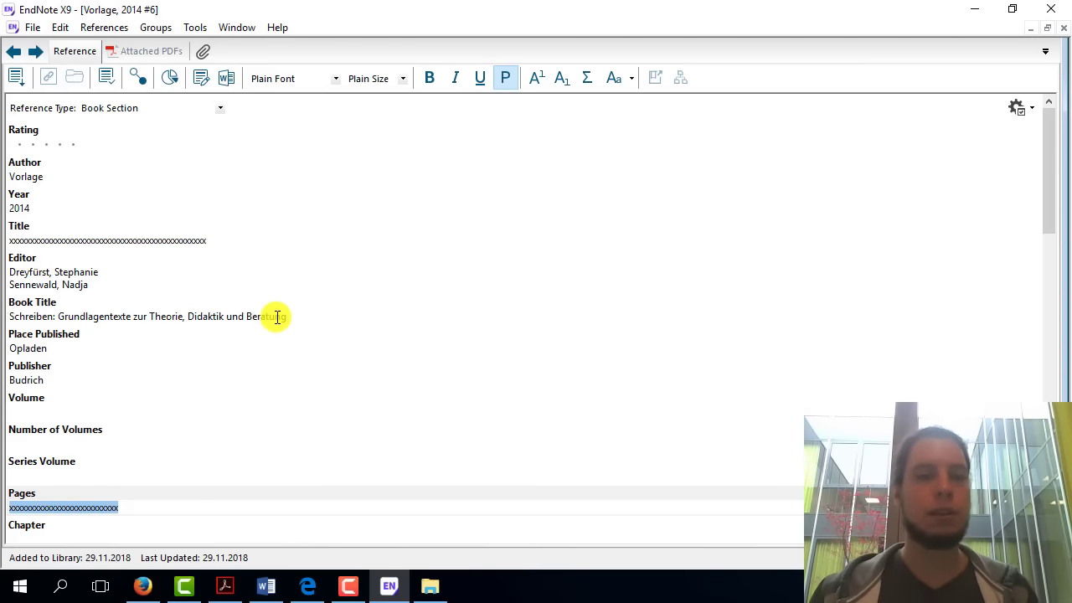
{"action": "left_click", "coordinate": [1064, 28]}
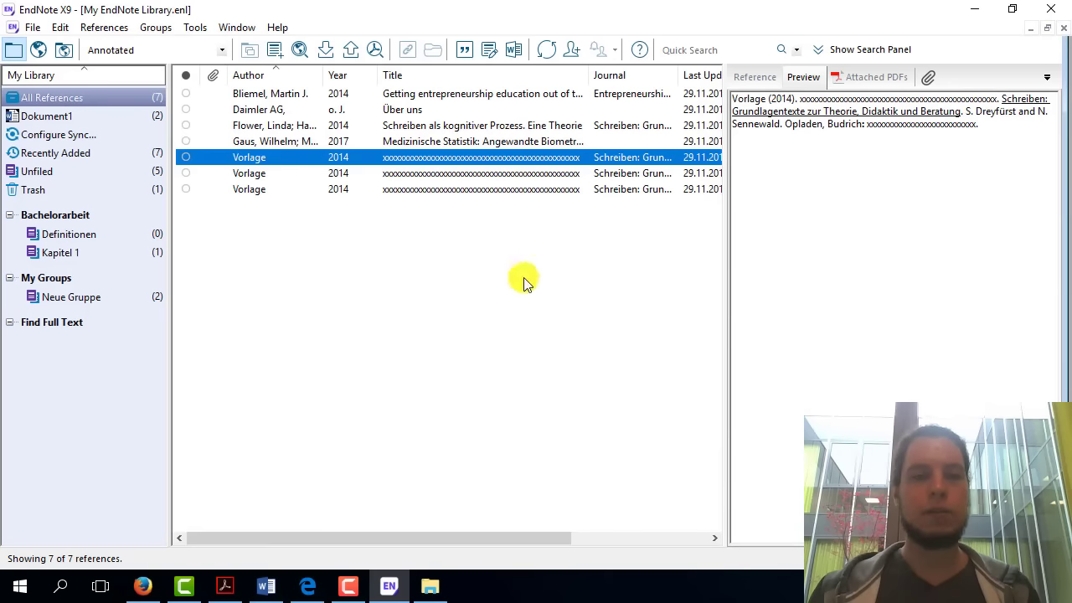
- Select all three Vorlage placeholders, delete them to Trash, and select the Bliemel reference
{"action": "left_click", "coordinate": [302, 130]}
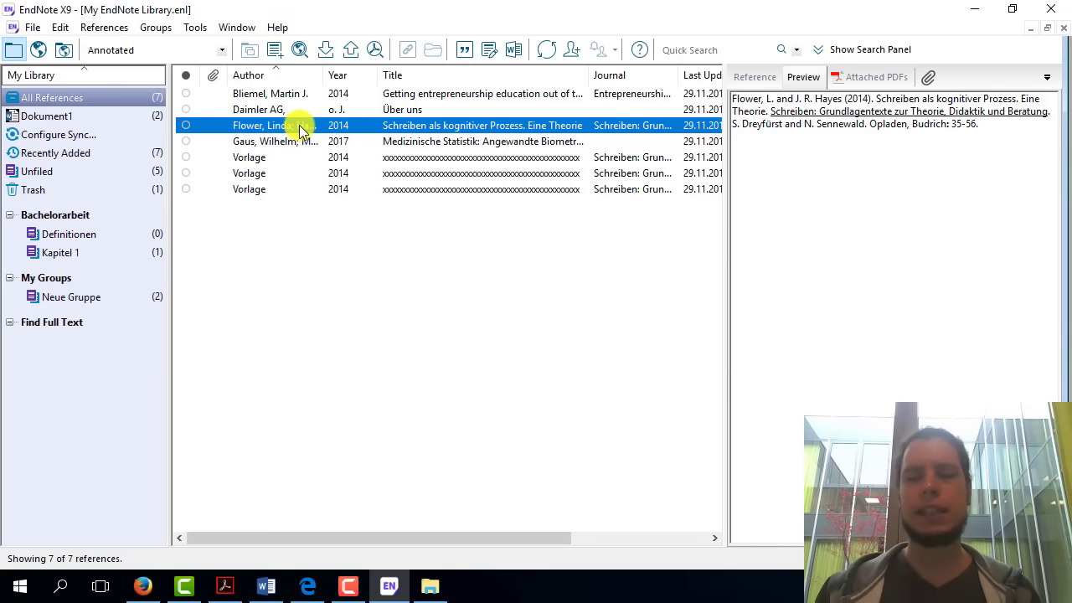
{"action": "left_click", "coordinate": [278, 191]}
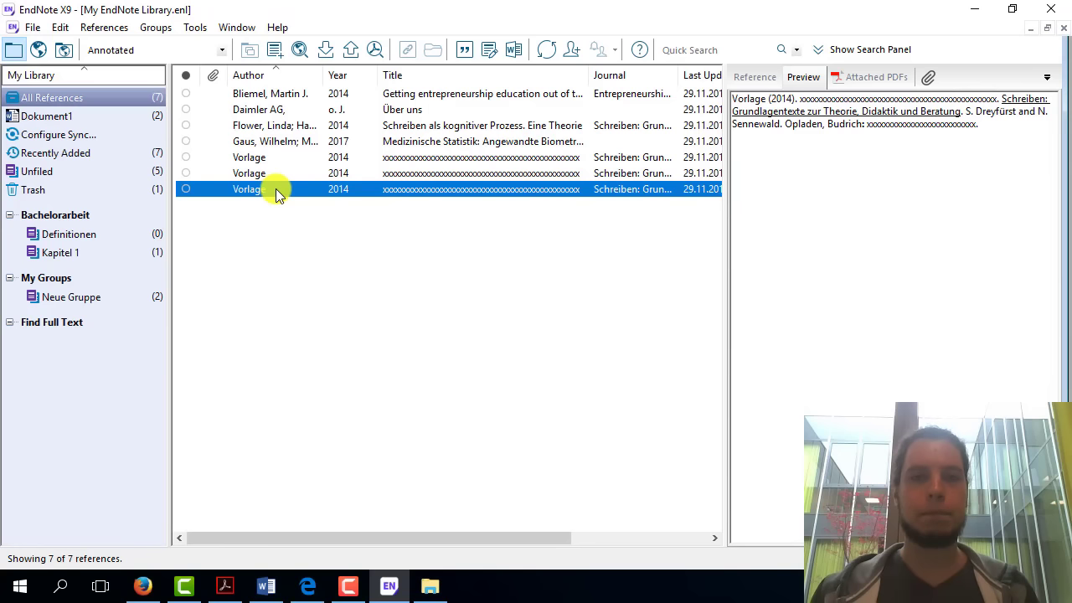
{"action": "left_click", "coordinate": [285, 124]}
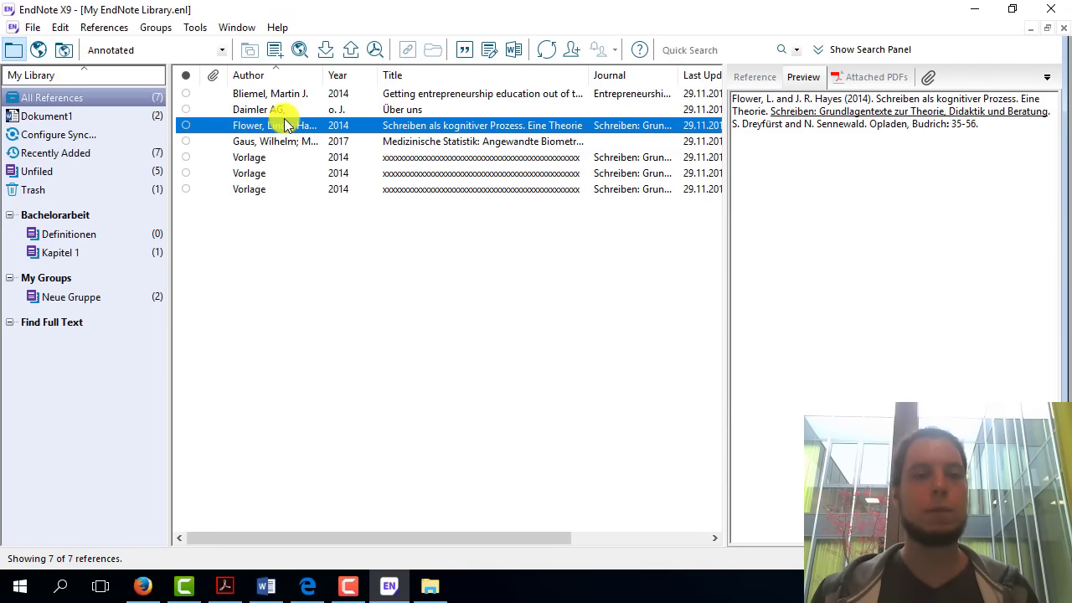
{"action": "left_click", "coordinate": [318, 157]}
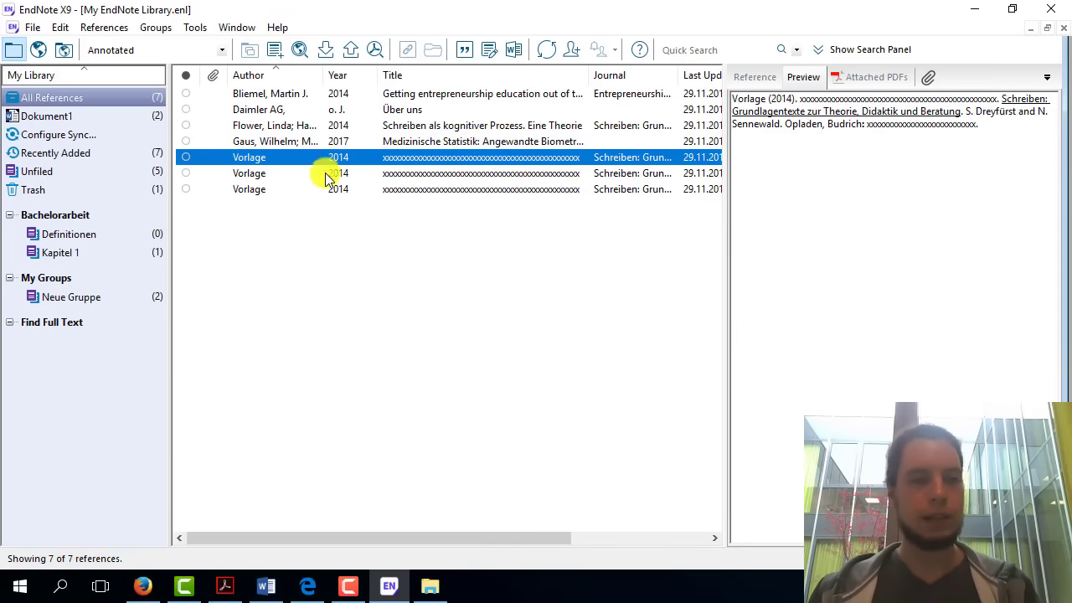
{"action": "left_click", "coordinate": [330, 192], "text": "shift"}
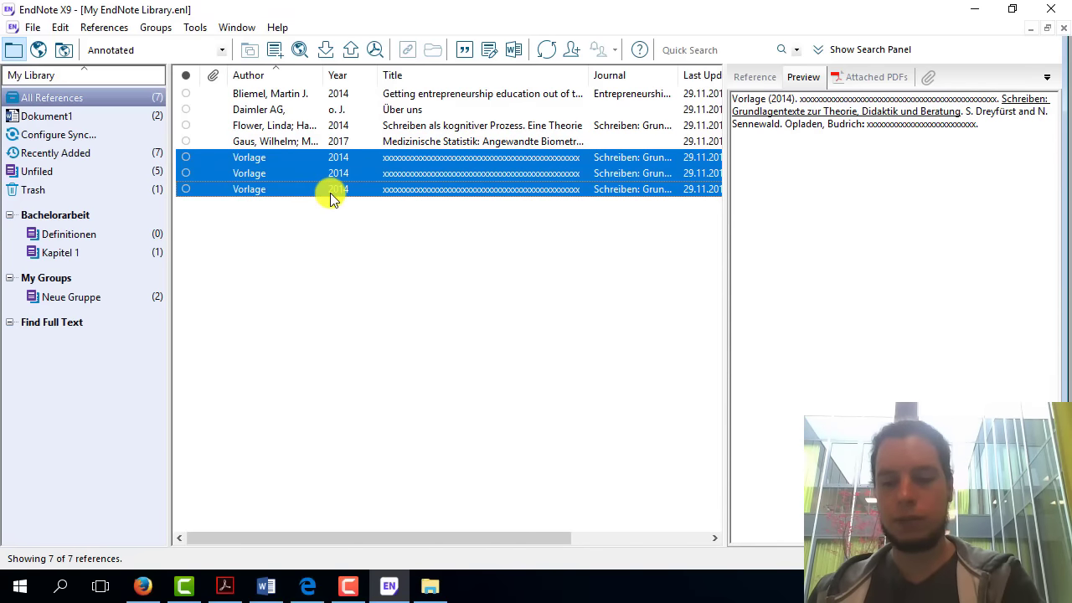
{"action": "key", "text": "Delete"}
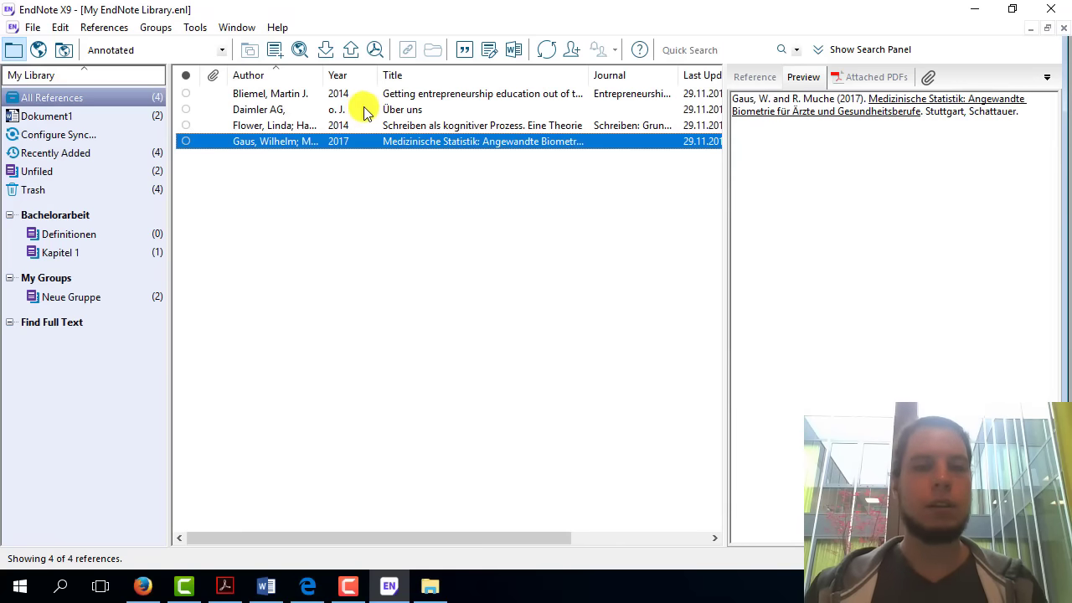
{"action": "left_click", "coordinate": [430, 97]}
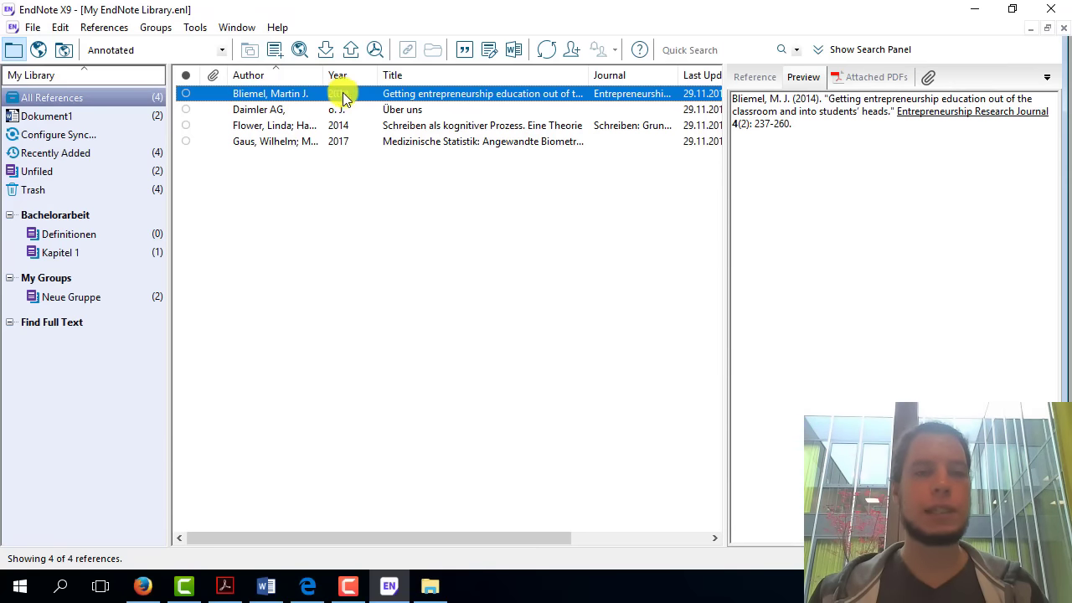
- Open the Bliemel 2014 reference and confirm its Journal Article type, author, year, title and journal
{"action": "double_click", "coordinate": [425, 96]}
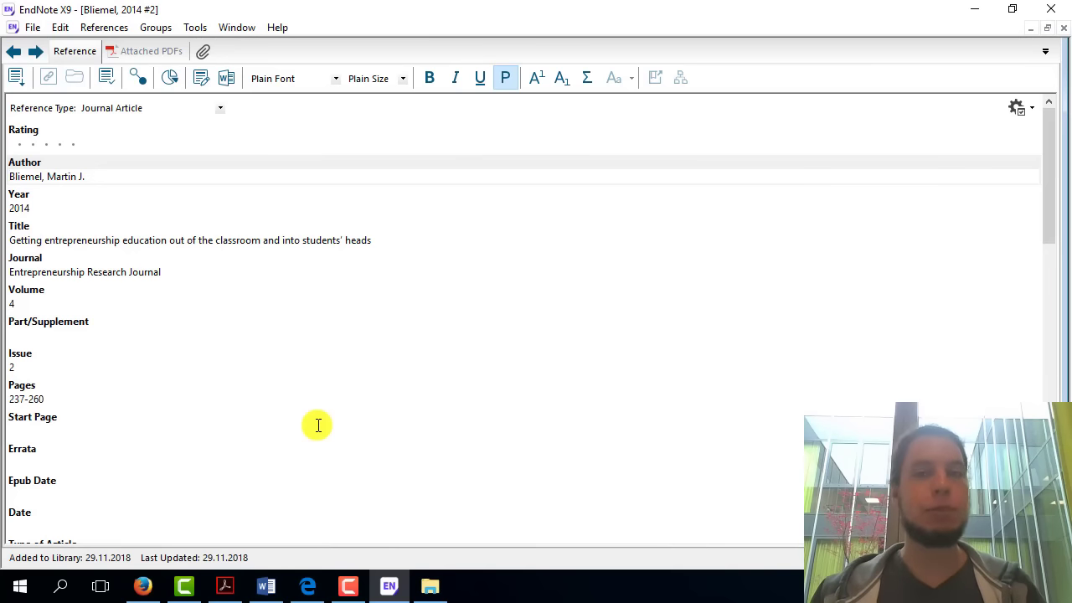
{"action": "left_click", "coordinate": [106, 174]}
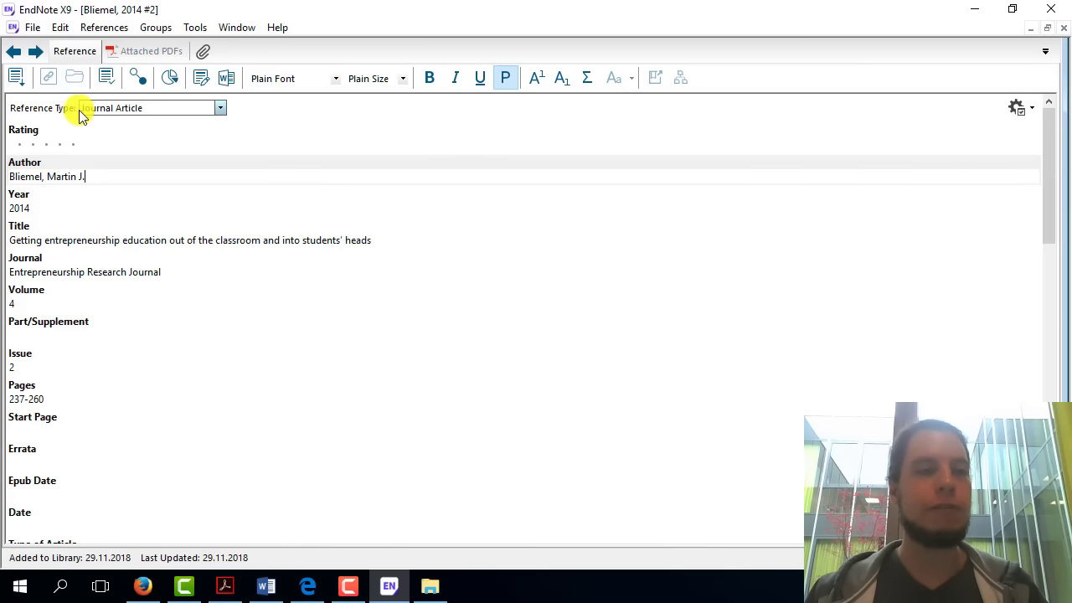
{"action": "left_click", "coordinate": [115, 109]}
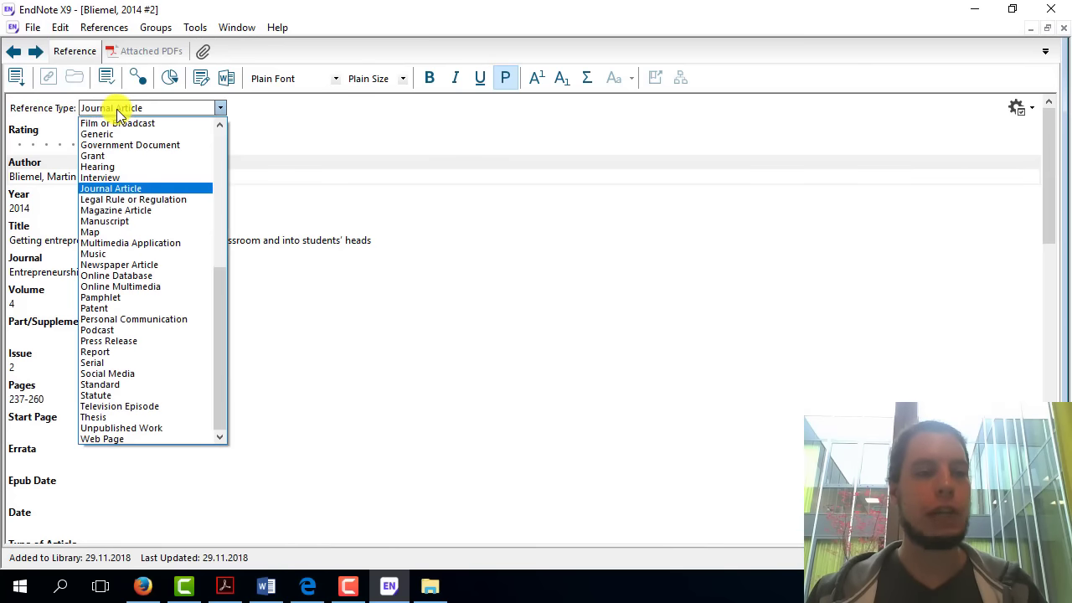
{"action": "left_click", "coordinate": [117, 189]}
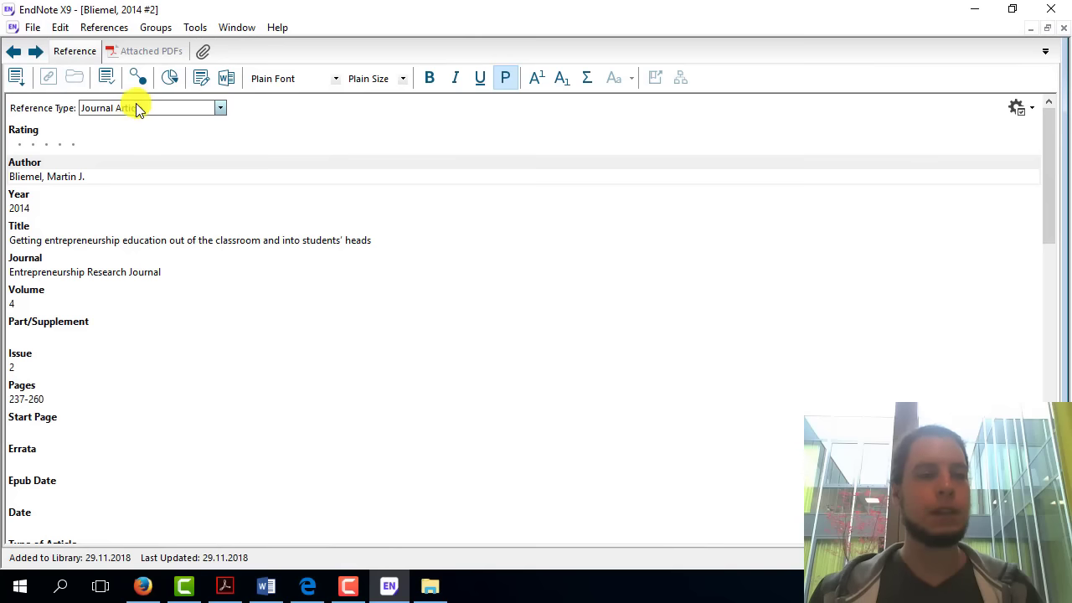
{"action": "mouse_move", "coordinate": [103, 177]}
{"action": "left_mouse_down"}
{"action": "mouse_move", "coordinate": [10, 176]}
{"action": "mouse_move", "coordinate": [7, 208]}
{"action": "left_mouse_up"}
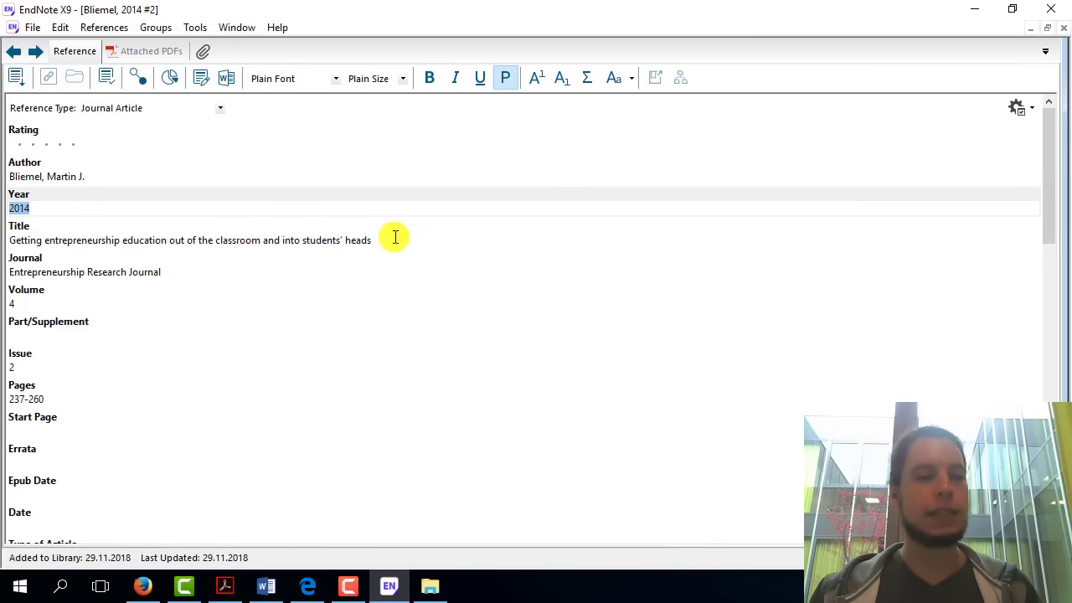
{"action": "left_click_drag", "start_coordinate": [385, 240], "coordinate": [7, 241]}
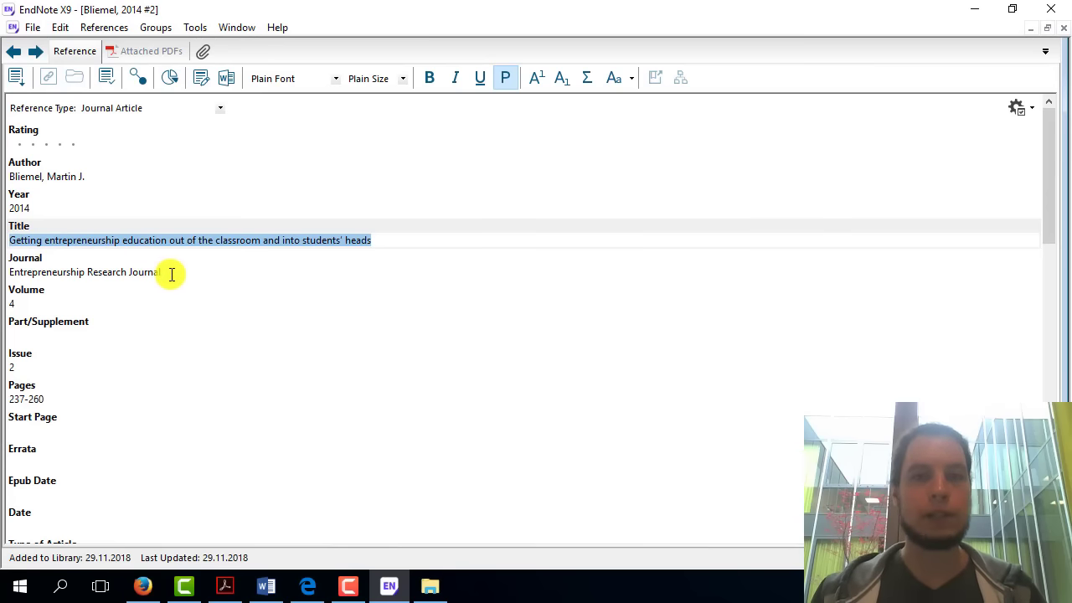
{"action": "left_click_drag", "start_coordinate": [171, 273], "coordinate": [4, 274]}
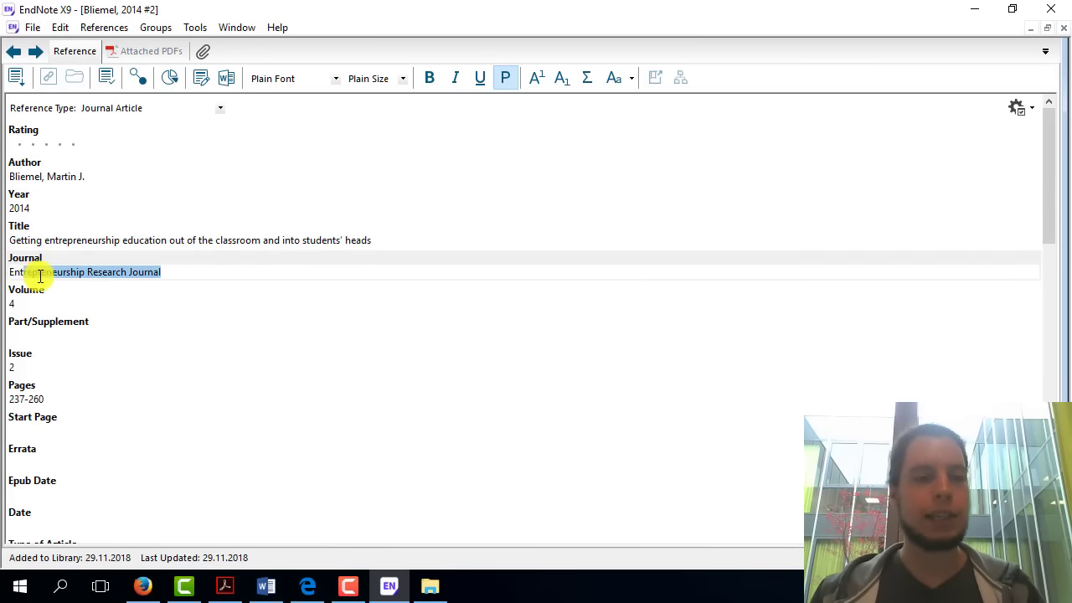
{"action": "left_click", "coordinate": [157, 272]}
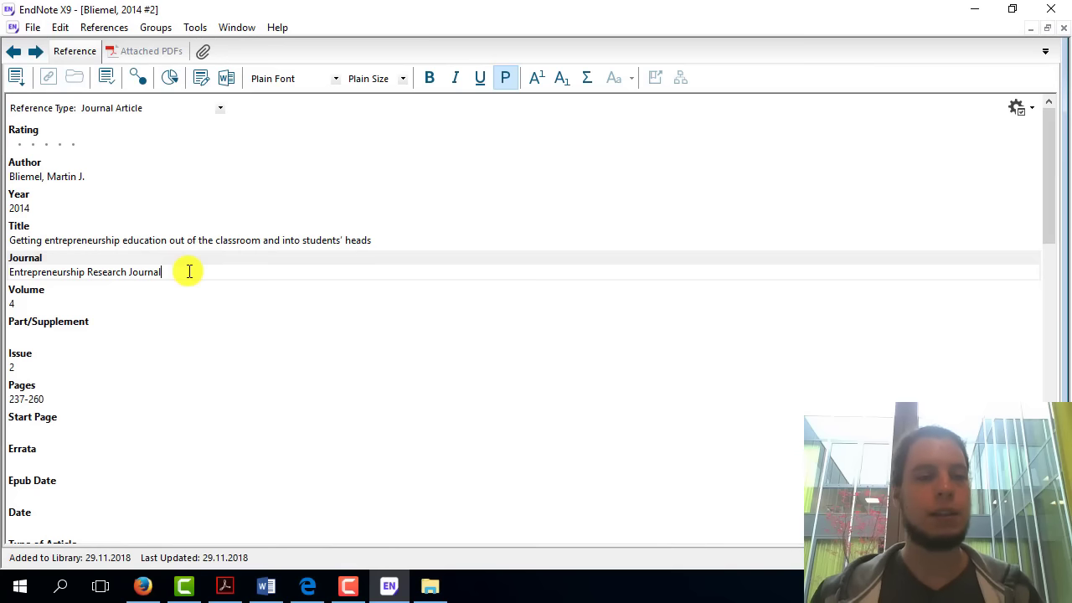
- Check the Volume 4, Issue 2 and Pages 237-260 fields
{"action": "left_click", "coordinate": [42, 304]}
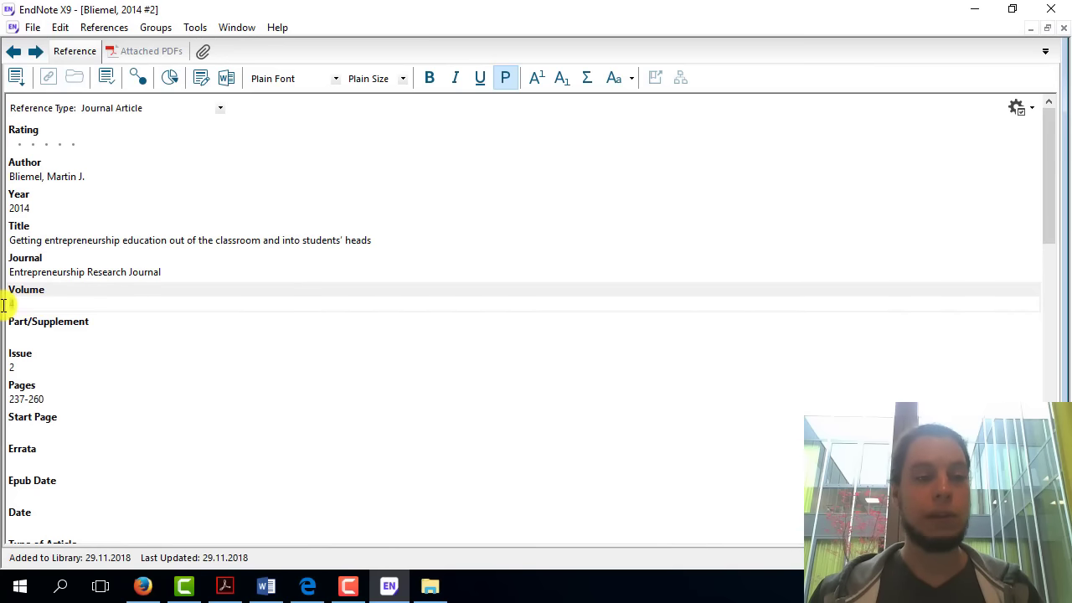
{"action": "type", "text": "4"}
{"action": "left_click", "coordinate": [10, 369]}
{"action": "mouse_move", "coordinate": [46, 399]}
{"action": "left_mouse_down"}
{"action": "mouse_move", "coordinate": [6, 400]}
{"action": "mouse_move", "coordinate": [53, 402]}
{"action": "left_mouse_up"}
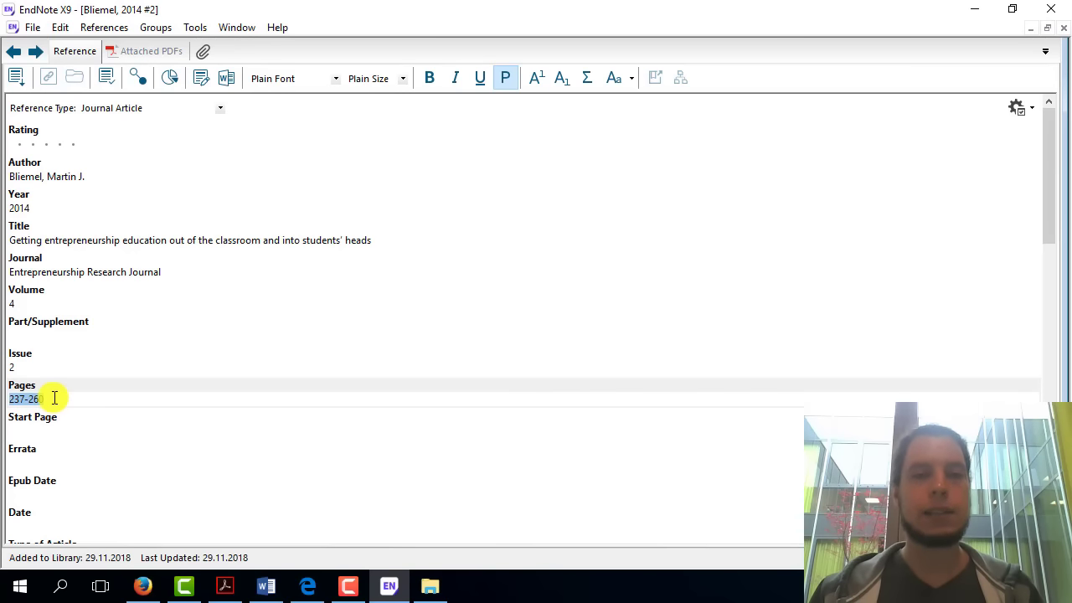
{"action": "mouse_move", "coordinate": [53, 399]}
{"action": "left_mouse_down"}
{"action": "mouse_move", "coordinate": [69, 399]}
{"action": "mouse_move", "coordinate": [5, 400]}
{"action": "left_mouse_up"}
{"action": "left_click", "coordinate": [49, 400]}
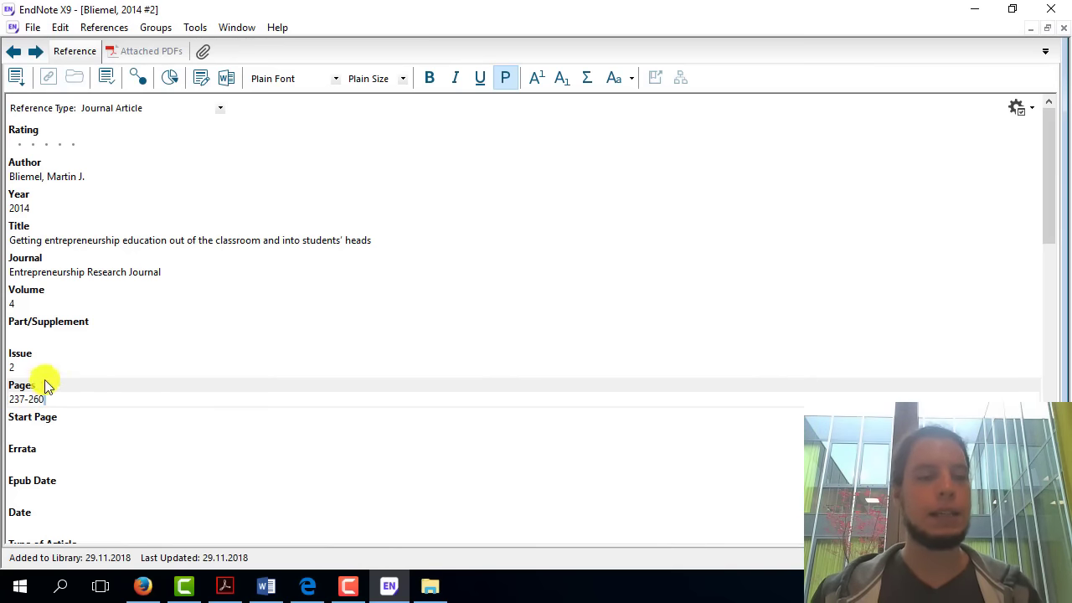
{"action": "left_click", "coordinate": [37, 364]}
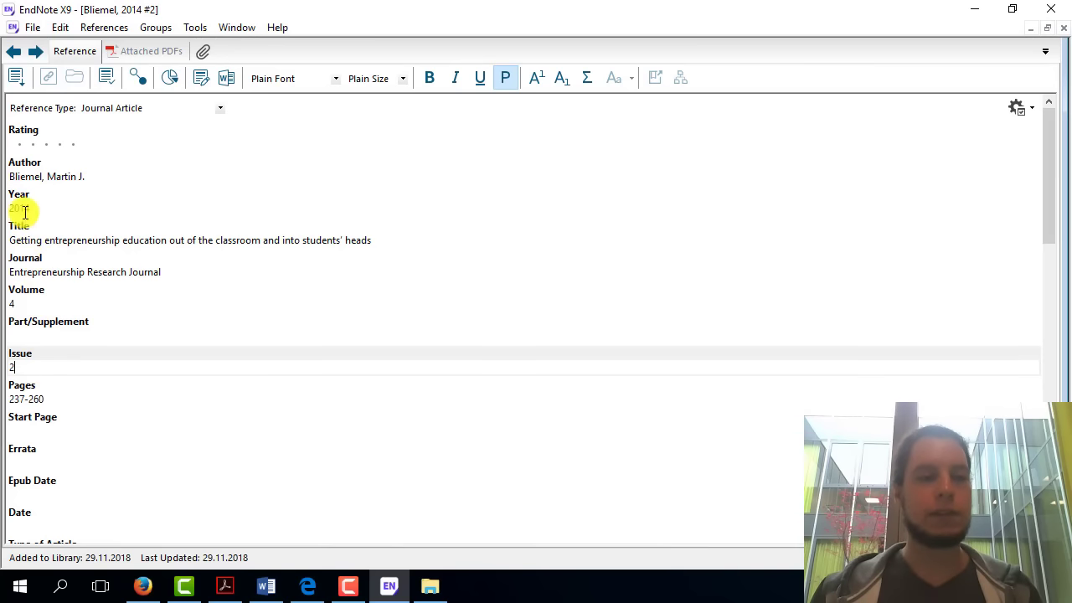
{"action": "left_click", "coordinate": [34, 303]}
{"action": "left_click_drag", "start_coordinate": [10, 303], "coordinate": [47, 303]}
{"action": "left_click", "coordinate": [48, 303]}
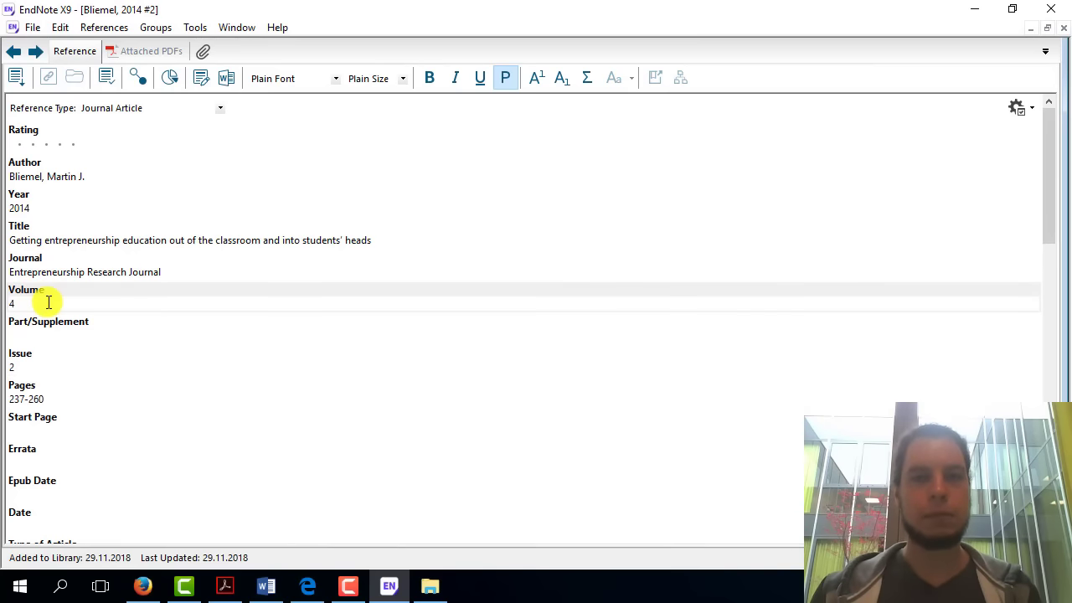
{"action": "left_click", "coordinate": [307, 586]}
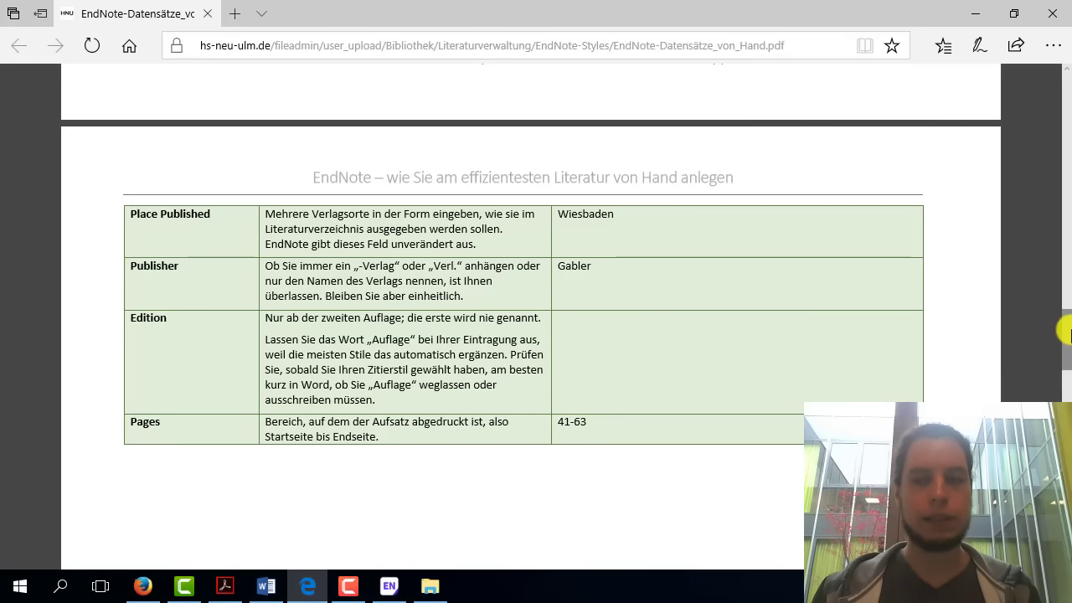
{"action": "left_click_drag", "start_coordinate": [1067, 335], "coordinate": [1067, 418]}
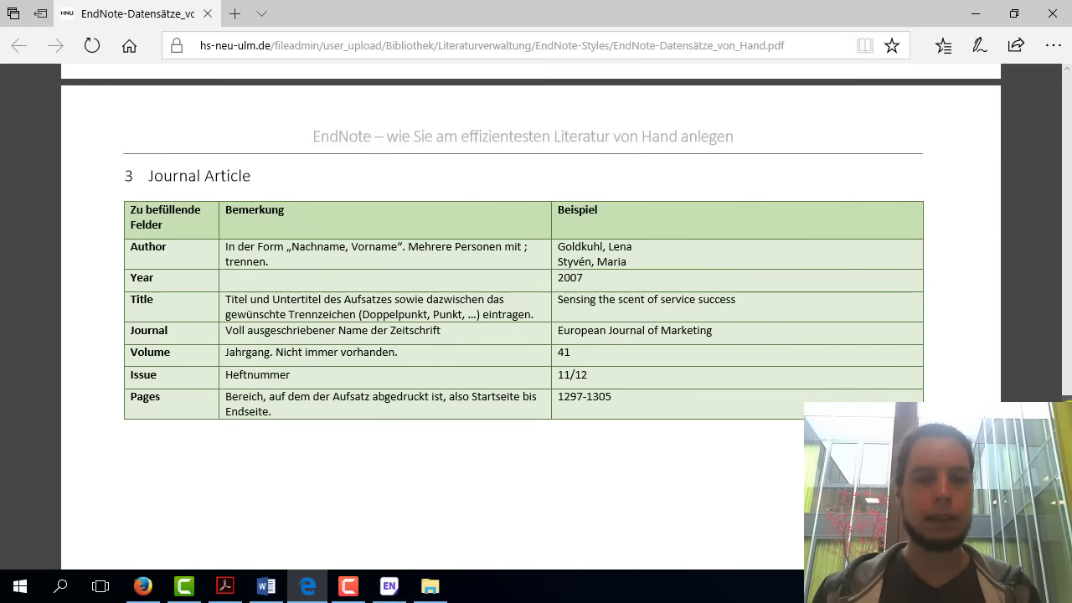
{"action": "left_click_drag", "start_coordinate": [127, 353], "coordinate": [400, 357]}
{"action": "left_click", "coordinate": [229, 354]}
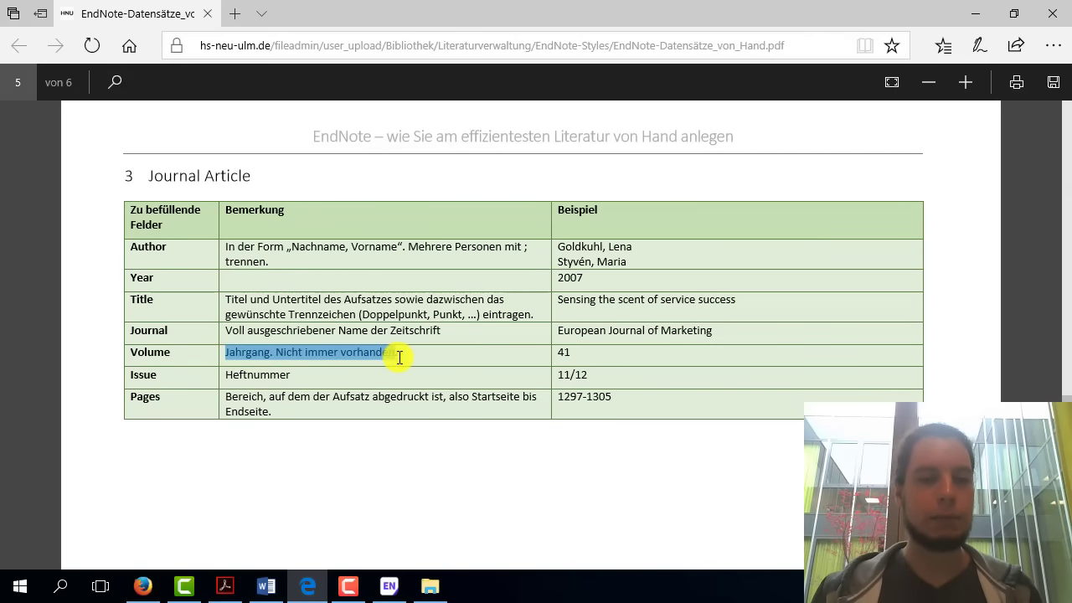
{"action": "left_click", "coordinate": [438, 353]}
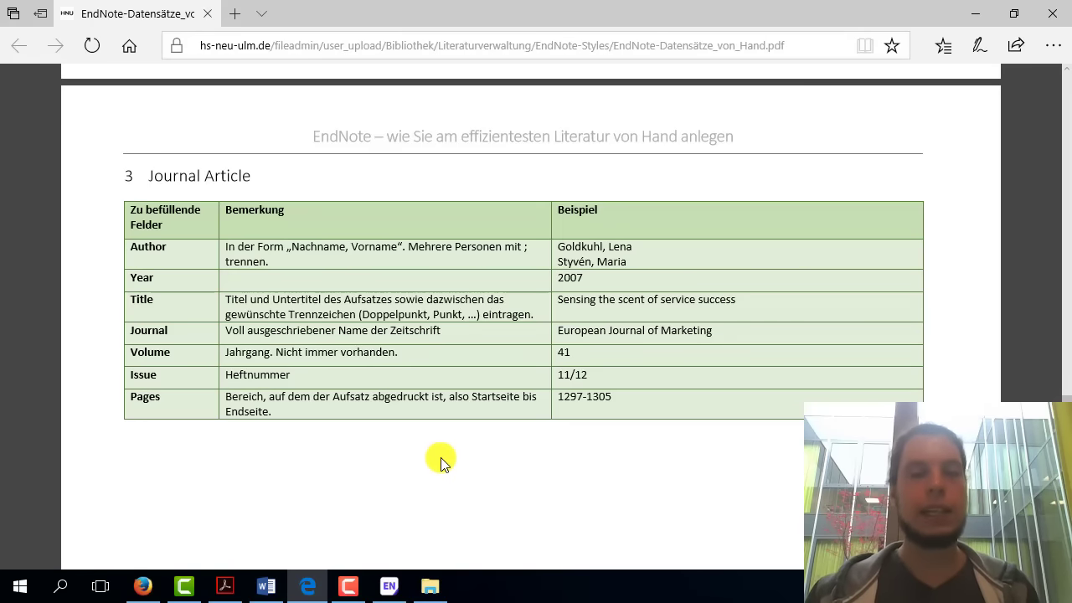
{"action": "left_click", "coordinate": [975, 15]}
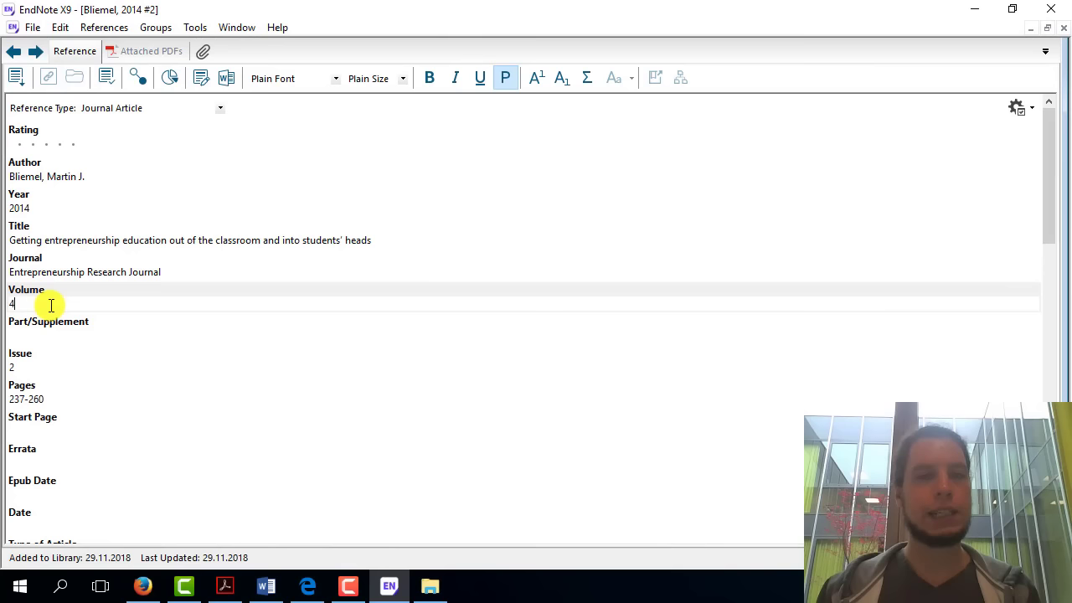
- Re-enter 4 as the reference's Volume number
{"action": "key", "text": "BackSpace"}
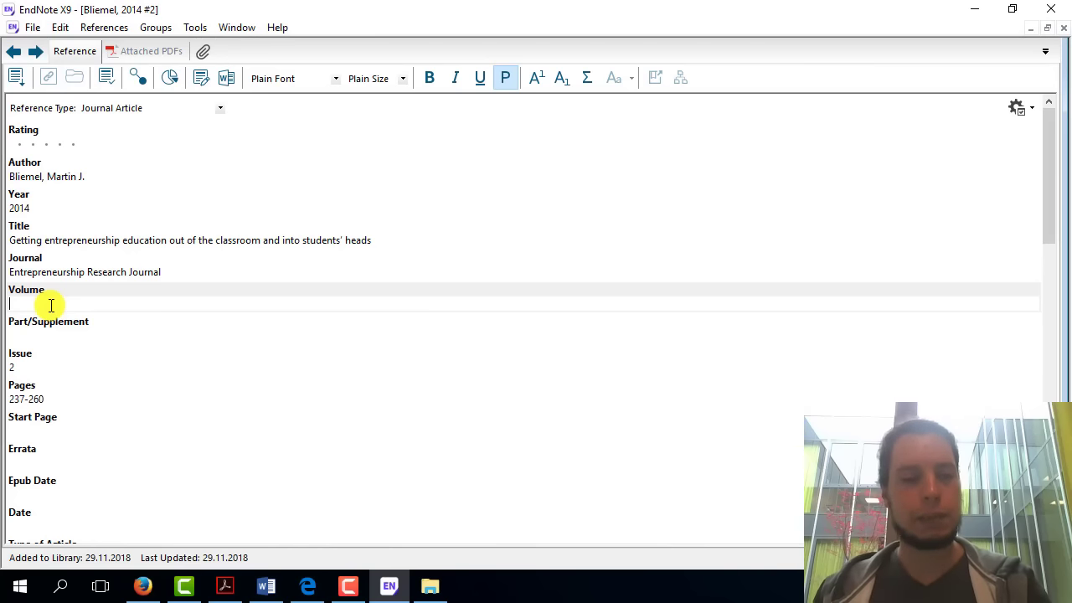
{"action": "type", "text": "4"}
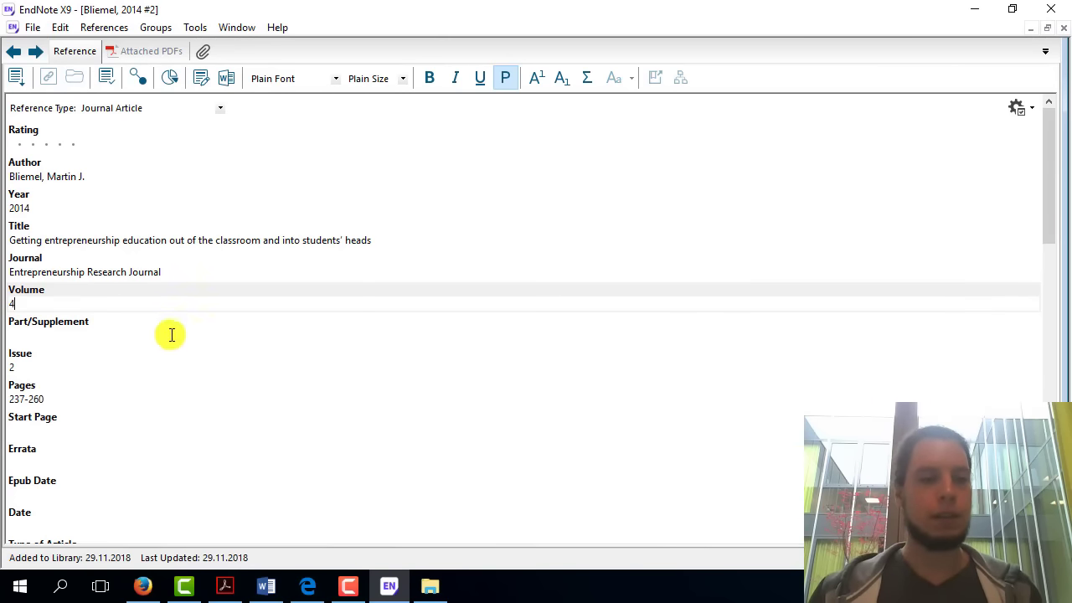
{"action": "scroll", "coordinate": [151, 312], "scroll_direction": "down", "scroll_amount": 1}
{"action": "scroll", "coordinate": [151, 312], "scroll_direction": "down", "scroll_amount": 2}
{"action": "scroll", "coordinate": [151, 313], "scroll_direction": "up", "scroll_amount": 2}
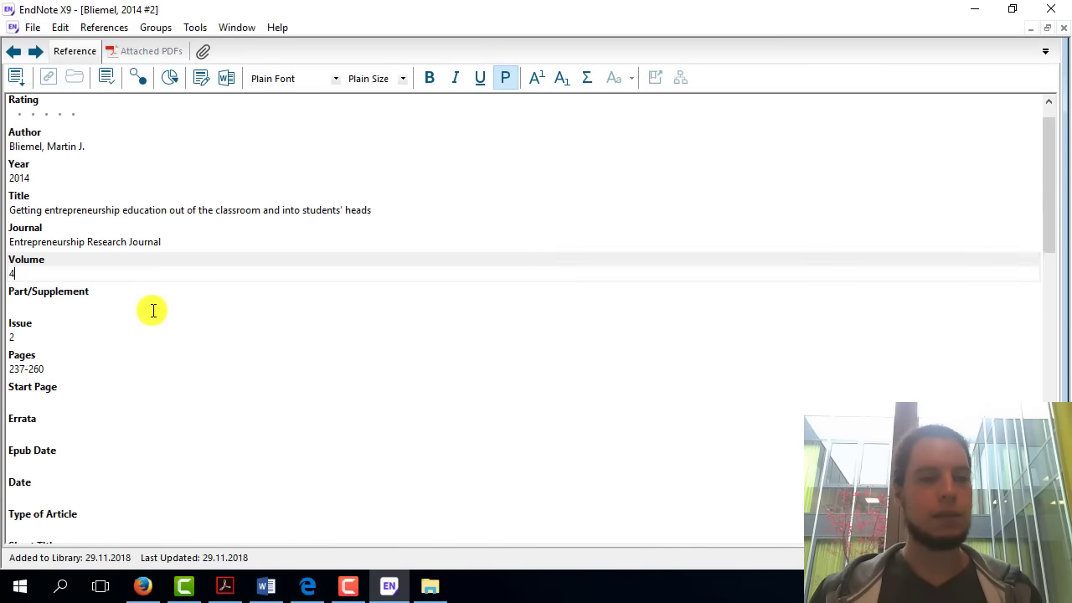
{"action": "scroll", "coordinate": [152, 313], "scroll_direction": "up", "scroll_amount": 1}
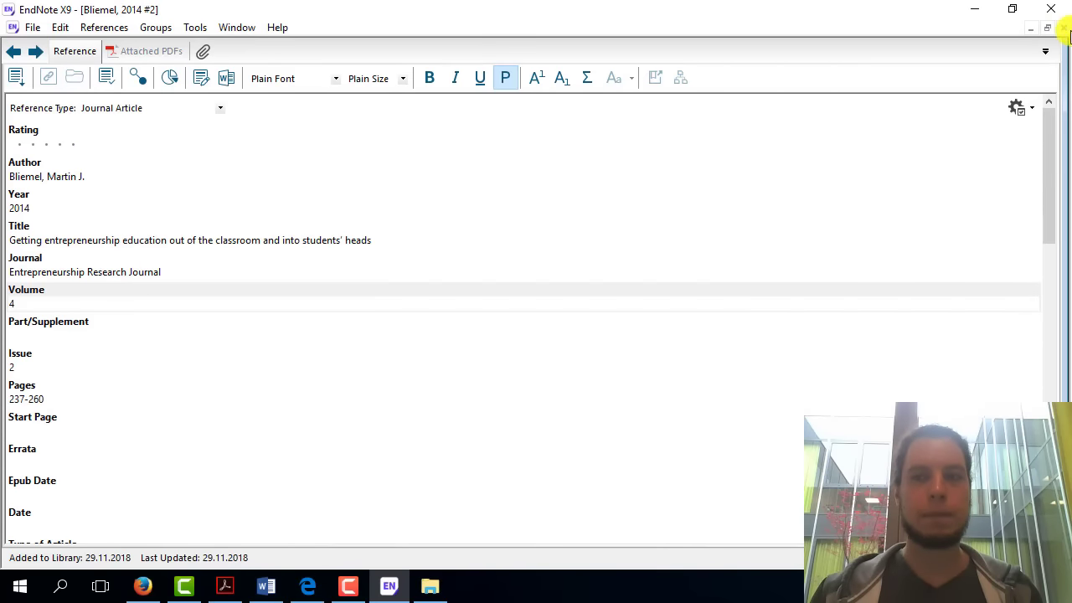
- Close the Bliemel reference, save its changes, and select the Daimler AG entry
{"action": "left_click", "coordinate": [1065, 29]}
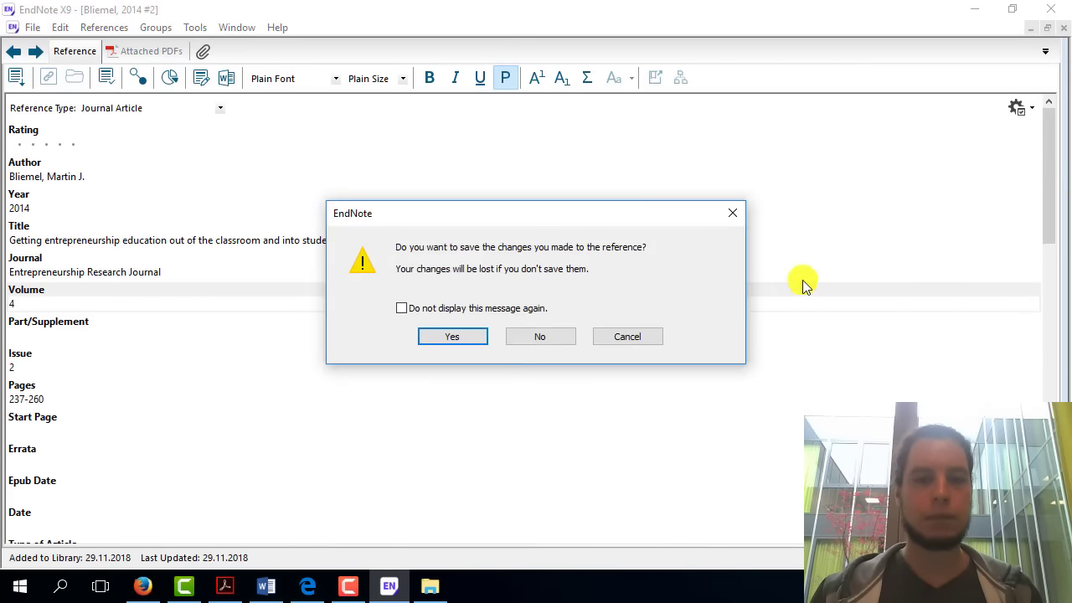
{"action": "left_click", "coordinate": [458, 338]}
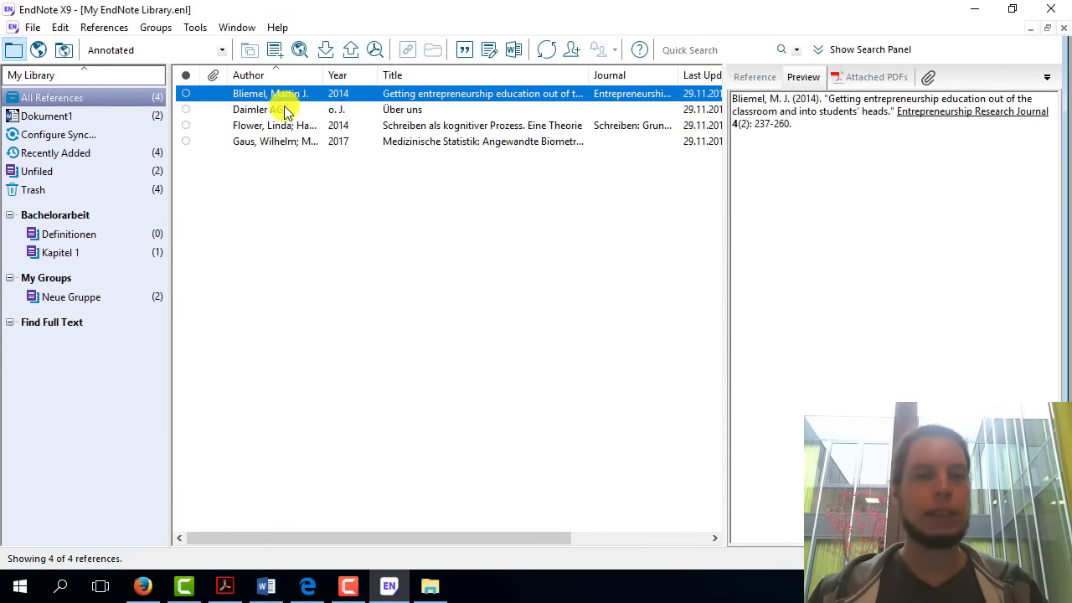
{"action": "left_click", "coordinate": [283, 113]}
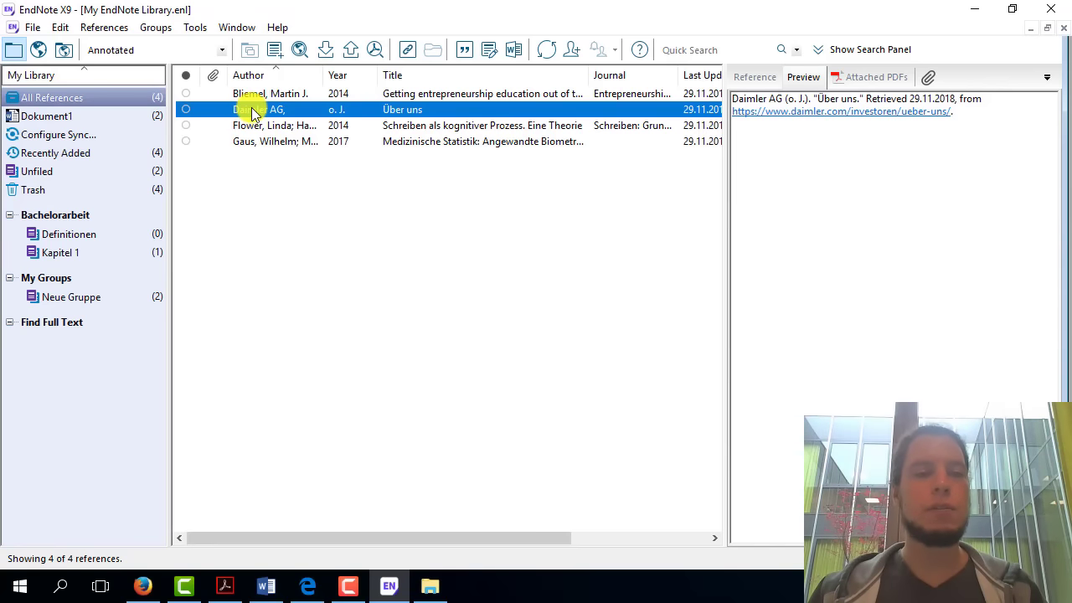
- Open the Daimler AG Web Page reference 'Über uns' in the reference editor
{"action": "double_click", "coordinate": [252, 112]}
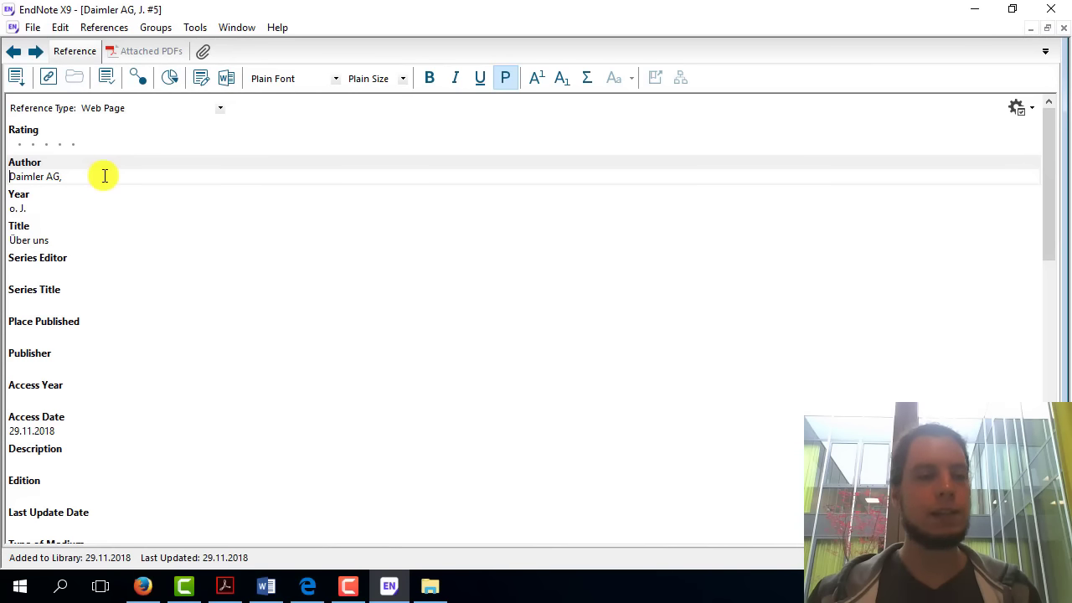
{"action": "left_click_drag", "start_coordinate": [105, 176], "coordinate": [5, 172]}
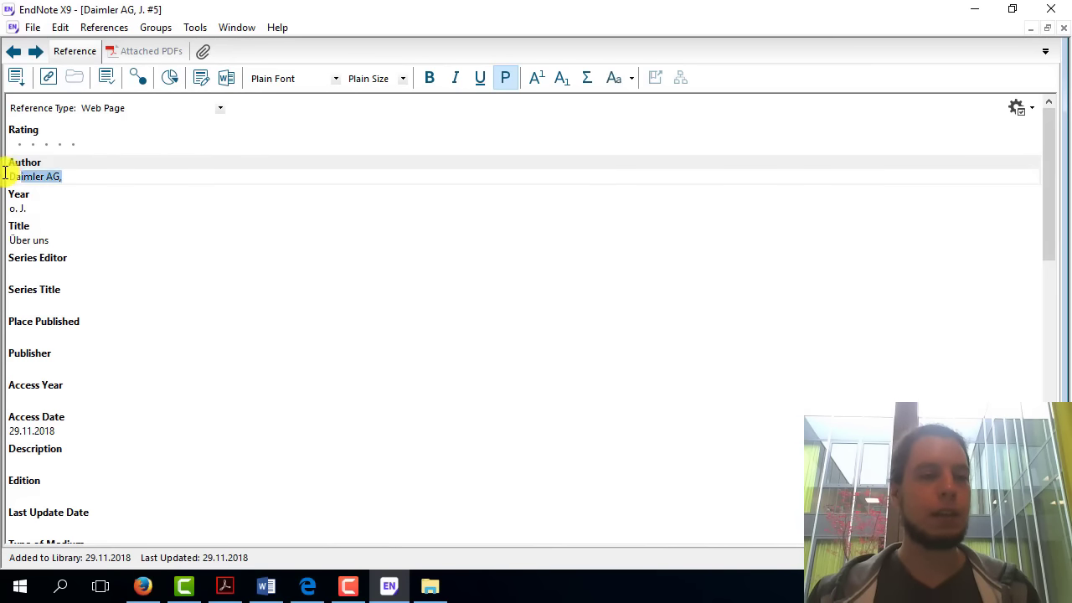
{"action": "left_click", "coordinate": [38, 211]}
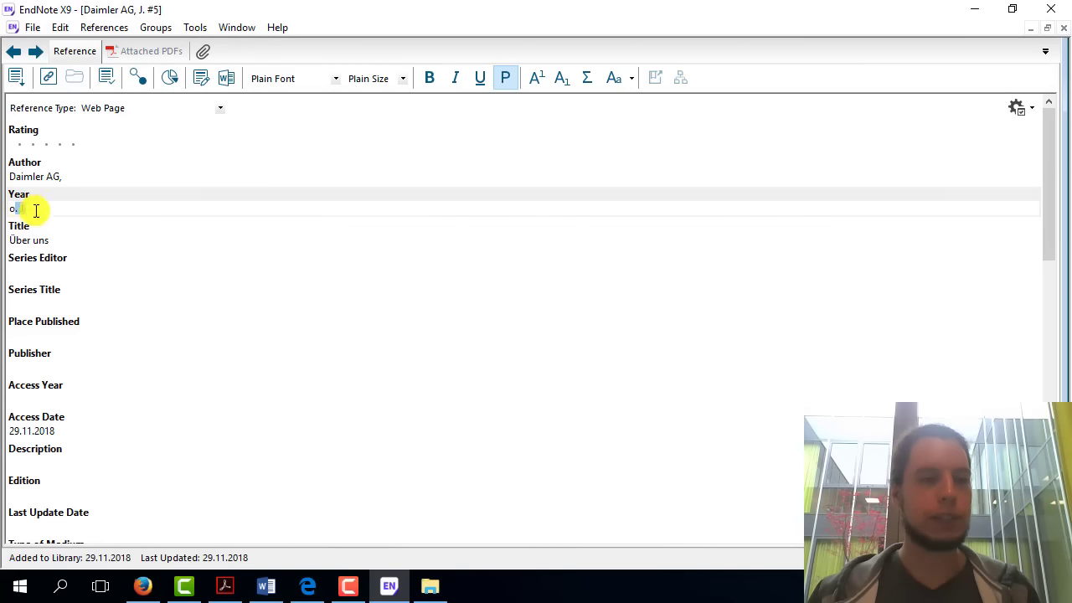
{"action": "left_click", "coordinate": [54, 240]}
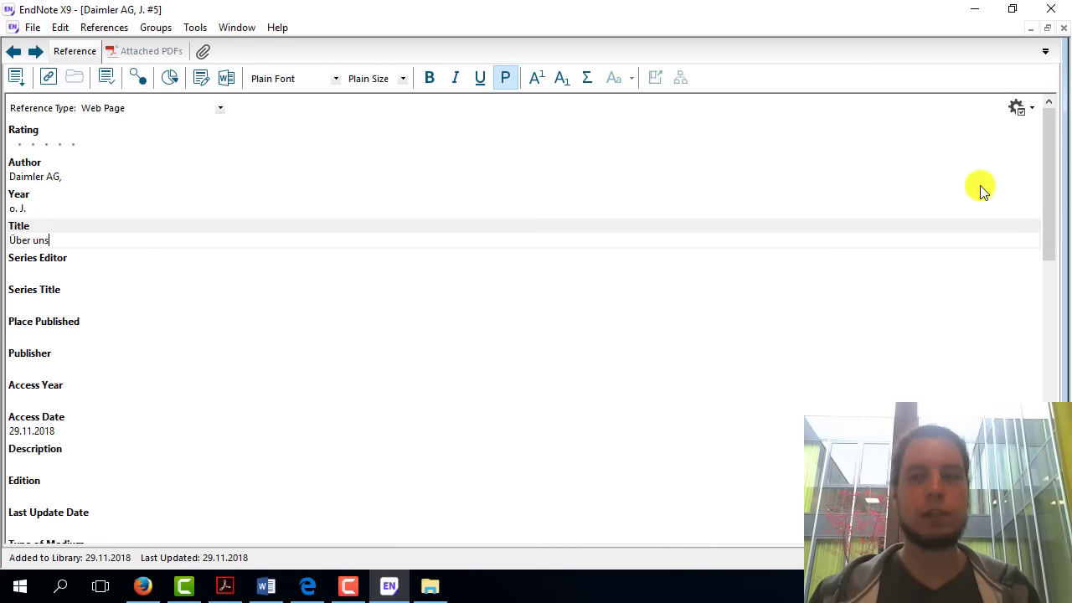
{"action": "left_click_drag", "start_coordinate": [1047, 159], "coordinate": [1053, 226]}
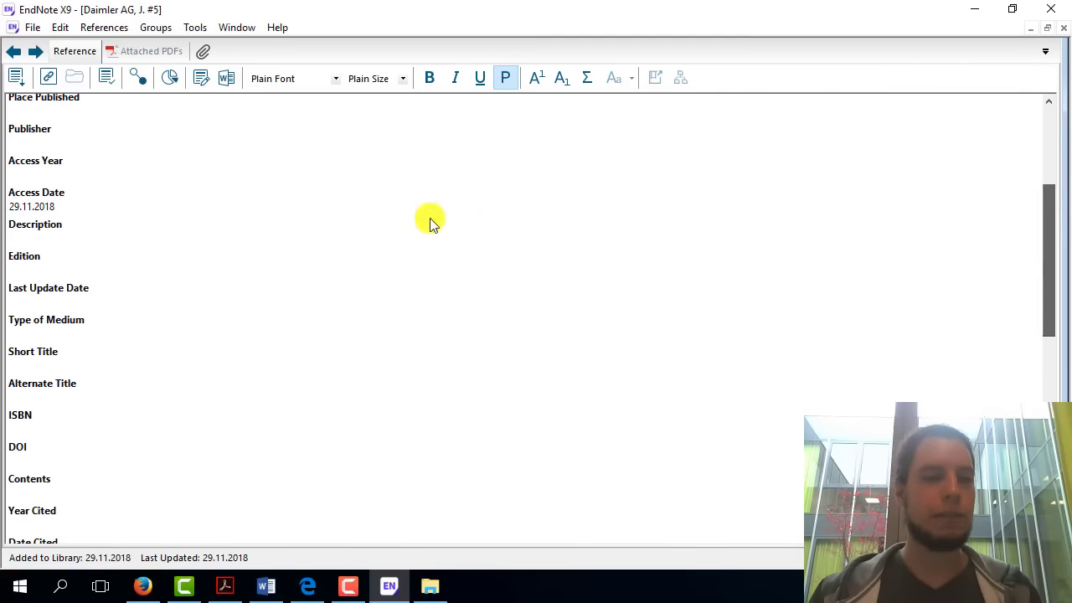
{"action": "left_click_drag", "start_coordinate": [72, 206], "coordinate": [3, 209]}
{"action": "left_click", "coordinate": [67, 208]}
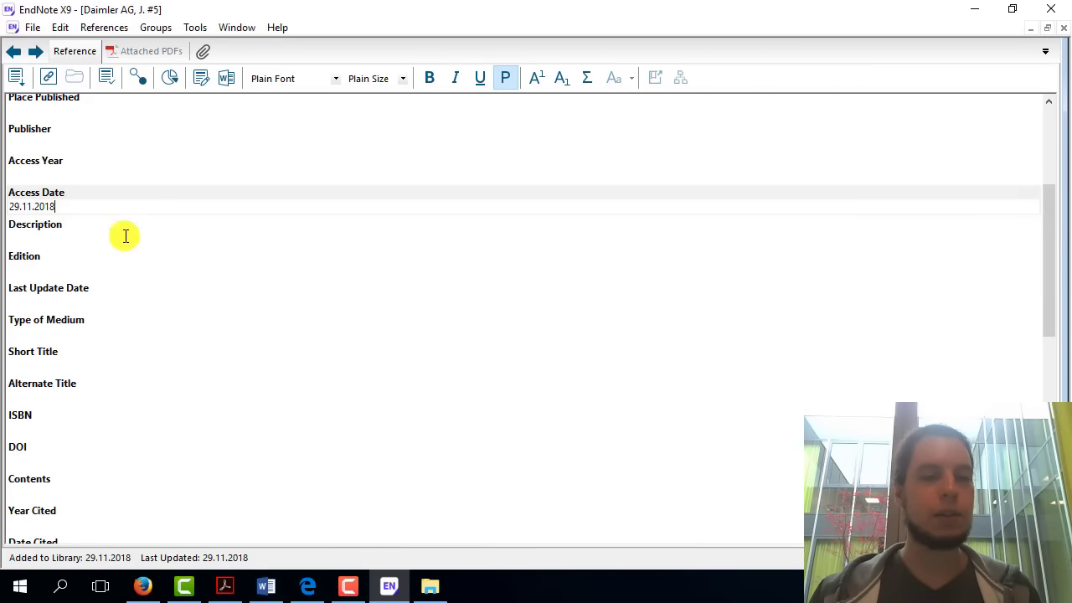
{"action": "left_click_drag", "start_coordinate": [1052, 306], "coordinate": [1052, 466]}
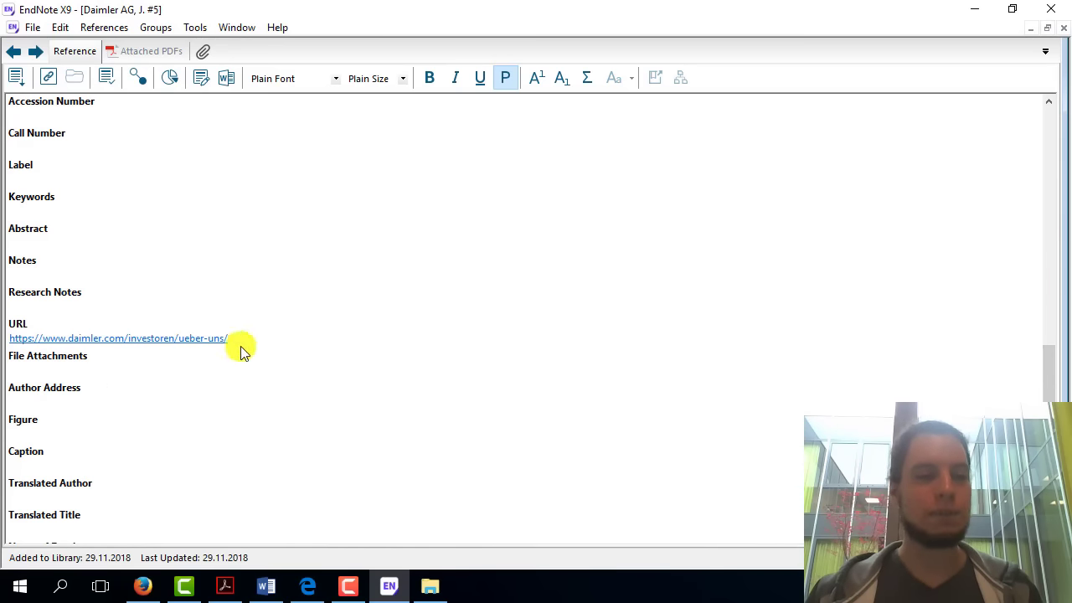
{"action": "left_click", "coordinate": [260, 335]}
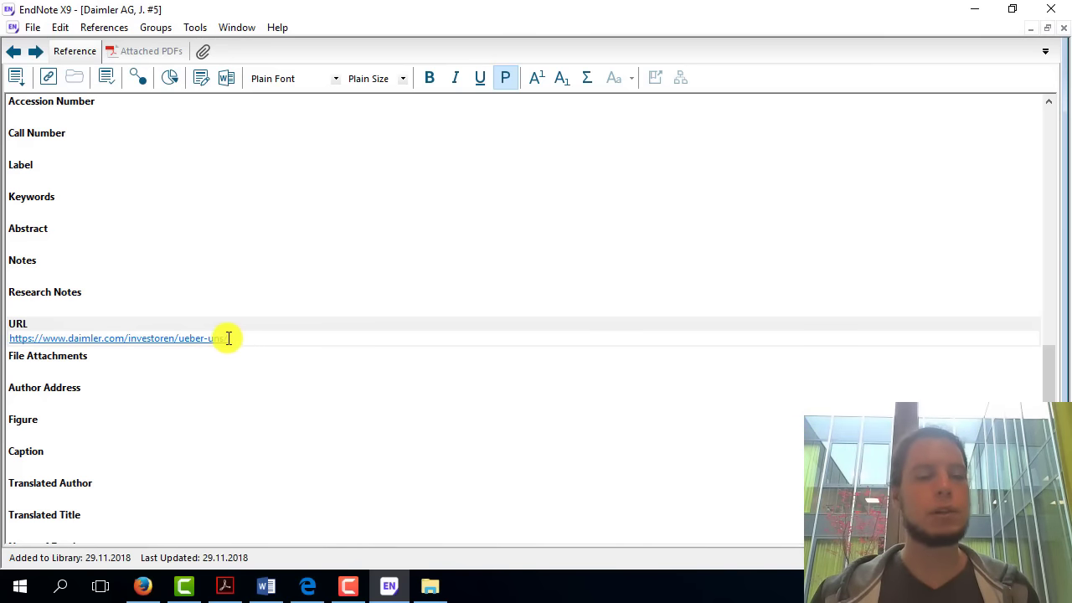
{"action": "left_click_drag", "start_coordinate": [1048, 385], "coordinate": [1062, 351]}
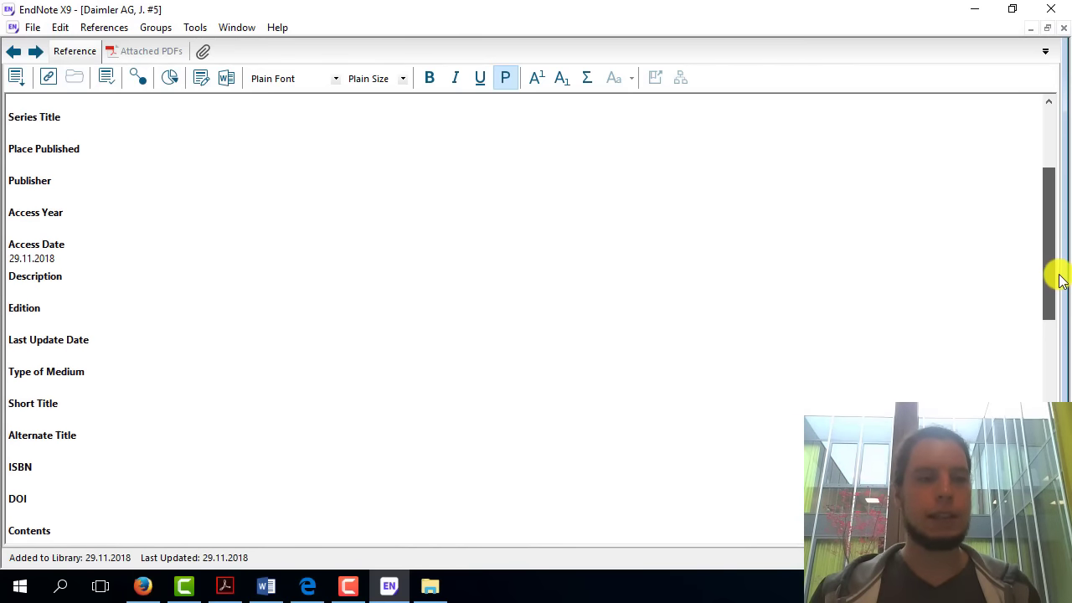
{"action": "left_click_drag", "start_coordinate": [1061, 351], "coordinate": [1055, 268]}
{"action": "left_click", "coordinate": [71, 287]}
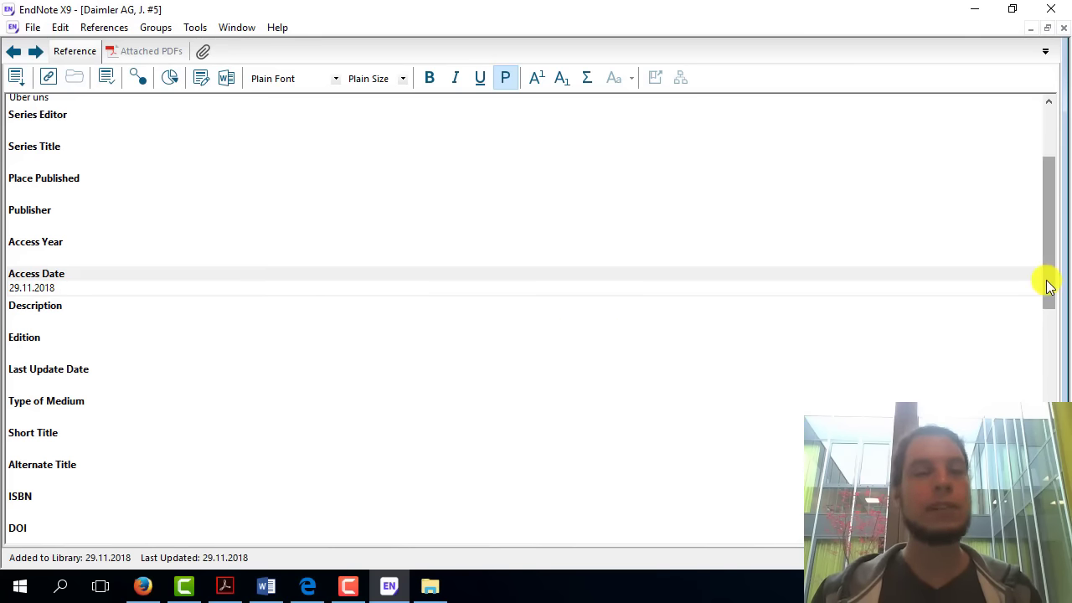
{"action": "left_click_drag", "start_coordinate": [1052, 283], "coordinate": [1052, 220]}
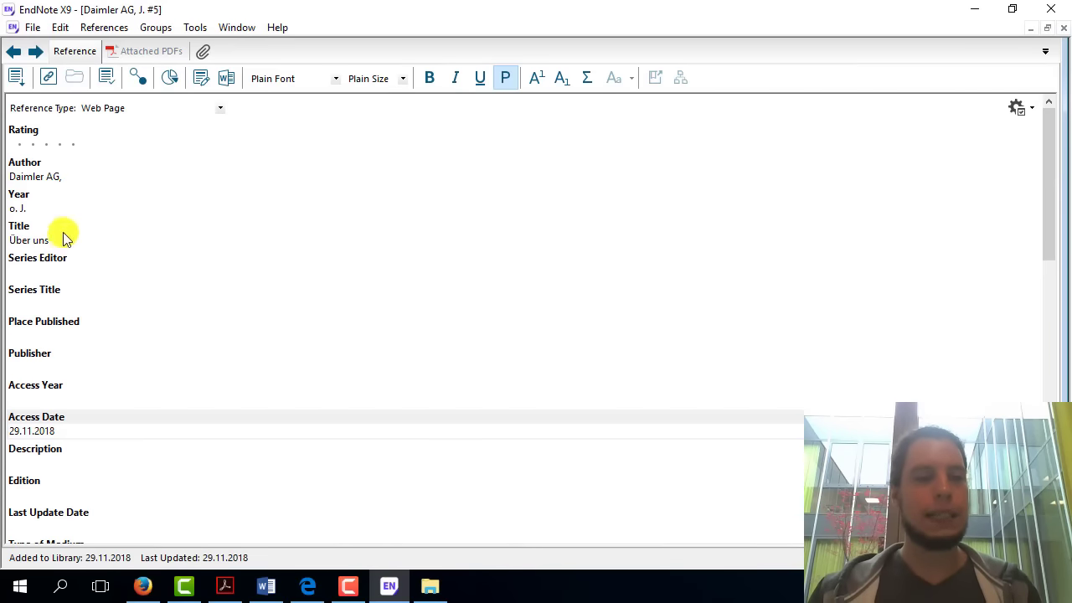
{"action": "mouse_move", "coordinate": [70, 238]}
{"action": "left_mouse_down"}
{"action": "mouse_move", "coordinate": [4, 240]}
{"action": "mouse_move", "coordinate": [4, 209]}
{"action": "left_mouse_up"}
{"action": "left_click_drag", "start_coordinate": [63, 176], "coordinate": [4, 175]}
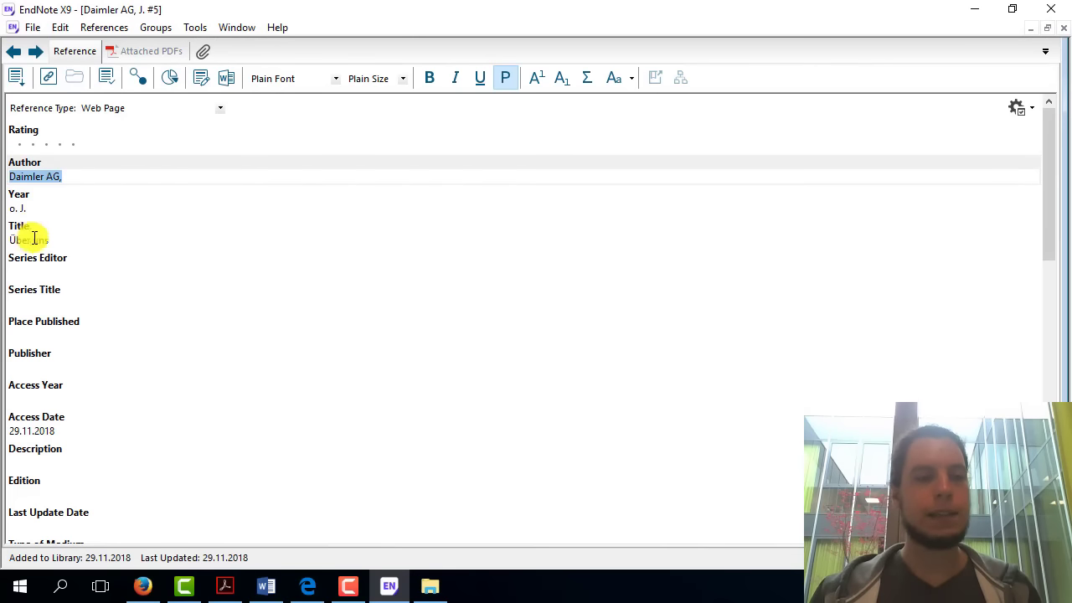
{"action": "left_click", "coordinate": [60, 239]}
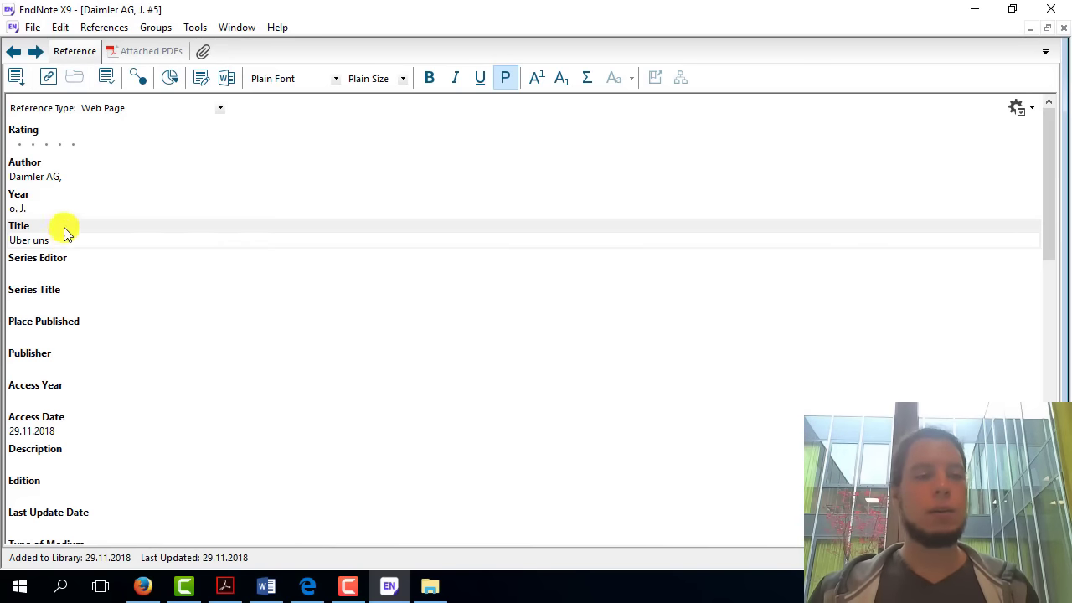
{"action": "left_click", "coordinate": [11, 179]}
{"action": "left_click", "coordinate": [15, 208]}
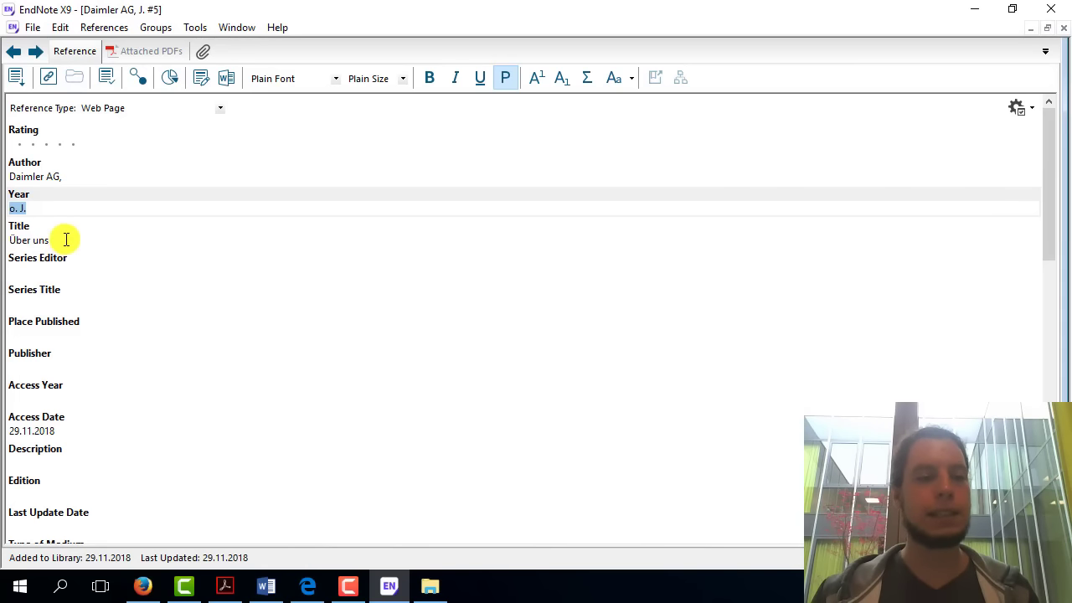
{"action": "left_click", "coordinate": [68, 239]}
{"action": "left_click_drag", "start_coordinate": [79, 241], "coordinate": [6, 240]}
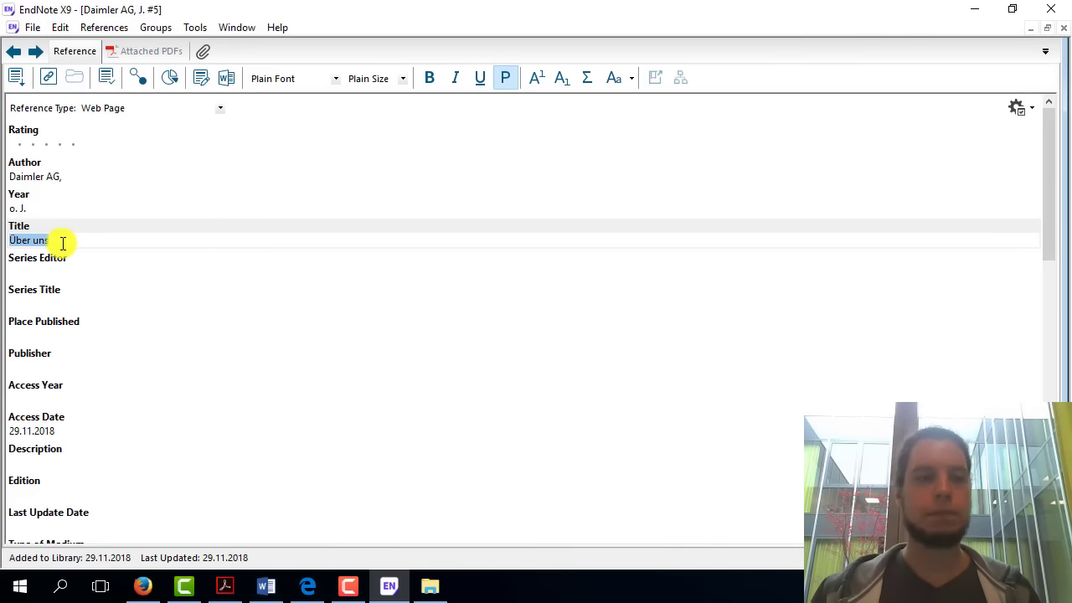
{"action": "left_click", "coordinate": [38, 209]}
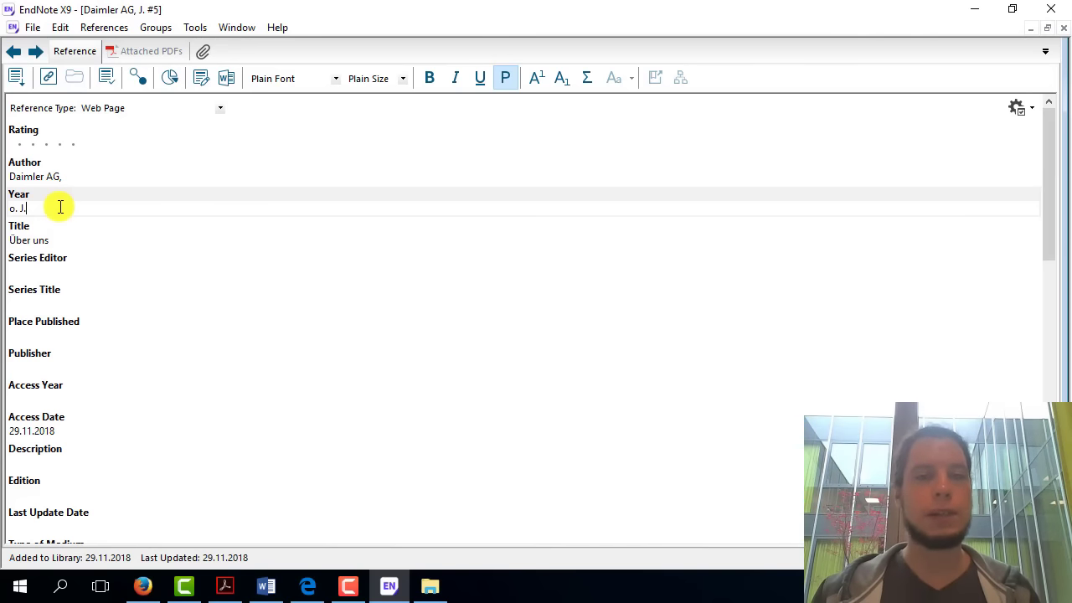
{"action": "left_click_drag", "start_coordinate": [47, 206], "coordinate": [4, 207]}
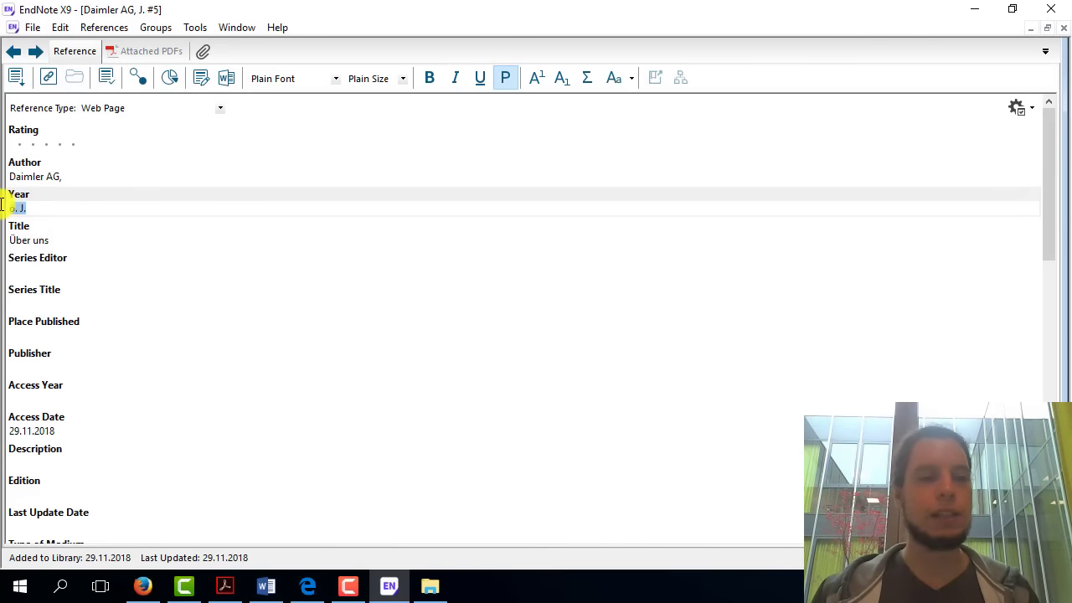
{"action": "left_click", "coordinate": [59, 209]}
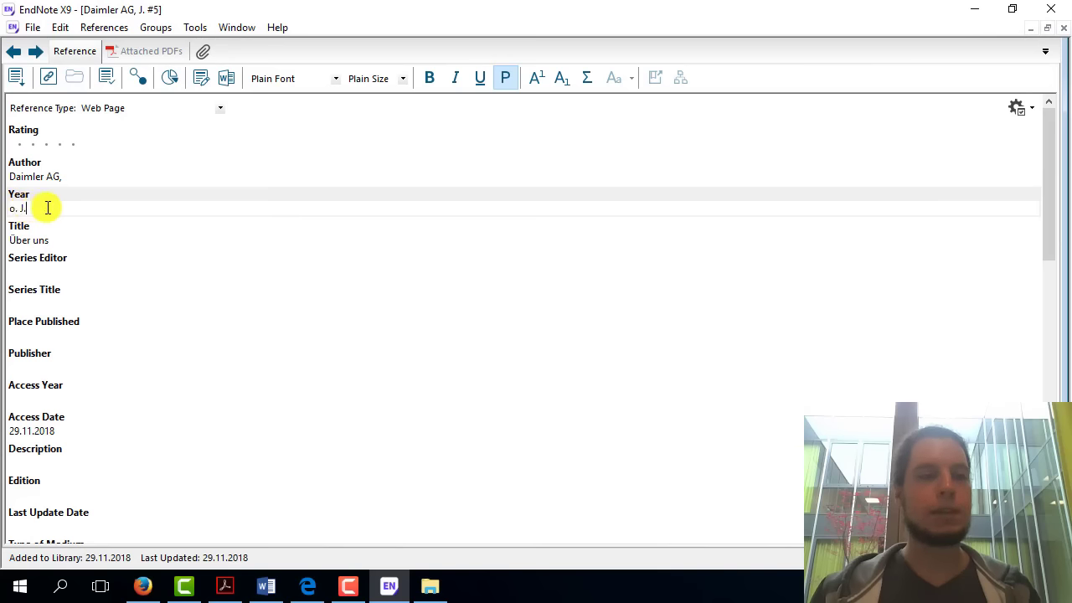
{"action": "left_click", "coordinate": [87, 176]}
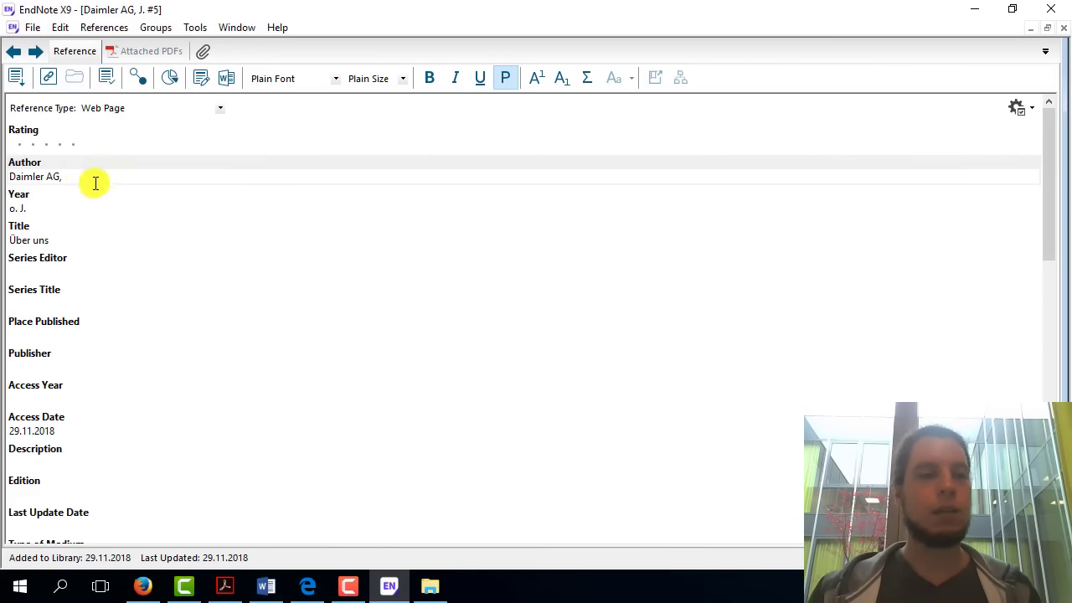
{"action": "left_click_drag", "start_coordinate": [90, 176], "coordinate": [8, 175]}
{"action": "left_click", "coordinate": [84, 176]}
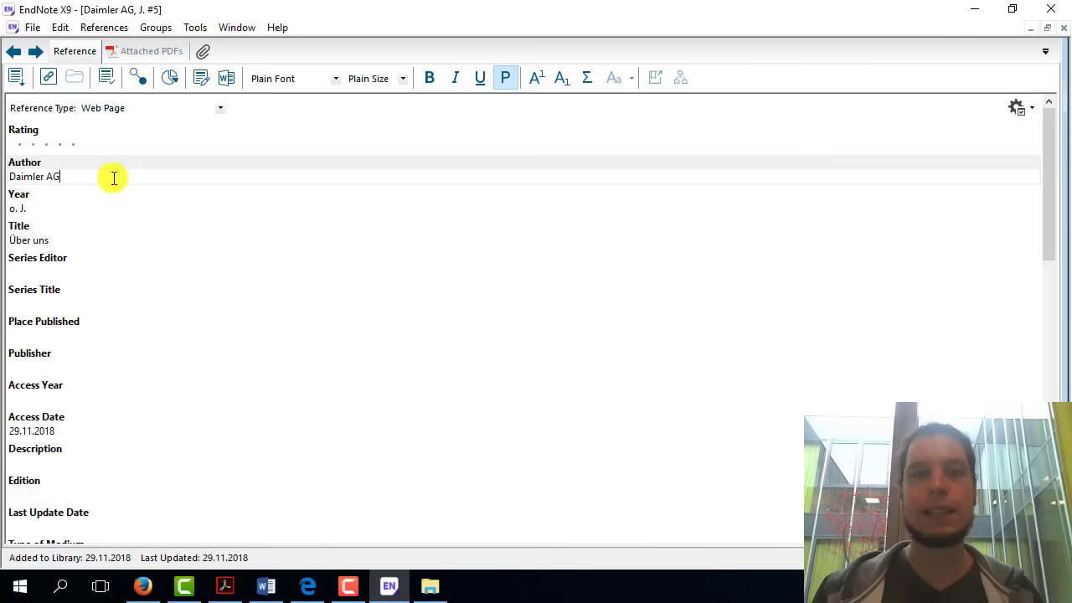
{"action": "type", "text": ","}
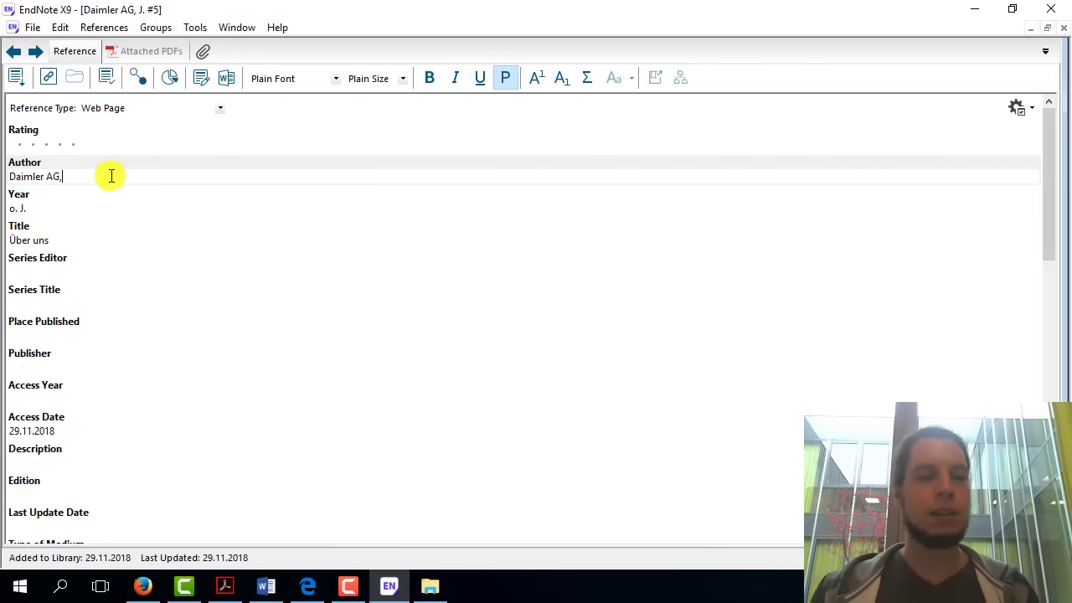
{"action": "left_click_drag", "start_coordinate": [112, 176], "coordinate": [7, 176]}
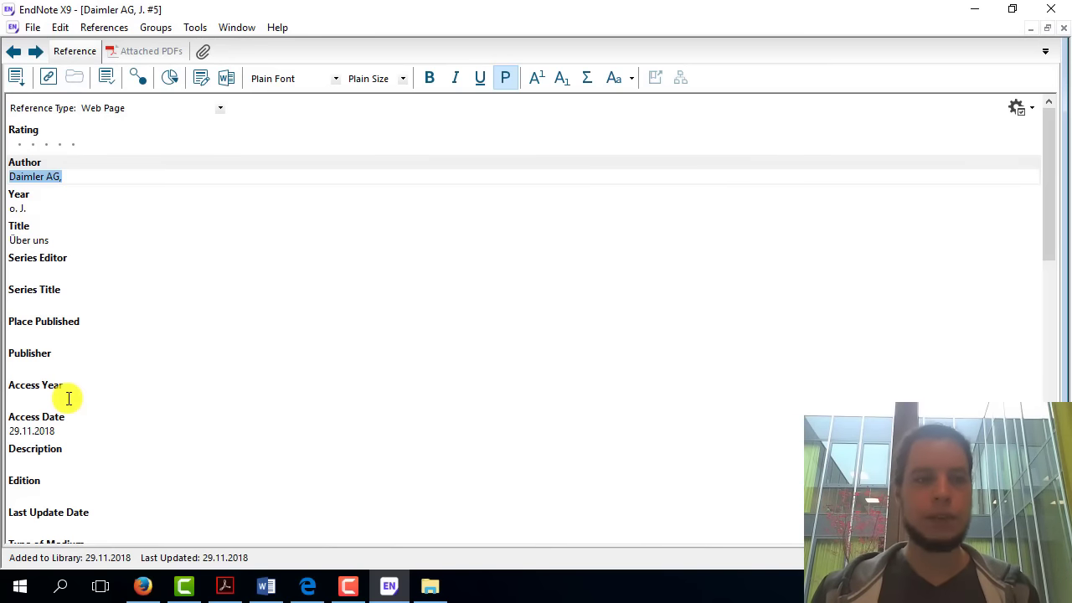
{"action": "left_click_drag", "start_coordinate": [19, 245], "coordinate": [64, 239]}
{"action": "left_click", "coordinate": [67, 241]}
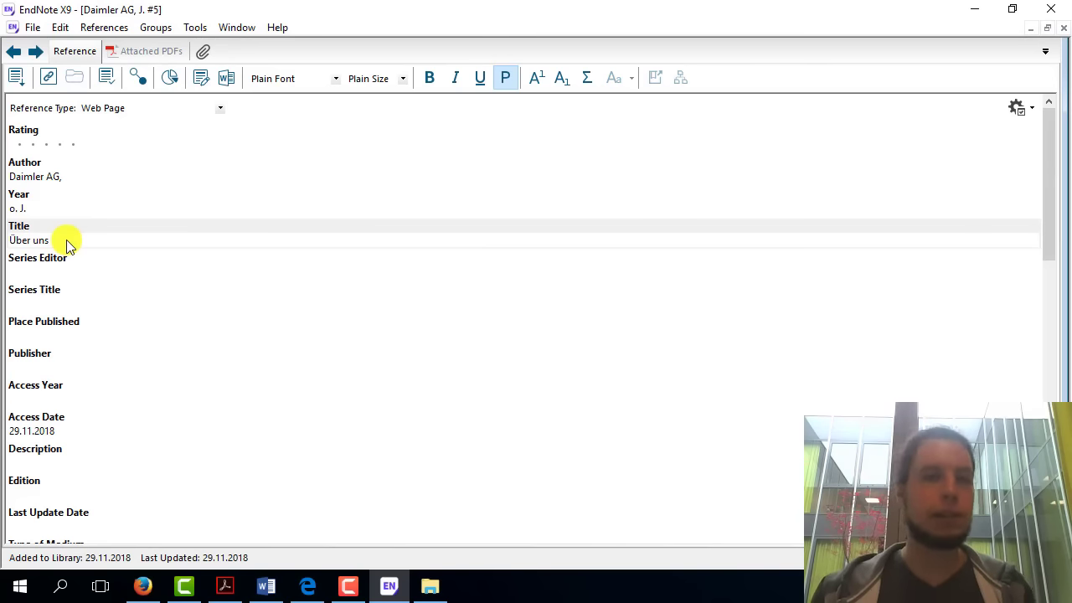
{"action": "left_click", "coordinate": [89, 171]}
{"action": "left_click", "coordinate": [42, 178]}
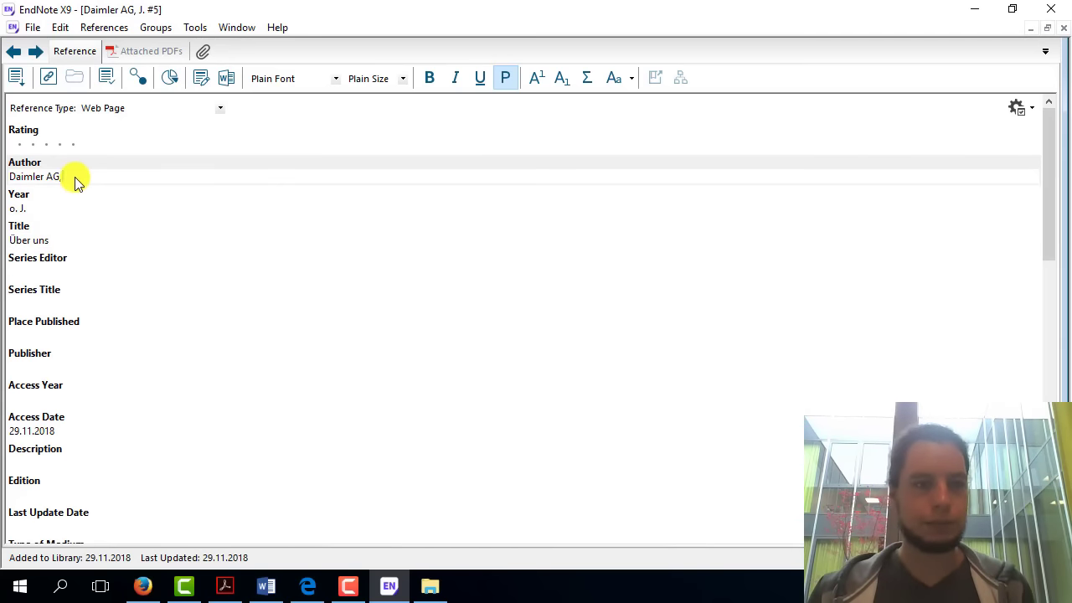
{"action": "left_click_drag", "start_coordinate": [74, 178], "coordinate": [3, 175]}
- Replace the author with a person's name and clear 'Daimler AG,' from Series Editor
{"action": "key", "text": "Delete"}
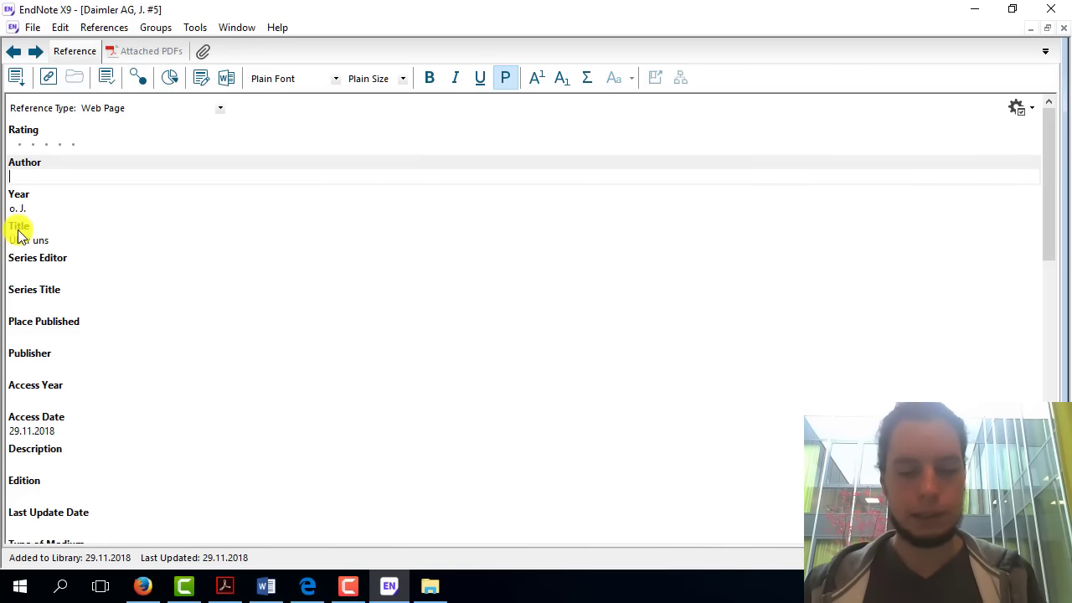
{"action": "type", "text": "H"}
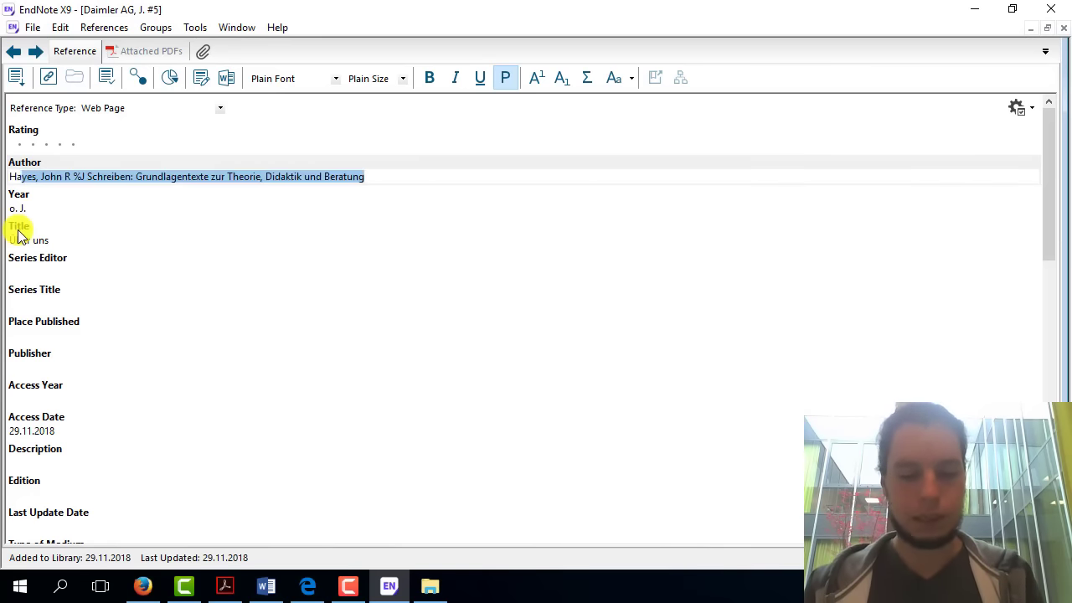
{"action": "type", "text": "aching "}
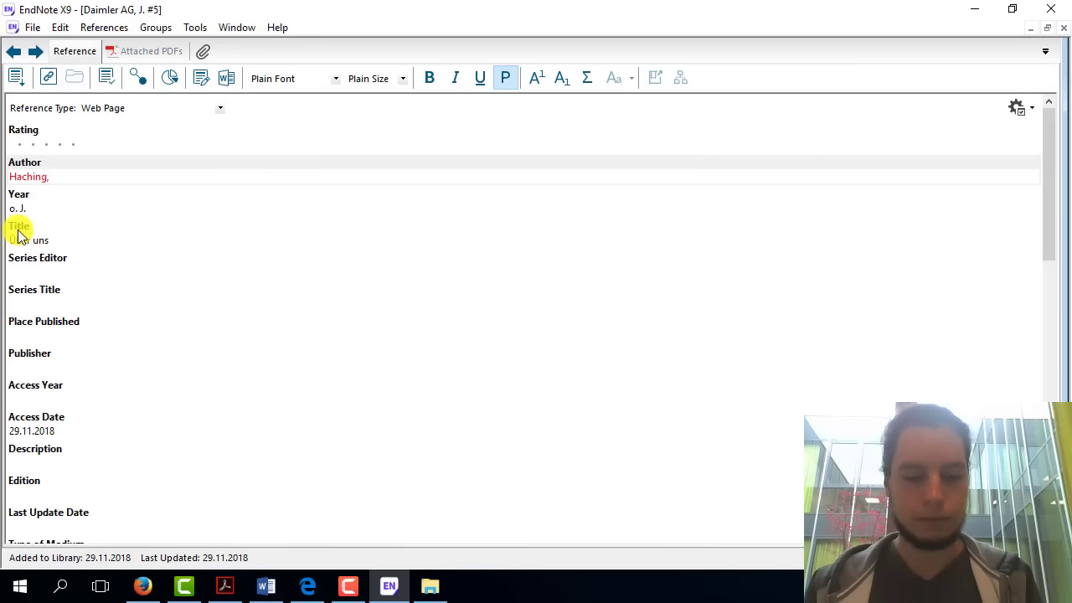
{"action": "type", "text": " Die"}
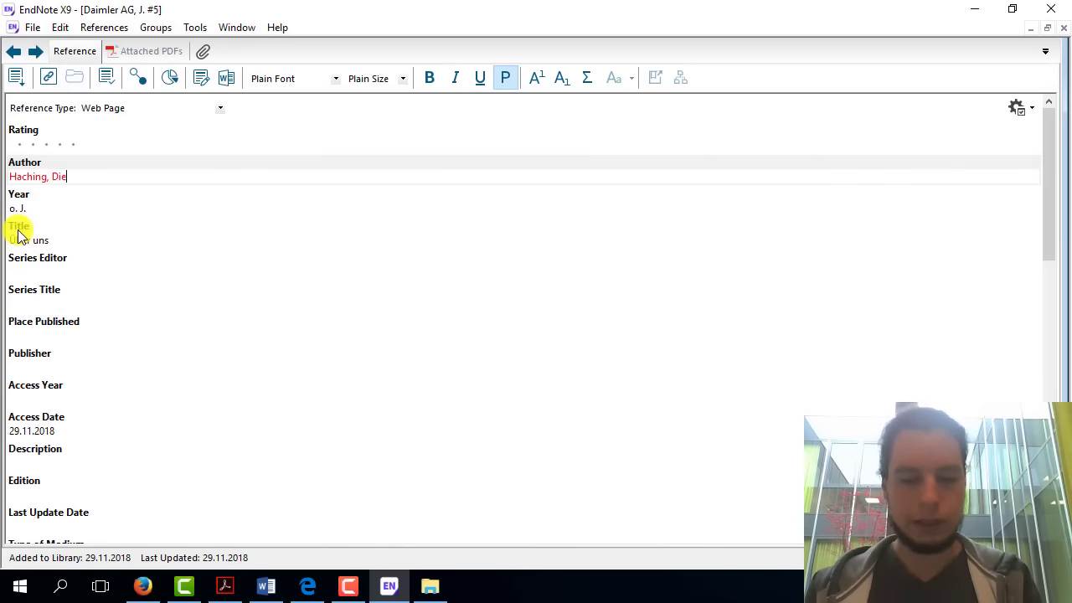
{"action": "type", "text": "ter"}
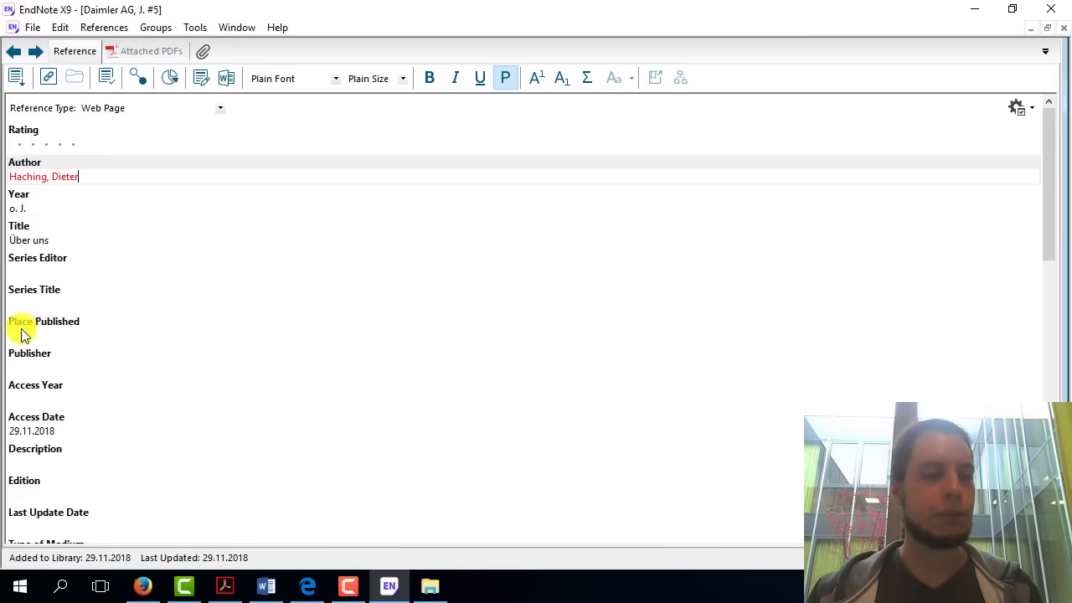
{"action": "left_click", "coordinate": [40, 369]}
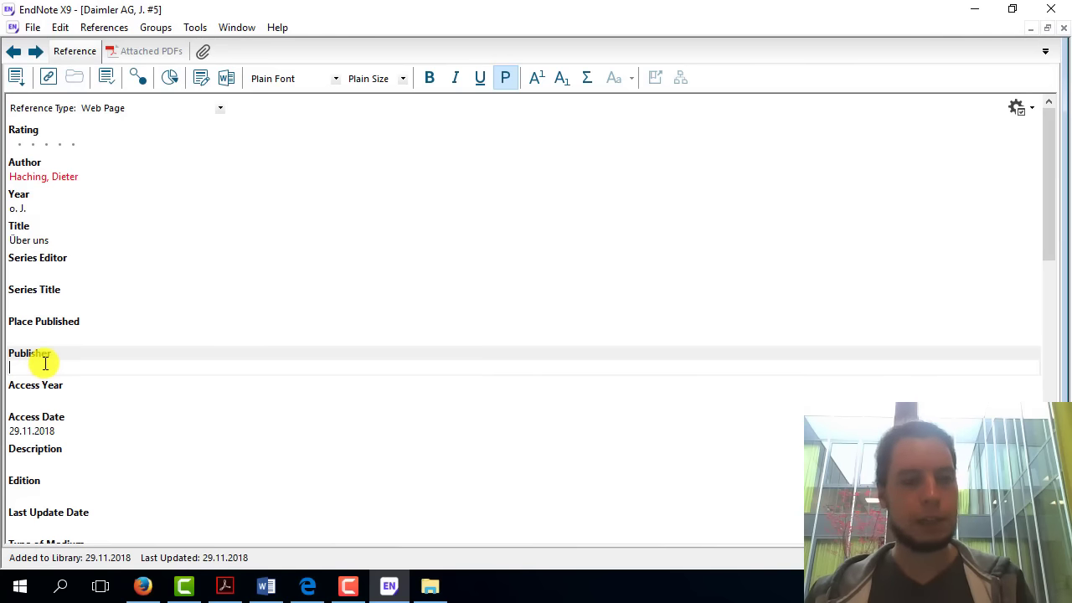
{"action": "type", "text": "Daimler AG,"}
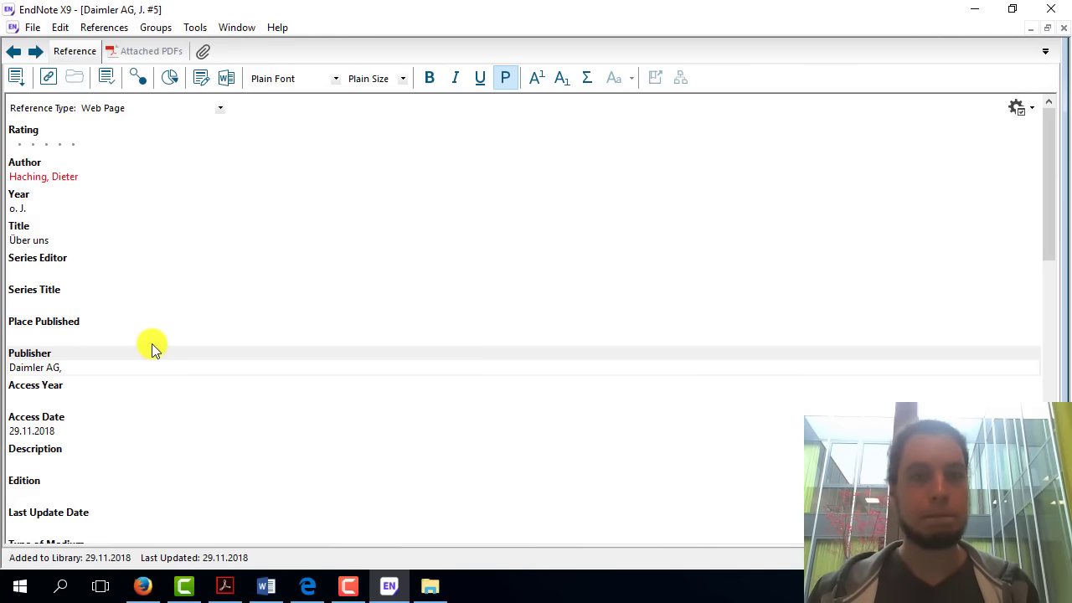
{"action": "scroll", "coordinate": [153, 327], "scroll_direction": "down", "scroll_amount": 1}
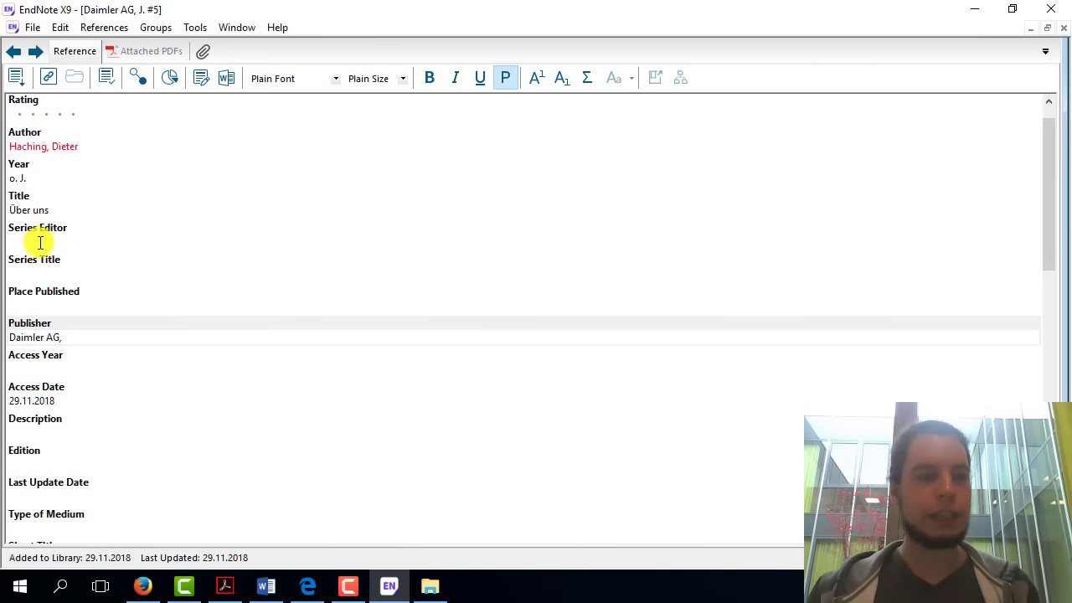
{"action": "mouse_move", "coordinate": [65, 338]}
{"action": "left_mouse_down"}
{"action": "mouse_move", "coordinate": [3, 338]}
{"action": "mouse_move", "coordinate": [38, 242]}
{"action": "mouse_move", "coordinate": [3, 241]}
{"action": "left_mouse_up"}
{"action": "key", "text": "Delete"}
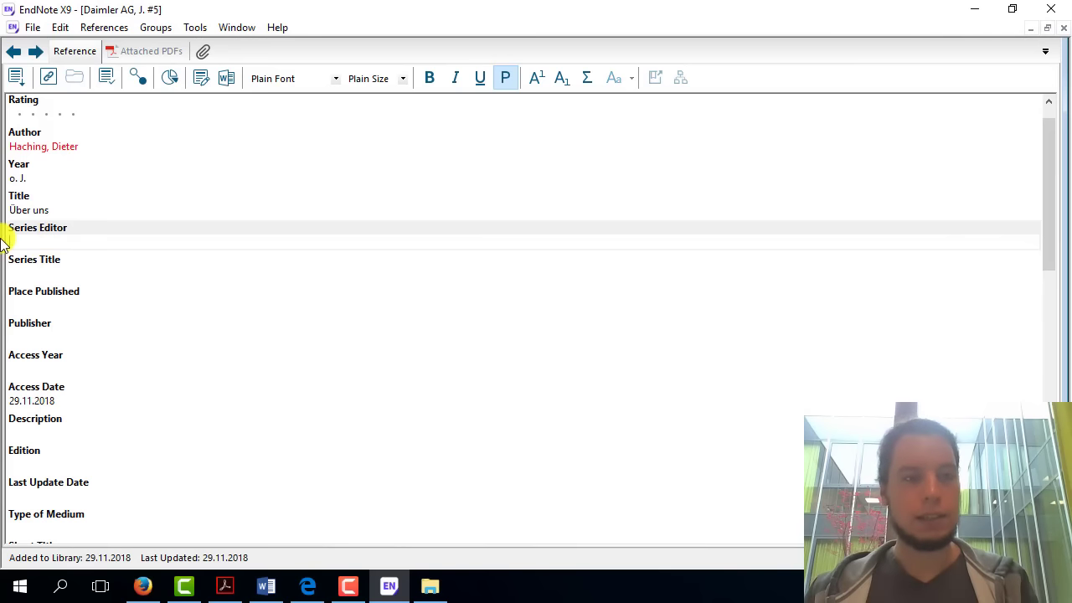
- Overwrite the person's name in the Author field with 'Daimler AG,'
{"action": "scroll", "coordinate": [163, 271], "scroll_direction": "up", "scroll_amount": 1}
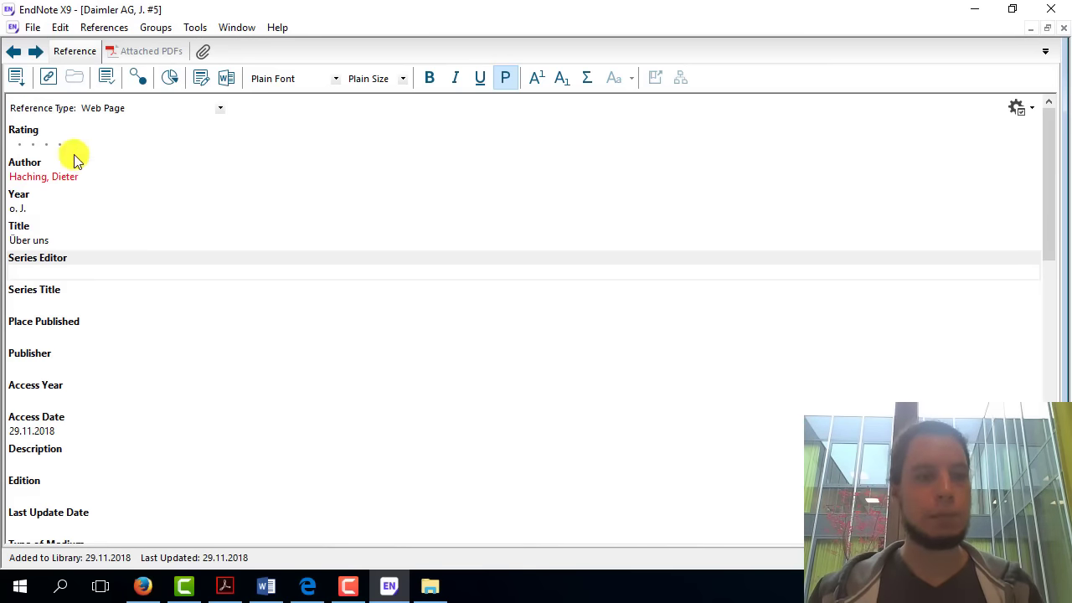
{"action": "left_click_drag", "start_coordinate": [94, 176], "coordinate": [3, 178]}
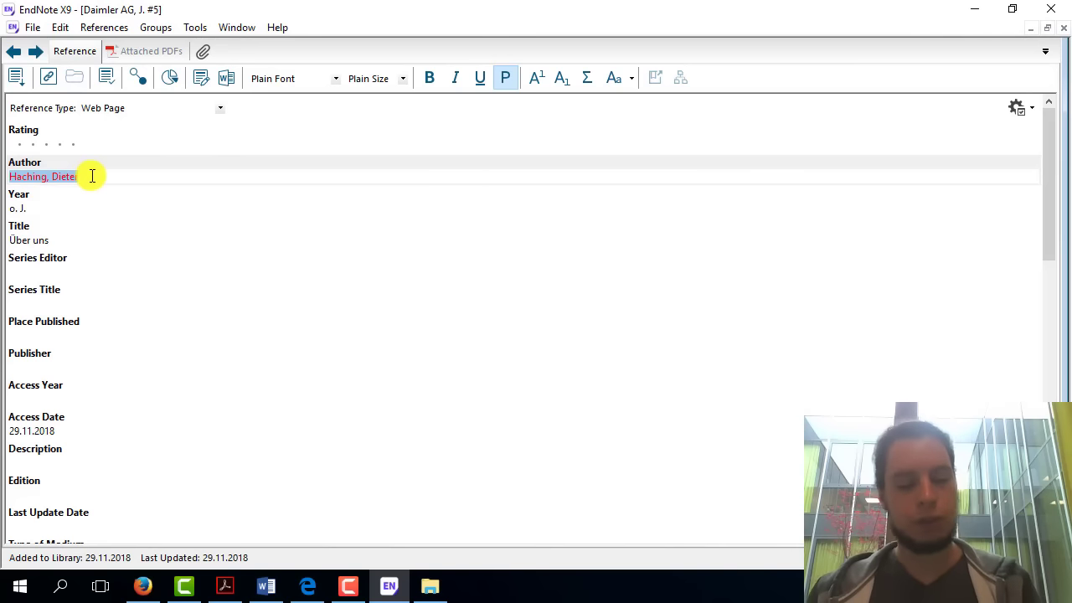
{"action": "type", "text": "Daimler AG,"}
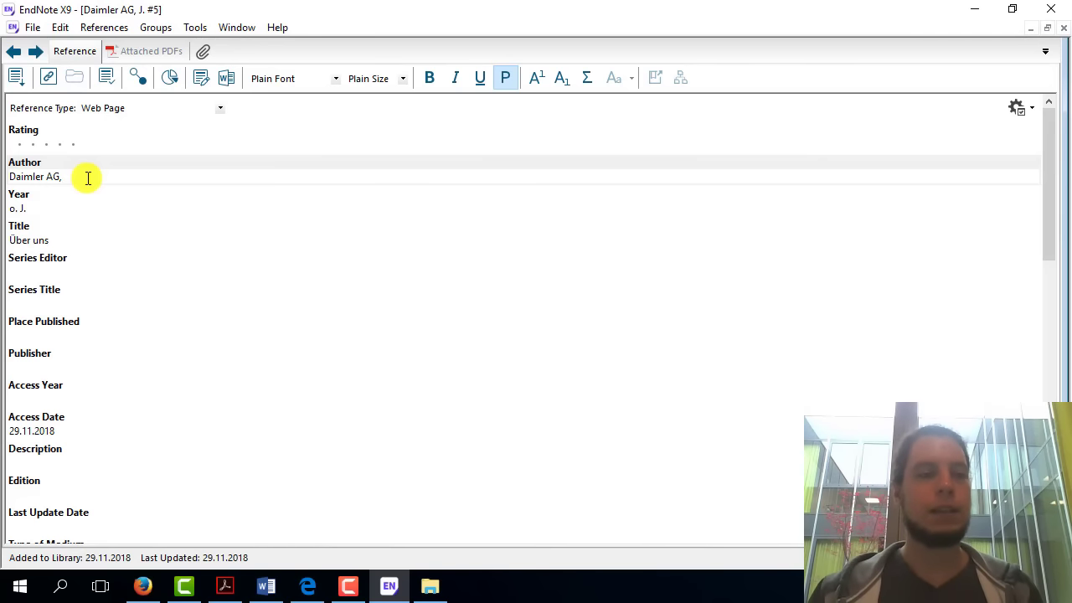
- Check the 'Daimler AG,' author entry, then close the reference and save the changes
{"action": "left_click_drag", "start_coordinate": [47, 177], "coordinate": [12, 175]}
{"action": "left_click", "coordinate": [79, 170]}
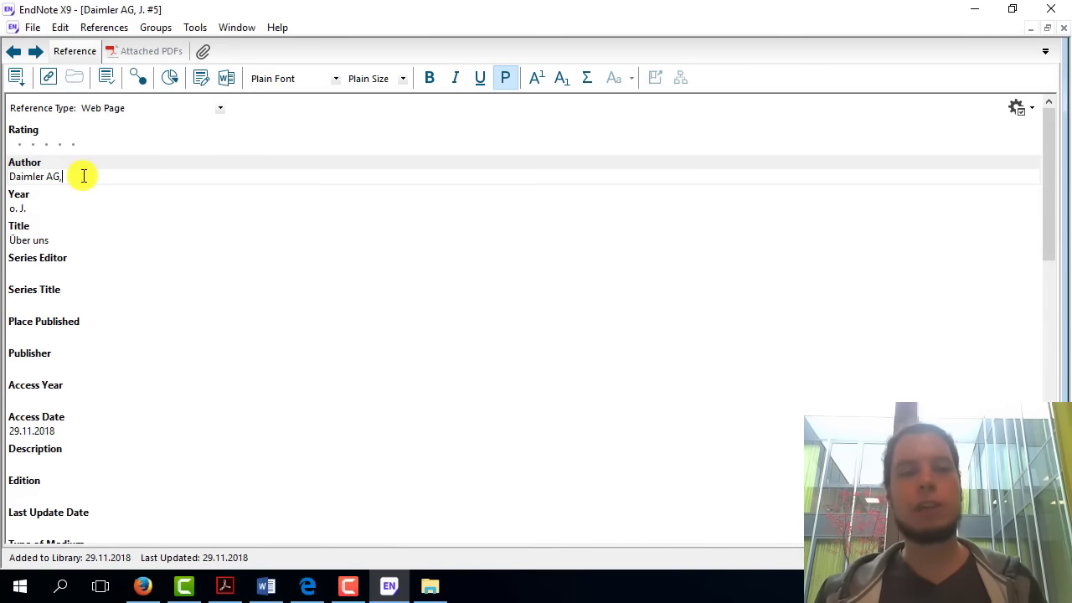
{"action": "left_click_drag", "start_coordinate": [65, 175], "coordinate": [23, 175]}
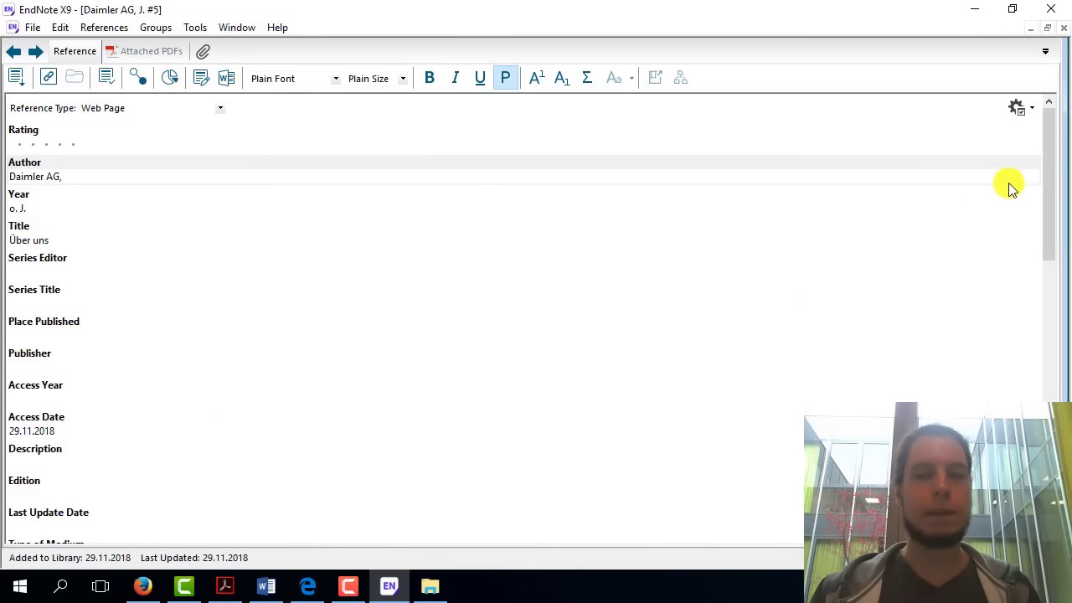
{"action": "left_click_drag", "start_coordinate": [1048, 172], "coordinate": [1048, 371]}
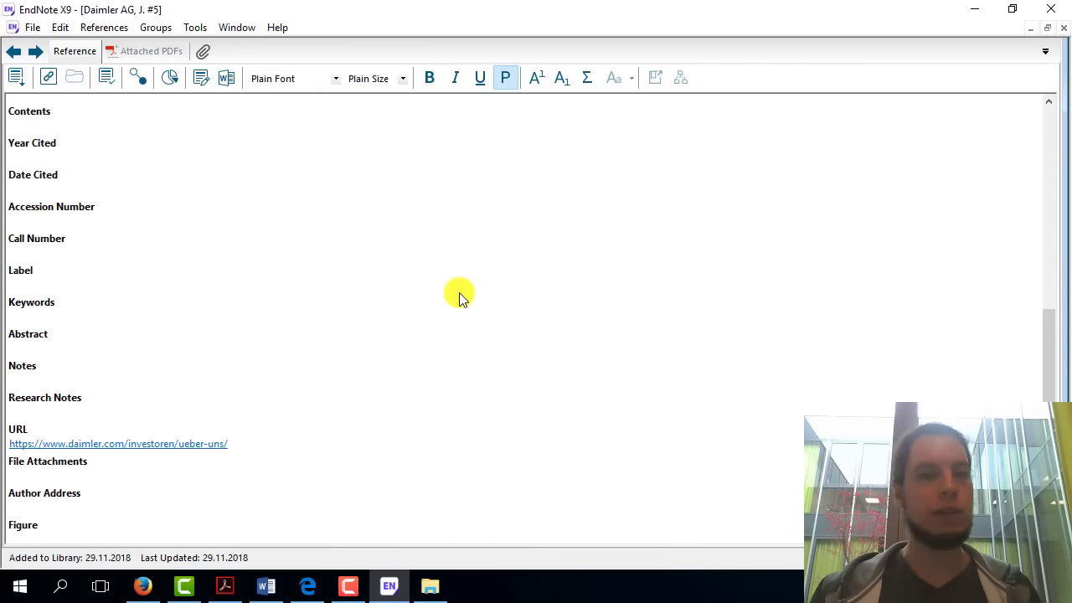
{"action": "left_click_drag", "start_coordinate": [1047, 382], "coordinate": [1037, 178]}
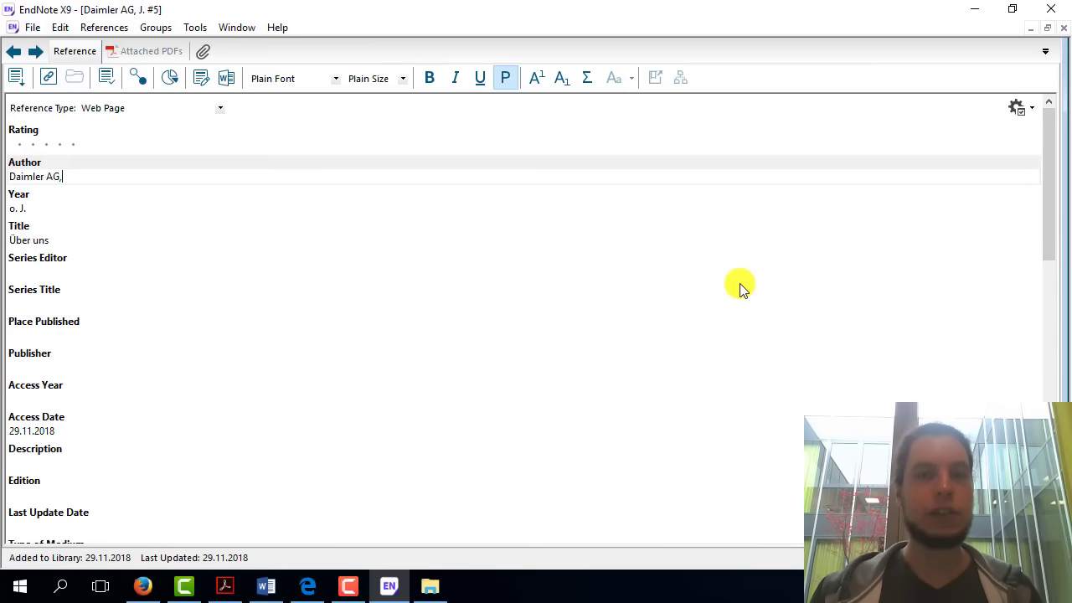
{"action": "left_click", "coordinate": [1061, 30]}
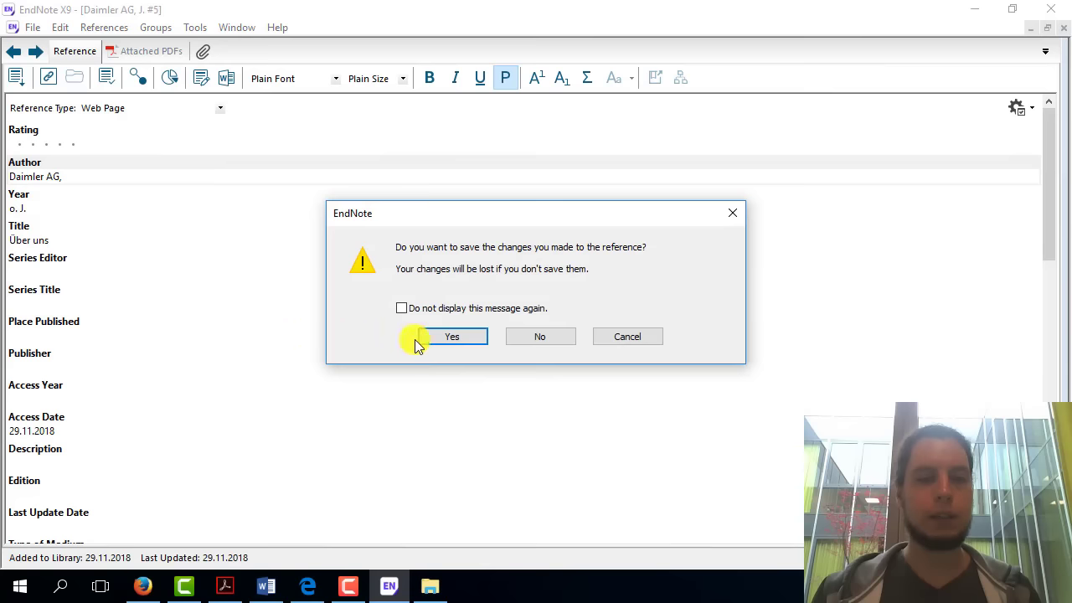
{"action": "left_click", "coordinate": [448, 336]}
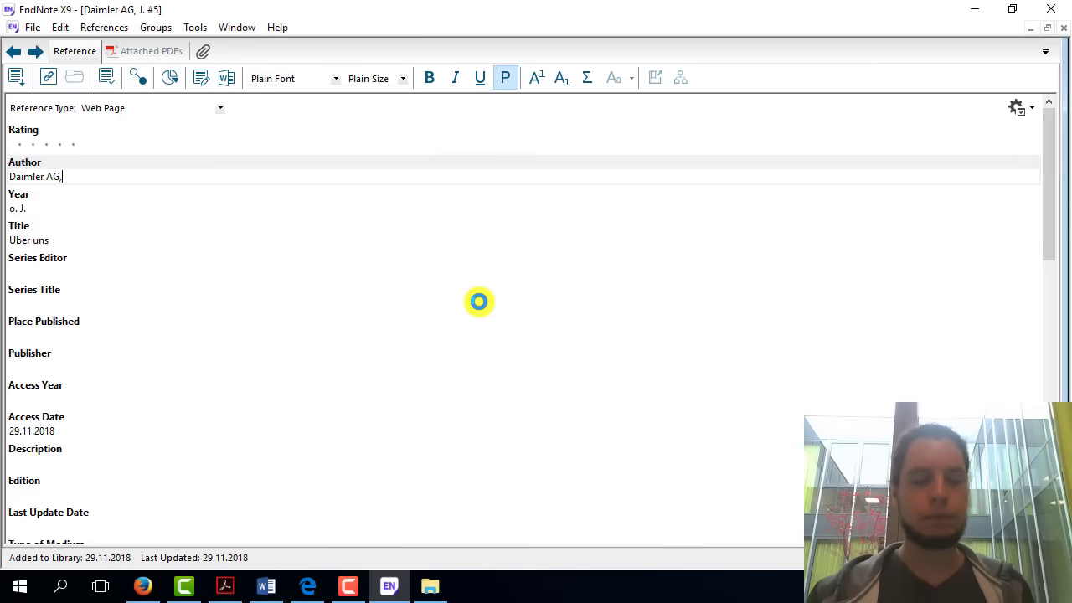
- Preview each of the four references in the library list
{"action": "left_click", "coordinate": [287, 93]}
{"action": "left_click", "coordinate": [290, 110]}
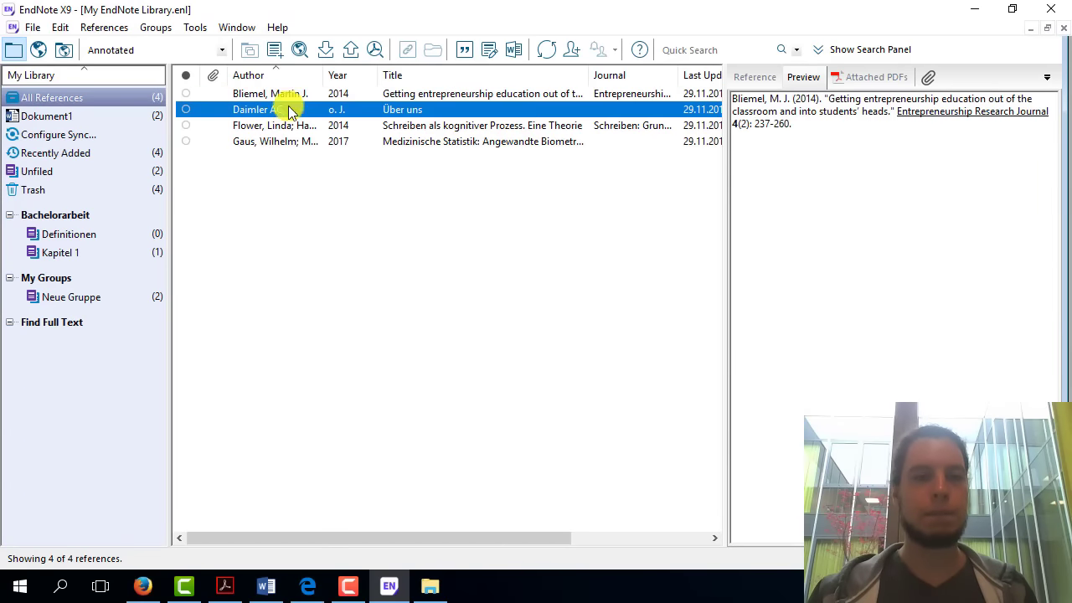
{"action": "left_click", "coordinate": [290, 126]}
{"action": "left_click", "coordinate": [294, 141]}
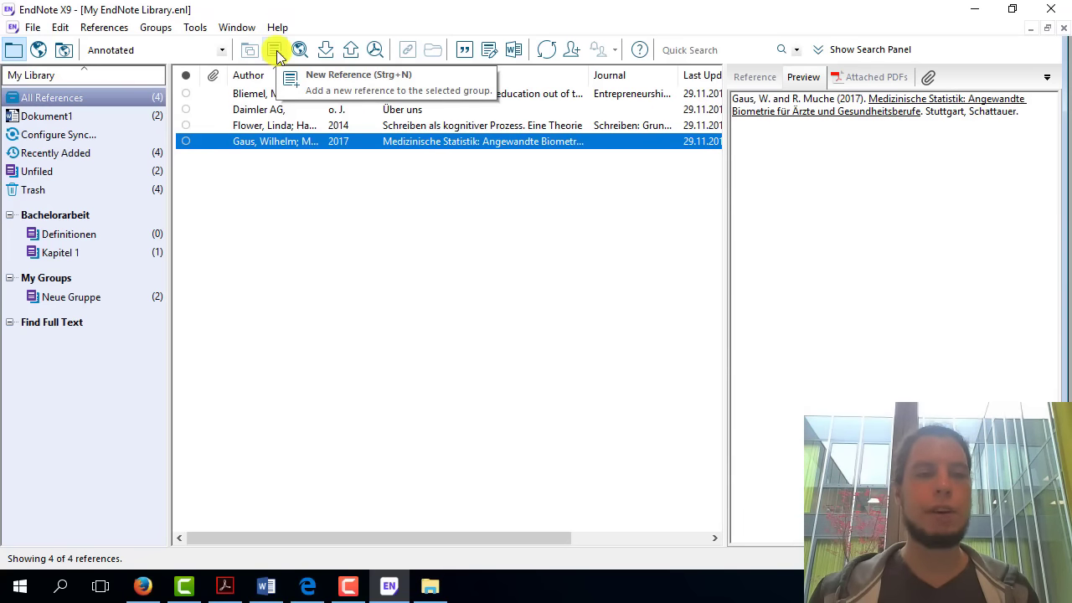
- Create a new empty reference set to type Book, then close its window
{"action": "left_click", "coordinate": [104, 27]}
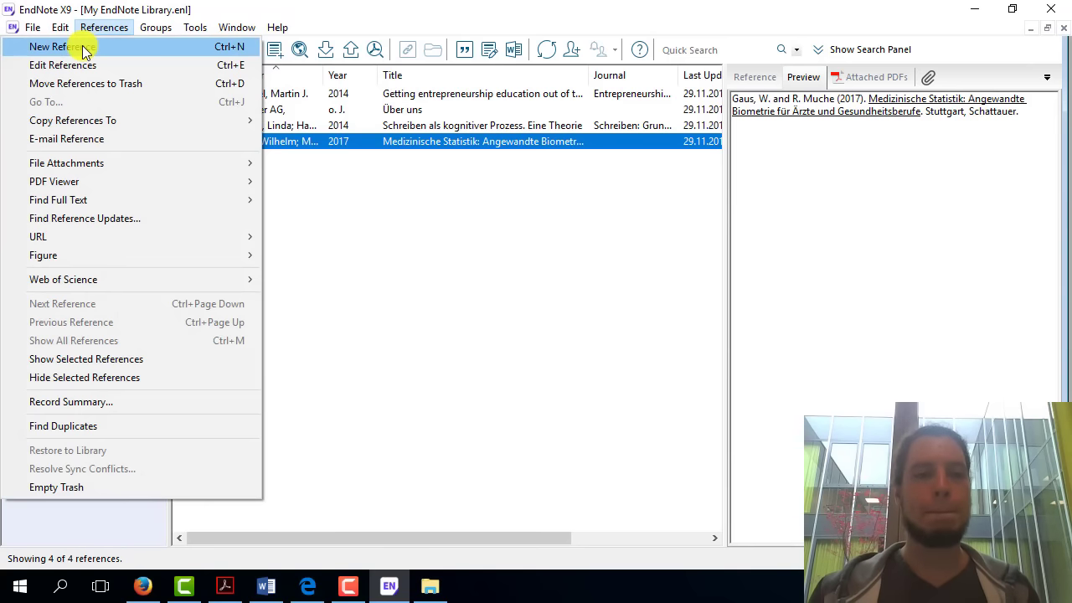
{"action": "left_click", "coordinate": [84, 47]}
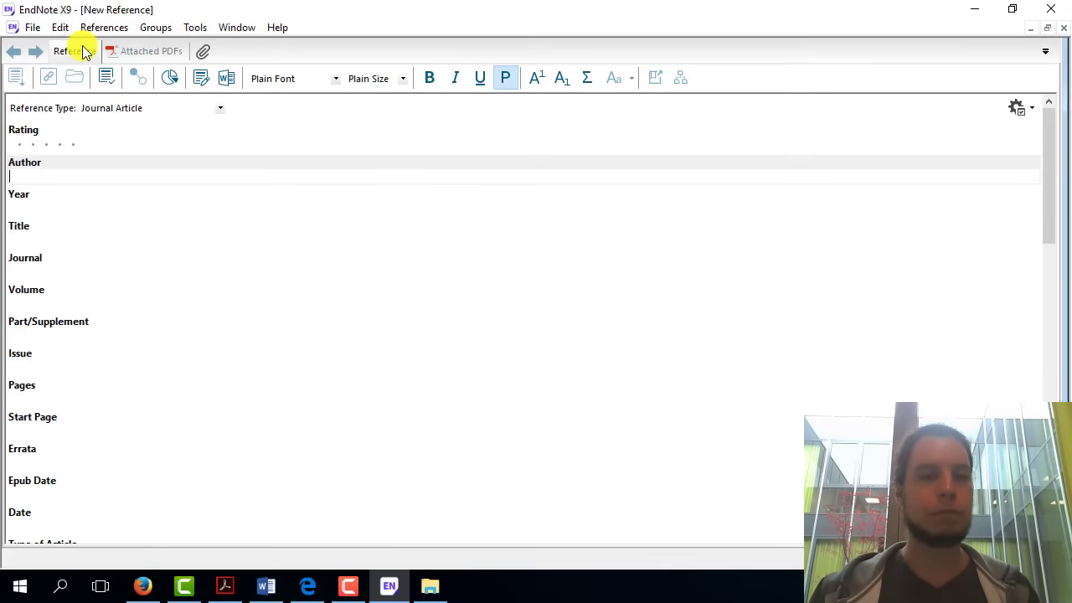
{"action": "left_click", "coordinate": [106, 116]}
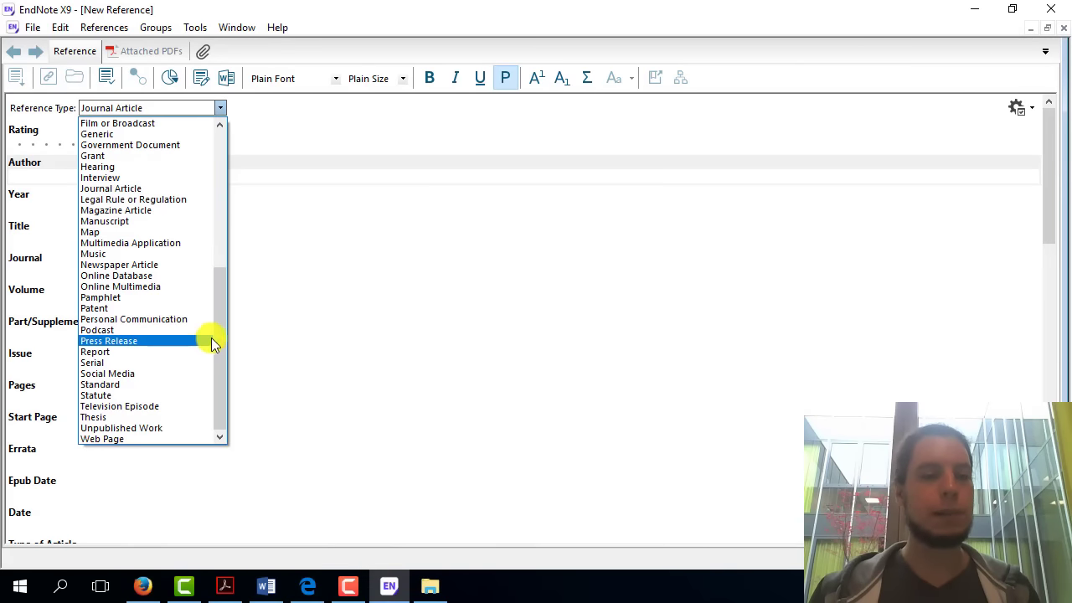
{"action": "mouse_move", "coordinate": [224, 343]}
{"action": "left_mouse_down"}
{"action": "mouse_move", "coordinate": [223, 203]}
{"action": "mouse_move", "coordinate": [239, 329]}
{"action": "mouse_move", "coordinate": [236, 250]}
{"action": "mouse_move", "coordinate": [221, 221]}
{"action": "left_mouse_up"}
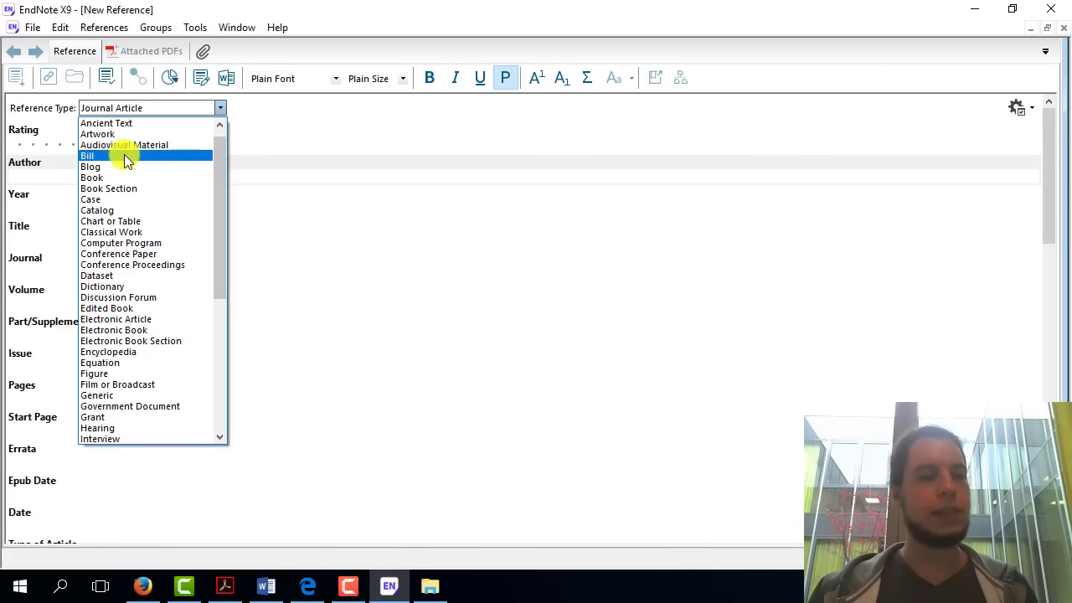
{"action": "left_click", "coordinate": [107, 179]}
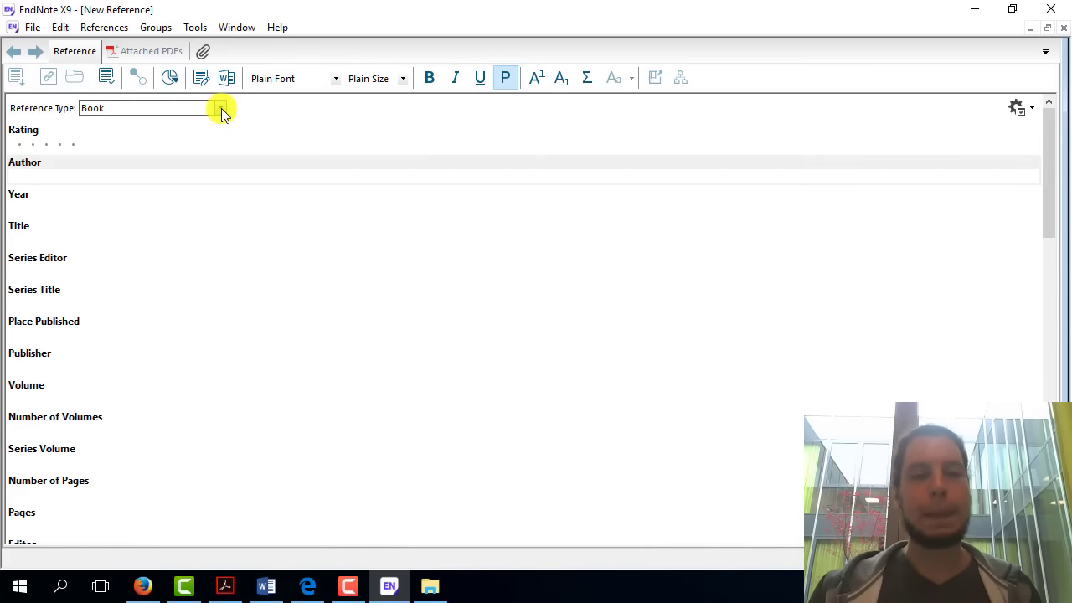
{"action": "left_click", "coordinate": [1063, 29]}
- Discard the unsaved Book reference, select the Daimler AG entry, and switch to Firefox
{"action": "left_click", "coordinate": [546, 337]}
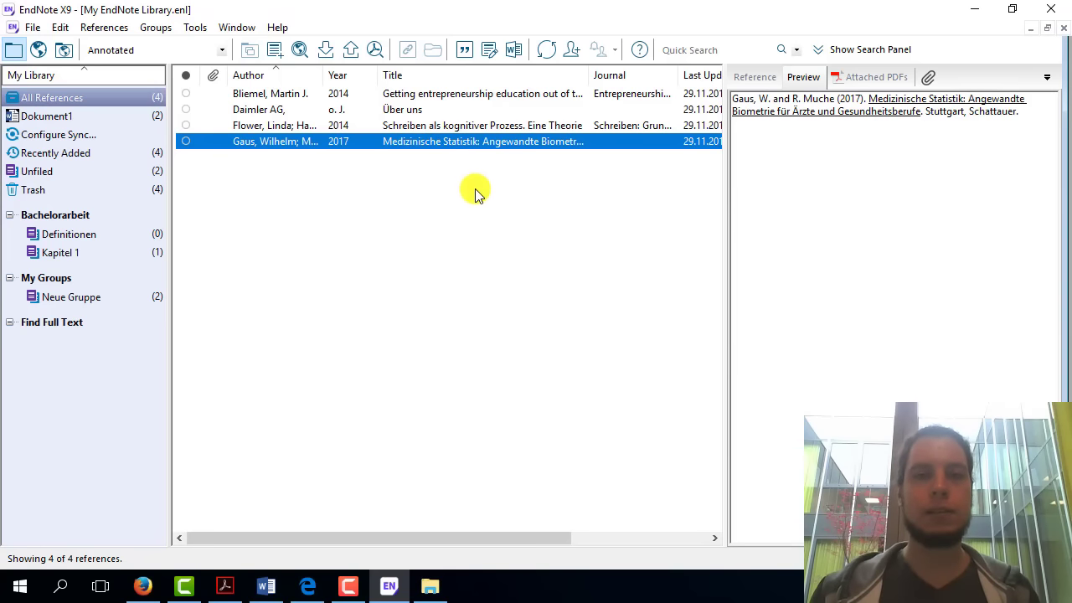
{"action": "left_click", "coordinate": [400, 114]}
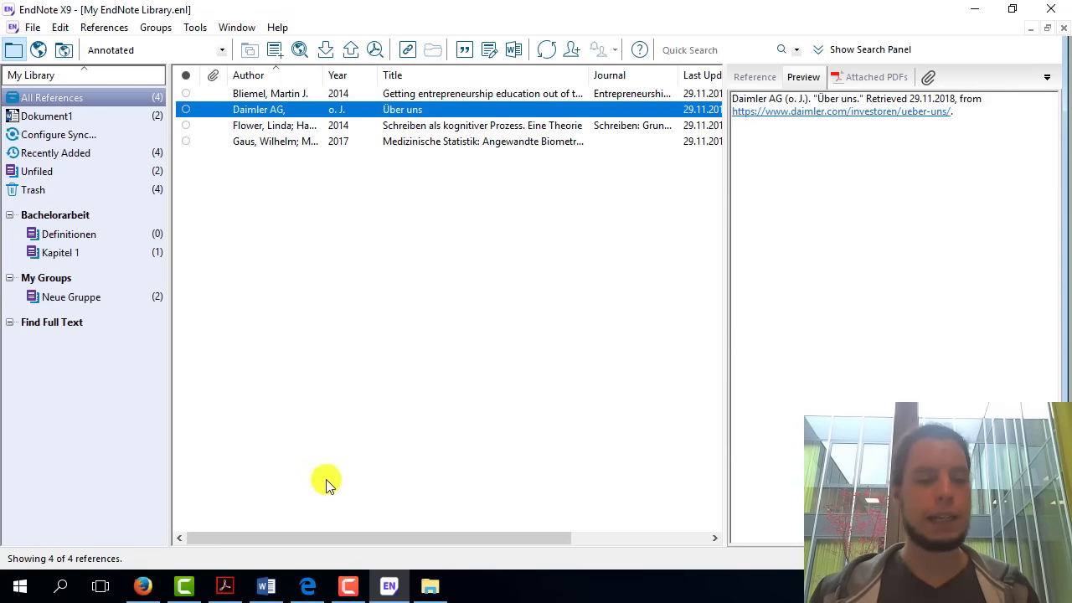
{"action": "left_click", "coordinate": [140, 586]}
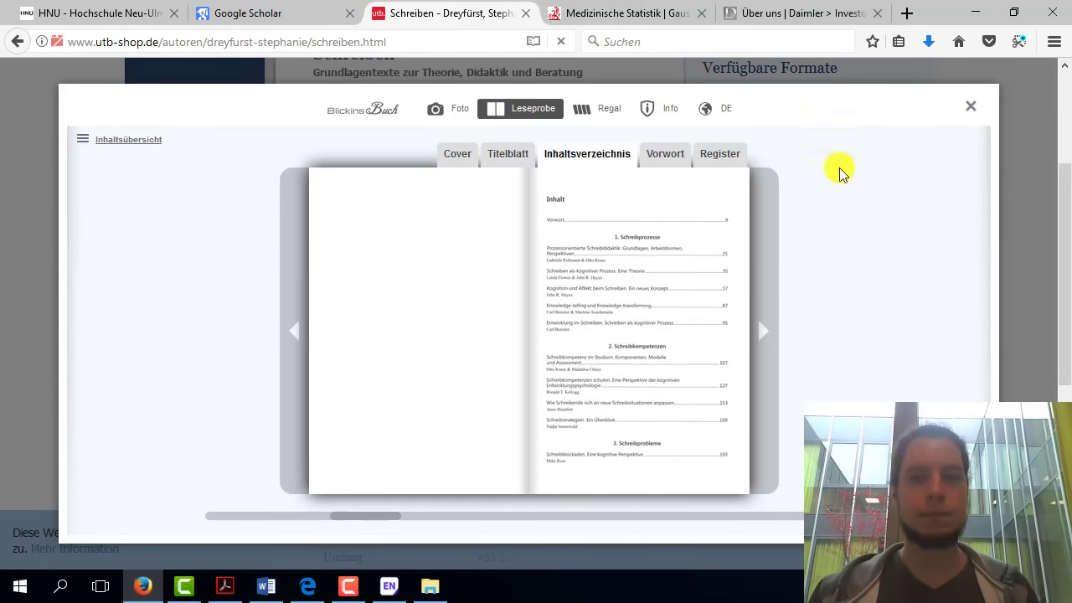
- Search Google Scholar for 'bliemel entrepreneurship' using the autocomplete suggestion
{"action": "left_click", "coordinate": [241, 13]}
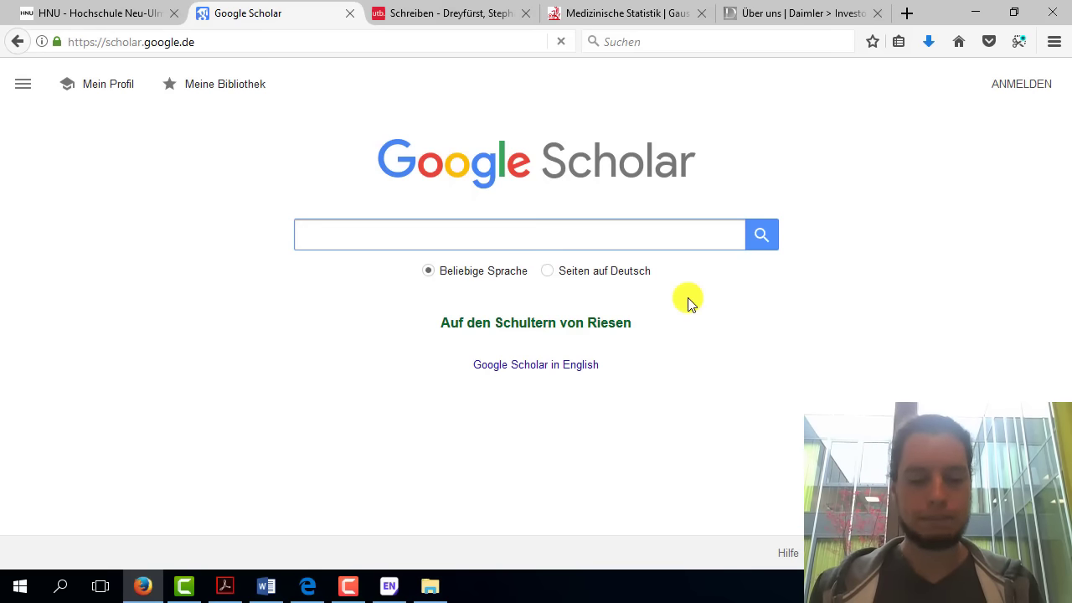
{"action": "type", "text": "bl"}
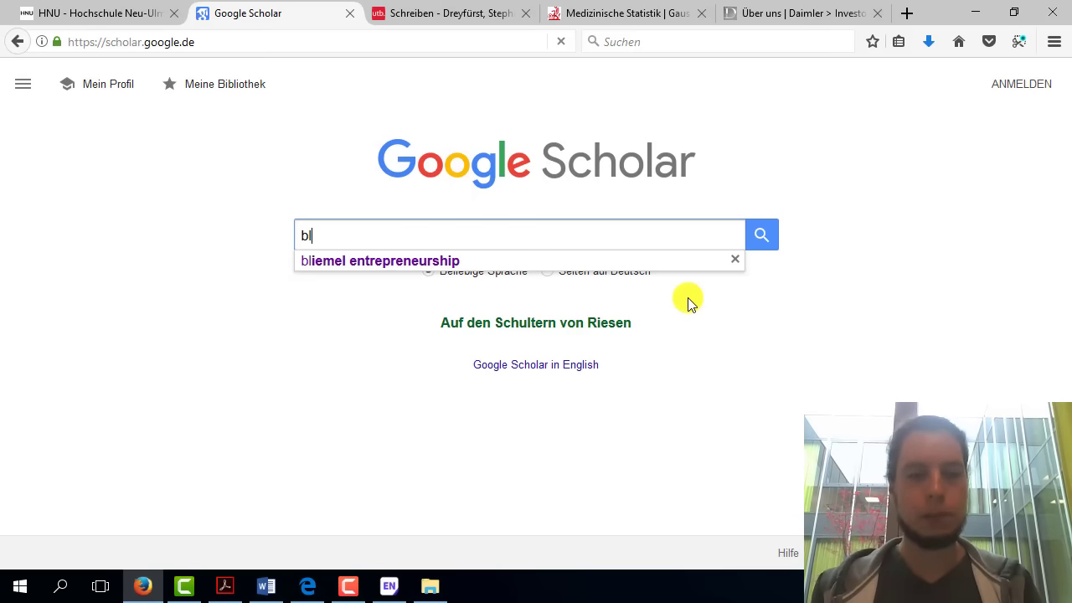
{"action": "key", "text": "Down"}
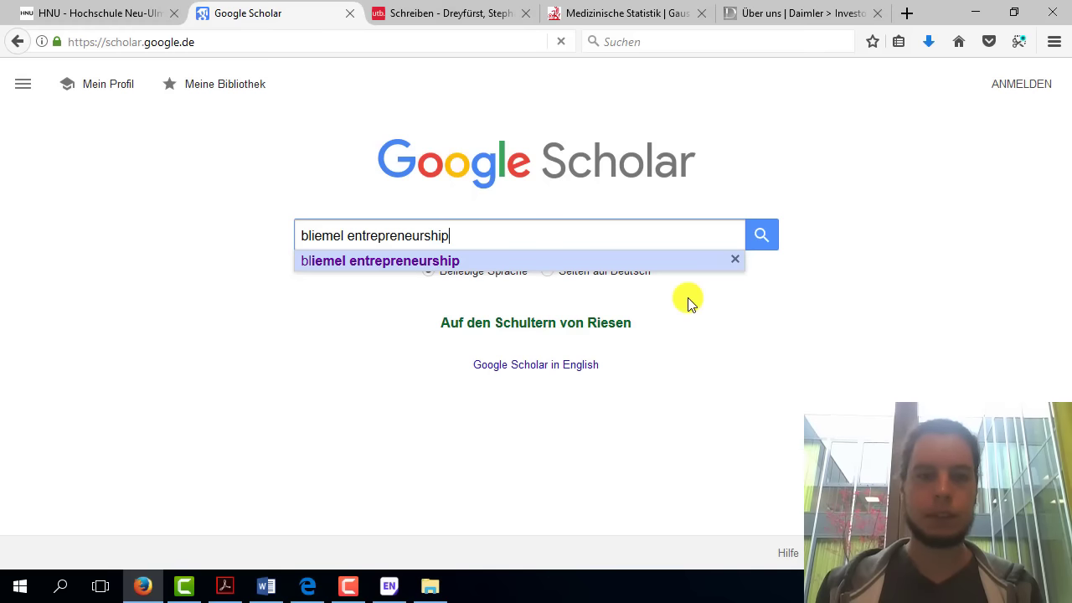
{"action": "key", "text": "Return"}
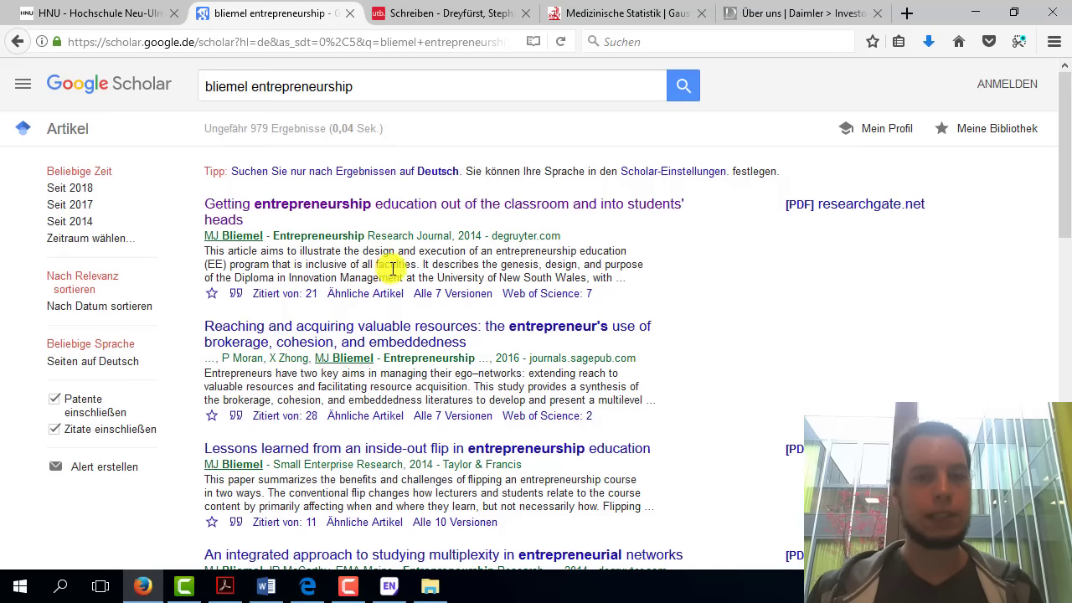
- Show the first result's citation formats and review its MLA, APA and ISO 690 versions
{"action": "mouse_move", "coordinate": [1061, 151]}
{"action": "left_mouse_down"}
{"action": "mouse_move", "coordinate": [1064, 159]}
{"action": "mouse_move", "coordinate": [1062, 148]}
{"action": "left_mouse_up"}
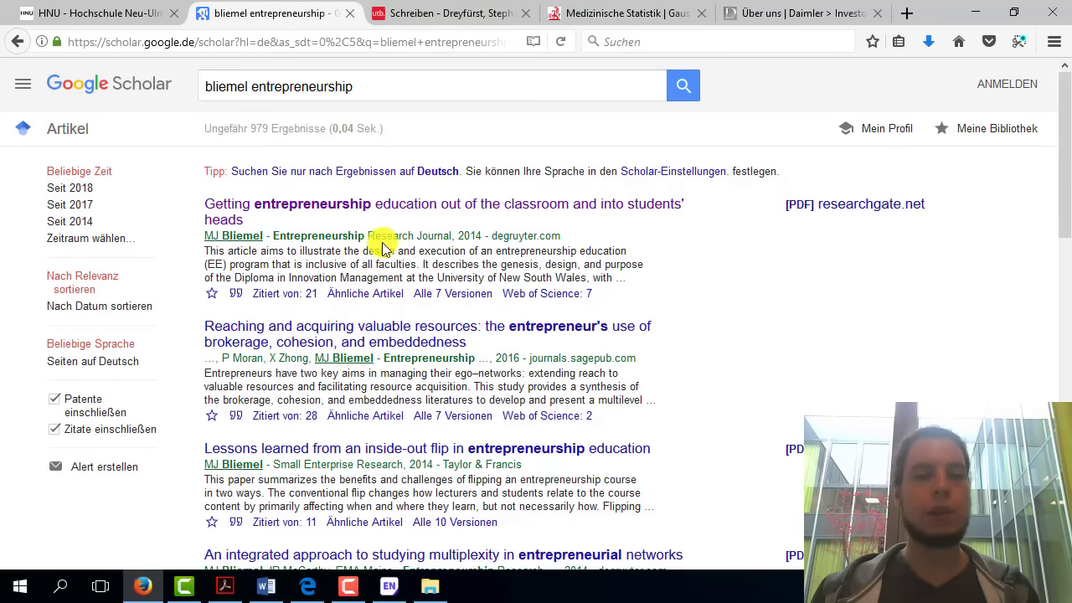
{"action": "left_click", "coordinate": [236, 298]}
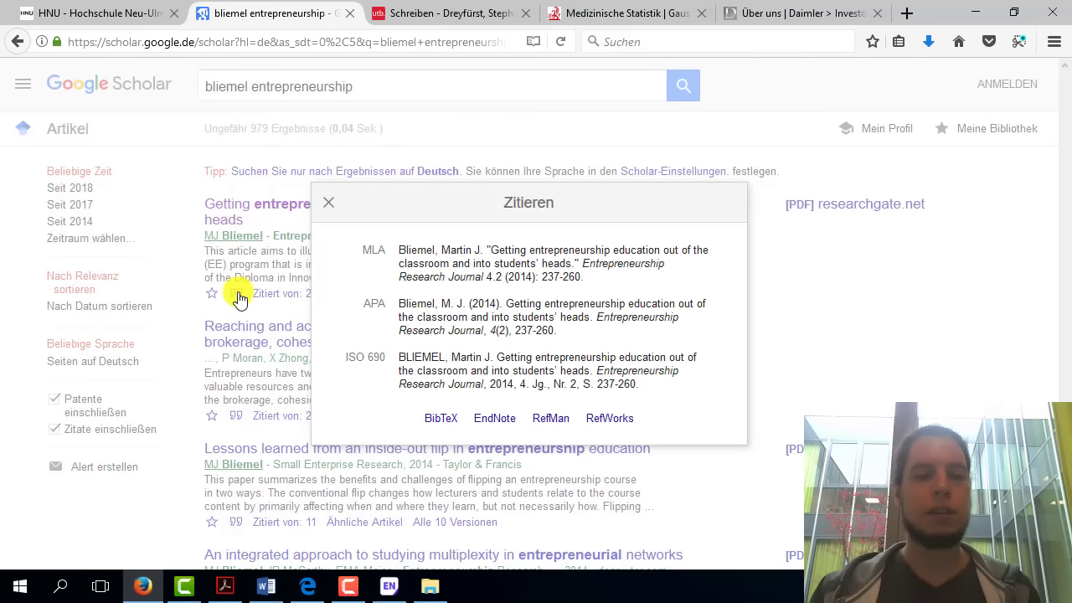
{"action": "left_click", "coordinate": [418, 256]}
{"action": "left_click", "coordinate": [424, 316]}
{"action": "left_click", "coordinate": [431, 351]}
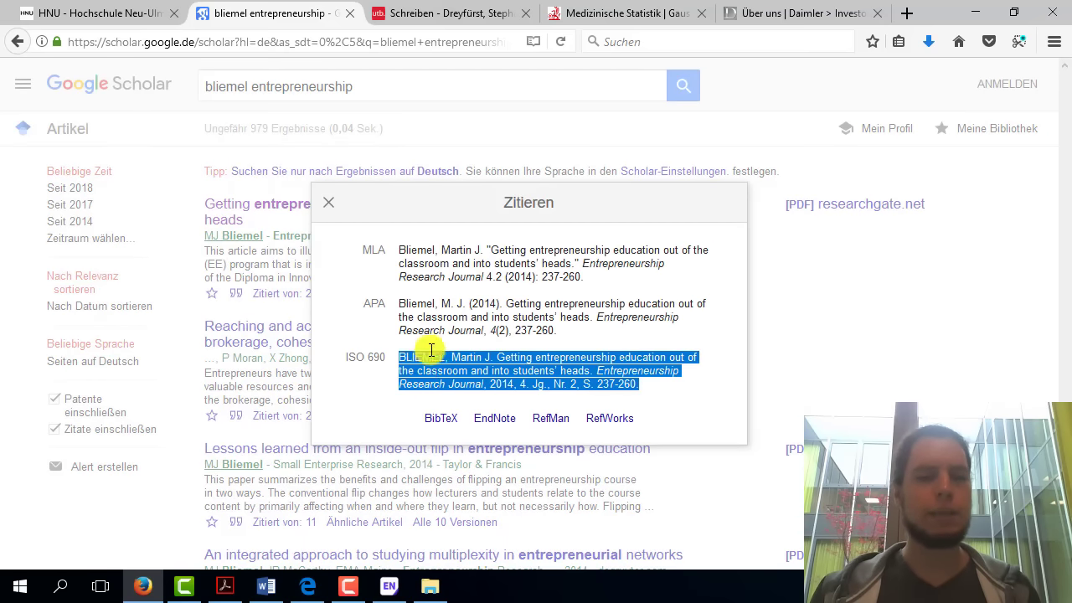
{"action": "left_click", "coordinate": [444, 318]}
{"action": "left_click", "coordinate": [449, 259]}
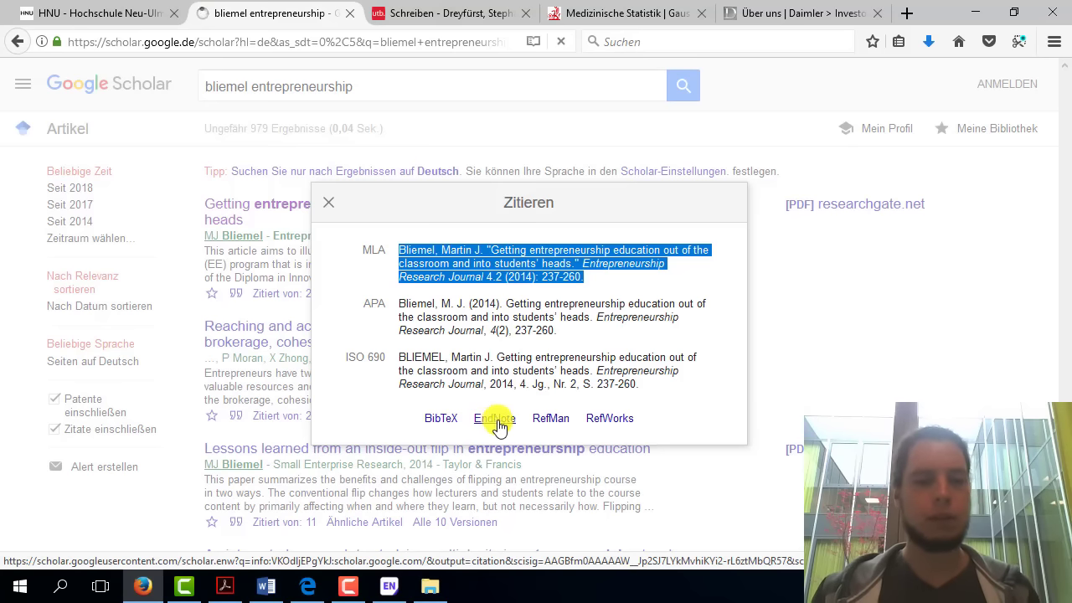
- Download the EndNote citation and save scholar.enw into the Downloads folder
{"action": "left_click", "coordinate": [494, 421]}
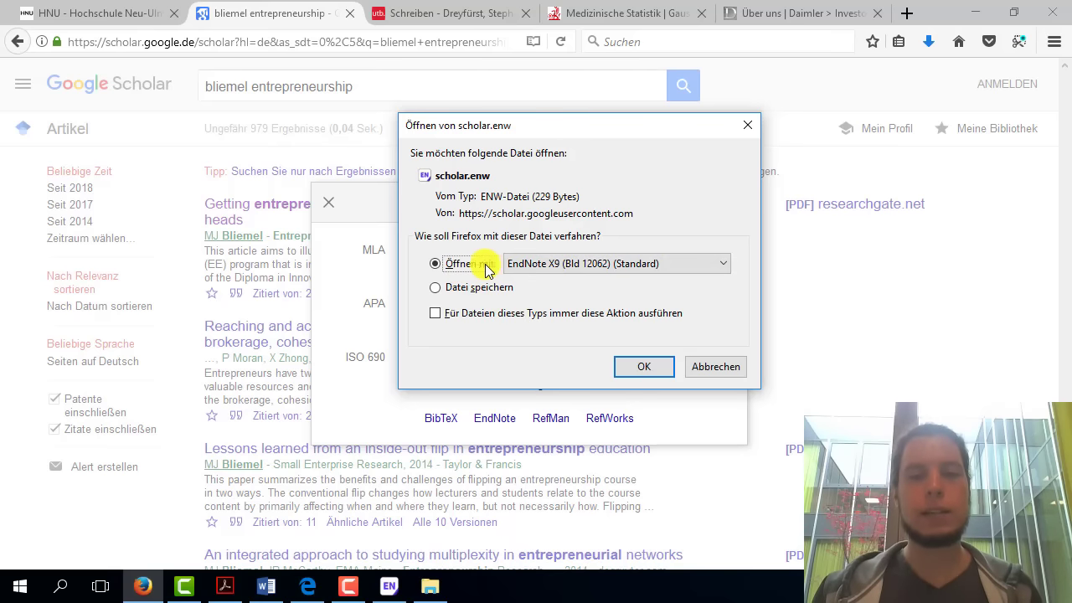
{"action": "left_click", "coordinate": [469, 288]}
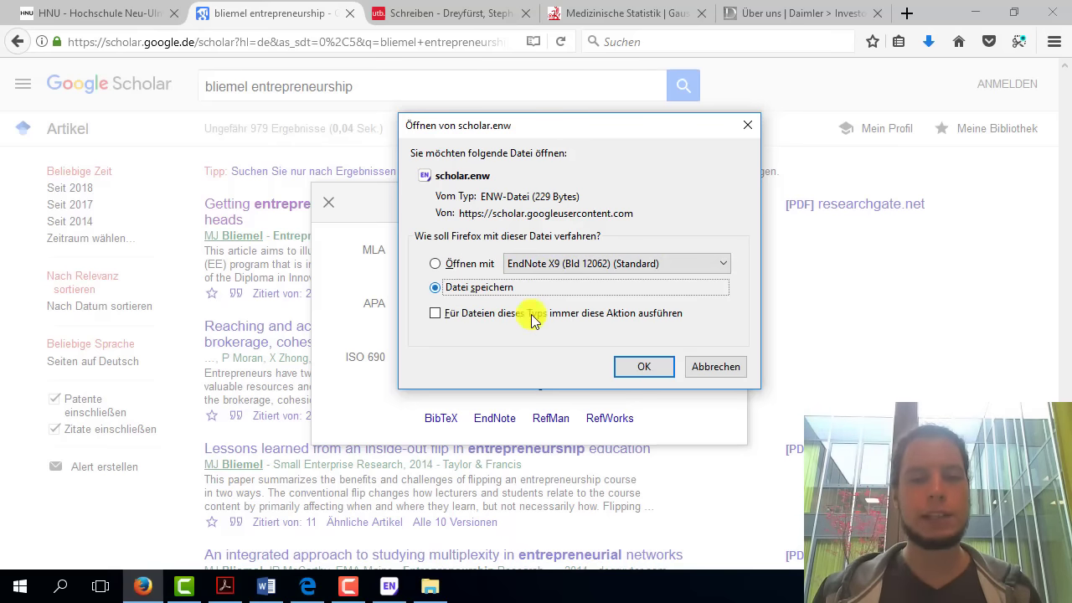
{"action": "left_click", "coordinate": [634, 369]}
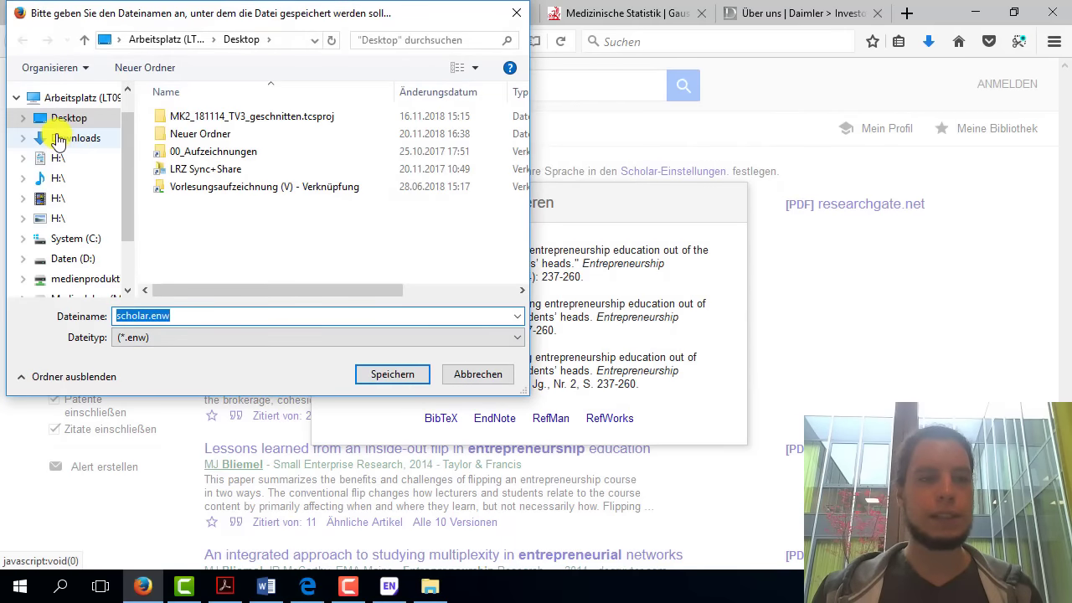
{"action": "left_click", "coordinate": [67, 117]}
{"action": "left_click", "coordinate": [359, 335]}
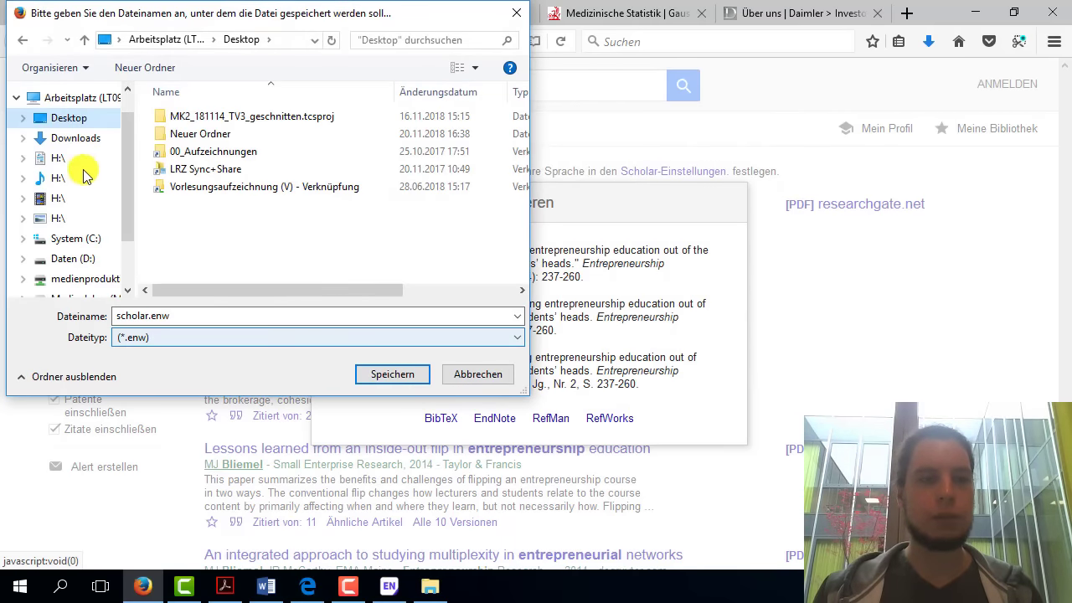
{"action": "left_click", "coordinate": [65, 139]}
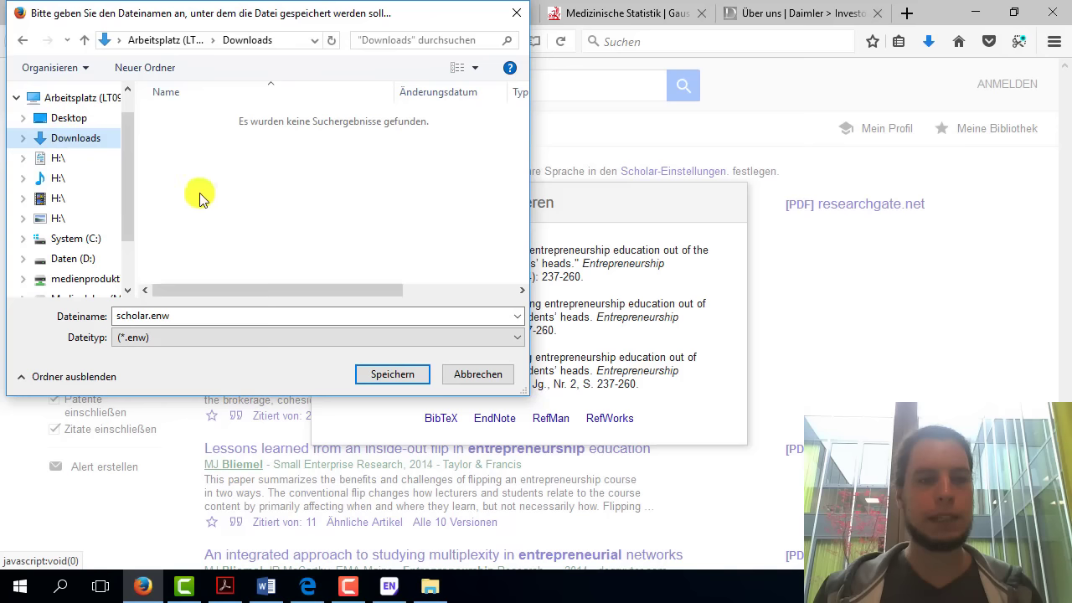
{"action": "left_click", "coordinate": [402, 376]}
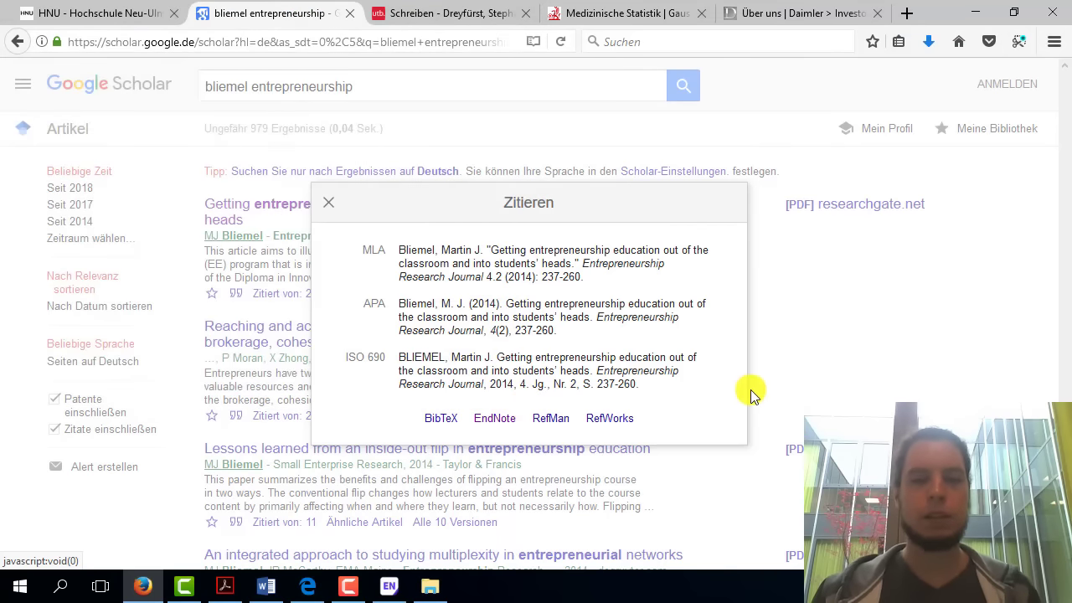
- From Firefox's download list, show scholar.enw in its Downloads folder in File Explorer
{"action": "left_click", "coordinate": [926, 42]}
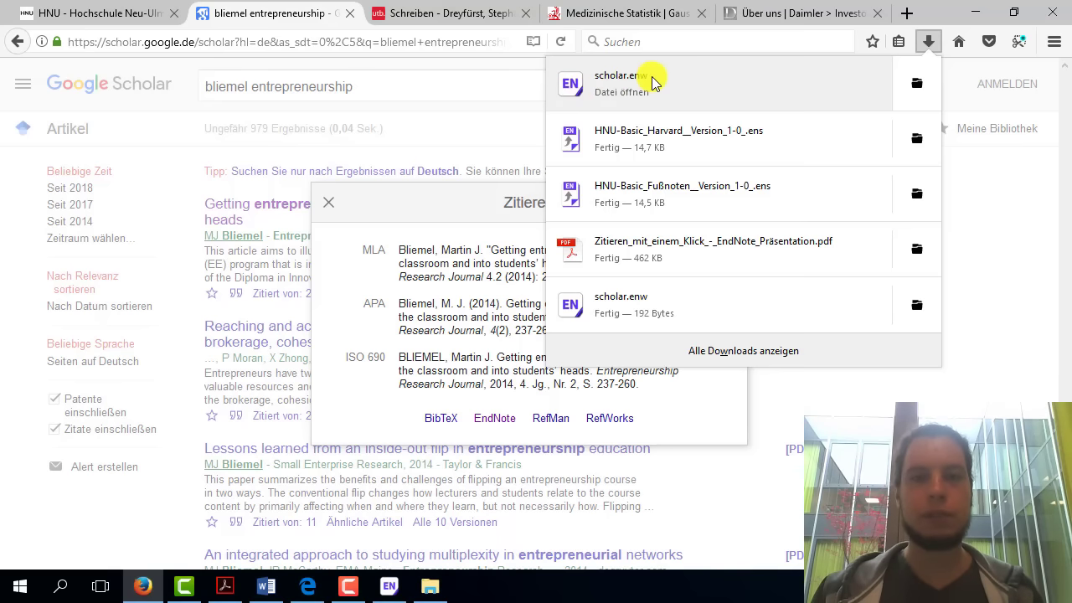
{"action": "left_click", "coordinate": [917, 86]}
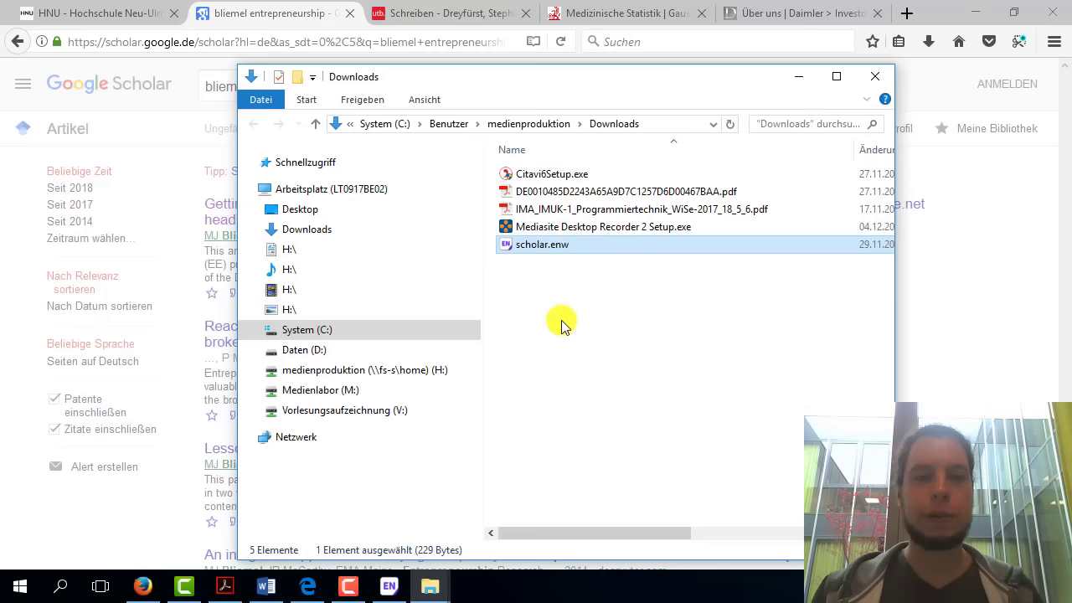
- Open scholar.enw with EndNote X9, making EndNote X9 the default app for .enw files
{"action": "right_click", "coordinate": [522, 245]}
{"action": "mouse_move", "coordinate": [319, 341]}
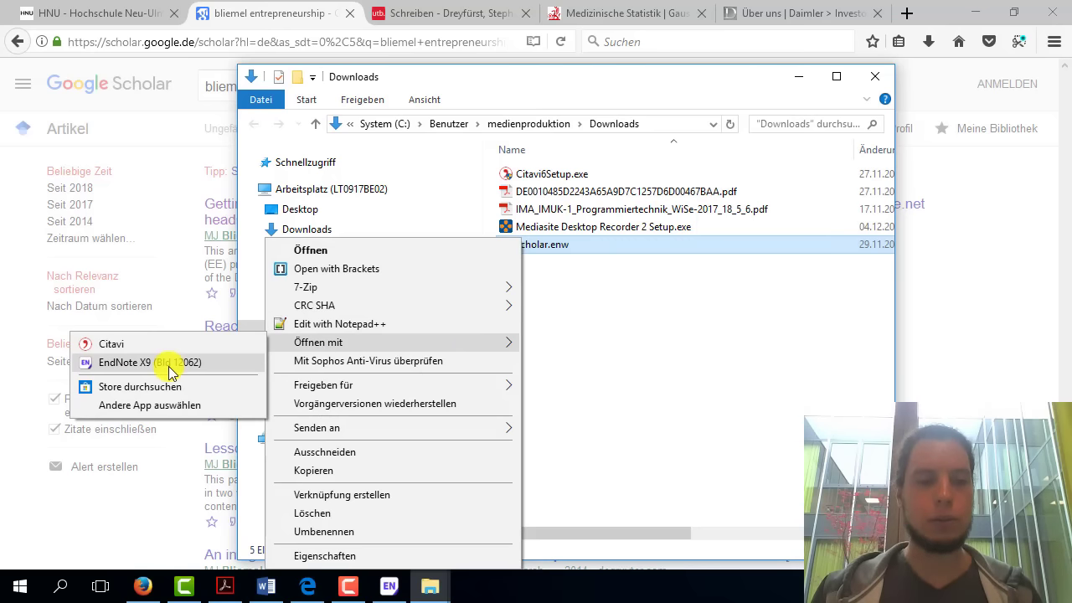
{"action": "left_click", "coordinate": [135, 408]}
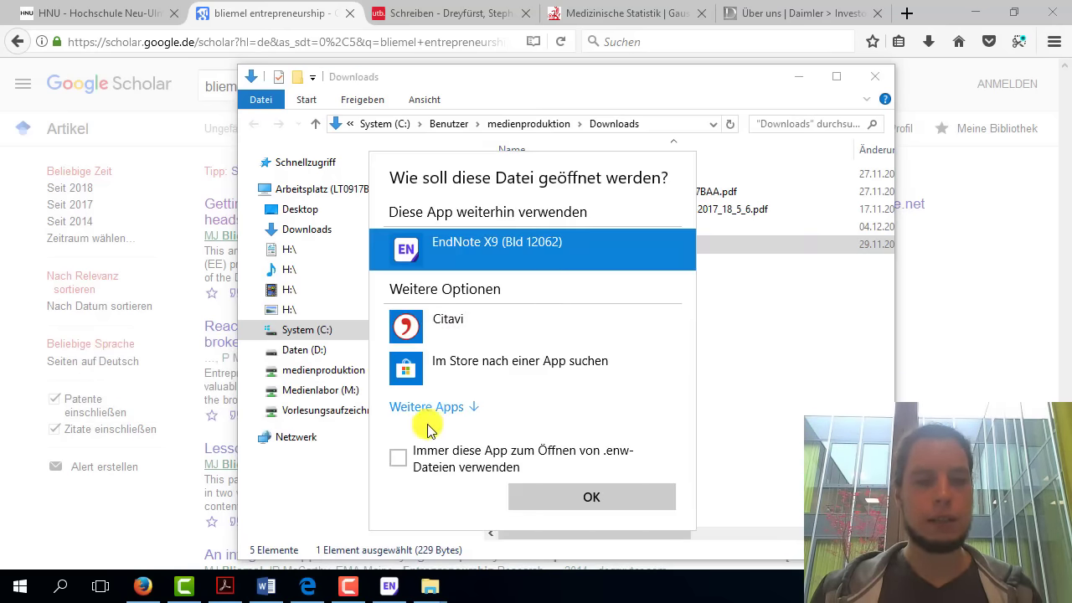
{"action": "left_click", "coordinate": [398, 459]}
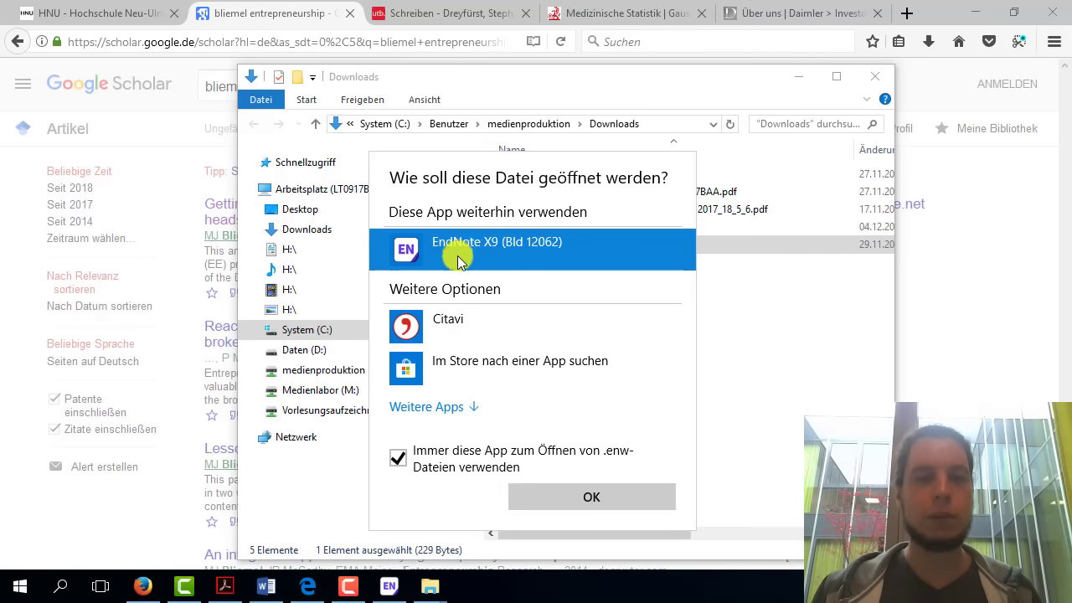
{"action": "left_click", "coordinate": [572, 499]}
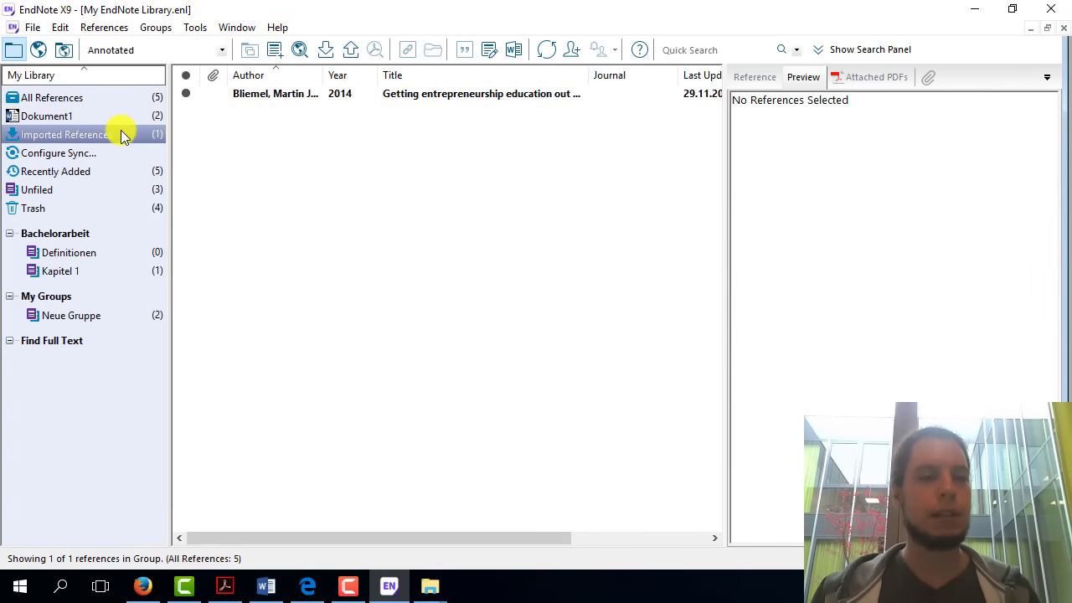
- List all five references, leave the Bliemel 2014 entry unread, then minimize EndNote
{"action": "left_click", "coordinate": [104, 100]}
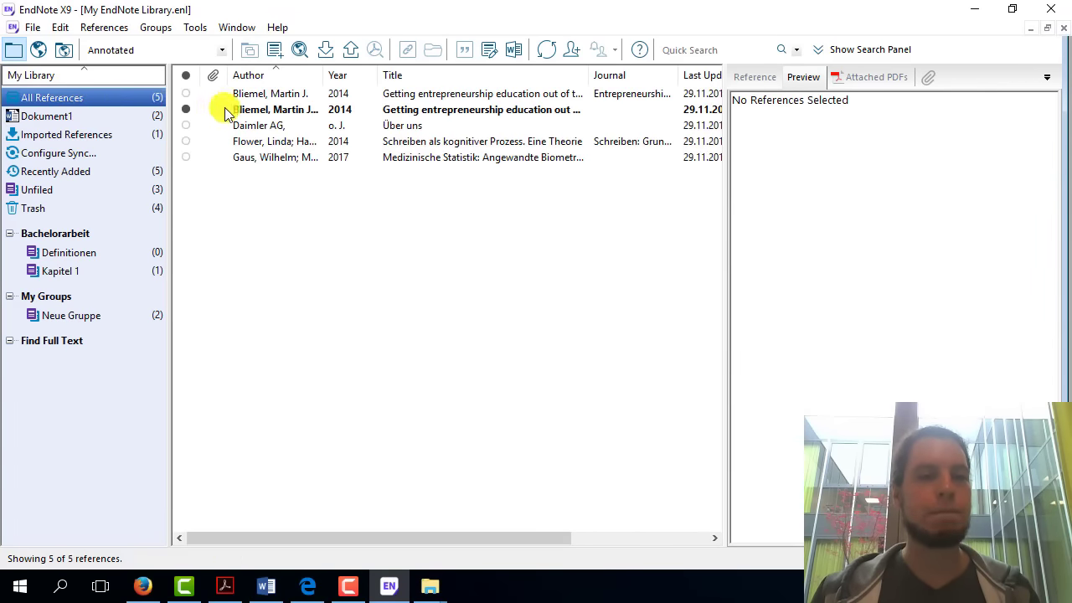
{"action": "left_click", "coordinate": [187, 112]}
{"action": "left_click", "coordinate": [186, 110]}
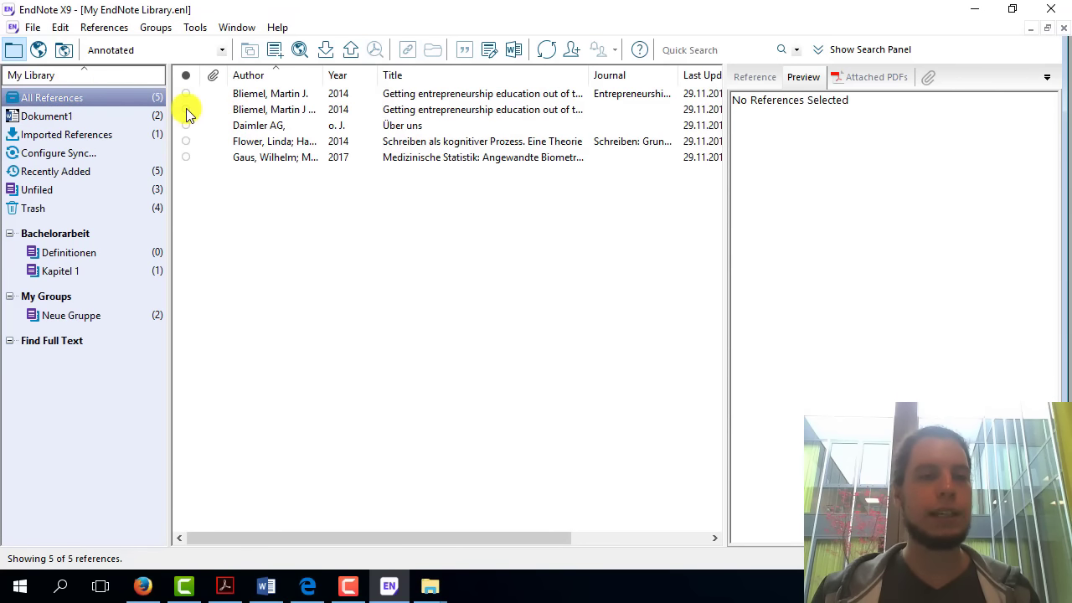
{"action": "left_click", "coordinate": [186, 110]}
{"action": "left_click", "coordinate": [186, 110]}
{"action": "left_click", "coordinate": [185, 110]}
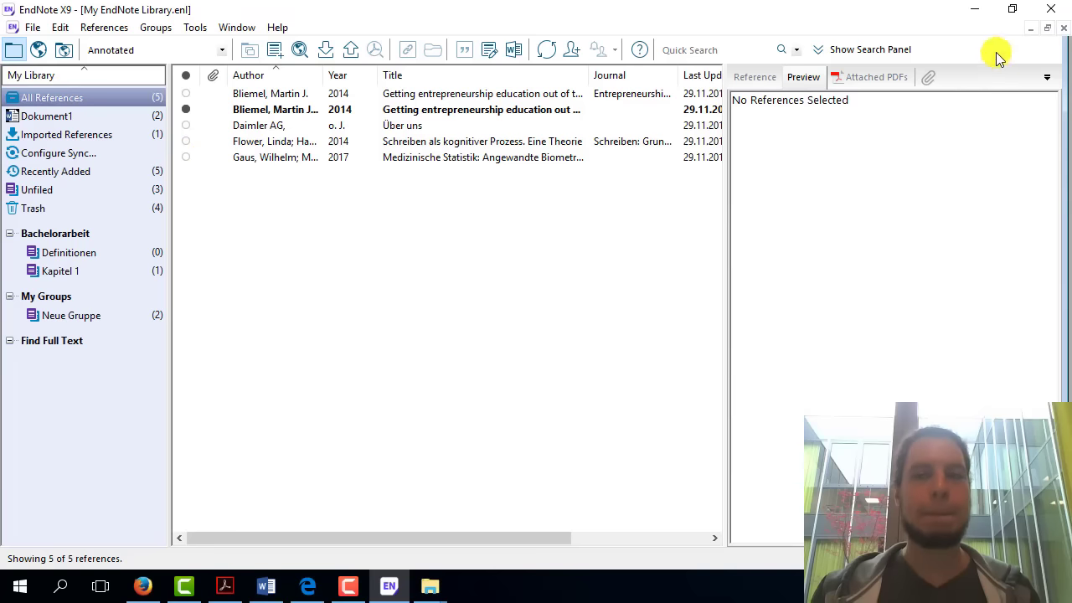
{"action": "left_click", "coordinate": [976, 10]}
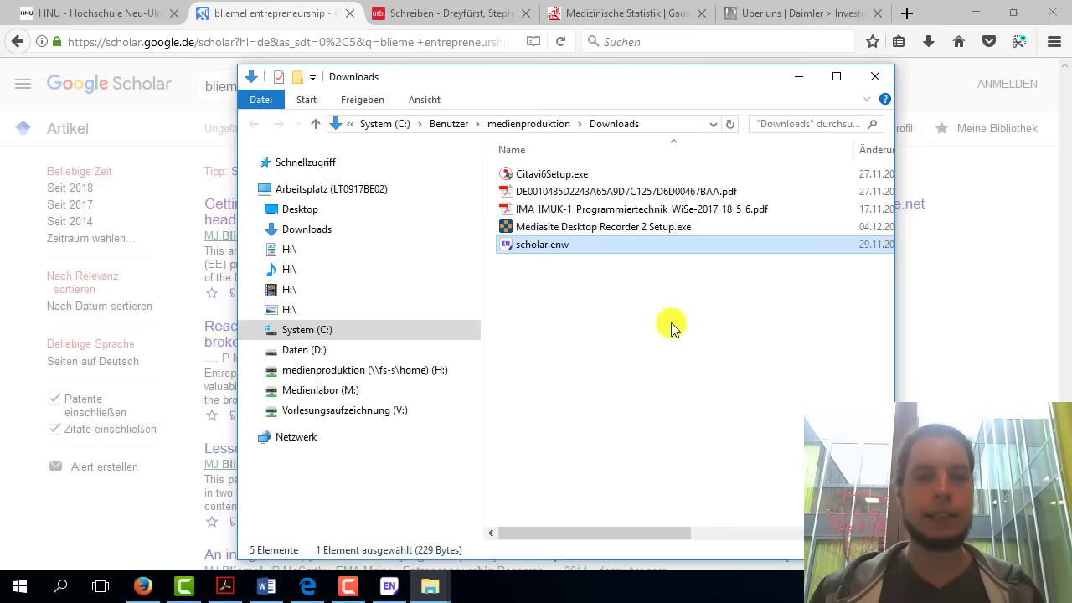
- Drop scholar.enw from Downloads onto the EndNote taskbar button so EndNote's five-reference library comes forward
{"action": "left_click_drag", "start_coordinate": [619, 92], "coordinate": [620, 101]}
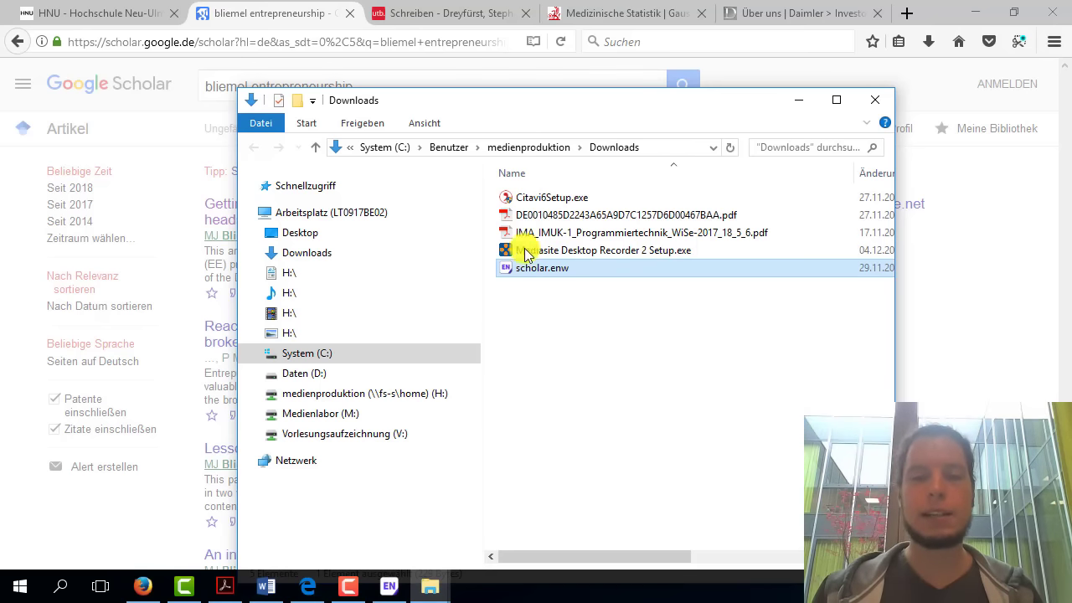
{"action": "mouse_move", "coordinate": [531, 273]}
{"action": "left_mouse_down"}
{"action": "mouse_move", "coordinate": [535, 371]}
{"action": "mouse_move", "coordinate": [404, 528]}
{"action": "mouse_move", "coordinate": [393, 593]}
{"action": "left_mouse_up"}
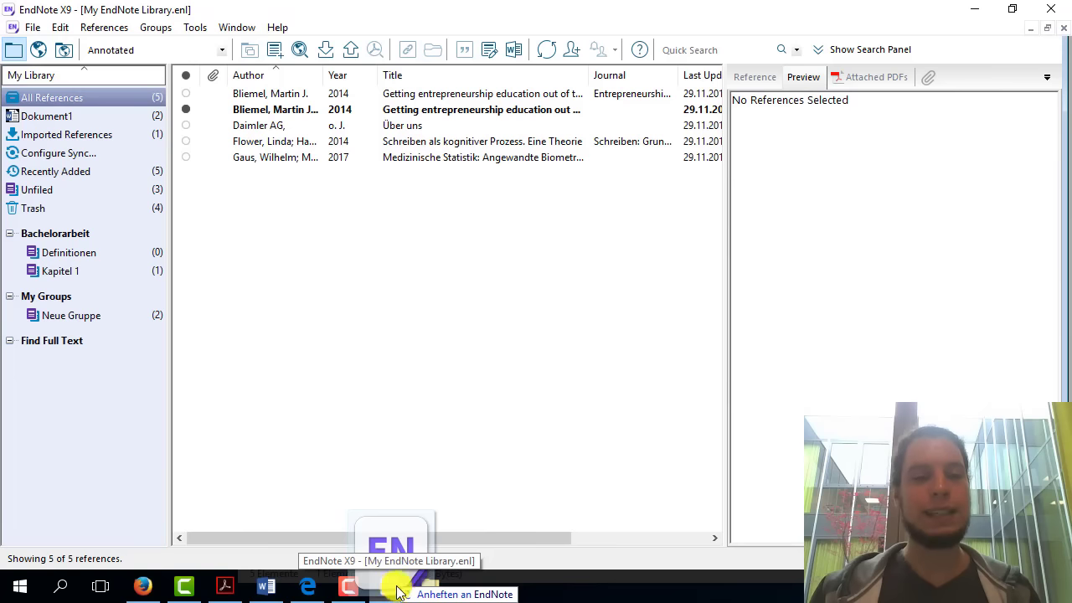
{"action": "left_click_drag", "start_coordinate": [397, 593], "coordinate": [507, 300]}
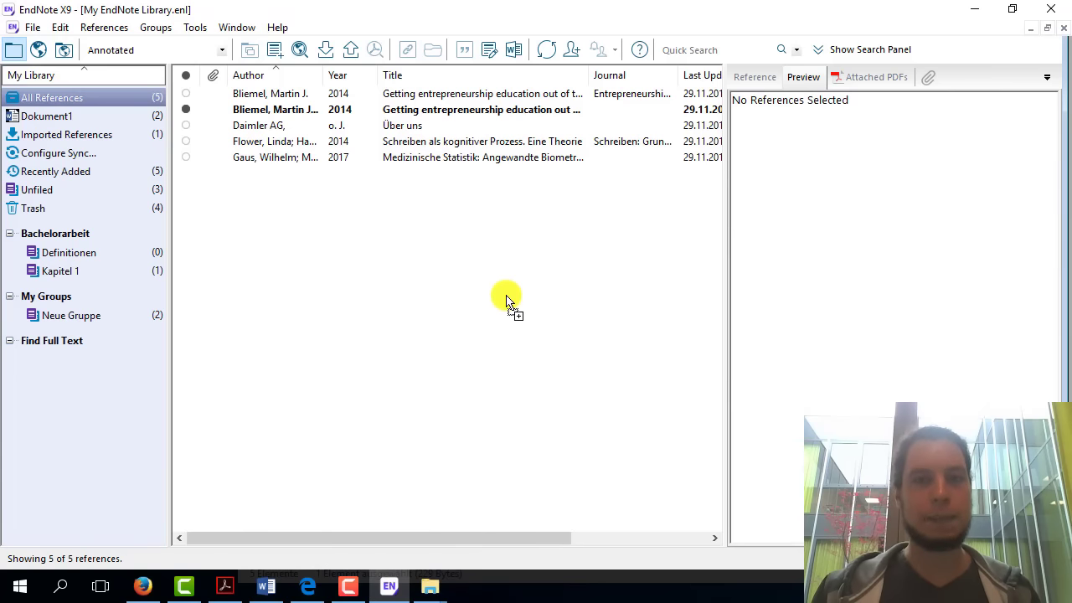
{"action": "left_click_drag", "start_coordinate": [507, 300], "coordinate": [390, 591]}
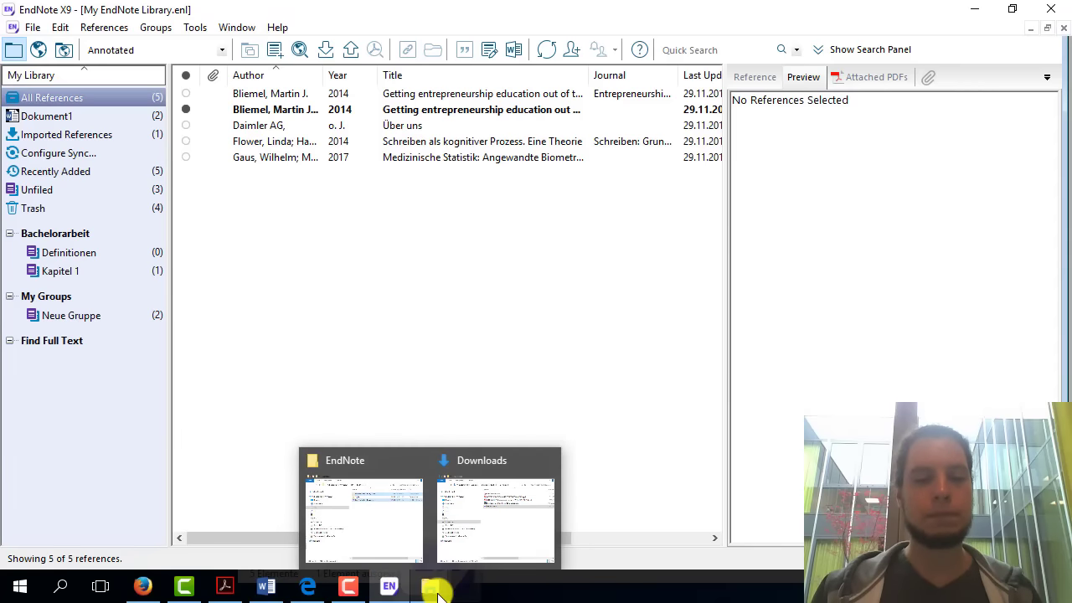
{"action": "left_click", "coordinate": [486, 553]}
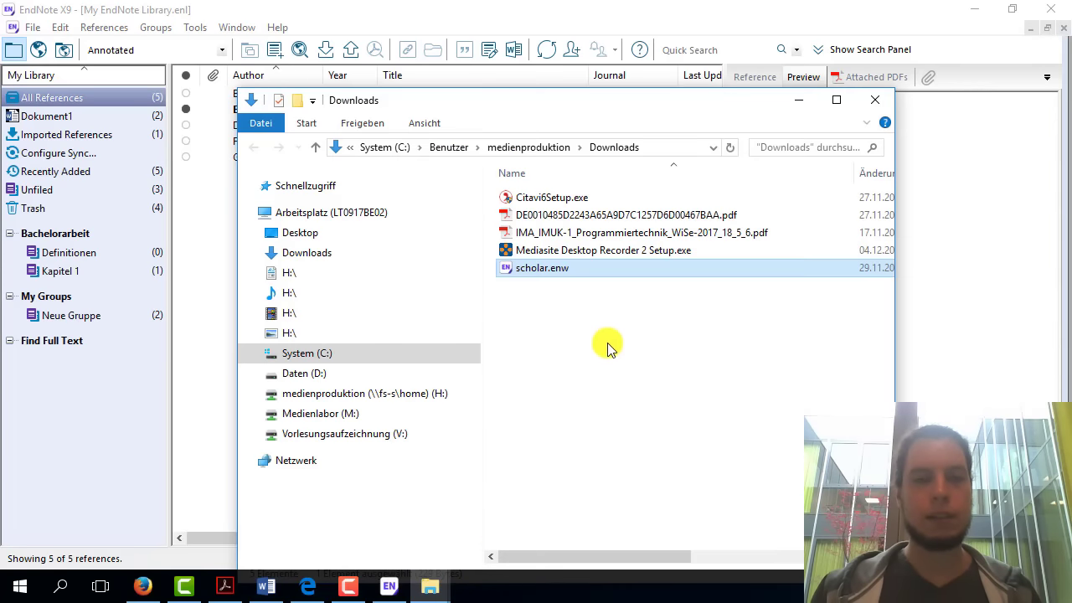
{"action": "left_click_drag", "start_coordinate": [575, 269], "coordinate": [555, 283]}
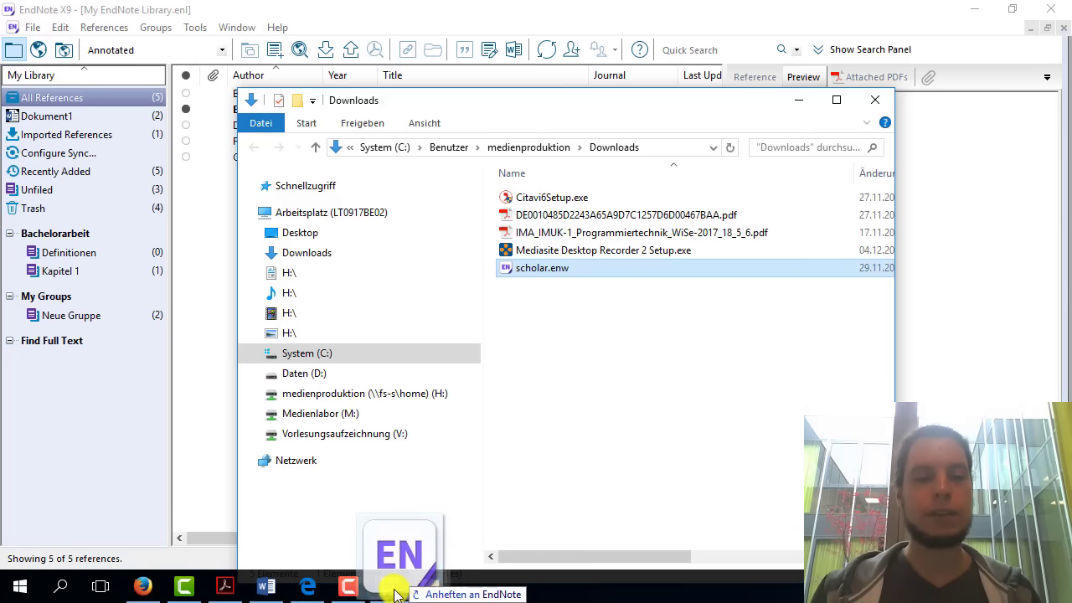
{"action": "left_click_drag", "start_coordinate": [556, 273], "coordinate": [394, 593]}
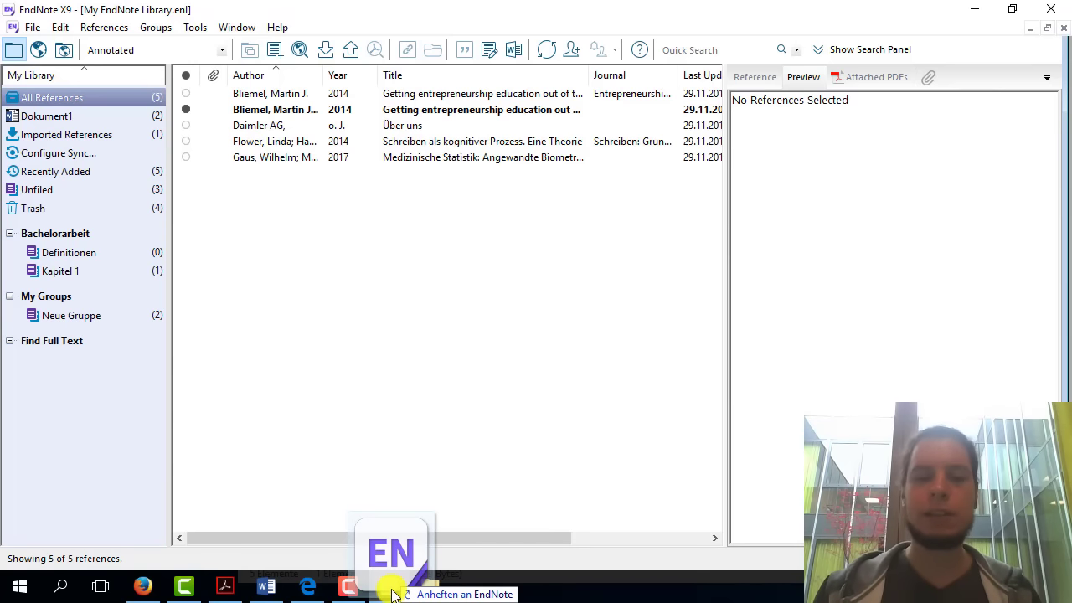
{"action": "left_click_drag", "start_coordinate": [391, 590], "coordinate": [394, 586]}
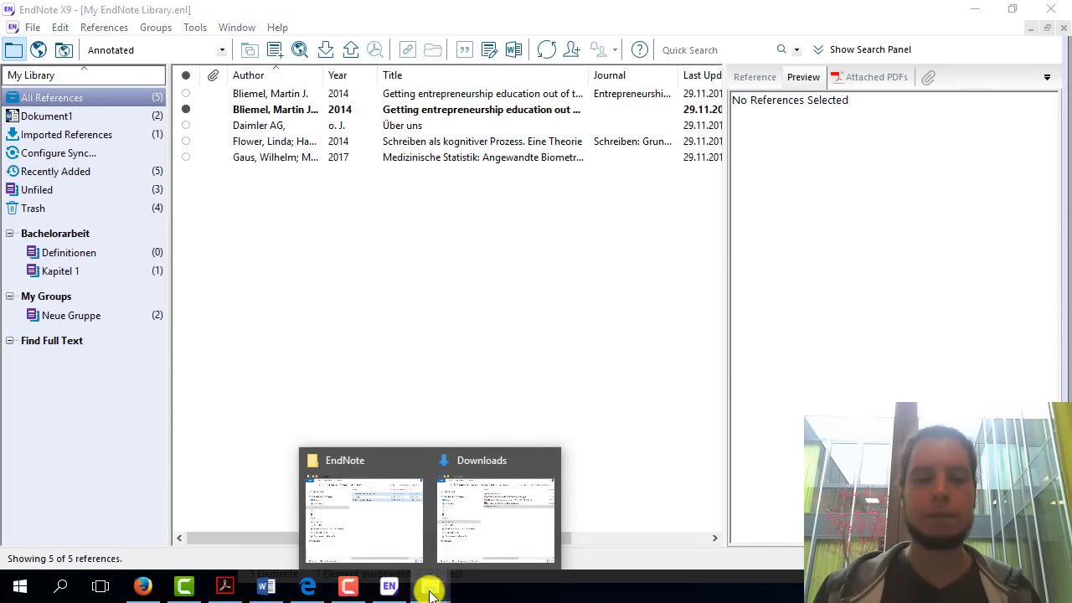
- Show the Imported References group and preview the Bliemel 2014 citation, 4(2): 237-260
{"action": "left_click", "coordinate": [368, 520]}
{"action": "left_click", "coordinate": [503, 343]}
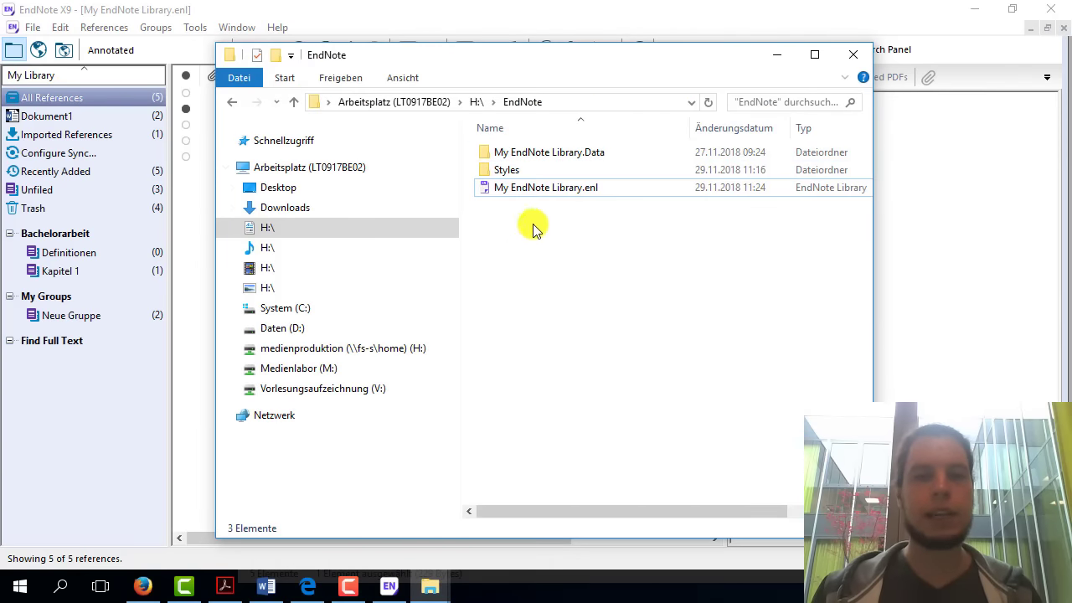
{"action": "left_click", "coordinate": [529, 193]}
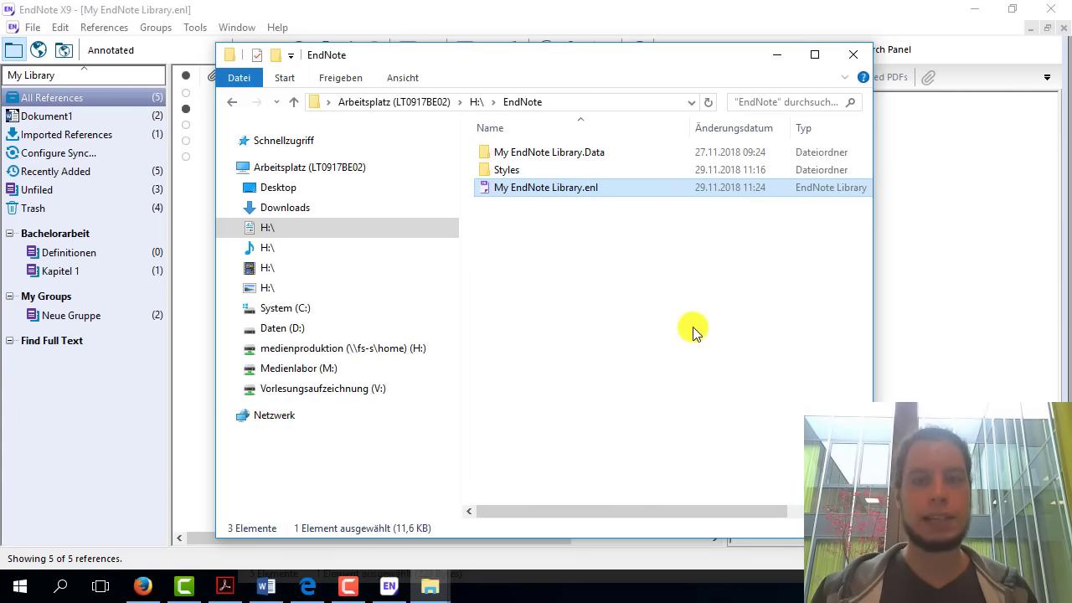
{"action": "left_click", "coordinate": [776, 54]}
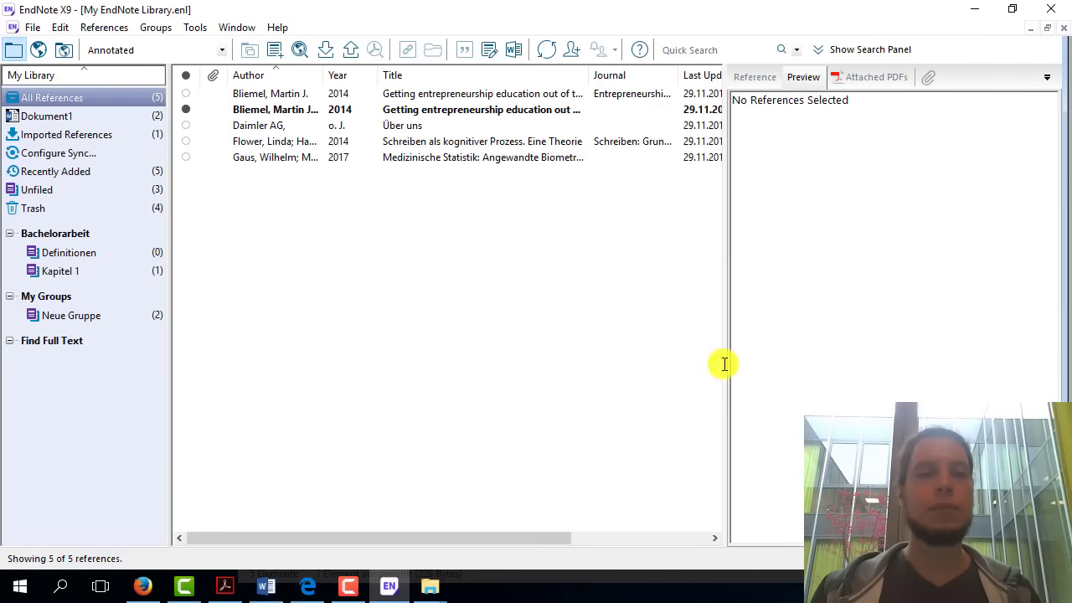
{"action": "left_click", "coordinate": [61, 136]}
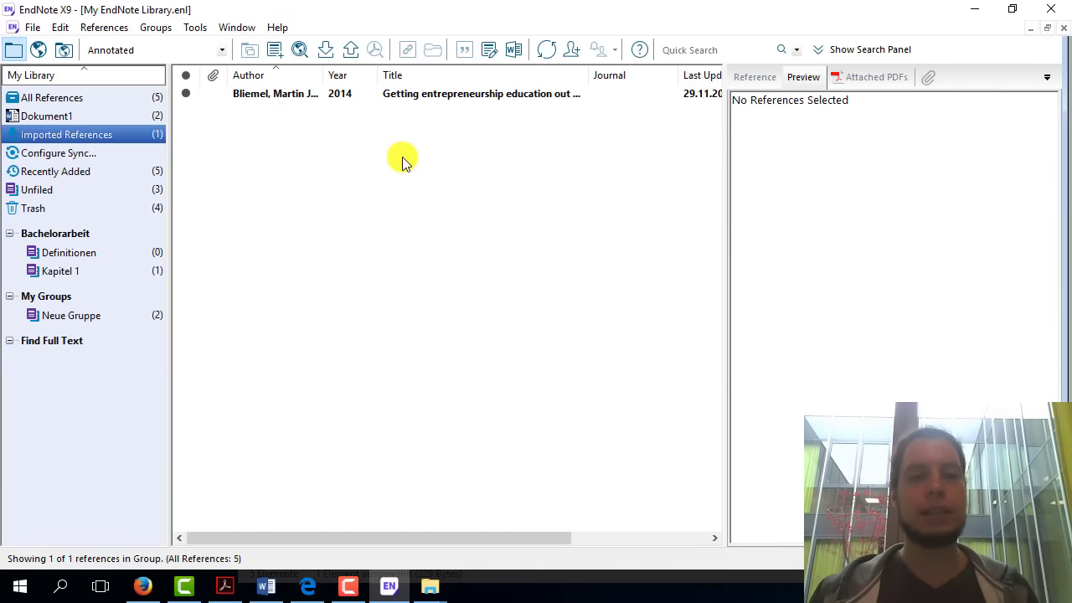
{"action": "left_click", "coordinate": [410, 94]}
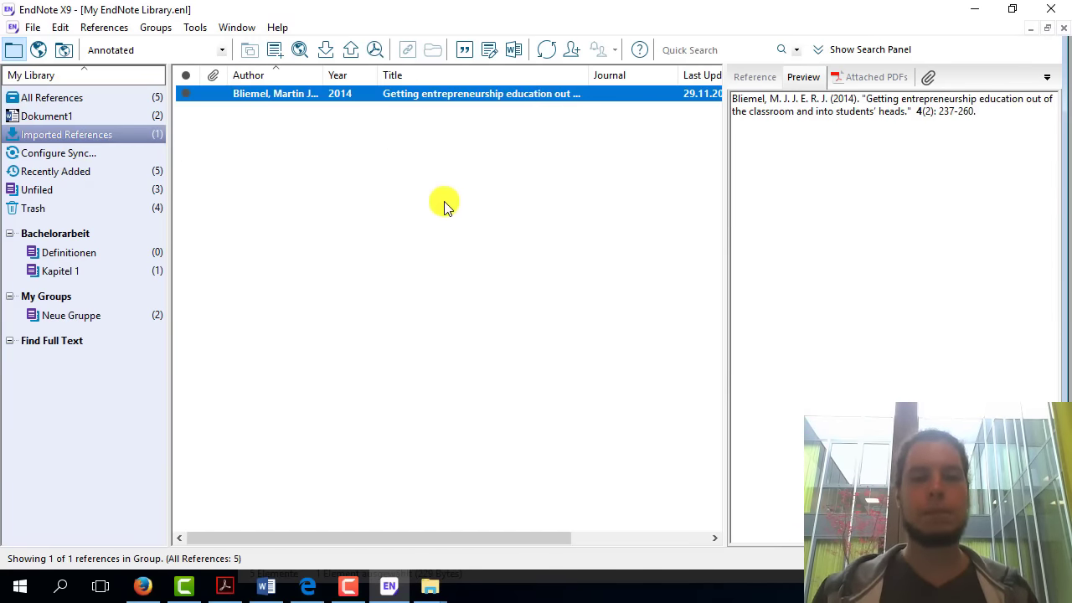
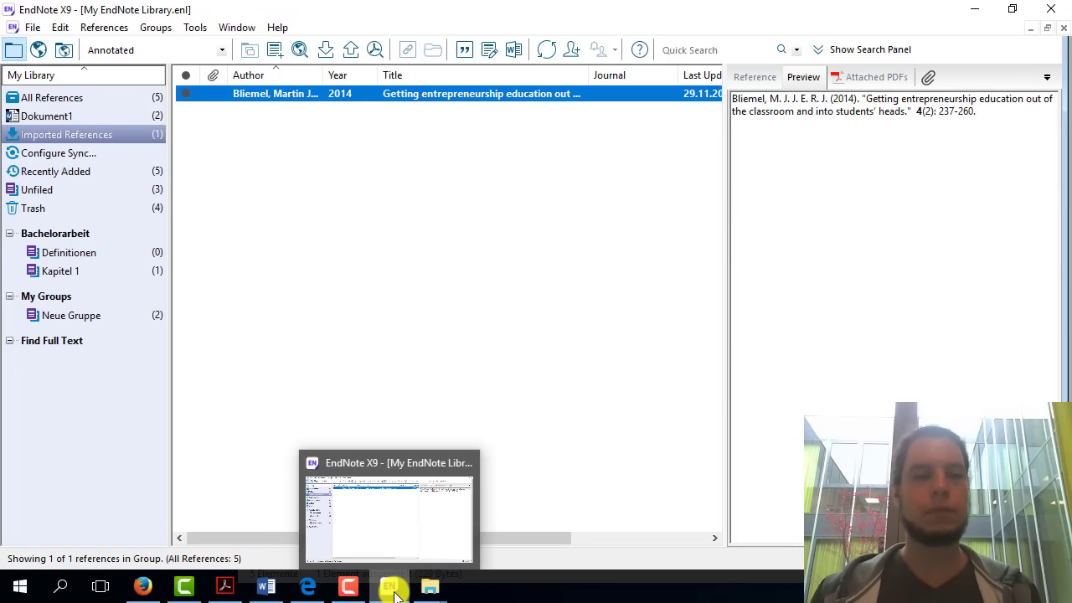
- Open the Bliemel 2014 reference and select the stray '%J Entrepreneurship Research Journal' text in Author
{"action": "left_click", "coordinate": [519, 293]}
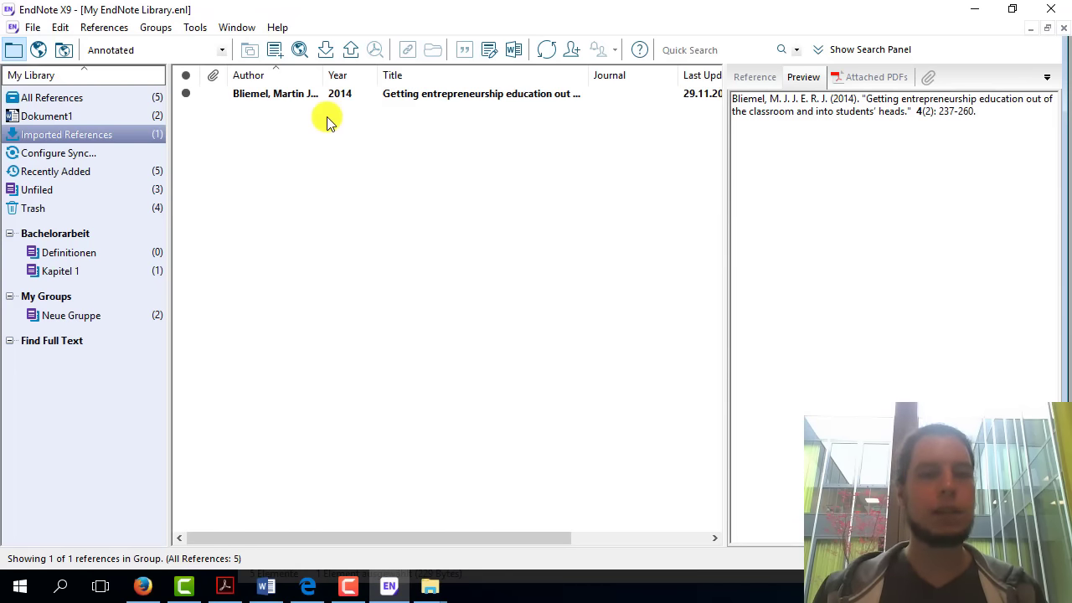
{"action": "left_click", "coordinate": [431, 95]}
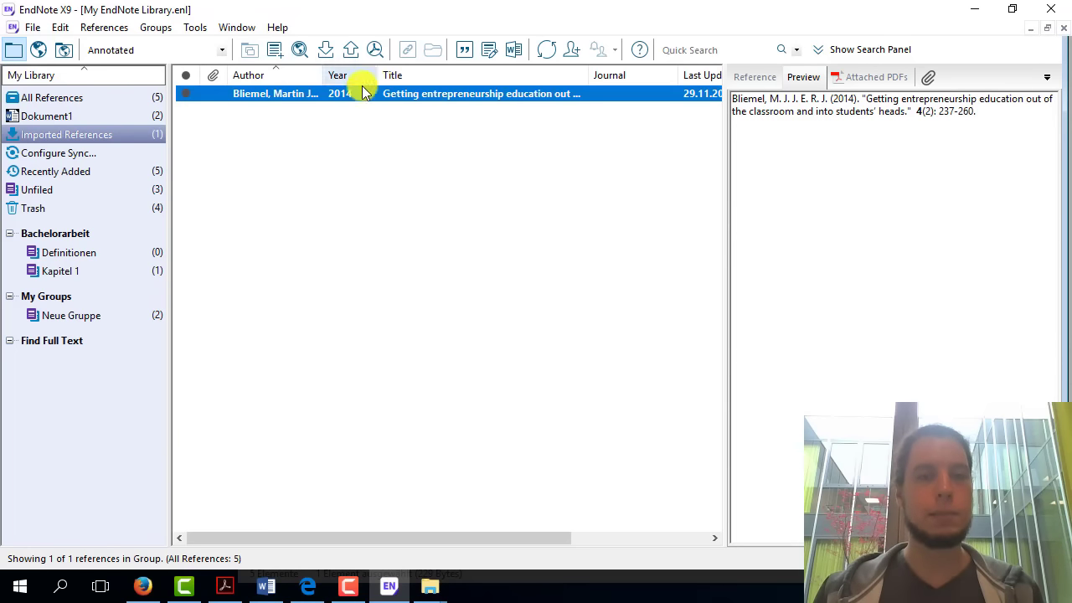
{"action": "double_click", "coordinate": [433, 99]}
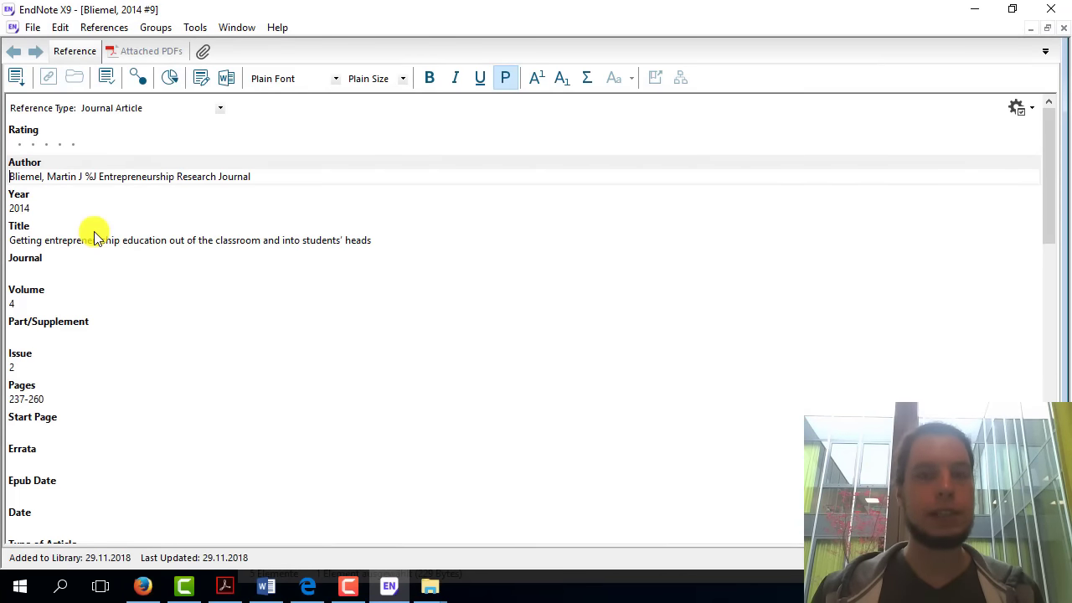
{"action": "left_click", "coordinate": [77, 176]}
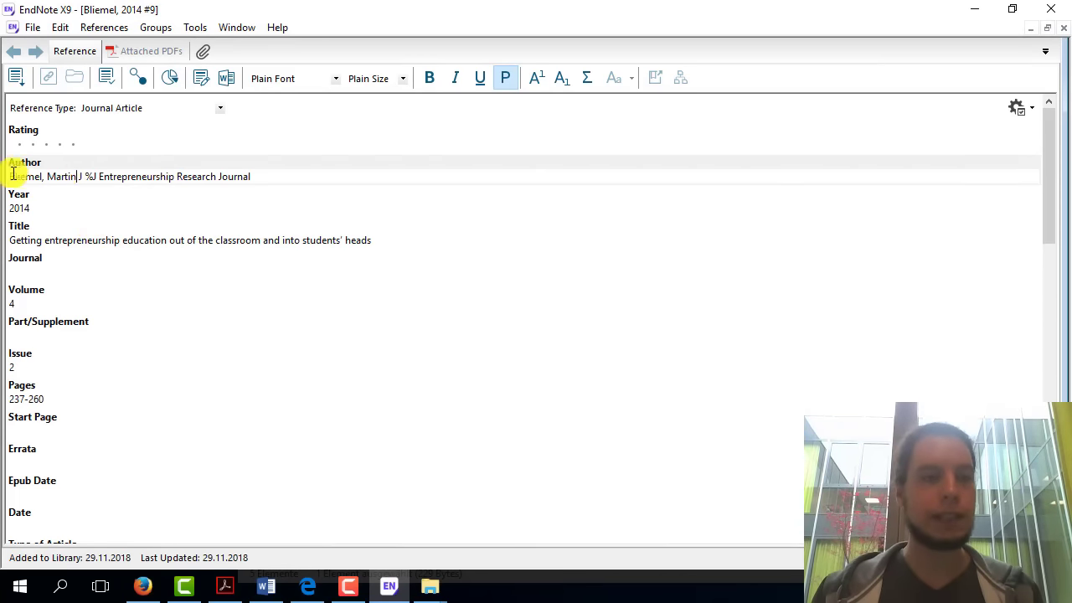
{"action": "left_click_drag", "start_coordinate": [12, 176], "coordinate": [252, 177]}
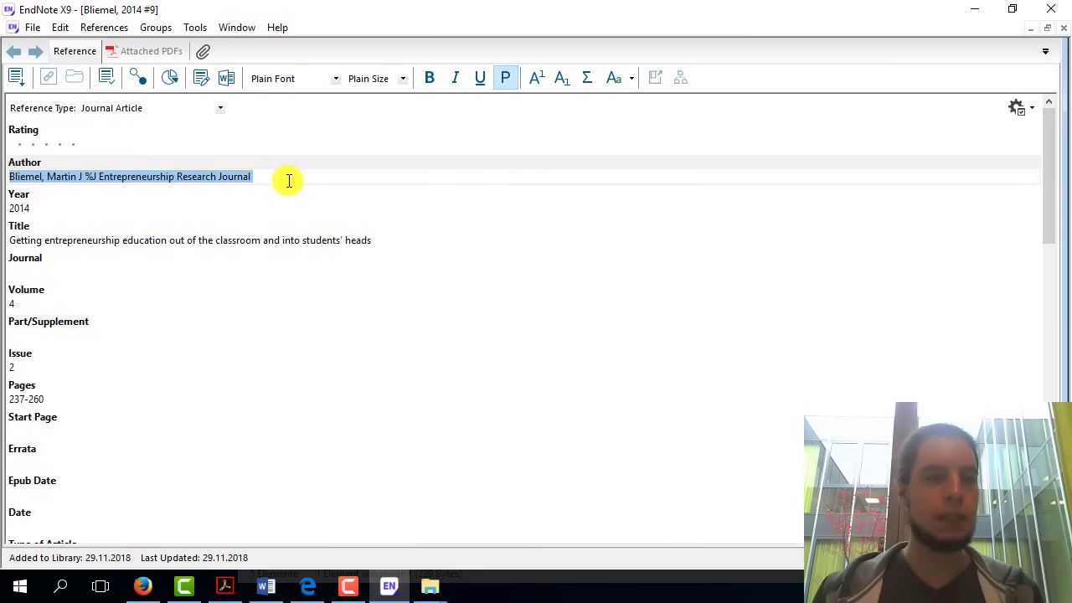
{"action": "left_click", "coordinate": [89, 177]}
{"action": "mouse_move", "coordinate": [107, 178]}
{"action": "left_mouse_down"}
{"action": "mouse_move", "coordinate": [289, 181]}
{"action": "mouse_move", "coordinate": [139, 177]}
{"action": "mouse_move", "coordinate": [254, 177]}
{"action": "left_mouse_up"}
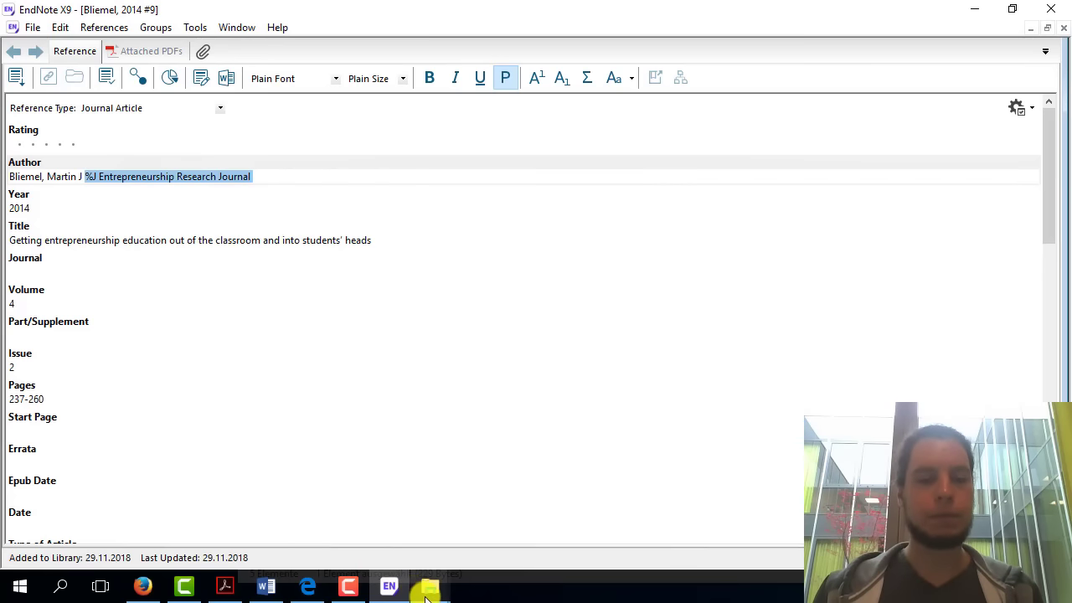
- Open scholar.enw from the Downloads folder in Notepad++
{"action": "mouse_move", "coordinate": [430, 586]}
{"action": "left_click", "coordinate": [527, 506]}
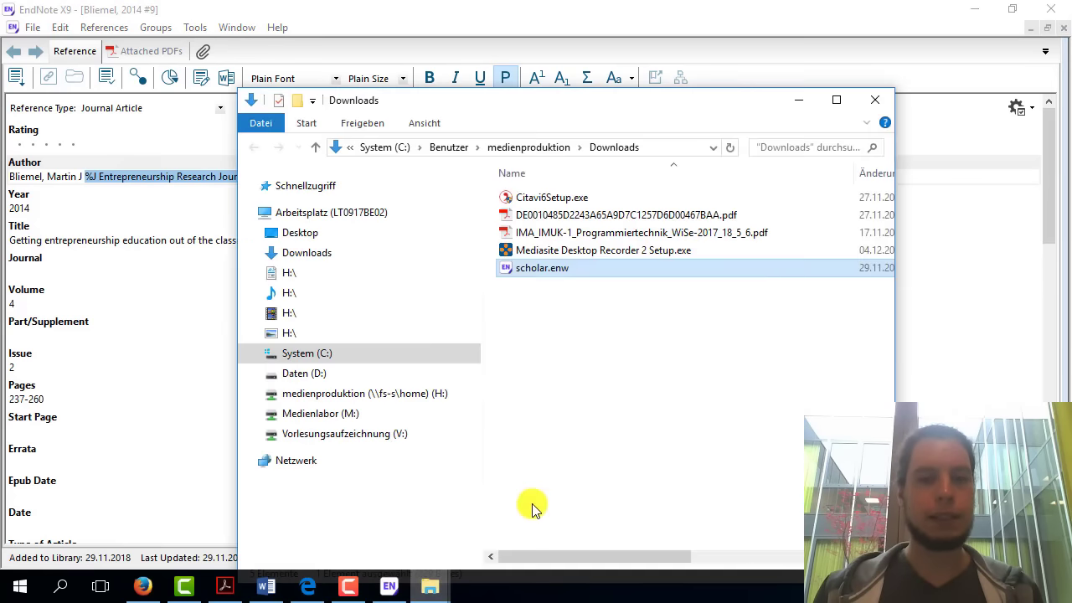
{"action": "right_click", "coordinate": [533, 269]}
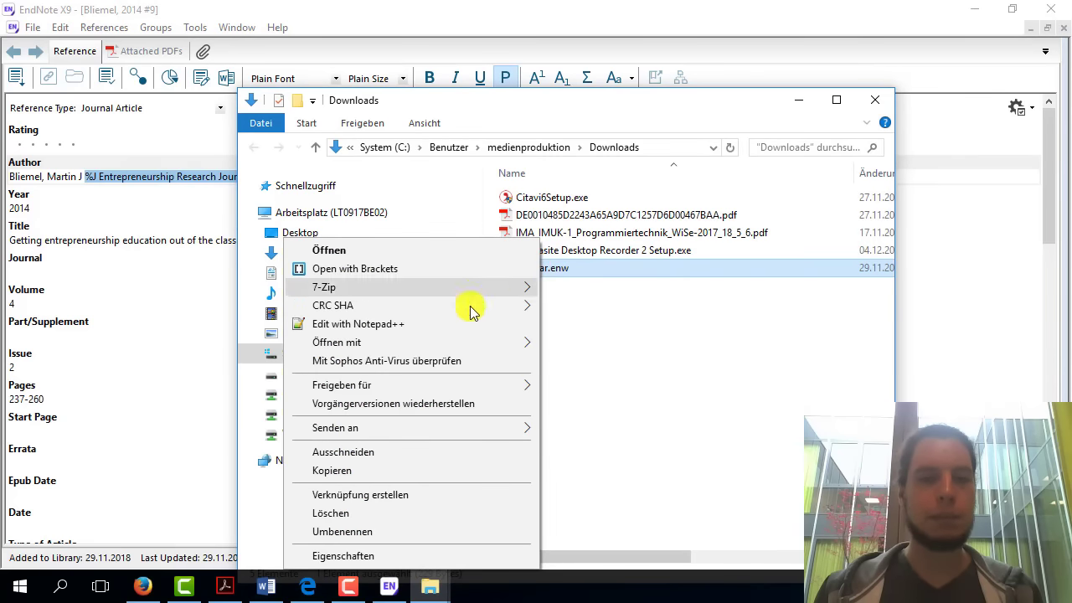
{"action": "left_click", "coordinate": [385, 332]}
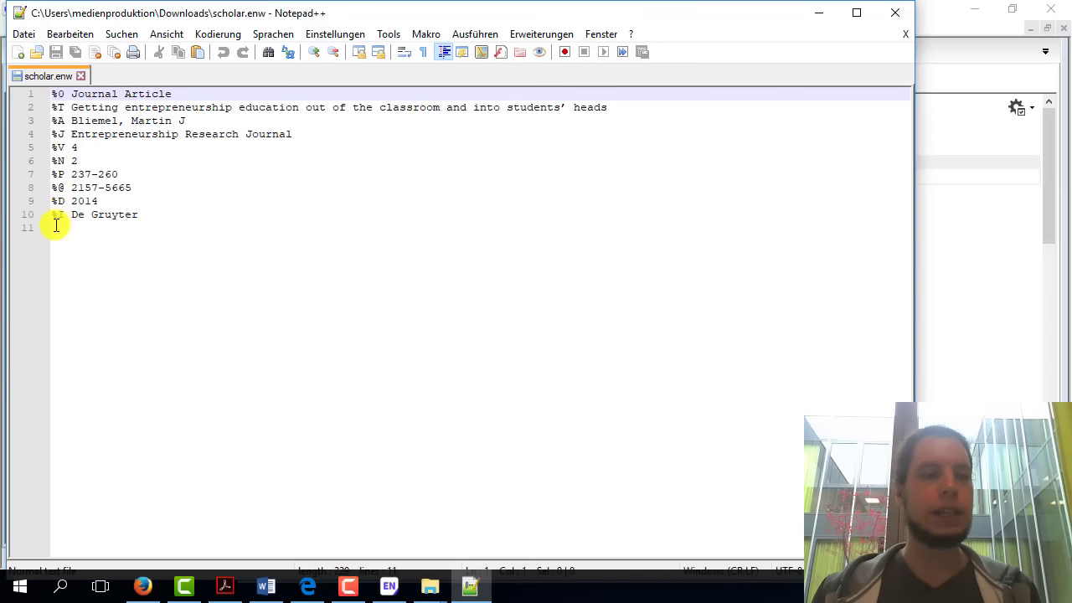
- Check the %V 4 and %J journal lines of scholar.enw, then close Notepad++
{"action": "left_click", "coordinate": [52, 149]}
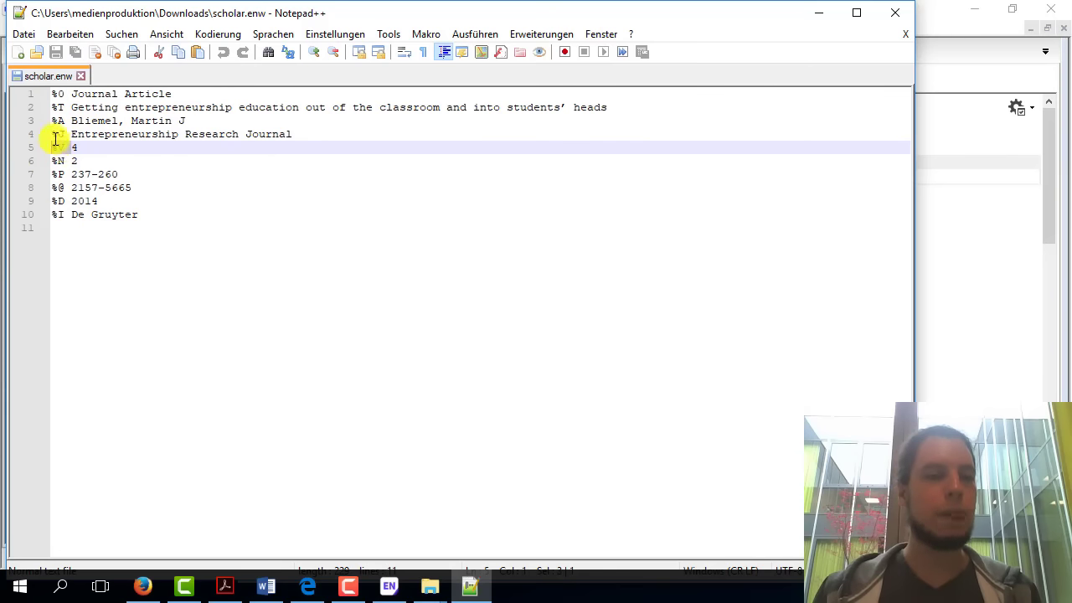
{"action": "left_click", "coordinate": [54, 136]}
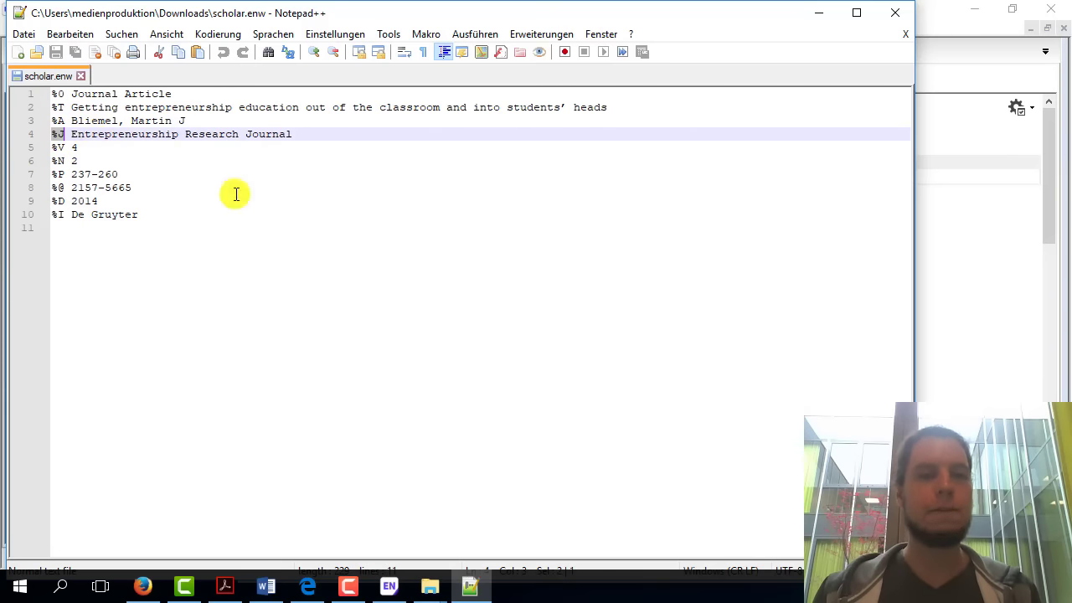
{"action": "left_click", "coordinate": [905, 19]}
- Cut the journal name from Author, paste it into the empty Journal field, and save the reference
{"action": "left_click", "coordinate": [387, 588]}
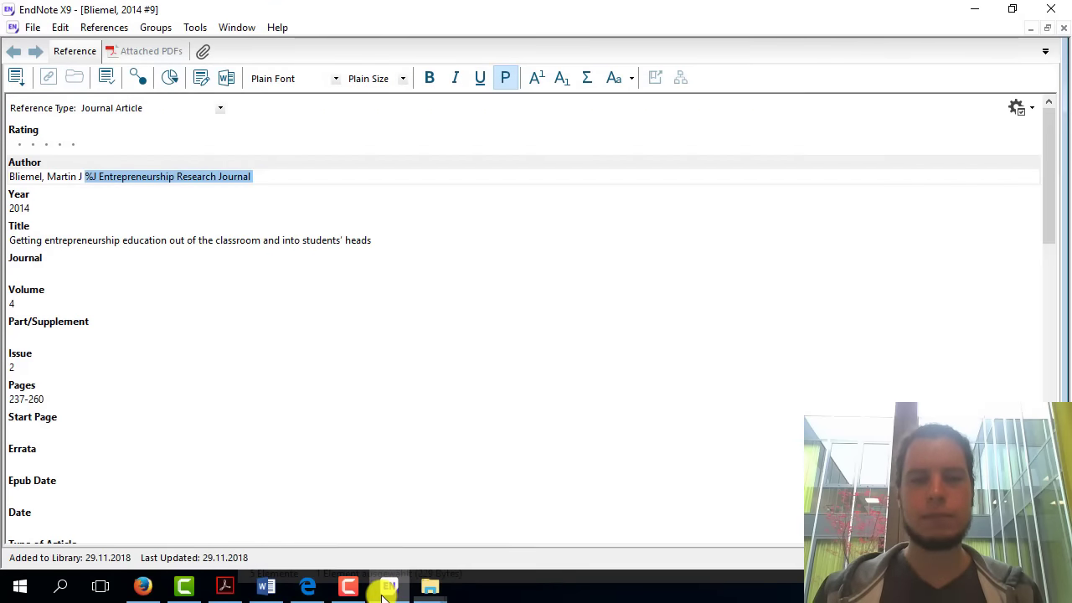
{"action": "left_click", "coordinate": [257, 177]}
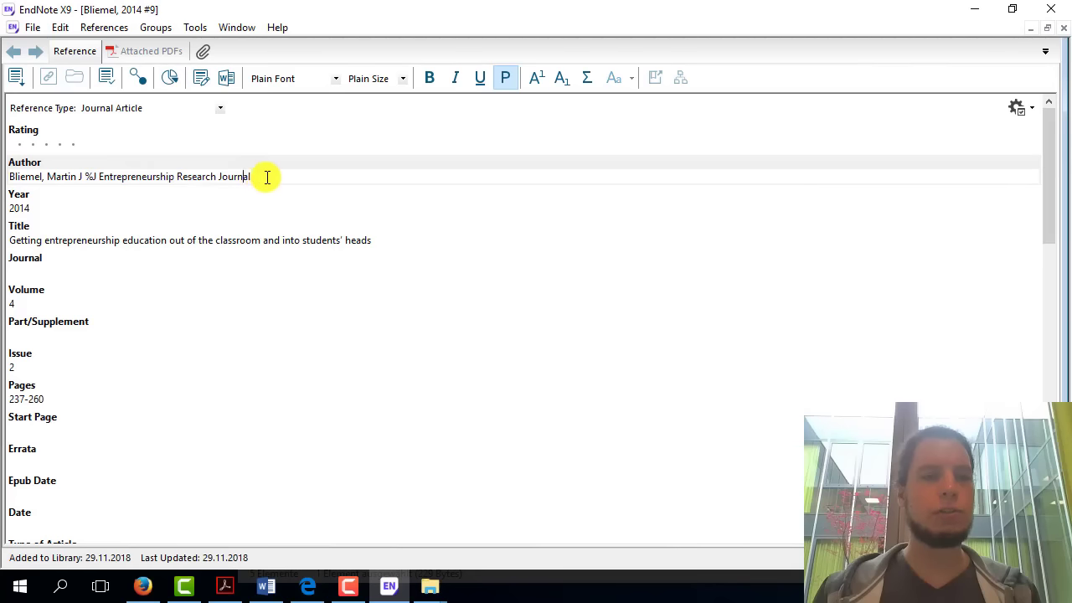
{"action": "left_click", "coordinate": [87, 176], "text": "shift"}
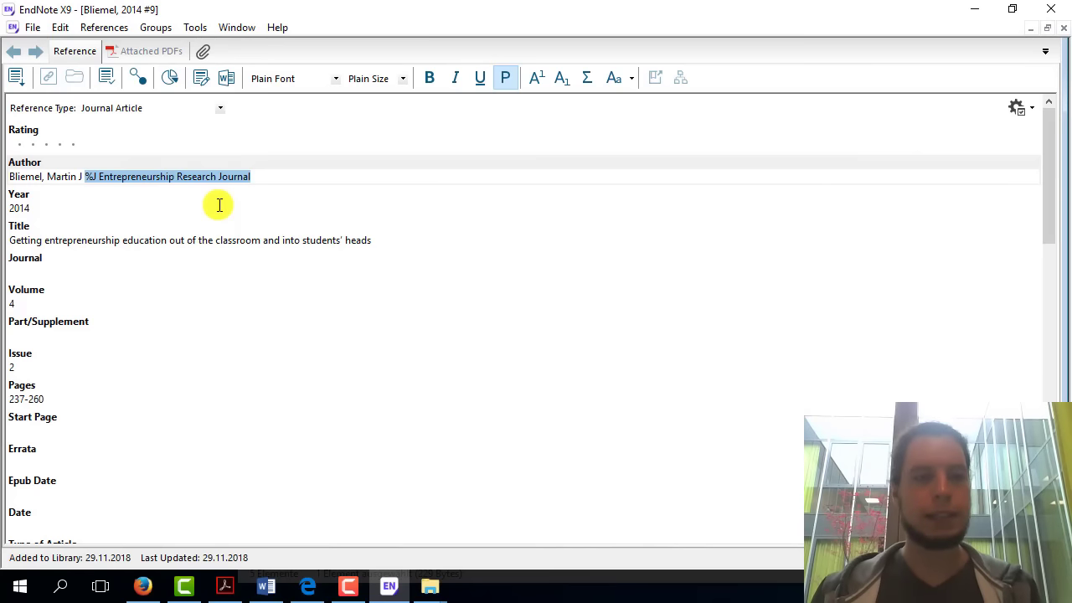
{"action": "key", "text": "ctrl+x"}
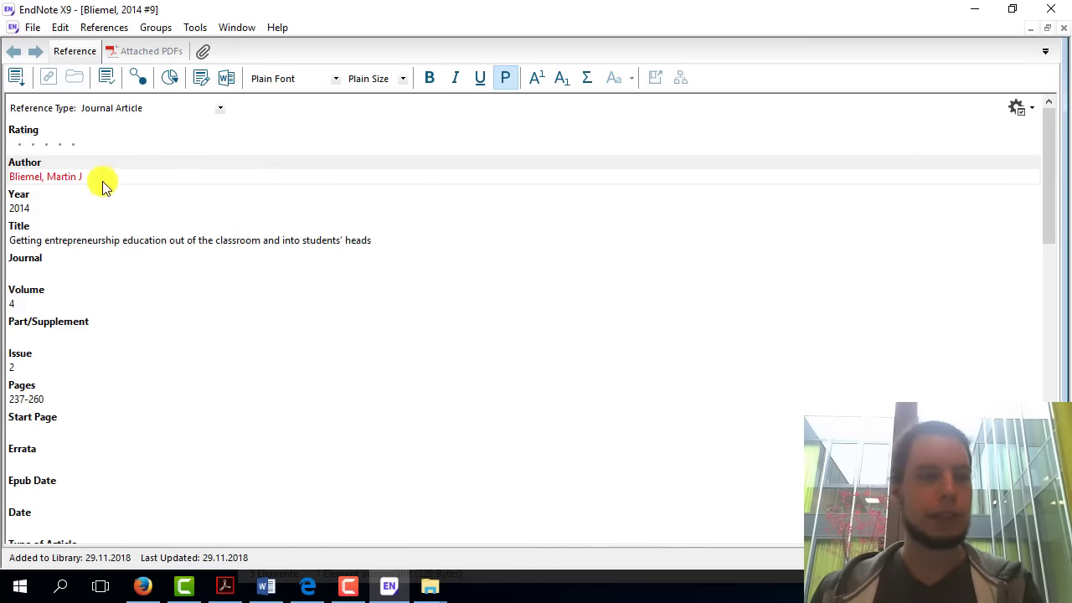
{"action": "left_click", "coordinate": [41, 271]}
{"action": "key", "text": "ctrl+v"}
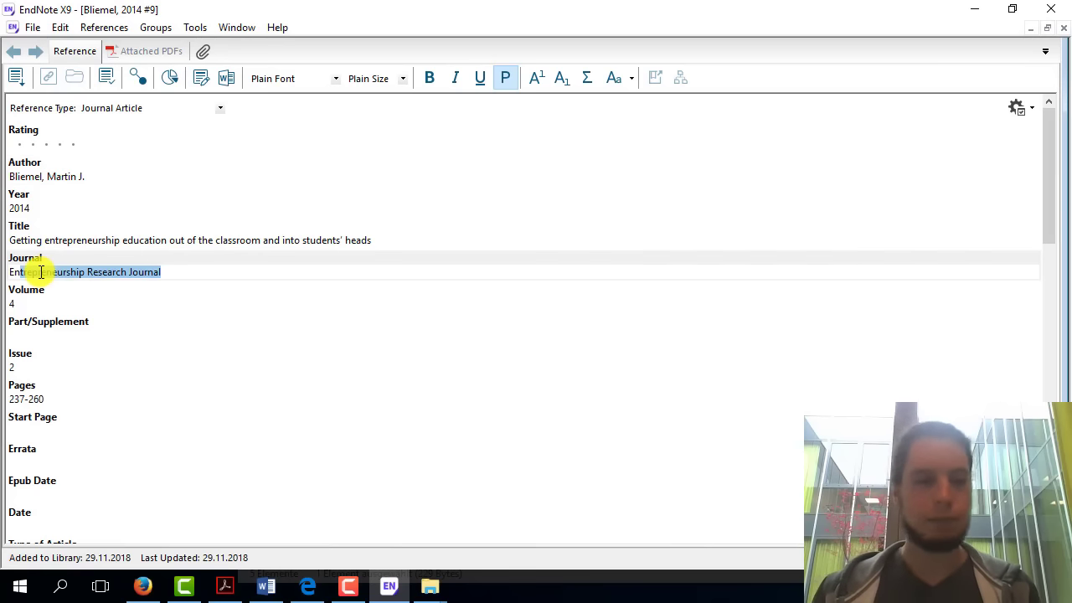
{"action": "key", "text": "End"}
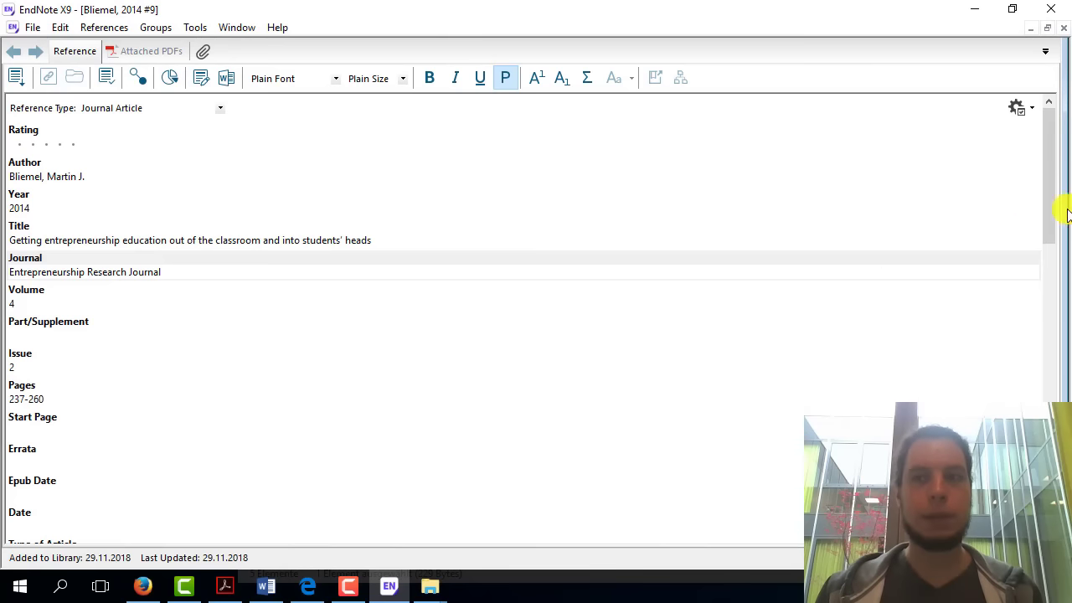
{"action": "left_click", "coordinate": [1065, 29]}
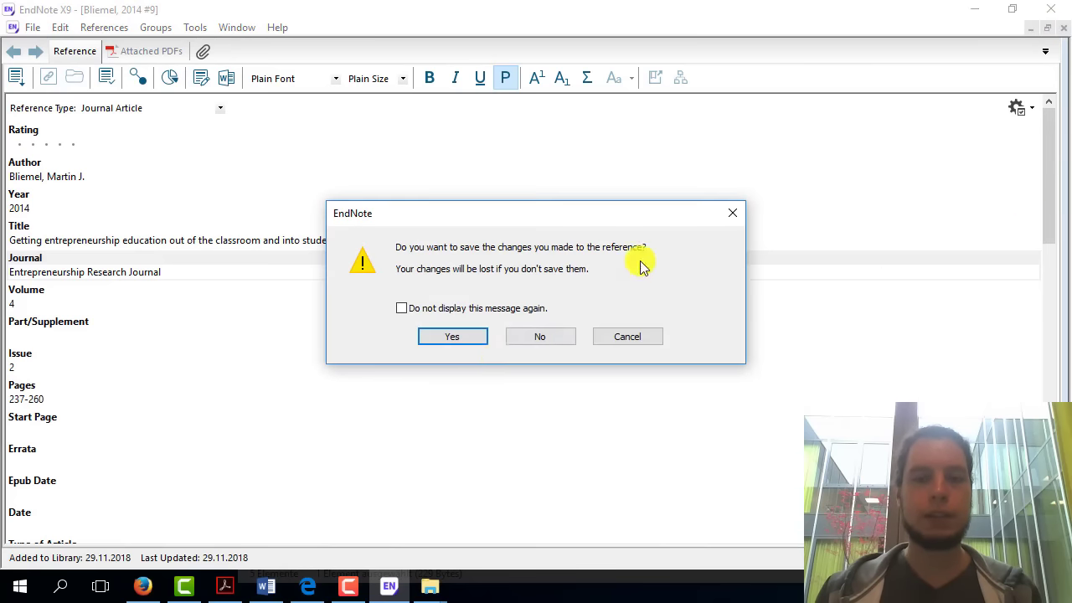
{"action": "left_click", "coordinate": [471, 336]}
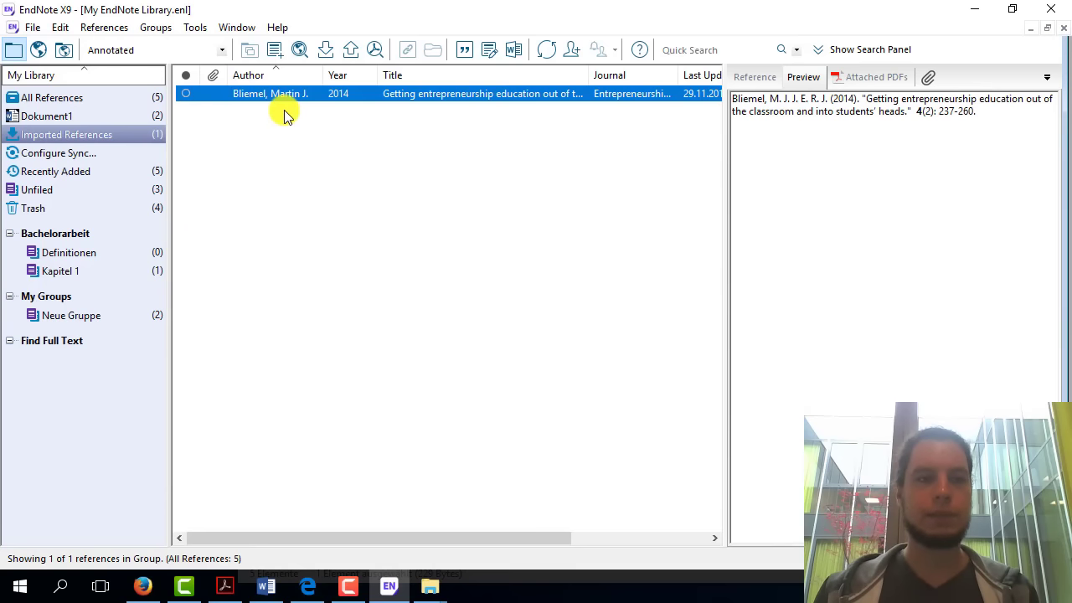
- Show All References and delete the duplicate Bliemel 2014 entry to Trash
{"action": "right_click", "coordinate": [307, 95]}
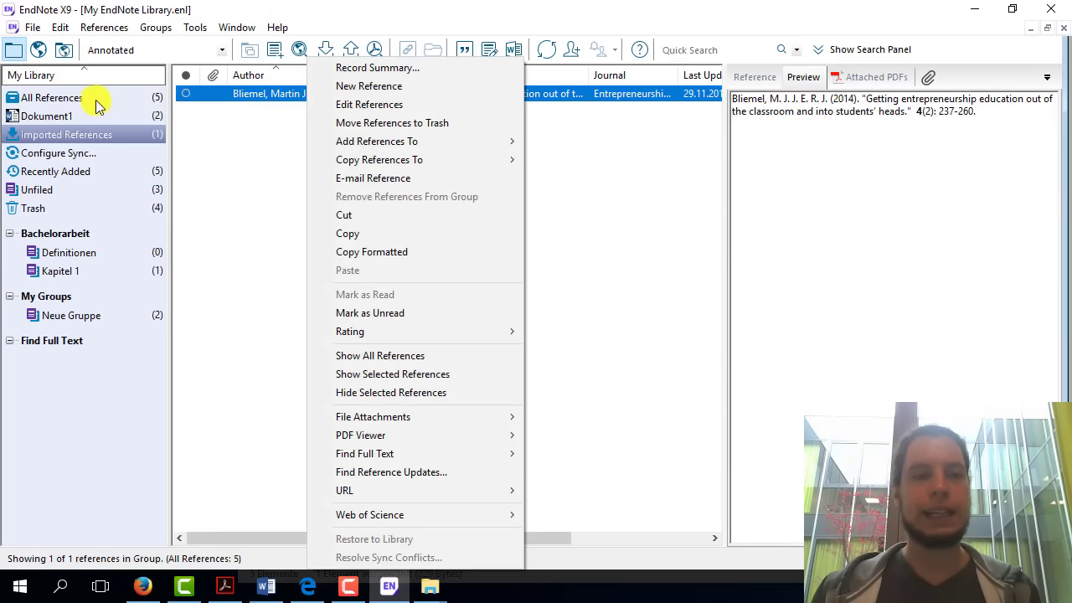
{"action": "left_click", "coordinate": [99, 102]}
{"action": "left_click", "coordinate": [277, 111]}
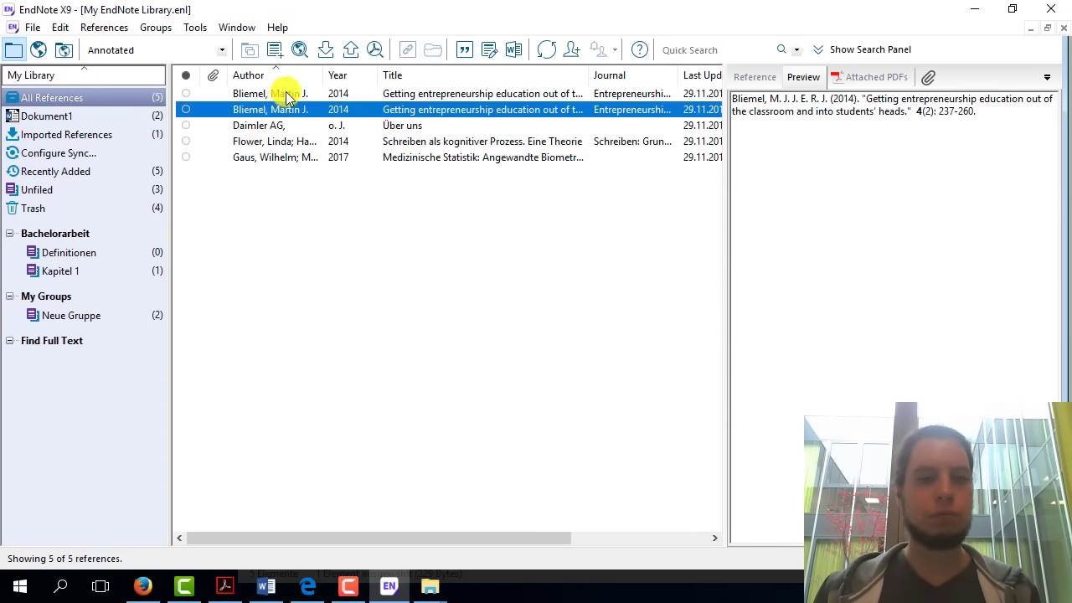
{"action": "left_click", "coordinate": [285, 94]}
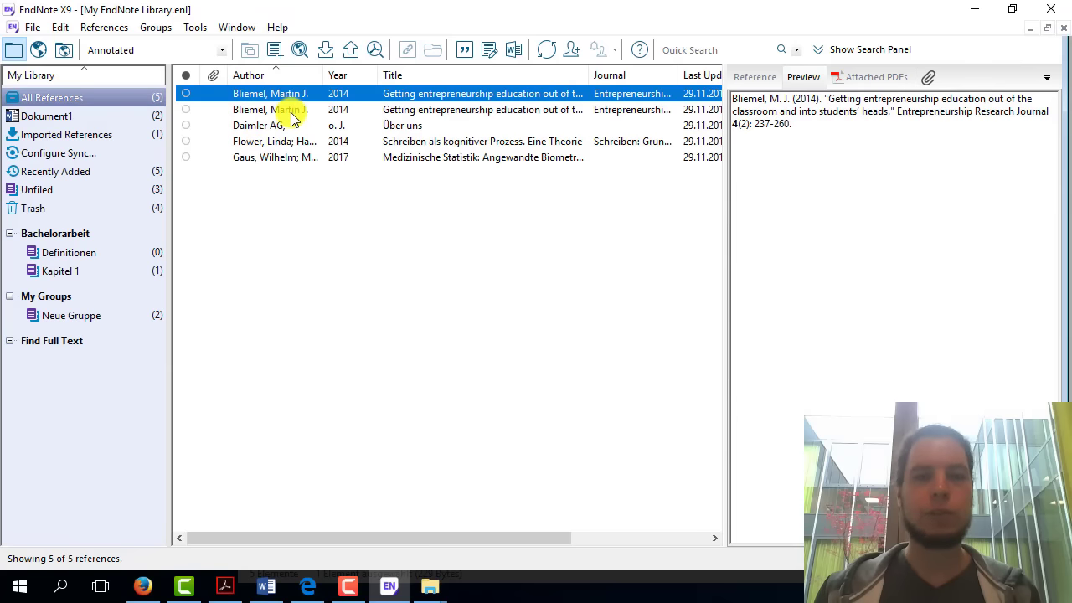
{"action": "left_click", "coordinate": [290, 112]}
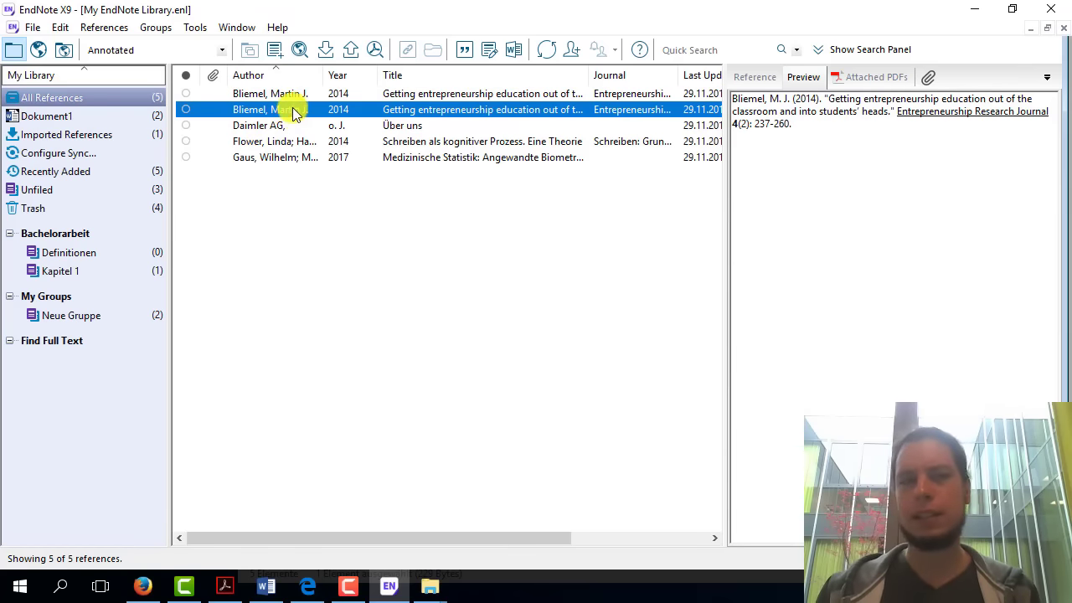
{"action": "right_click", "coordinate": [290, 112]}
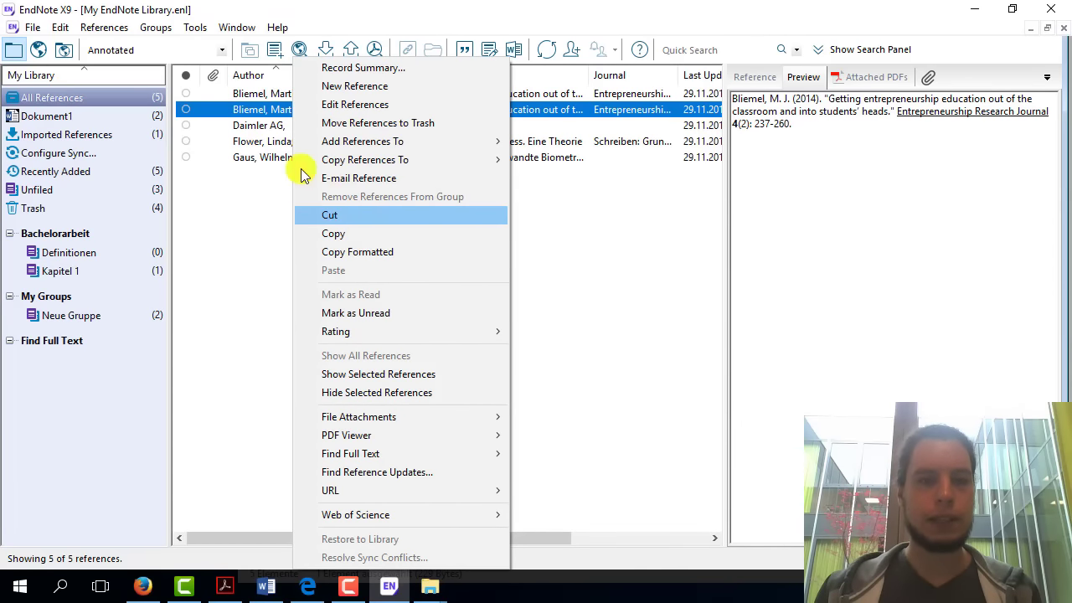
{"action": "left_click", "coordinate": [254, 117]}
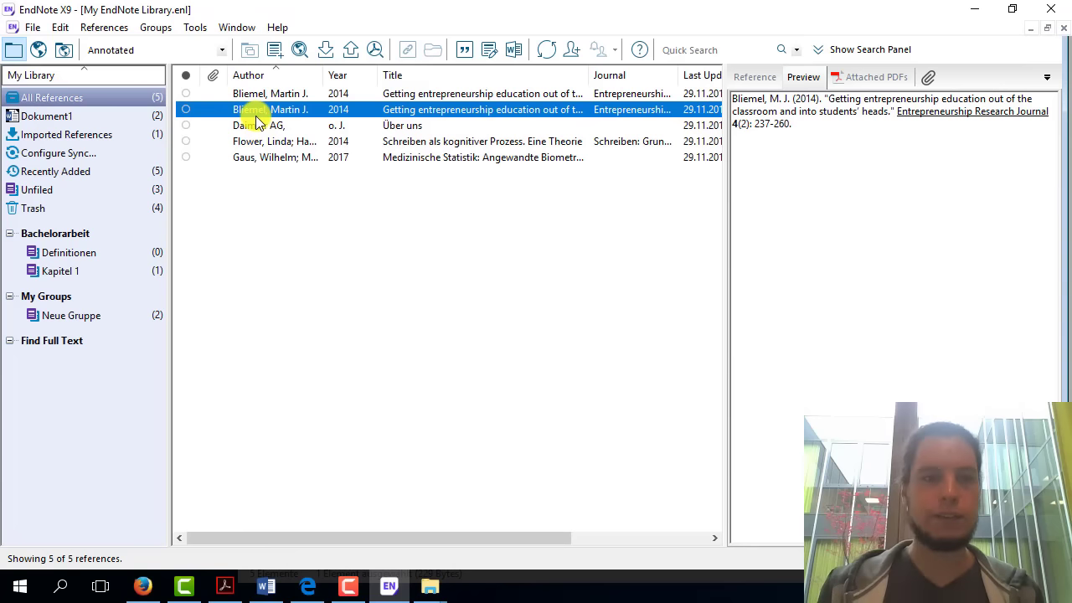
{"action": "key", "text": "Delete"}
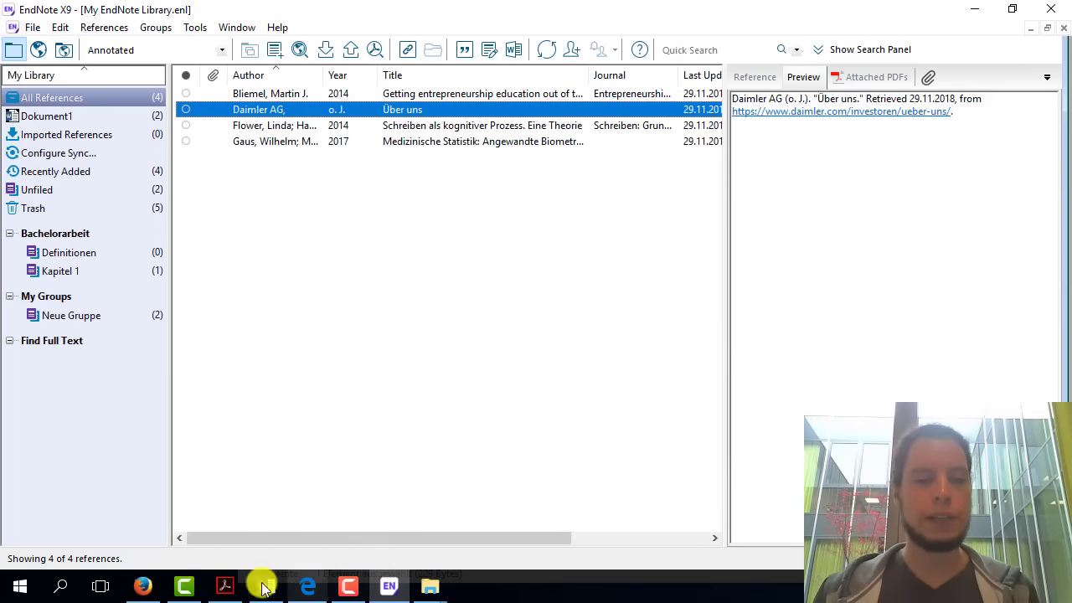
- Run Update Citations and Bibliography in Word, check the bibliography, and return to EndNote
{"action": "left_click", "coordinate": [264, 584]}
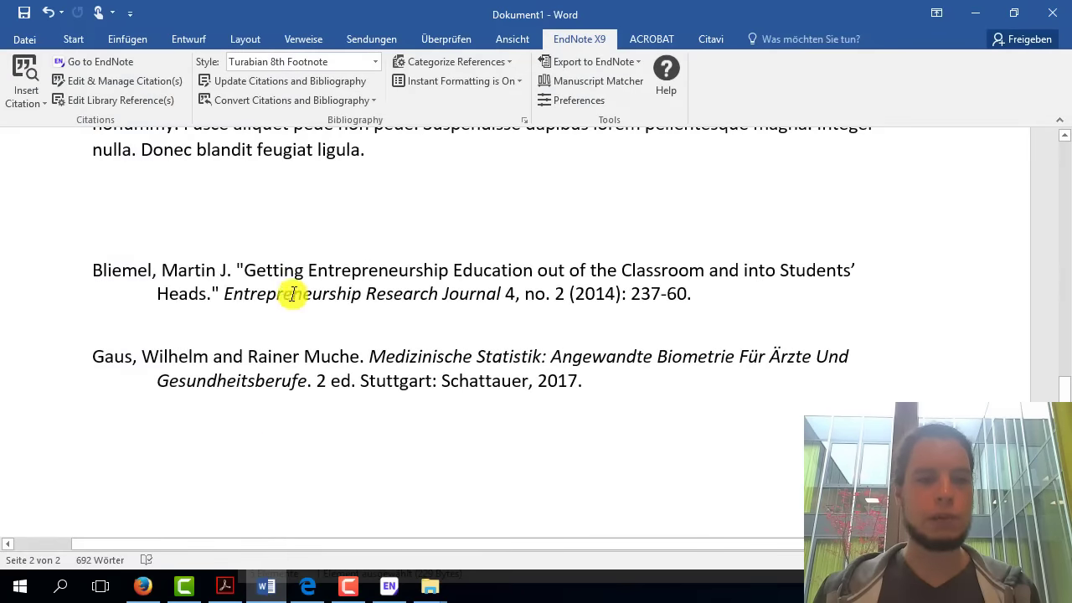
{"action": "left_click", "coordinate": [243, 82]}
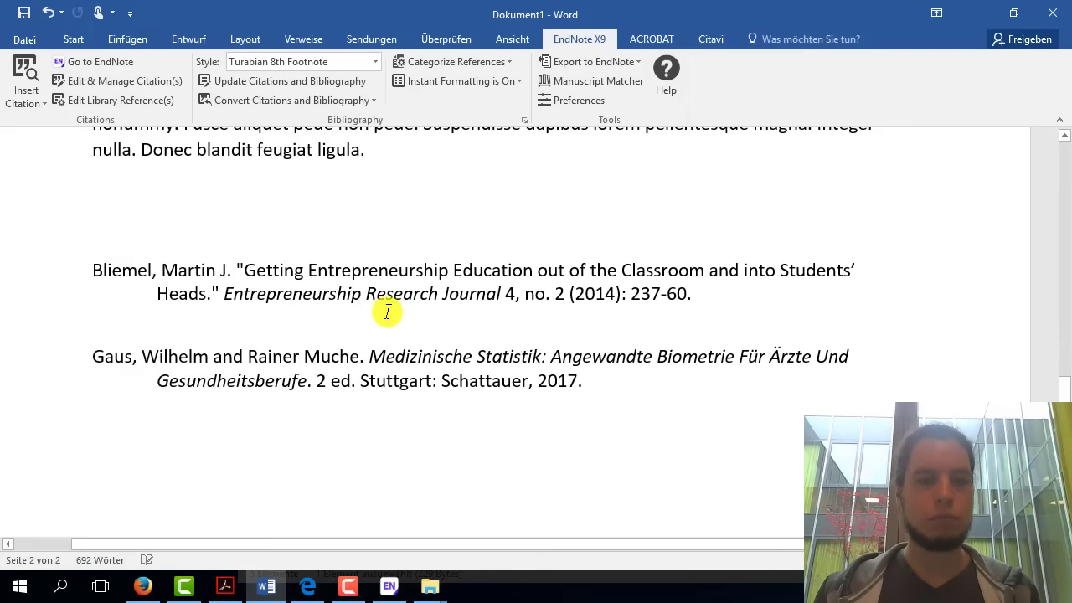
{"action": "left_click", "coordinate": [412, 293]}
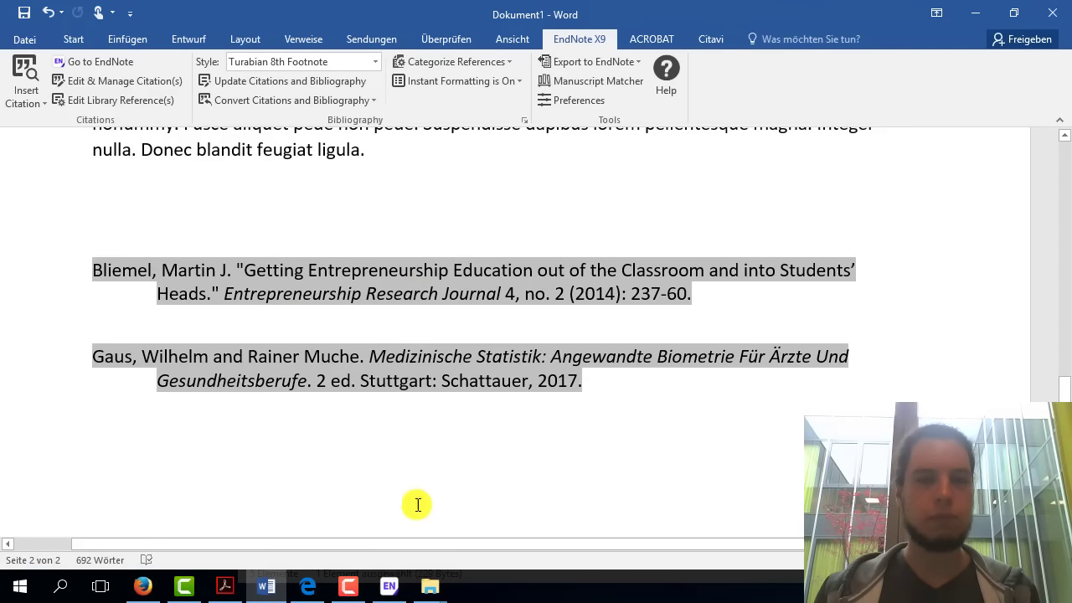
{"action": "left_click", "coordinate": [388, 586]}
- Respell the author as Blieeemel, save it, and update the Word citations and bibliography
{"action": "double_click", "coordinate": [251, 96]}
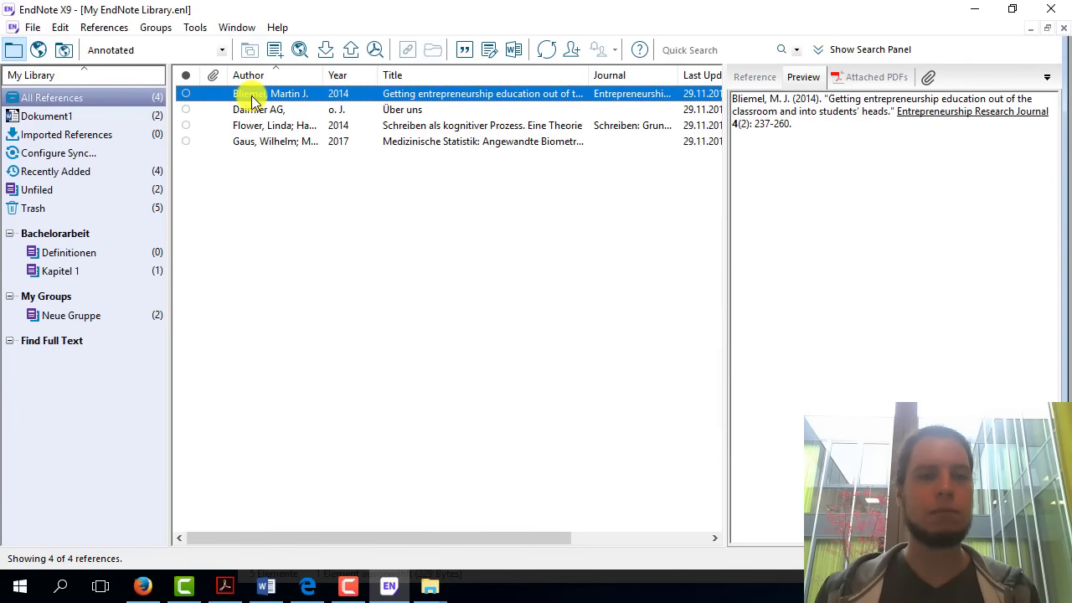
{"action": "left_click", "coordinate": [30, 176]}
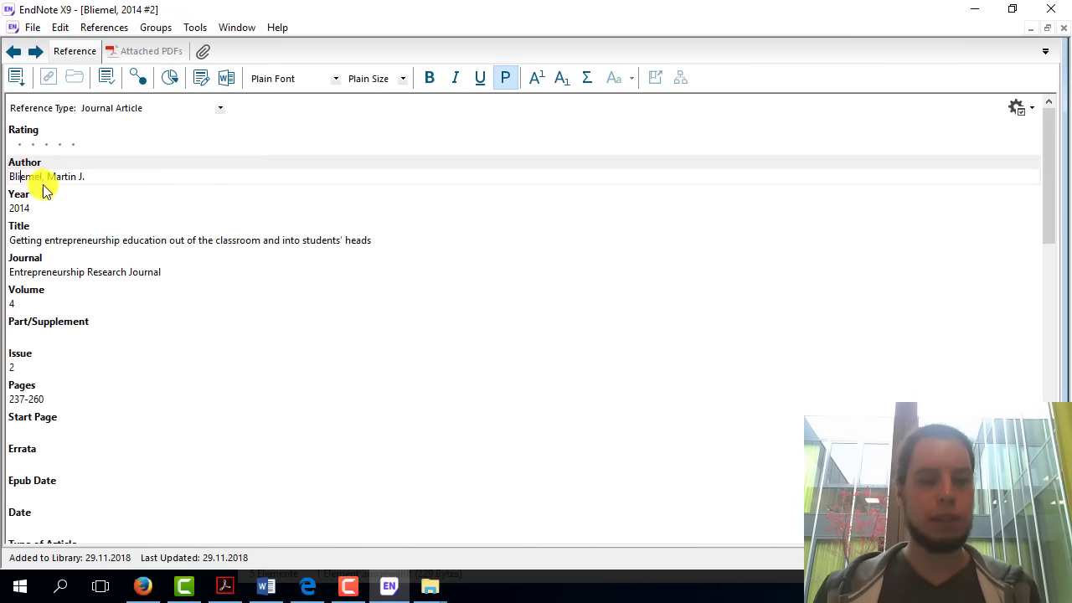
{"action": "type", "text": "eee"}
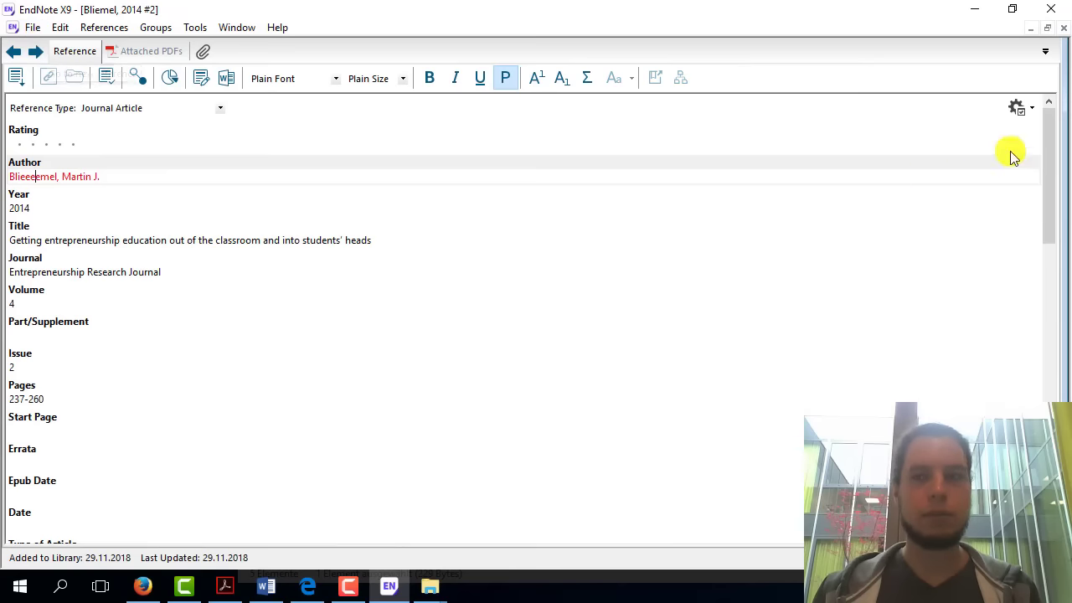
{"action": "left_click", "coordinate": [1063, 28]}
{"action": "left_click", "coordinate": [467, 339]}
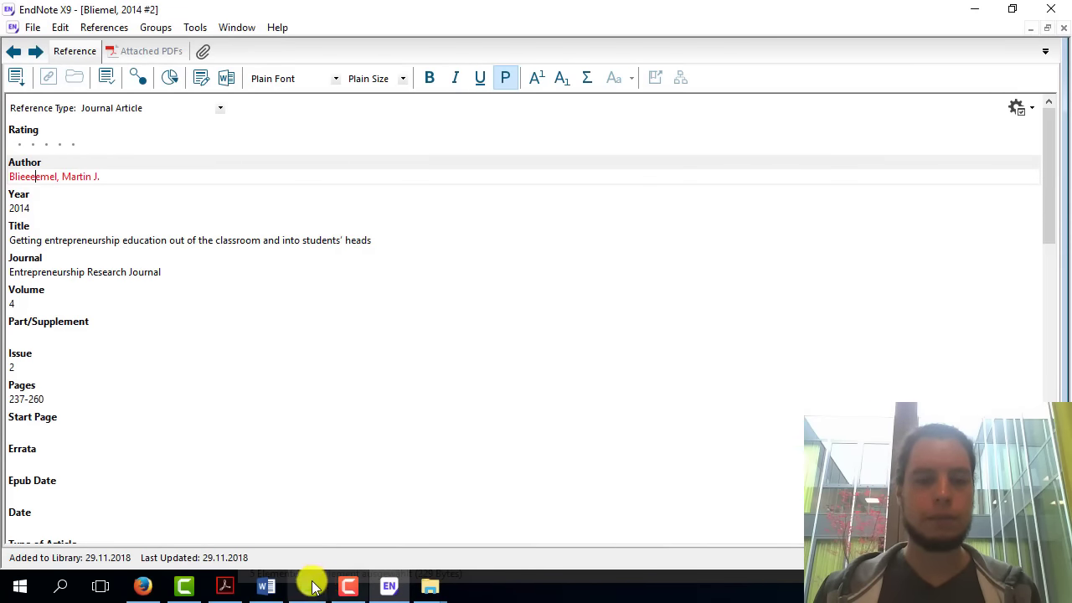
{"action": "left_click", "coordinate": [266, 586]}
{"action": "left_click", "coordinate": [254, 81]}
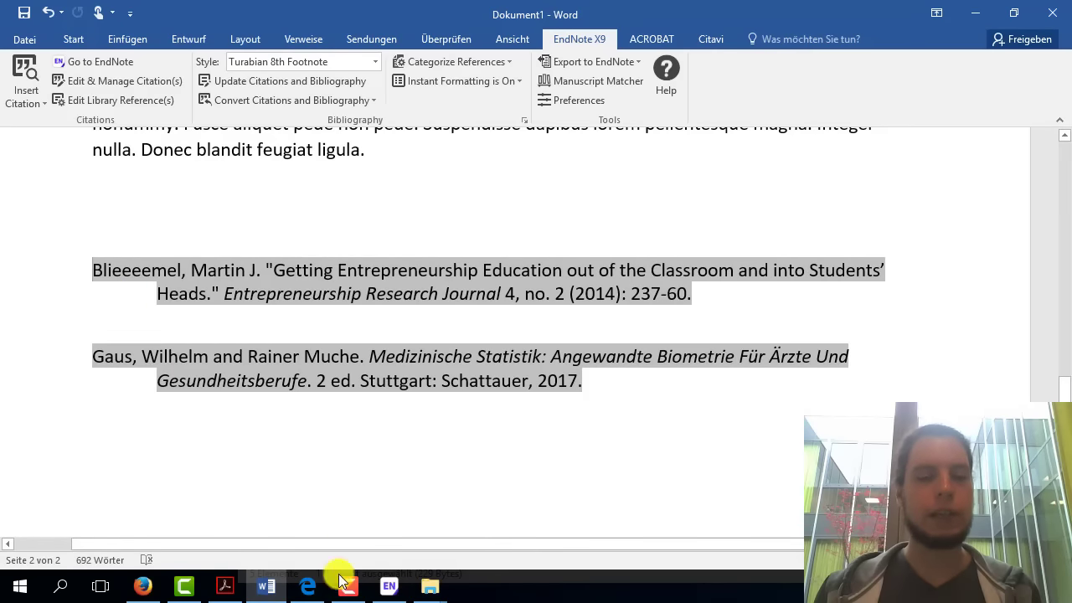
- Restore the author surname to Bliemel in EndNote and save the reference
{"action": "left_click", "coordinate": [390, 586]}
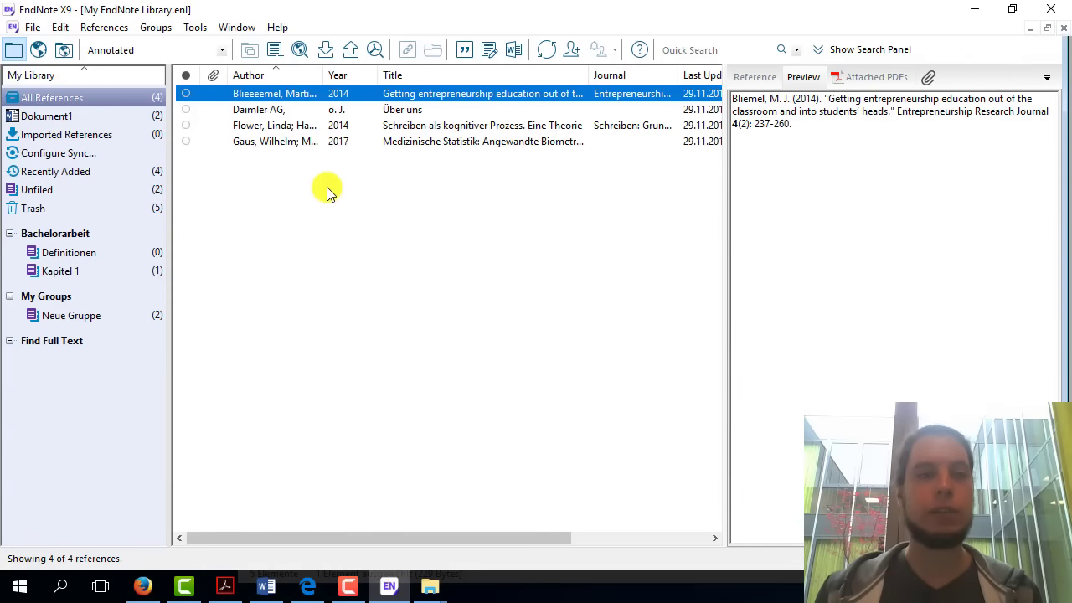
{"action": "double_click", "coordinate": [304, 96]}
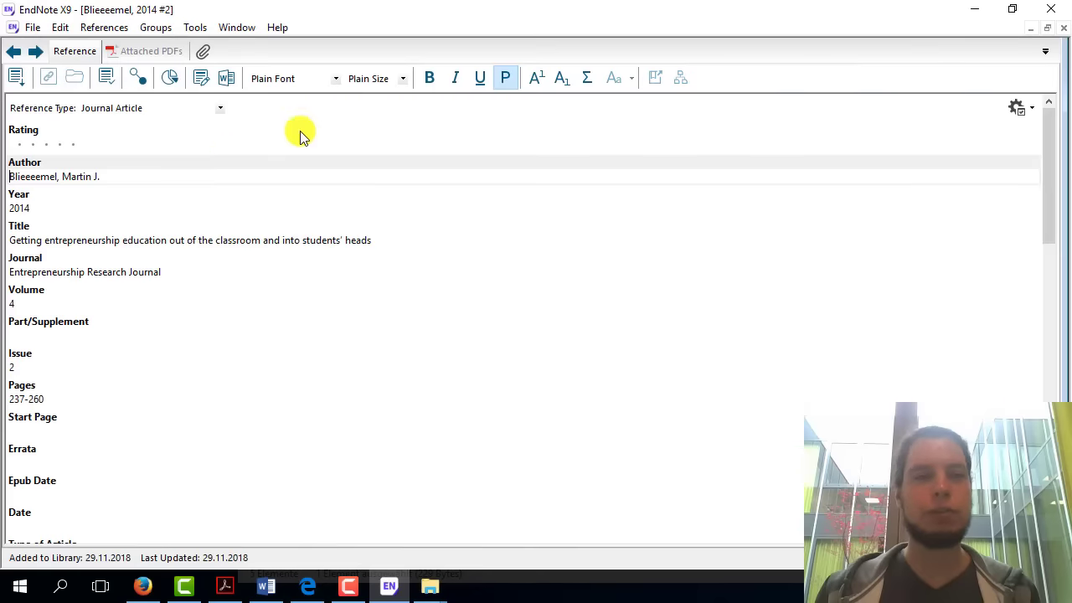
{"action": "left_click", "coordinate": [40, 176]}
{"action": "key", "text": "BackSpace"}
{"action": "key", "text": "BackSpace"}
{"action": "key", "text": "BackSpace"}
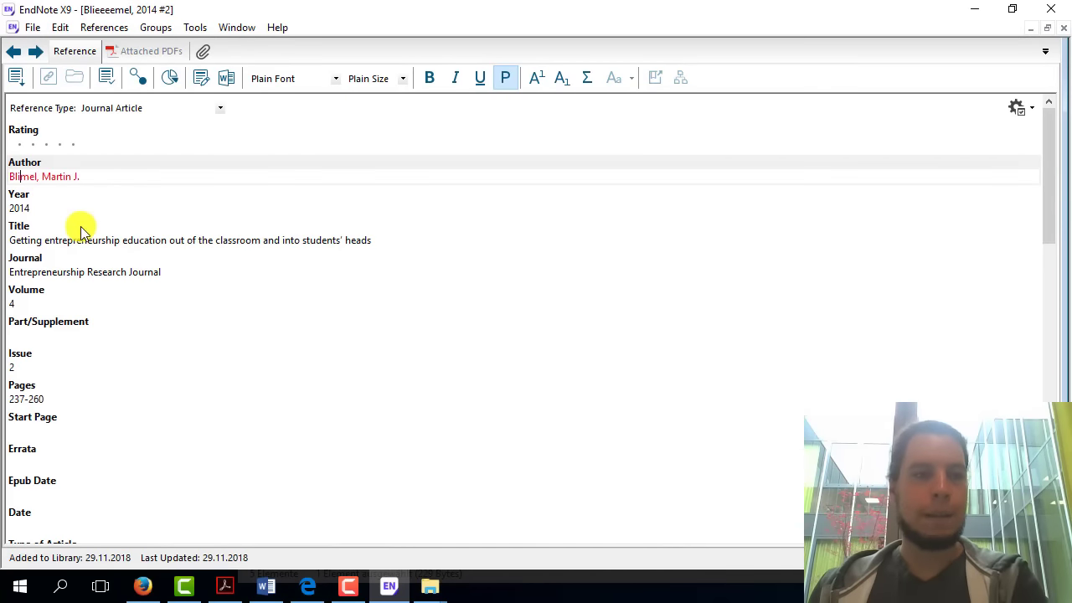
{"action": "type", "text": "e"}
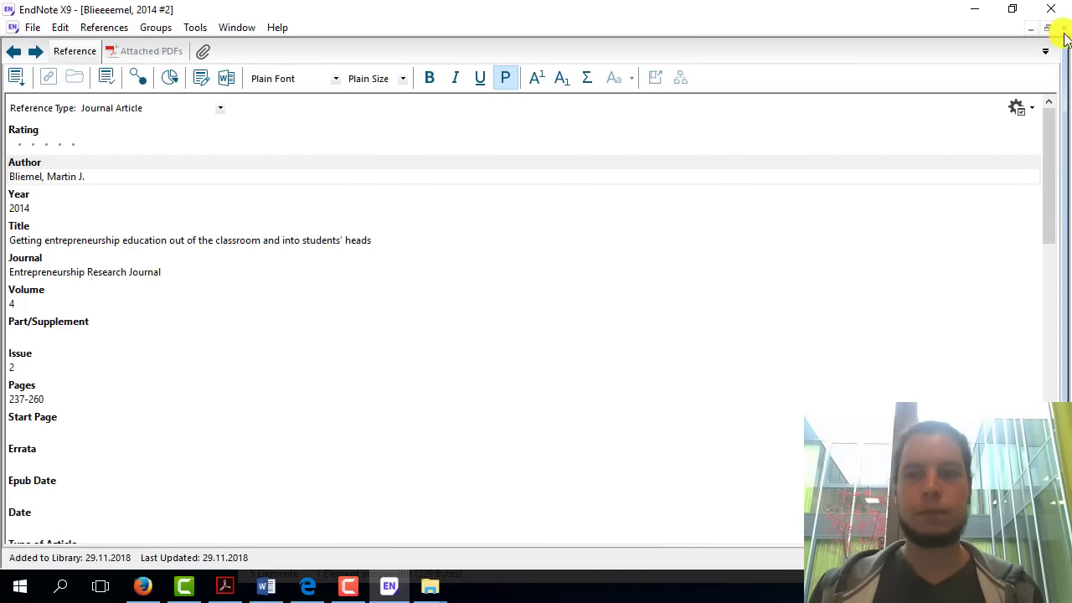
{"action": "left_click", "coordinate": [1063, 27]}
{"action": "left_click", "coordinate": [435, 342]}
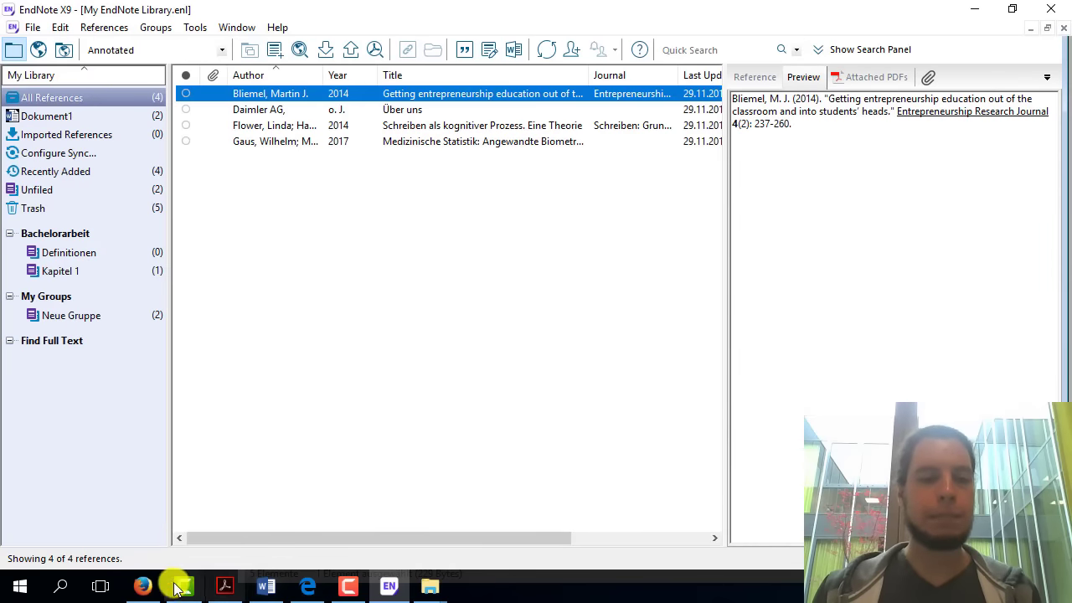
- Bring Google Scholar forward and close the Bliemel article's citation popup
{"action": "left_click", "coordinate": [142, 586]}
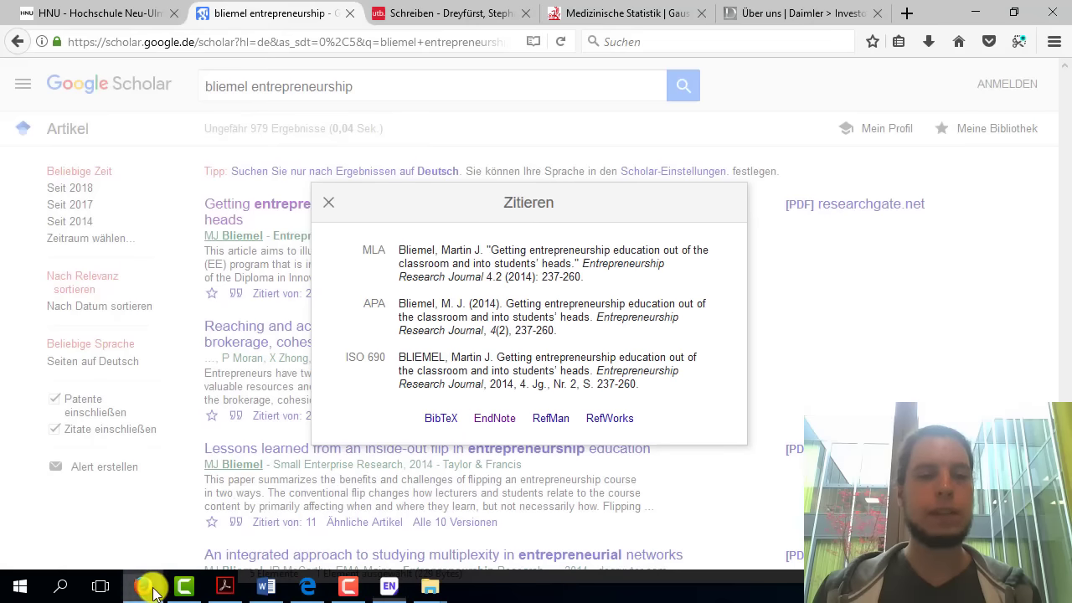
{"action": "left_click", "coordinate": [328, 203]}
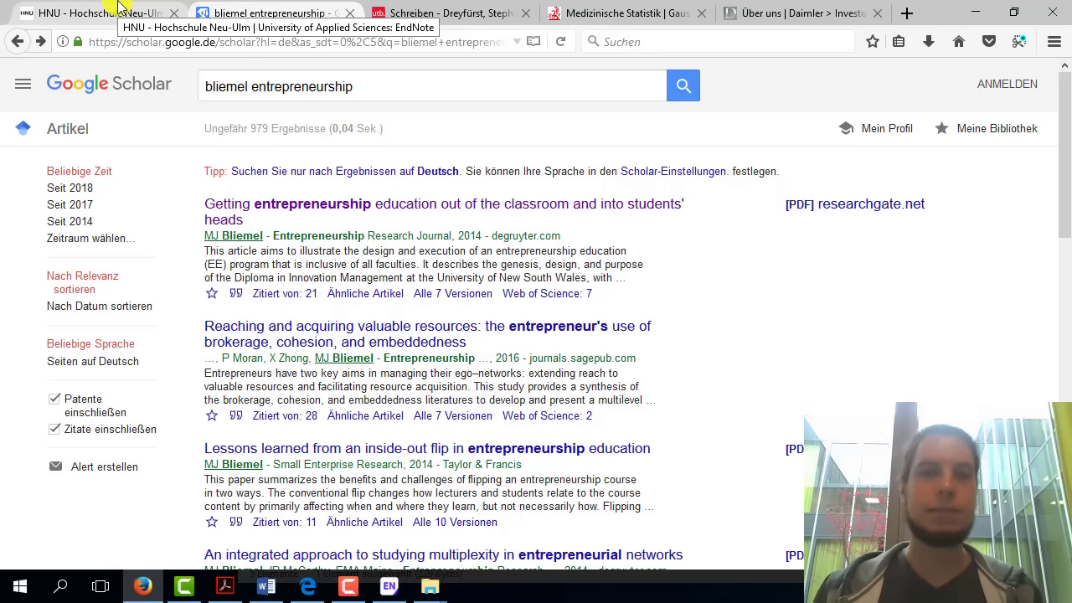
- Open ABI/INFORM Global from the HNU library's Datenbanken, under Wirtschaftswissenschaften (Top-Datenbanken)
{"action": "left_click", "coordinate": [119, 10]}
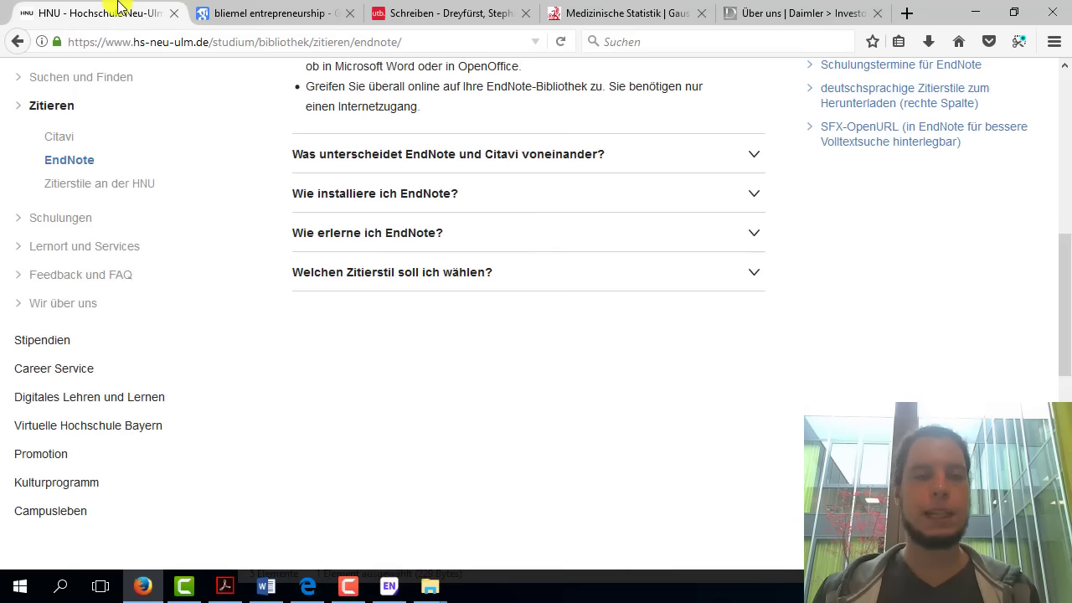
{"action": "scroll", "coordinate": [185, 195], "scroll_direction": "up", "scroll_amount": 5}
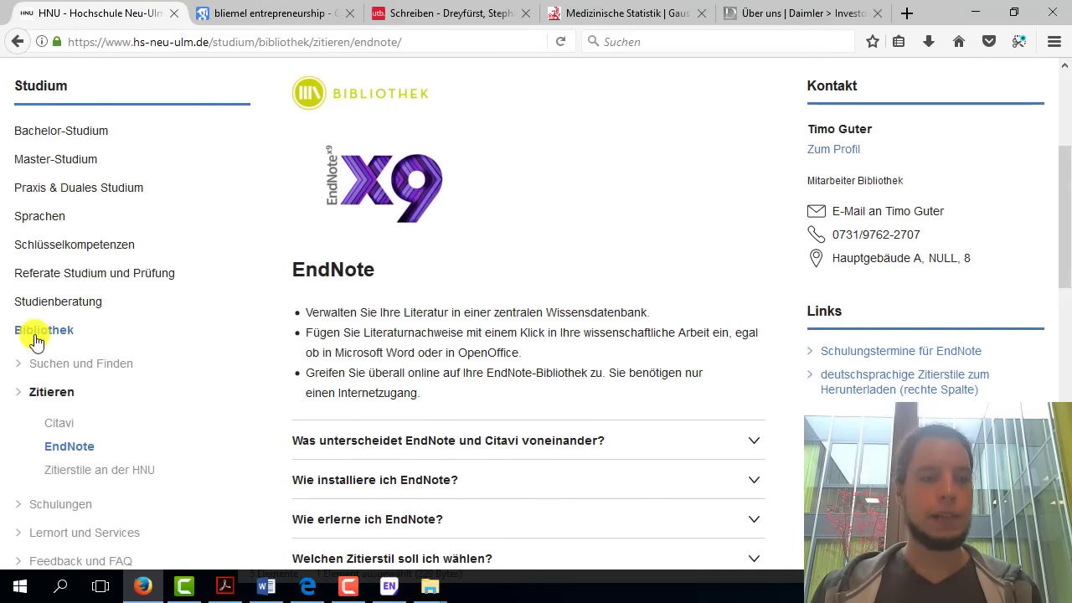
{"action": "left_click", "coordinate": [28, 335]}
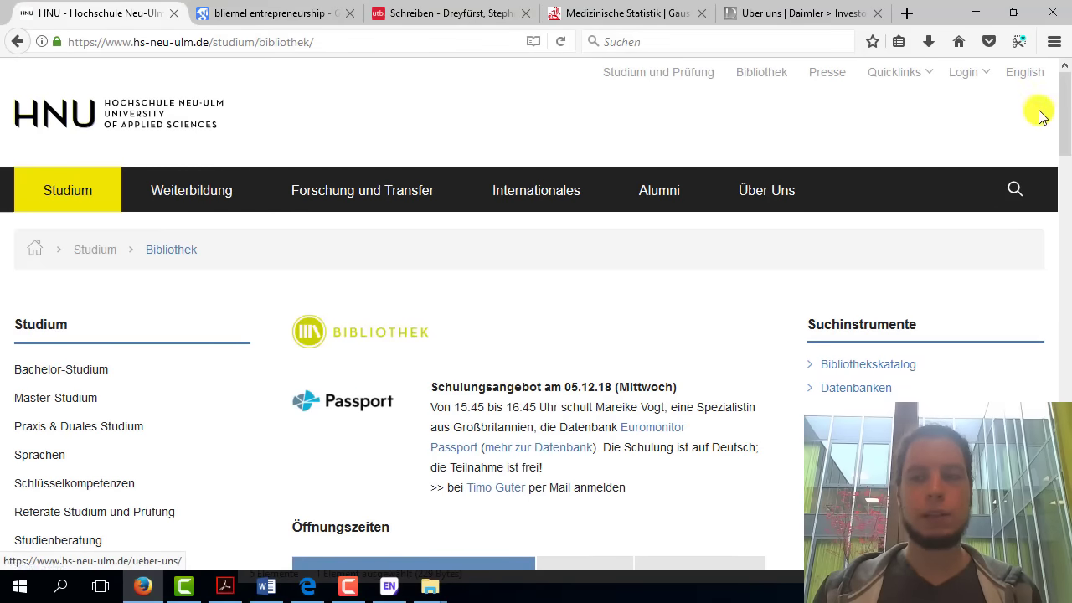
{"action": "left_click_drag", "start_coordinate": [1062, 117], "coordinate": [884, 187]}
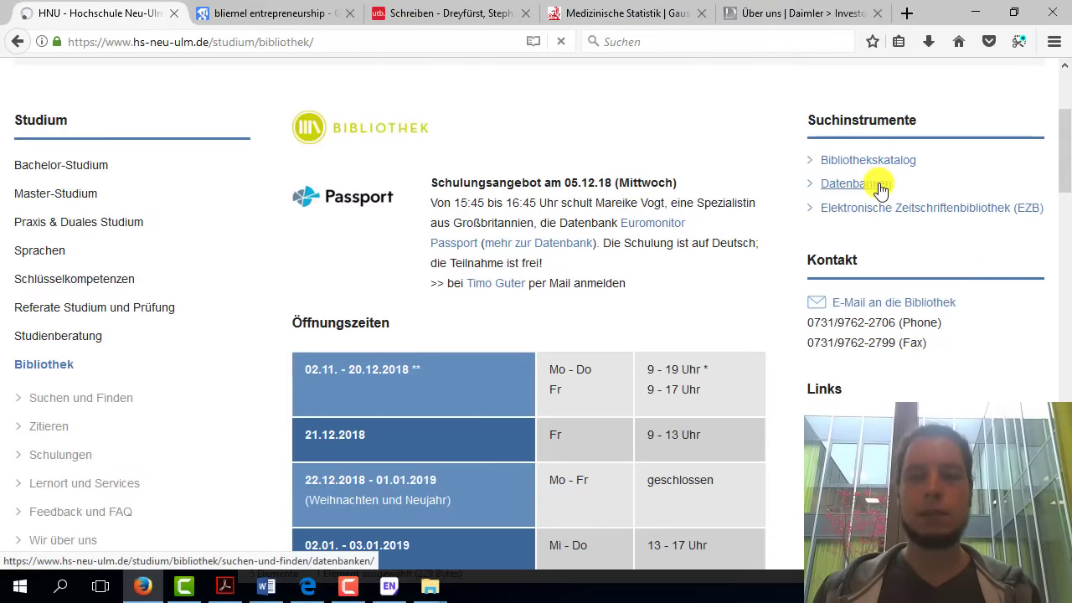
{"action": "left_click", "coordinate": [880, 189]}
{"action": "mouse_move", "coordinate": [1063, 122]}
{"action": "left_mouse_down"}
{"action": "mouse_move", "coordinate": [1054, 213]}
{"action": "mouse_move", "coordinate": [1063, 331]}
{"action": "left_mouse_up"}
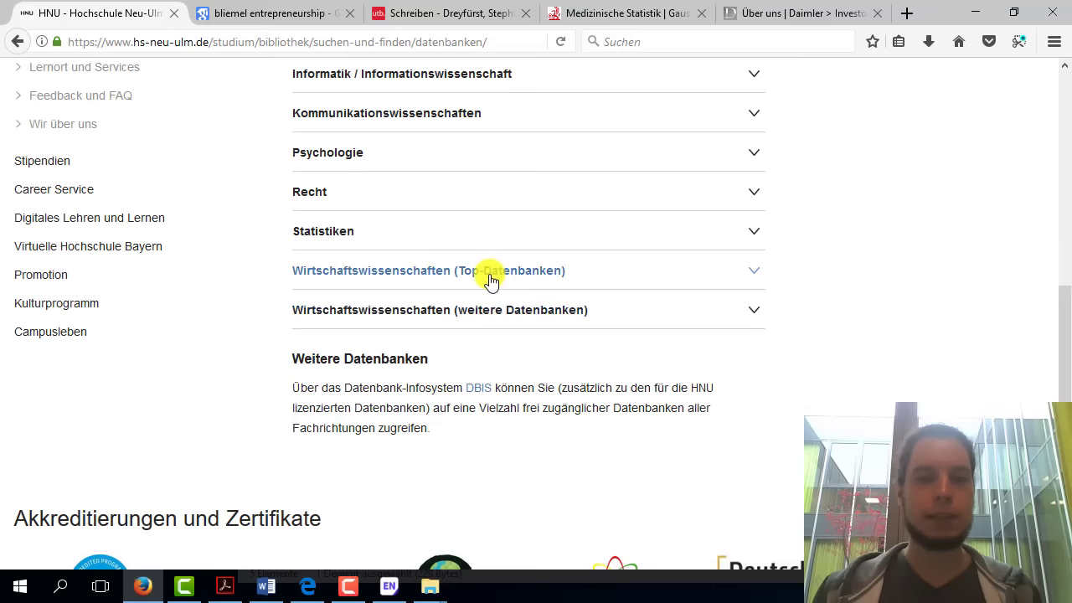
{"action": "left_click", "coordinate": [390, 272]}
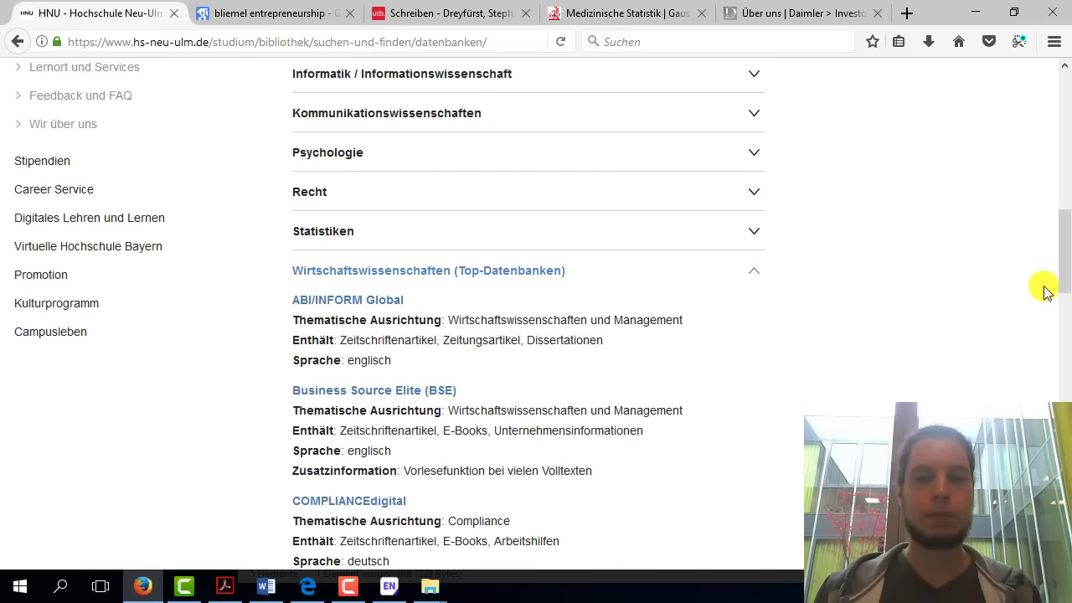
{"action": "scroll", "coordinate": [1055, 285], "scroll_direction": "down", "scroll_amount": 3}
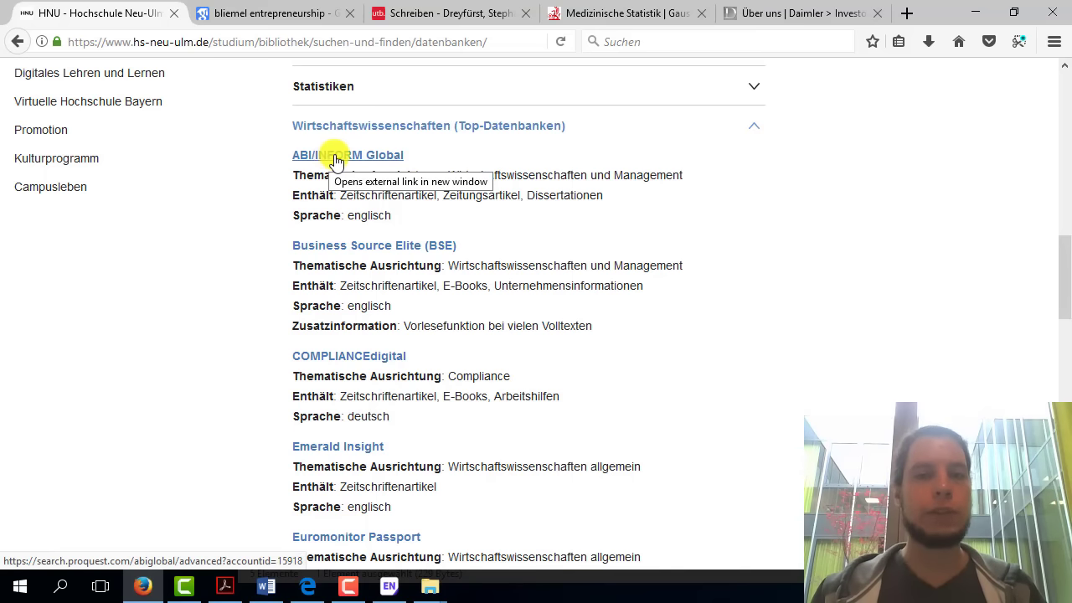
{"action": "left_click", "coordinate": [323, 159]}
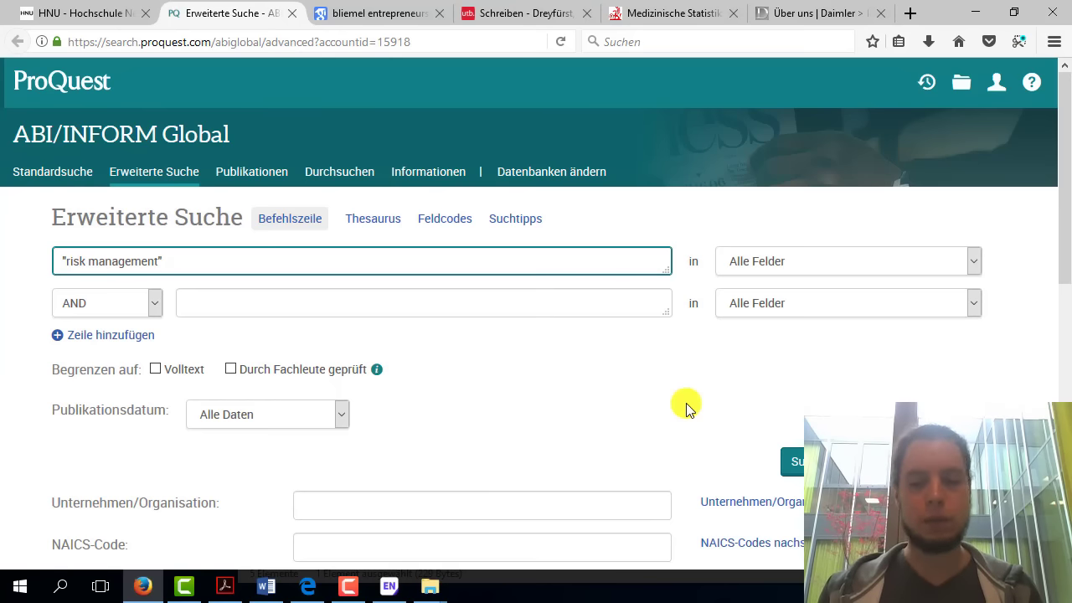
- Run the 'risk management' search and mark results 8, 9 and 10
{"action": "key", "text": "Return"}
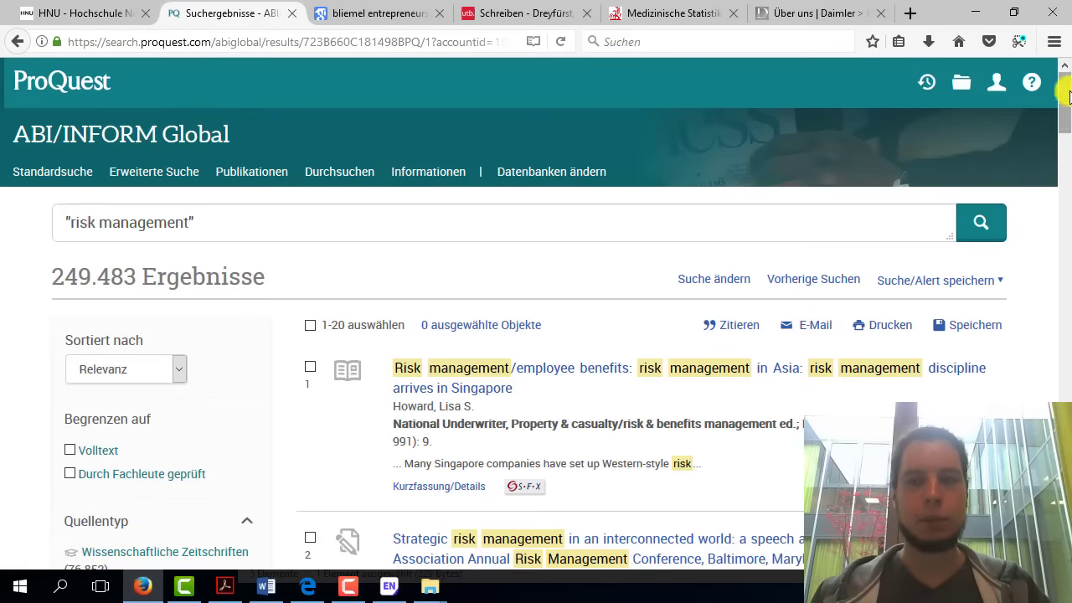
{"action": "left_click_drag", "start_coordinate": [1064, 79], "coordinate": [1064, 126]}
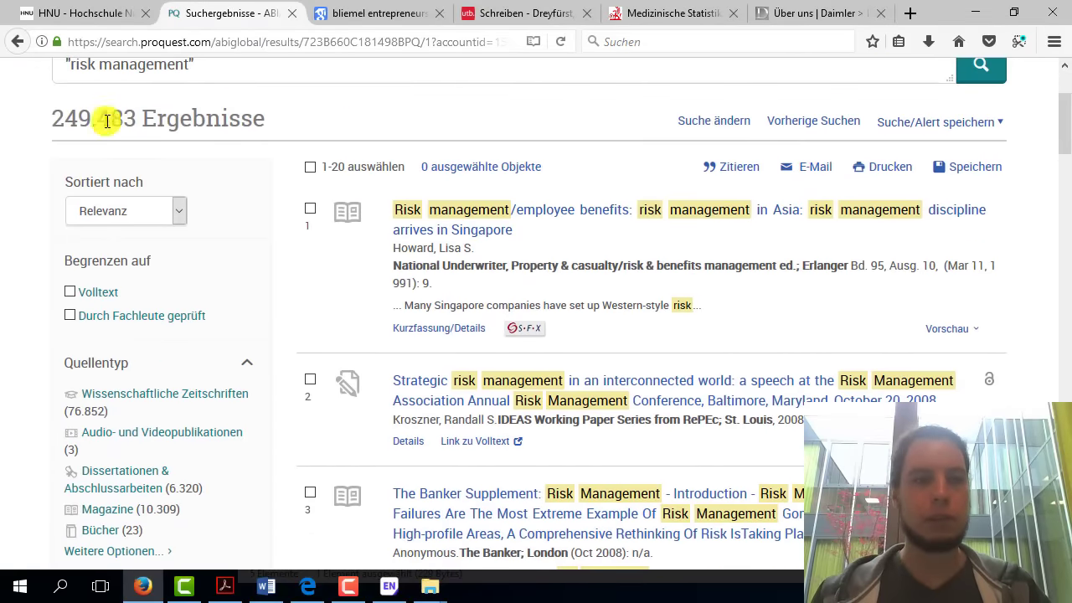
{"action": "key", "text": "ctrl+a"}
{"action": "left_click", "coordinate": [91, 118]}
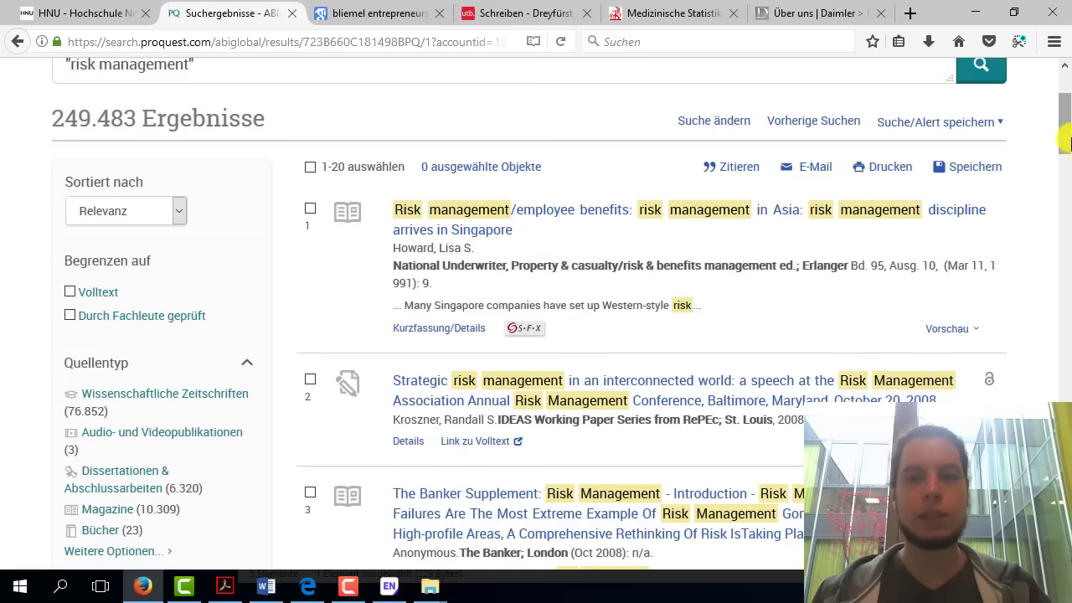
{"action": "left_click_drag", "start_coordinate": [1068, 139], "coordinate": [1065, 306]}
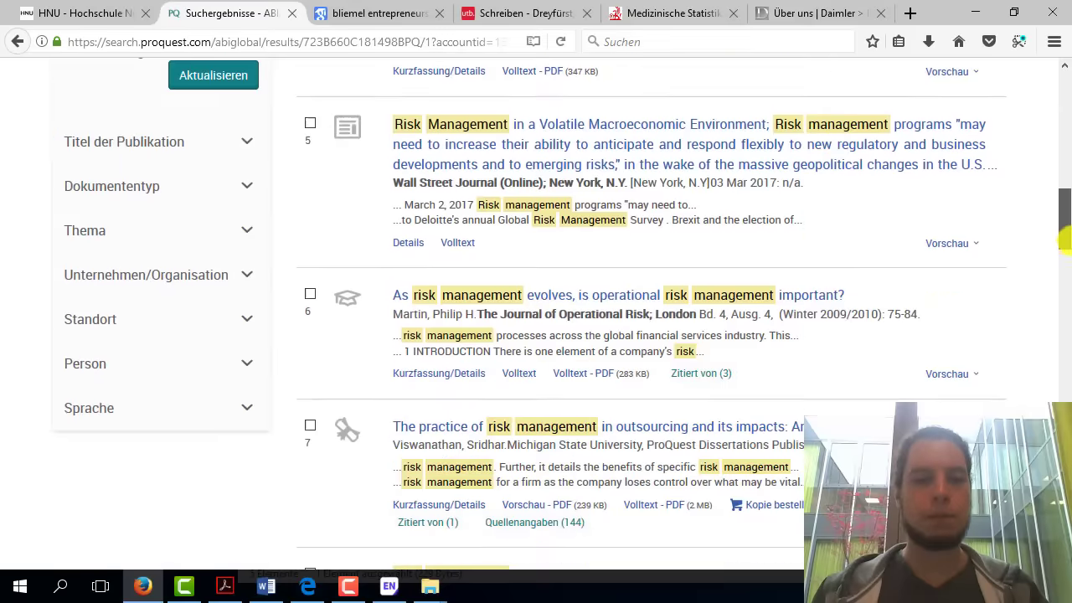
{"action": "scroll", "coordinate": [999, 227], "scroll_direction": "up", "scroll_amount": 3}
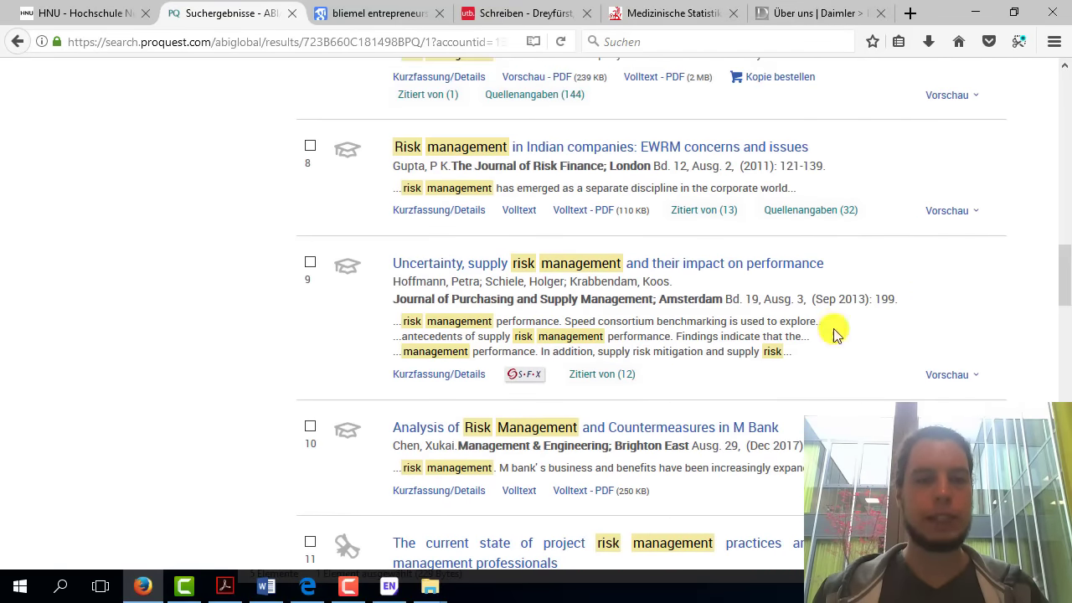
{"action": "left_click", "coordinate": [309, 426]}
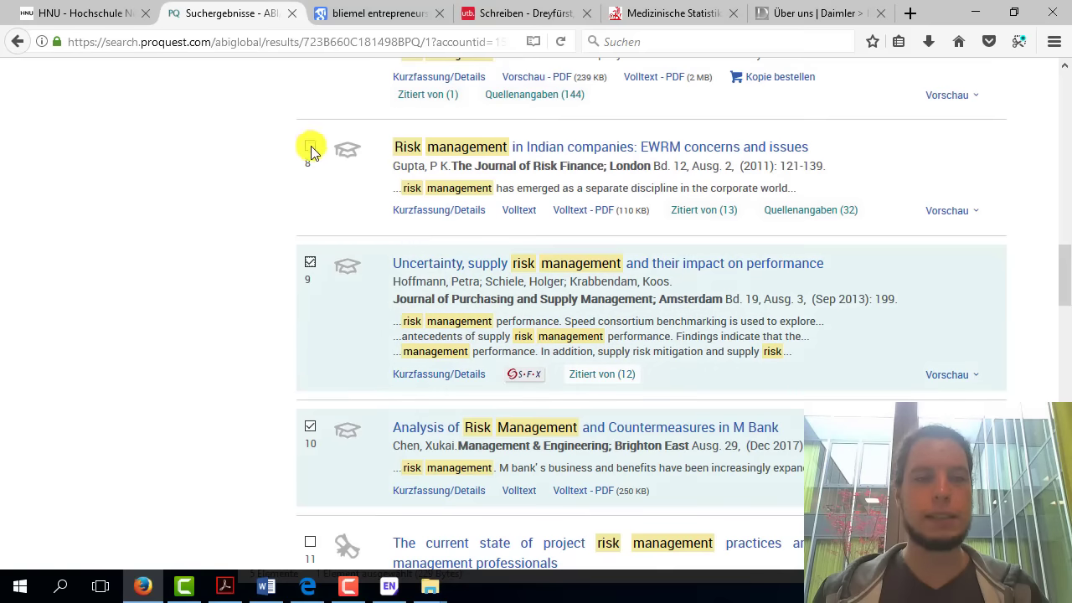
{"action": "left_click", "coordinate": [310, 146]}
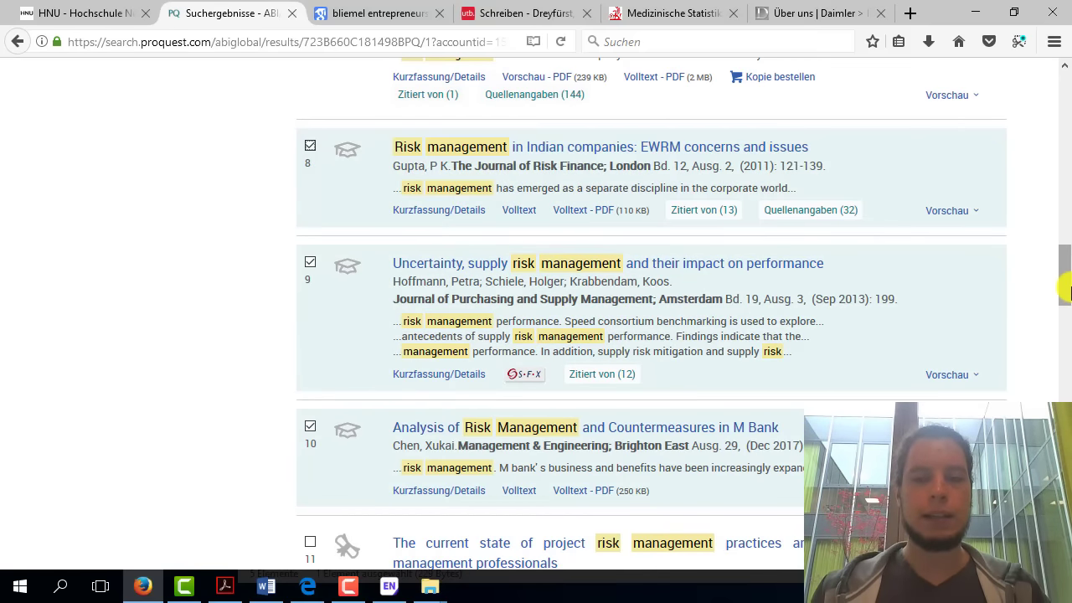
{"action": "left_click_drag", "start_coordinate": [1062, 293], "coordinate": [1060, 84]}
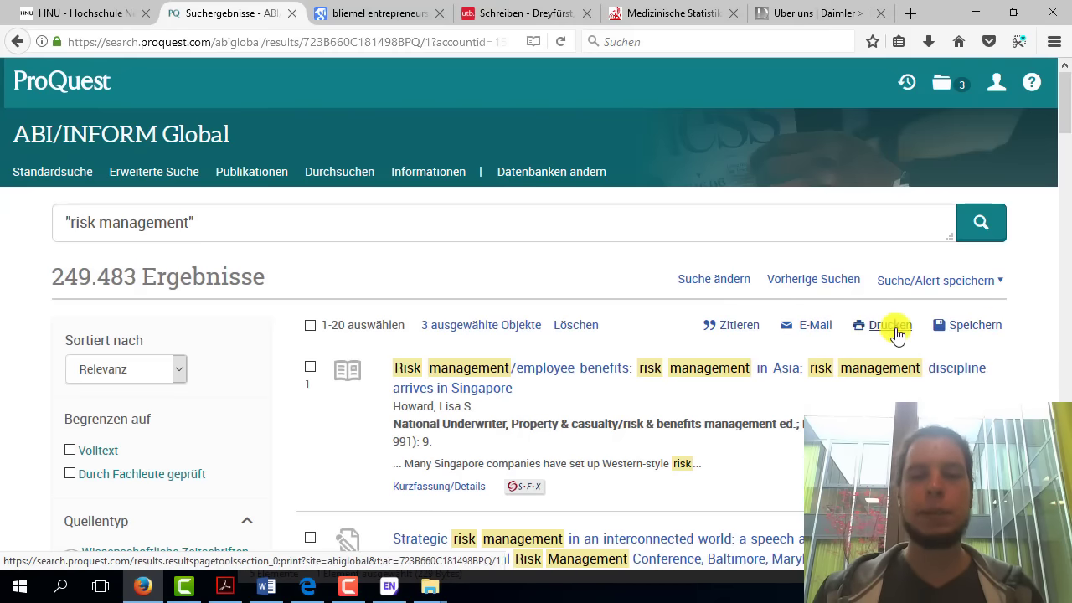
- Export the three selected ProQuest results in RIS format
{"action": "left_click", "coordinate": [965, 329]}
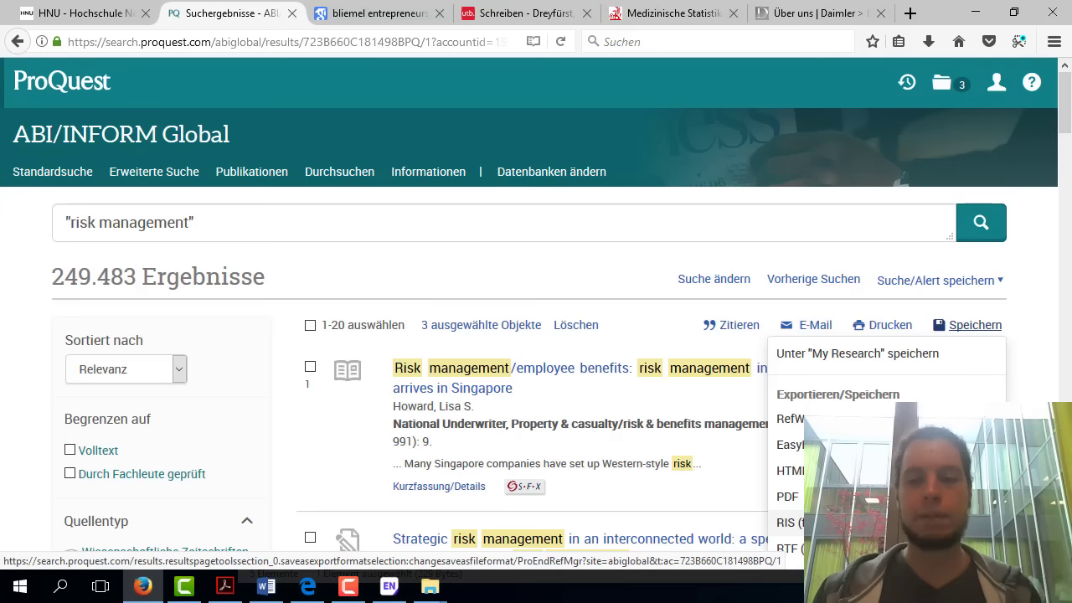
{"action": "left_click", "coordinate": [787, 523]}
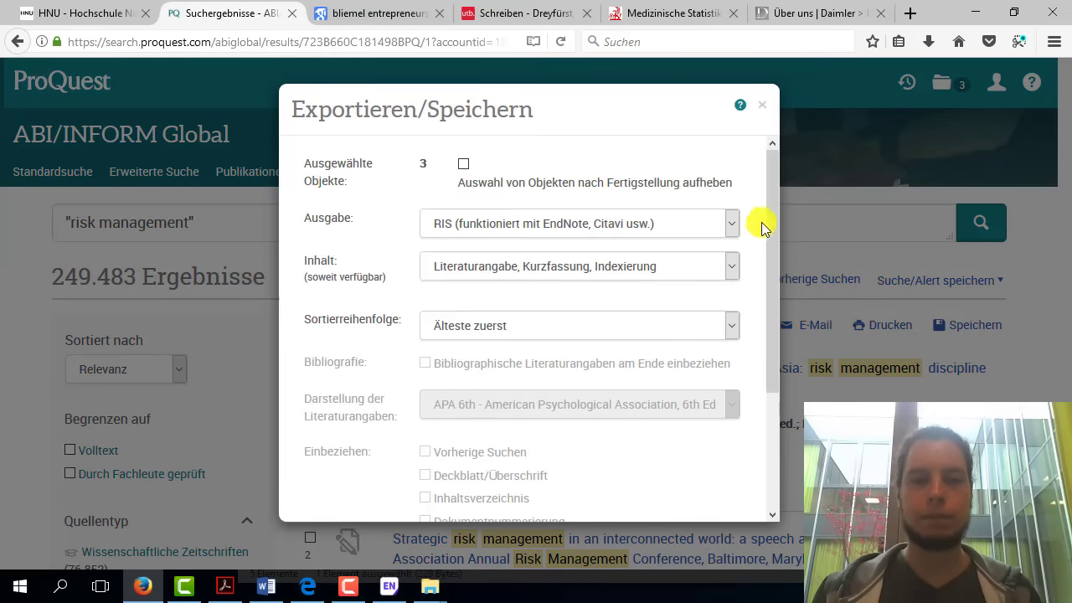
{"action": "scroll", "coordinate": [770, 252], "scroll_direction": "down", "scroll_amount": 2}
{"action": "scroll", "coordinate": [783, 286], "scroll_direction": "down", "scroll_amount": 3}
{"action": "left_click", "coordinate": [719, 510]}
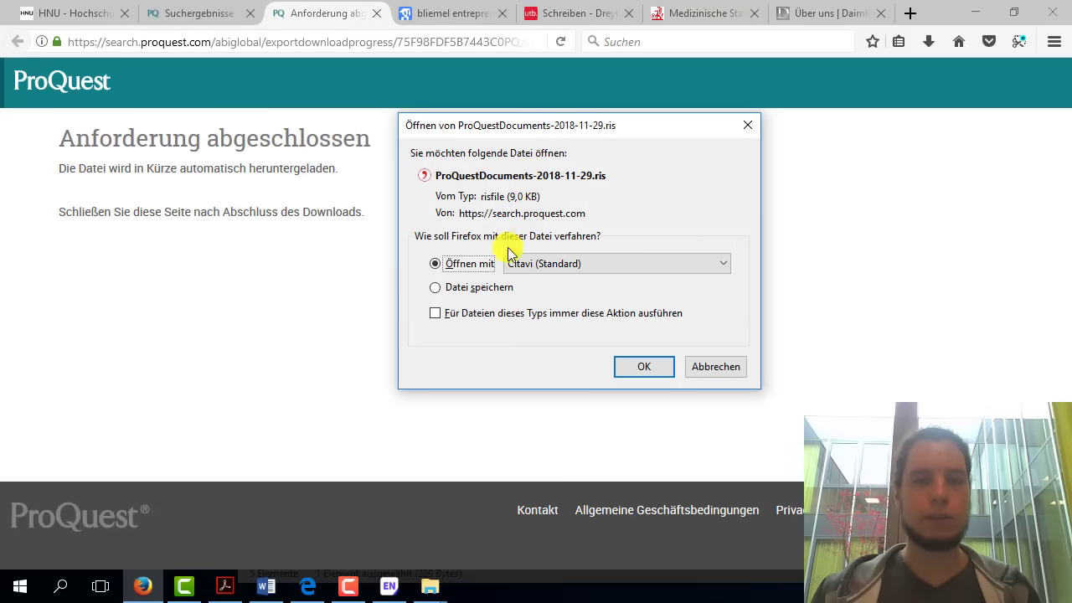
- Save ProQuestDocuments-2018-11-29.ris to the Downloads folder instead of opening it
{"action": "left_click", "coordinate": [458, 290]}
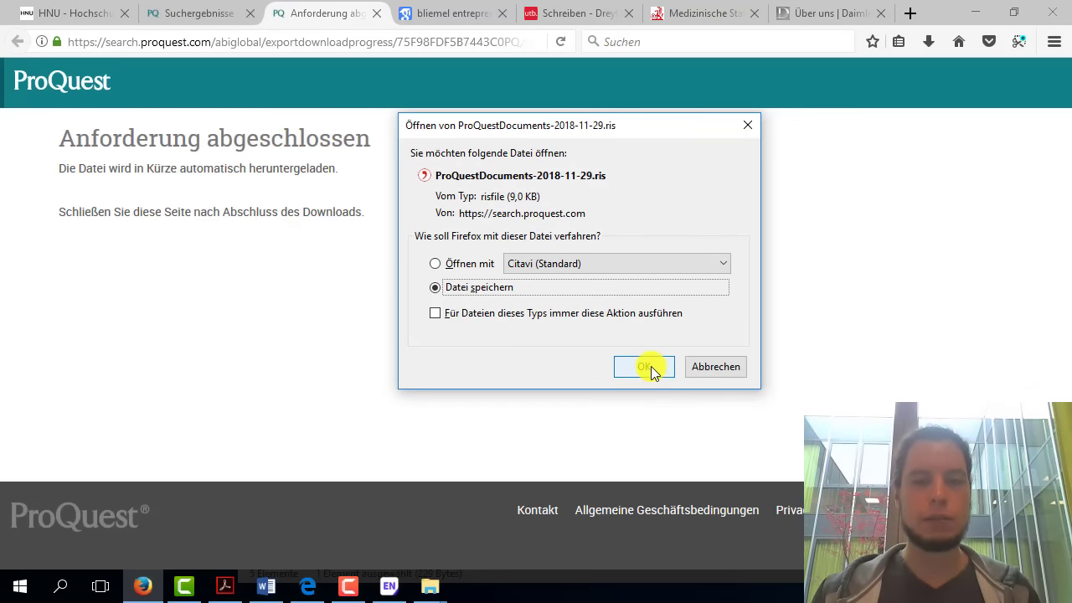
{"action": "left_click", "coordinate": [650, 365]}
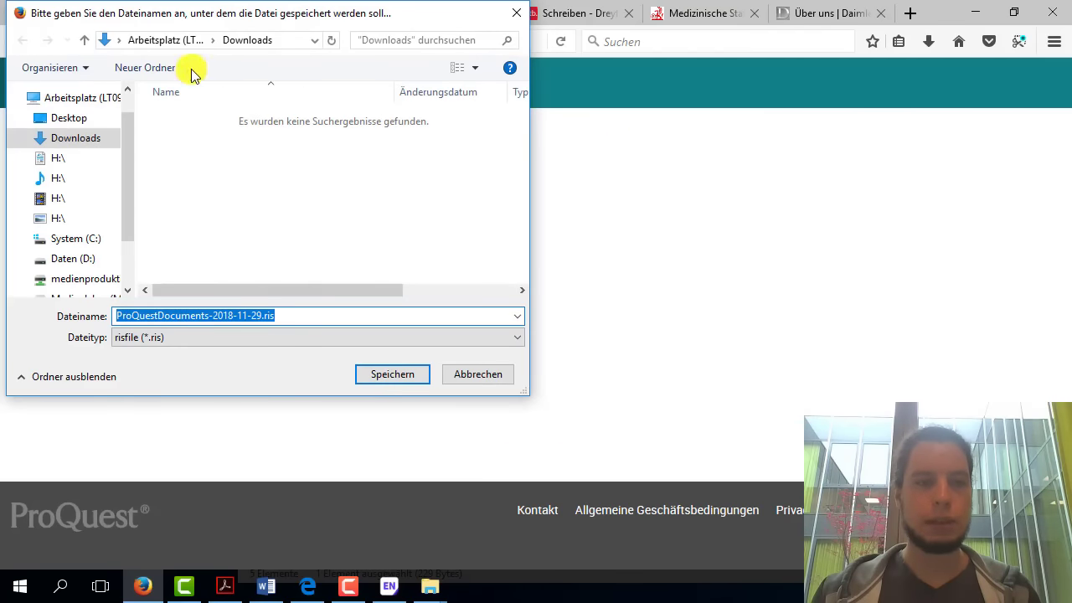
{"action": "left_click", "coordinate": [392, 377]}
{"action": "mouse_move", "coordinate": [429, 586]}
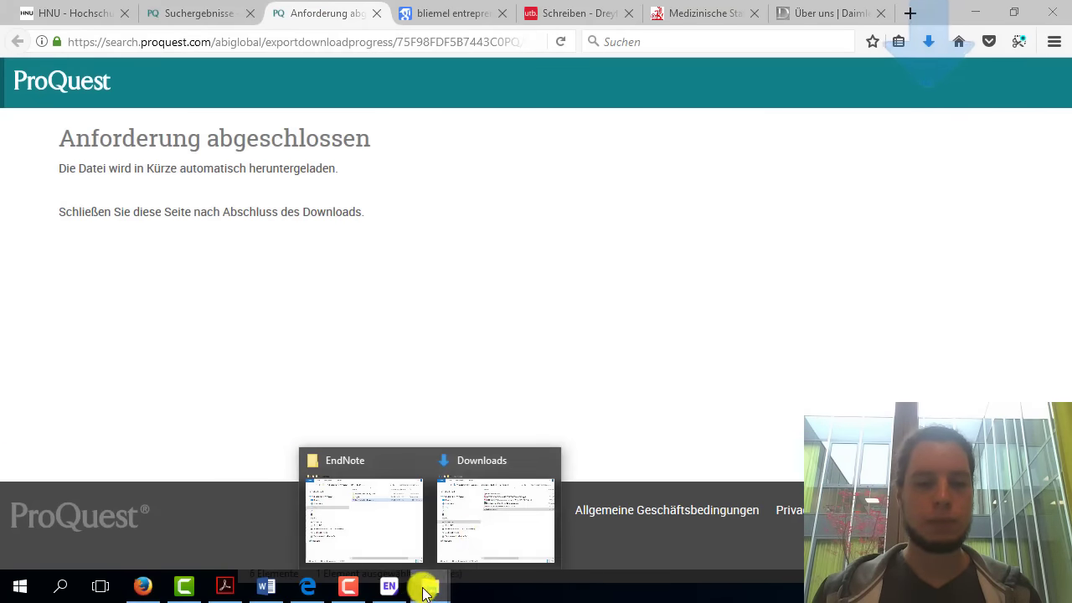
- Open ProQuestDocuments-2018-11-29.ris from File Explorer with EndNote X9, always using that app
{"action": "left_click", "coordinate": [484, 520]}
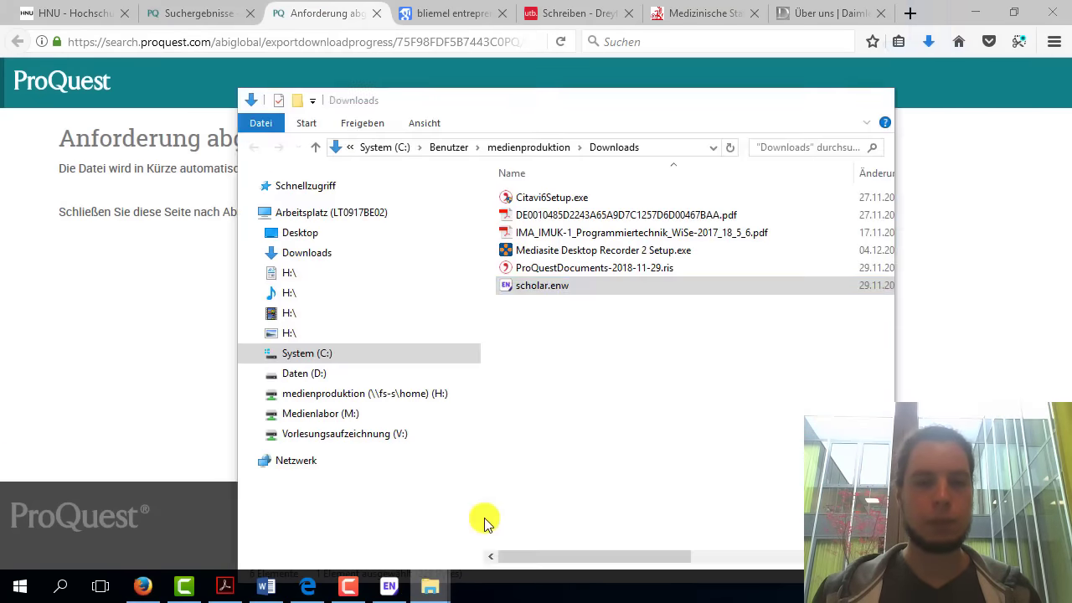
{"action": "left_click", "coordinate": [542, 268]}
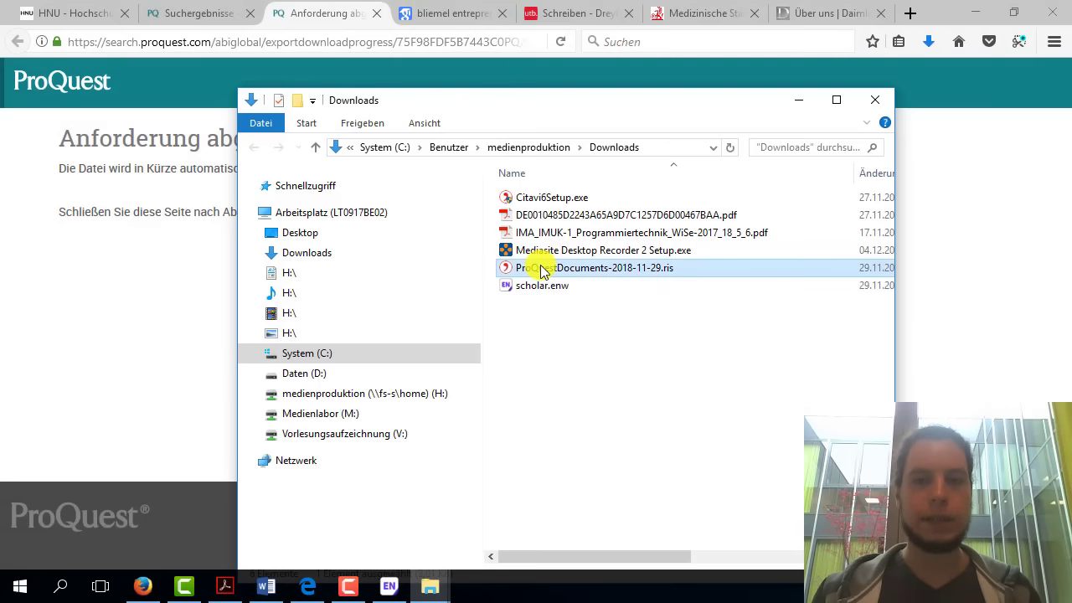
{"action": "right_click", "coordinate": [541, 269]}
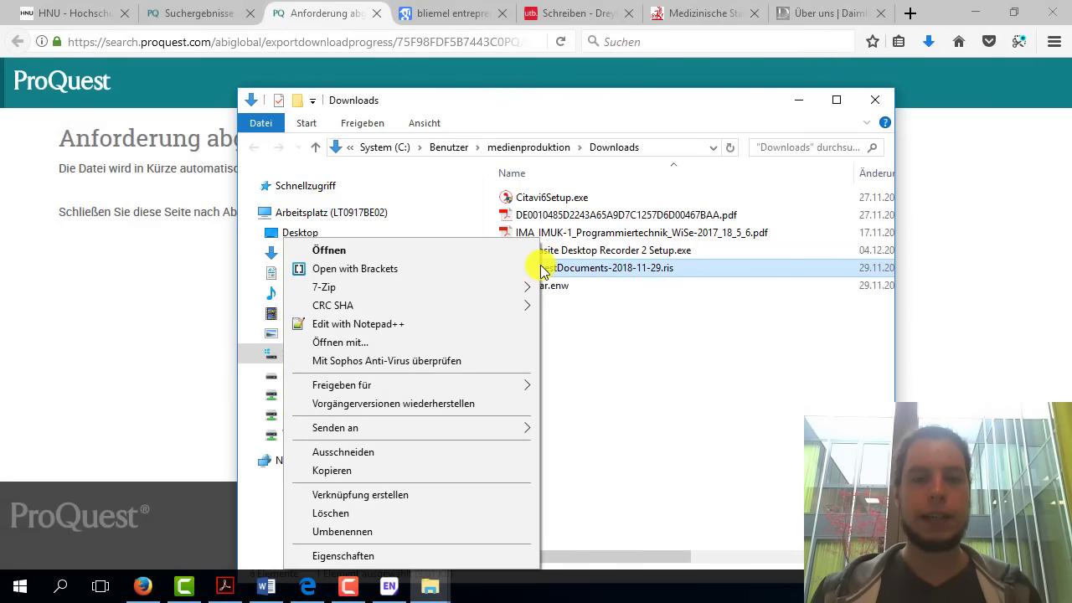
{"action": "left_click", "coordinate": [473, 350]}
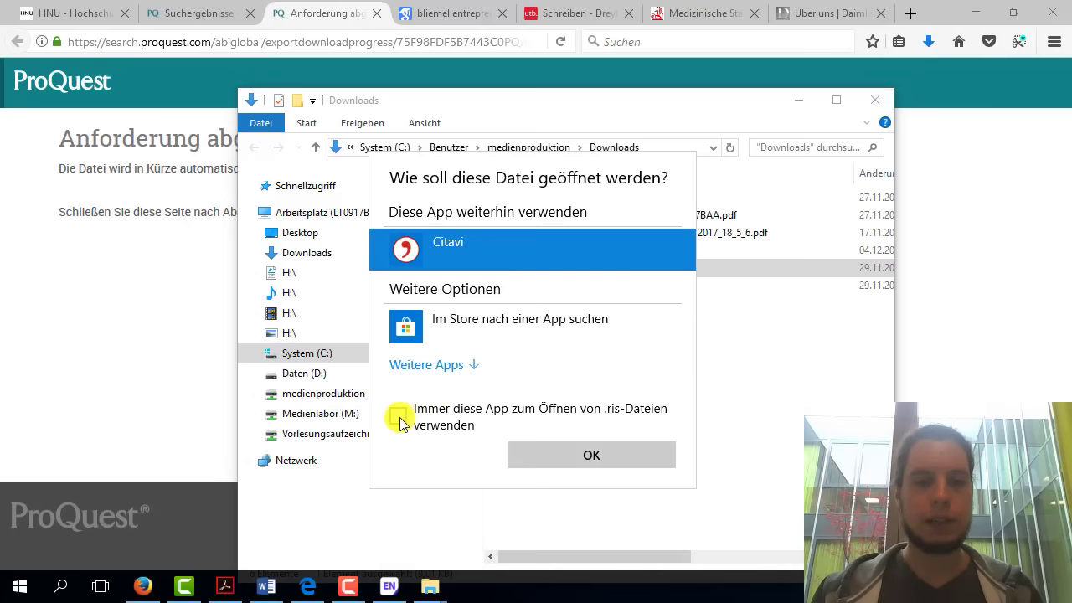
{"action": "left_click", "coordinate": [472, 366]}
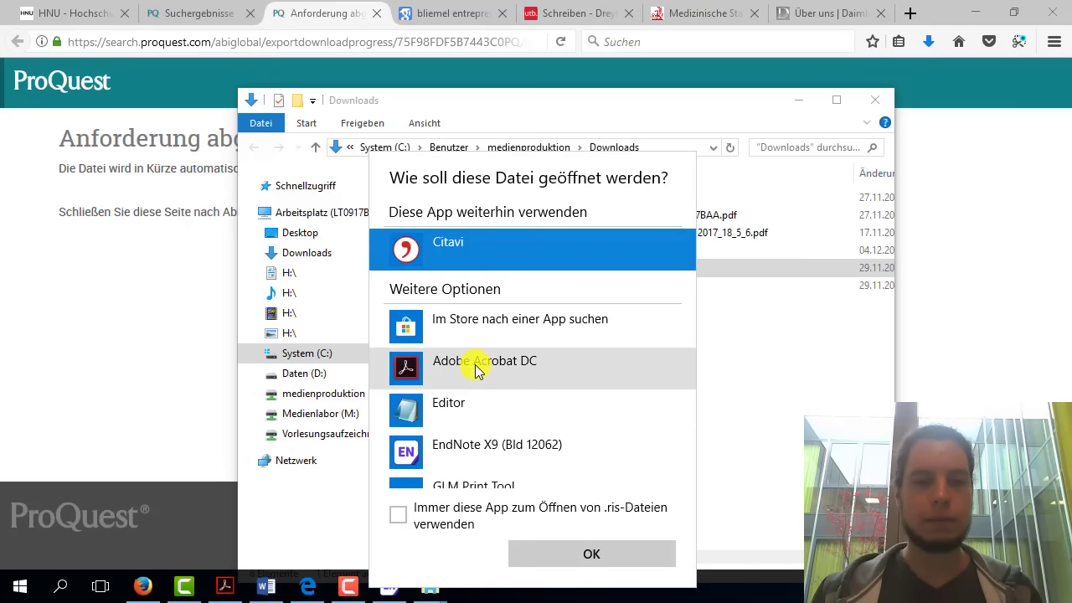
{"action": "left_click", "coordinate": [469, 444]}
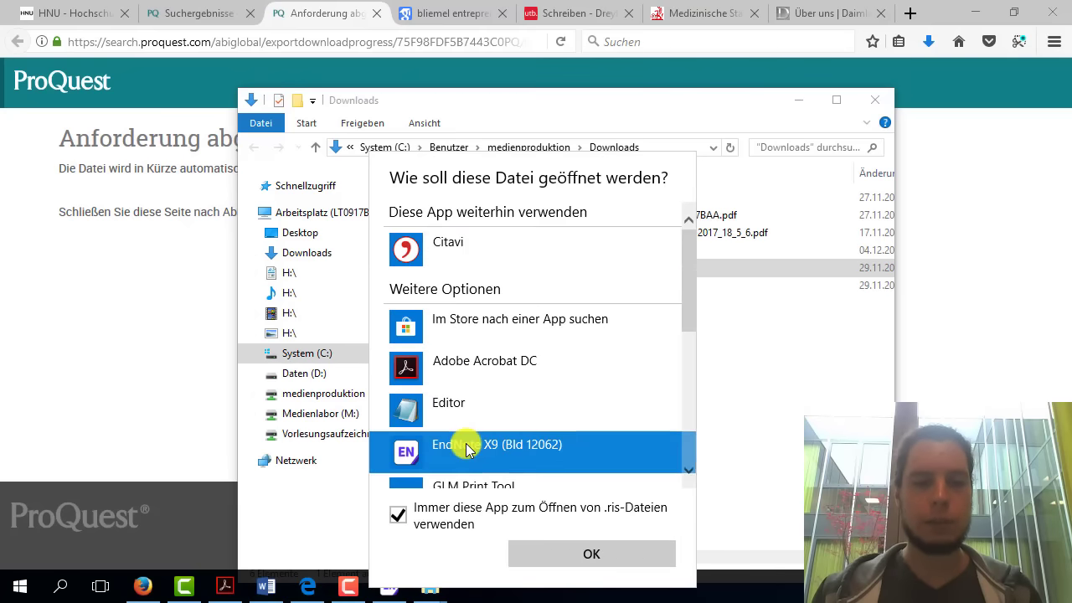
{"action": "left_click", "coordinate": [591, 553]}
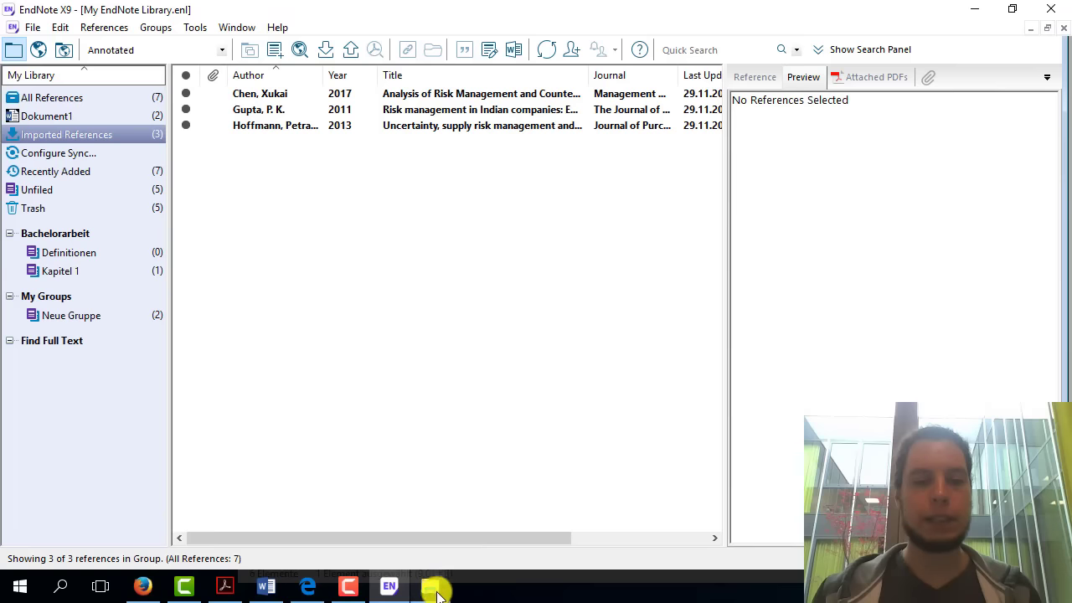
{"action": "mouse_move", "coordinate": [429, 586]}
{"action": "left_click", "coordinate": [494, 503]}
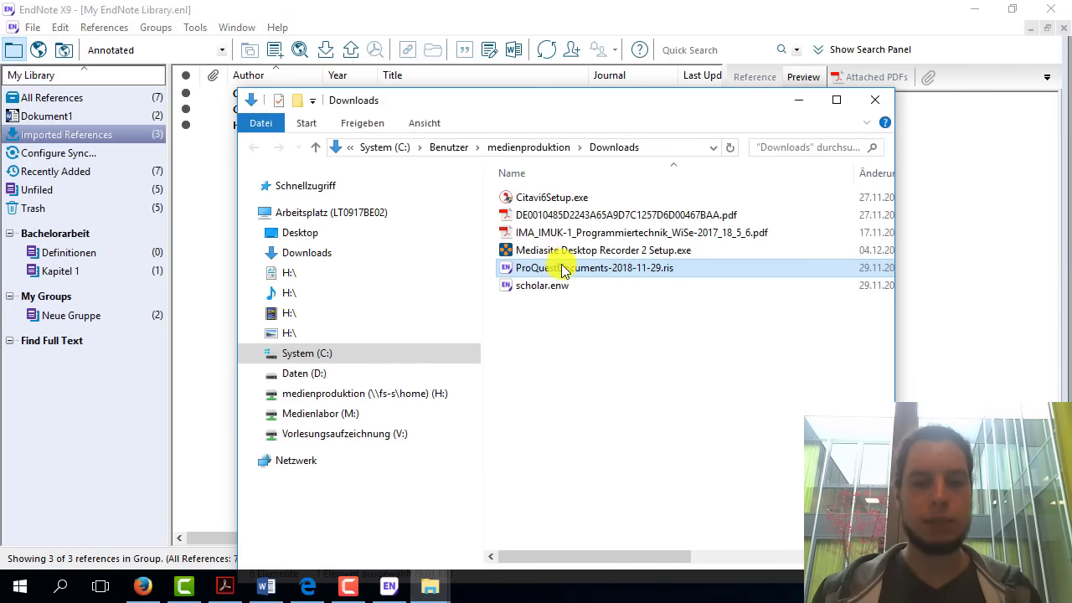
{"action": "left_click_drag", "start_coordinate": [562, 268], "coordinate": [385, 593]}
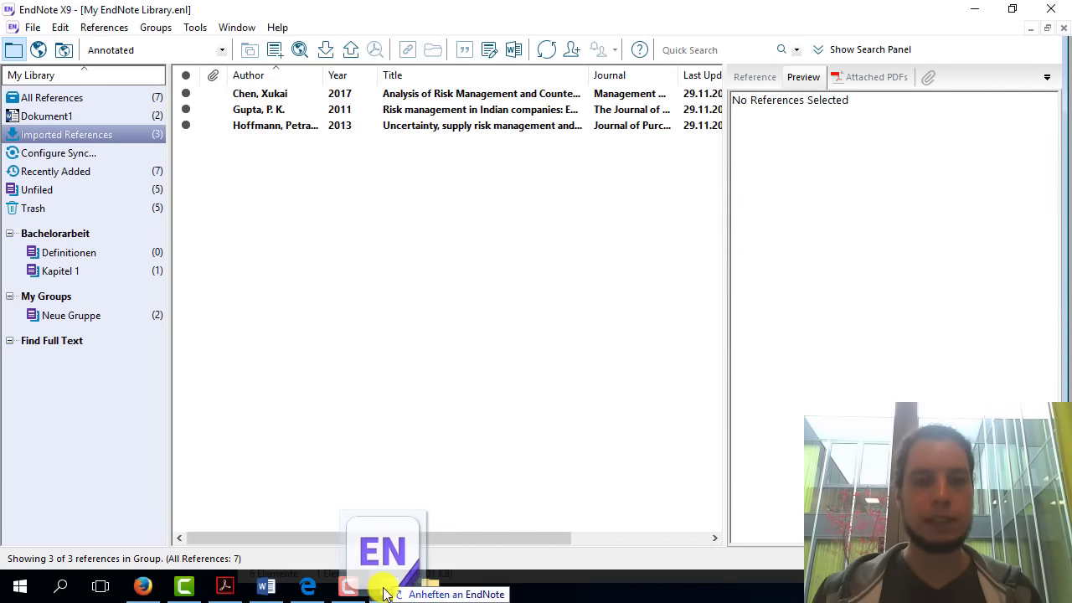
{"action": "mouse_move", "coordinate": [386, 593]}
{"action": "left_mouse_down"}
{"action": "mouse_move", "coordinate": [429, 592]}
{"action": "mouse_move", "coordinate": [566, 342]}
{"action": "mouse_move", "coordinate": [787, 92]}
{"action": "left_mouse_up"}
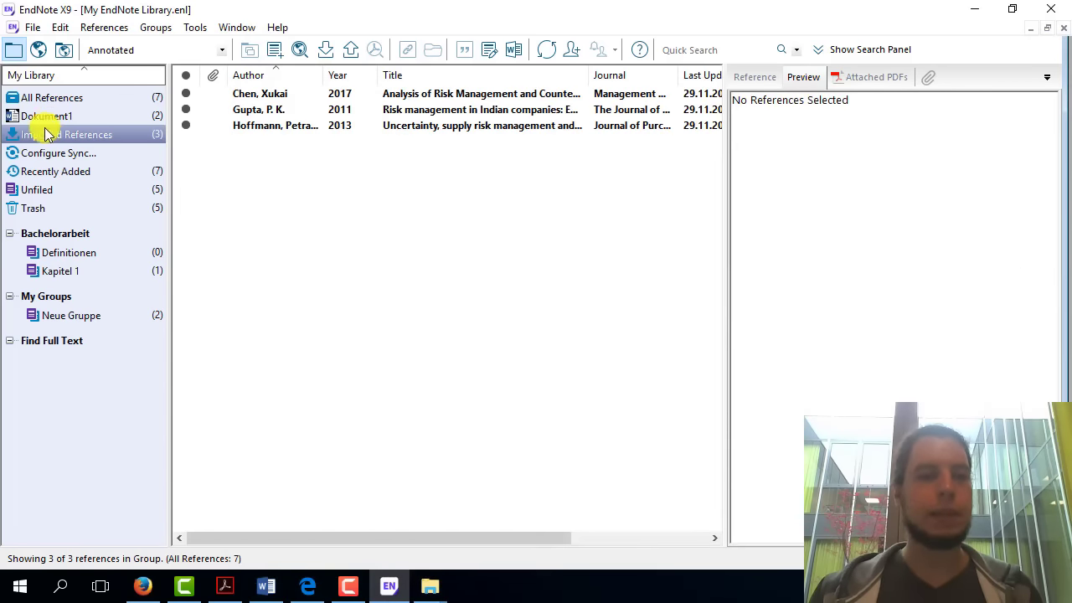
{"action": "left_click", "coordinate": [385, 125]}
{"action": "left_click", "coordinate": [394, 109]}
{"action": "left_click", "coordinate": [411, 93]}
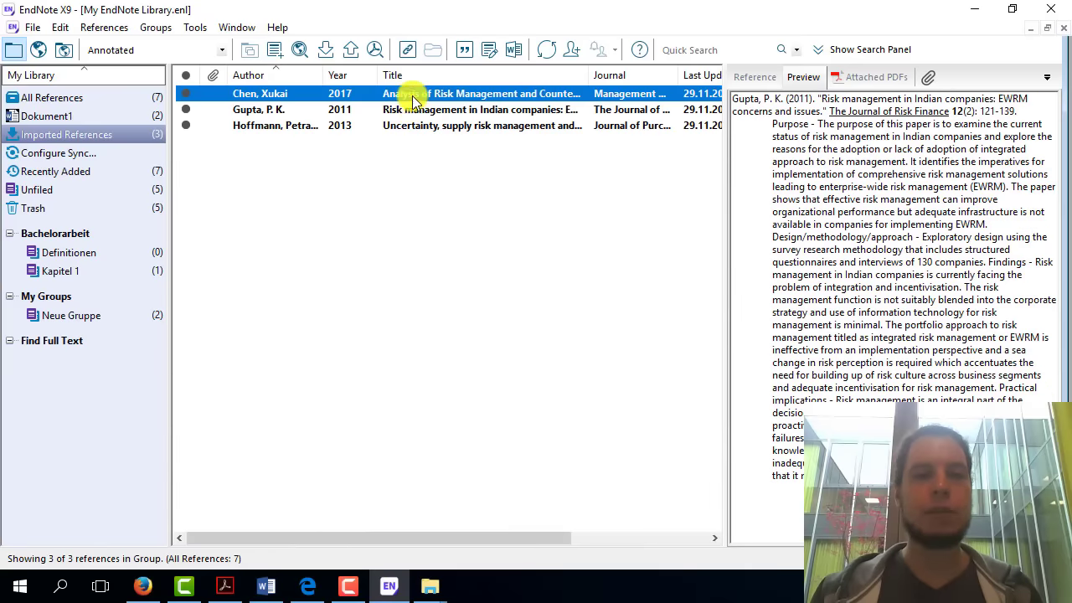
{"action": "left_click", "coordinate": [413, 109]}
{"action": "left_click", "coordinate": [414, 126]}
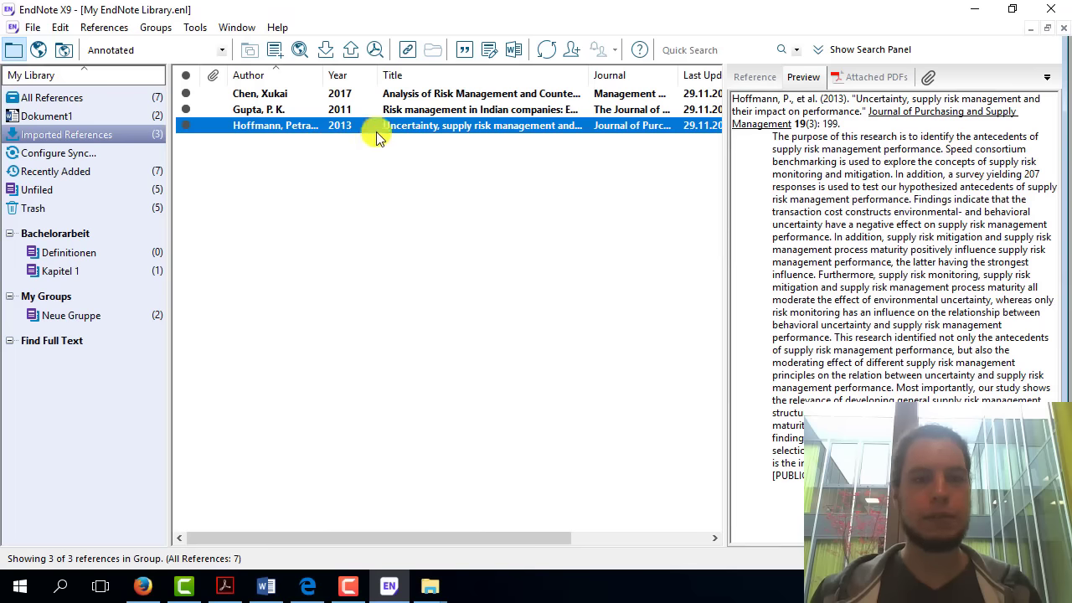
{"action": "left_click", "coordinate": [445, 95]}
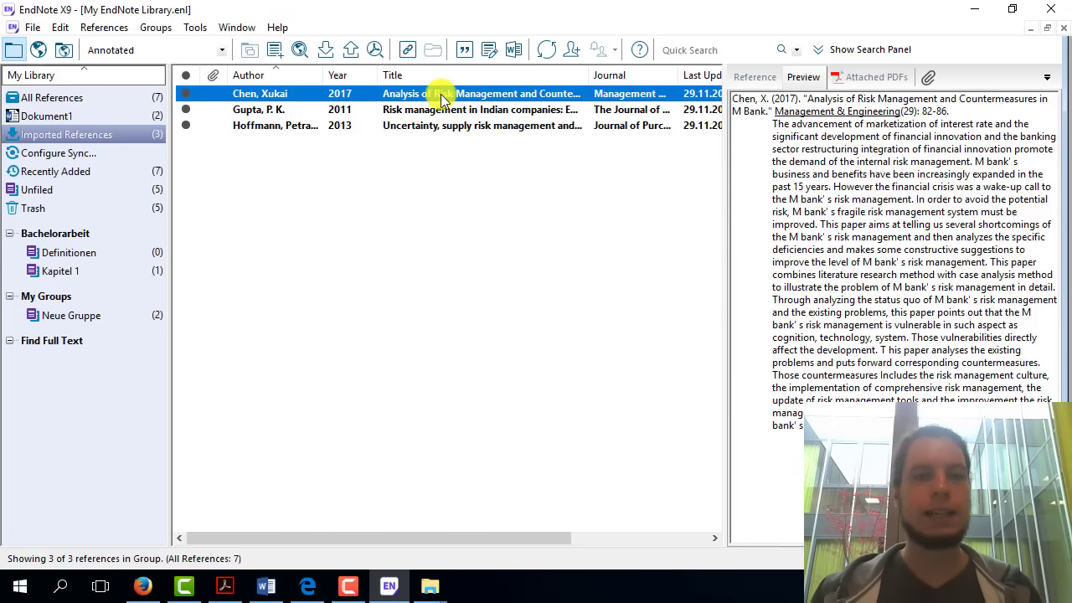
{"action": "double_click", "coordinate": [443, 94]}
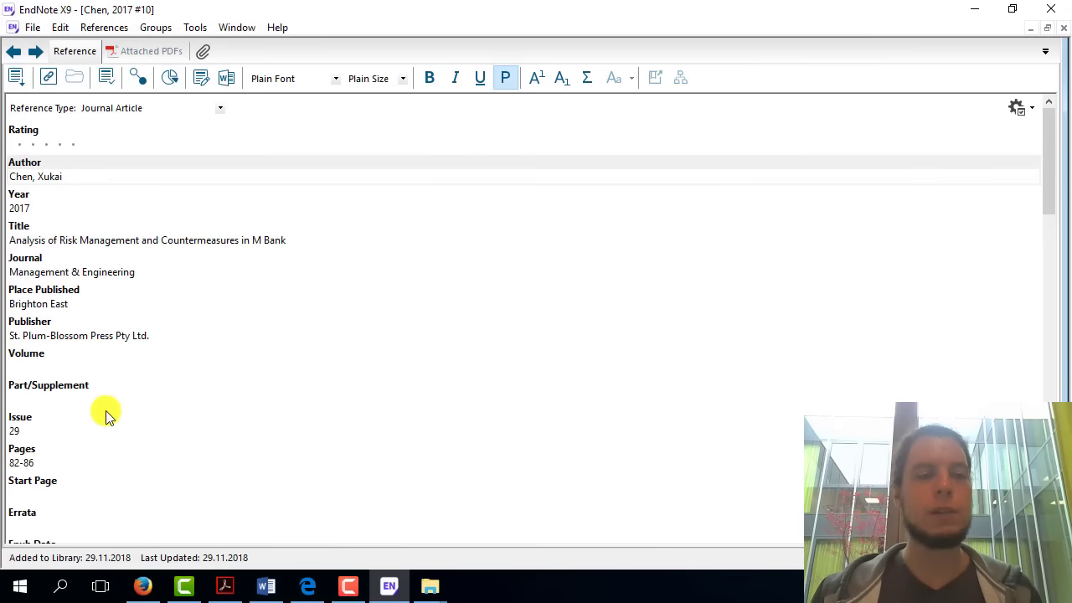
{"action": "scroll", "coordinate": [346, 335], "scroll_direction": "down", "scroll_amount": 3}
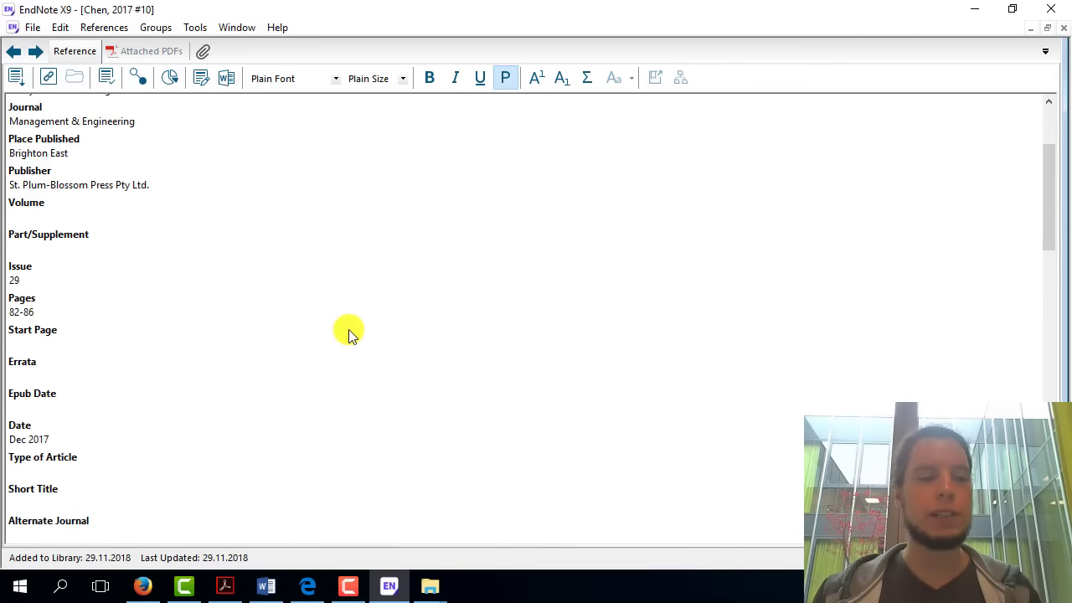
{"action": "scroll", "coordinate": [239, 340], "scroll_direction": "down", "scroll_amount": 4}
{"action": "scroll", "coordinate": [231, 320], "scroll_direction": "down", "scroll_amount": 7}
{"action": "scroll", "coordinate": [228, 316], "scroll_direction": "down", "scroll_amount": 3}
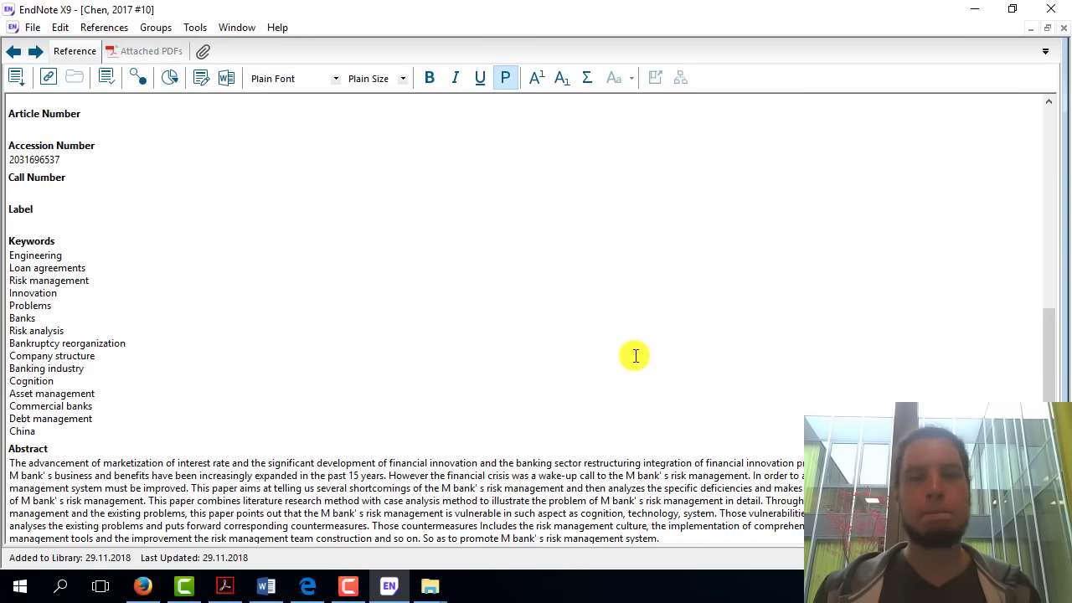
{"action": "left_click", "coordinate": [1063, 29]}
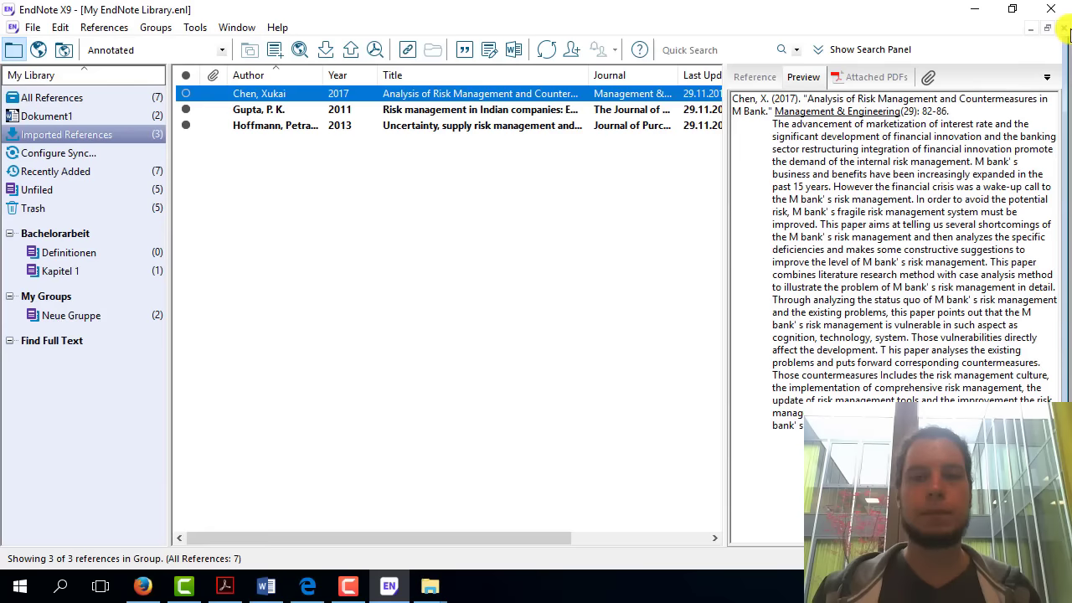
{"action": "left_click", "coordinate": [262, 115]}
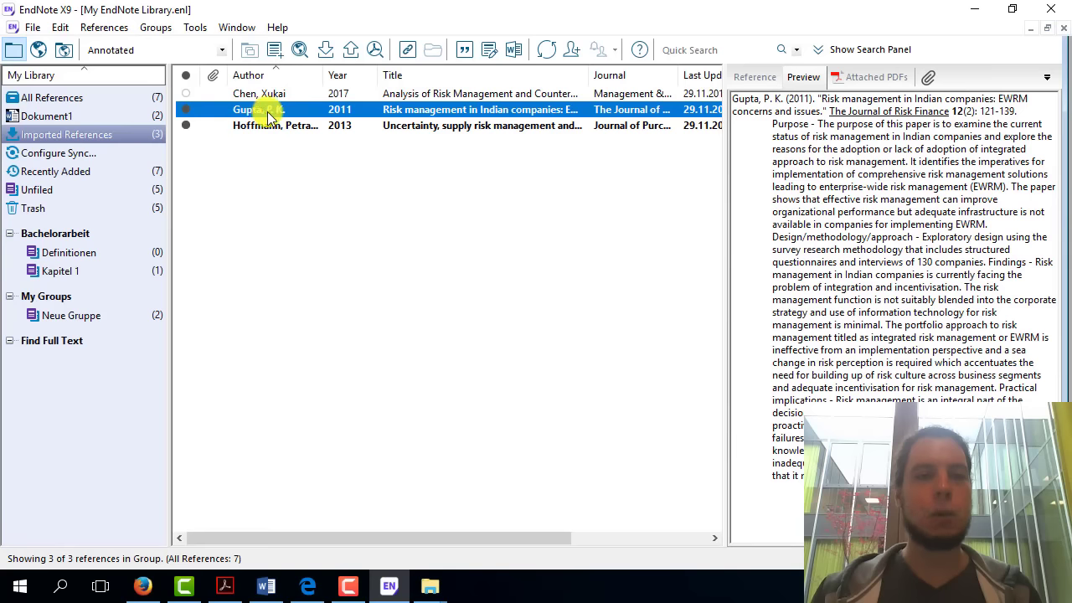
{"action": "double_click", "coordinate": [279, 115]}
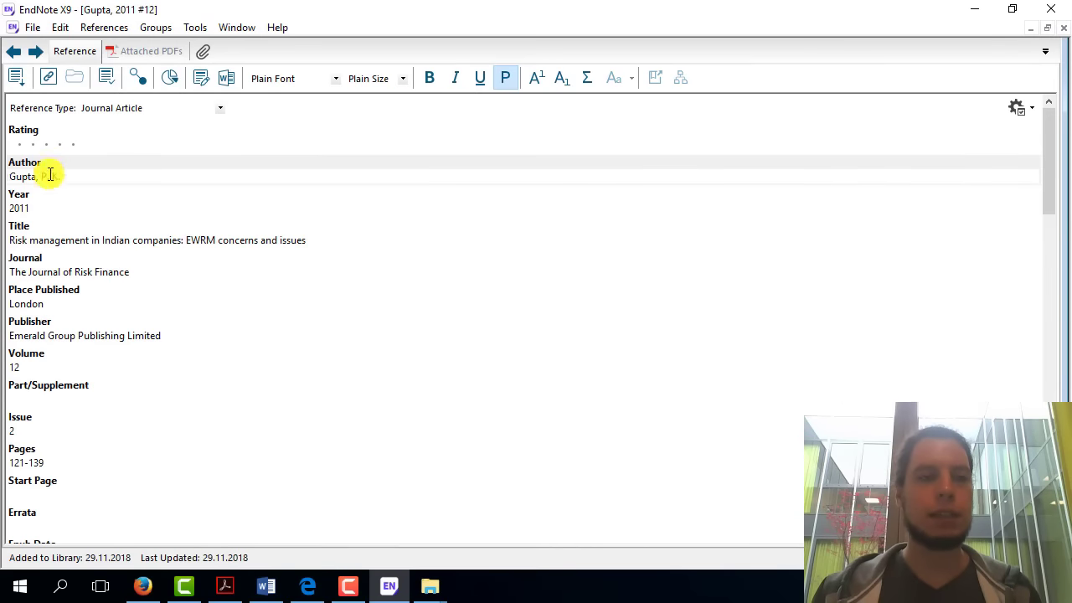
{"action": "left_click_drag", "start_coordinate": [41, 176], "coordinate": [102, 179]}
{"action": "left_click", "coordinate": [92, 184]}
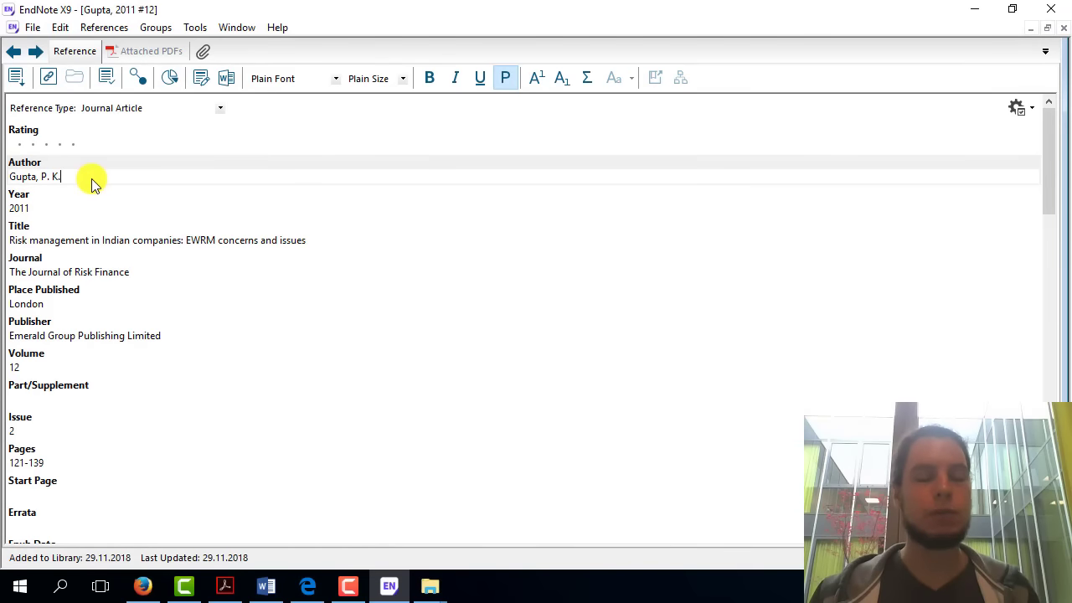
{"action": "mouse_move", "coordinate": [89, 177]}
{"action": "left_mouse_down"}
{"action": "mouse_move", "coordinate": [59, 176]}
{"action": "mouse_move", "coordinate": [84, 178]}
{"action": "left_mouse_up"}
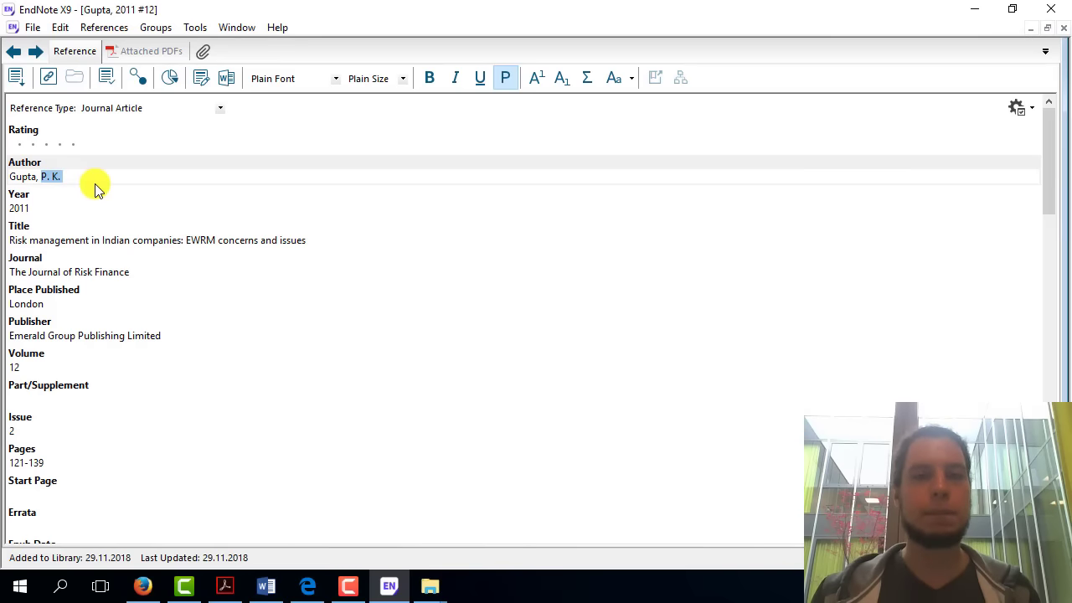
{"action": "left_click", "coordinate": [106, 108]}
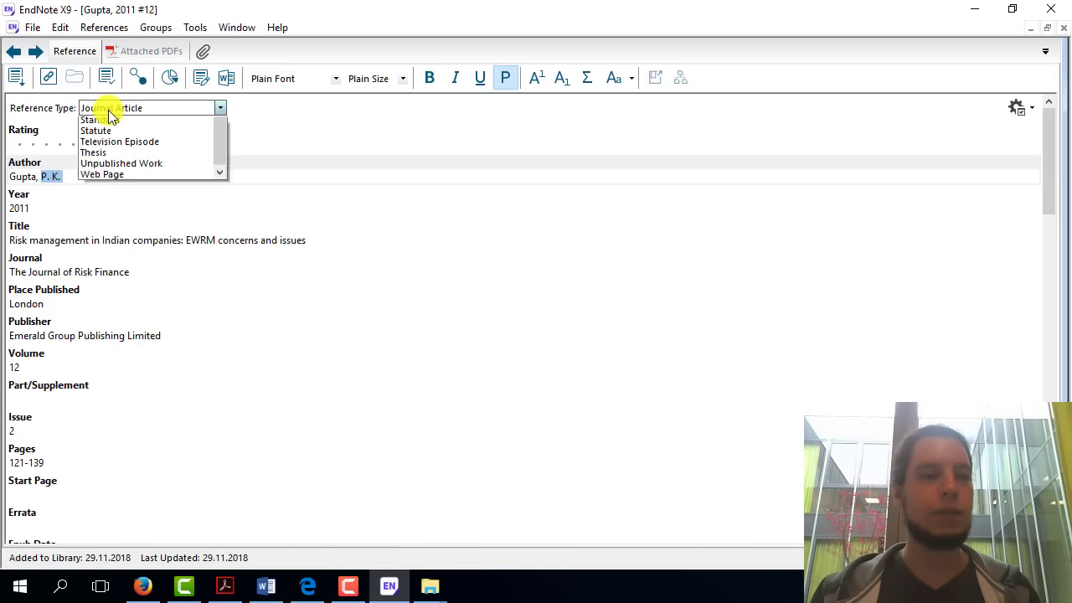
{"action": "left_click", "coordinate": [105, 108]}
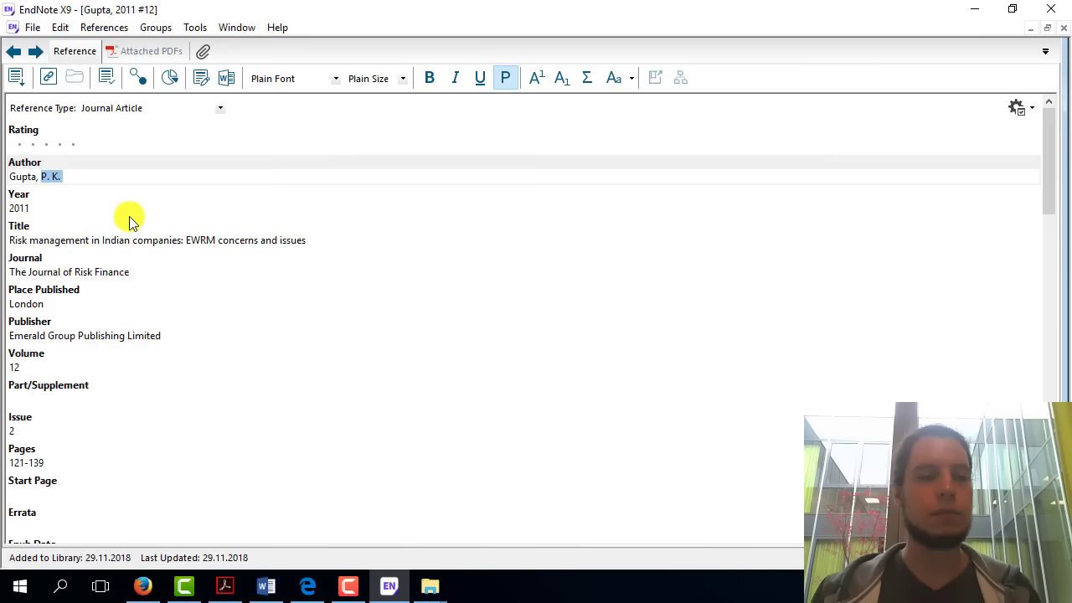
{"action": "left_click", "coordinate": [1064, 29]}
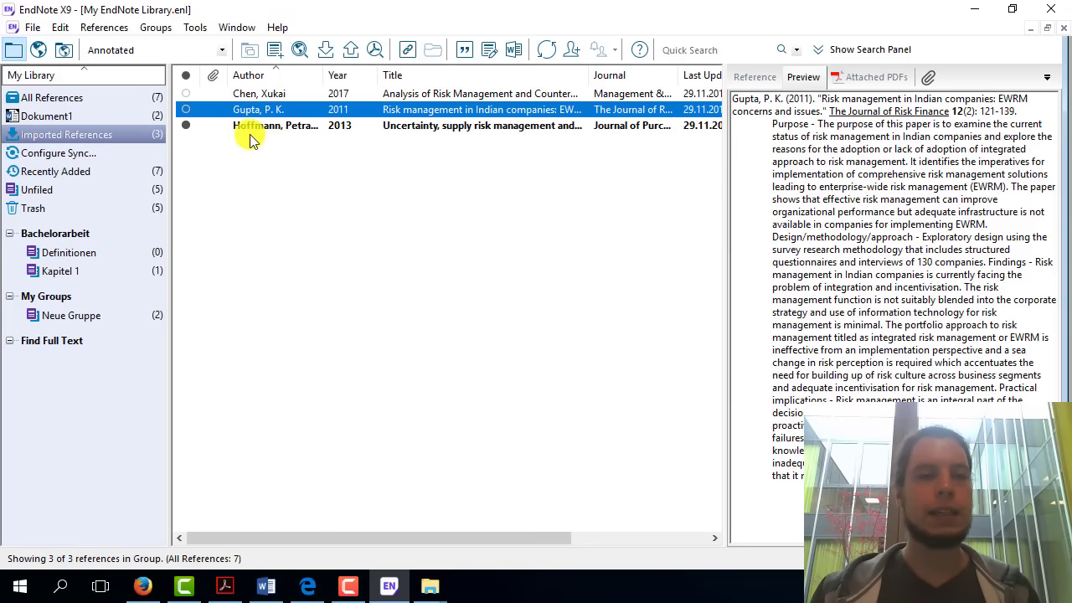
- Show all 7 references and mark the new Gupta and Hoffmann references as read
{"action": "left_click", "coordinate": [50, 98]}
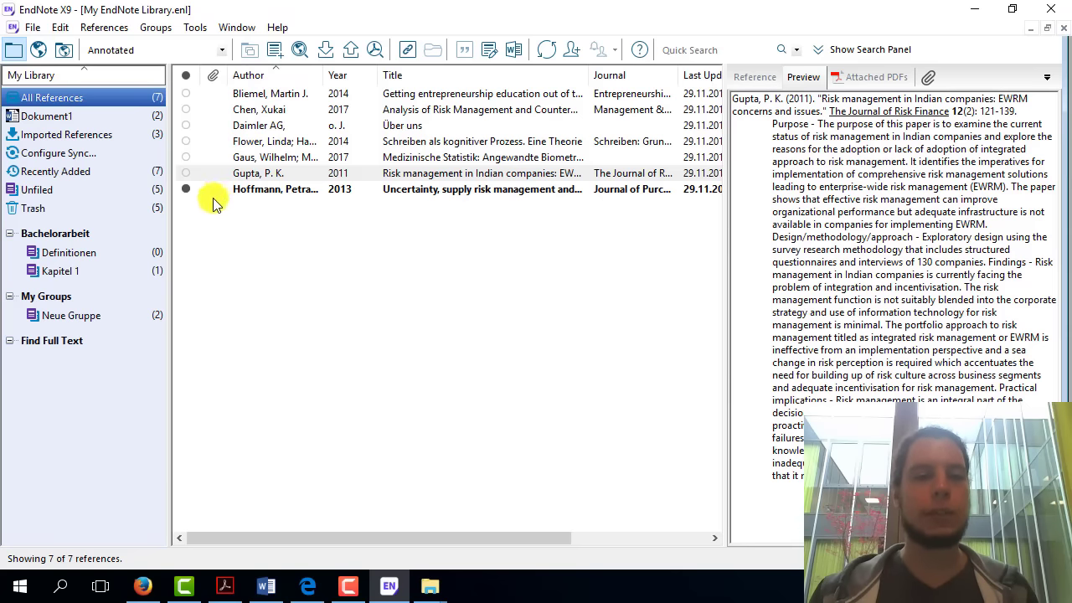
{"action": "left_click", "coordinate": [185, 174]}
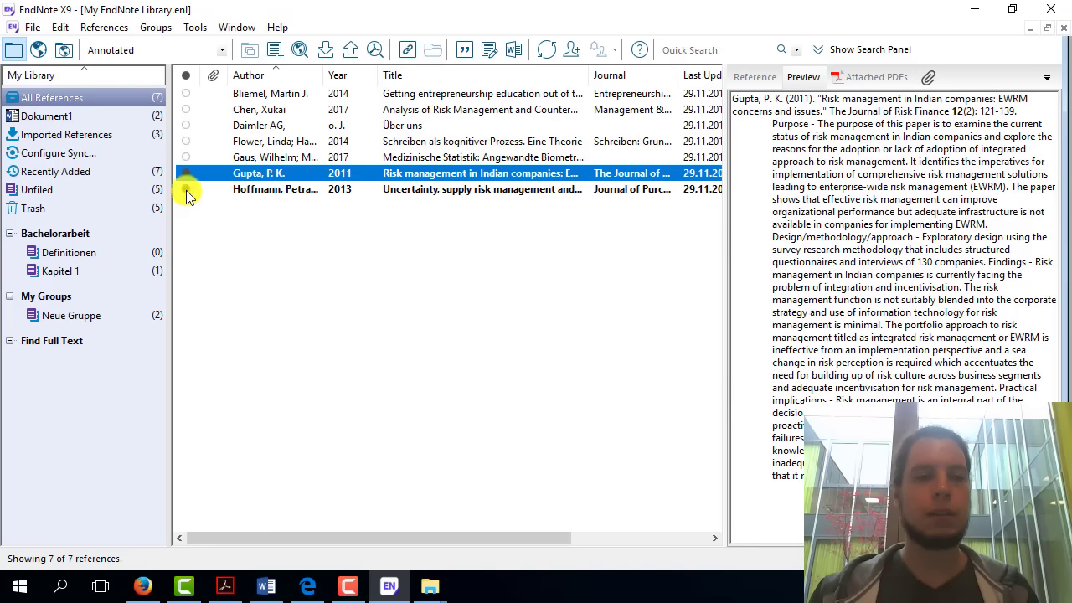
{"action": "key", "text": "Up"}
{"action": "key", "text": "Up"}
{"action": "left_click", "coordinate": [279, 178]}
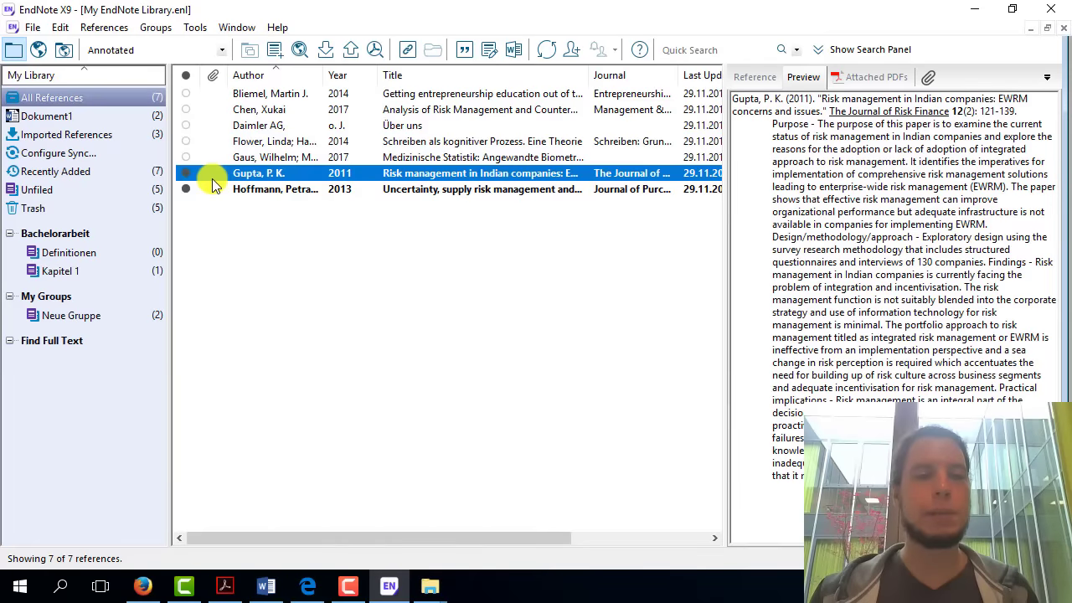
{"action": "left_click", "coordinate": [186, 173]}
{"action": "left_click", "coordinate": [185, 188]}
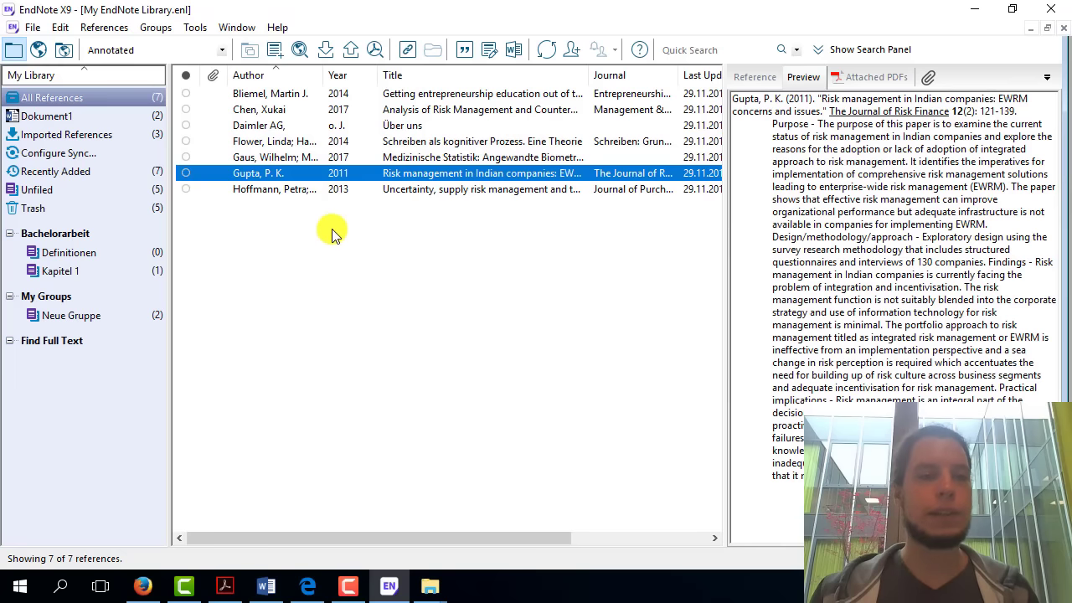
- Select the Chen, Gupta and Hoffmann references together and delete them
{"action": "left_click", "coordinate": [276, 112]}
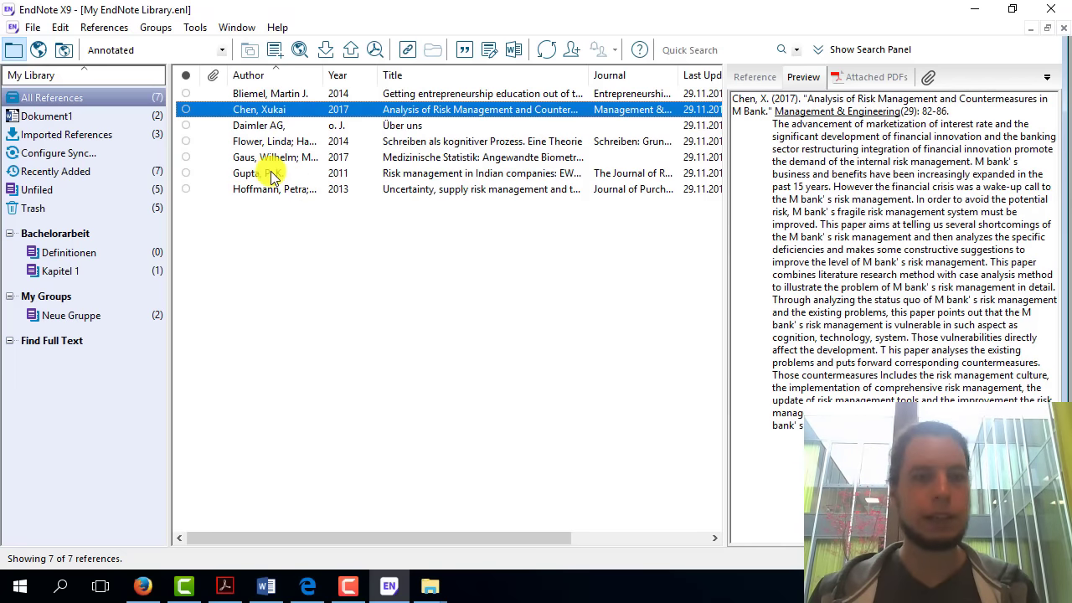
{"action": "left_click", "coordinate": [268, 173], "text": "ctrl"}
{"action": "left_click", "coordinate": [267, 189], "text": "ctrl"}
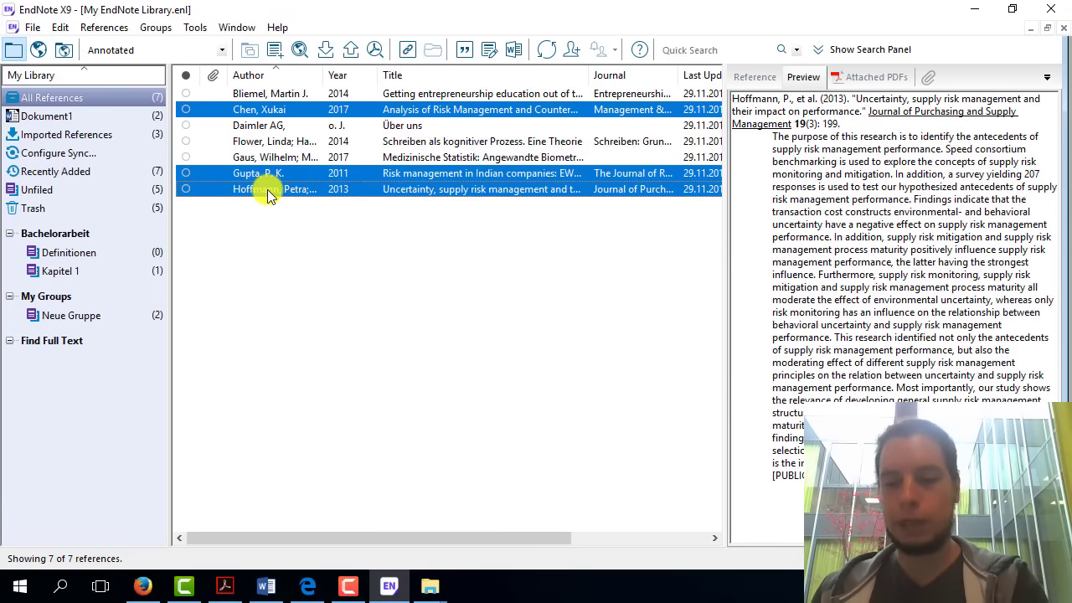
{"action": "key", "text": "Delete"}
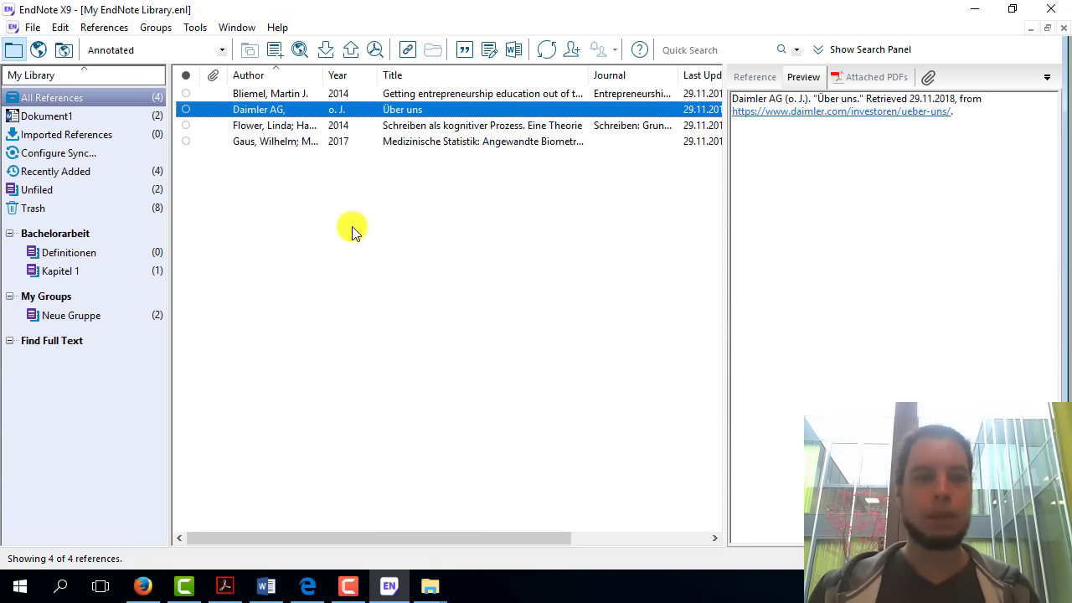
- Preview the remaining Gaus, Flower and Bliemel references, then clear the selection
{"action": "left_click", "coordinate": [402, 142]}
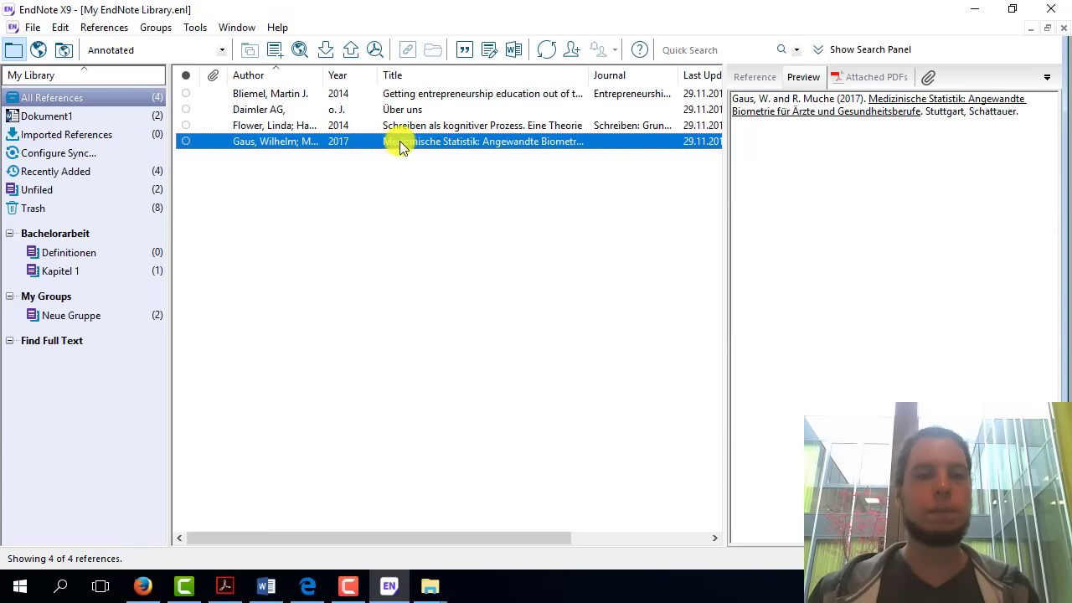
{"action": "left_click", "coordinate": [422, 123]}
{"action": "left_click", "coordinate": [419, 95]}
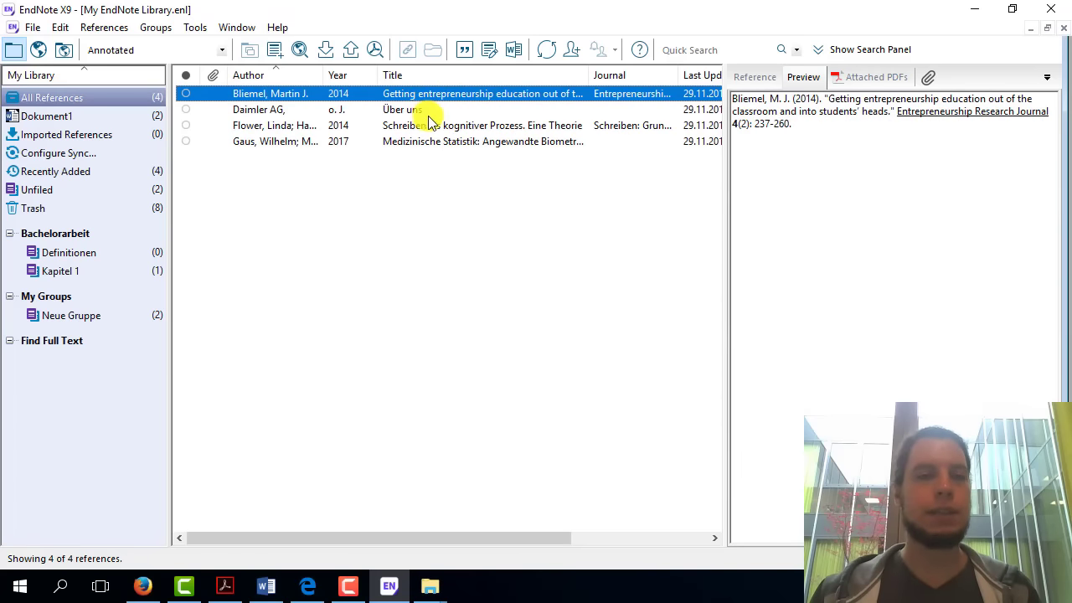
{"action": "left_click", "coordinate": [467, 188]}
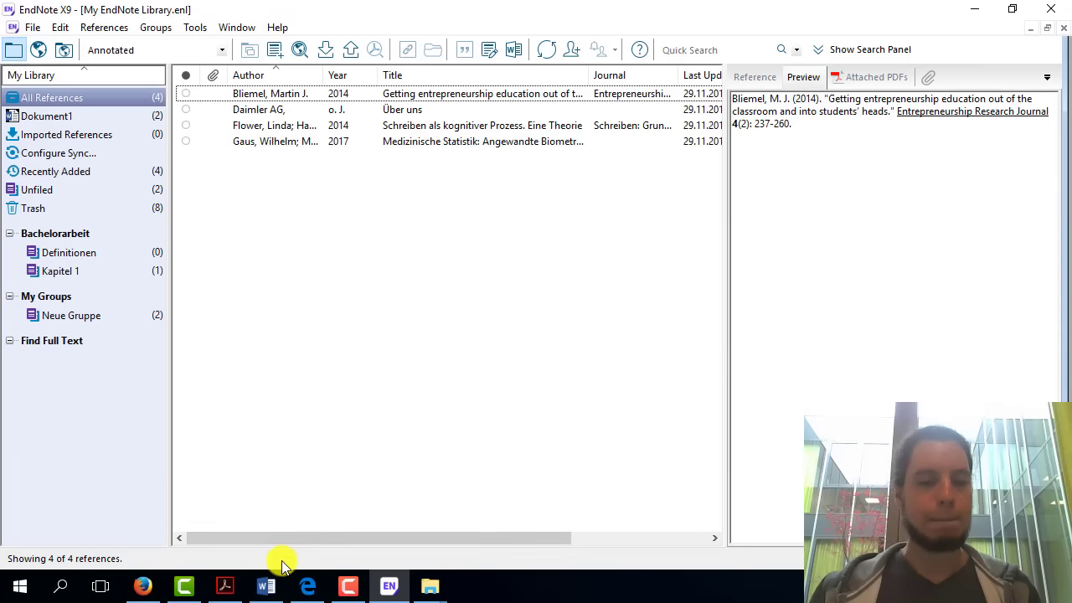
- In Firefox, go from the HNU website to the library's Bibliothekskatalog
{"action": "left_click", "coordinate": [142, 586]}
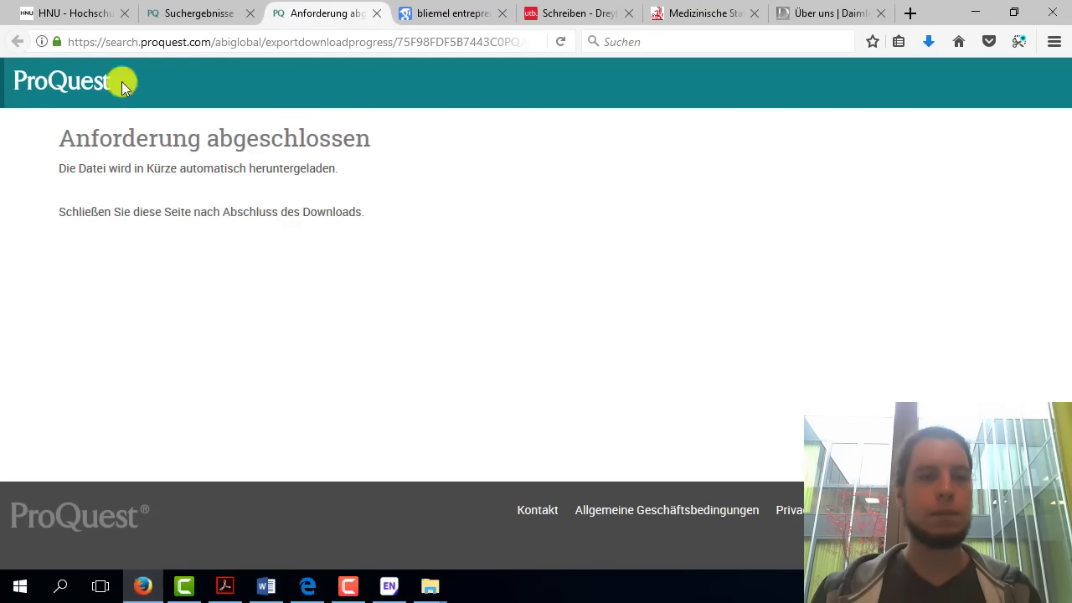
{"action": "left_click", "coordinate": [74, 13]}
{"action": "left_click_drag", "start_coordinate": [1066, 347], "coordinate": [1059, 147]}
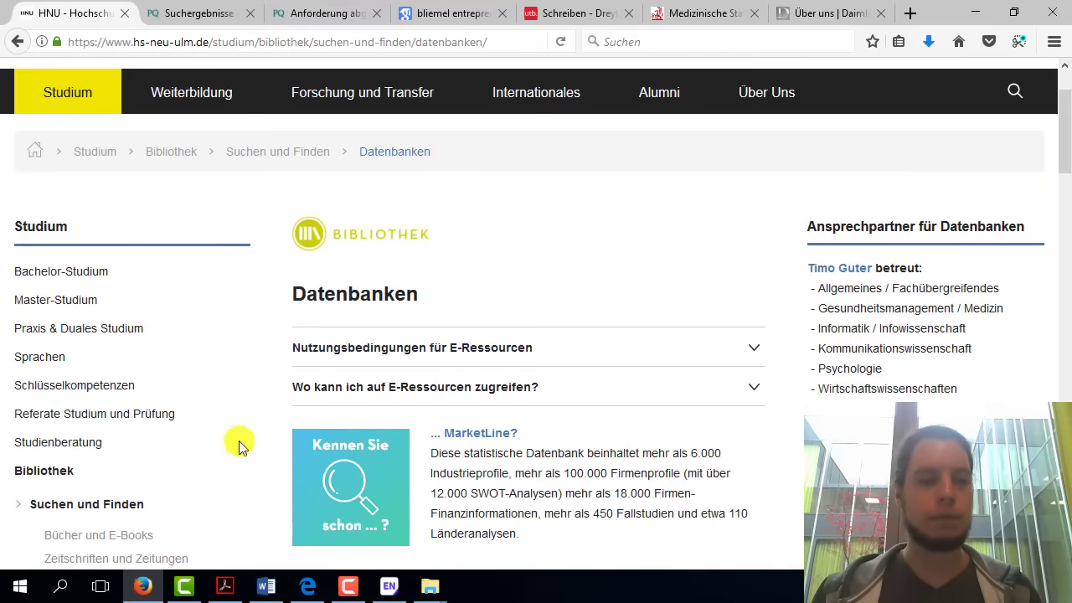
{"action": "left_click", "coordinate": [41, 472]}
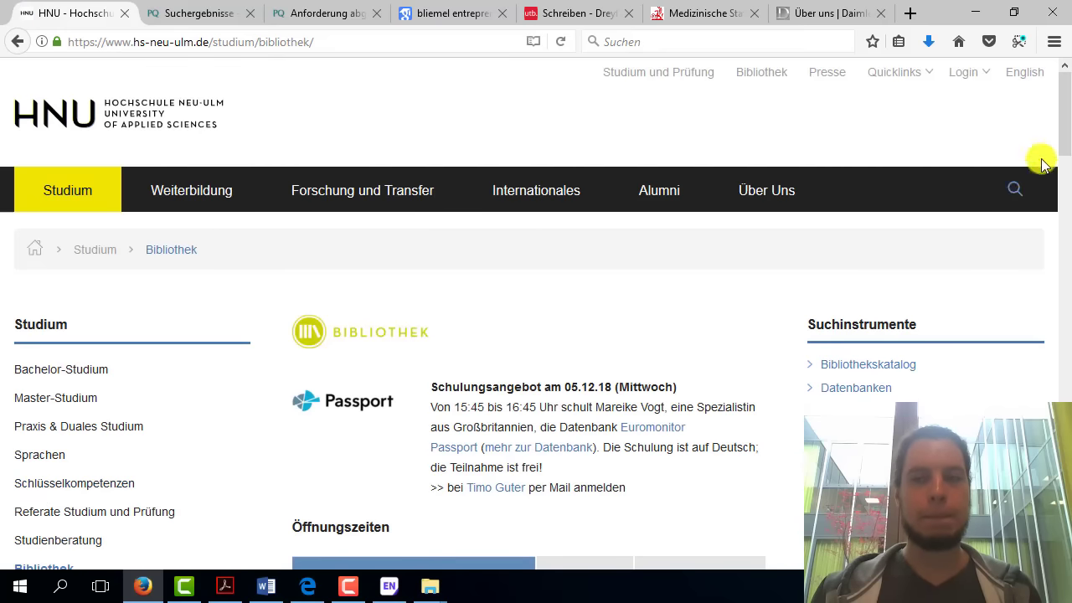
{"action": "left_click_drag", "start_coordinate": [1066, 139], "coordinate": [1066, 163]}
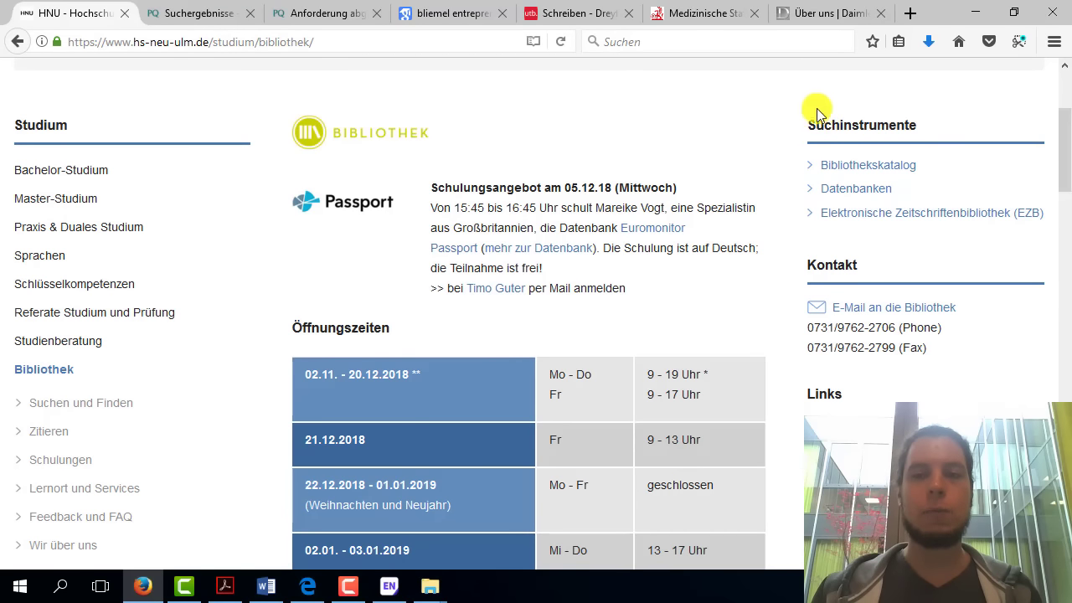
{"action": "left_click", "coordinate": [867, 167]}
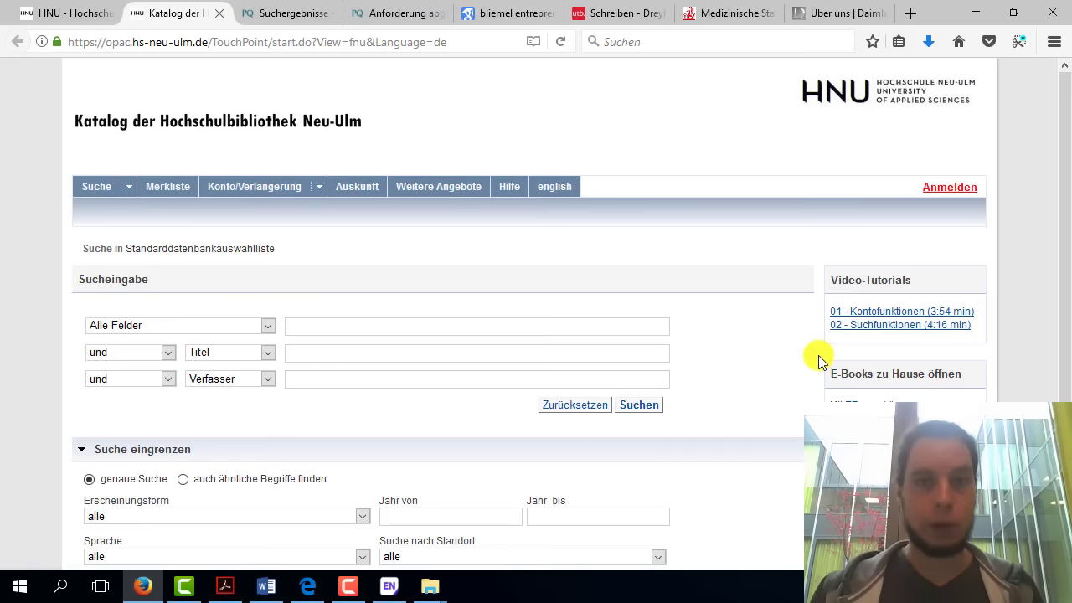
- Search the Titel field for 'marketing' and look over the 3204 hits
{"action": "left_click", "coordinate": [358, 354]}
{"action": "type", "text": "mar"}
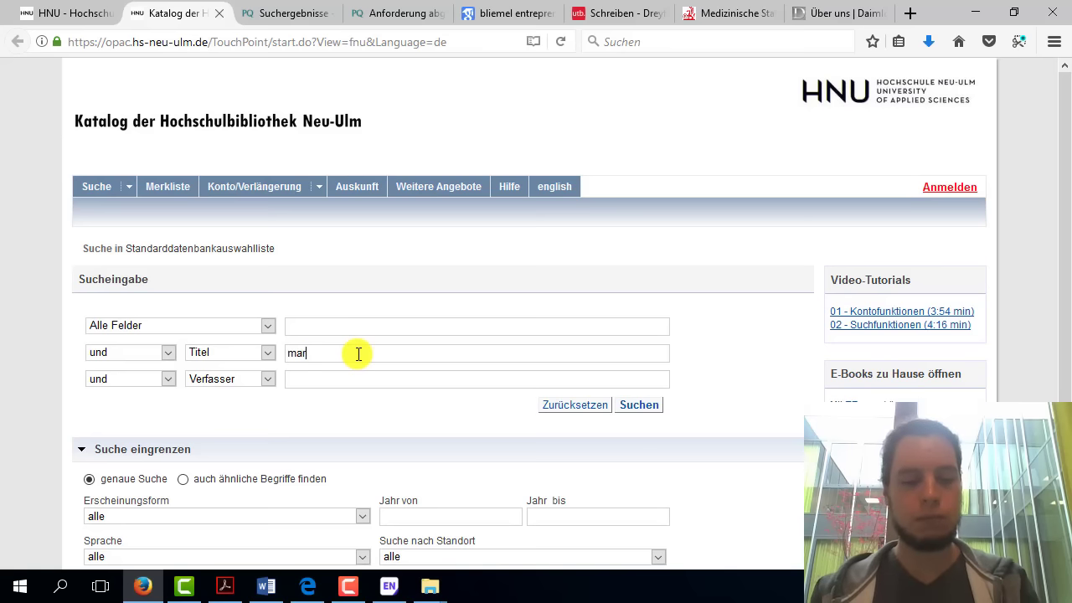
{"action": "type", "text": "keting"}
{"action": "key", "text": "Return"}
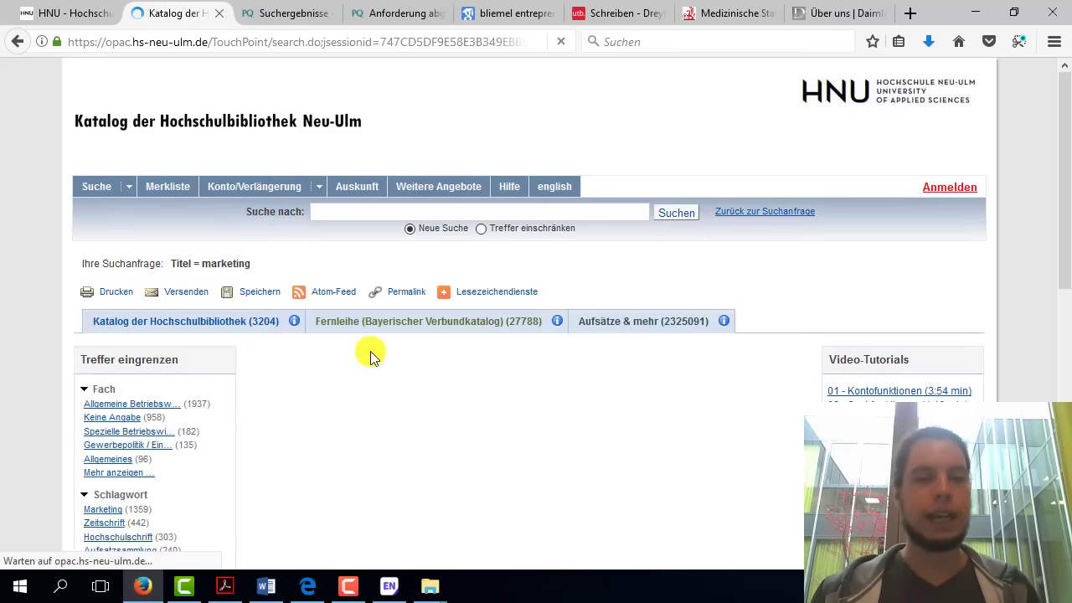
{"action": "left_click_drag", "start_coordinate": [1065, 138], "coordinate": [1064, 247]}
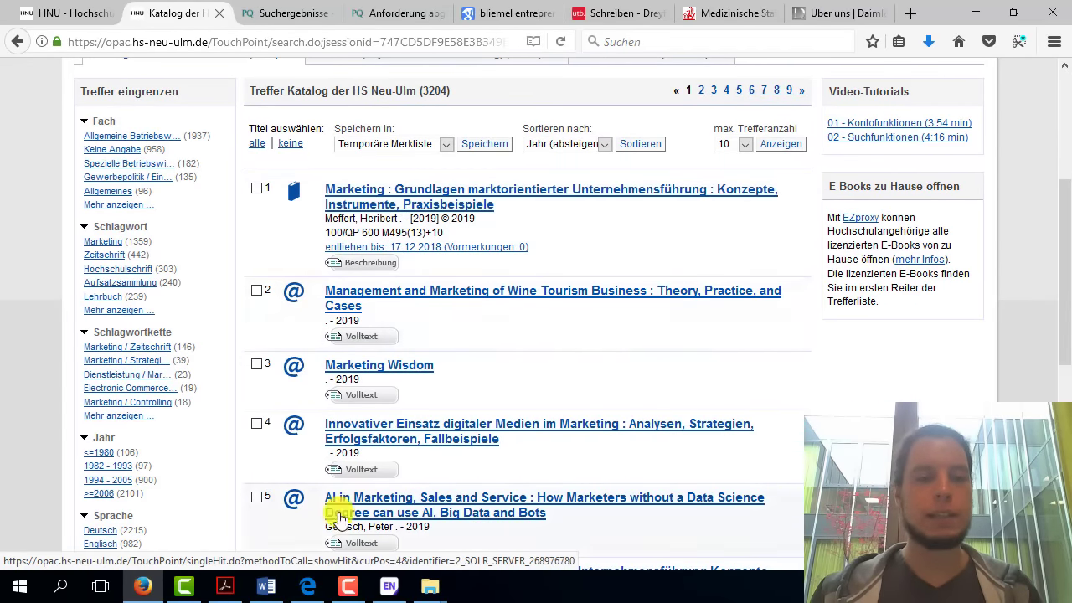
{"action": "mouse_move", "coordinate": [1065, 282]}
{"action": "left_mouse_down"}
{"action": "mouse_move", "coordinate": [1065, 457]}
{"action": "mouse_move", "coordinate": [1065, 203]}
{"action": "left_mouse_up"}
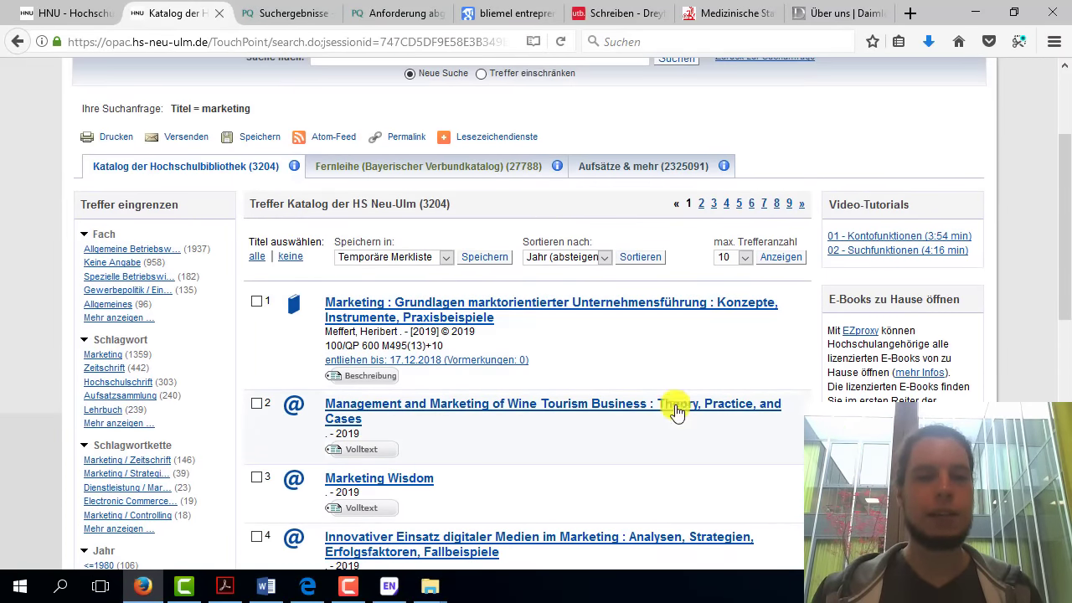
{"action": "scroll", "coordinate": [714, 393], "scroll_direction": "up", "scroll_amount": 2}
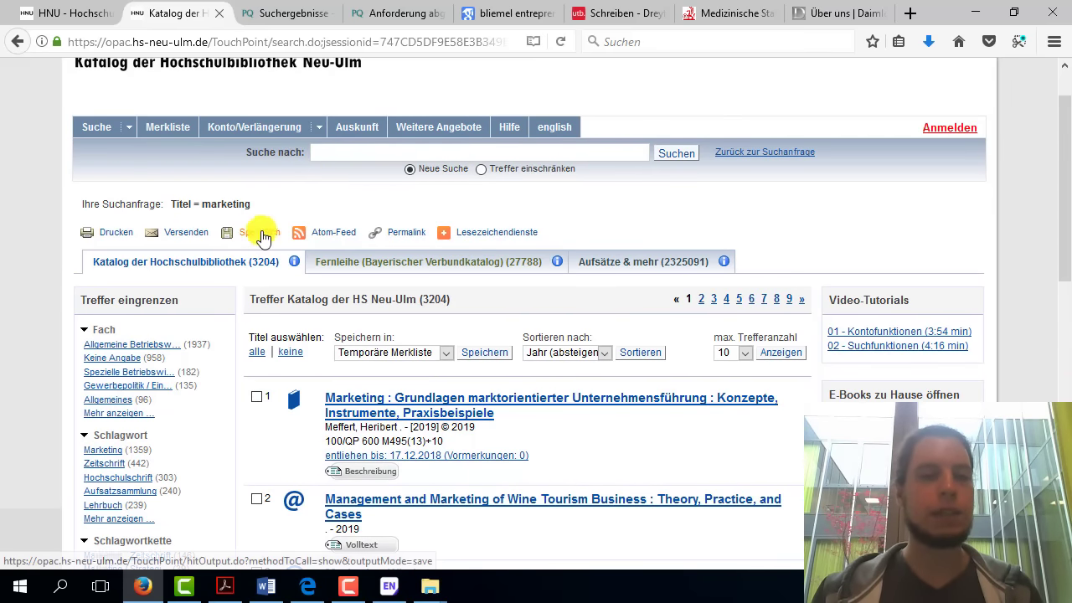
- Save hits 1 to 5 from the catalogue as RIS in full form
{"action": "left_click", "coordinate": [268, 242]}
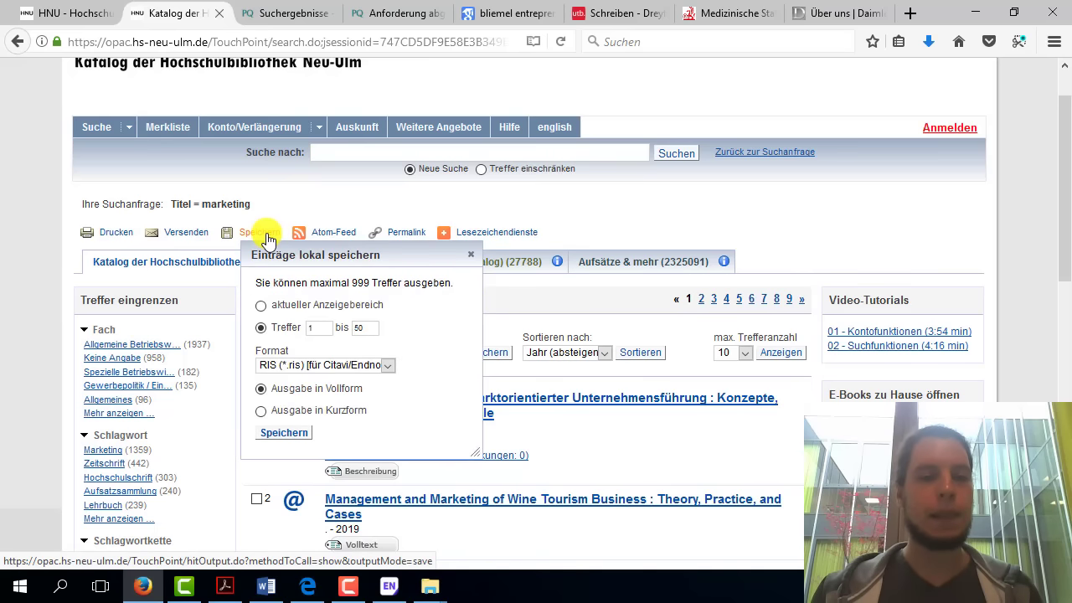
{"action": "left_click", "coordinate": [269, 328]}
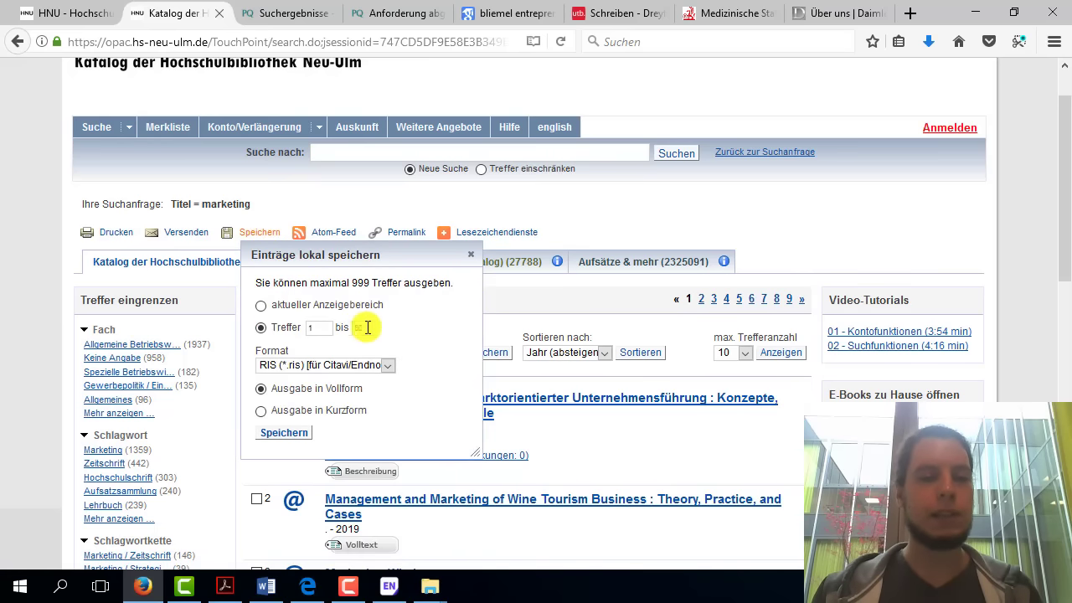
{"action": "type", "text": "5"}
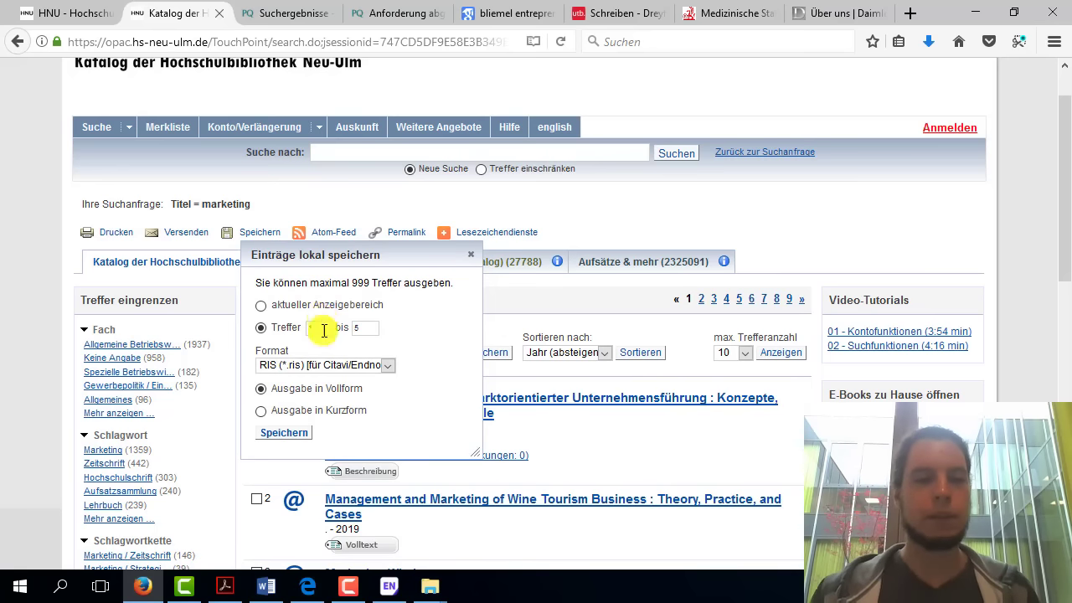
{"action": "left_click", "coordinate": [328, 367]}
{"action": "left_click", "coordinate": [328, 367]}
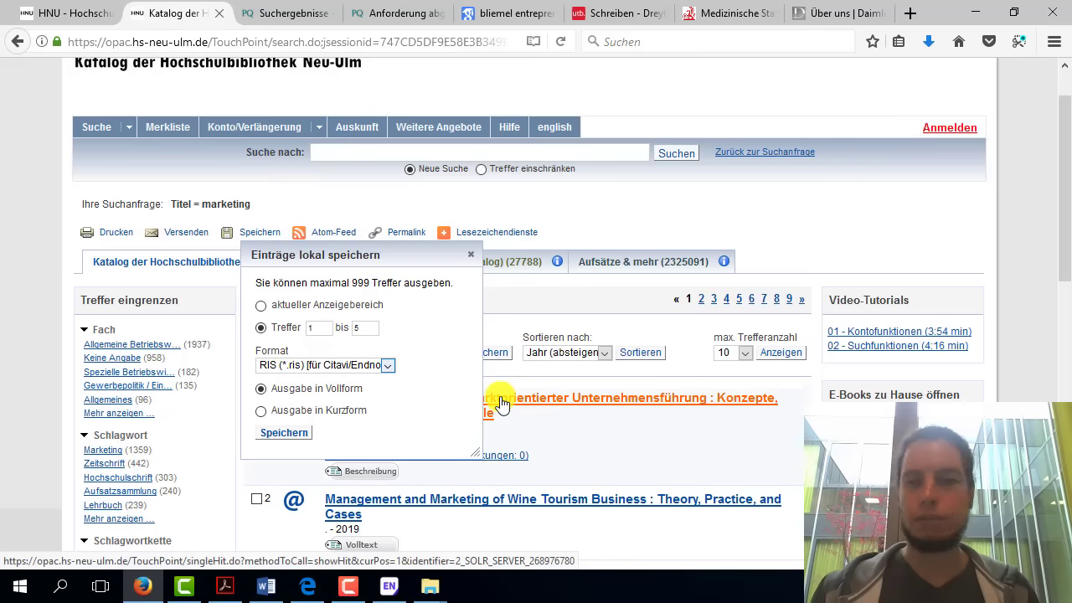
{"action": "left_click", "coordinate": [261, 389]}
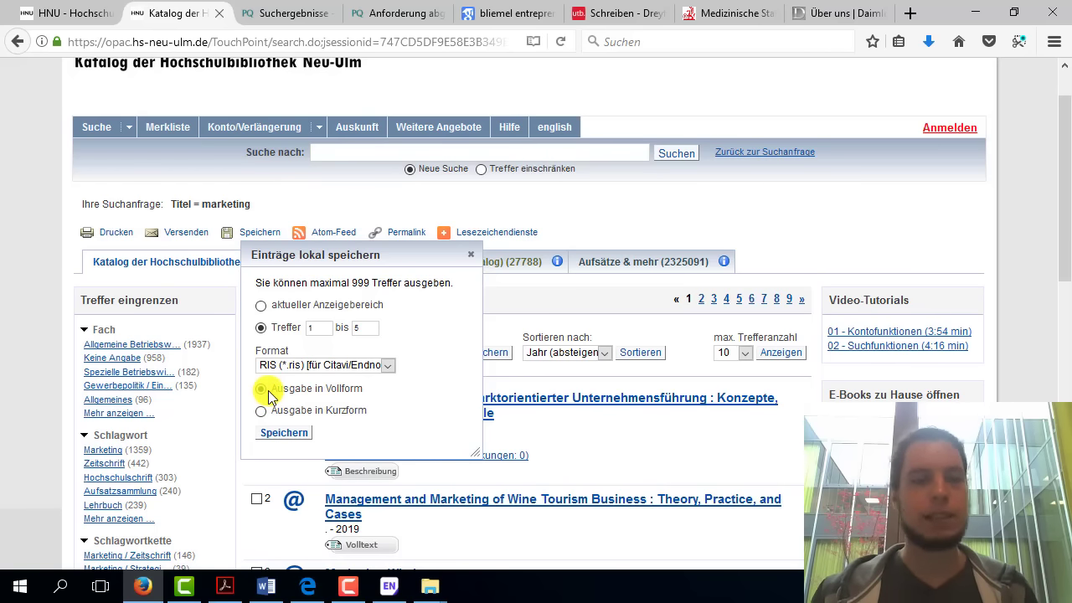
{"action": "left_click", "coordinate": [265, 390]}
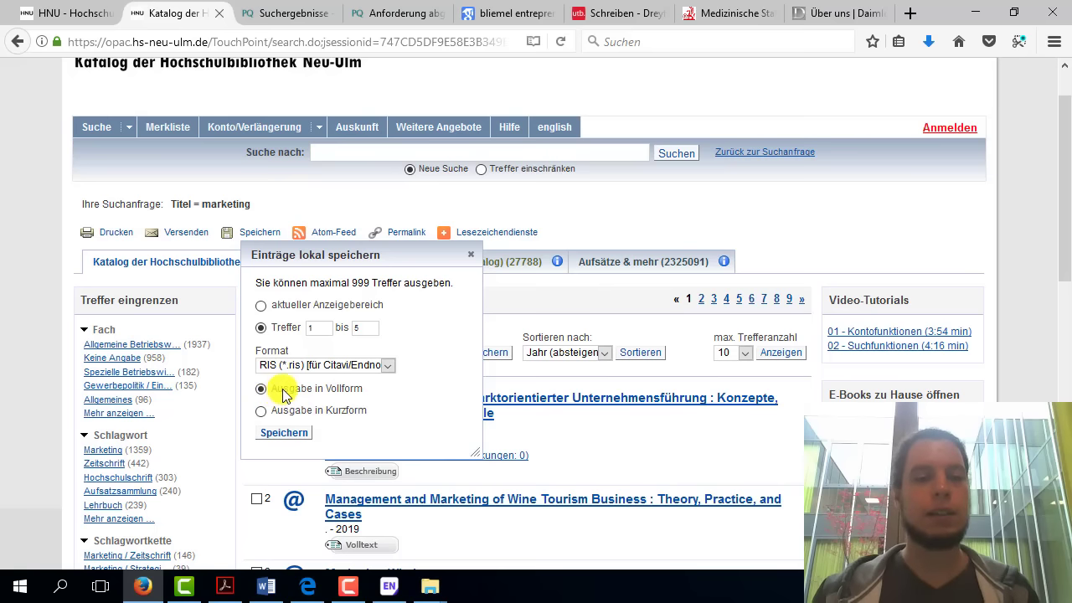
{"action": "left_click", "coordinate": [278, 433]}
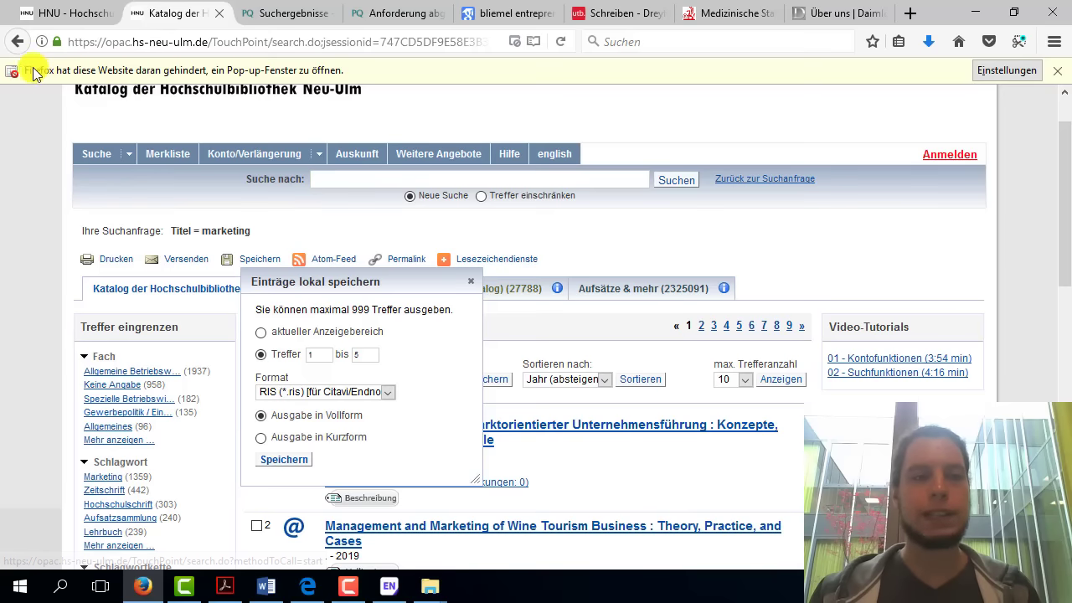
- Allow the catalogue's pop-ups and open the RIS file with EndNote X9
{"action": "left_click", "coordinate": [1014, 73]}
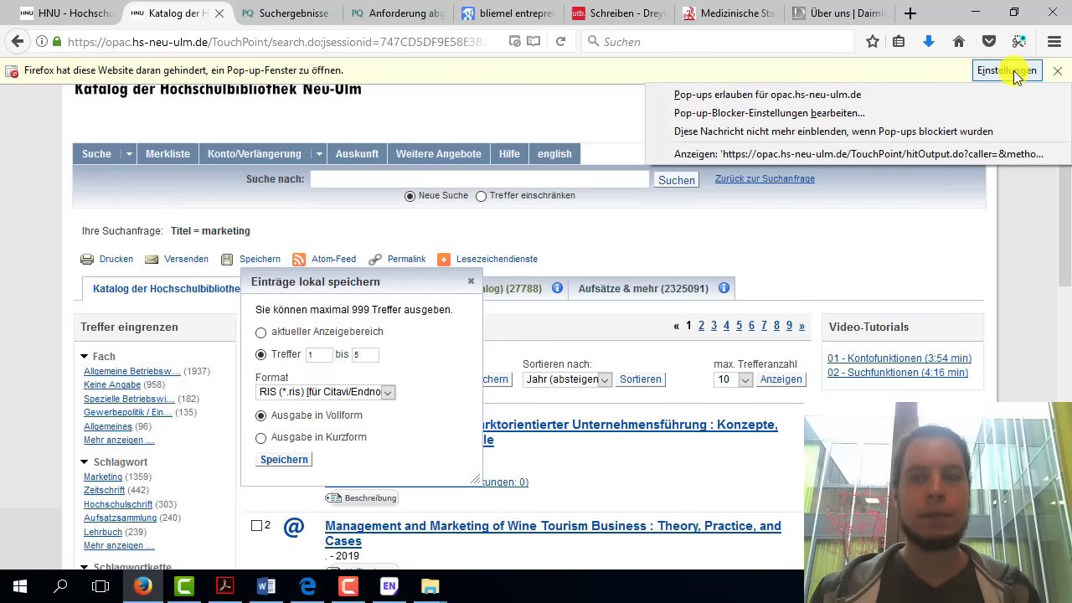
{"action": "left_click", "coordinate": [810, 94]}
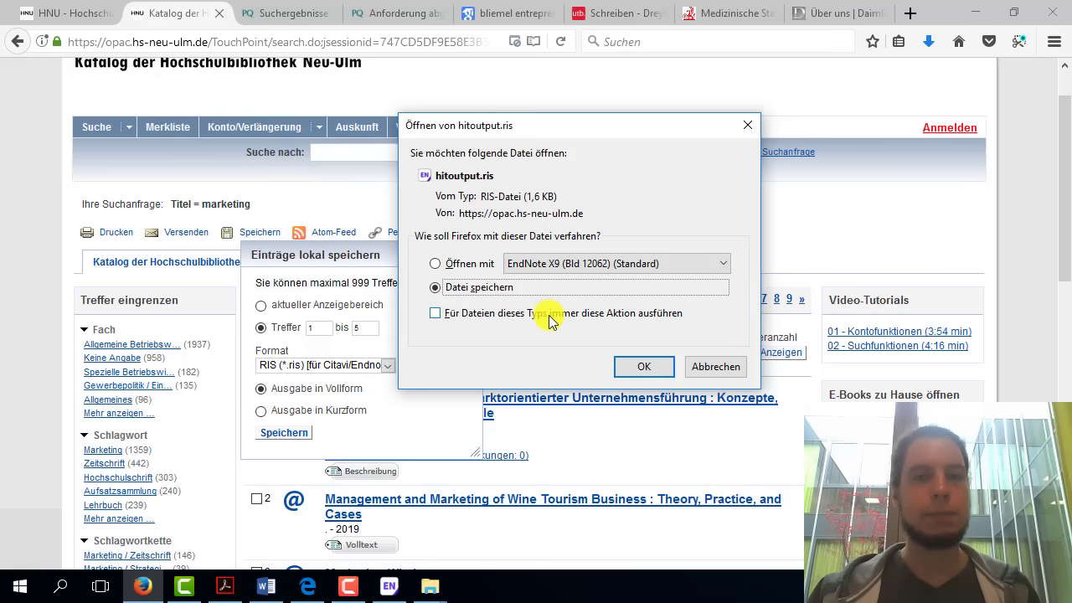
{"action": "left_click", "coordinate": [642, 369]}
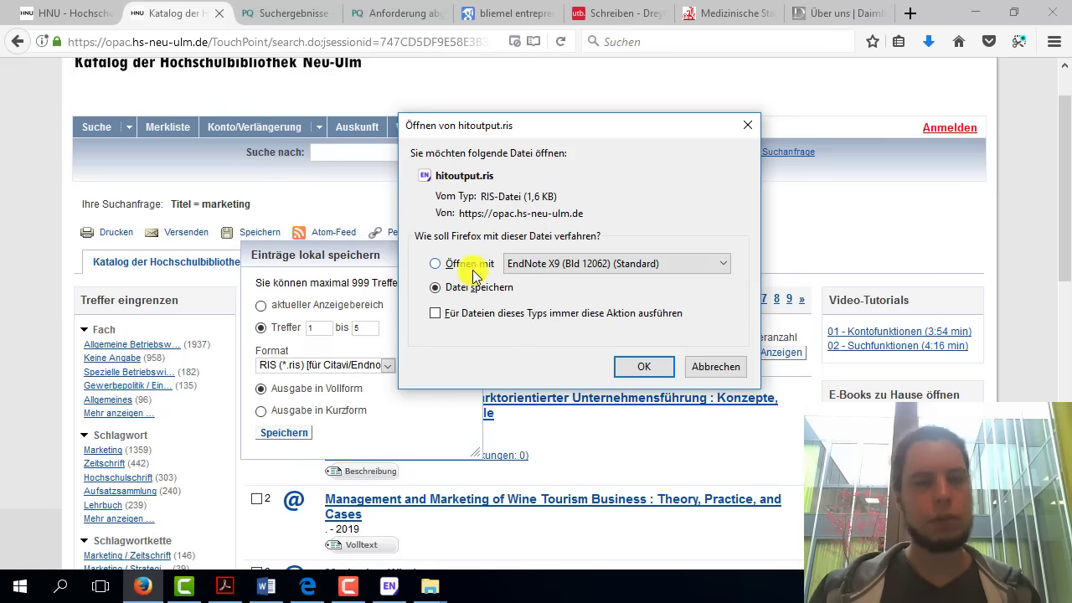
{"action": "left_click", "coordinate": [471, 265]}
{"action": "left_click", "coordinate": [643, 366]}
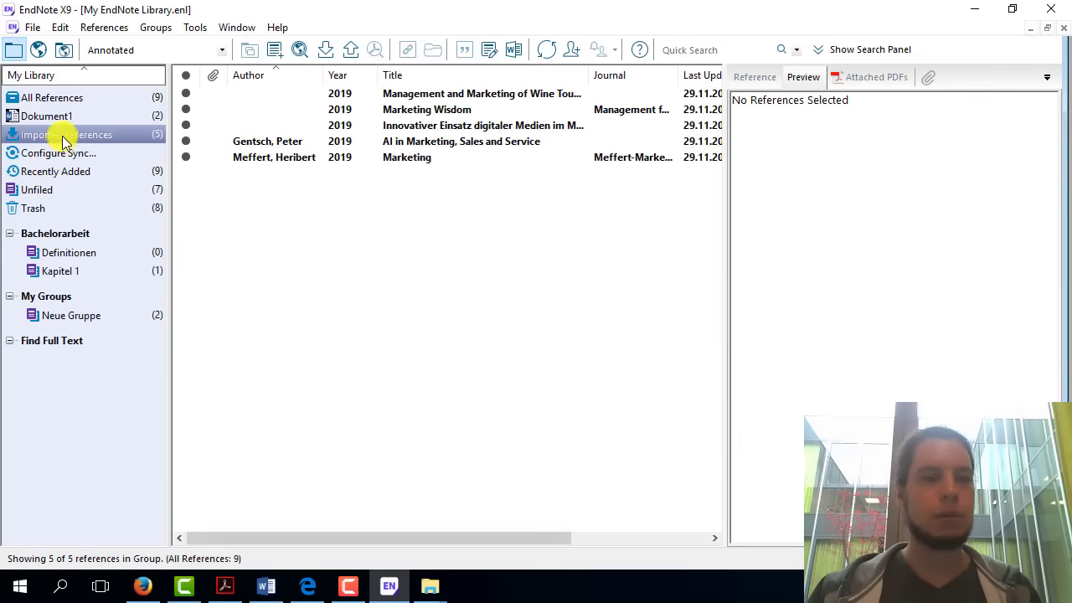
- Preview the imported references and move Marketing Wisdom to the Trash
{"action": "left_click", "coordinate": [439, 95]}
{"action": "left_click", "coordinate": [432, 125]}
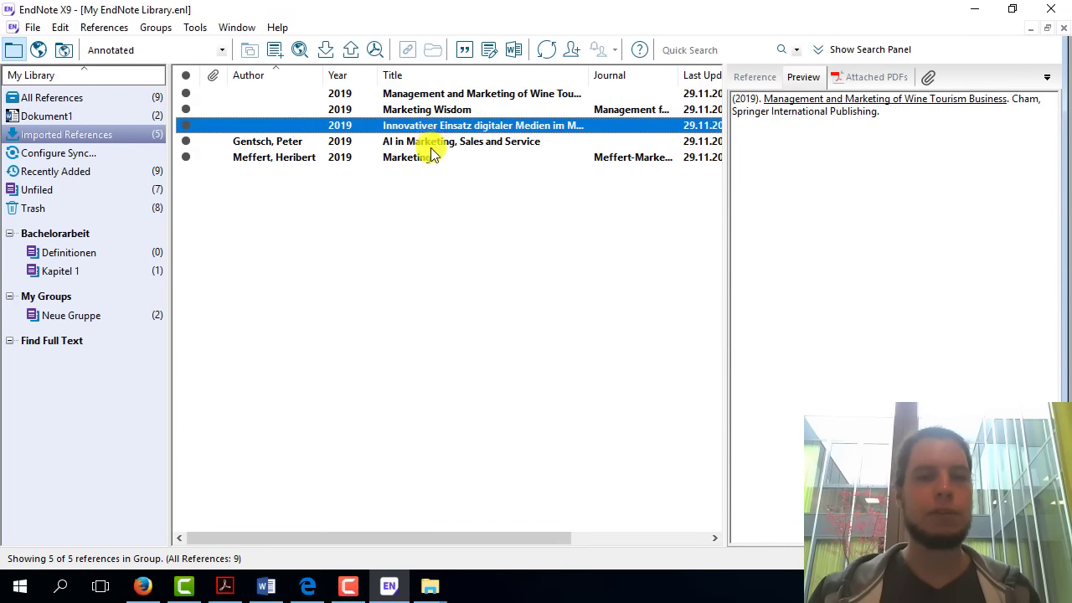
{"action": "left_click", "coordinate": [482, 142]}
{"action": "left_click", "coordinate": [445, 114]}
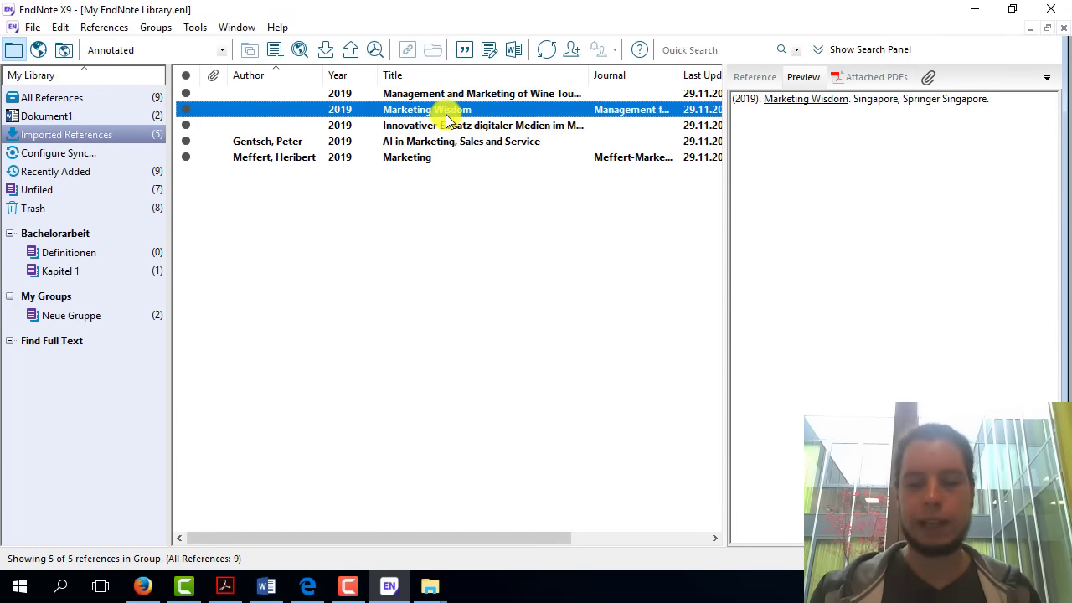
{"action": "key", "text": "Delete"}
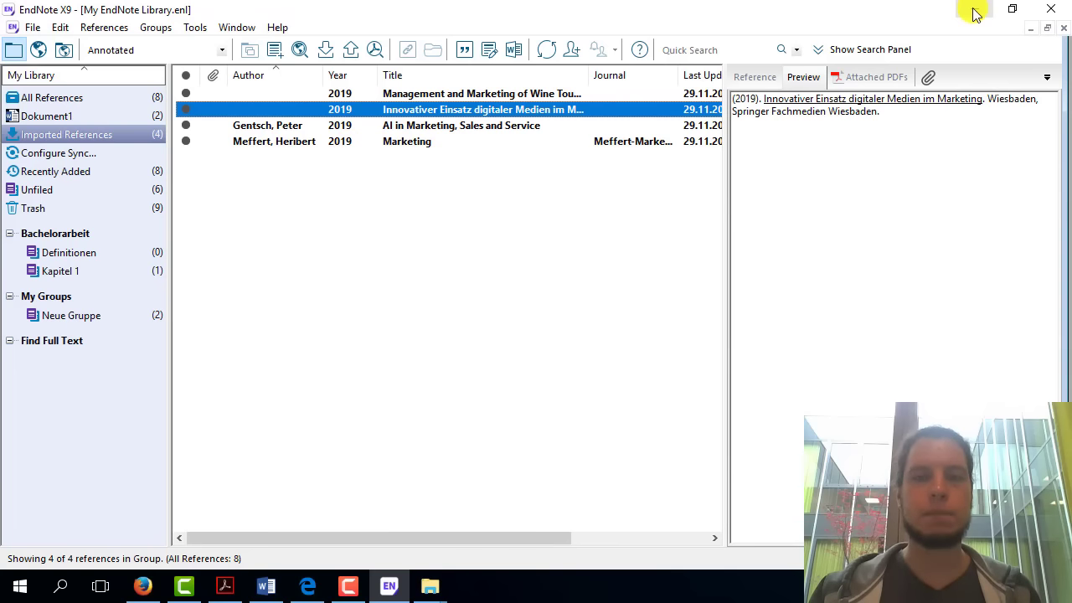
- Open the 2019 Marketing book's record and check its title, leaving it unchanged
{"action": "left_click", "coordinate": [392, 147]}
{"action": "double_click", "coordinate": [405, 148]}
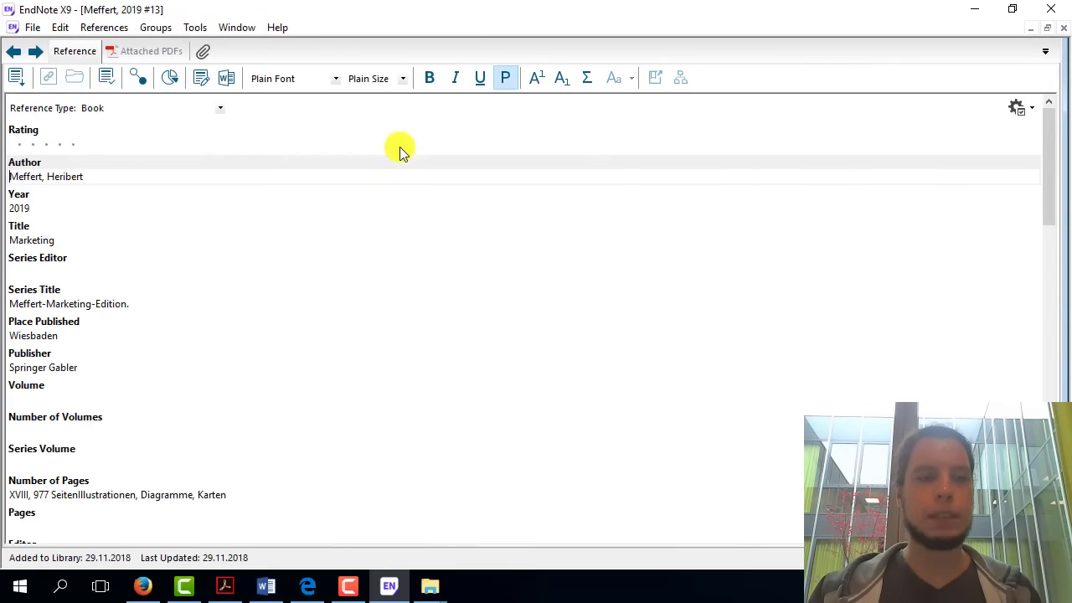
{"action": "left_click", "coordinate": [70, 240]}
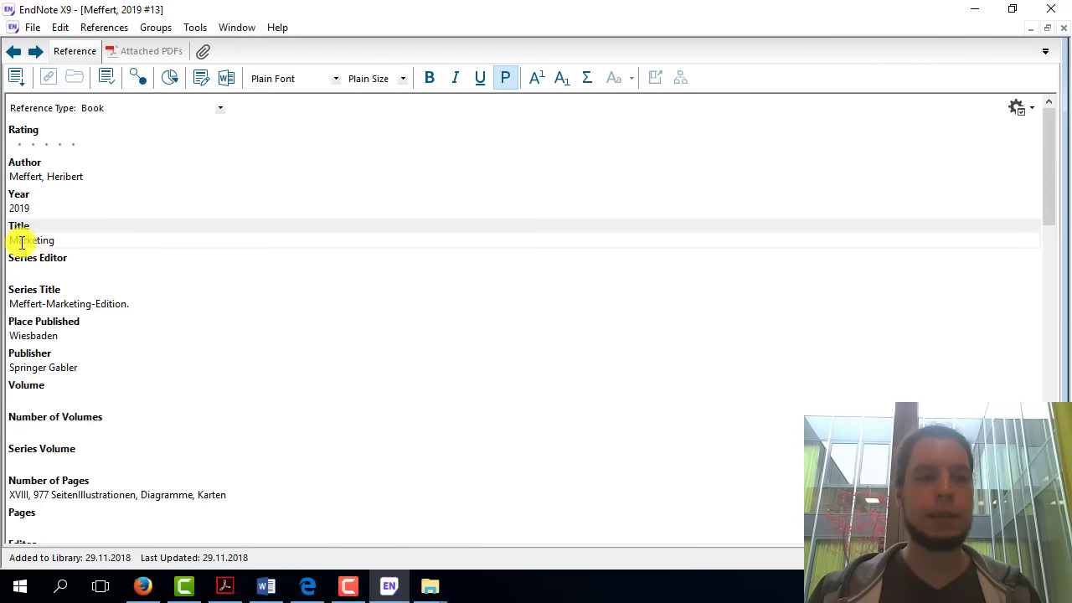
{"action": "left_click_drag", "start_coordinate": [10, 240], "coordinate": [72, 242]}
{"action": "left_click", "coordinate": [73, 242]}
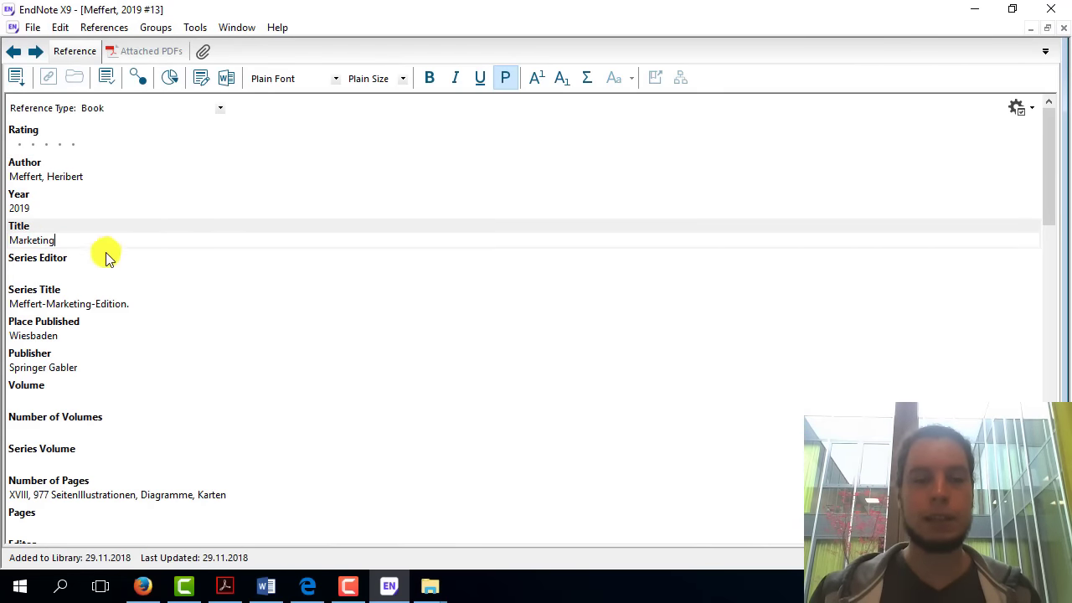
{"action": "left_click", "coordinate": [149, 588]}
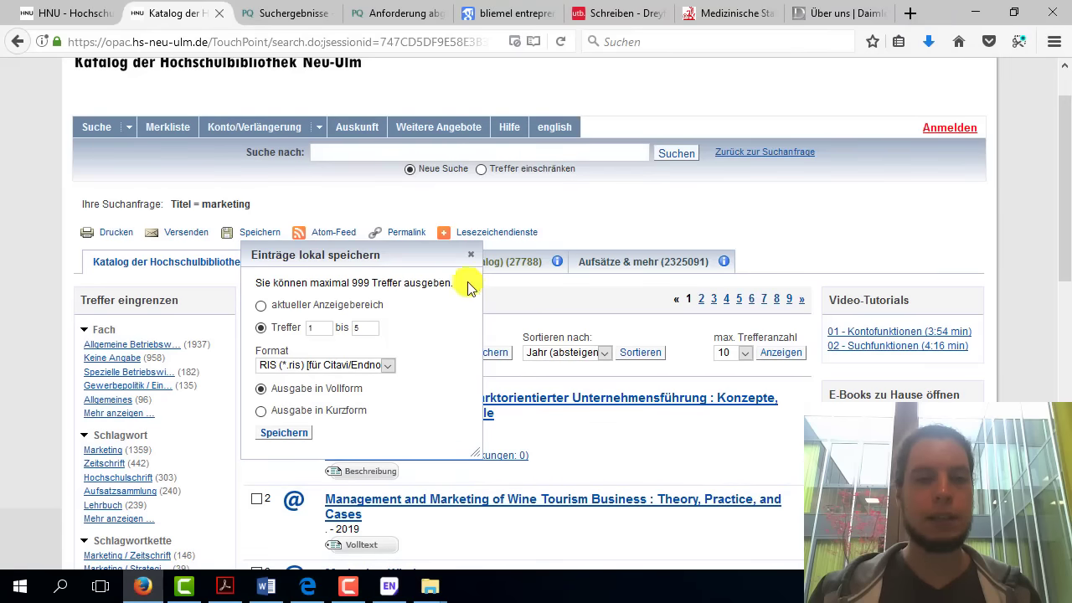
- Close the save popup and open the Marketing book's detail page from the first result
{"action": "left_click", "coordinate": [471, 251]}
{"action": "scroll", "coordinate": [634, 205], "scroll_direction": "down", "scroll_amount": 1}
{"action": "scroll", "coordinate": [634, 205], "scroll_direction": "down", "scroll_amount": 5}
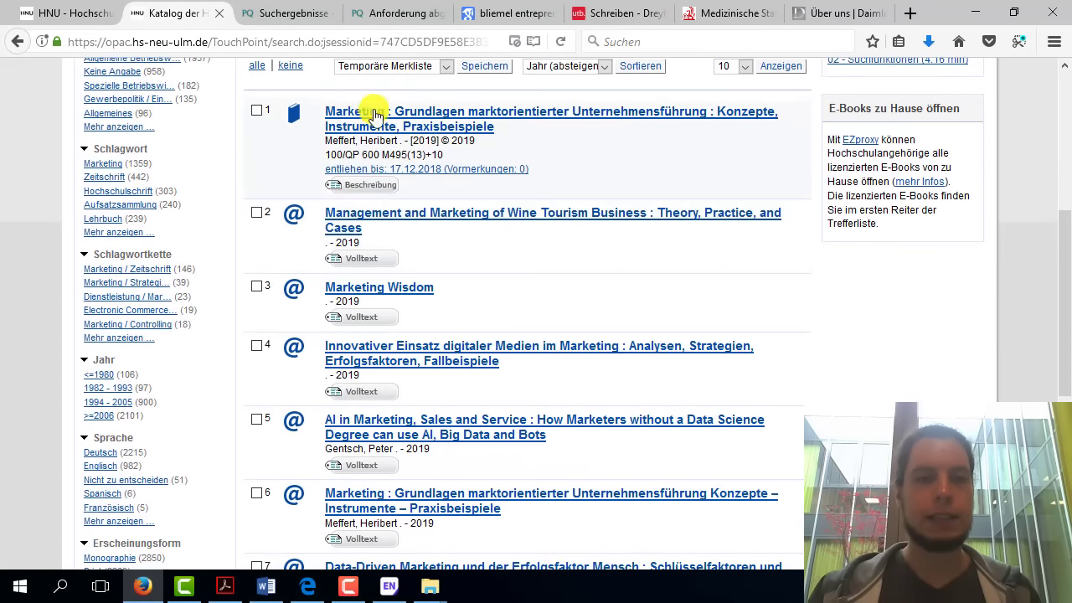
{"action": "left_click", "coordinate": [446, 120]}
{"action": "scroll", "coordinate": [402, 400], "scroll_direction": "down", "scroll_amount": 4}
- Select the heading Marketing and the book's full subtitle line
{"action": "double_click", "coordinate": [121, 238]}
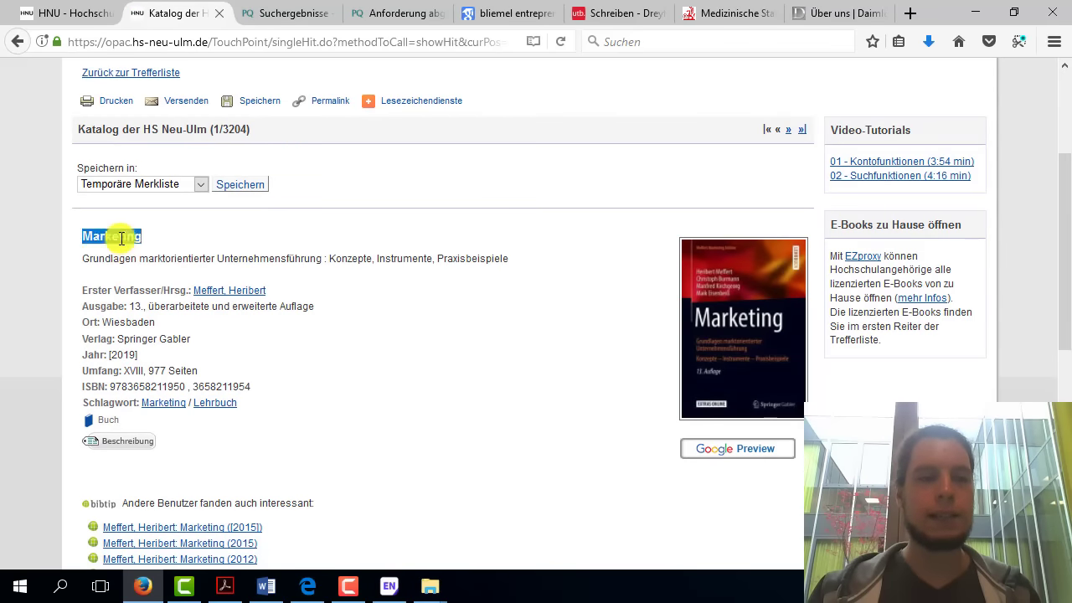
{"action": "left_click_drag", "start_coordinate": [81, 258], "coordinate": [555, 266]}
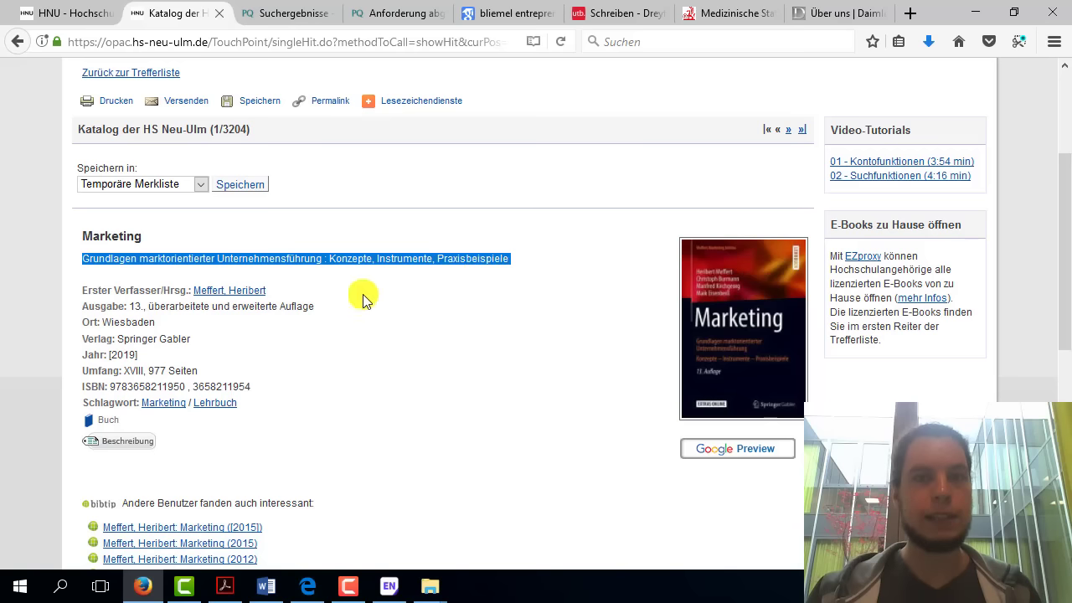
{"action": "left_click", "coordinate": [82, 242]}
{"action": "left_click_drag", "start_coordinate": [80, 242], "coordinate": [311, 249]}
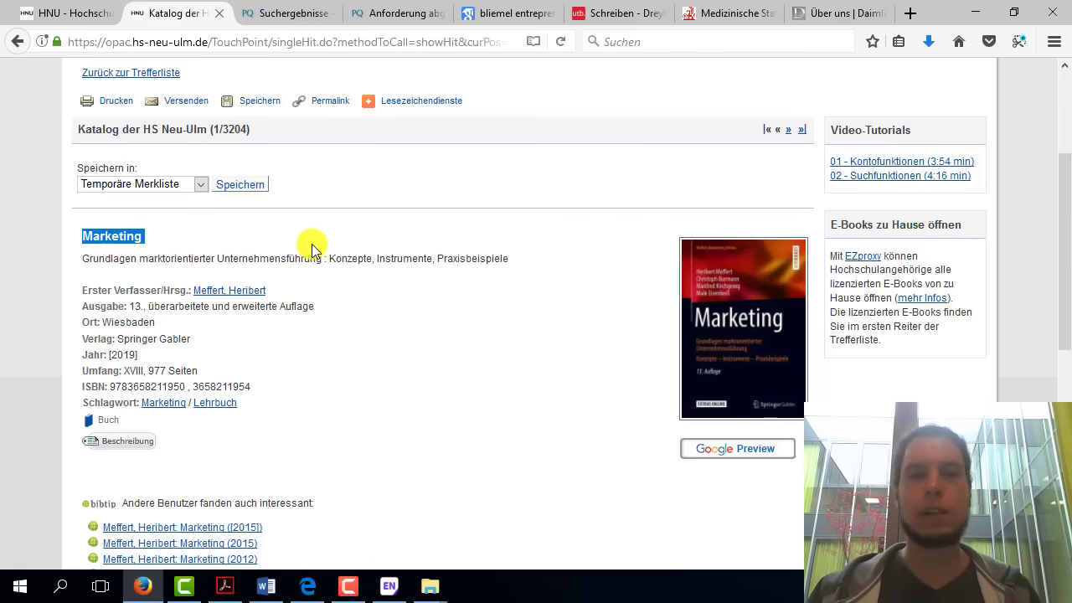
{"action": "left_click", "coordinate": [502, 263]}
{"action": "mouse_move", "coordinate": [493, 259]}
{"action": "left_mouse_down"}
{"action": "mouse_move", "coordinate": [107, 240]}
{"action": "mouse_move", "coordinate": [89, 261]}
{"action": "left_mouse_up"}
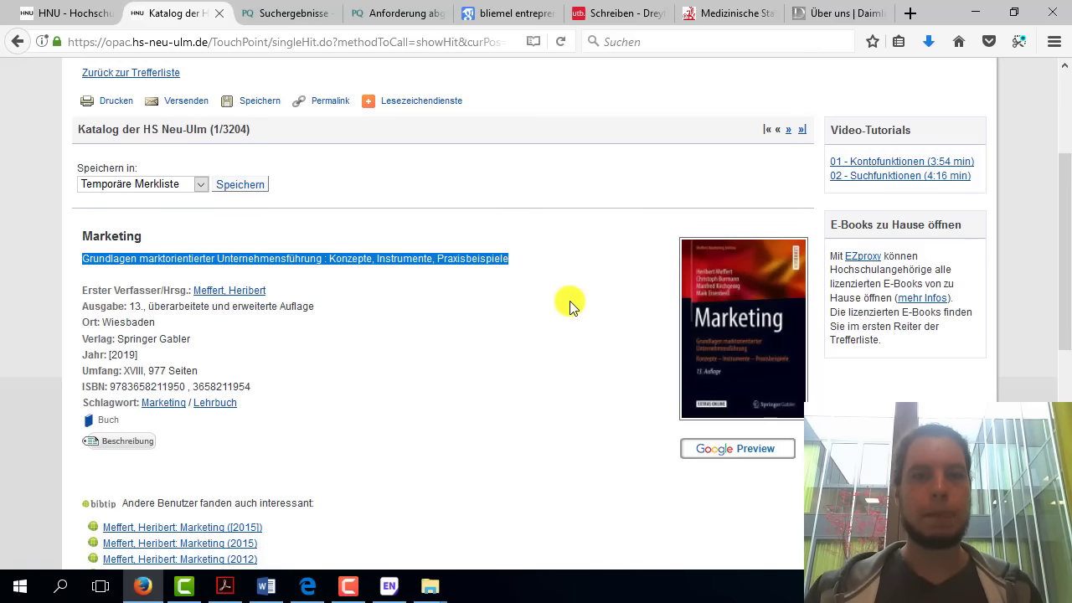
- Bring up this record's save options as RIS full form
{"action": "scroll", "coordinate": [574, 298], "scroll_direction": "up", "scroll_amount": 4}
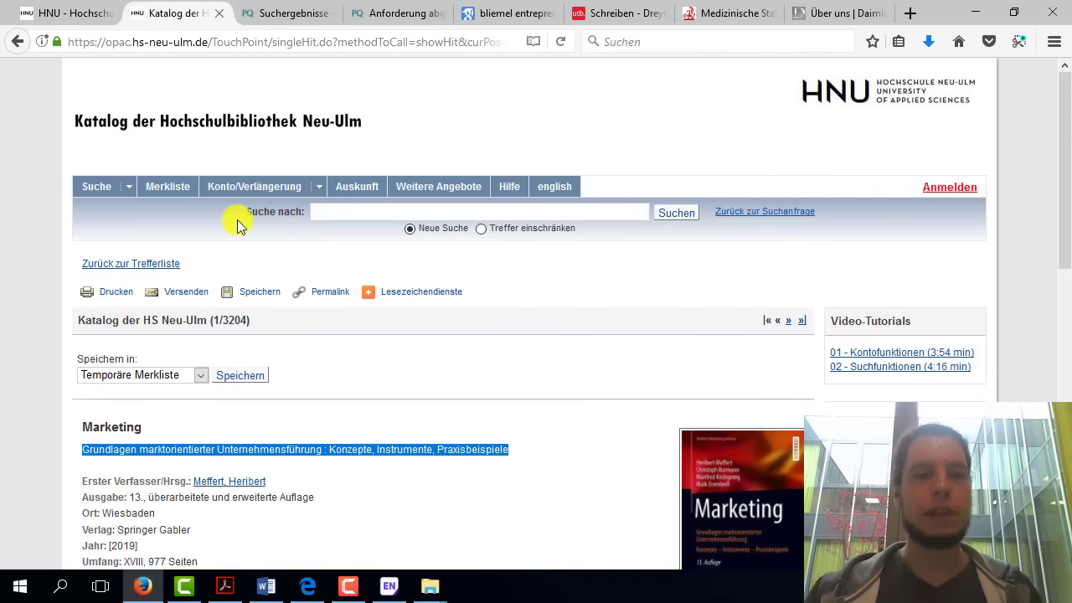
{"action": "left_click", "coordinate": [253, 292]}
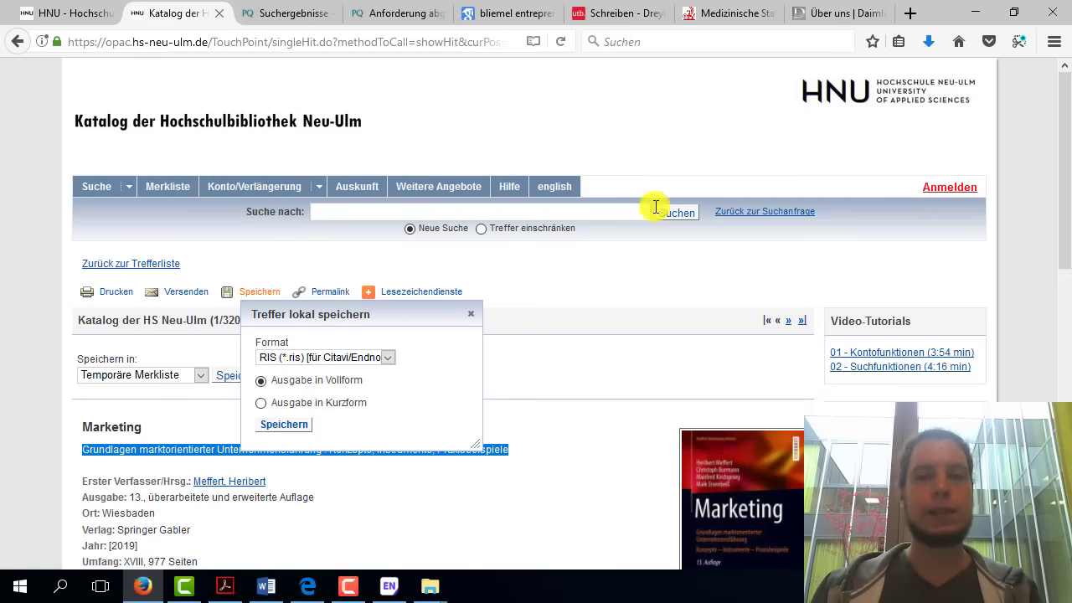
{"action": "left_click", "coordinate": [842, 159]}
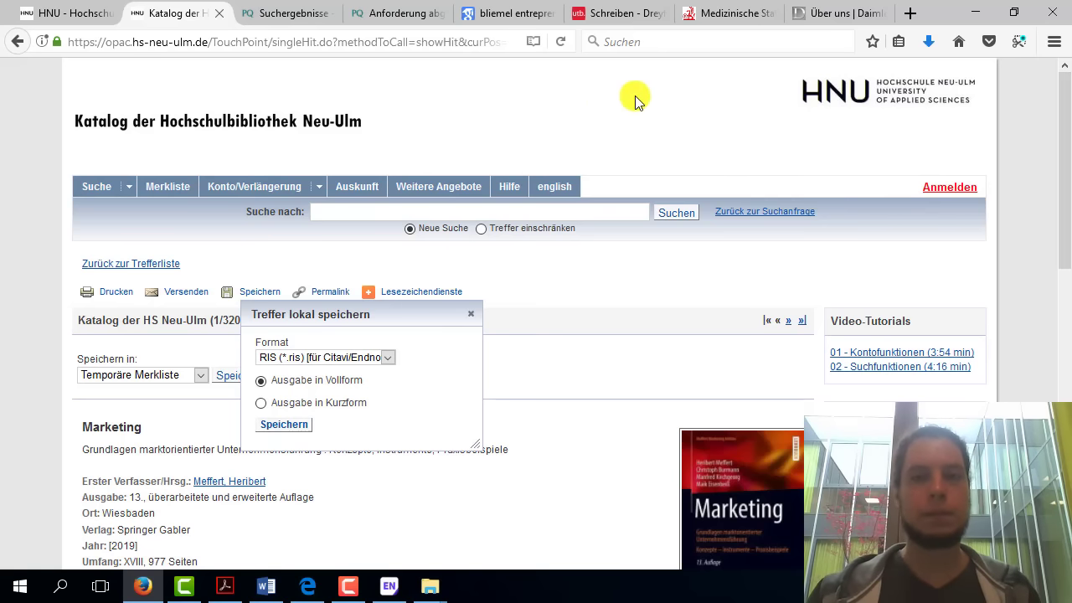
- Minimize Firefox and close the Marketing book's record in EndNote
{"action": "left_click", "coordinate": [975, 12]}
{"action": "left_click", "coordinate": [820, 282]}
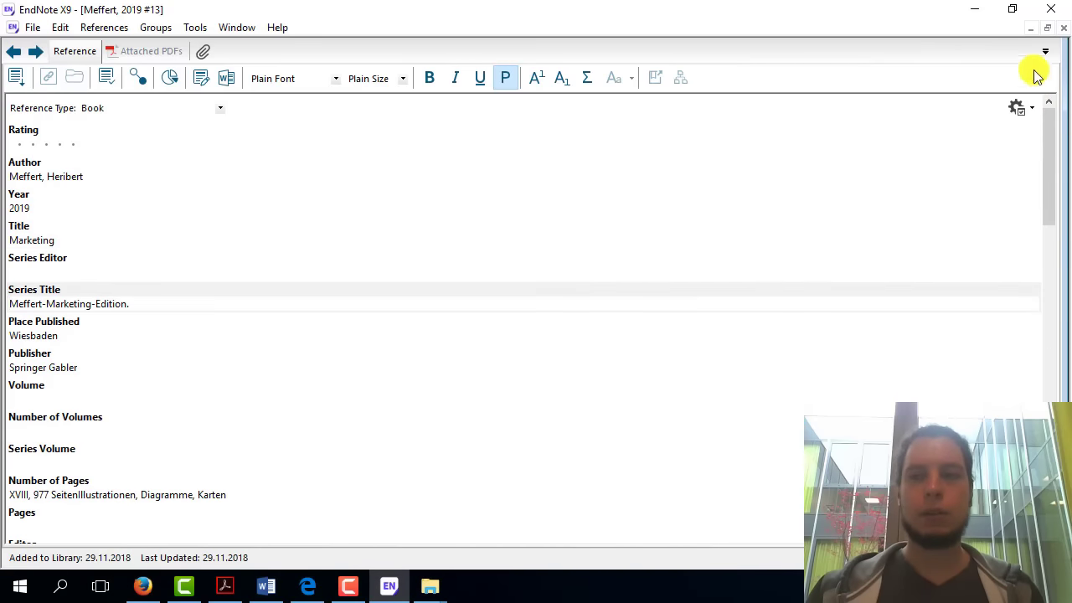
{"action": "left_click", "coordinate": [1063, 28]}
- Delete the AI in Marketing, Marketing, Innovativer Einsatz and wine tourism references
{"action": "left_click", "coordinate": [396, 93]}
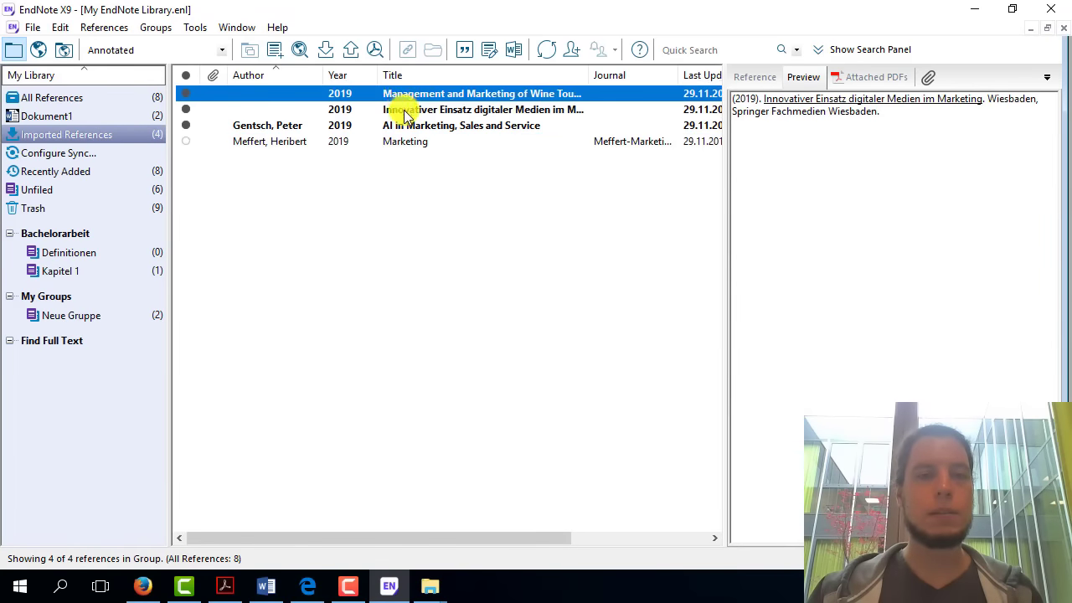
{"action": "left_click", "coordinate": [404, 110]}
{"action": "left_click", "coordinate": [411, 141]}
{"action": "left_click", "coordinate": [58, 97]}
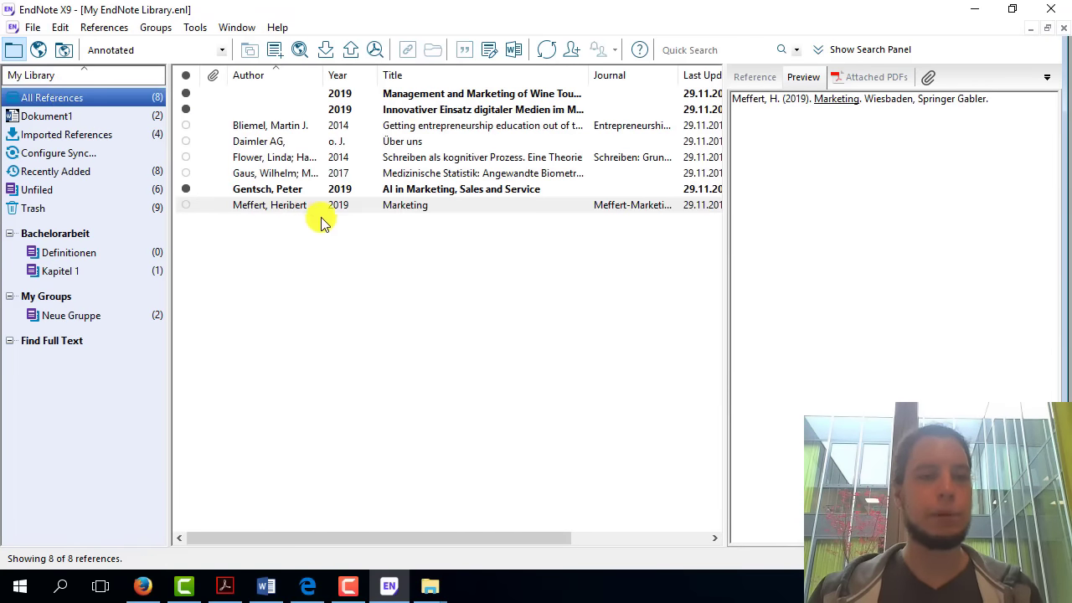
{"action": "left_click", "coordinate": [287, 189]}
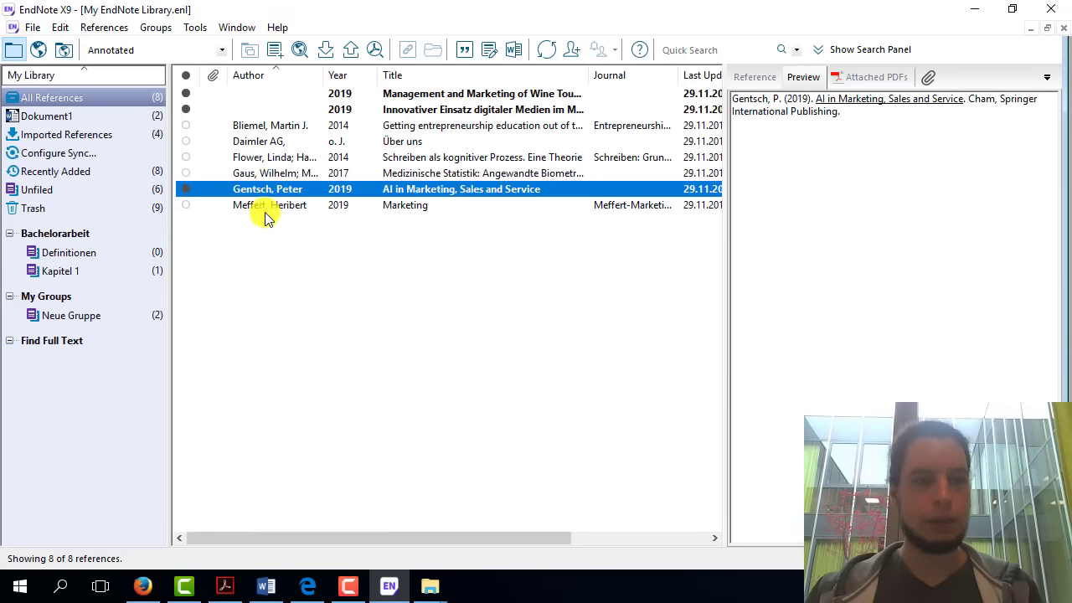
{"action": "left_click", "coordinate": [270, 208], "text": "ctrl"}
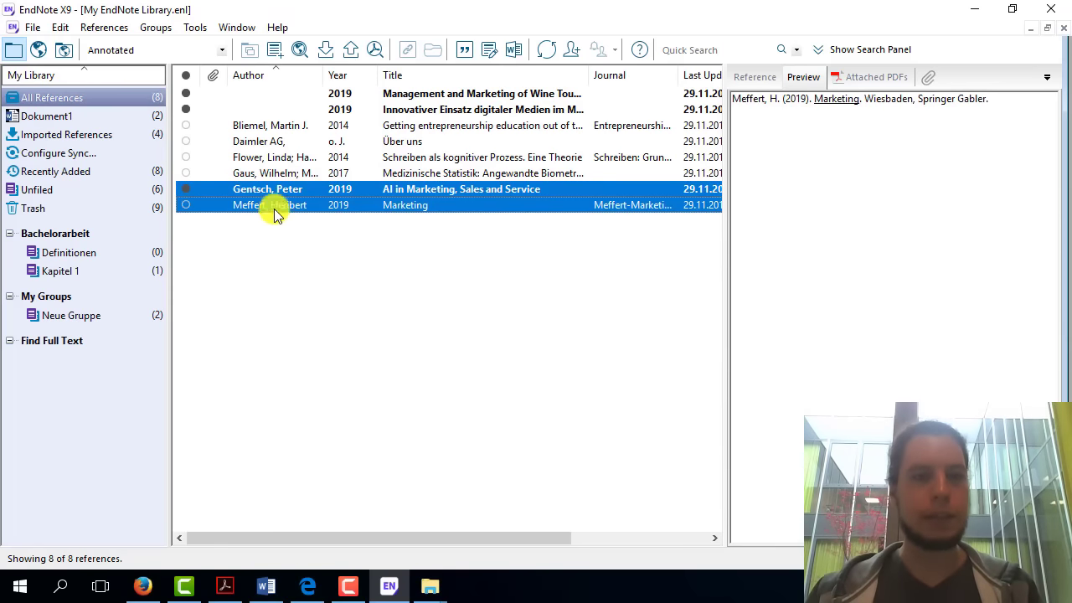
{"action": "left_click", "coordinate": [304, 110], "text": "ctrl"}
{"action": "left_click", "coordinate": [304, 95], "text": "ctrl"}
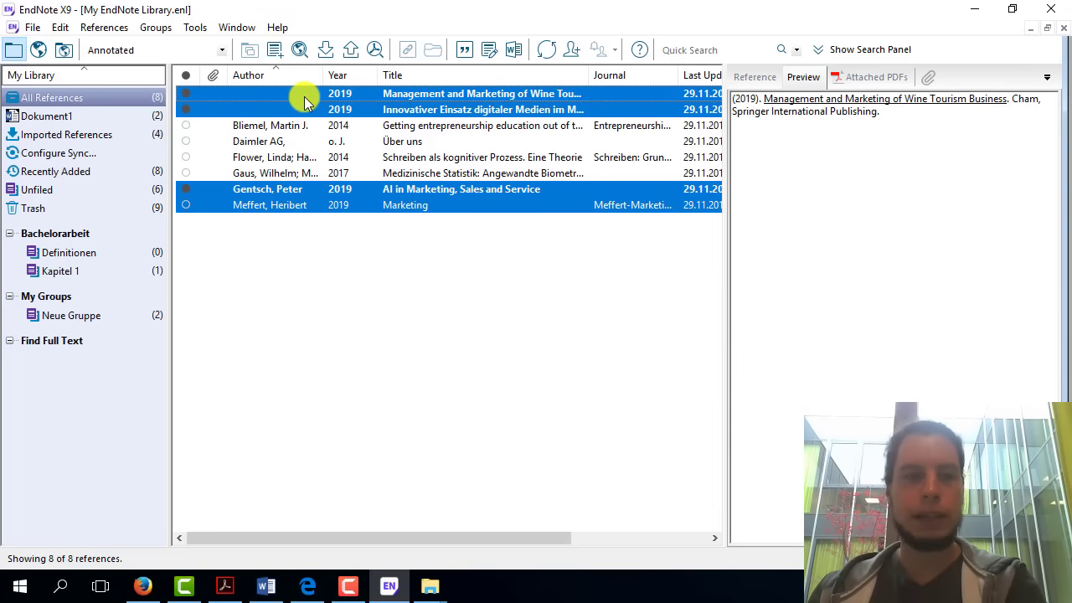
{"action": "key", "text": "Delete"}
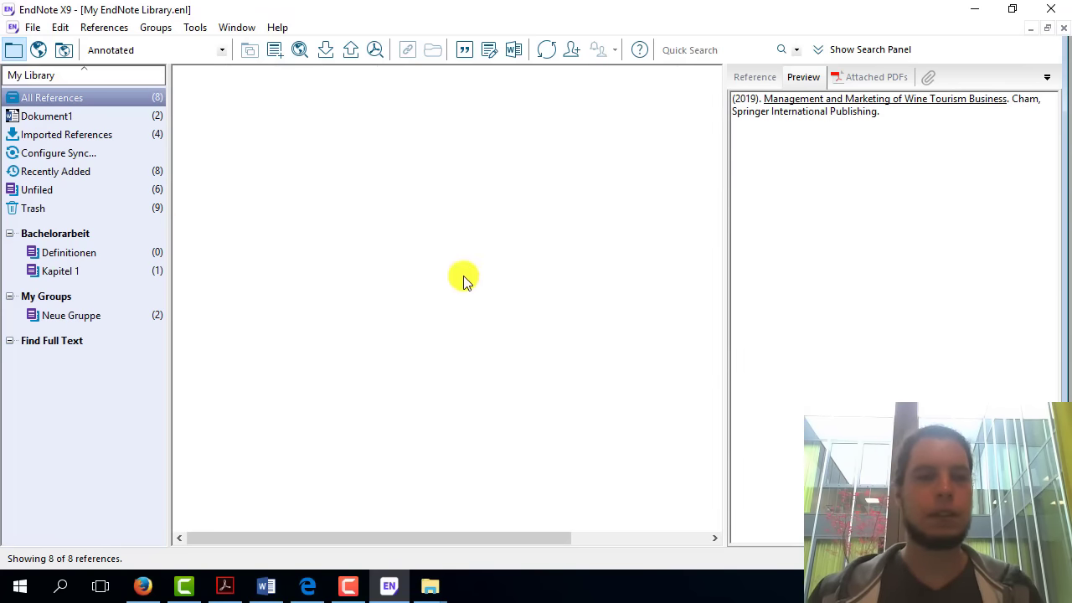
- Click through the remaining references, including Medizinische Statistik and Über uns
{"action": "left_click", "coordinate": [395, 125]}
{"action": "left_click", "coordinate": [397, 141]}
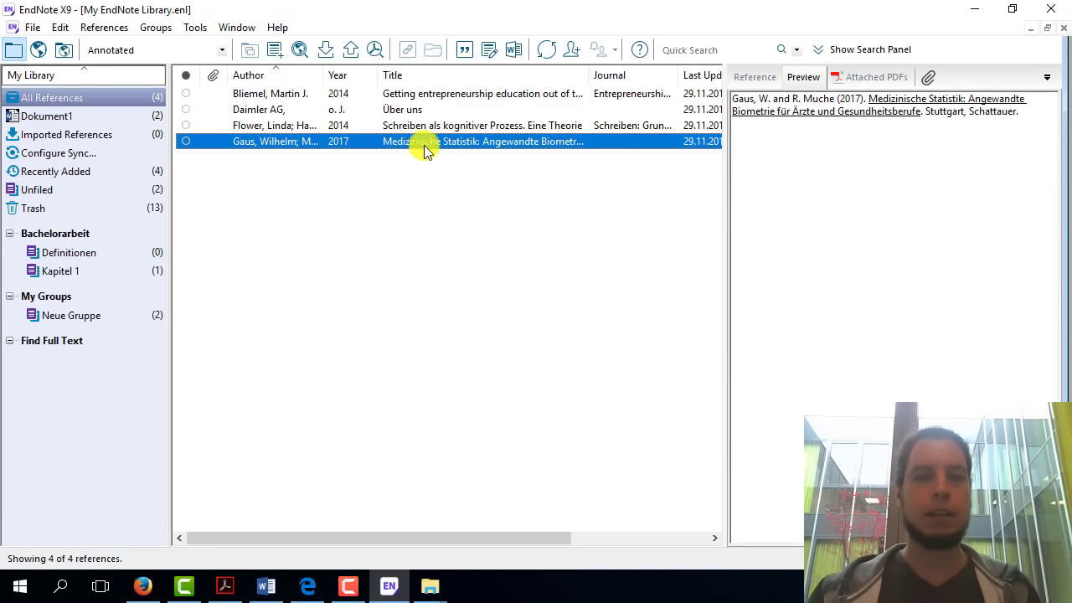
{"action": "left_click", "coordinate": [409, 110]}
{"action": "left_click", "coordinate": [408, 94]}
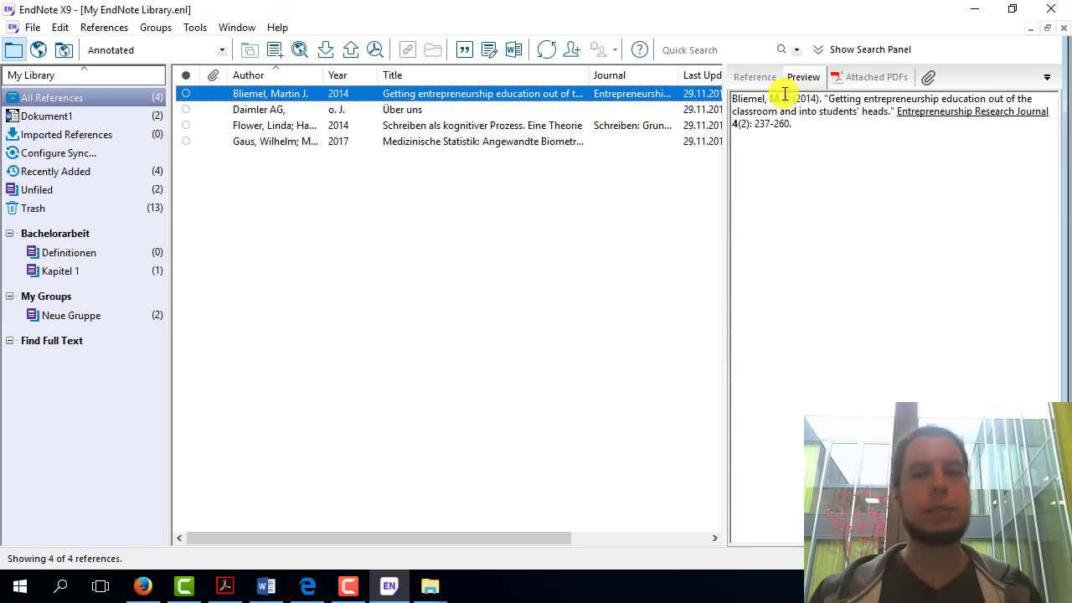
- Check the entrepreneurship article's attachment options, then browse the four remaining references
{"action": "right_click", "coordinate": [419, 95]}
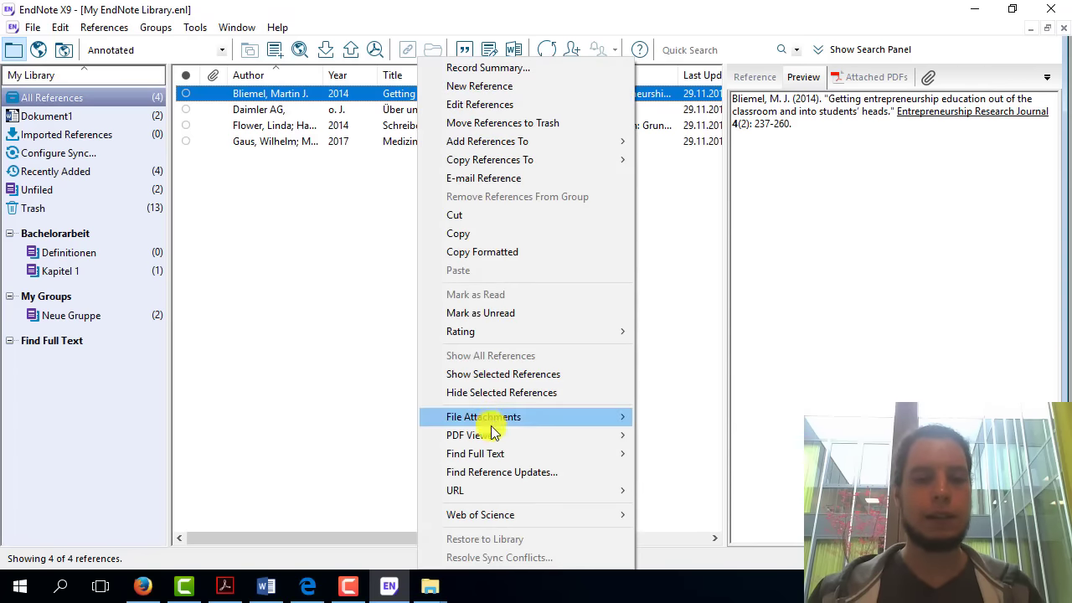
{"action": "mouse_move", "coordinate": [483, 417]}
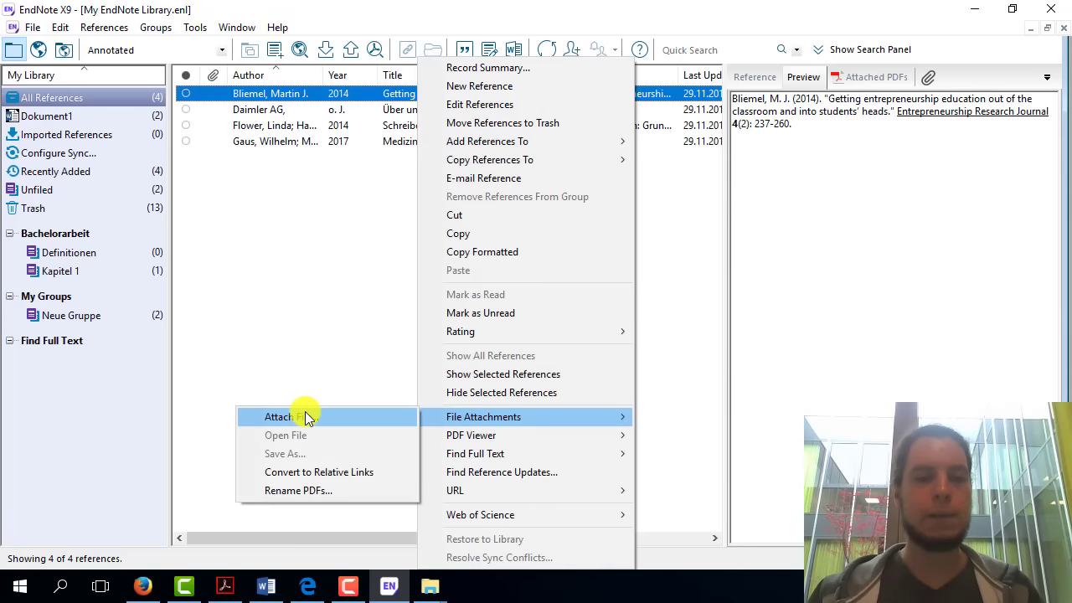
{"action": "left_click", "coordinate": [309, 336]}
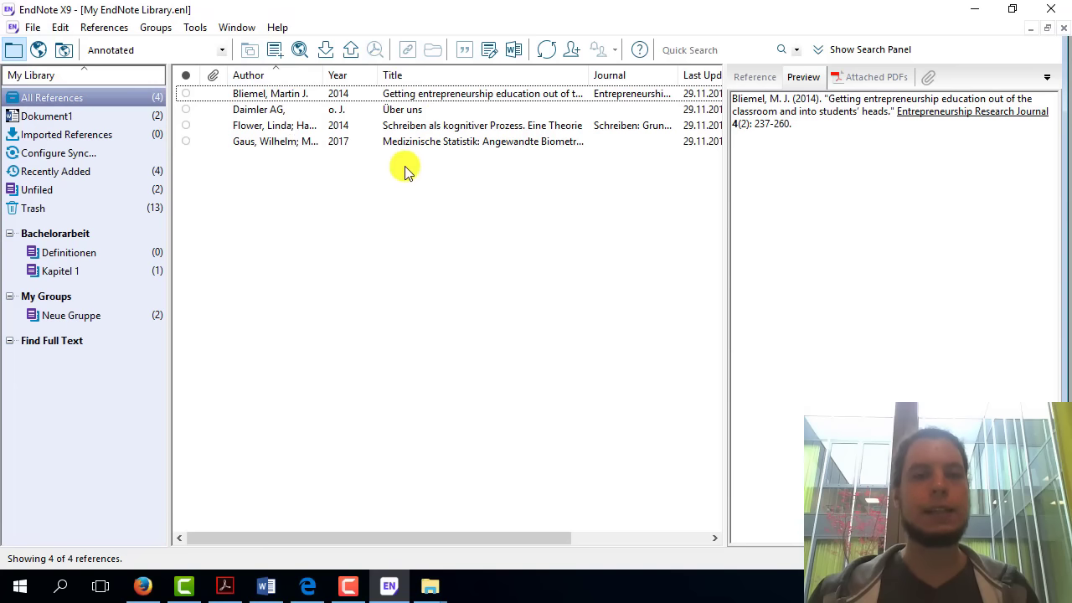
{"action": "left_click", "coordinate": [434, 95]}
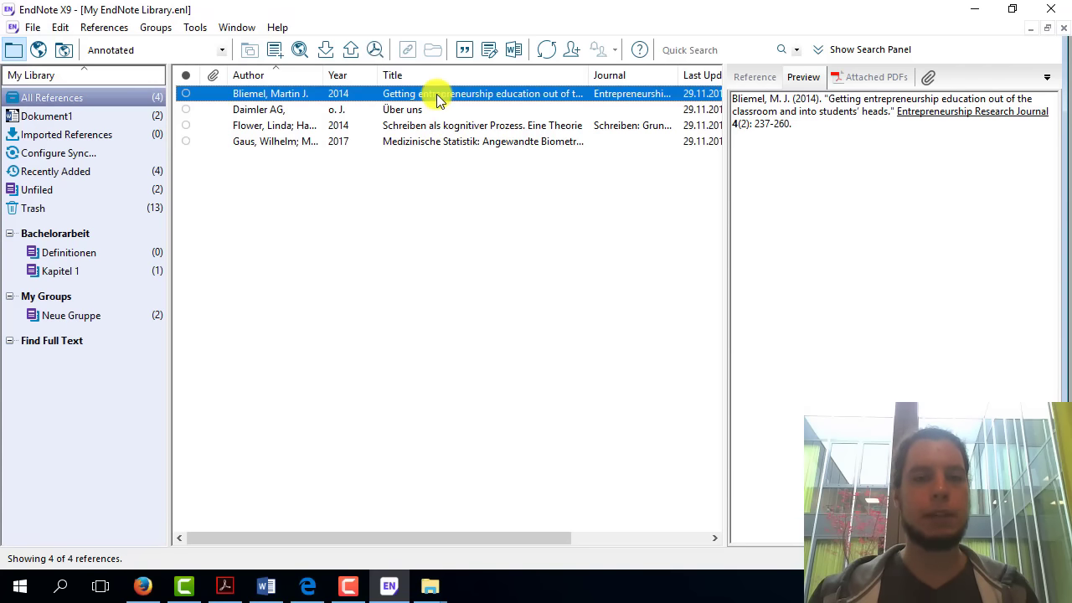
{"action": "left_click", "coordinate": [425, 127]}
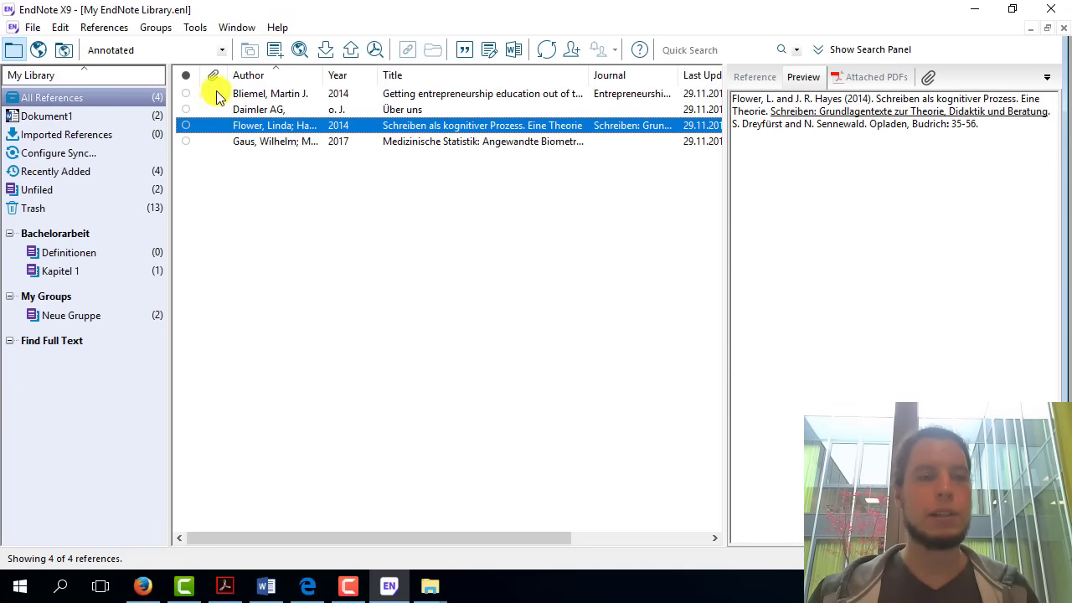
{"action": "left_click", "coordinate": [471, 143]}
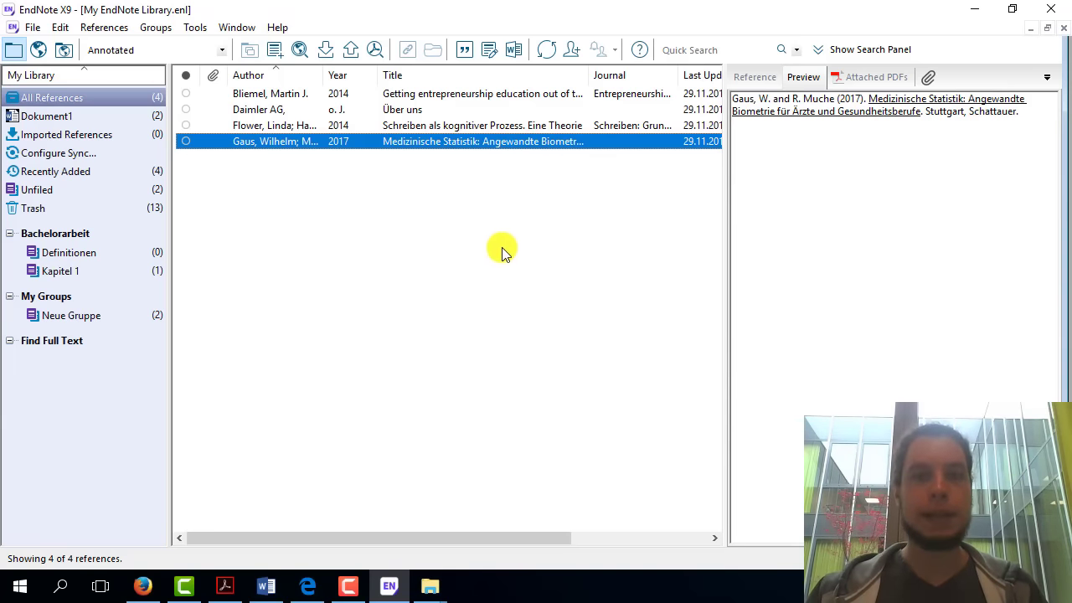
{"action": "left_click", "coordinate": [479, 94]}
{"action": "left_click", "coordinate": [482, 112]}
{"action": "left_click", "coordinate": [485, 126]}
{"action": "left_click", "coordinate": [490, 140]}
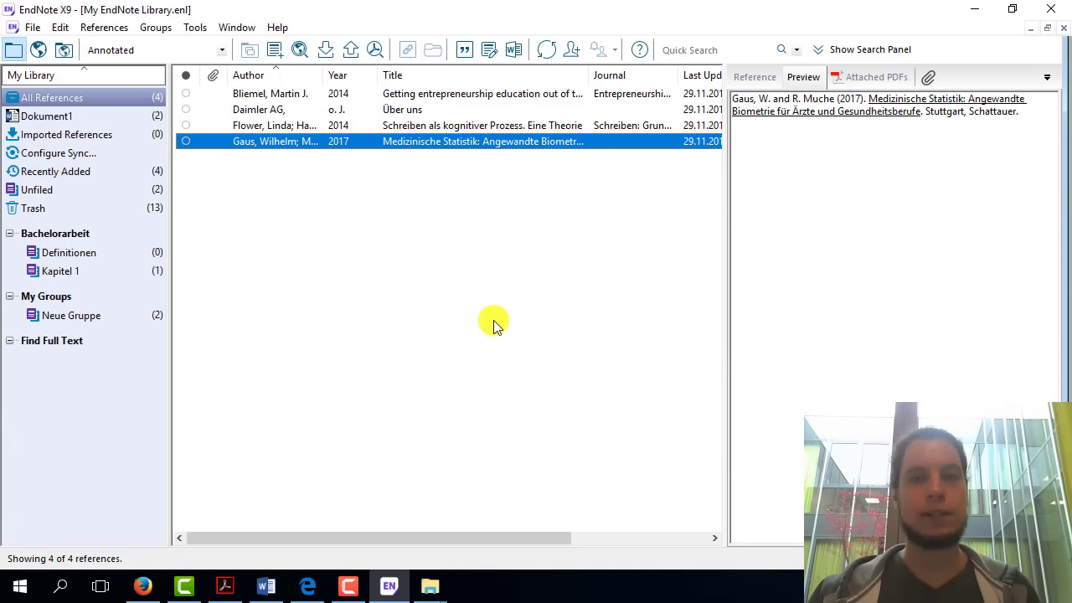
{"action": "left_click", "coordinate": [266, 586]}
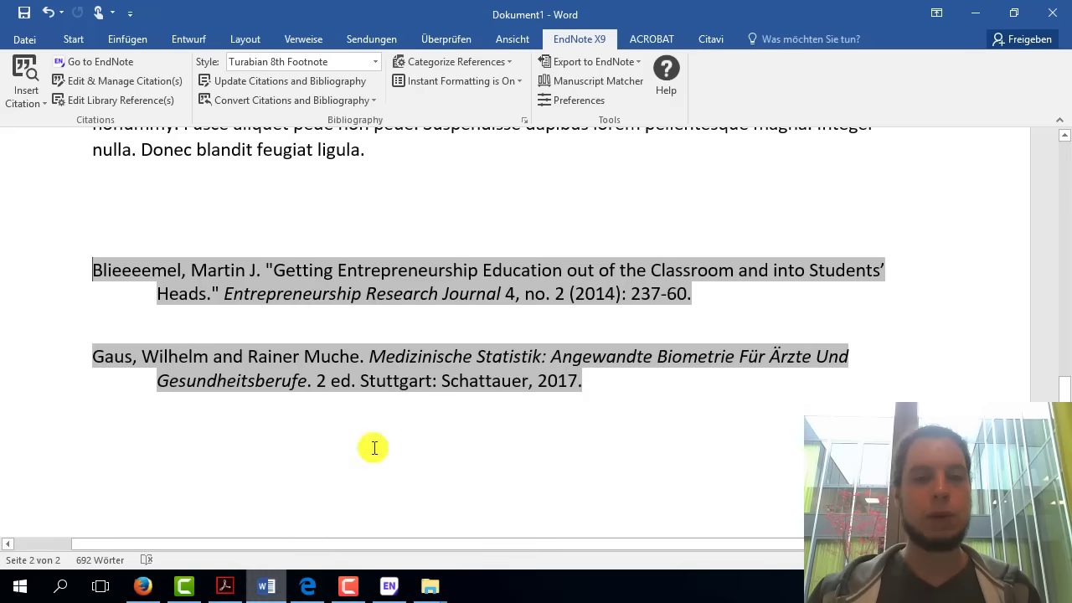
{"action": "scroll", "coordinate": [639, 198], "scroll_direction": "down", "scroll_amount": 3}
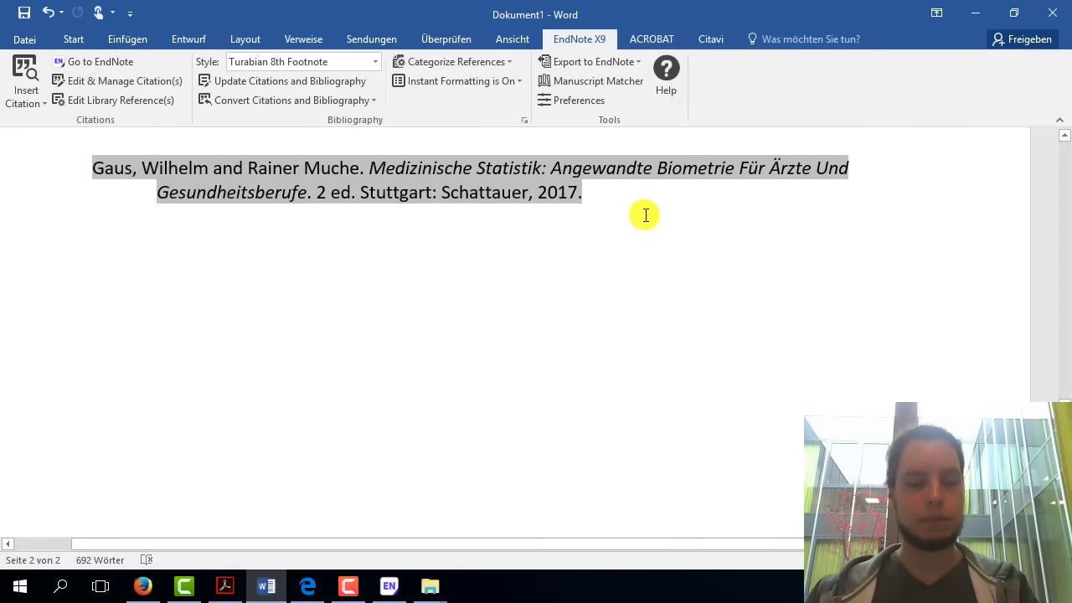
{"action": "scroll", "coordinate": [646, 216], "scroll_direction": "up", "scroll_amount": 3}
{"action": "scroll", "coordinate": [656, 231], "scroll_direction": "up", "scroll_amount": 3}
{"action": "scroll", "coordinate": [629, 235], "scroll_direction": "up", "scroll_amount": 3}
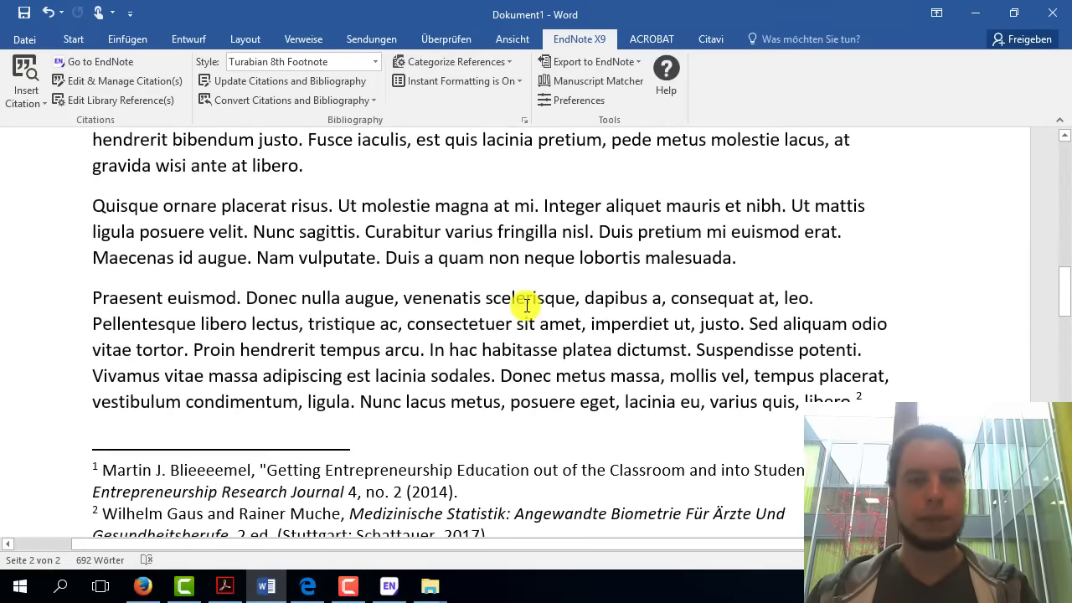
{"action": "scroll", "coordinate": [594, 232], "scroll_direction": "down", "scroll_amount": 2}
{"action": "scroll", "coordinate": [526, 303], "scroll_direction": "down", "scroll_amount": 1}
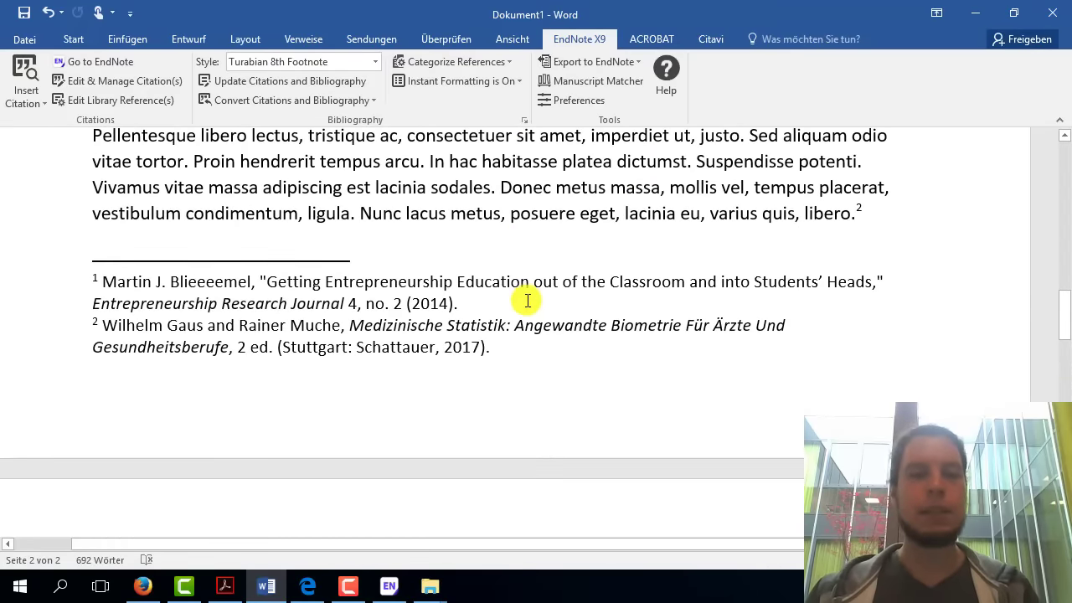
{"action": "left_click", "coordinate": [359, 305]}
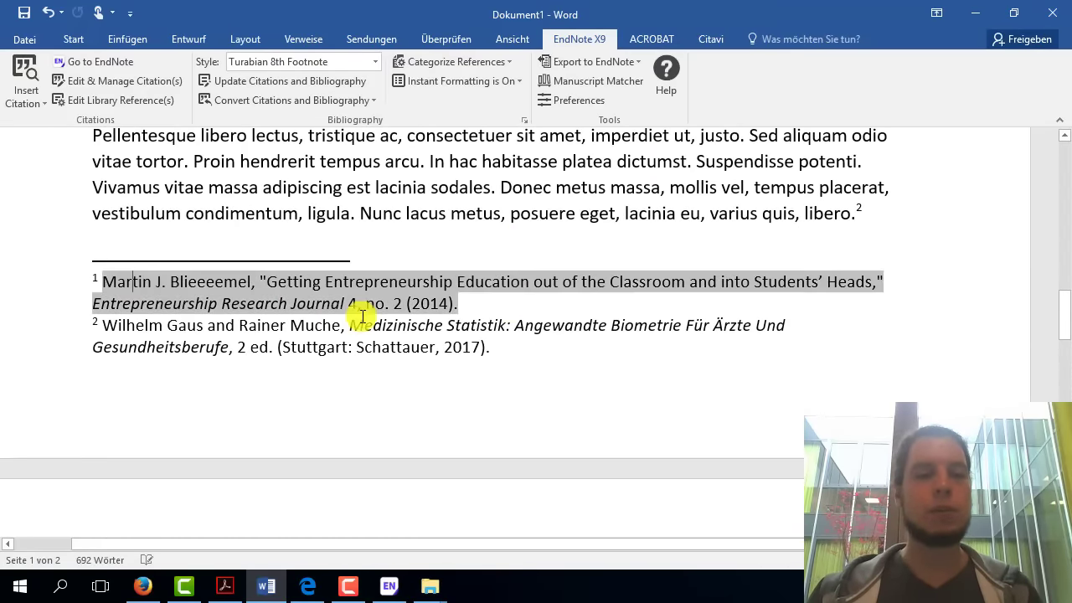
{"action": "left_click", "coordinate": [436, 328]}
{"action": "left_click", "coordinate": [566, 228]}
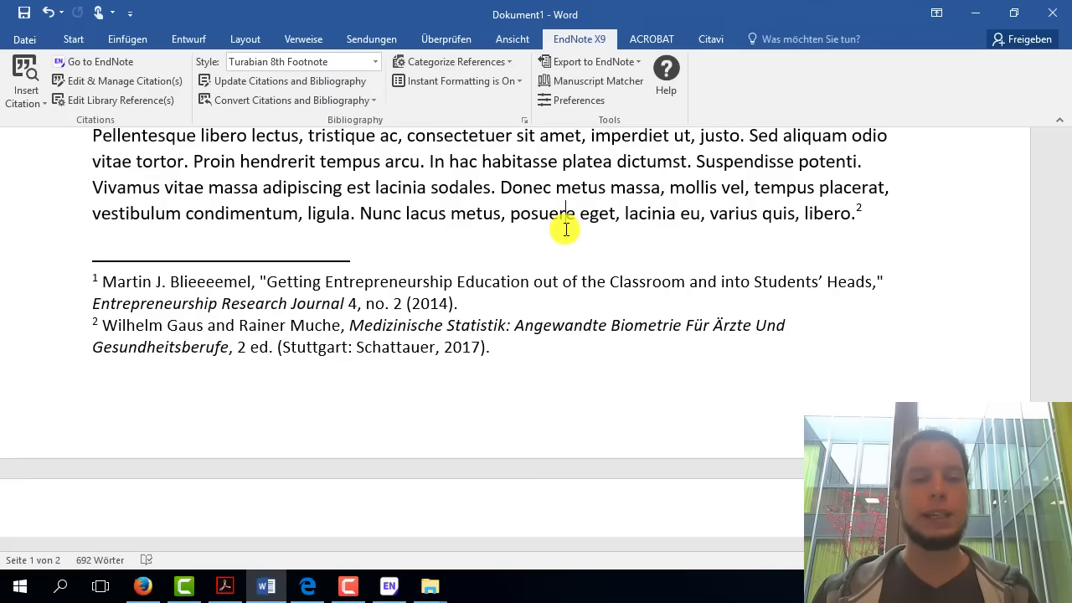
{"action": "scroll", "coordinate": [531, 307], "scroll_direction": "up", "scroll_amount": 5}
{"action": "scroll", "coordinate": [531, 306], "scroll_direction": "up", "scroll_amount": 5}
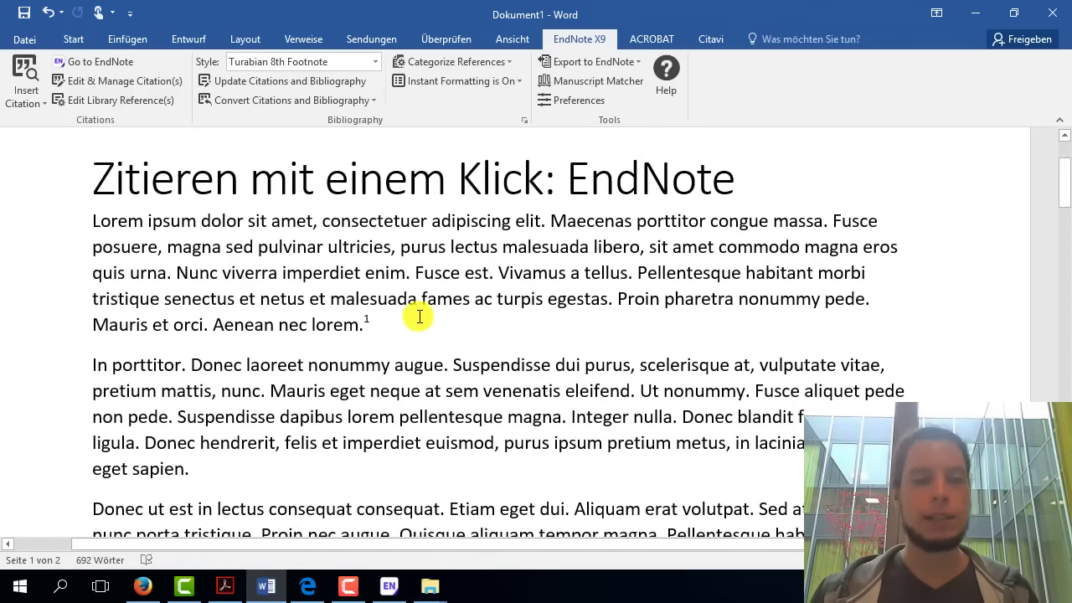
{"action": "left_click", "coordinate": [413, 319]}
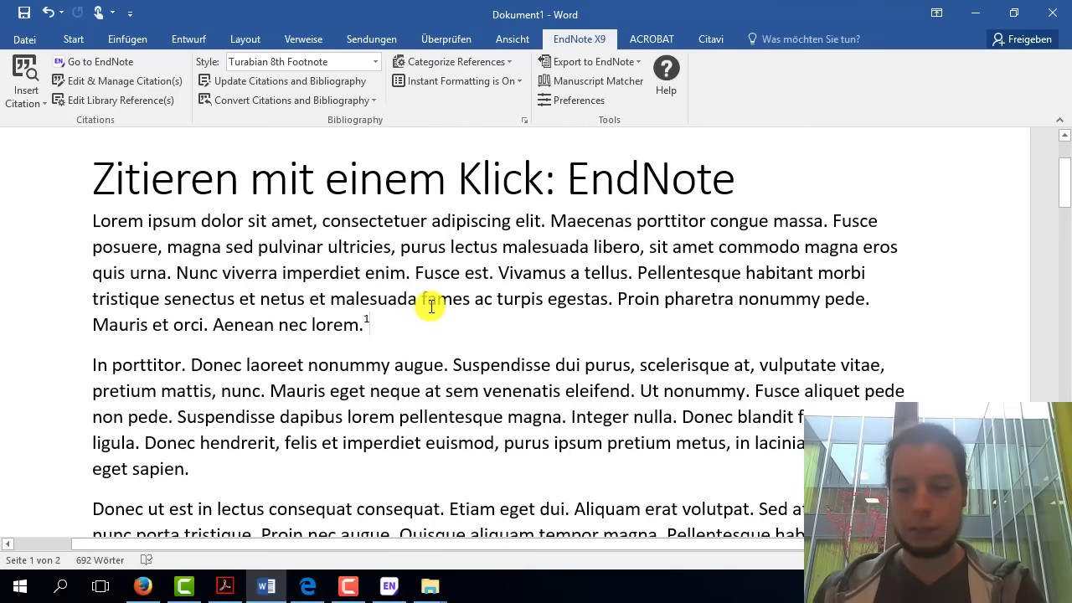
- Backspace away footnote 1 after 'lorem.' and scroll to check the text
{"action": "key", "text": "BackSpace"}
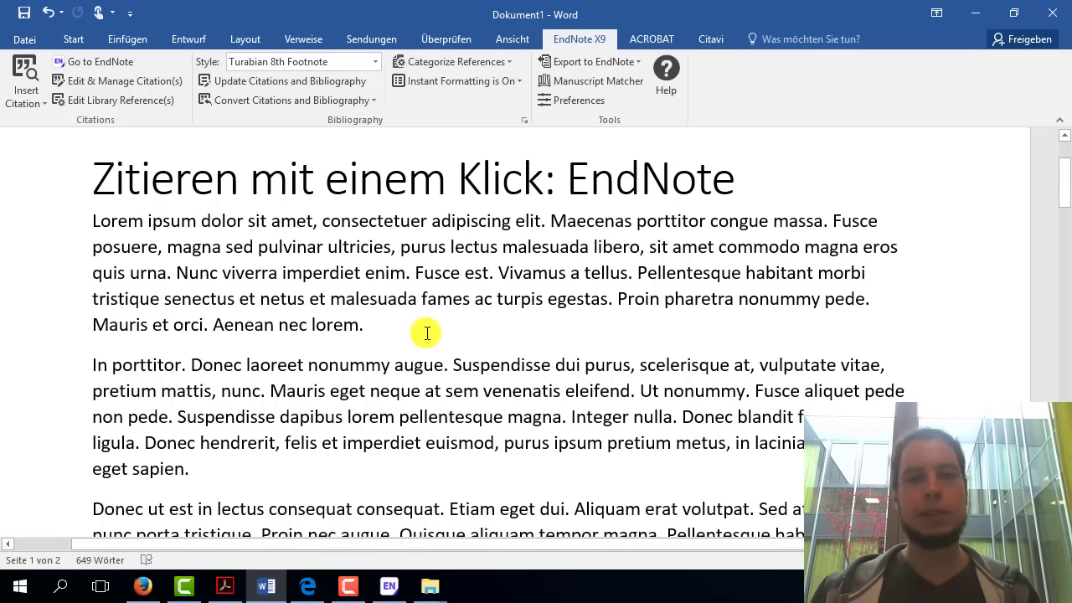
{"action": "scroll", "coordinate": [436, 332], "scroll_direction": "down", "scroll_amount": 1}
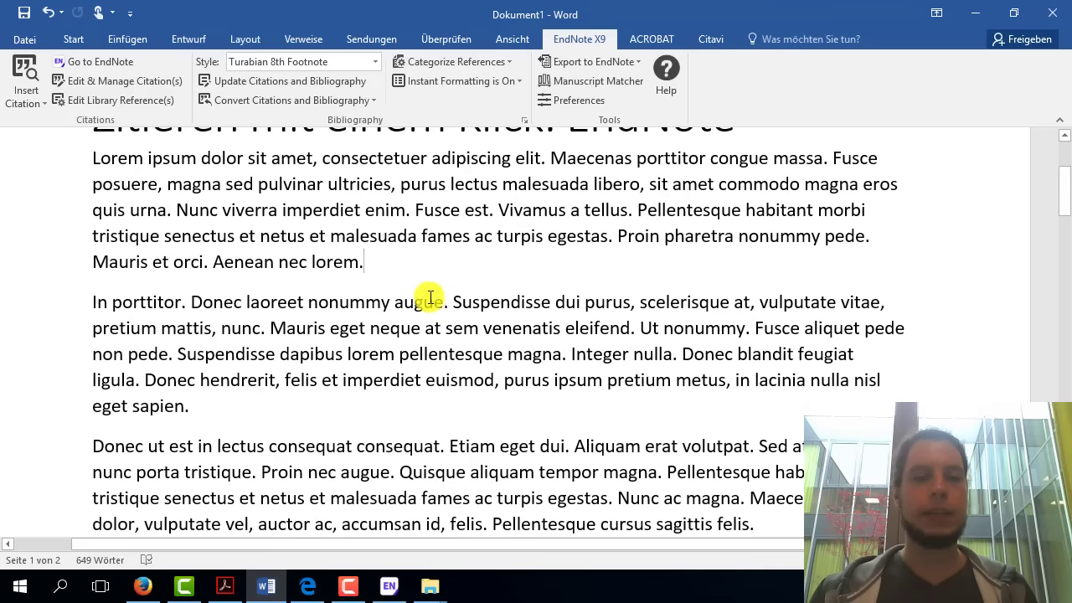
{"action": "scroll", "coordinate": [402, 306], "scroll_direction": "up", "scroll_amount": 1}
{"action": "scroll", "coordinate": [385, 335], "scroll_direction": "up", "scroll_amount": 1}
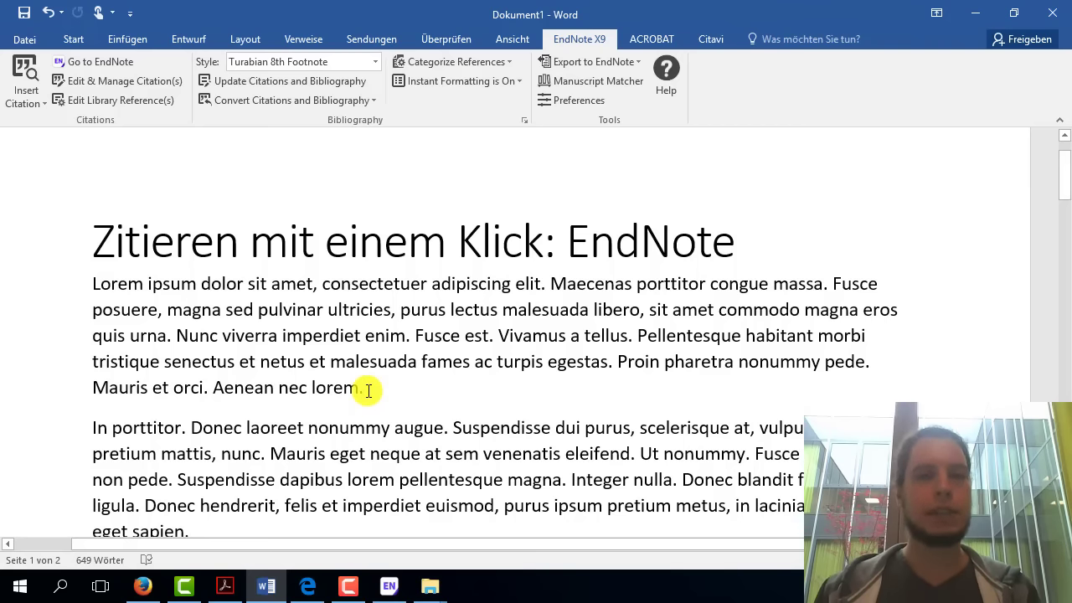
- Leave the Turabian style and Save As untouched, then close Word discarding Dokument1's changes
{"action": "left_click", "coordinate": [374, 62]}
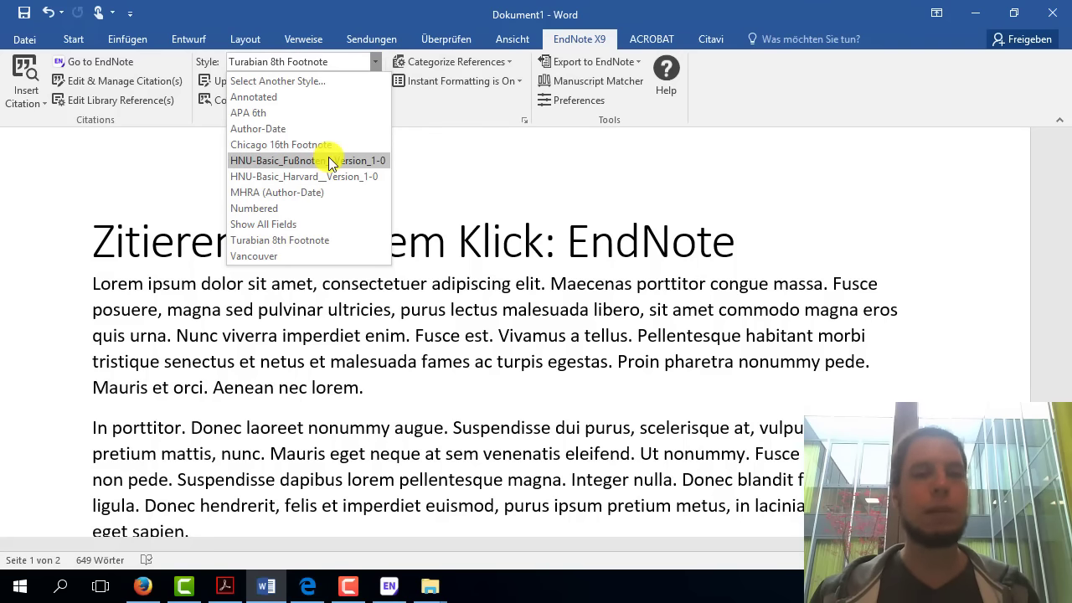
{"action": "left_click", "coordinate": [507, 354]}
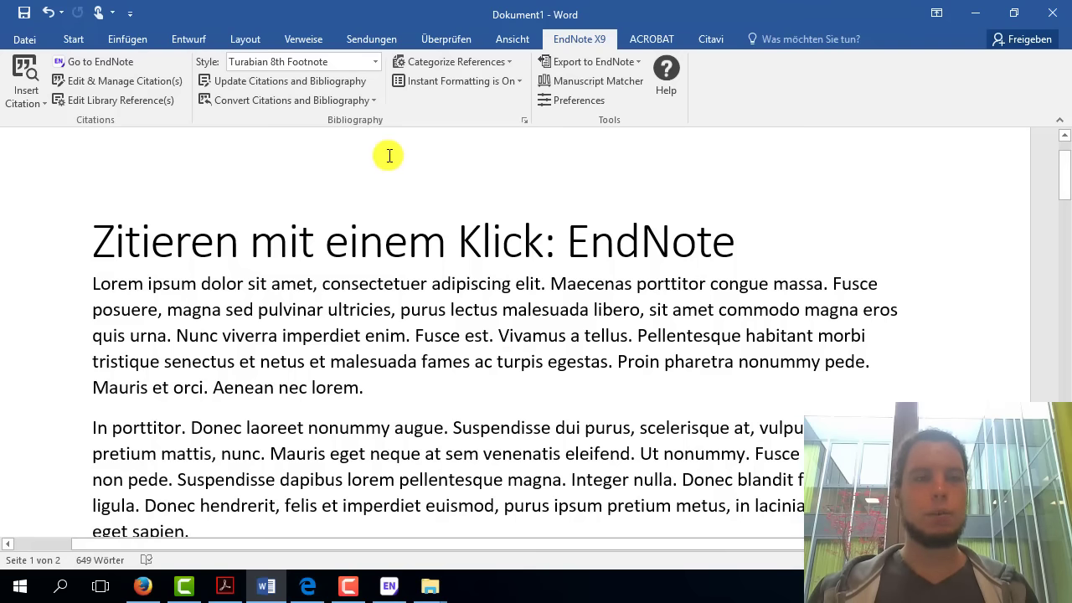
{"action": "left_click", "coordinate": [25, 14]}
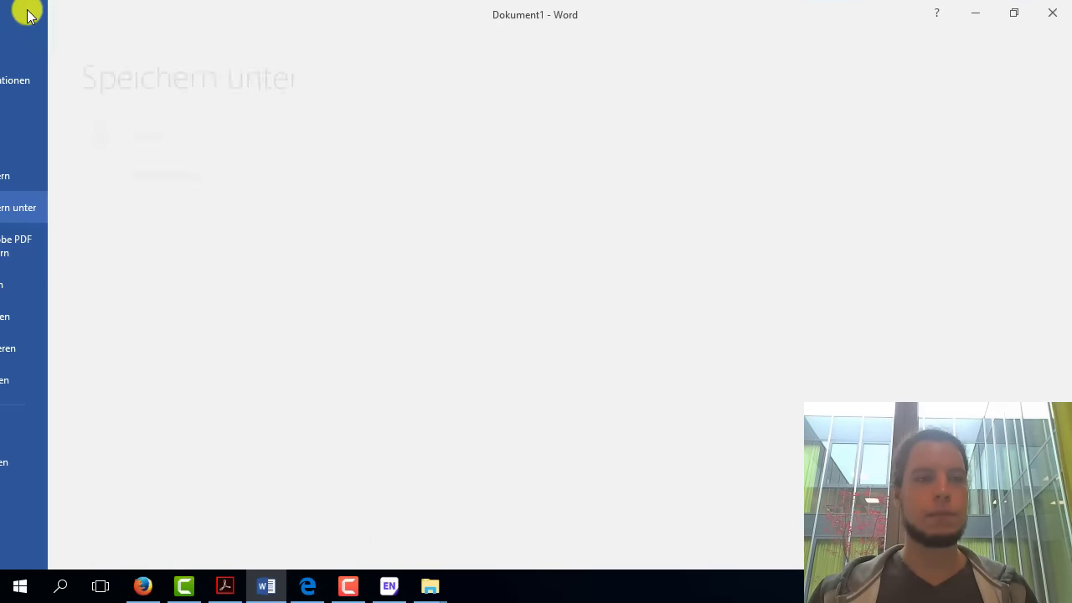
{"action": "left_click", "coordinate": [34, 36]}
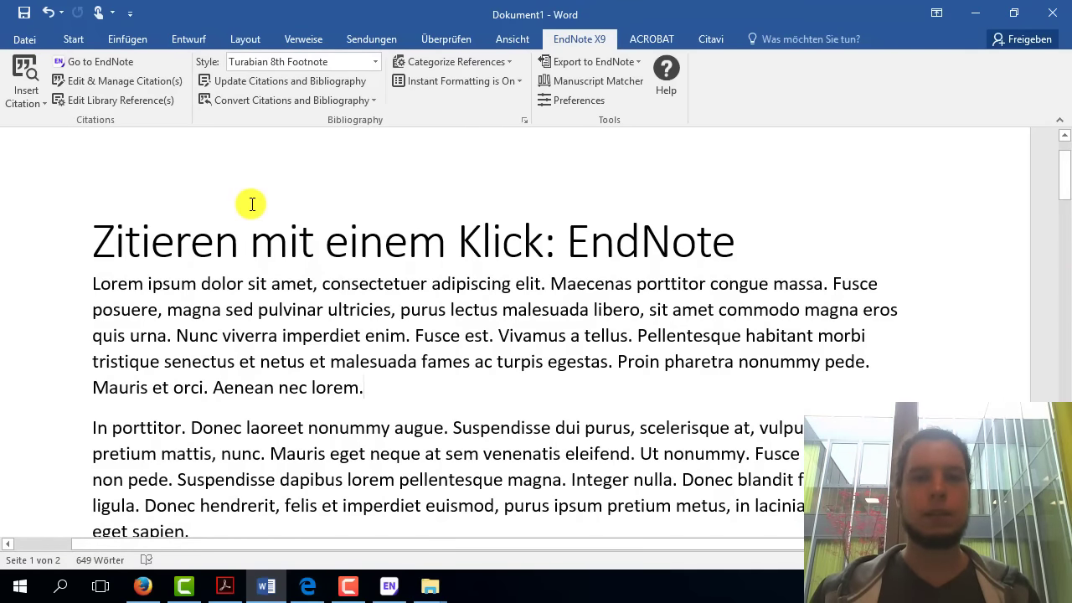
{"action": "left_click", "coordinate": [1053, 13]}
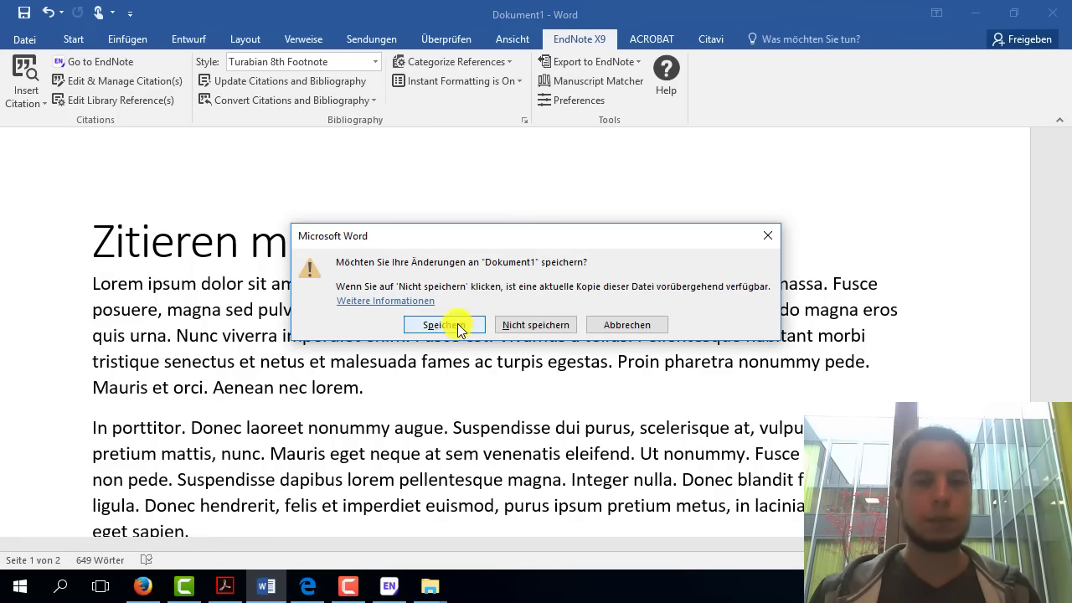
{"action": "left_click", "coordinate": [520, 325]}
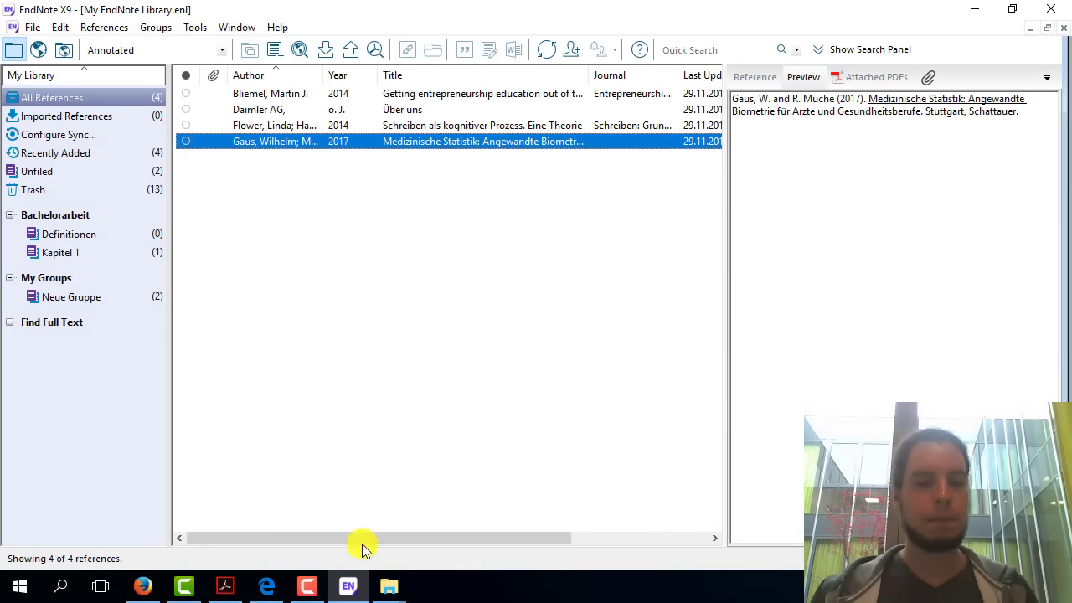
- In Firefox, dismiss the Treffer lokal speichern dialog and switch to the HNU website tab
{"action": "left_click", "coordinate": [139, 590]}
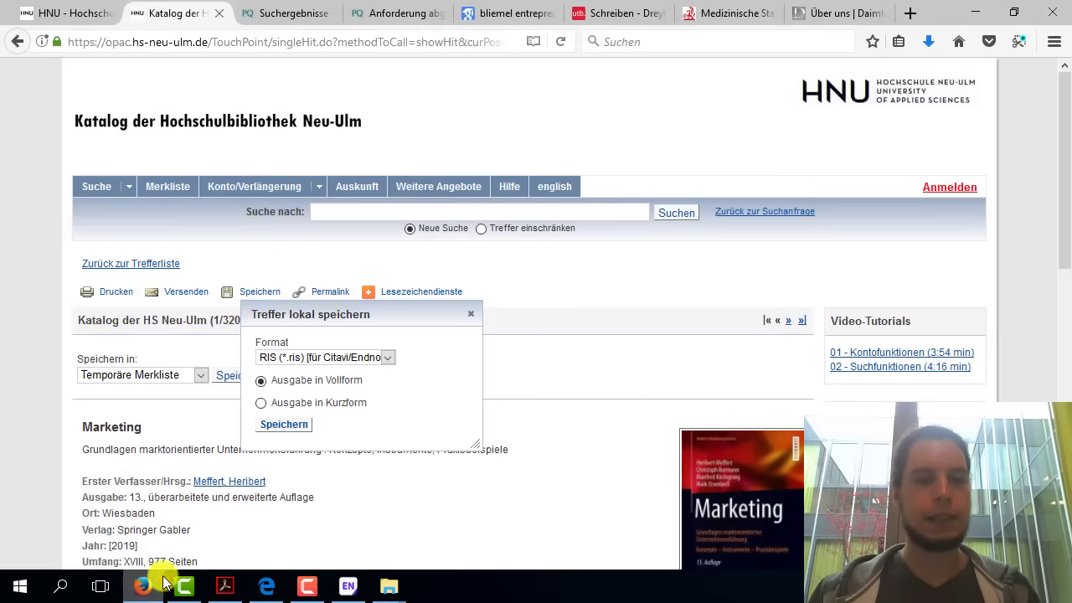
{"action": "left_click", "coordinate": [470, 314]}
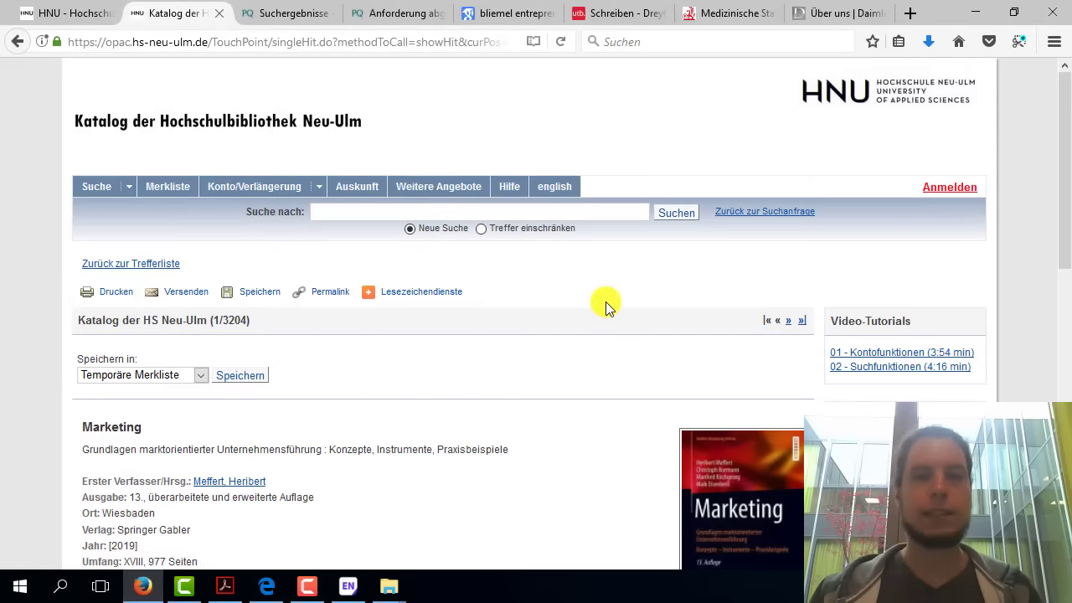
{"action": "left_click", "coordinate": [66, 14]}
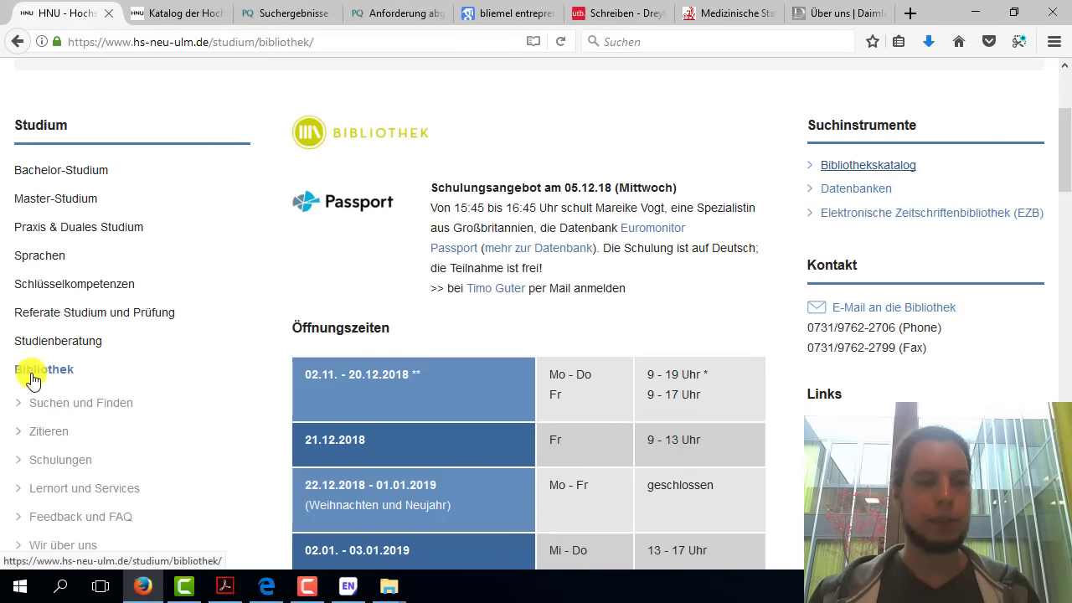
- Open Zitieren, then the Zitierstile an der HNU page, and scroll through the professor list
{"action": "left_click", "coordinate": [47, 435]}
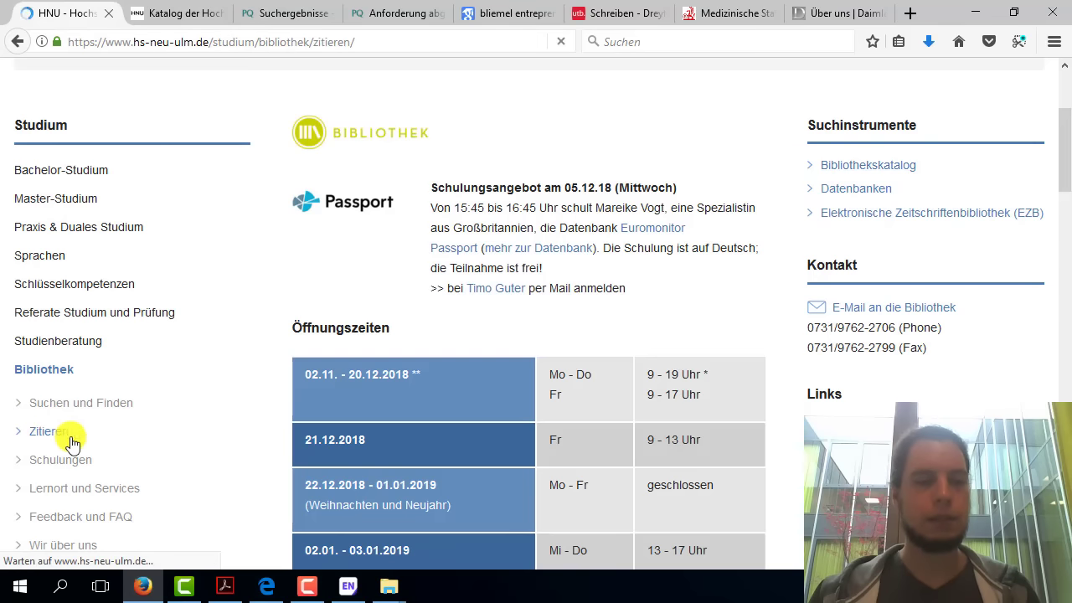
{"action": "scroll", "coordinate": [495, 299], "scroll_direction": "down", "scroll_amount": 1}
{"action": "scroll", "coordinate": [279, 246], "scroll_direction": "down", "scroll_amount": 4}
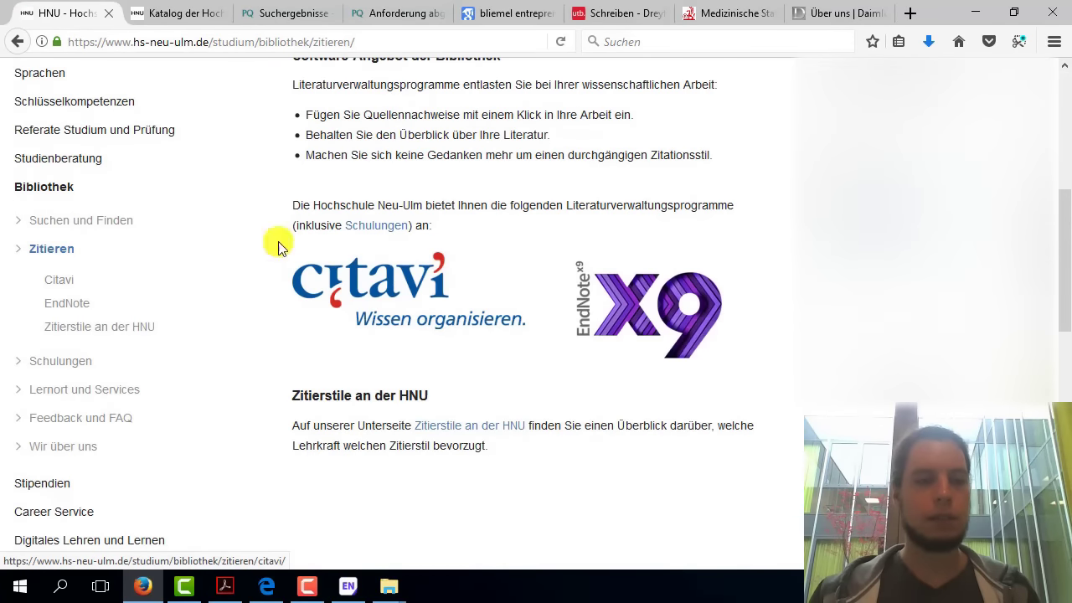
{"action": "left_click", "coordinate": [66, 328]}
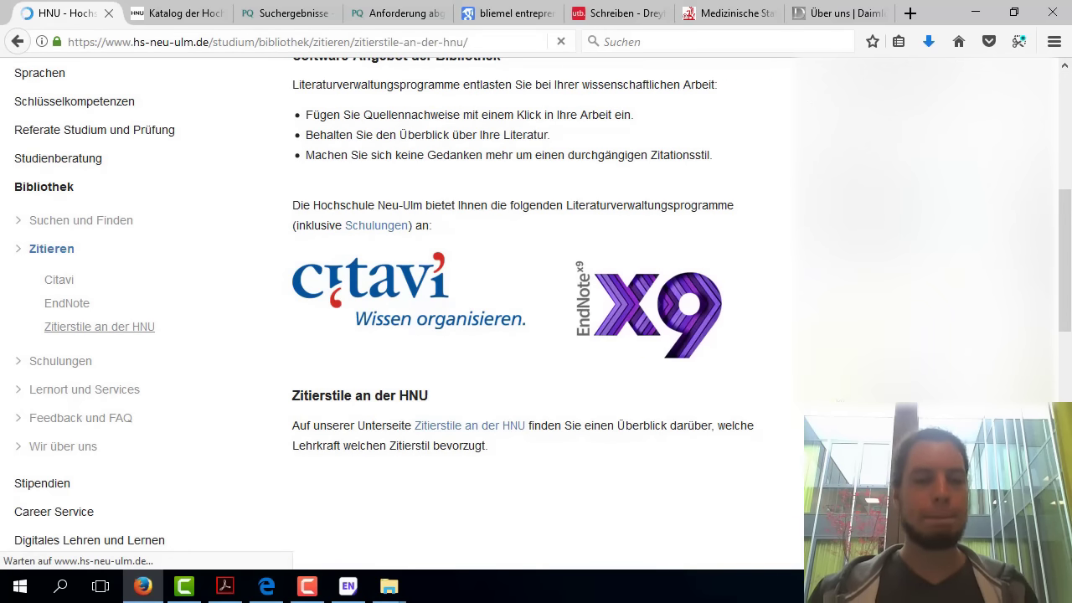
{"action": "left_click_drag", "start_coordinate": [1065, 118], "coordinate": [1069, 161]}
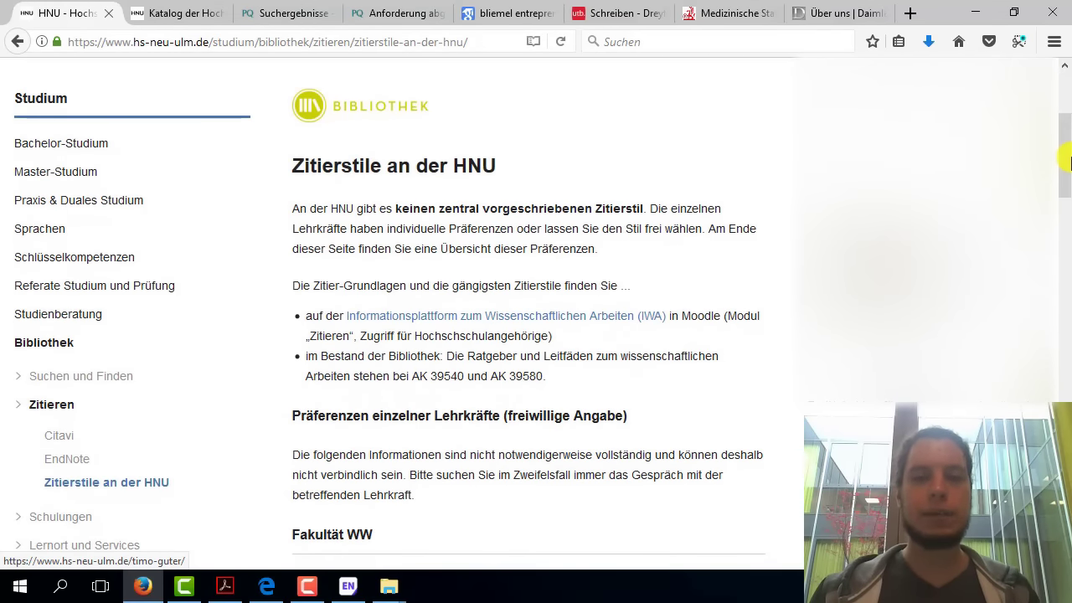
{"action": "left_click_drag", "start_coordinate": [1067, 162], "coordinate": [1065, 233]}
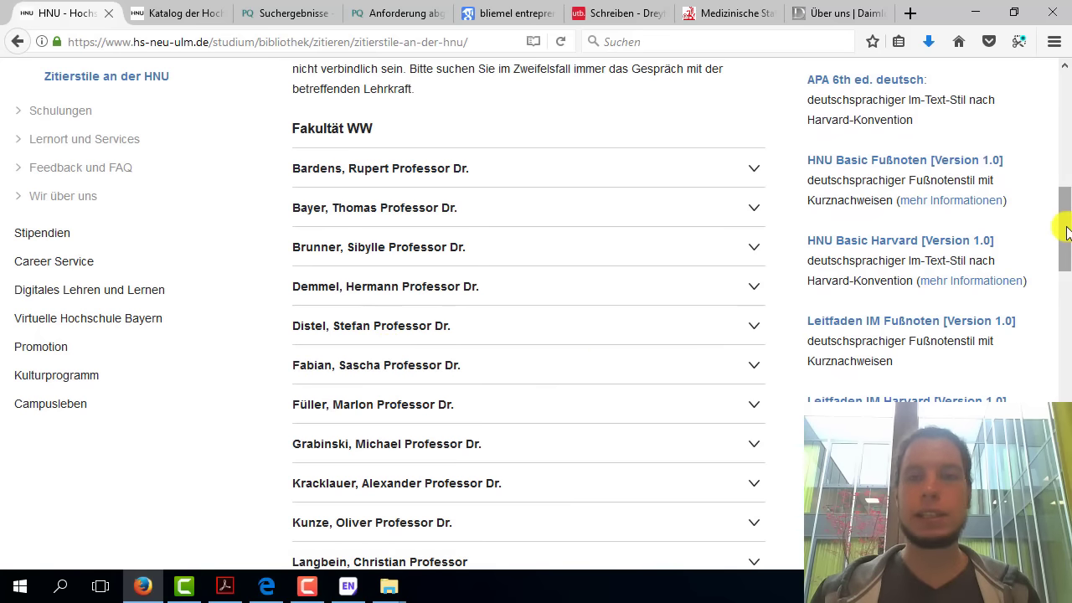
{"action": "left_click_drag", "start_coordinate": [1066, 233], "coordinate": [1066, 356]}
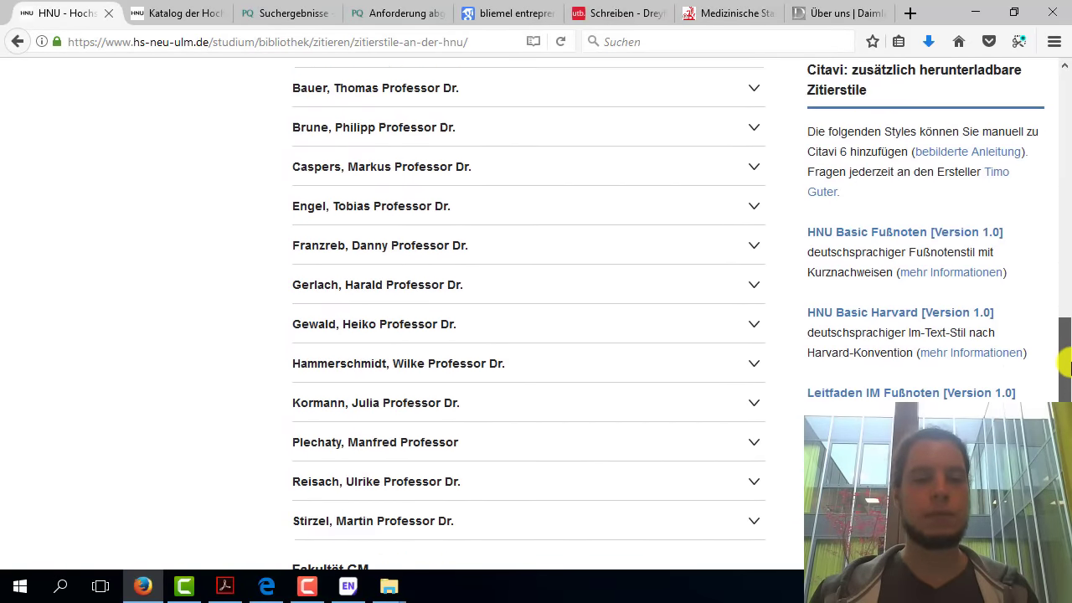
{"action": "mouse_move", "coordinate": [1066, 355]}
{"action": "left_mouse_down"}
{"action": "mouse_move", "coordinate": [1066, 430]}
{"action": "mouse_move", "coordinate": [1060, 239]}
{"action": "mouse_move", "coordinate": [1060, 257]}
{"action": "left_mouse_up"}
- Expand a lecturer's entry, highlight the notes that any style and all EndNote styles are allowed, then collapse it
{"action": "left_click", "coordinate": [467, 325]}
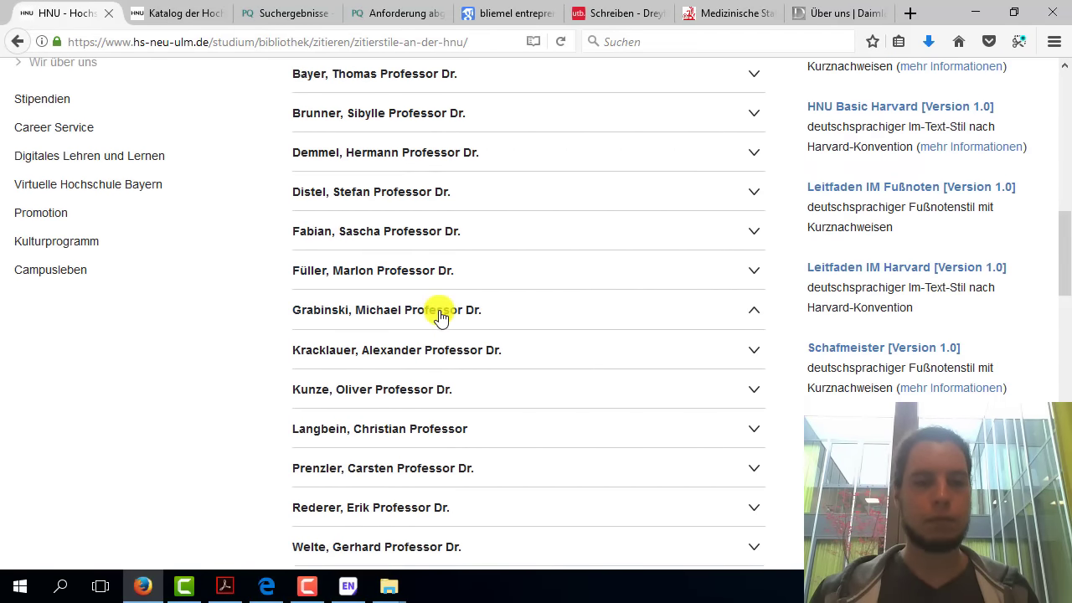
{"action": "left_click_drag", "start_coordinate": [310, 369], "coordinate": [449, 373]}
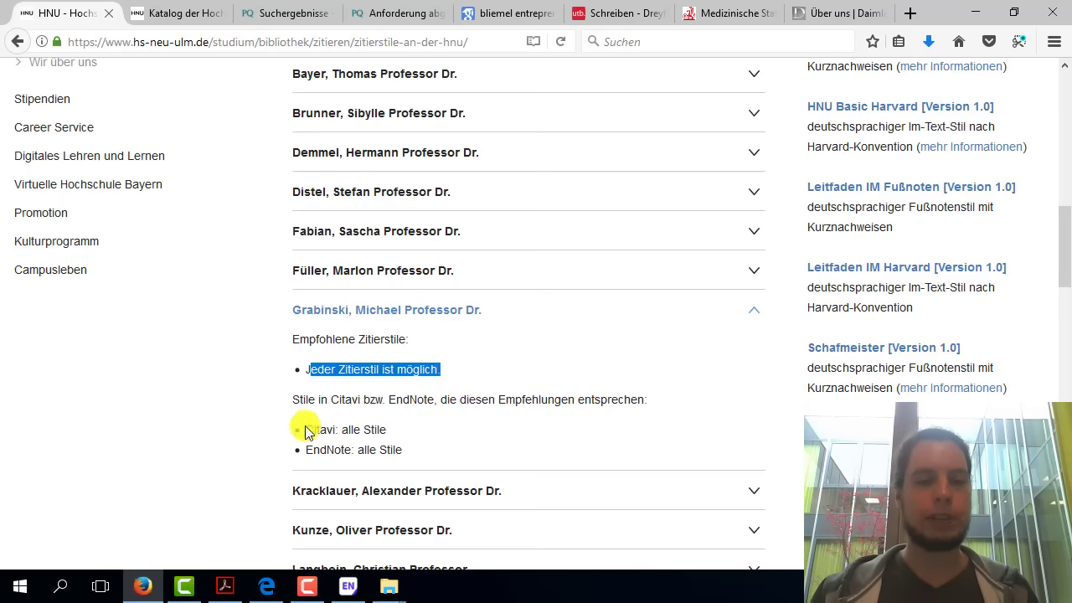
{"action": "left_click_drag", "start_coordinate": [307, 433], "coordinate": [407, 452]}
{"action": "left_click", "coordinate": [423, 326]}
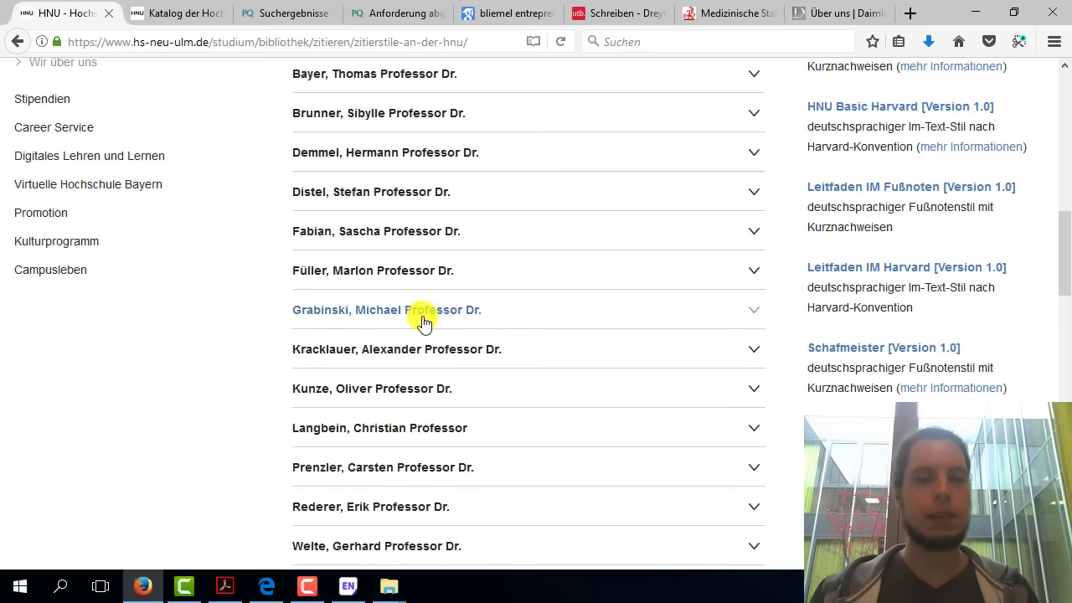
{"action": "mouse_move", "coordinate": [1068, 253]}
{"action": "left_mouse_down"}
{"action": "mouse_move", "coordinate": [1069, 243]}
{"action": "mouse_move", "coordinate": [1068, 376]}
{"action": "left_mouse_up"}
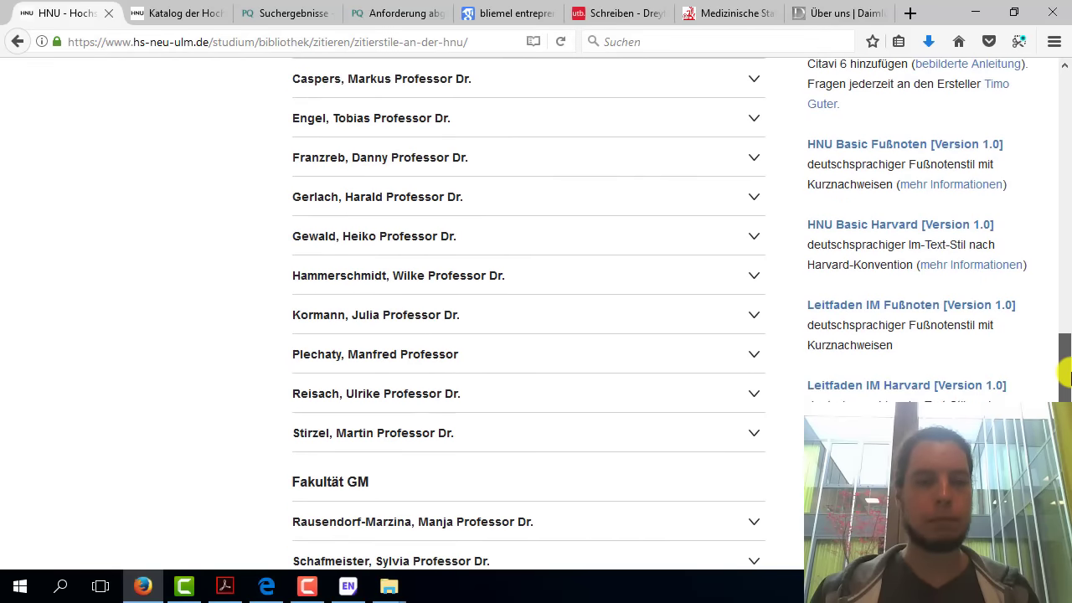
- Expand another lecturer's entry and highlight the English-paper recommendation and the Citavi/EndNote style-matching sentence
{"action": "left_click", "coordinate": [328, 392]}
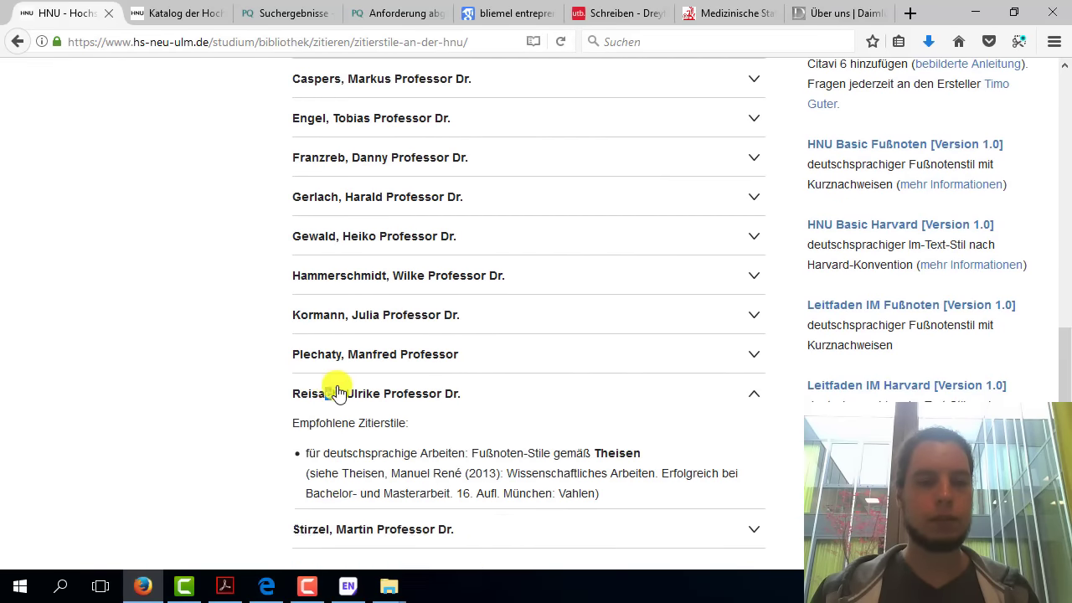
{"action": "left_click_drag", "start_coordinate": [1068, 361], "coordinate": [1067, 385]}
{"action": "scroll", "coordinate": [609, 311], "scroll_direction": "down", "scroll_amount": 1}
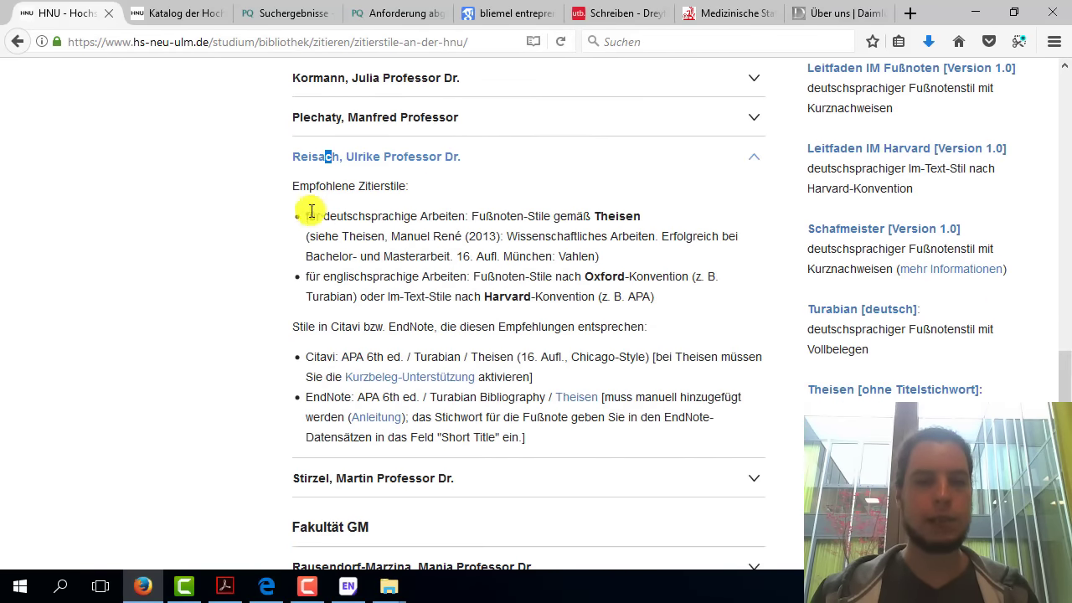
{"action": "left_click_drag", "start_coordinate": [308, 217], "coordinate": [451, 219]}
{"action": "left_click_drag", "start_coordinate": [323, 277], "coordinate": [434, 277]}
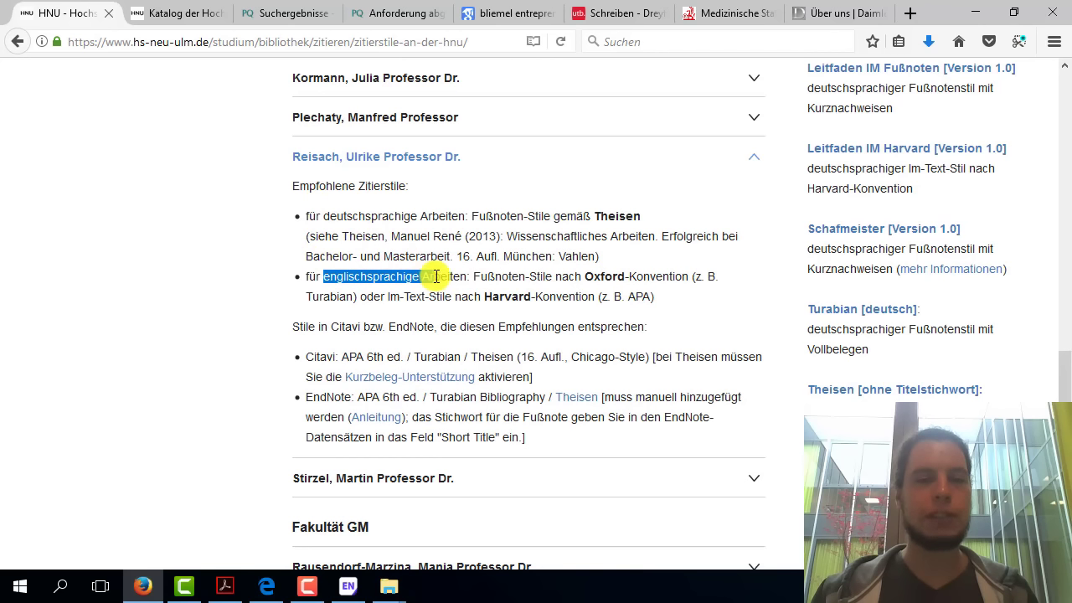
{"action": "left_click_drag", "start_coordinate": [305, 327], "coordinate": [431, 325]}
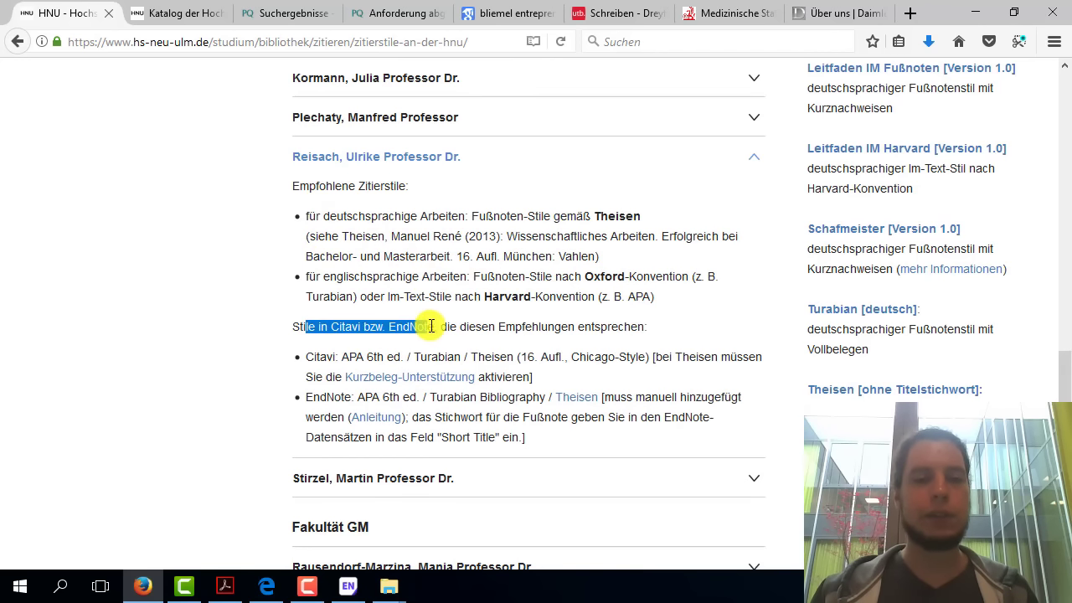
{"action": "left_click", "coordinate": [308, 398]}
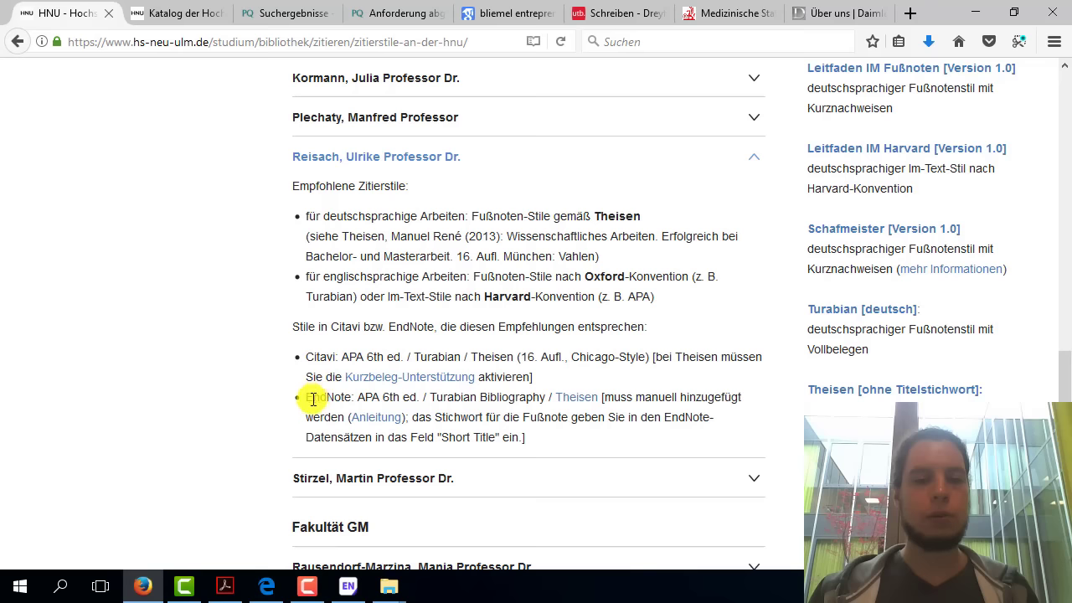
- Highlight the APA 6th / Turabian Bibliography styles, the manual Theisen note and Short Title hint, then switch to EndNote
{"action": "left_click_drag", "start_coordinate": [355, 397], "coordinate": [566, 445]}
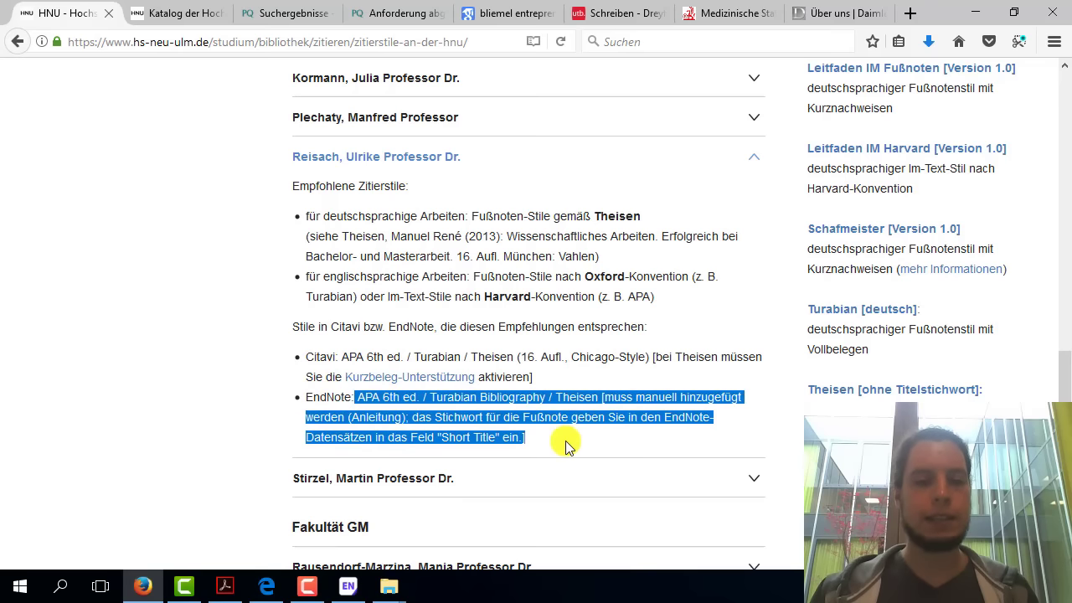
{"action": "left_click_drag", "start_coordinate": [356, 397], "coordinate": [544, 399]}
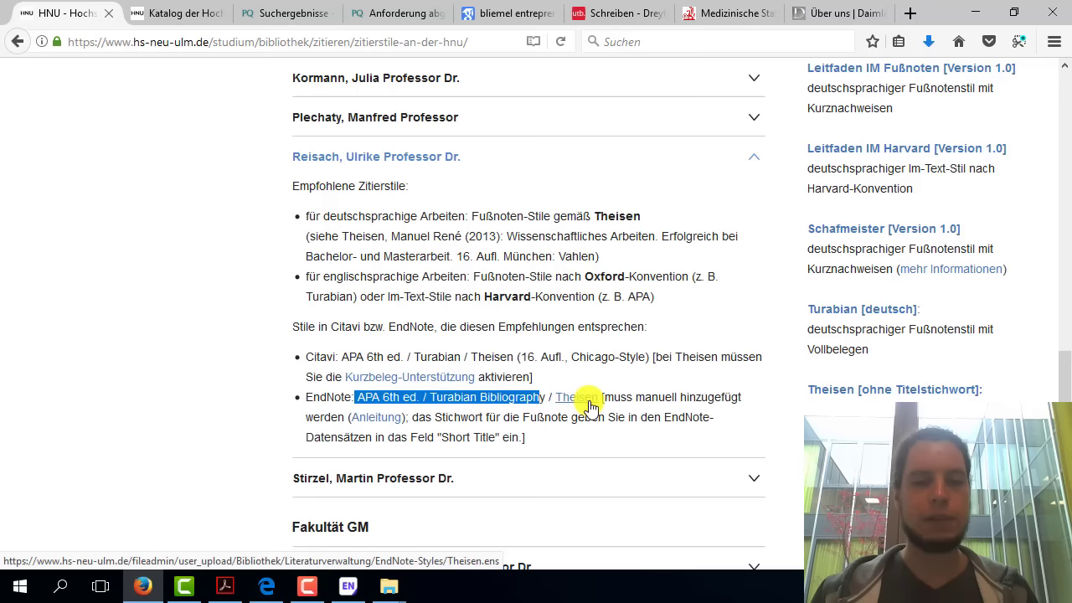
{"action": "left_click", "coordinate": [574, 427]}
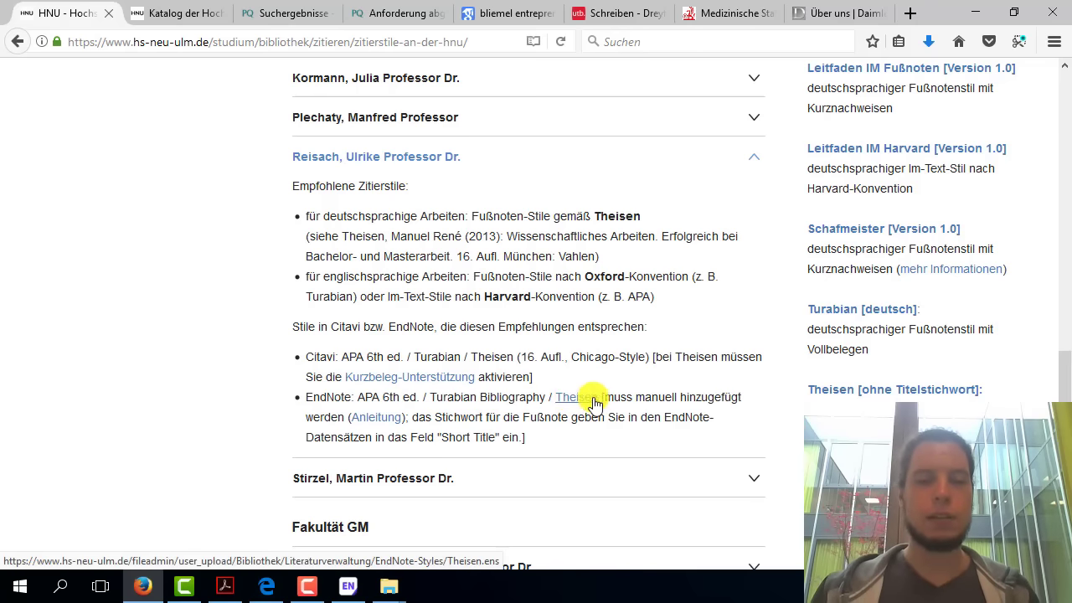
{"action": "left_click_drag", "start_coordinate": [604, 398], "coordinate": [344, 417]}
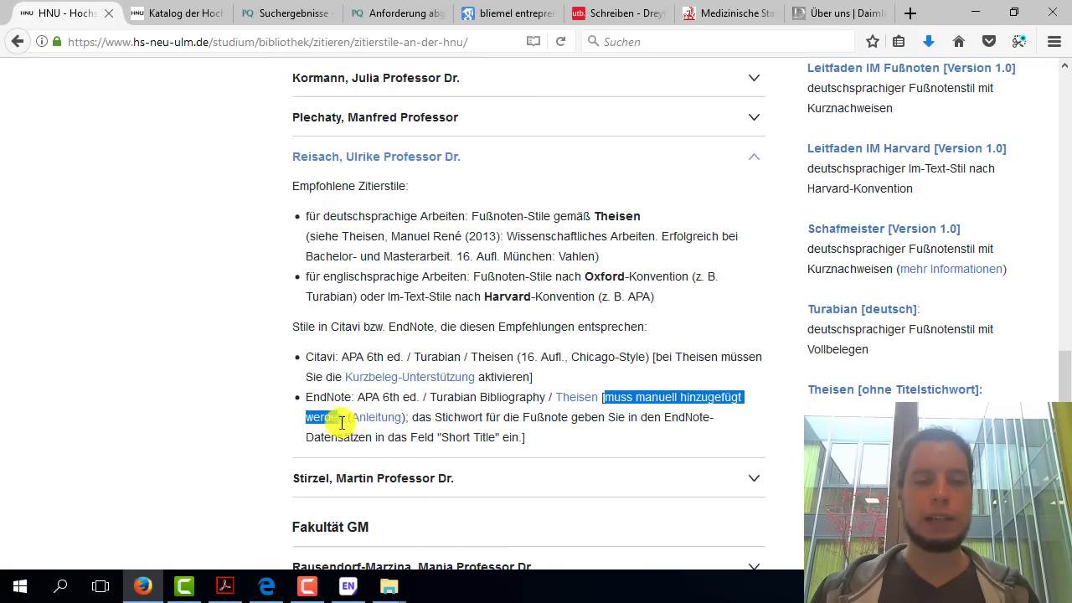
{"action": "mouse_move", "coordinate": [411, 418]}
{"action": "left_mouse_down"}
{"action": "mouse_move", "coordinate": [636, 420]}
{"action": "mouse_move", "coordinate": [514, 442]}
{"action": "left_mouse_up"}
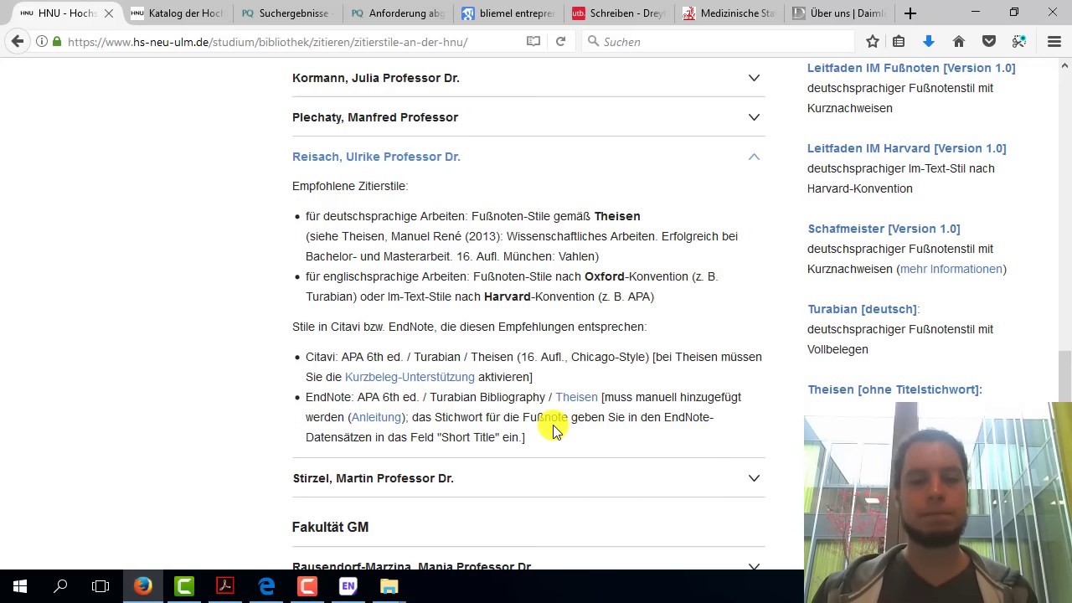
{"action": "double_click", "coordinate": [448, 437]}
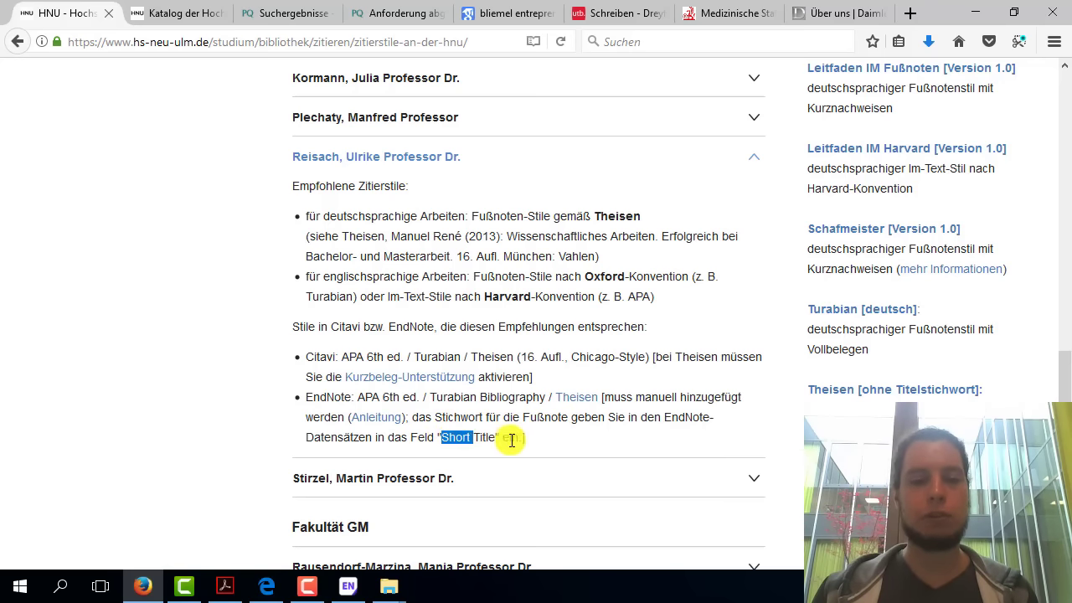
{"action": "left_click_drag", "start_coordinate": [512, 440], "coordinate": [499, 443]}
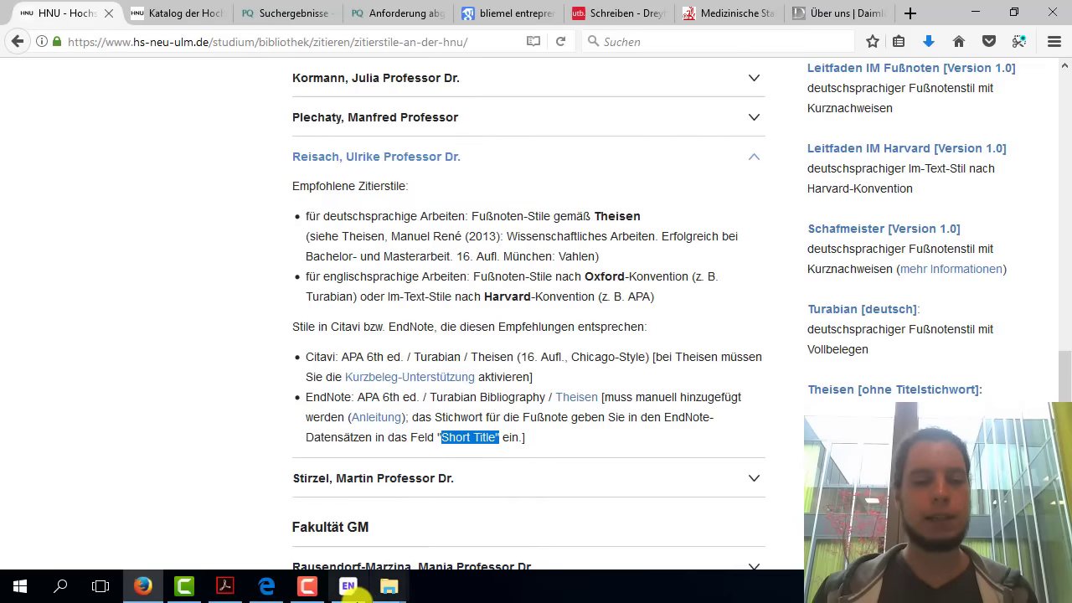
{"action": "left_click", "coordinate": [349, 586]}
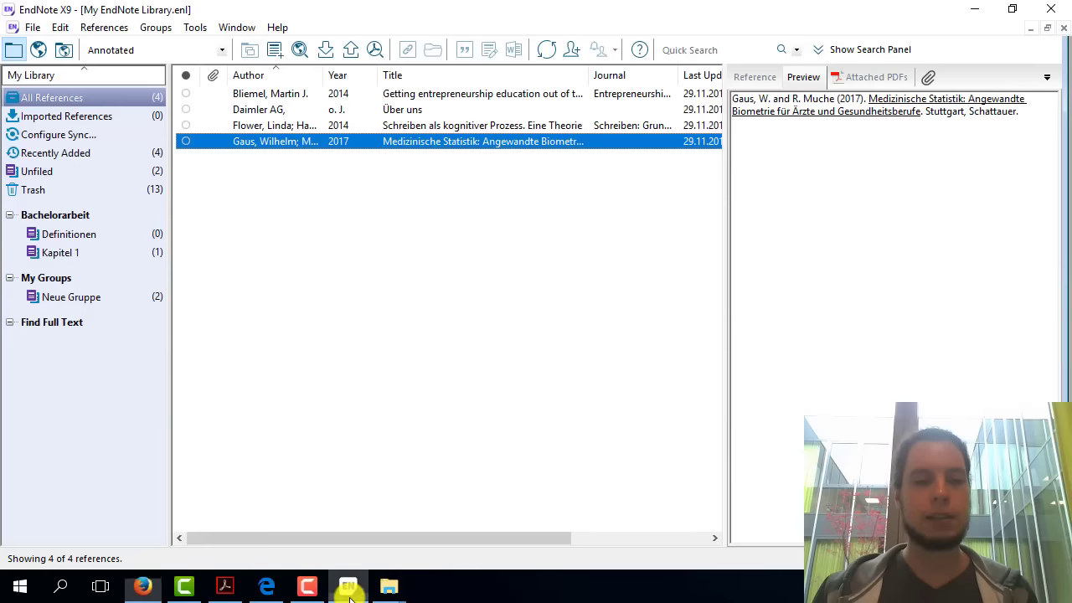
- Open the Gaus 2017 reference and scroll down to its empty Short Title field
{"action": "double_click", "coordinate": [274, 141]}
{"action": "scroll", "coordinate": [216, 289], "scroll_direction": "down", "scroll_amount": 1}
{"action": "scroll", "coordinate": [234, 289], "scroll_direction": "down", "scroll_amount": 2}
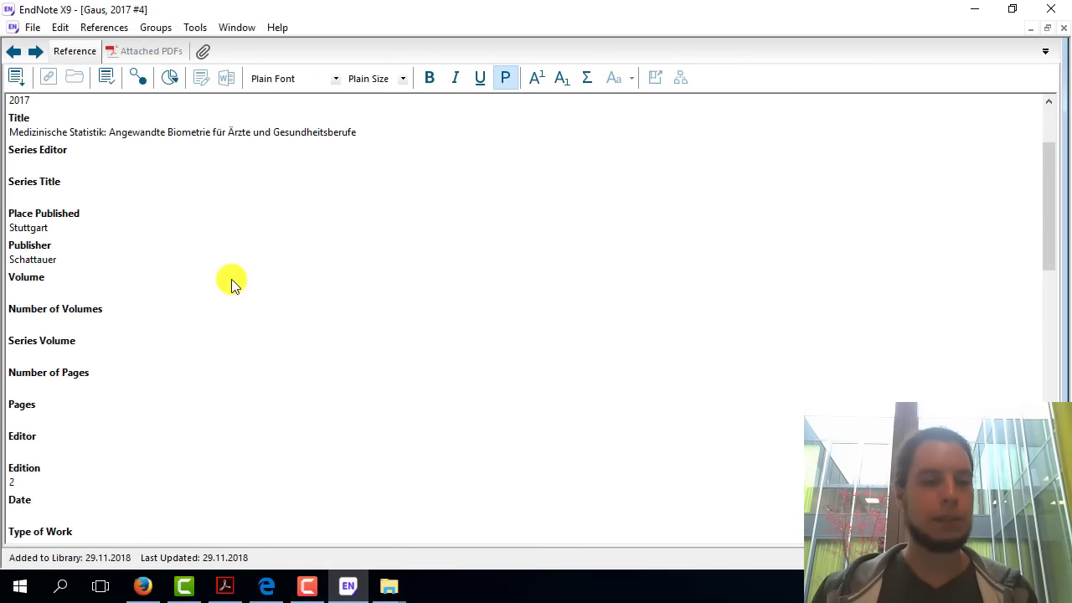
{"action": "scroll", "coordinate": [229, 282], "scroll_direction": "down", "scroll_amount": 2}
{"action": "scroll", "coordinate": [232, 282], "scroll_direction": "down", "scroll_amount": 2}
{"action": "scroll", "coordinate": [229, 273], "scroll_direction": "down", "scroll_amount": 2}
{"action": "scroll", "coordinate": [228, 272], "scroll_direction": "down", "scroll_amount": 2}
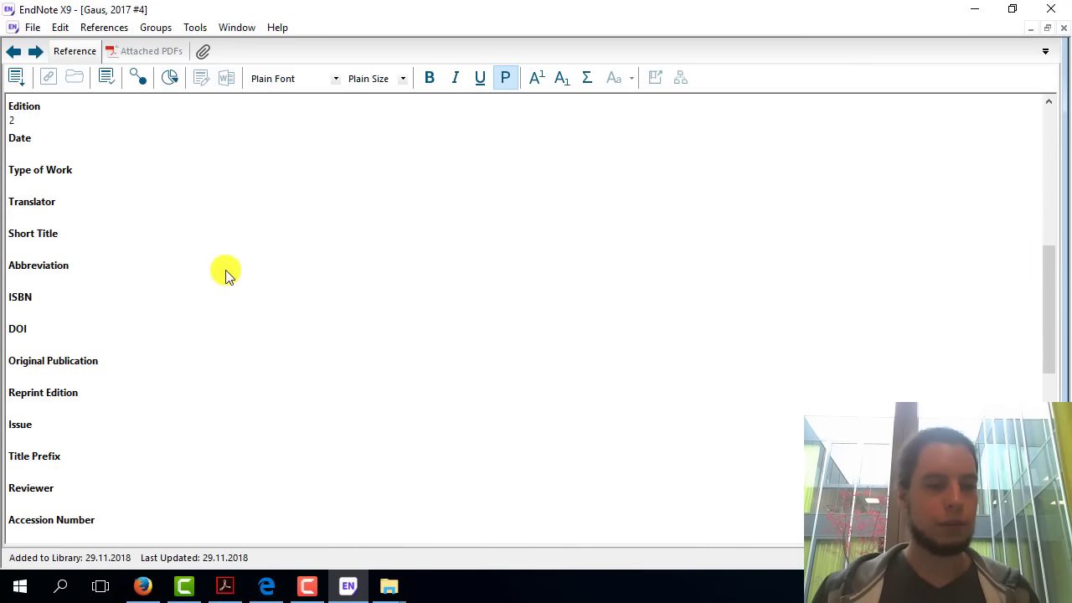
{"action": "scroll", "coordinate": [225, 273], "scroll_direction": "down", "scroll_amount": 3}
{"action": "left_click_drag", "start_coordinate": [1045, 360], "coordinate": [1030, 323]}
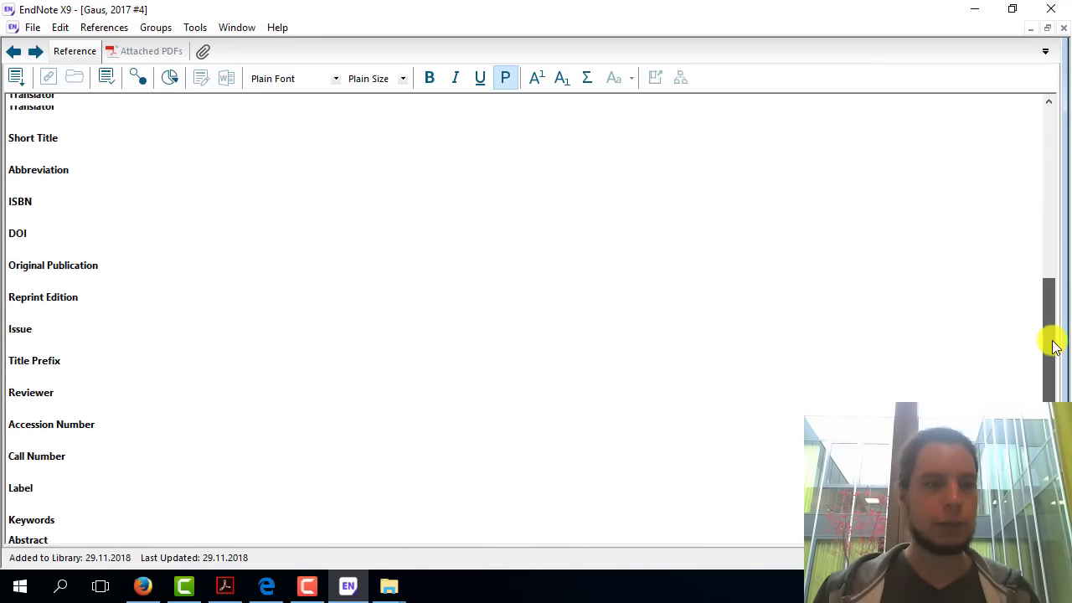
{"action": "left_click", "coordinate": [50, 251]}
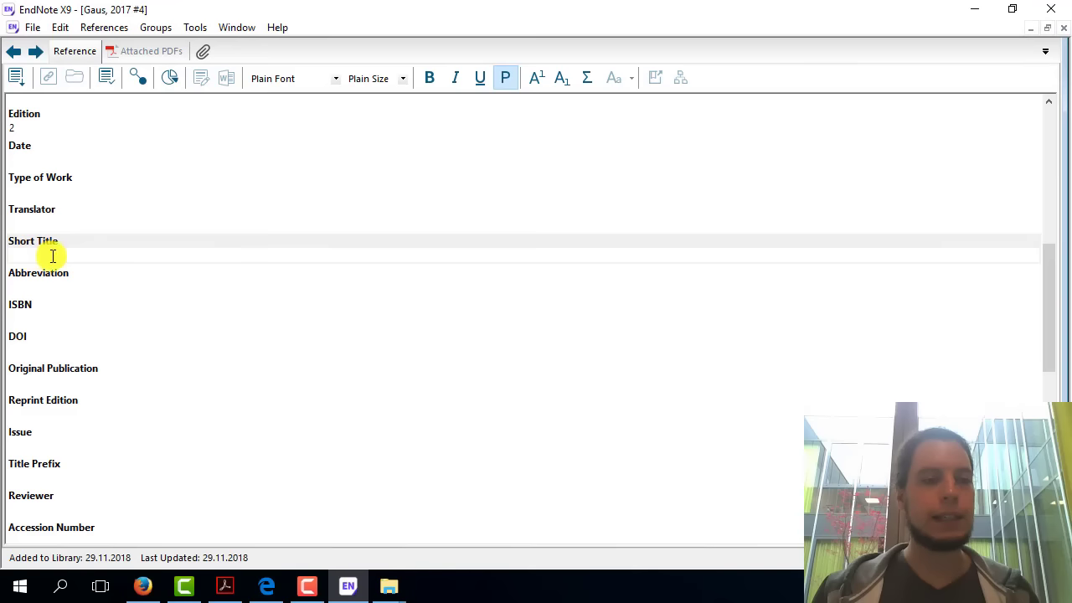
- Highlight the reference's full title, close the editor, and minimize EndNote
{"action": "left_click_drag", "start_coordinate": [1050, 343], "coordinate": [1045, 210]}
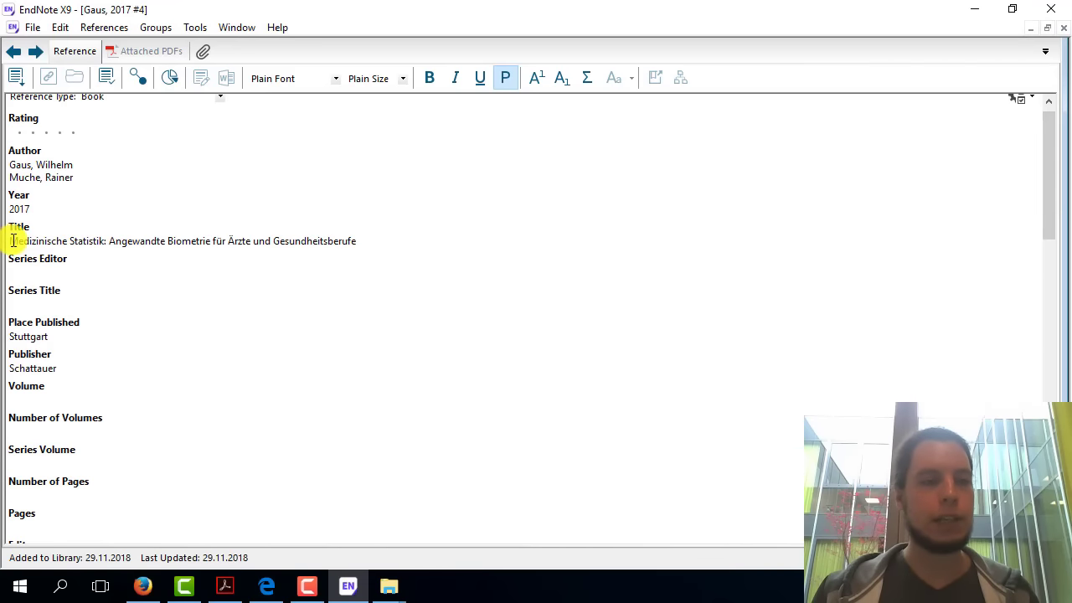
{"action": "left_click_drag", "start_coordinate": [12, 242], "coordinate": [370, 244]}
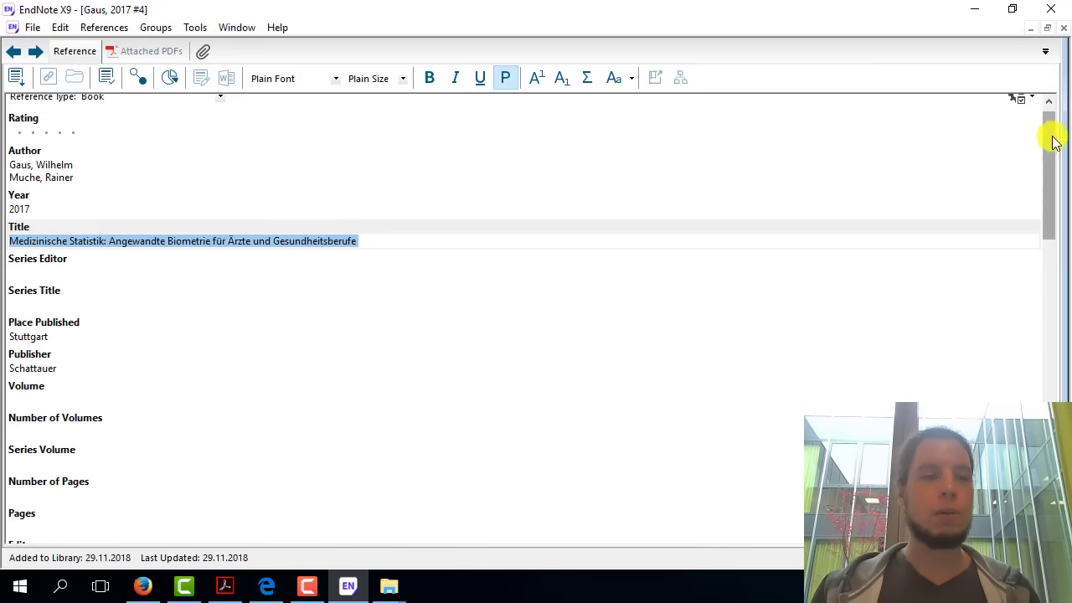
{"action": "left_click_drag", "start_coordinate": [1053, 142], "coordinate": [1069, 314]}
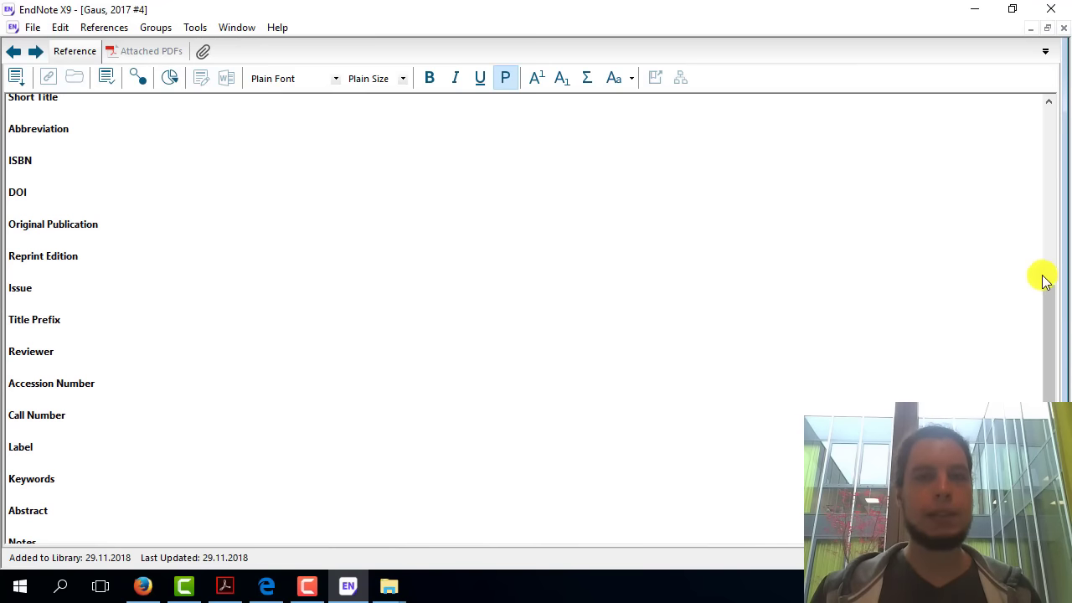
{"action": "left_click", "coordinate": [1063, 28]}
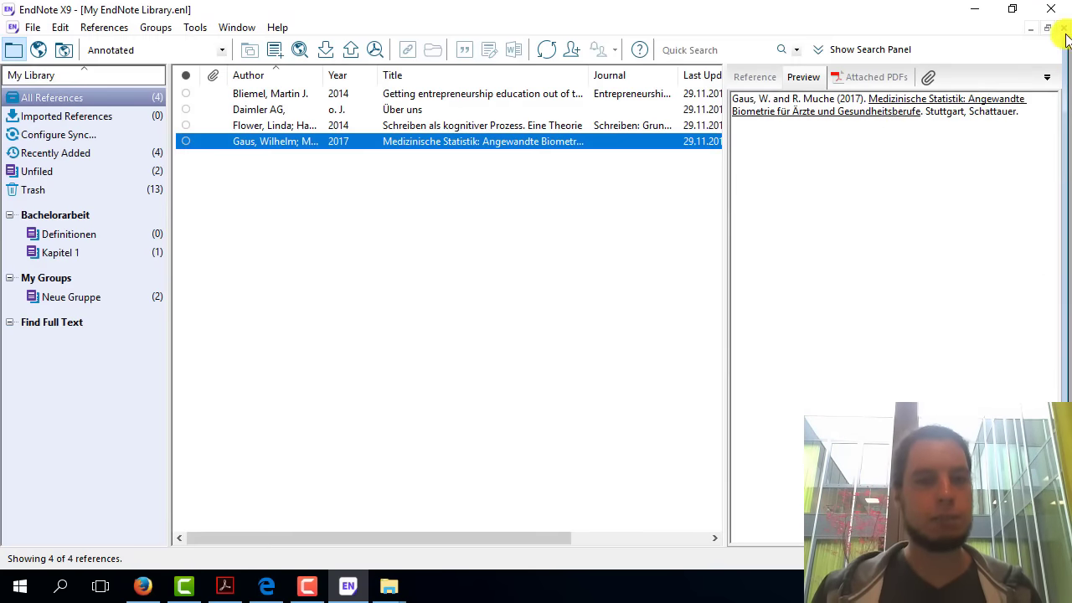
{"action": "left_click", "coordinate": [979, 15]}
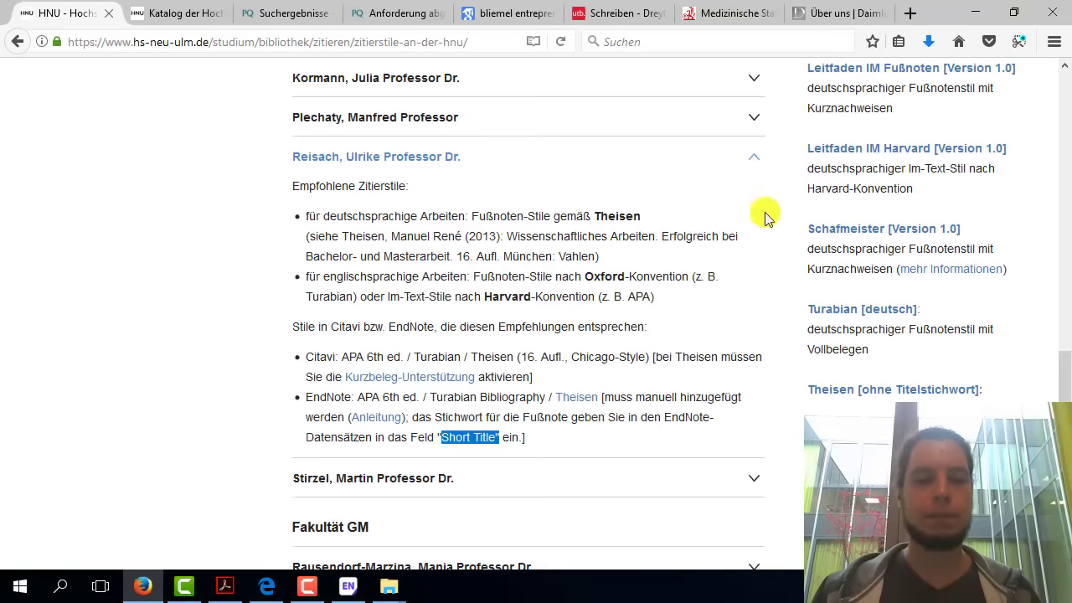
- Clear the Short Title highlight, collapse the lecturer's section, and scroll back to the HNU style list
{"action": "left_click", "coordinate": [601, 443]}
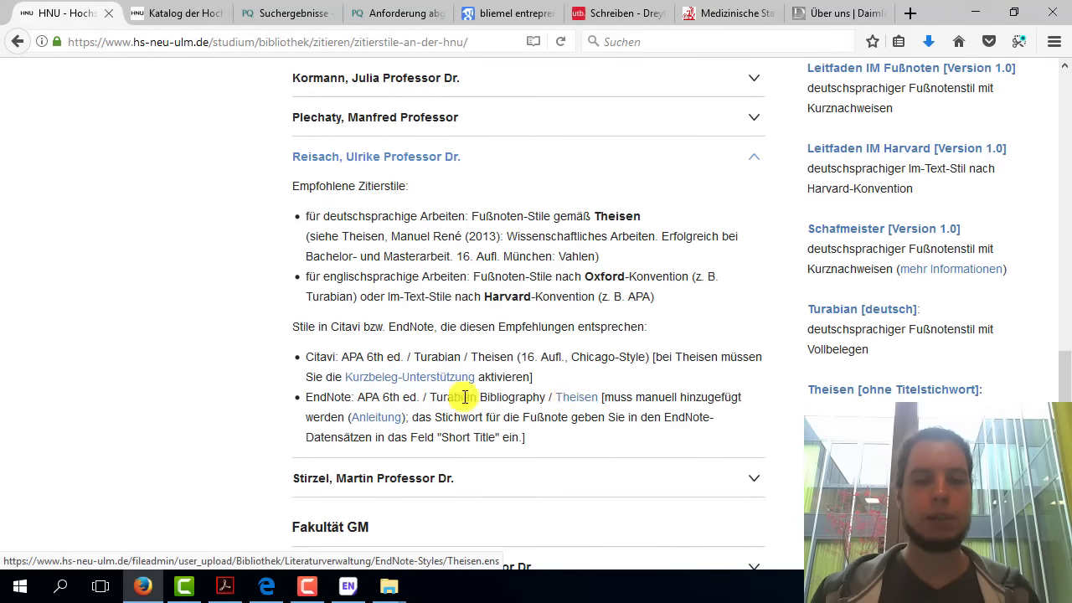
{"action": "left_click", "coordinate": [391, 157]}
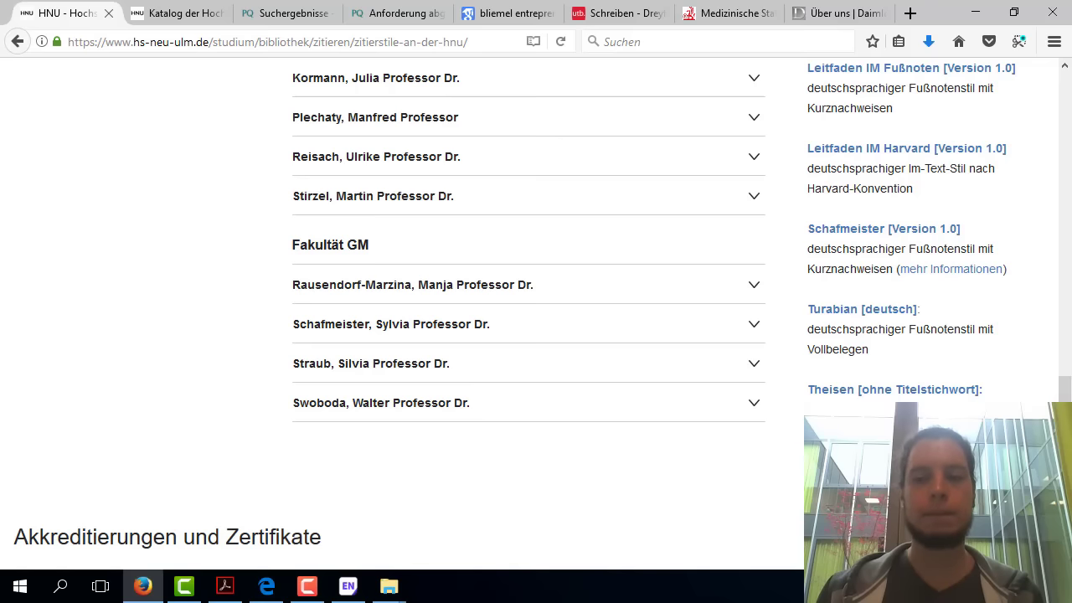
{"action": "scroll", "coordinate": [619, 523], "scroll_direction": "up", "scroll_amount": 2}
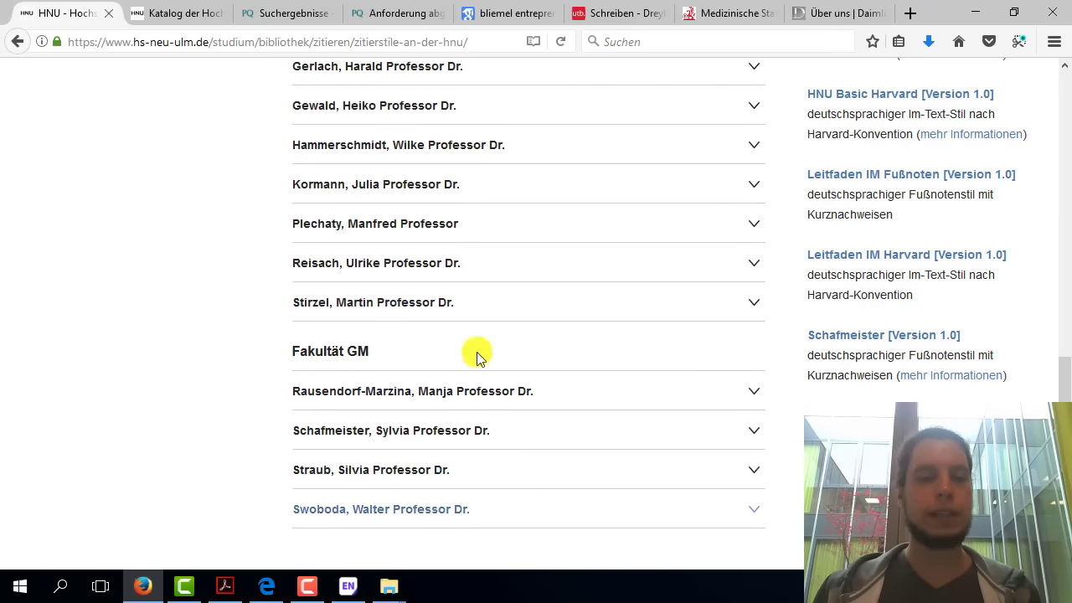
{"action": "left_click_drag", "start_coordinate": [1065, 378], "coordinate": [1065, 175]}
{"action": "left_click_drag", "start_coordinate": [807, 297], "coordinate": [916, 296]}
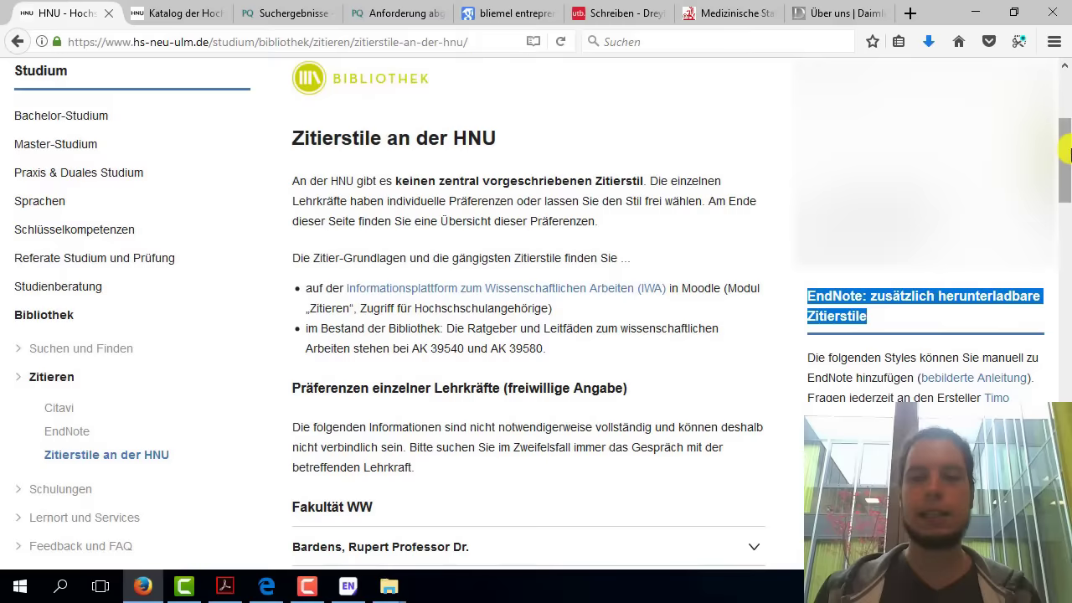
{"action": "mouse_move", "coordinate": [1065, 159]}
{"action": "left_mouse_down"}
{"action": "mouse_move", "coordinate": [1064, 267]}
{"action": "mouse_move", "coordinate": [1066, 211]}
{"action": "left_mouse_up"}
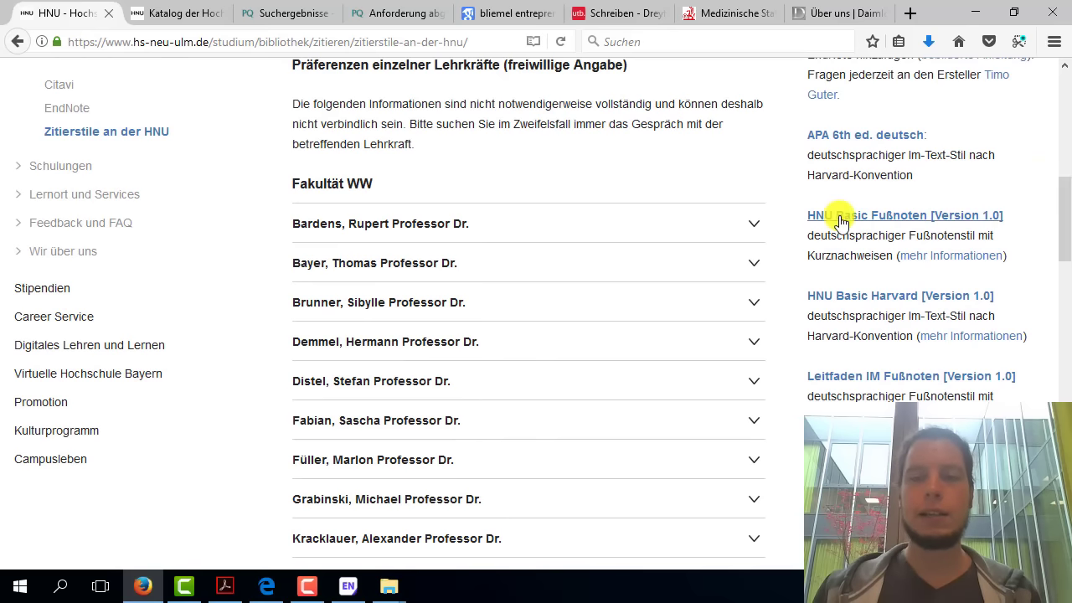
- Highlight the HNU Basic Fußnoten and HNU Basic Harvard style descriptions, then minimize Firefox
{"action": "mouse_move", "coordinate": [813, 236]}
{"action": "left_mouse_down"}
{"action": "mouse_move", "coordinate": [941, 236]}
{"action": "mouse_move", "coordinate": [894, 258]}
{"action": "left_mouse_up"}
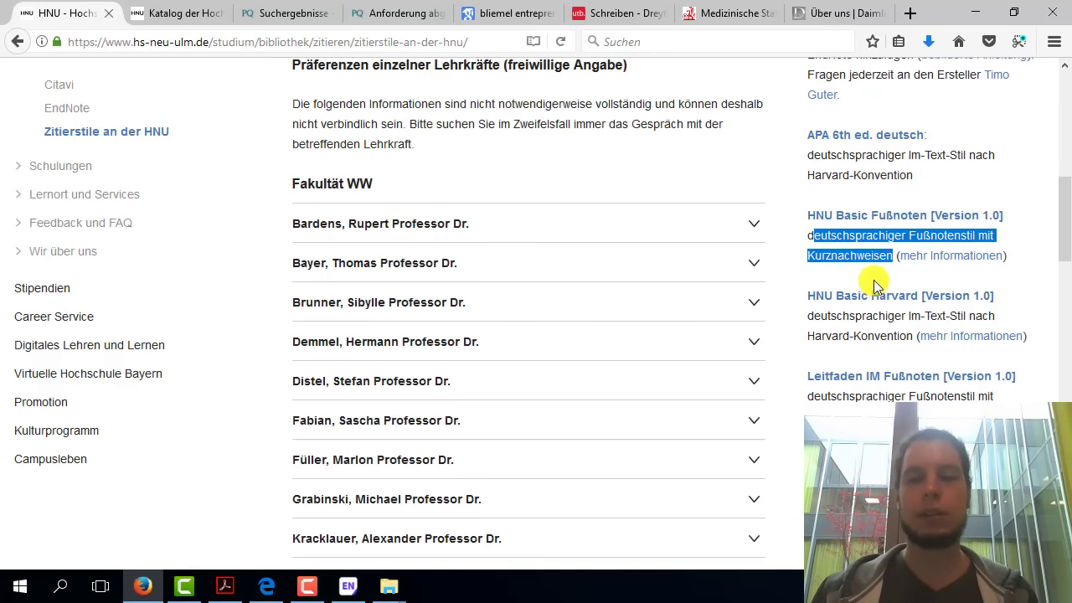
{"action": "left_click", "coordinate": [834, 318]}
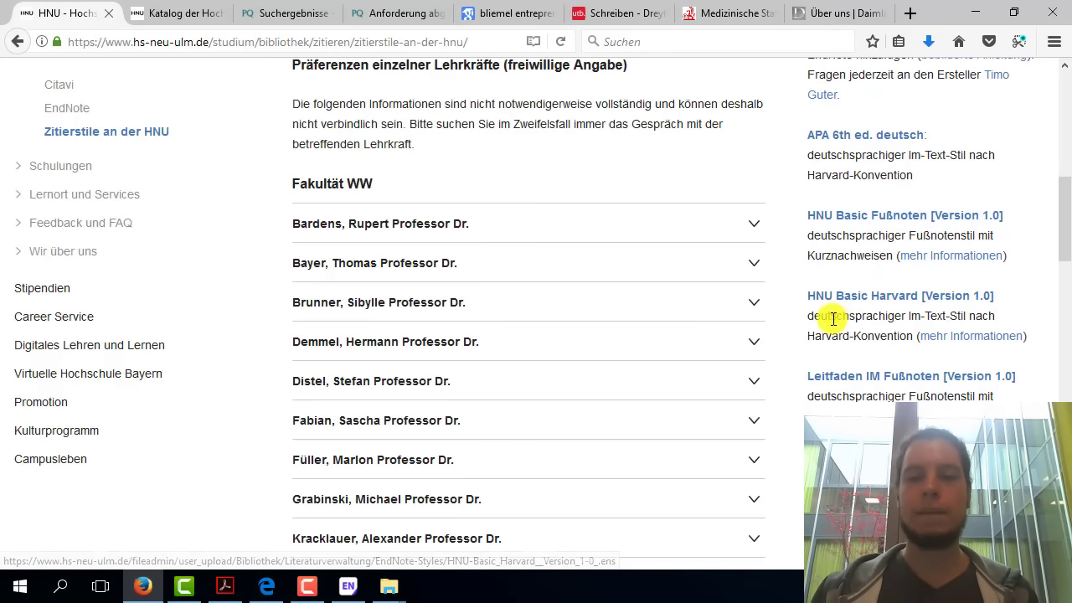
{"action": "mouse_move", "coordinate": [833, 319]}
{"action": "left_mouse_down"}
{"action": "mouse_move", "coordinate": [903, 338]}
{"action": "mouse_move", "coordinate": [910, 358]}
{"action": "left_mouse_up"}
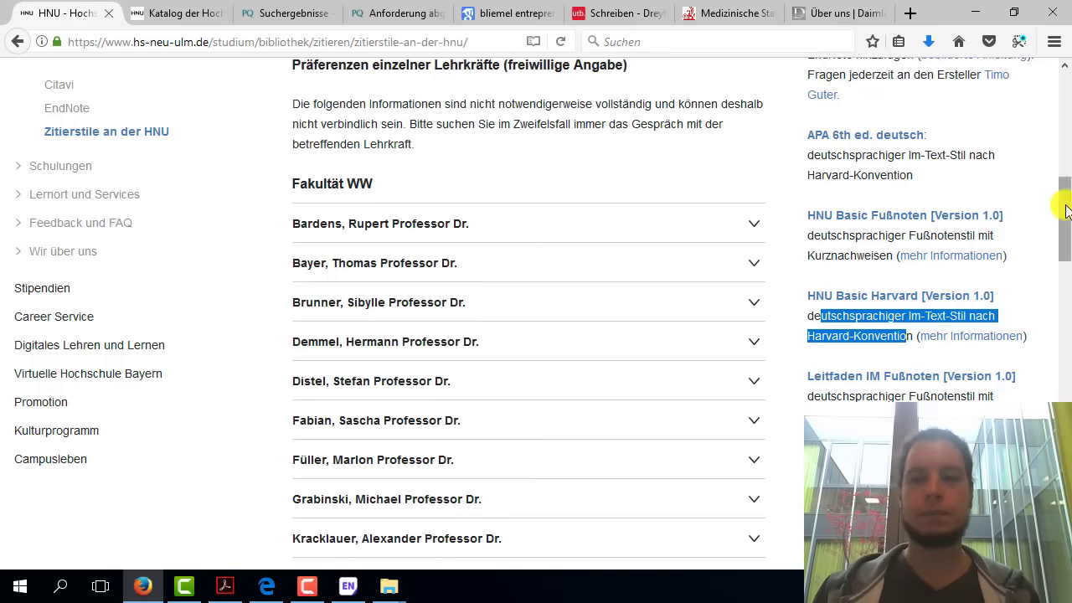
{"action": "scroll", "coordinate": [1068, 226], "scroll_direction": "down", "scroll_amount": 2}
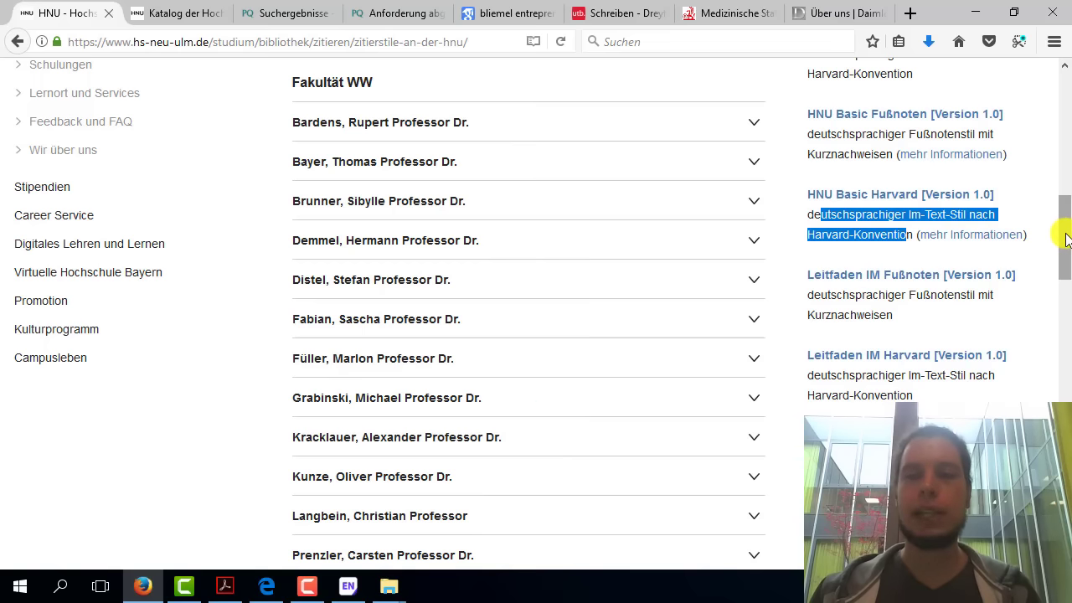
{"action": "scroll", "coordinate": [1066, 240], "scroll_direction": "up", "scroll_amount": 3}
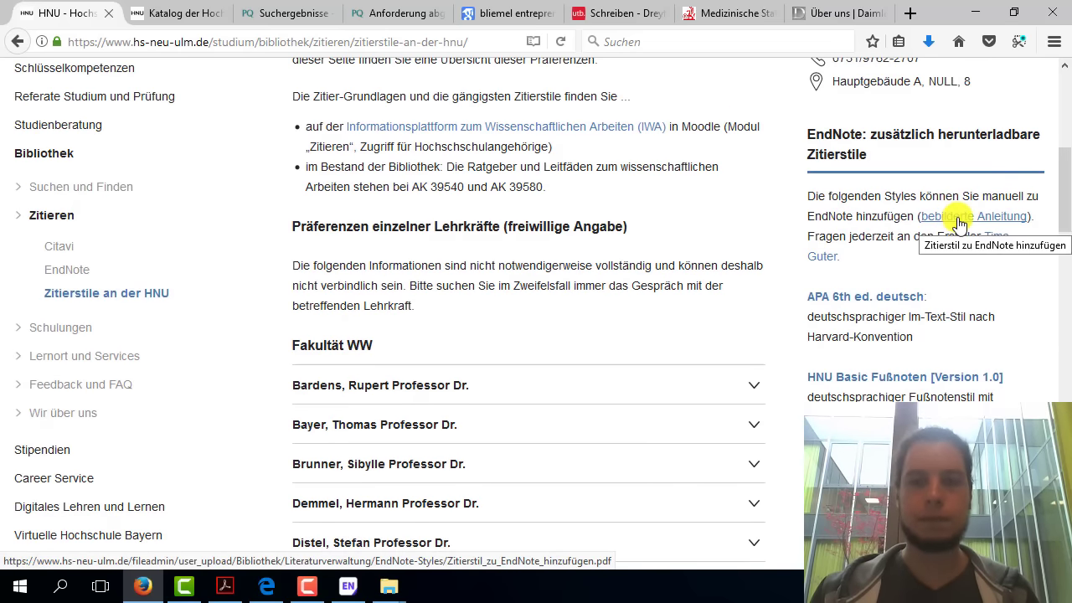
{"action": "left_click", "coordinate": [973, 11]}
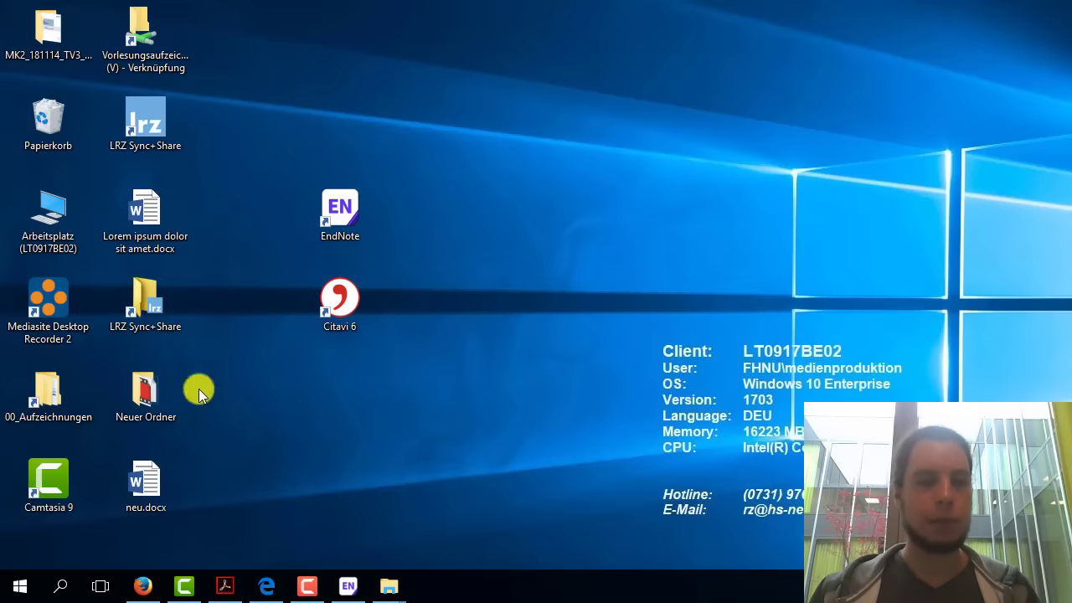
- Open Lorem ipsum dolor sit amet.docx, show the EndNote X9 tab, and view its Datei information page
{"action": "double_click", "coordinate": [145, 217]}
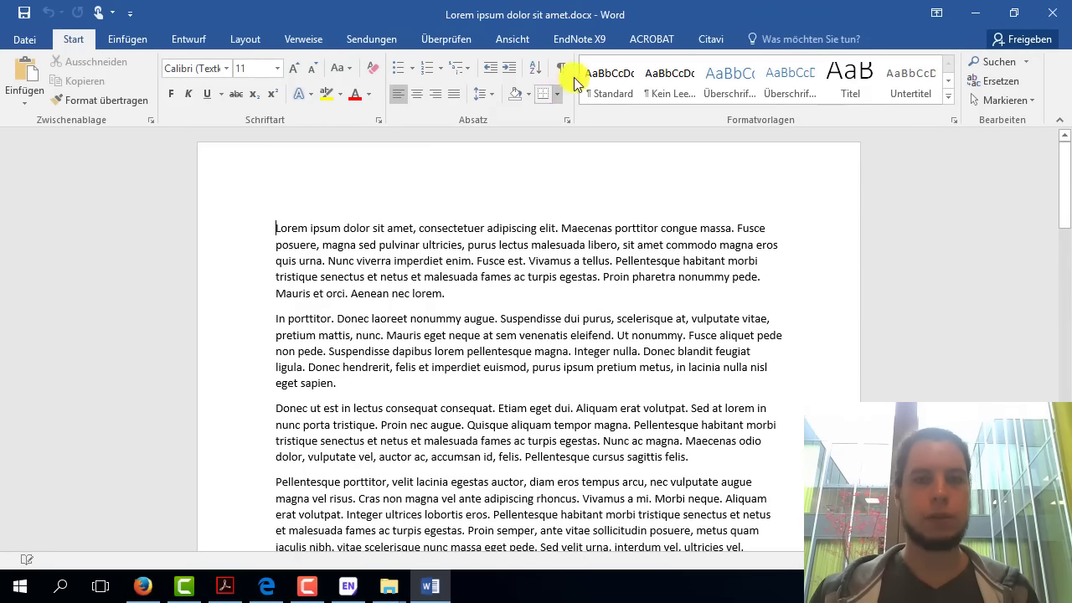
{"action": "left_click", "coordinate": [587, 42]}
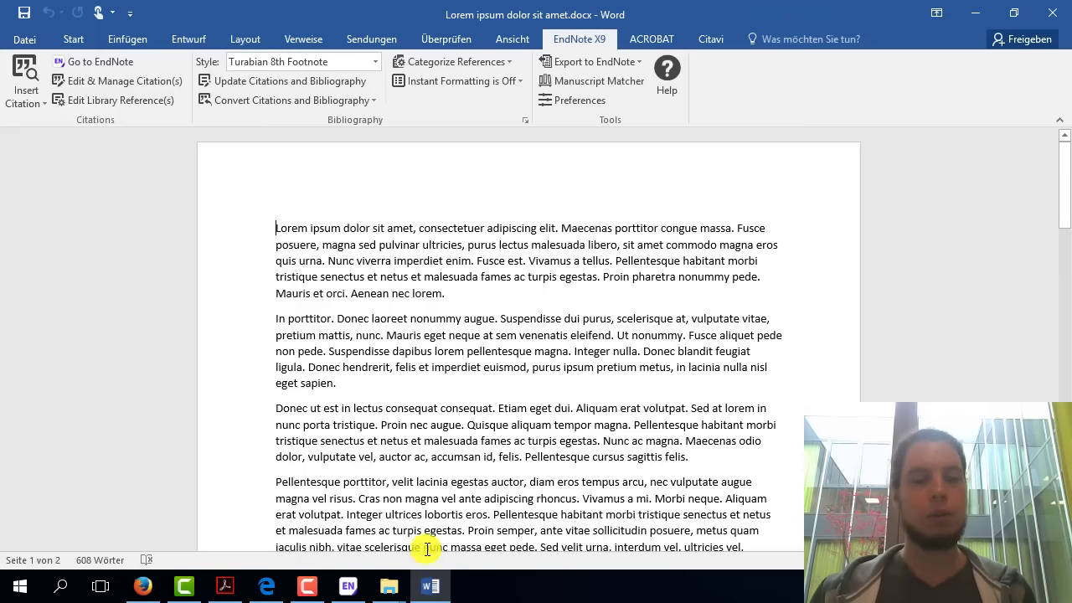
{"action": "left_click", "coordinate": [350, 589]}
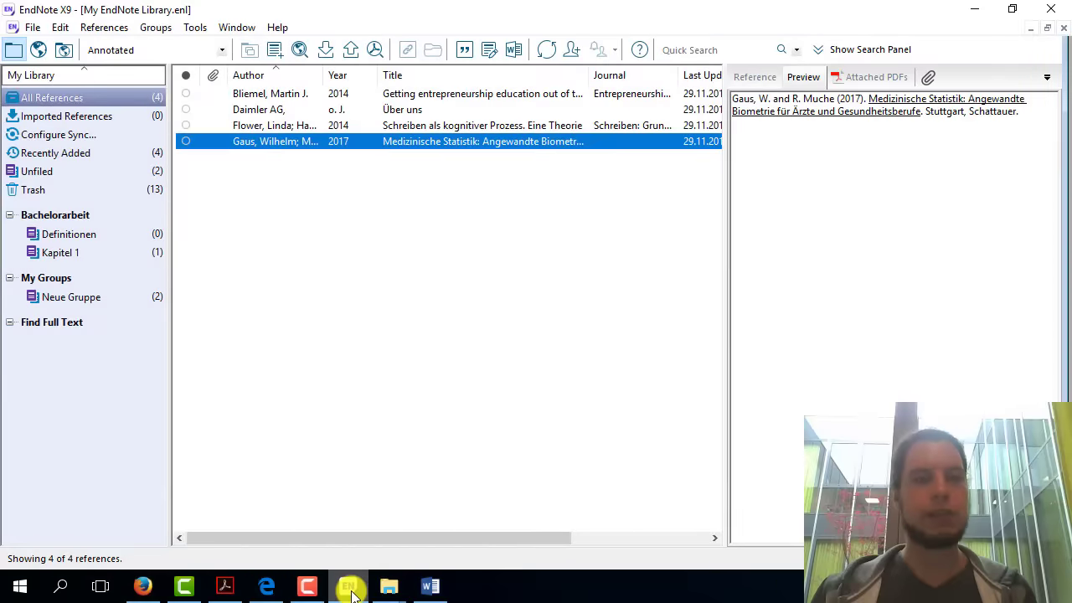
{"action": "left_click", "coordinate": [350, 588]}
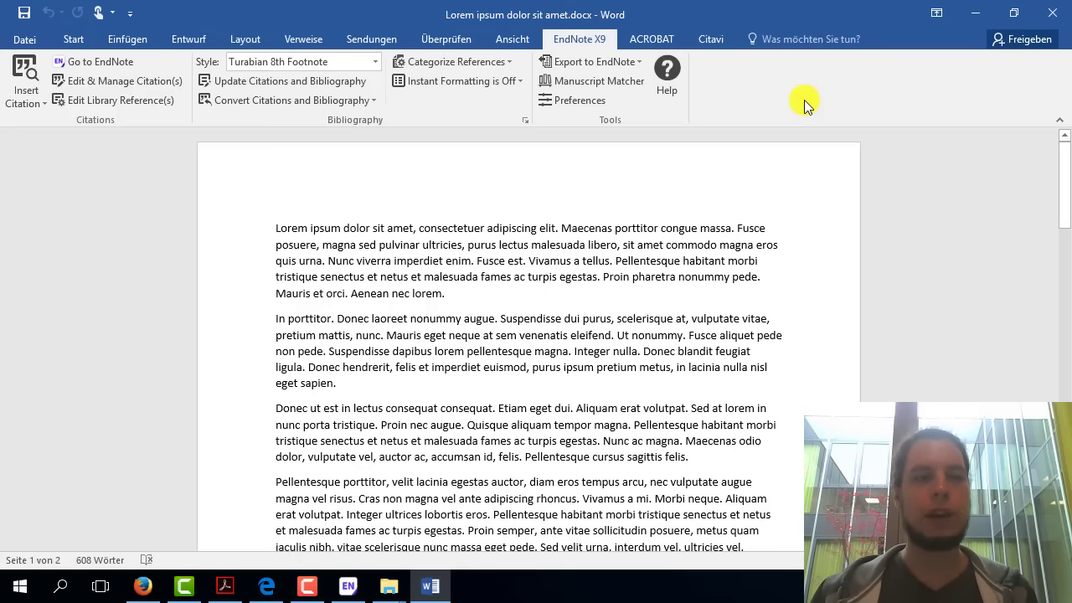
{"action": "left_click", "coordinate": [24, 39]}
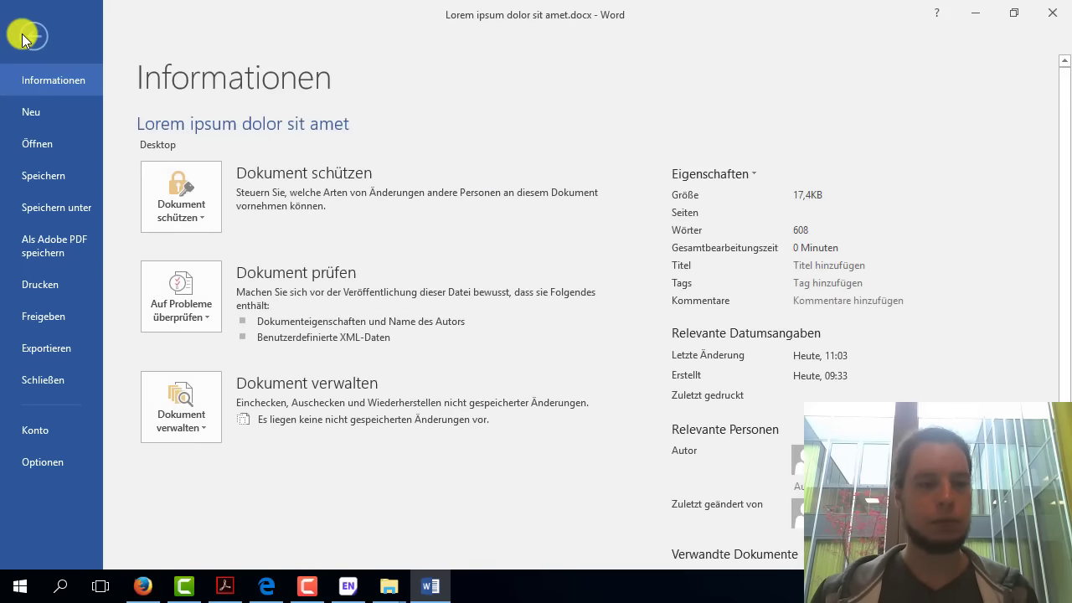
- Glance at Word-Optionen and the Datei page, then return to the Lorem ipsum document text
{"action": "left_click", "coordinate": [46, 457]}
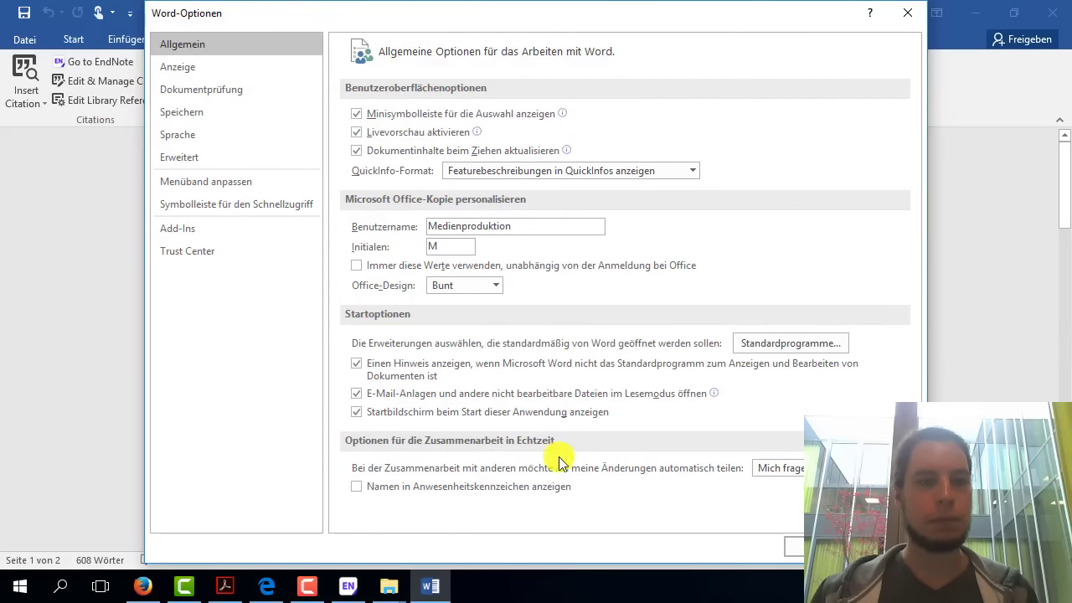
{"action": "left_click", "coordinate": [816, 545]}
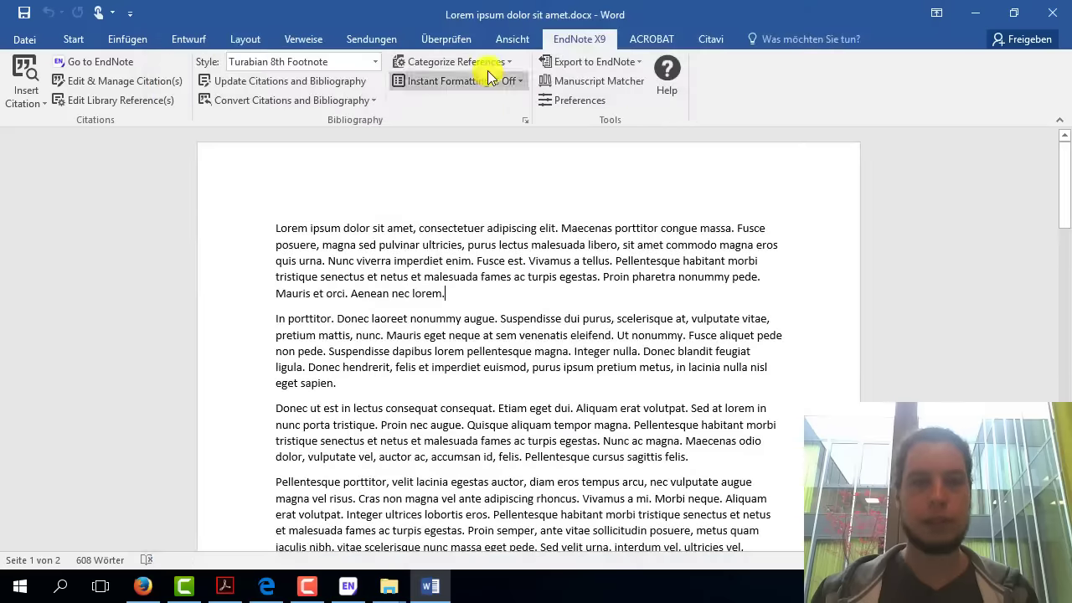
{"action": "left_click", "coordinate": [30, 40]}
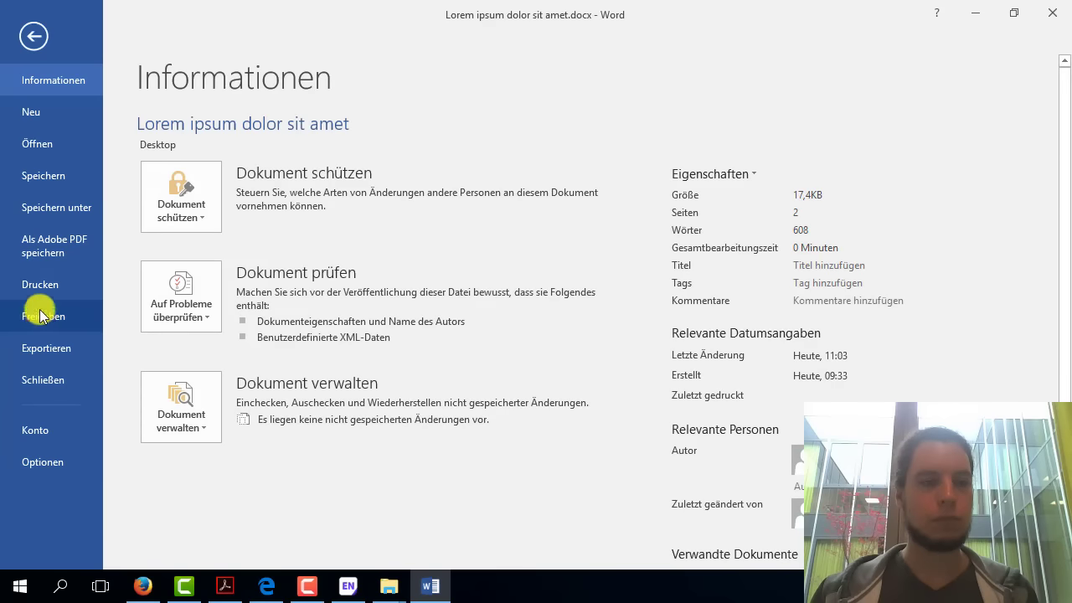
{"action": "left_click", "coordinate": [33, 37]}
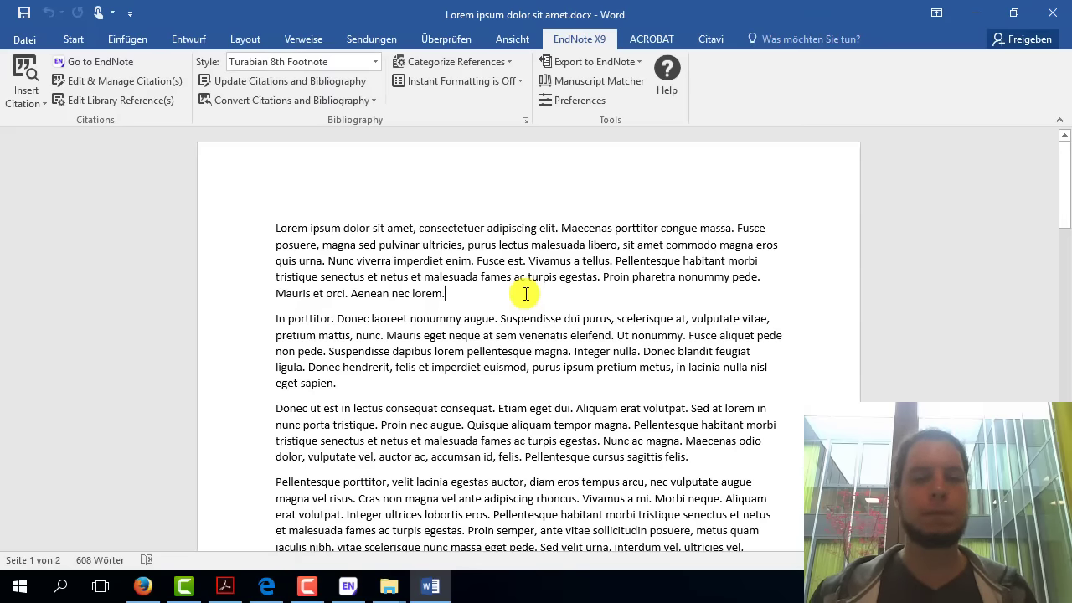
- Change the EndNote citation style from Turabian 8th Footnote to HNU-Basic_Harvard__Version_1-0
{"action": "mouse_move", "coordinate": [1065, 197]}
{"action": "left_mouse_down"}
{"action": "mouse_move", "coordinate": [1065, 414]}
{"action": "mouse_move", "coordinate": [1057, 148]}
{"action": "left_mouse_up"}
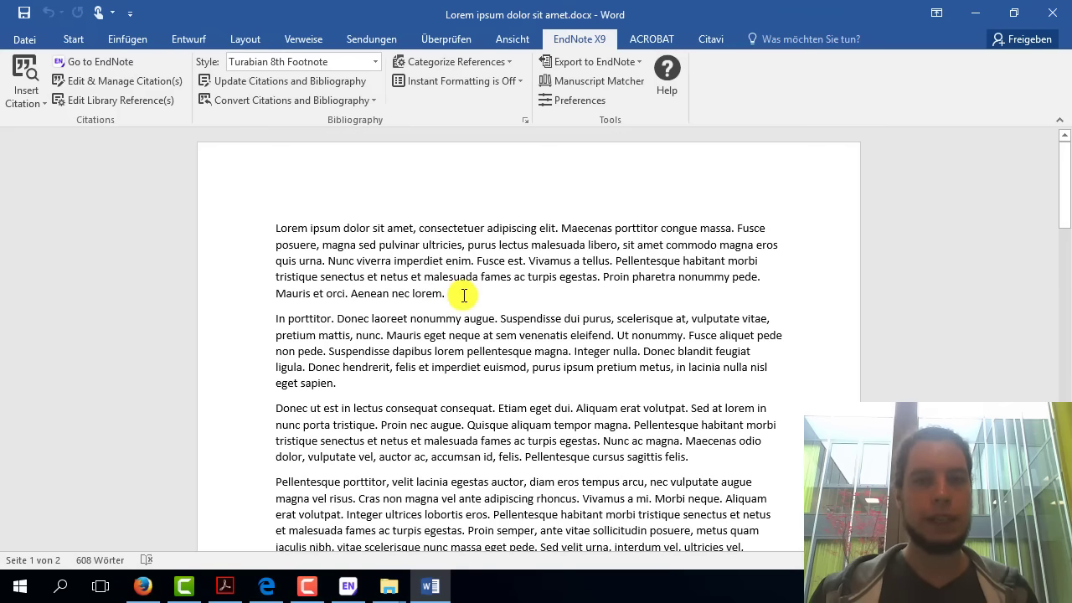
{"action": "left_click", "coordinate": [378, 62]}
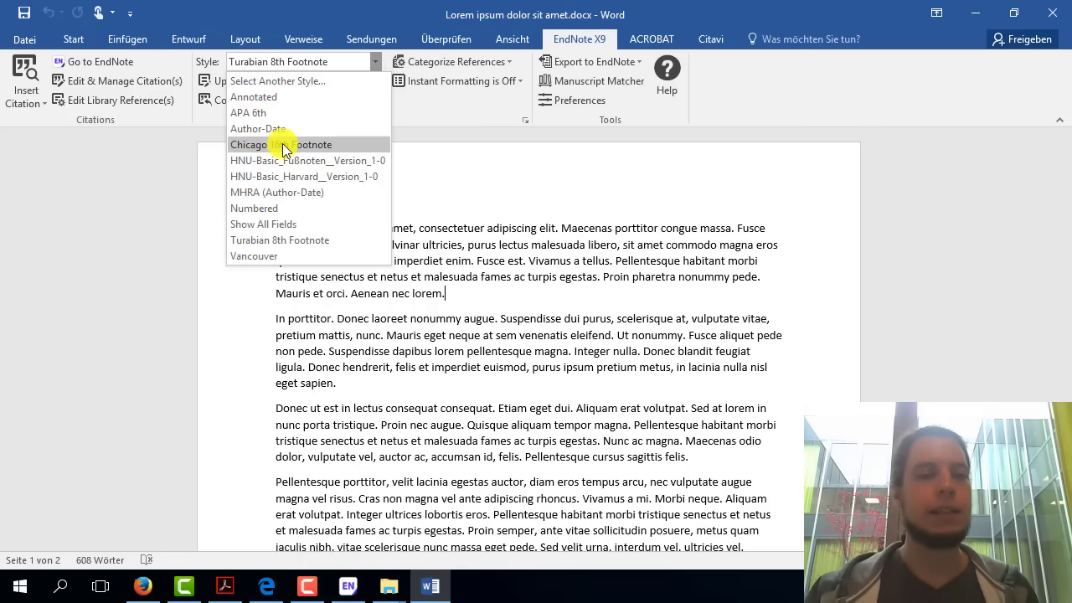
{"action": "left_click", "coordinate": [269, 178]}
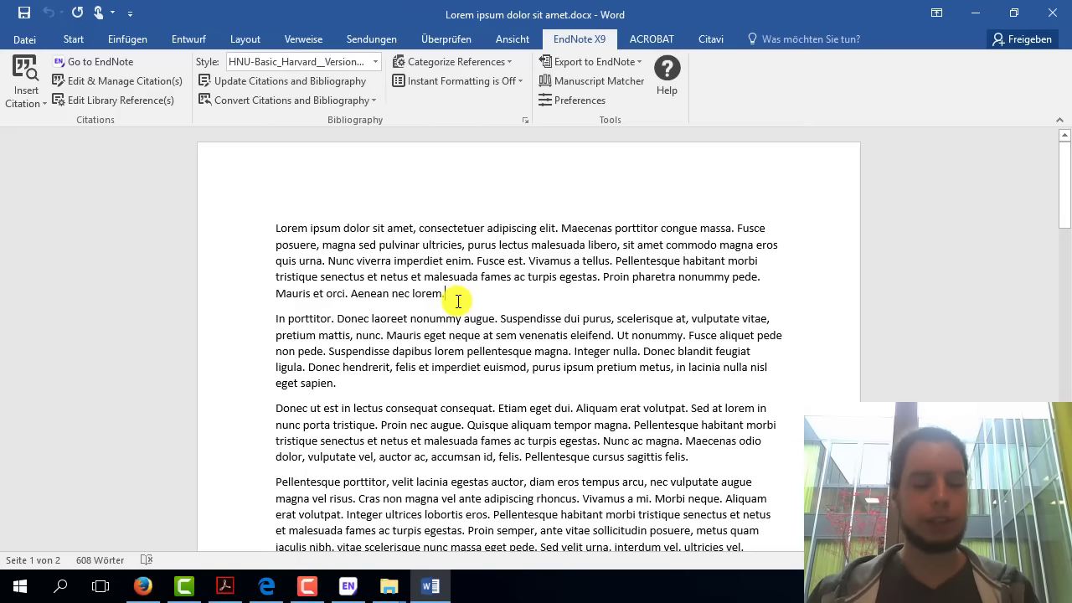
{"action": "scroll", "coordinate": [458, 301], "scroll_direction": "up", "scroll_amount": 2, "text": "ctrl"}
{"action": "scroll", "coordinate": [444, 300], "scroll_direction": "up", "scroll_amount": 1, "text": "ctrl"}
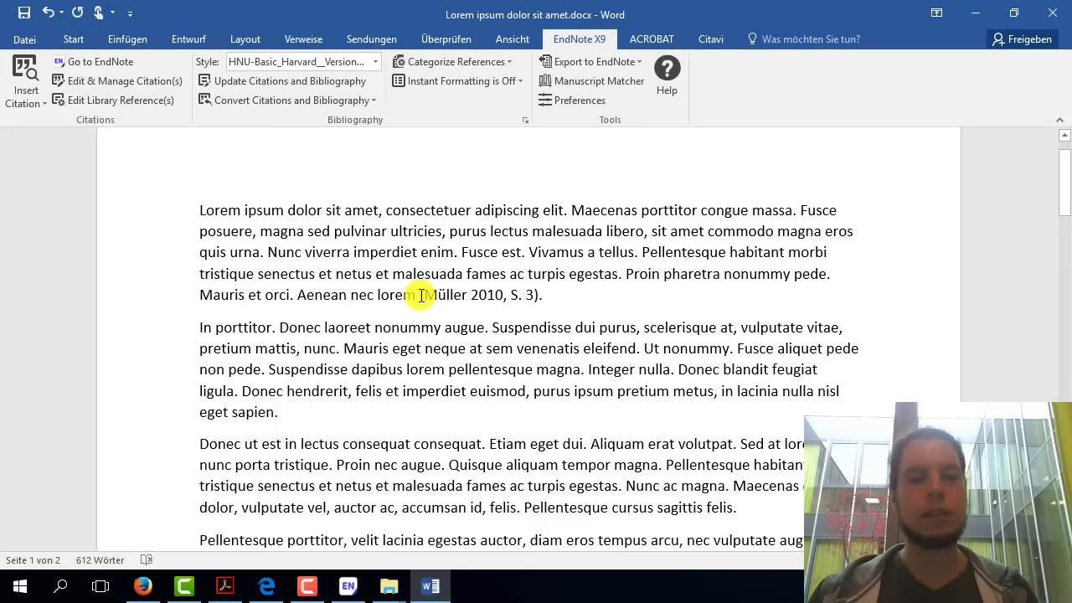
- Fix the periods and delete '(Müller 2010, S. 3)' so the first paragraph ends at 'lorem.'
{"action": "left_click_drag", "start_coordinate": [540, 295], "coordinate": [545, 295]}
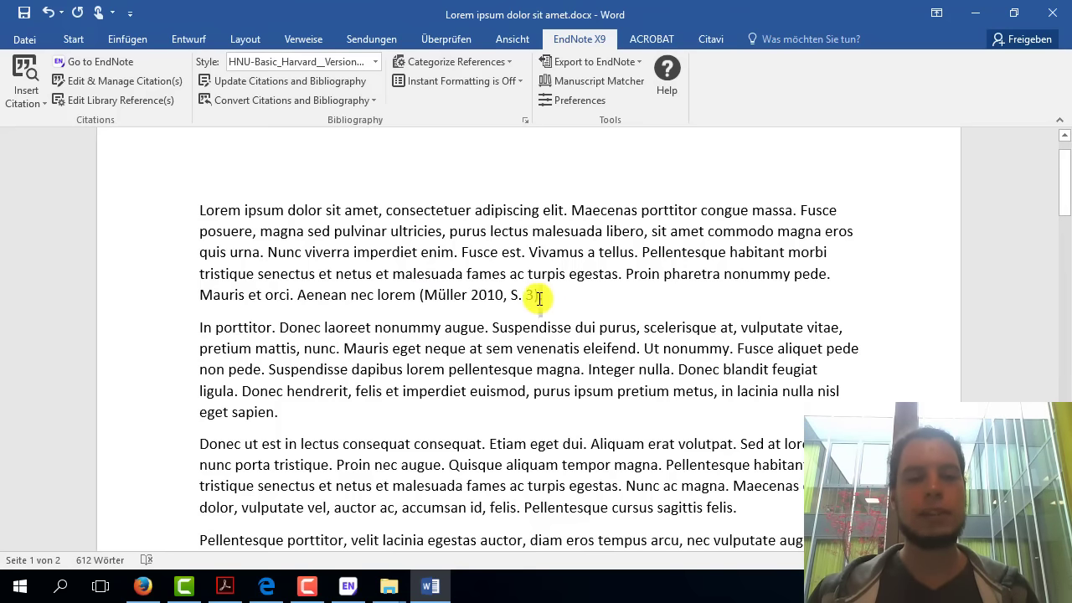
{"action": "left_click", "coordinate": [567, 303]}
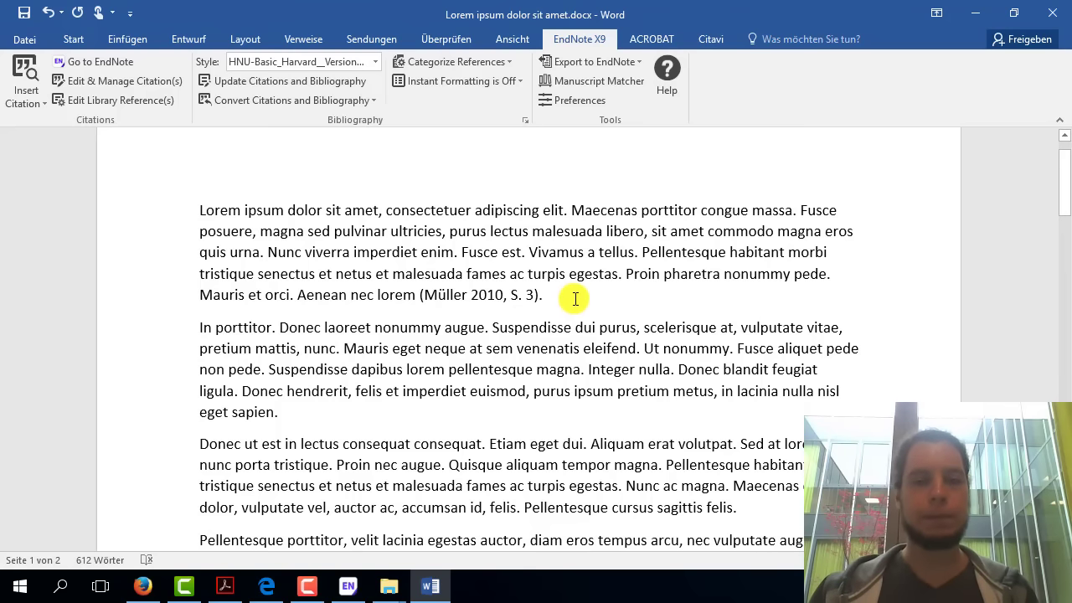
{"action": "key", "text": "BackSpace"}
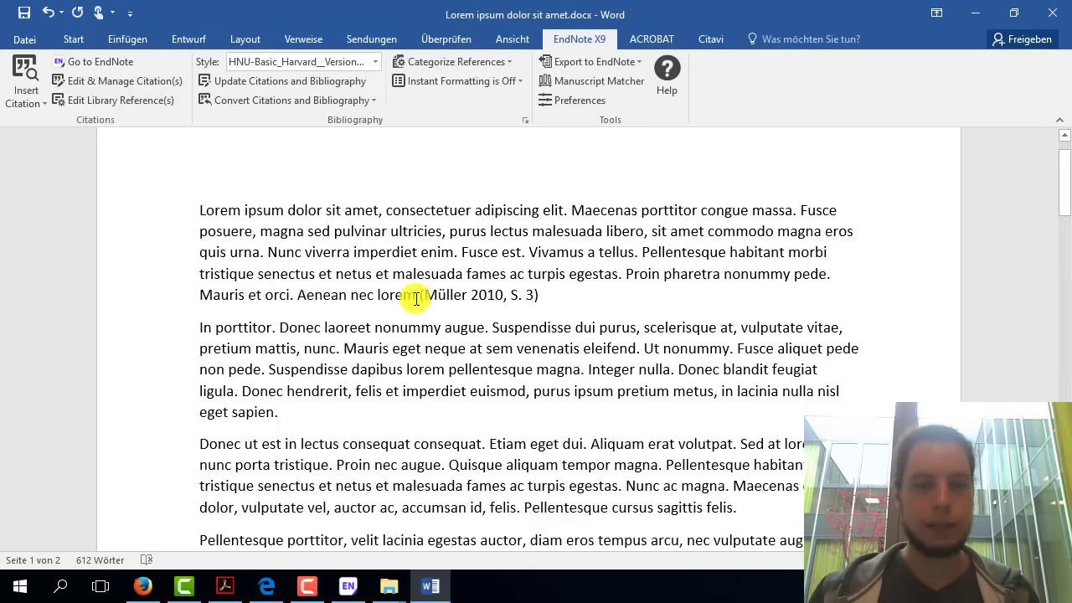
{"action": "left_click", "coordinate": [416, 296]}
{"action": "type", "text": "."}
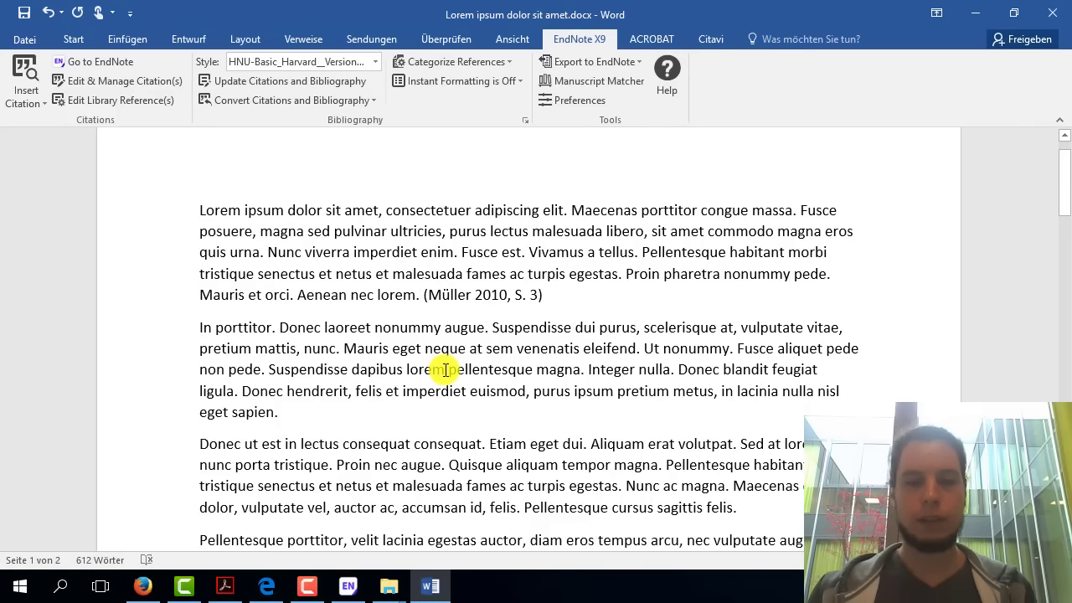
{"action": "key", "text": "BackSpace"}
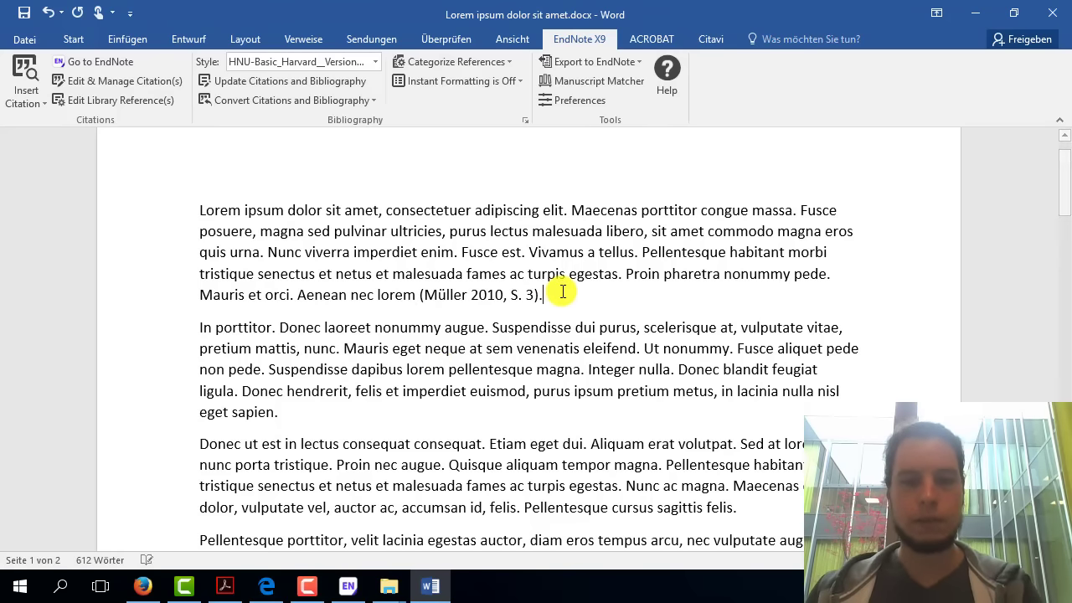
{"action": "type", "text": "."}
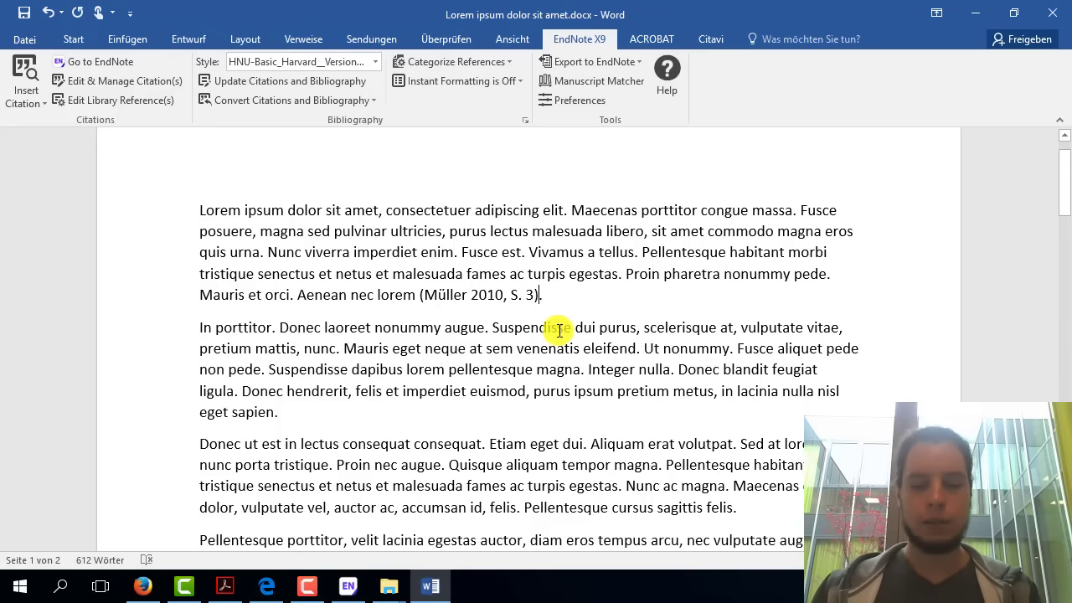
{"action": "key", "text": "shift+Left"}
{"action": "key", "text": "shift+Left"}
{"action": "key", "text": "shift+Left"}
{"action": "key", "text": "shift+Left"}
{"action": "key", "text": "shift+Left"}
{"action": "key", "text": "shift+Left"}
{"action": "key", "text": "shift+Left"}
{"action": "key", "text": "shift+Left"}
{"action": "key", "text": "shift+Left"}
{"action": "key", "text": "shift+Left"}
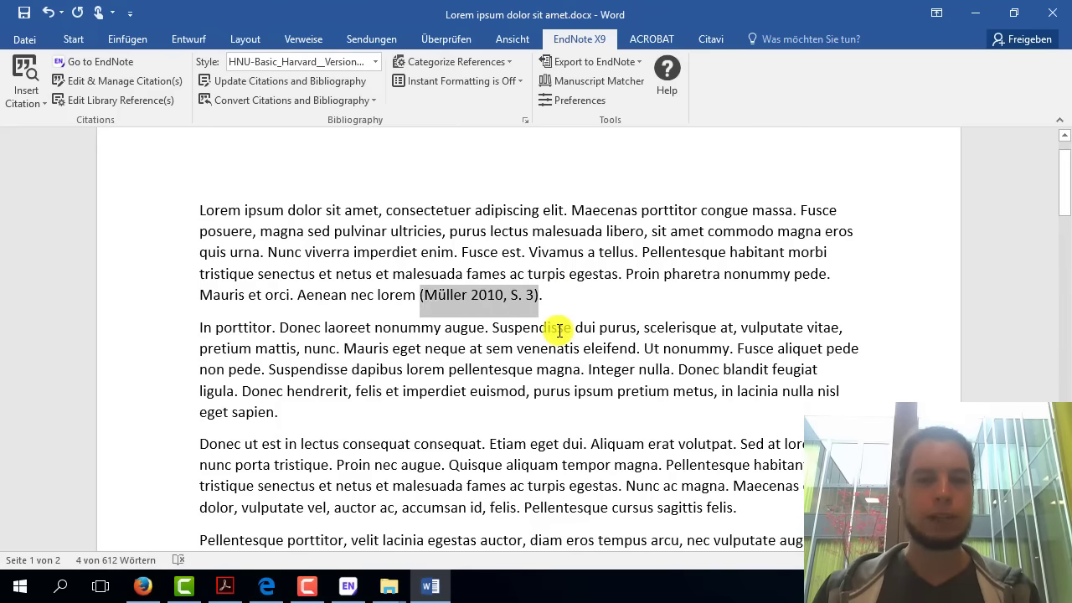
{"action": "key", "text": "Delete"}
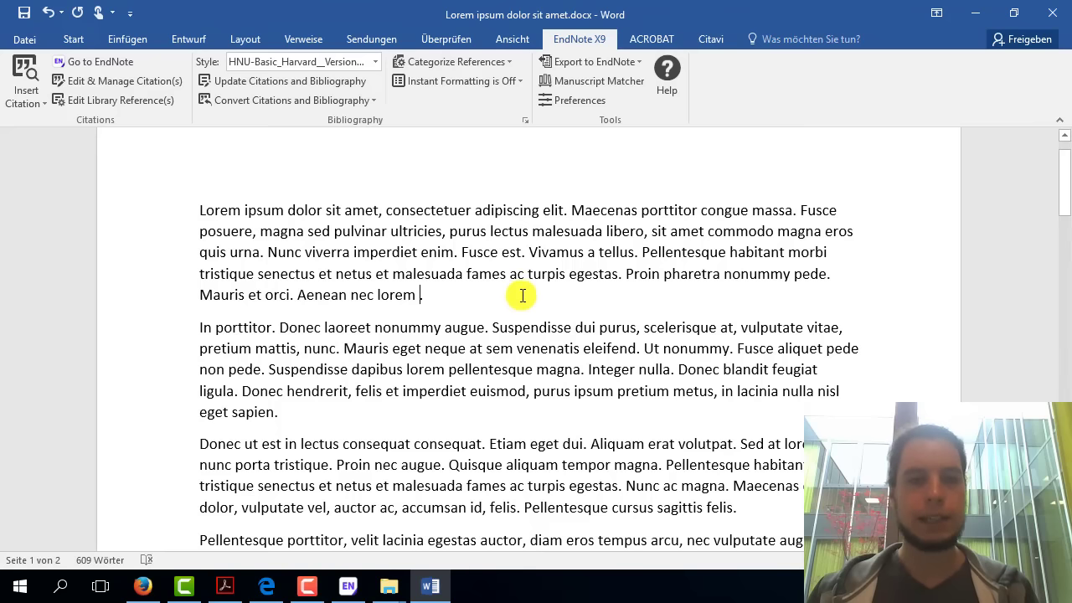
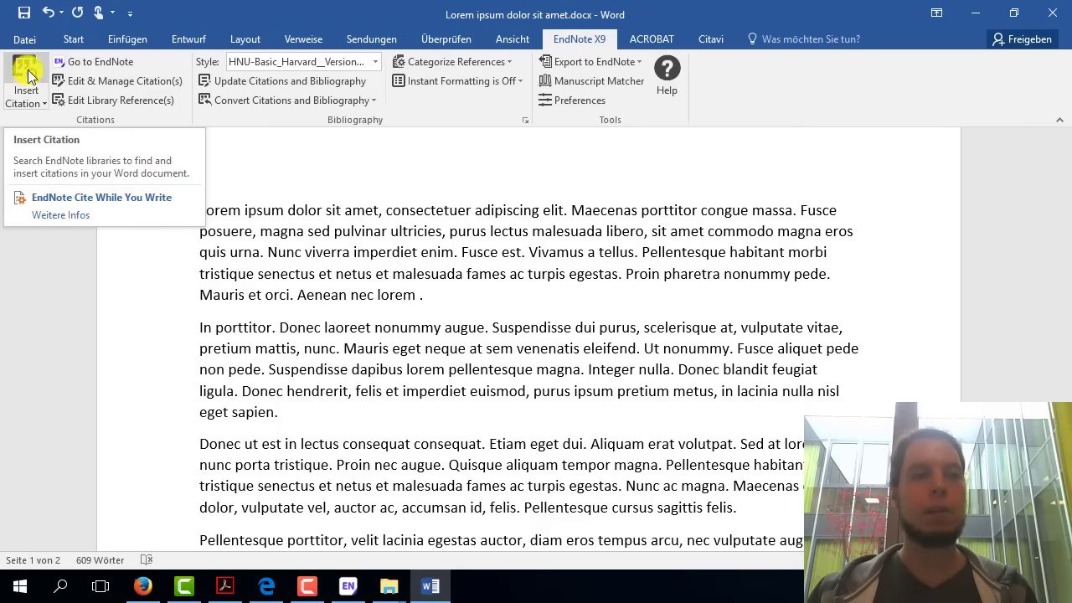
- Search the EndNote library for 'bliemel' and insert the (Bliemel 2014) citation after the first paragraph
{"action": "left_click", "coordinate": [26, 72]}
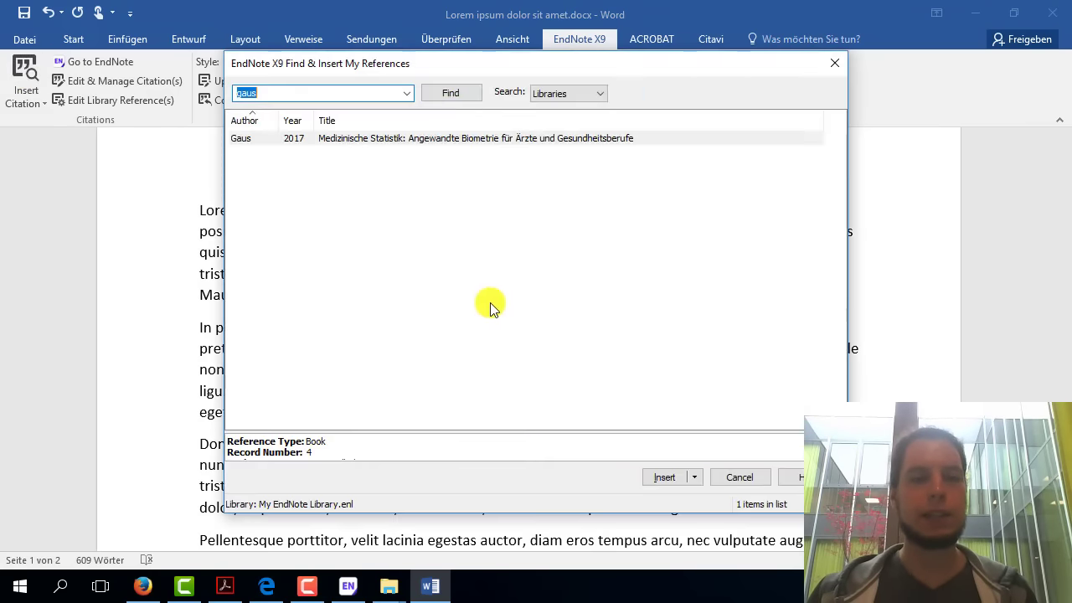
{"action": "type", "text": "b"}
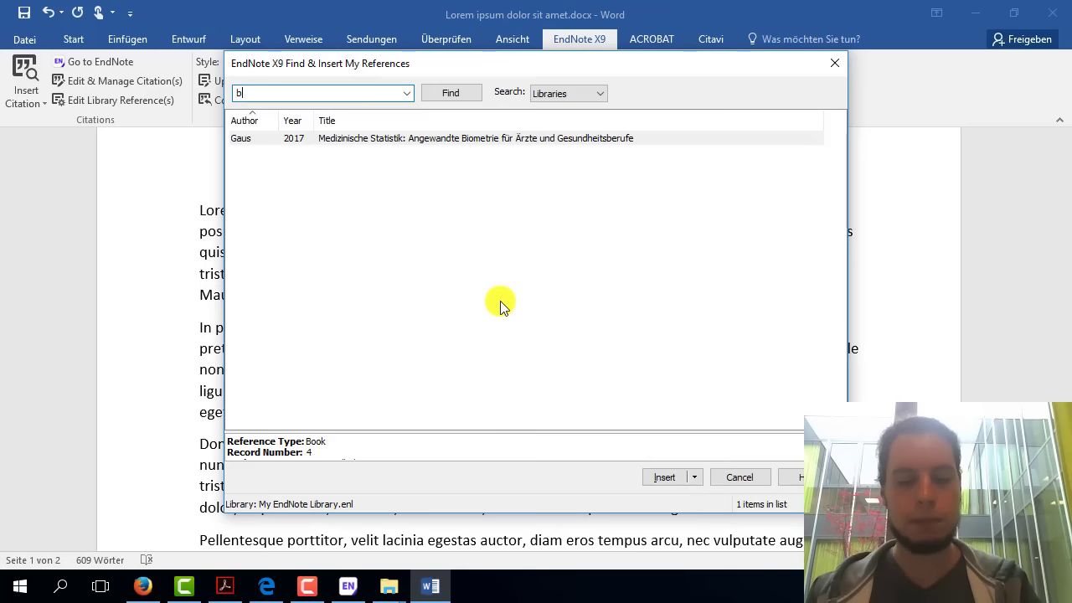
{"action": "type", "text": "liemel"}
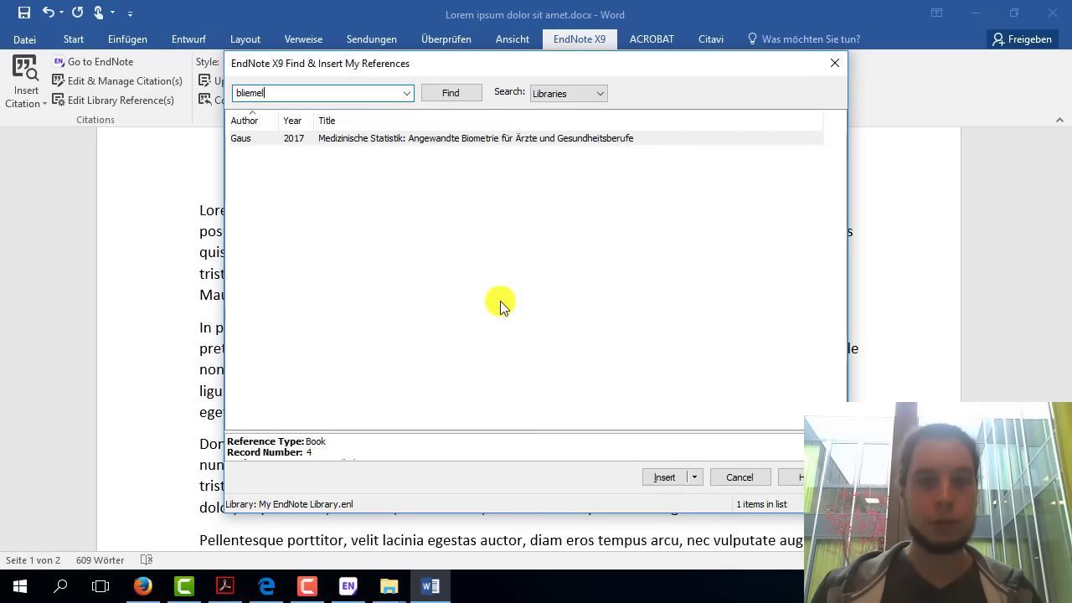
{"action": "key", "text": "Return"}
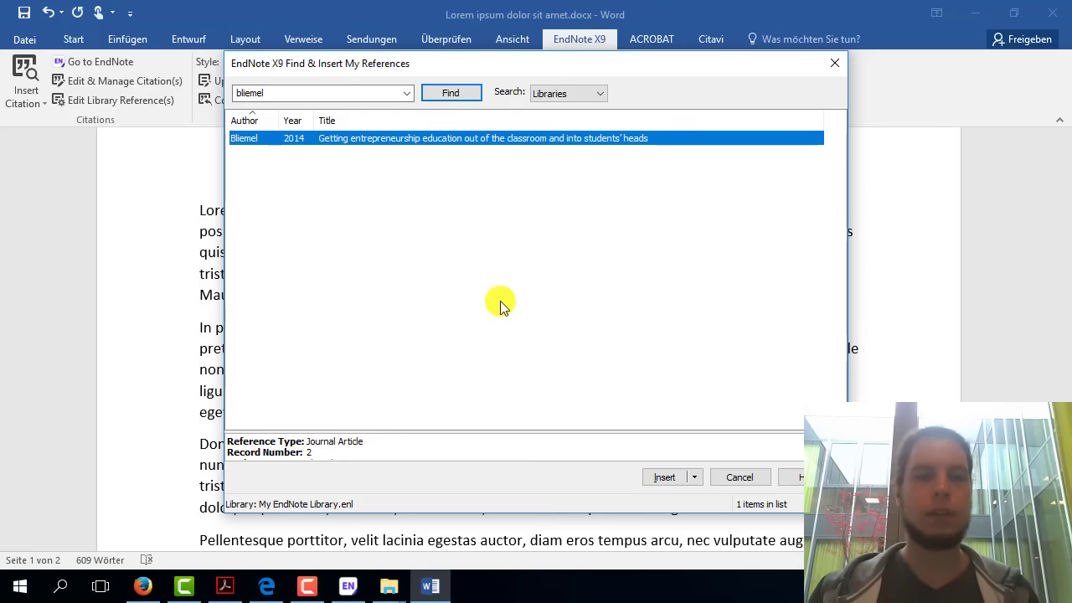
{"action": "left_click", "coordinate": [677, 484]}
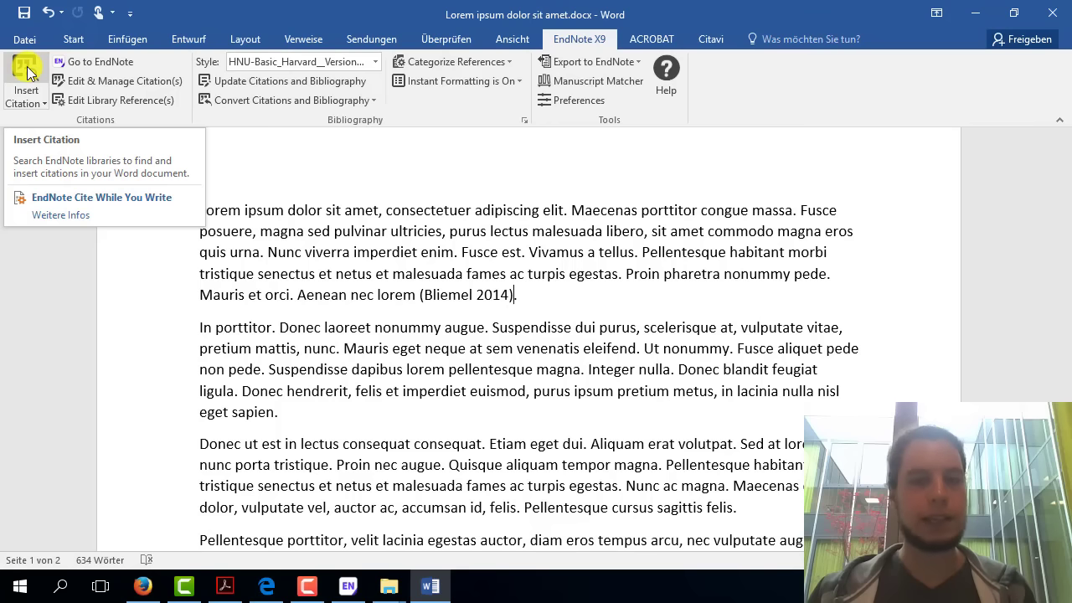
- Place the cursor after 'porttitor' and select the Gaus 2017 reference in the EndNote library
{"action": "left_click", "coordinate": [274, 331]}
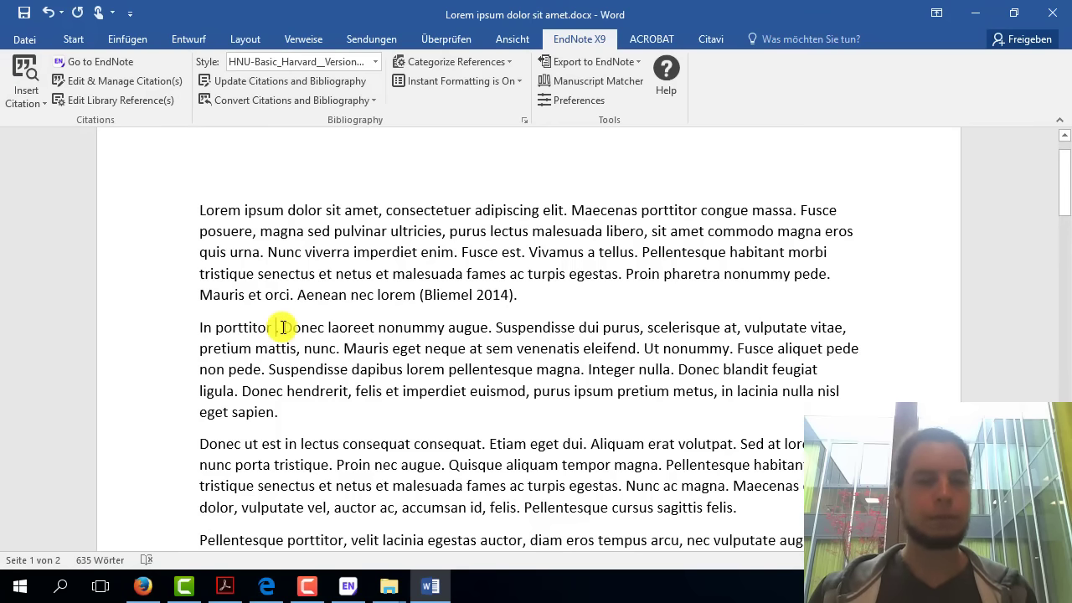
{"action": "left_click", "coordinate": [348, 584]}
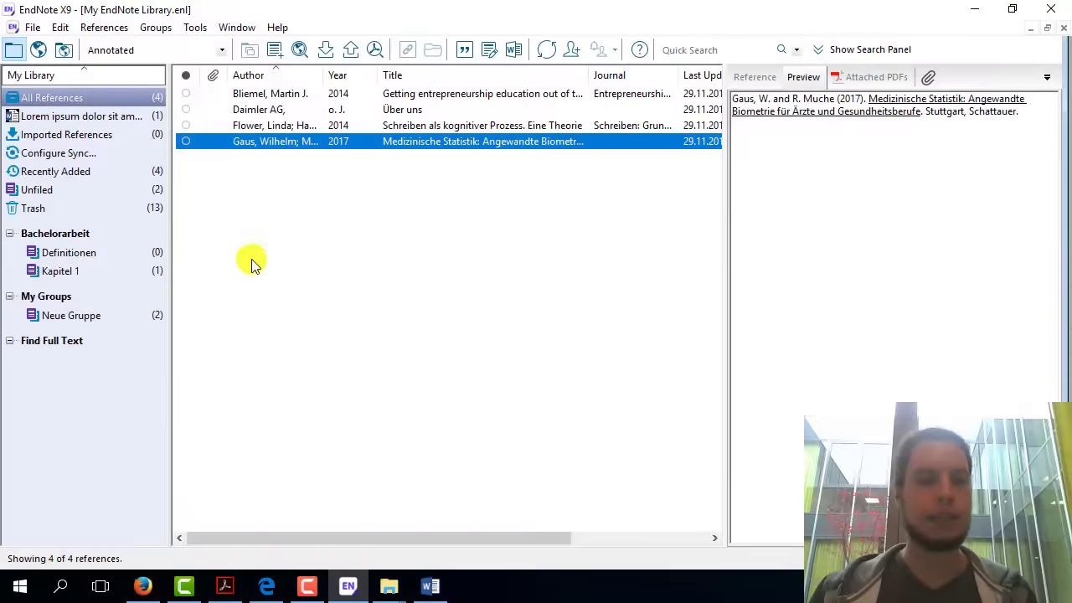
{"action": "left_click", "coordinate": [300, 112]}
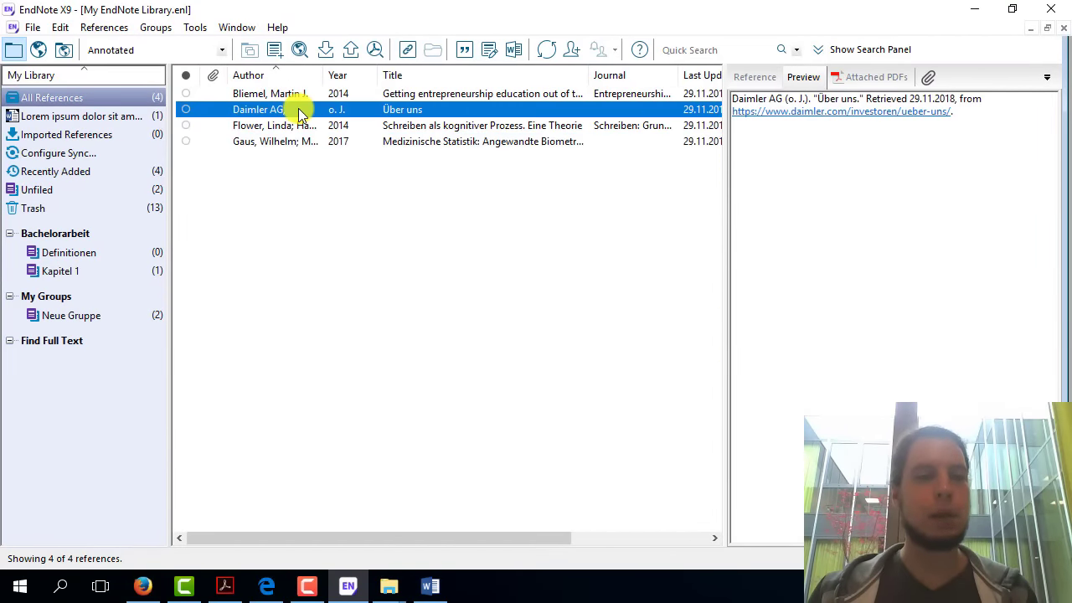
{"action": "left_click", "coordinate": [283, 144]}
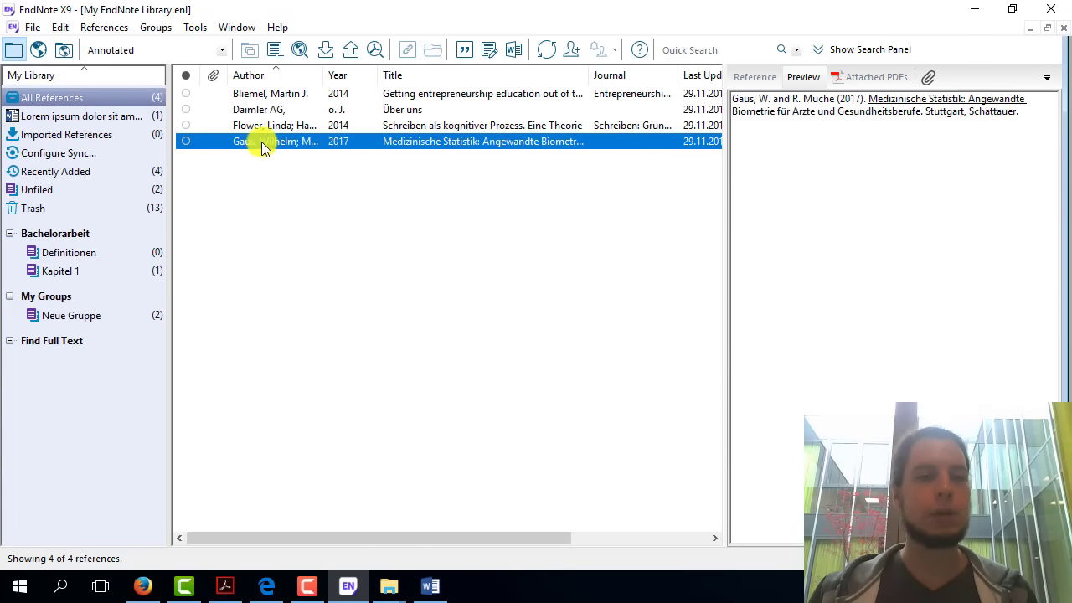
{"action": "left_click", "coordinate": [974, 10]}
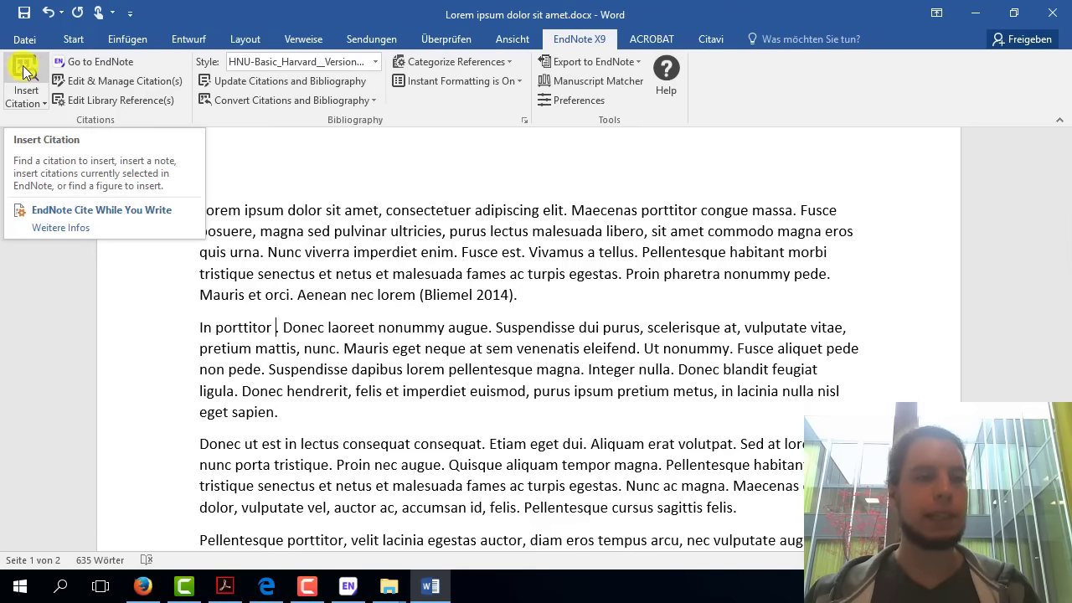
- Insert the selected Gaus/Muche 2017 citation after 'In porttitor'
{"action": "left_click", "coordinate": [36, 106]}
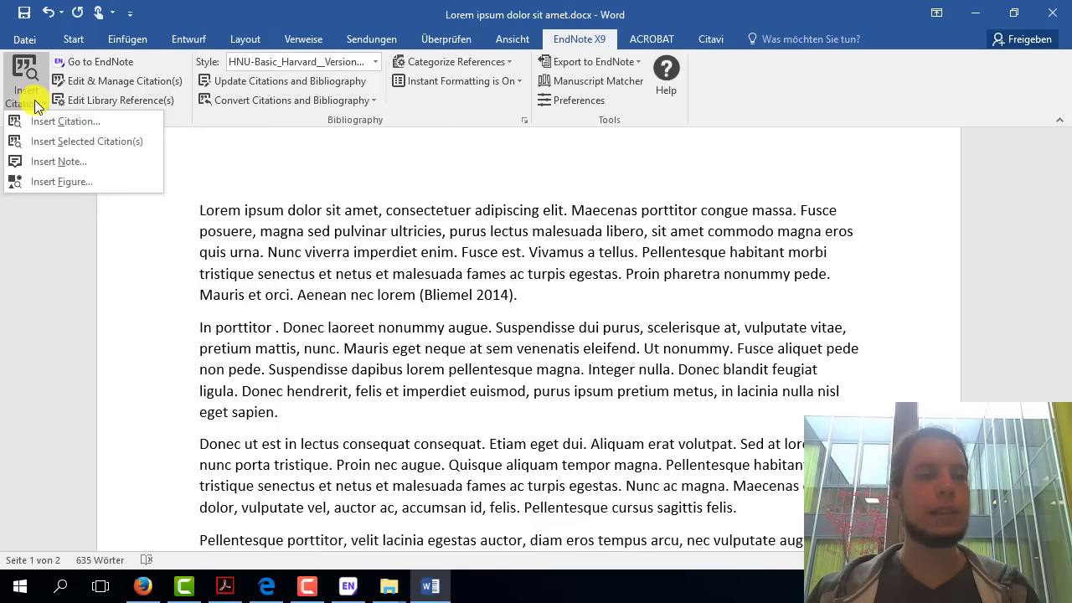
{"action": "left_click", "coordinate": [59, 144]}
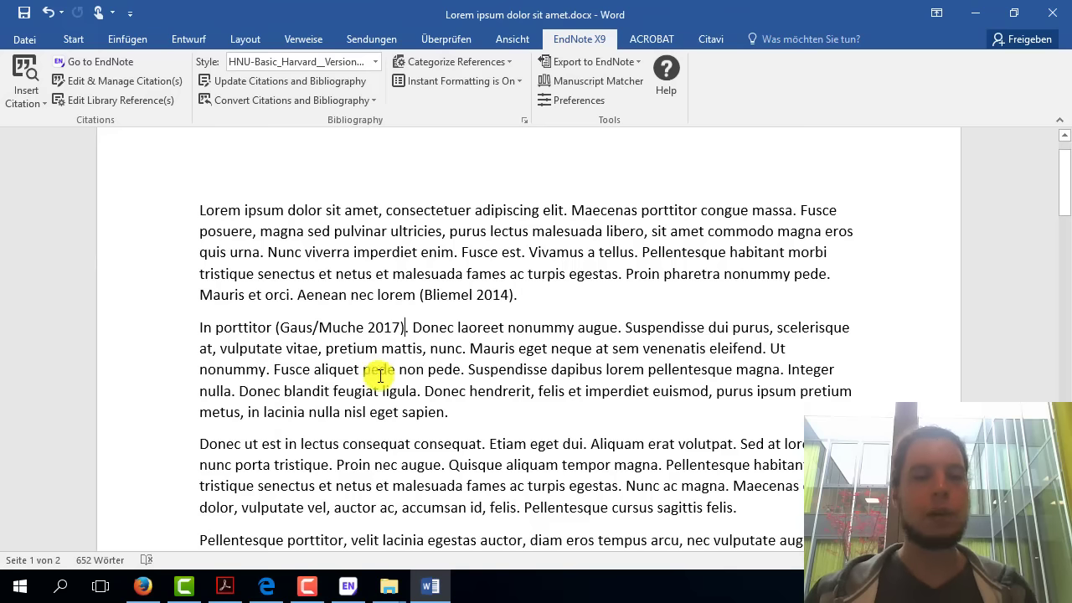
{"action": "left_click", "coordinate": [348, 586]}
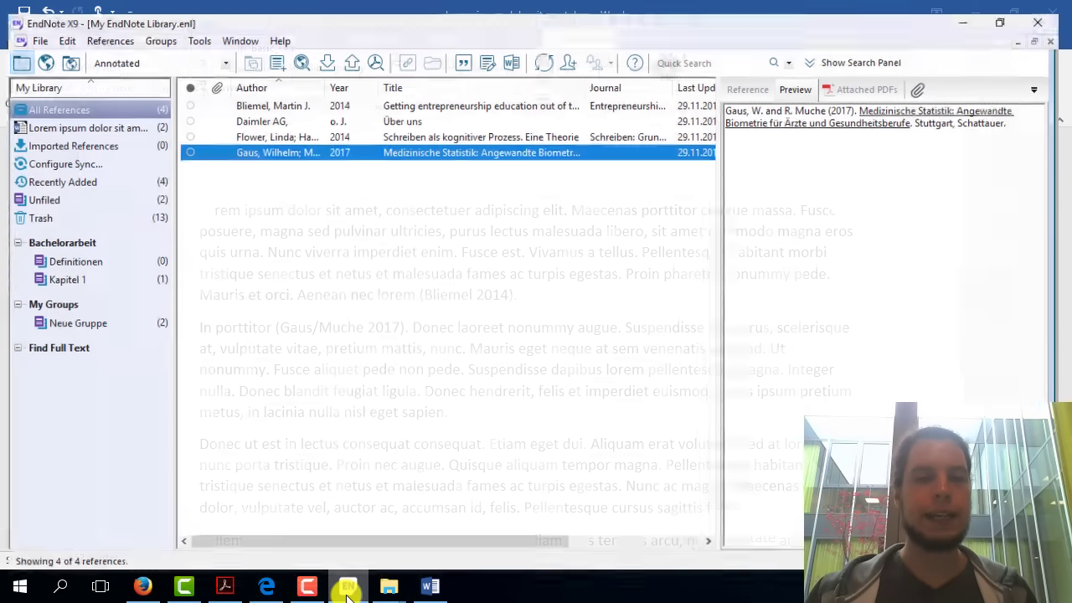
{"action": "left_click", "coordinate": [346, 588]}
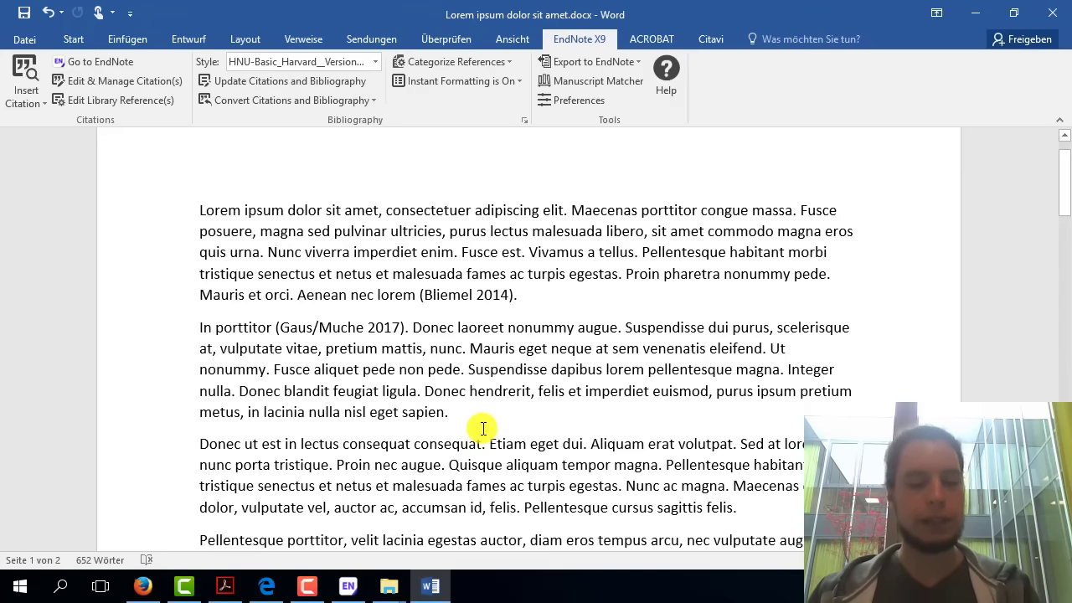
{"action": "key", "text": "alt+1"}
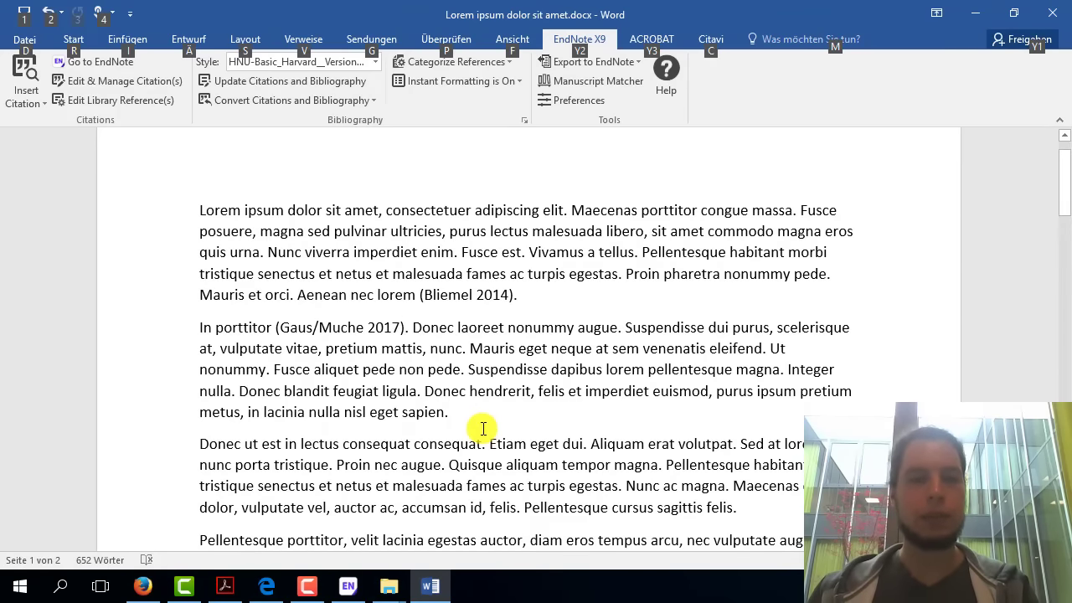
{"action": "key", "text": "alt+1"}
{"action": "key", "text": "alt+1"}
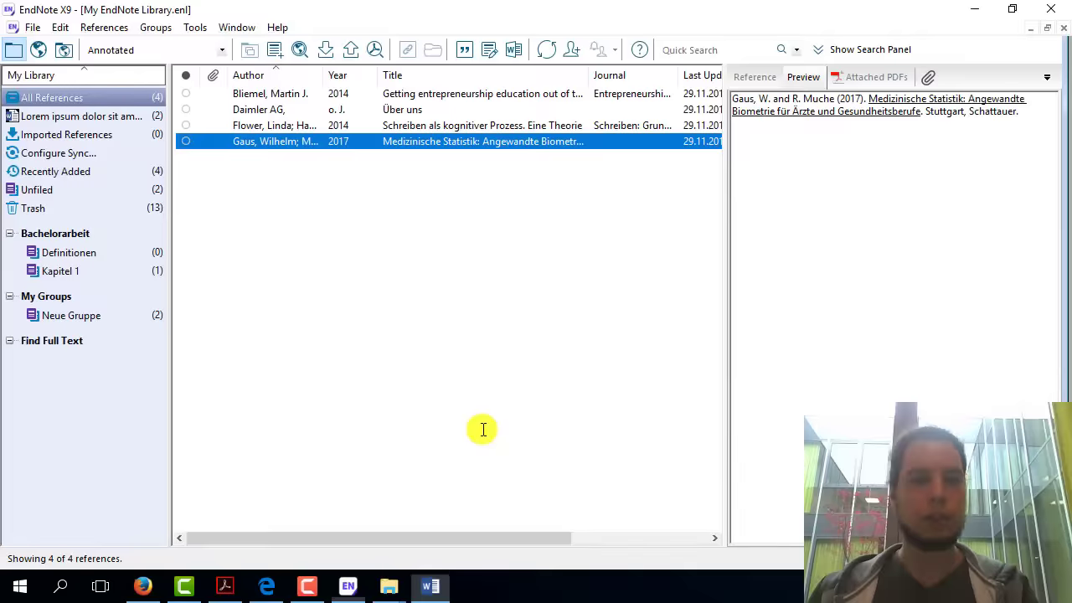
{"action": "key", "text": "alt+1"}
{"action": "key", "text": "alt+1"}
{"action": "key", "text": "alt+1"}
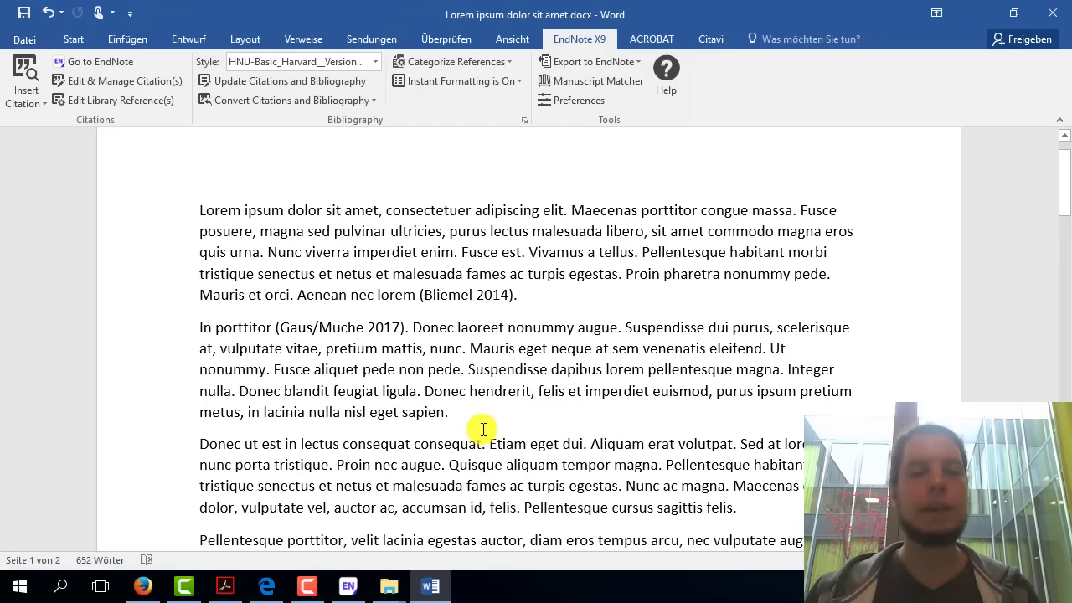
- Delete the period after 'sapien' at the end of the second paragraph
{"action": "left_click", "coordinate": [29, 102]}
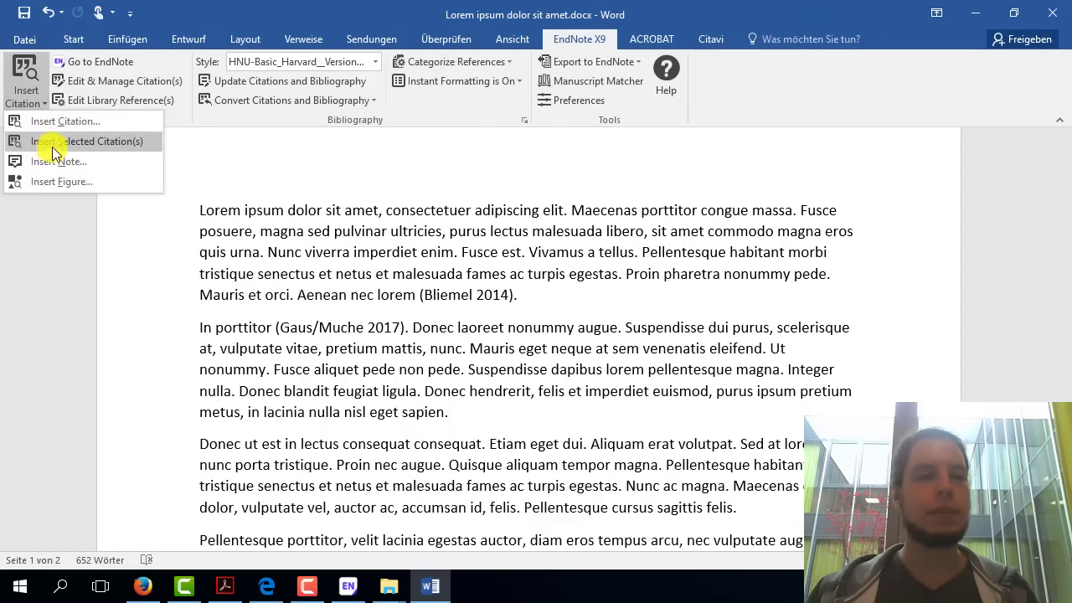
{"action": "left_click", "coordinate": [482, 324]}
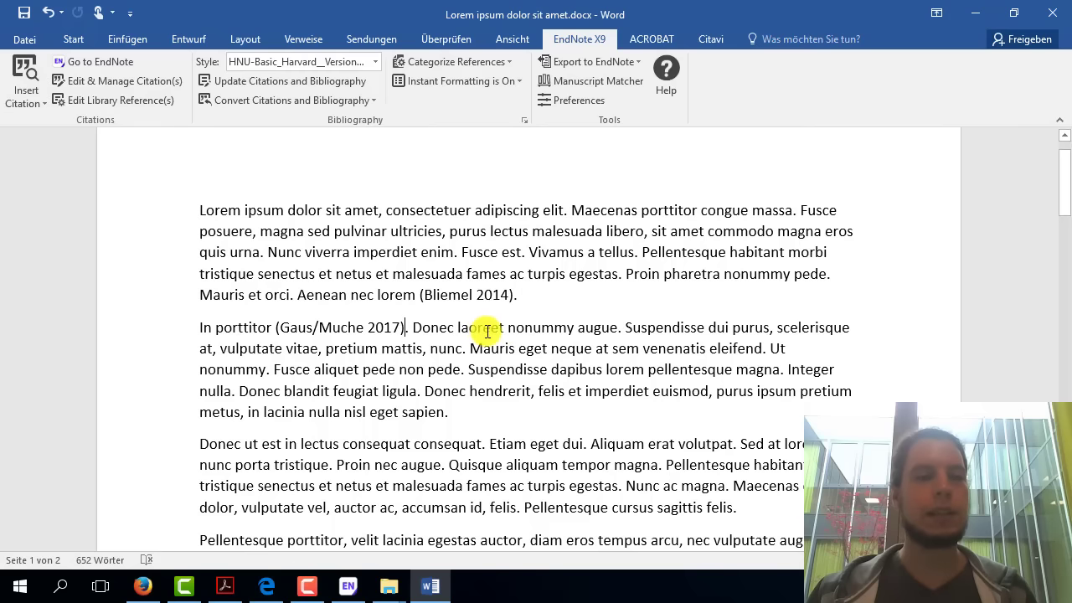
{"action": "left_click", "coordinate": [29, 77]}
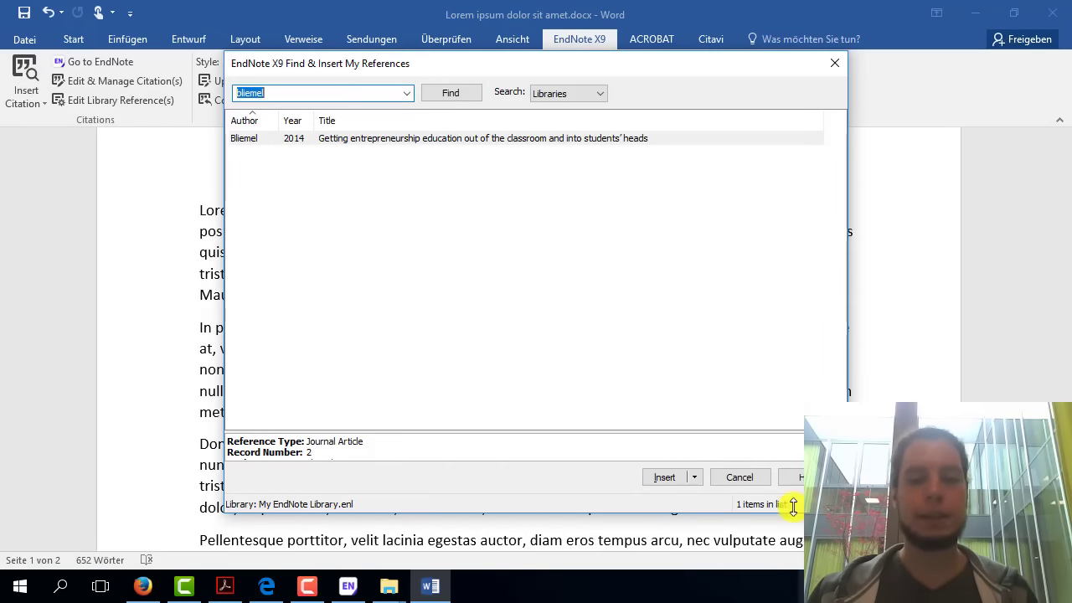
{"action": "left_click", "coordinate": [740, 478]}
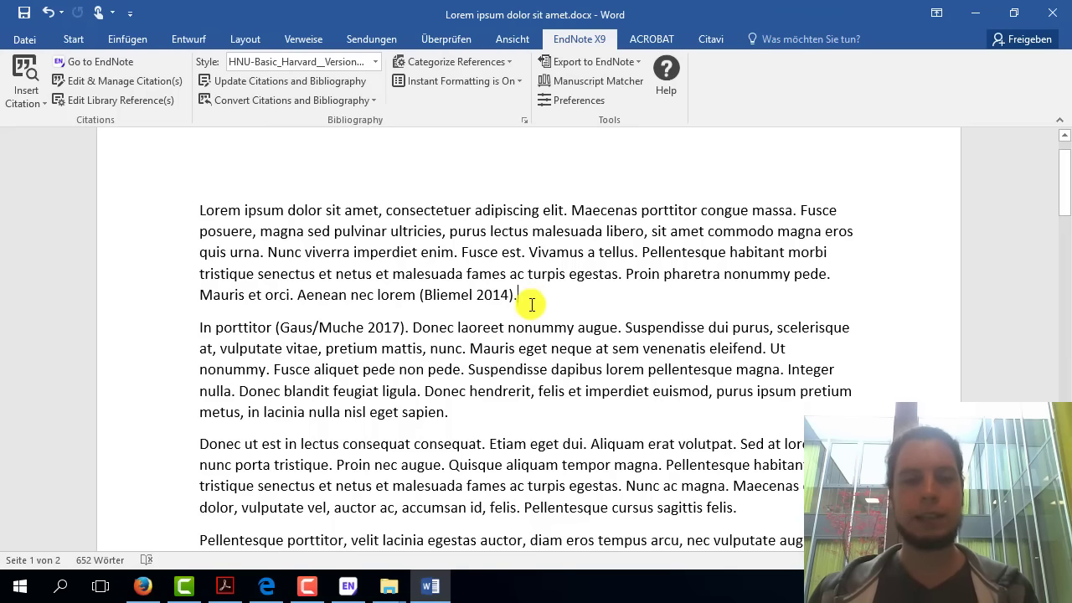
{"action": "left_click", "coordinate": [462, 411]}
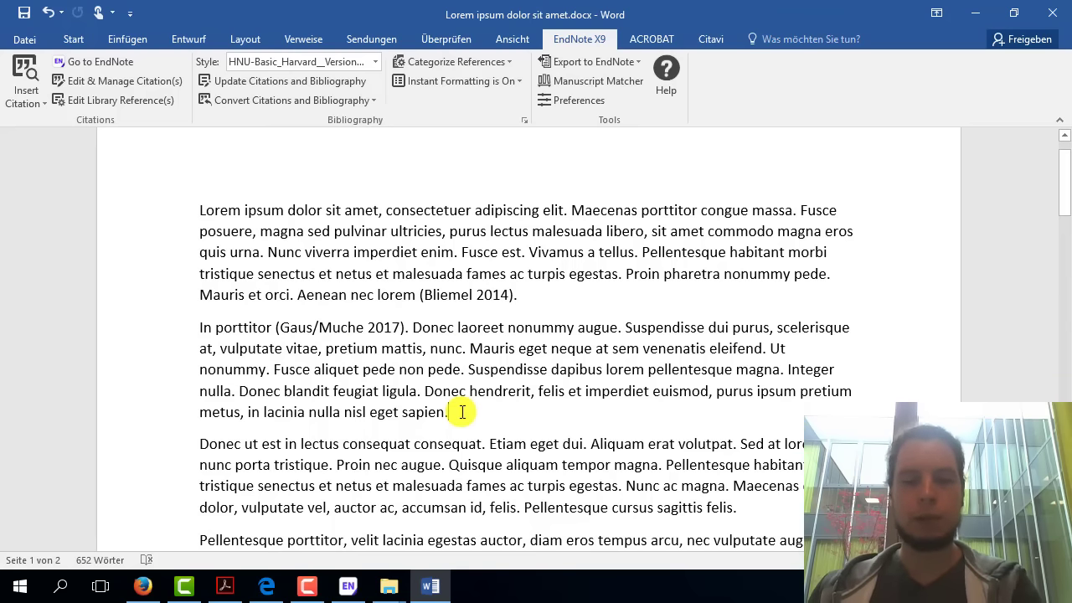
{"action": "key", "text": "BackSpace"}
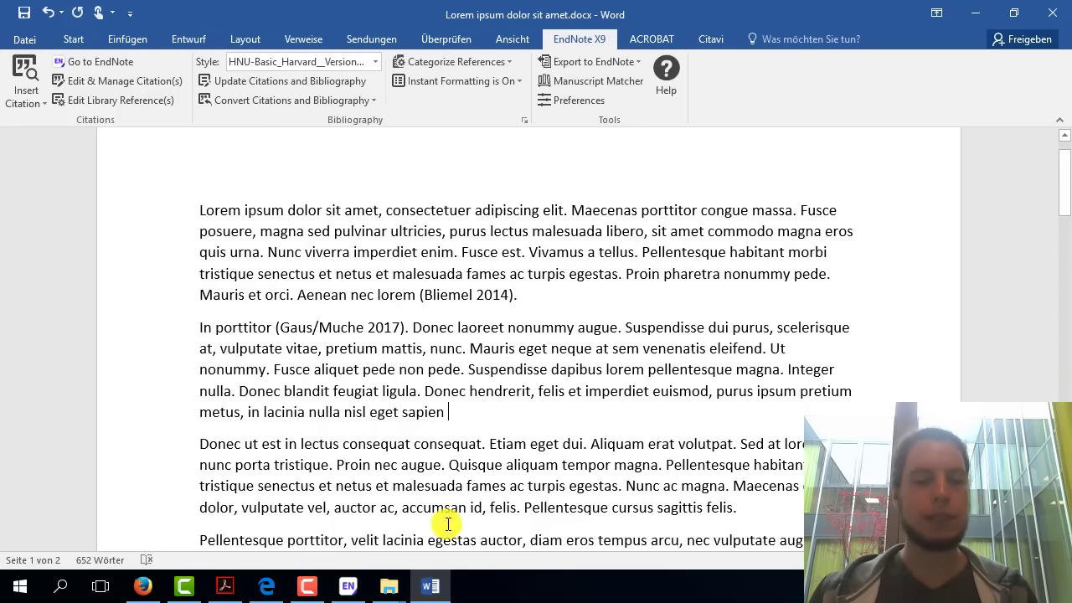
- Add Flower 2014 to the Gaus 2017 selection in EndNote and return to Word's citation menu
{"action": "left_click", "coordinate": [348, 586]}
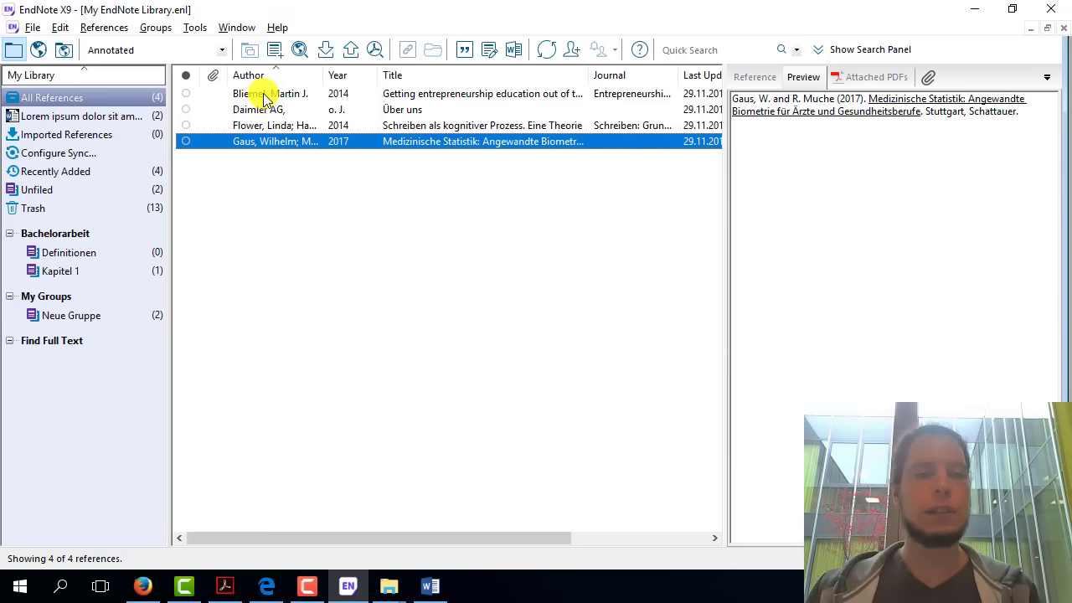
{"action": "left_click", "coordinate": [259, 123], "text": "ctrl"}
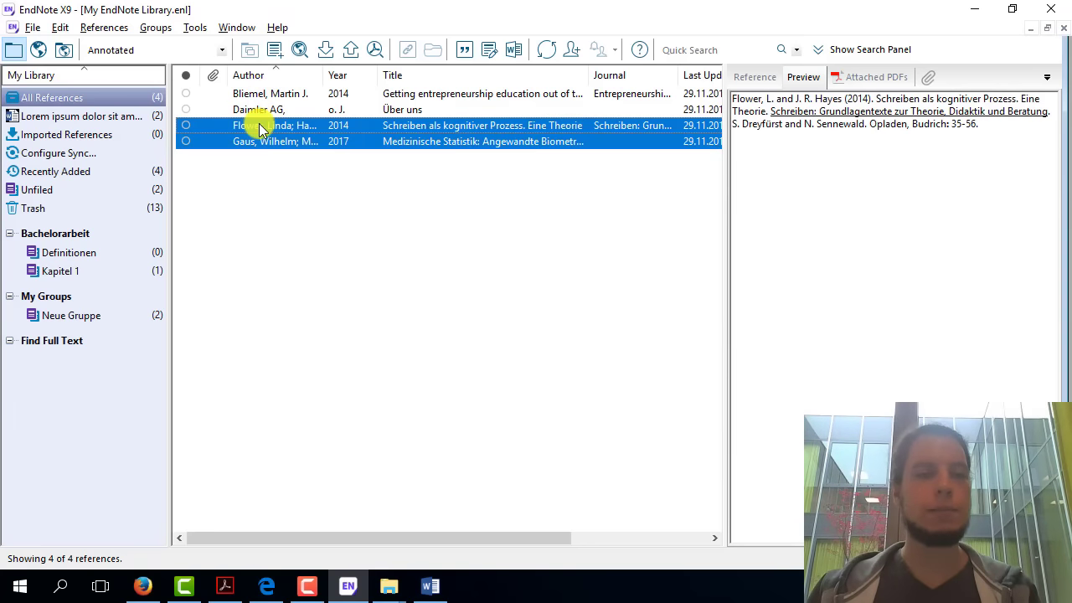
{"action": "left_click", "coordinate": [974, 8]}
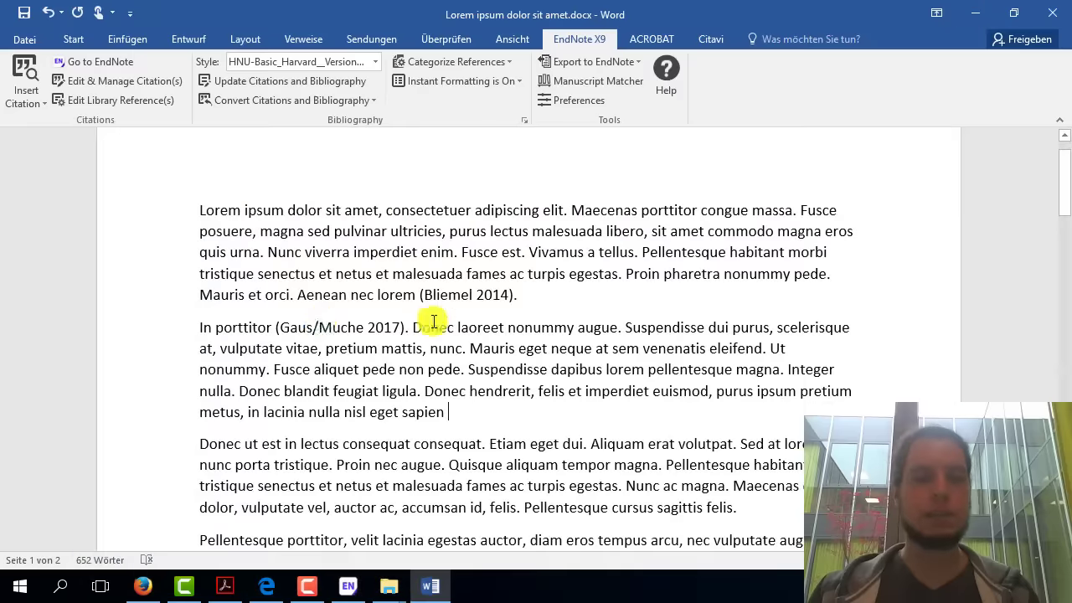
{"action": "left_click", "coordinate": [19, 102]}
- Insert (Flower/Hayes 2014; Gaus/Muche 2017) after 'sapien', then select the Bliemel 2014 citation
{"action": "left_click", "coordinate": [74, 141]}
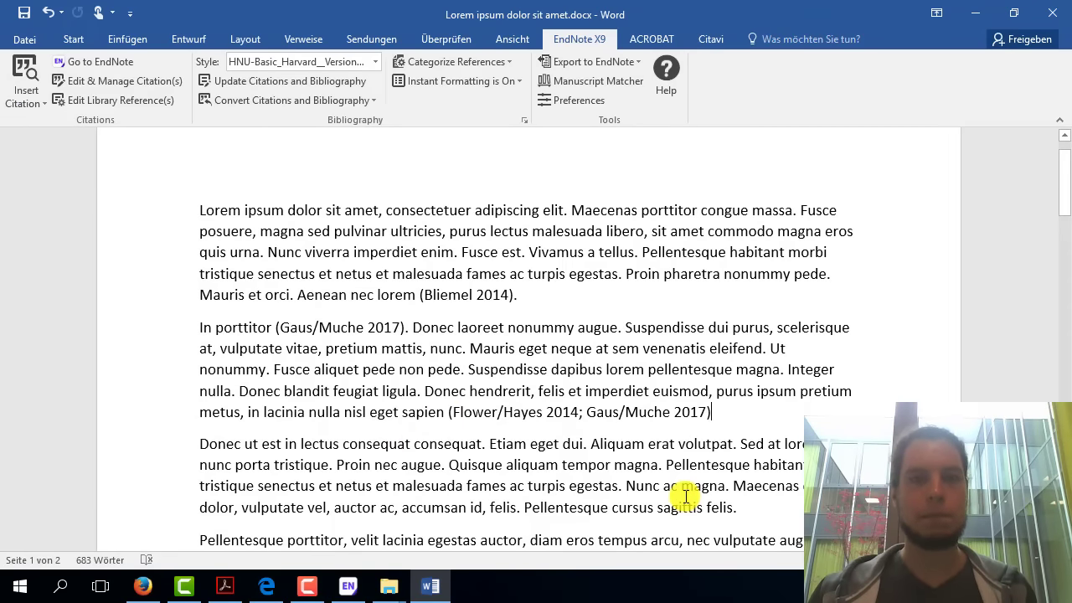
{"action": "left_click", "coordinate": [461, 297]}
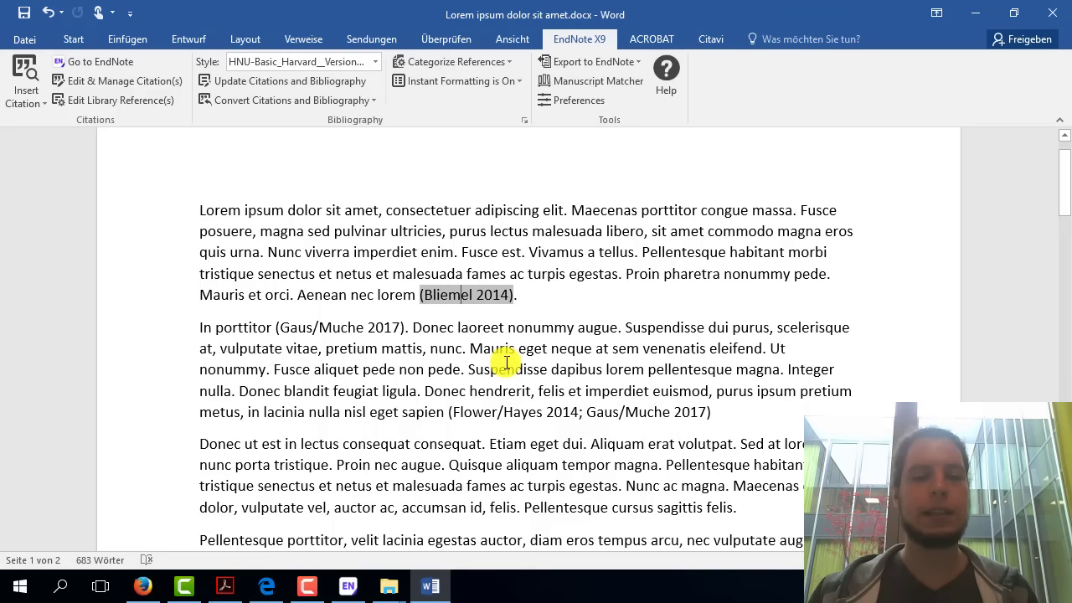
{"action": "double_click", "coordinate": [471, 289]}
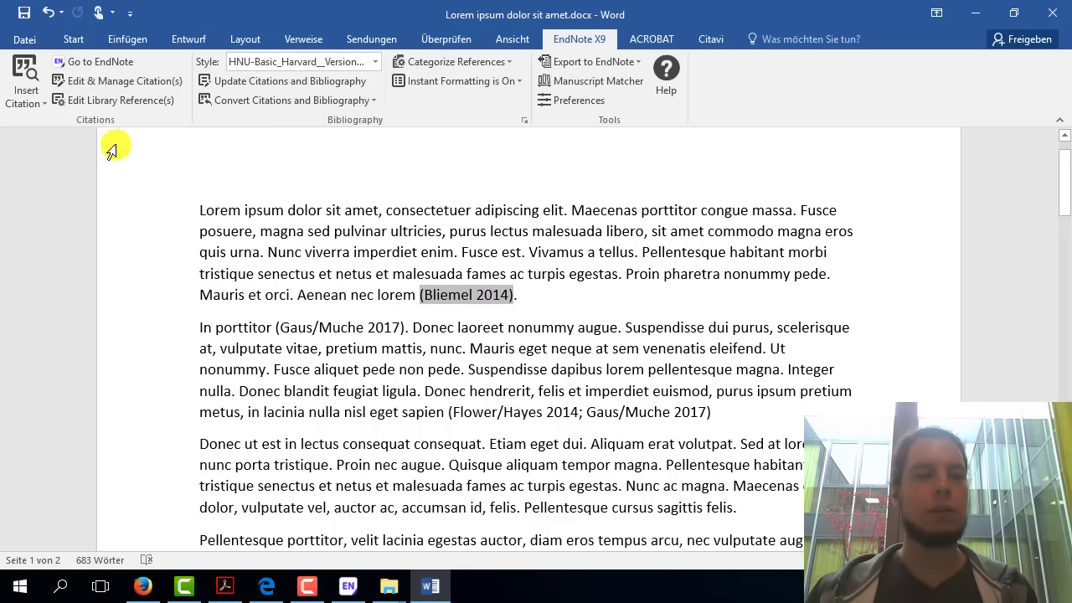
- Search for 'daimler' and add Daimler AG, making the citation (Bliemel 2014; Daimler AG o. J.)
{"action": "left_click", "coordinate": [25, 71]}
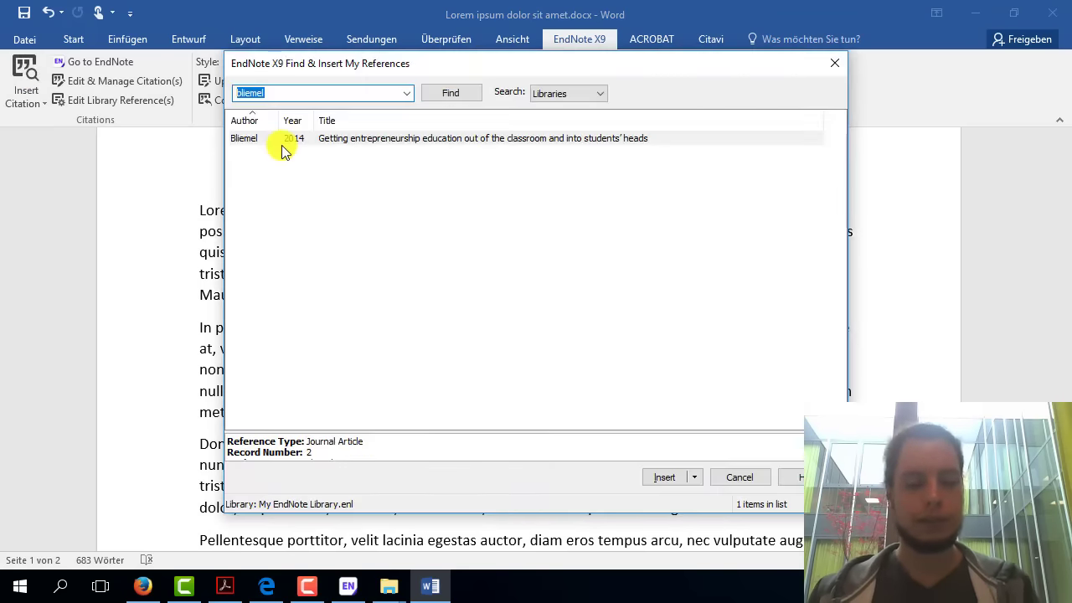
{"action": "type", "text": "daimle"}
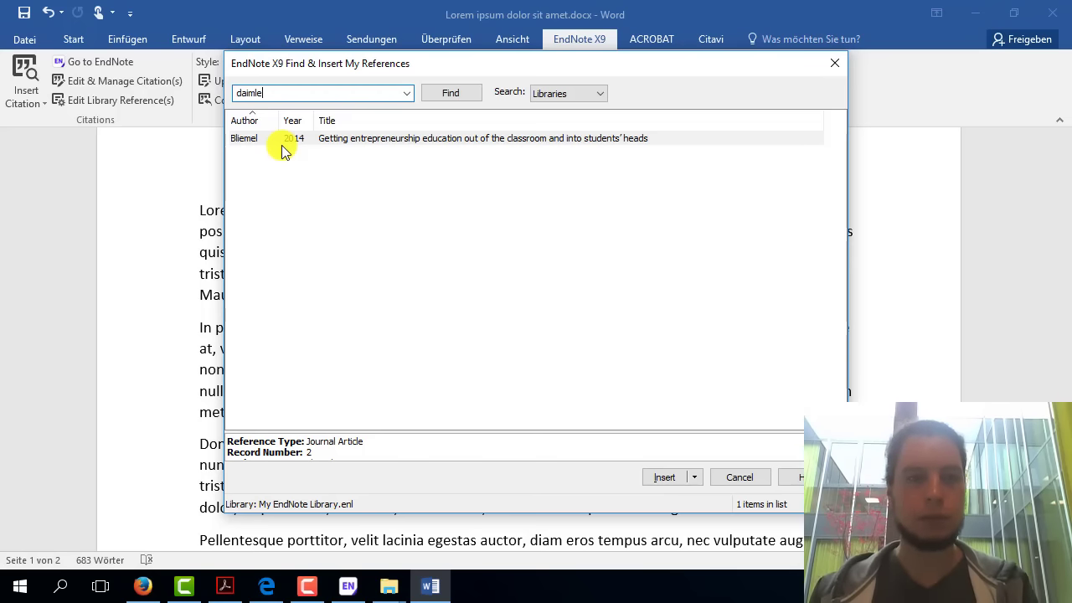
{"action": "type", "text": "r"}
{"action": "key", "text": "Return"}
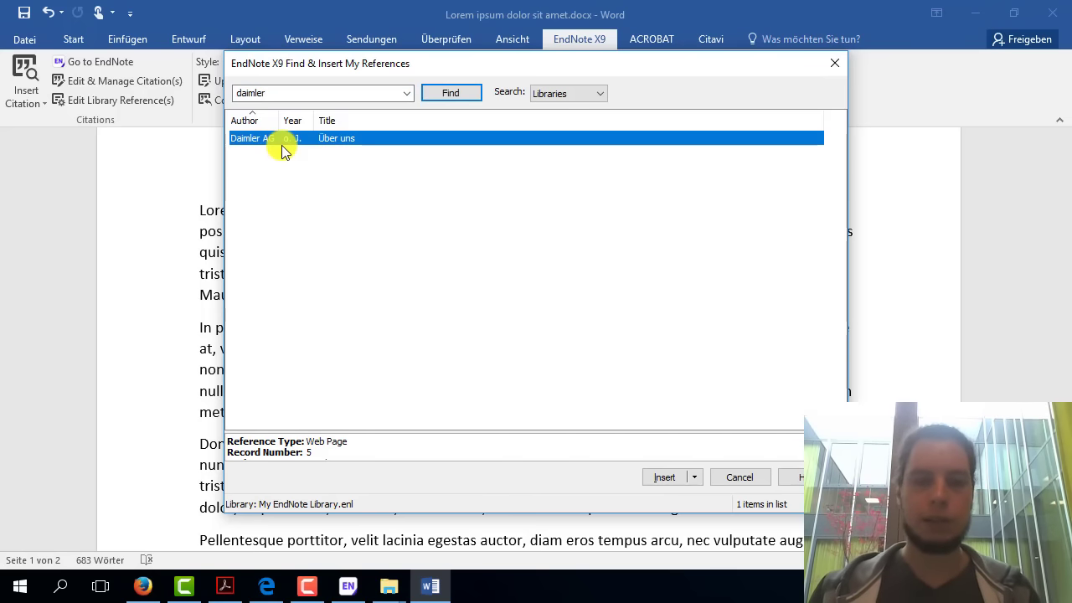
{"action": "left_click", "coordinate": [664, 476]}
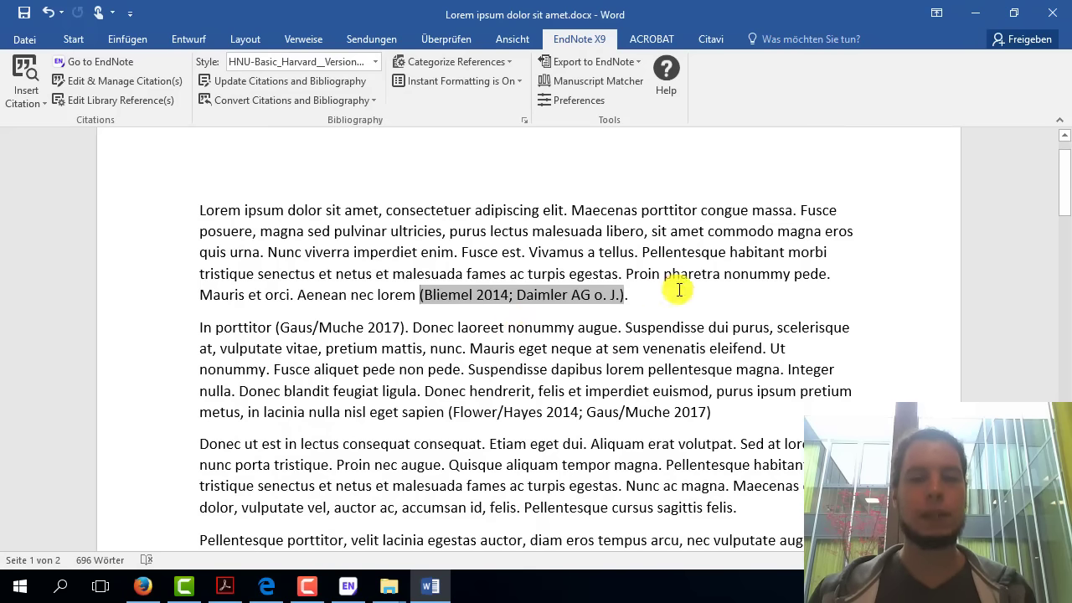
{"action": "left_click", "coordinate": [628, 295]}
{"action": "left_click", "coordinate": [511, 296]}
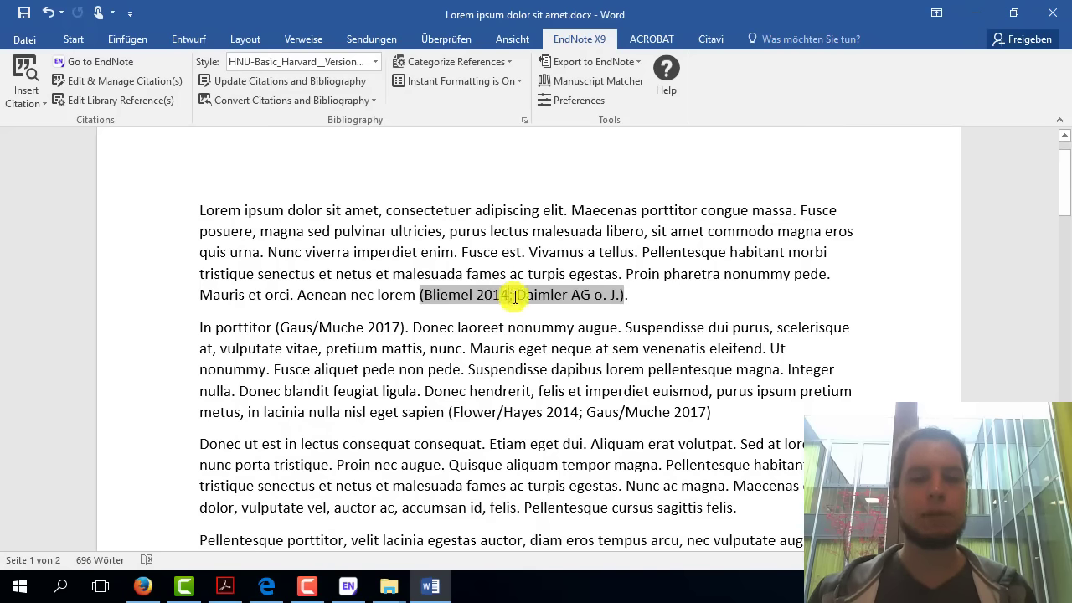
{"action": "double_click", "coordinate": [515, 295]}
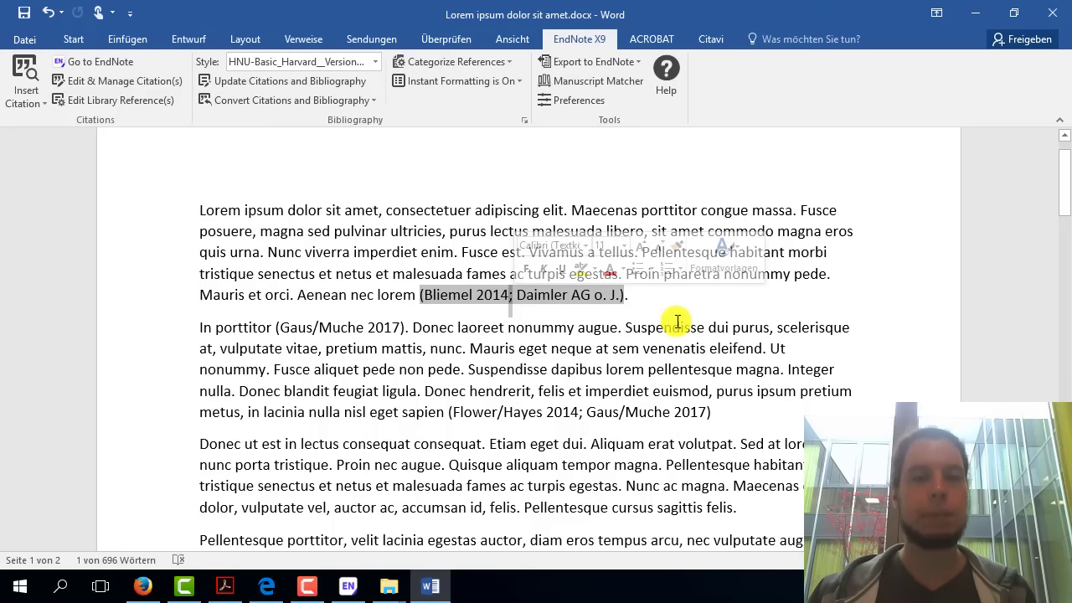
{"action": "left_click", "coordinate": [678, 325]}
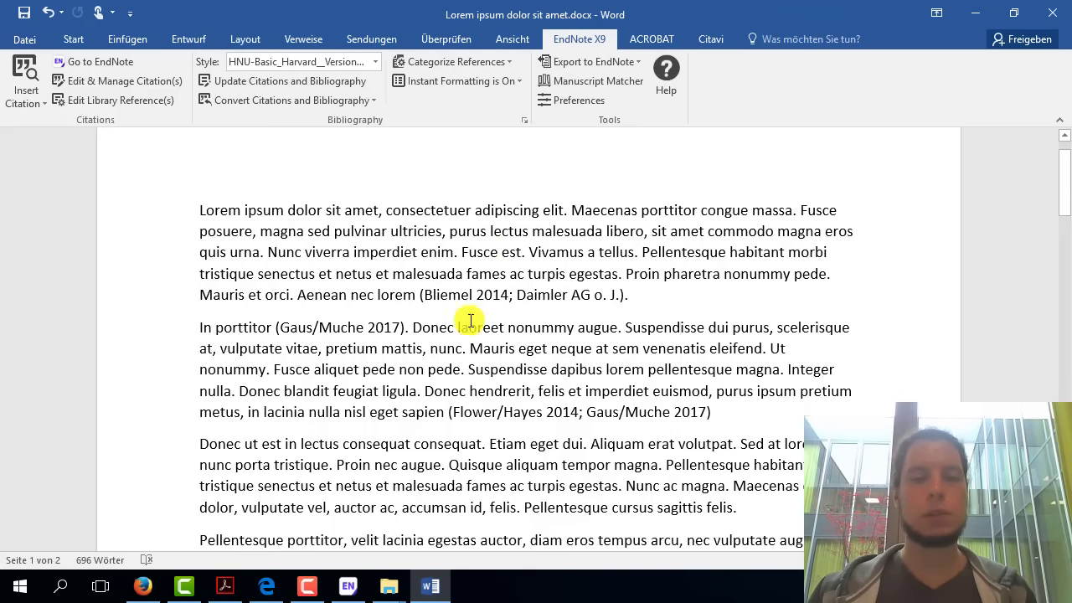
{"action": "left_click", "coordinate": [649, 297]}
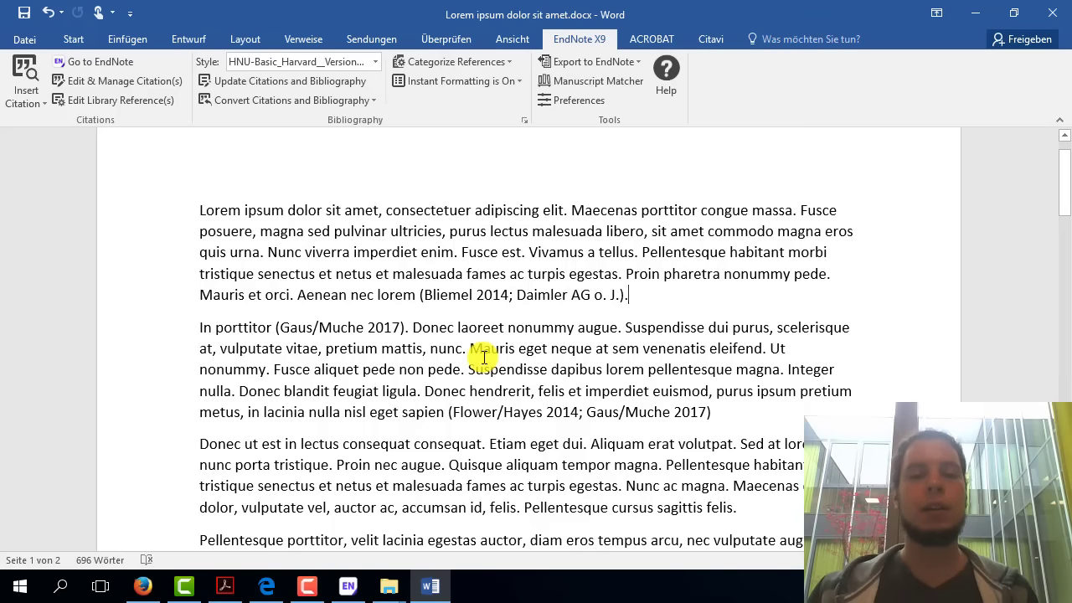
{"action": "left_click", "coordinate": [369, 328]}
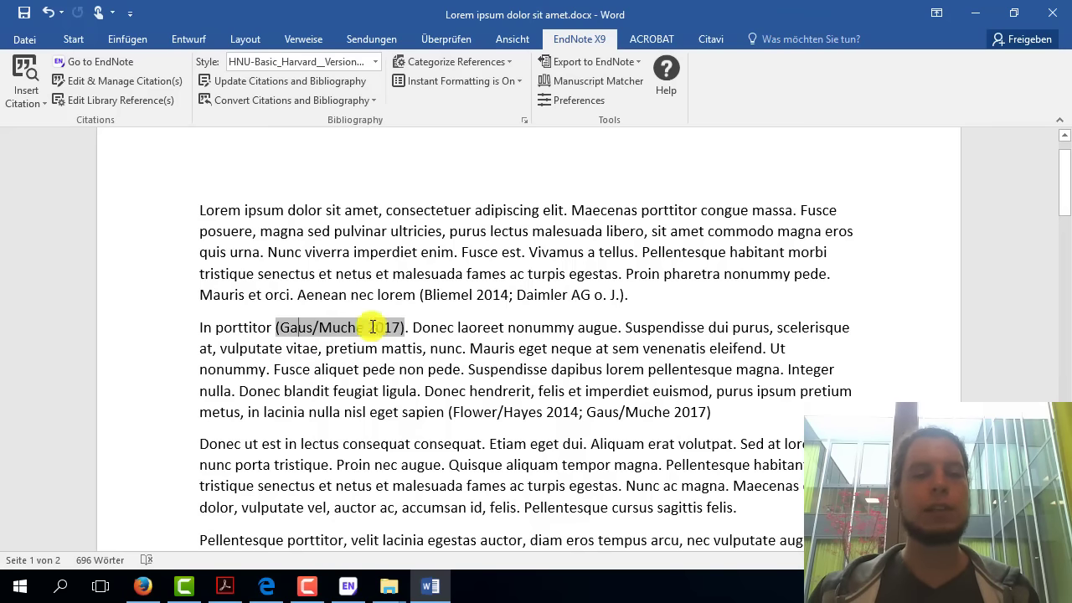
{"action": "left_click", "coordinate": [461, 294]}
{"action": "left_click", "coordinate": [590, 411]}
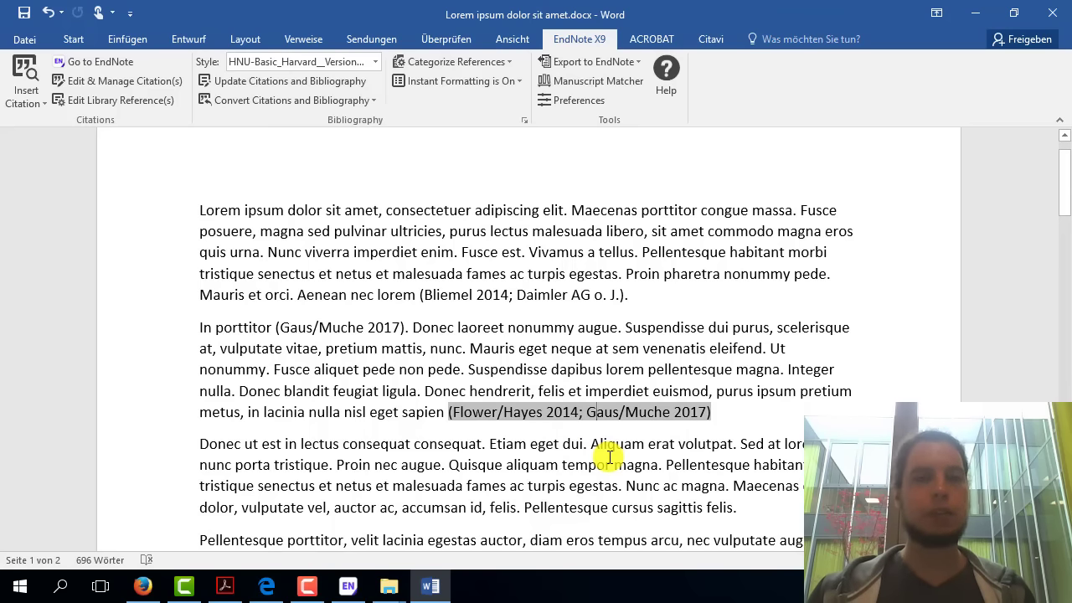
{"action": "left_click", "coordinate": [306, 328]}
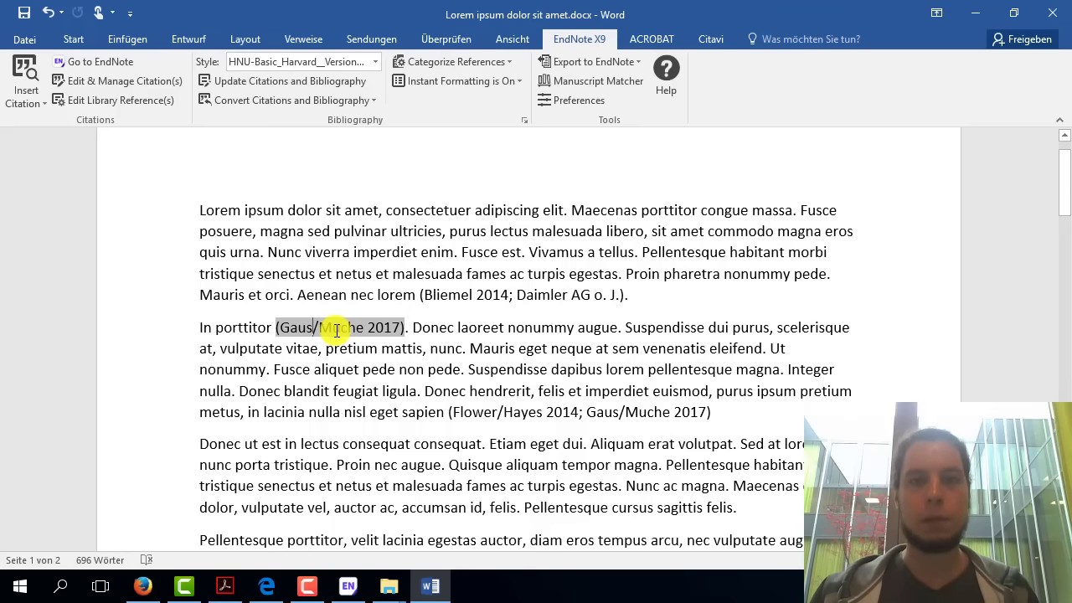
{"action": "left_click", "coordinate": [363, 327]}
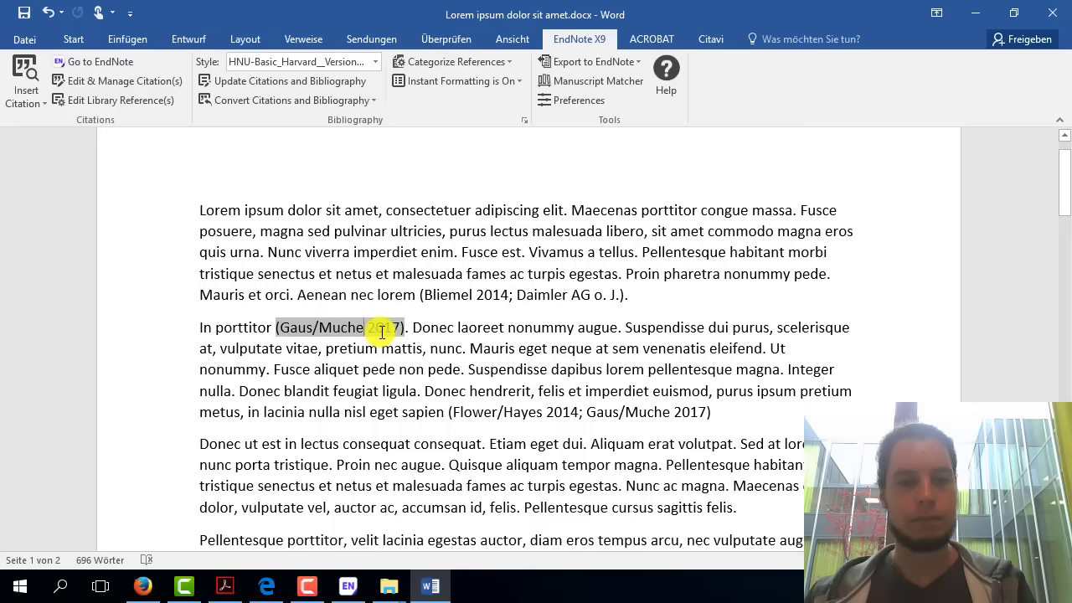
{"action": "type", "text": "ascascavdsd"}
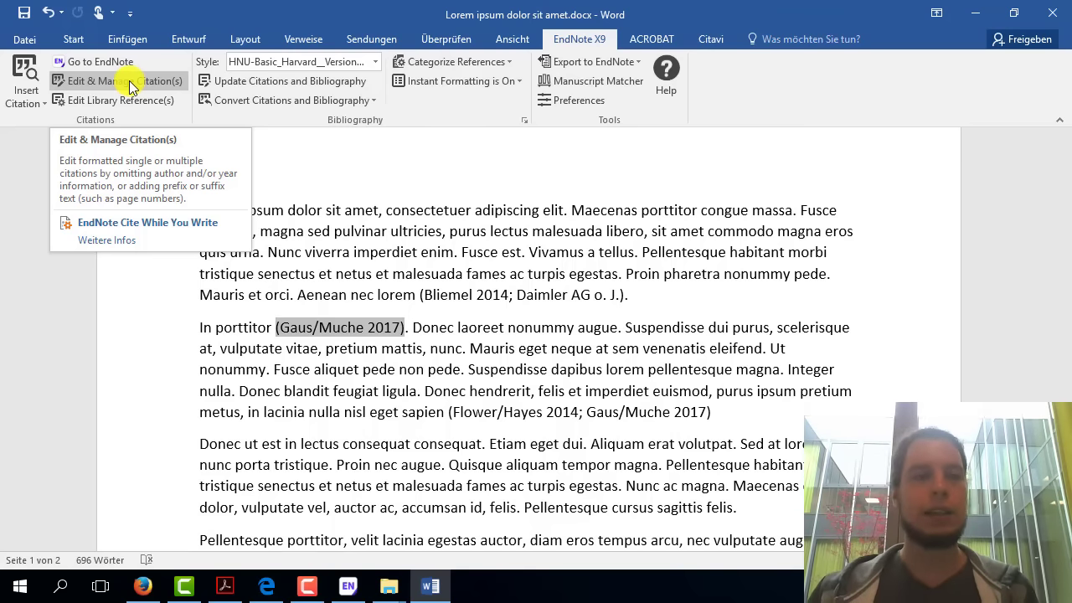
- In Edit & Manage Citations, select the Gaus/Muche 2017 citation for editing
{"action": "left_click", "coordinate": [130, 87]}
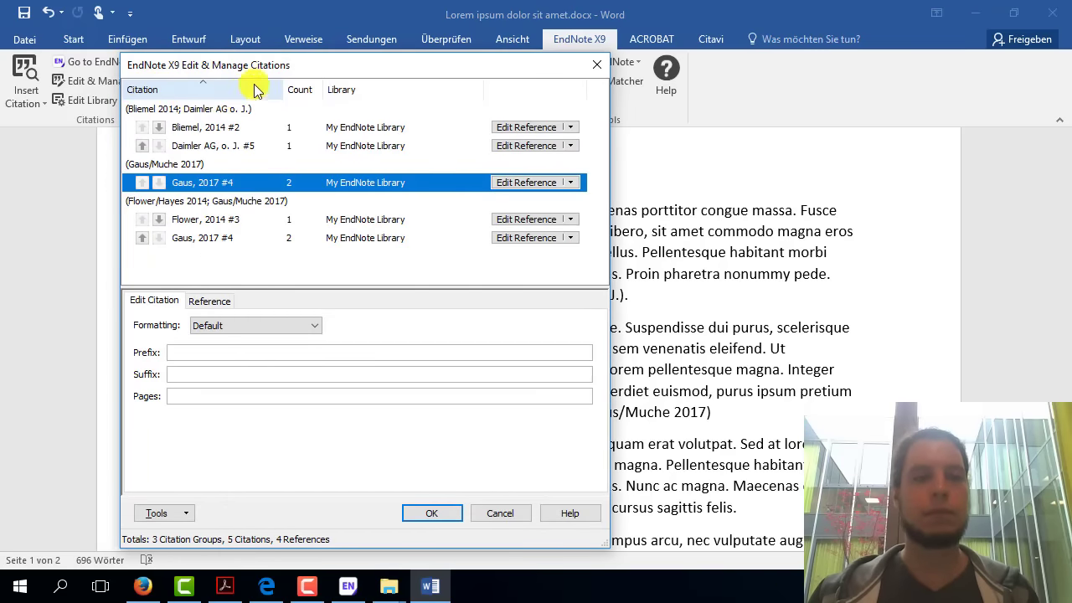
{"action": "left_click_drag", "start_coordinate": [294, 64], "coordinate": [796, 69]}
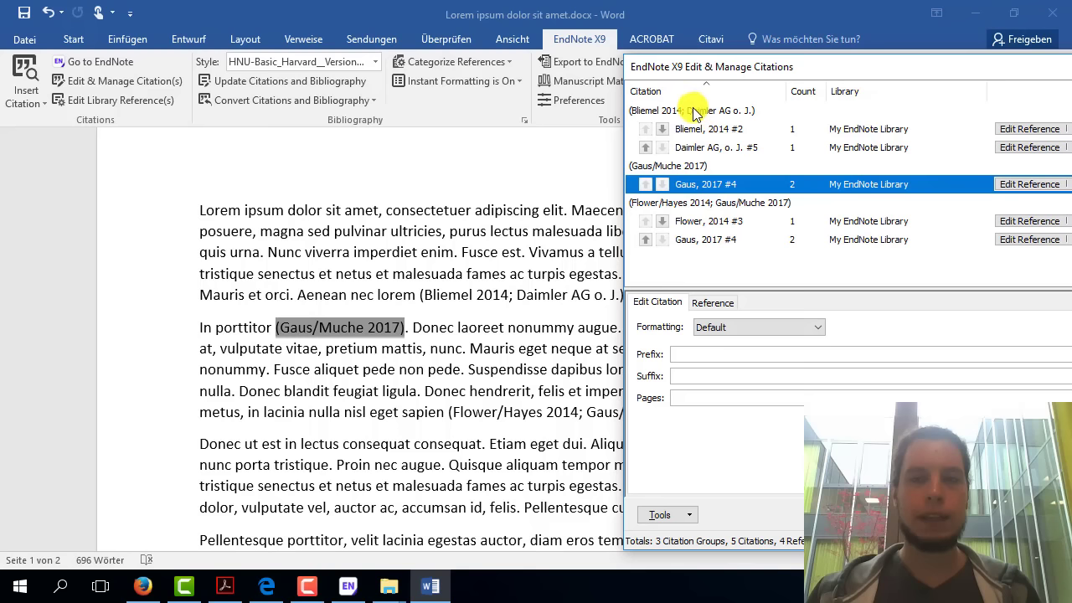
{"action": "left_click", "coordinate": [699, 129]}
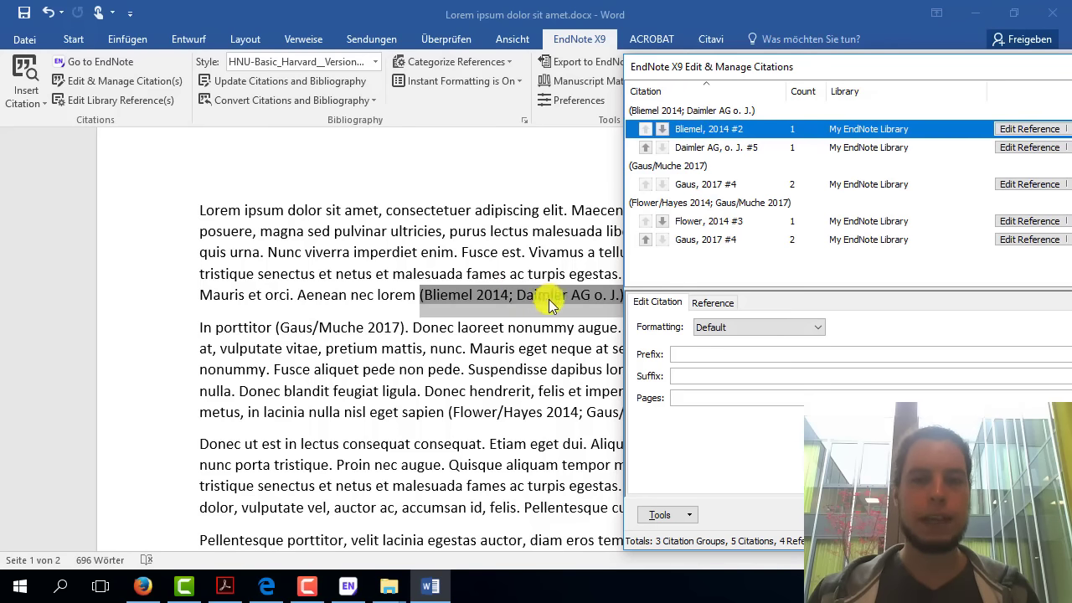
{"action": "left_click", "coordinate": [703, 184]}
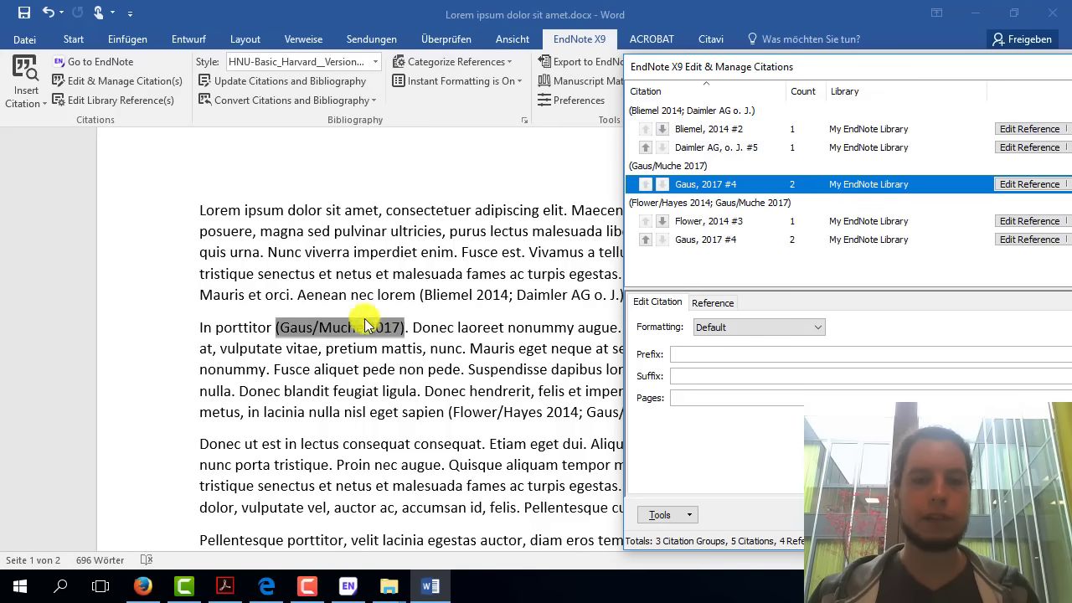
{"action": "left_click", "coordinate": [703, 226]}
{"action": "left_click", "coordinate": [704, 243]}
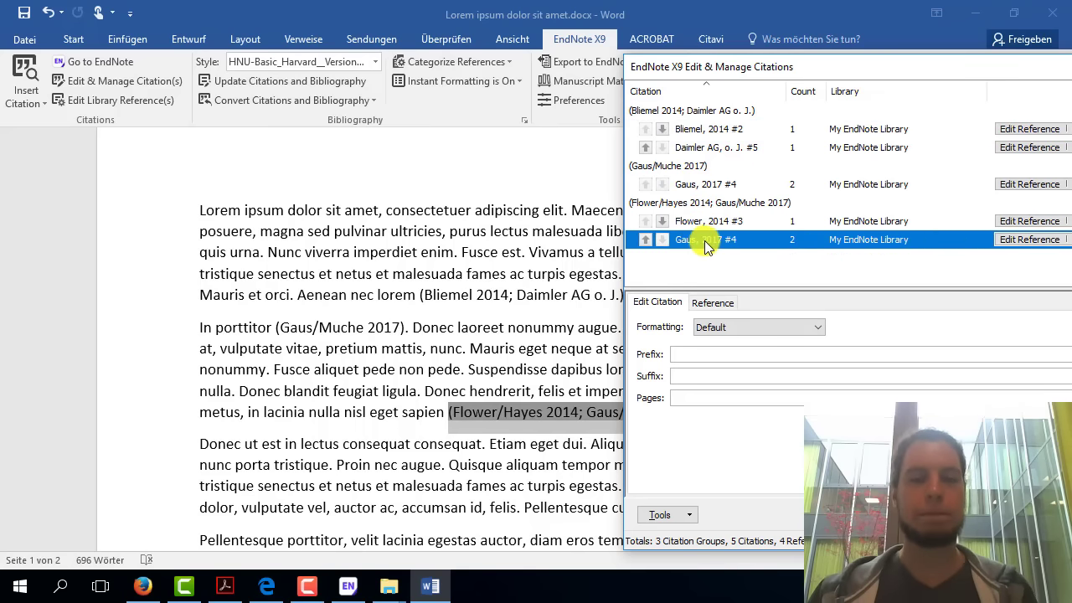
{"action": "left_click", "coordinate": [704, 185]}
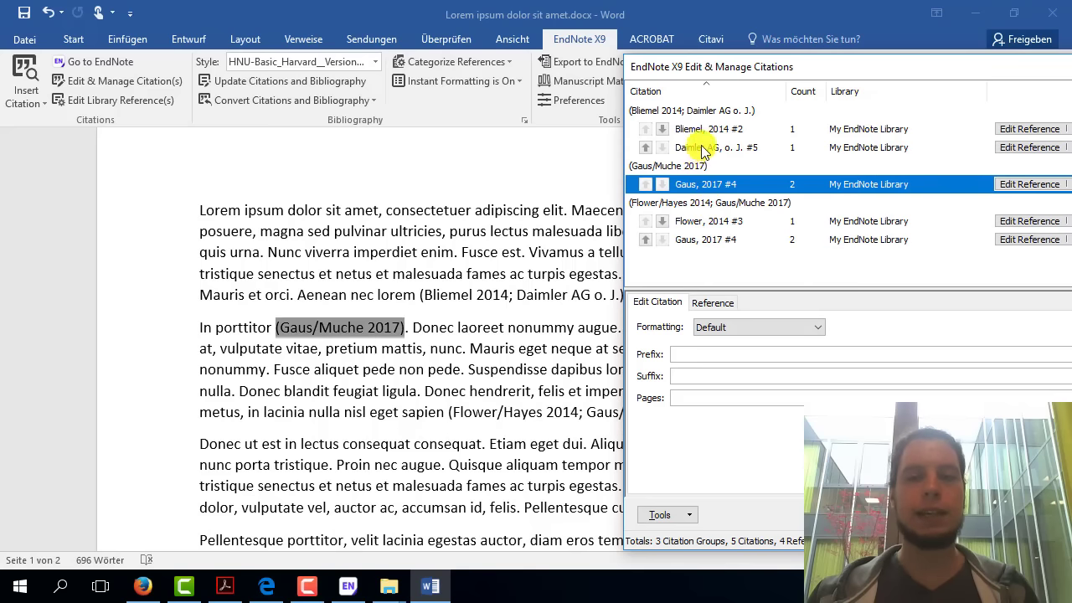
{"action": "left_click", "coordinate": [700, 148]}
{"action": "left_click", "coordinate": [708, 183]}
{"action": "left_click", "coordinate": [707, 226]}
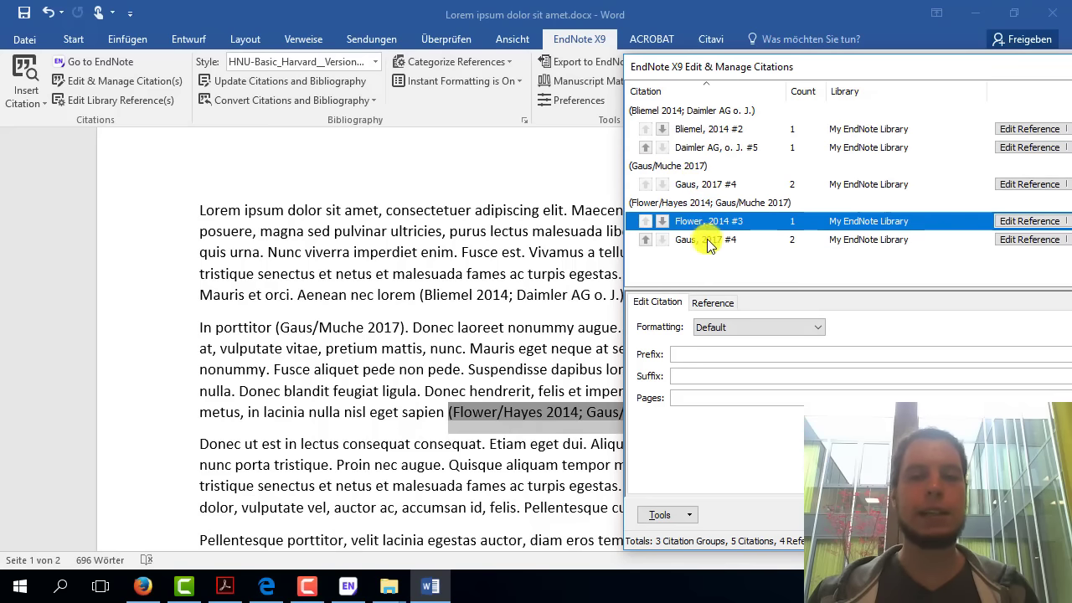
{"action": "left_click", "coordinate": [707, 186]}
{"action": "left_click", "coordinate": [708, 132]}
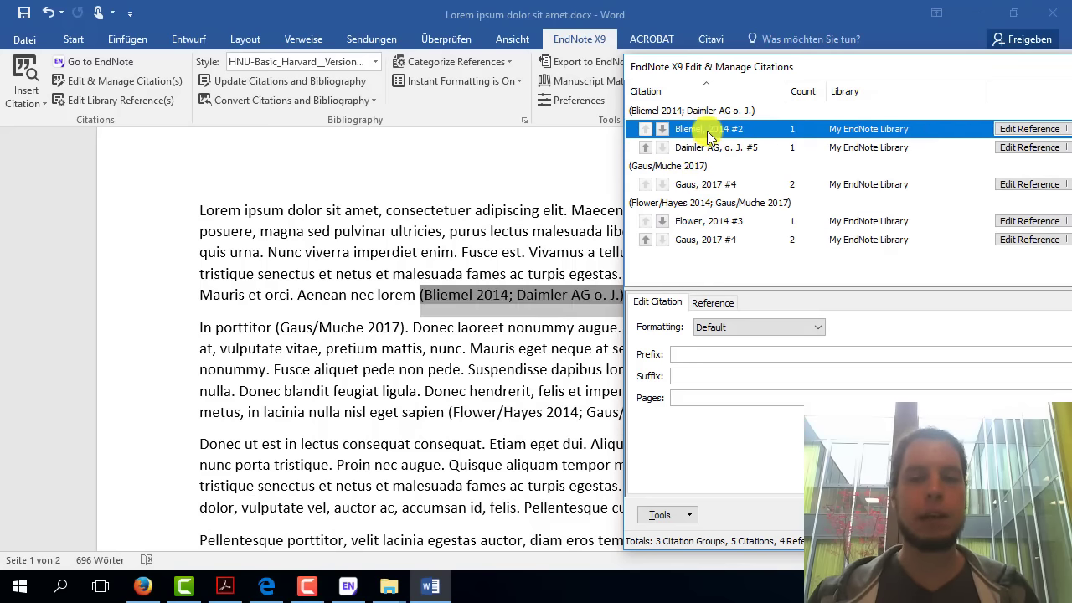
{"action": "left_click", "coordinate": [708, 184]}
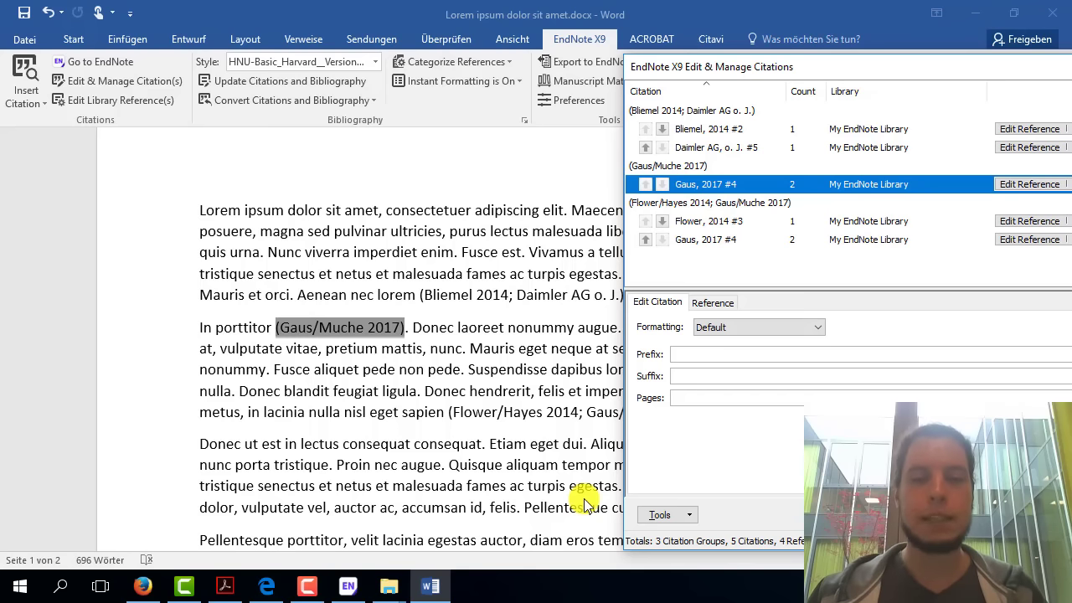
- Enter pages 40-42 for the Gaus/Muche citation and apply, giving (Gaus/Muche 2017, S. 40-42)
{"action": "left_click", "coordinate": [677, 352]}
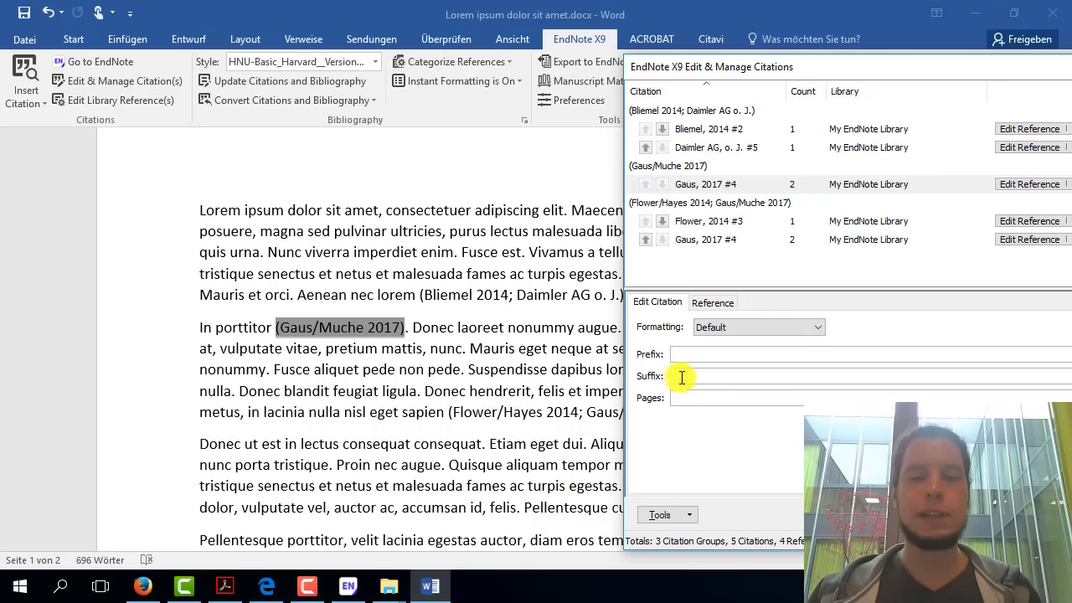
{"action": "left_click", "coordinate": [681, 377]}
{"action": "left_click", "coordinate": [687, 354]}
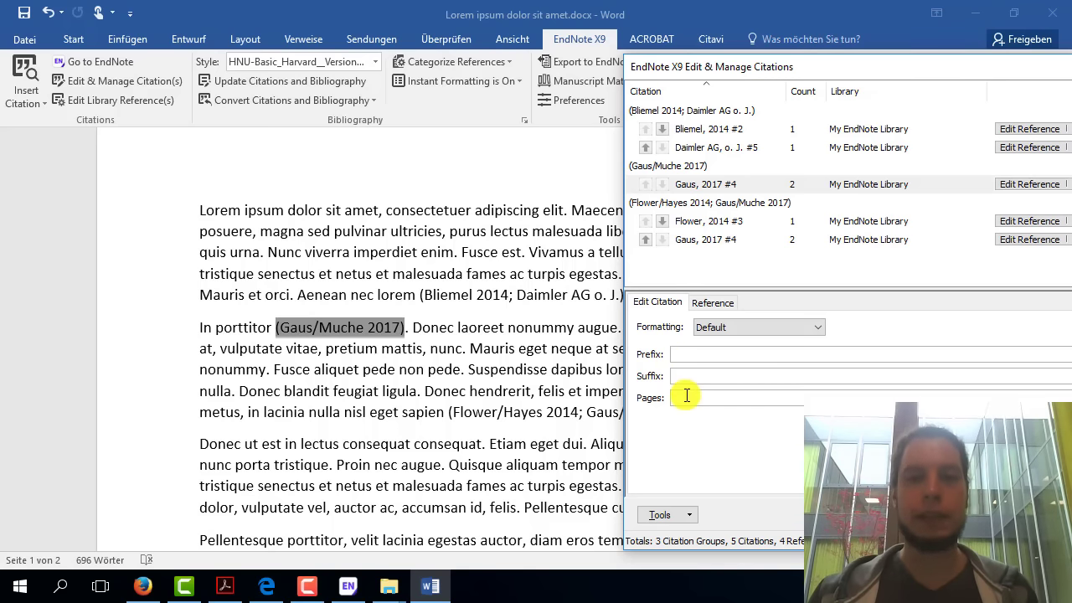
{"action": "left_click", "coordinate": [686, 355]}
{"action": "type", "text": "40-42"}
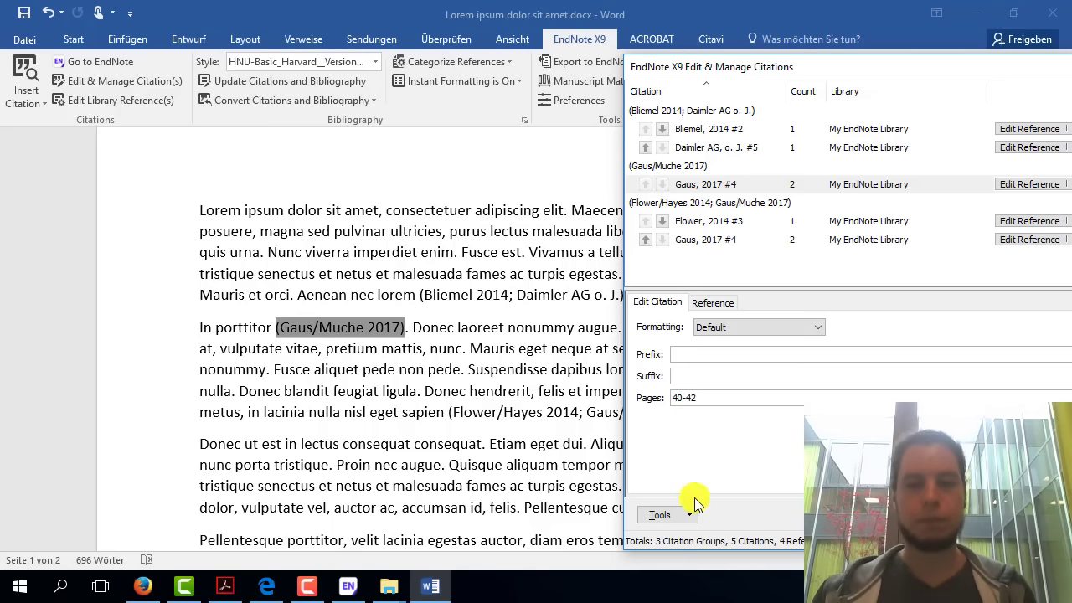
{"action": "left_click", "coordinate": [921, 514]}
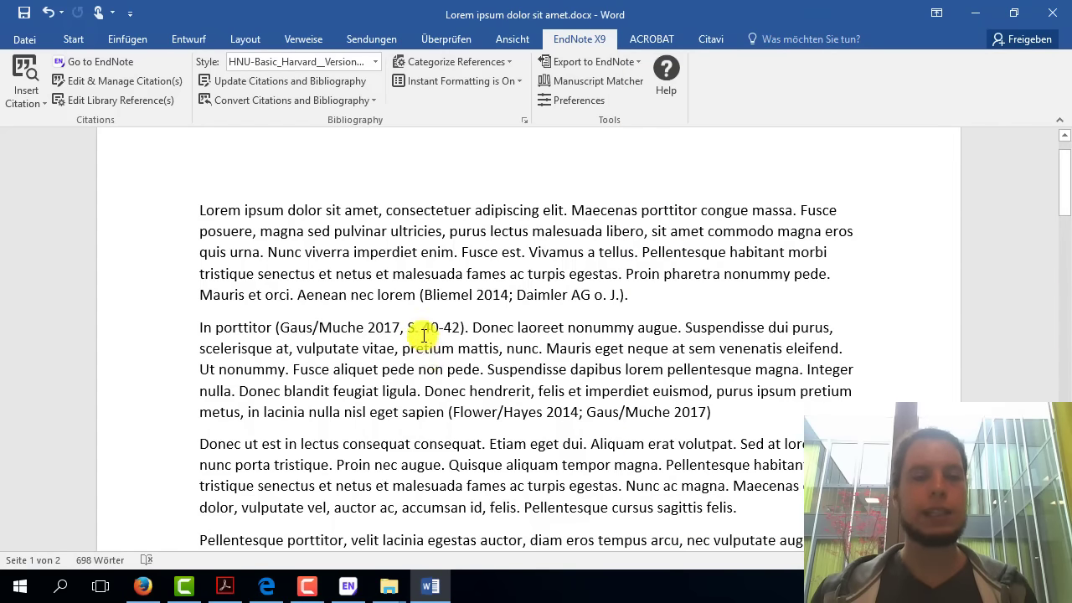
{"action": "left_click_drag", "start_coordinate": [405, 327], "coordinate": [462, 329]}
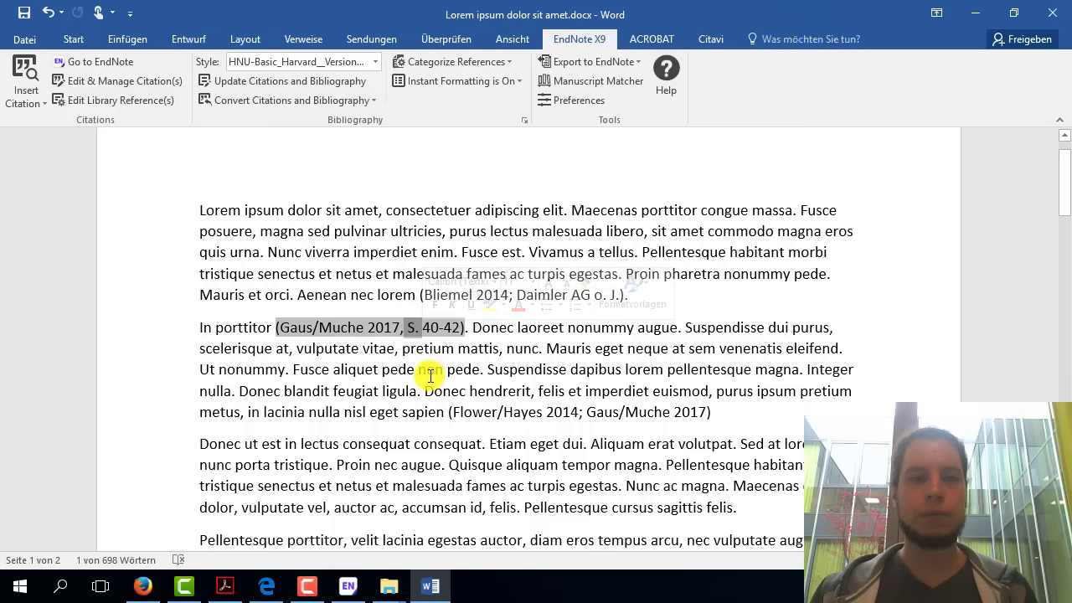
{"action": "left_click", "coordinate": [470, 350]}
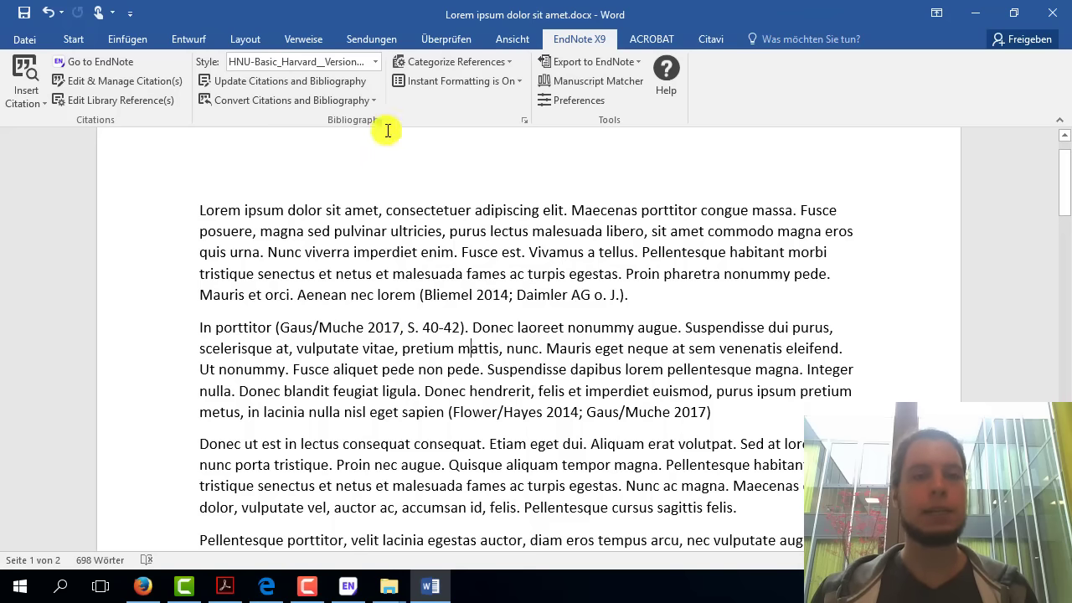
{"action": "left_click", "coordinate": [375, 63]}
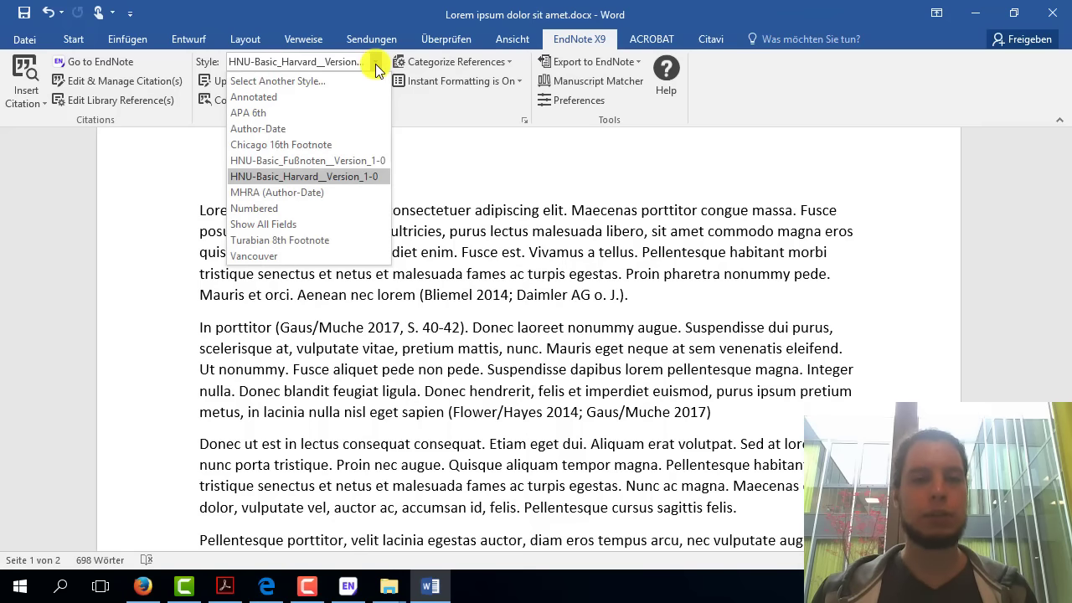
{"action": "left_click", "coordinate": [284, 112]}
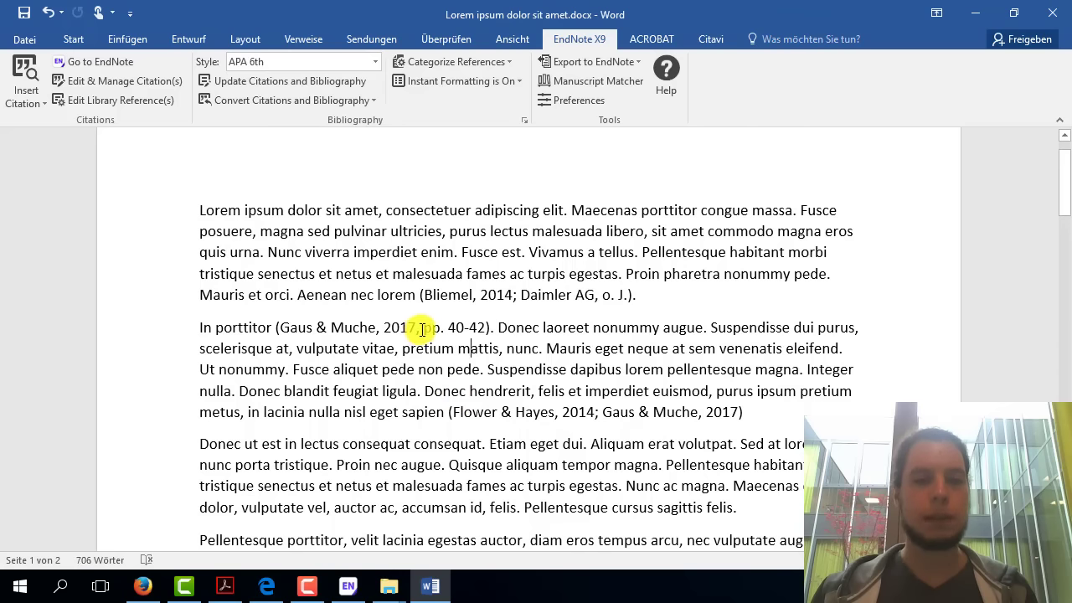
{"action": "double_click", "coordinate": [431, 327]}
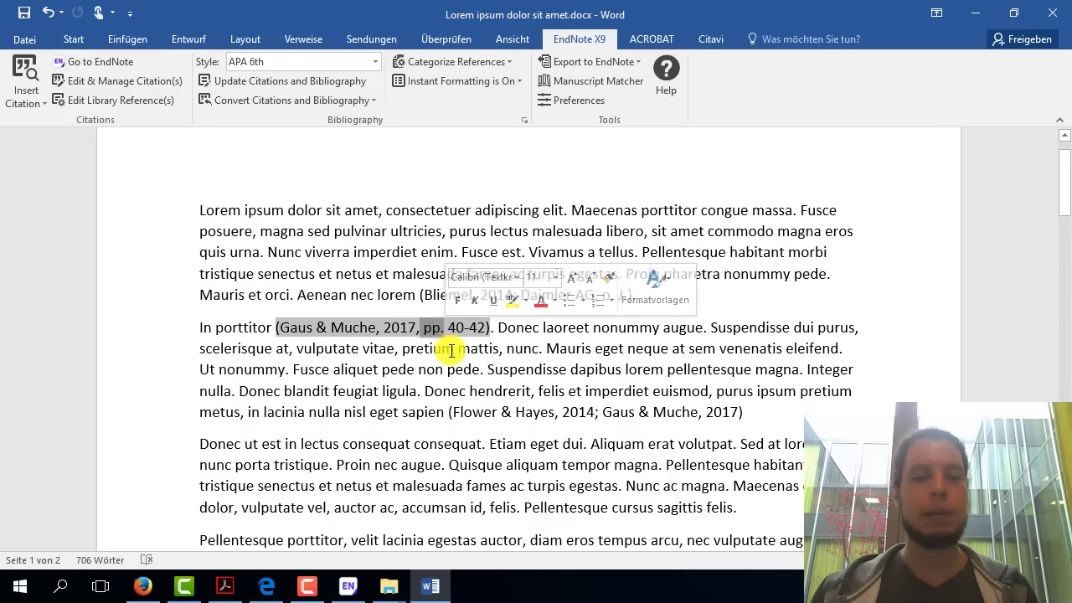
{"action": "left_click", "coordinate": [374, 62]}
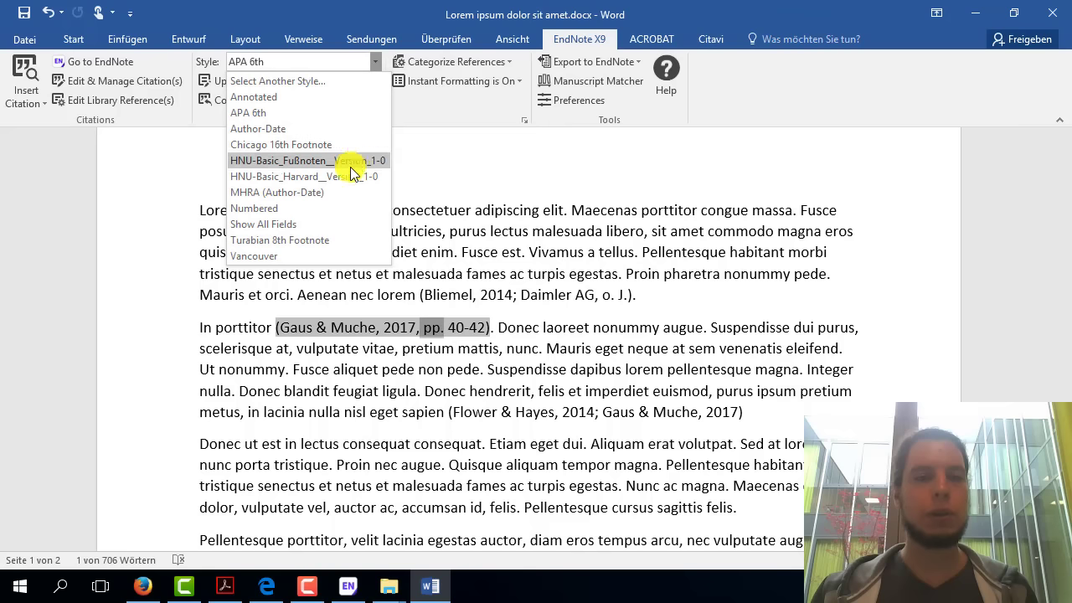
{"action": "left_click", "coordinate": [293, 176]}
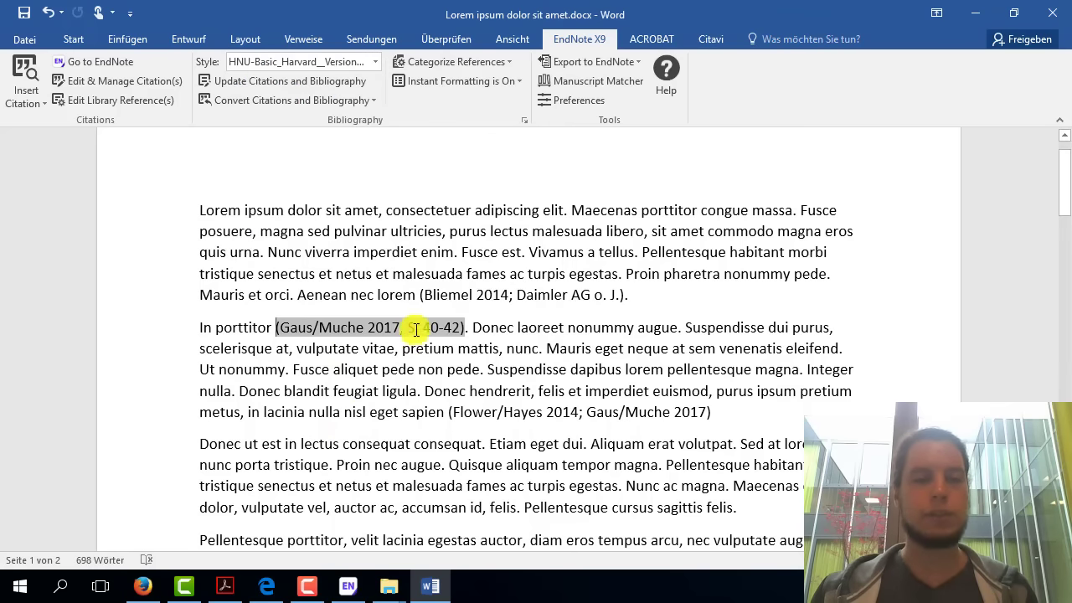
{"action": "left_click", "coordinate": [507, 327]}
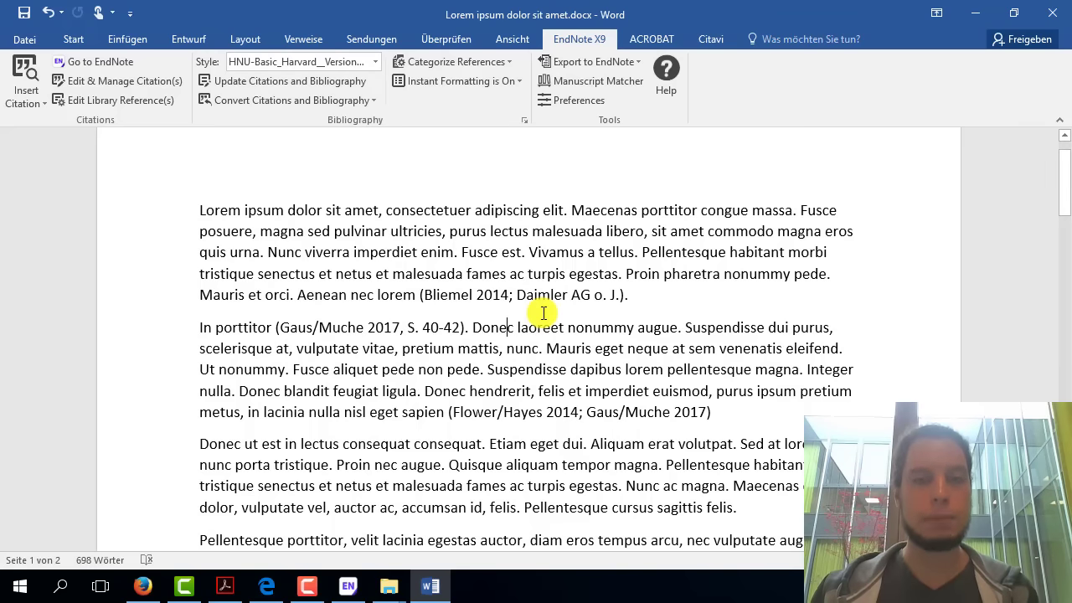
- Add the prefix 'vgl.' to the Gaus/Muche 2017 citation in the citation editor
{"action": "left_click", "coordinate": [102, 84]}
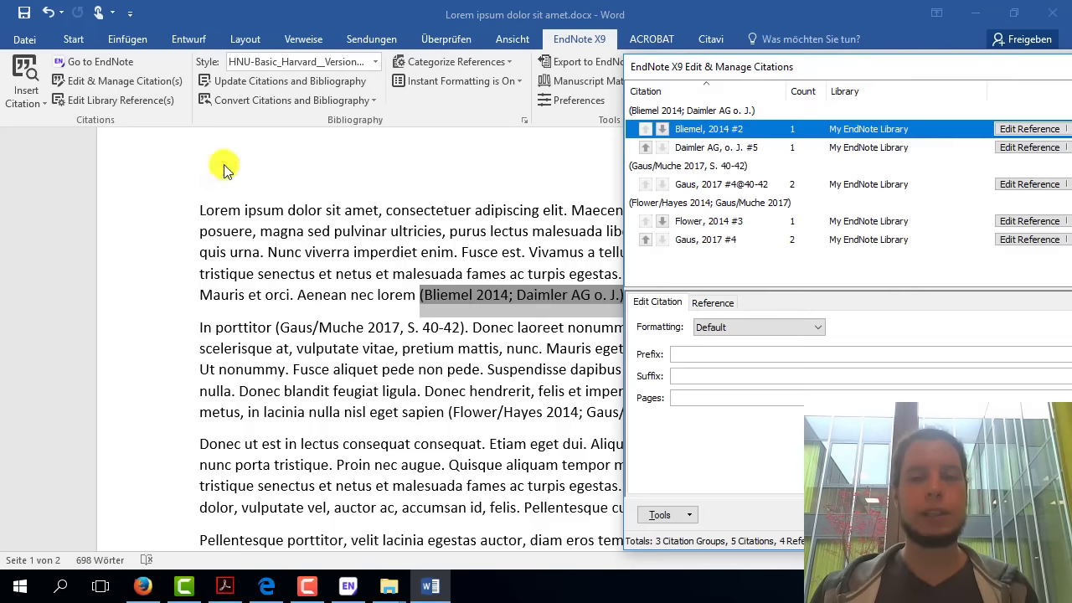
{"action": "left_click", "coordinate": [700, 186]}
{"action": "left_click_drag", "start_coordinate": [708, 395], "coordinate": [661, 396]}
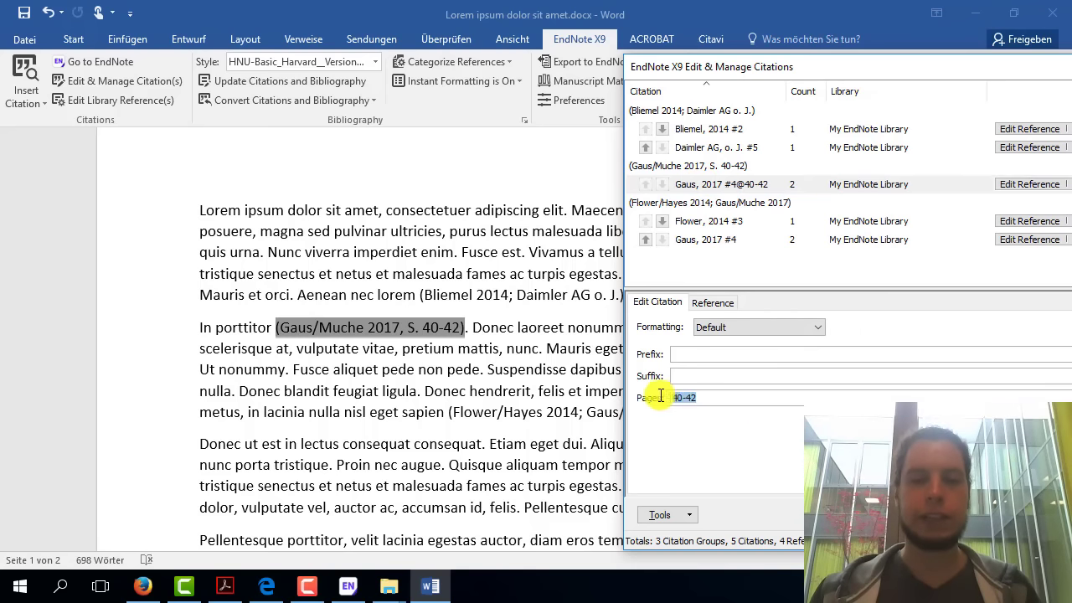
{"action": "left_click", "coordinate": [695, 398]}
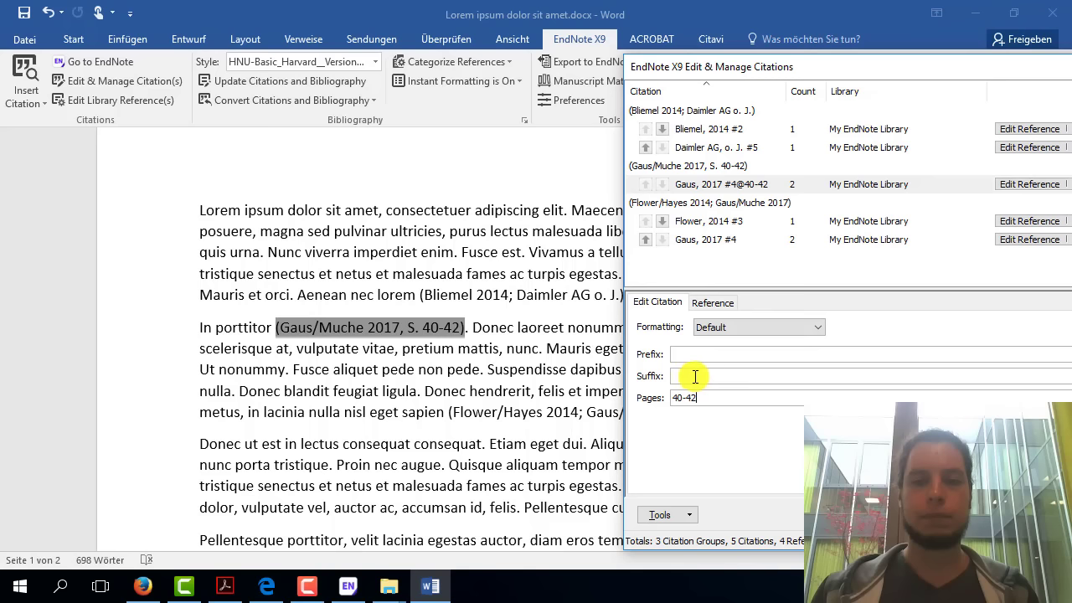
{"action": "left_click", "coordinate": [686, 380]}
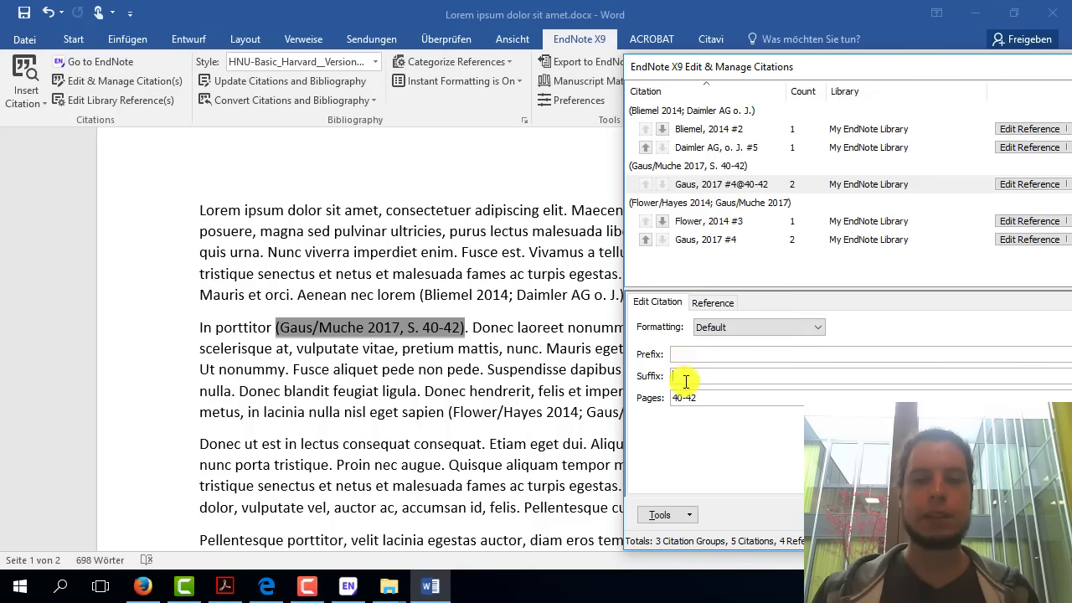
{"action": "left_click", "coordinate": [687, 360]}
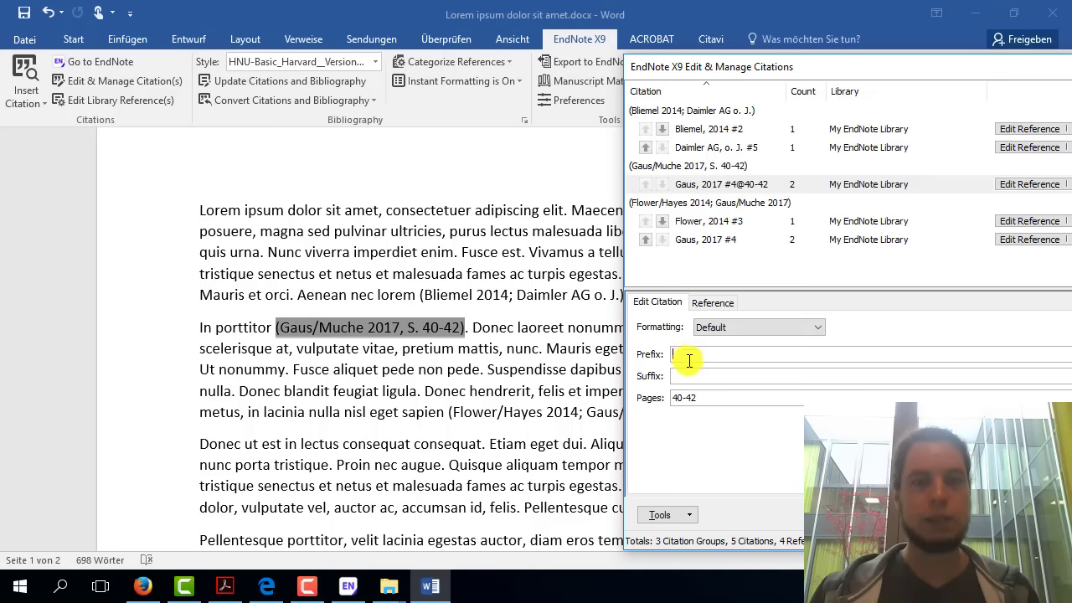
{"action": "left_click", "coordinate": [688, 378]}
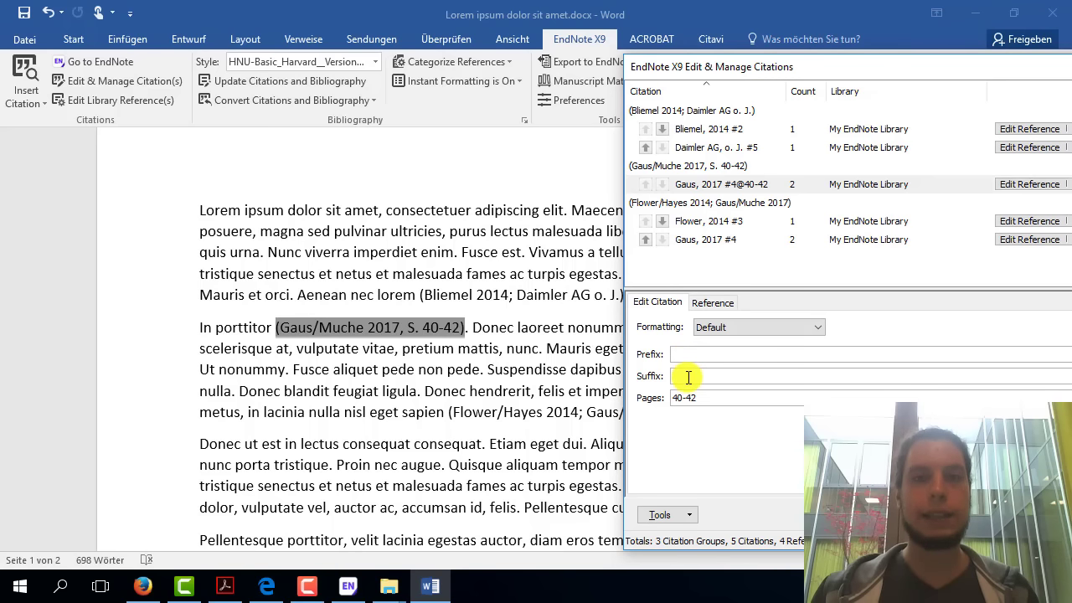
{"action": "left_click", "coordinate": [685, 350]}
{"action": "type", "text": "vgl."}
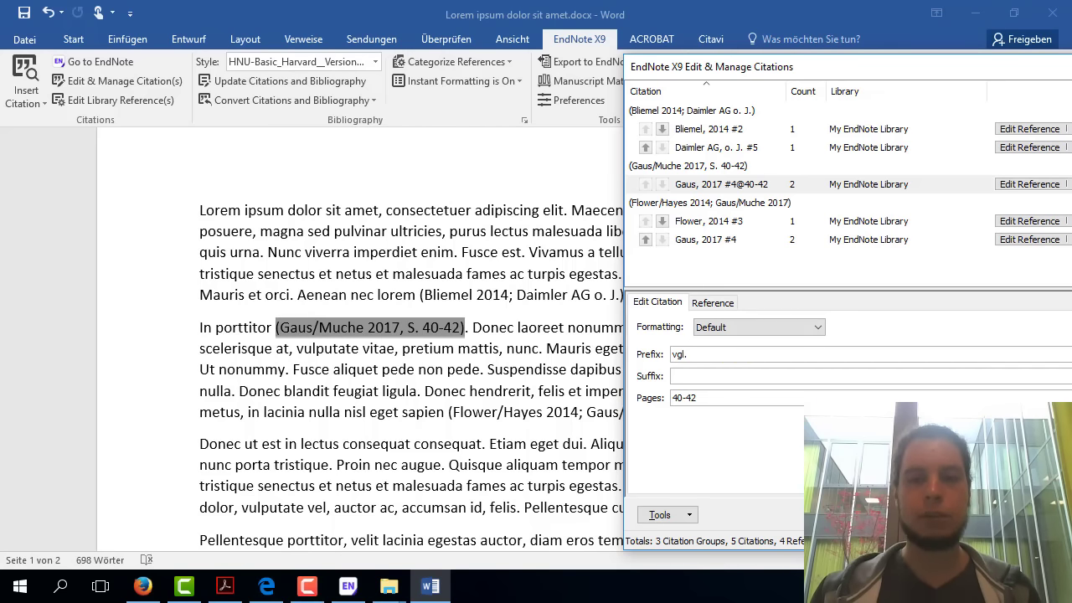
{"action": "key", "text": "Return"}
- Select the (vgl. Gaus/Muche 2017, S. 40-42) citation and reopen Edit & Manage Citation(s)
{"action": "left_click", "coordinate": [294, 391]}
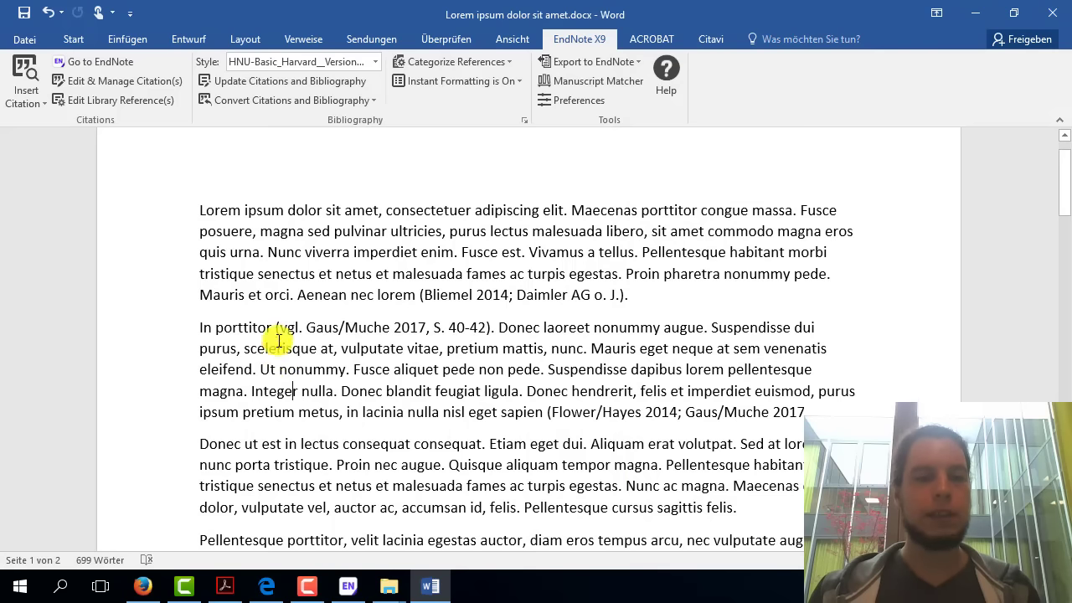
{"action": "left_click", "coordinate": [283, 330]}
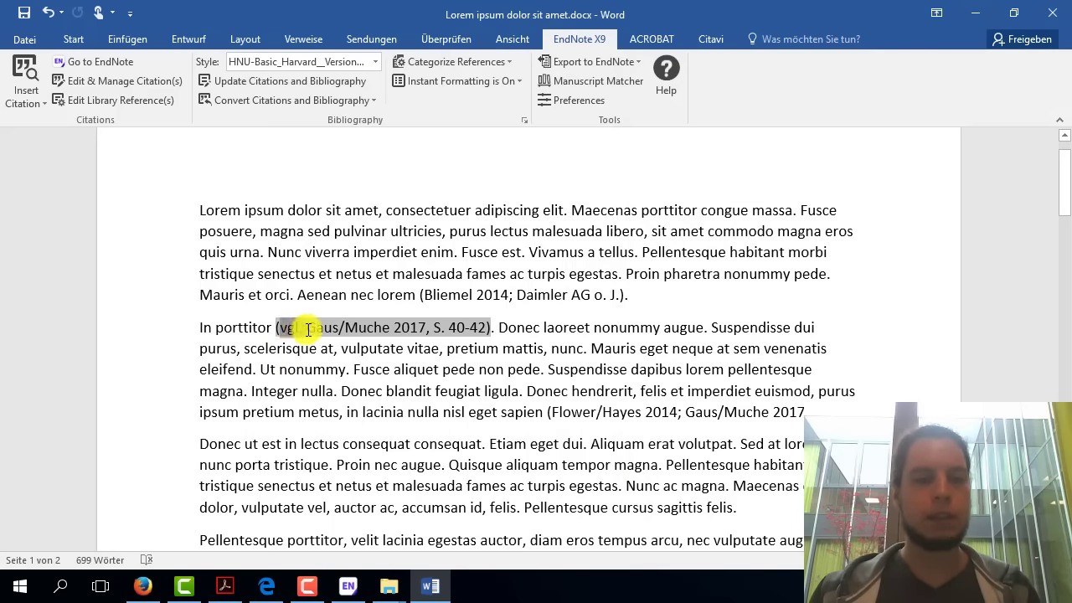
{"action": "double_click", "coordinate": [308, 329]}
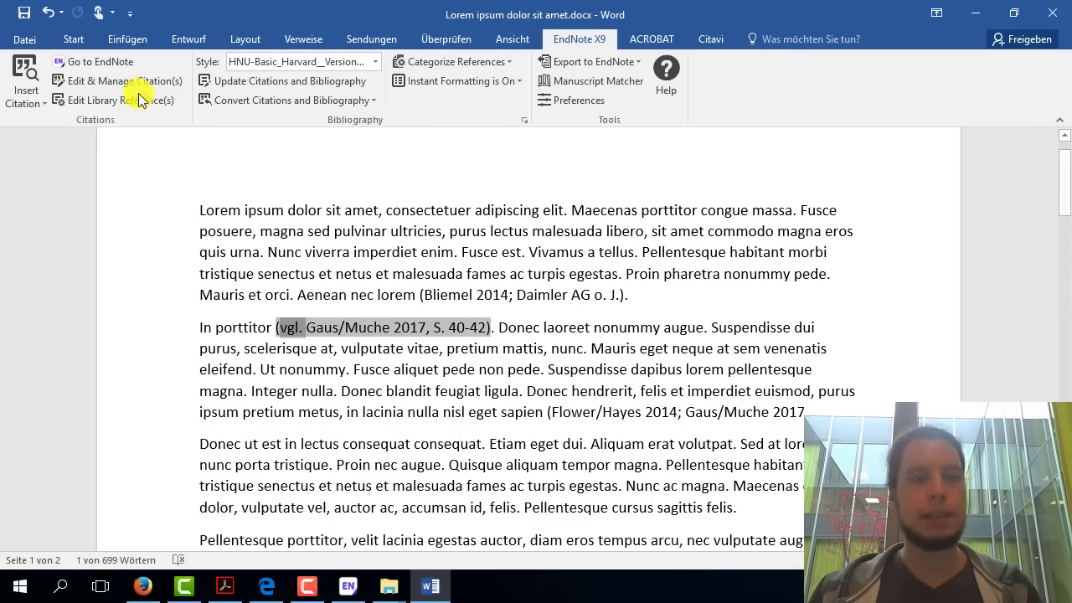
{"action": "left_click", "coordinate": [71, 80]}
- Enter the suffix ', siehe Anhang IV' for the Gaus/Muche citation and apply it
{"action": "left_click", "coordinate": [715, 353]}
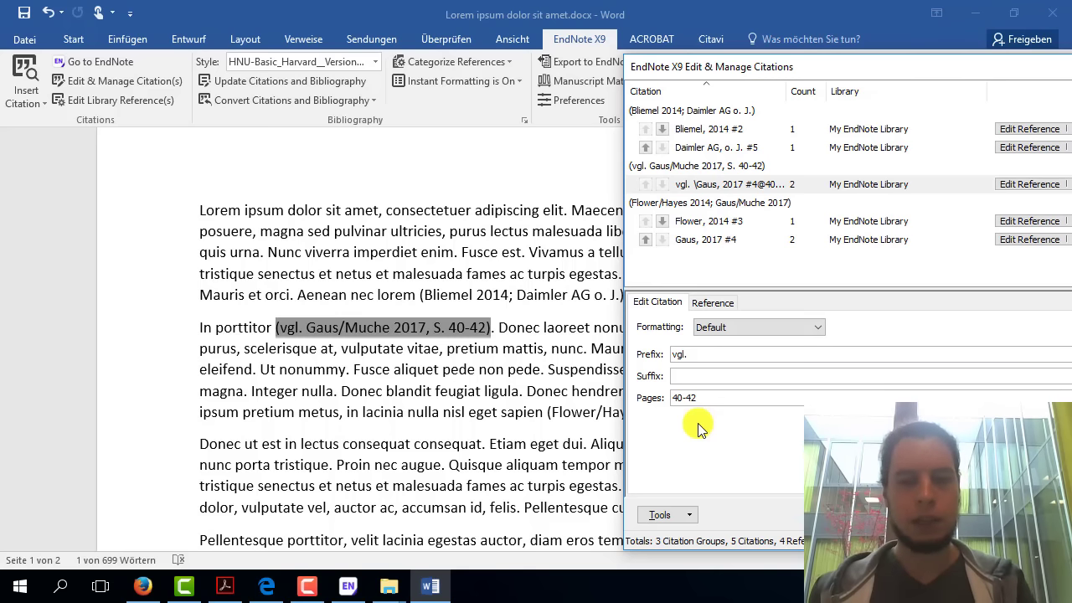
{"action": "type", "text": ", "}
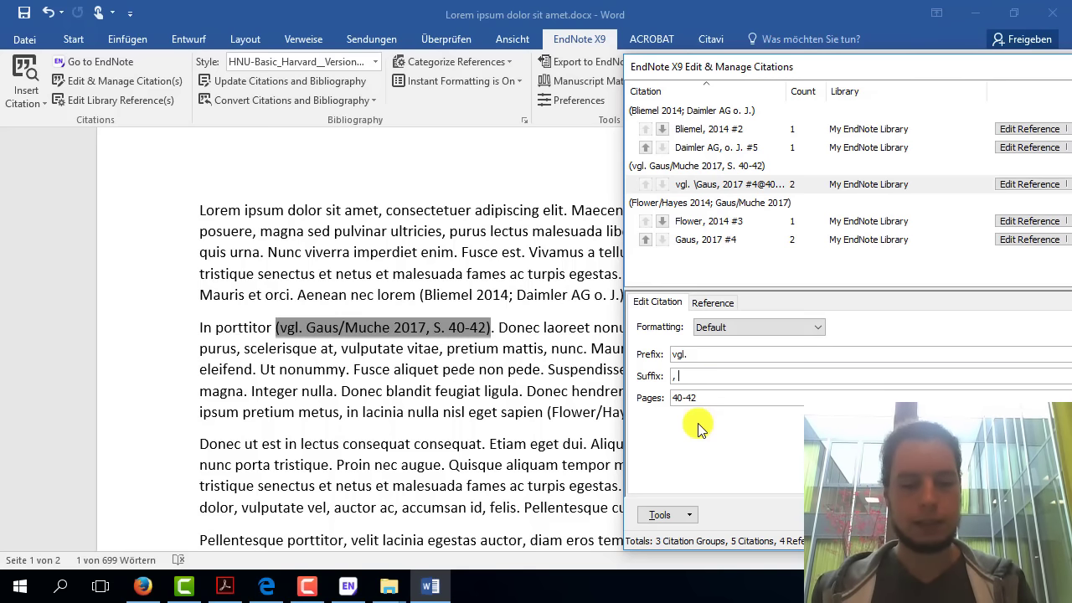
{"action": "type", "text": "siehe Anhan"}
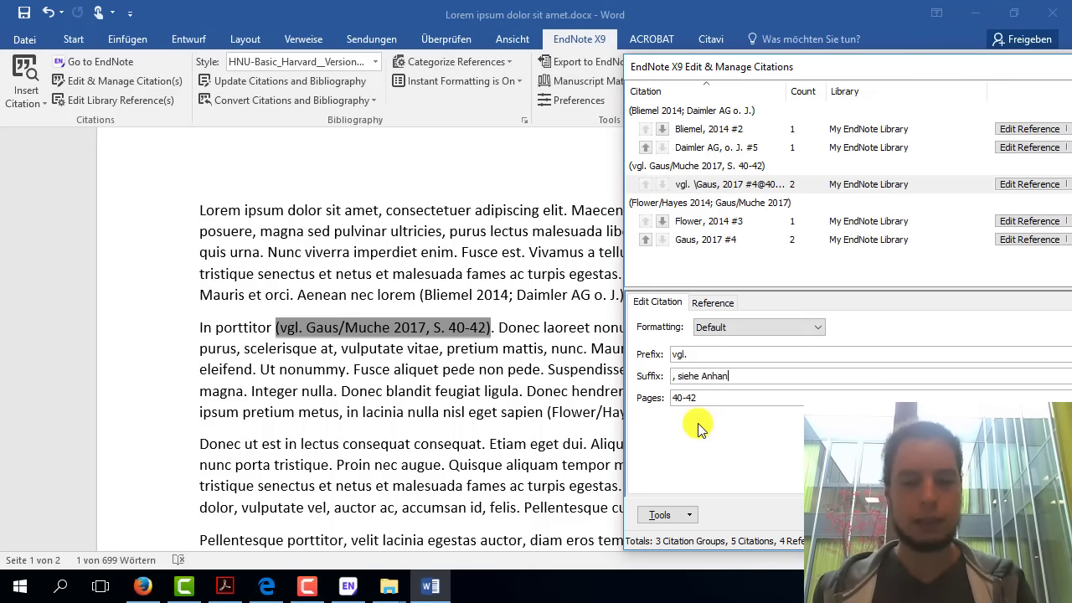
{"action": "type", "text": "g IV"}
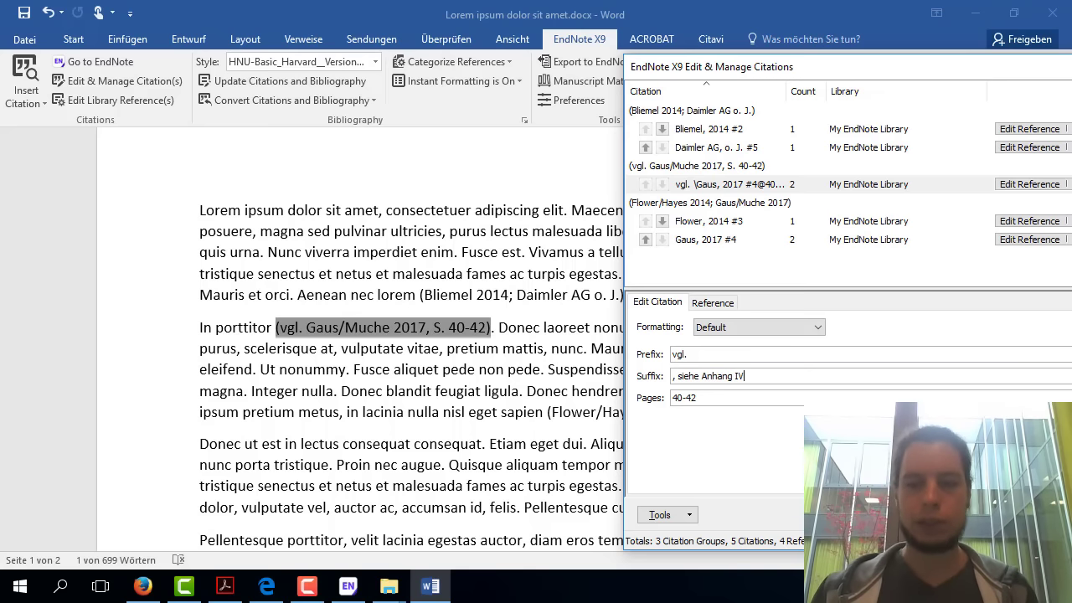
{"action": "key", "text": "Return"}
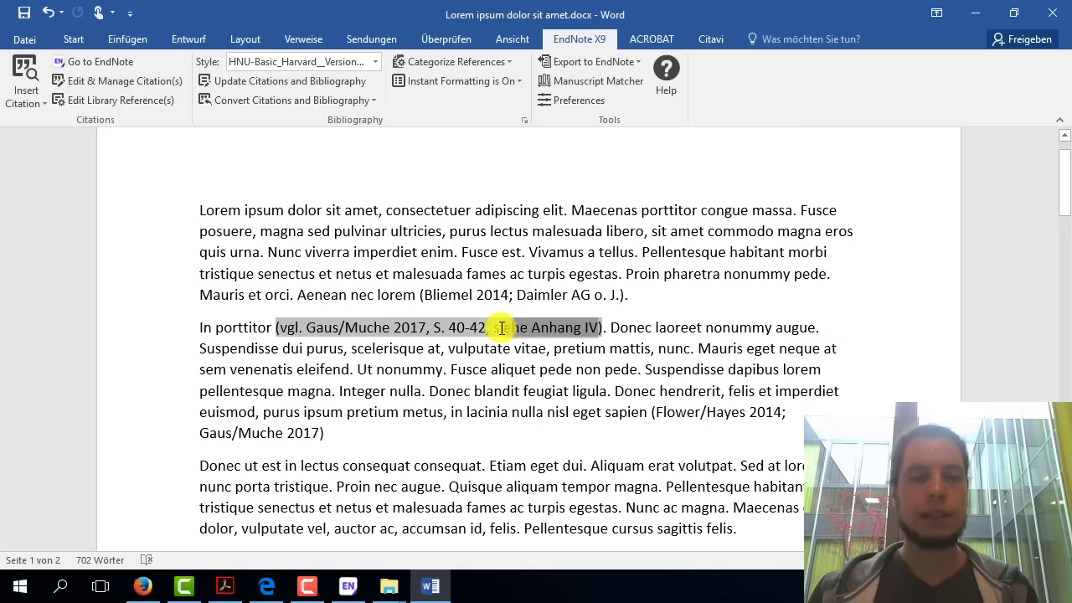
{"action": "left_click_drag", "start_coordinate": [487, 329], "coordinate": [602, 329]}
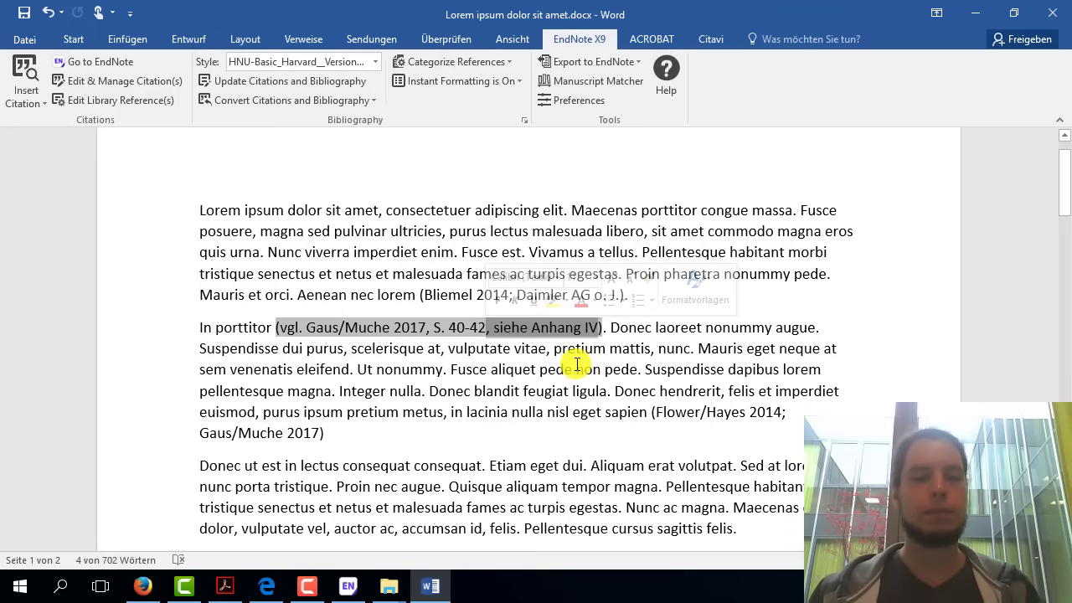
{"action": "left_click", "coordinate": [497, 329]}
{"action": "double_click", "coordinate": [507, 328]}
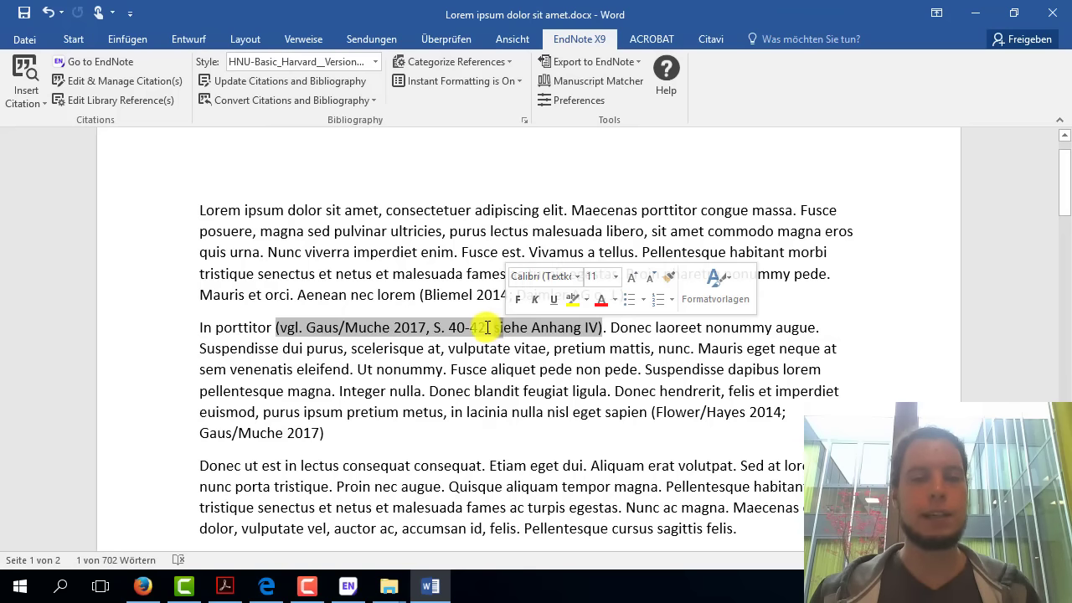
{"action": "left_click", "coordinate": [543, 381]}
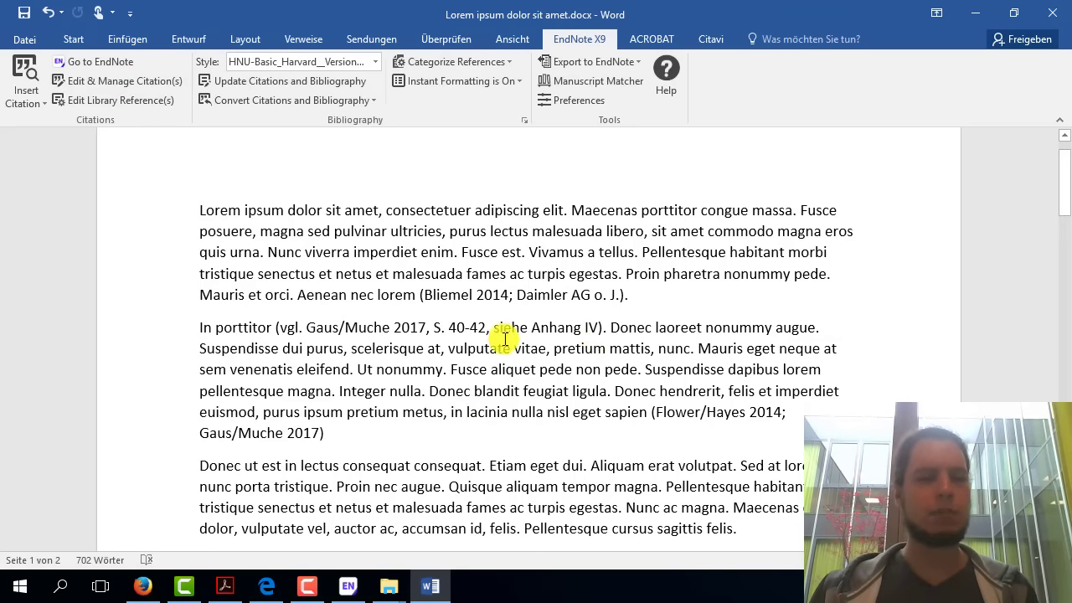
{"action": "left_click_drag", "start_coordinate": [304, 327], "coordinate": [269, 328]}
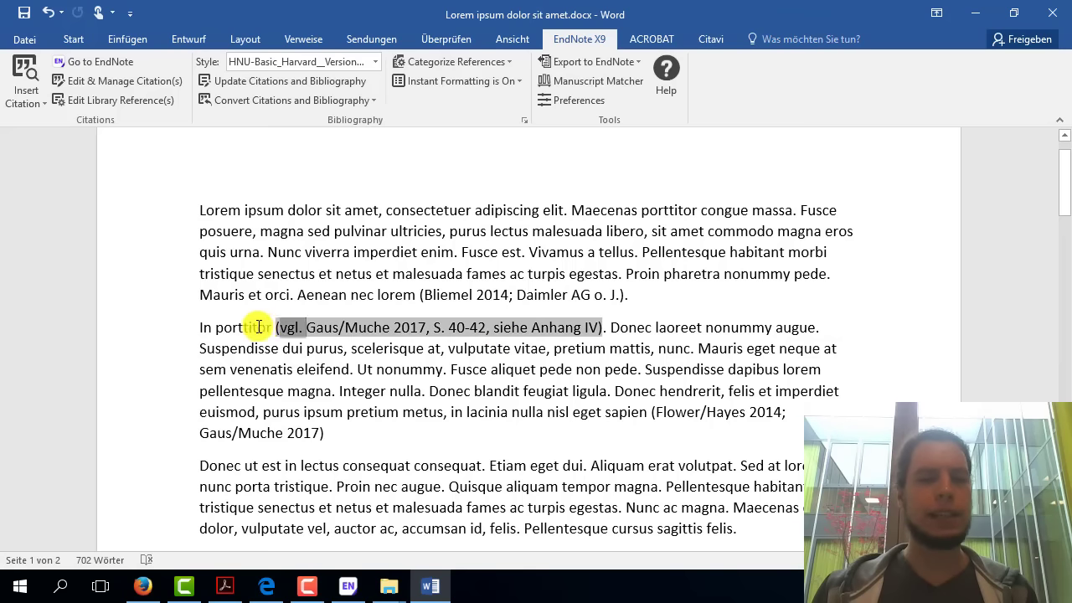
{"action": "double_click", "coordinate": [289, 329]}
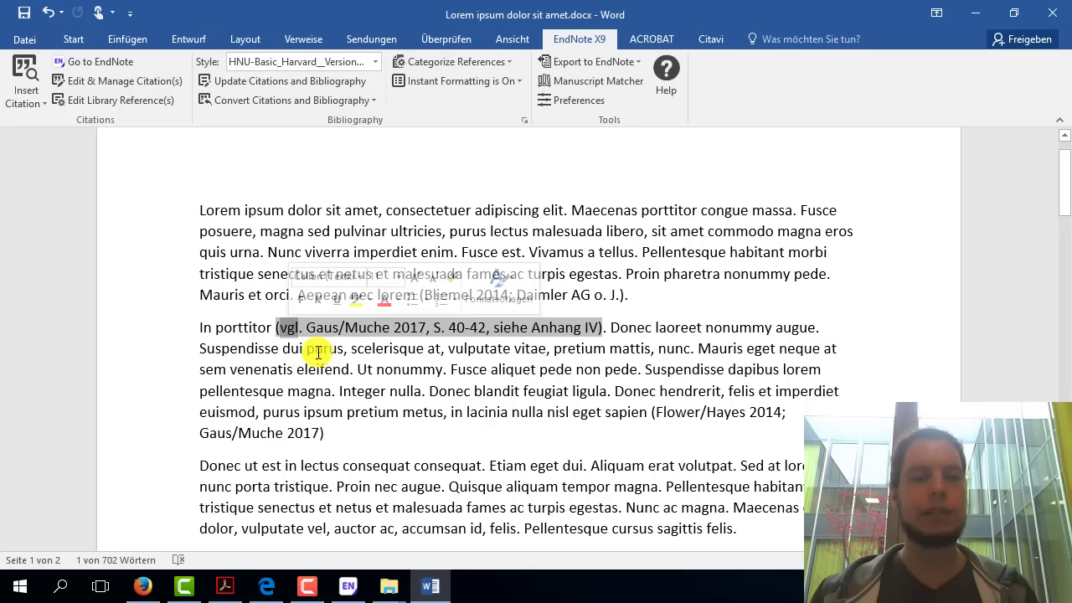
- Remove the 'vgl.' prefix and 'siehe Anhang IV' suffix from the Gaus/Muche 2017 citation
{"action": "left_click", "coordinate": [519, 411]}
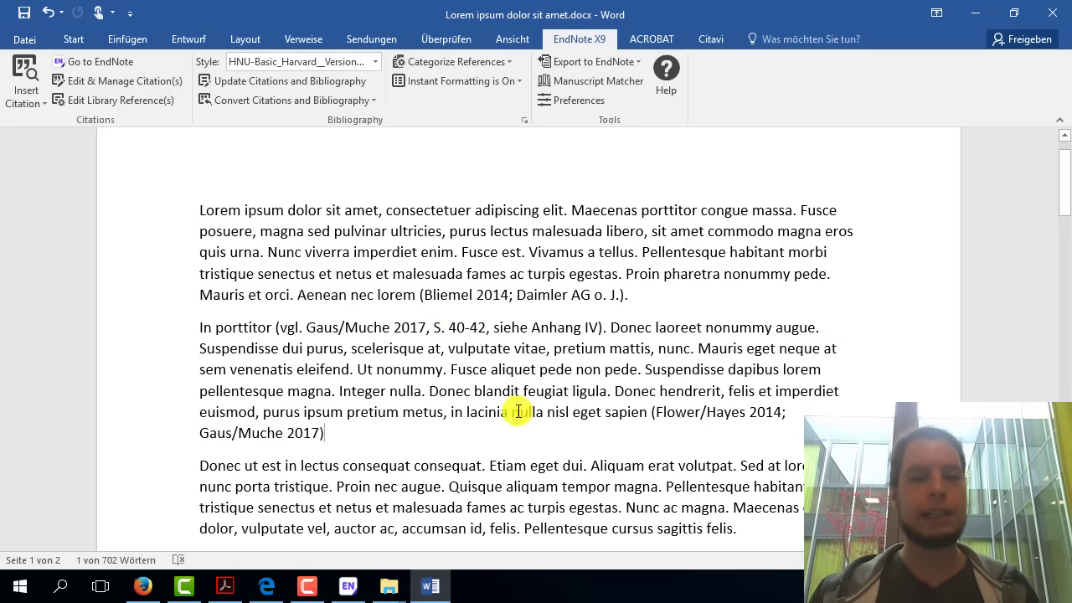
{"action": "left_click", "coordinate": [412, 333]}
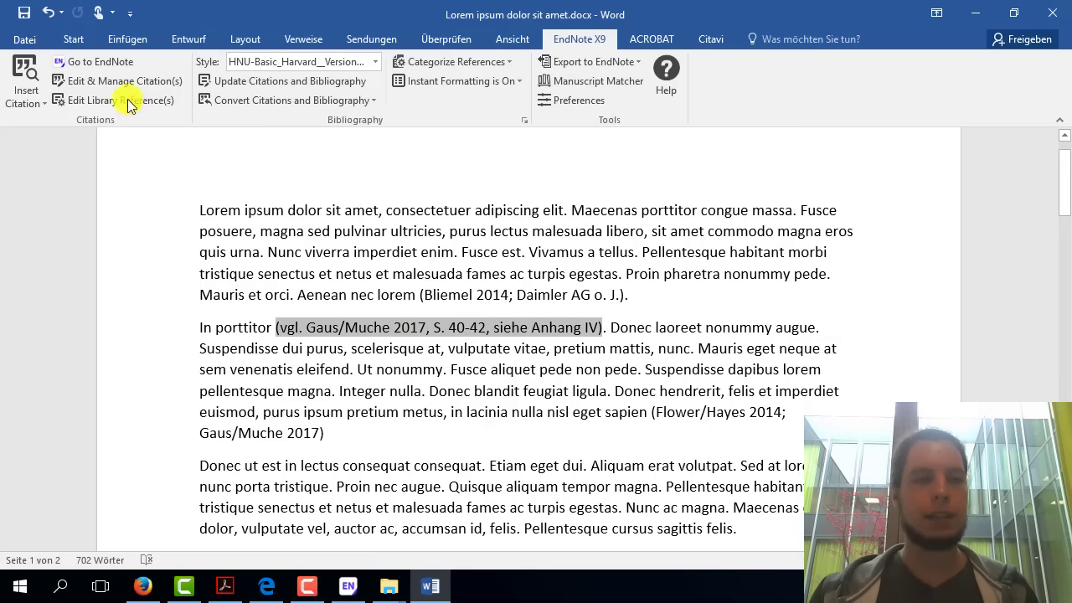
{"action": "left_click", "coordinate": [92, 80]}
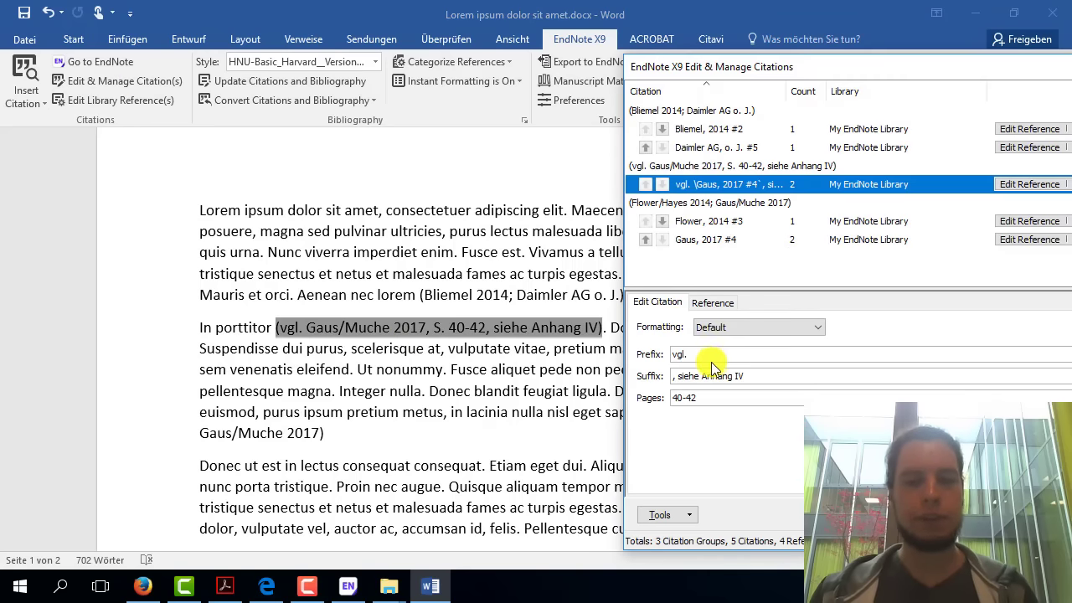
{"action": "left_click_drag", "start_coordinate": [708, 354], "coordinate": [619, 353]}
{"action": "key", "text": "BackSpace"}
{"action": "left_click_drag", "start_coordinate": [771, 381], "coordinate": [620, 377]}
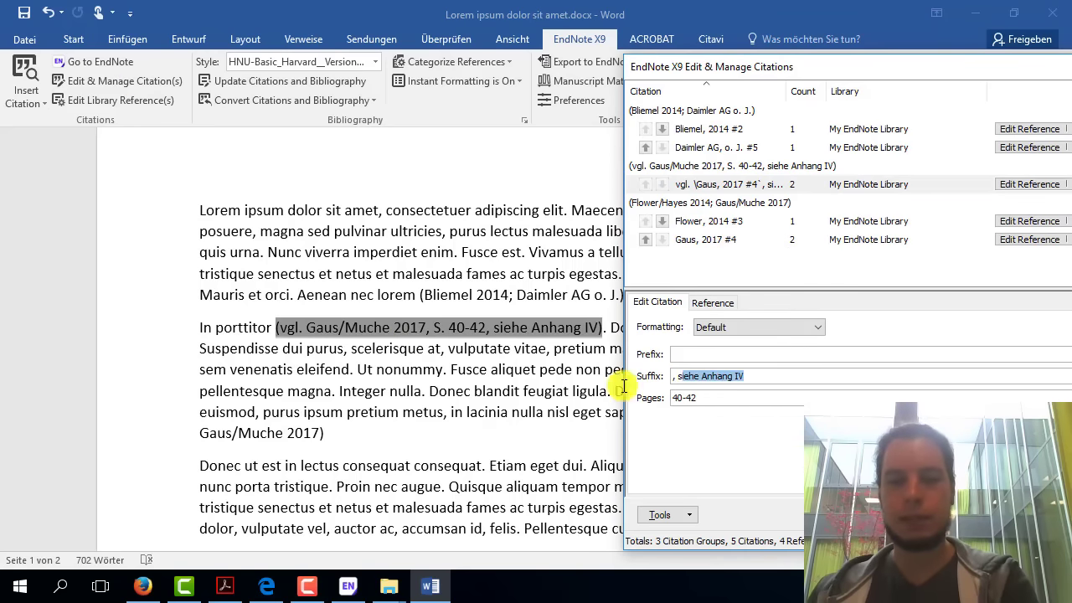
{"action": "key", "text": "BackSpace"}
{"action": "key", "text": "Return"}
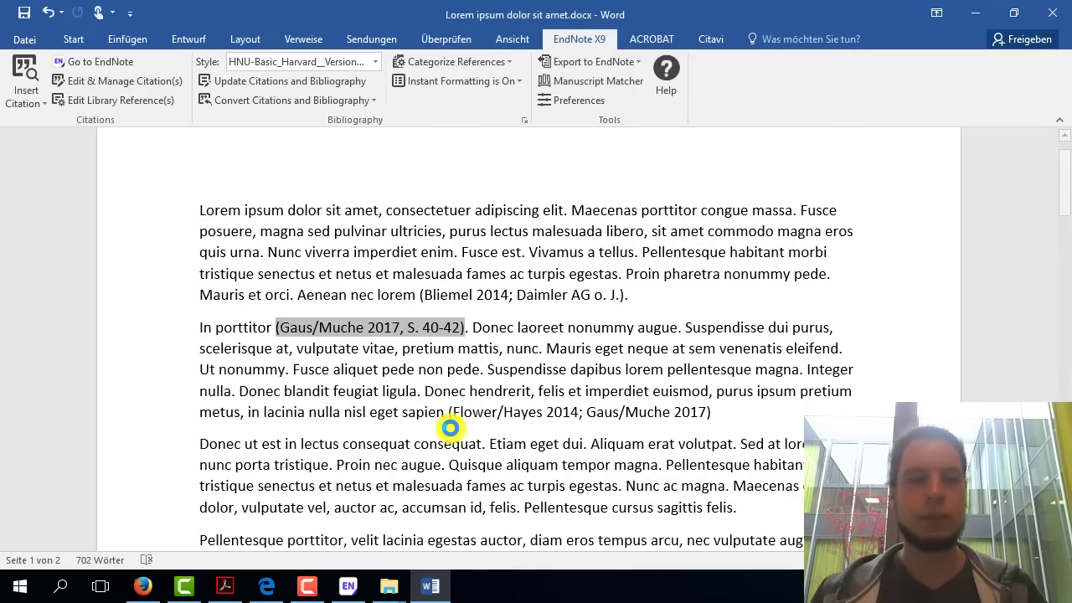
- In the Bliemel/Daimler citation editor, give Bliemel 2014 the page 240
{"action": "left_click", "coordinate": [567, 414]}
{"action": "left_click", "coordinate": [553, 497]}
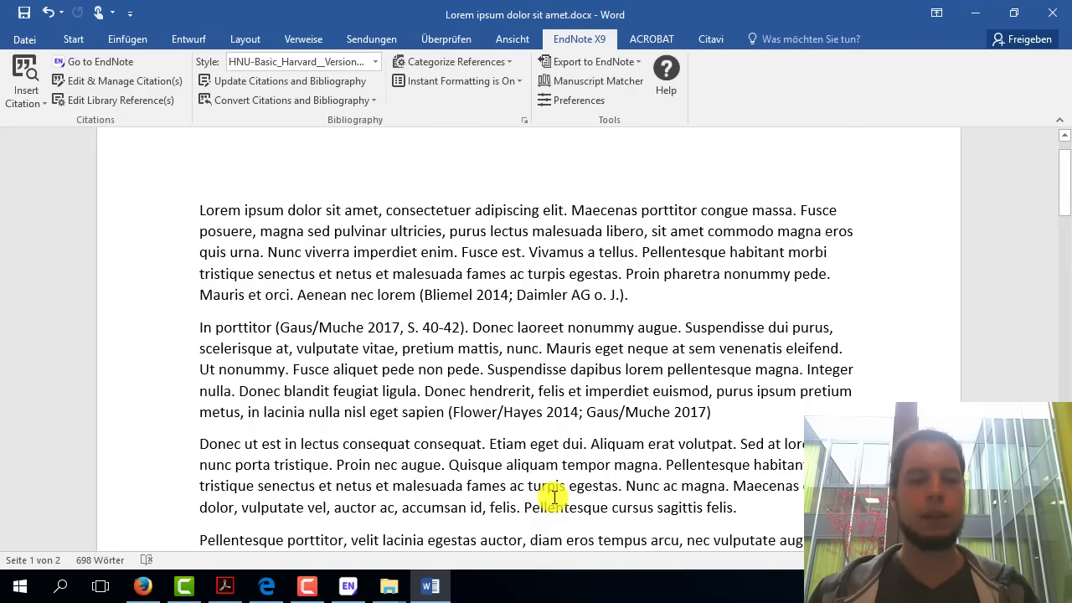
{"action": "left_click", "coordinate": [493, 295]}
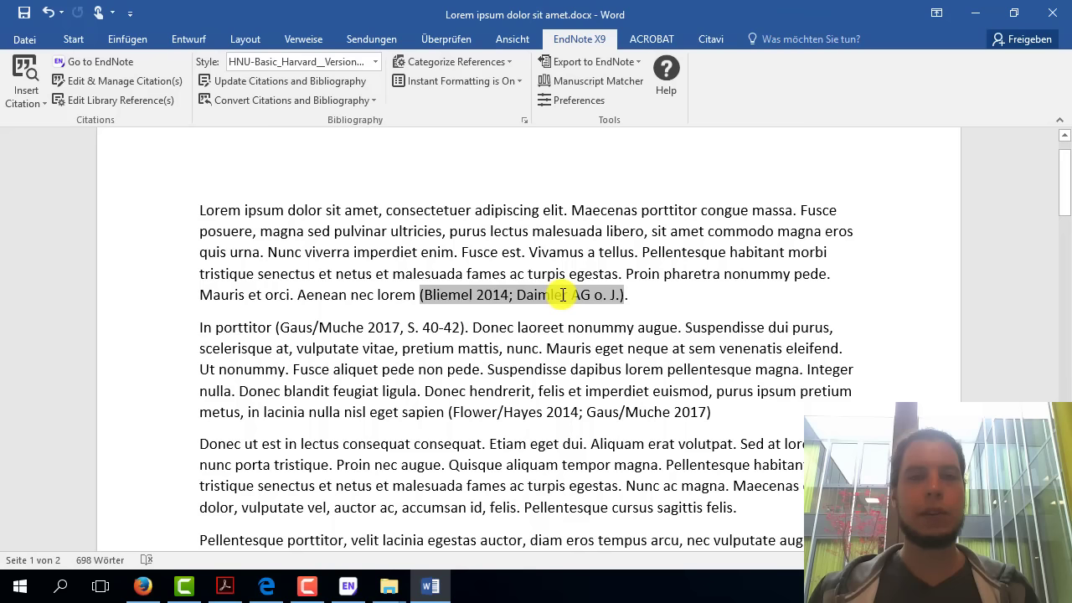
{"action": "left_click", "coordinate": [563, 295]}
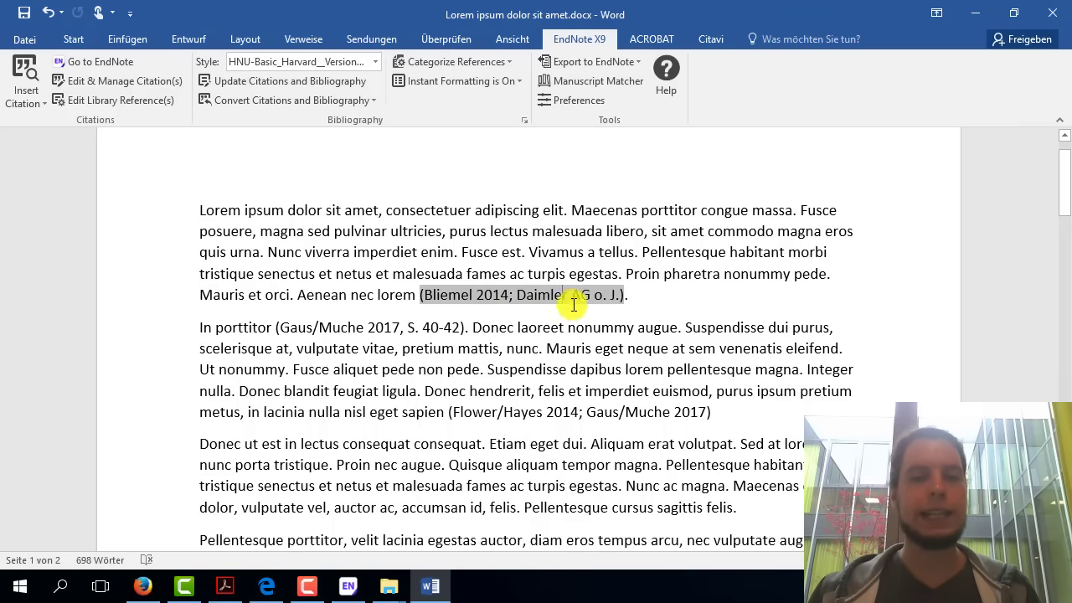
{"action": "left_click", "coordinate": [77, 83]}
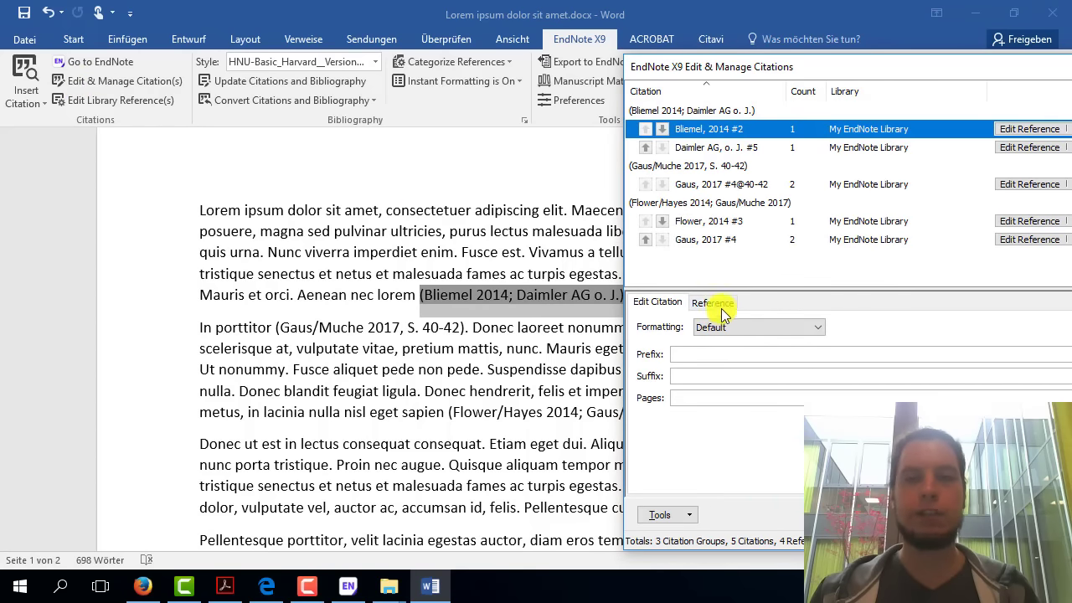
{"action": "left_click", "coordinate": [686, 221]}
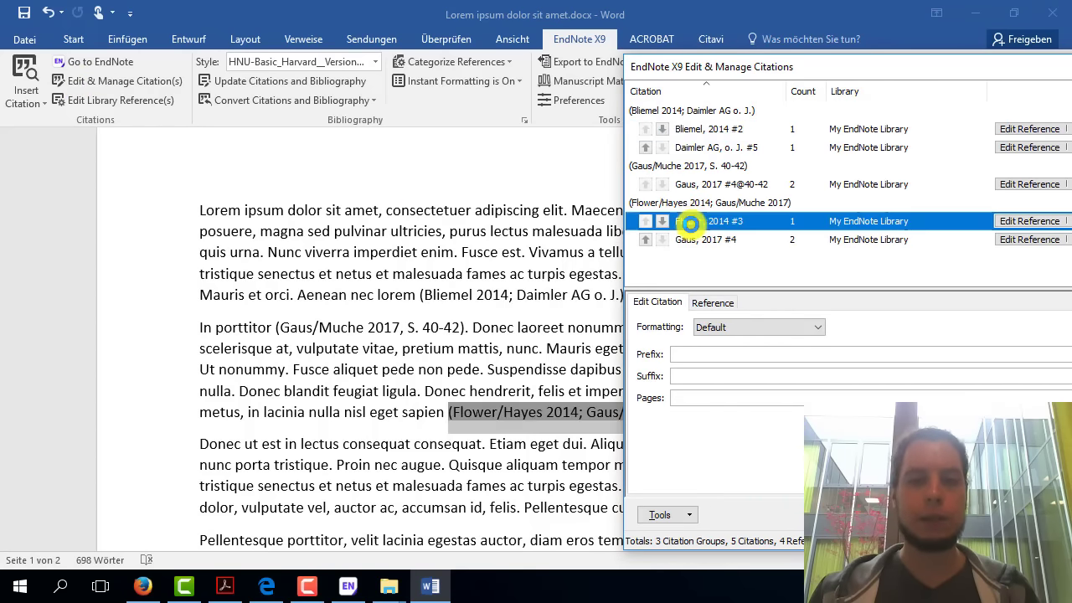
{"action": "left_click", "coordinate": [685, 134]}
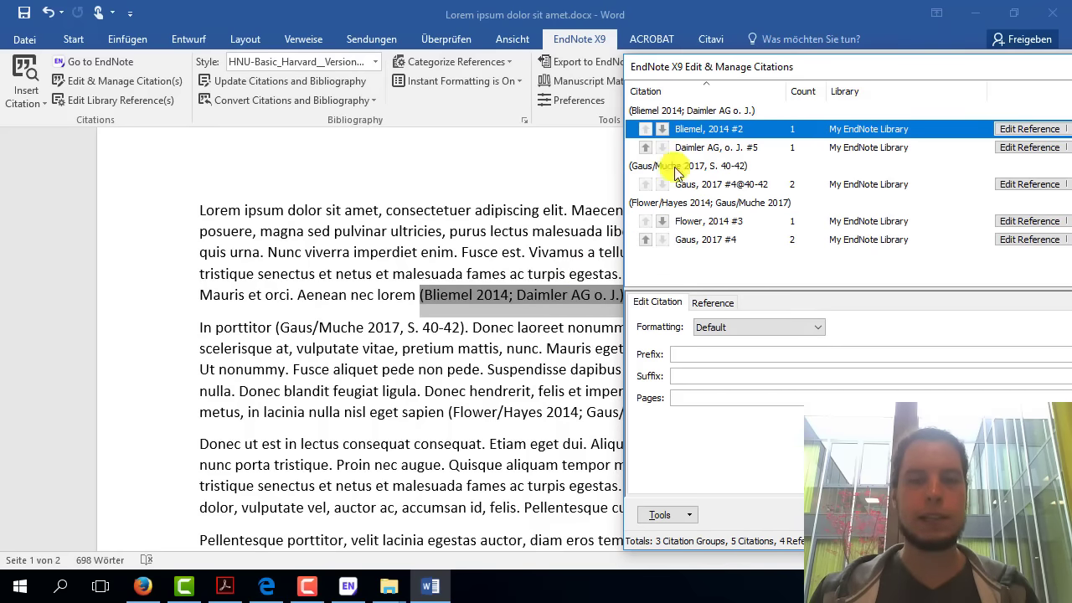
{"action": "left_click", "coordinate": [698, 399]}
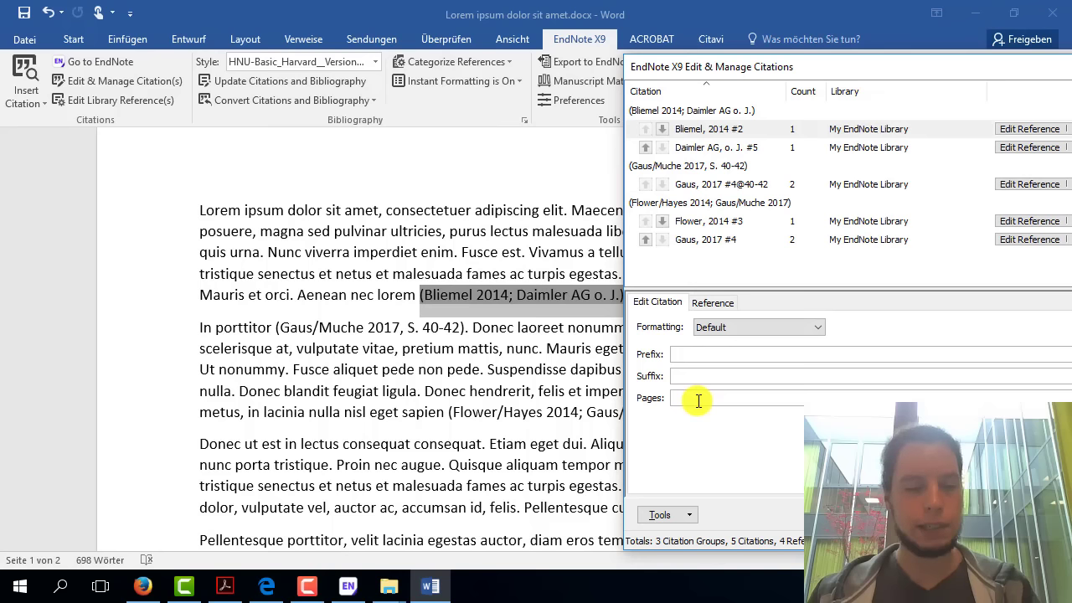
{"action": "type", "text": "240"}
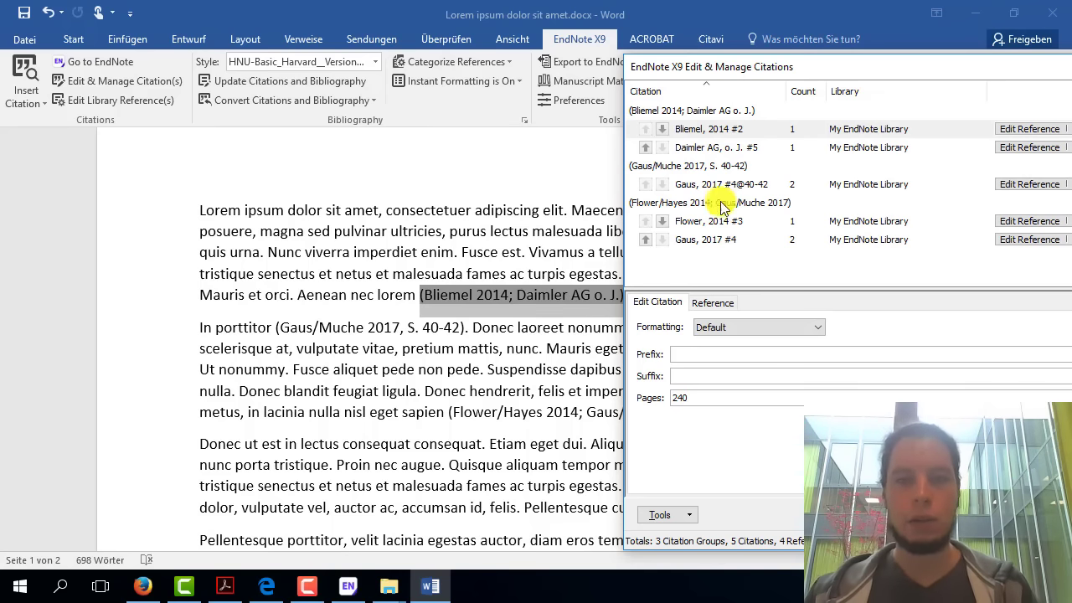
- Give Daimler AG the page 5 and apply the updated citation
{"action": "left_click", "coordinate": [700, 147]}
{"action": "left_click", "coordinate": [708, 393]}
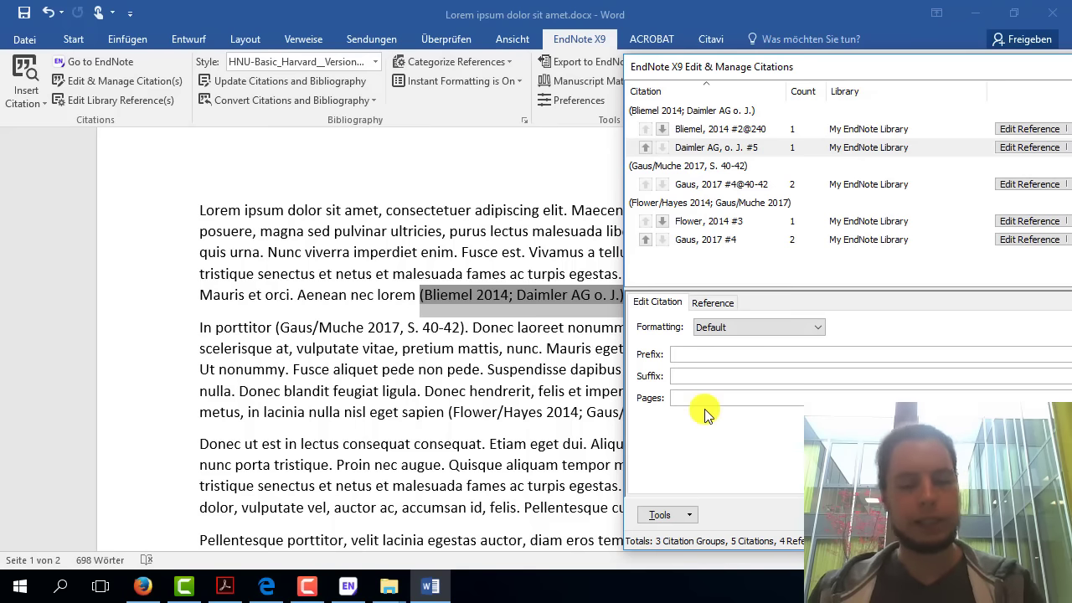
{"action": "type", "text": "5"}
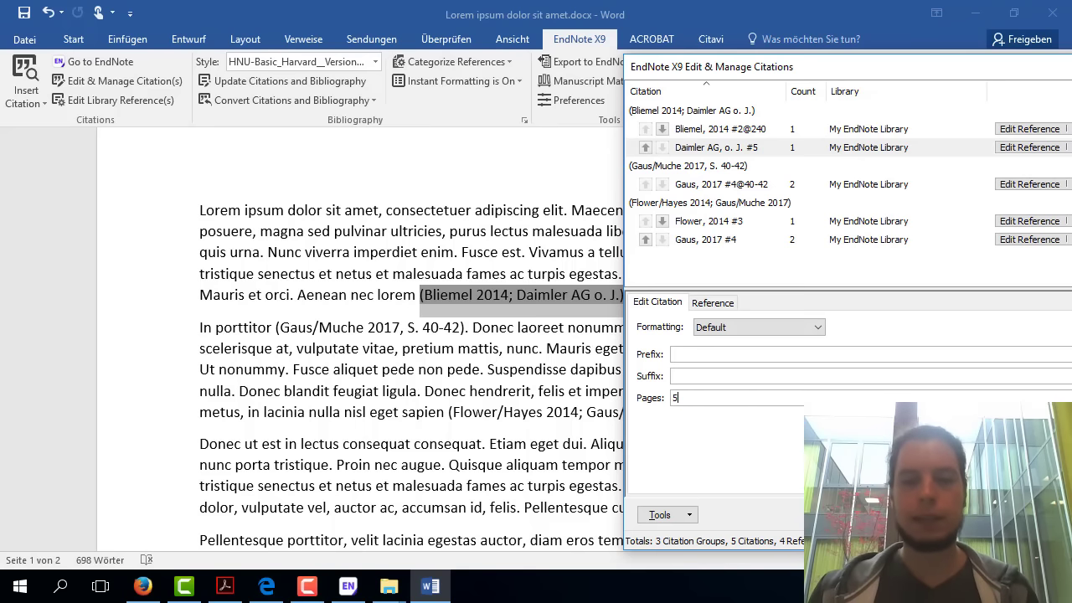
{"action": "left_click", "coordinate": [922, 537]}
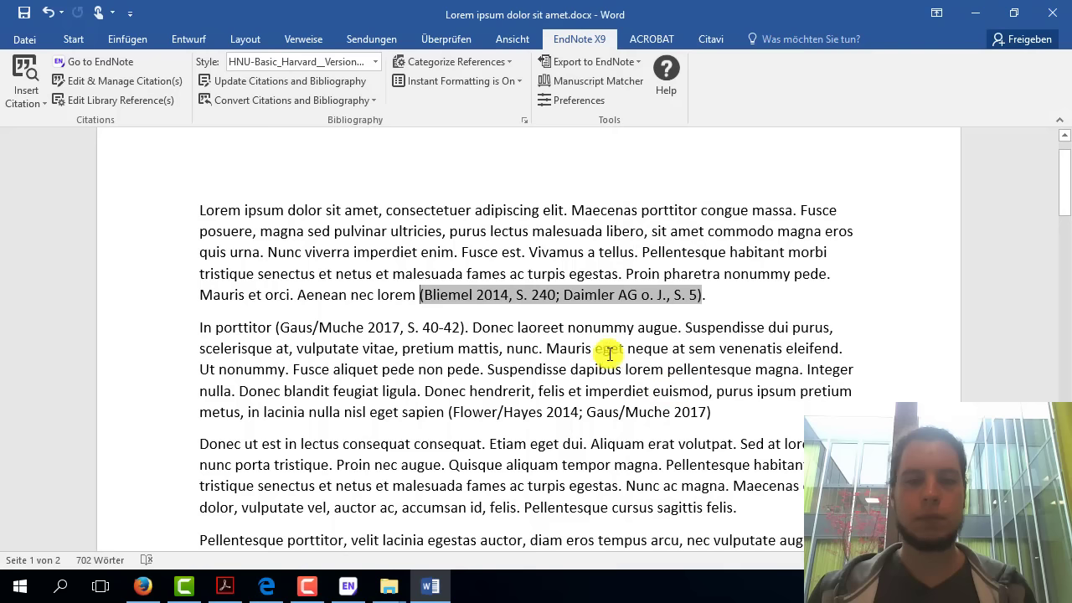
{"action": "left_click_drag", "start_coordinate": [484, 301], "coordinate": [555, 303]}
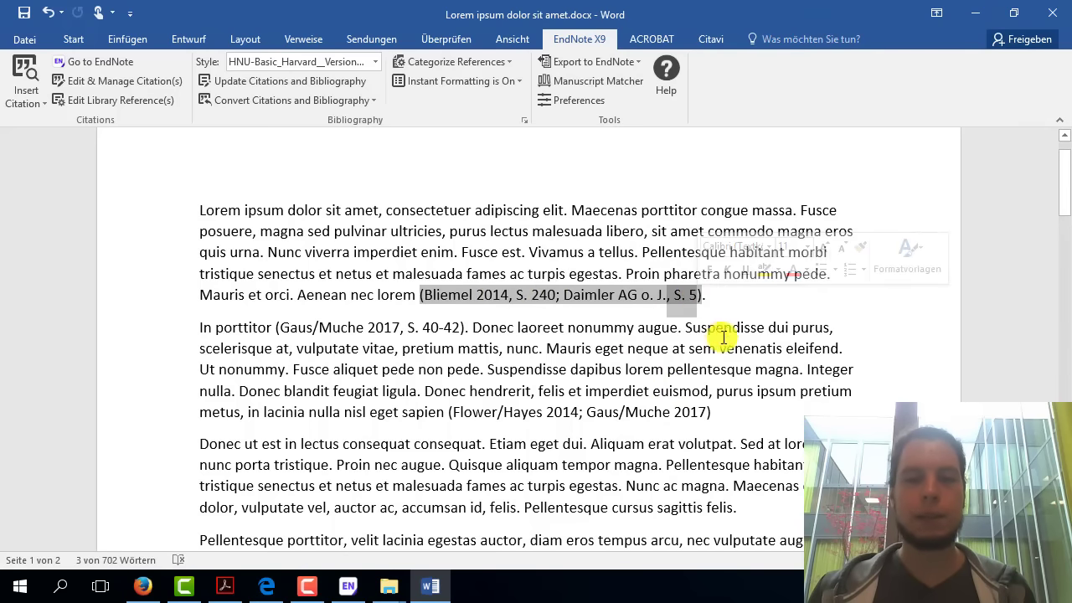
{"action": "left_click", "coordinate": [759, 310]}
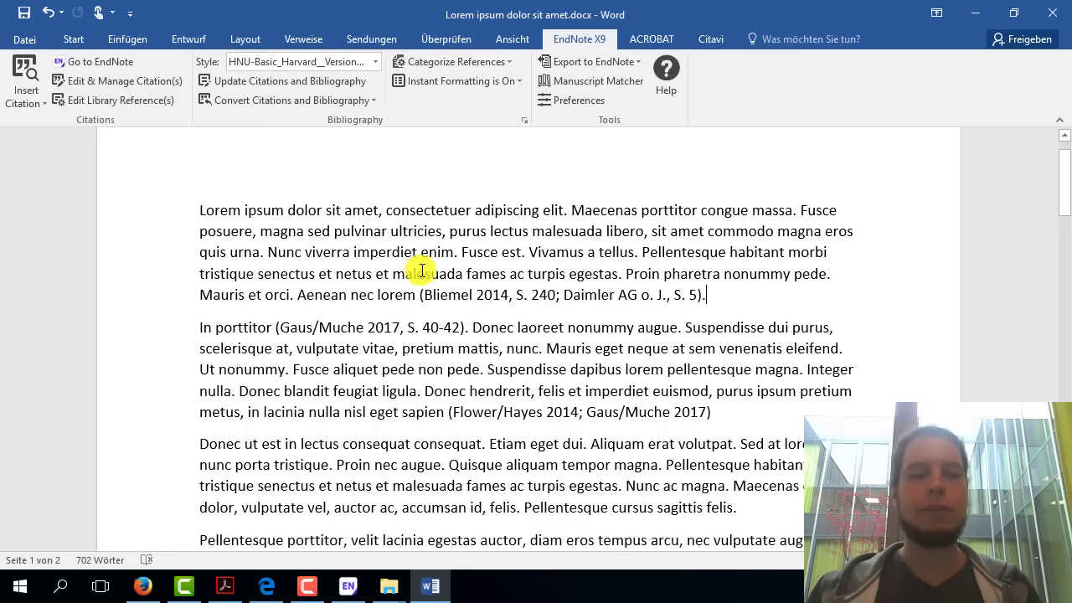
{"action": "left_click", "coordinate": [441, 295]}
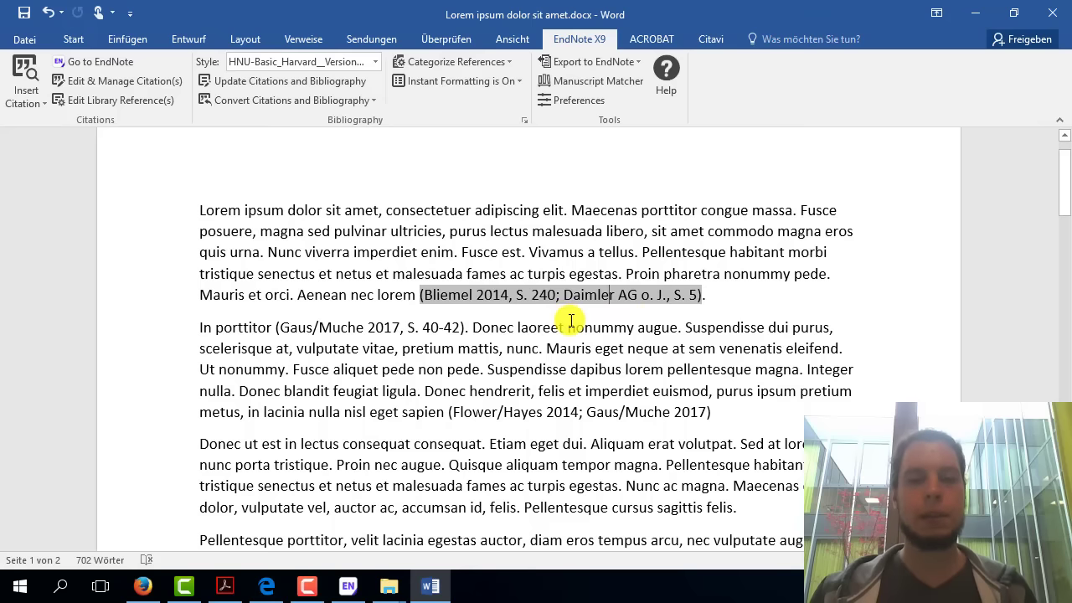
{"action": "left_click", "coordinate": [763, 299]}
{"action": "left_click_drag", "start_coordinate": [1067, 194], "coordinate": [1066, 206]}
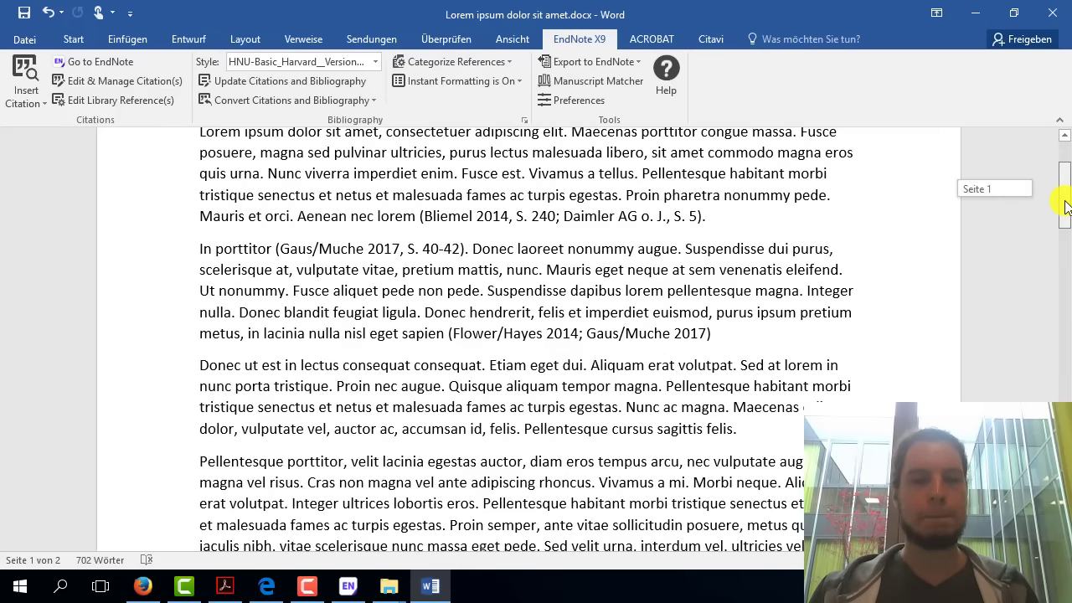
{"action": "left_click_drag", "start_coordinate": [1066, 206], "coordinate": [1066, 194]}
{"action": "left_click", "coordinate": [733, 286]}
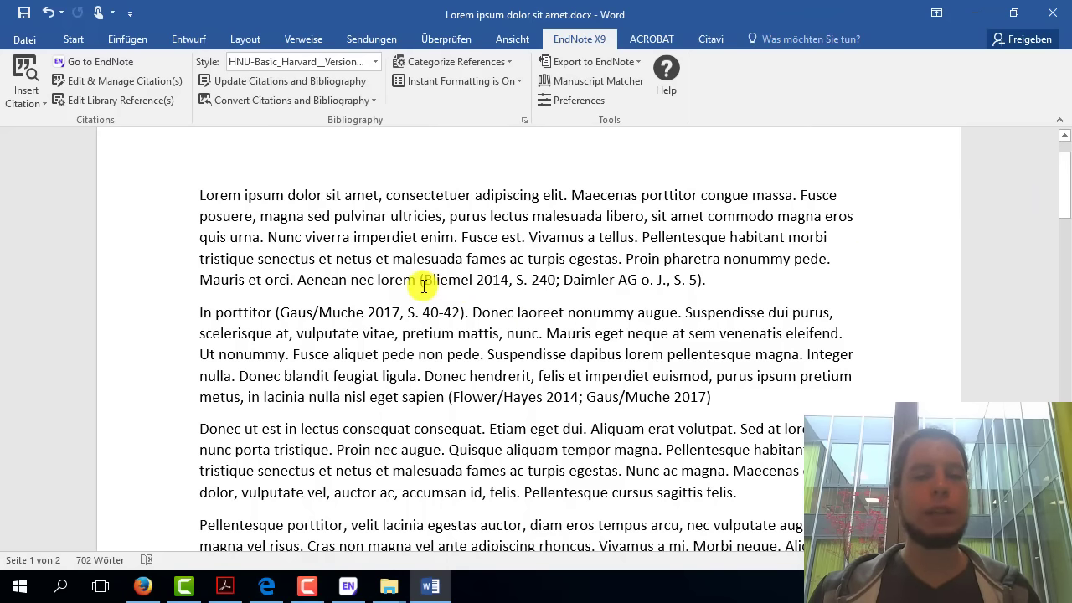
{"action": "left_click_drag", "start_coordinate": [427, 281], "coordinate": [506, 297]}
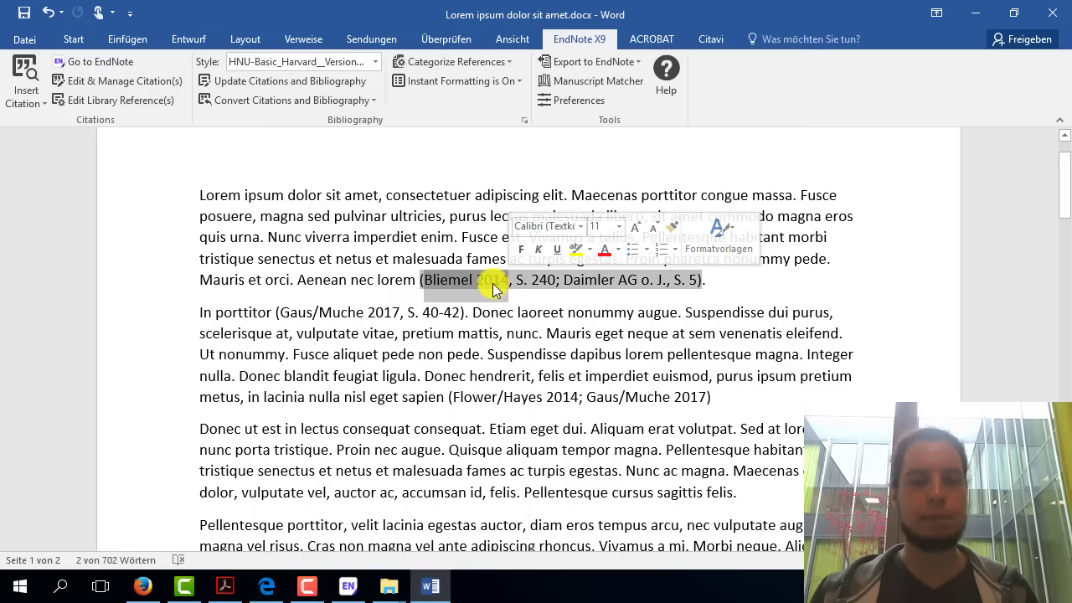
- Duplicate the Bliemel 2014 reference in the EndNote library and retitle the copy 'Leicht anders'
{"action": "left_click", "coordinate": [349, 587]}
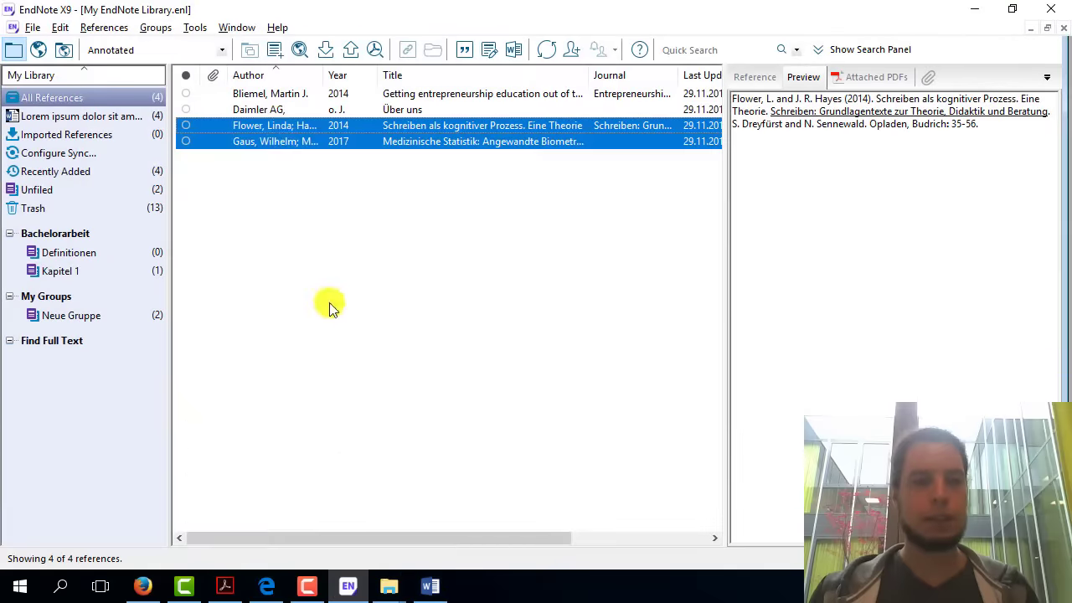
{"action": "left_click", "coordinate": [282, 96]}
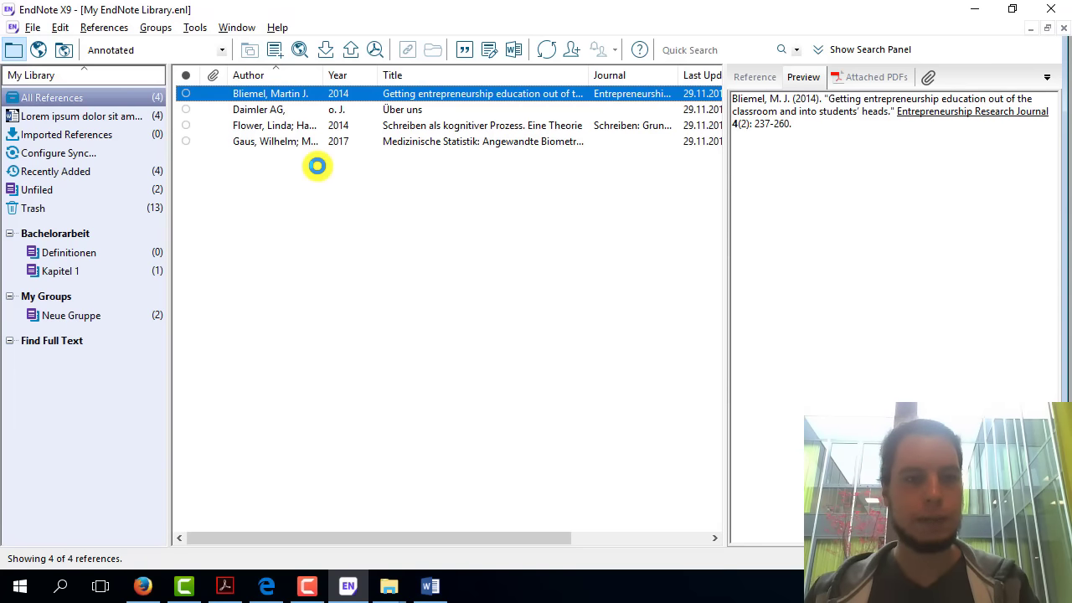
{"action": "key", "text": "ctrl+v"}
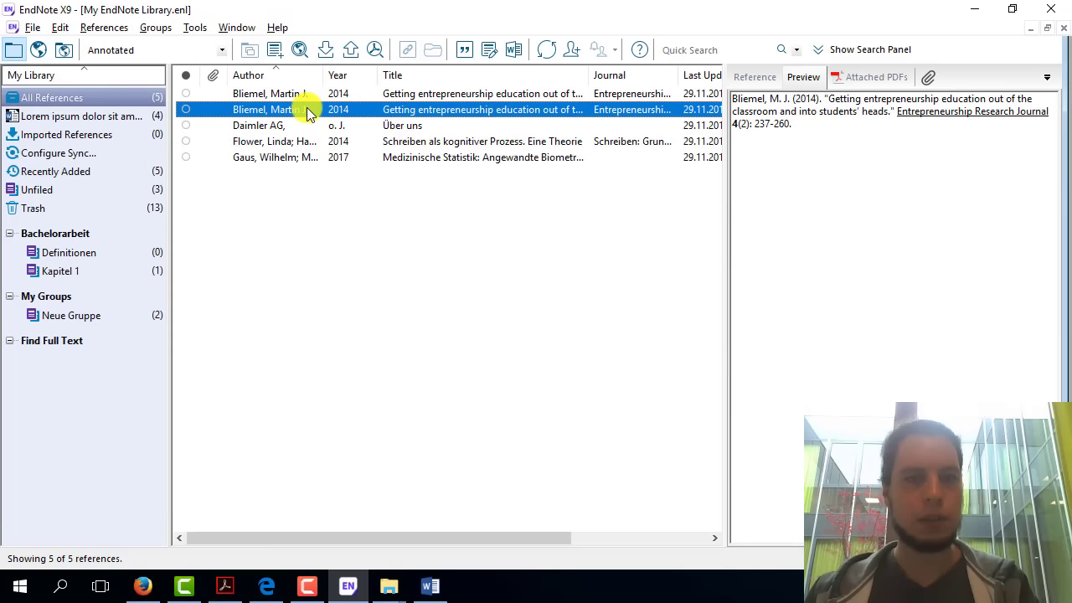
{"action": "double_click", "coordinate": [308, 111]}
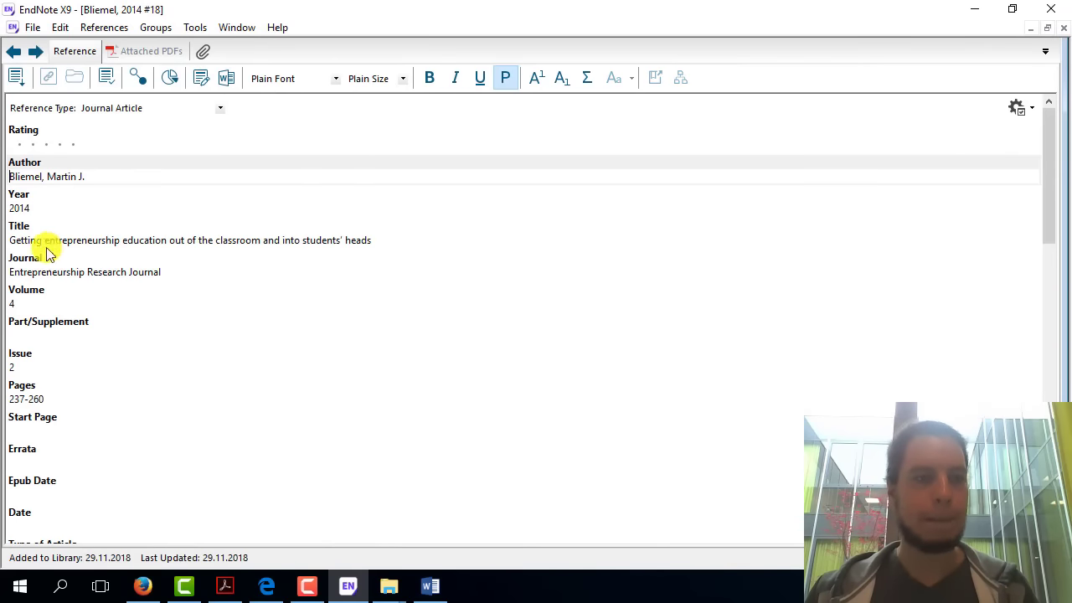
{"action": "left_click_drag", "start_coordinate": [10, 240], "coordinate": [390, 247]}
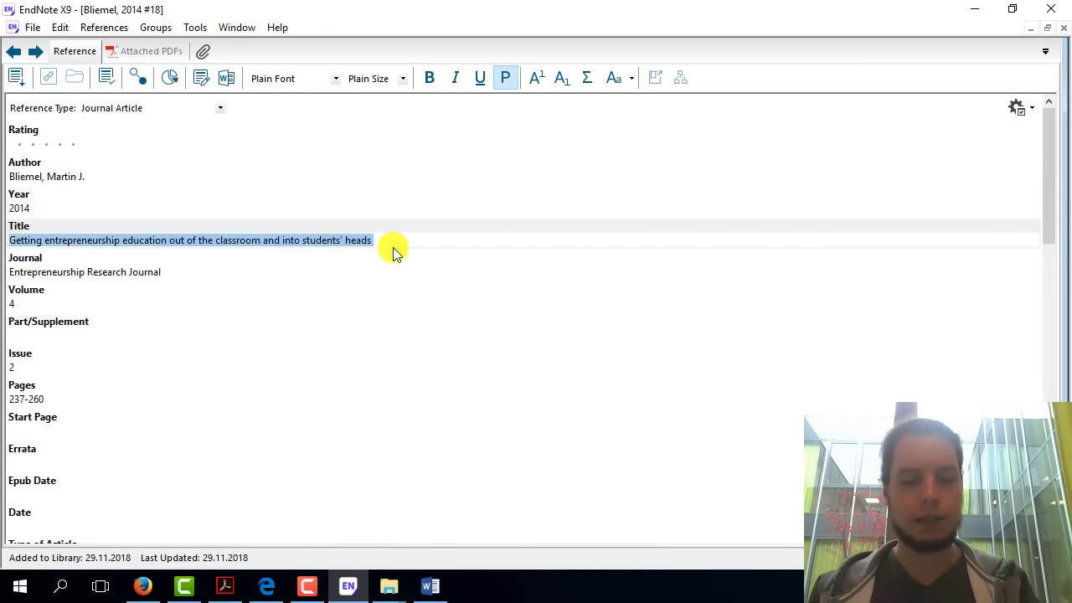
{"action": "type", "text": "Leicht and"}
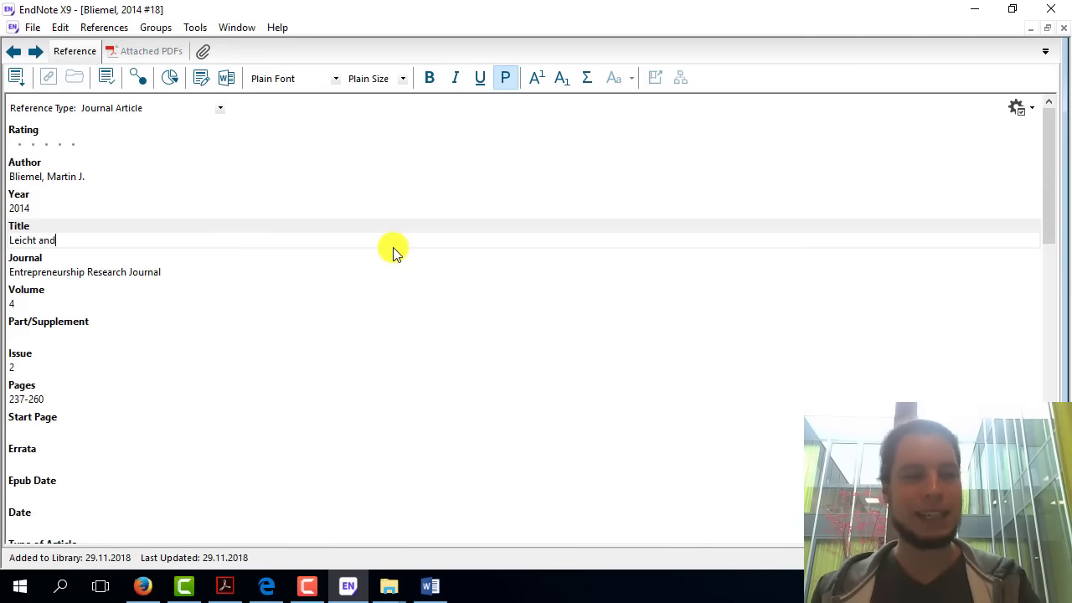
{"action": "type", "text": "ers"}
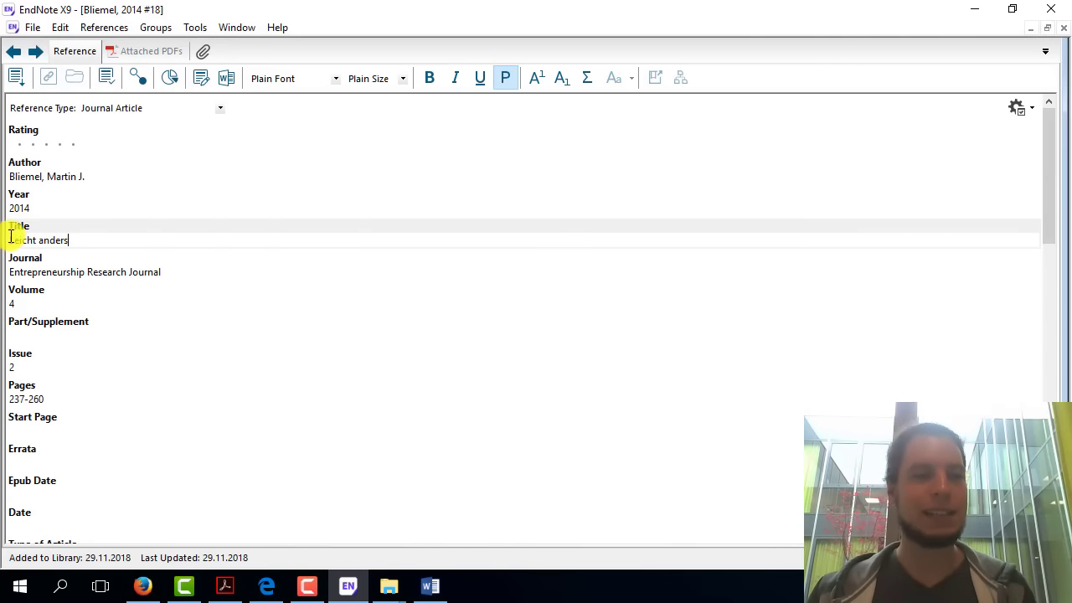
- Save the retitled reference and return to the Word document
{"action": "left_click", "coordinate": [1062, 30]}
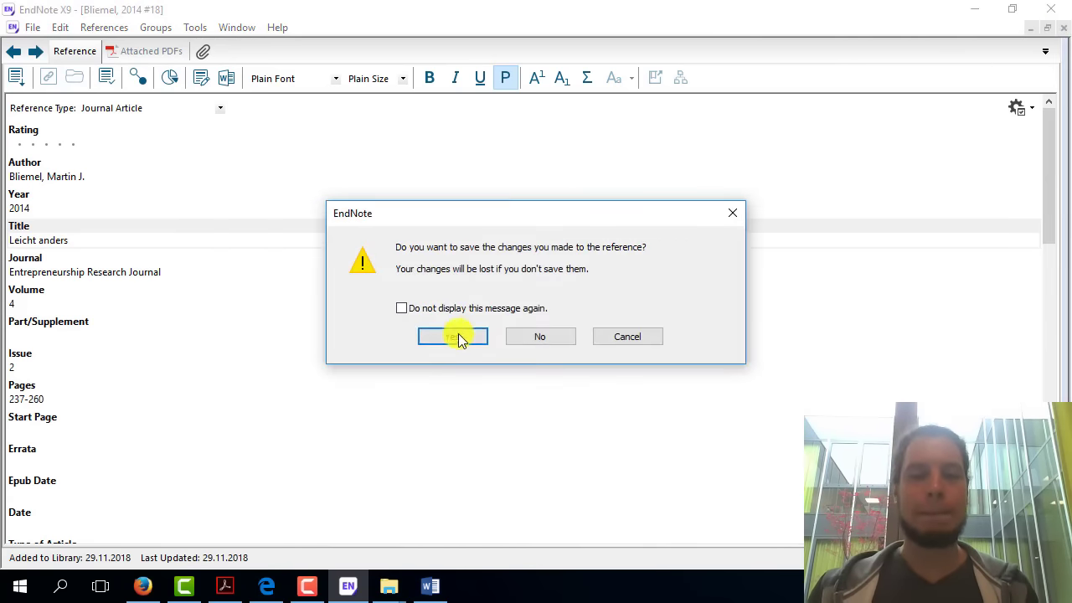
{"action": "left_click", "coordinate": [455, 336]}
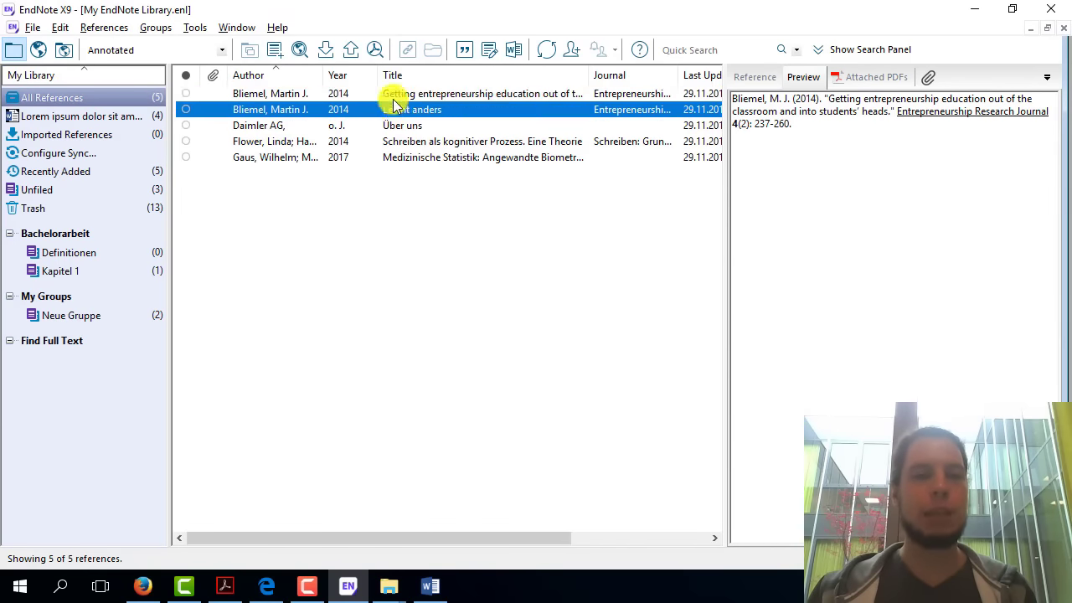
{"action": "left_click", "coordinate": [392, 94]}
{"action": "left_click", "coordinate": [392, 109]}
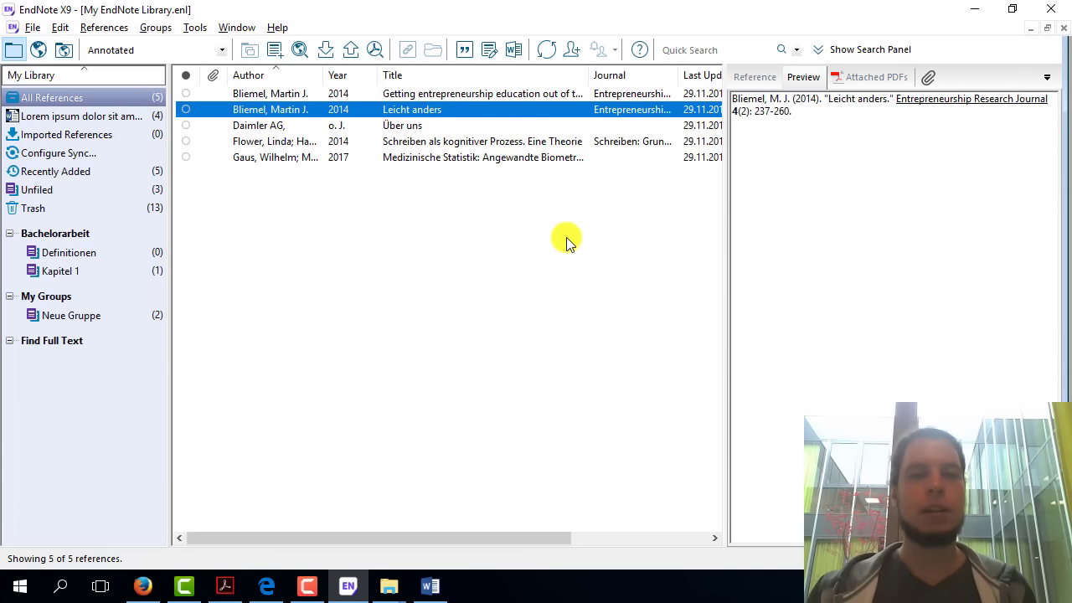
{"action": "left_click", "coordinate": [965, 11]}
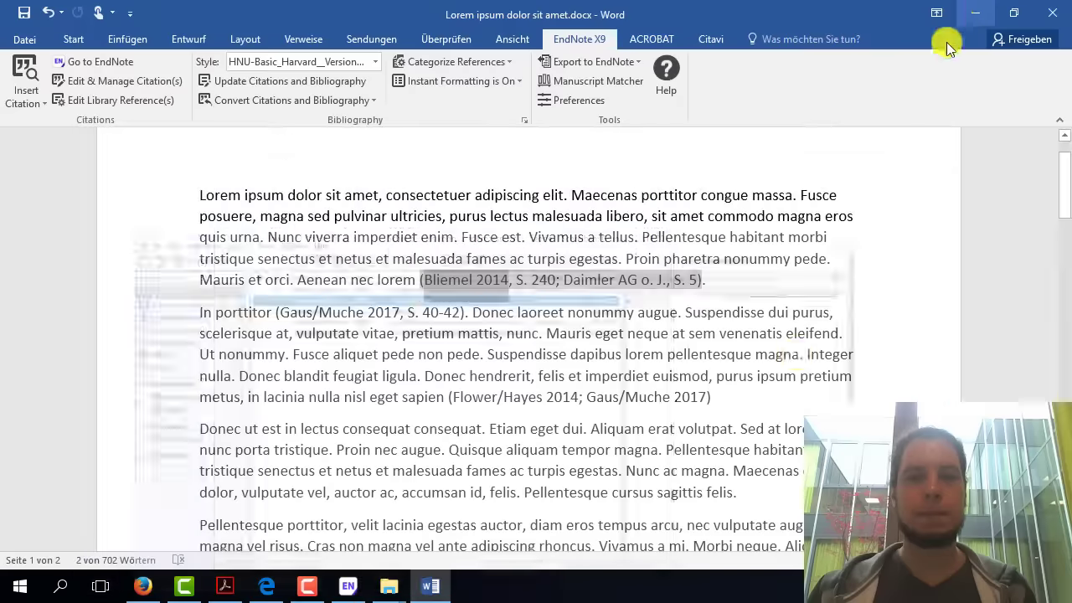
{"action": "left_click", "coordinate": [648, 357]}
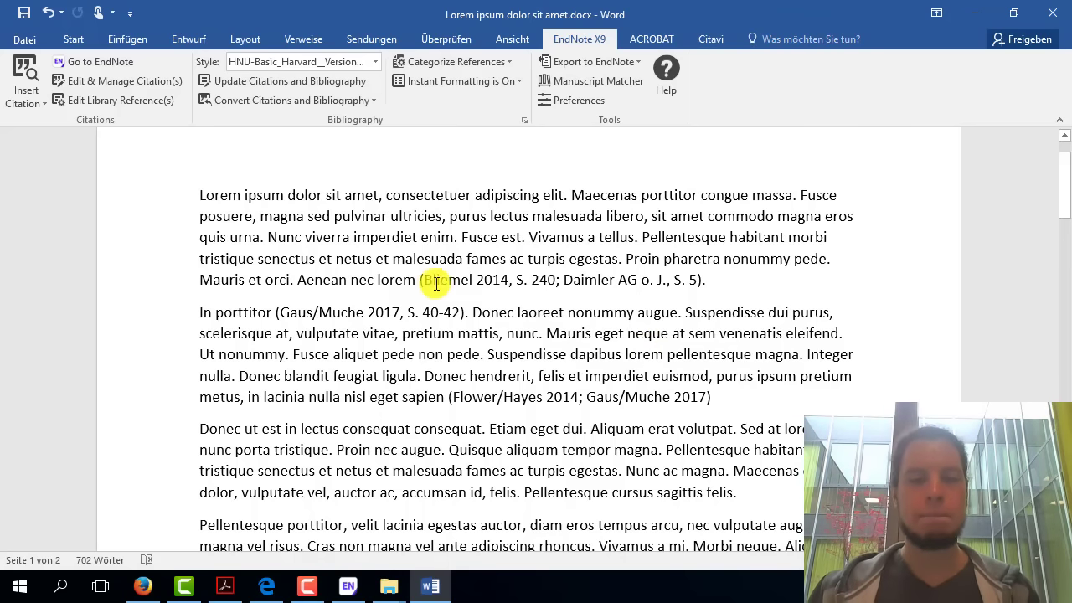
{"action": "left_click", "coordinate": [491, 278]}
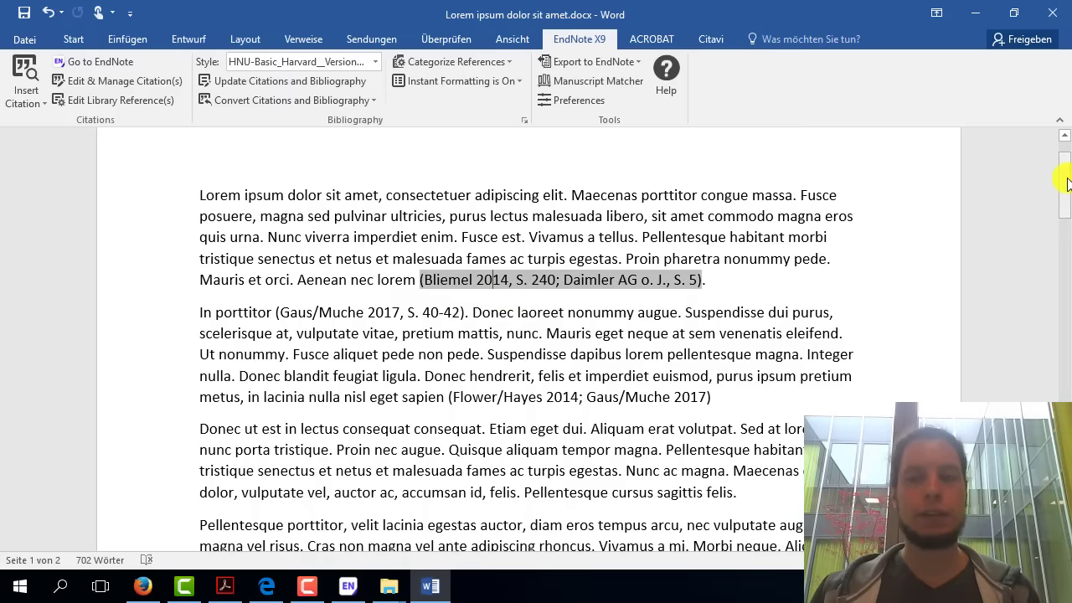
{"action": "left_click_drag", "start_coordinate": [1067, 183], "coordinate": [1065, 384]}
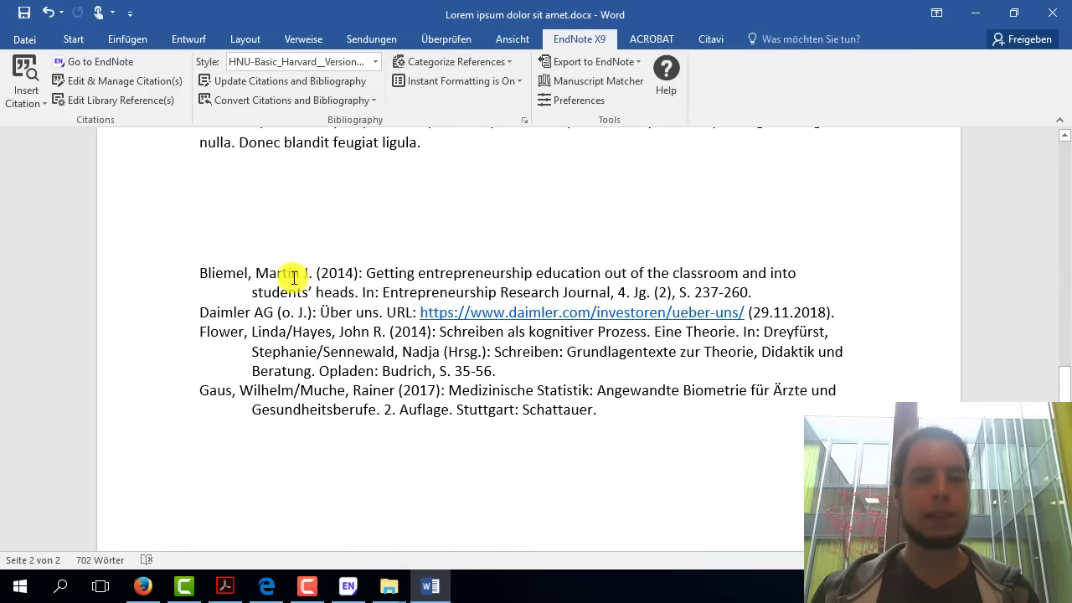
{"action": "left_click_drag", "start_coordinate": [203, 273], "coordinate": [768, 292]}
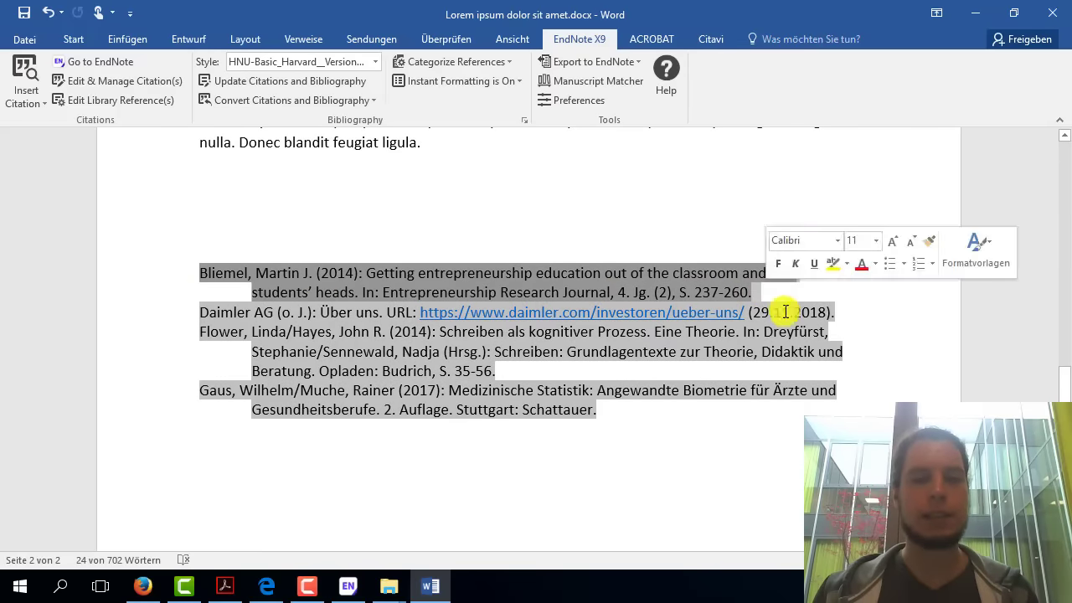
{"action": "left_click_drag", "start_coordinate": [1066, 383], "coordinate": [1065, 180]}
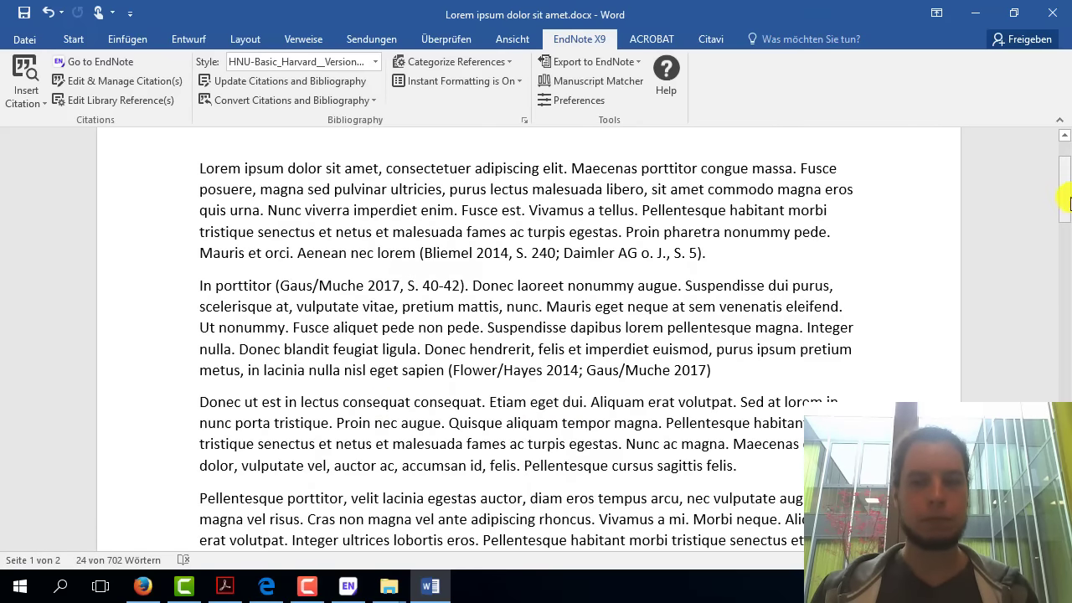
{"action": "left_click_drag", "start_coordinate": [1065, 188], "coordinate": [1065, 392]}
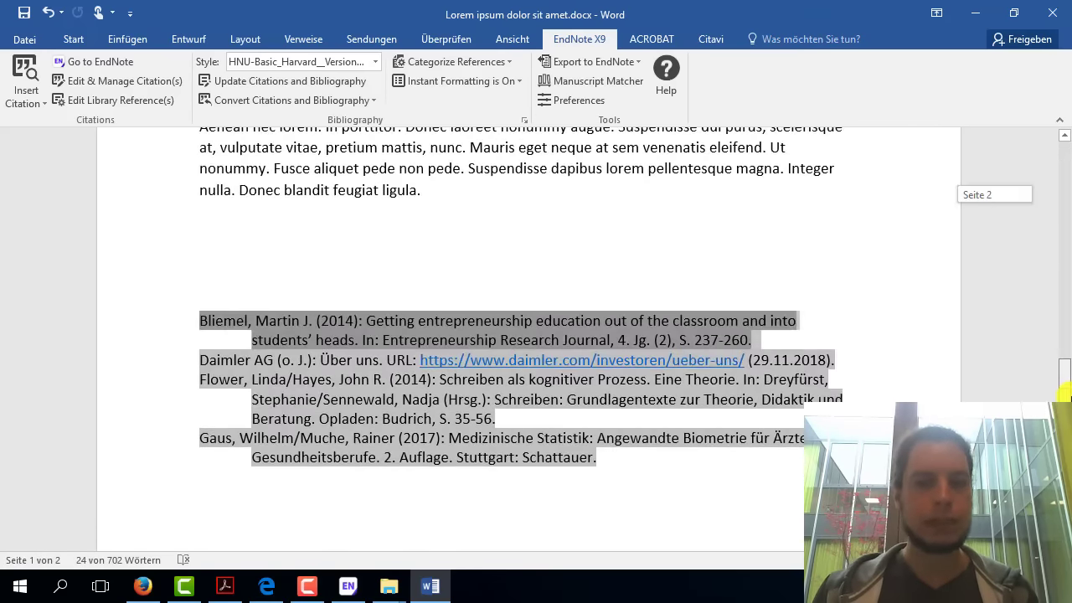
{"action": "left_click_drag", "start_coordinate": [1063, 390], "coordinate": [1064, 149]}
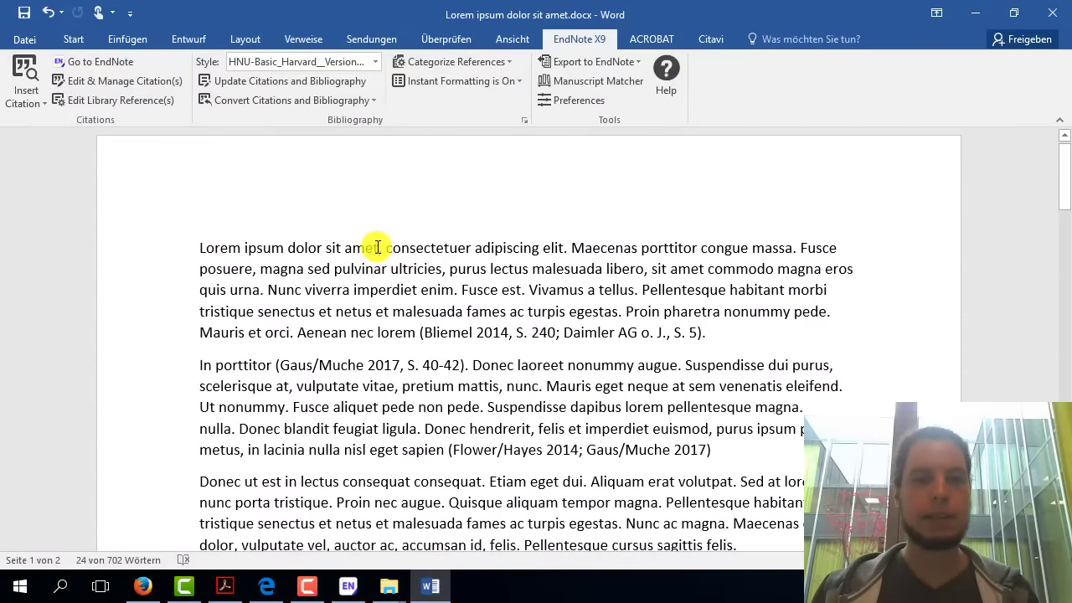
{"action": "left_click", "coordinate": [378, 247]}
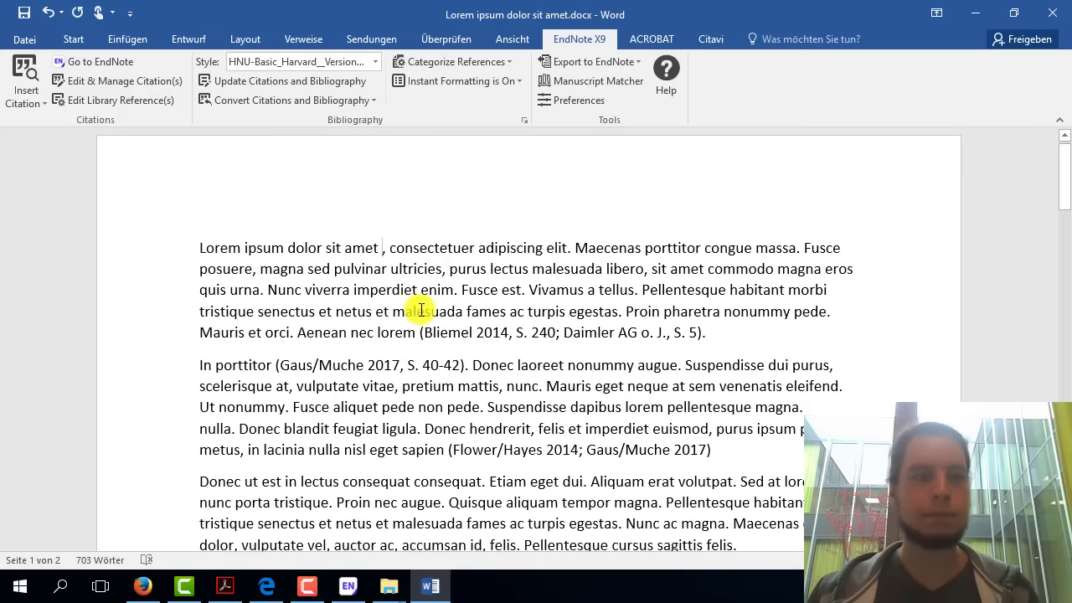
{"action": "left_click", "coordinate": [19, 67]}
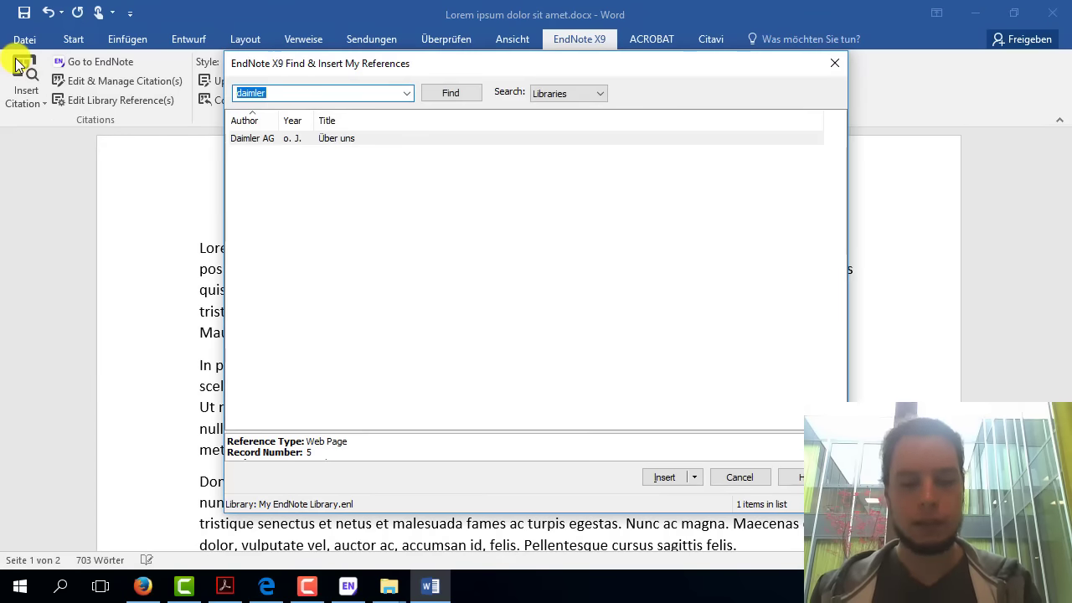
{"action": "type", "text": "bliemel"}
{"action": "key", "text": "Return"}
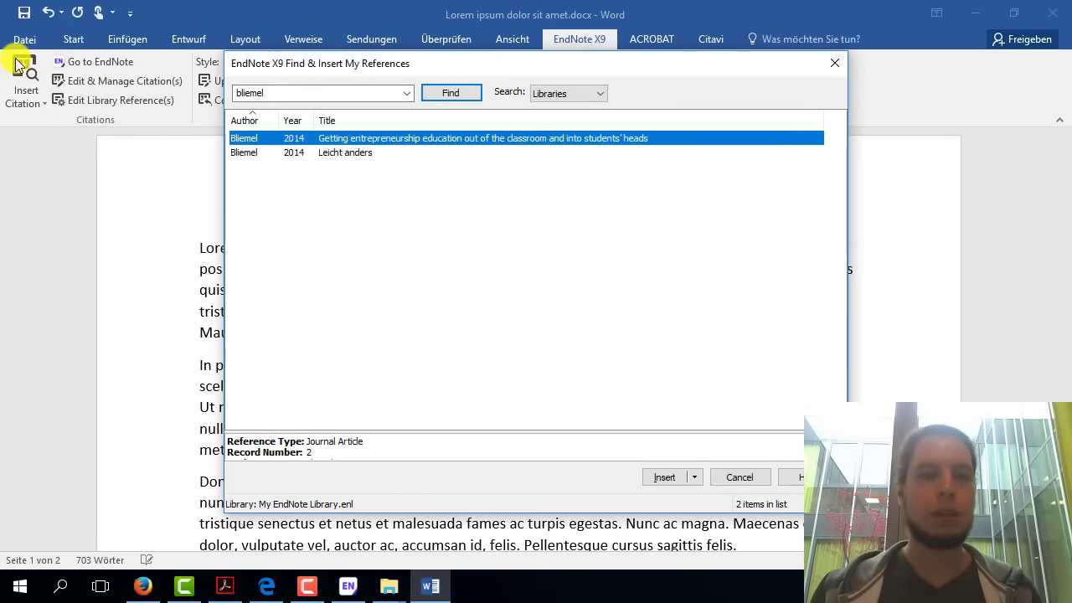
{"action": "left_click", "coordinate": [306, 153]}
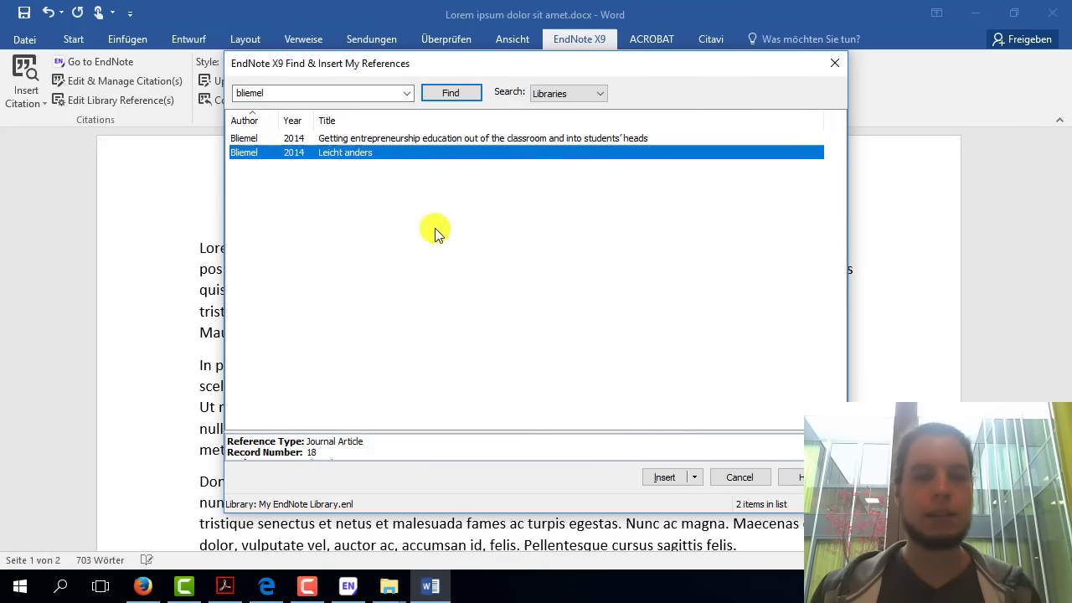
{"action": "left_click", "coordinate": [667, 478]}
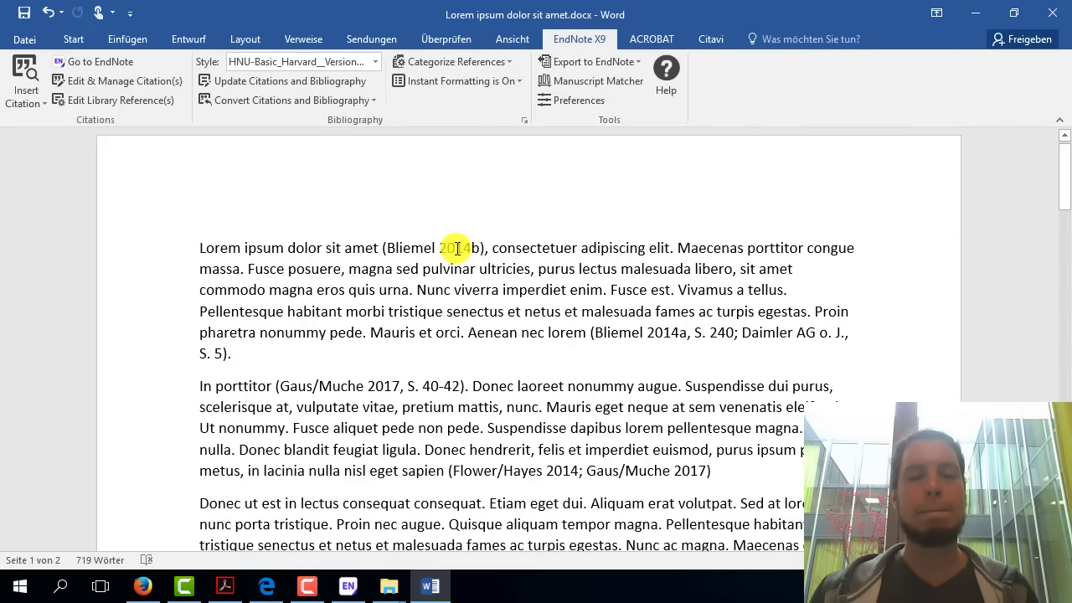
{"action": "left_click_drag", "start_coordinate": [1065, 176], "coordinate": [1067, 393]}
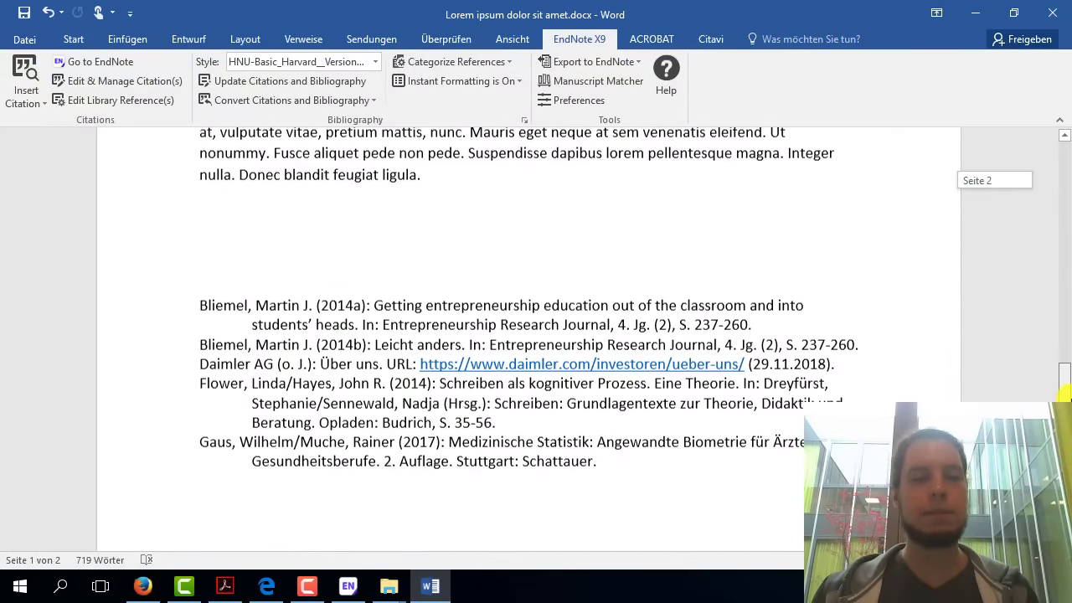
{"action": "left_click_drag", "start_coordinate": [1068, 393], "coordinate": [1067, 399]}
{"action": "left_click", "coordinate": [288, 291]}
{"action": "left_click_drag", "start_coordinate": [199, 293], "coordinate": [390, 287]}
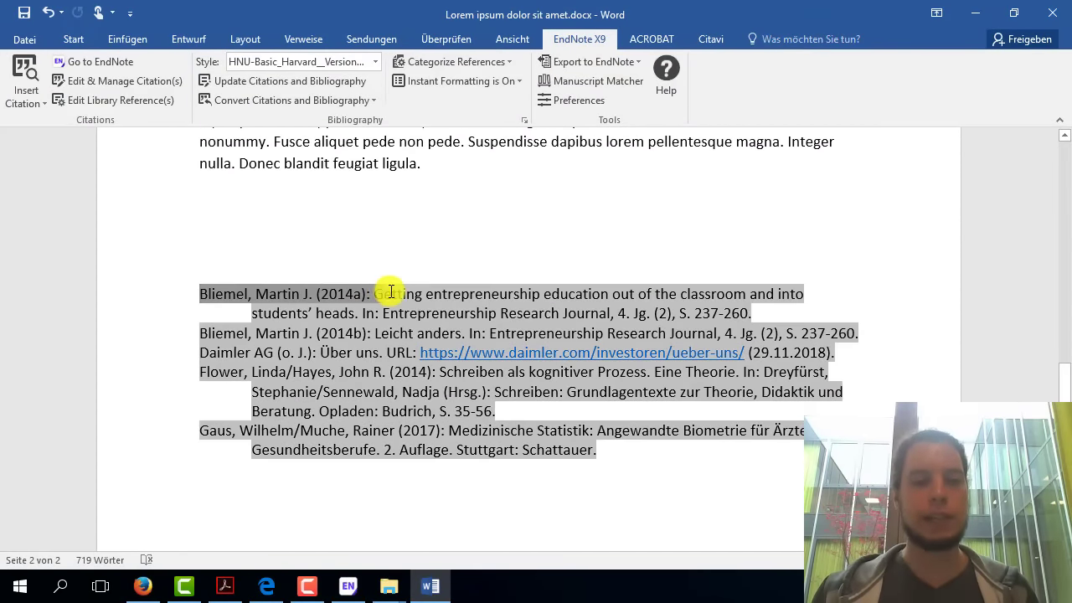
{"action": "mouse_move", "coordinate": [199, 293]}
{"action": "left_mouse_down"}
{"action": "mouse_move", "coordinate": [240, 291]}
{"action": "mouse_move", "coordinate": [220, 291]}
{"action": "left_mouse_up"}
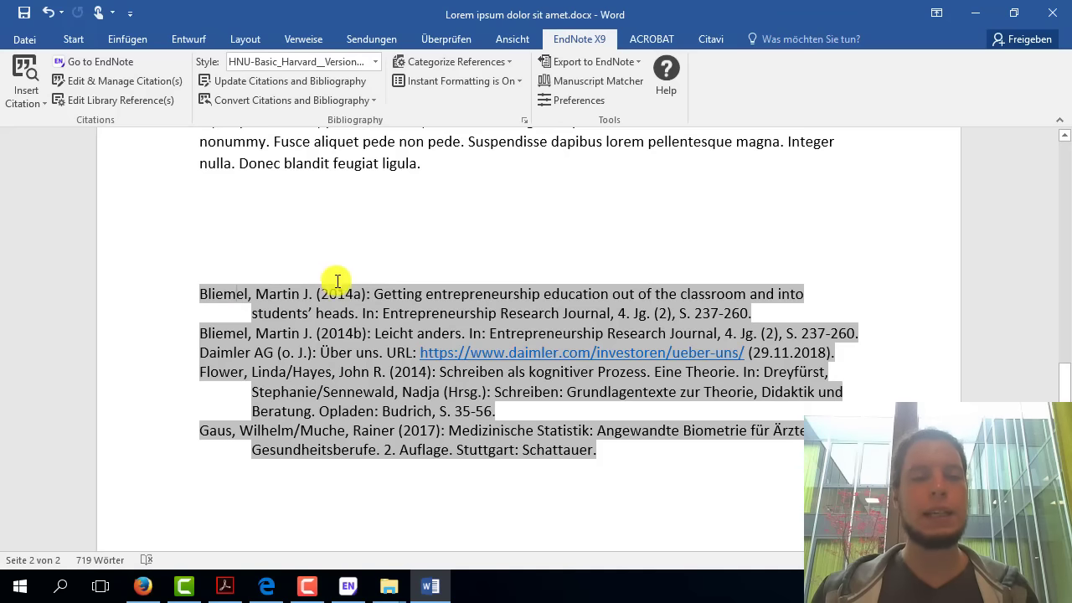
{"action": "left_click", "coordinate": [389, 301]}
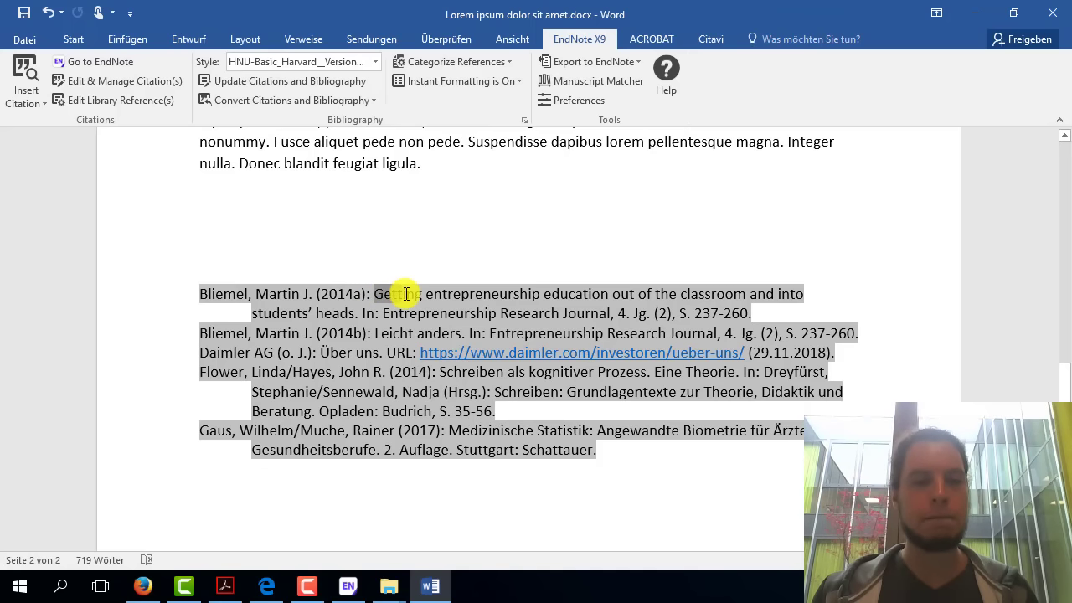
{"action": "double_click", "coordinate": [398, 331]}
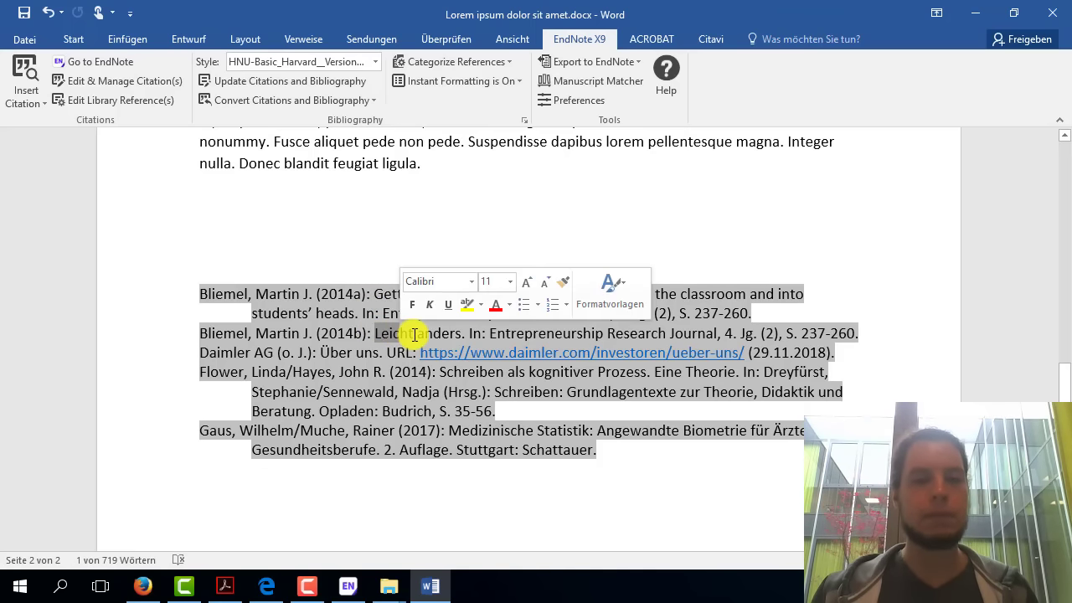
{"action": "left_click", "coordinate": [414, 333]}
{"action": "left_click", "coordinate": [371, 334]}
{"action": "key", "text": "BackSpace"}
{"action": "type", "text": "."}
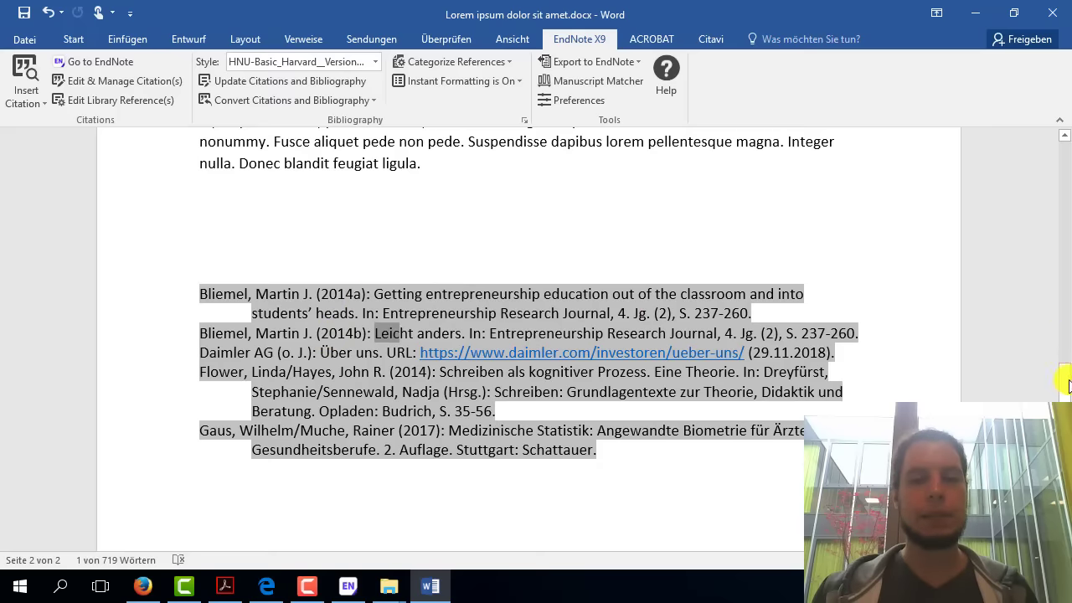
{"action": "left_click_drag", "start_coordinate": [1063, 381], "coordinate": [1062, 157]}
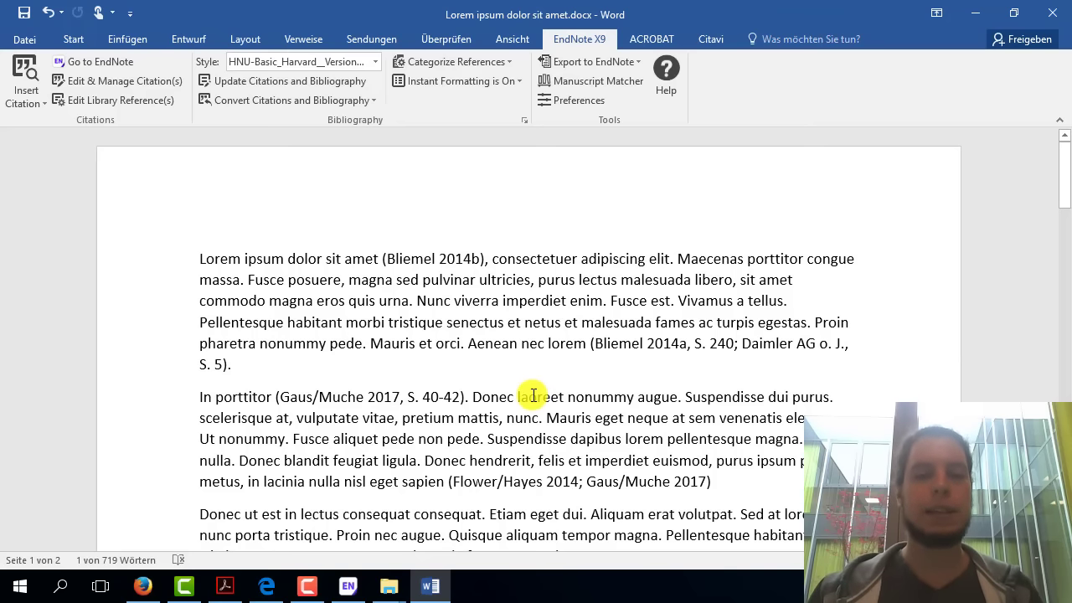
- Select the entire document, including citations and bibliography, and delete it
{"action": "left_click", "coordinate": [543, 367]}
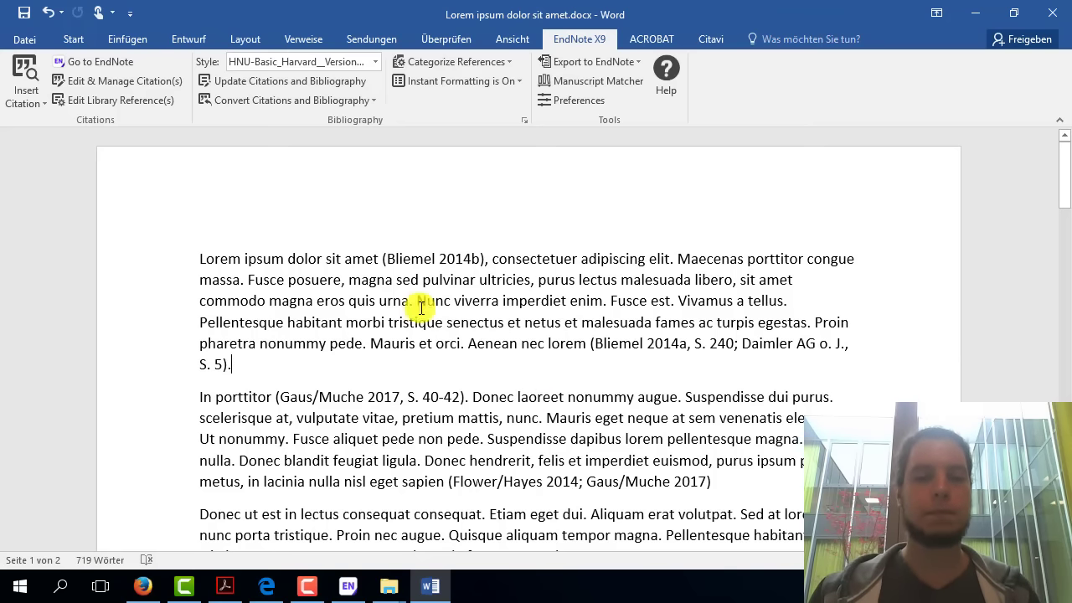
{"action": "left_click", "coordinate": [200, 256]}
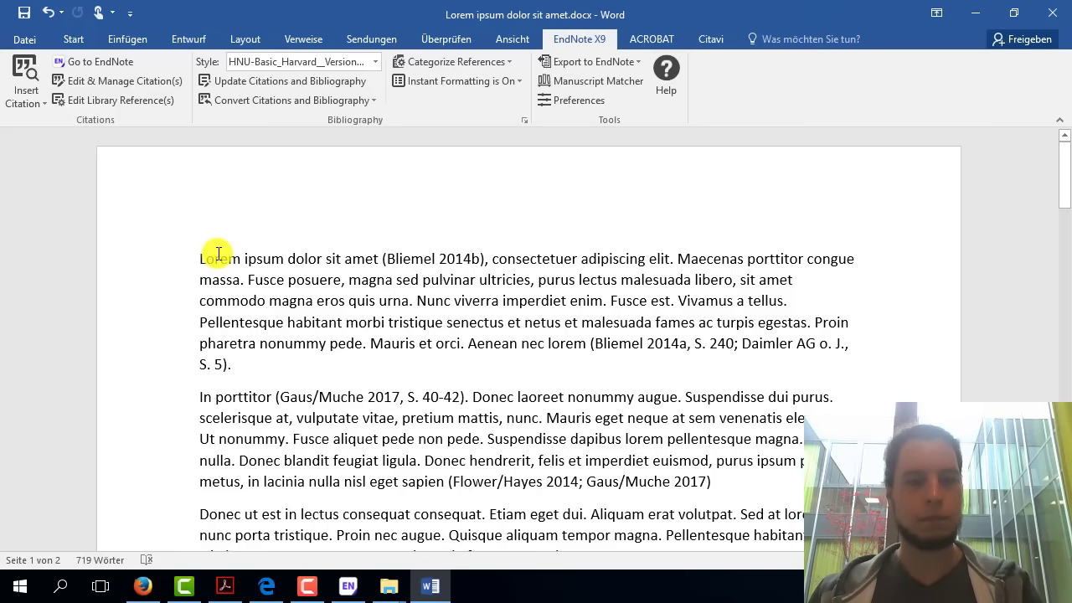
{"action": "key", "text": "ctrl+a"}
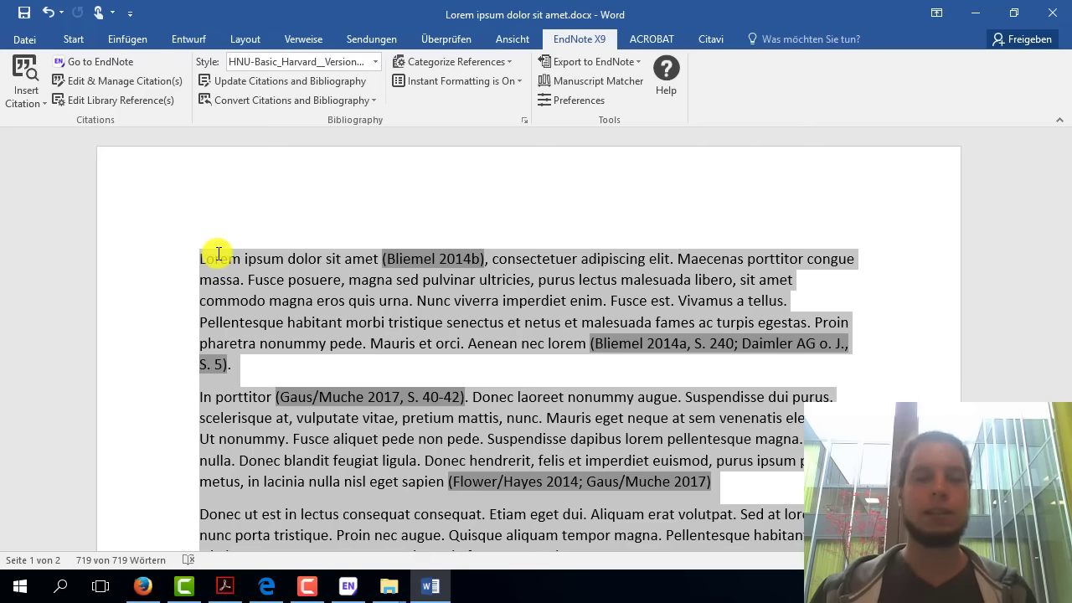
{"action": "left_click", "coordinate": [502, 371]}
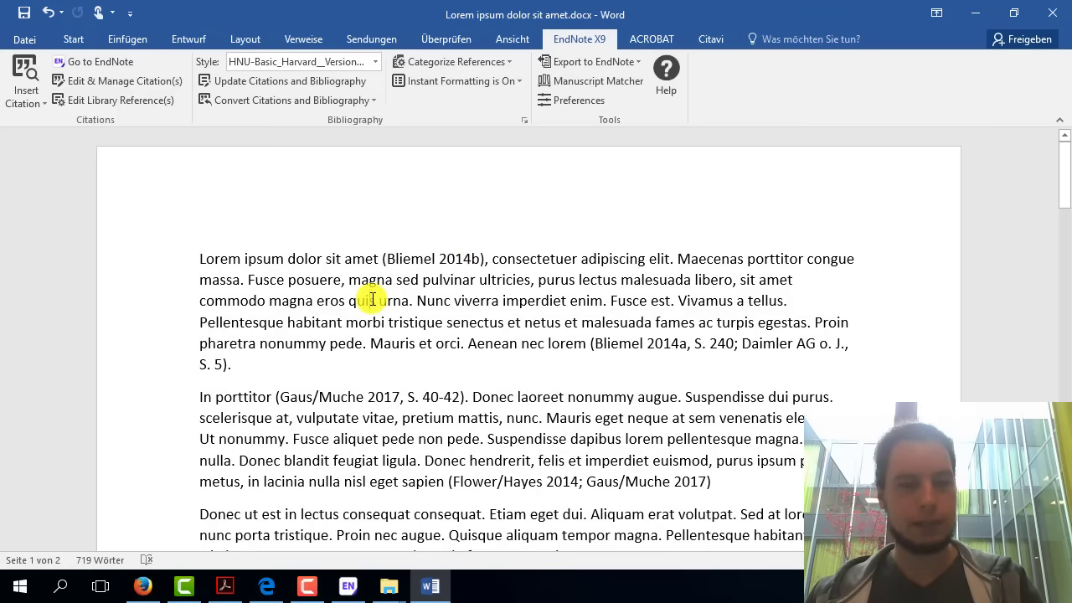
{"action": "key", "text": "ctrl+a"}
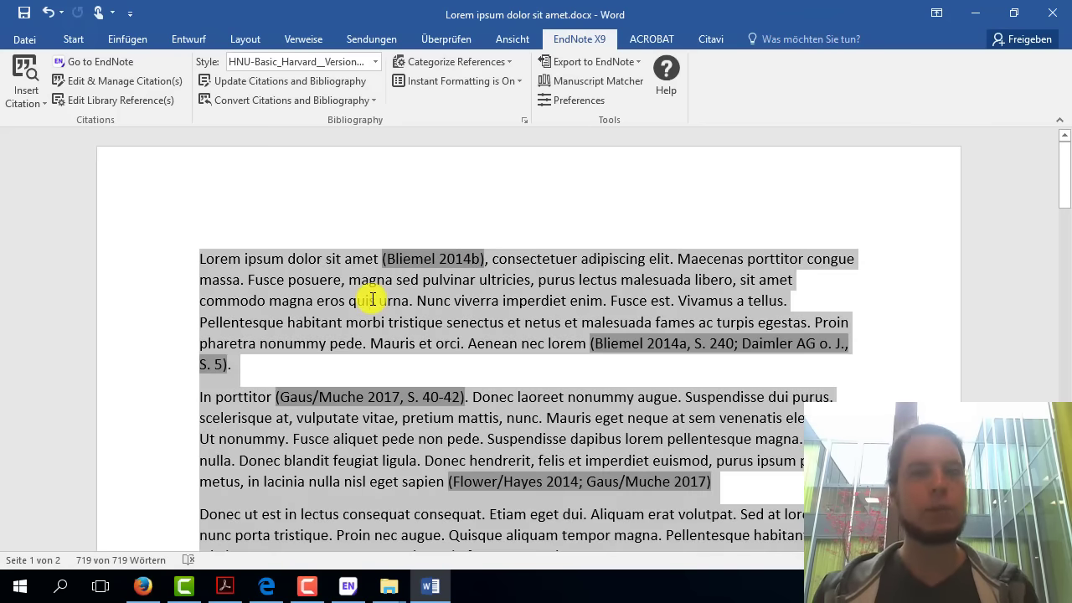
{"action": "key", "text": "Delete"}
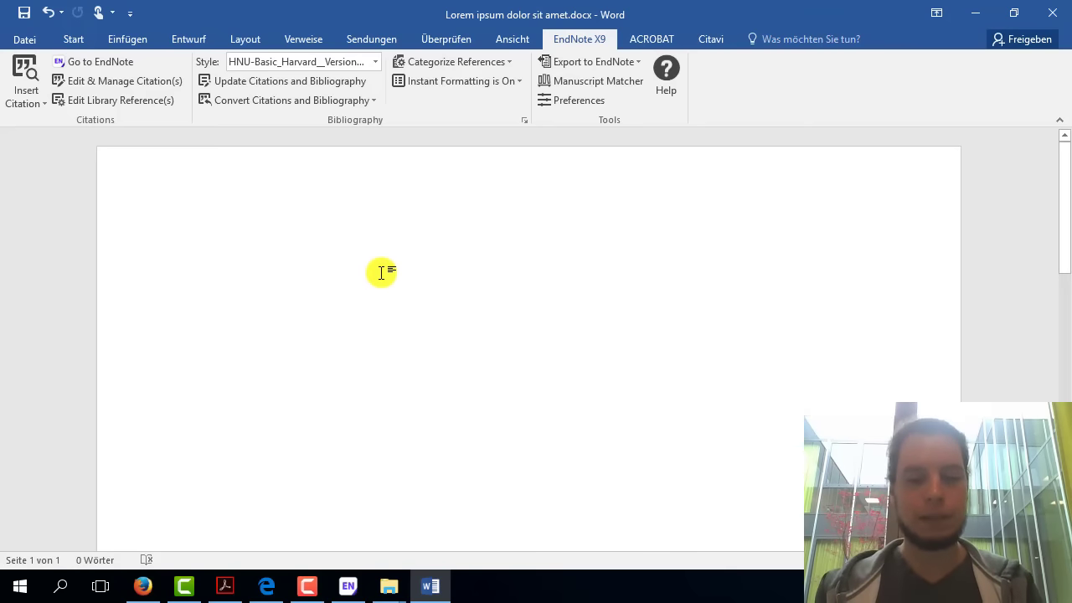
- Generate placeholder text with =lorem(10,10) and scroll back to the top of page 1
{"action": "type", "text": "=lorem("}
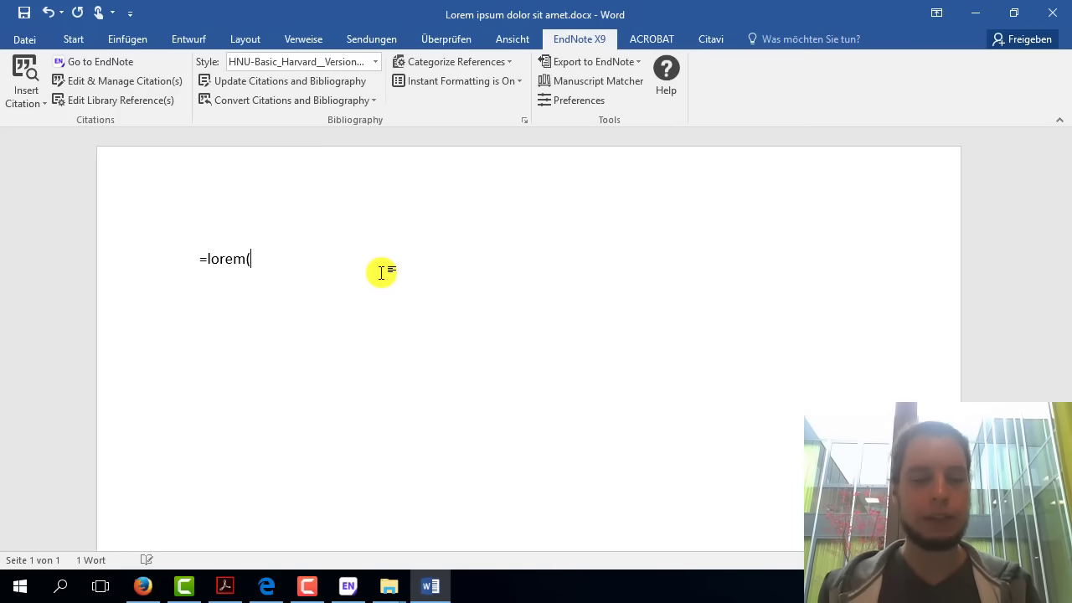
{"action": "type", "text": ")"}
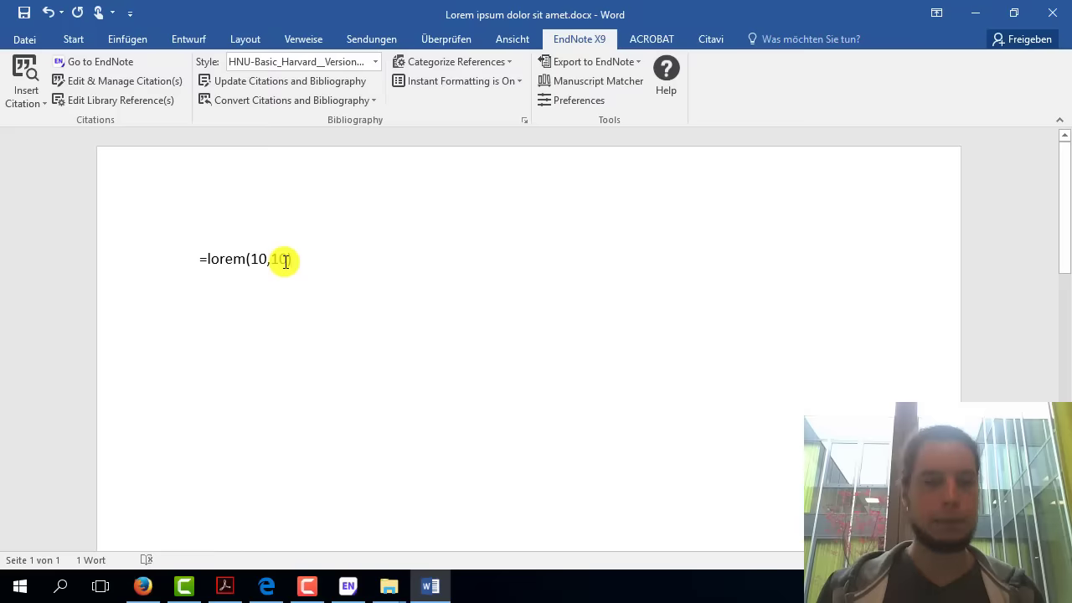
{"action": "key", "text": "Return"}
{"action": "scroll", "coordinate": [598, 377], "scroll_direction": "up", "scroll_amount": 5}
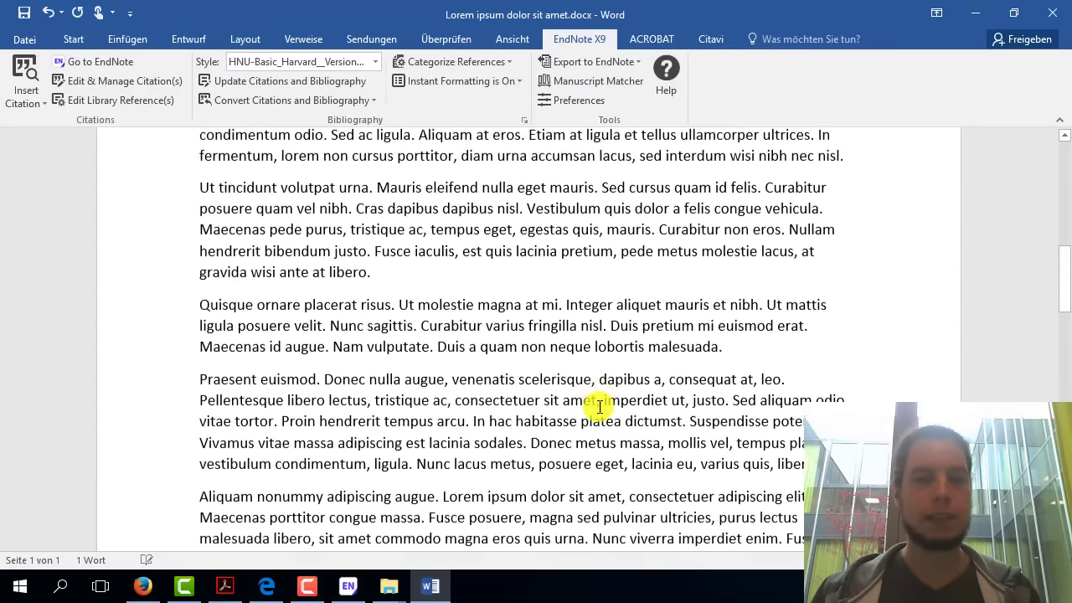
{"action": "scroll", "coordinate": [599, 407], "scroll_direction": "up", "scroll_amount": 5}
{"action": "mouse_move", "coordinate": [1064, 217]}
{"action": "left_mouse_down"}
{"action": "mouse_move", "coordinate": [1063, 144]}
{"action": "mouse_move", "coordinate": [1065, 360]}
{"action": "left_mouse_up"}
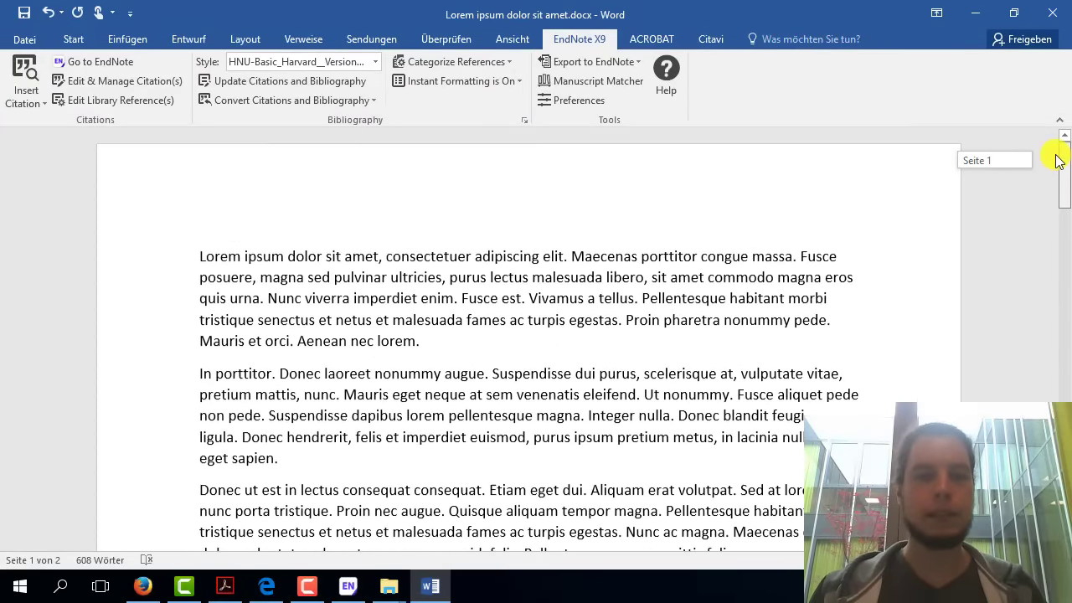
{"action": "left_click_drag", "start_coordinate": [1063, 358], "coordinate": [1062, 146]}
- Insert footnote 1 after 'Aenean nec lorem.' and place the caret inside it
{"action": "left_click", "coordinate": [475, 339]}
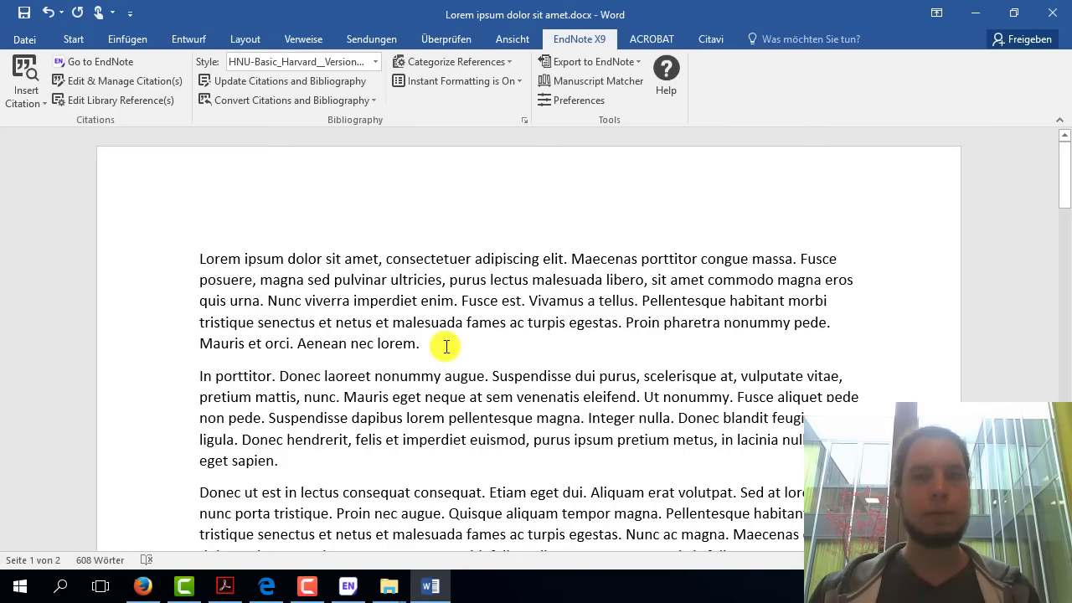
{"action": "left_click", "coordinate": [308, 40]}
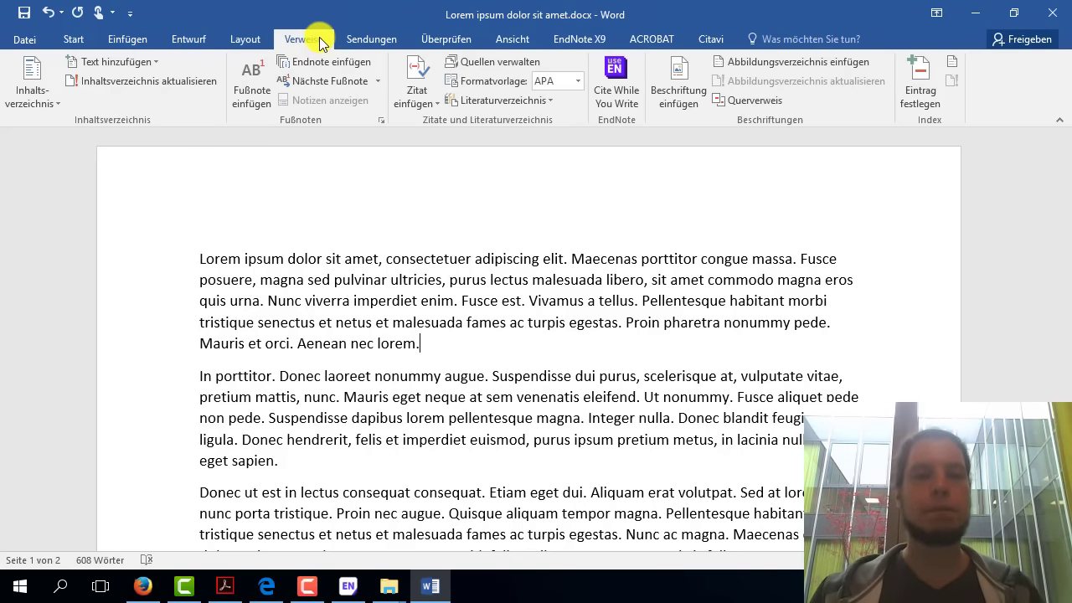
{"action": "left_click", "coordinate": [260, 91]}
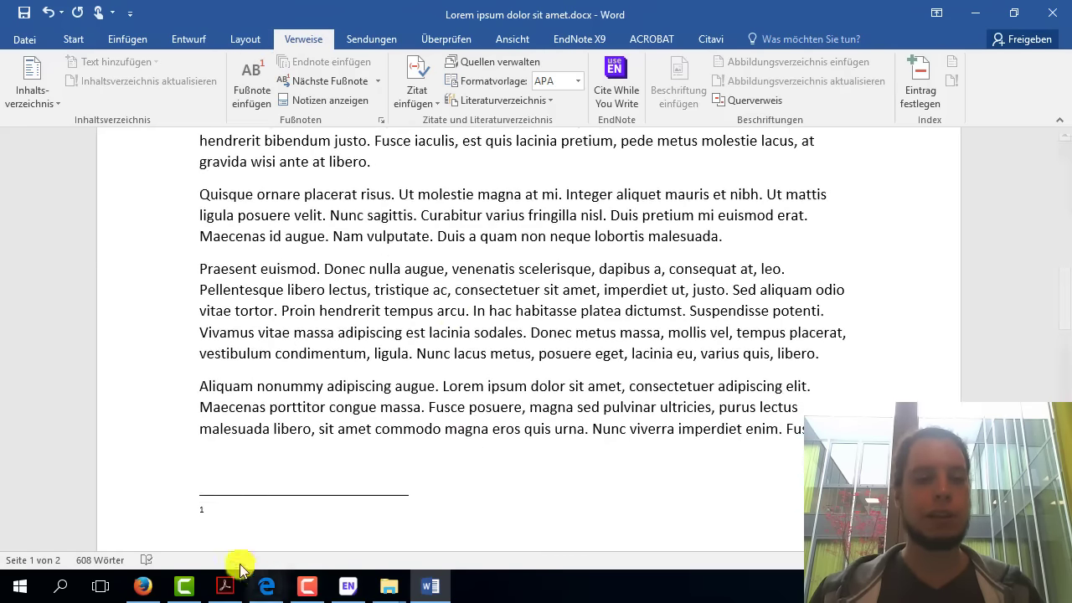
{"action": "left_click", "coordinate": [225, 516]}
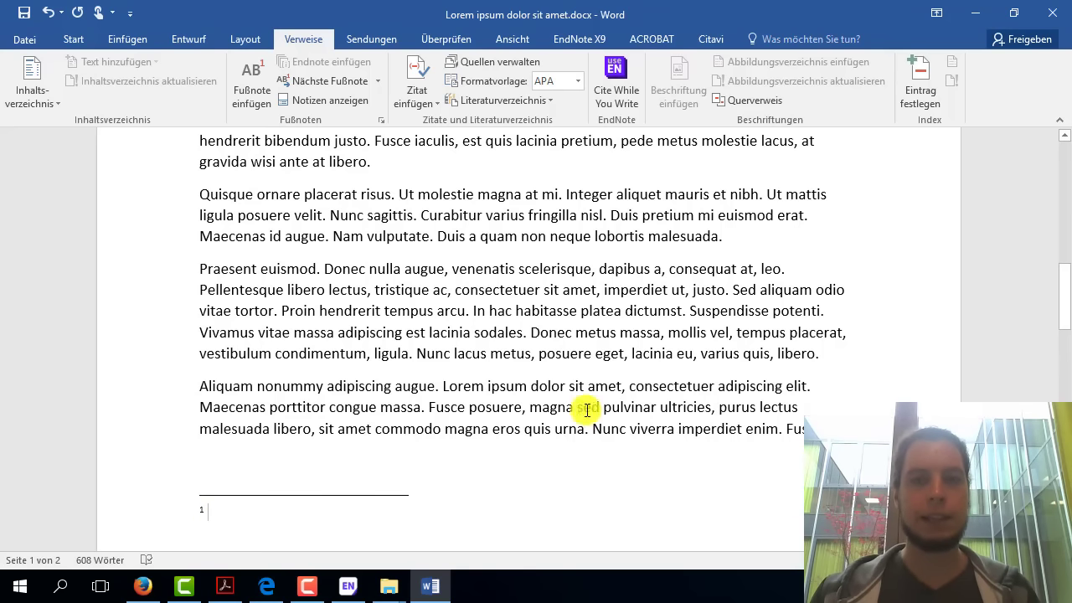
- Insert the library's selected Bliemel 2014 reference as a citation in footnote 1
{"action": "left_click", "coordinate": [580, 39]}
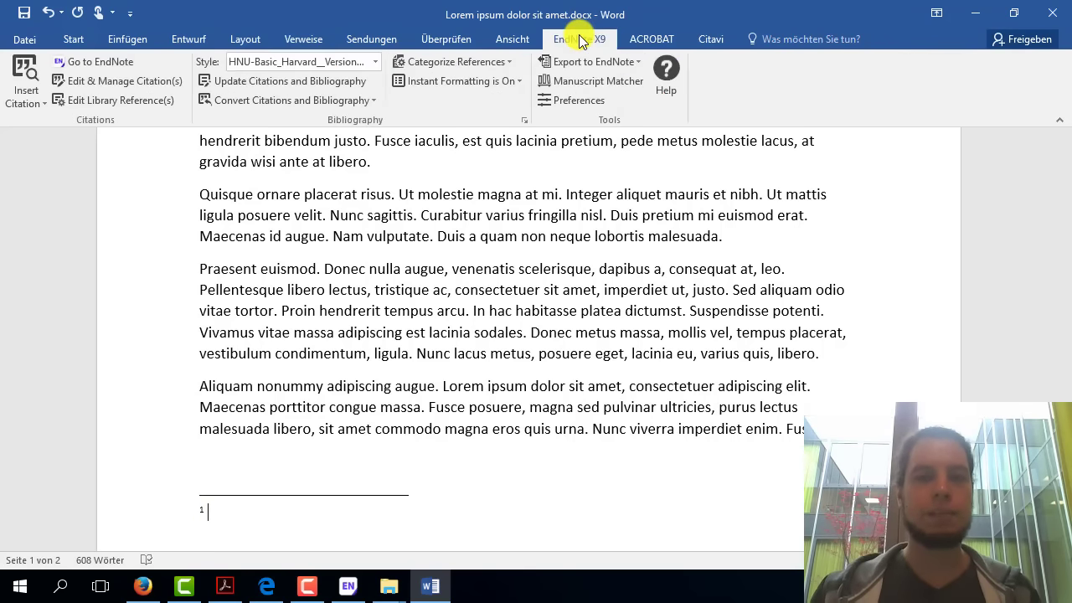
{"action": "left_click", "coordinate": [31, 105]}
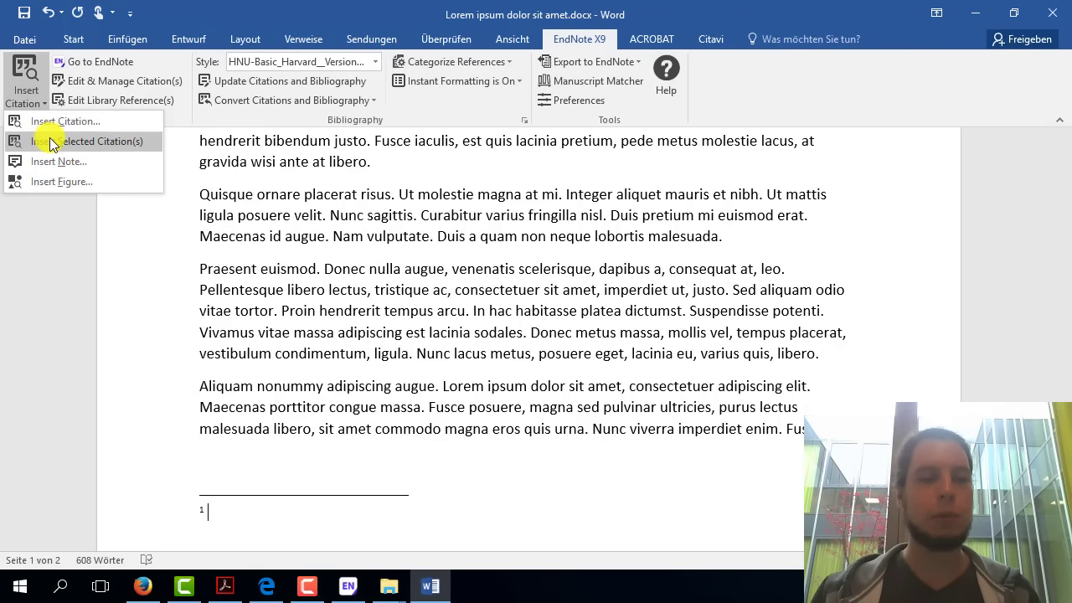
{"action": "left_click", "coordinate": [187, 463]}
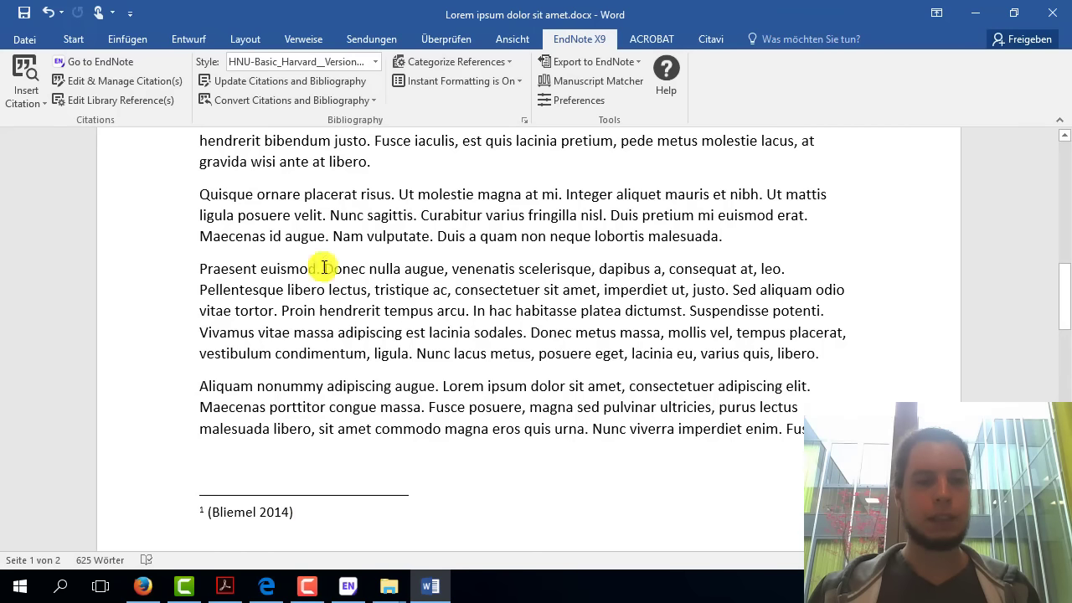
- Try the HNU-Basic_Harvard style, then settle on HNU-Basic_Fußnoten_Version_1-0
{"action": "left_click", "coordinate": [279, 66]}
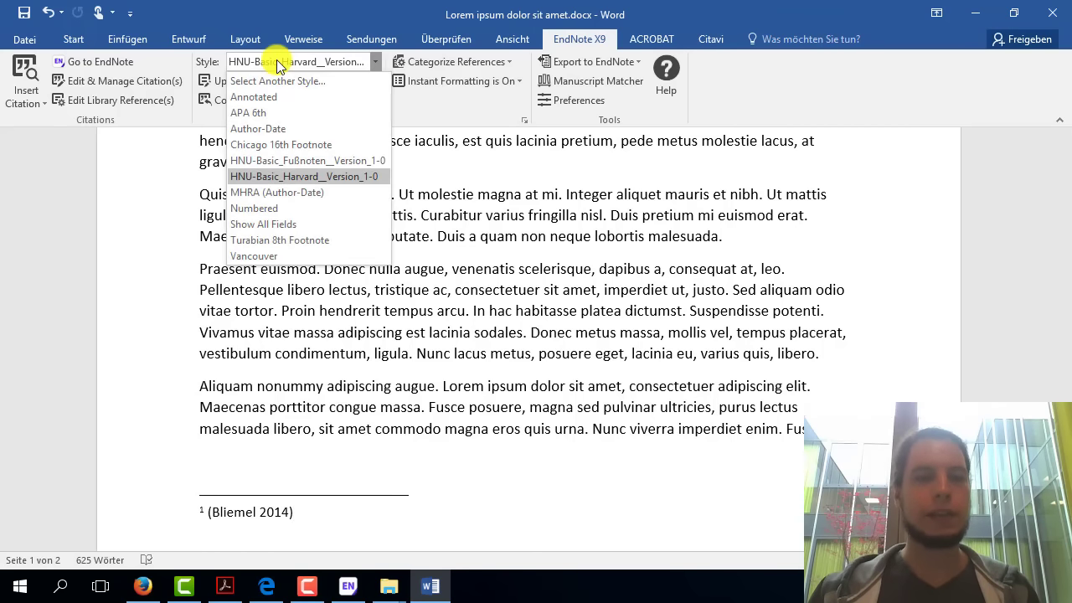
{"action": "left_click", "coordinate": [282, 159]}
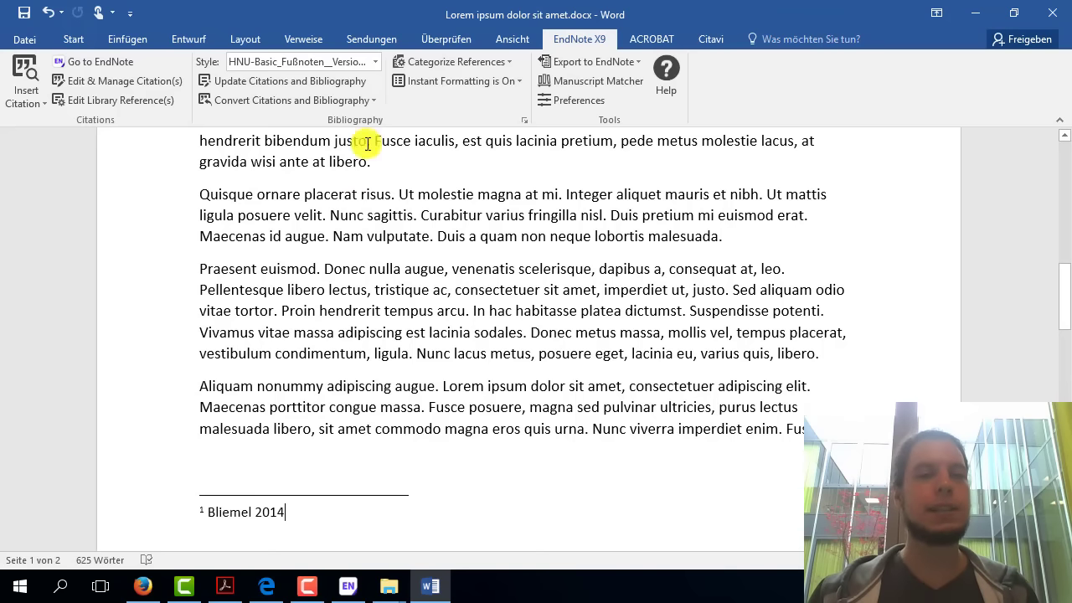
{"action": "left_click", "coordinate": [376, 65]}
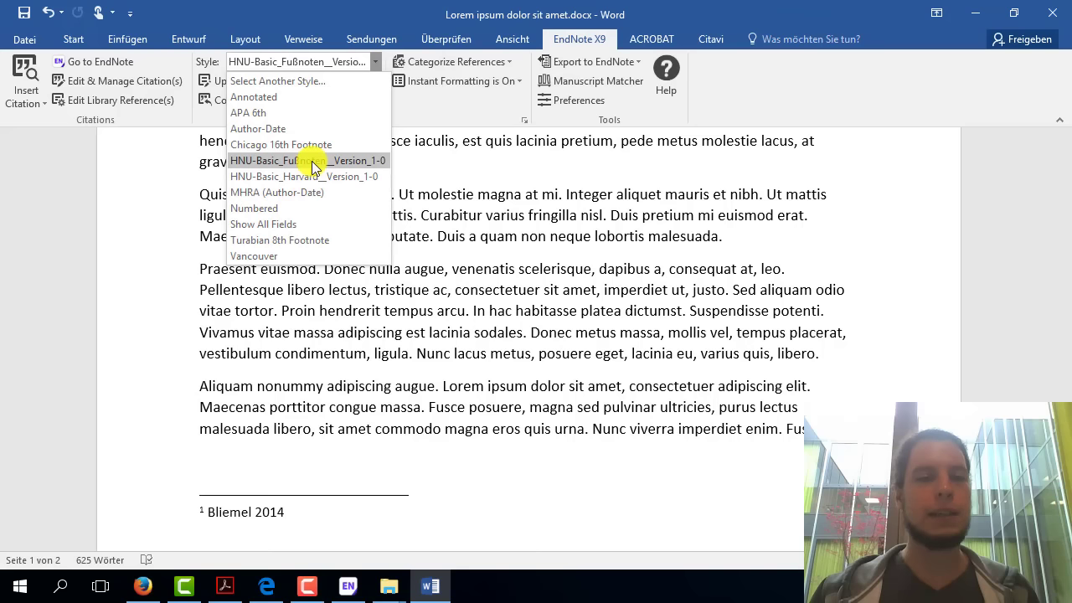
{"action": "left_click", "coordinate": [303, 514]}
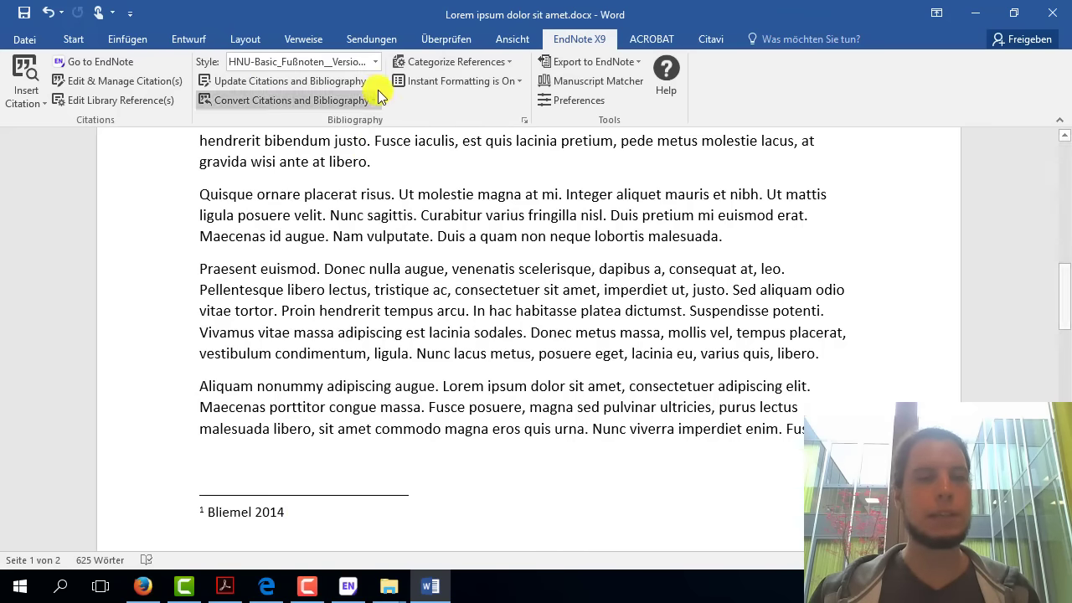
{"action": "left_click", "coordinate": [375, 62]}
{"action": "left_click", "coordinate": [330, 175]}
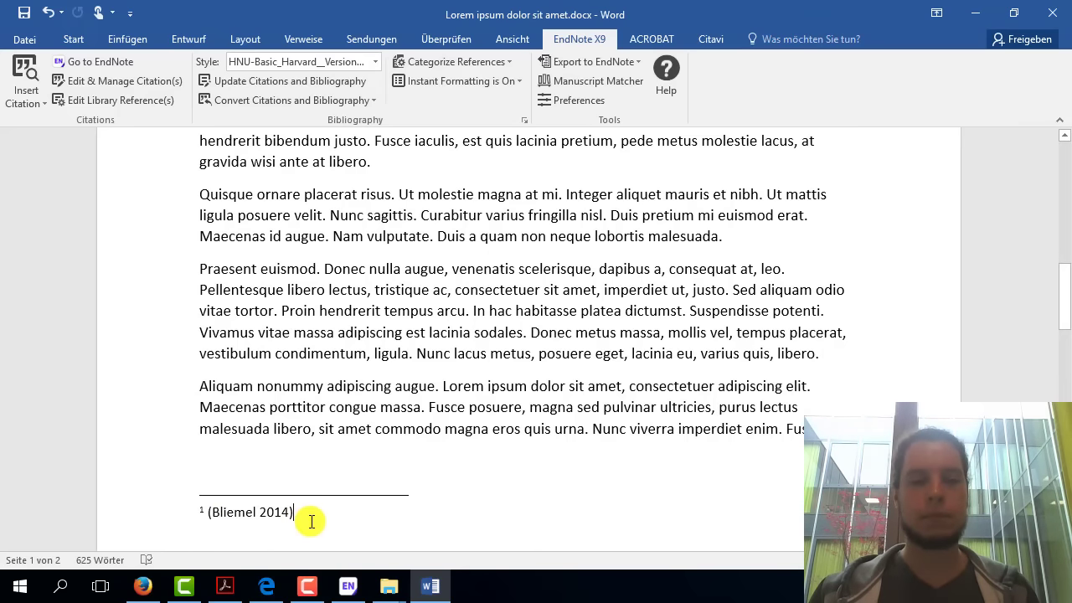
{"action": "left_click", "coordinate": [375, 62]}
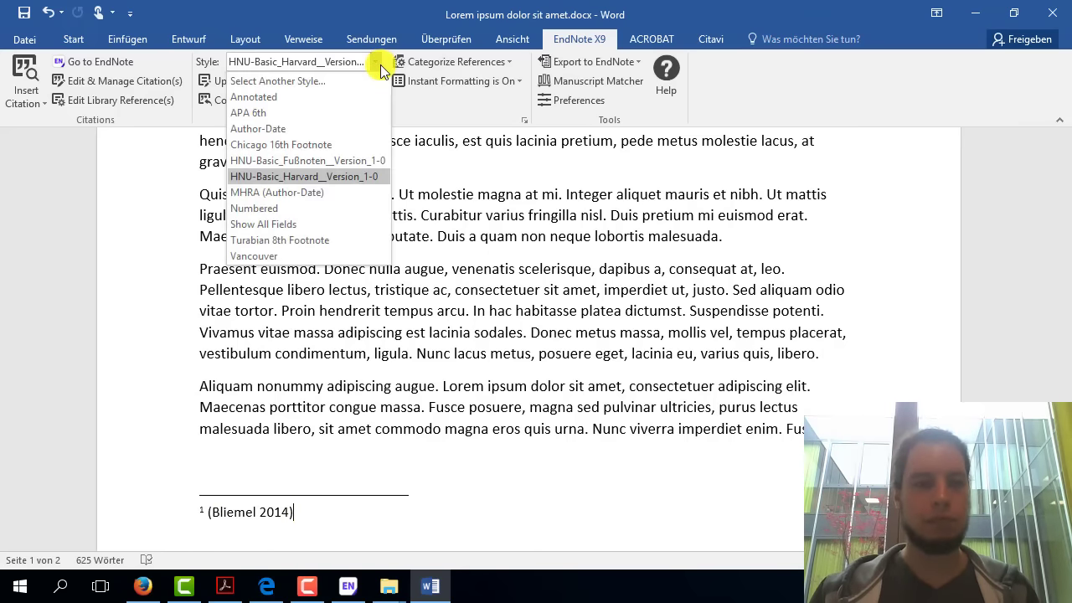
{"action": "left_click", "coordinate": [318, 166]}
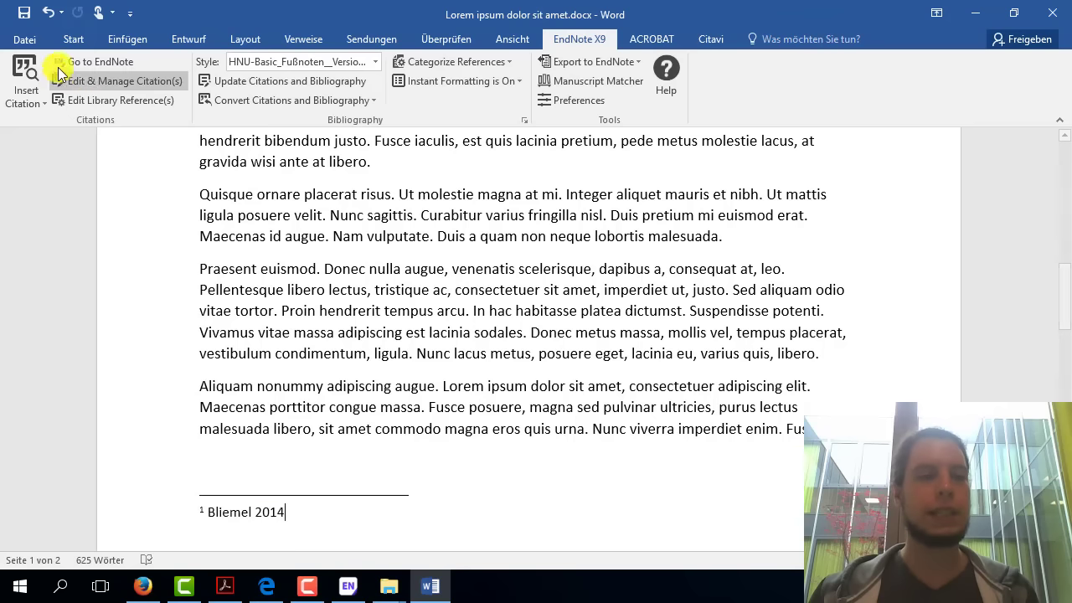
- Give the footnote's Bliemel 2014 citation pages 240-244 and the prefix 'vgl.'
{"action": "left_click", "coordinate": [92, 80]}
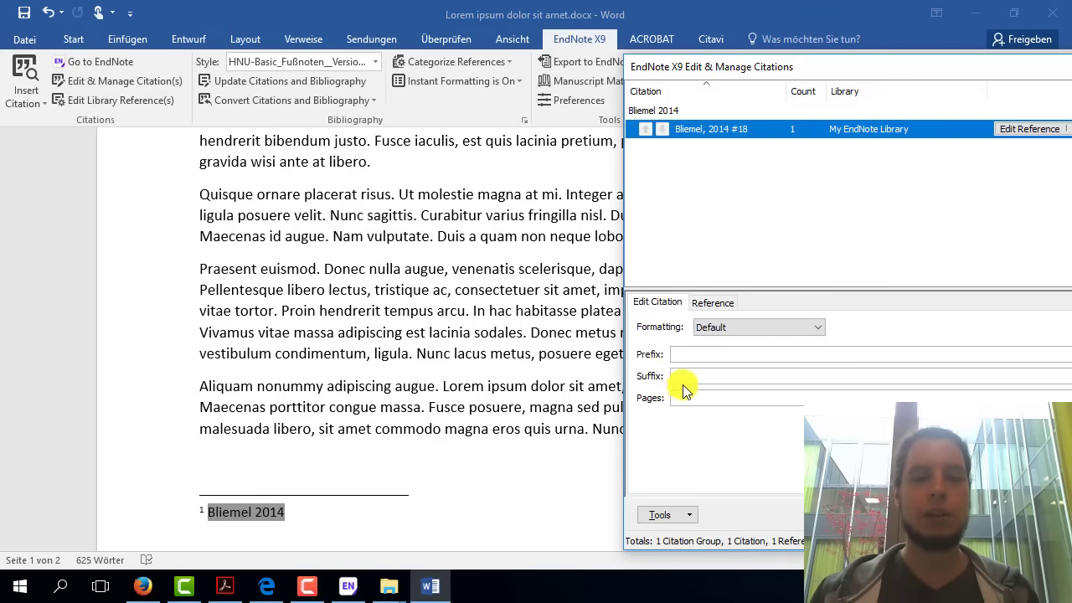
{"action": "left_click", "coordinate": [692, 399]}
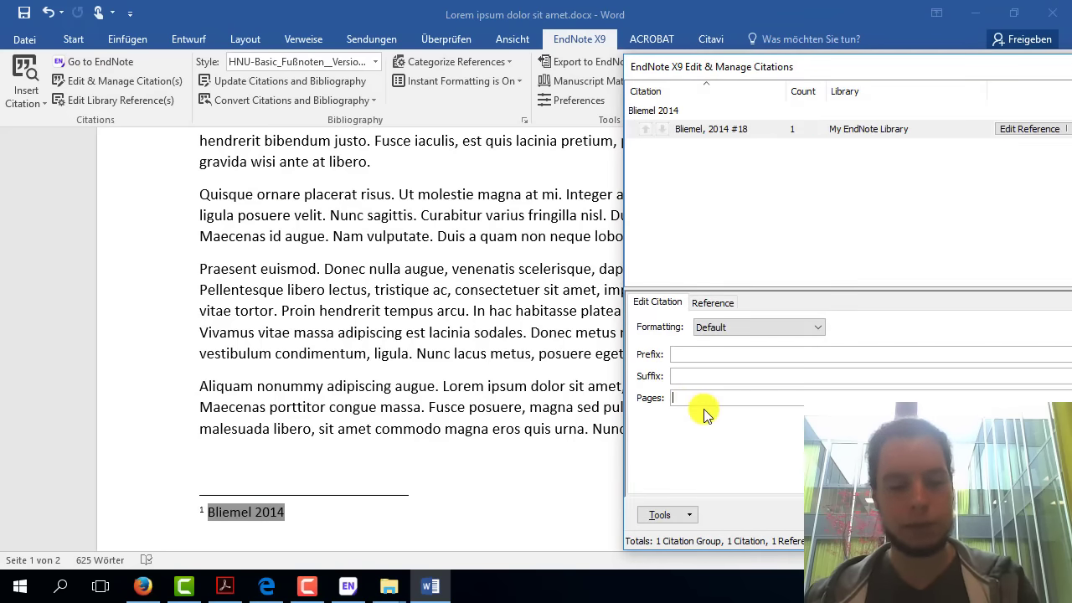
{"action": "type", "text": "240-2"}
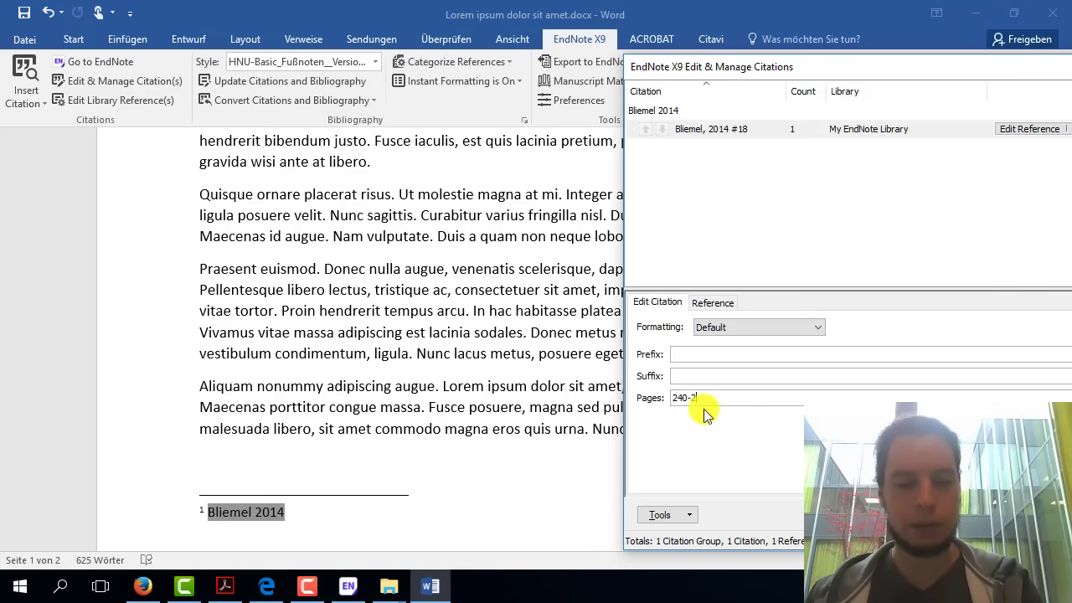
{"action": "type", "text": "44"}
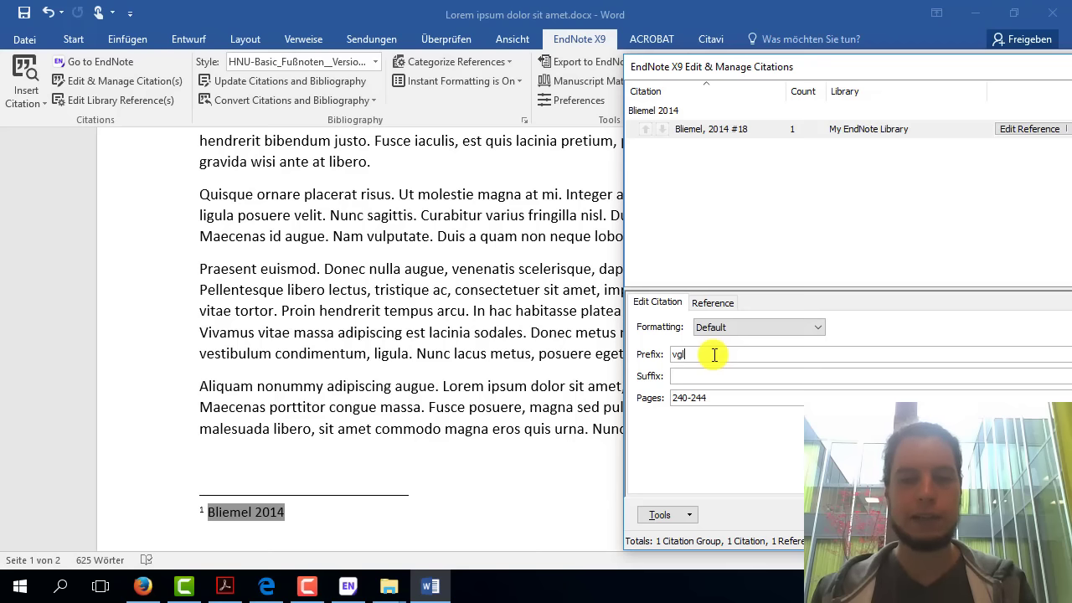
{"action": "key", "text": "Tab"}
{"action": "type", "text": "vgl."}
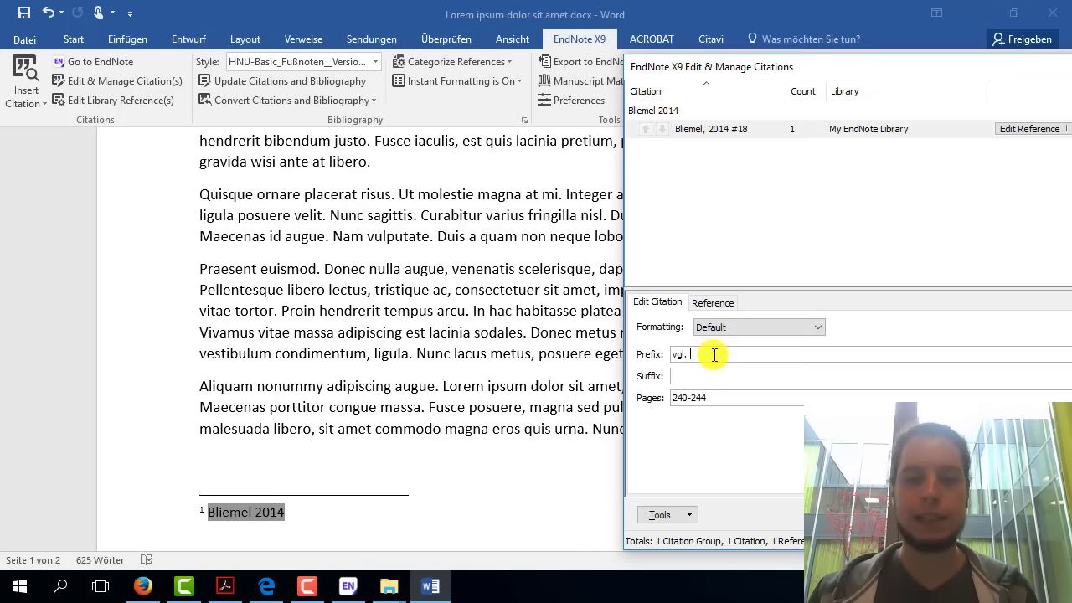
{"action": "key", "text": "Return"}
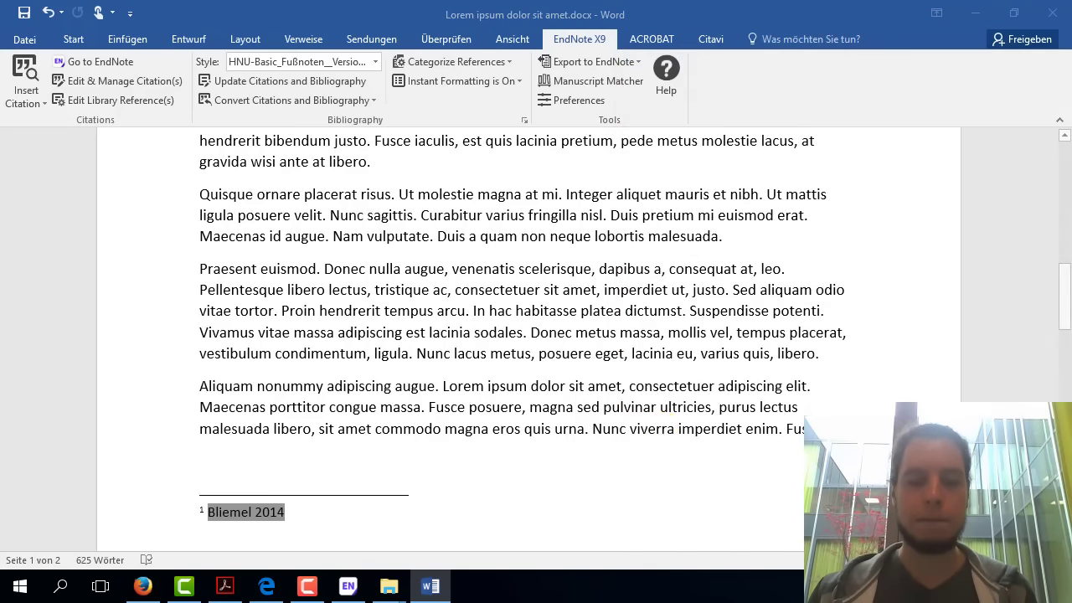
{"action": "left_click", "coordinate": [367, 311]}
{"action": "scroll", "coordinate": [378, 424], "scroll_direction": "down", "scroll_amount": 1}
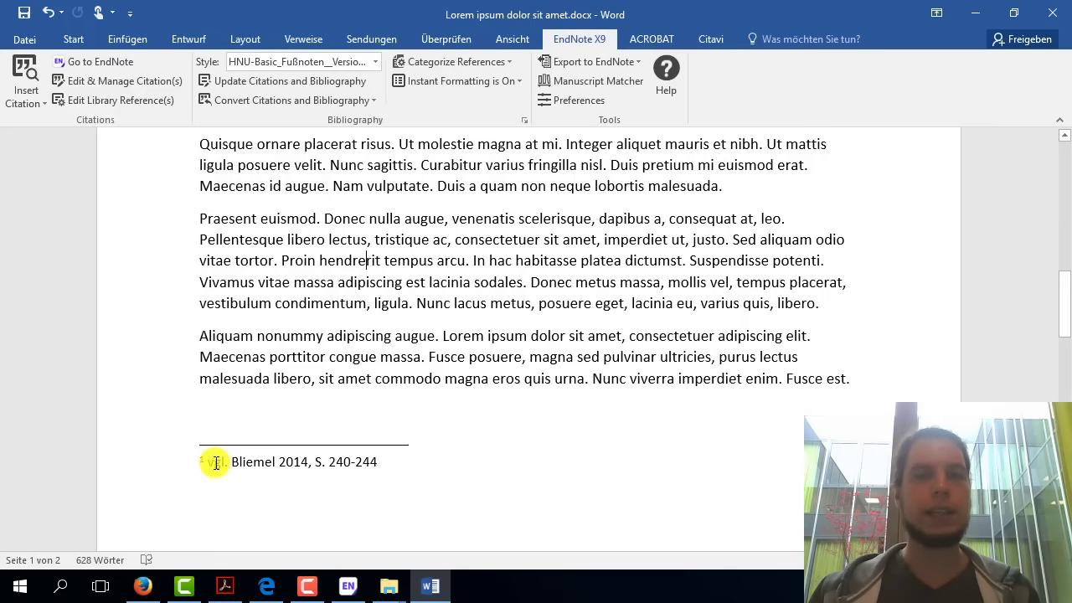
{"action": "left_click", "coordinate": [387, 466]}
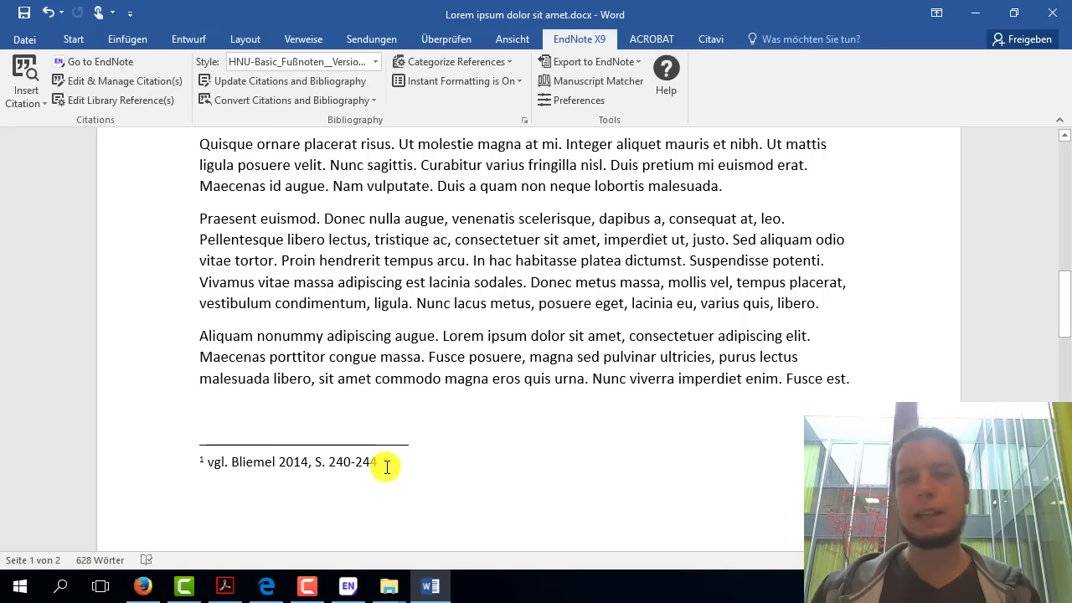
{"action": "left_click_drag", "start_coordinate": [382, 464], "coordinate": [226, 464]}
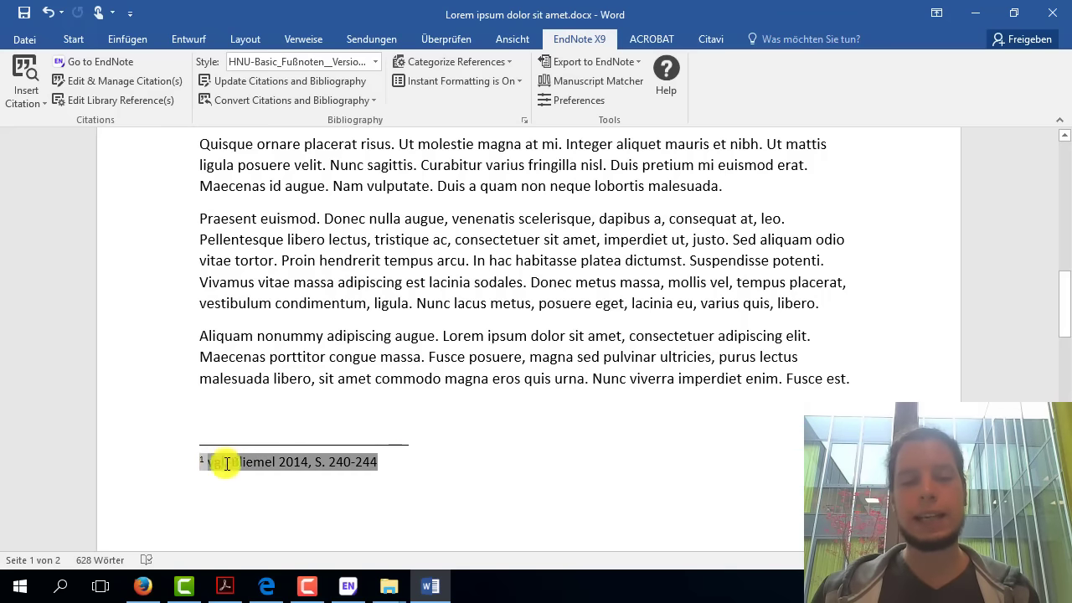
{"action": "left_click", "coordinate": [393, 464]}
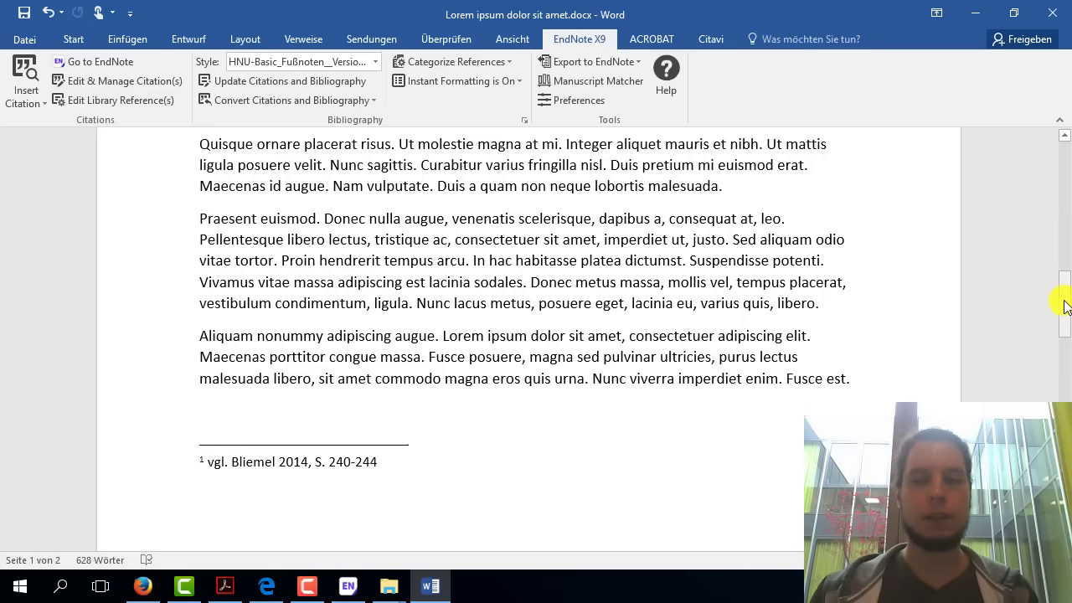
{"action": "mouse_move", "coordinate": [1065, 307]}
{"action": "left_mouse_down"}
{"action": "mouse_move", "coordinate": [1066, 317]}
{"action": "mouse_move", "coordinate": [1065, 306]}
{"action": "left_mouse_up"}
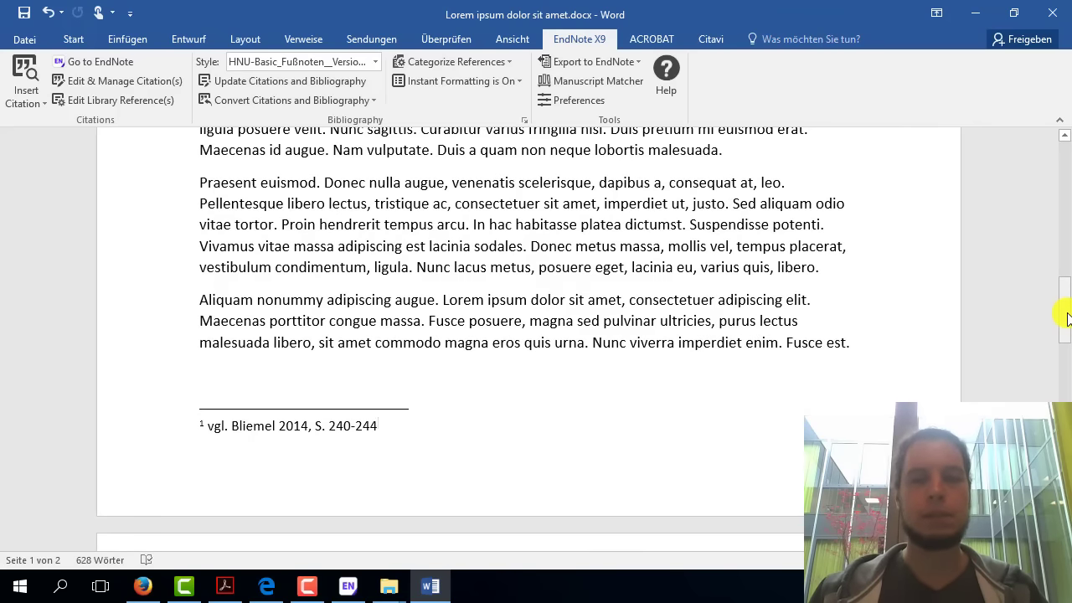
{"action": "left_click_drag", "start_coordinate": [1066, 317], "coordinate": [1066, 164]}
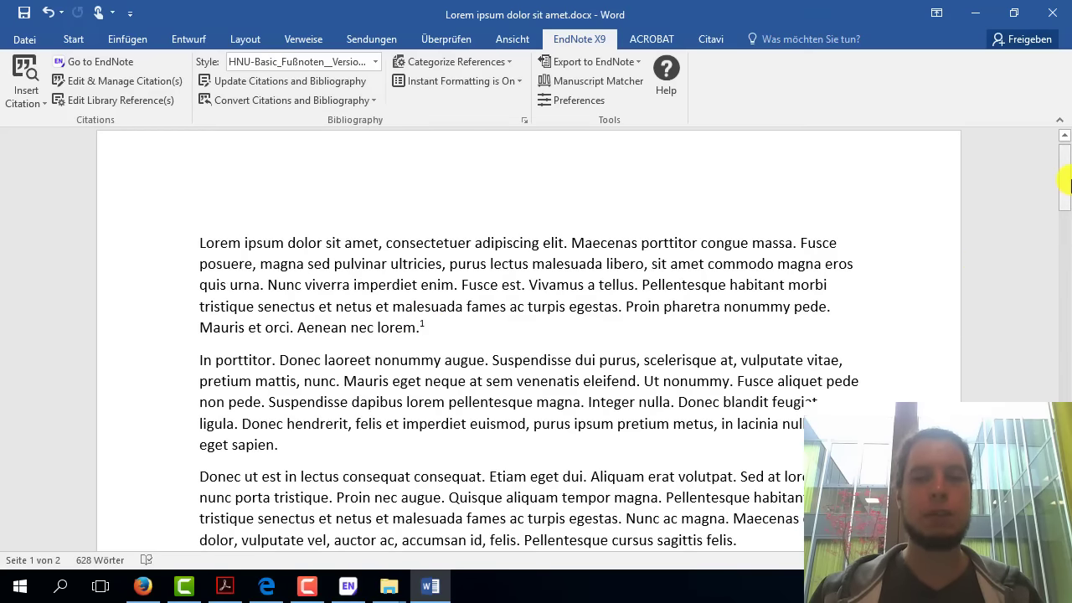
{"action": "left_click_drag", "start_coordinate": [1067, 180], "coordinate": [1067, 330]}
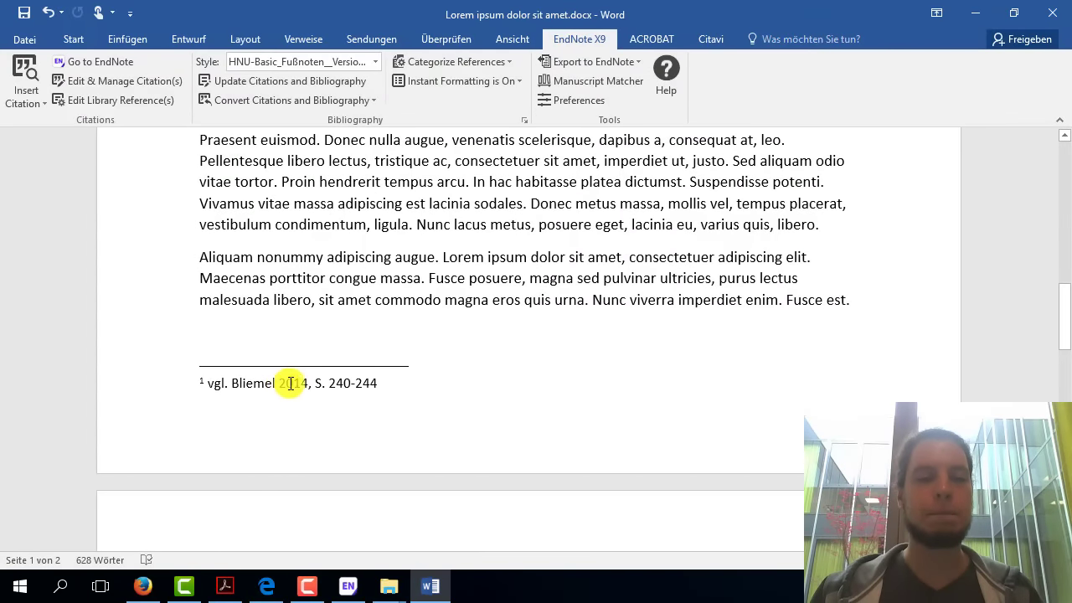
- Search the library for 'gaus' and cite Gaus/Muche 2017 in footnote 1 after Bliemel 2014
{"action": "left_click", "coordinate": [293, 383]}
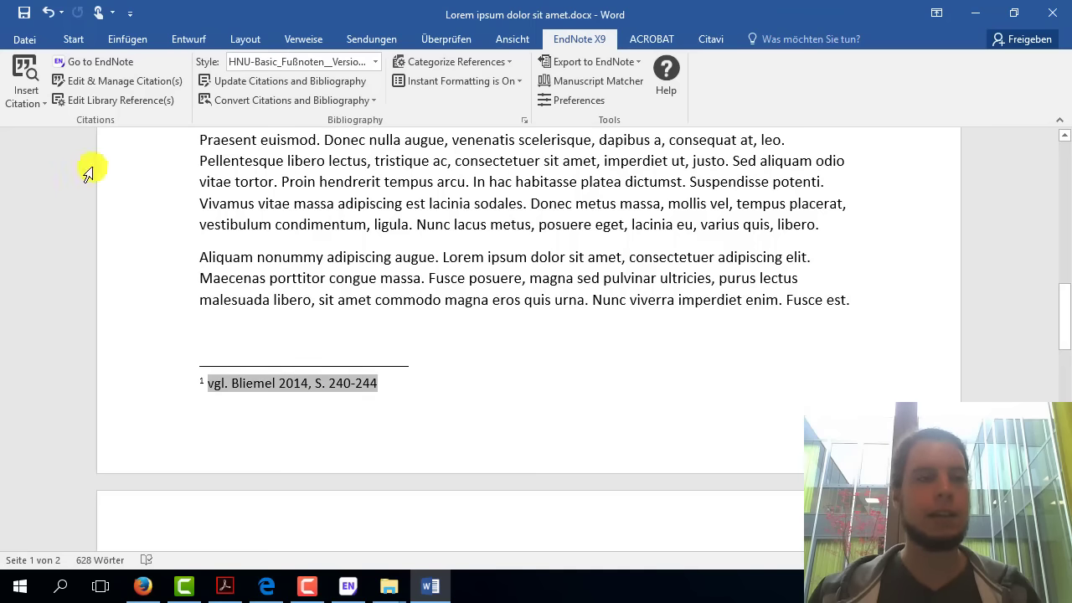
{"action": "left_click", "coordinate": [25, 76]}
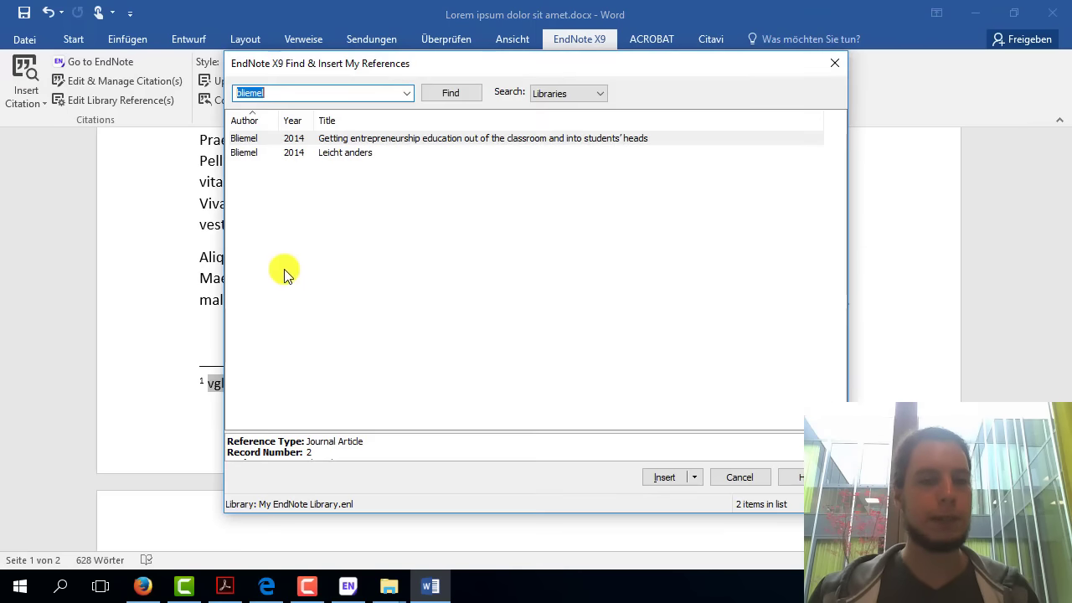
{"action": "type", "text": "gaus"}
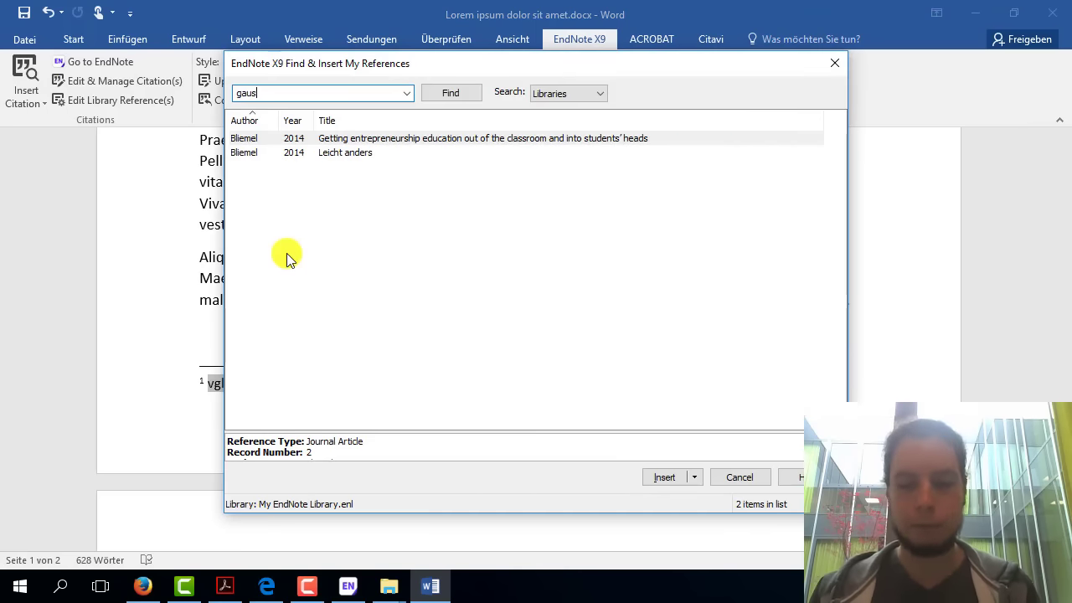
{"action": "key", "text": "Return"}
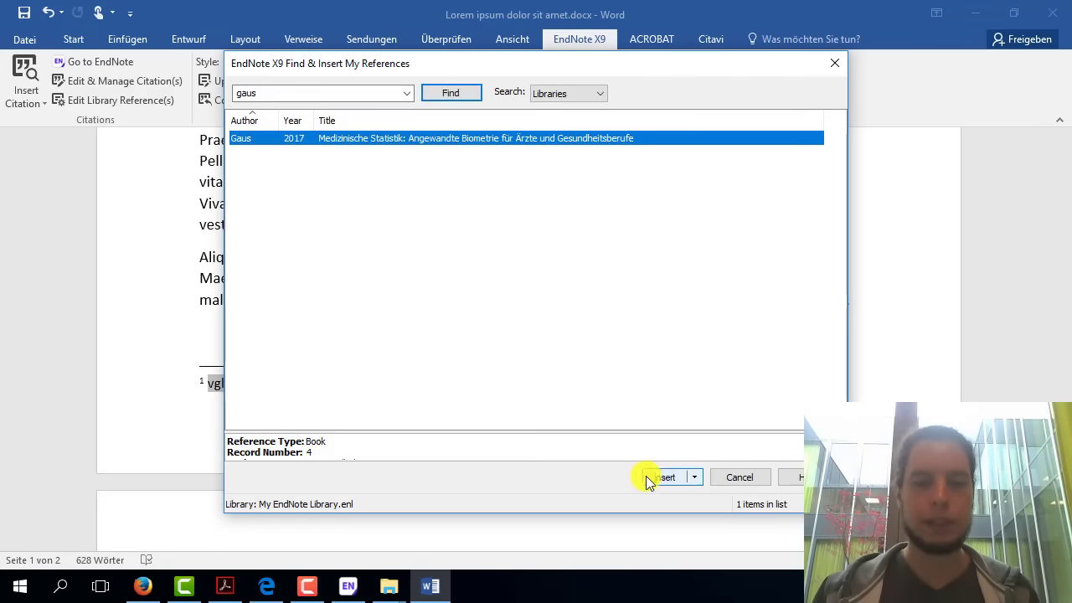
{"action": "left_click", "coordinate": [665, 477]}
{"action": "left_click", "coordinate": [279, 278]}
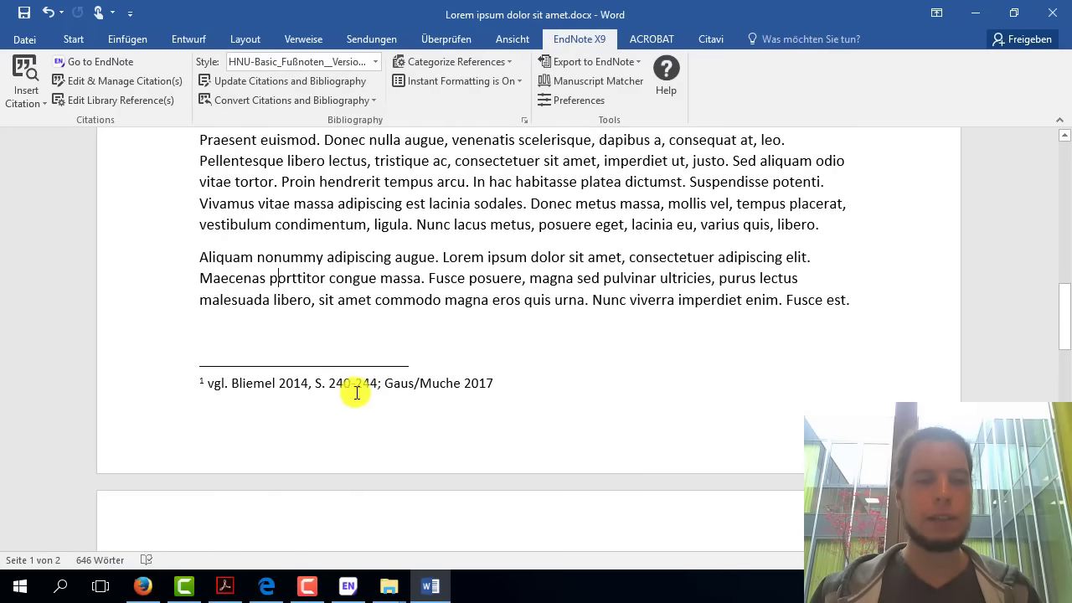
{"action": "left_click", "coordinate": [383, 385]}
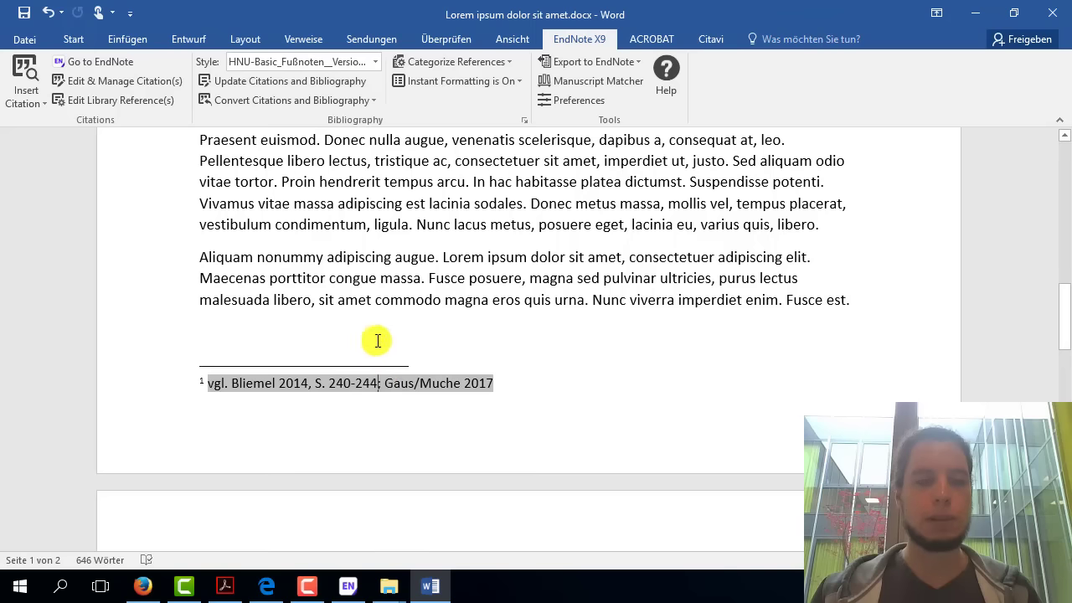
{"action": "left_click", "coordinate": [381, 300]}
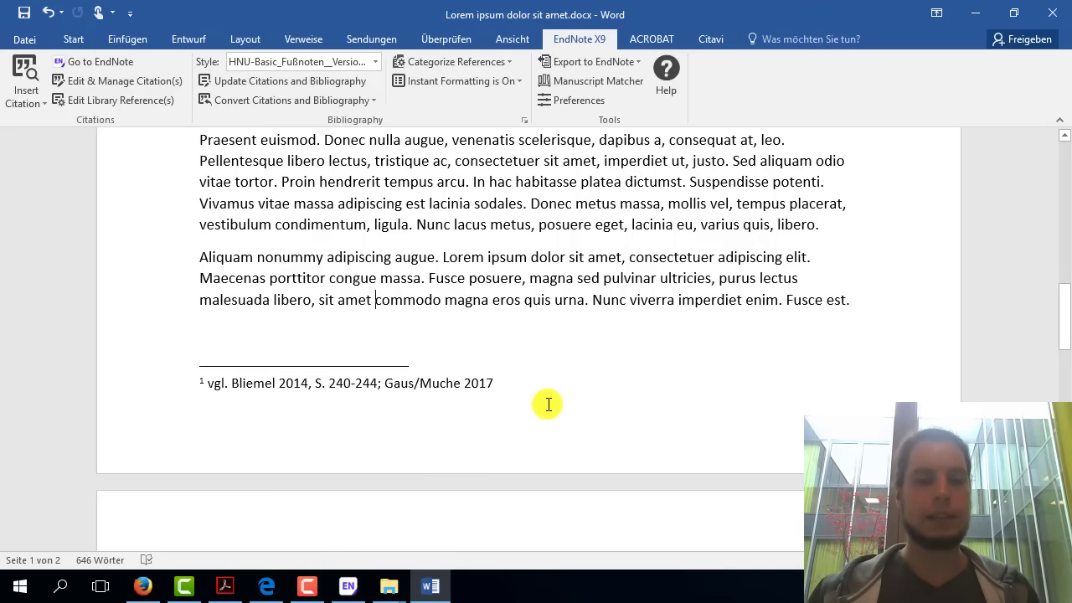
{"action": "scroll", "coordinate": [598, 407], "scroll_direction": "up", "scroll_amount": 3}
{"action": "scroll", "coordinate": [586, 407], "scroll_direction": "up", "scroll_amount": 6}
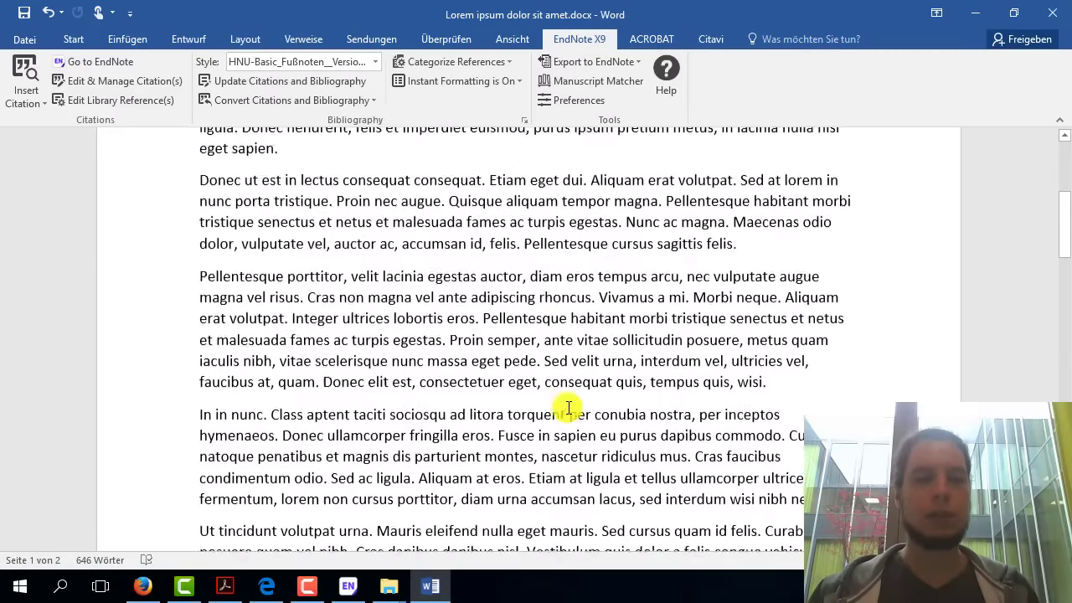
{"action": "scroll", "coordinate": [502, 393], "scroll_direction": "up", "scroll_amount": 3}
{"action": "scroll", "coordinate": [455, 343], "scroll_direction": "up", "scroll_amount": 2}
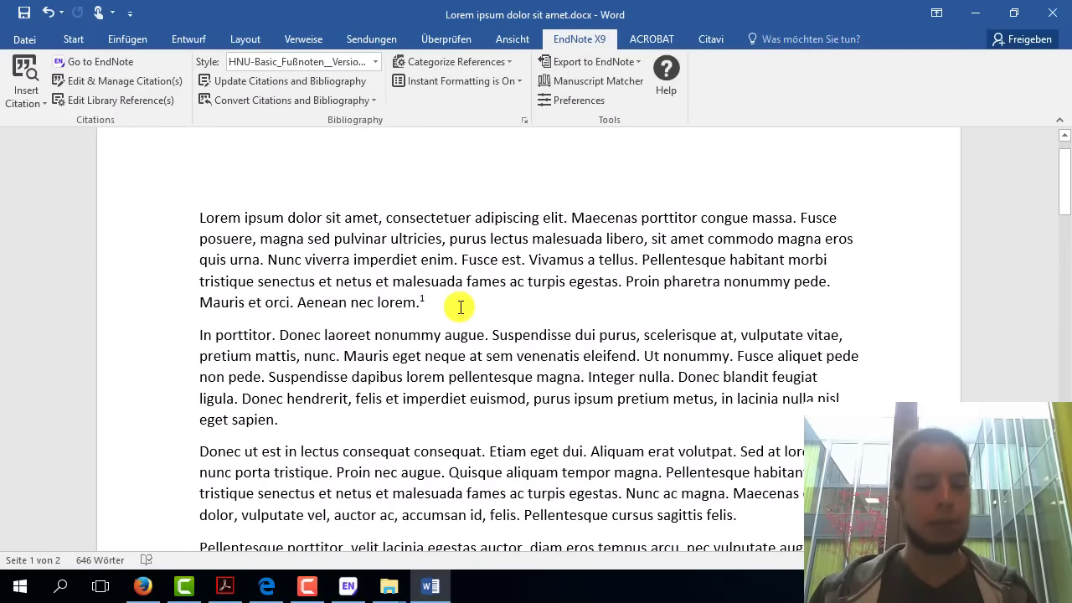
- Insert a new footnote right after footnote mark 1 following 'lorem.'
{"action": "left_click", "coordinate": [460, 307]}
{"action": "left_click", "coordinate": [303, 39]}
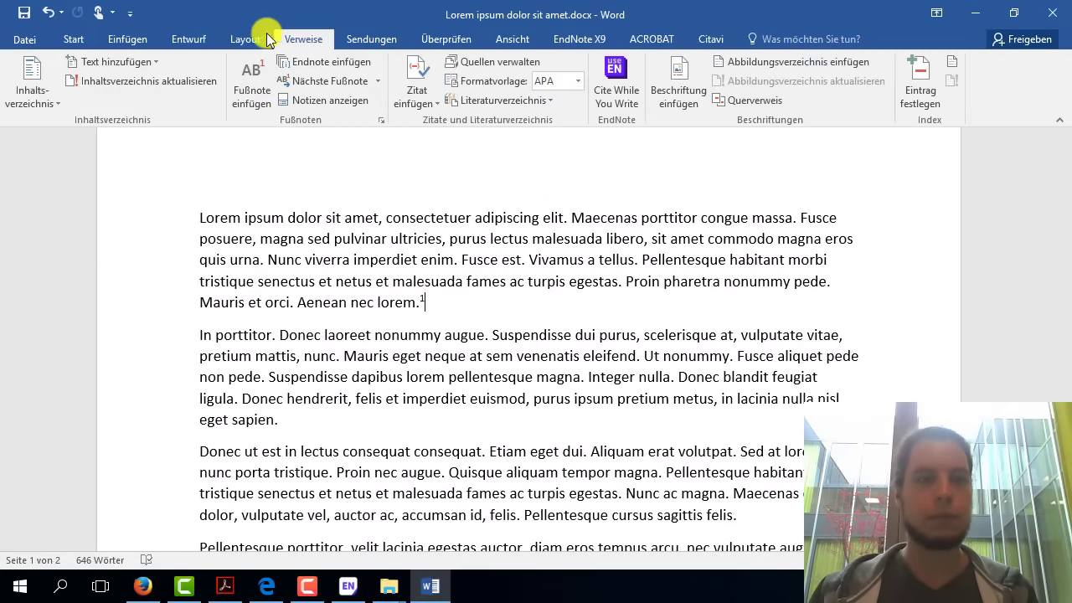
{"action": "left_click", "coordinate": [254, 92]}
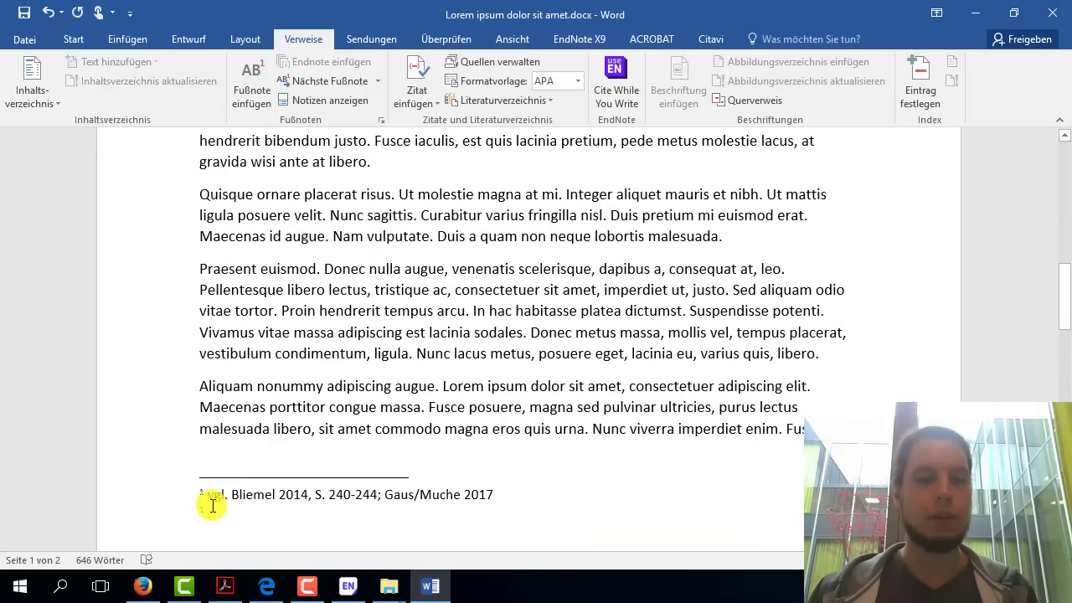
- Cite Gaus/Muche 2017 in the new footnote via EndNote's Insert Citation, then return to the footnote marks
{"action": "left_click", "coordinate": [62, 38]}
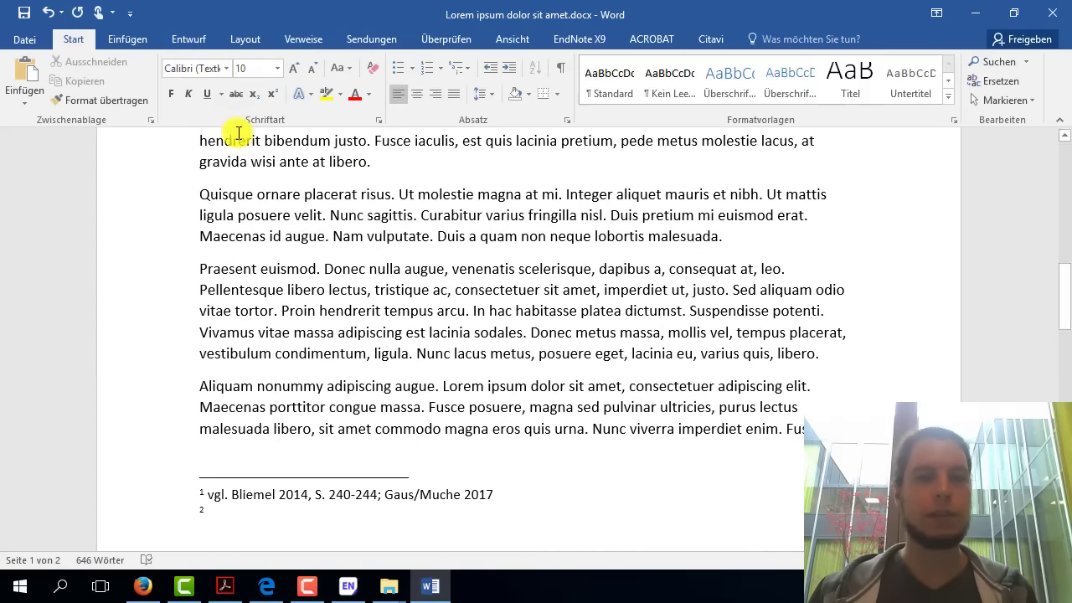
{"action": "left_click", "coordinate": [591, 42]}
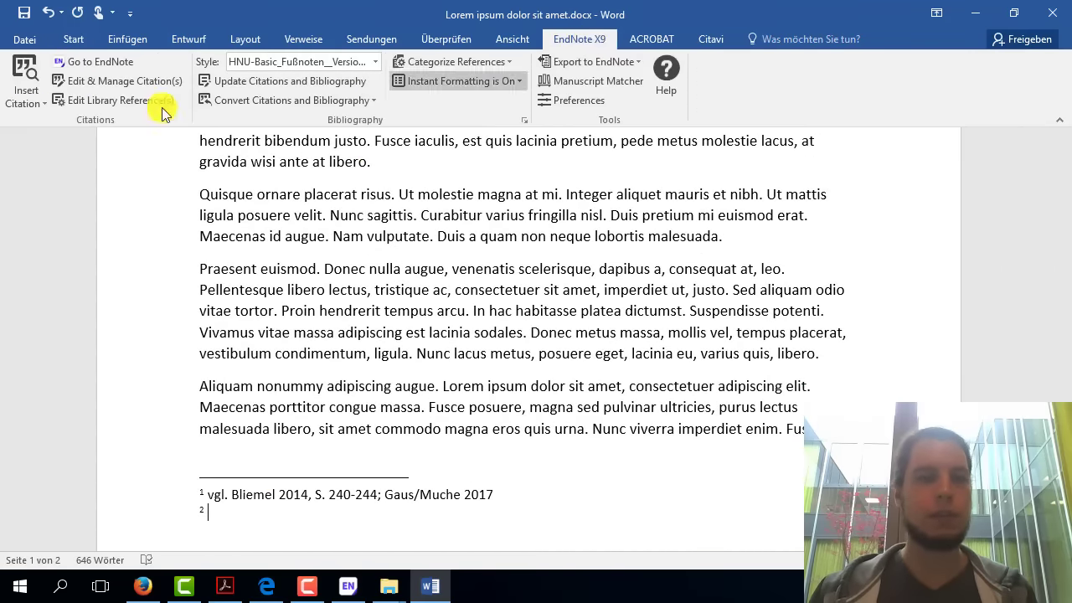
{"action": "left_click", "coordinate": [25, 84]}
{"action": "left_click", "coordinate": [296, 139]}
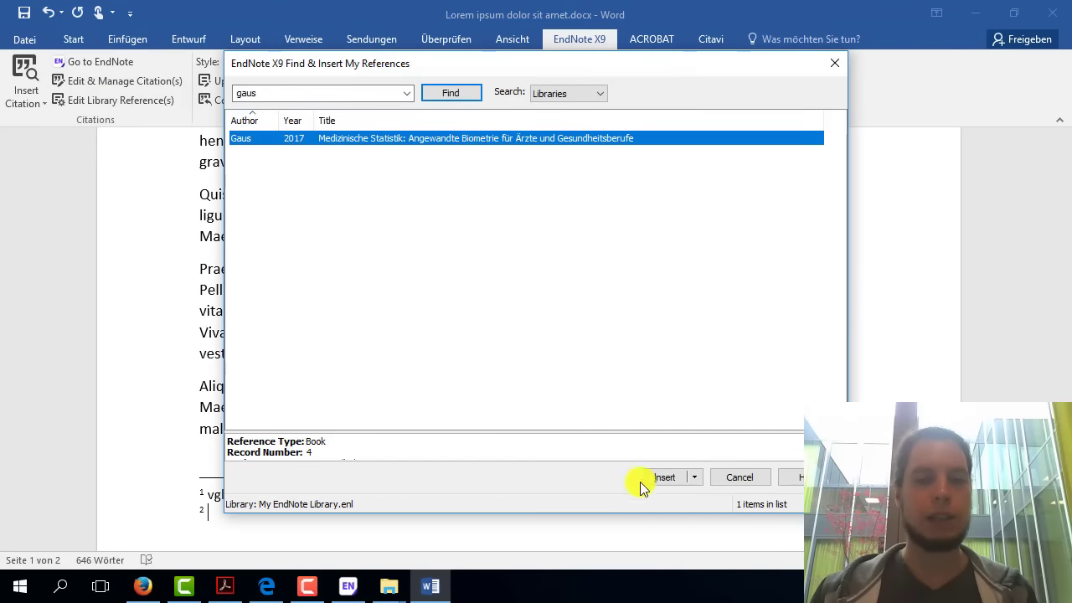
{"action": "left_click", "coordinate": [664, 478]}
{"action": "left_click", "coordinate": [507, 550]}
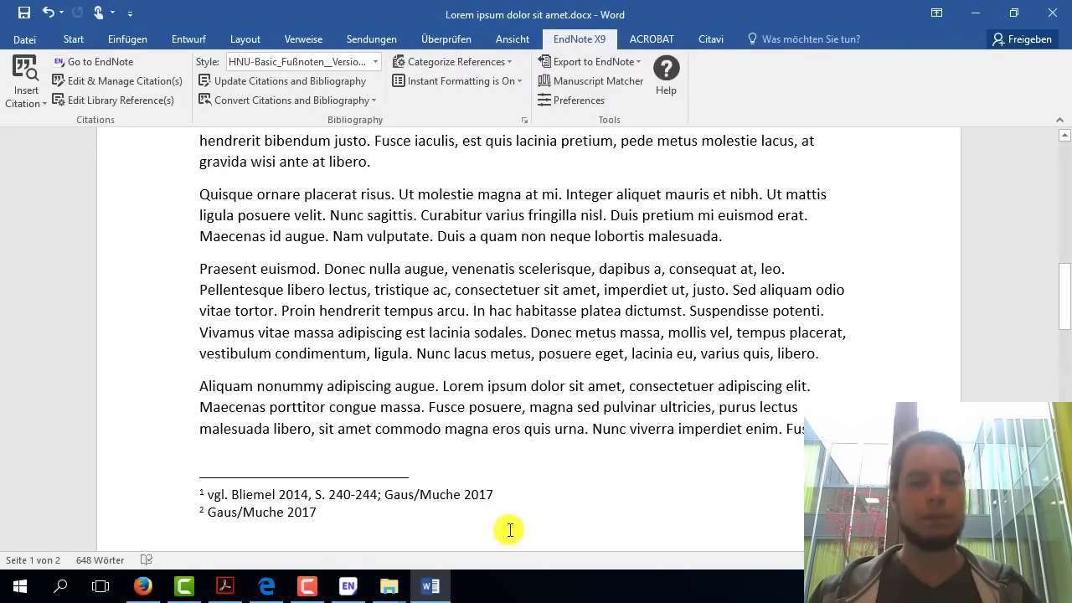
{"action": "left_click", "coordinate": [244, 496]}
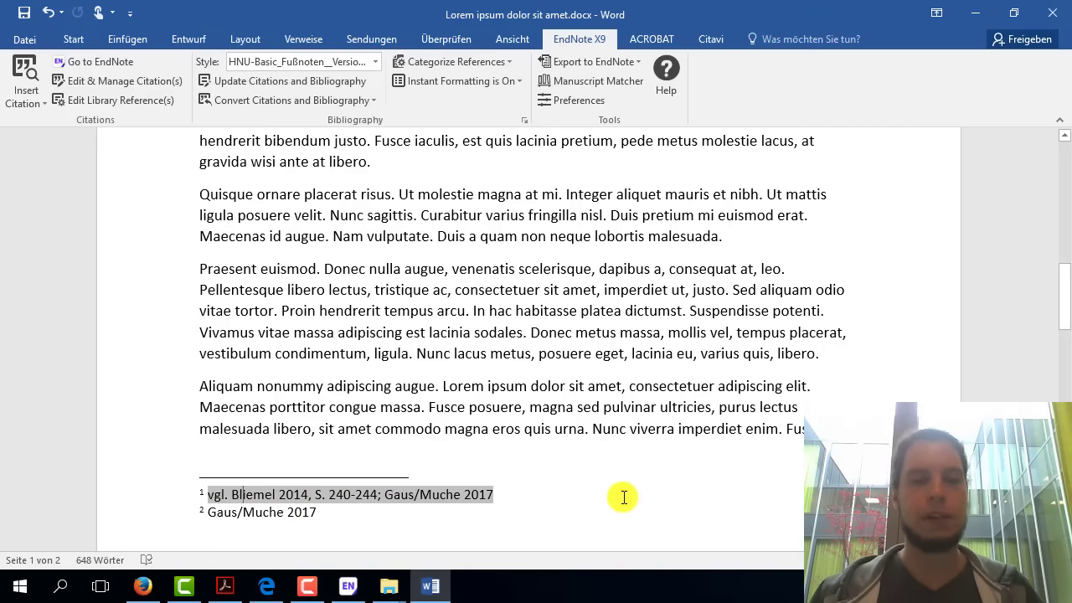
{"action": "key", "text": "shift+F5"}
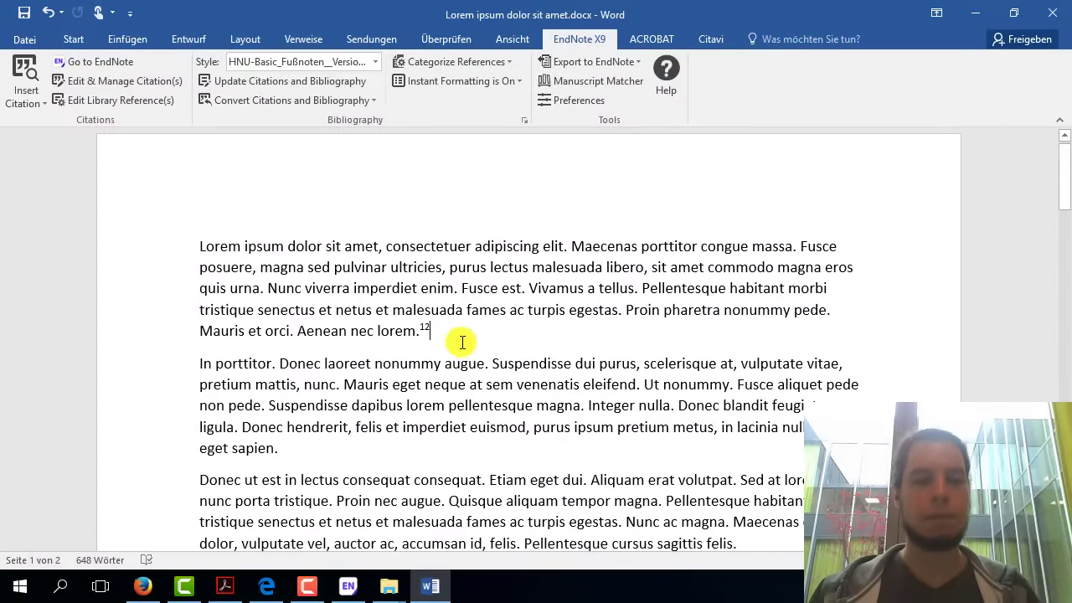
- Make the comma between footnote marks 1 and 2 after 'lorem.' superscript
{"action": "scroll", "coordinate": [491, 323], "scroll_direction": "up", "scroll_amount": 3, "text": "ctrl"}
{"action": "scroll", "coordinate": [455, 335], "scroll_direction": "up", "scroll_amount": 5, "text": "ctrl"}
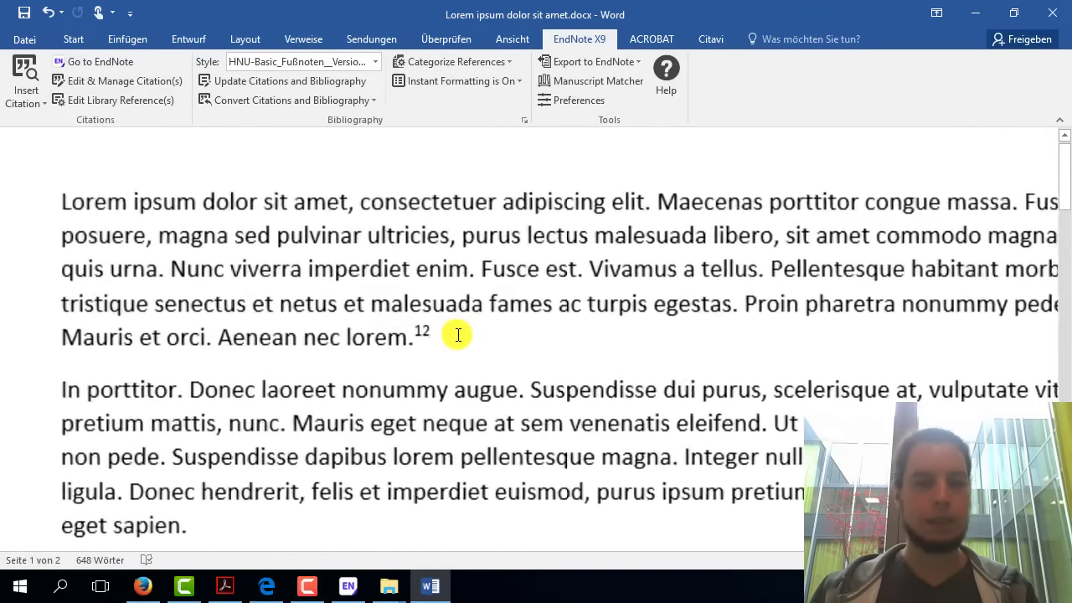
{"action": "scroll", "coordinate": [455, 335], "scroll_direction": "up", "scroll_amount": 2, "text": "ctrl"}
{"action": "scroll", "coordinate": [453, 338], "scroll_direction": "up", "scroll_amount": 4, "text": "ctrl"}
{"action": "left_click", "coordinate": [417, 338]}
{"action": "type", "text": ","}
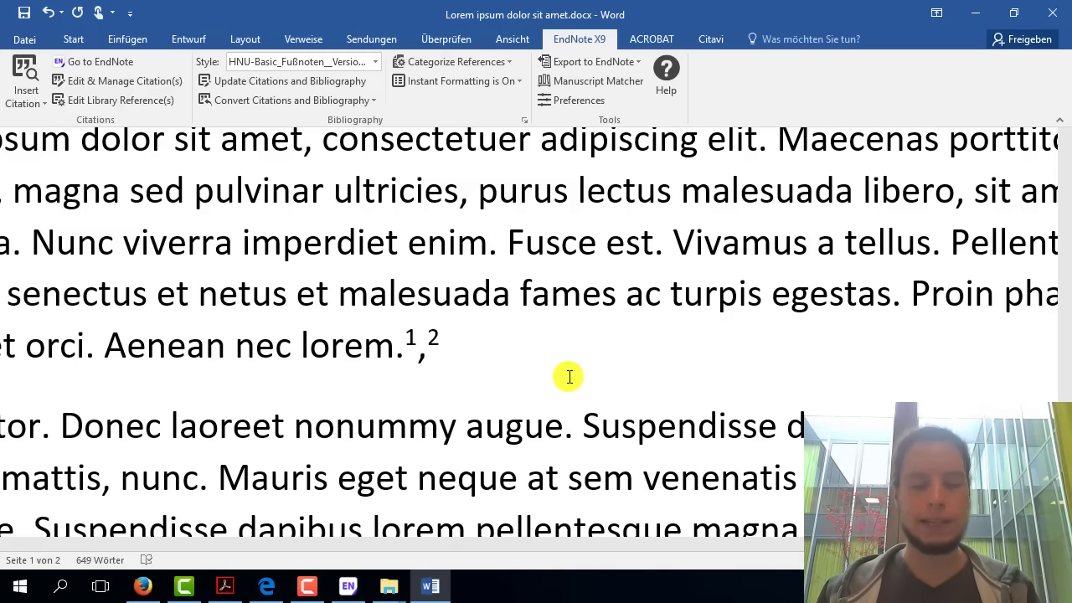
{"action": "key", "text": "shift+Right"}
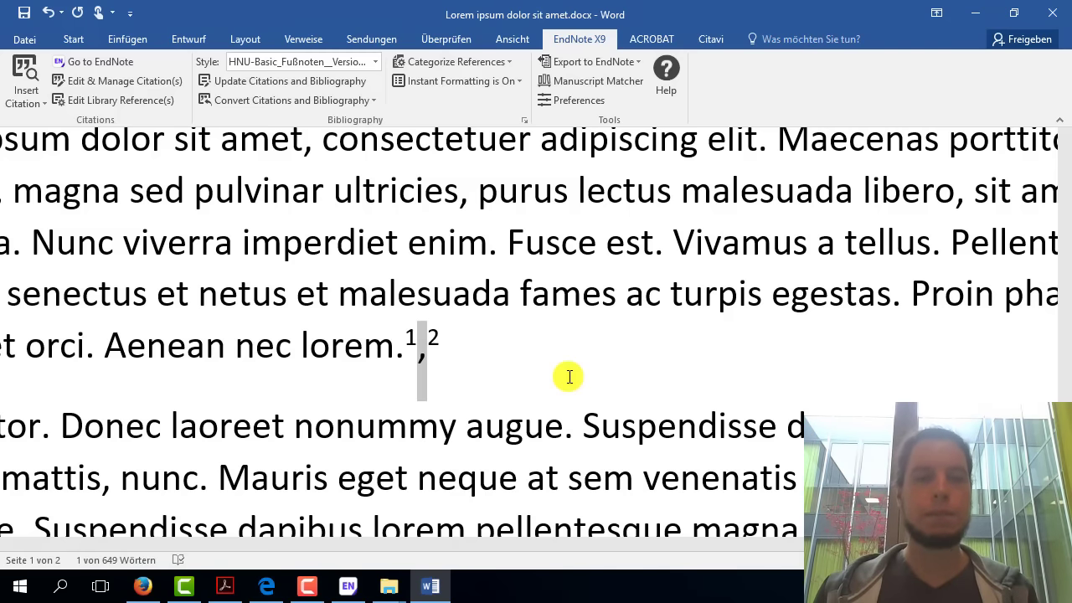
{"action": "left_click", "coordinate": [79, 40]}
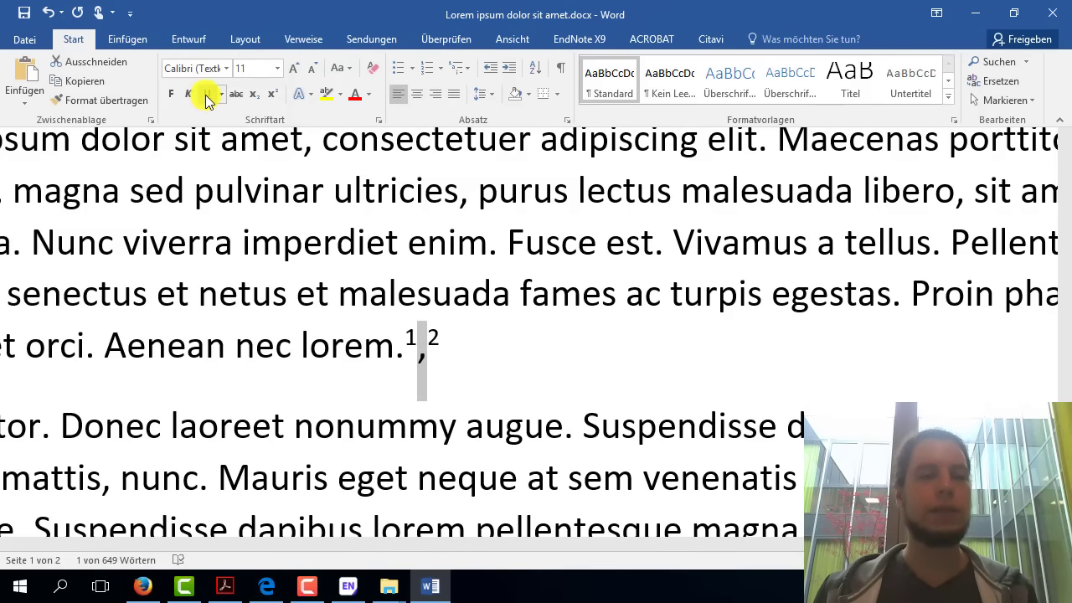
{"action": "left_click", "coordinate": [274, 98]}
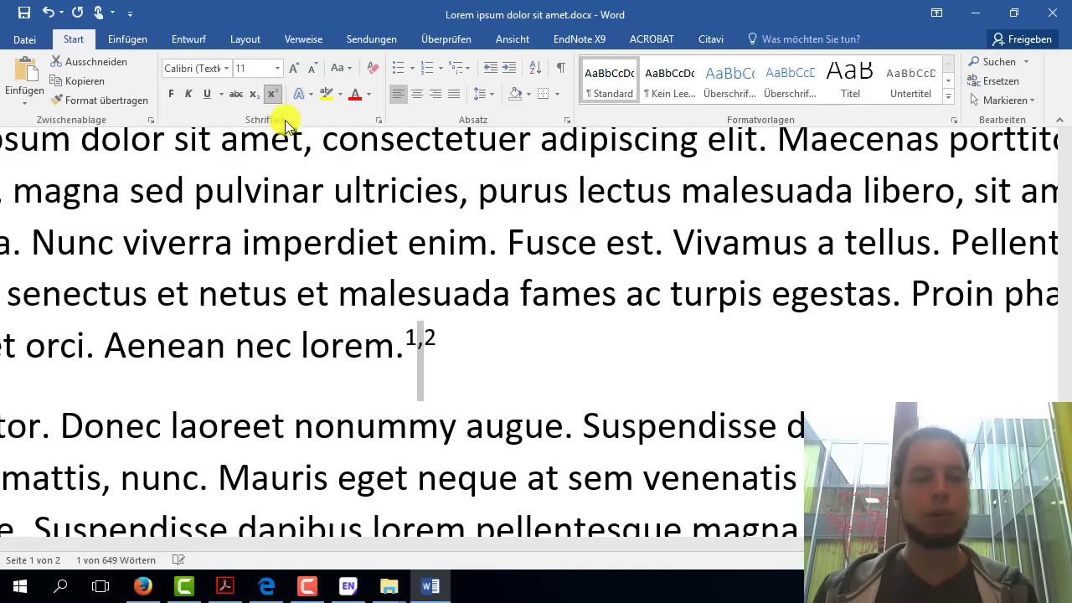
- Deselect the comma and place the caret inside the 1,2 footnote references
{"action": "left_click", "coordinate": [518, 346]}
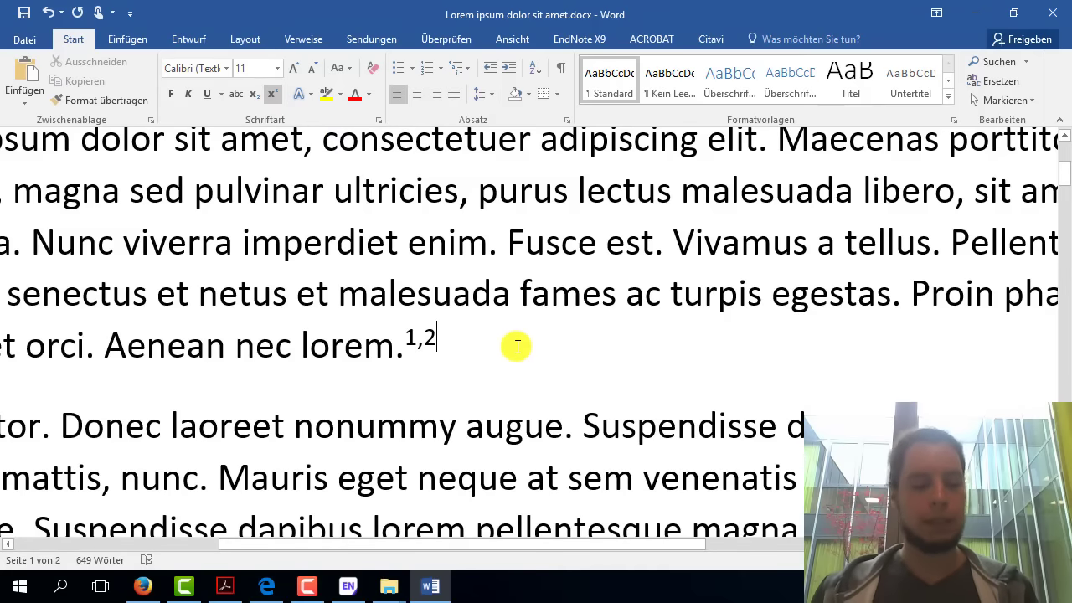
{"action": "scroll", "coordinate": [518, 346], "scroll_direction": "down", "scroll_amount": 1, "text": "ctrl"}
{"action": "scroll", "coordinate": [502, 335], "scroll_direction": "down", "scroll_amount": 5, "text": "ctrl"}
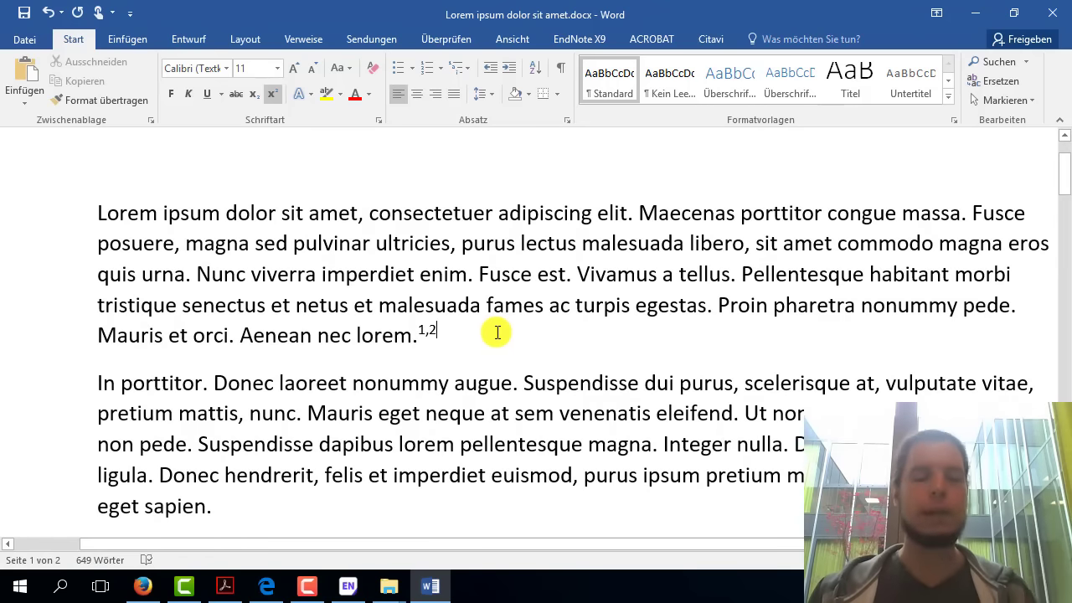
{"action": "left_click_drag", "start_coordinate": [498, 333], "coordinate": [437, 335]}
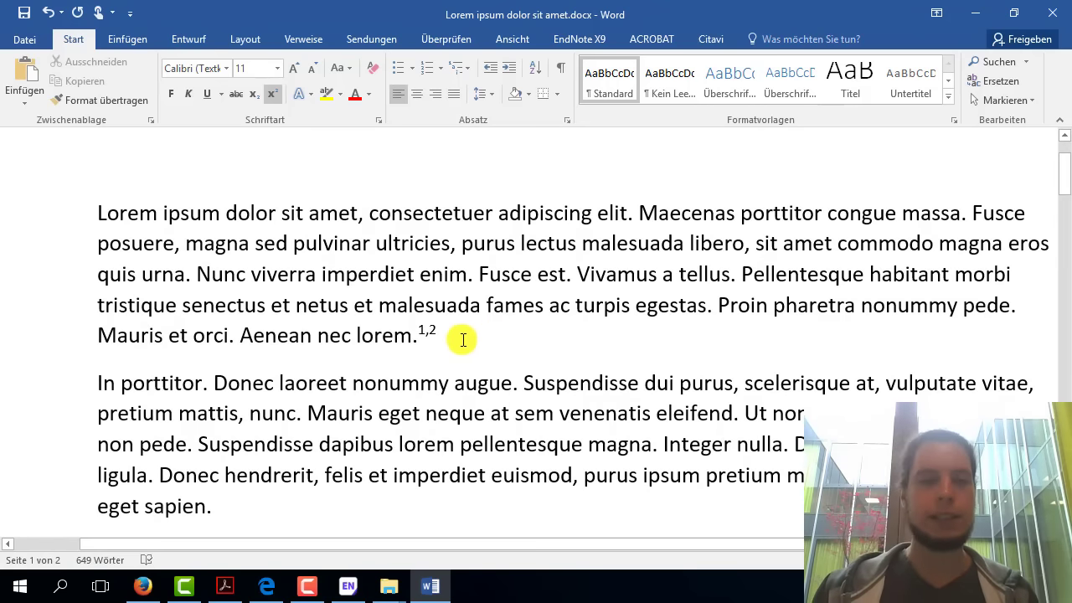
{"action": "left_click", "coordinate": [429, 332]}
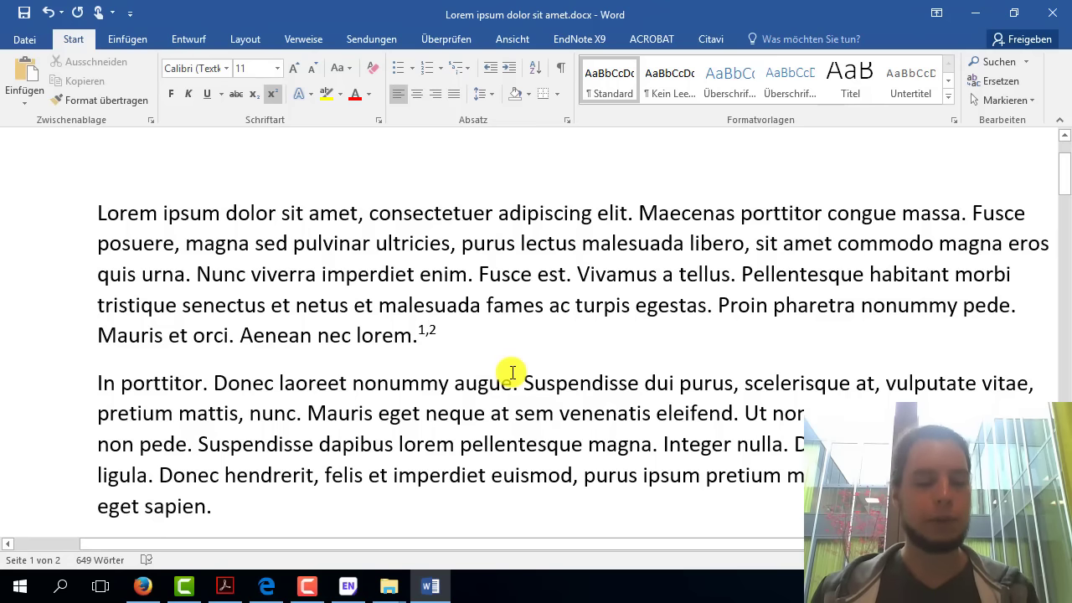
- Insert a new footnote after footnote 1 reading 'Mein Text.'
{"action": "left_click_drag", "start_coordinate": [465, 339], "coordinate": [432, 332]}
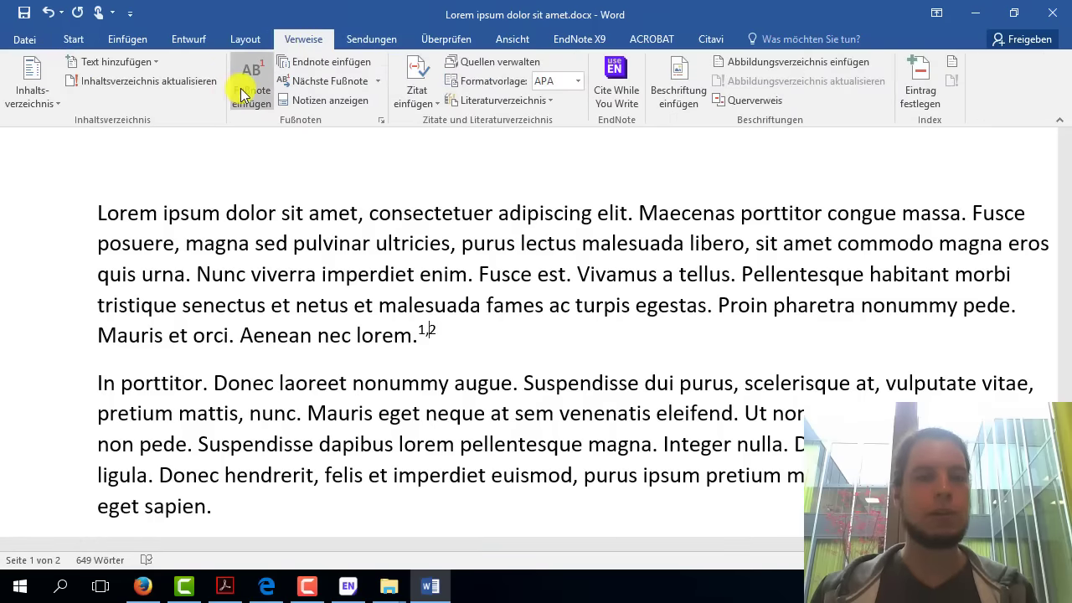
{"action": "left_click", "coordinate": [244, 86]}
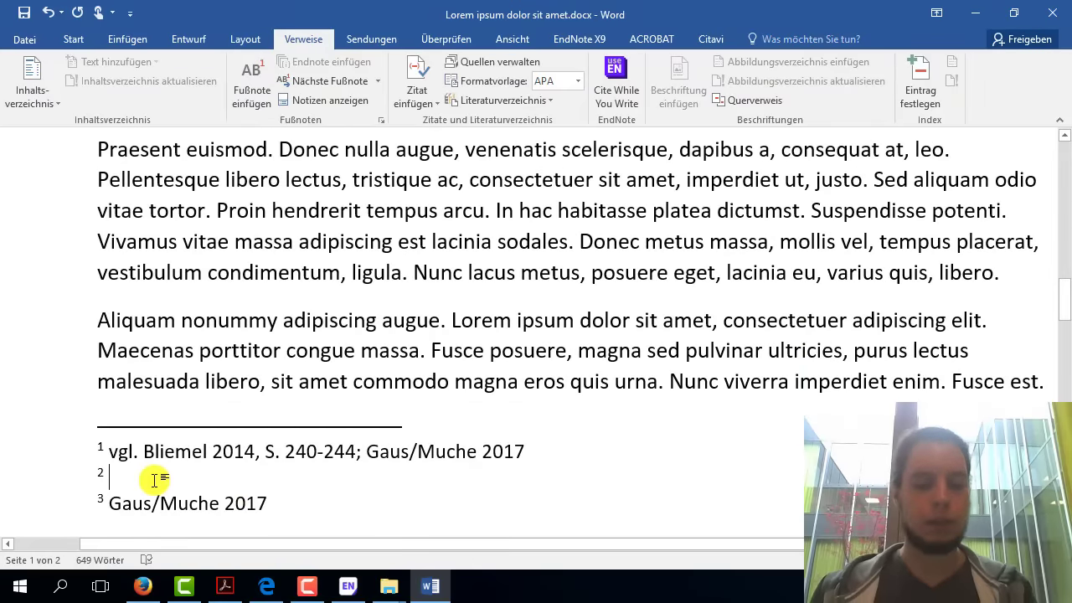
{"action": "type", "text": "Mein Text."}
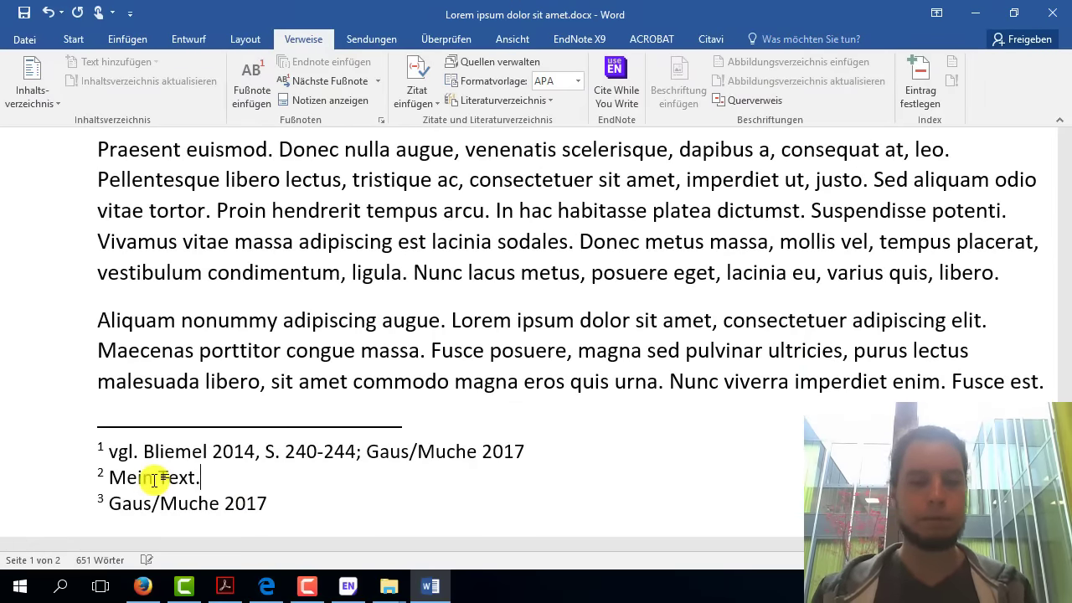
- Check the body text now shows markers 1,2,3, then place the caret after the sapien paragraph
{"action": "scroll", "coordinate": [154, 480], "scroll_direction": "up", "scroll_amount": 5}
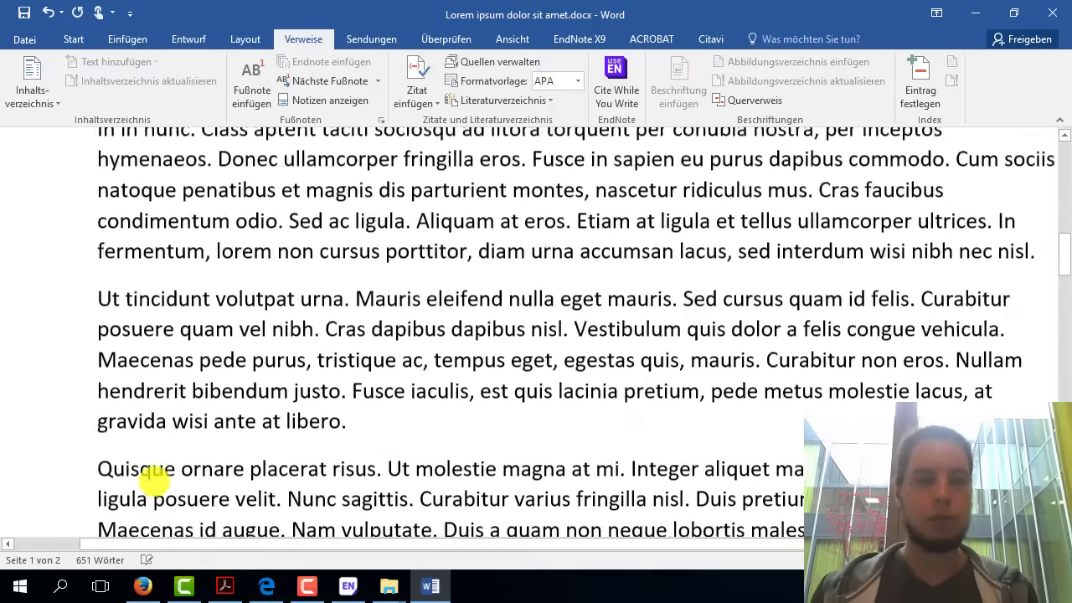
{"action": "scroll", "coordinate": [154, 480], "scroll_direction": "up", "scroll_amount": 5}
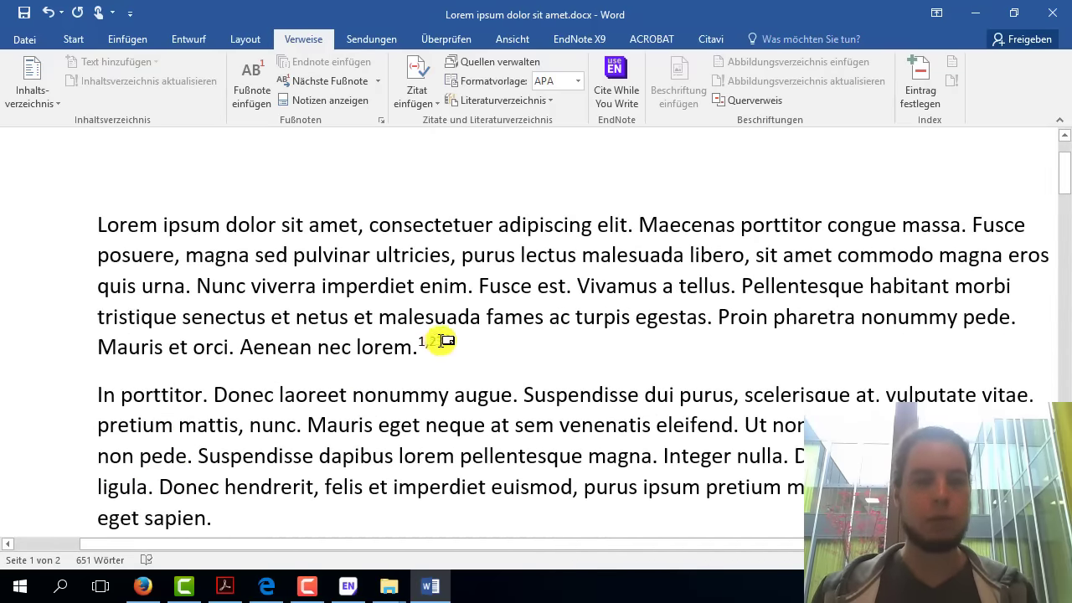
{"action": "left_click", "coordinate": [483, 428]}
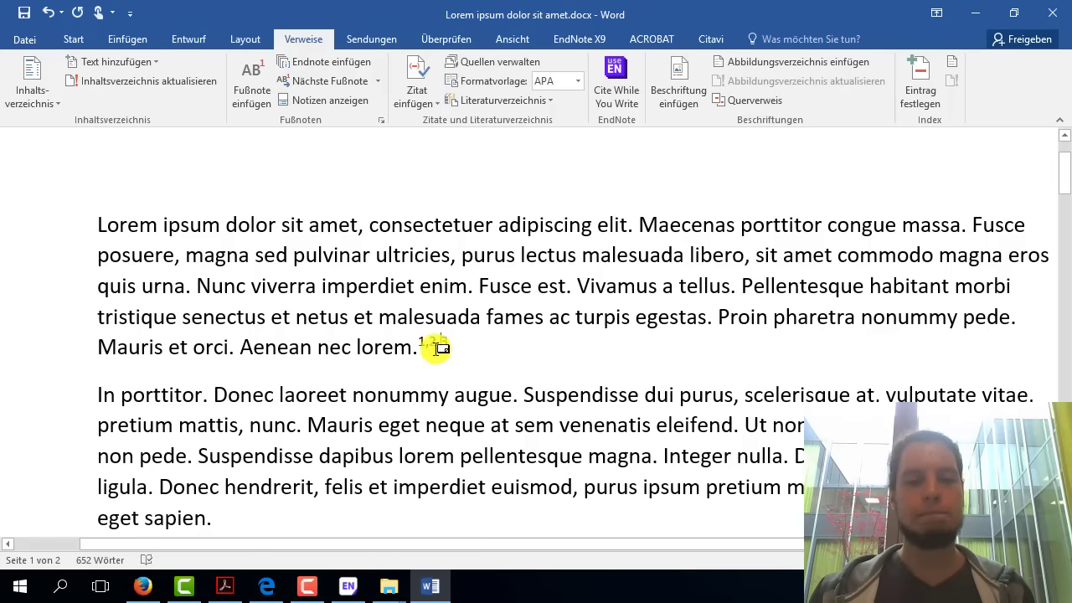
{"action": "left_click", "coordinate": [442, 344]}
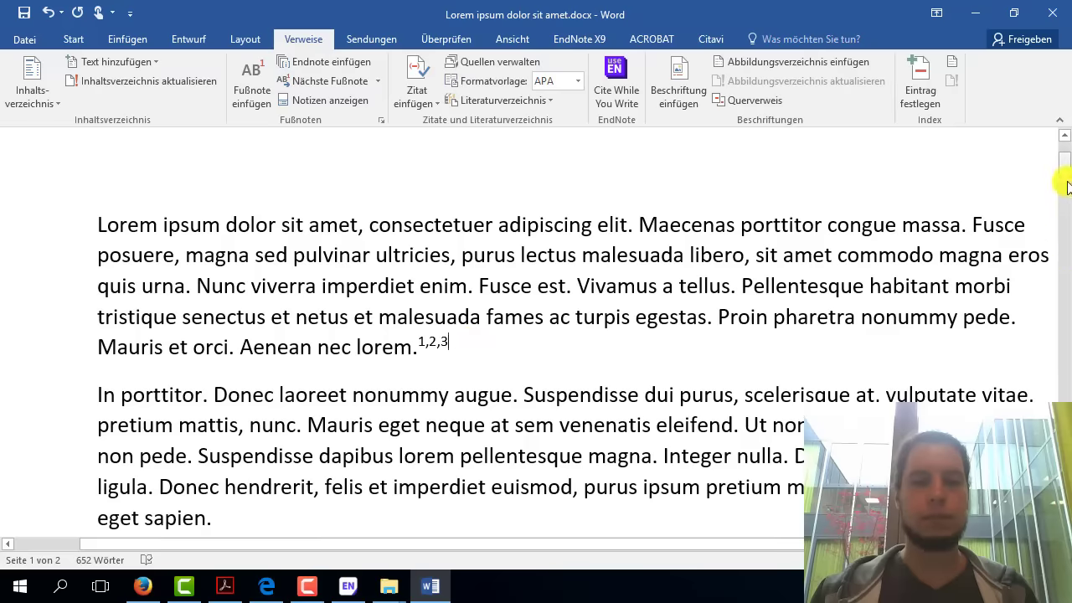
{"action": "mouse_move", "coordinate": [1066, 186]}
{"action": "left_mouse_down"}
{"action": "mouse_move", "coordinate": [1065, 325]}
{"action": "mouse_move", "coordinate": [1064, 151]}
{"action": "left_mouse_up"}
{"action": "scroll", "coordinate": [629, 268], "scroll_direction": "down", "scroll_amount": 2, "text": "ctrl"}
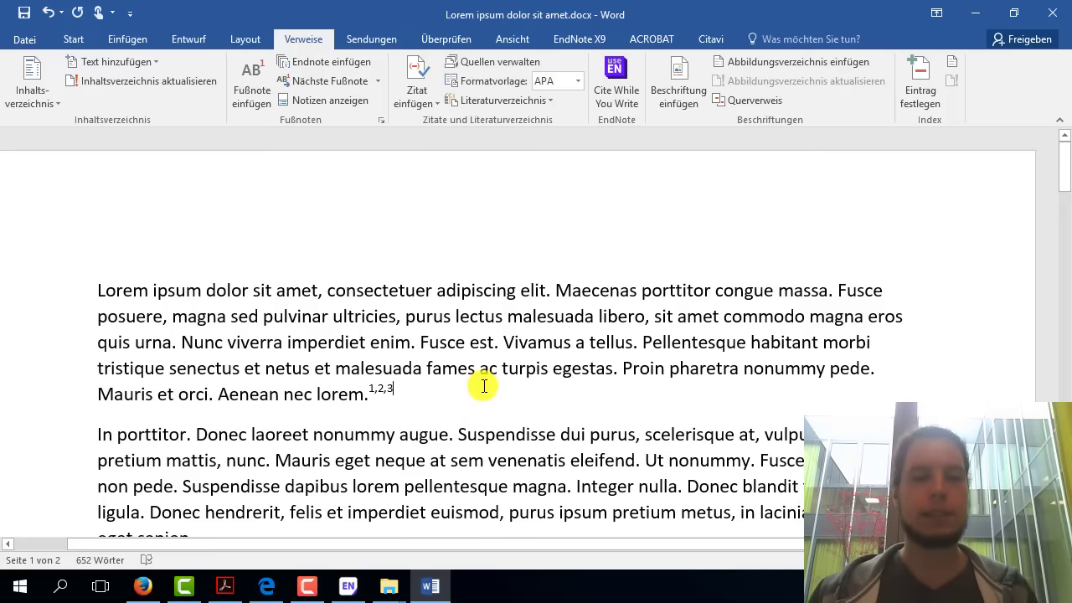
{"action": "mouse_move", "coordinate": [1068, 178]}
{"action": "left_mouse_down"}
{"action": "mouse_move", "coordinate": [1064, 391]}
{"action": "mouse_move", "coordinate": [1064, 197]}
{"action": "left_mouse_up"}
{"action": "left_click", "coordinate": [240, 283]}
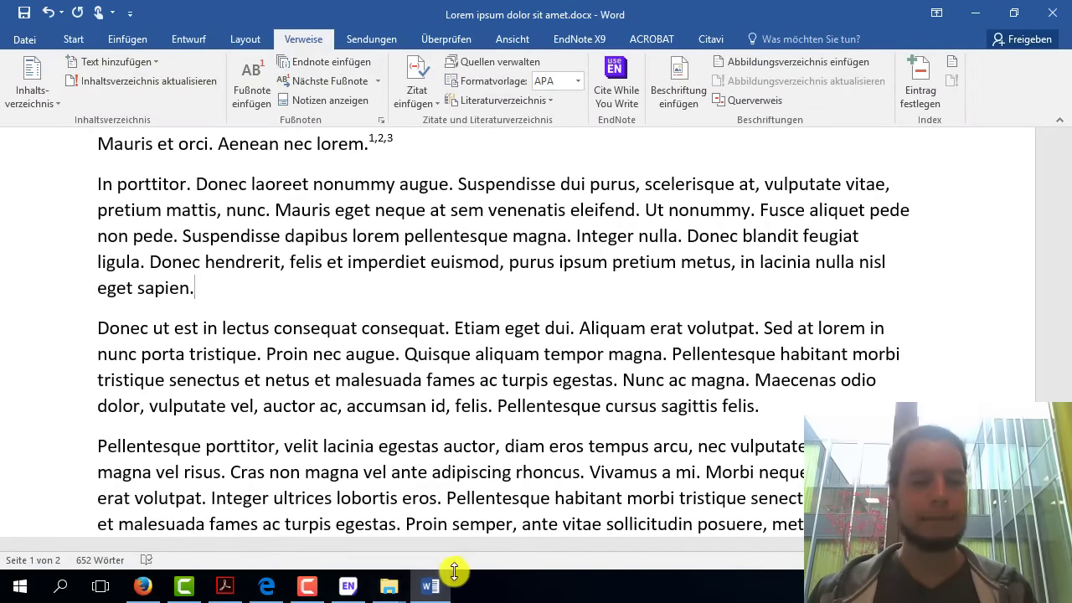
- Select all references in EndNote, then delete the period after 'sapien' in Word and add an empty footnote
{"action": "left_click", "coordinate": [349, 586]}
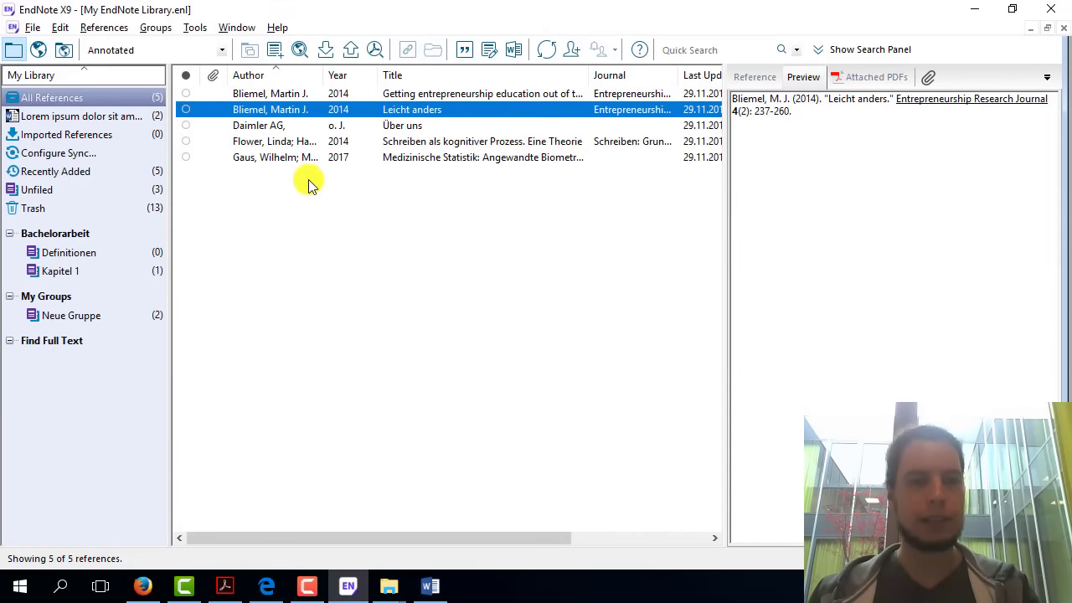
{"action": "key", "text": "ctrl+a"}
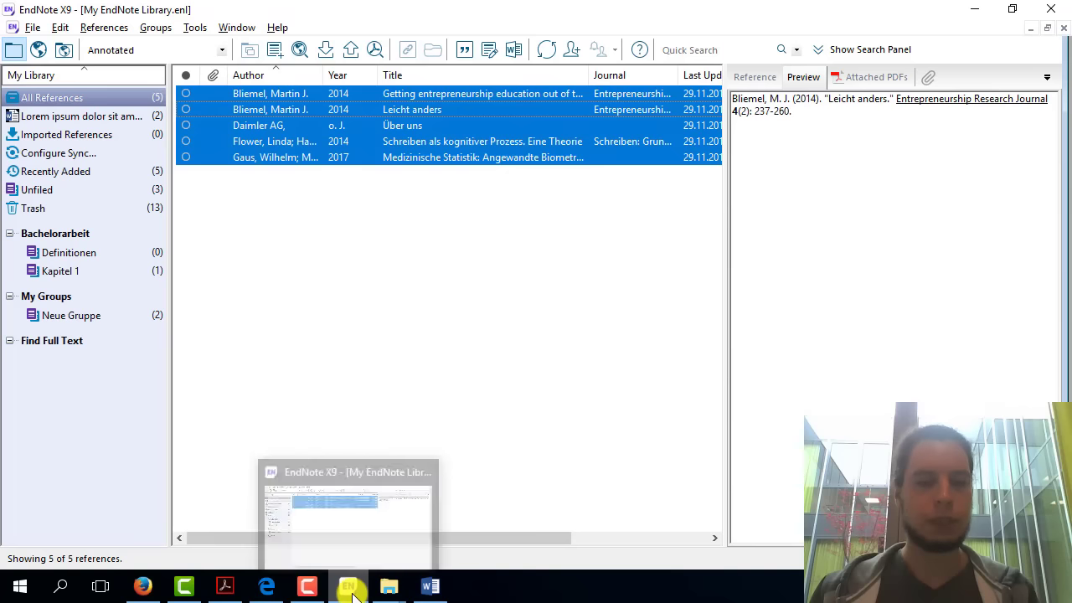
{"action": "left_click", "coordinate": [430, 586]}
{"action": "key", "text": "BackSpace"}
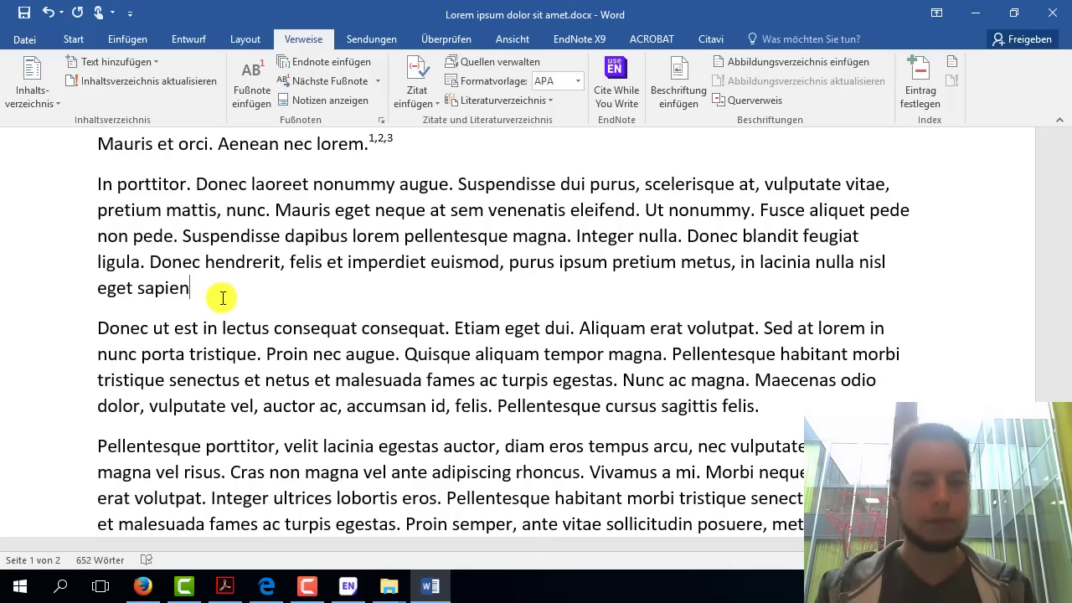
{"action": "key", "text": "ctrl+alt+f"}
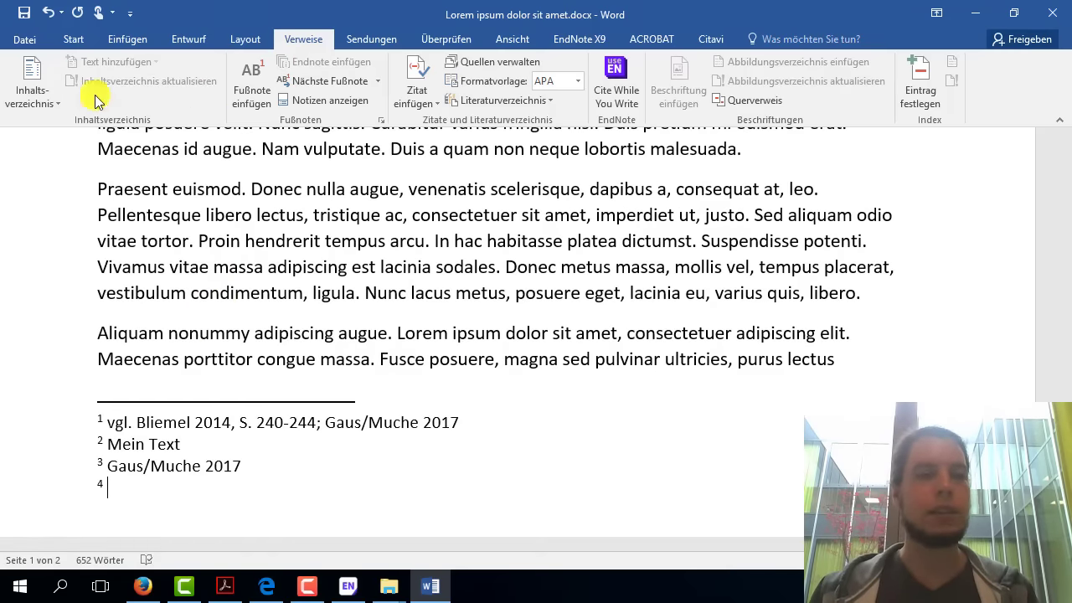
- Insert all five selected EndNote references, Bliemel 2014a through Gaus/Muche 2017, into footnote 4
{"action": "left_click", "coordinate": [590, 38]}
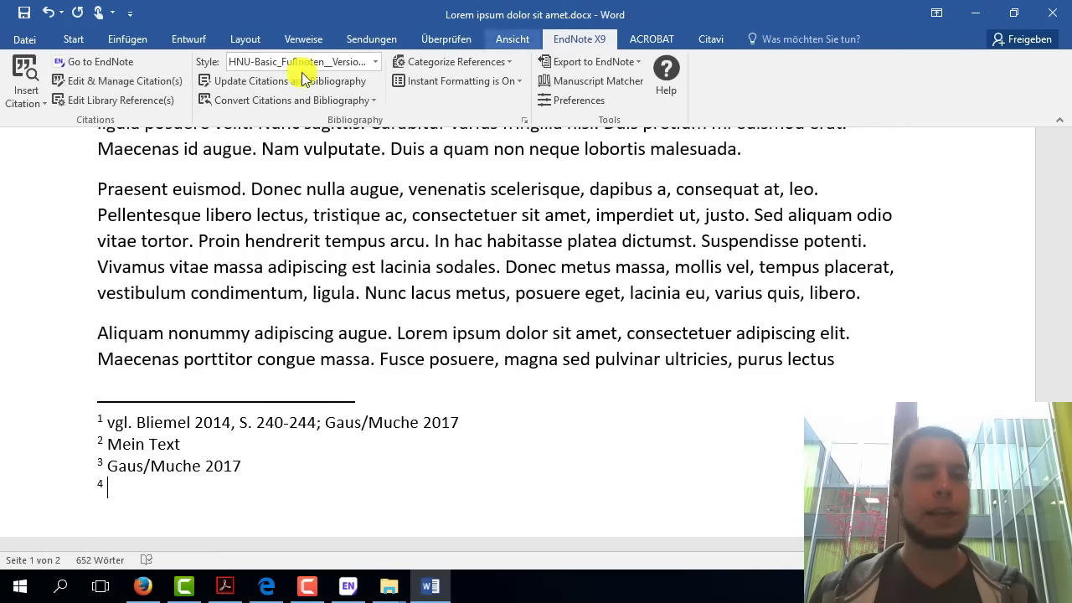
{"action": "left_click", "coordinate": [19, 100]}
{"action": "left_click", "coordinate": [174, 522]}
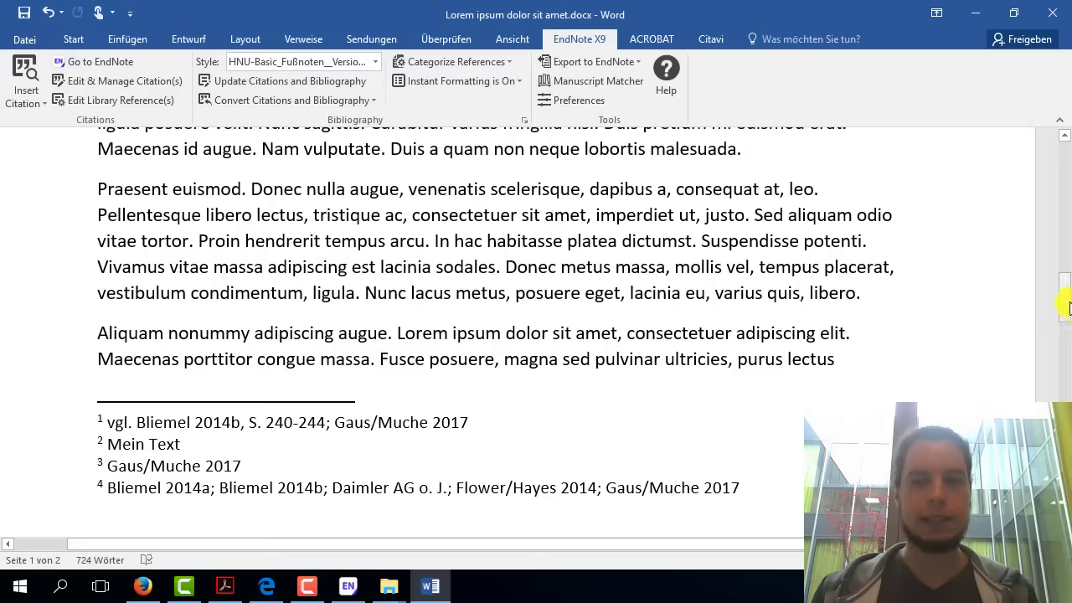
{"action": "left_click_drag", "start_coordinate": [1067, 308], "coordinate": [1065, 381]}
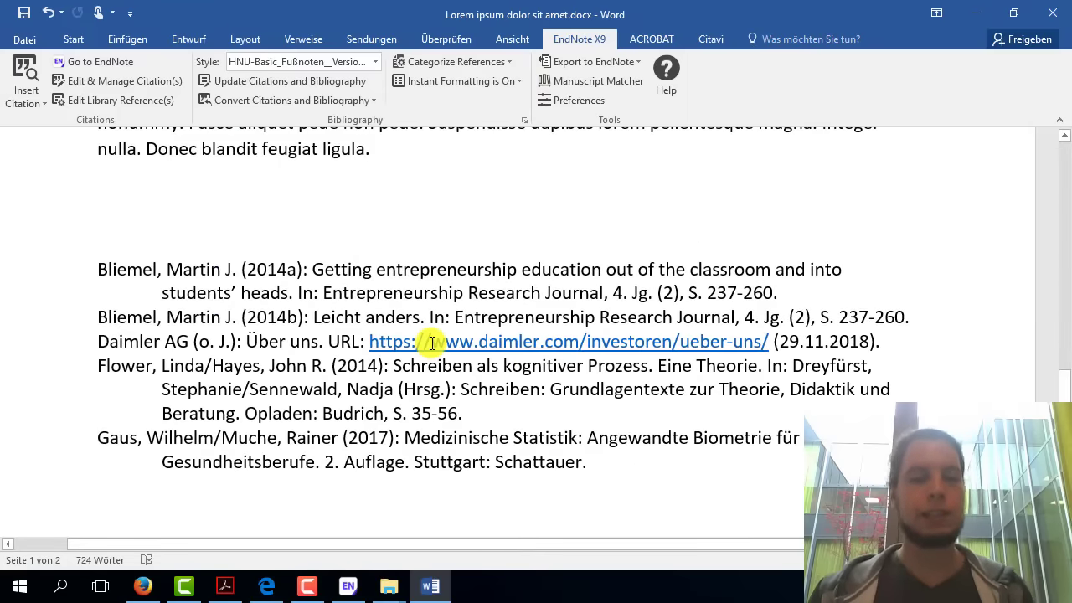
{"action": "left_click", "coordinate": [462, 238]}
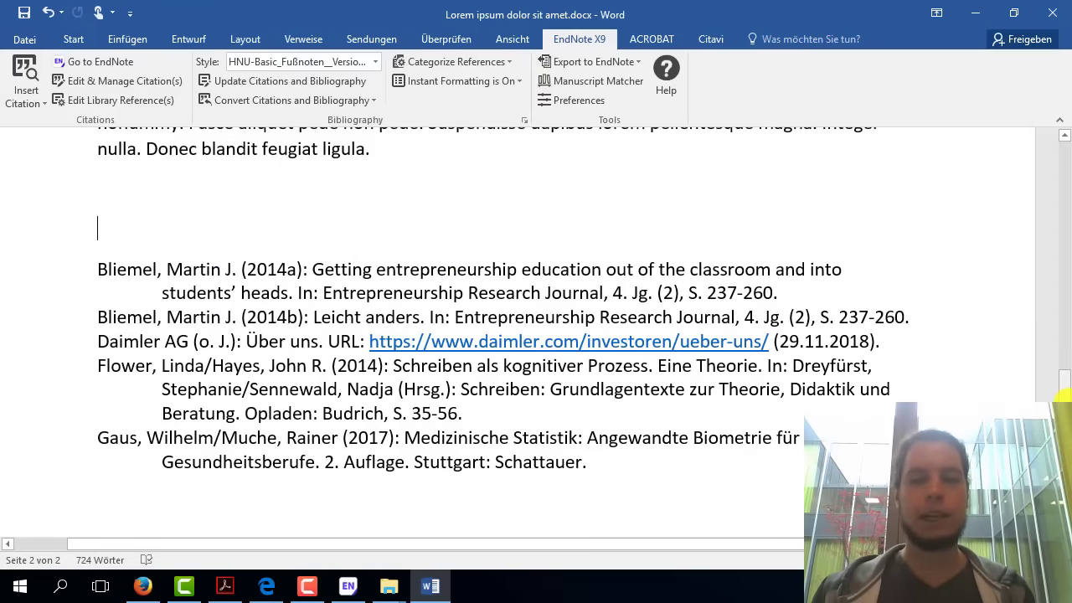
{"action": "left_click_drag", "start_coordinate": [1064, 393], "coordinate": [1064, 205]}
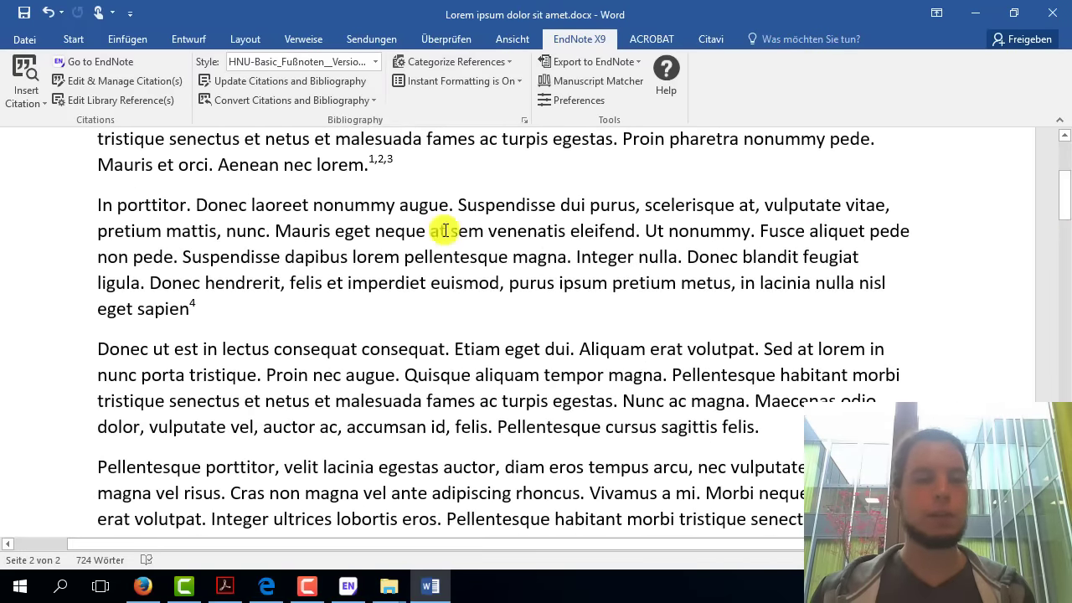
- Add lines 'Windows: STRG+ALT+F' and 'Mac: CMD+Option+F' below sapien, then insert empty footnote 5
{"action": "left_click", "coordinate": [268, 314]}
{"action": "key", "text": "Return"}
{"action": "type", "text": "Windows"}
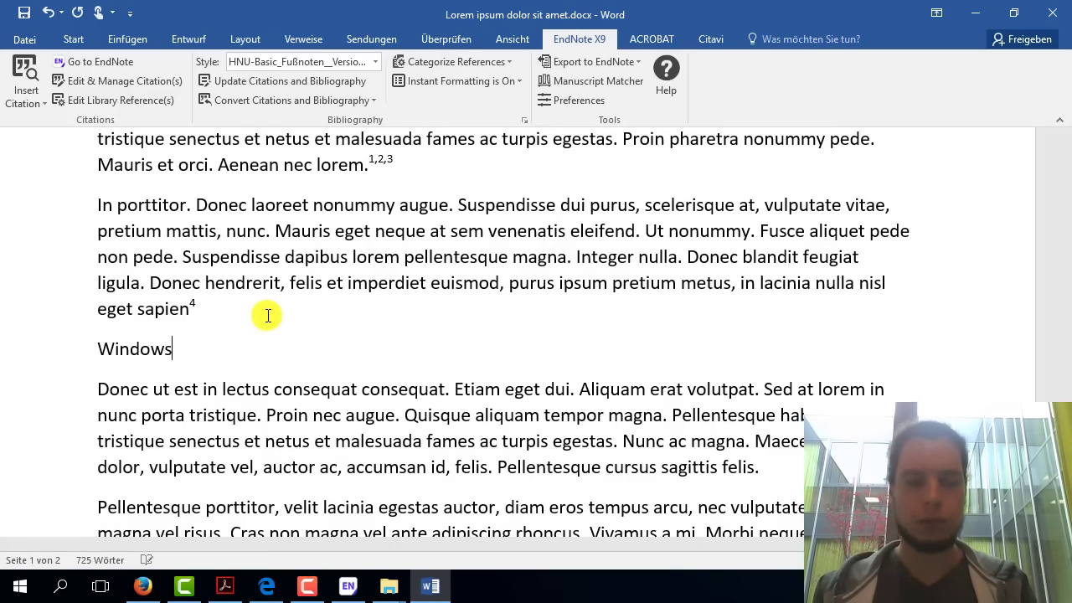
{"action": "type", "text": ": STRG+ALT+F"}
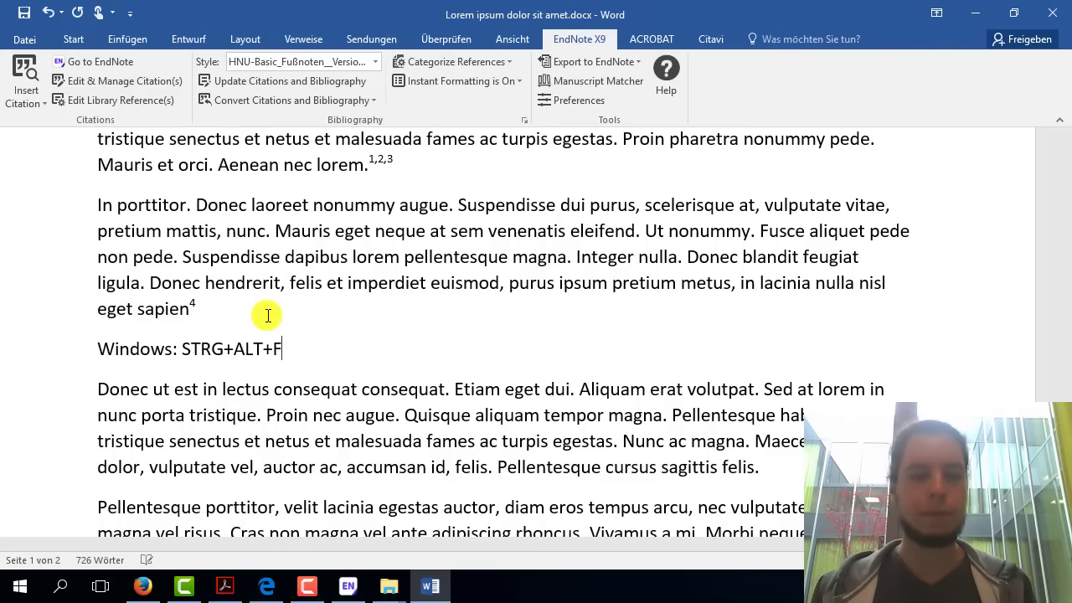
{"action": "key", "text": "Return"}
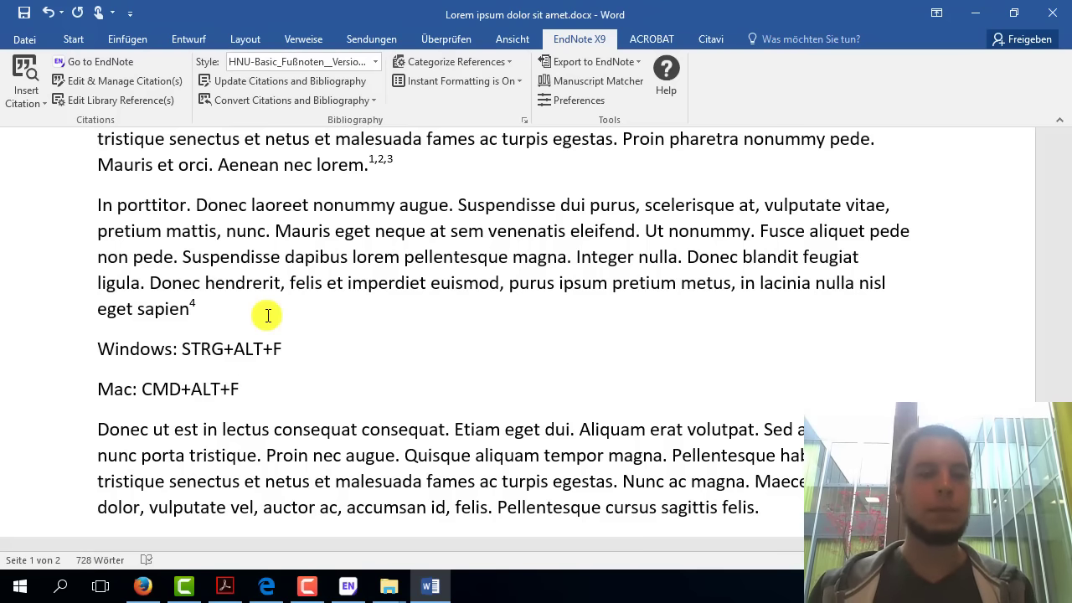
{"action": "double_click", "coordinate": [210, 390]}
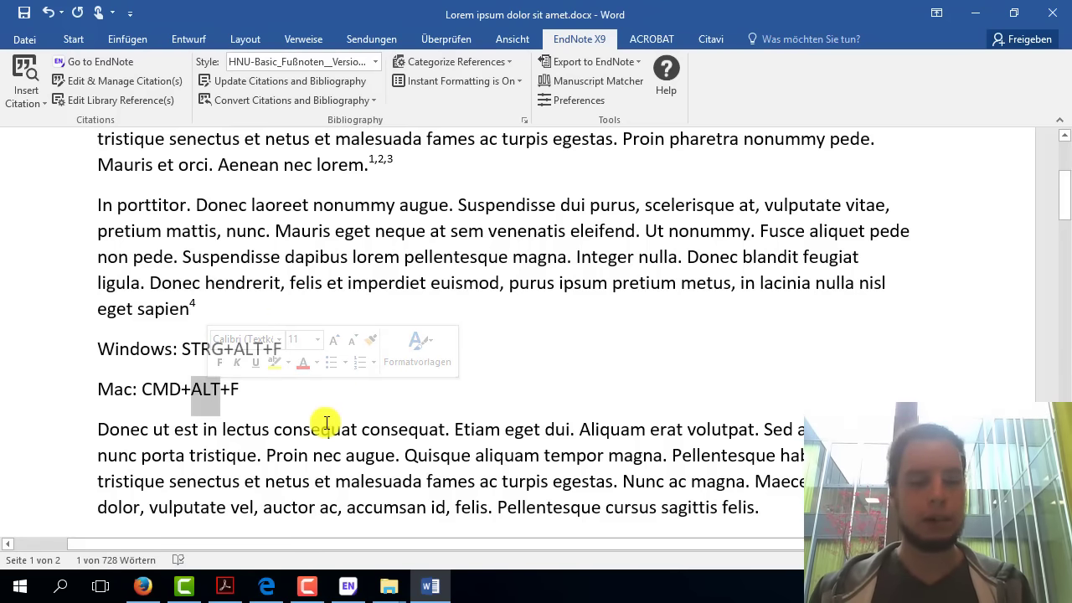
{"action": "type", "text": "Option"}
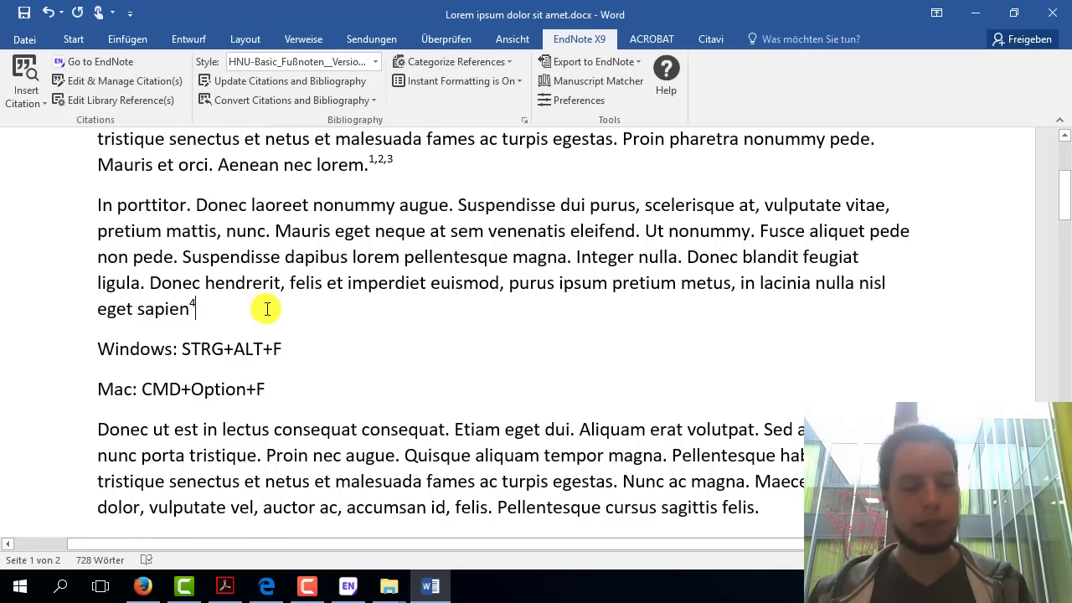
{"action": "key", "text": "ctrl+alt+f"}
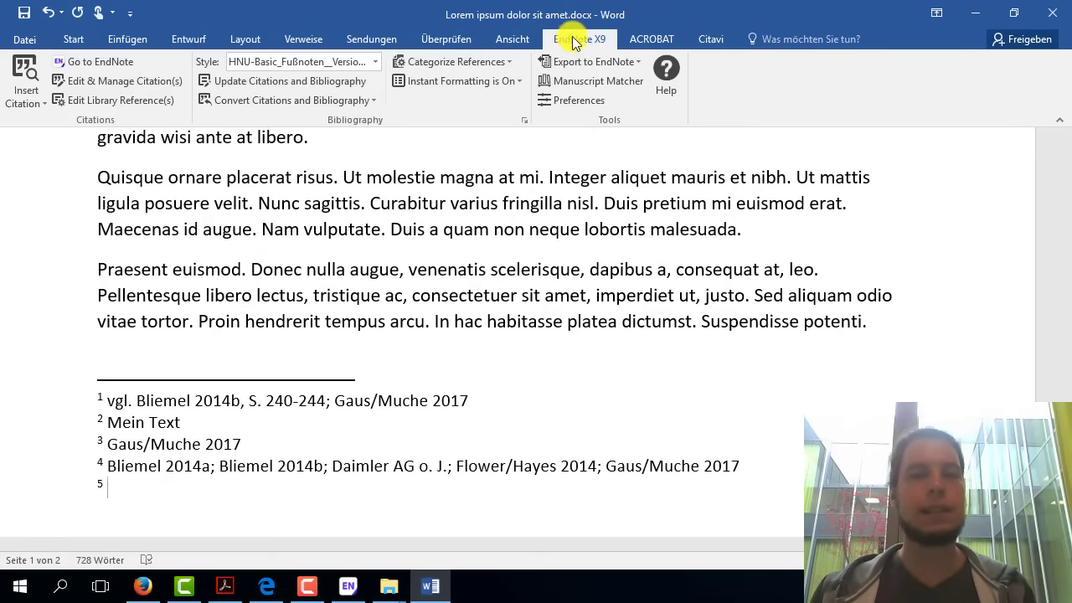
{"action": "left_click", "coordinate": [303, 41]}
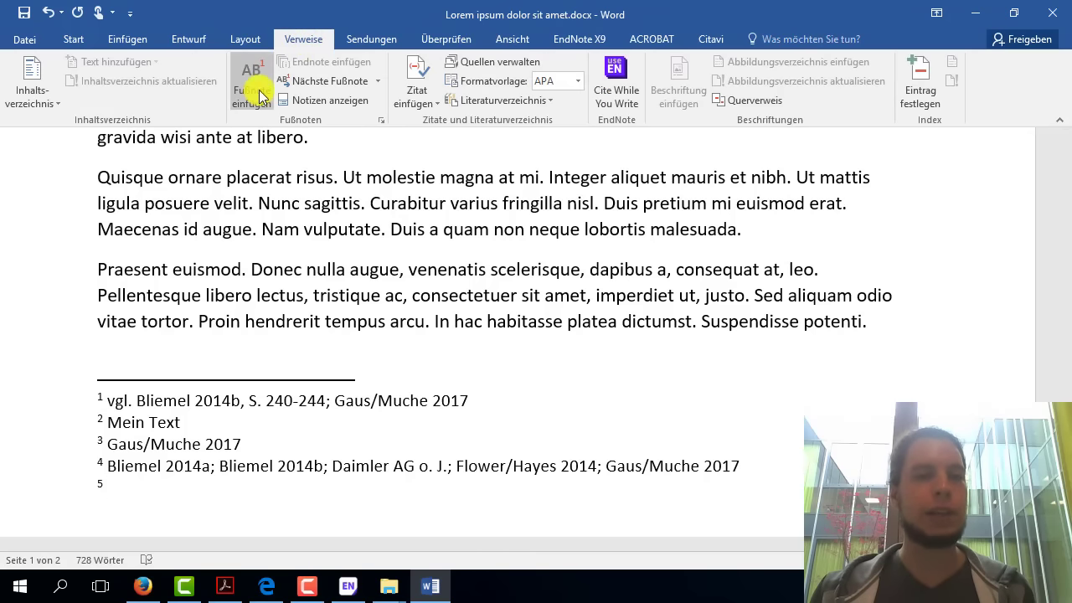
{"action": "left_click", "coordinate": [572, 40]}
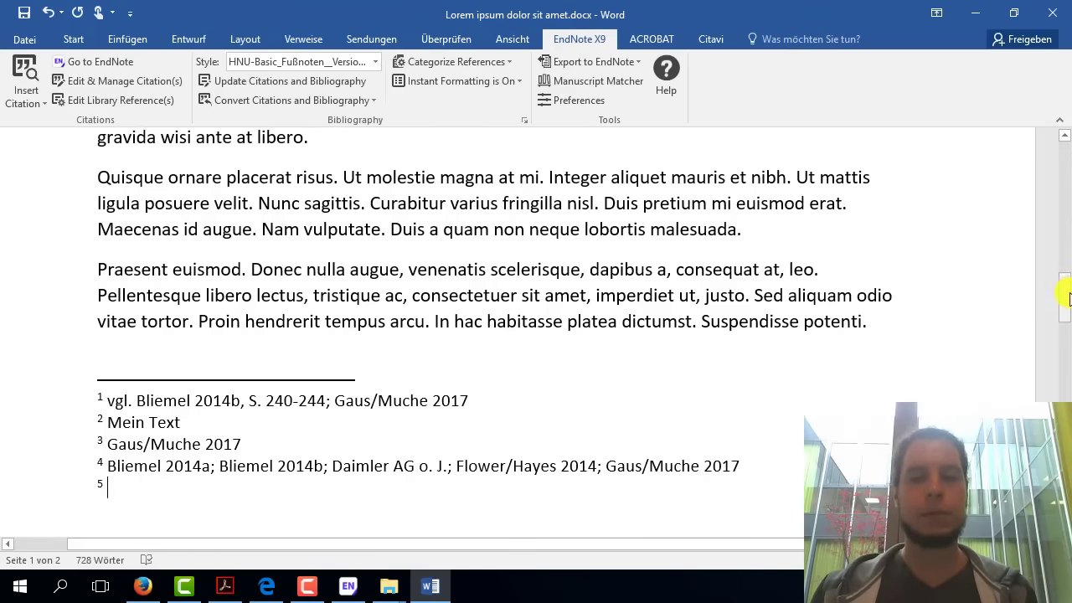
{"action": "left_click_drag", "start_coordinate": [1065, 298], "coordinate": [1064, 395]}
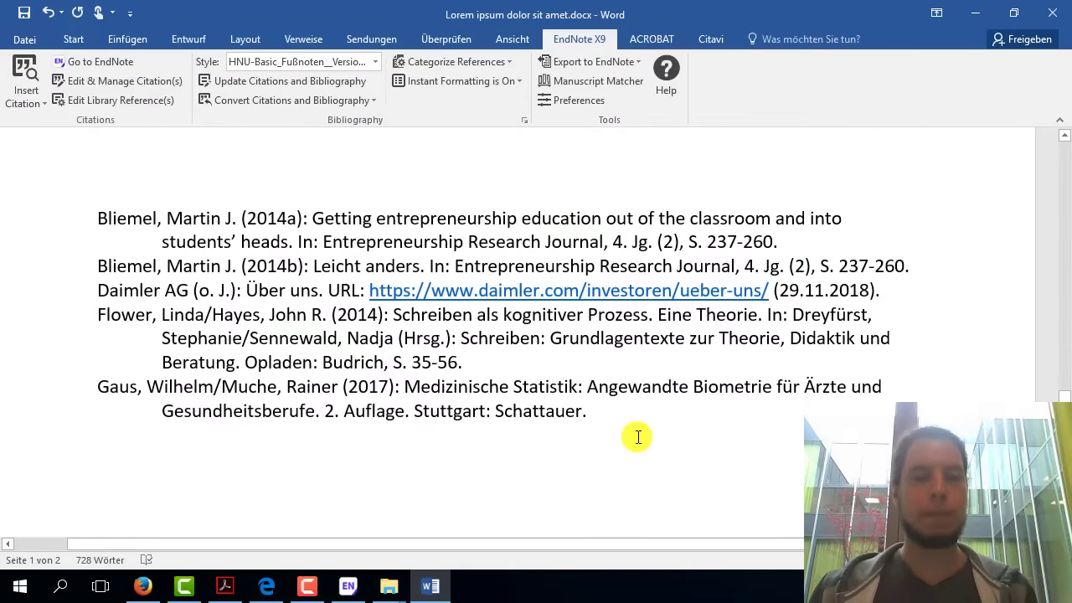
{"action": "left_click", "coordinate": [637, 436]}
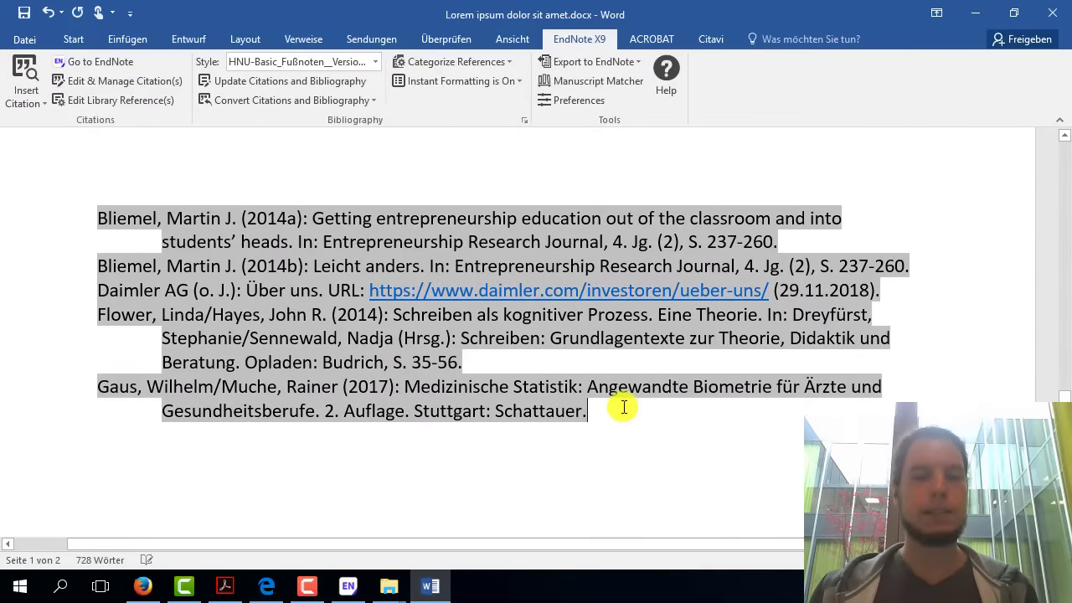
{"action": "left_click", "coordinate": [260, 335]}
{"action": "scroll", "coordinate": [326, 365], "scroll_direction": "up", "scroll_amount": 3}
{"action": "scroll", "coordinate": [326, 371], "scroll_direction": "up", "scroll_amount": 1}
{"action": "scroll", "coordinate": [326, 370], "scroll_direction": "down", "scroll_amount": 1}
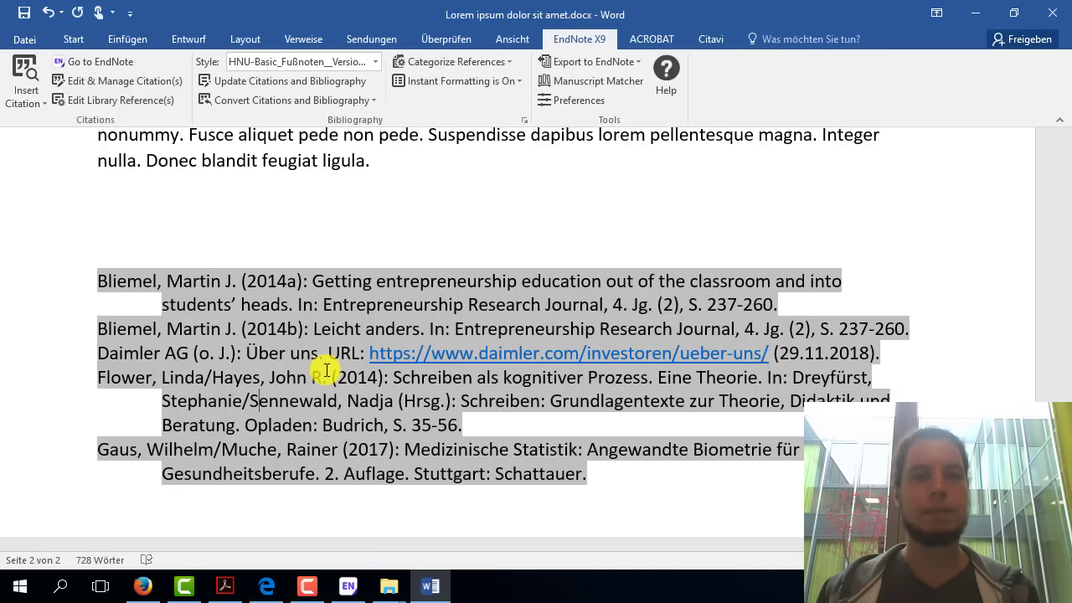
{"action": "left_click", "coordinate": [374, 221]}
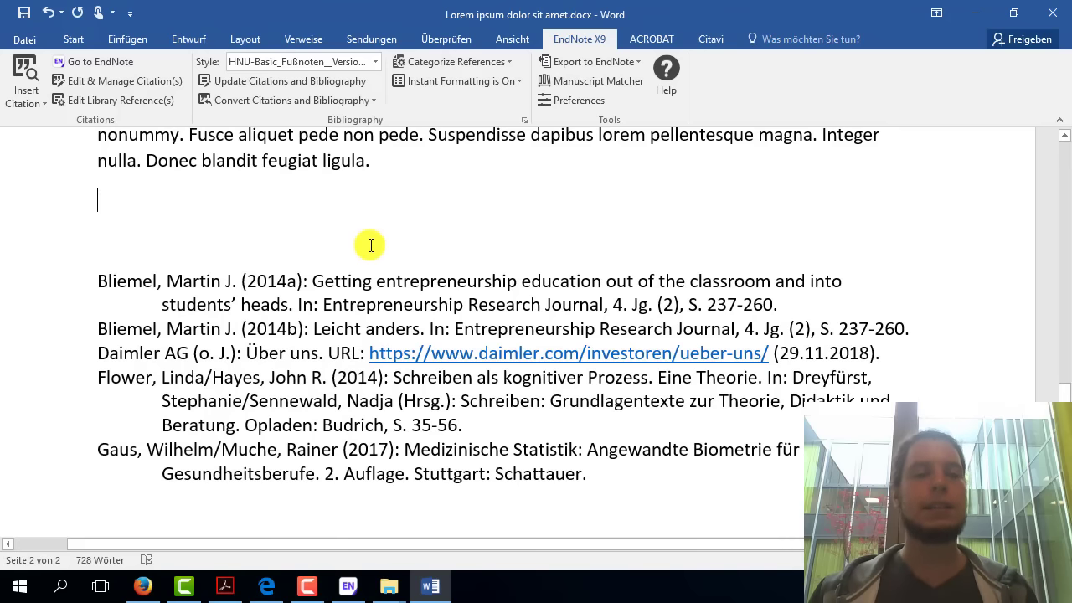
{"action": "left_click", "coordinate": [366, 241]}
{"action": "left_click", "coordinate": [601, 463]}
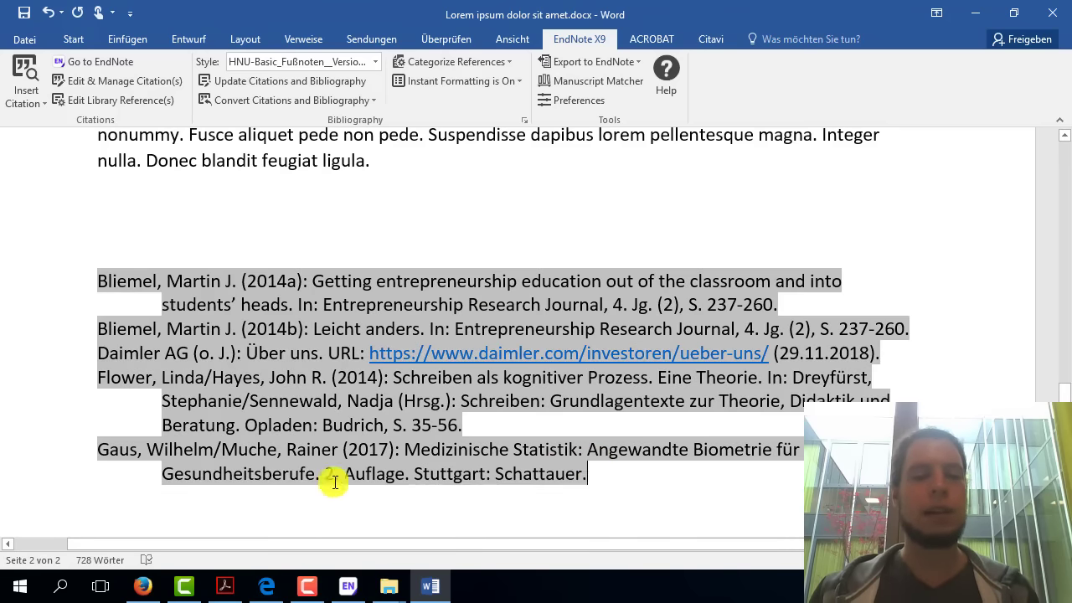
{"action": "double_click", "coordinate": [123, 284]}
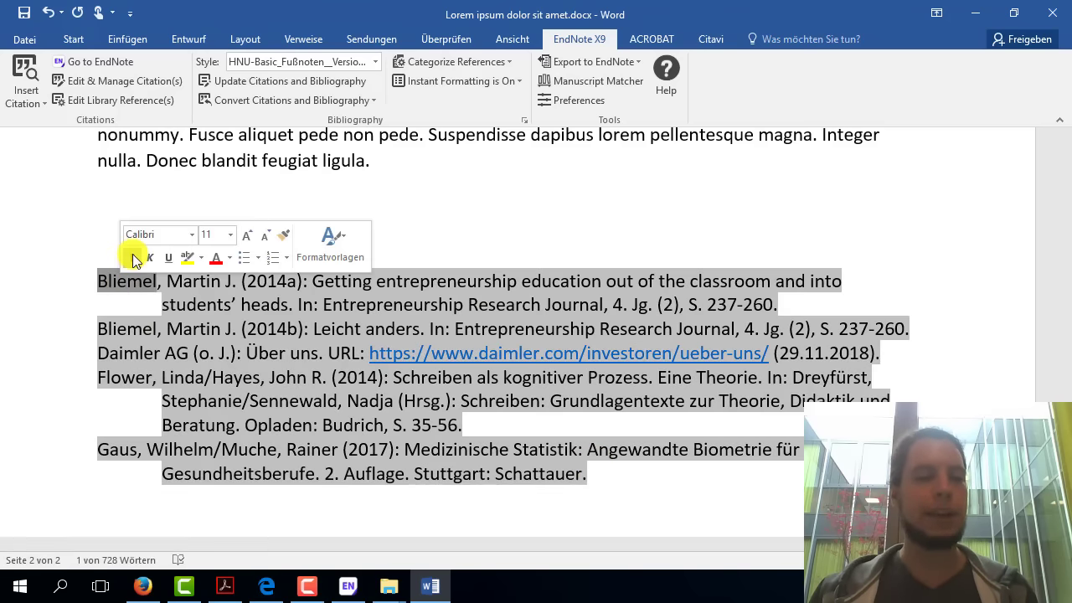
{"action": "left_click", "coordinate": [133, 257]}
{"action": "left_click", "coordinate": [154, 303]}
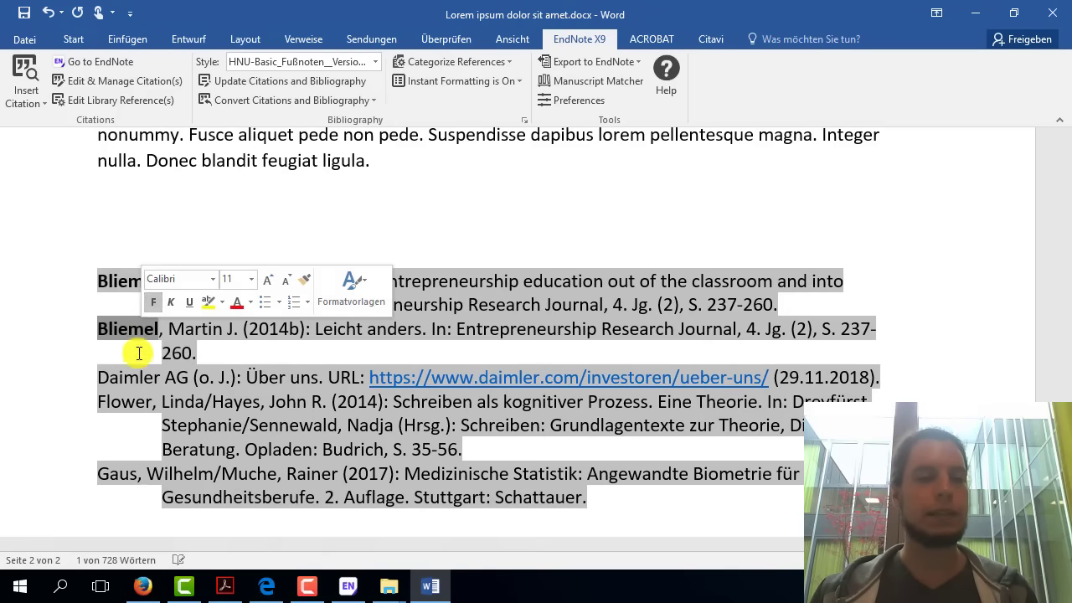
{"action": "double_click", "coordinate": [121, 376]}
{"action": "left_click", "coordinate": [135, 349]}
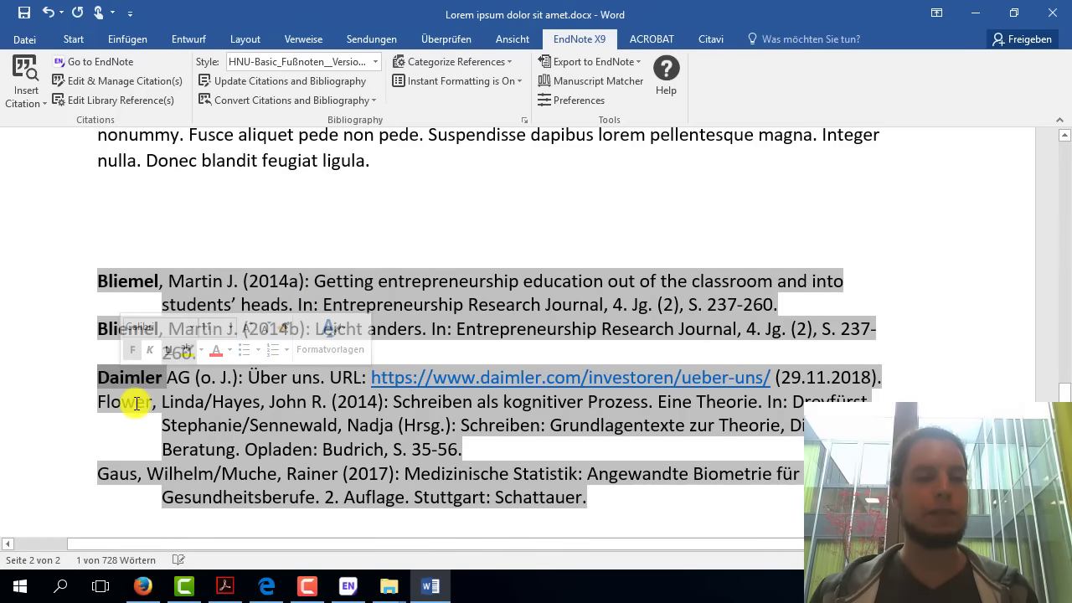
{"action": "double_click", "coordinate": [126, 401]}
{"action": "left_click", "coordinate": [145, 374]}
{"action": "double_click", "coordinate": [117, 474]}
{"action": "left_click", "coordinate": [121, 446]}
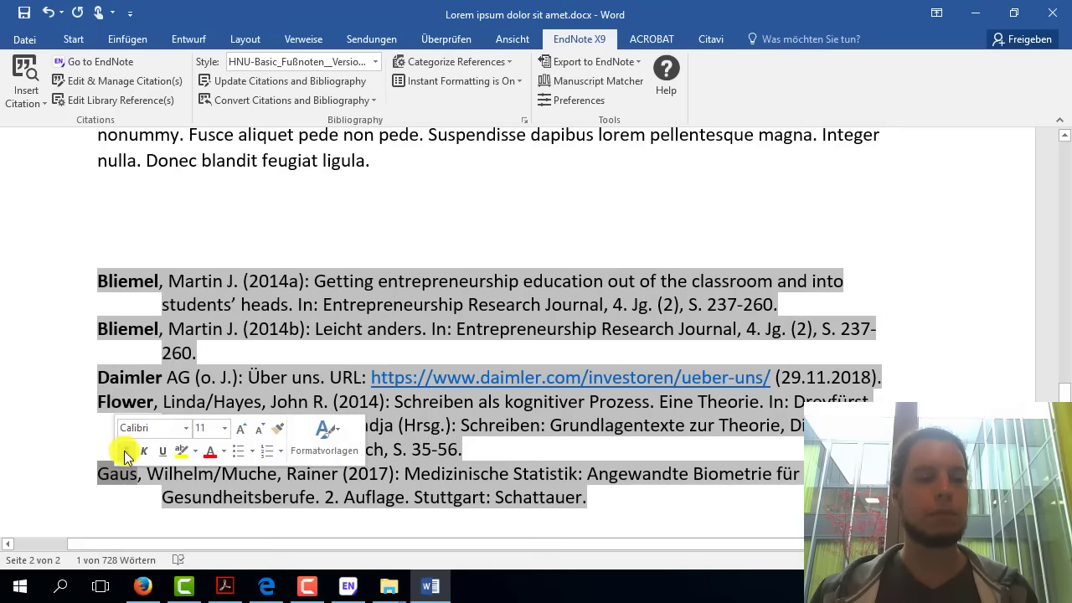
{"action": "left_click", "coordinate": [259, 204]}
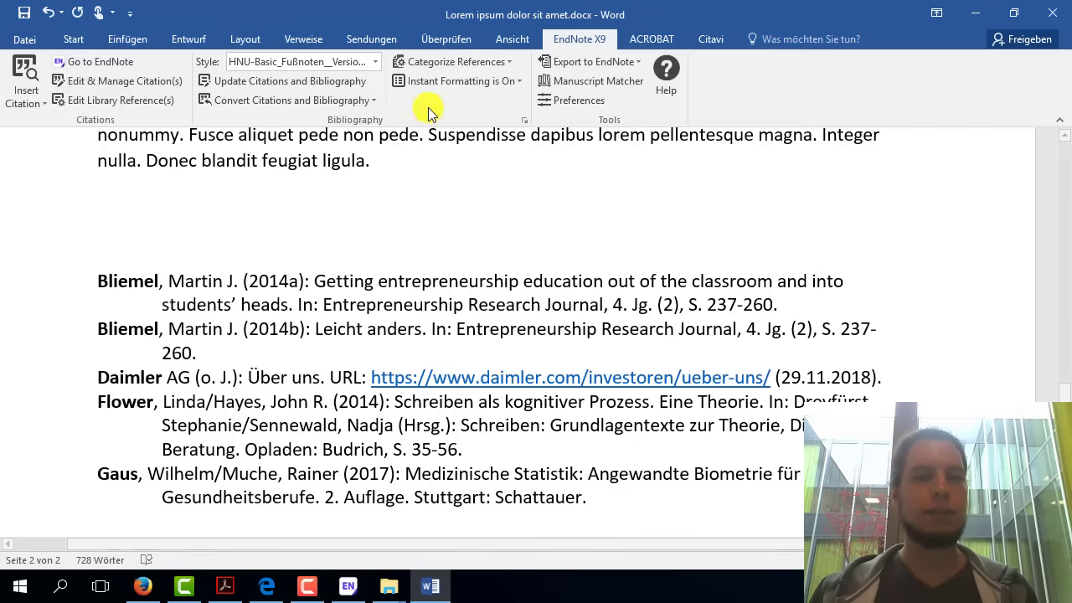
{"action": "left_click", "coordinate": [257, 87]}
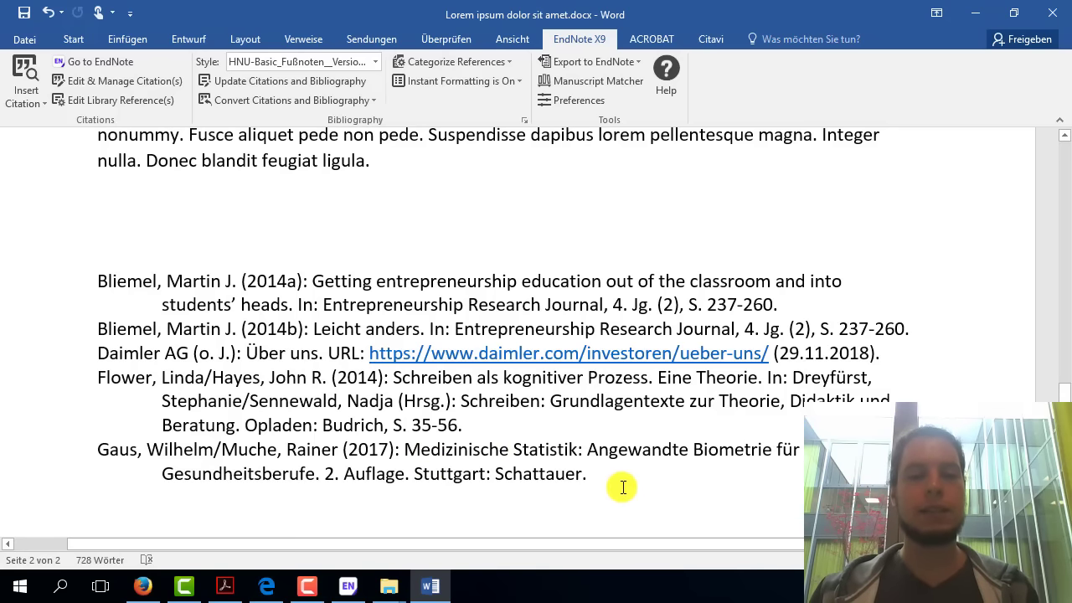
{"action": "left_click", "coordinate": [578, 452]}
{"action": "left_click", "coordinate": [301, 400]}
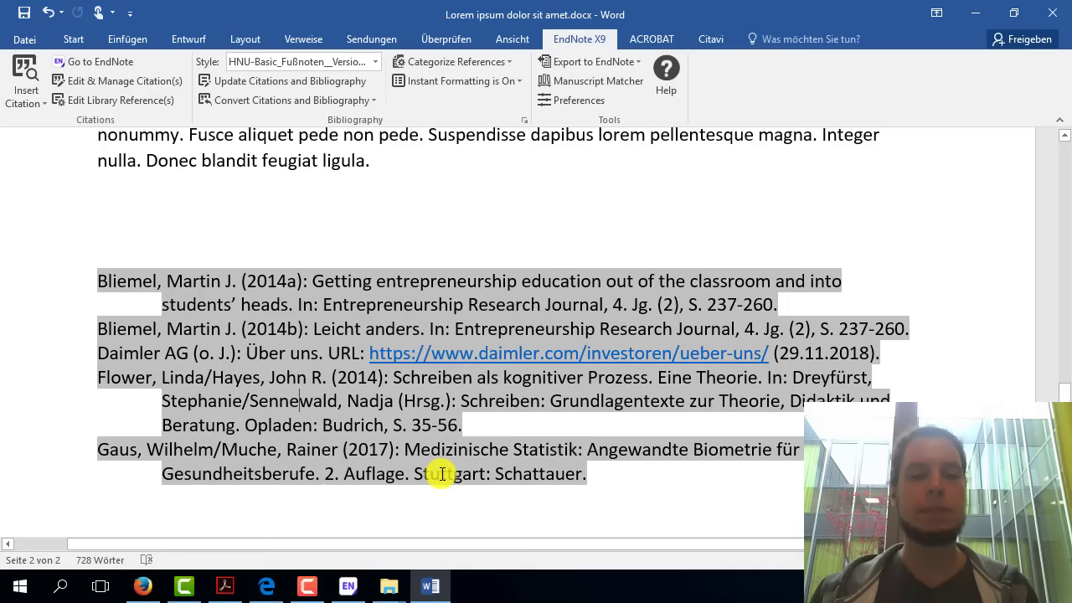
{"action": "left_click", "coordinate": [439, 472]}
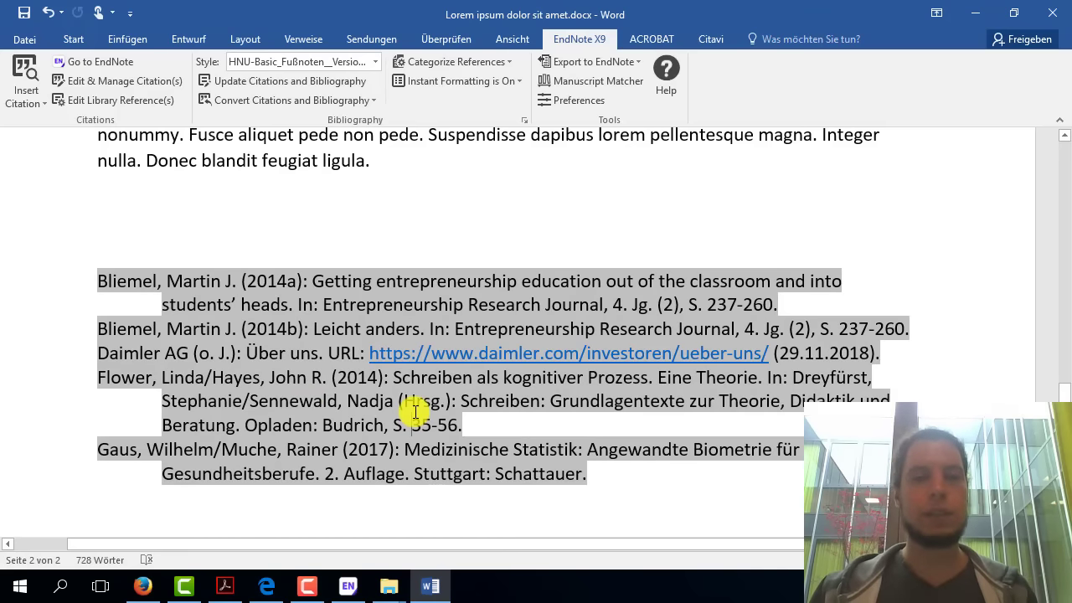
{"action": "left_click", "coordinate": [414, 414]}
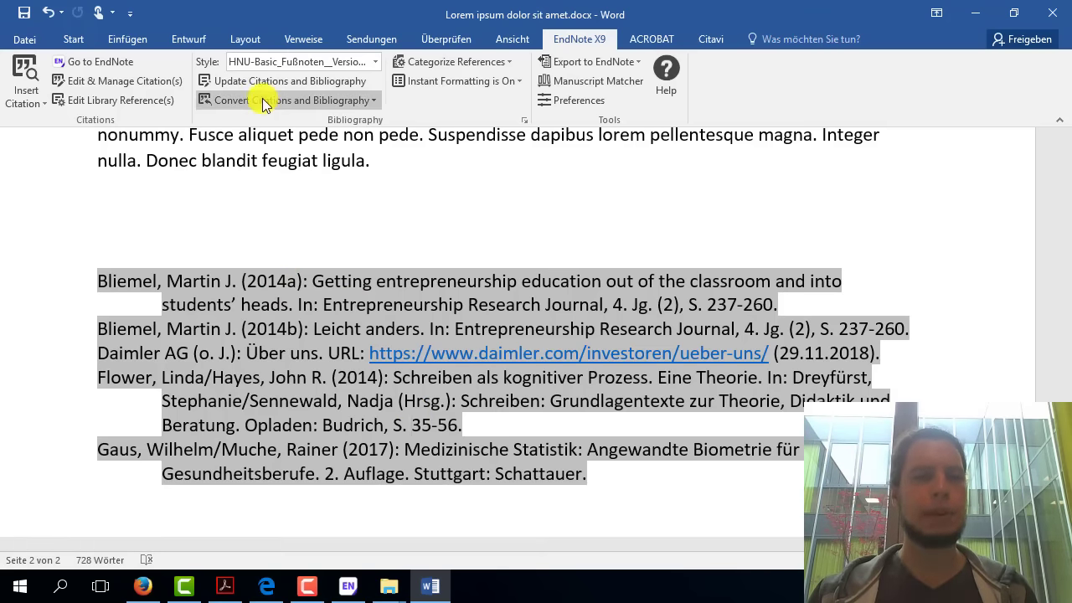
{"action": "left_click", "coordinate": [413, 258]}
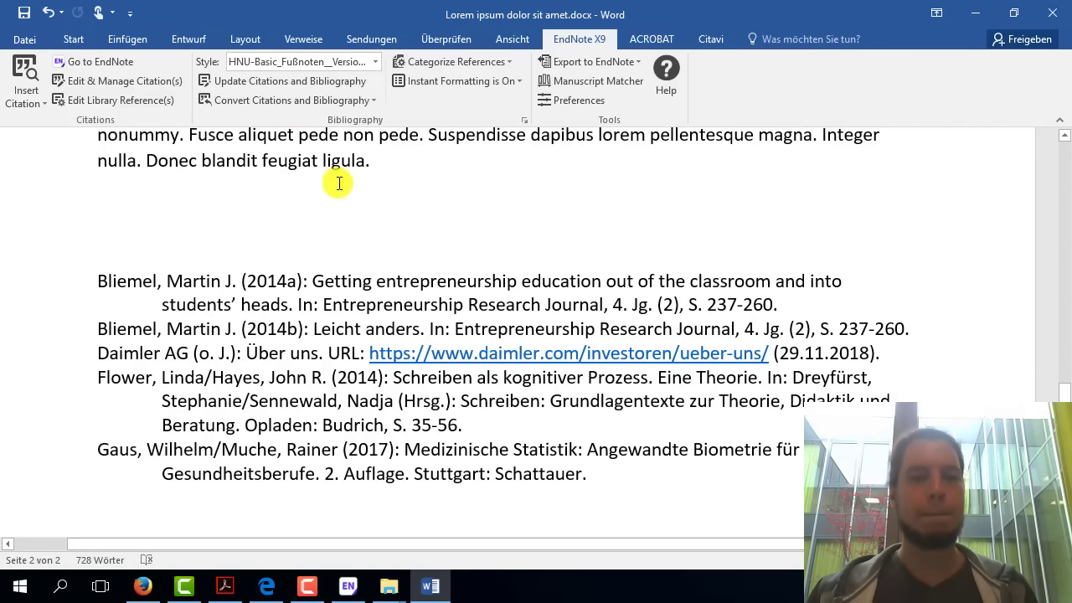
- Enter 'Literaturverzeichnis' as the bibliography title in the Configure Bibliography Layout tab and apply it
{"action": "left_click", "coordinate": [524, 121]}
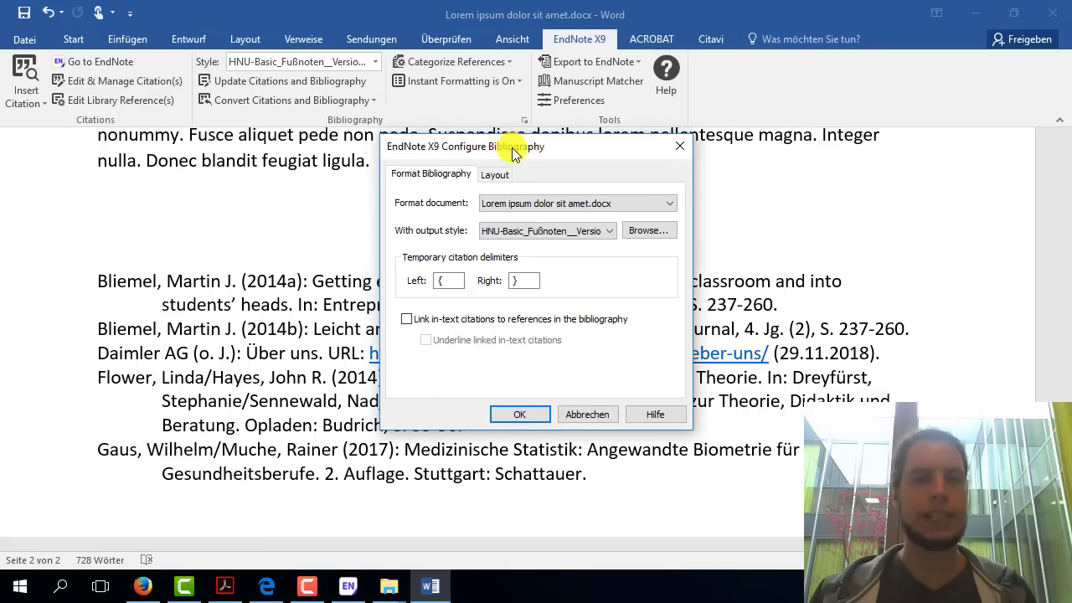
{"action": "left_click_drag", "start_coordinate": [512, 153], "coordinate": [504, 193]}
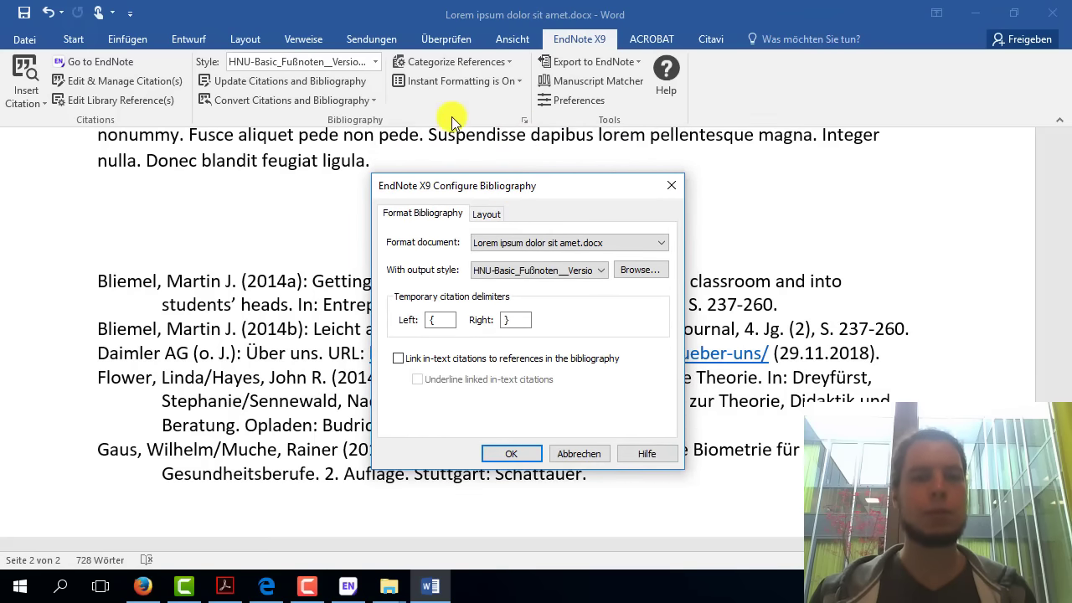
{"action": "left_click", "coordinate": [489, 215]}
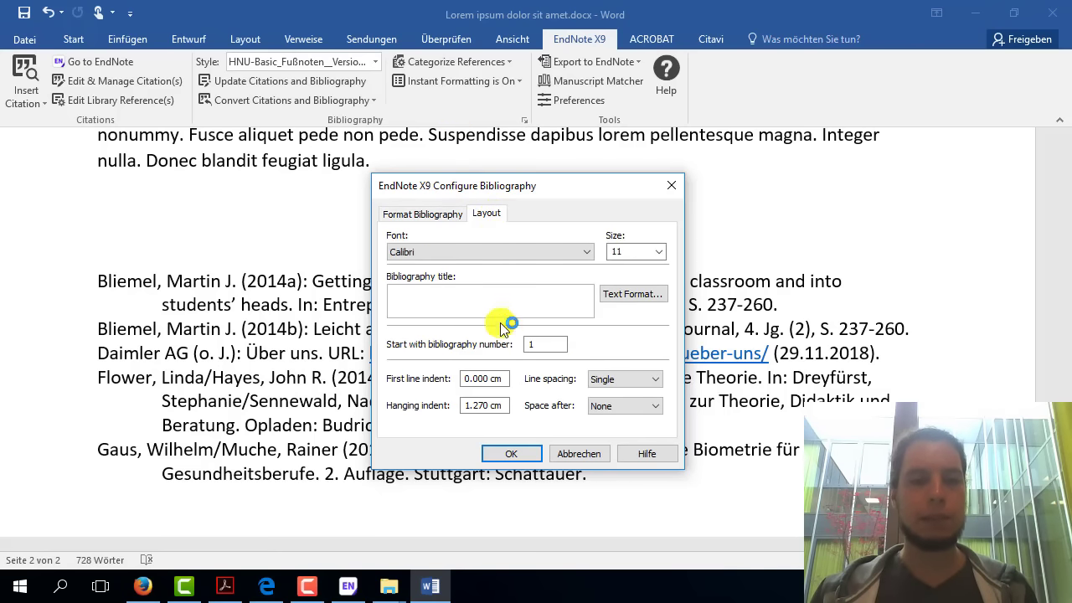
{"action": "left_click", "coordinate": [436, 298]}
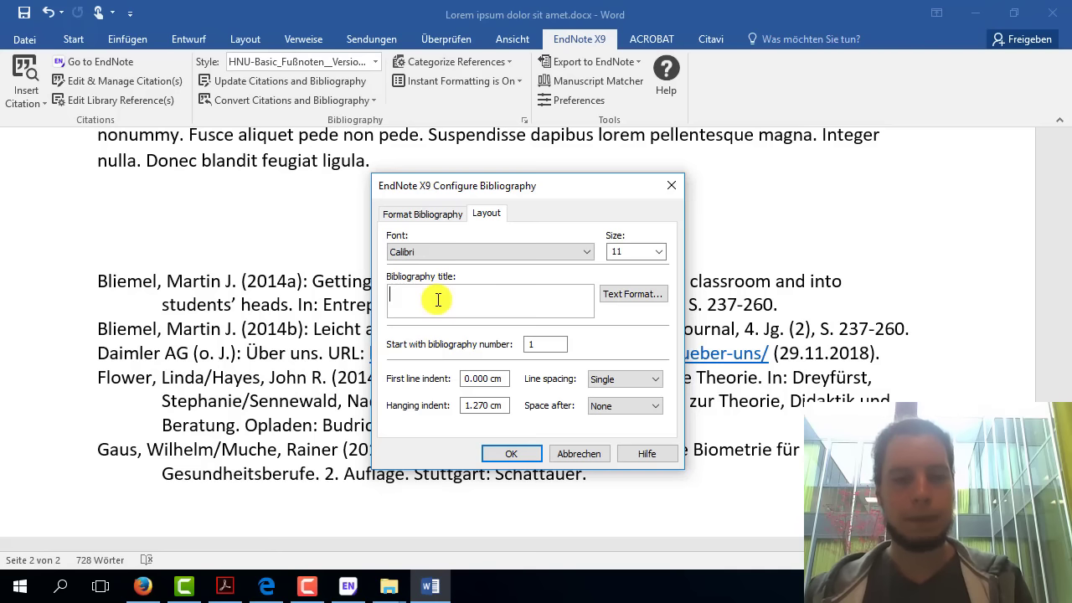
{"action": "type", "text": "Liter"}
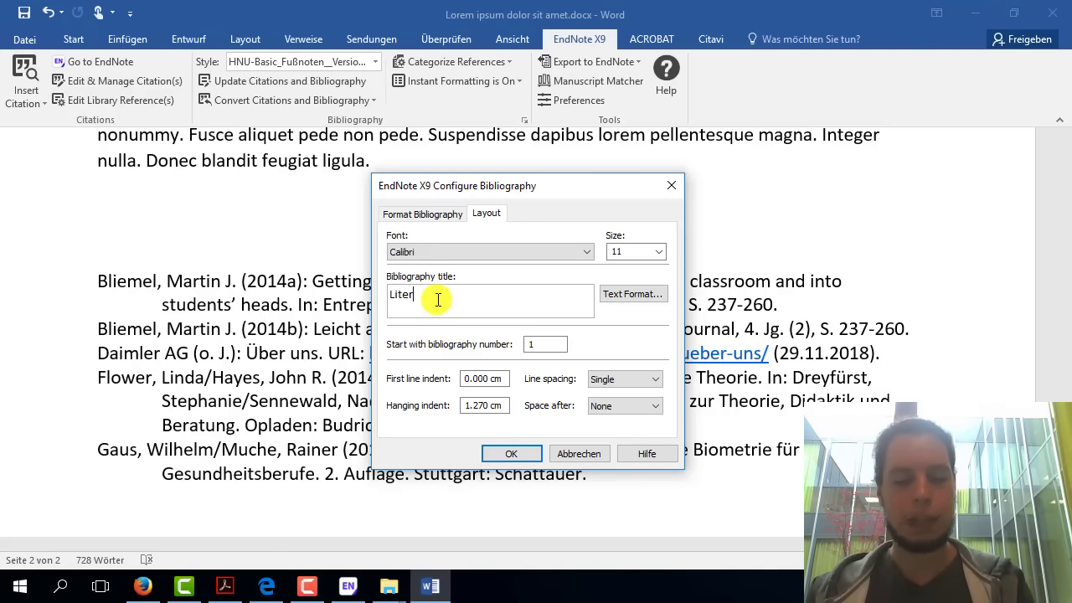
{"action": "type", "text": "aturverzeic"}
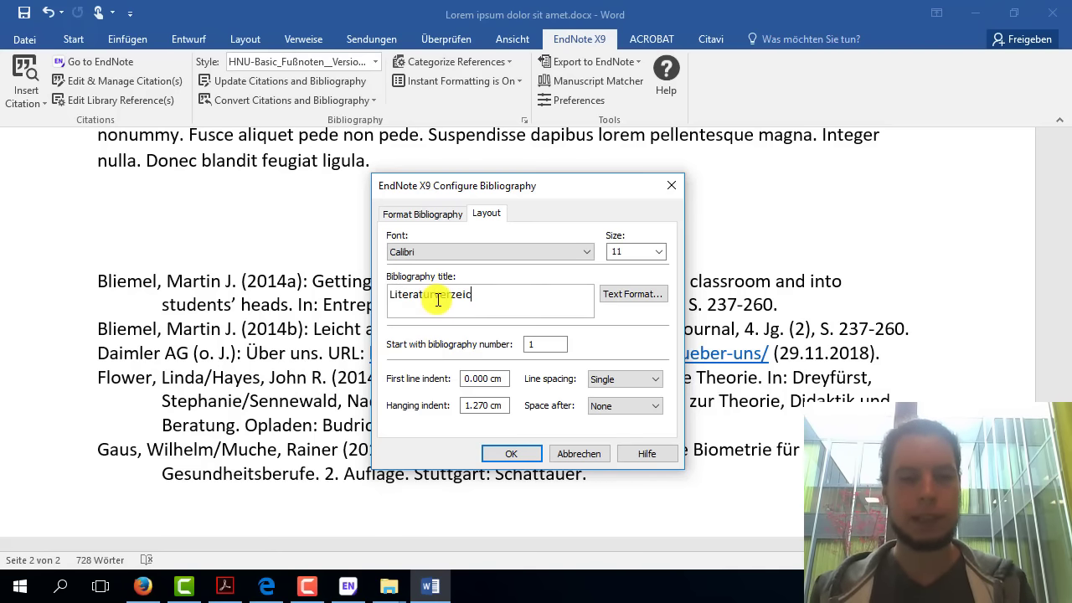
{"action": "type", "text": "hnis"}
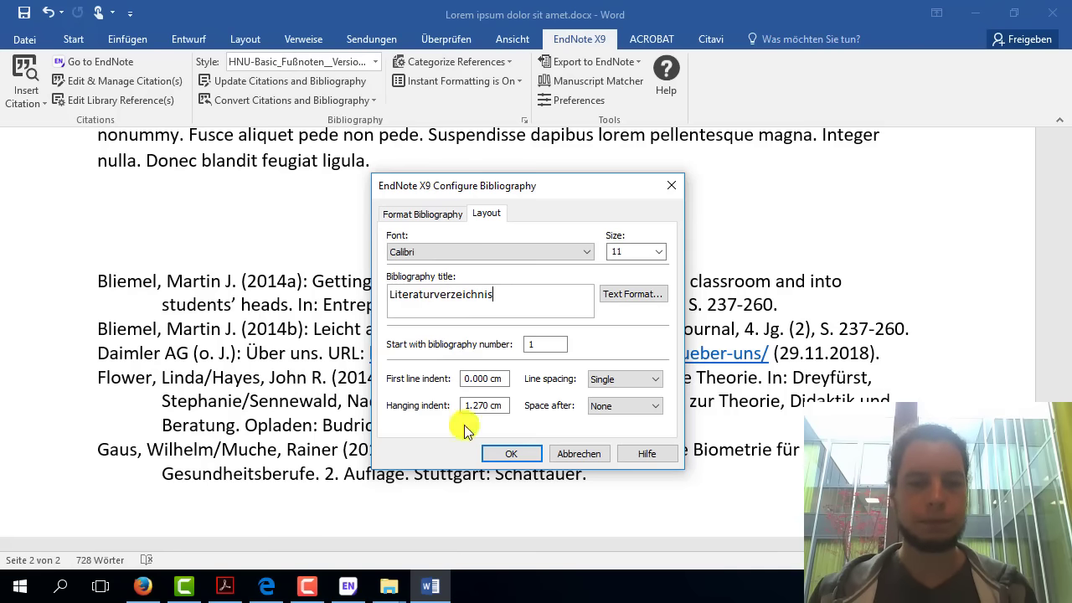
{"action": "left_click", "coordinate": [501, 454]}
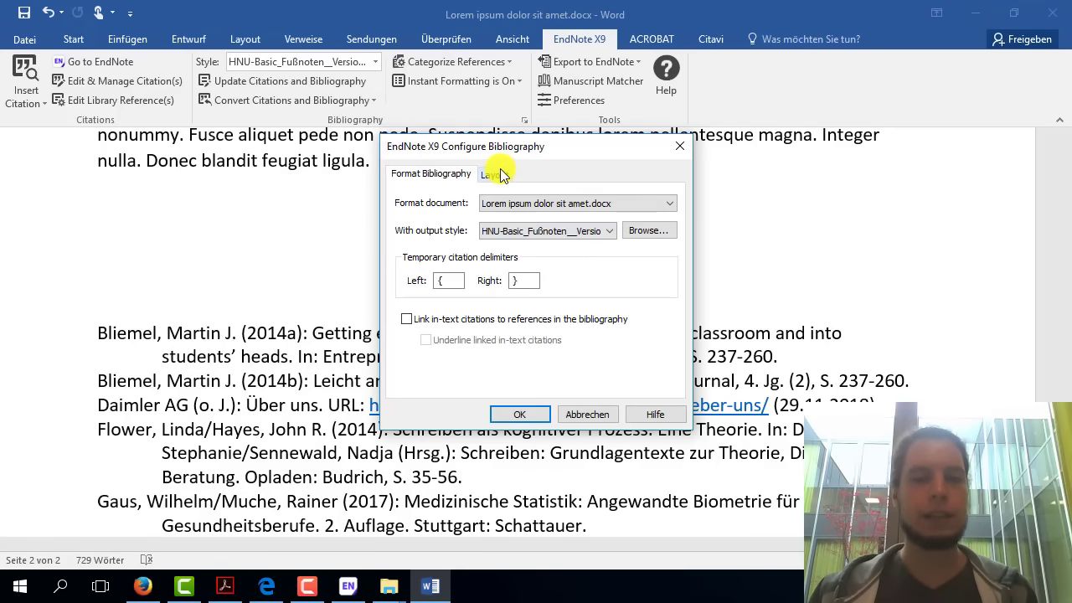
- Reopen the bibliography Layout settings to edit the first line indent
{"action": "left_click", "coordinate": [494, 174]}
{"action": "left_click", "coordinate": [543, 262]}
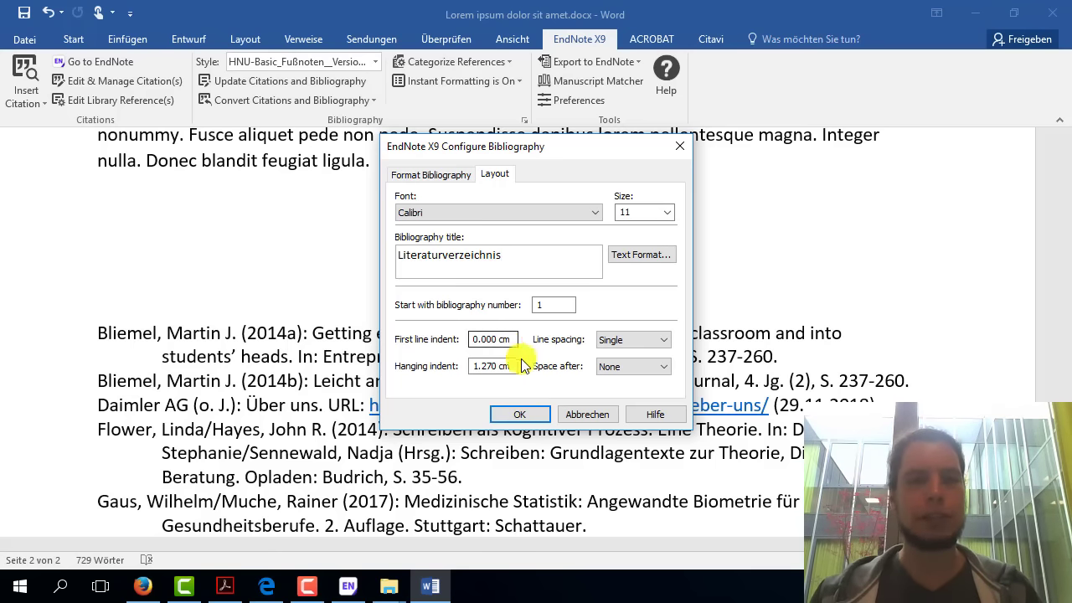
{"action": "left_click", "coordinate": [474, 339]}
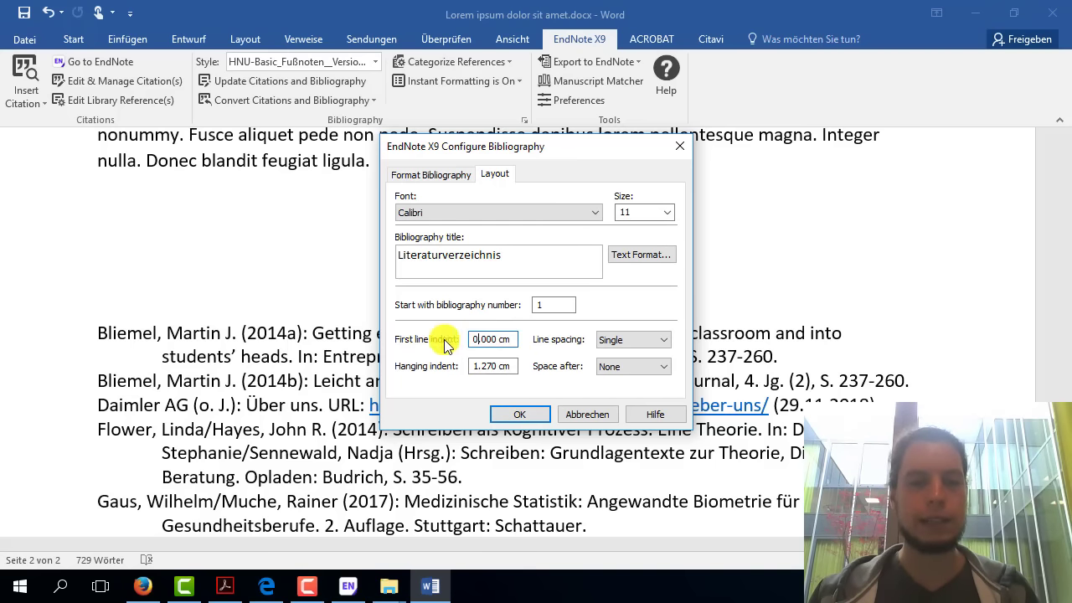
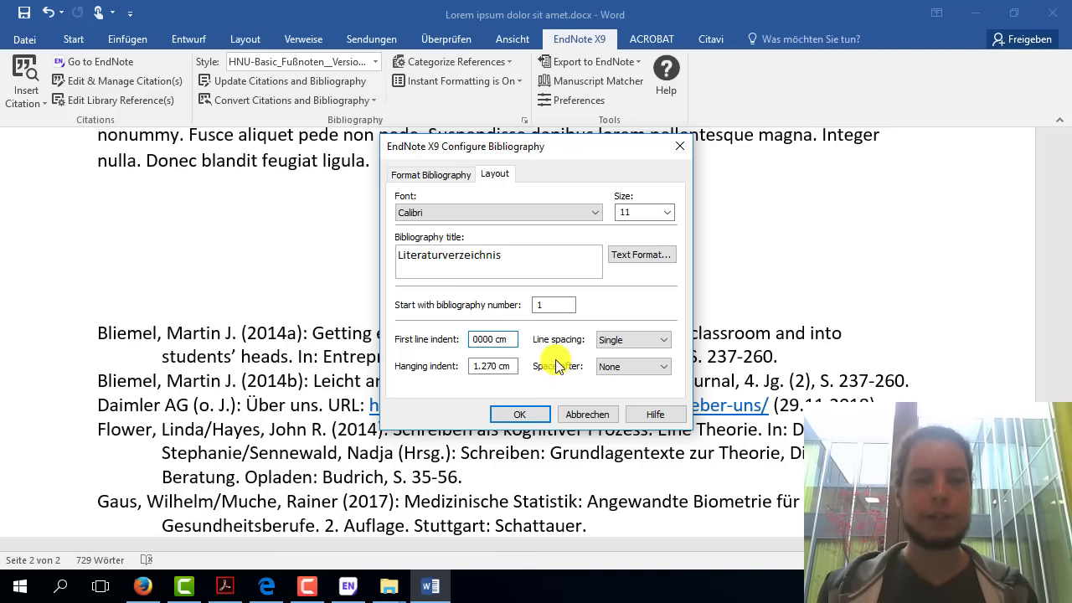
- Keep the 1.270 cm hanging indent and single line spacing, and set Space after to Single
{"action": "left_click", "coordinate": [484, 366]}
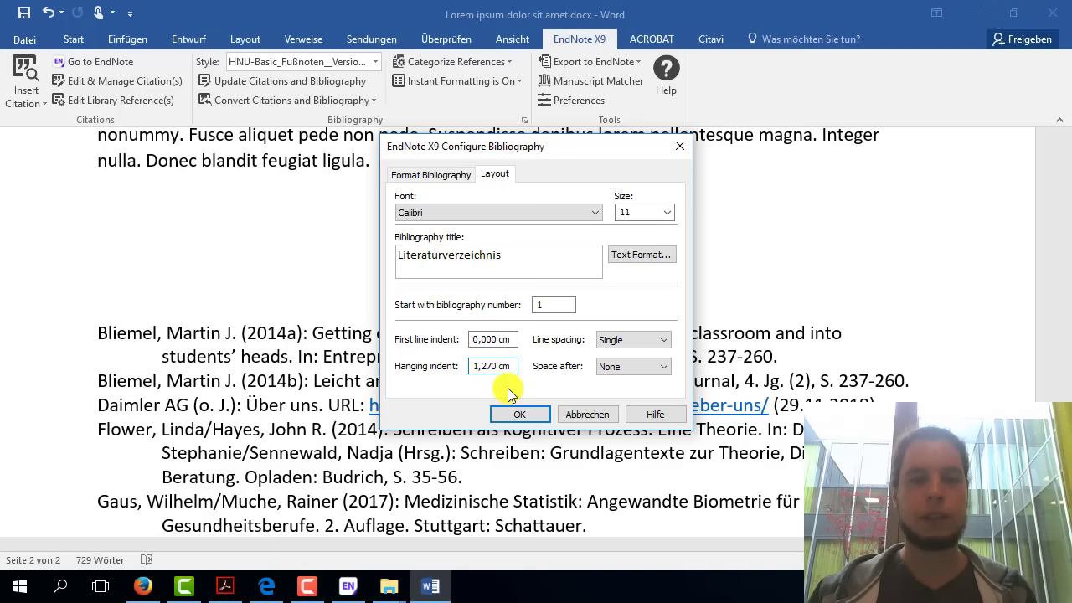
{"action": "left_click", "coordinate": [480, 340]}
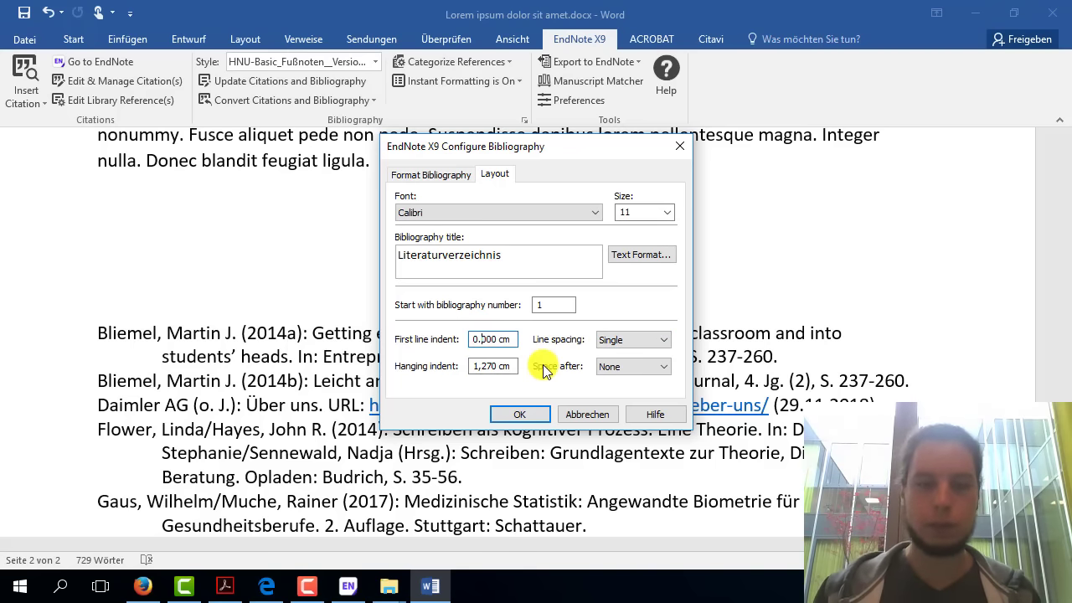
{"action": "left_click", "coordinate": [482, 369]}
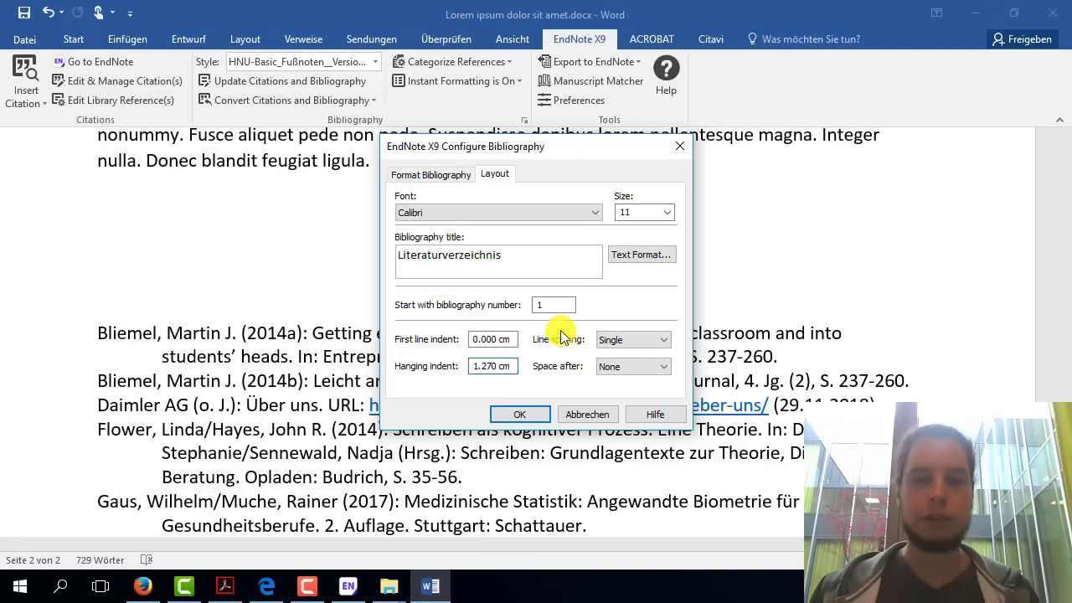
{"action": "left_click", "coordinate": [622, 347]}
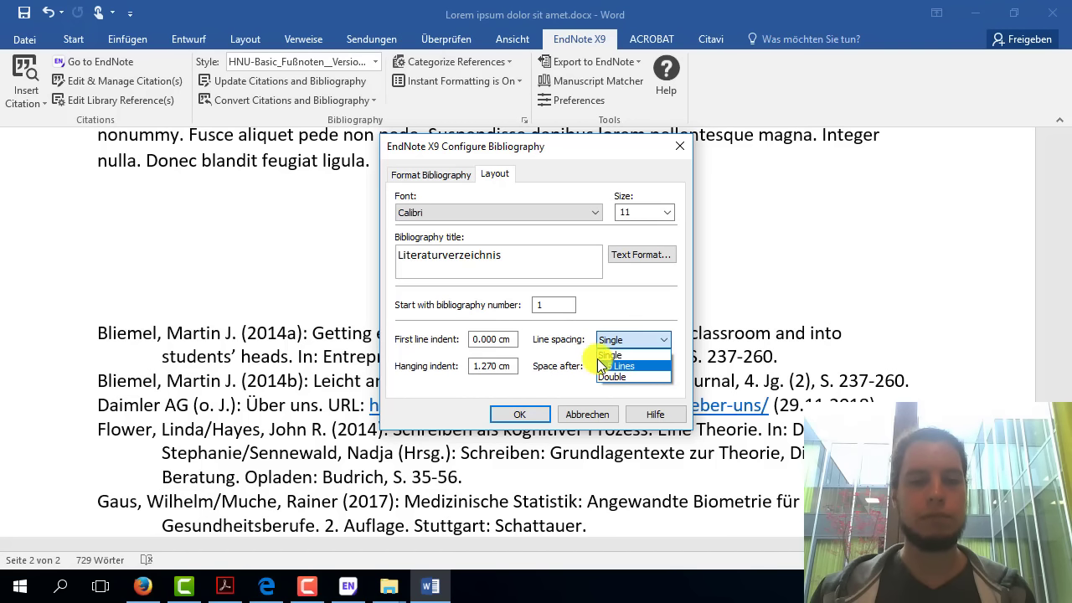
{"action": "left_click", "coordinate": [556, 346]}
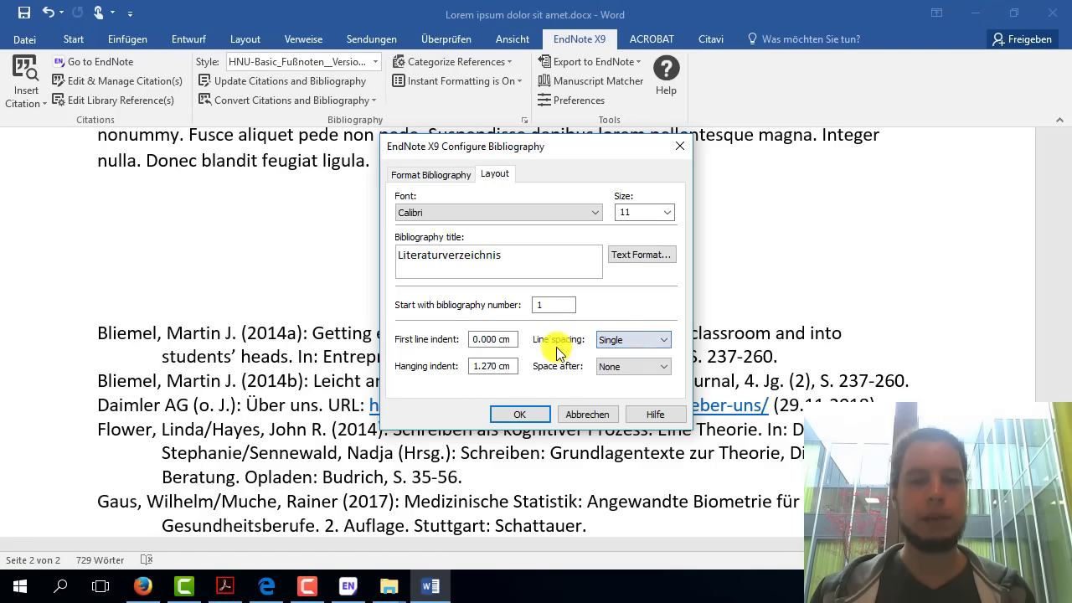
{"action": "left_click", "coordinate": [617, 366]}
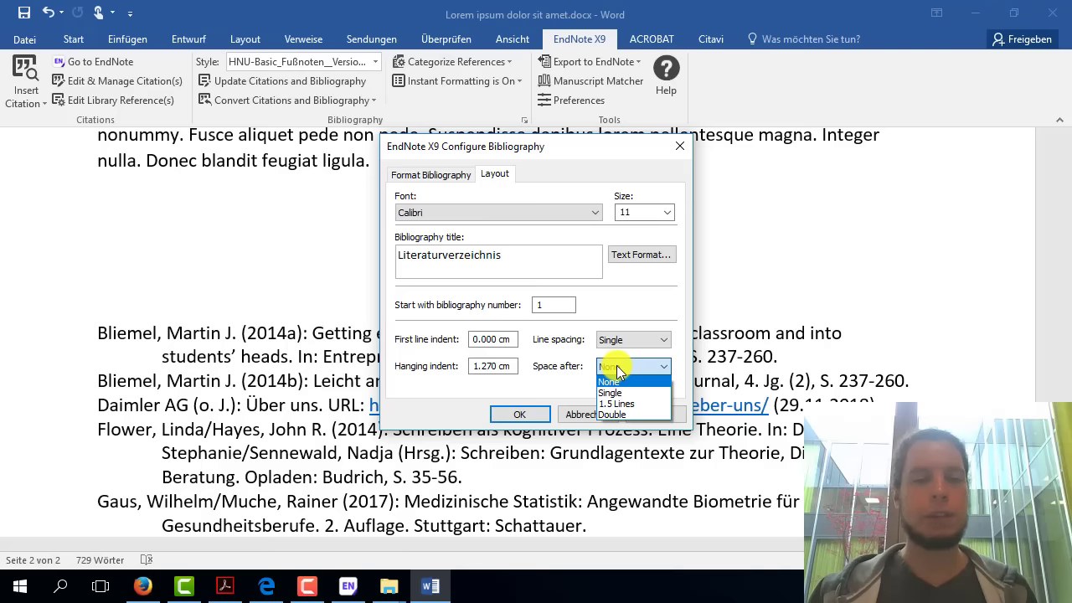
{"action": "left_click", "coordinate": [610, 391]}
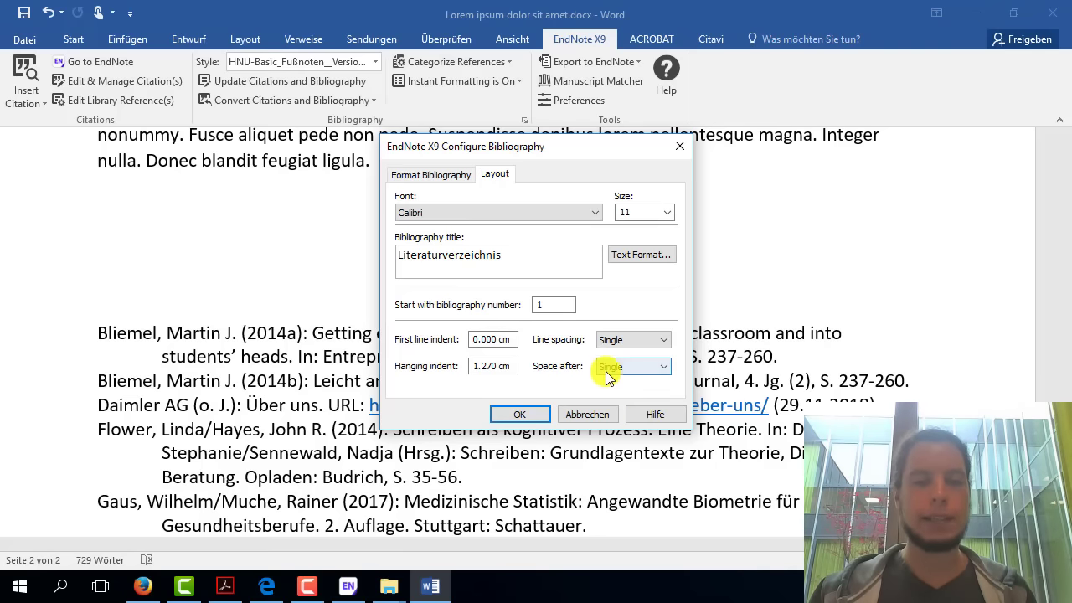
{"action": "left_click", "coordinate": [520, 416]}
- Review the Literaturverzeichnis entries, then open EndNote's Convert Citations and Bibliography menu
{"action": "scroll", "coordinate": [412, 256], "scroll_direction": "down", "scroll_amount": 2}
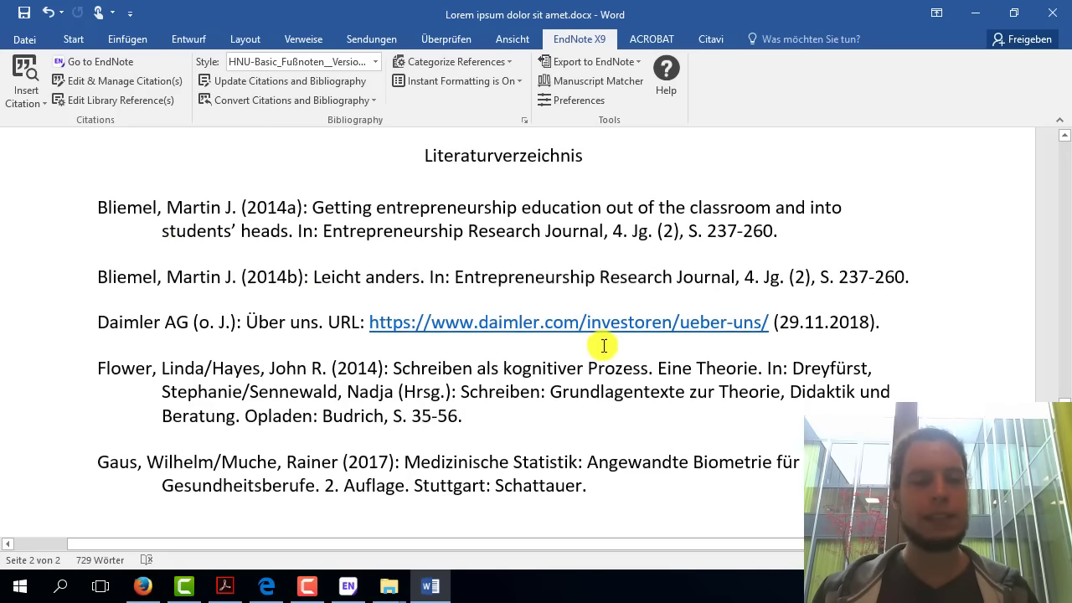
{"action": "scroll", "coordinate": [610, 349], "scroll_direction": "up", "scroll_amount": 3}
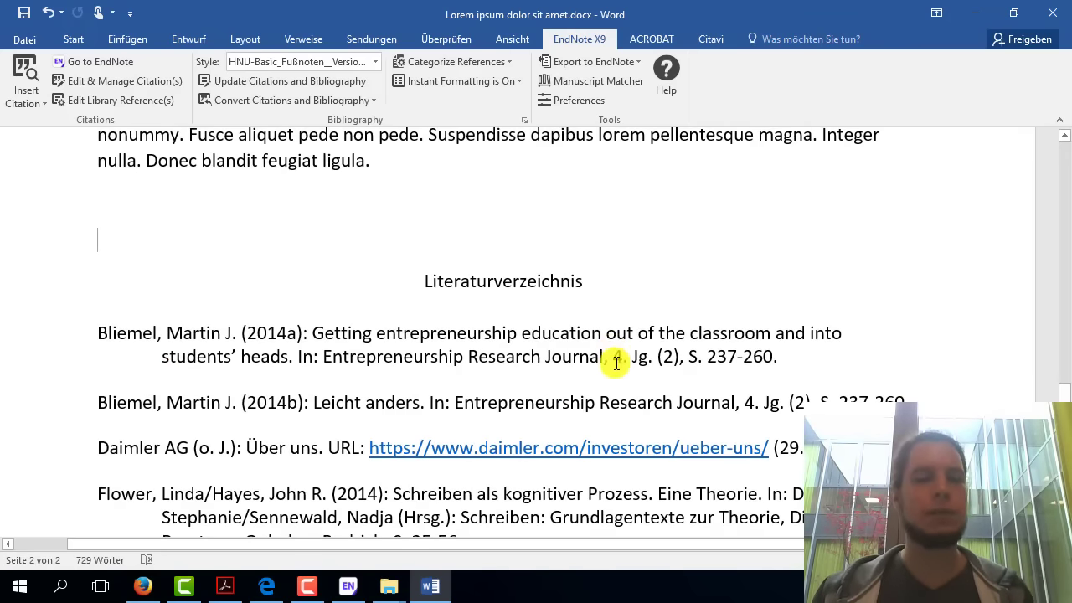
{"action": "double_click", "coordinate": [490, 279]}
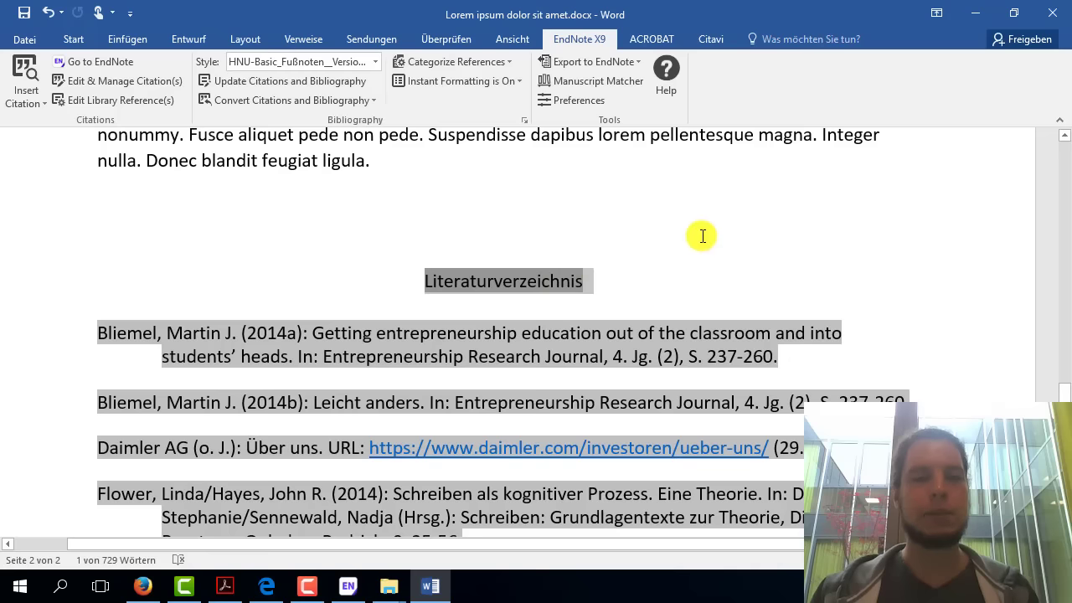
{"action": "left_click", "coordinate": [627, 218]}
{"action": "scroll", "coordinate": [663, 248], "scroll_direction": "down", "scroll_amount": 3, "text": "ctrl"}
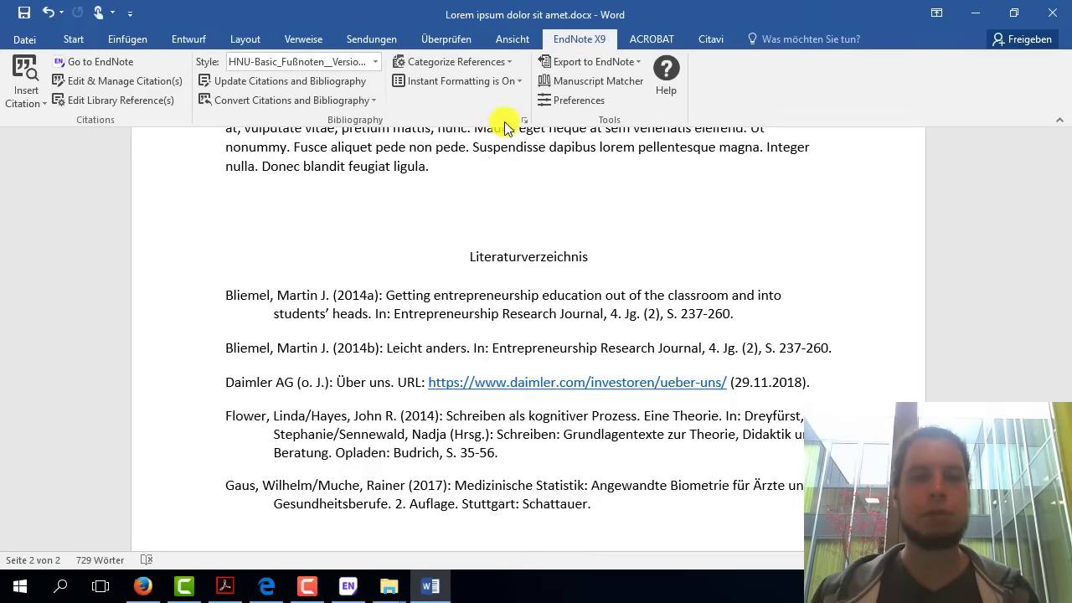
{"action": "left_click", "coordinate": [552, 293]}
{"action": "left_click", "coordinate": [533, 433]}
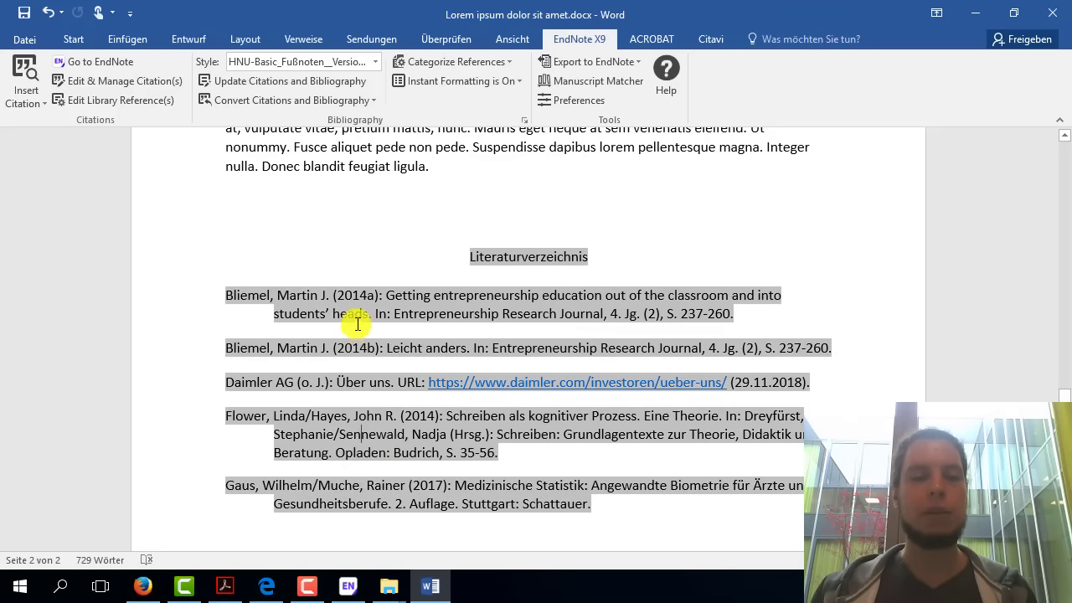
{"action": "left_click", "coordinate": [391, 382]}
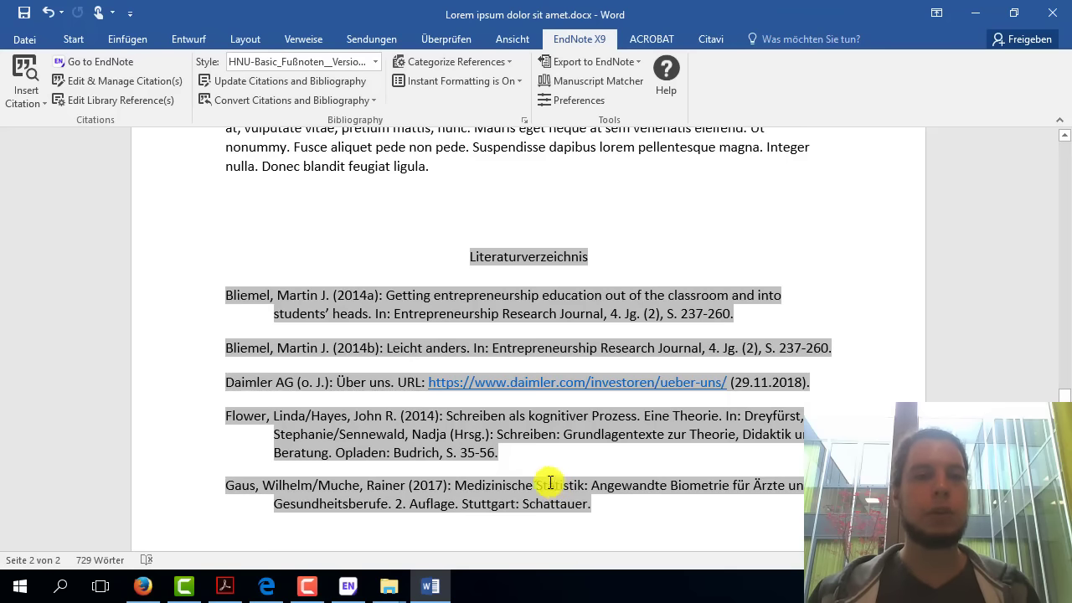
{"action": "left_click", "coordinate": [551, 483]}
{"action": "left_click", "coordinate": [289, 99]}
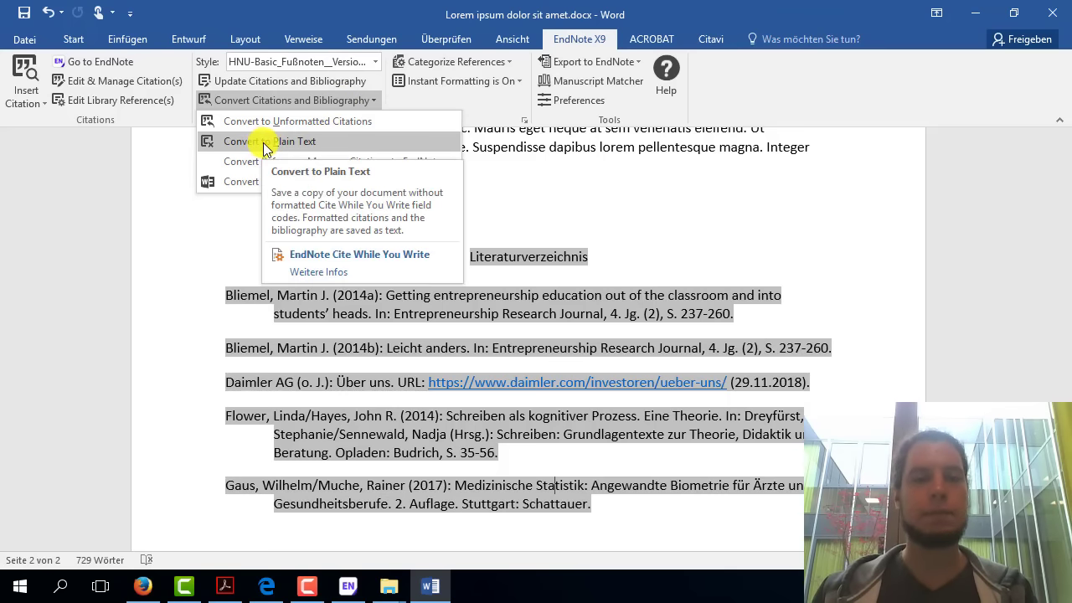
- Convert the document to a plain-text copy, Dokument1, and snap it to the right half
{"action": "left_click", "coordinate": [263, 142]}
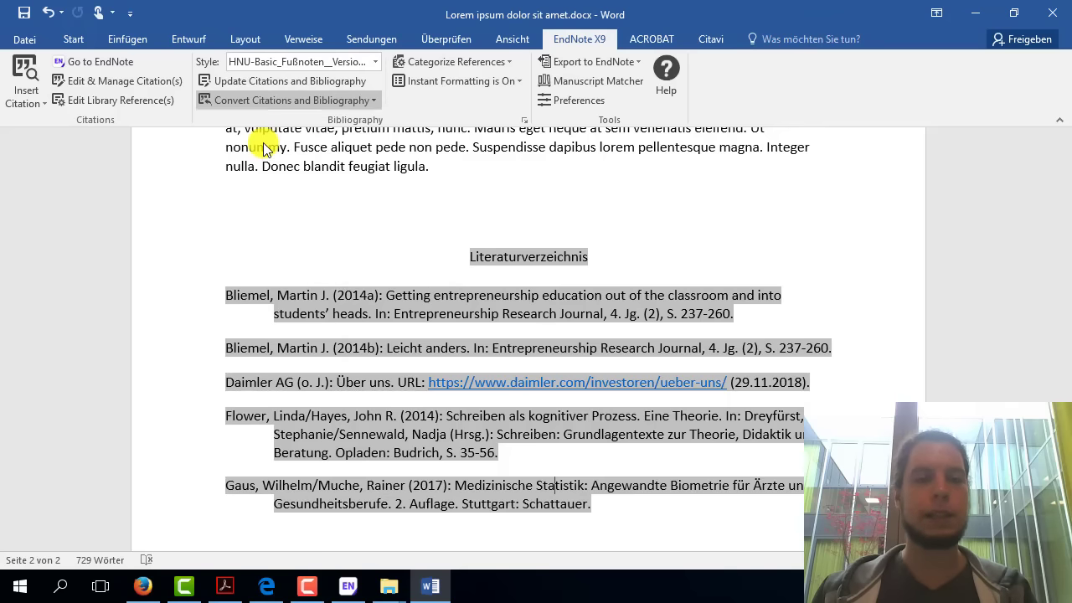
{"action": "left_click", "coordinate": [601, 382]}
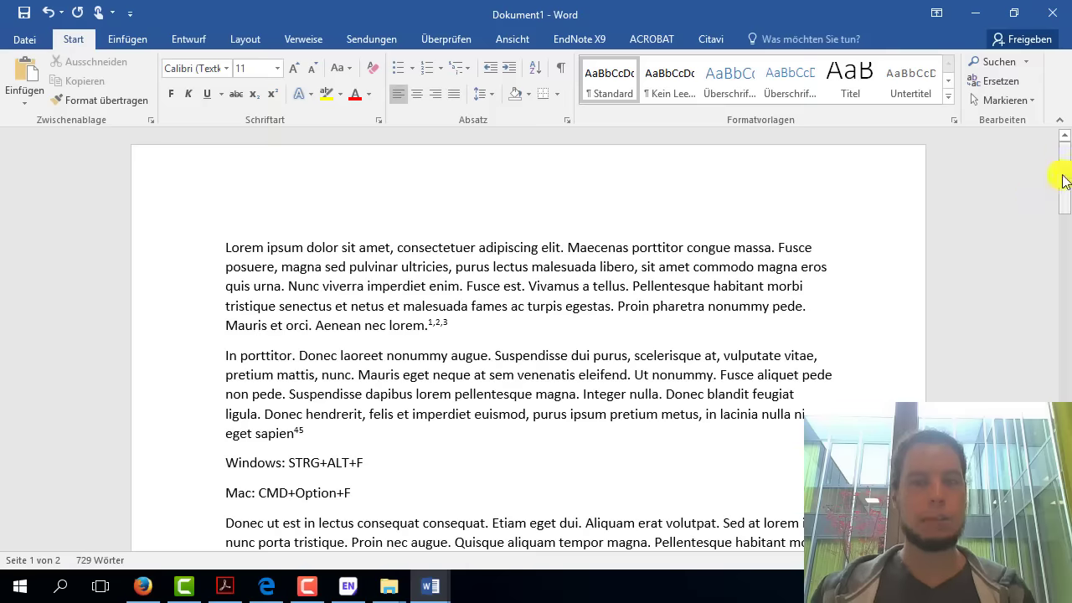
{"action": "left_click_drag", "start_coordinate": [1065, 191], "coordinate": [1065, 414]}
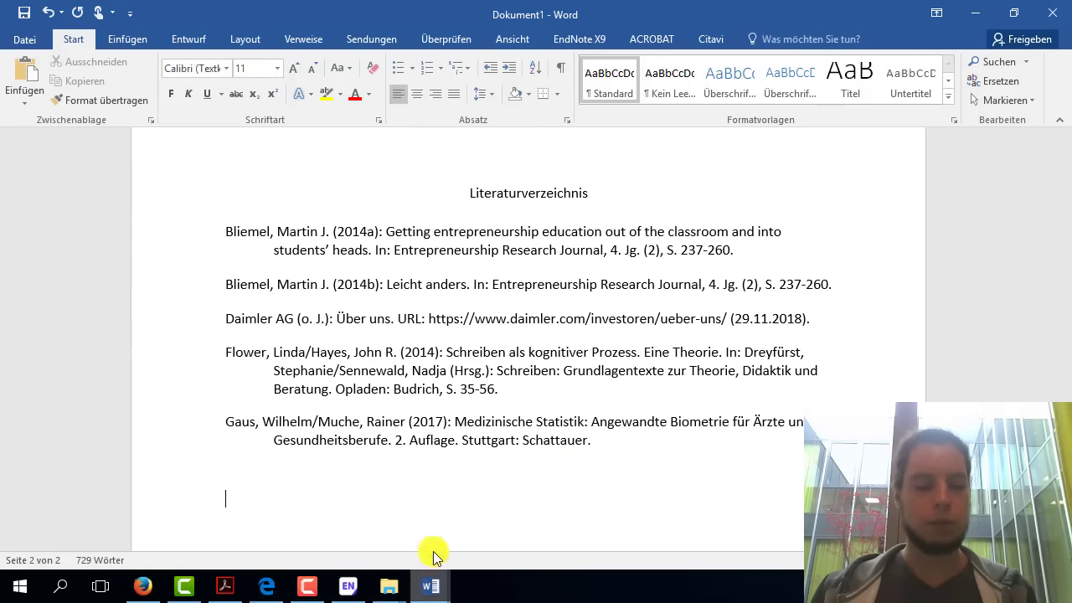
{"action": "key", "text": "super+Right"}
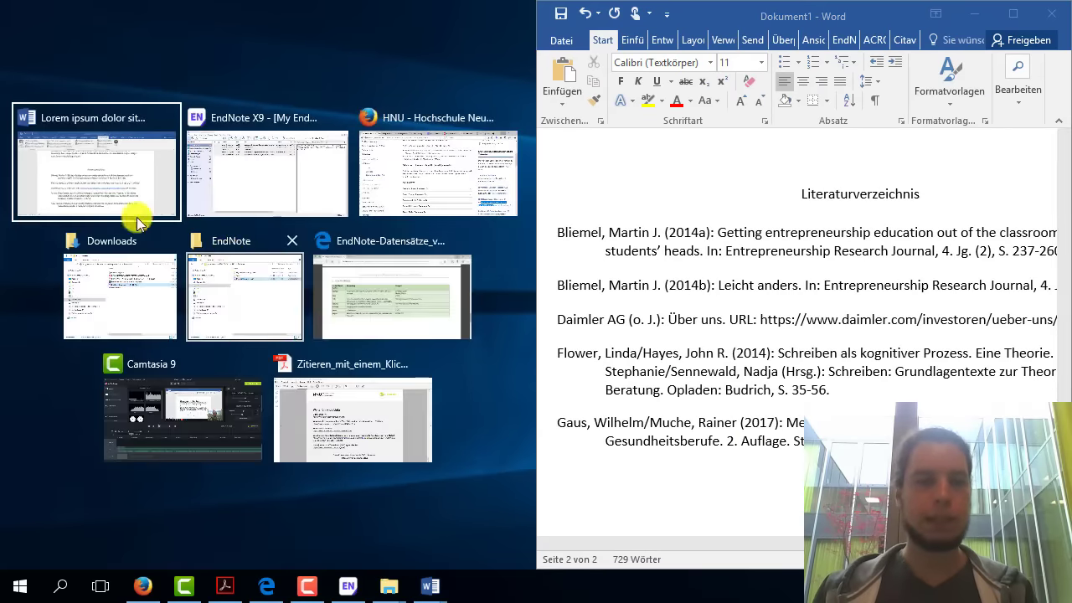
- Snap the original document to the left half and go to its Literaturverzeichnis
{"action": "left_click", "coordinate": [137, 220]}
{"action": "left_click", "coordinate": [143, 365]}
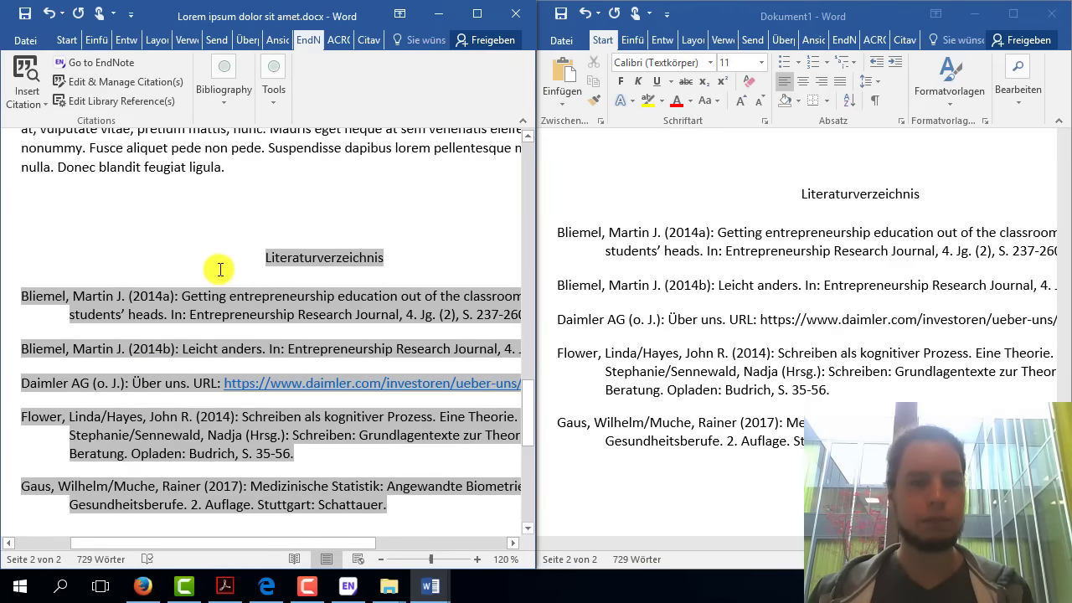
{"action": "scroll", "coordinate": [219, 266], "scroll_direction": "down", "scroll_amount": 2}
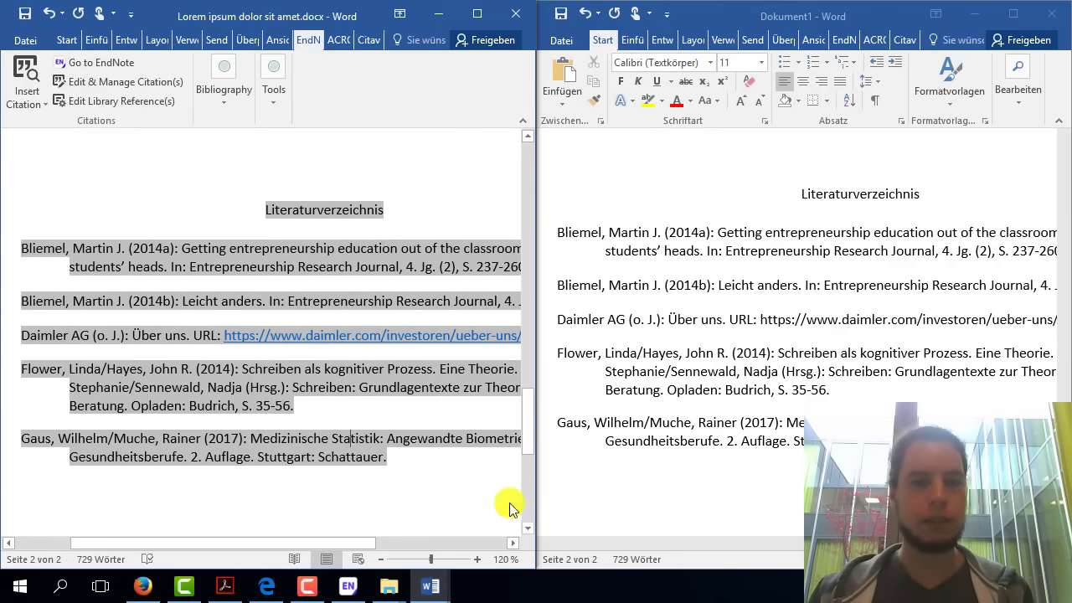
{"action": "key", "text": "Up"}
{"action": "left_click", "coordinate": [307, 269]}
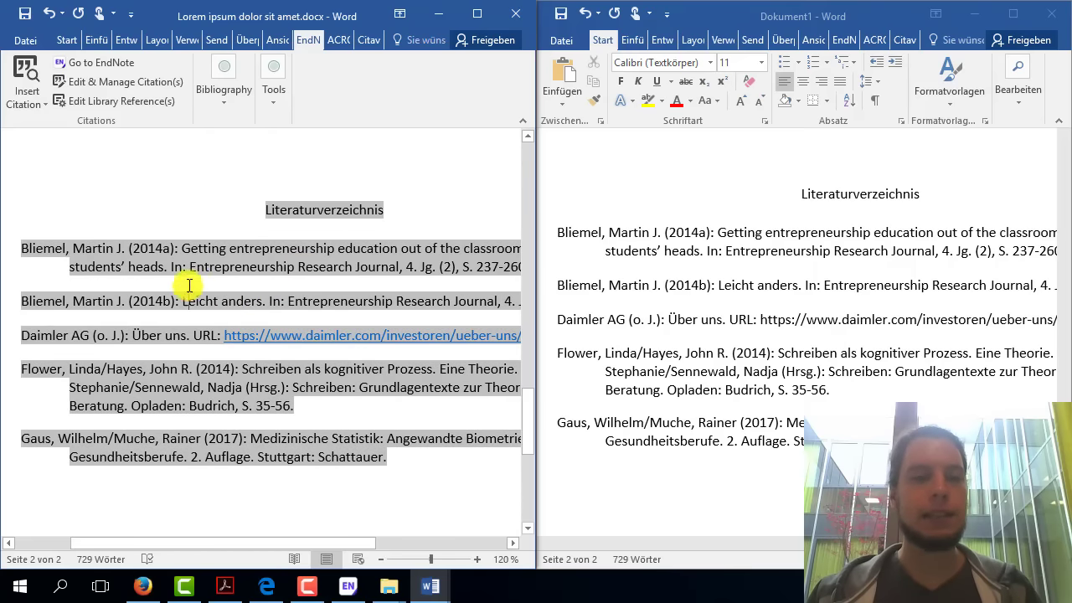
{"action": "left_click", "coordinate": [214, 455]}
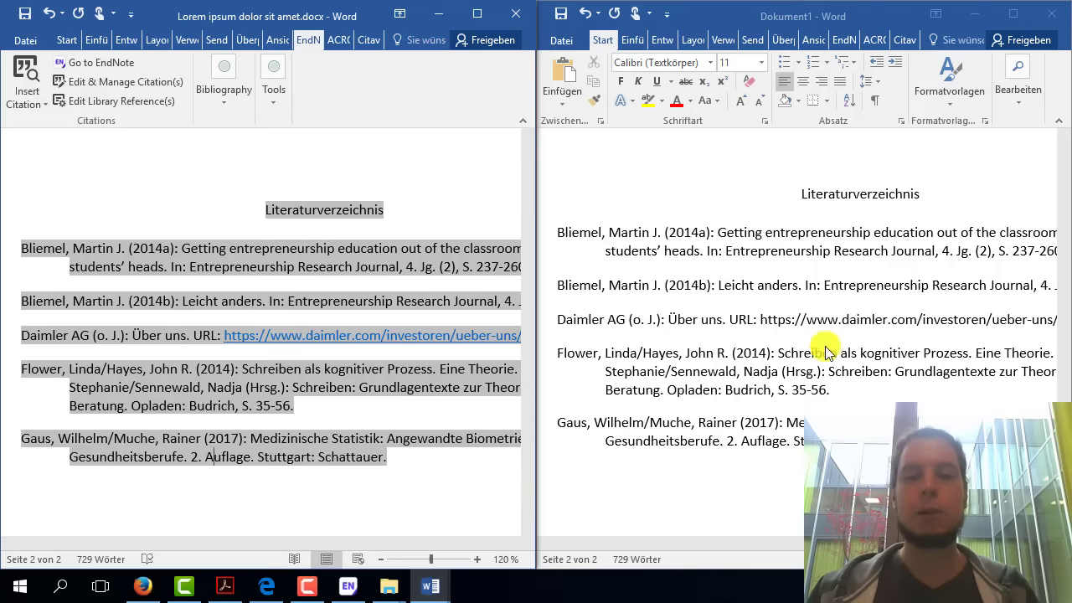
- Compare the plain-text entries with the original's, then maximize Dokument1
{"action": "left_click", "coordinate": [797, 319]}
{"action": "left_click", "coordinate": [778, 250]}
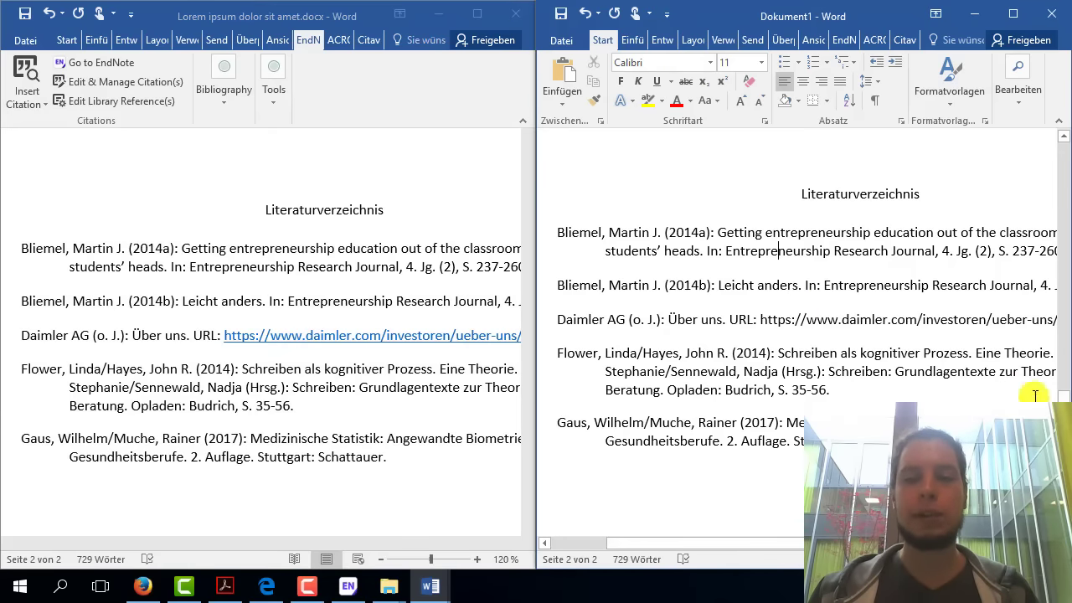
{"action": "scroll", "coordinate": [910, 187], "scroll_direction": "up", "scroll_amount": 5}
{"action": "scroll", "coordinate": [909, 187], "scroll_direction": "up", "scroll_amount": 5}
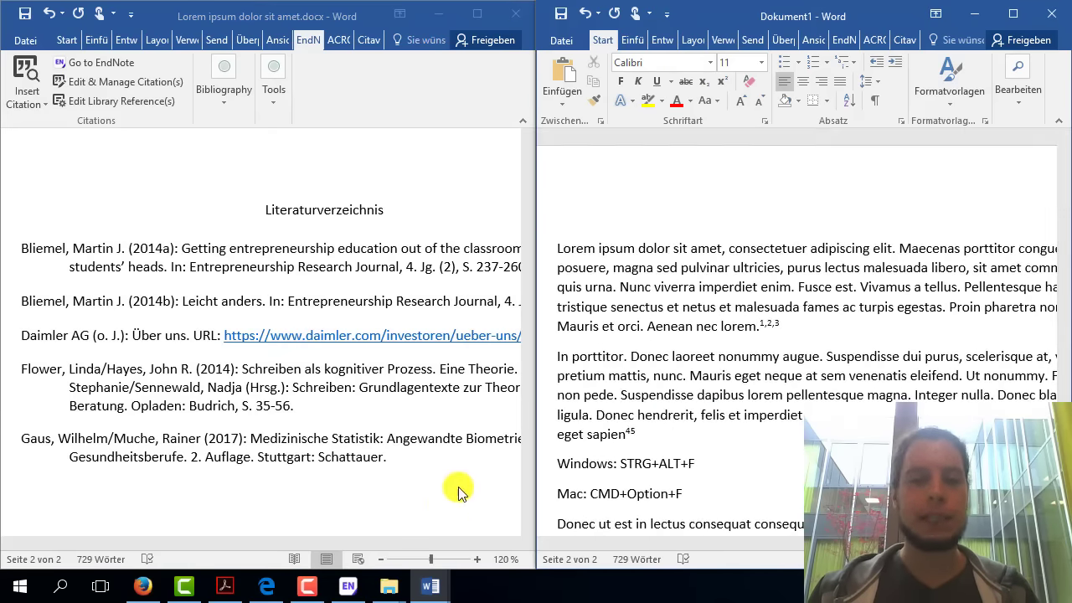
{"action": "left_click", "coordinate": [429, 452]}
{"action": "mouse_move", "coordinate": [526, 436]}
{"action": "left_mouse_down"}
{"action": "mouse_move", "coordinate": [525, 177]}
{"action": "mouse_move", "coordinate": [542, 456]}
{"action": "mouse_move", "coordinate": [538, 430]}
{"action": "left_mouse_up"}
{"action": "left_click", "coordinate": [1038, 272]}
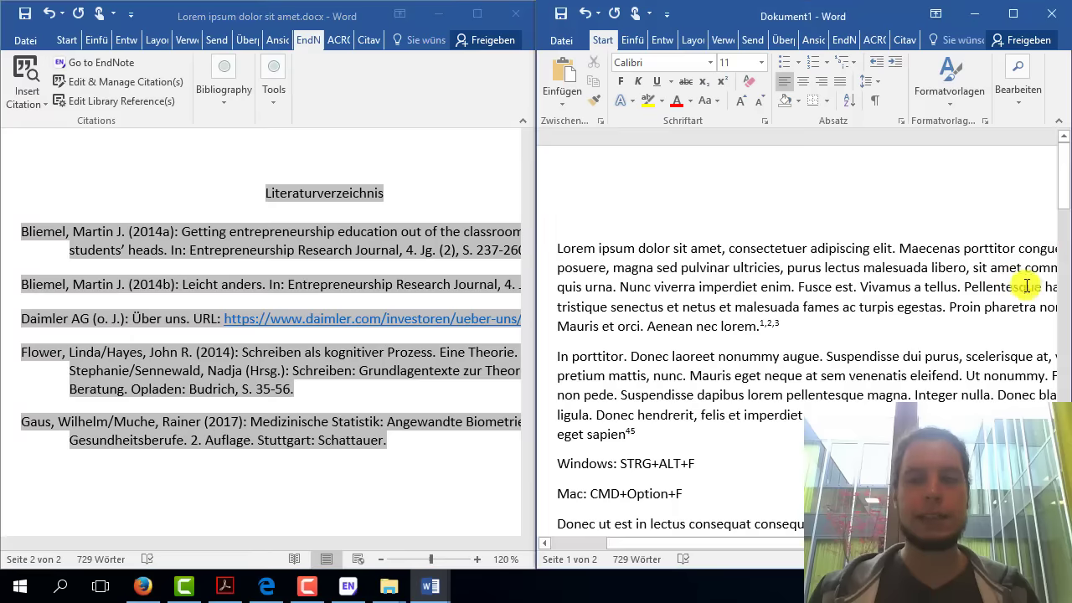
{"action": "left_click_drag", "start_coordinate": [1061, 189], "coordinate": [1061, 408]}
{"action": "left_click", "coordinate": [806, 278]}
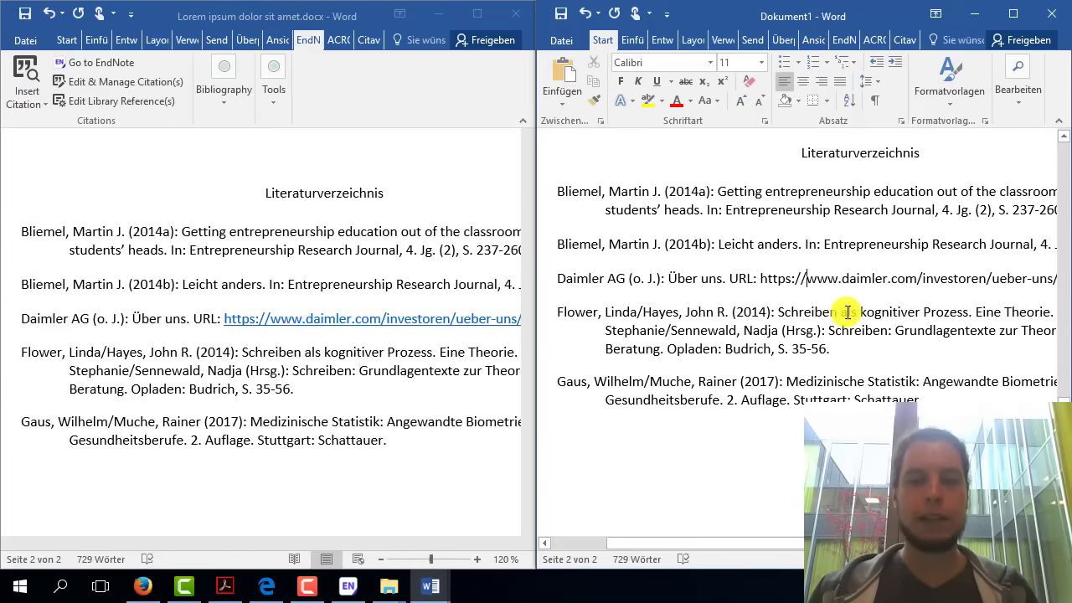
{"action": "left_click", "coordinate": [1010, 14]}
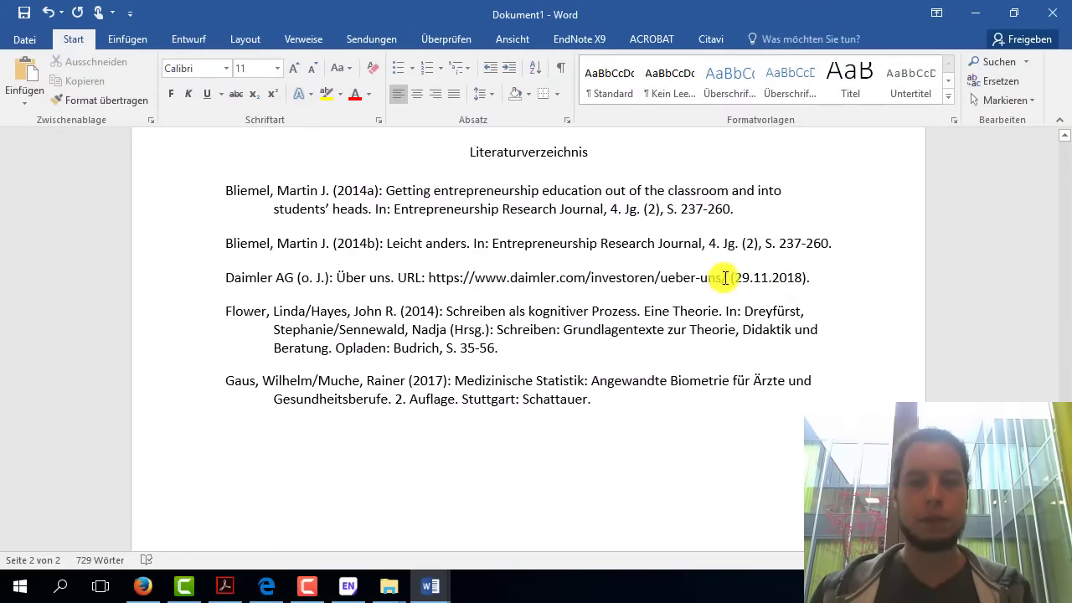
- Remove the hyperlink from the Daimler URL with Link entfernen
{"action": "left_click", "coordinate": [725, 278]}
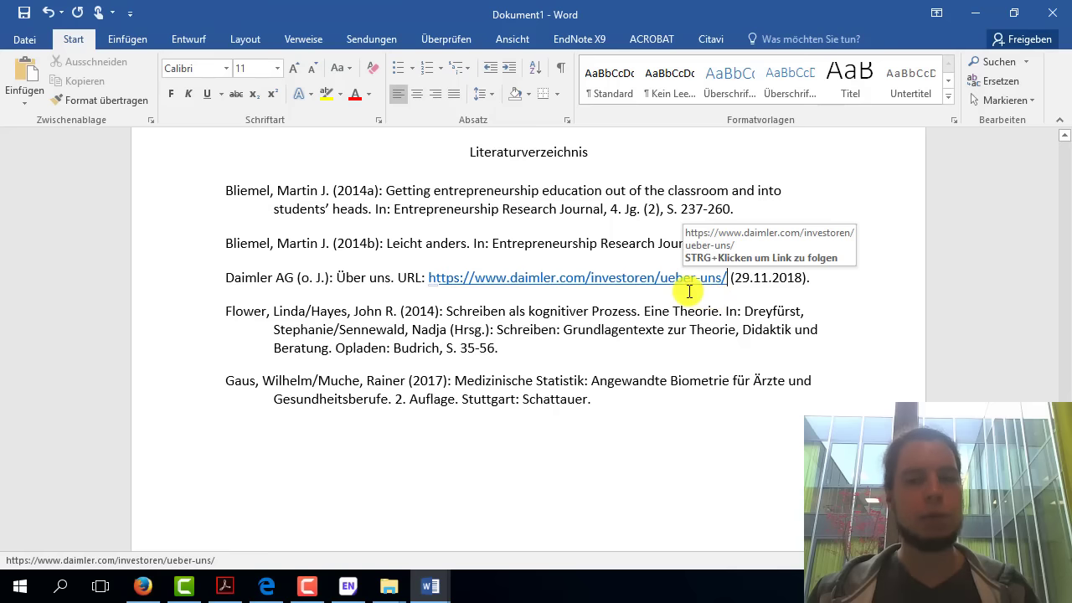
{"action": "right_click", "coordinate": [687, 281]}
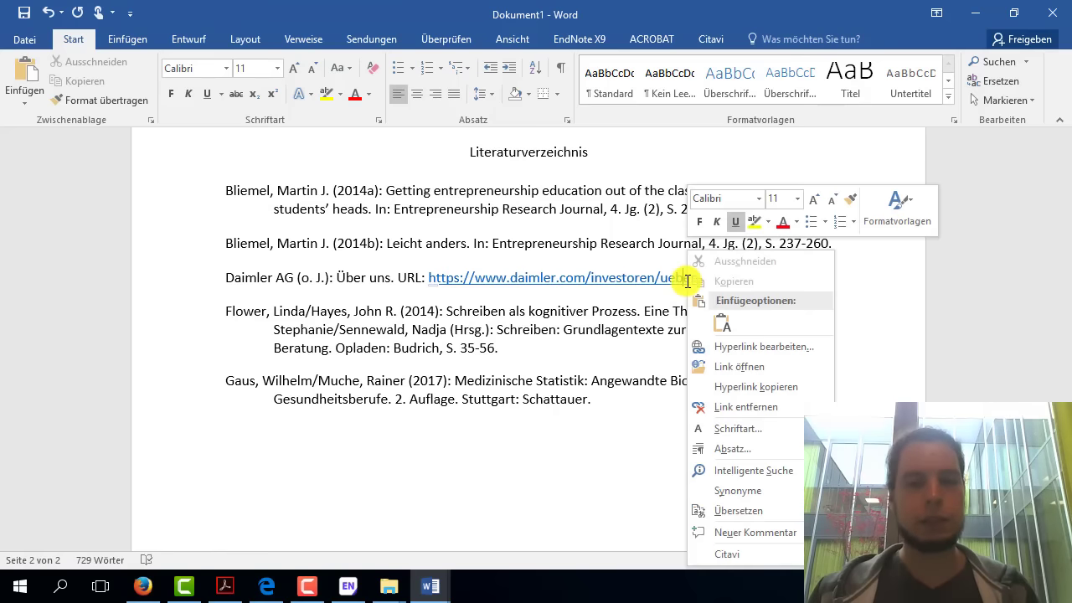
{"action": "left_click", "coordinate": [745, 406]}
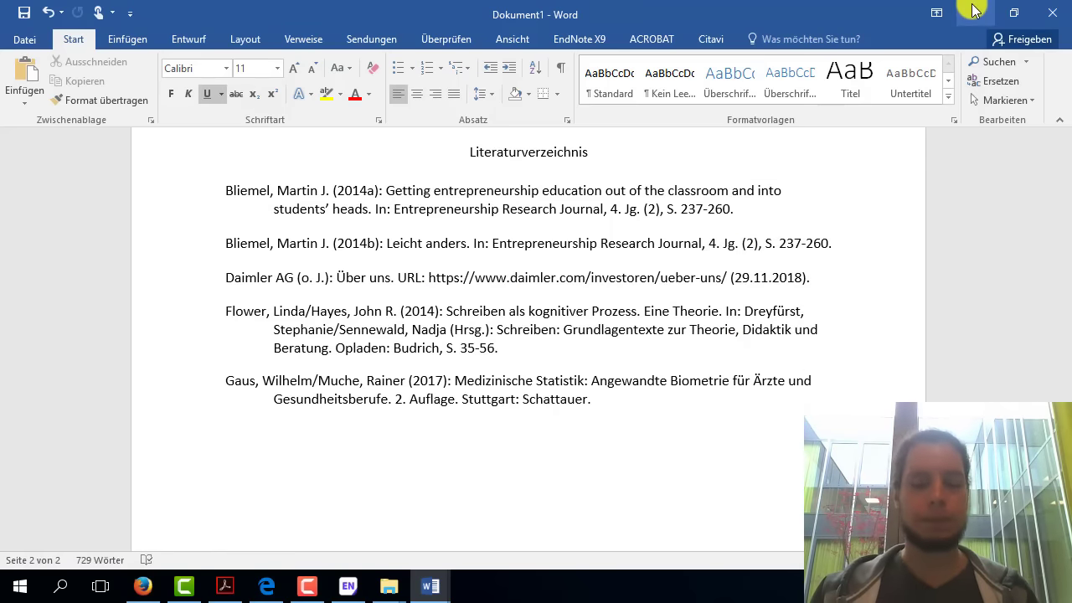
- Snap Dokument1 beside the other document to compare its entries, then maximize it again
{"action": "key", "text": "super+Right"}
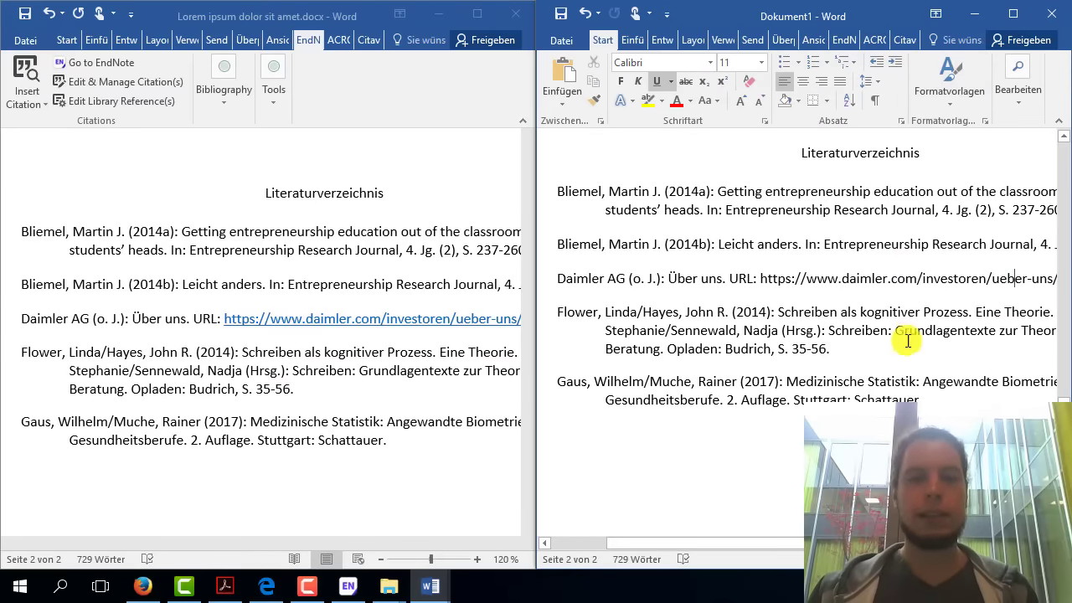
{"action": "left_click", "coordinate": [877, 366]}
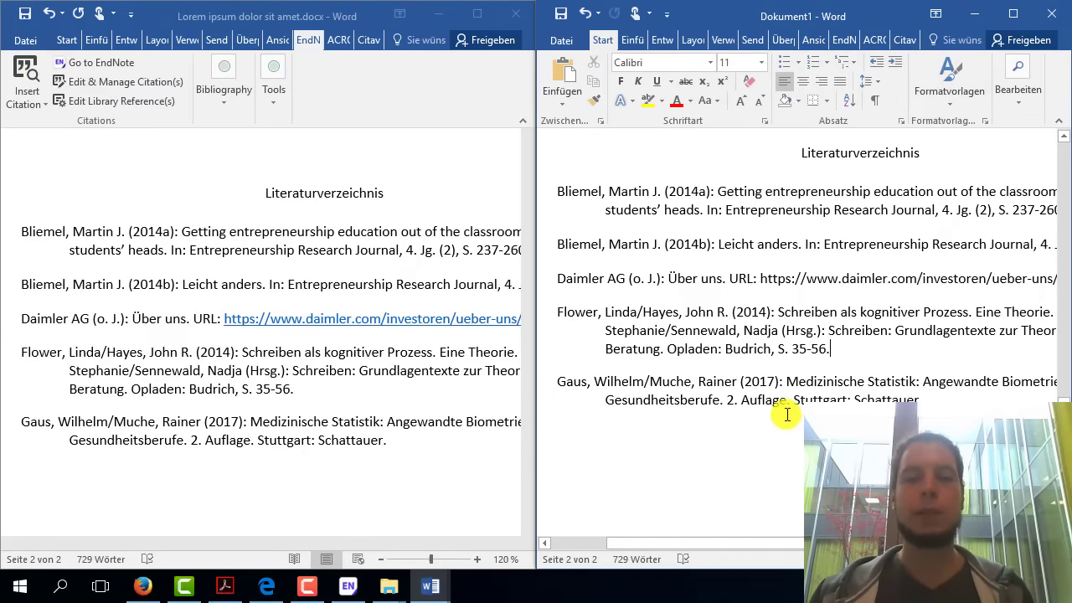
{"action": "scroll", "coordinate": [787, 414], "scroll_direction": "up", "scroll_amount": 1}
{"action": "left_click", "coordinate": [742, 378]}
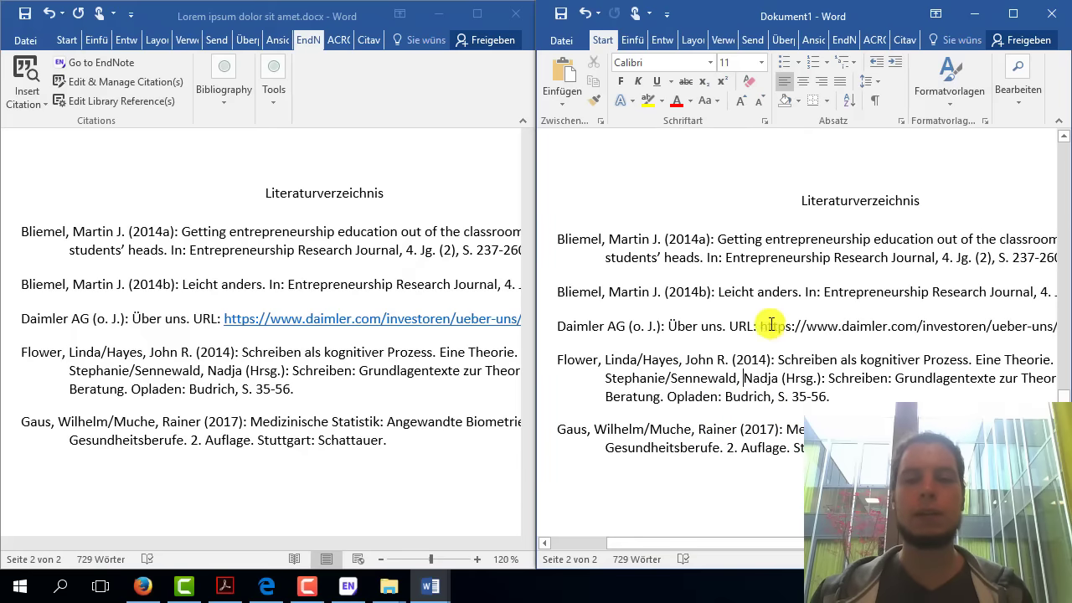
{"action": "left_click", "coordinate": [766, 257]}
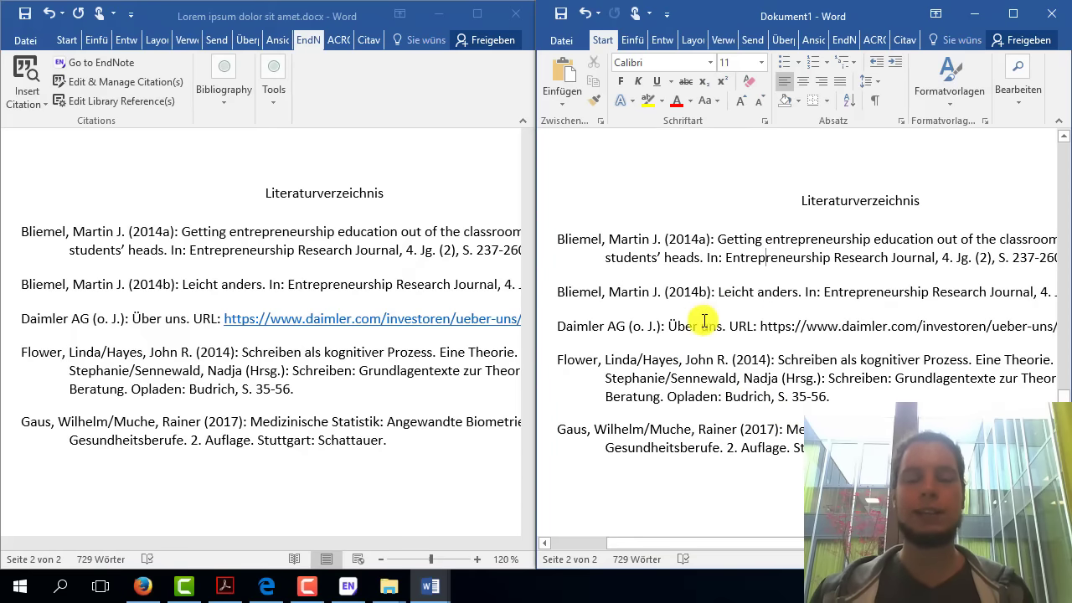
{"action": "left_click", "coordinate": [718, 378]}
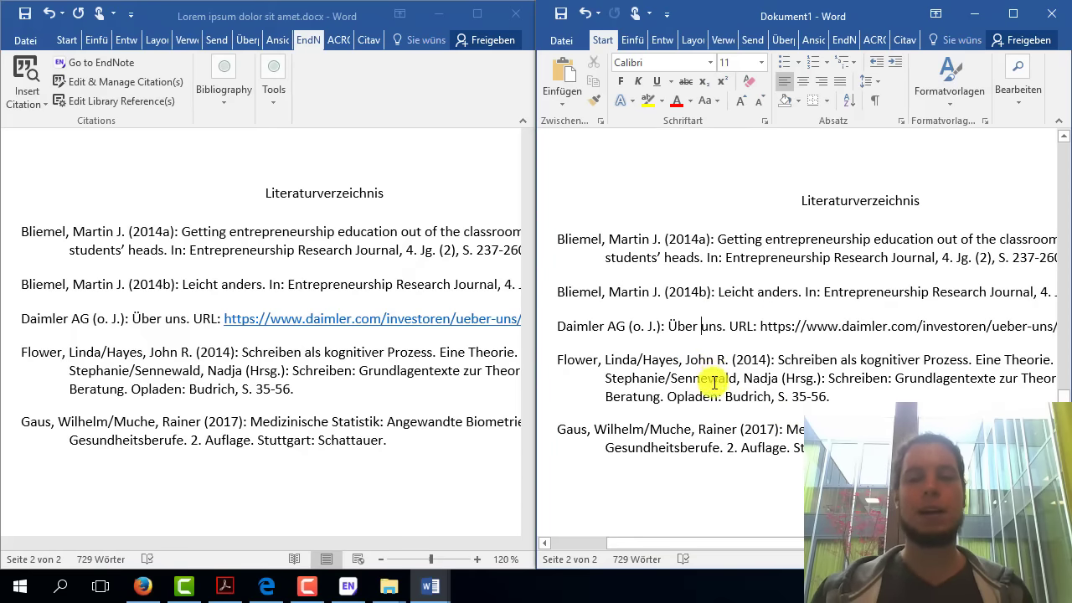
{"action": "left_click", "coordinate": [757, 448]}
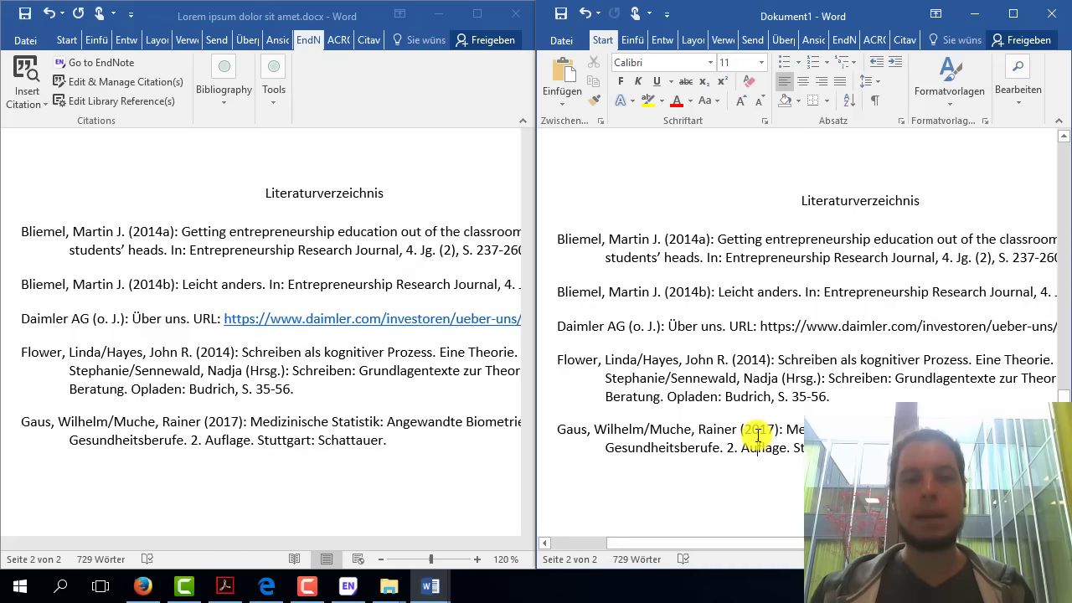
{"action": "scroll", "coordinate": [755, 423], "scroll_direction": "down", "scroll_amount": 1}
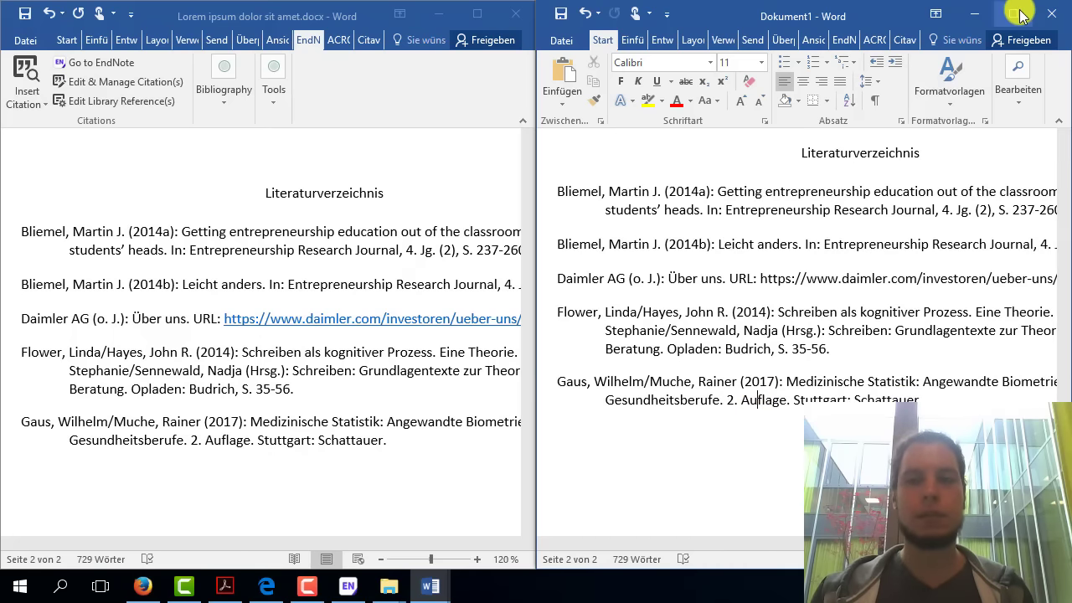
{"action": "left_click", "coordinate": [1012, 14]}
- Bold the leading surnames Bliemel, Bliemel, Daimler, Flower and Gaus
{"action": "double_click", "coordinate": [233, 192]}
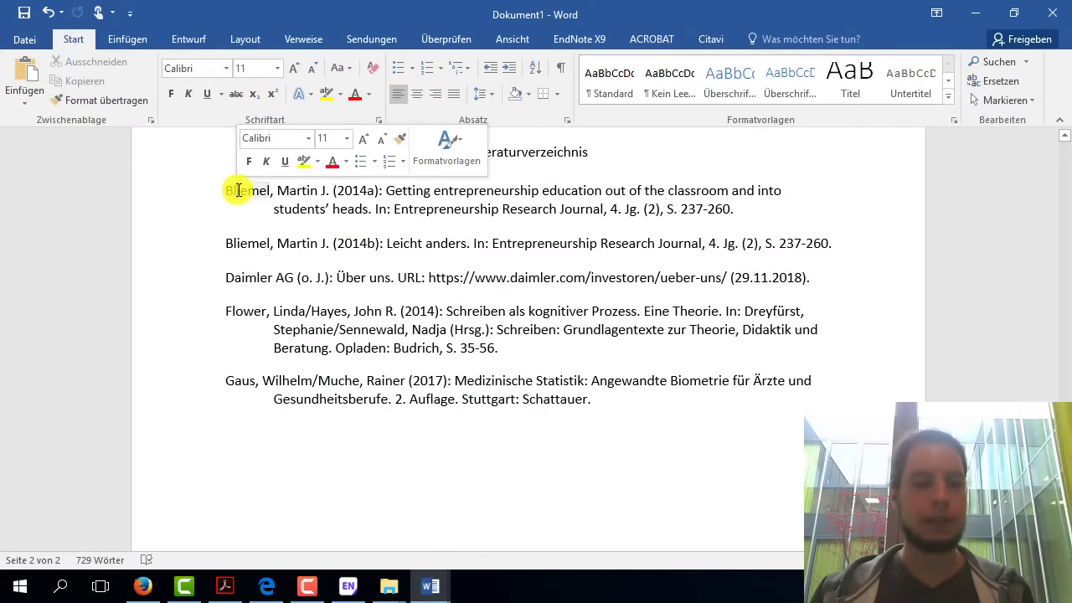
{"action": "double_click", "coordinate": [239, 243], "text": "ctrl"}
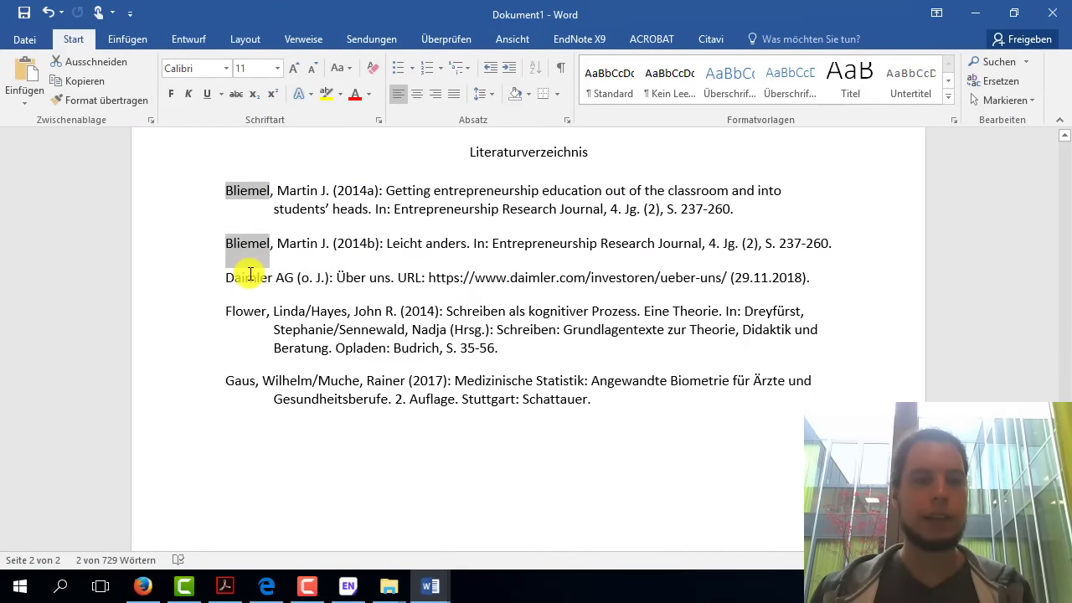
{"action": "double_click", "coordinate": [250, 275], "text": "ctrl"}
{"action": "double_click", "coordinate": [245, 313], "text": "ctrl"}
{"action": "double_click", "coordinate": [239, 381], "text": "ctrl"}
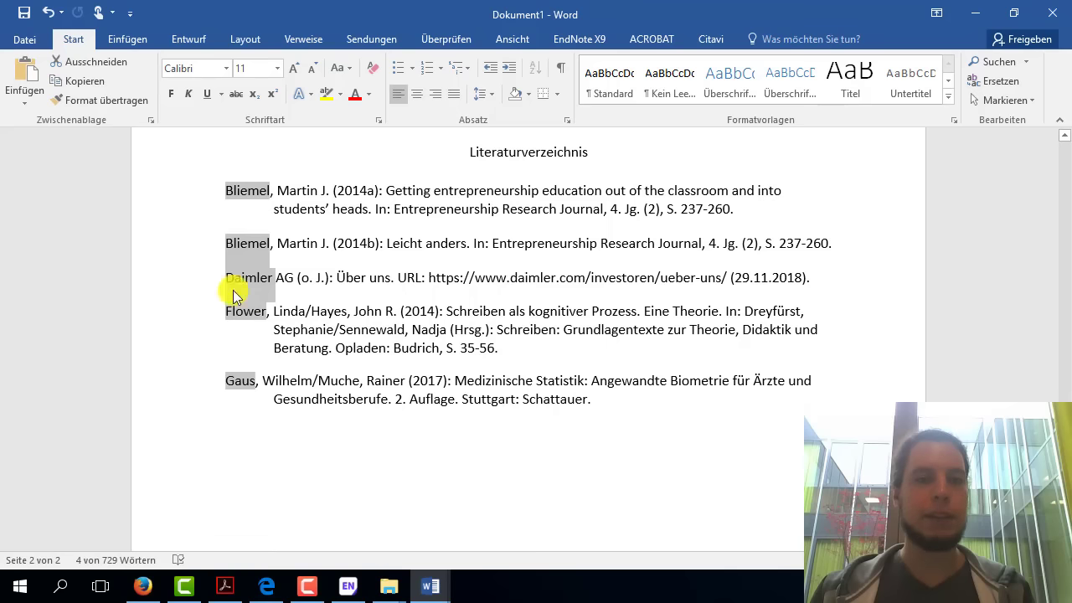
{"action": "left_click", "coordinate": [171, 93]}
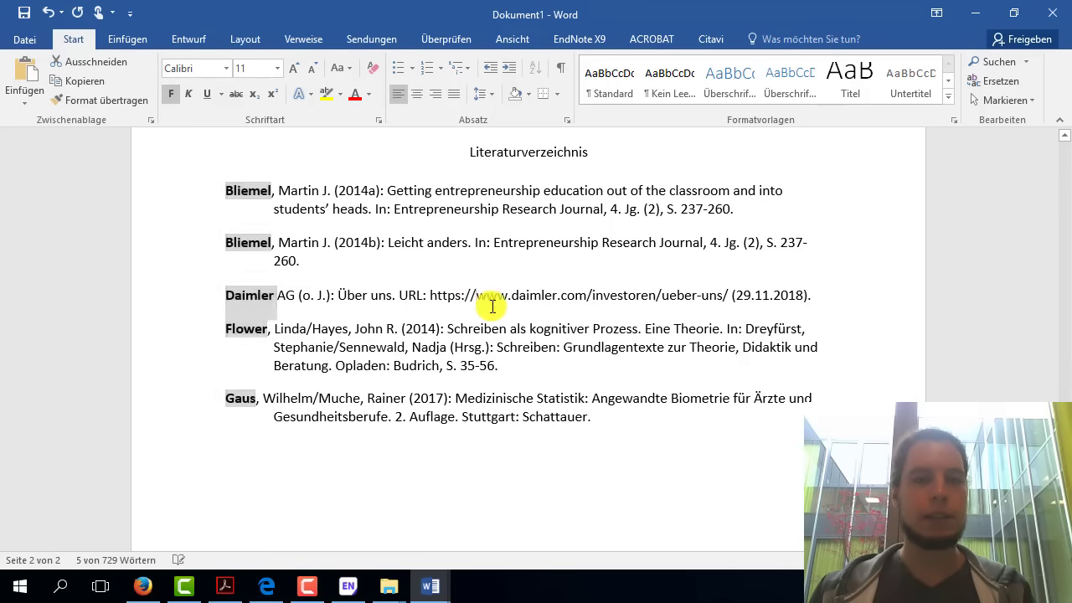
{"action": "left_click", "coordinate": [491, 305]}
- Apply the Überschrift 1 style to the Literaturverzeichnis title
{"action": "scroll", "coordinate": [455, 270], "scroll_direction": "up", "scroll_amount": 2}
{"action": "left_click", "coordinate": [182, 254]}
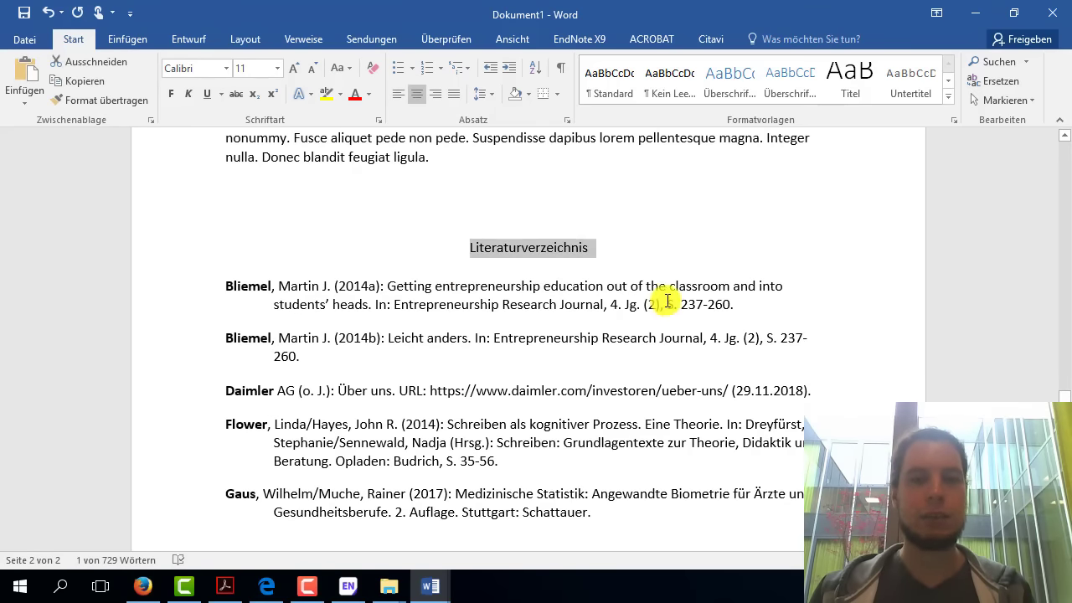
{"action": "left_click", "coordinate": [716, 97]}
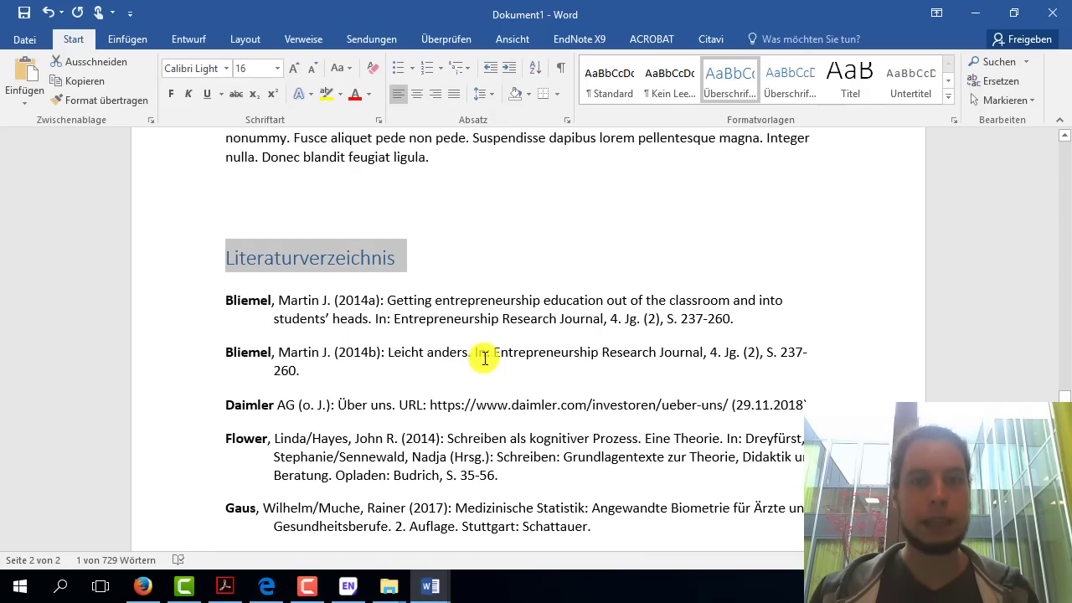
{"action": "left_click", "coordinate": [307, 204]}
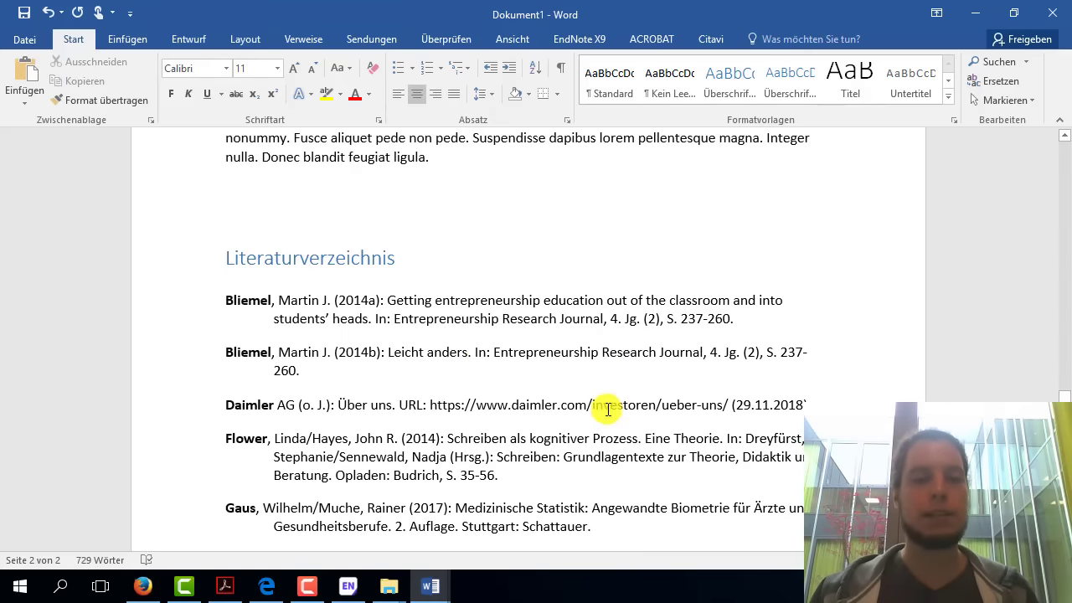
- Delete the trailing full stops after 260, the Daimler date, 35-56 and Schattauer
{"action": "scroll", "coordinate": [608, 408], "scroll_direction": "down", "scroll_amount": 1}
{"action": "left_click", "coordinate": [749, 273]}
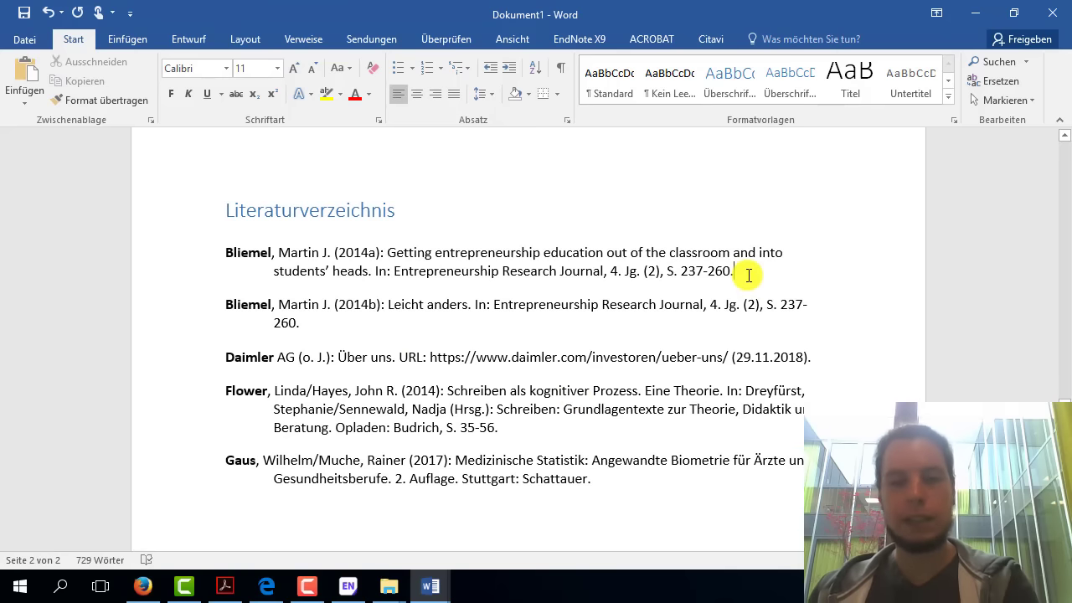
{"action": "key", "text": "BackSpace"}
{"action": "left_click", "coordinate": [494, 326]}
{"action": "key", "text": "BackSpace"}
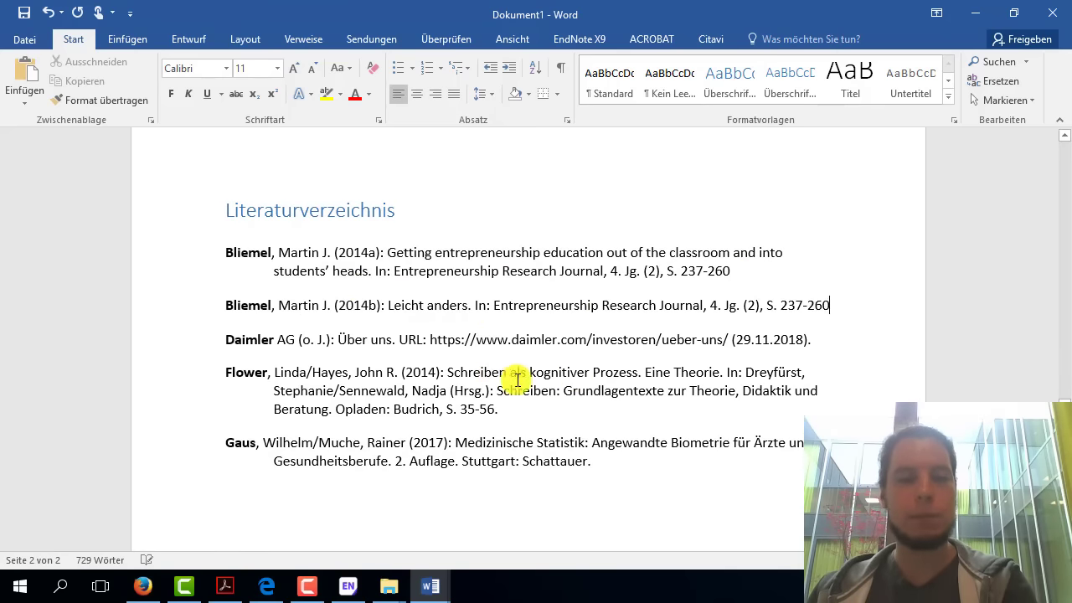
{"action": "key", "text": "BackSpace"}
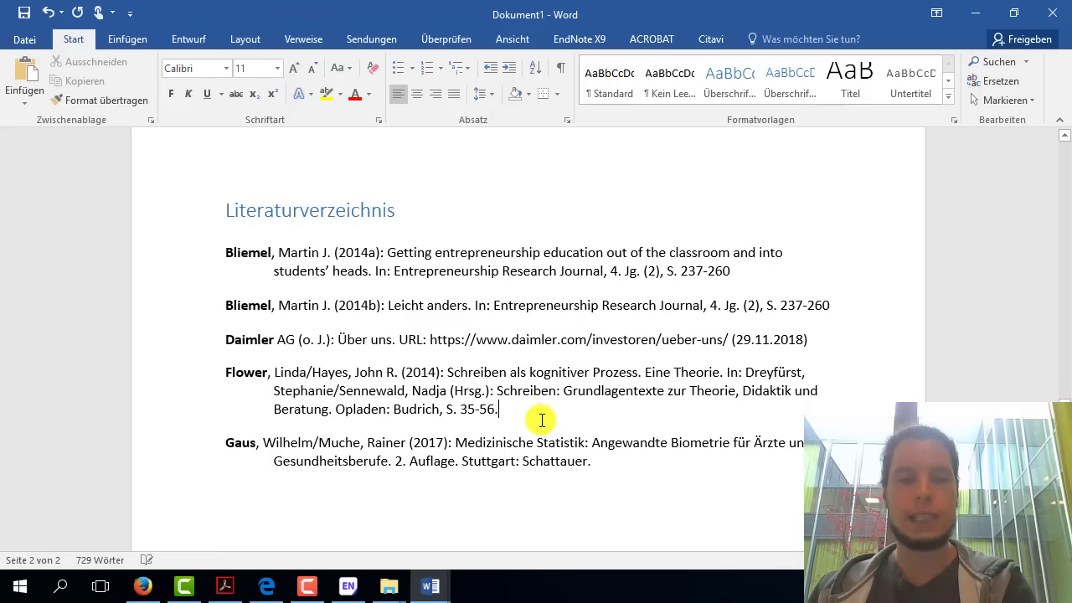
{"action": "key", "text": "BackSpace"}
{"action": "left_click", "coordinate": [608, 462]}
{"action": "key", "text": "BackSpace"}
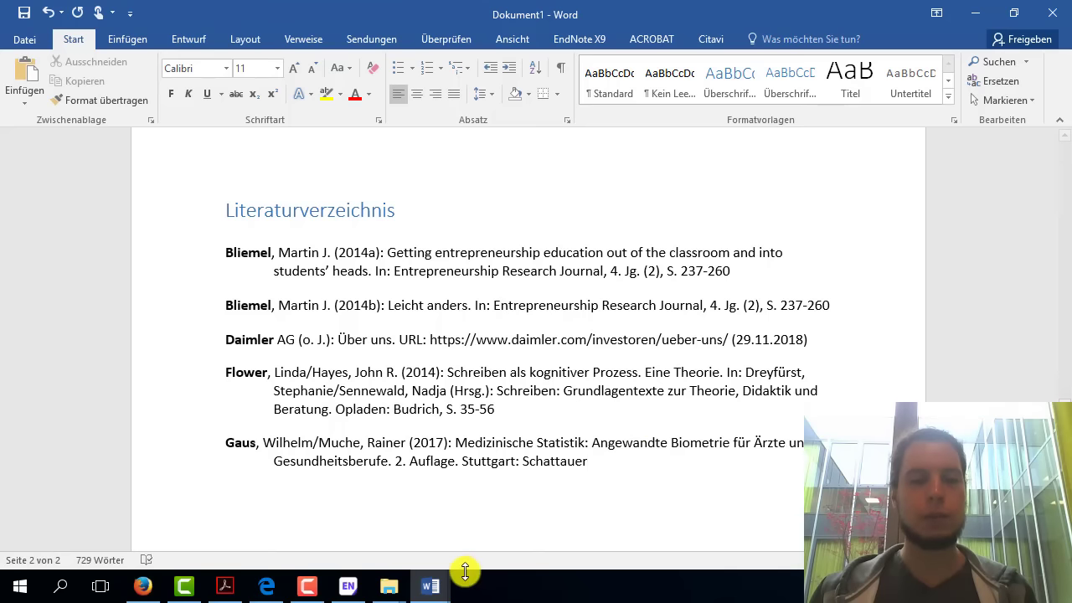
{"action": "mouse_move", "coordinate": [567, 404]}
{"action": "left_mouse_down"}
{"action": "mouse_move", "coordinate": [364, 305]}
{"action": "mouse_move", "coordinate": [536, 422]}
{"action": "left_mouse_up"}
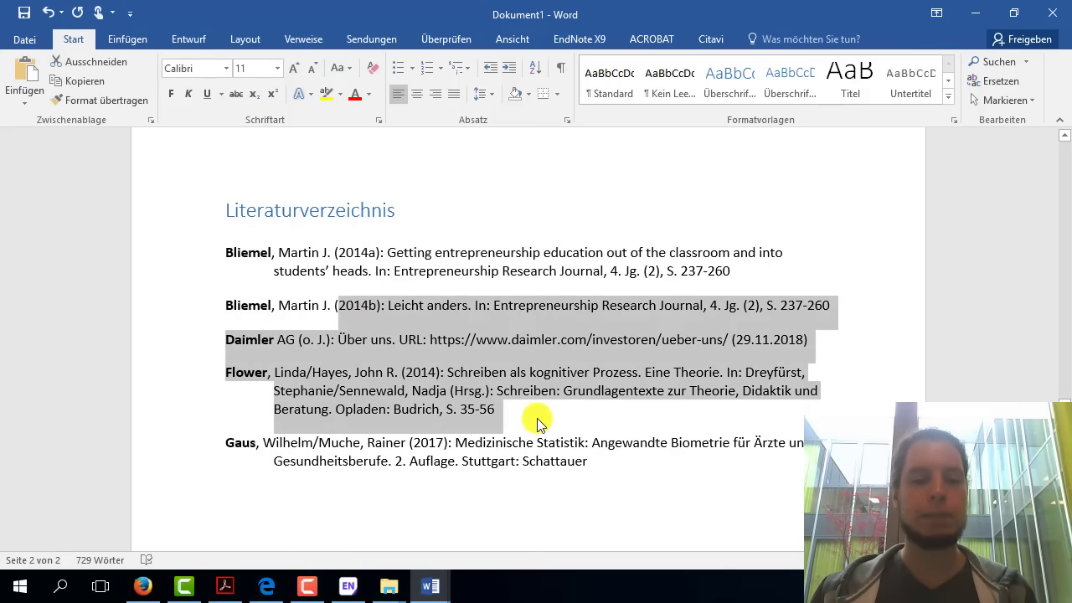
{"action": "left_click", "coordinate": [519, 452]}
{"action": "mouse_move", "coordinate": [429, 586]}
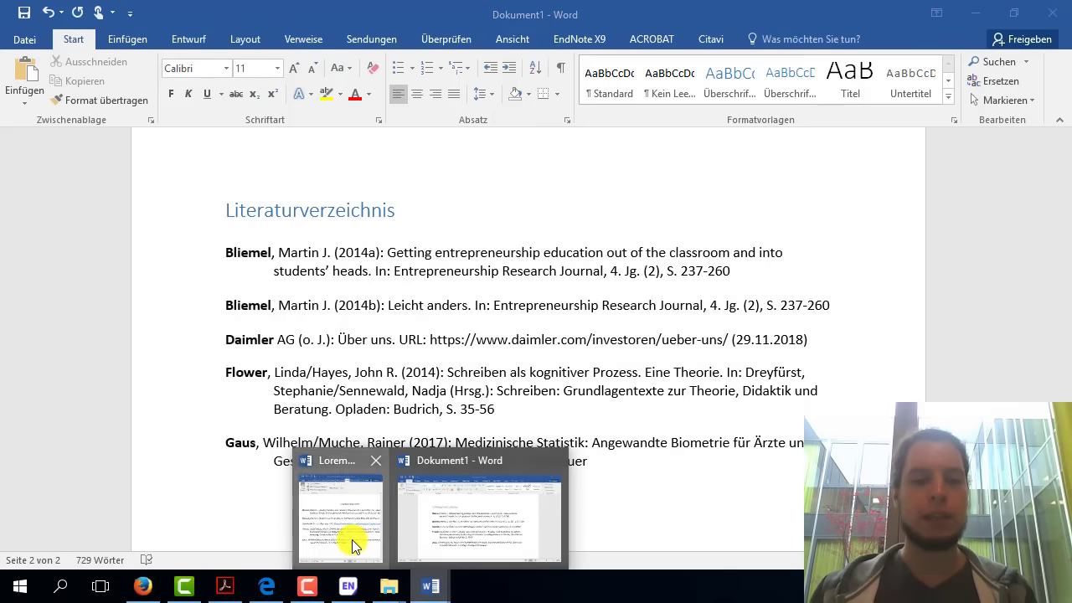
- Compare the Lorem ipsum bibliography with Dokument1, then maximize 'Lorem ipsum dolor sit amet.docx'
{"action": "left_click", "coordinate": [351, 539]}
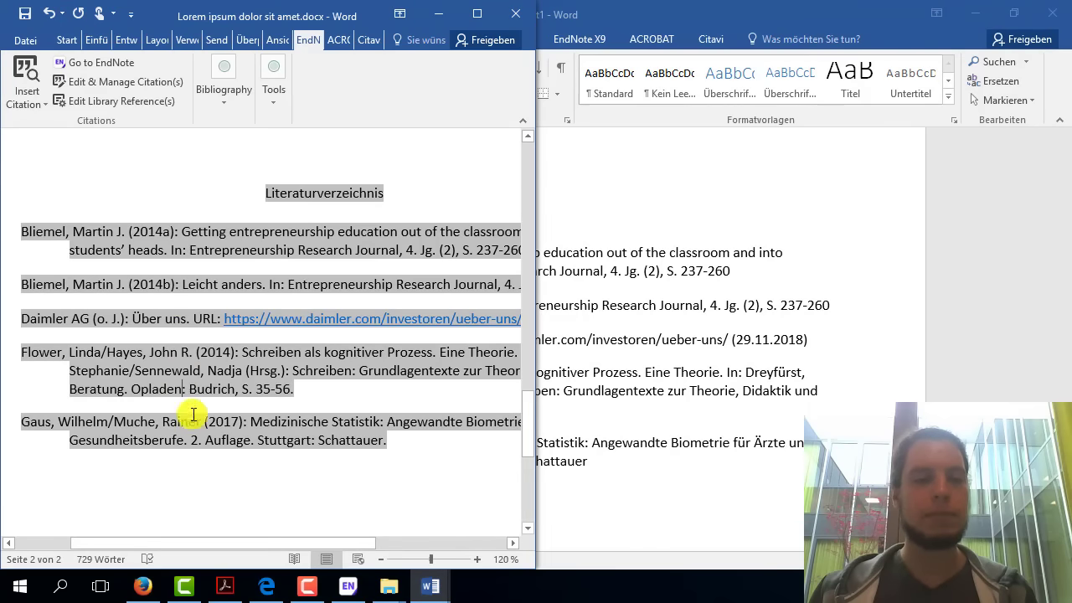
{"action": "left_click", "coordinate": [202, 481]}
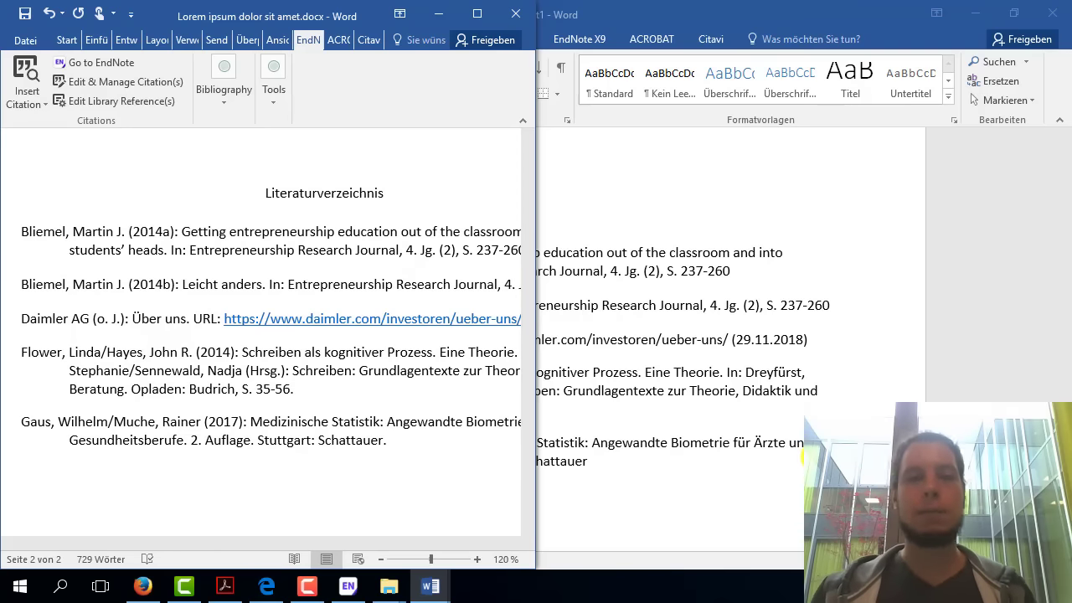
{"action": "left_click", "coordinate": [759, 492]}
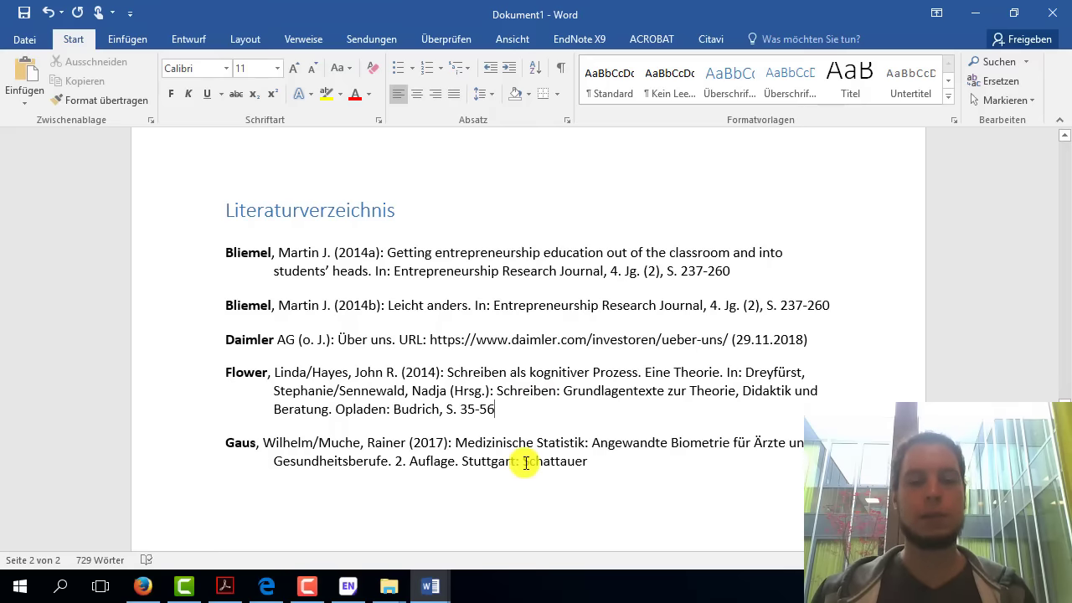
{"action": "left_click", "coordinate": [1063, 209]}
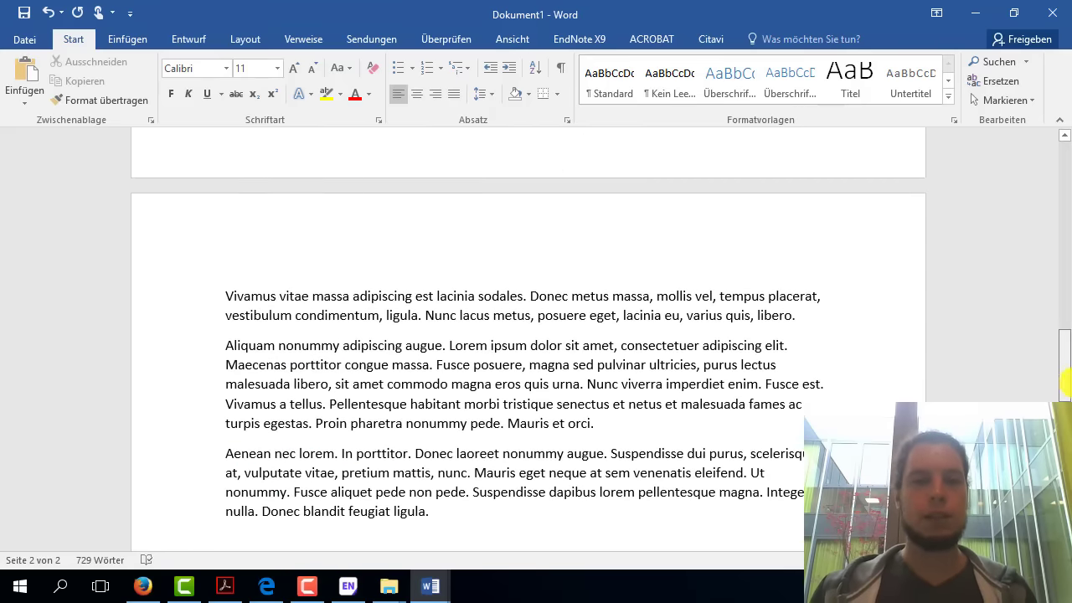
{"action": "left_click", "coordinate": [1064, 205]}
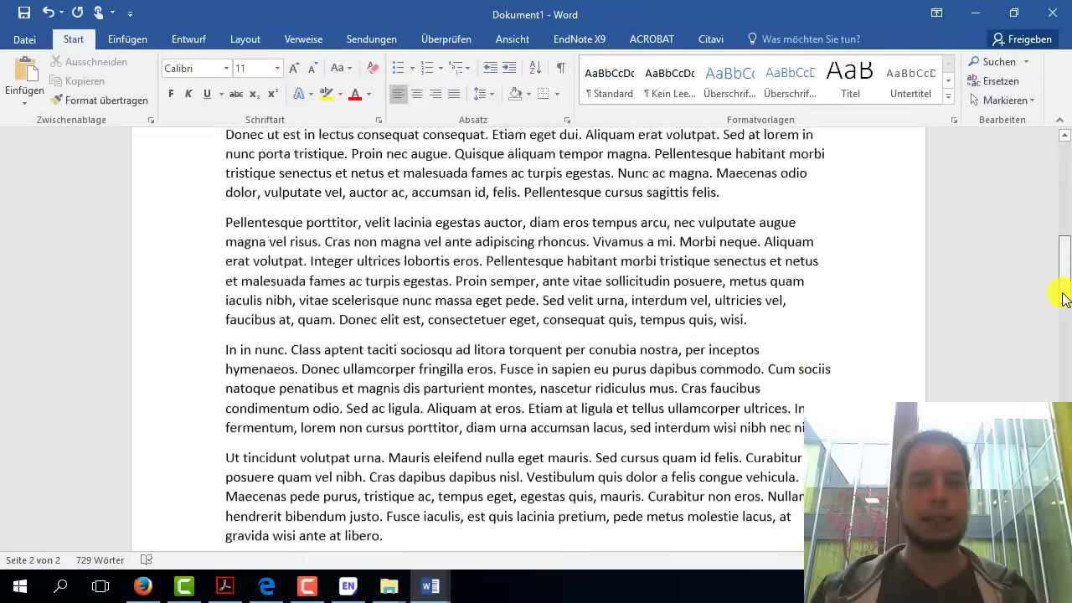
{"action": "left_click_drag", "start_coordinate": [1064, 188], "coordinate": [1060, 327]}
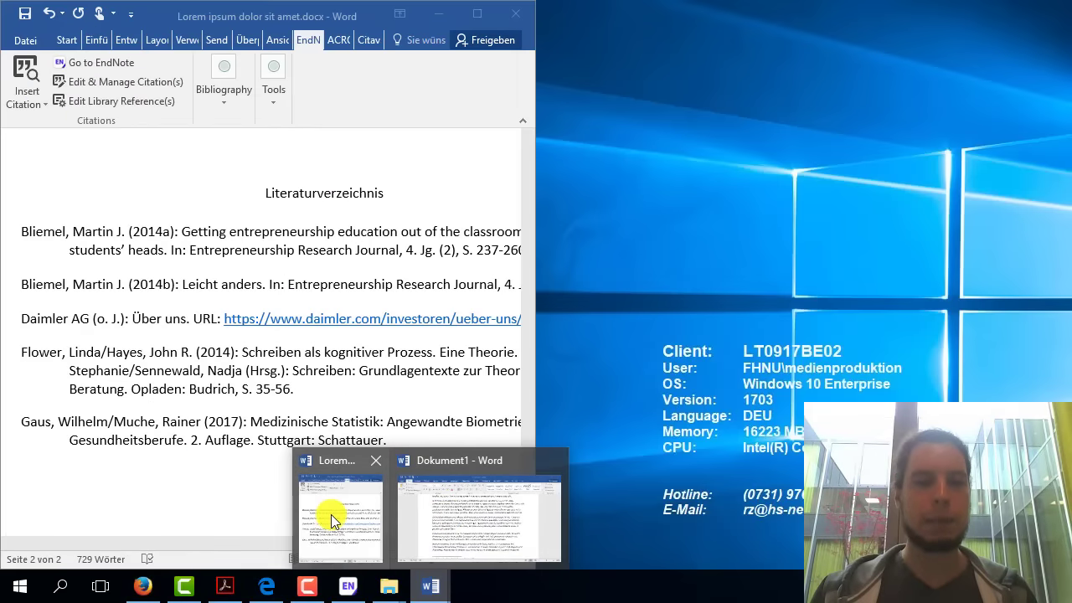
{"action": "left_click", "coordinate": [333, 512]}
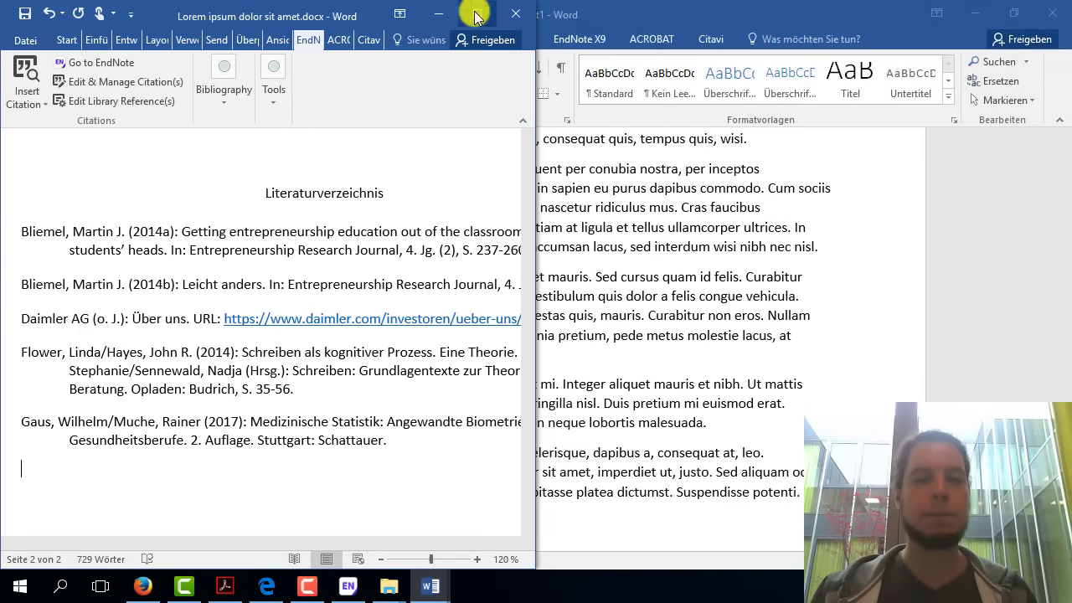
{"action": "left_click", "coordinate": [478, 14]}
{"action": "scroll", "coordinate": [713, 368], "scroll_direction": "up", "scroll_amount": 5}
- Insert an empty paragraph after 'wisi.' and switch EndNote Instant Formatting off
{"action": "scroll", "coordinate": [713, 367], "scroll_direction": "up", "scroll_amount": 3}
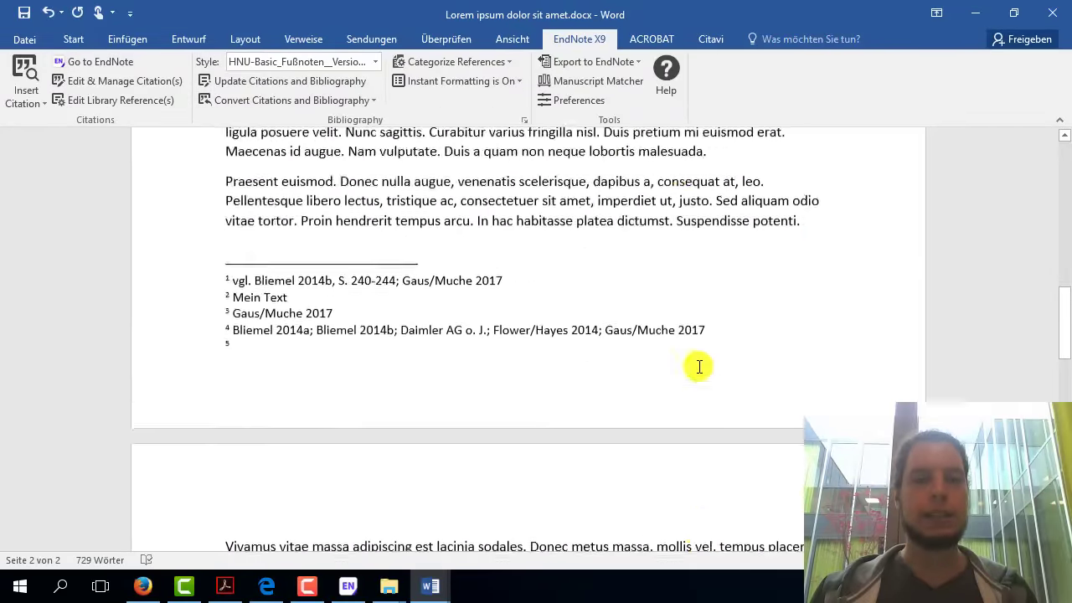
{"action": "scroll", "coordinate": [697, 366], "scroll_direction": "up", "scroll_amount": 5}
{"action": "scroll", "coordinate": [645, 354], "scroll_direction": "up", "scroll_amount": 4}
{"action": "scroll", "coordinate": [768, 354], "scroll_direction": "down", "scroll_amount": 4}
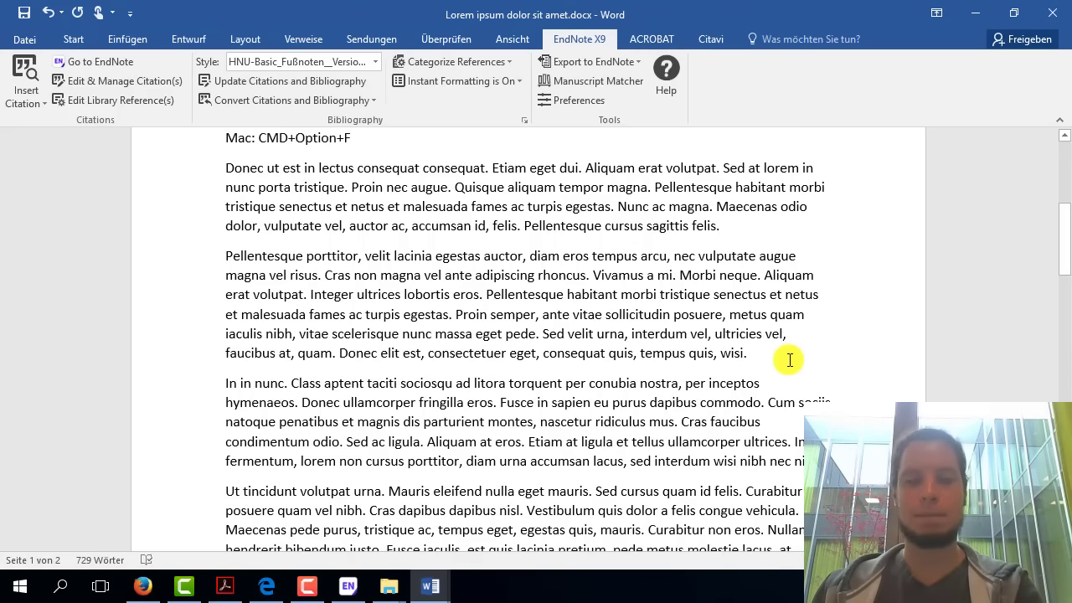
{"action": "key", "text": "Return"}
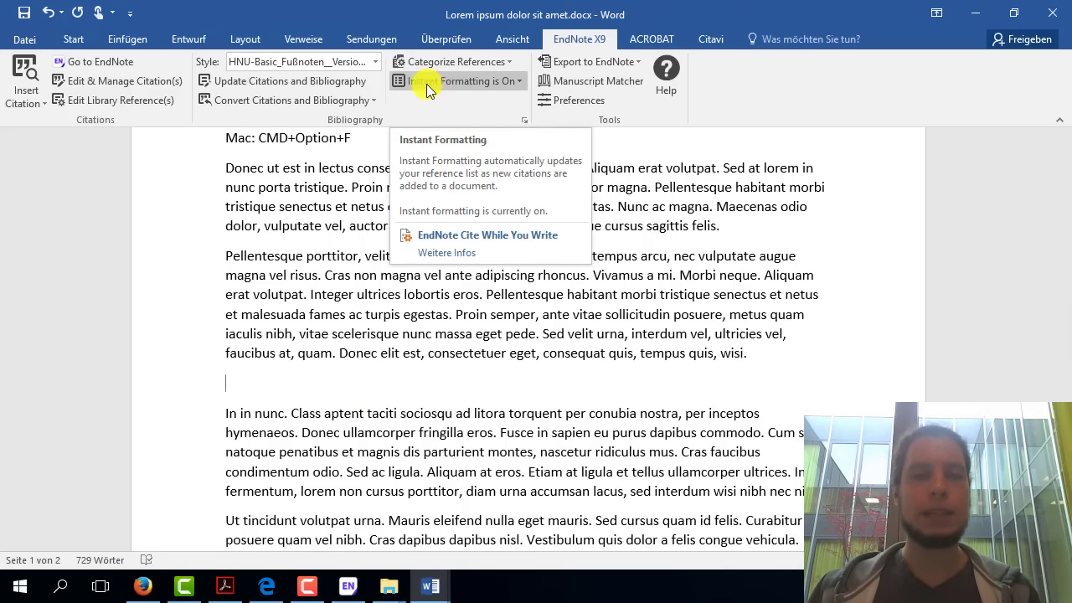
{"action": "left_click", "coordinate": [491, 83]}
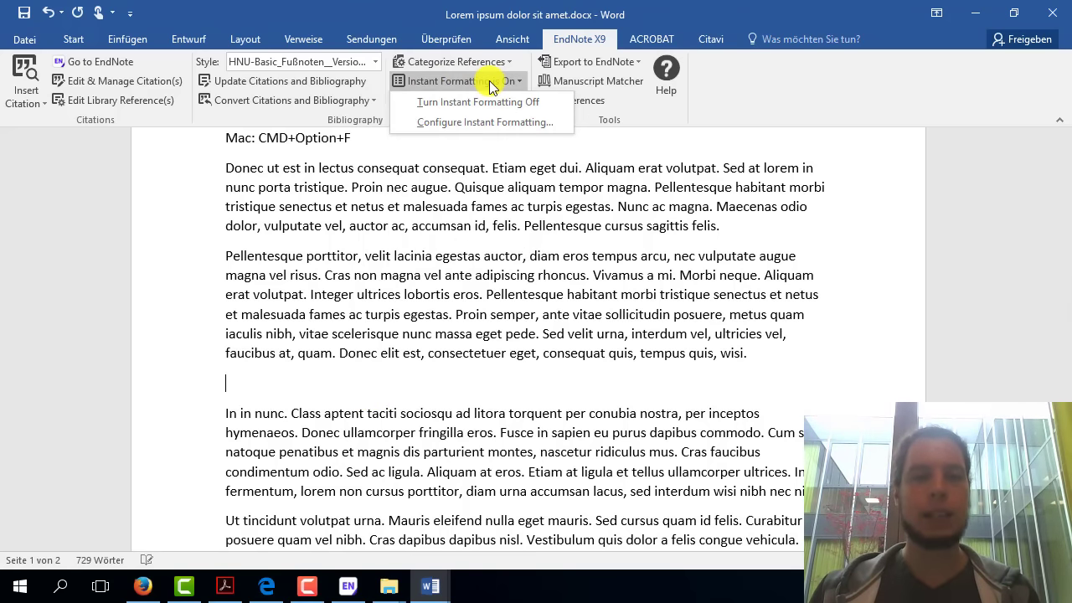
{"action": "left_click", "coordinate": [471, 105]}
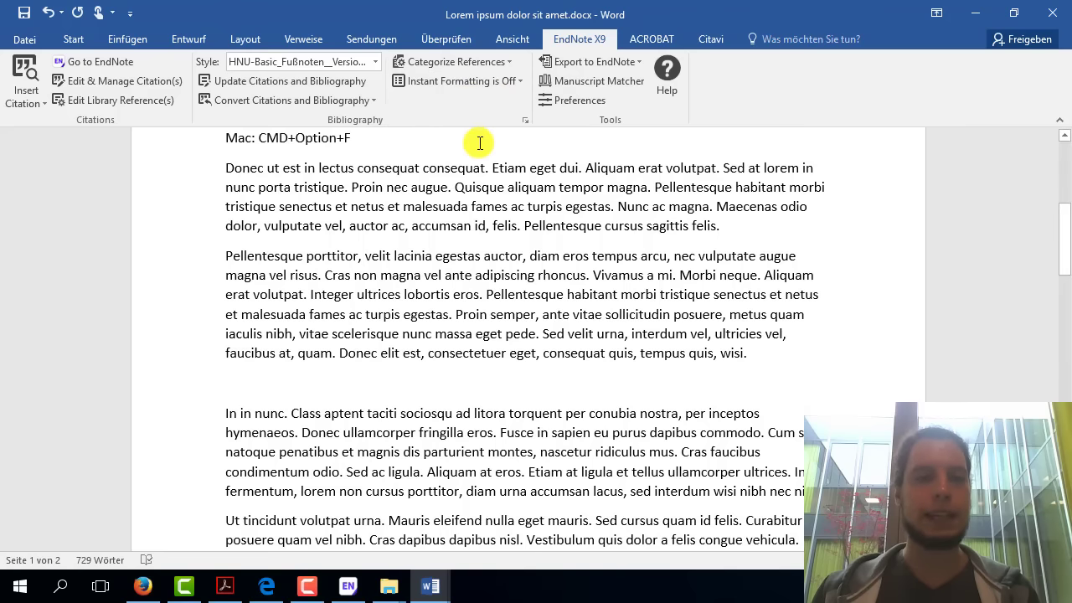
- Insert the Gaus 2017 citation into the empty paragraph
{"action": "left_click", "coordinate": [22, 74]}
{"action": "left_click", "coordinate": [304, 140]}
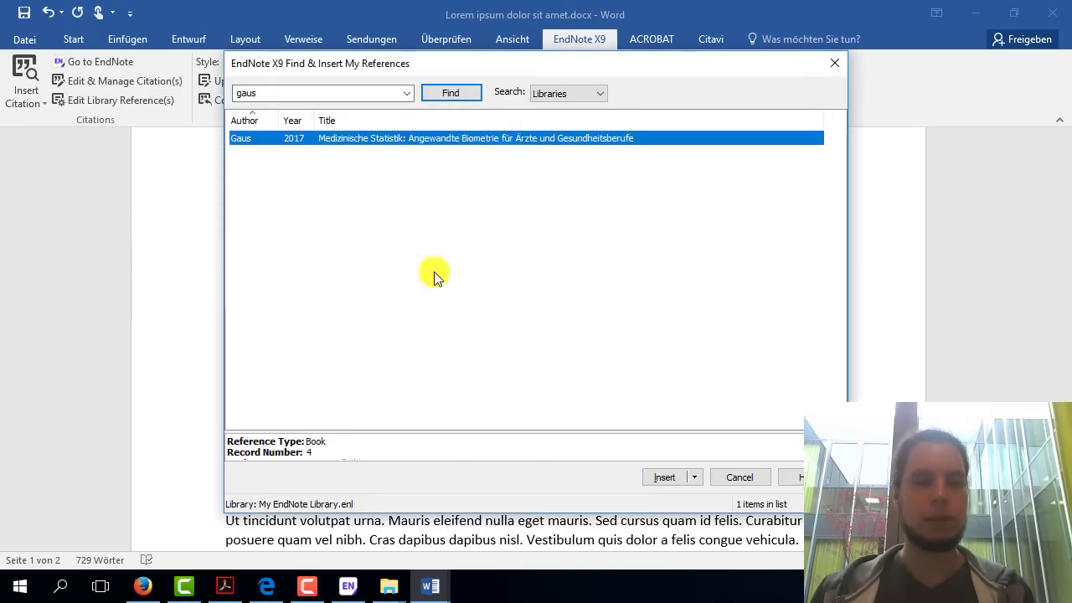
{"action": "left_click", "coordinate": [665, 477]}
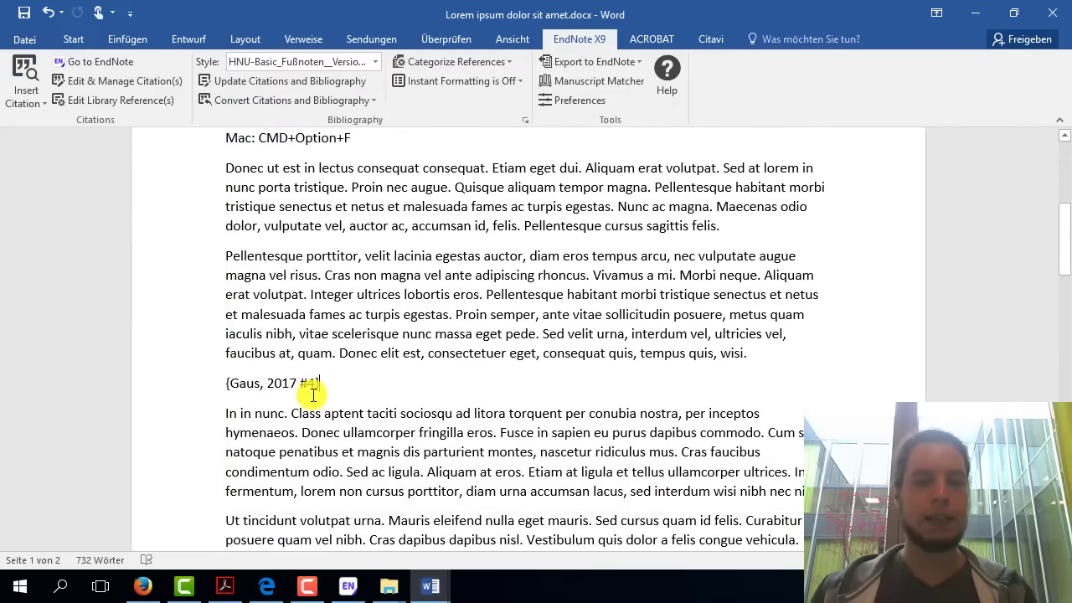
- Select the whole {Gaus, 2017 #4} temporary citation
{"action": "scroll", "coordinate": [282, 402], "scroll_direction": "up", "scroll_amount": 4}
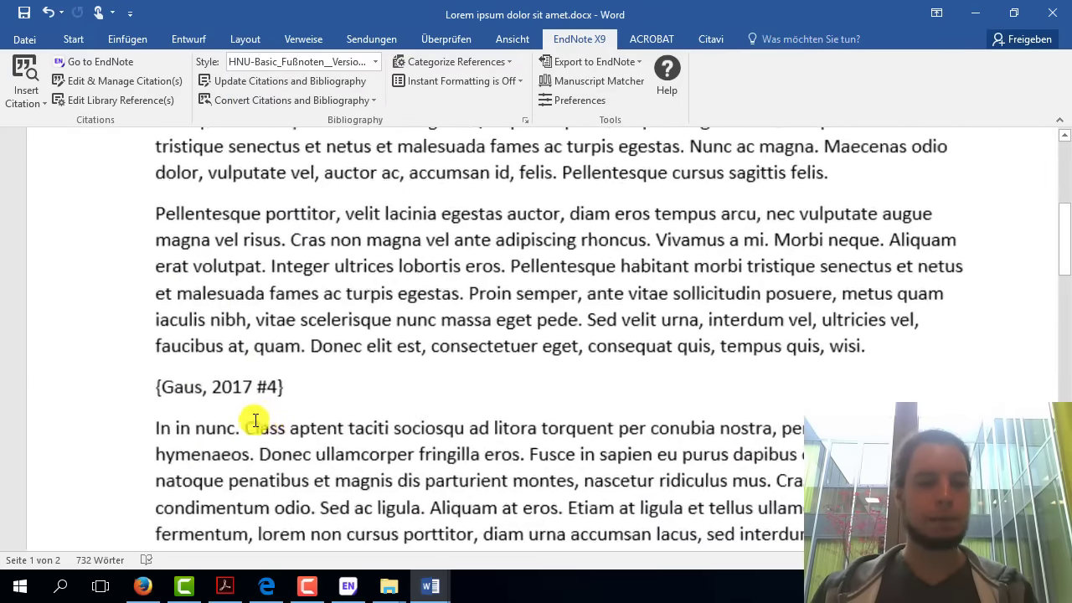
{"action": "scroll", "coordinate": [280, 421], "scroll_direction": "up", "scroll_amount": 5}
{"action": "left_click_drag", "start_coordinate": [116, 396], "coordinate": [335, 402]}
{"action": "left_click", "coordinate": [335, 402]}
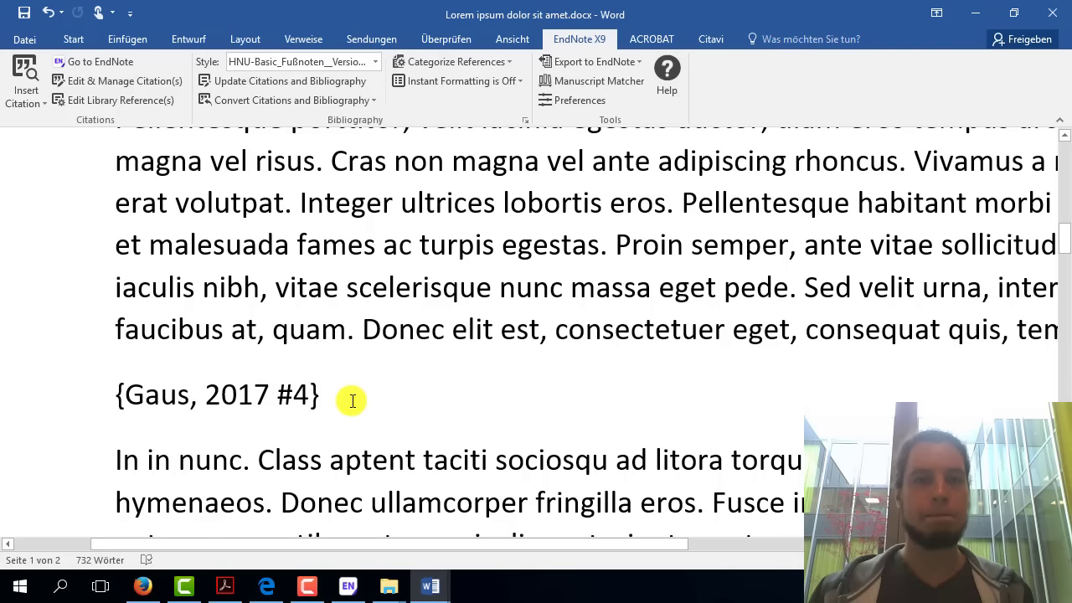
{"action": "left_click_drag", "start_coordinate": [356, 399], "coordinate": [100, 402]}
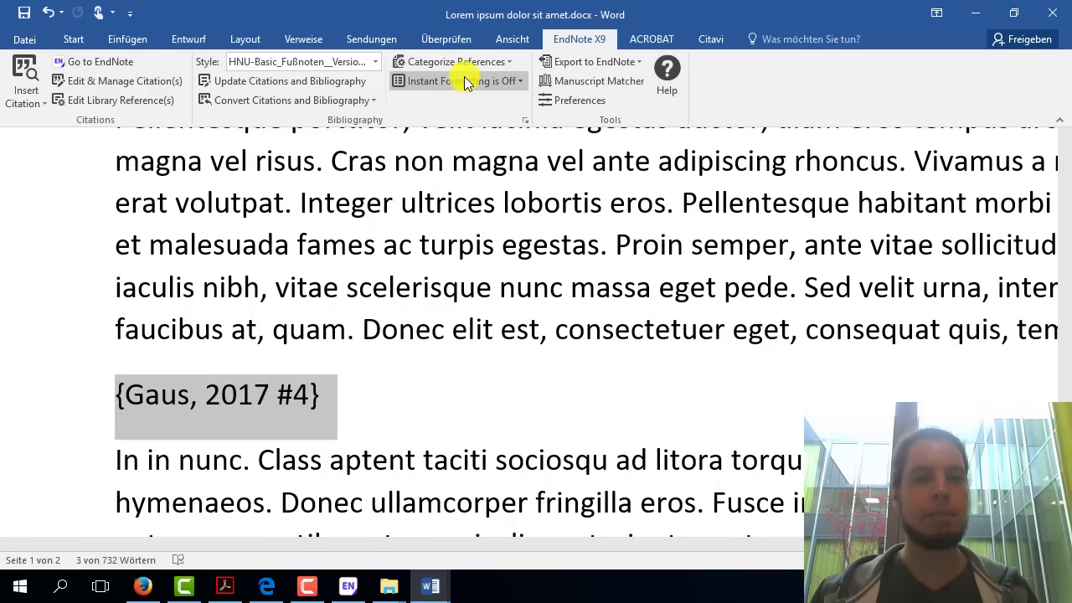
{"action": "left_click", "coordinate": [464, 81]}
{"action": "left_click", "coordinate": [479, 102]}
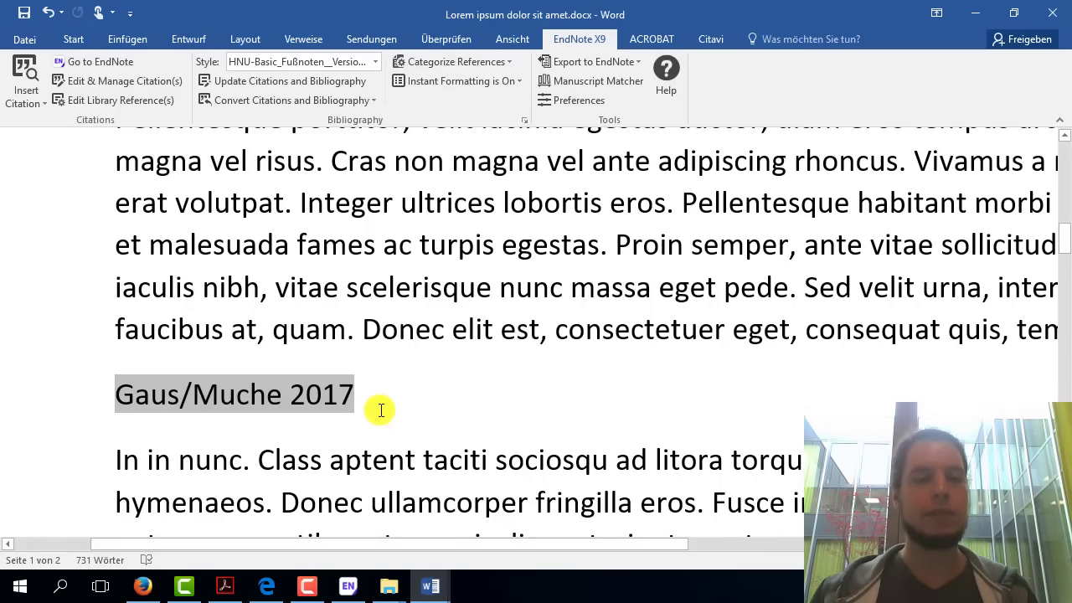
{"action": "left_click", "coordinate": [378, 410]}
{"action": "left_click", "coordinate": [69, 408]}
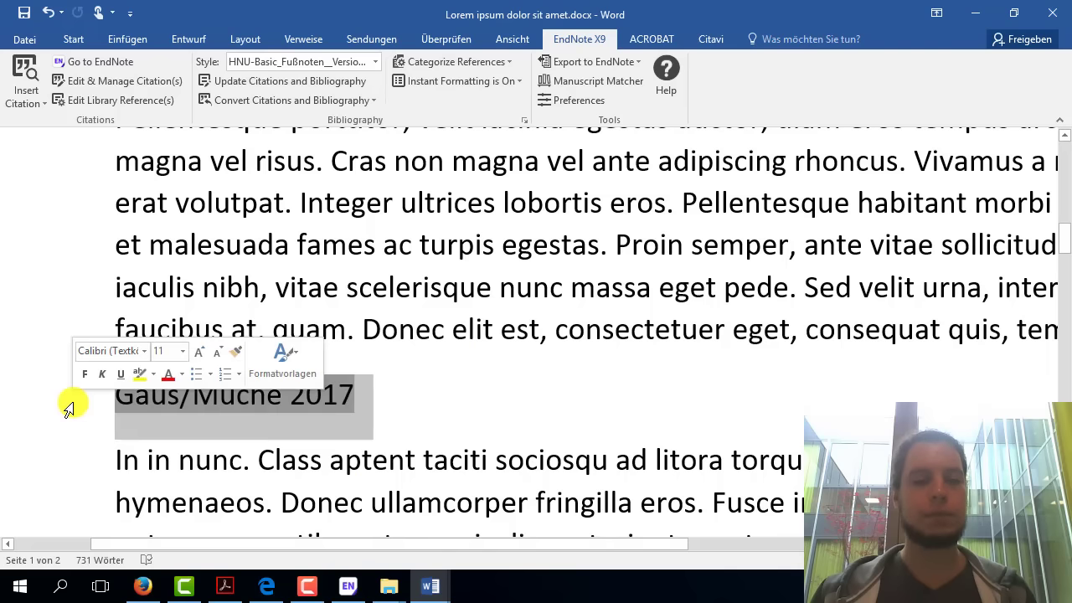
{"action": "key", "text": "Delete"}
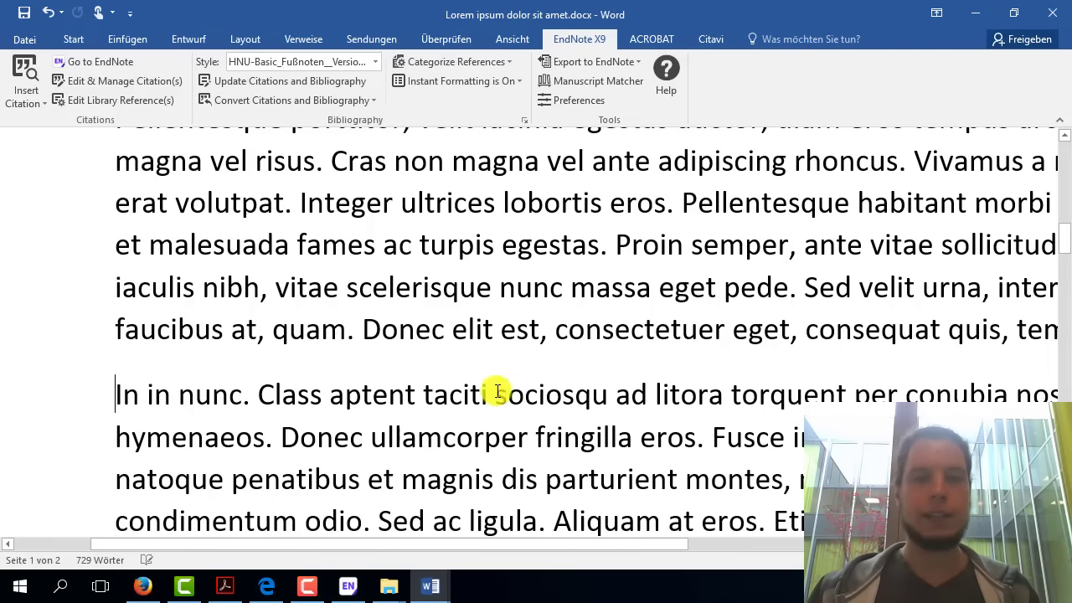
{"action": "key", "text": "Return"}
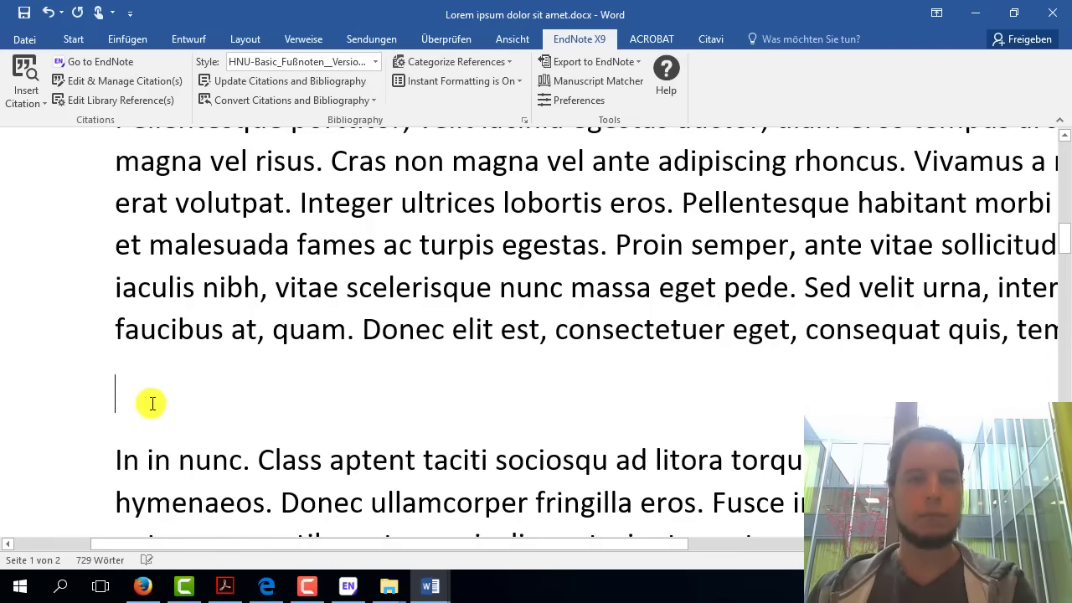
{"action": "left_click", "coordinate": [513, 87]}
{"action": "left_click", "coordinate": [497, 103]}
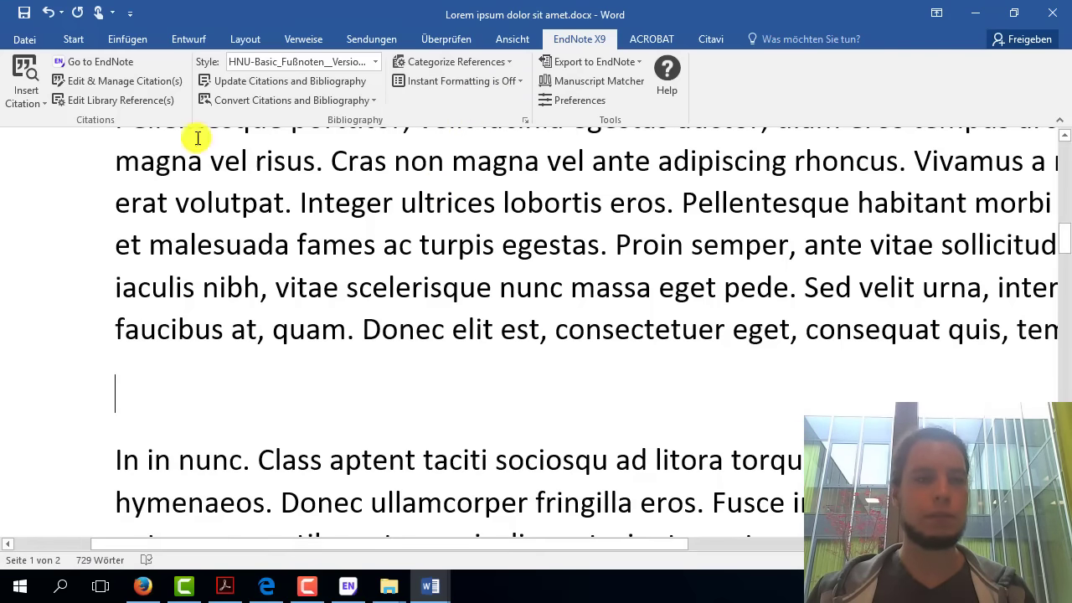
{"action": "left_click", "coordinate": [24, 74]}
{"action": "type", "text": "gaus"}
{"action": "left_click", "coordinate": [283, 138]}
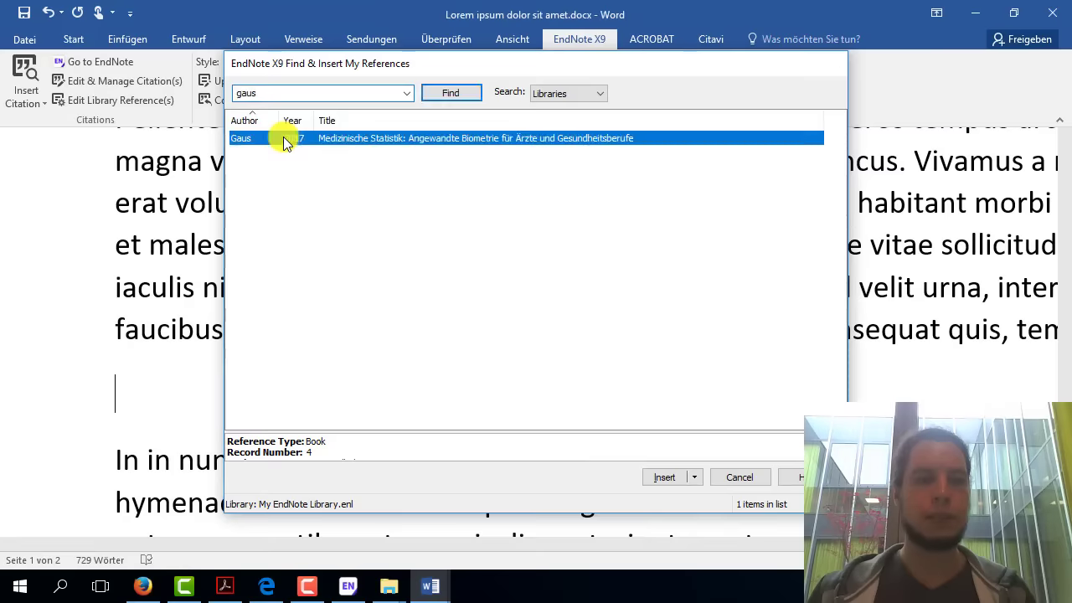
{"action": "double_click", "coordinate": [283, 138]}
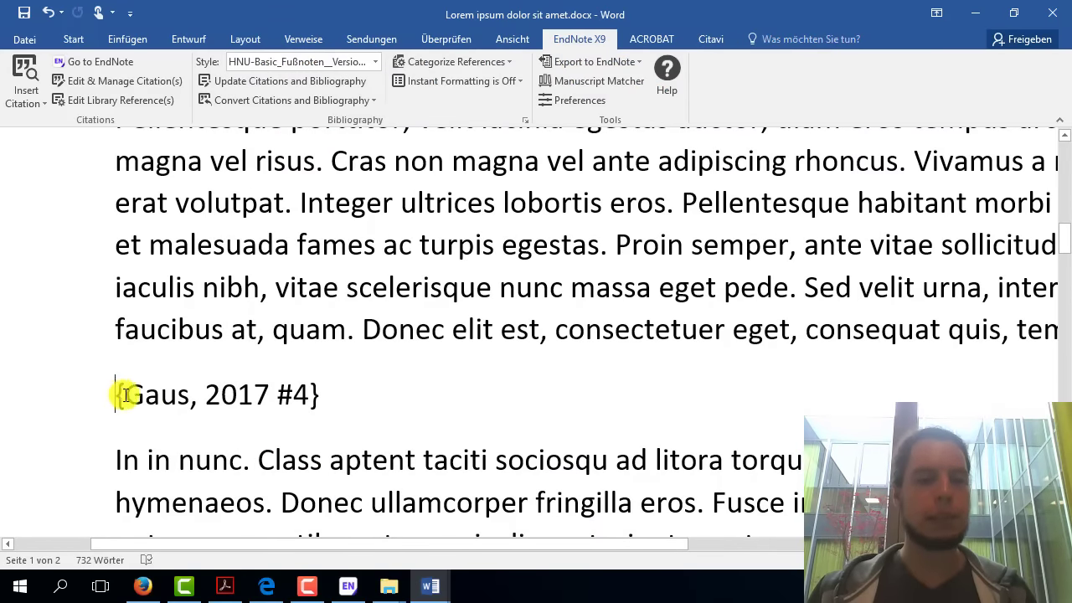
{"action": "left_click_drag", "start_coordinate": [124, 394], "coordinate": [351, 396]}
{"action": "left_click", "coordinate": [307, 416]}
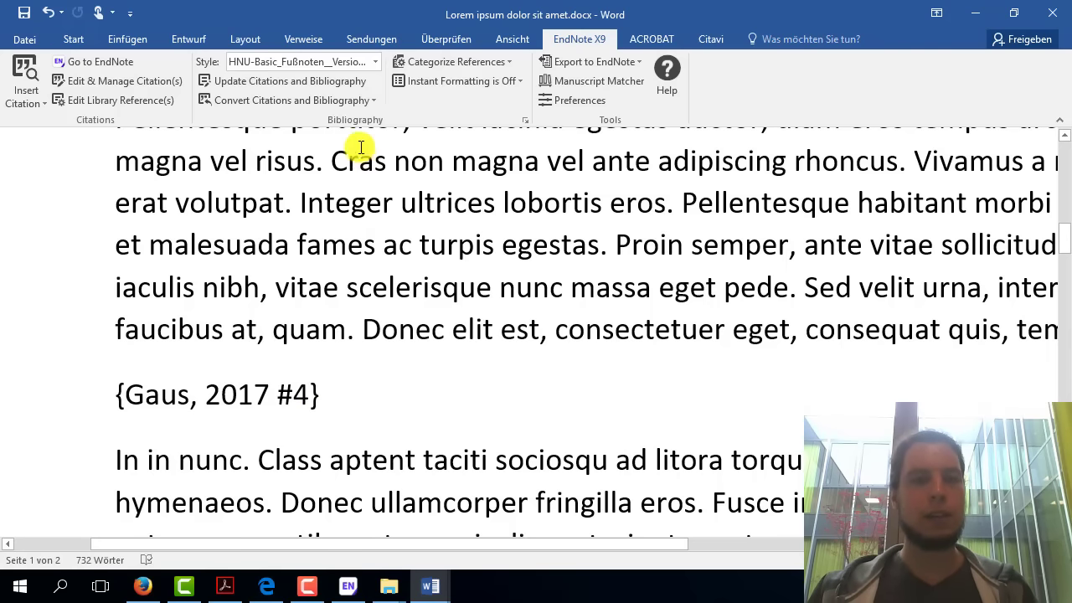
{"action": "left_click", "coordinate": [525, 119]}
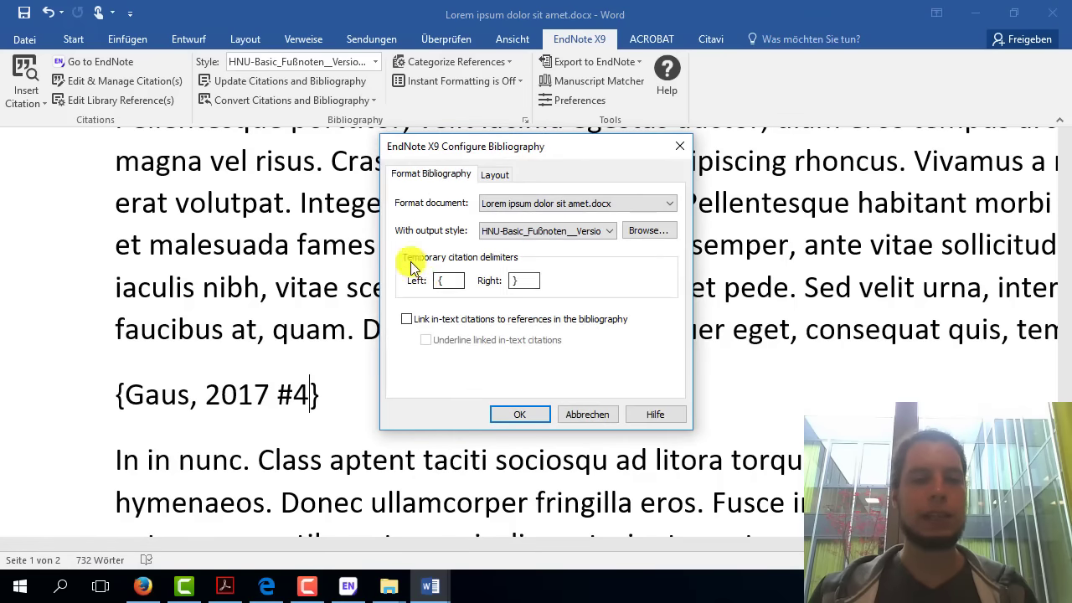
{"action": "double_click", "coordinate": [450, 281]}
{"action": "left_click", "coordinate": [444, 281]}
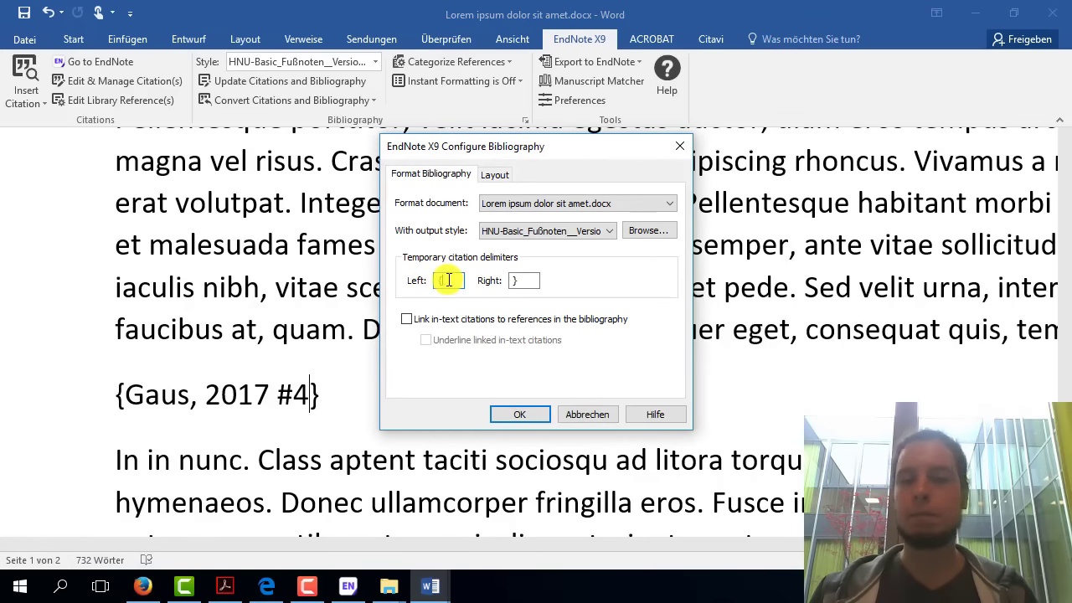
{"action": "key", "text": "BackSpace"}
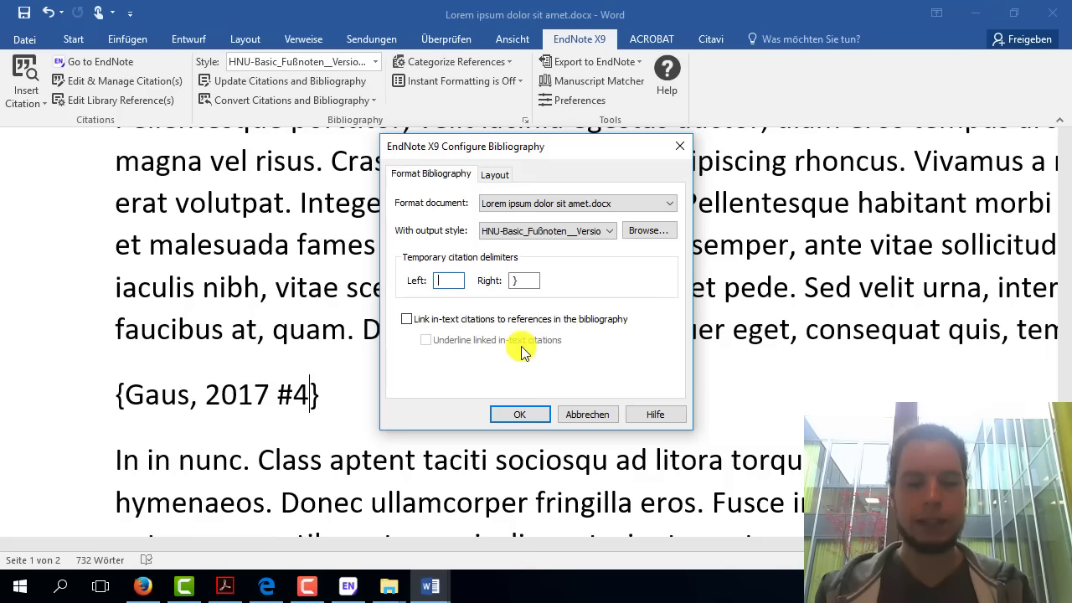
{"action": "type", "text": "("}
{"action": "double_click", "coordinate": [529, 280]}
{"action": "type", "text": ")"}
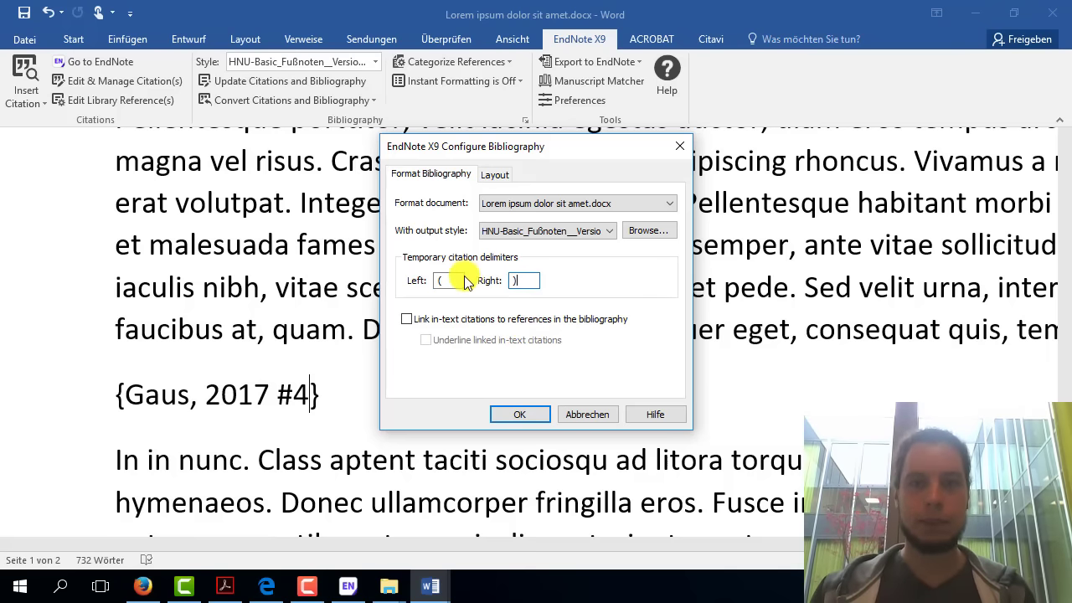
{"action": "left_click", "coordinate": [602, 415]}
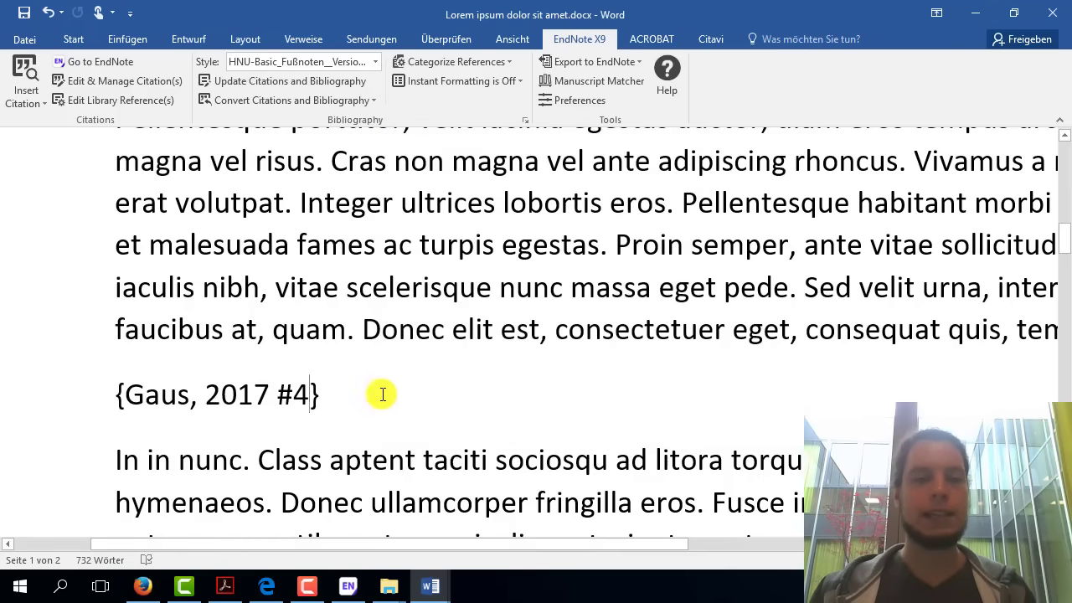
{"action": "left_click_drag", "start_coordinate": [111, 397], "coordinate": [354, 421]}
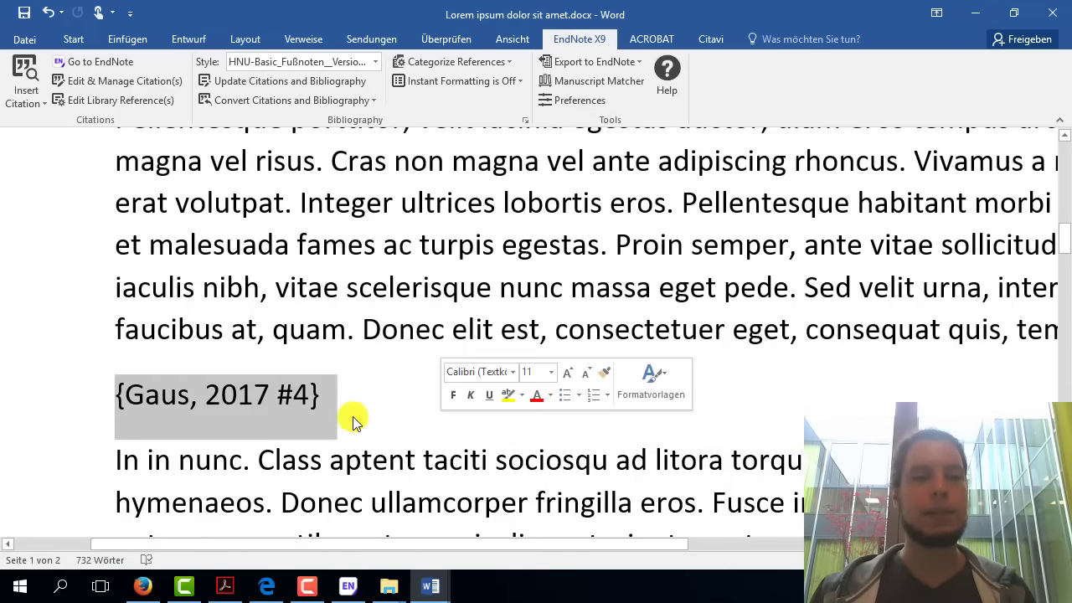
- Turn on EndNote Instant Formatting so the Gaus citation renders as Gaus/Muche 2017
{"action": "left_click", "coordinate": [459, 81]}
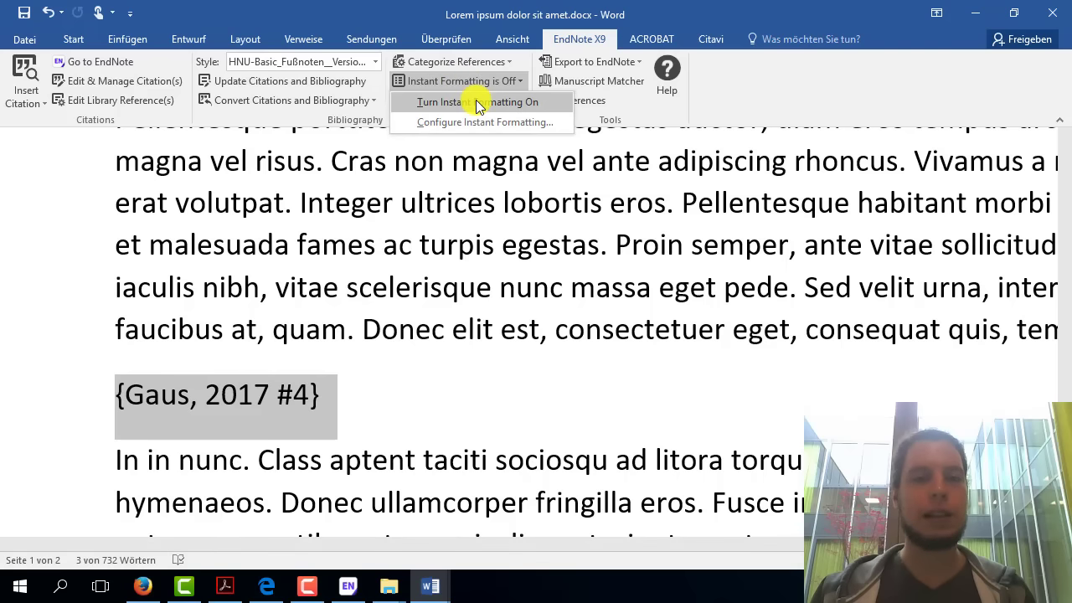
{"action": "left_click", "coordinate": [478, 102]}
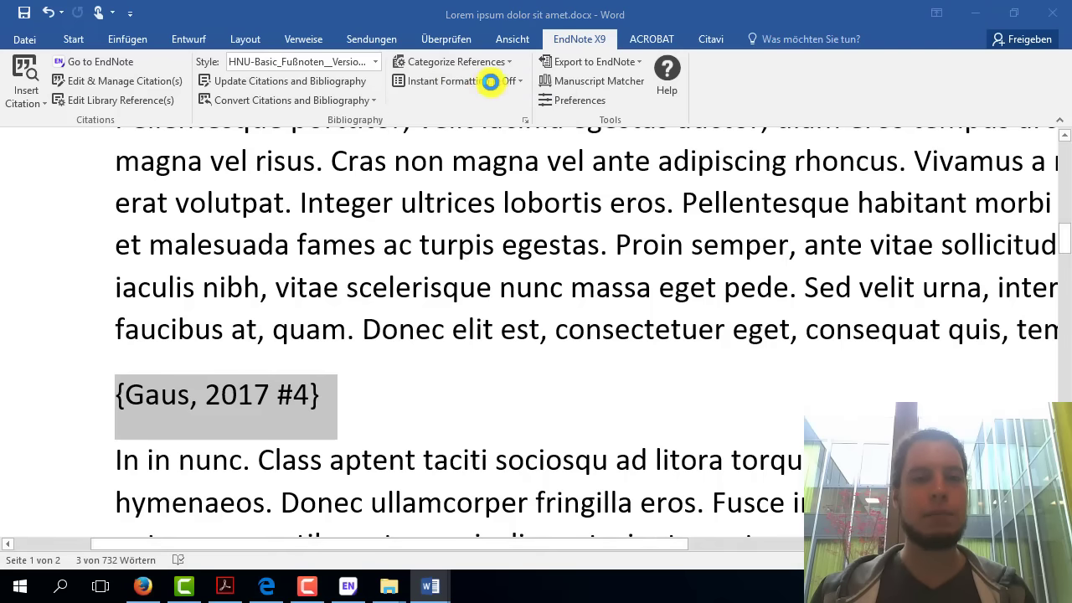
{"action": "left_click", "coordinate": [405, 389]}
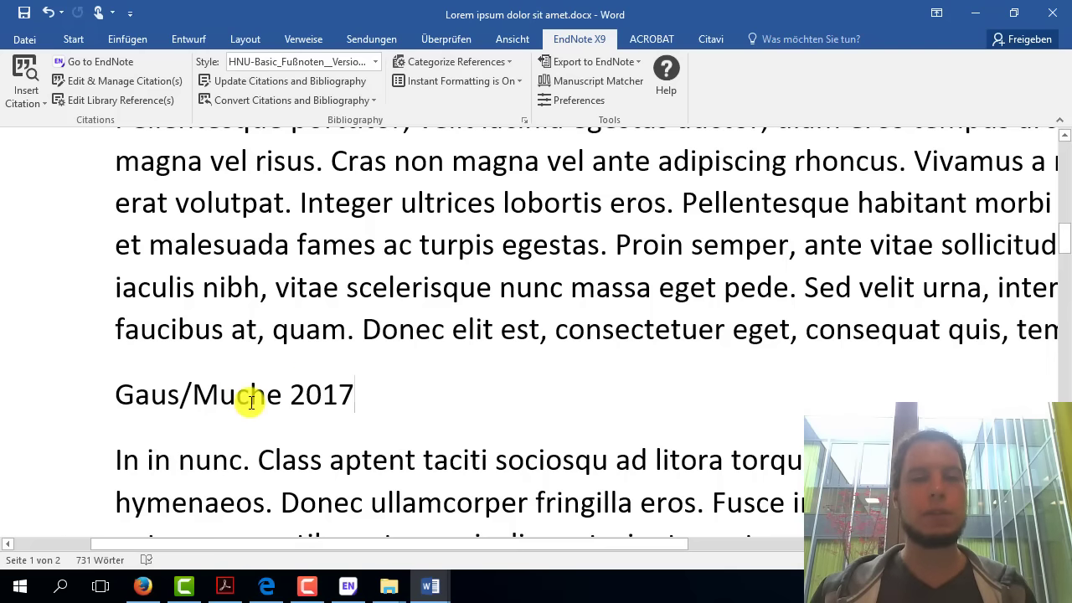
- Open Configure Bibliography and cancel it unchanged, then select the Gaus/Muche 2017 line
{"action": "left_click", "coordinate": [524, 120]}
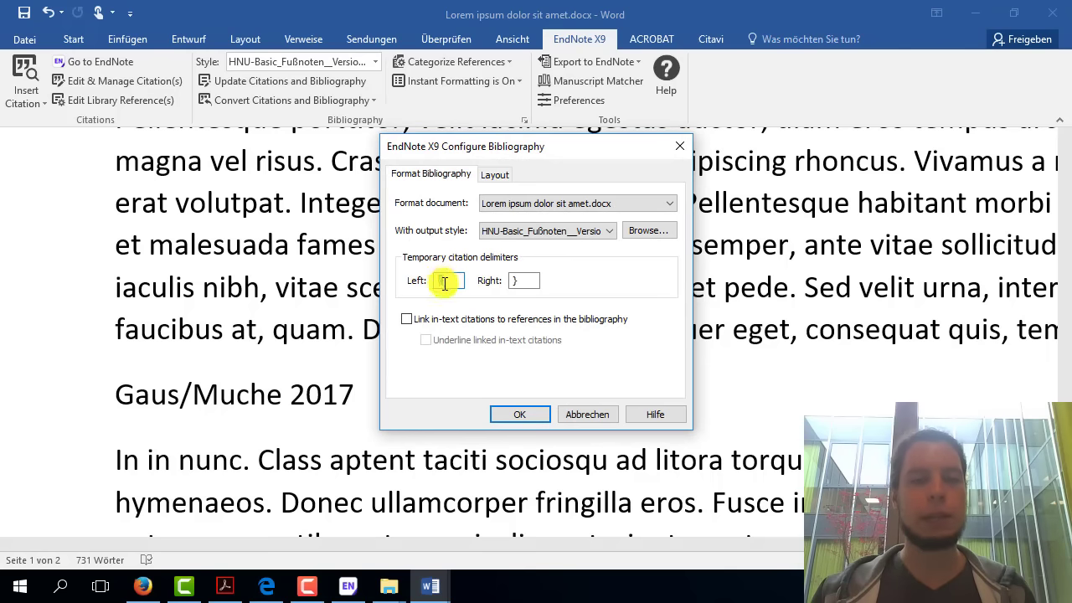
{"action": "left_click", "coordinate": [593, 415]}
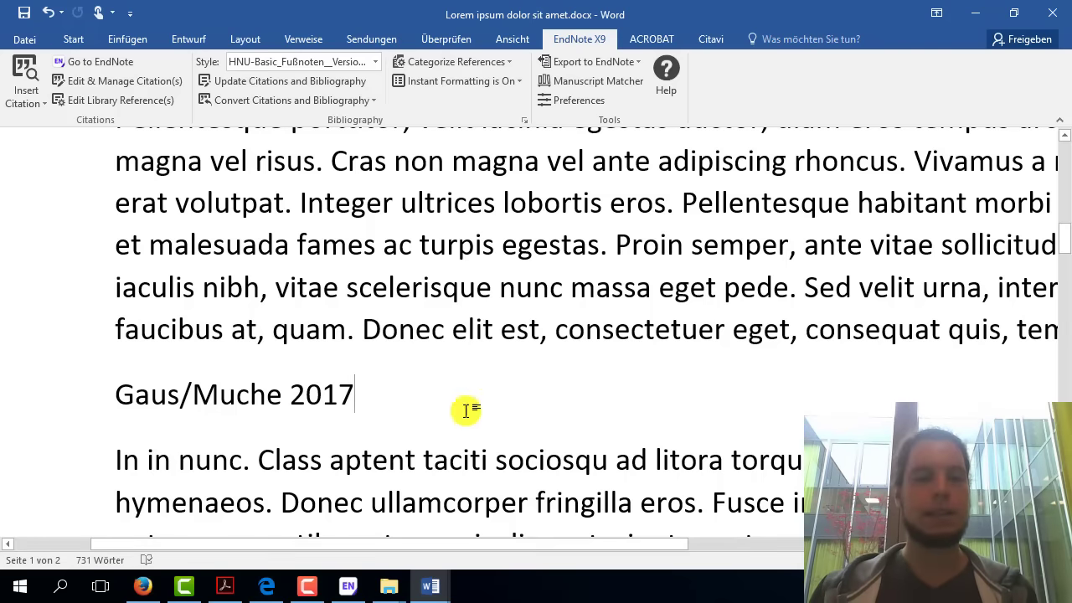
{"action": "triple_click", "coordinate": [156, 388]}
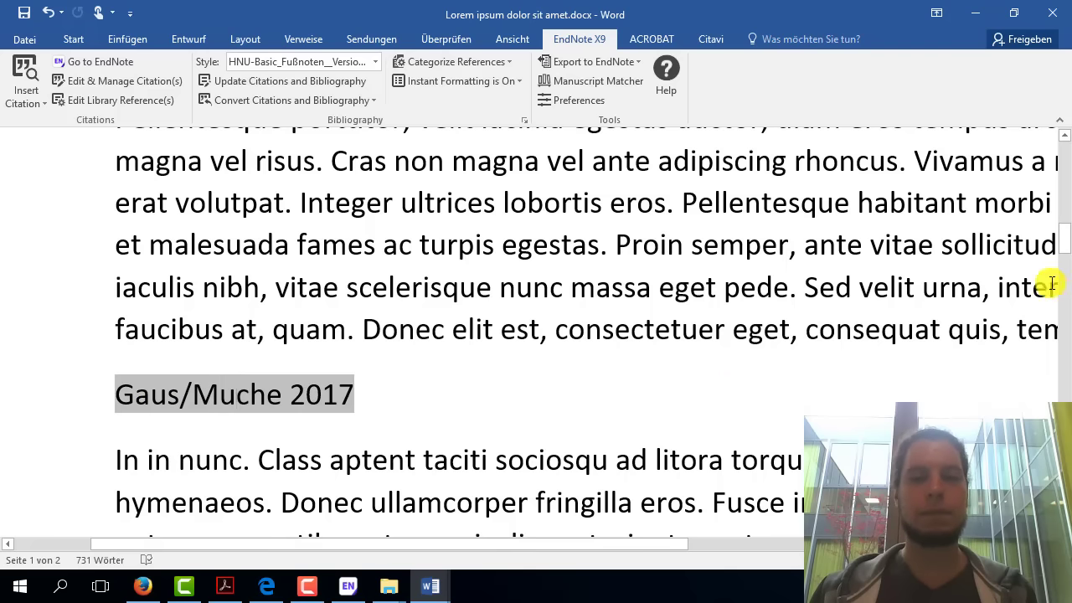
{"action": "left_click", "coordinate": [510, 80]}
- Turn Instant Formatting off and delete the Gaus/Muche 2017 line, leaving an empty paragraph
{"action": "left_click", "coordinate": [489, 168]}
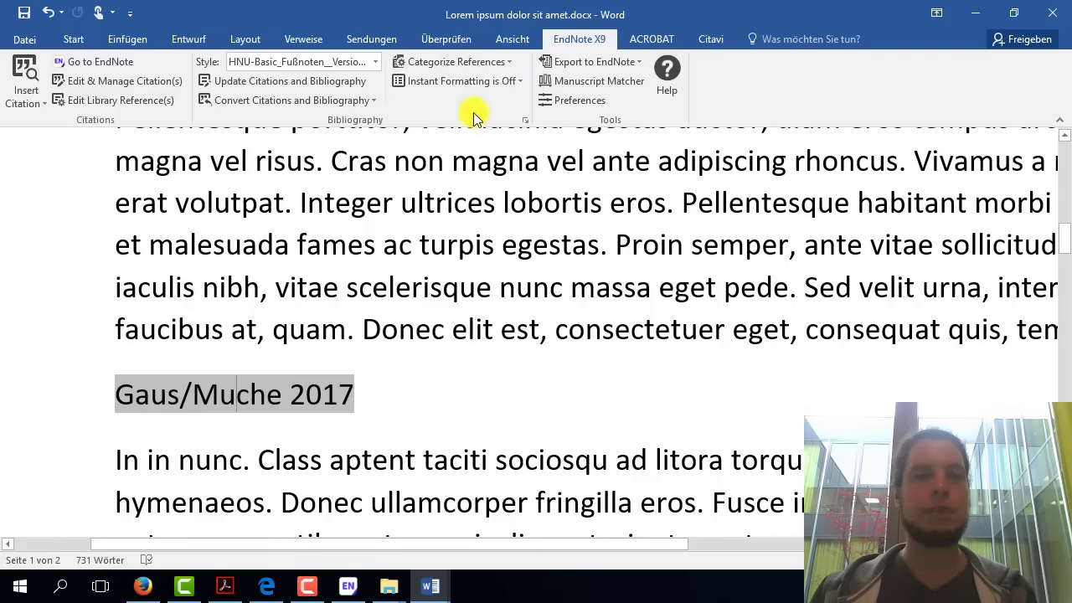
{"action": "left_click", "coordinate": [396, 391]}
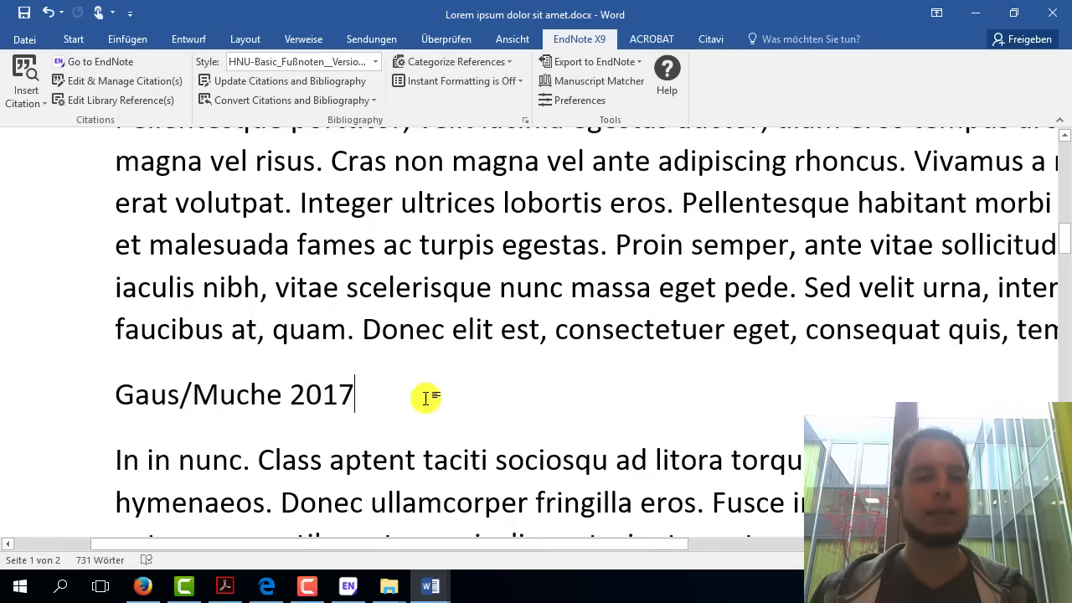
{"action": "left_click", "coordinate": [43, 405]}
{"action": "key", "text": "Delete"}
{"action": "key", "text": "Return"}
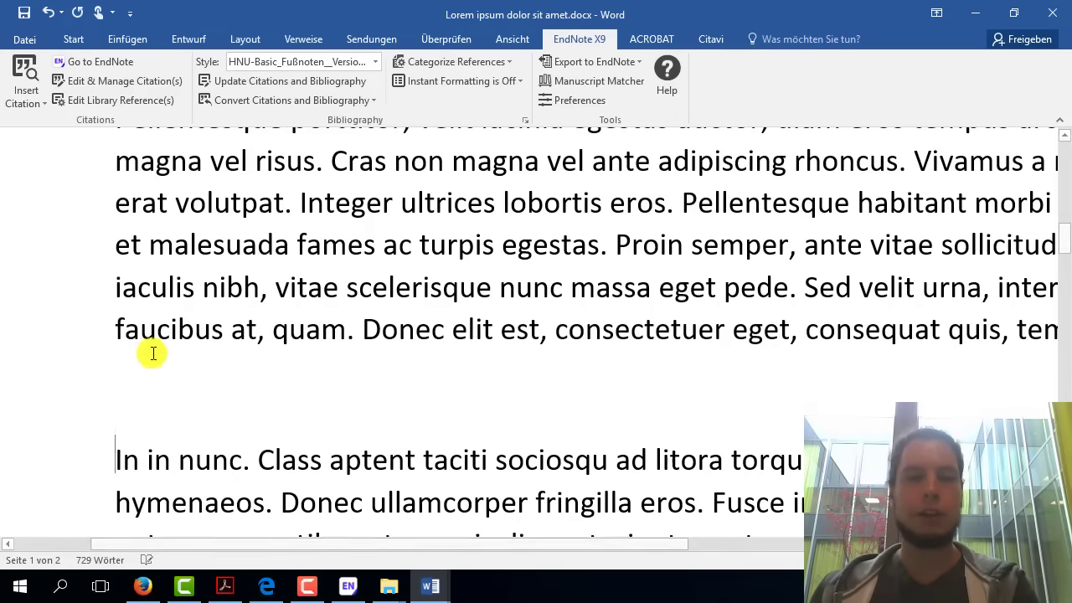
- Insert the Gaus 2017 reference as a new citation on the empty line
{"action": "left_click", "coordinate": [223, 409]}
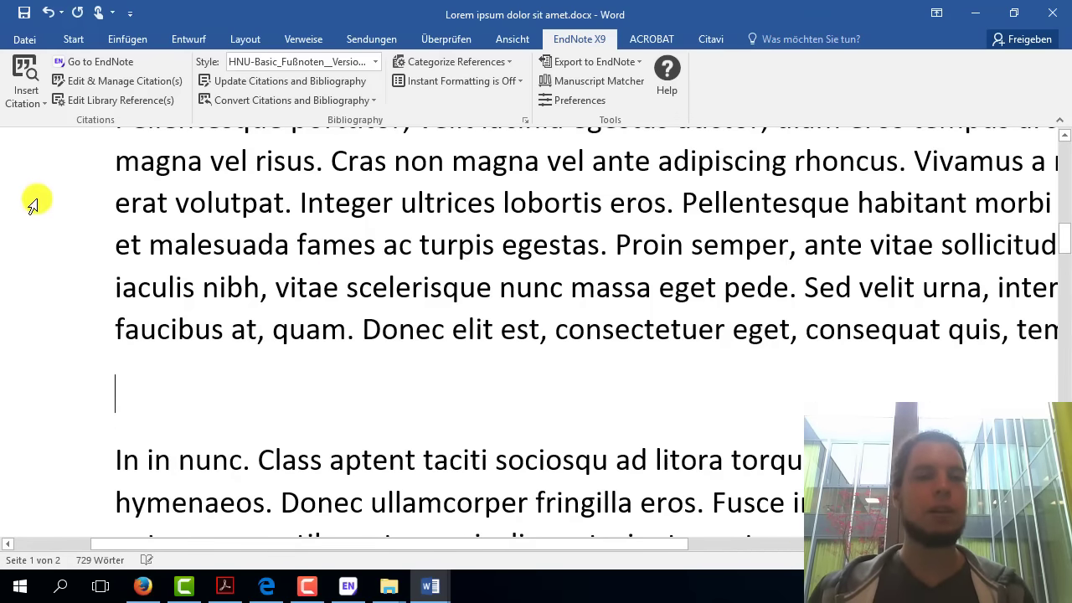
{"action": "left_click", "coordinate": [26, 73]}
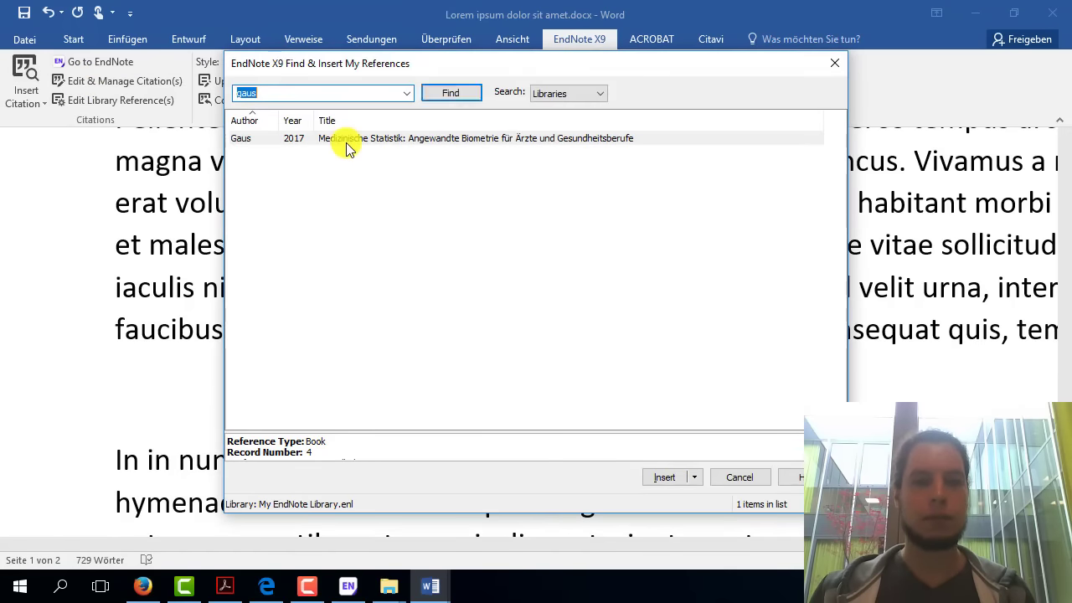
{"action": "double_click", "coordinate": [335, 138]}
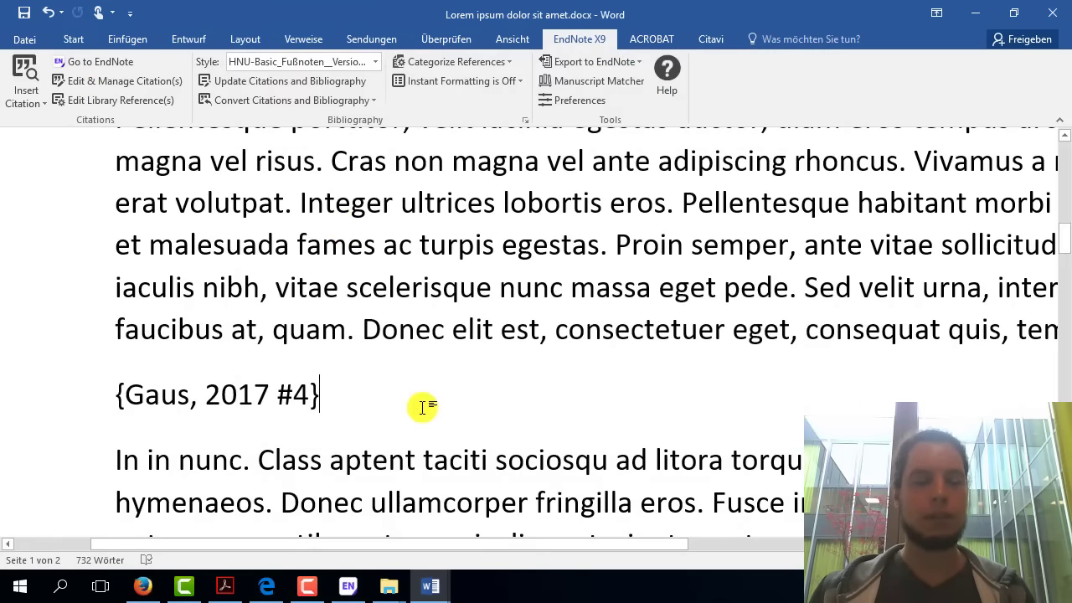
{"action": "left_click", "coordinate": [483, 87]}
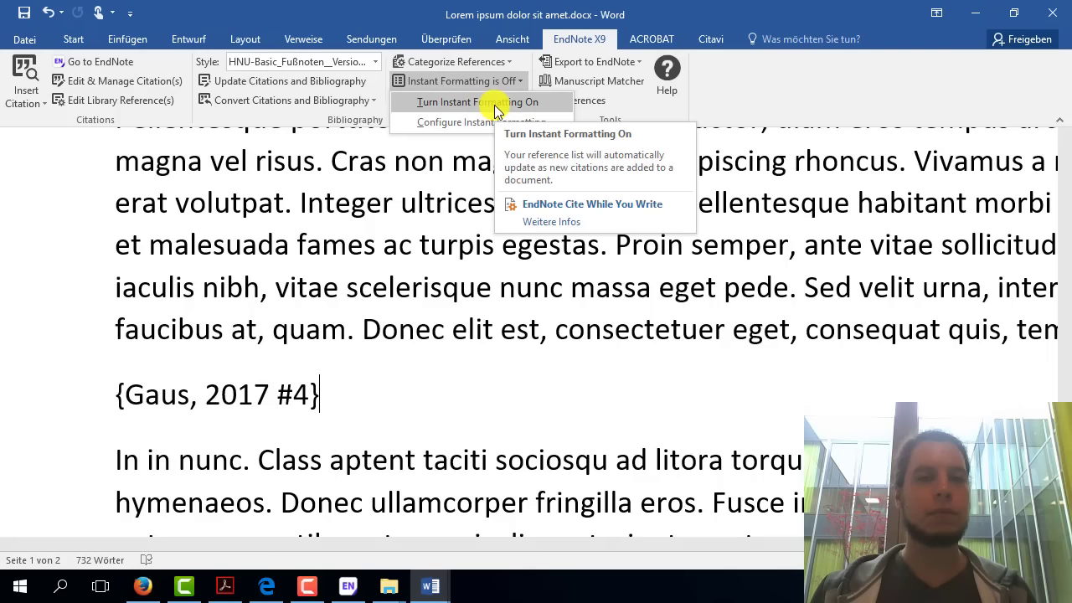
{"action": "left_click", "coordinate": [309, 394]}
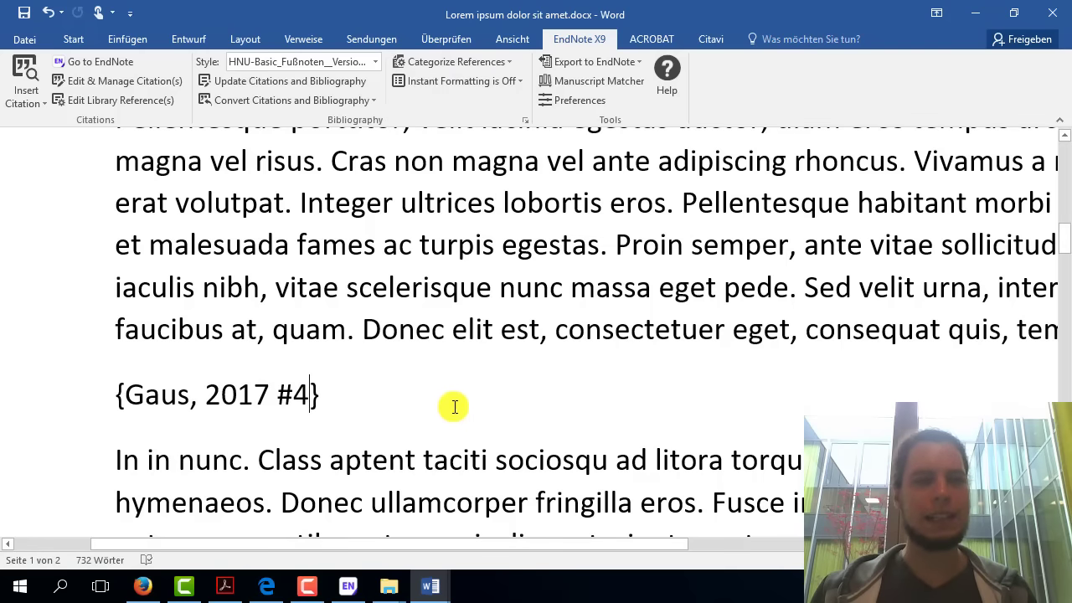
{"action": "left_click", "coordinate": [448, 80]}
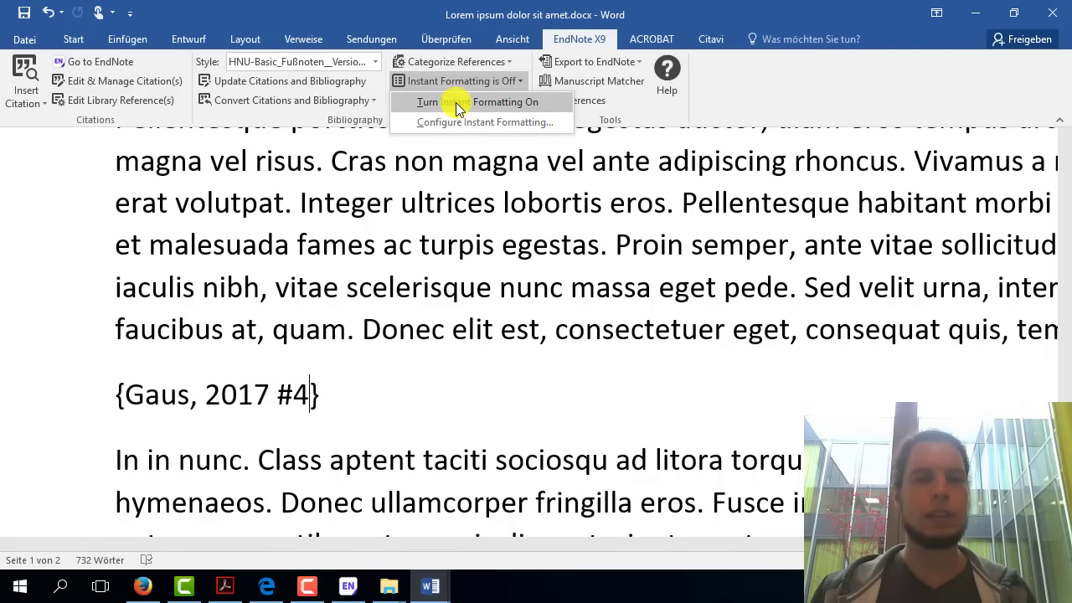
{"action": "left_click", "coordinate": [363, 402]}
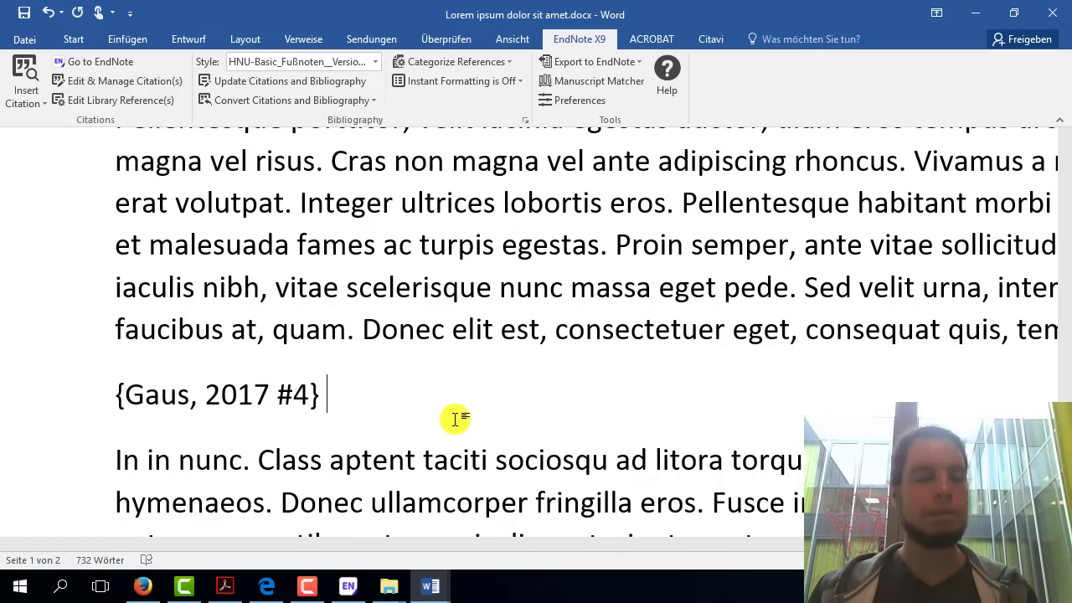
- Turn Instant Formatting on, then delete the resulting Gaus/Muche 2017 citation line
{"action": "left_click", "coordinate": [461, 81]}
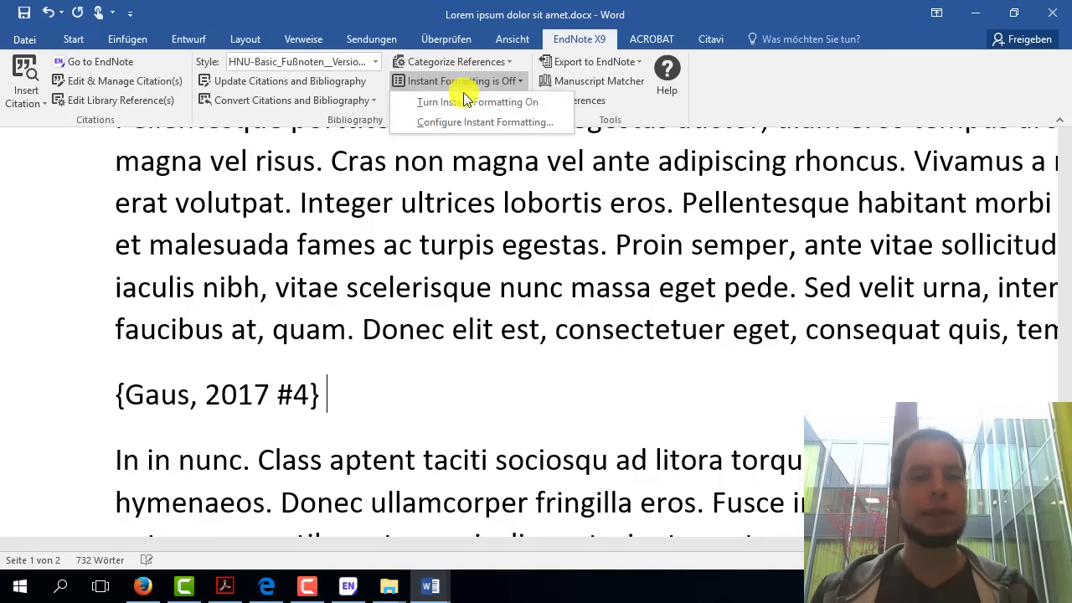
{"action": "left_click", "coordinate": [464, 105]}
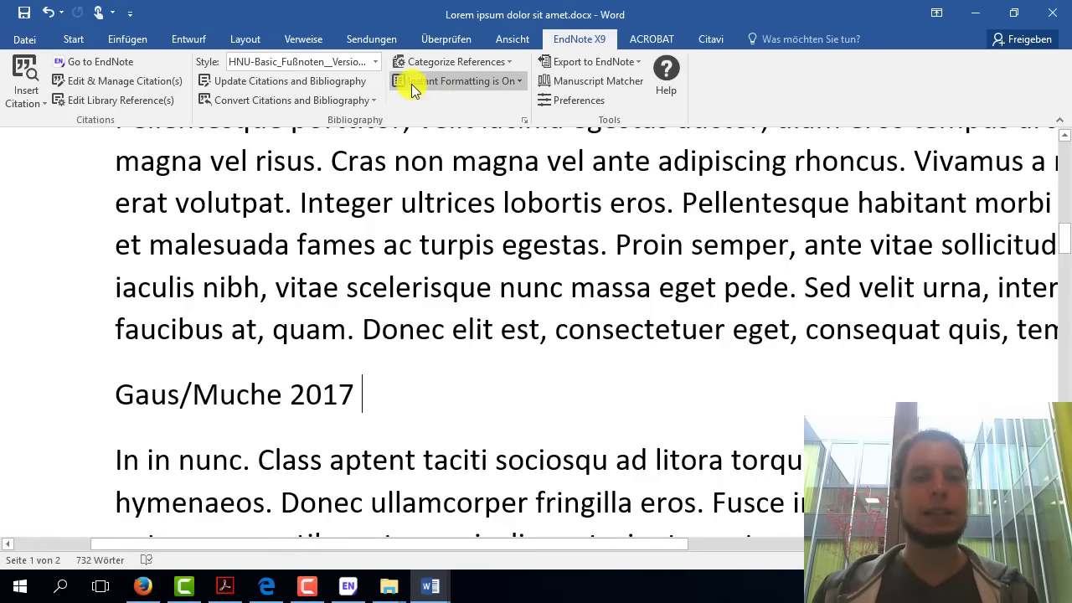
{"action": "left_click", "coordinate": [51, 397]}
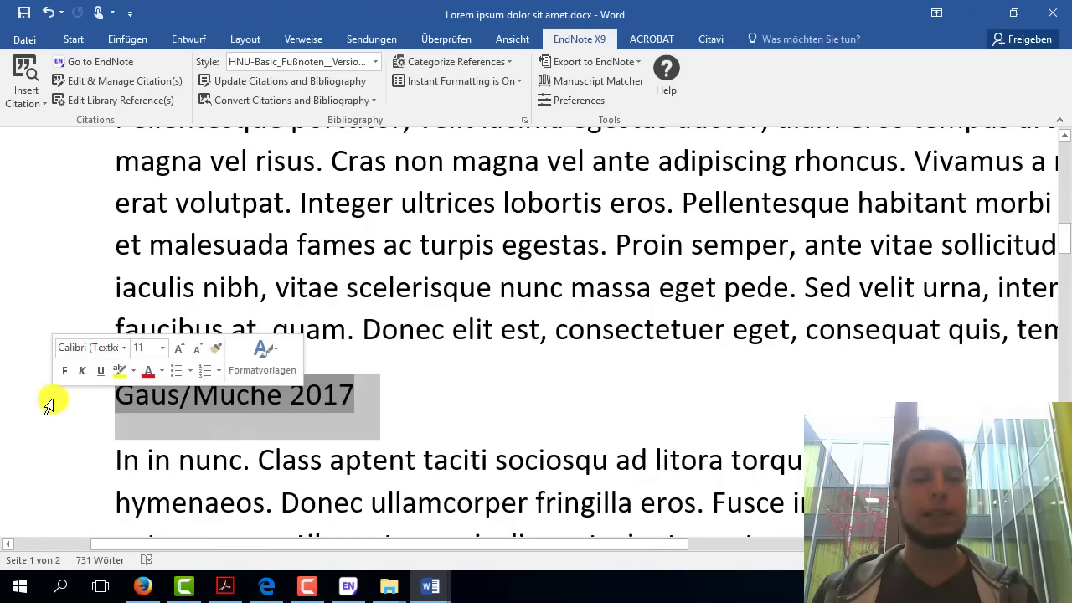
{"action": "key", "text": "Delete"}
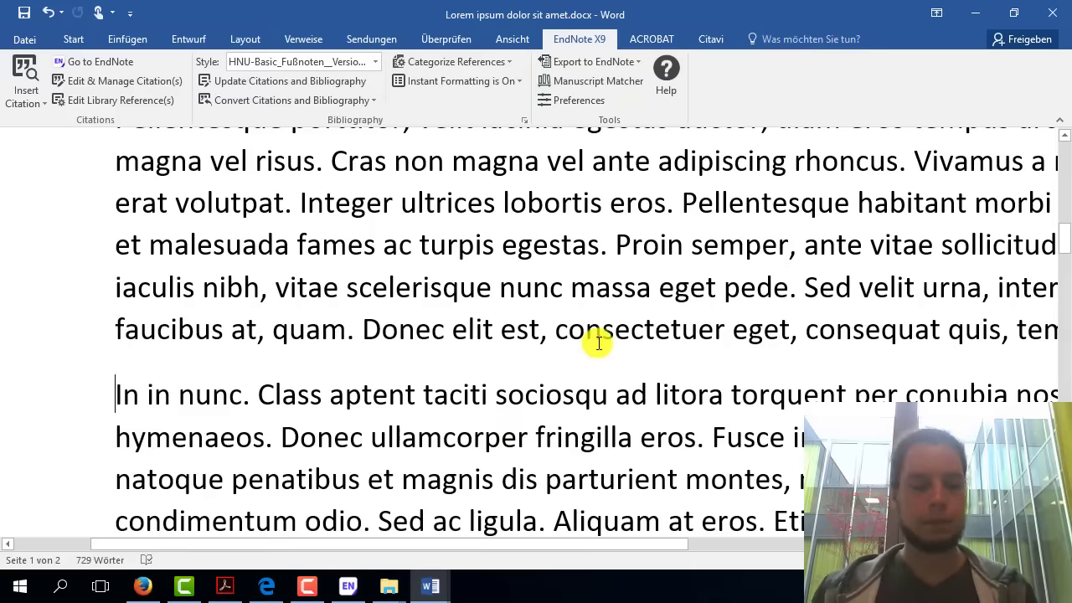
- Scroll to the page-2 Literaturverzeichnis and inspect its entries, including the Flower and Gaus/Muche 2017 entries
{"action": "scroll", "coordinate": [718, 278], "scroll_direction": "down", "scroll_amount": 5, "text": "ctrl"}
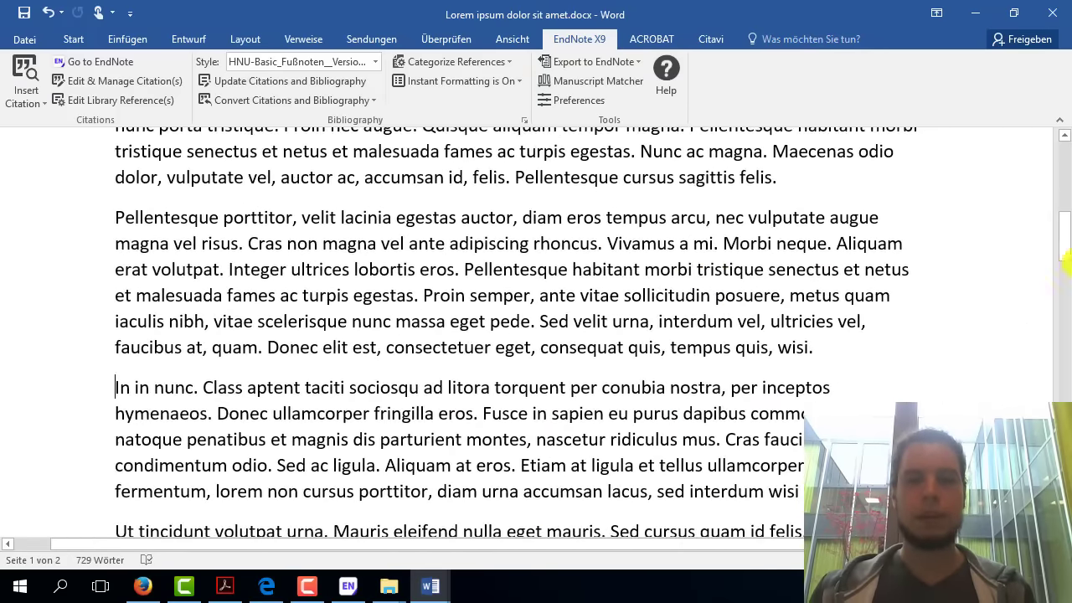
{"action": "left_click_drag", "start_coordinate": [1065, 250], "coordinate": [1065, 416]}
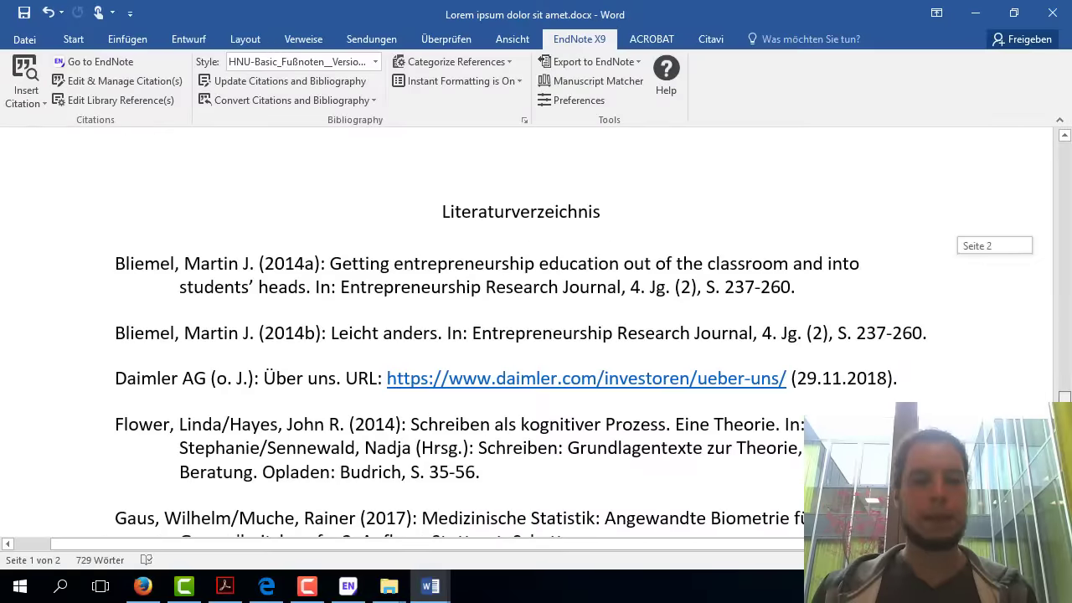
{"action": "left_click", "coordinate": [593, 480]}
{"action": "scroll", "coordinate": [622, 447], "scroll_direction": "down", "scroll_amount": 3}
{"action": "scroll", "coordinate": [766, 411], "scroll_direction": "up", "scroll_amount": 3}
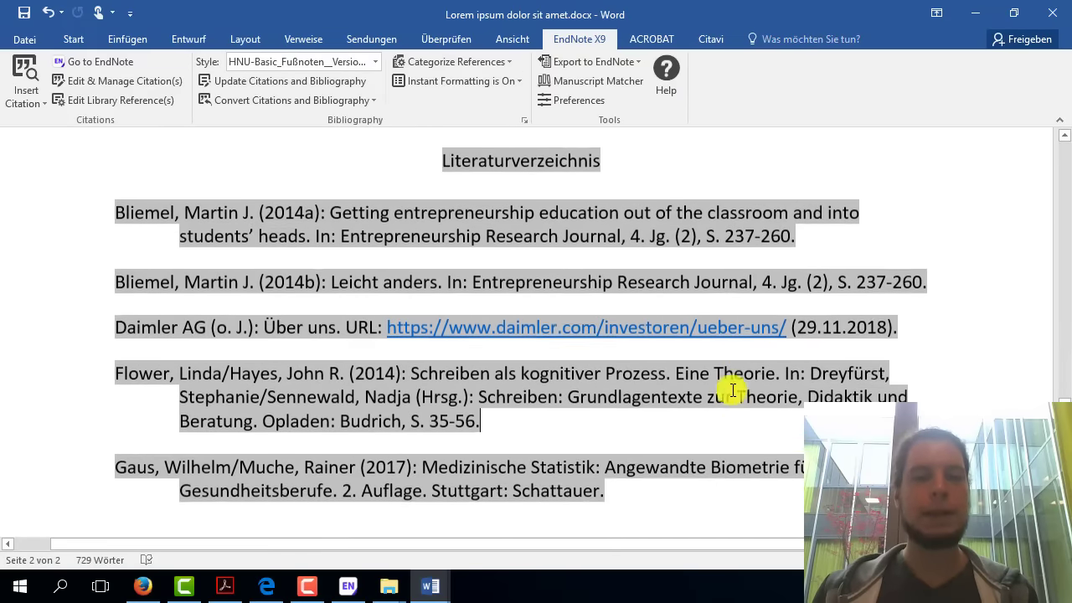
{"action": "scroll", "coordinate": [732, 397], "scroll_direction": "down", "scroll_amount": 1}
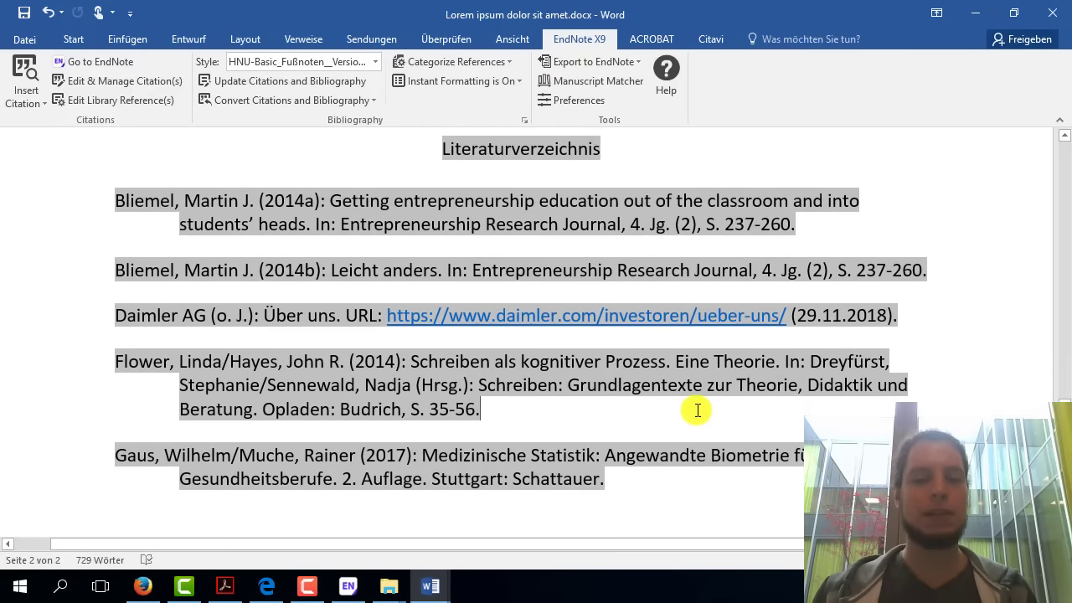
{"action": "left_click", "coordinate": [662, 508]}
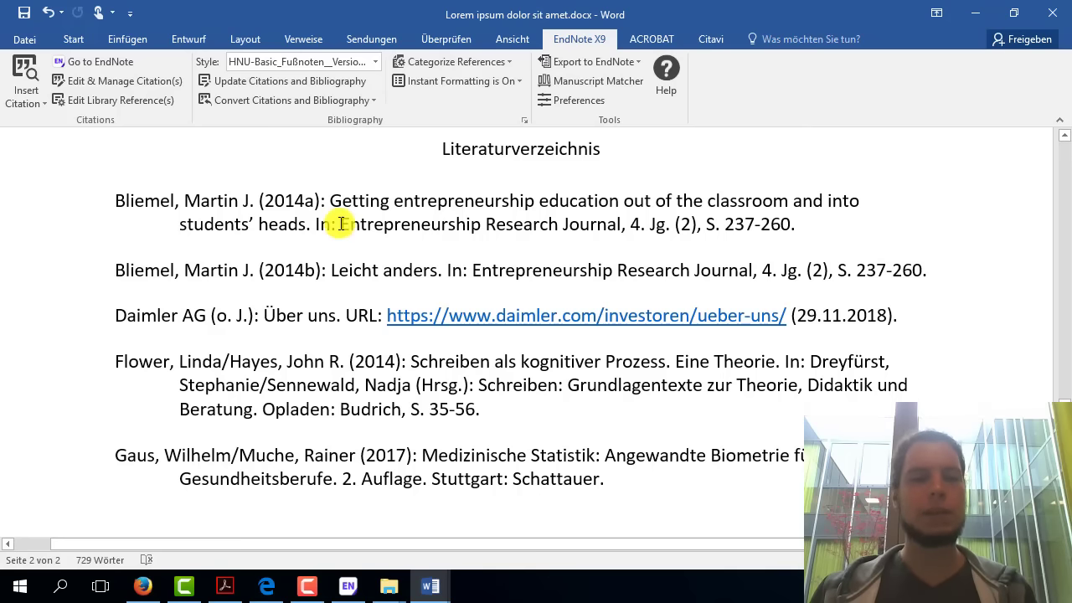
{"action": "key", "text": "ctrl+a"}
{"action": "left_click", "coordinate": [291, 406]}
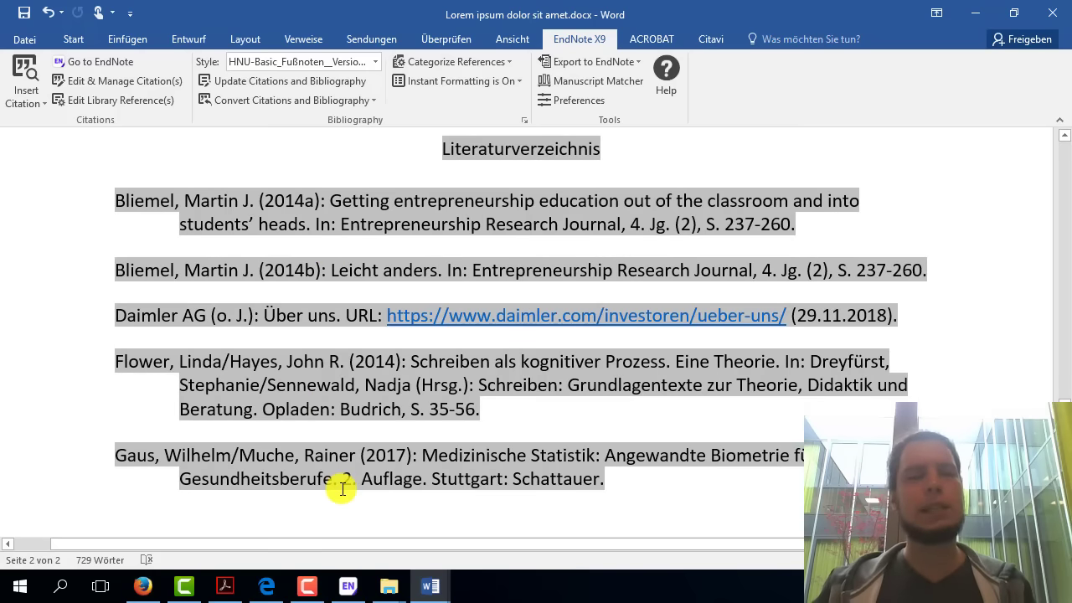
{"action": "left_click", "coordinate": [347, 585]}
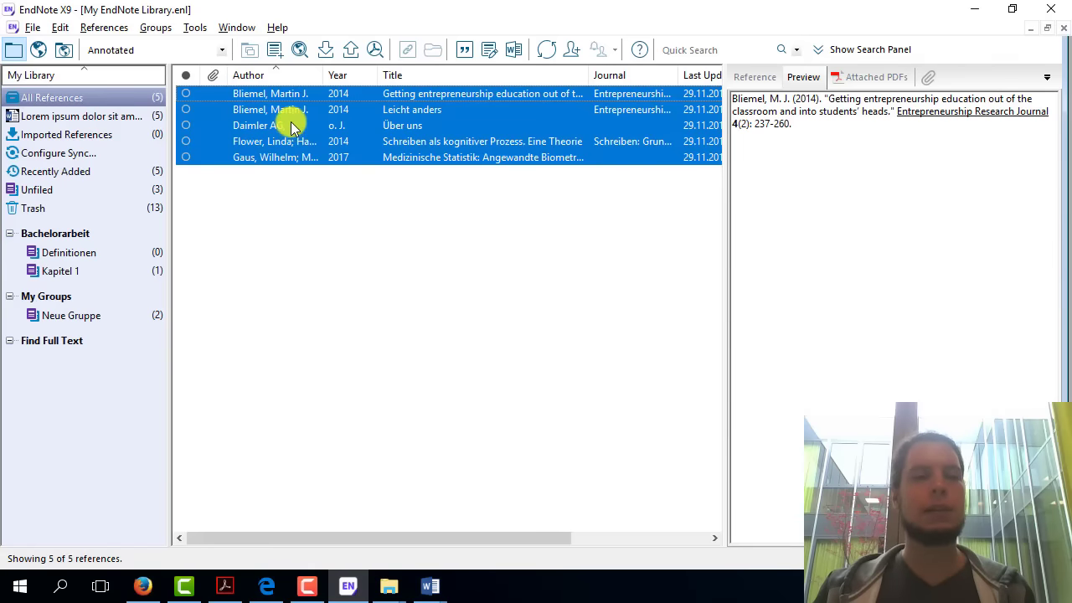
- Preview the Leicht anders and Daimler AG references, then return to Word below the bibliography
{"action": "left_click", "coordinate": [258, 125]}
{"action": "left_click", "coordinate": [251, 110]}
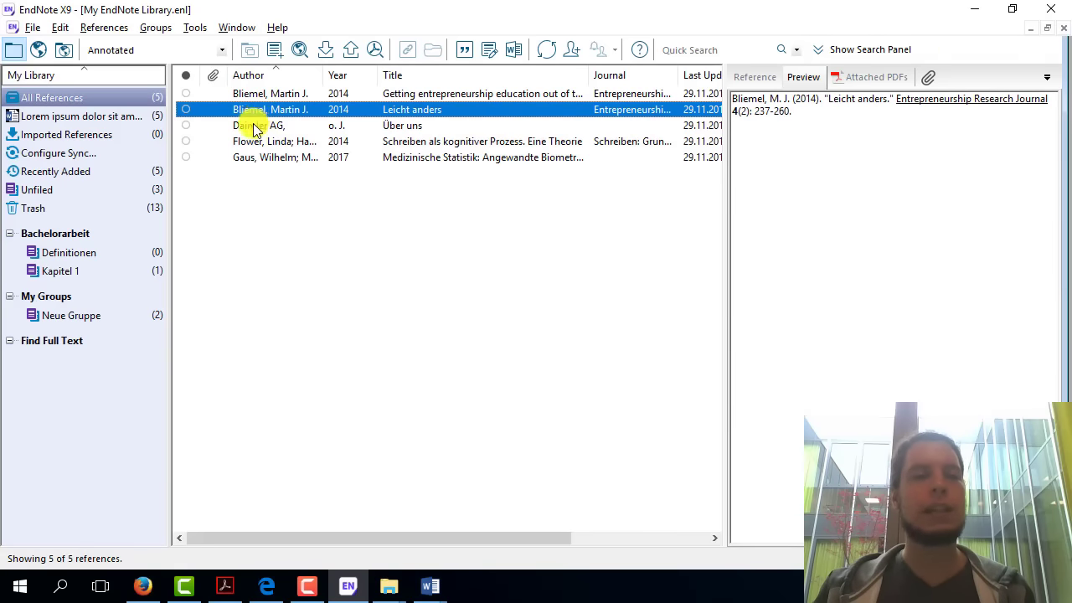
{"action": "left_click", "coordinate": [255, 126]}
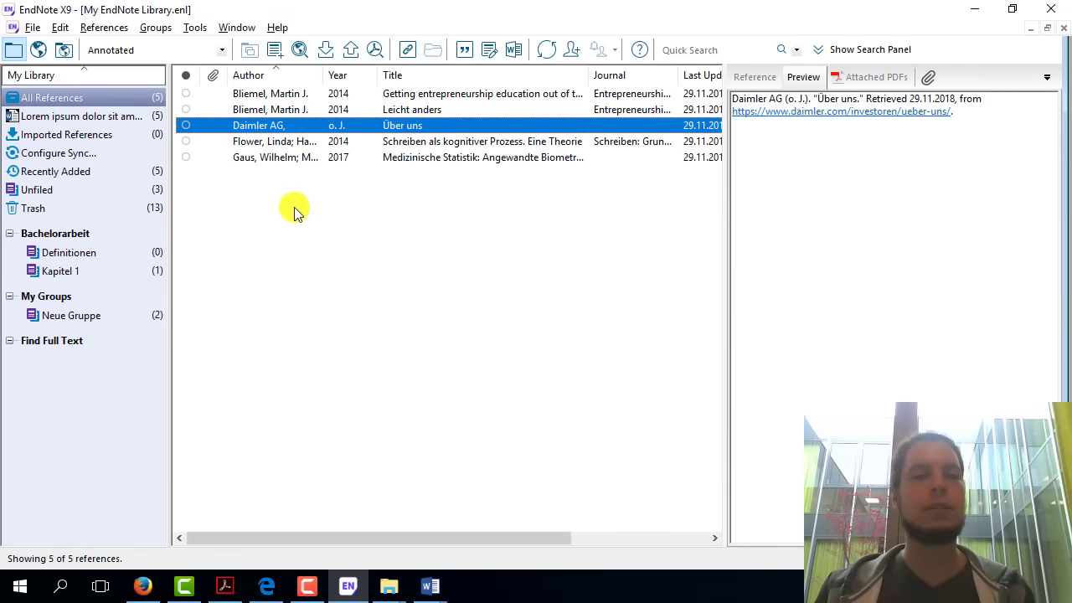
{"action": "left_click", "coordinate": [974, 10]}
{"action": "left_click", "coordinate": [674, 509]}
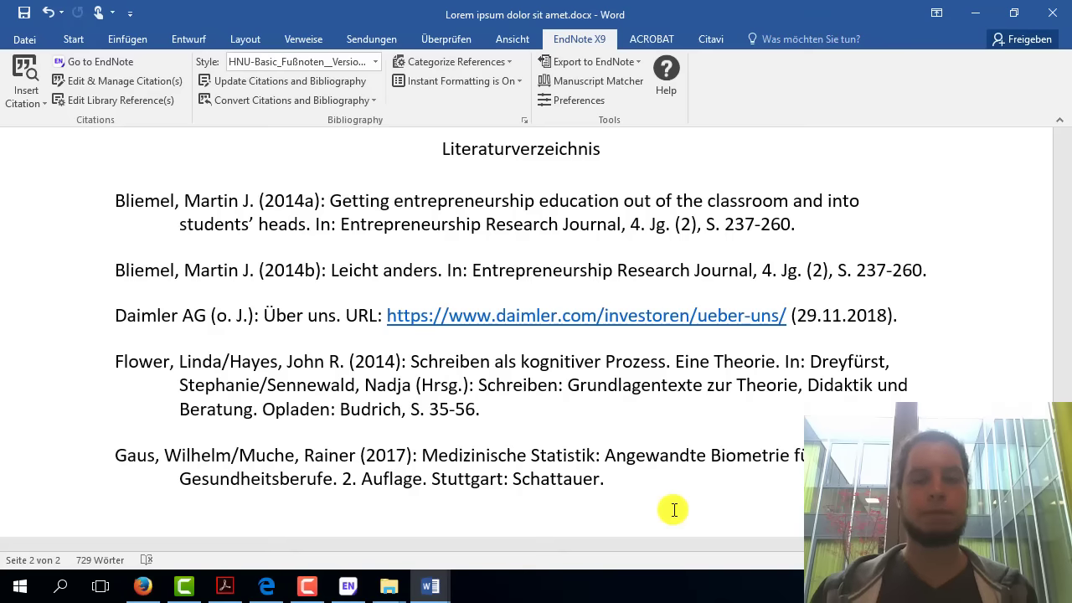
- Select the bibliography entries, then scroll up to check footnote 4's combined citation on page 1
{"action": "key", "text": "ctrl+shift+Up"}
{"action": "key", "text": "ctrl+shift+Up"}
{"action": "key", "text": "ctrl+shift+Up"}
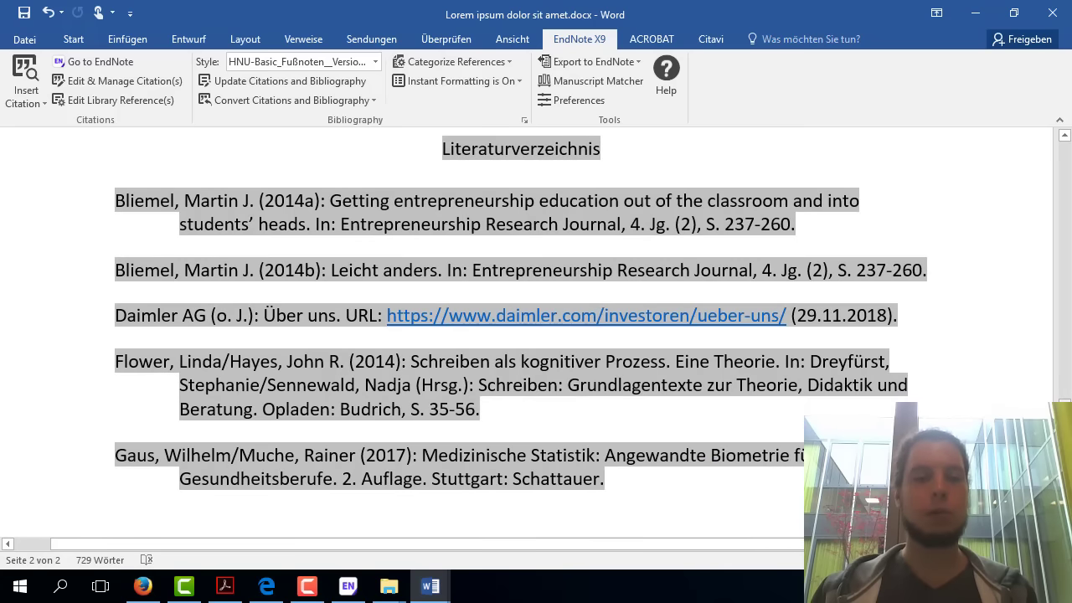
{"action": "left_click_drag", "start_coordinate": [1064, 410], "coordinate": [959, 320]}
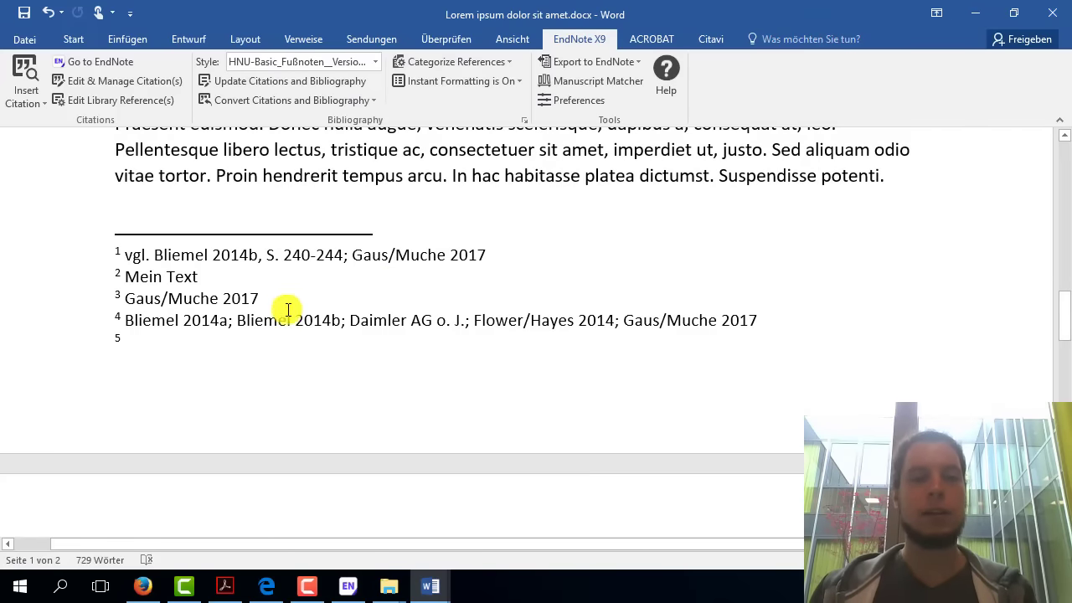
{"action": "left_click", "coordinate": [222, 319]}
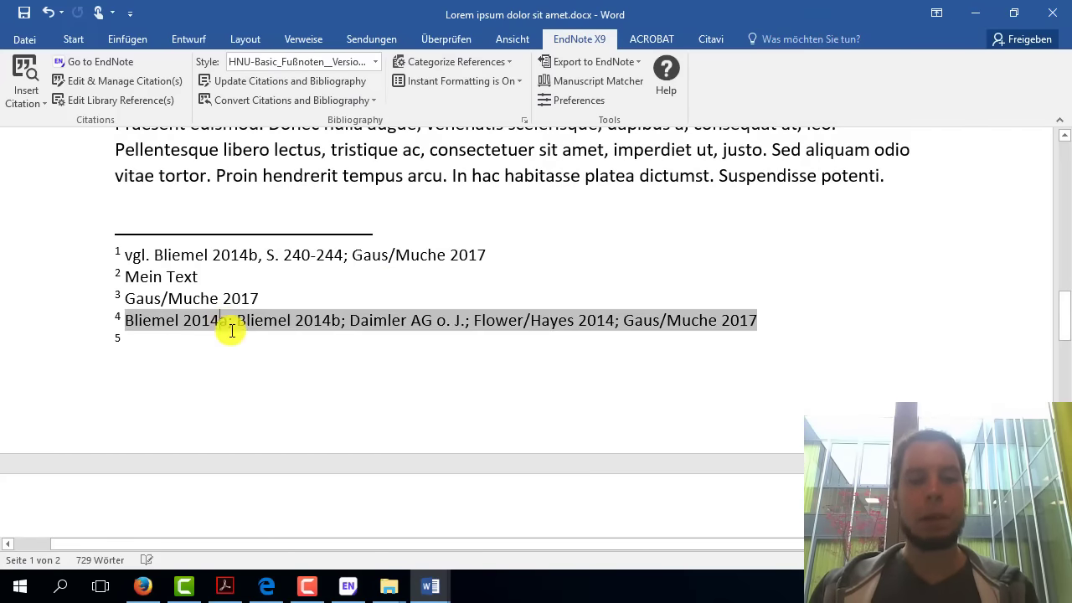
{"action": "left_click", "coordinate": [349, 586]}
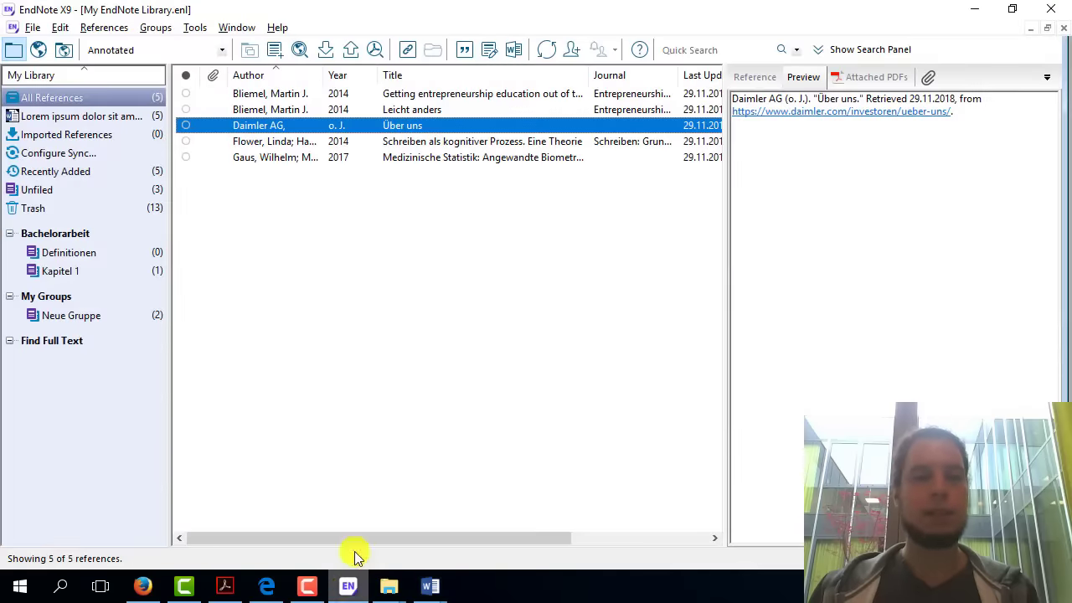
- Open the Bliemel 2014 Leicht anders reference to review its fields, then close it
{"action": "left_click", "coordinate": [272, 110]}
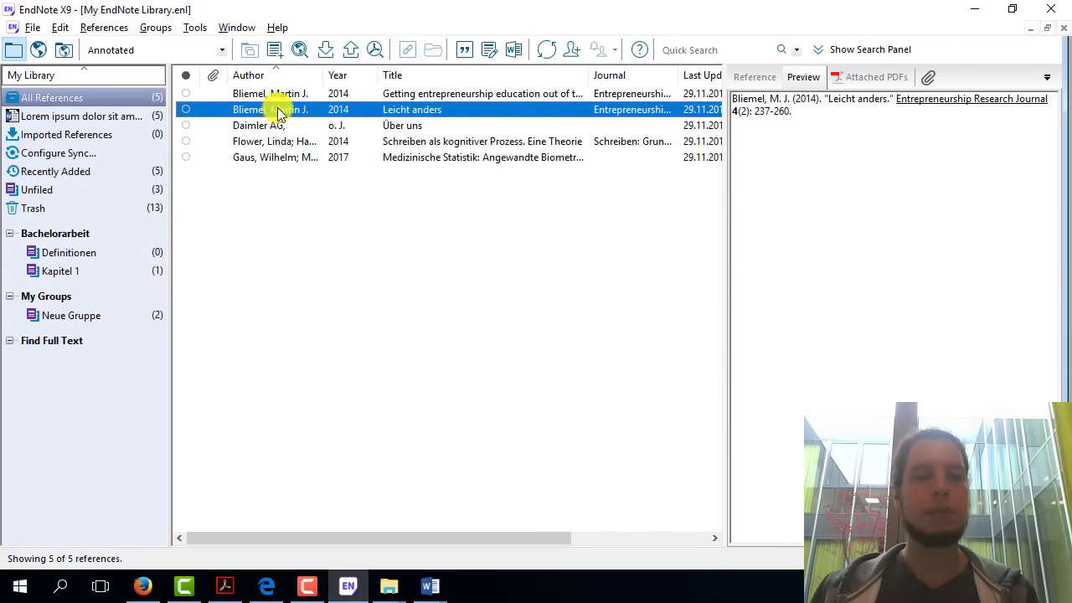
{"action": "double_click", "coordinate": [279, 110]}
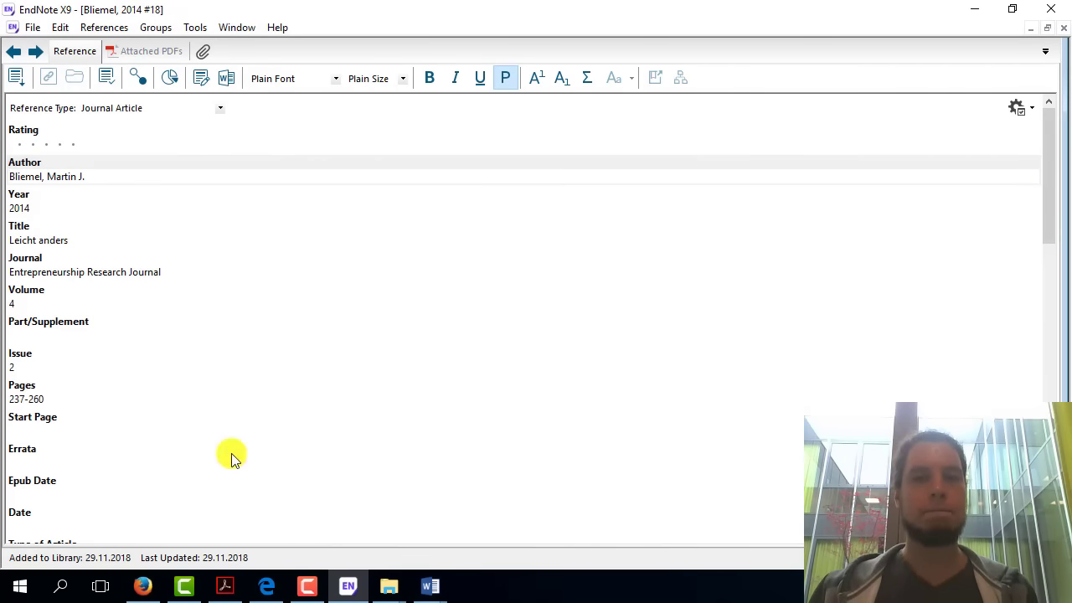
{"action": "left_click", "coordinate": [1063, 28]}
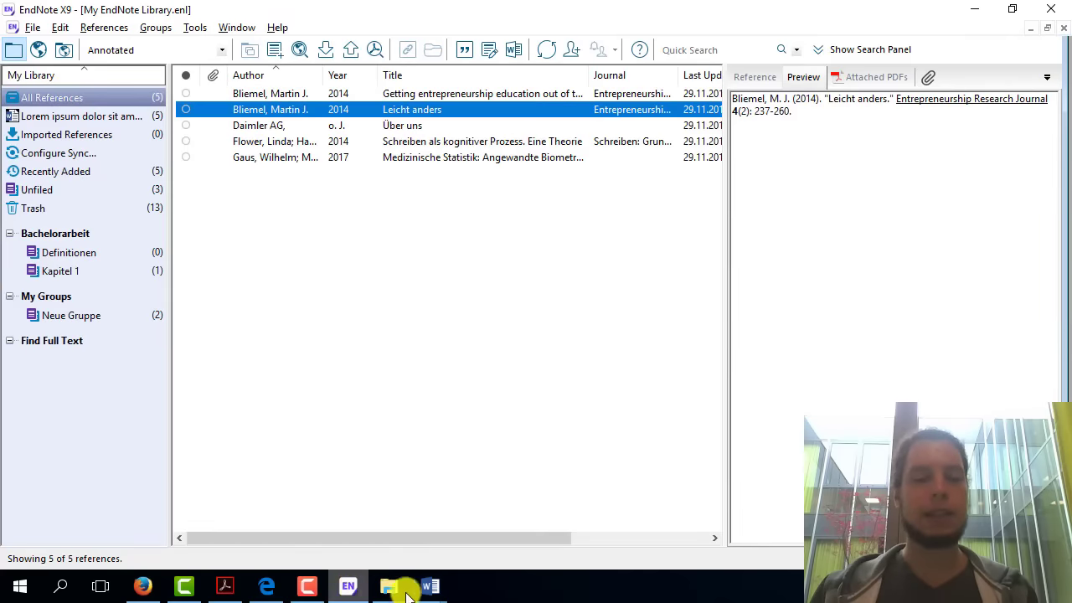
{"action": "mouse_move", "coordinate": [430, 586]}
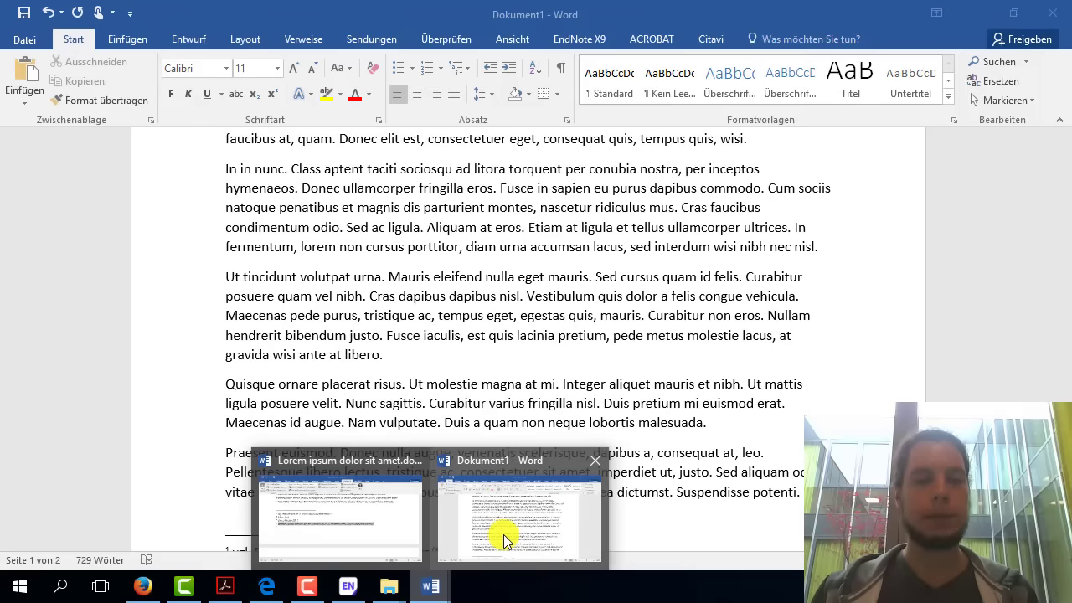
{"action": "left_click", "coordinate": [503, 535]}
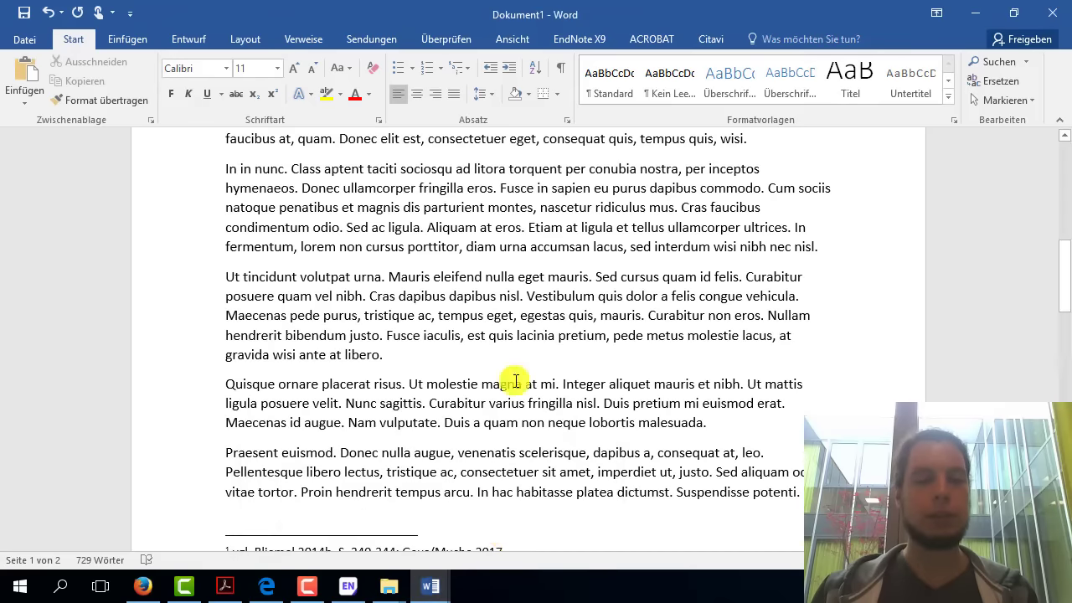
{"action": "scroll", "coordinate": [510, 378], "scroll_direction": "down", "scroll_amount": 6}
{"action": "scroll", "coordinate": [455, 359], "scroll_direction": "down", "scroll_amount": 5}
{"action": "scroll", "coordinate": [371, 377], "scroll_direction": "down", "scroll_amount": 5}
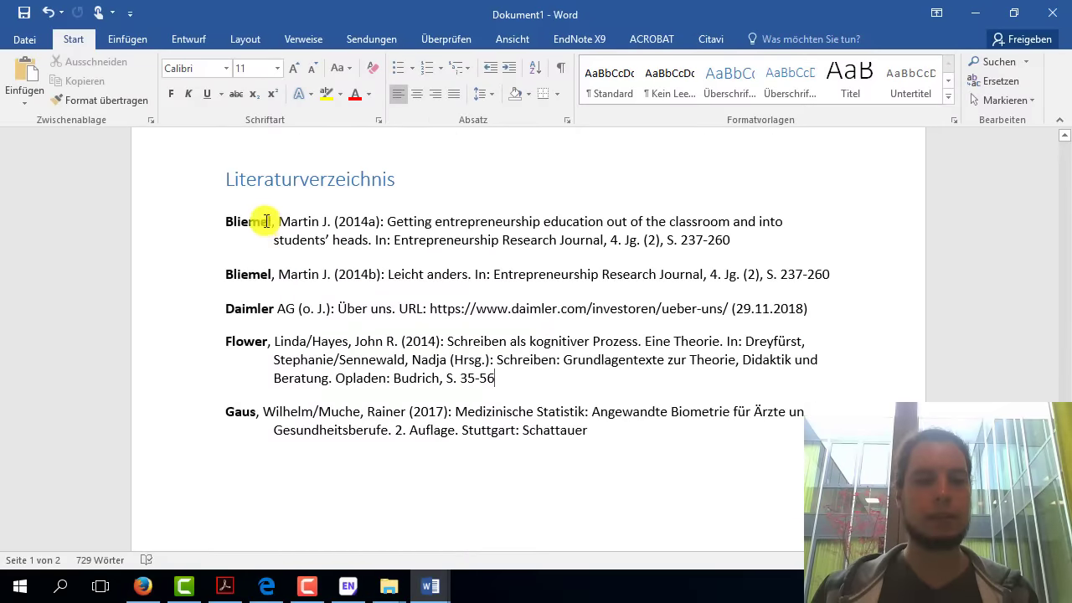
{"action": "double_click", "coordinate": [318, 222]}
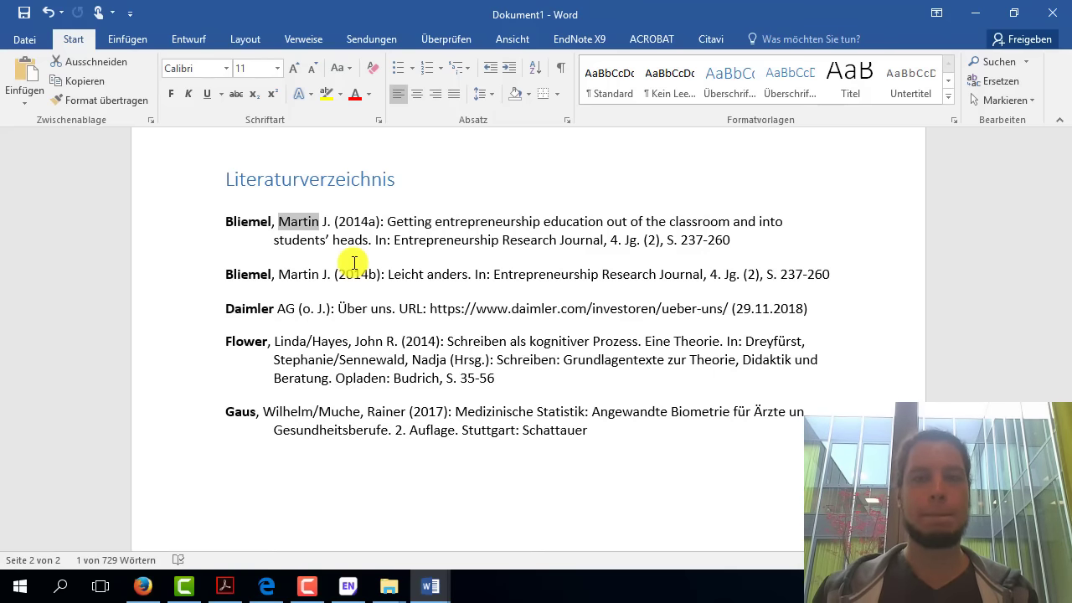
{"action": "scroll", "coordinate": [527, 335], "scroll_direction": "up", "scroll_amount": 3}
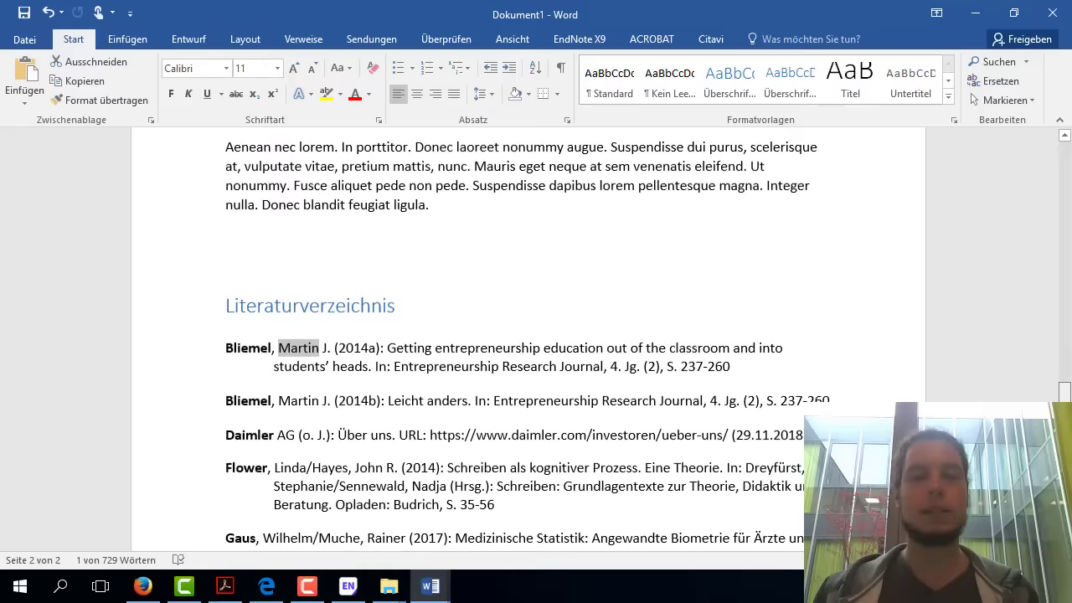
{"action": "left_click_drag", "start_coordinate": [1064, 391], "coordinate": [1063, 176]}
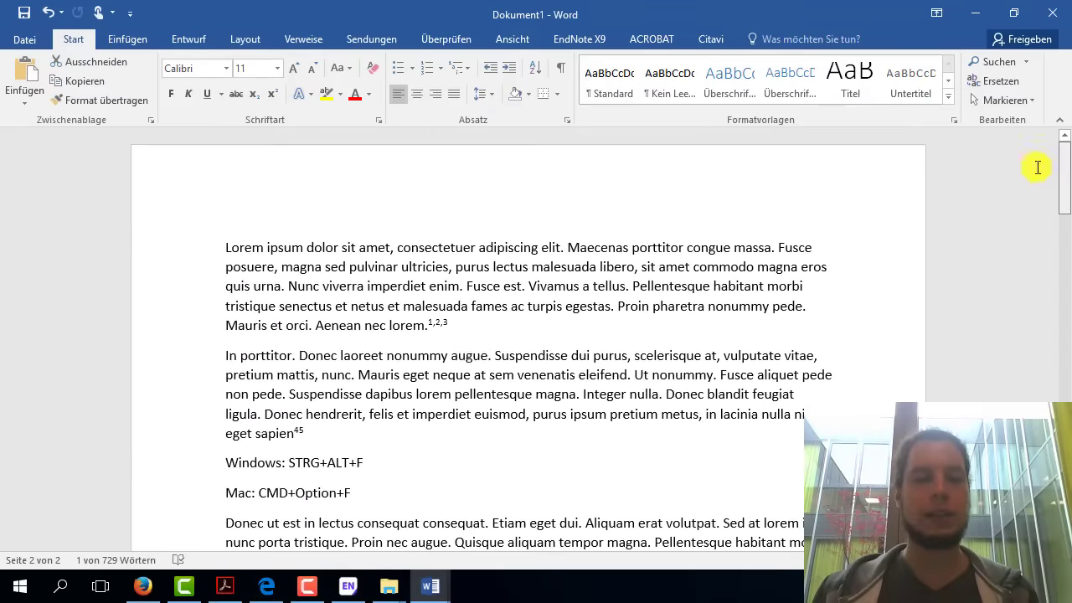
{"action": "left_click", "coordinate": [436, 479]}
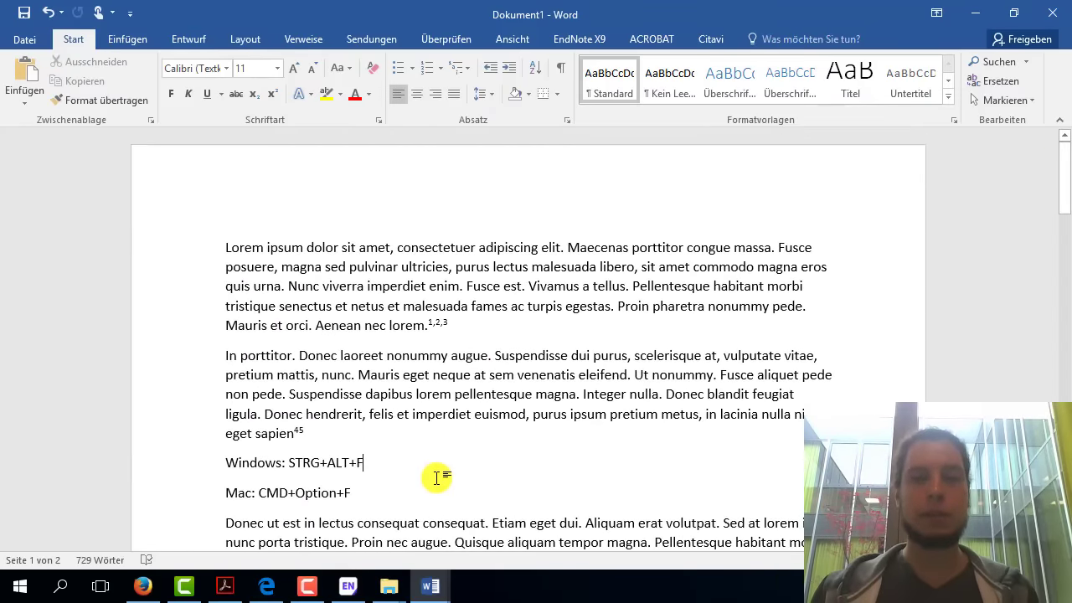
- Open the HNU EndNote page, expand 'Wie installiere ich EndNote?', then view the HNU PDF guide's first page
{"action": "left_click", "coordinate": [142, 586]}
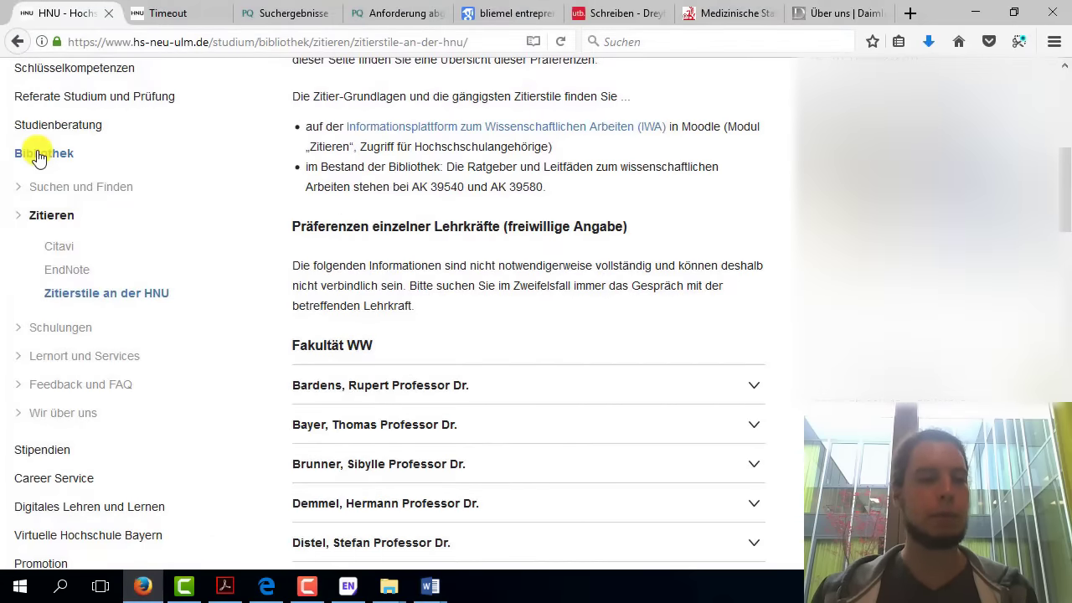
{"action": "left_click", "coordinate": [65, 276]}
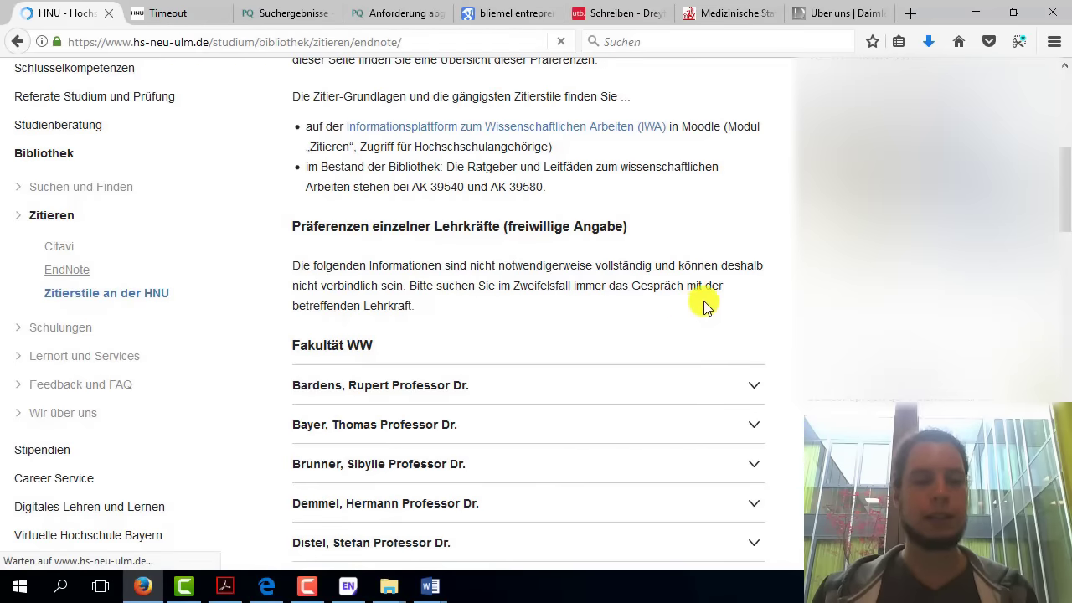
{"action": "scroll", "coordinate": [695, 311], "scroll_direction": "down", "scroll_amount": 3}
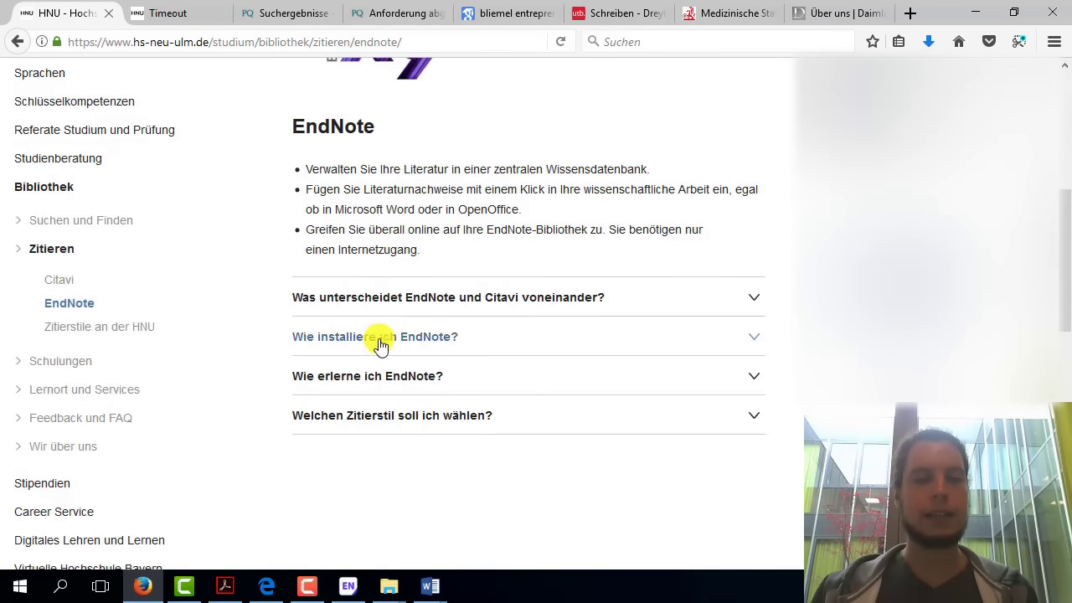
{"action": "left_click", "coordinate": [381, 336]}
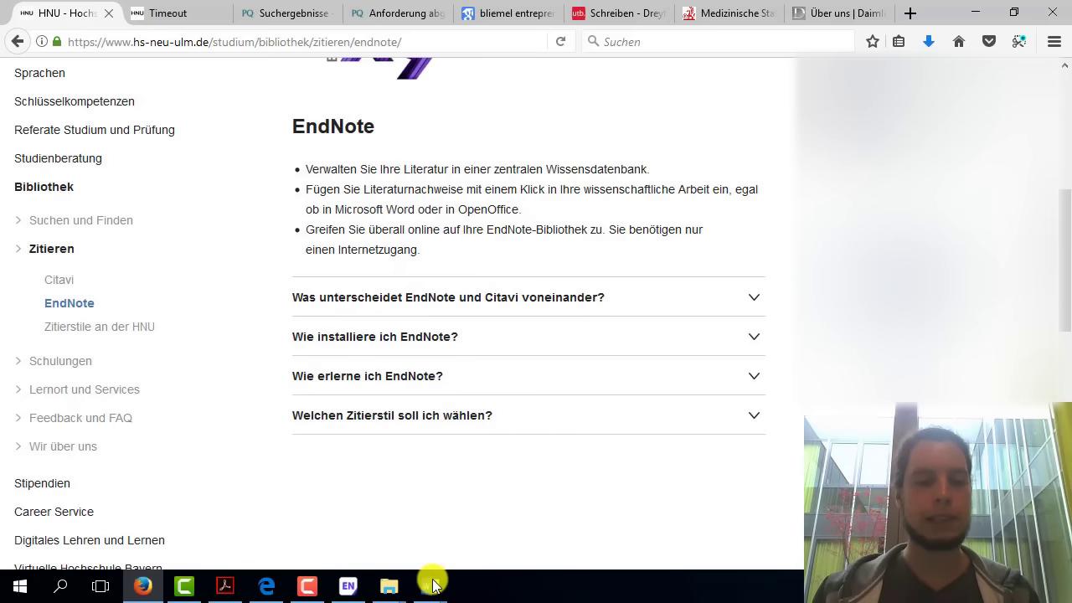
{"action": "left_click", "coordinate": [267, 586]}
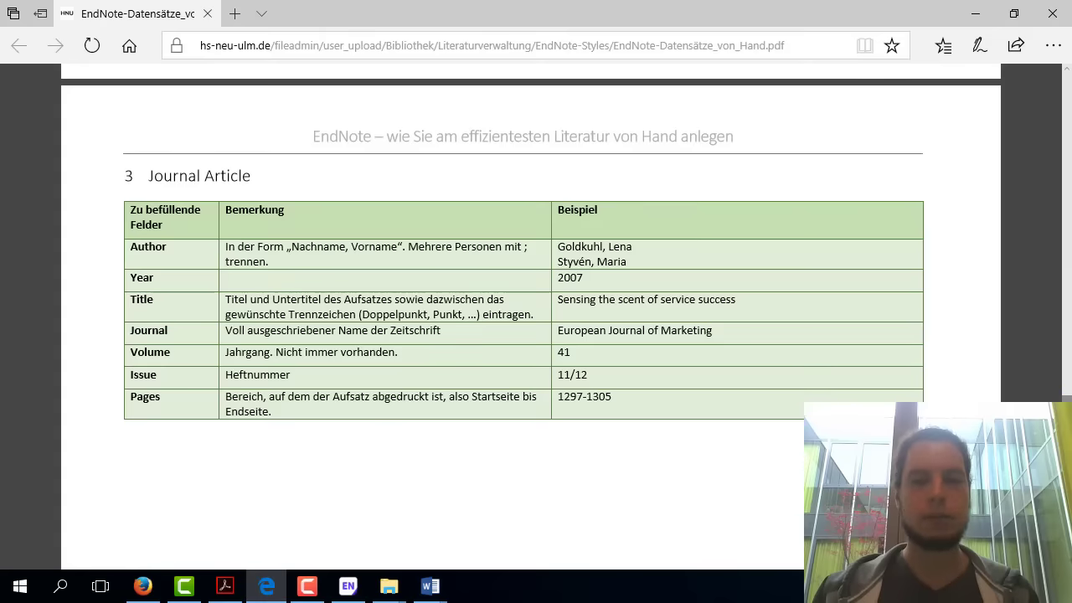
{"action": "key", "text": "Home"}
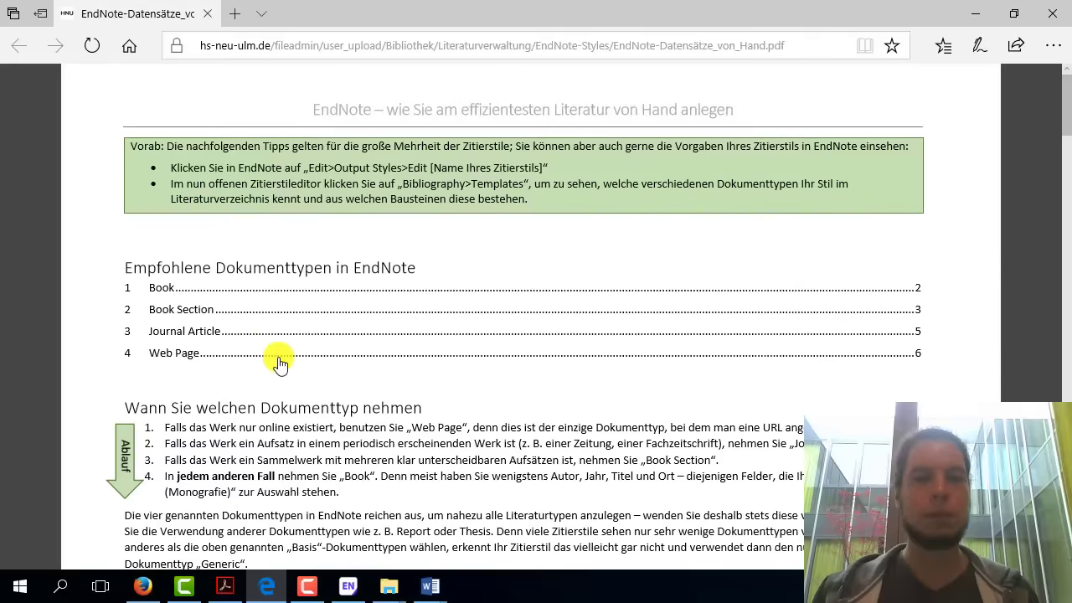